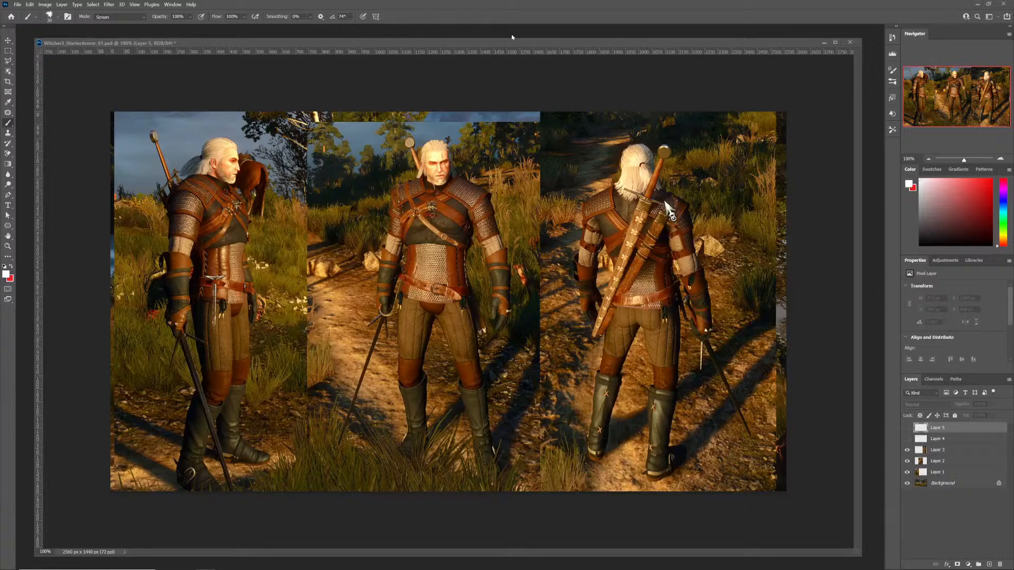
# Switch from the armor reference image to the ZBrush character model.
pyautogui.moveTo(512, 47); pyautogui.dragTo(508, 46)
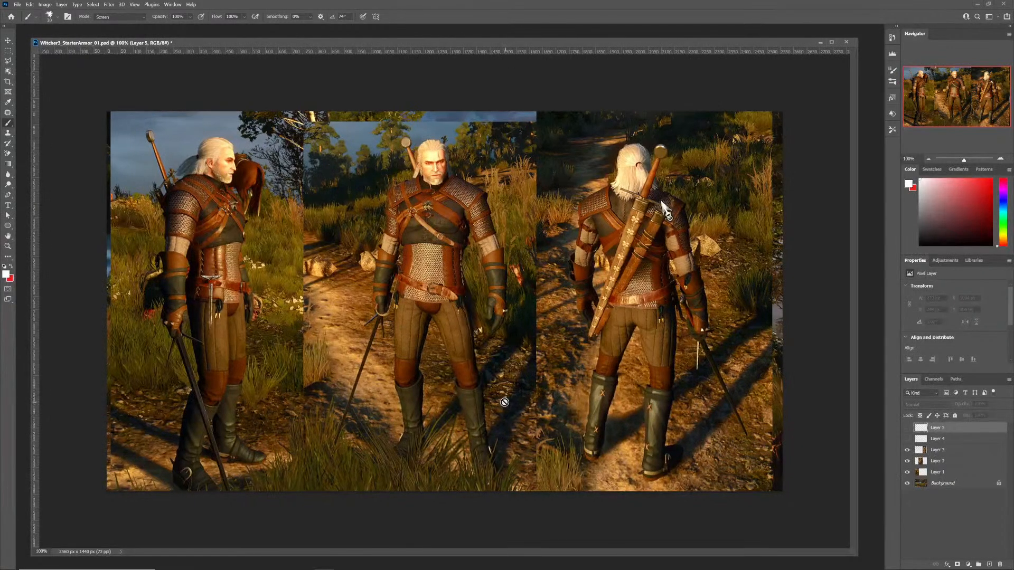
pyautogui.hotkey('alt', 'Tab')
pyautogui.hotkey('alt', 'Tab')
pyautogui.hotkey('alt', 'Tab')
pyautogui.hotkey('alt', 'Tab')
pyautogui.hotkey('alt', 'Tab')
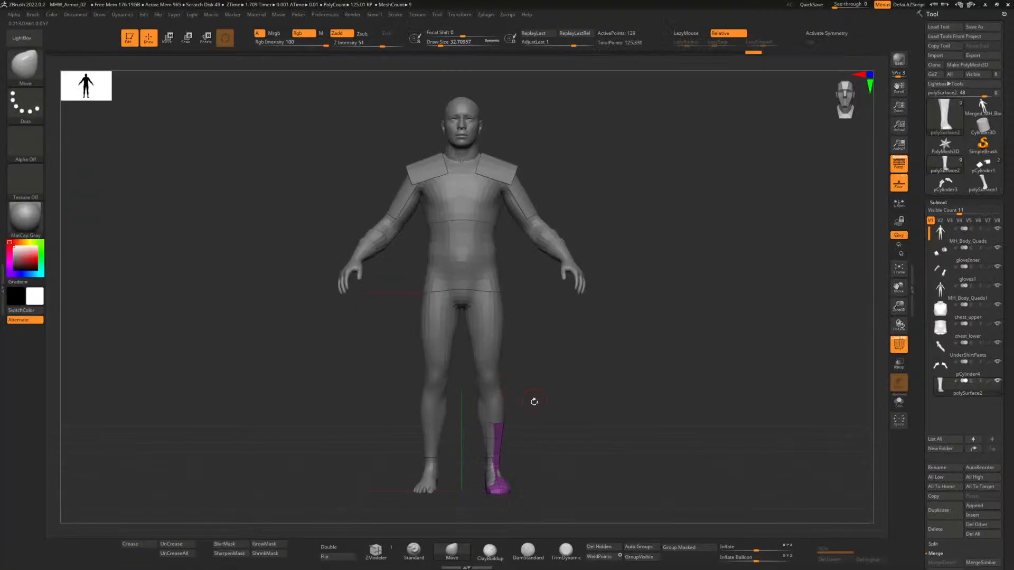
# Pull the front of the low-poly boot shaft outward over the shin with the Move brush.
pyautogui.keyDown('alt'); pyautogui.moveTo(552, 401); pyautogui.dragTo(581, 448); pyautogui.keyUp('alt')
pyautogui.keyDown('alt'); pyautogui.moveTo(530, 230); pyautogui.dragTo(568, 307); pyautogui.keyUp('alt')
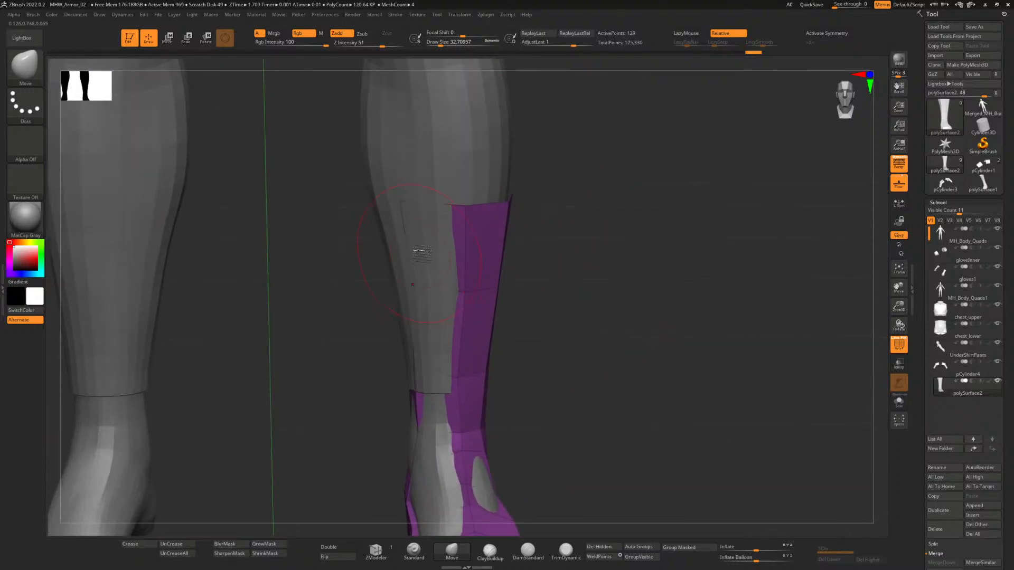
pyautogui.click(410, 246)
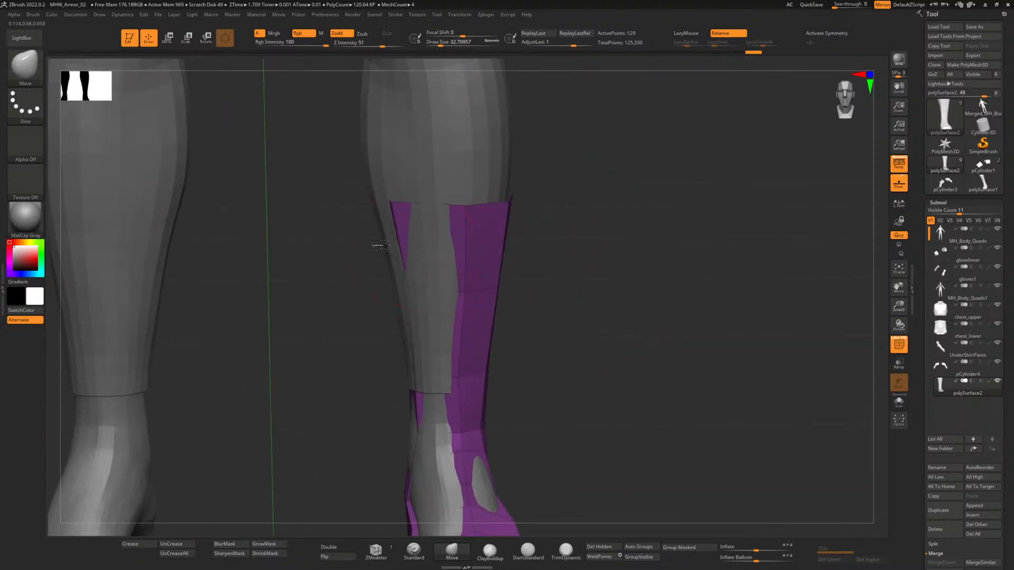
pyautogui.click(418, 346)
pyautogui.moveTo(557, 397)
pyautogui.mouseDown()
pyautogui.moveTo(493, 355)
pyautogui.moveTo(550, 363)
pyautogui.moveTo(565, 339)
pyautogui.moveTo(566, 358)
pyautogui.mouseUp()
pyautogui.click(416, 353)
pyautogui.click(465, 232)
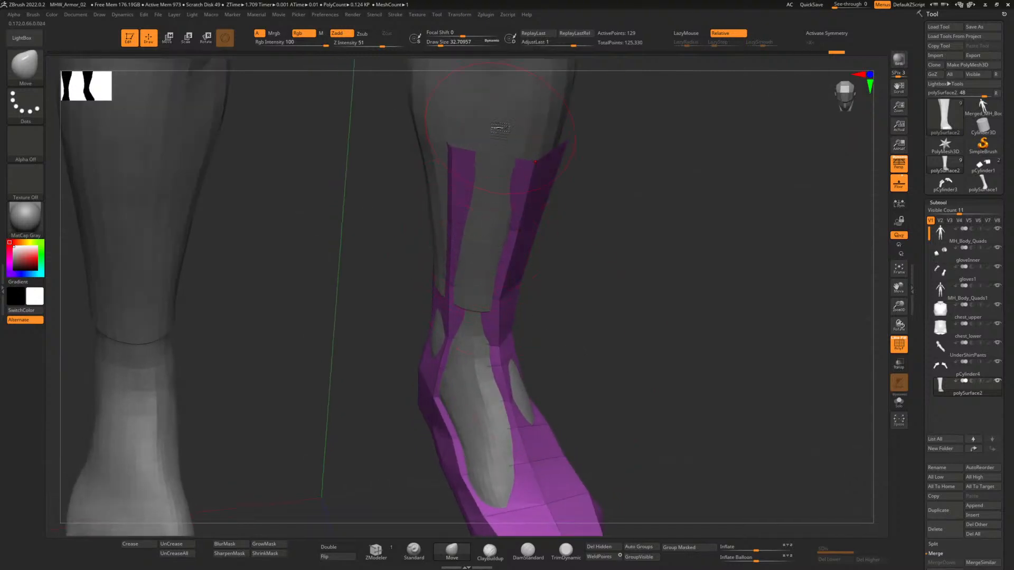
# Shape the back, heel and upper rim of the boot around the calf with the Move brush.
pyautogui.moveTo(575, 216)
pyautogui.mouseDown()
pyautogui.moveTo(602, 211)
pyautogui.moveTo(593, 220)
pyautogui.moveTo(577, 201)
pyautogui.moveTo(624, 254)
pyautogui.moveTo(653, 239)
pyautogui.moveTo(622, 242)
pyautogui.moveTo(645, 249)
pyautogui.moveTo(572, 242)
pyautogui.moveTo(579, 275)
pyautogui.moveTo(433, 290)
pyautogui.moveTo(437, 323)
pyautogui.moveTo(453, 338)
pyautogui.mouseUp()
pyautogui.moveTo(434, 278); pyautogui.dragTo(438, 249)
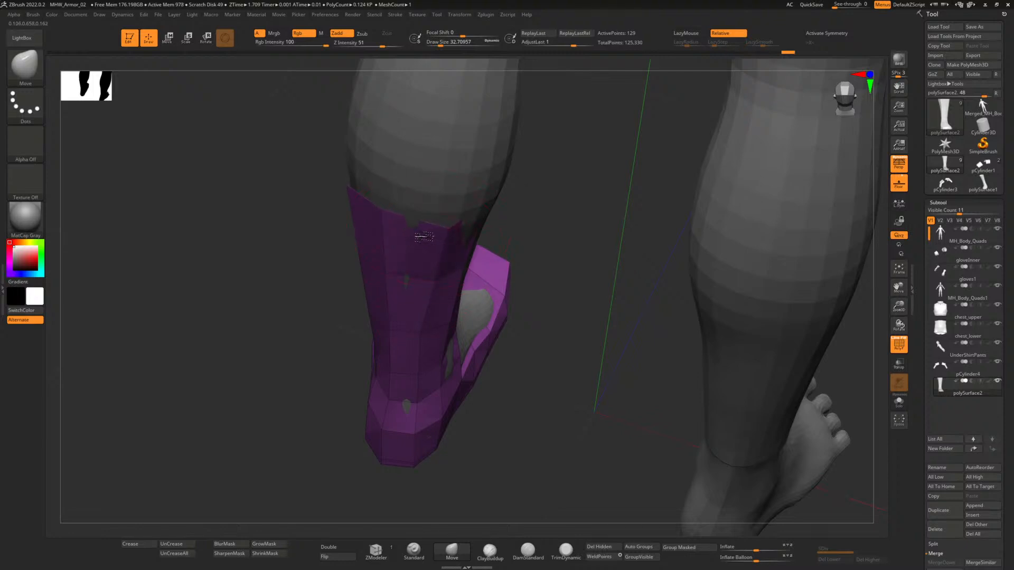
pyautogui.moveTo(534, 244)
pyautogui.mouseDown()
pyautogui.moveTo(518, 234)
pyautogui.moveTo(535, 239)
pyautogui.moveTo(525, 275)
pyautogui.mouseUp()
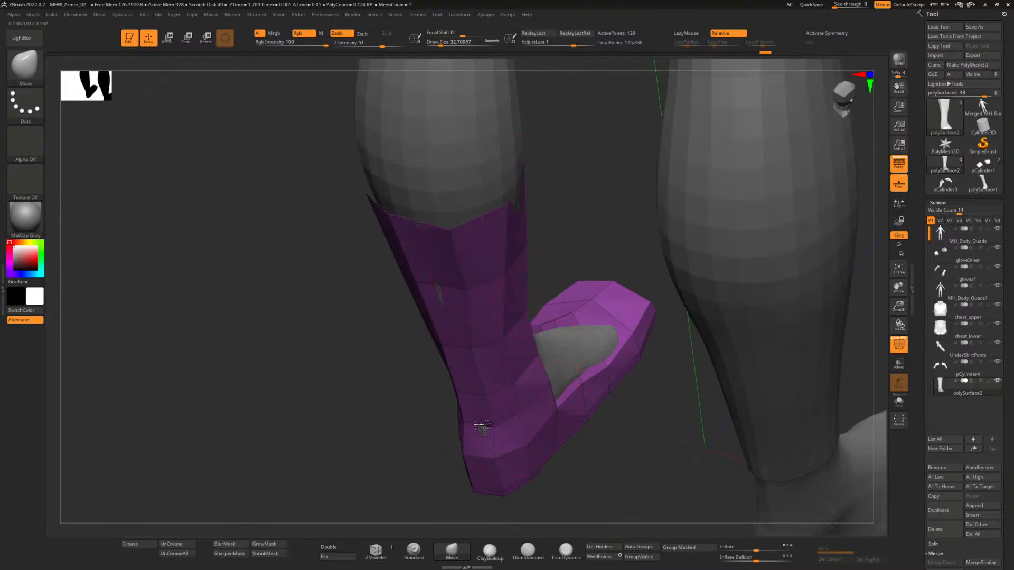
pyautogui.moveTo(590, 262)
pyautogui.mouseDown()
pyautogui.moveTo(597, 288)
pyautogui.moveTo(572, 307)
pyautogui.moveTo(568, 299)
pyautogui.mouseUp()
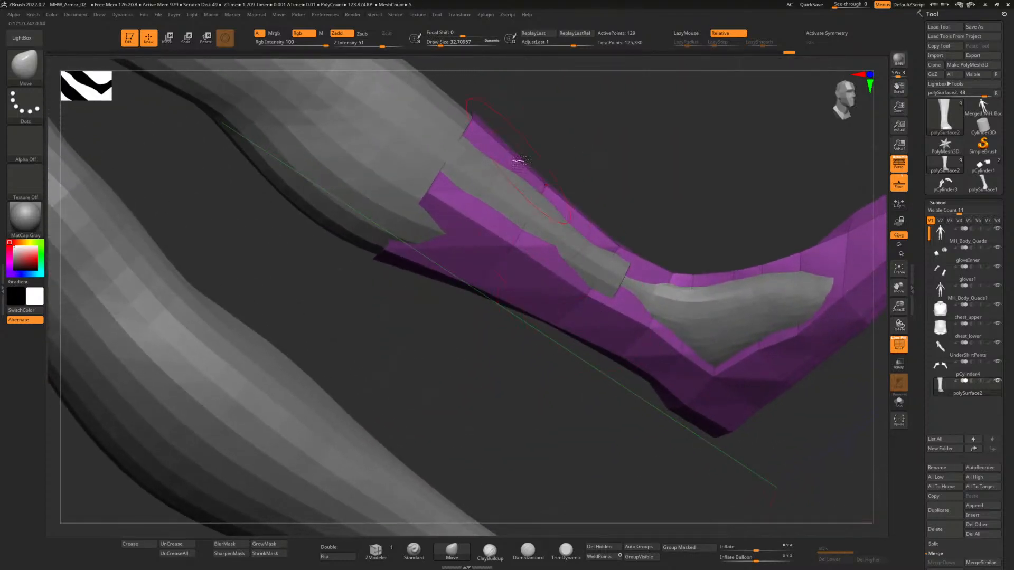
pyautogui.moveTo(706, 200); pyautogui.dragTo(713, 231)
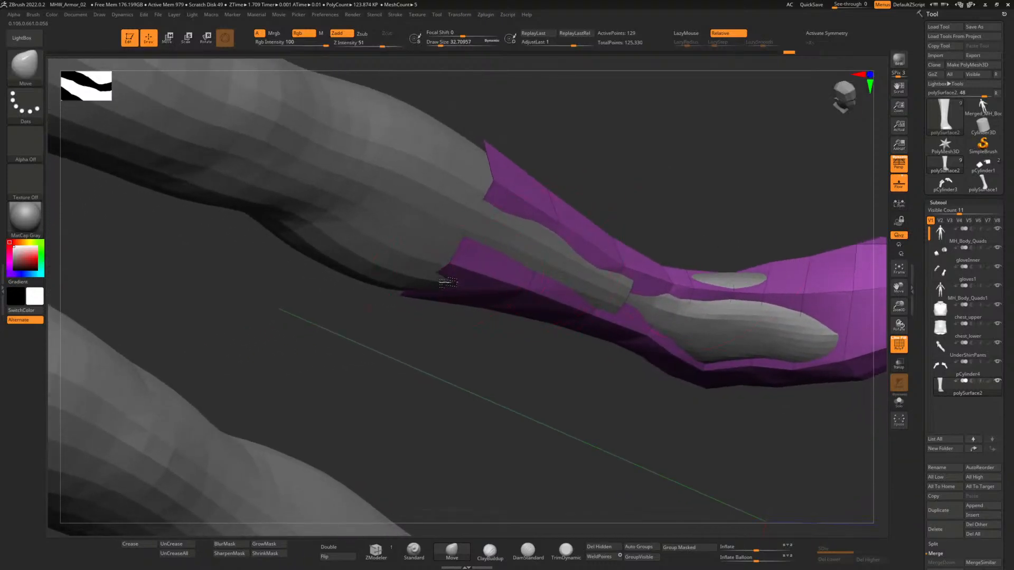
pyautogui.moveTo(637, 187)
pyautogui.mouseDown()
pyautogui.moveTo(551, 262)
pyautogui.moveTo(552, 301)
pyautogui.moveTo(636, 349)
pyautogui.moveTo(550, 224)
pyautogui.moveTo(544, 314)
pyautogui.moveTo(502, 267)
pyautogui.moveTo(538, 378)
pyautogui.moveTo(554, 391)
pyautogui.moveTo(530, 378)
pyautogui.moveTo(530, 281)
pyautogui.moveTo(603, 292)
pyautogui.mouseUp()
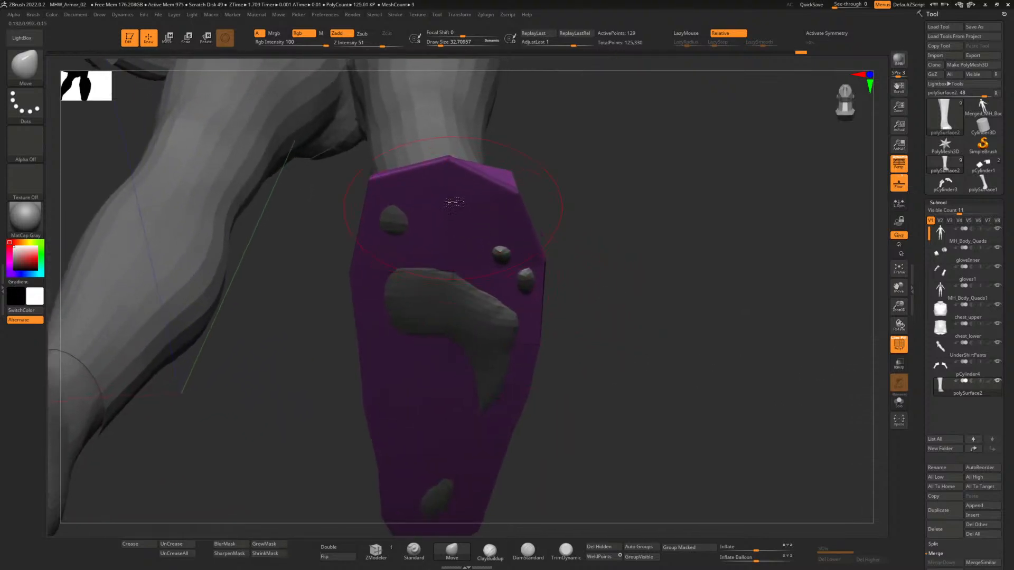
# Try to delete the centre edge loop under the boot's sole with ZModeler, and return to the Move brush.
pyautogui.click(374, 553)
pyautogui.press('space')
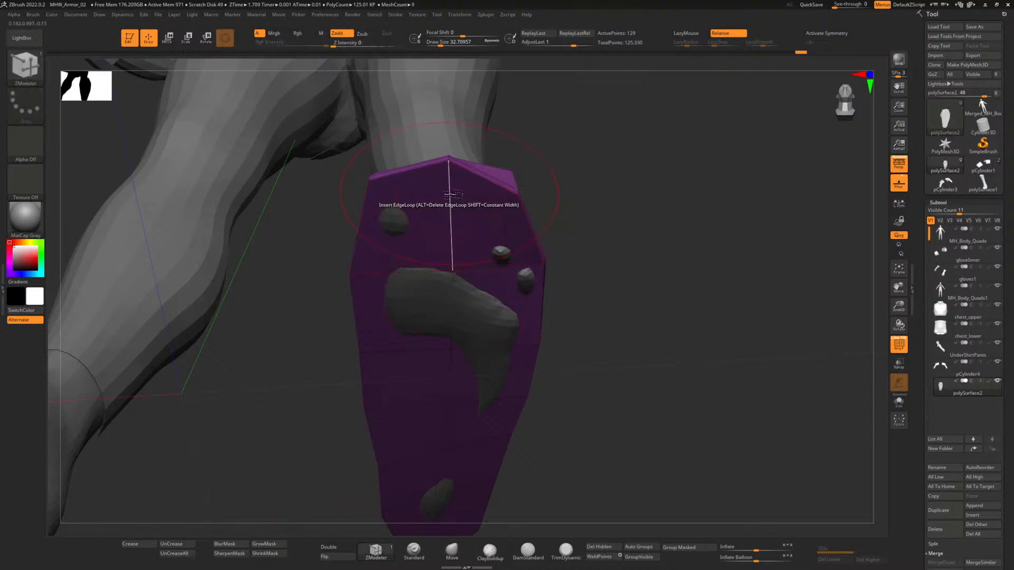
pyautogui.keyDown('alt'); pyautogui.click(454, 186); pyautogui.keyUp('alt')
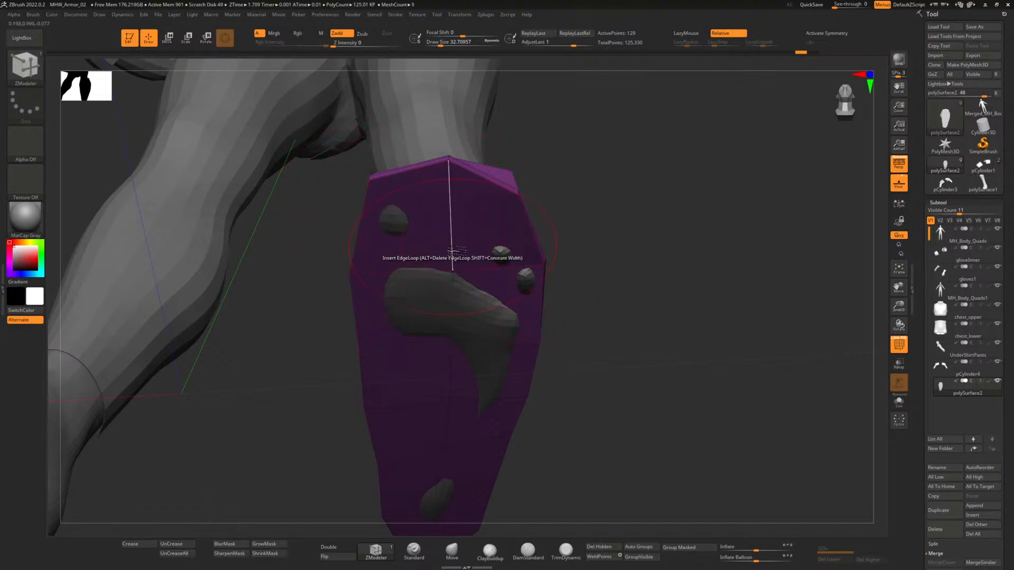
pyautogui.moveTo(585, 222); pyautogui.dragTo(572, 312)
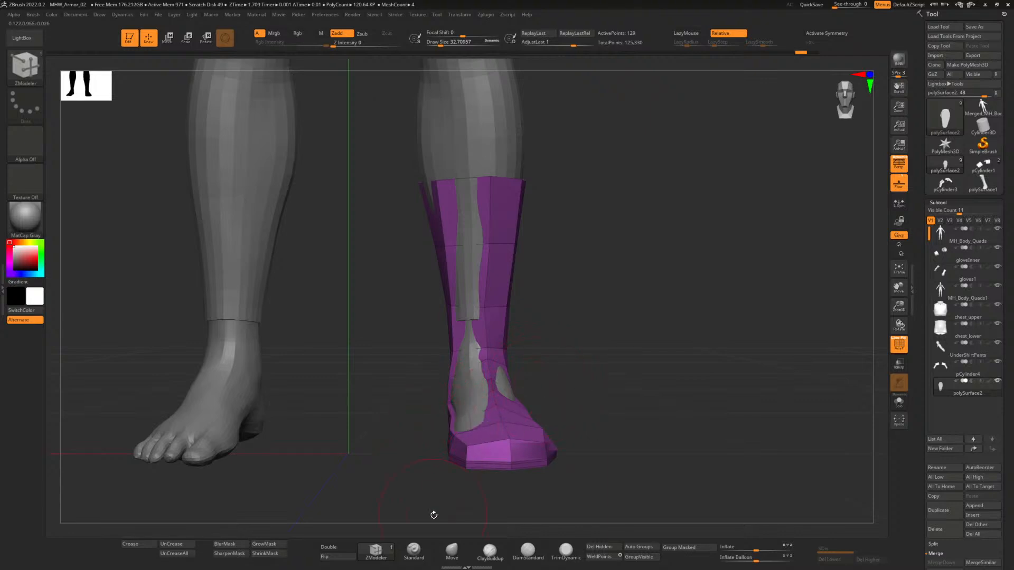
pyautogui.click(451, 550)
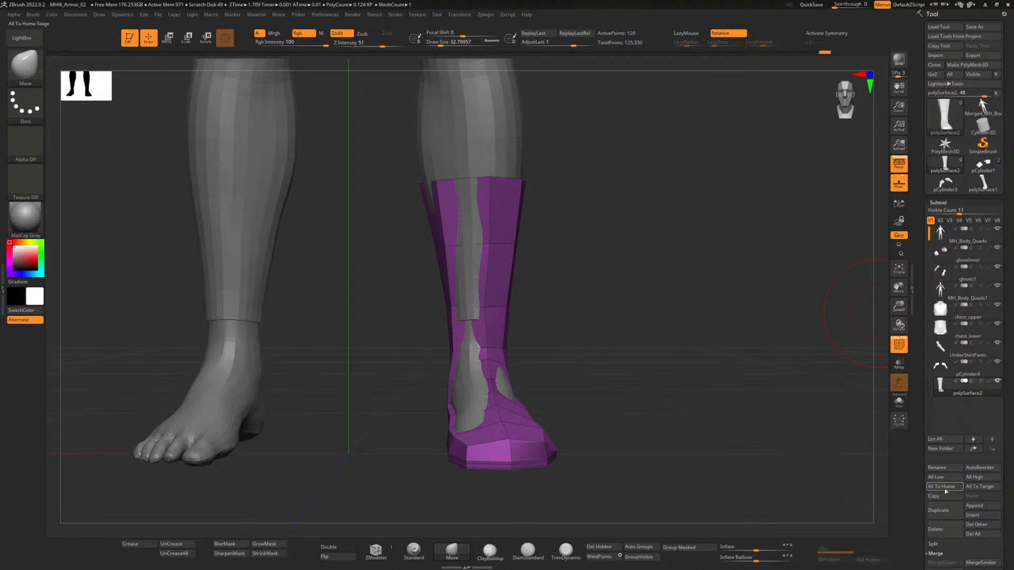
# Rename the polySurface2 subtool as boot.
pyautogui.click(945, 469)
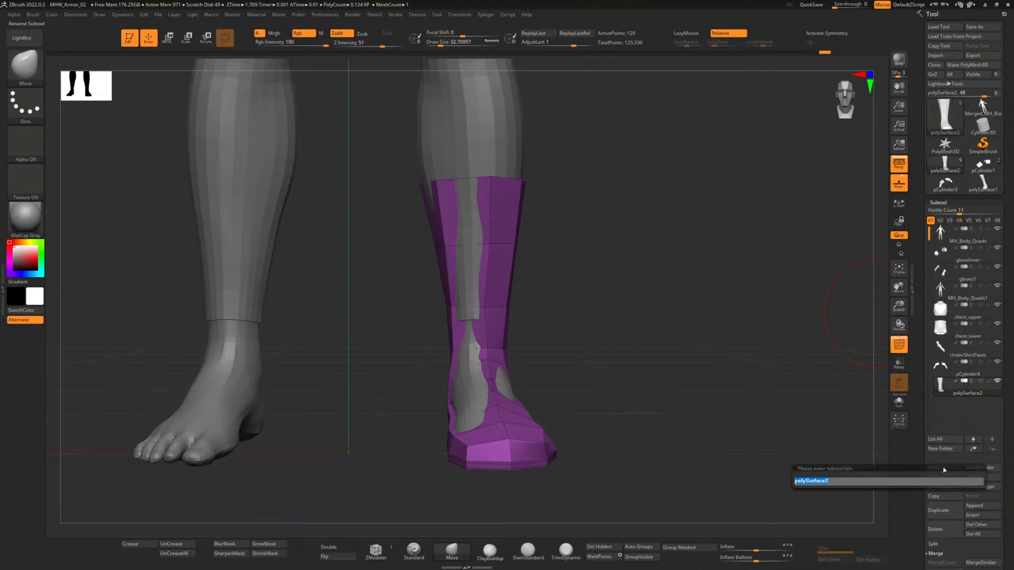
pyautogui.write('sh')
pyautogui.press('BackSpace')
pyautogui.press('BackSpace')
pyautogui.write('boot')
pyautogui.press('Return')
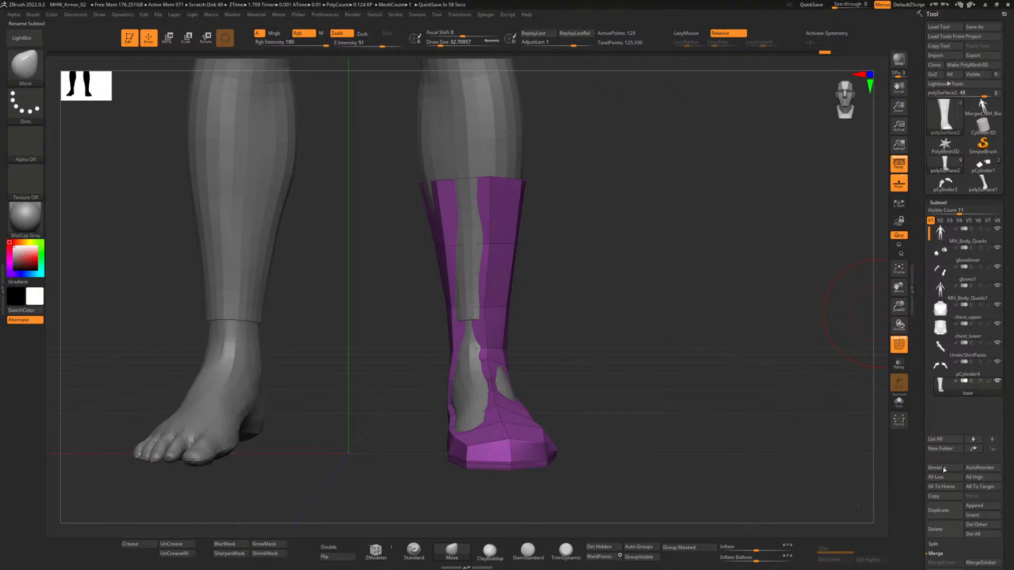
# Subdivide the boot mesh once to reach subdivision level 2.
pyautogui.scroll(-3, 947, 433)
pyautogui.click(942, 504)
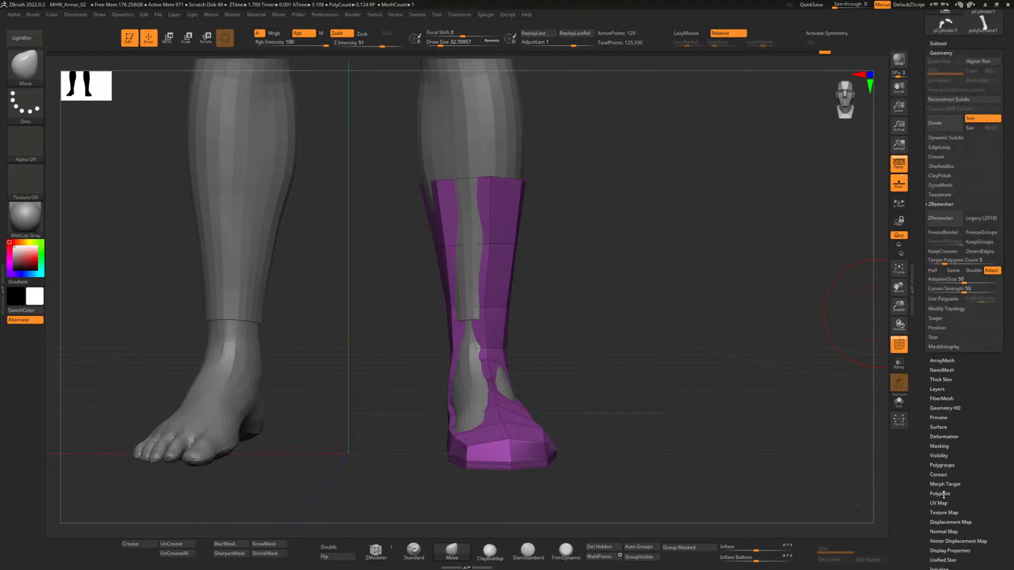
pyautogui.scroll(2, 962, 216)
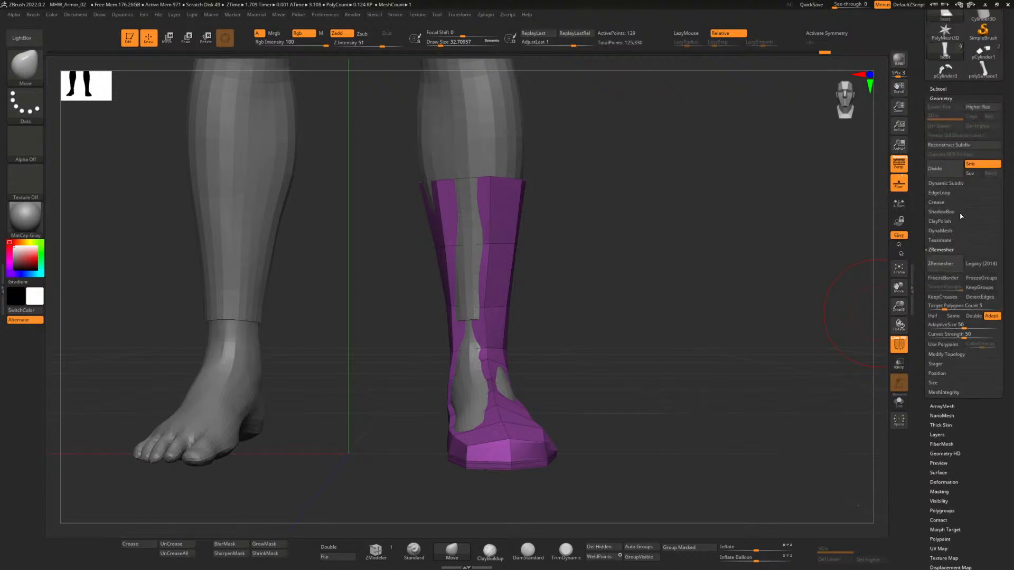
pyautogui.click(965, 216)
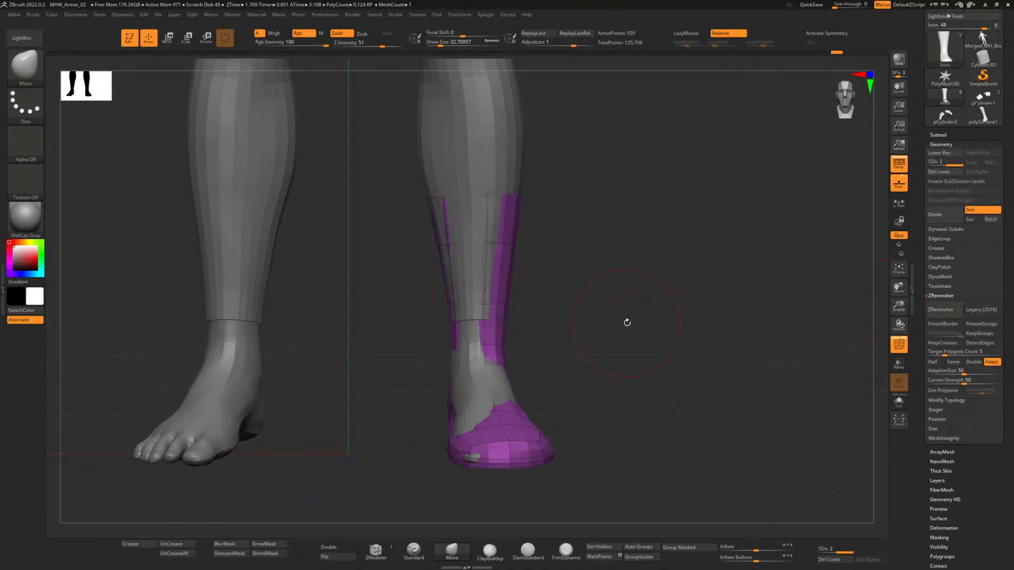
# Pull the front of the subdivided boot shaft outward until it covers the shin.
pyautogui.moveTo(605, 333); pyautogui.dragTo(614, 386)
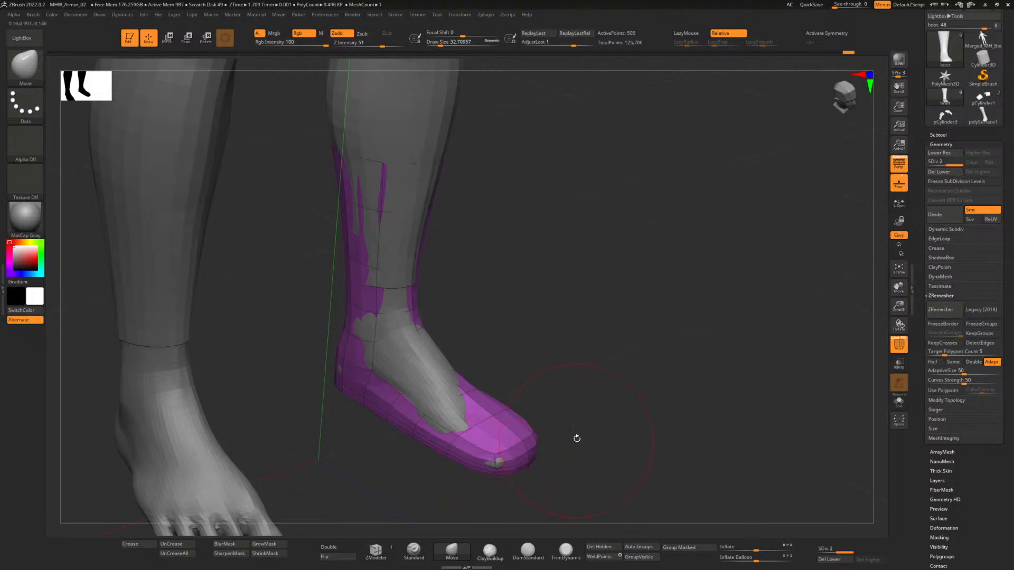
pyautogui.moveTo(579, 403); pyautogui.dragTo(485, 396)
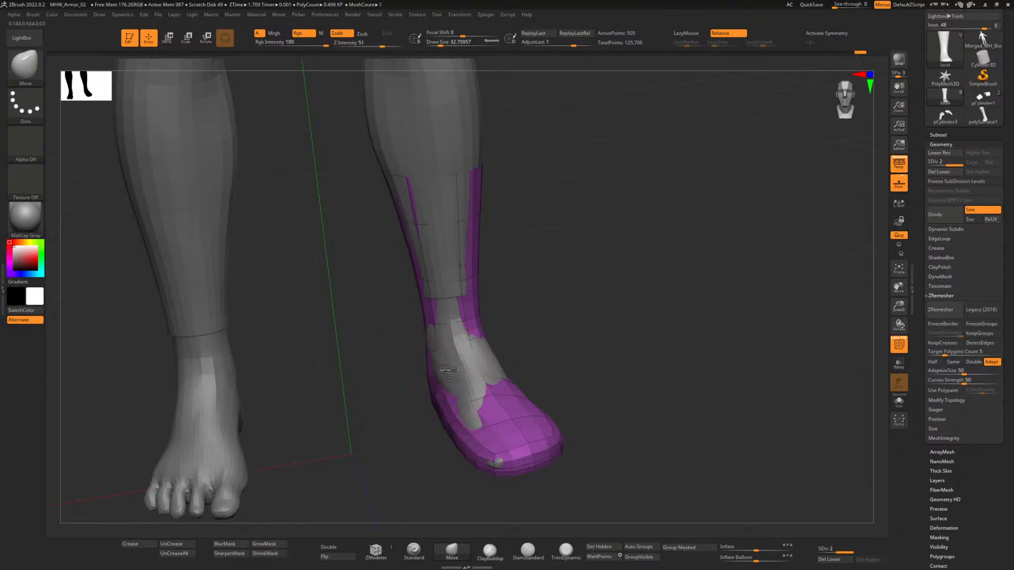
pyautogui.moveTo(550, 243); pyautogui.dragTo(457, 274)
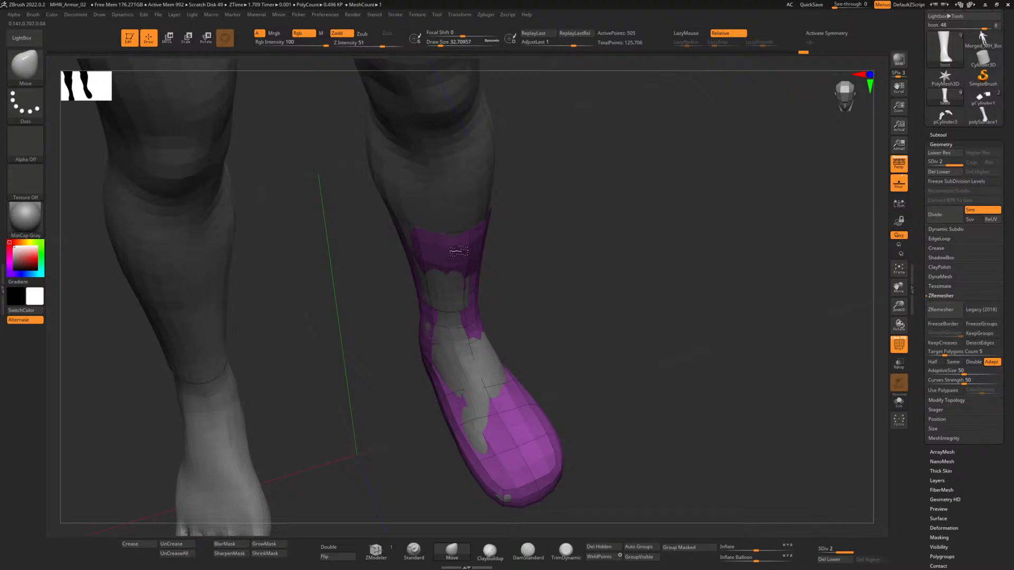
pyautogui.keyDown('ctrl'); pyautogui.moveTo(465, 296); pyautogui.dragTo(442, 306); pyautogui.keyUp('ctrl')
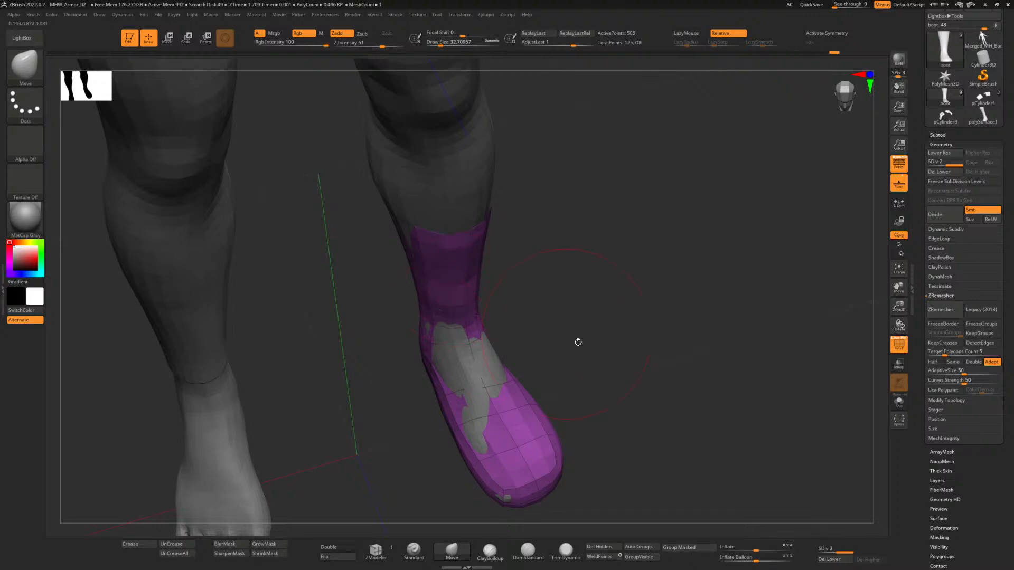
pyautogui.moveTo(578, 342); pyautogui.dragTo(423, 286)
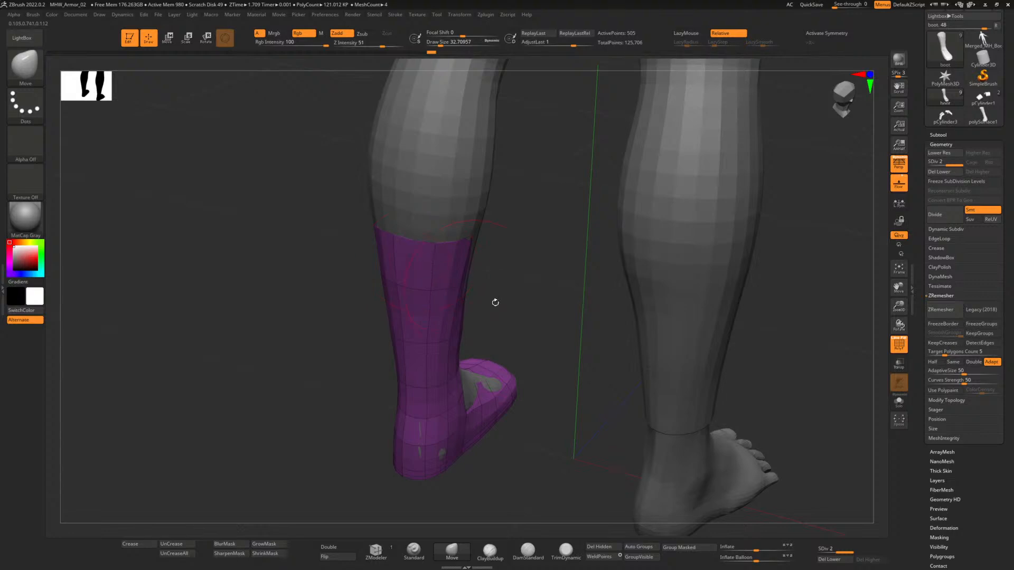
# Move the boot's heel and calf surfaces outward over the leg and adjust the shaft's upper rim.
pyautogui.moveTo(496, 302); pyautogui.dragTo(510, 327)
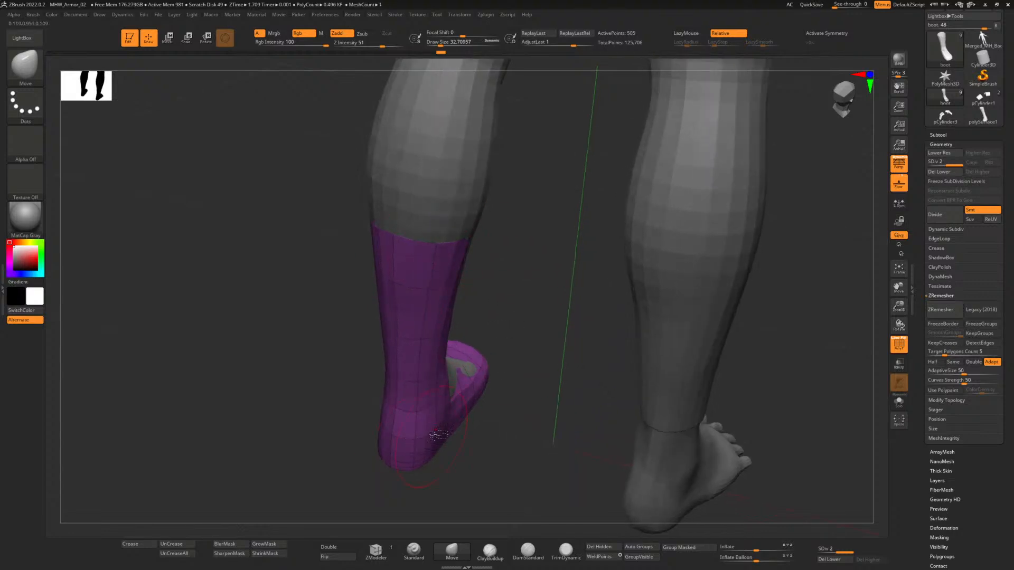
pyautogui.moveTo(436, 435); pyautogui.dragTo(529, 264)
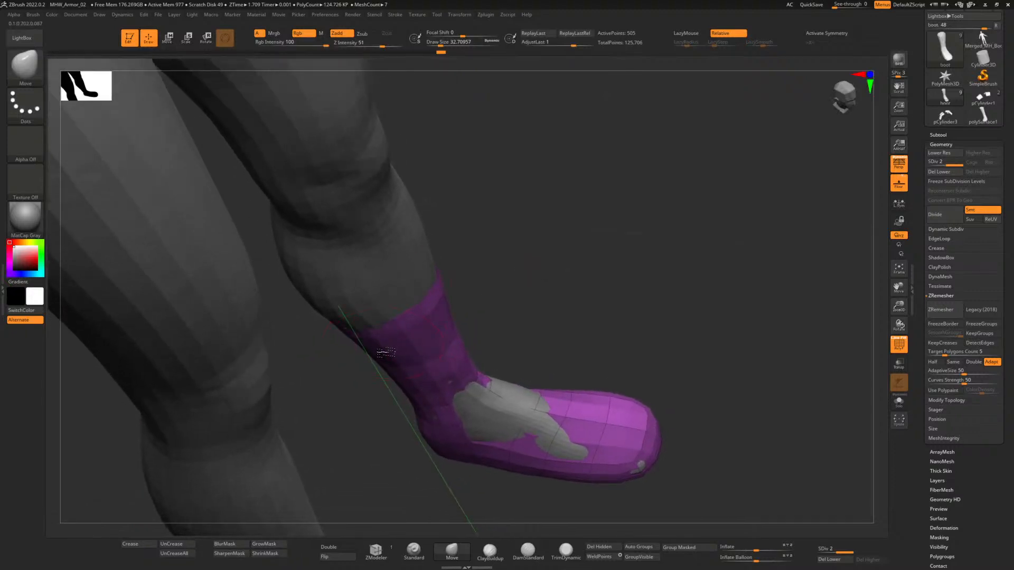
pyautogui.moveTo(389, 351); pyautogui.dragTo(411, 285)
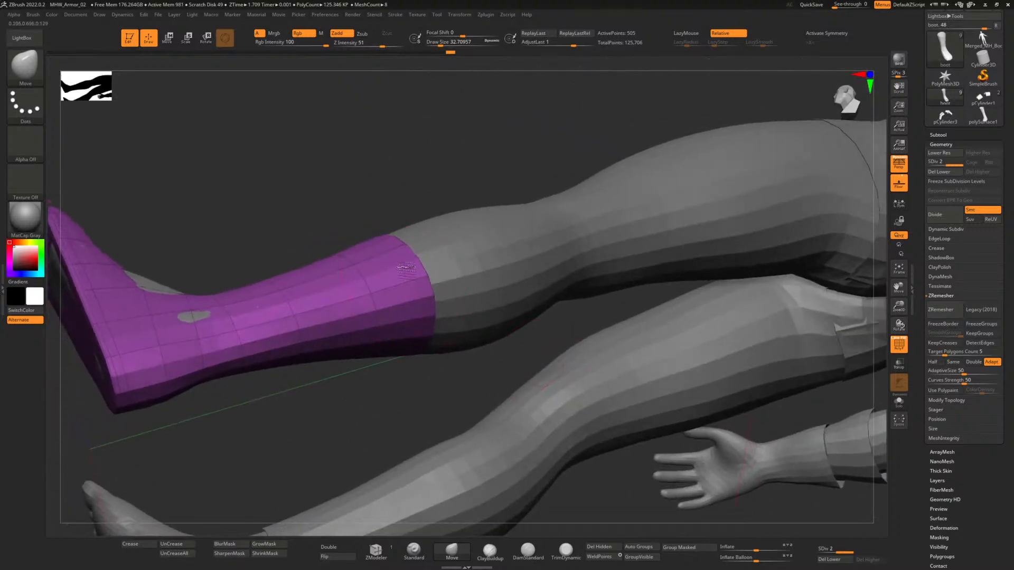
pyautogui.moveTo(210, 309); pyautogui.dragTo(554, 280)
# Pull the boot's toe cap and sides outward so they enclose the toes and the side of the foot.
pyautogui.moveTo(505, 300); pyautogui.dragTo(491, 309)
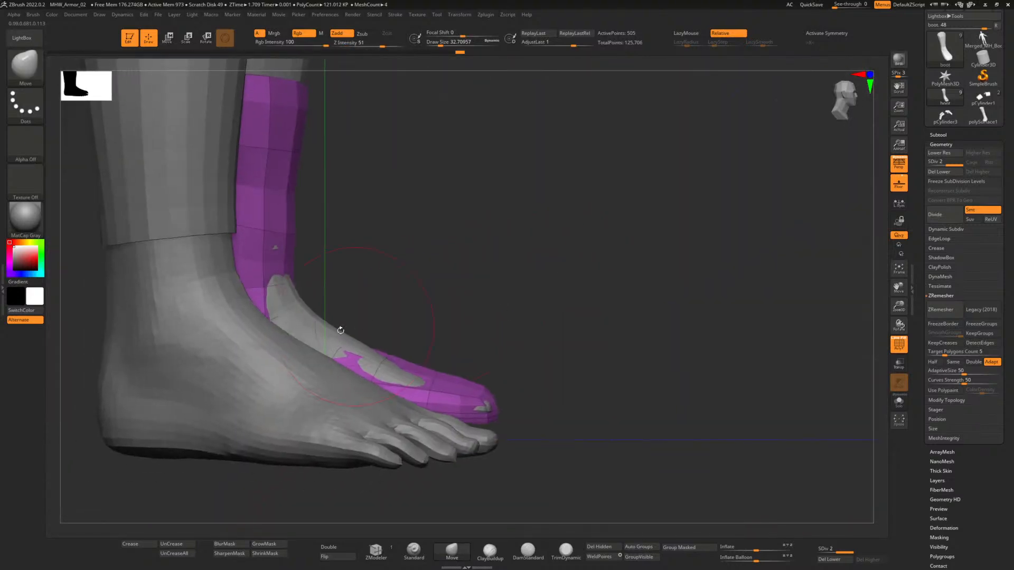
pyautogui.moveTo(386, 364); pyautogui.dragTo(415, 370)
pyautogui.moveTo(491, 416)
pyautogui.mouseDown()
pyautogui.moveTo(515, 394)
pyautogui.moveTo(478, 402)
pyautogui.mouseUp()
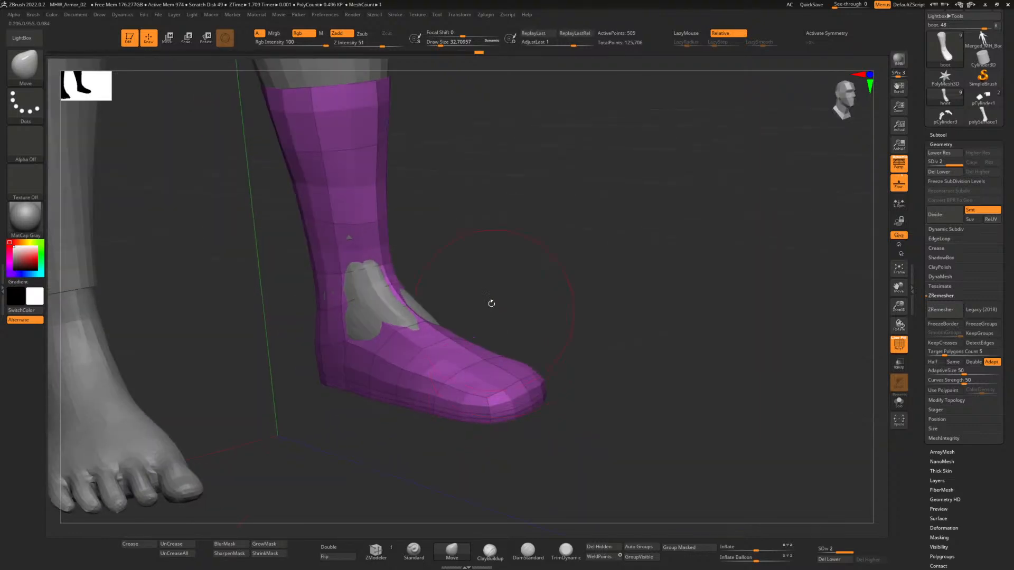
pyautogui.moveTo(492, 303)
pyautogui.keyDown('alt'); pyautogui.mouseDown()
pyautogui.moveTo(498, 373)
pyautogui.moveTo(462, 383)
pyautogui.moveTo(510, 373)
pyautogui.moveTo(529, 381)
pyautogui.mouseUp(); pyautogui.keyUp('alt')
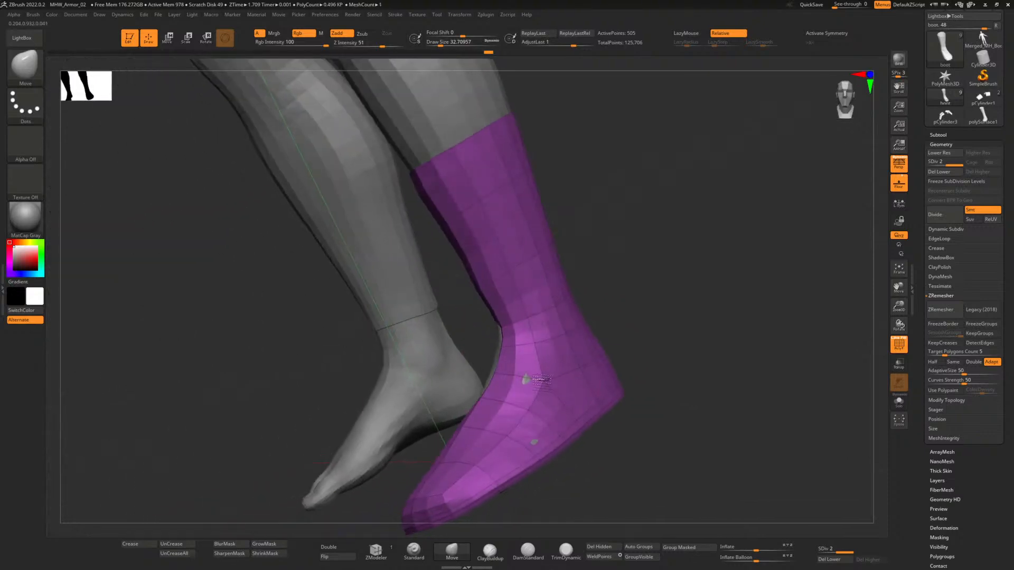
# Pull the front of the boot's ankle and the instep outward over the exposed part of the foot.
pyautogui.moveTo(620, 344); pyautogui.dragTo(598, 367)
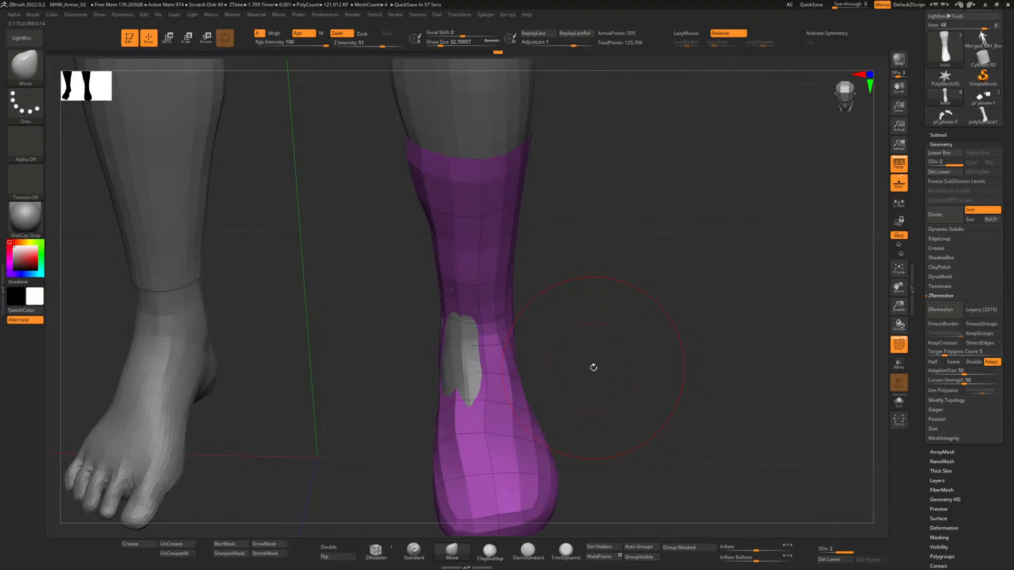
pyautogui.moveTo(596, 366); pyautogui.dragTo(607, 336)
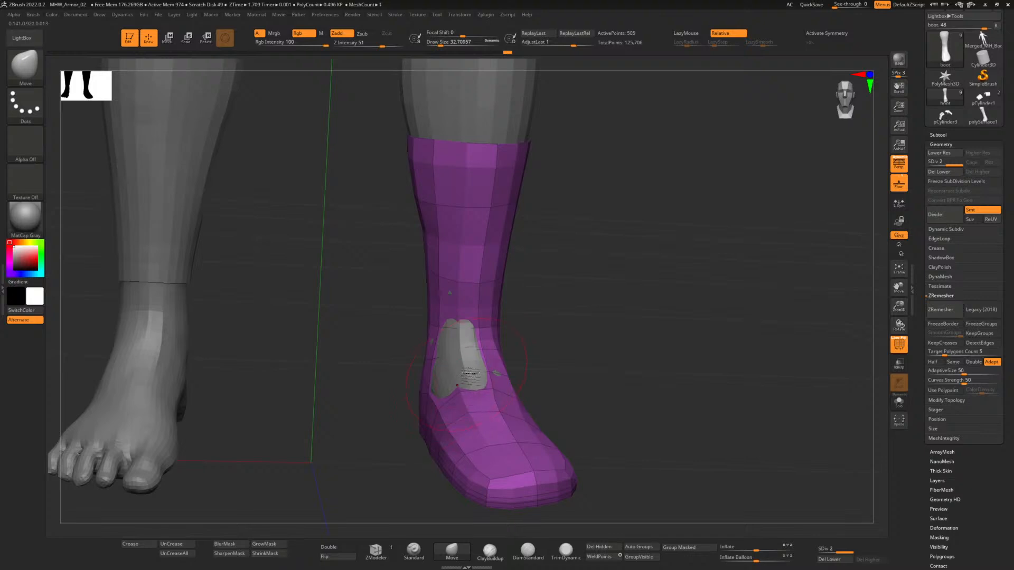
pyautogui.moveTo(525, 329); pyautogui.dragTo(502, 383)
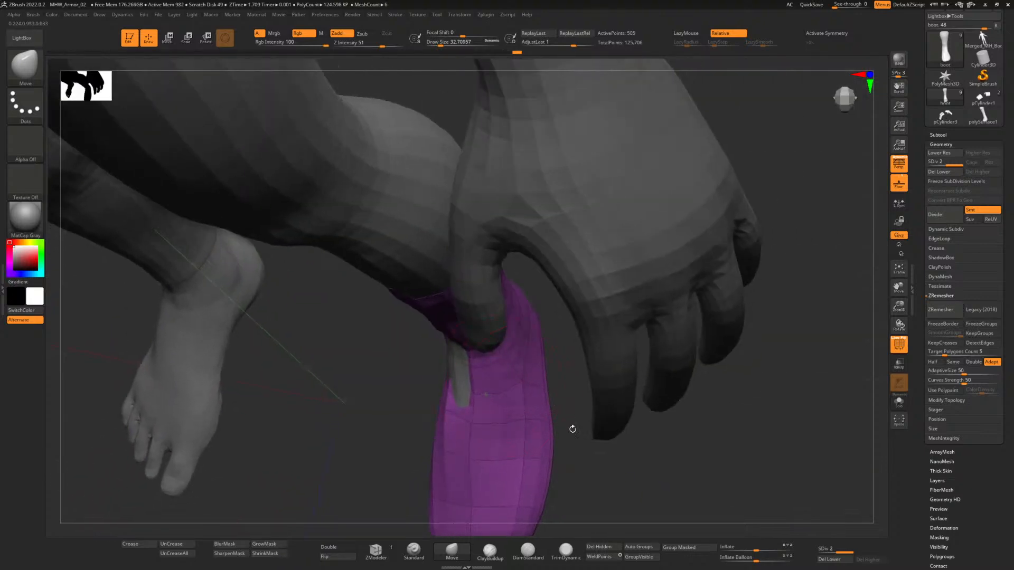
pyautogui.moveTo(651, 466); pyautogui.dragTo(429, 336)
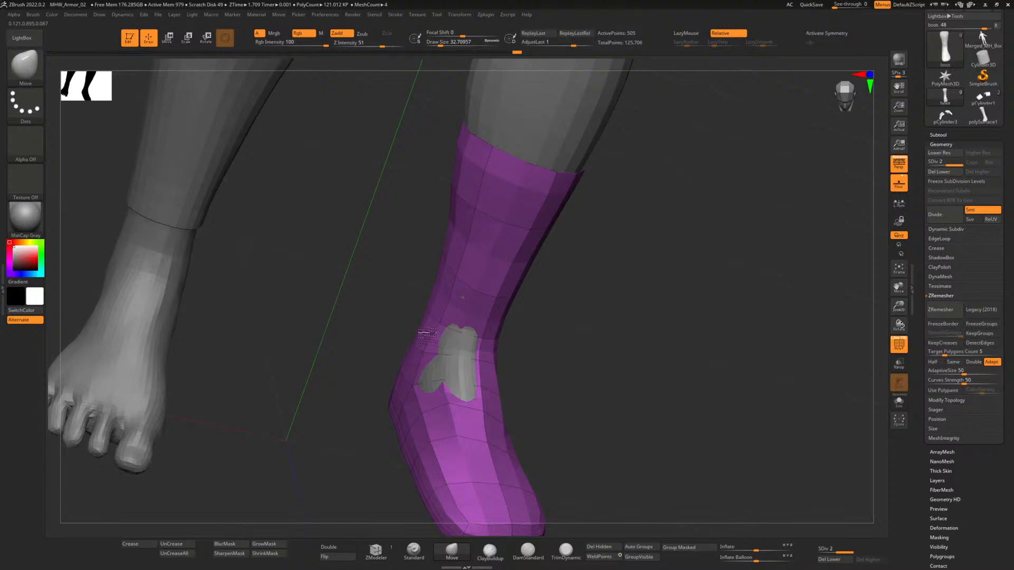
pyautogui.moveTo(383, 312); pyautogui.dragTo(439, 379)
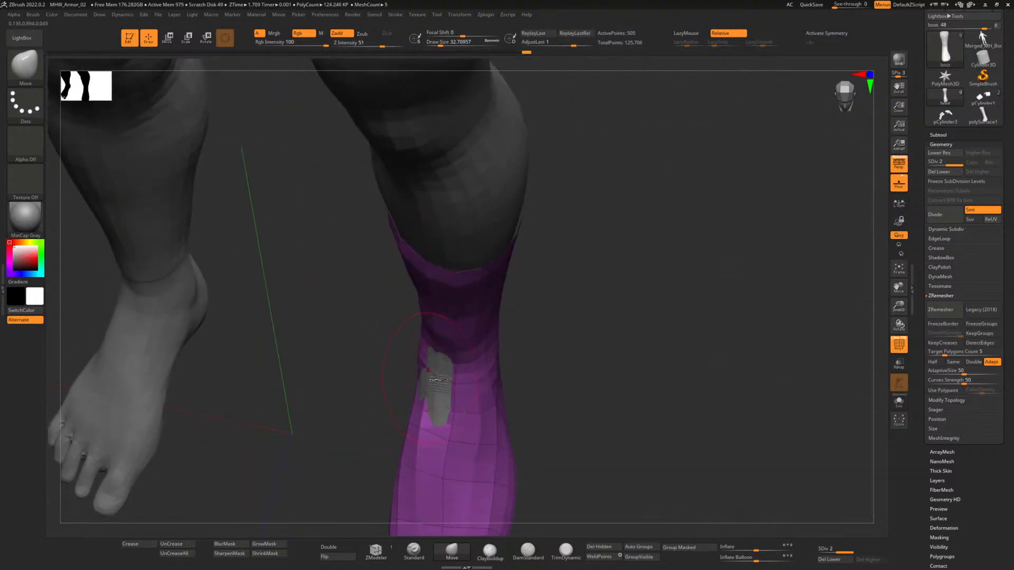
# Smooth the front of the boot's ankle and adjust the curve between shaft and instep over the exposed skin.
pyautogui.moveTo(530, 371)
pyautogui.mouseDown()
pyautogui.moveTo(546, 382)
pyautogui.moveTo(575, 366)
pyautogui.moveTo(564, 353)
pyautogui.moveTo(455, 407)
pyautogui.moveTo(509, 403)
pyautogui.moveTo(502, 396)
pyautogui.moveTo(529, 387)
pyautogui.moveTo(531, 370)
pyautogui.mouseUp()
pyautogui.press('shift')
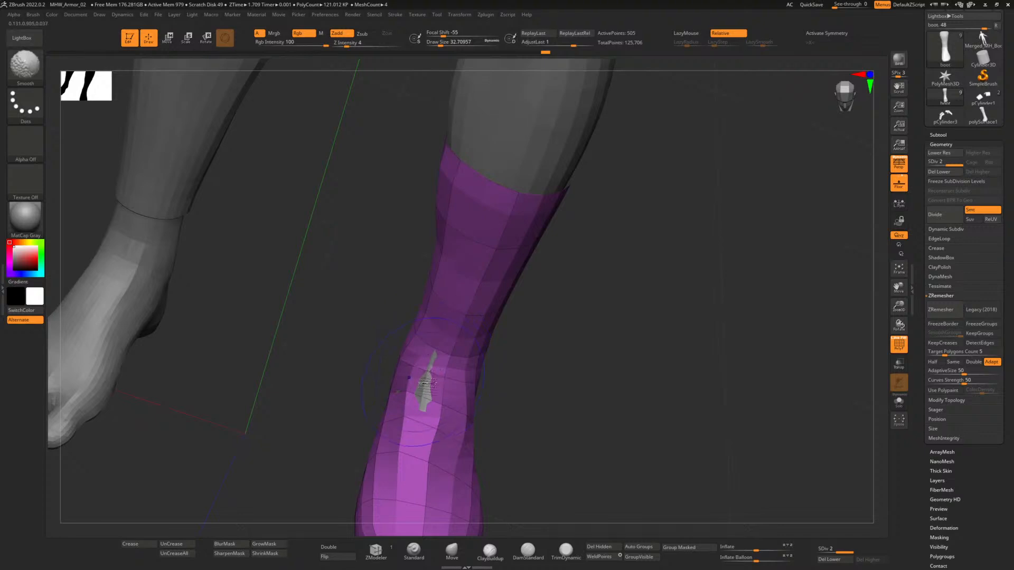
pyautogui.moveTo(498, 372)
pyautogui.mouseDown()
pyautogui.moveTo(521, 378)
pyautogui.moveTo(446, 381)
pyautogui.mouseUp()
pyautogui.moveTo(508, 374); pyautogui.dragTo(518, 362)
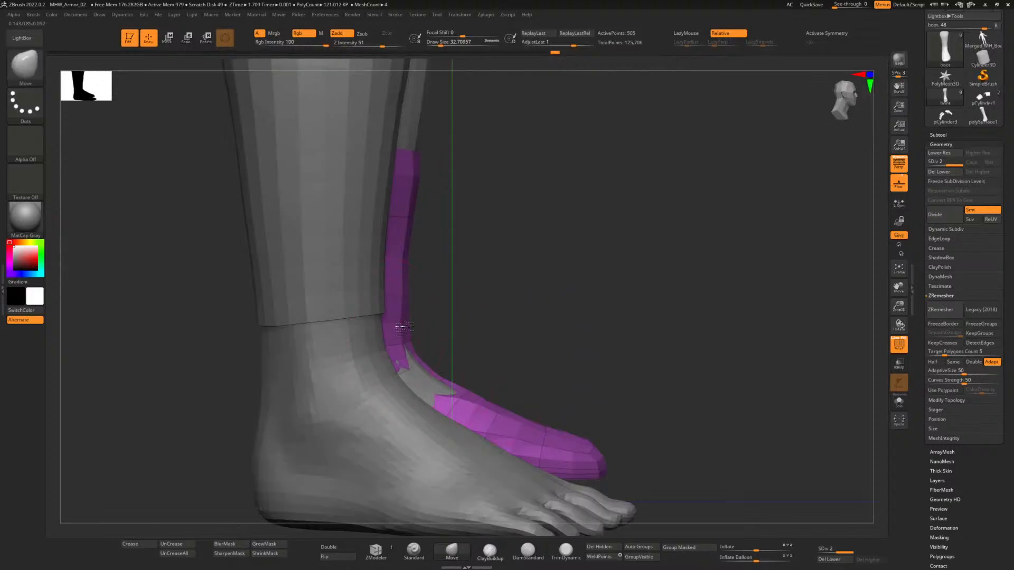
pyautogui.moveTo(411, 262); pyautogui.dragTo(489, 364)
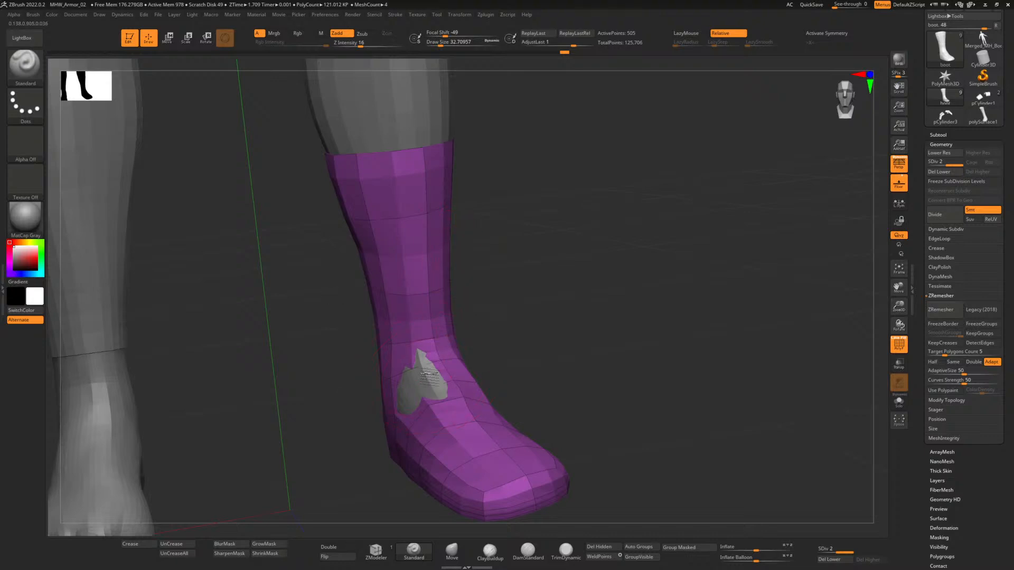
# Build up the boot's instep with the Standard brush until it covers the foot, and smooth the ankle area.
pyautogui.moveTo(432, 389)
pyautogui.mouseDown()
pyautogui.moveTo(423, 358)
pyautogui.moveTo(403, 408)
pyautogui.mouseUp()
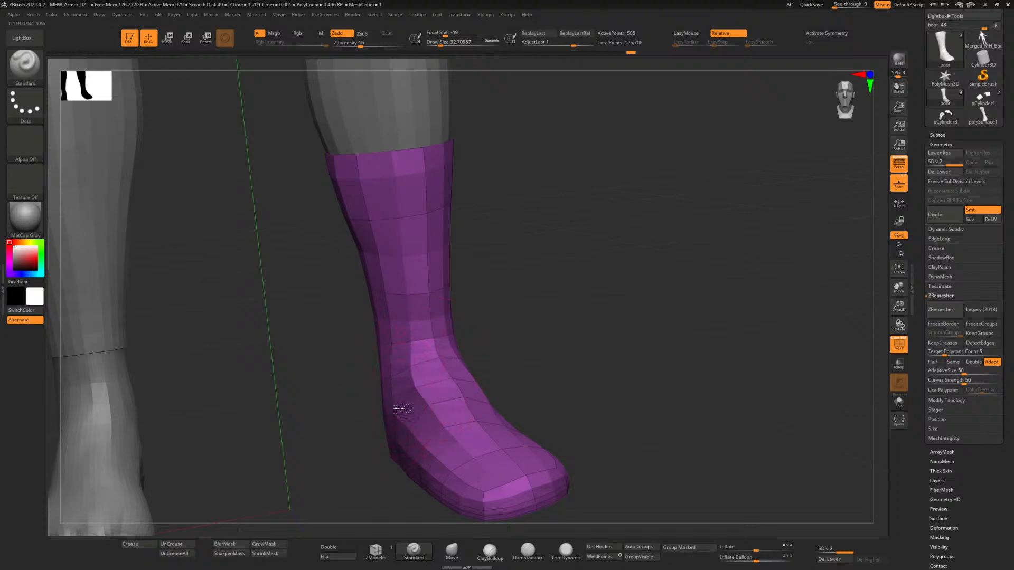
pyautogui.moveTo(593, 387); pyautogui.dragTo(494, 392)
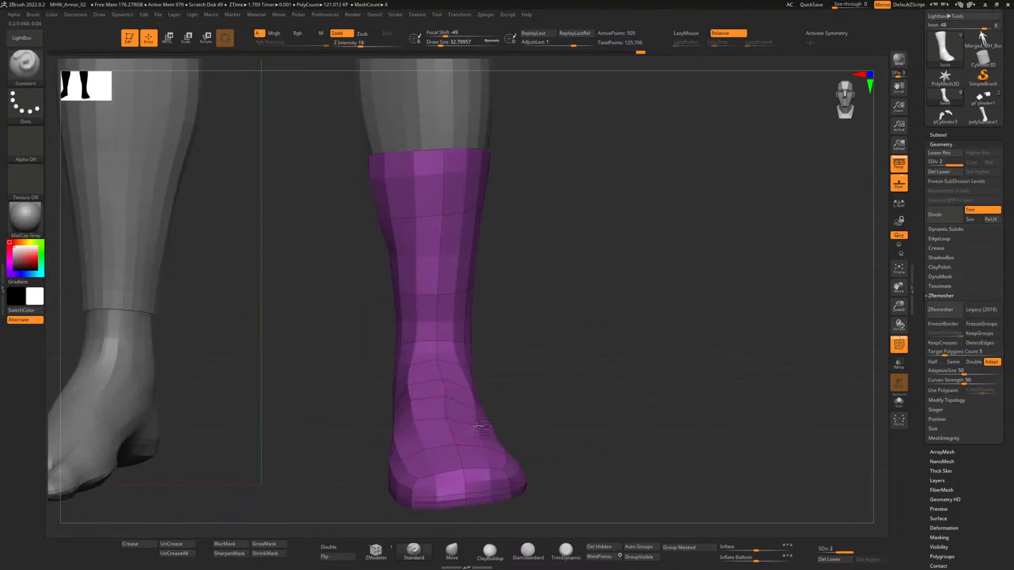
pyautogui.moveTo(417, 407); pyautogui.dragTo(416, 401)
pyautogui.press('shift')
pyautogui.moveTo(392, 249); pyautogui.dragTo(402, 290)
pyautogui.moveTo(417, 364)
pyautogui.keyDown('shift'); pyautogui.mouseDown()
pyautogui.moveTo(424, 404)
pyautogui.moveTo(420, 326)
pyautogui.mouseUp(); pyautogui.keyUp('shift')
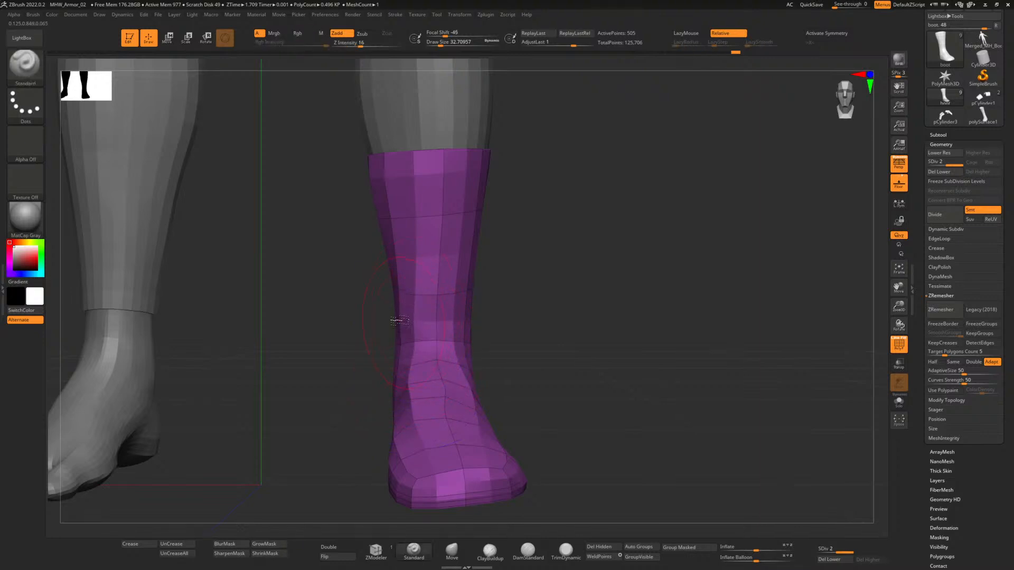
# Even out the boot's lower shaft and ankle from the front and inner side with smoothing strokes.
pyautogui.moveTo(350, 331); pyautogui.dragTo(397, 319)
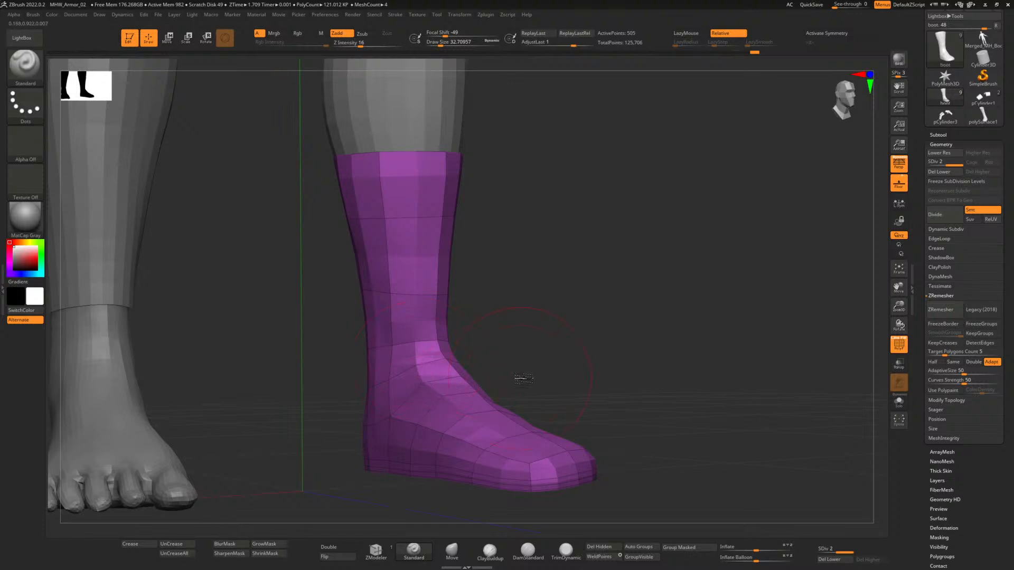
pyautogui.moveTo(523, 379); pyautogui.dragTo(477, 370)
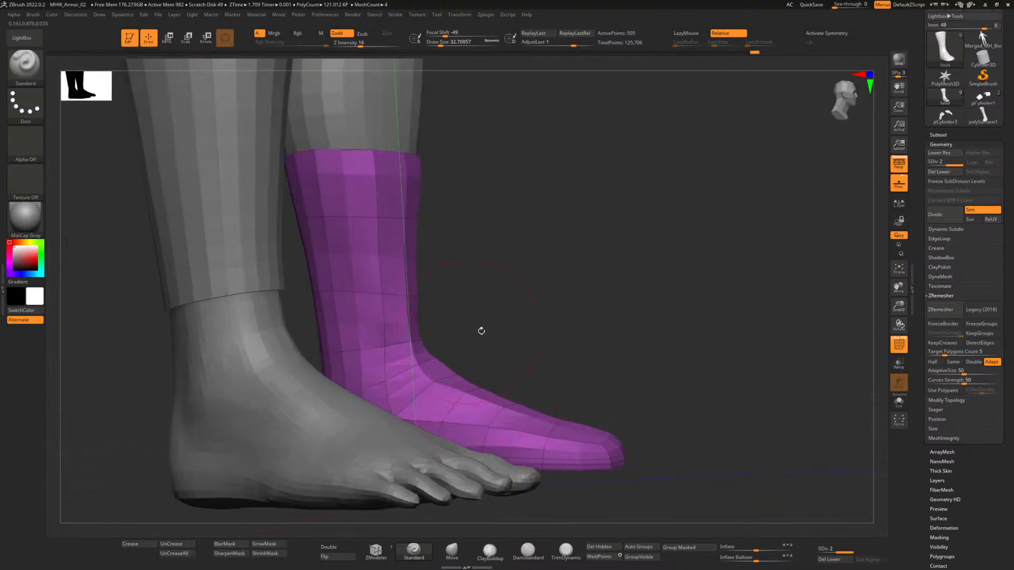
pyautogui.moveTo(480, 330); pyautogui.dragTo(490, 335)
pyautogui.moveTo(406, 262); pyautogui.dragTo(385, 257)
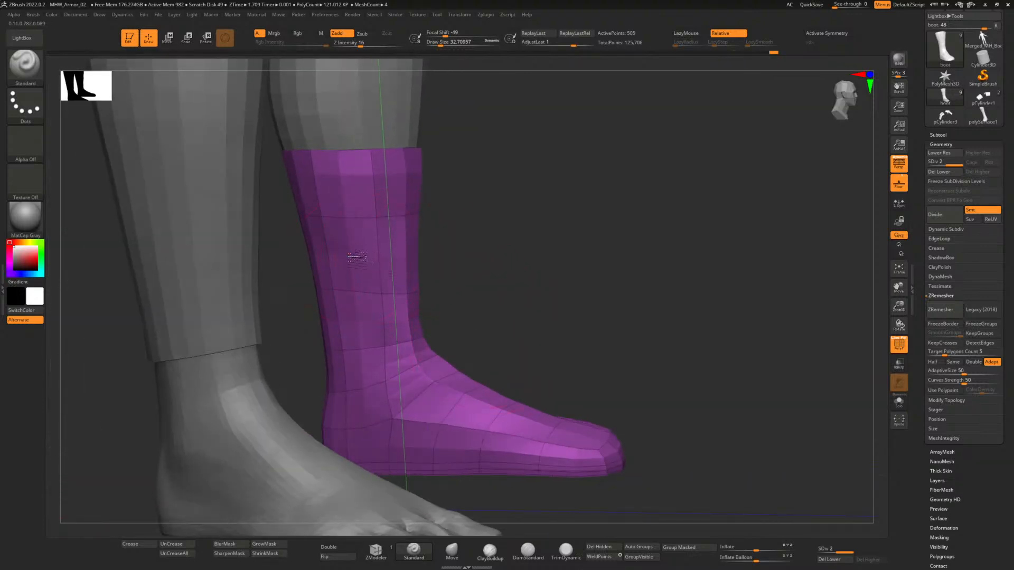
pyautogui.press('shift')
pyautogui.moveTo(453, 252)
pyautogui.mouseDown()
pyautogui.moveTo(468, 283)
pyautogui.moveTo(453, 283)
pyautogui.mouseUp()
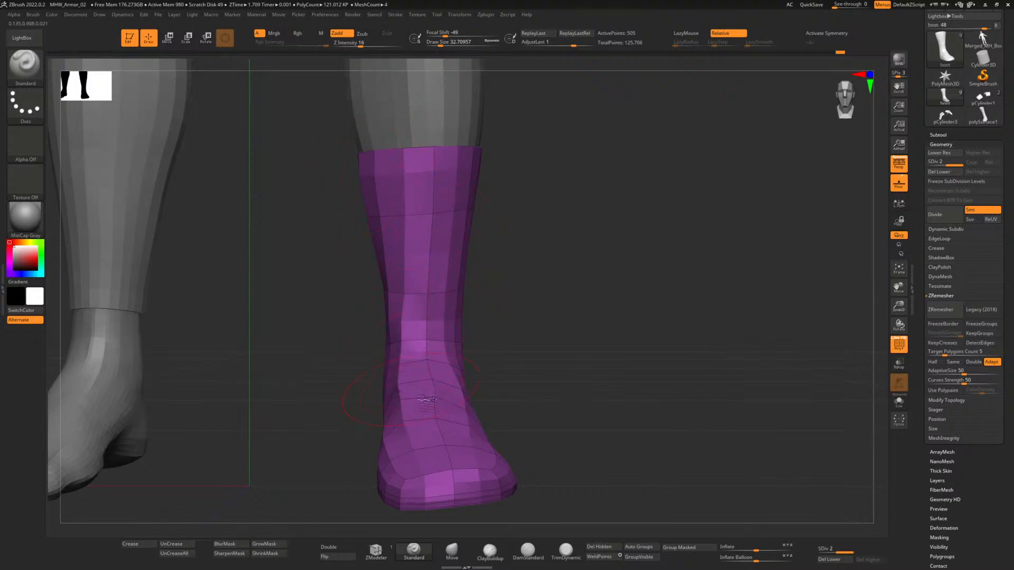
# Refine and smooth the boot's forefoot and the side of the instep below the ankle.
pyautogui.moveTo(575, 431); pyautogui.dragTo(453, 435)
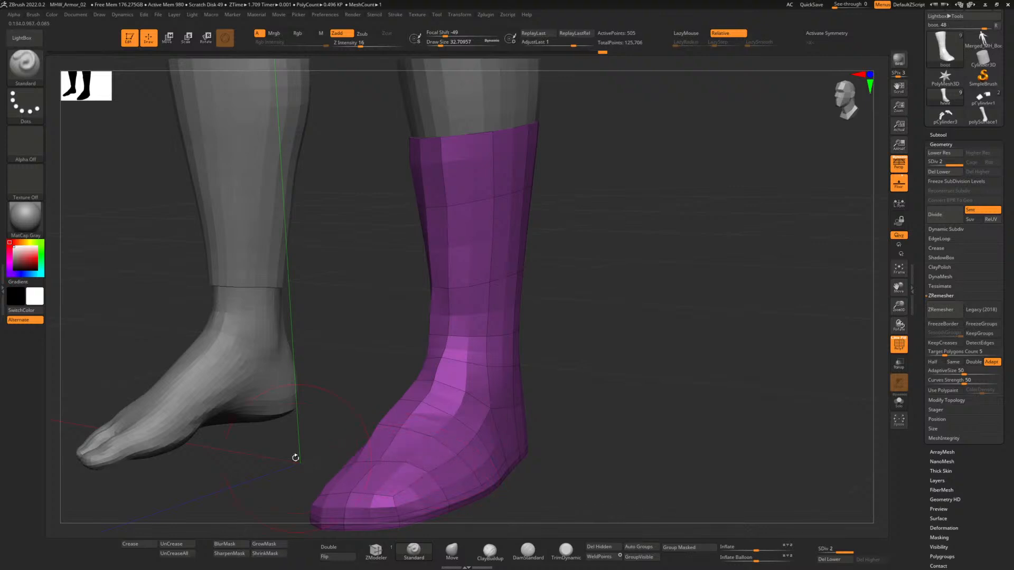
pyautogui.moveTo(295, 458); pyautogui.dragTo(335, 437)
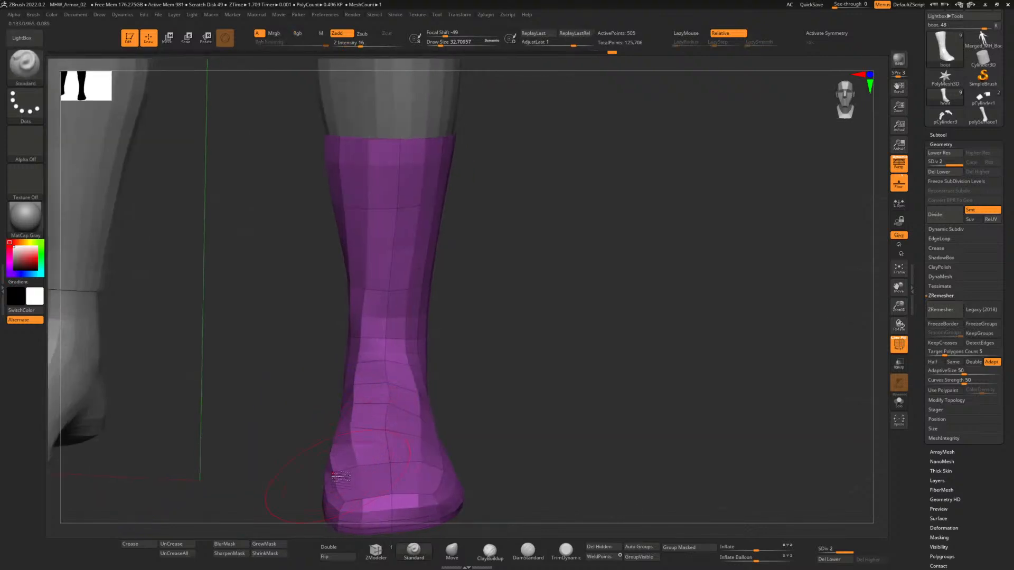
pyautogui.moveTo(273, 459); pyautogui.dragTo(339, 480)
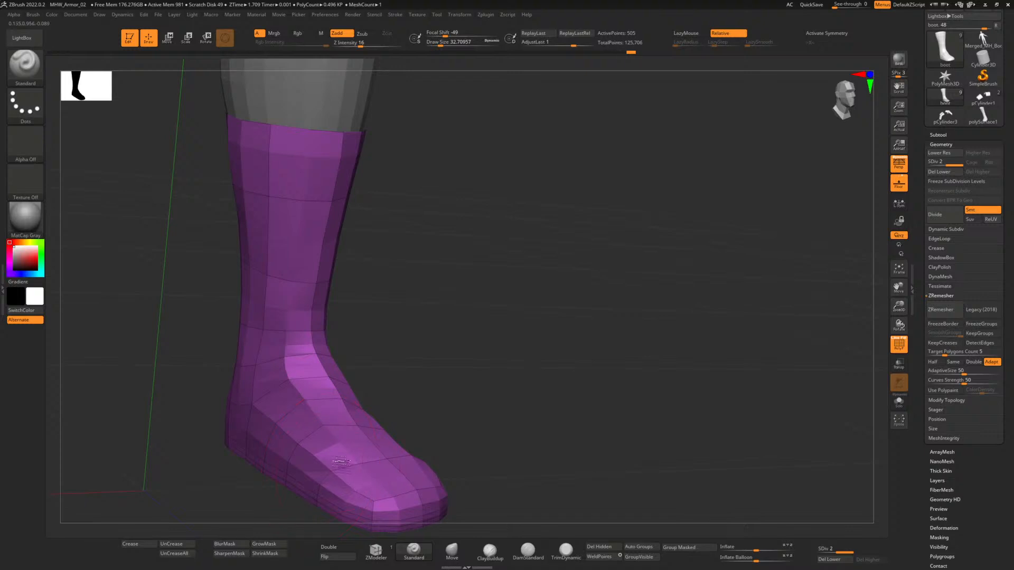
pyautogui.press('shift')
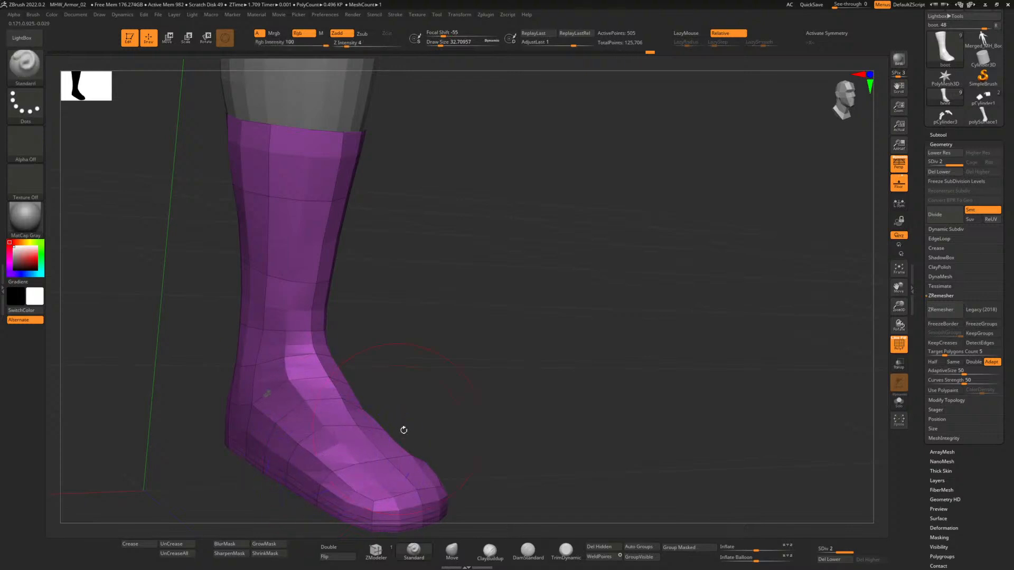
pyautogui.moveTo(403, 428)
pyautogui.mouseDown()
pyautogui.moveTo(512, 442)
pyautogui.moveTo(276, 389)
pyautogui.moveTo(291, 399)
pyautogui.mouseUp()
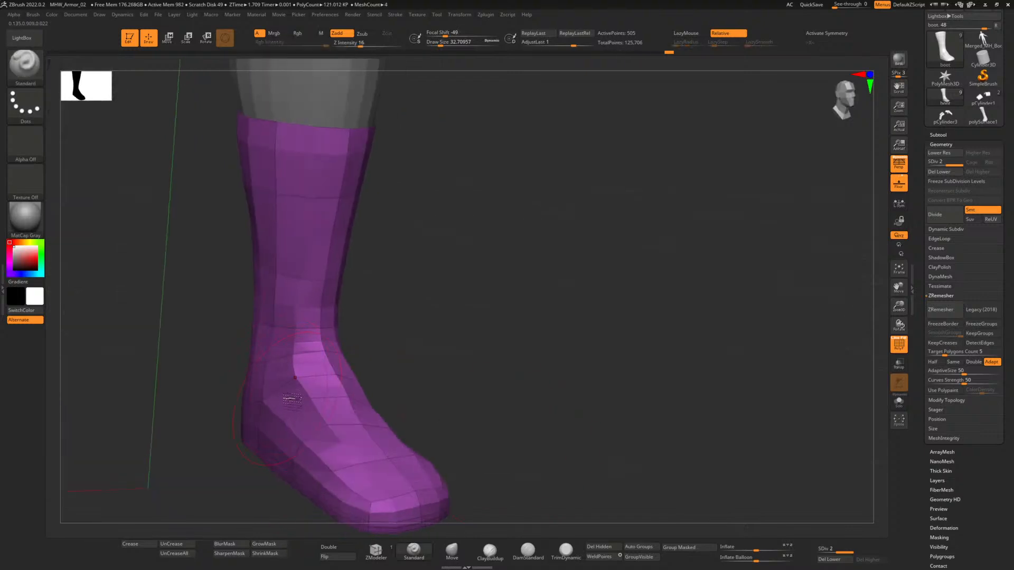
pyautogui.moveTo(538, 446); pyautogui.dragTo(479, 323)
pyautogui.keyDown('alt'); pyautogui.moveTo(356, 452); pyautogui.dragTo(384, 455); pyautogui.keyUp('alt')
# Select the Move brush, turn off perspective distortion and align the view squarely to the front of the legs.
pyautogui.moveTo(70, 86); pyautogui.dragTo(48, 74)
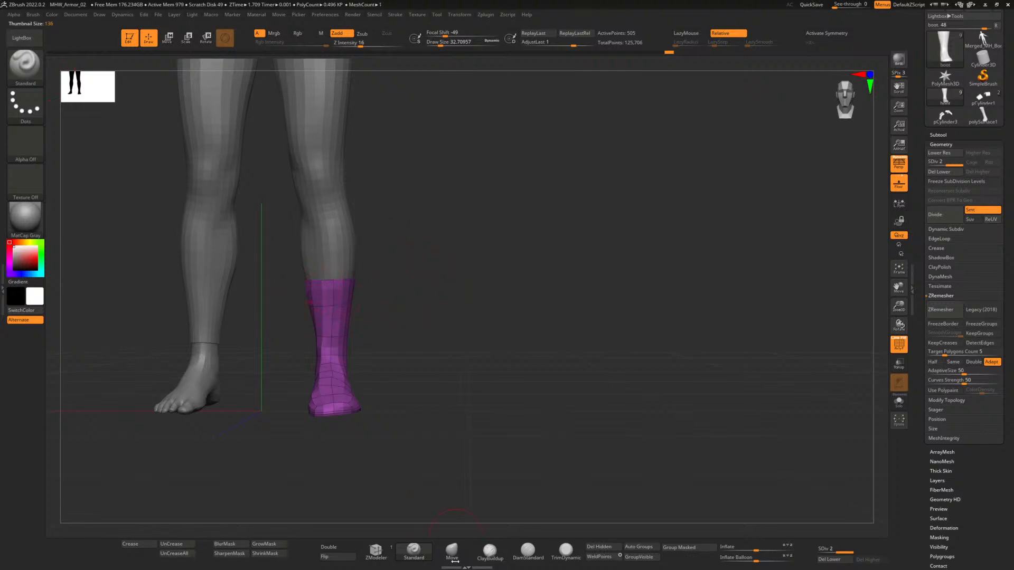
pyautogui.press('b')
pyautogui.press('m')
pyautogui.press('v')
pyautogui.keyDown('alt'); pyautogui.moveTo(482, 323); pyautogui.dragTo(530, 311); pyautogui.keyUp('alt')
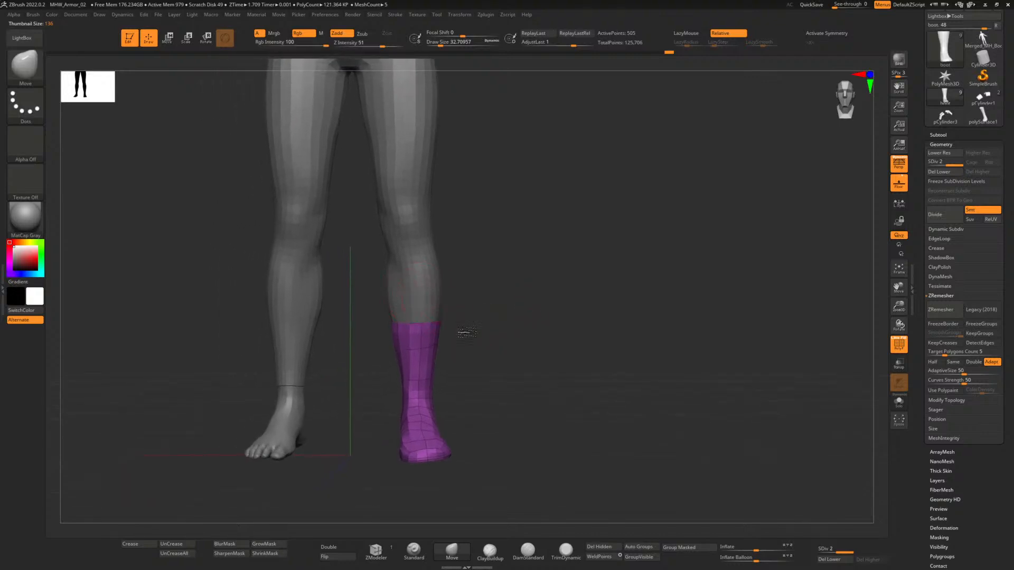
pyautogui.moveTo(466, 333)
pyautogui.keyDown('alt'); pyautogui.mouseDown()
pyautogui.moveTo(478, 350)
pyautogui.moveTo(531, 362)
pyautogui.moveTo(470, 336)
pyautogui.mouseUp(); pyautogui.keyUp('alt')
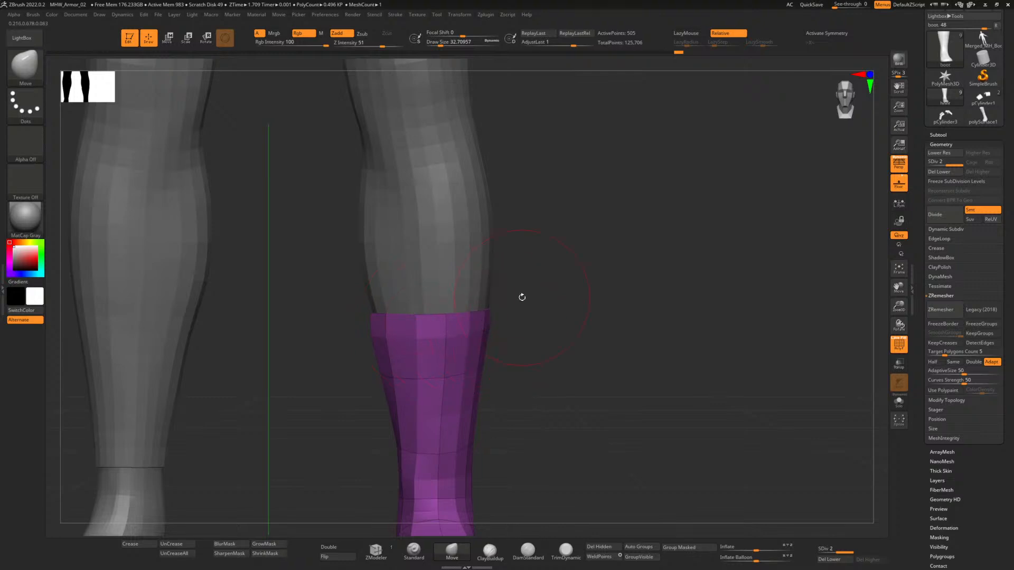
pyautogui.keyDown('alt'); pyautogui.moveTo(566, 344); pyautogui.dragTo(548, 222); pyautogui.keyUp('alt')
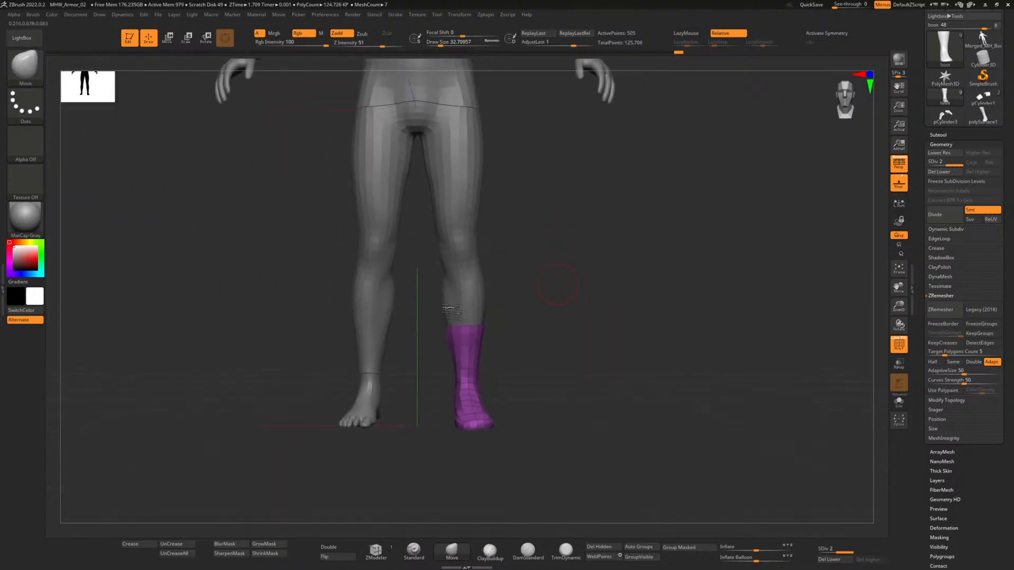
pyautogui.keyDown('alt'); pyautogui.moveTo(553, 311); pyautogui.dragTo(525, 353); pyautogui.keyUp('alt')
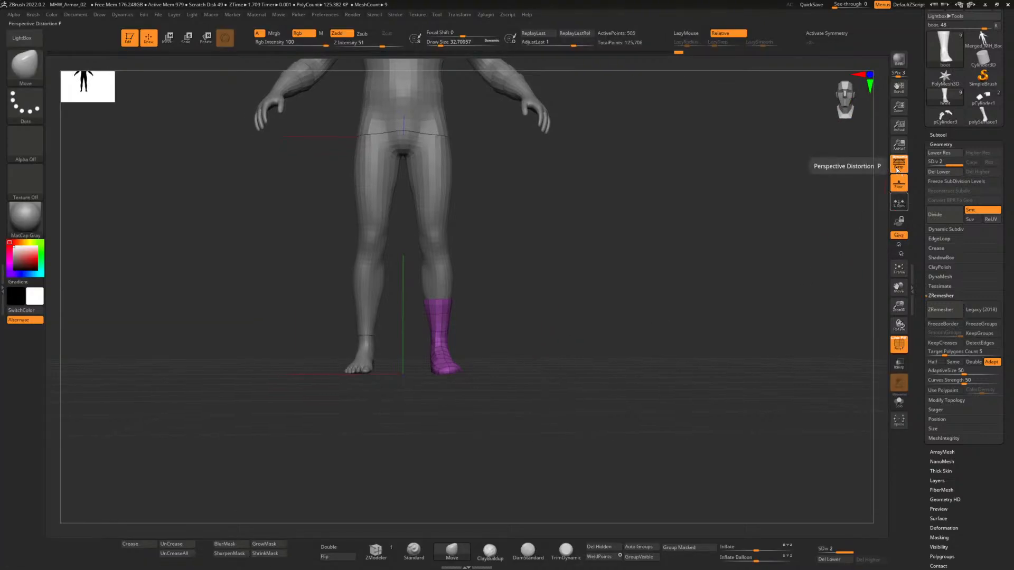
pyautogui.click(900, 164)
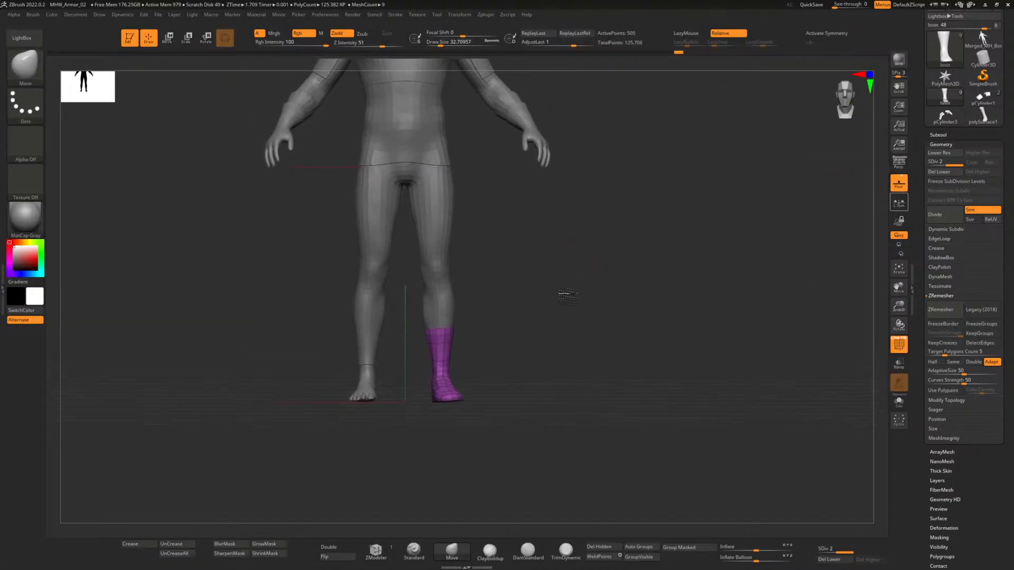
pyautogui.keyDown('shift'); pyautogui.moveTo(559, 311); pyautogui.dragTo(553, 310); pyautogui.keyUp('shift')
pyautogui.click(32, 108)
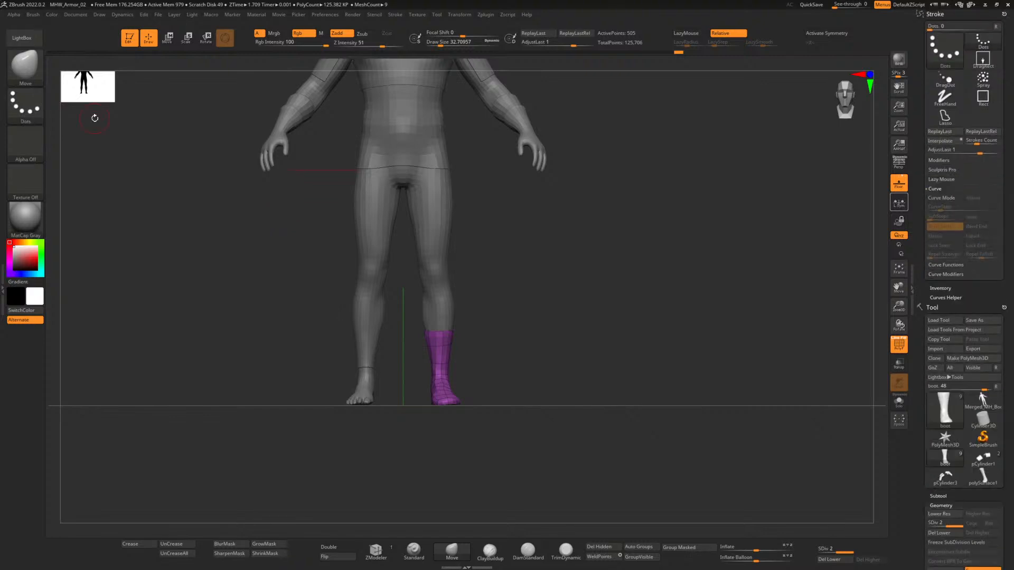
pyautogui.keyDown('alt'); pyautogui.moveTo(515, 348); pyautogui.dragTo(516, 373); pyautogui.keyUp('alt')
# Lower the boot to subdivision level 1 and flatten the sole against the floor line from arch to toe.
pyautogui.hotkey('shift', 'd')
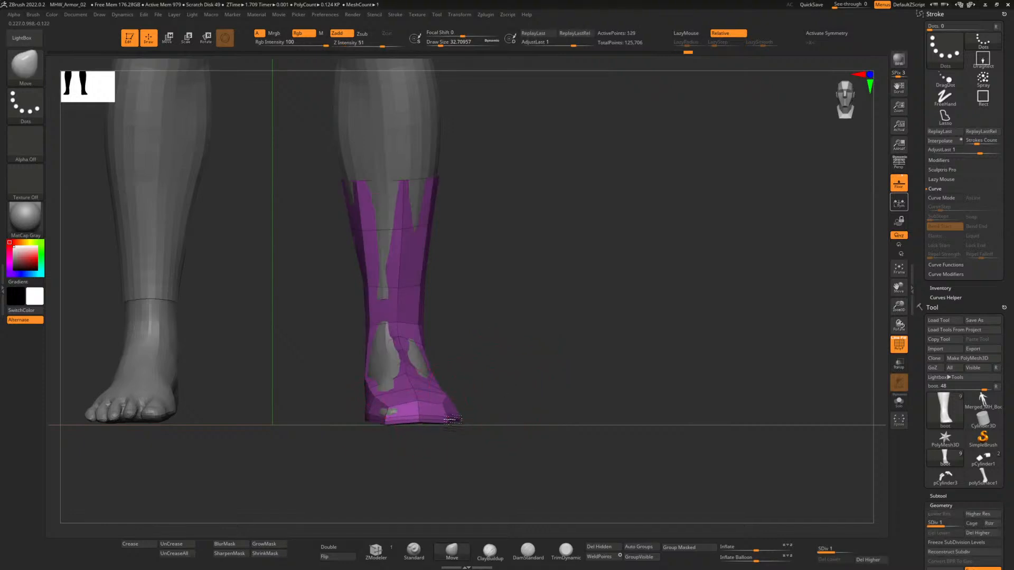
pyautogui.moveTo(462, 442); pyautogui.dragTo(575, 446)
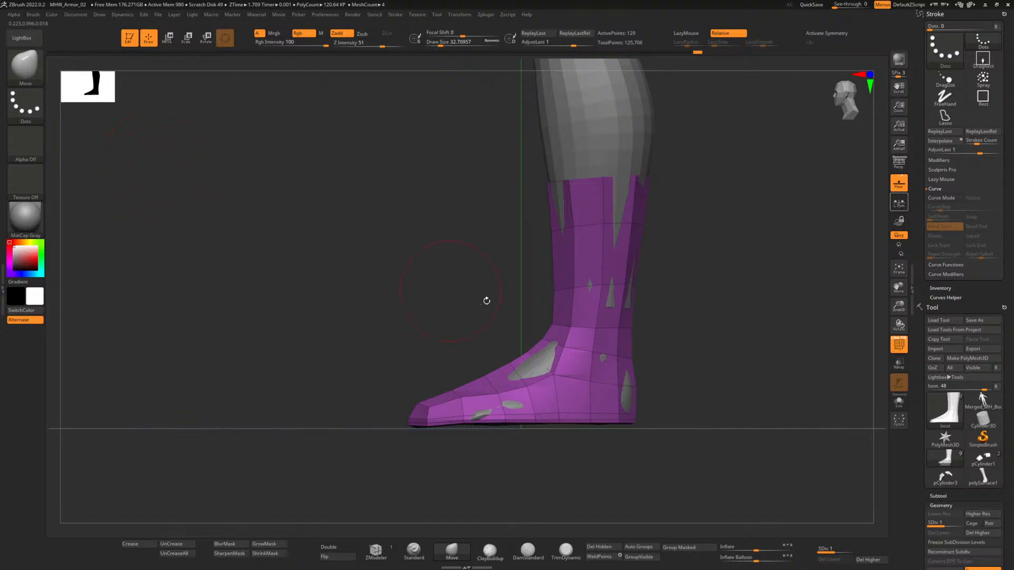
pyautogui.keyDown('alt'); pyautogui.moveTo(491, 303); pyautogui.dragTo(410, 264); pyautogui.keyUp('alt')
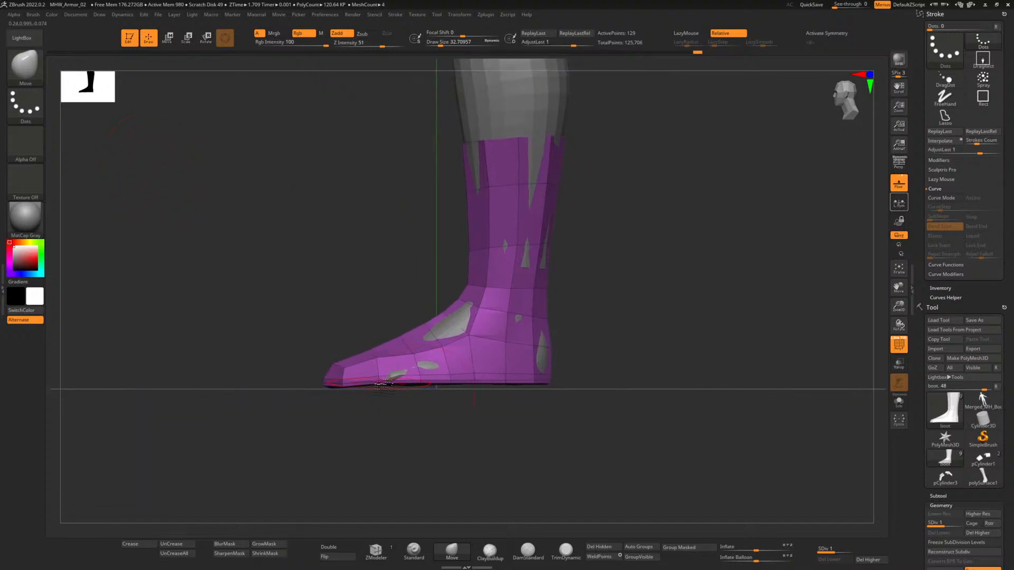
pyautogui.moveTo(384, 384); pyautogui.dragTo(384, 387)
pyautogui.moveTo(447, 385)
pyautogui.mouseDown()
pyautogui.moveTo(548, 388)
pyautogui.moveTo(340, 390)
pyautogui.mouseUp()
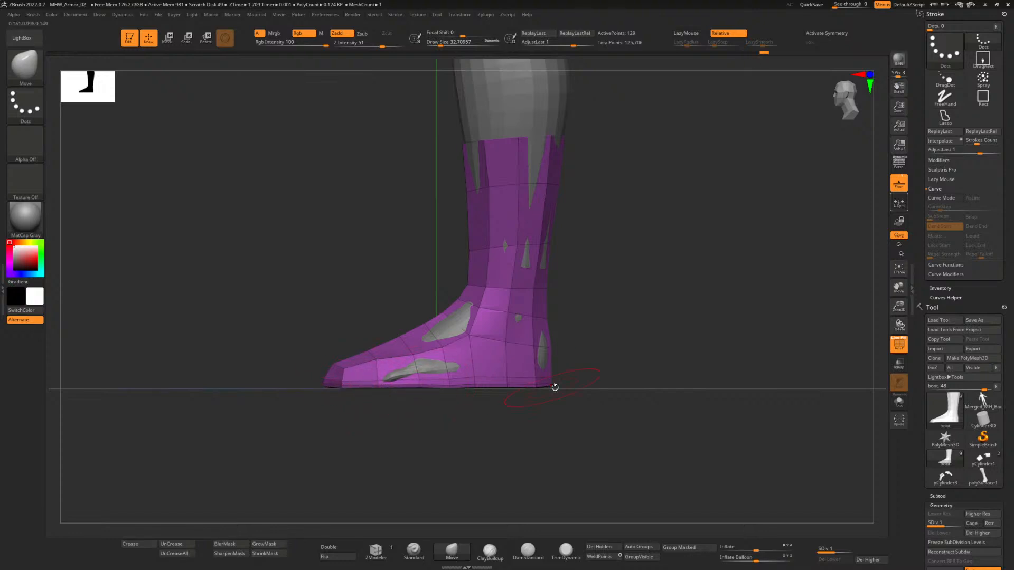
# Level the heel and the inner edge of the boot's sole with the floor, and return to subdivision level 2.
pyautogui.moveTo(575, 383); pyautogui.dragTo(634, 384)
pyautogui.moveTo(510, 393); pyautogui.dragTo(491, 404)
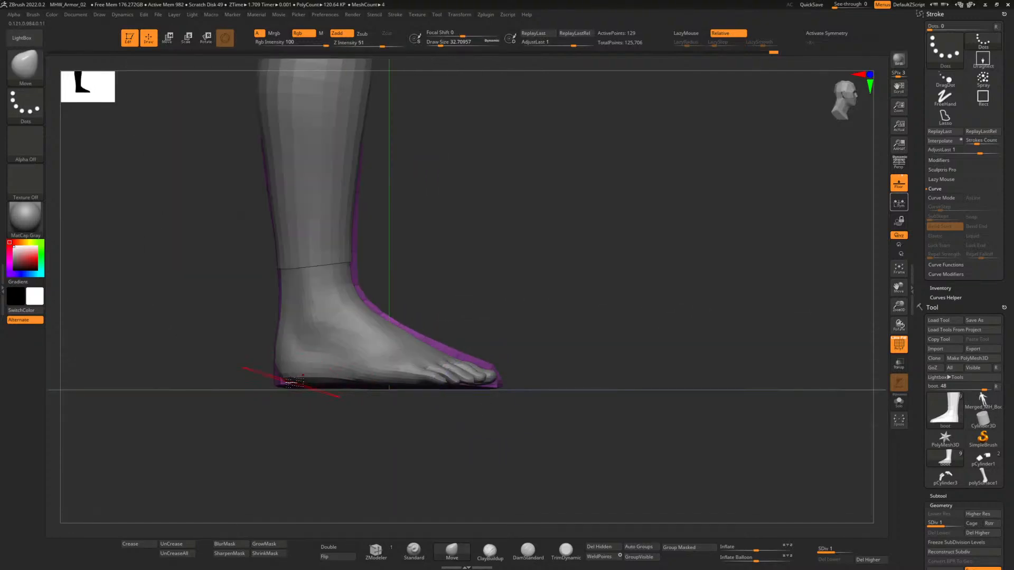
pyautogui.moveTo(287, 384); pyautogui.dragTo(449, 391)
pyautogui.moveTo(573, 360); pyautogui.dragTo(525, 362)
pyautogui.press('d')
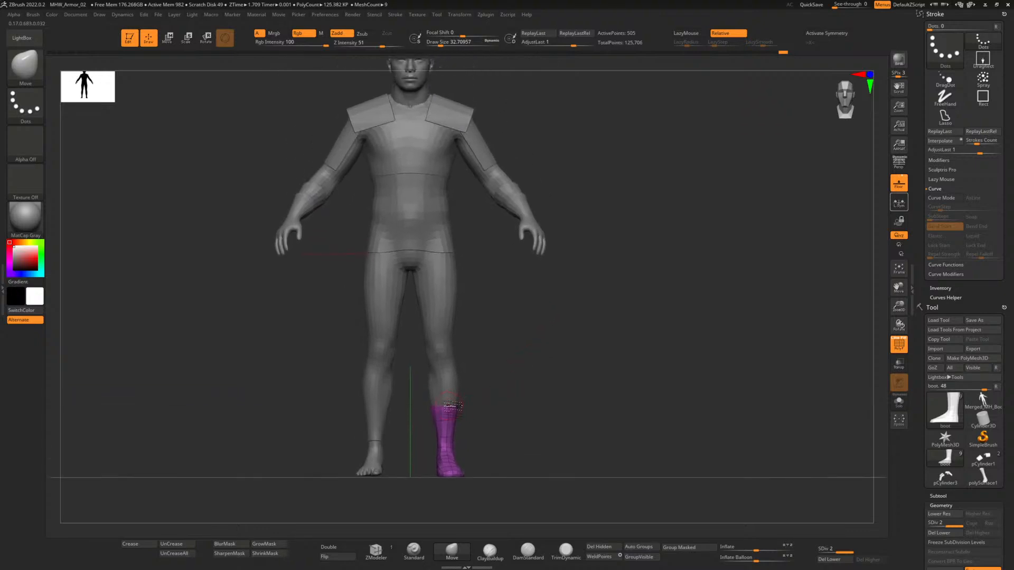
# Switch to Photoshop to examine the boots in the Witcher 3 starter armor reference, and return to ZBrush.
pyautogui.hotkey('alt', 'Tab')
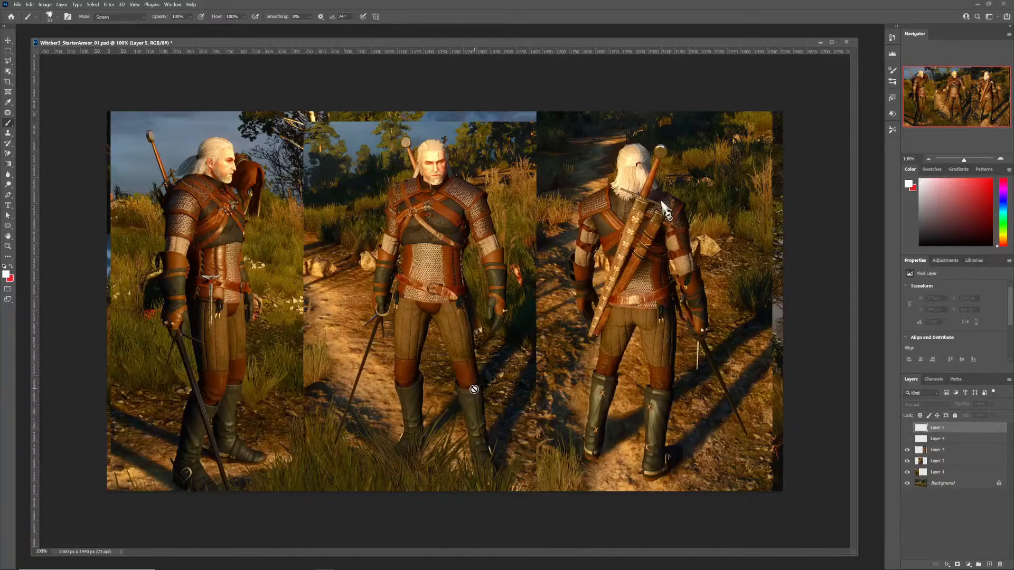
pyautogui.hotkey('alt', 'Tab')
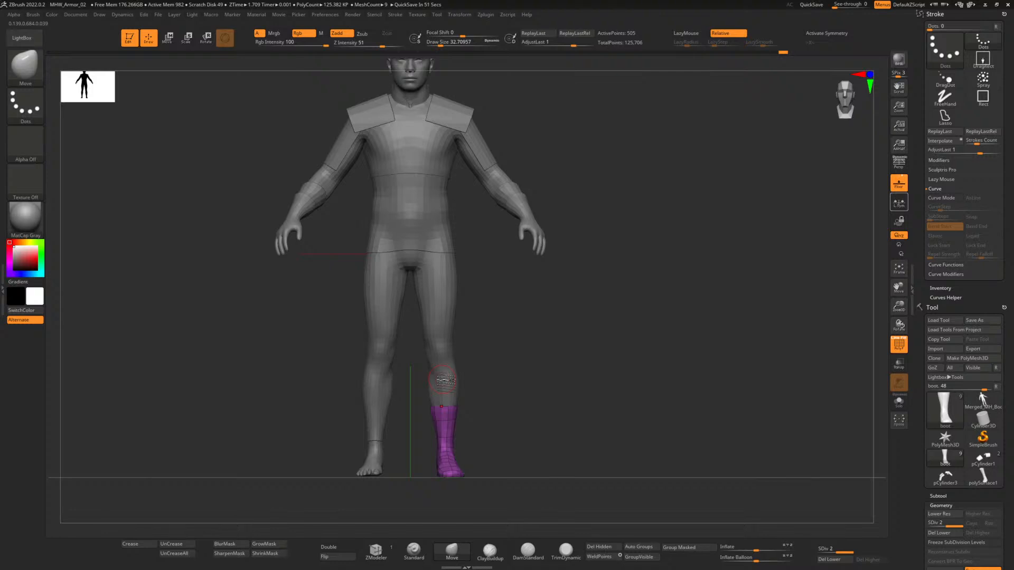
# Lower the boot to subdivision level 1 and set ZModeler's edge action to Extrude Move on an EdgeLoop.
pyautogui.moveTo(517, 396)
pyautogui.keyDown('alt'); pyautogui.mouseDown()
pyautogui.moveTo(507, 355)
pyautogui.moveTo(509, 384)
pyautogui.moveTo(546, 441)
pyautogui.moveTo(480, 344)
pyautogui.moveTo(496, 356)
pyautogui.moveTo(500, 346)
pyautogui.moveTo(489, 357)
pyautogui.moveTo(498, 373)
pyautogui.moveTo(503, 354)
pyautogui.moveTo(498, 391)
pyautogui.mouseUp(); pyautogui.keyUp('alt')
pyautogui.hotkey('shift', 'd')
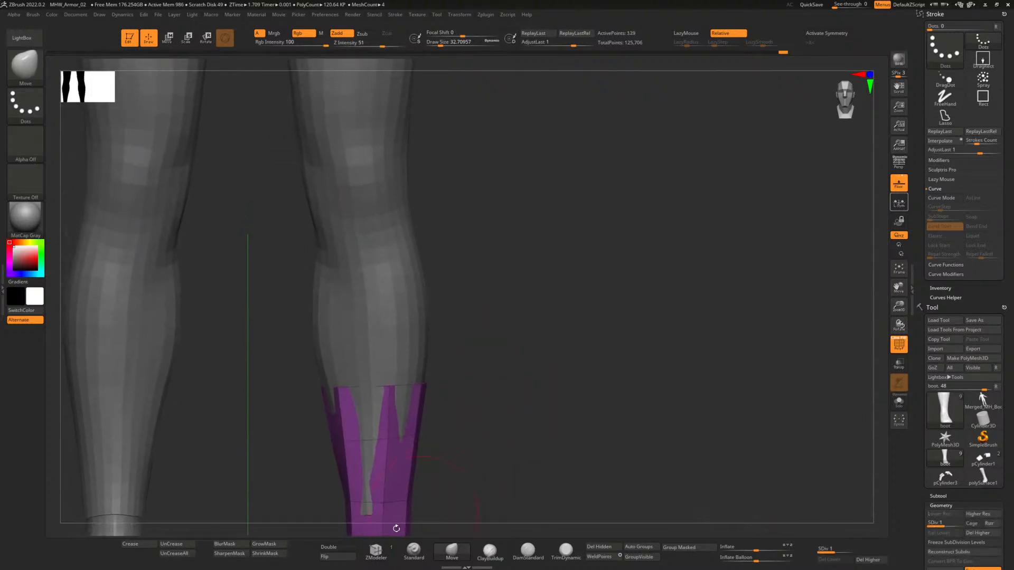
pyautogui.click(376, 551)
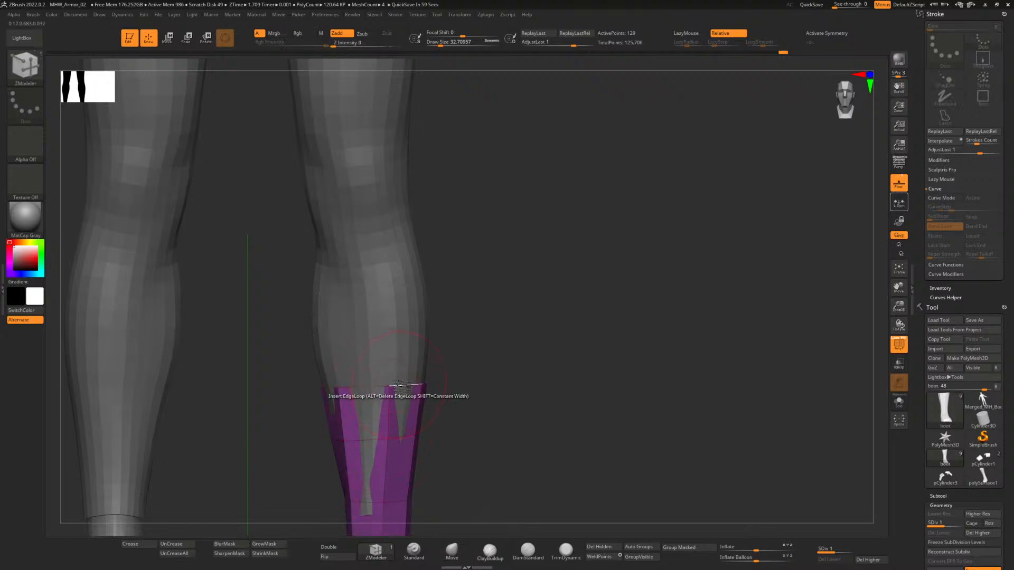
pyautogui.press('space')
pyautogui.click(379, 312)
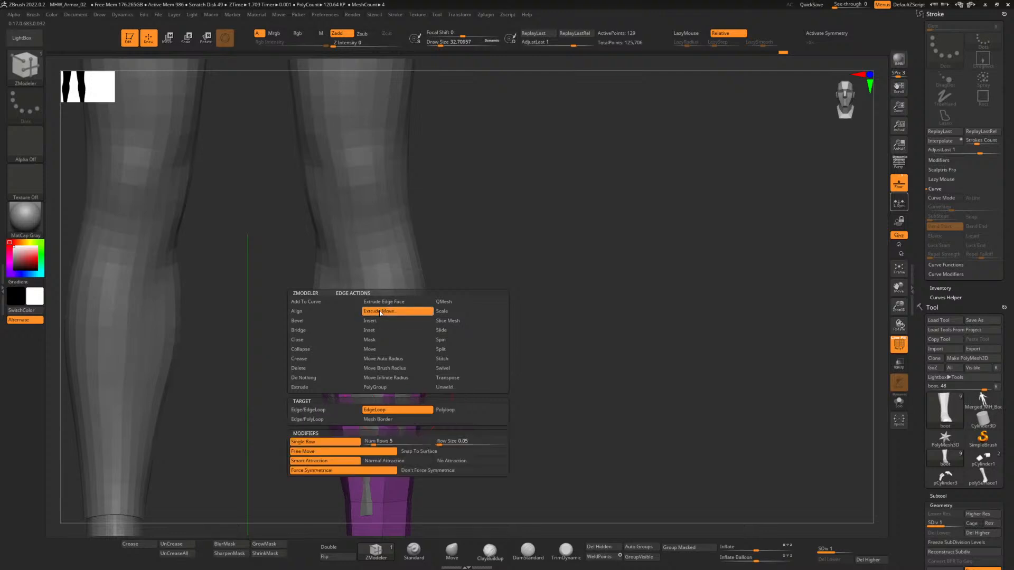
# Delete the boot's higher subdivision level and extrude its top edge loop further up the calf.
pyautogui.moveTo(412, 385); pyautogui.dragTo(411, 350)
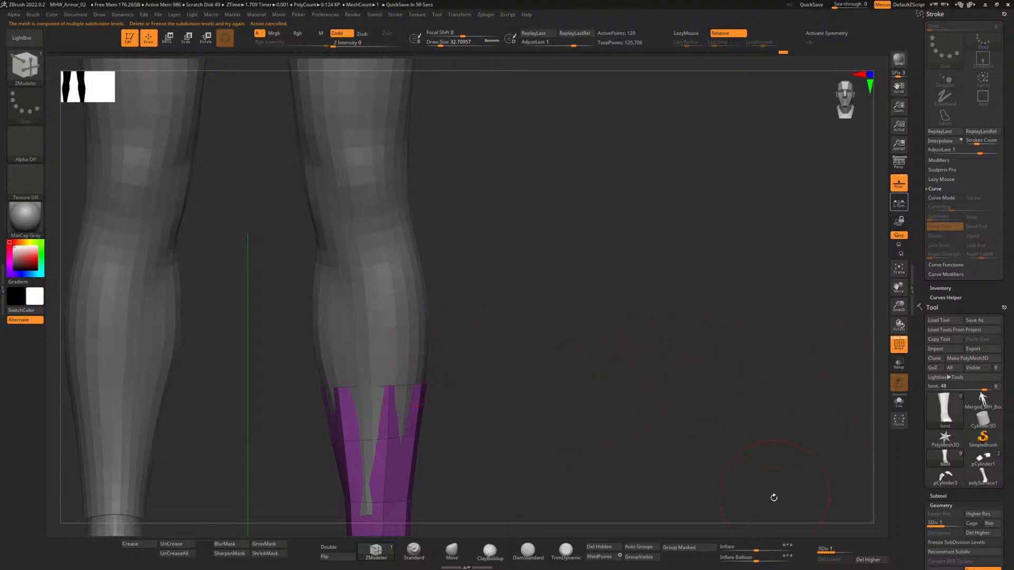
pyautogui.click(868, 559)
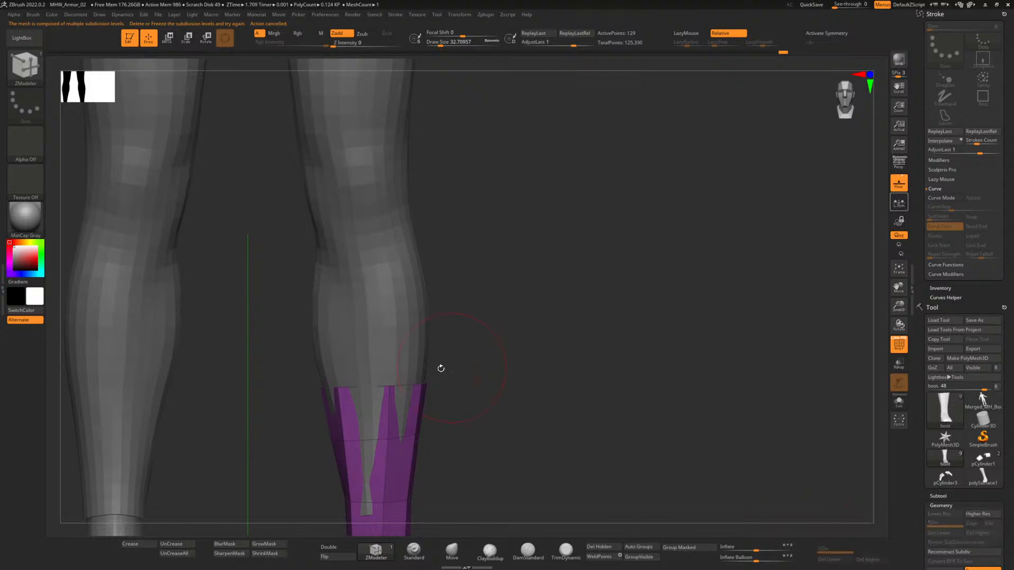
pyautogui.moveTo(412, 331)
pyautogui.mouseDown()
pyautogui.moveTo(406, 274)
pyautogui.moveTo(410, 316)
pyautogui.mouseUp()
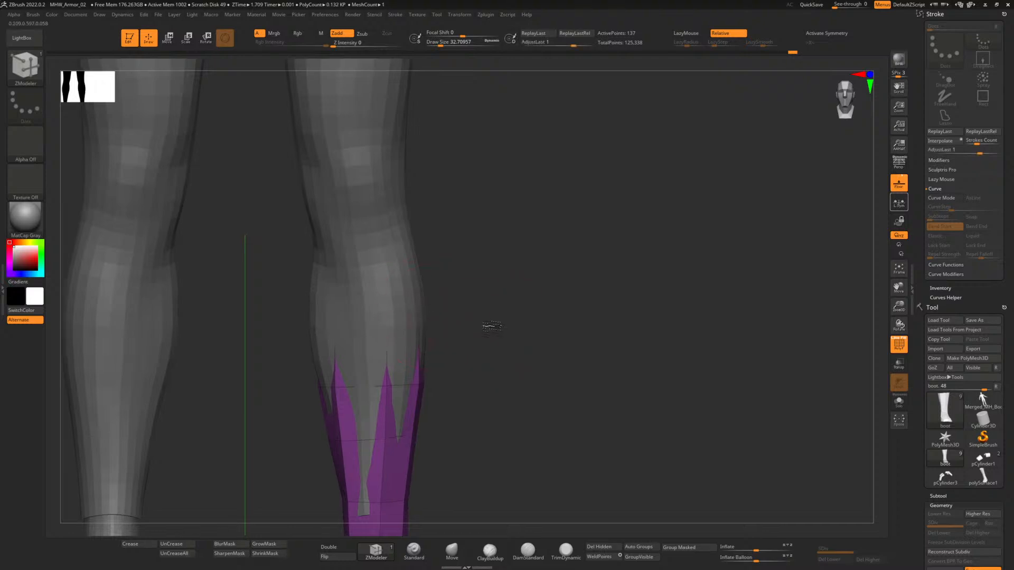
pyautogui.keyDown('alt'); pyautogui.moveTo(487, 326); pyautogui.dragTo(491, 433); pyautogui.keyUp('alt')
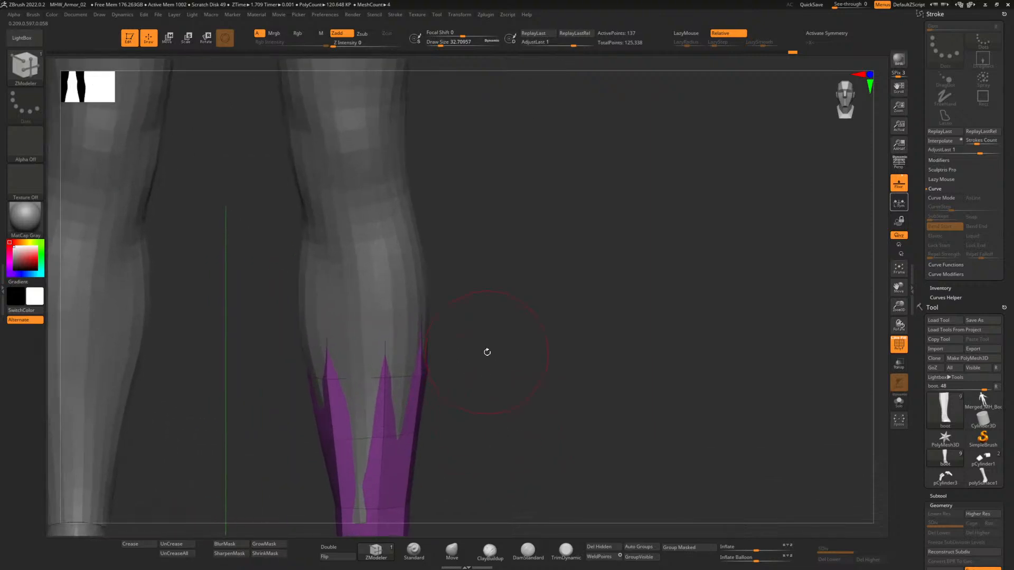
# Select the Move brush and check the extended boot against the leg and floor line from the front, side and back.
pyautogui.click(452, 551)
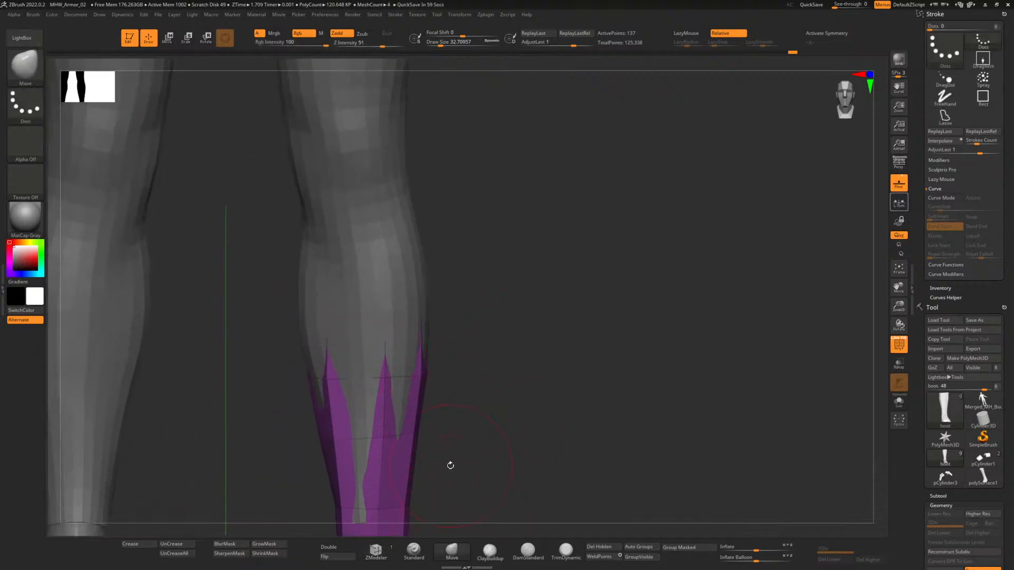
pyautogui.keyDown('alt'); pyautogui.moveTo(451, 466); pyautogui.dragTo(472, 378); pyautogui.keyUp('alt')
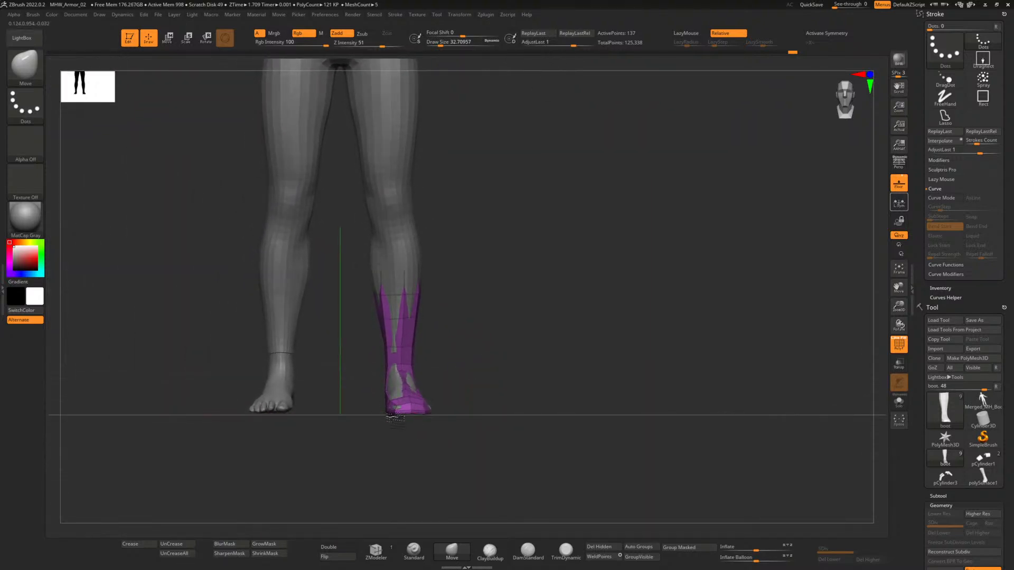
pyautogui.keyDown('alt'); pyautogui.moveTo(52, 127); pyautogui.dragTo(50, 133); pyautogui.keyUp('alt')
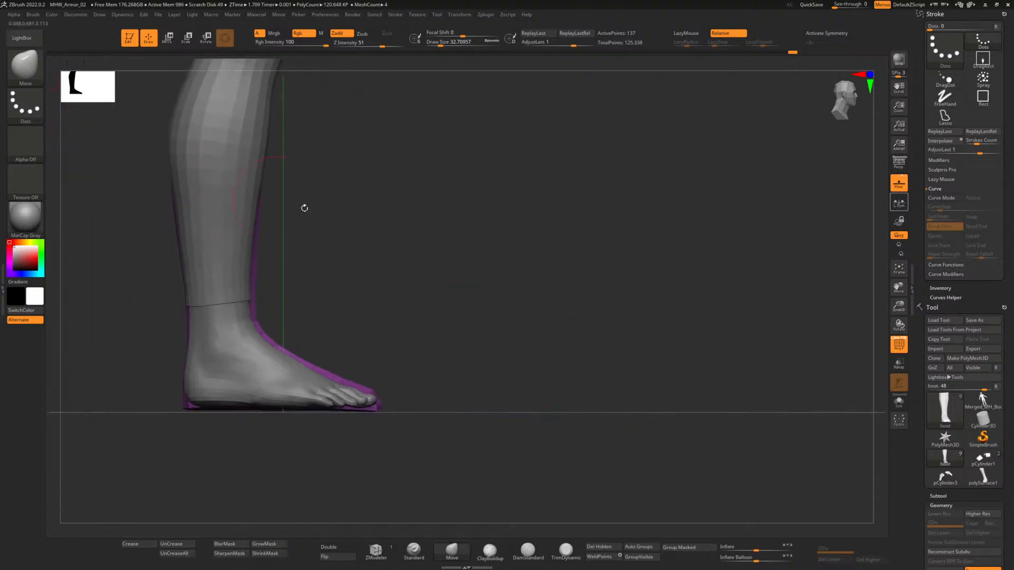
pyautogui.moveTo(305, 208)
pyautogui.mouseDown()
pyautogui.moveTo(356, 272)
pyautogui.moveTo(307, 295)
pyautogui.moveTo(253, 298)
pyautogui.mouseUp()
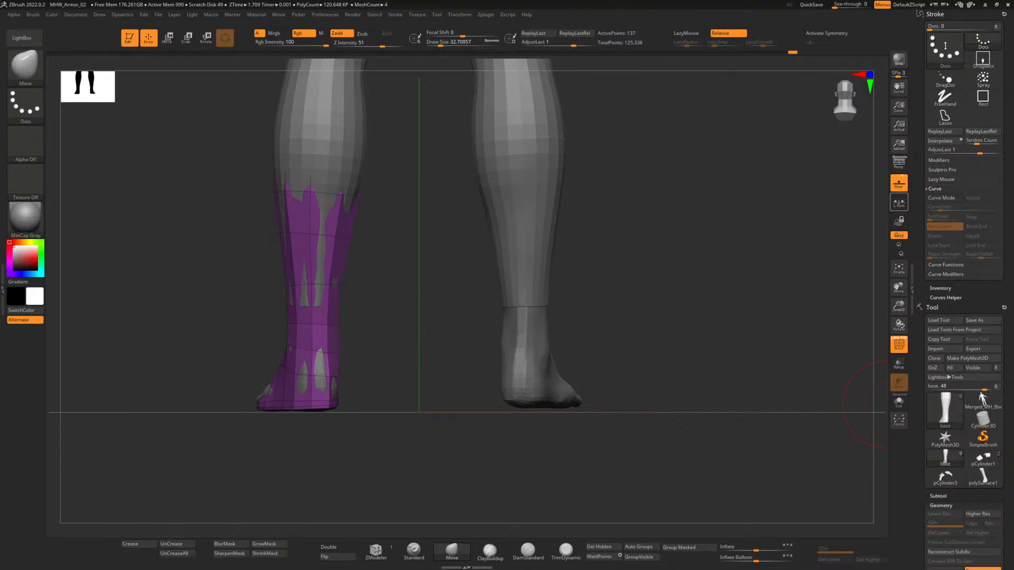
# Collapse the Stroke palette to give the Tool palette's Geometry settings more room.
pyautogui.keyDown('ctrl'); pyautogui.keyDown('alt'); pyautogui.click(934, 14); pyautogui.keyUp('alt'); pyautogui.keyUp('ctrl')
pyautogui.press('Escape')
pyautogui.click(1005, 14)
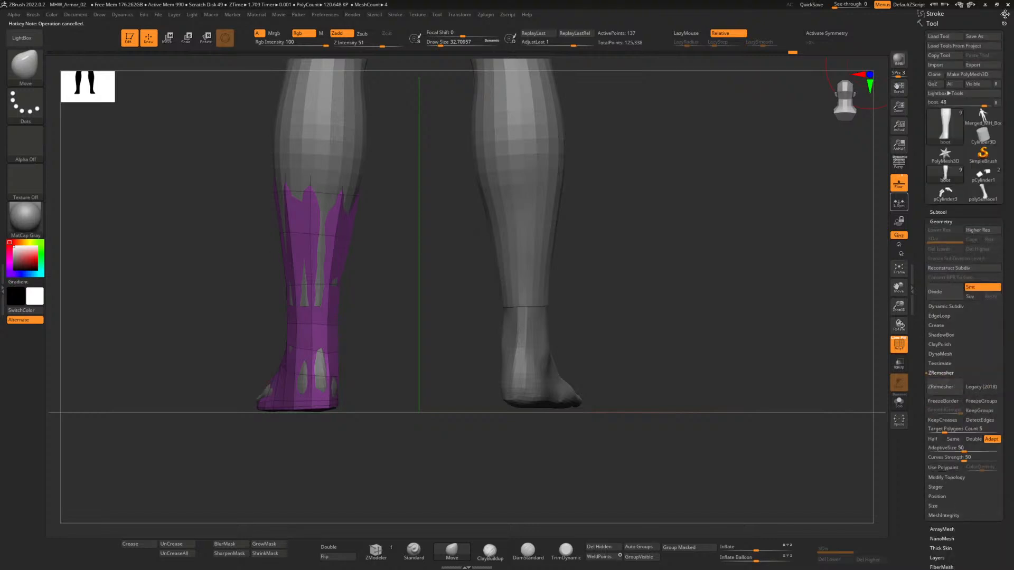
pyautogui.scroll(-5, 954, 297)
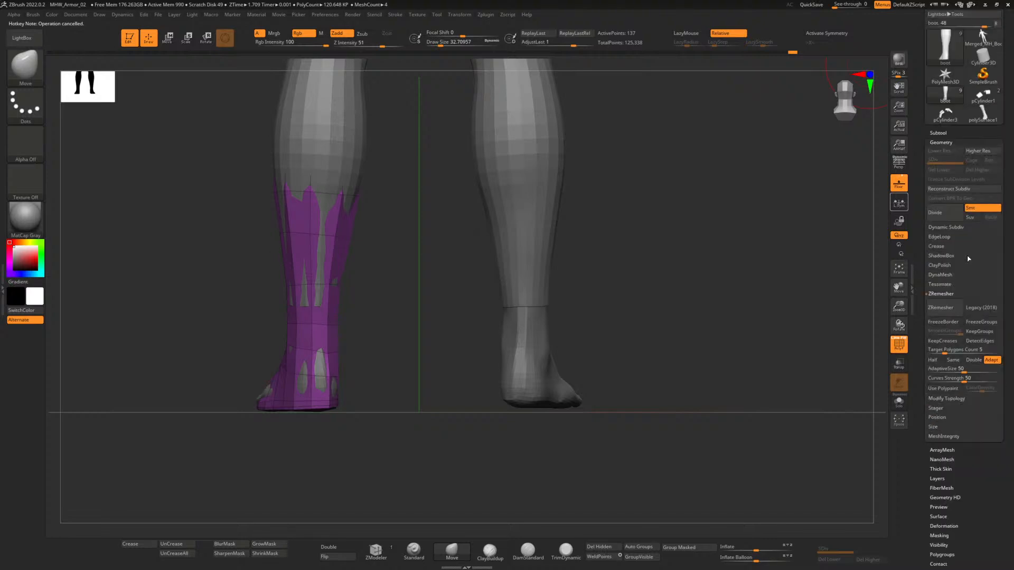
pyautogui.scroll(5, 956, 297)
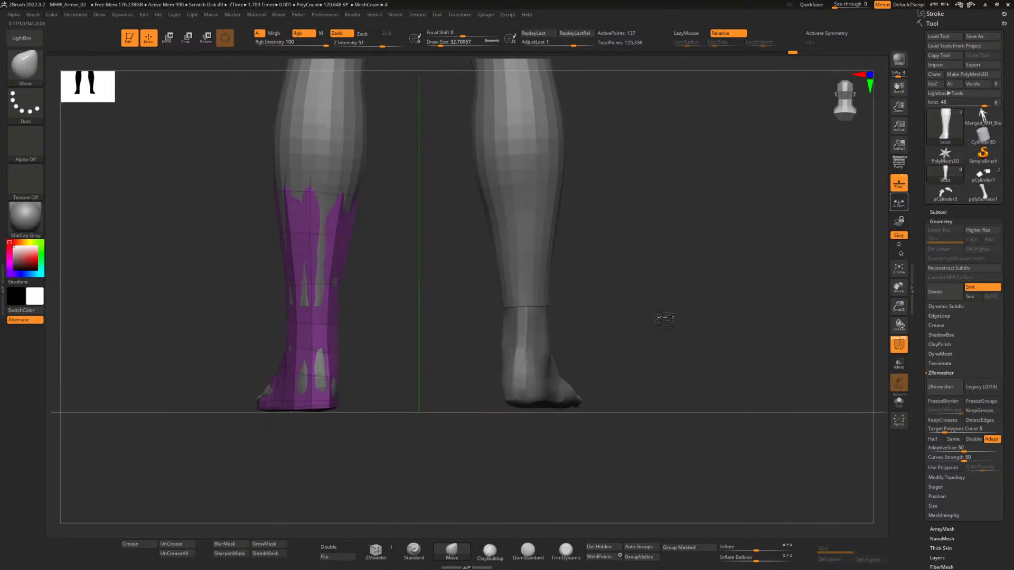
# Adjust the boot's sole around the heel and inner arch with the Move brush so it lies flat on the floor.
pyautogui.moveTo(395, 345); pyautogui.dragTo(490, 355)
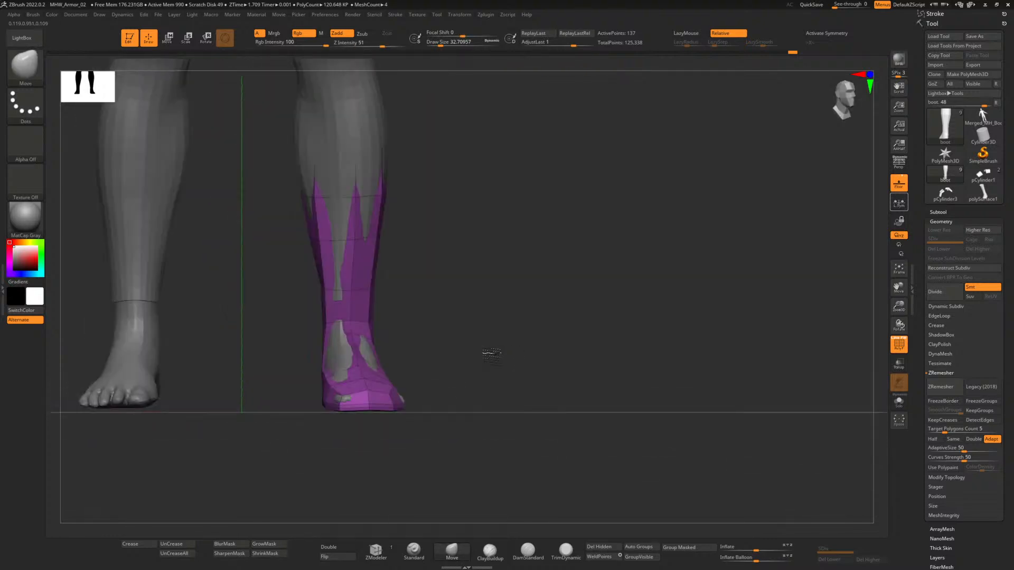
pyautogui.press('shift')
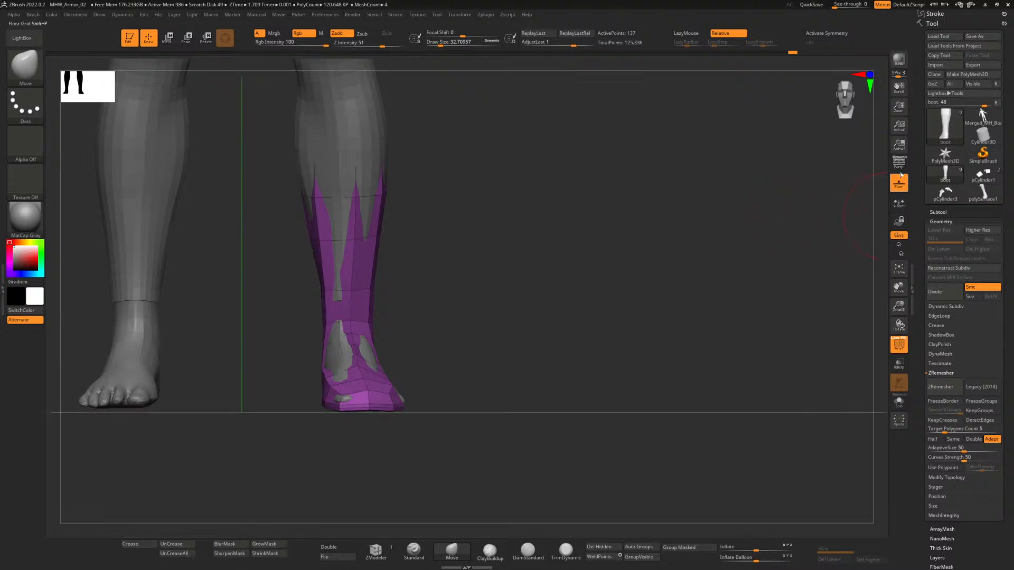
pyautogui.click(898, 166)
pyautogui.click(899, 166)
pyautogui.moveTo(577, 319); pyautogui.dragTo(512, 319)
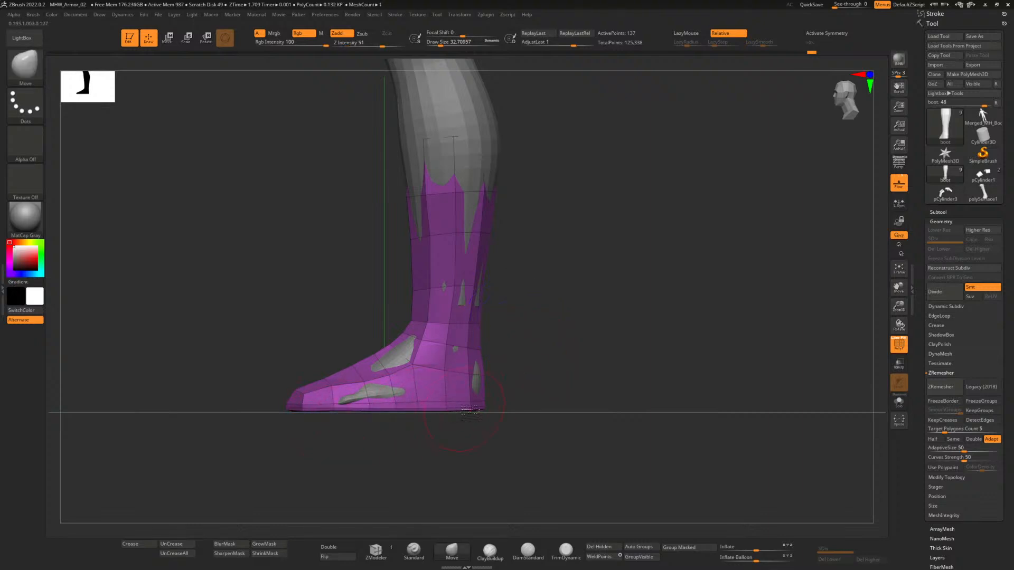
pyautogui.moveTo(530, 384); pyautogui.dragTo(567, 384)
pyautogui.moveTo(415, 417); pyautogui.dragTo(511, 411)
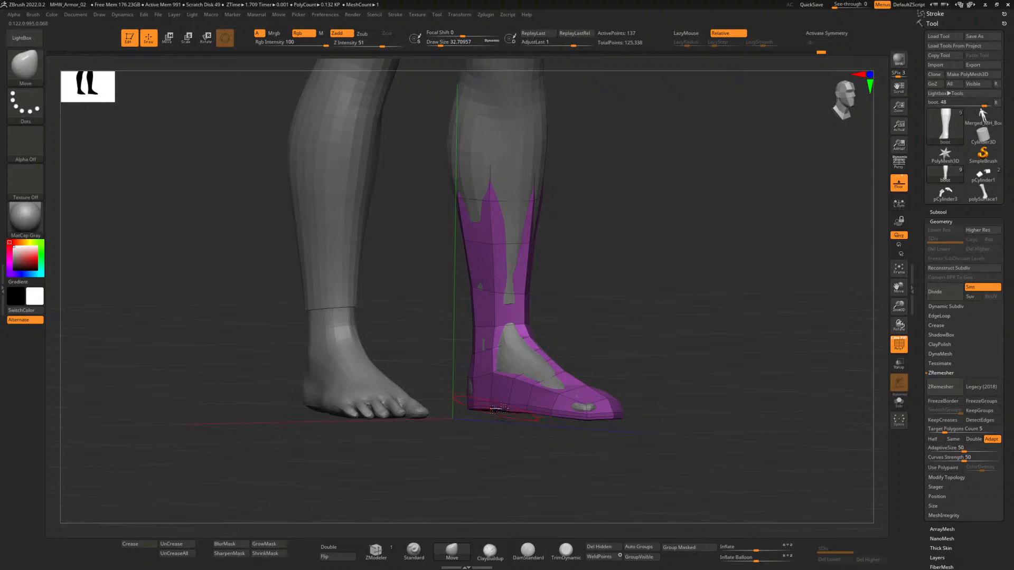
# Adjust the boot's top edge with perspective turned on, and divide the boot to subdivision level 2.
pyautogui.click(900, 164)
pyautogui.moveTo(653, 345)
pyautogui.keyDown('alt'); pyautogui.mouseDown()
pyautogui.moveTo(611, 344)
pyautogui.moveTo(597, 362)
pyautogui.moveTo(626, 283)
pyautogui.moveTo(603, 346)
pyautogui.moveTo(561, 317)
pyautogui.mouseUp(); pyautogui.keyUp('alt')
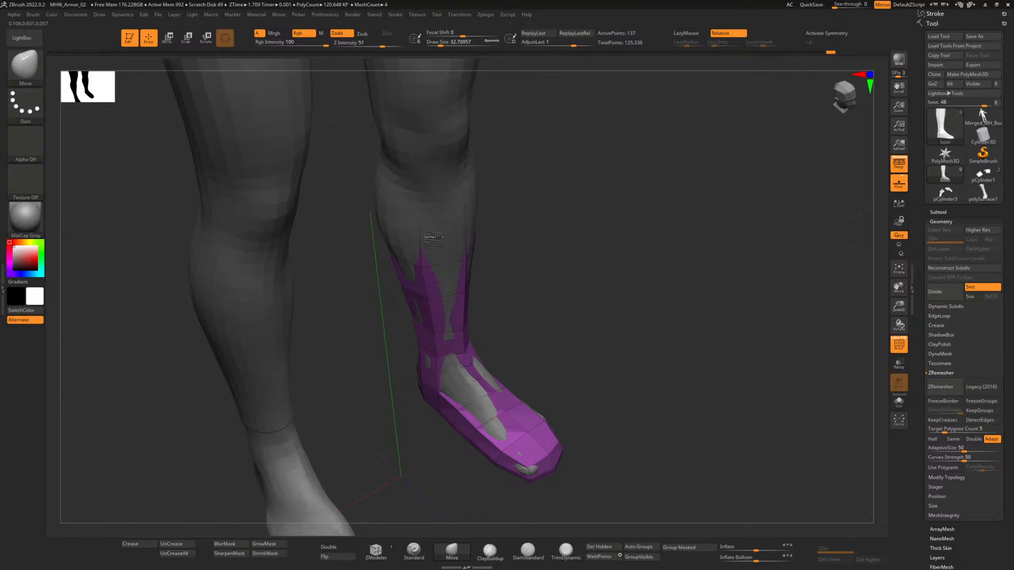
pyautogui.moveTo(433, 237); pyautogui.dragTo(472, 242)
pyautogui.hotkey('ctrl', 'd')
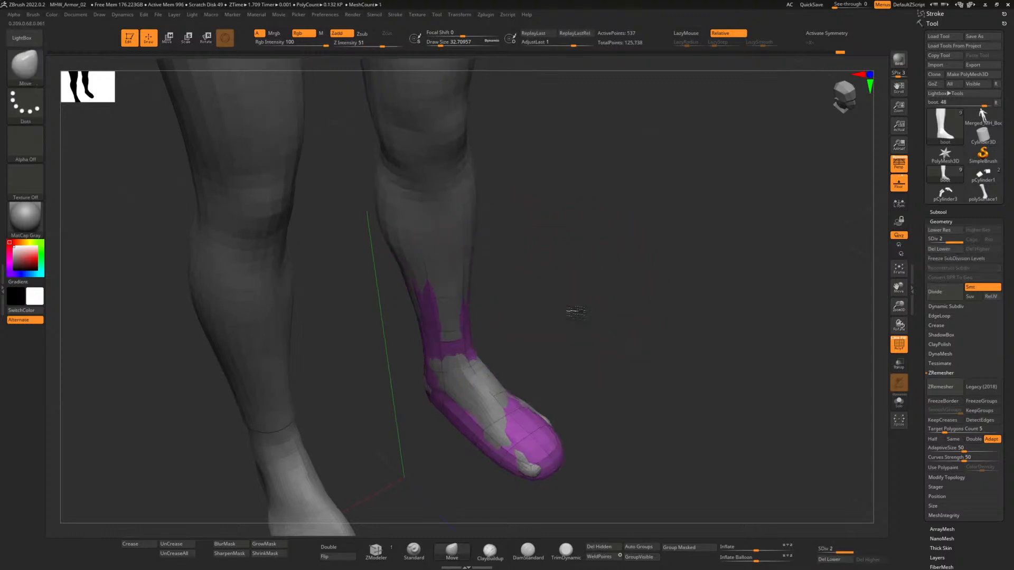
# Pull the boot's top rim outward around the calf so it covers the leg.
pyautogui.moveTo(571, 312); pyautogui.dragTo(586, 284)
pyautogui.moveTo(569, 243); pyautogui.dragTo(582, 235)
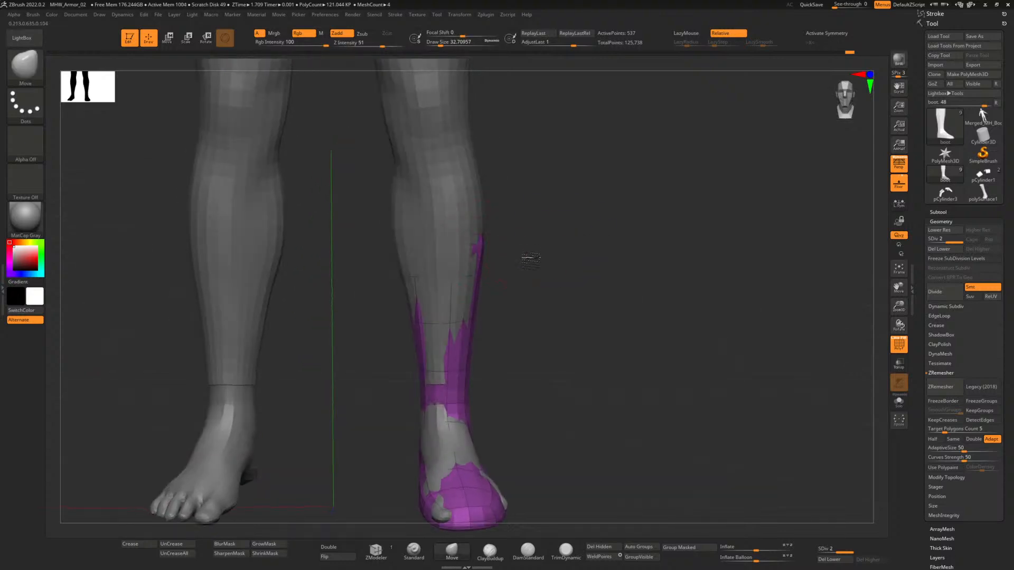
pyautogui.moveTo(527, 253)
pyautogui.mouseDown()
pyautogui.moveTo(438, 271)
pyautogui.moveTo(462, 264)
pyautogui.moveTo(409, 254)
pyautogui.moveTo(449, 260)
pyautogui.moveTo(514, 247)
pyautogui.moveTo(475, 244)
pyautogui.mouseUp()
pyautogui.keyDown('ctrl'); pyautogui.moveTo(393, 246); pyautogui.dragTo(384, 238); pyautogui.keyUp('ctrl')
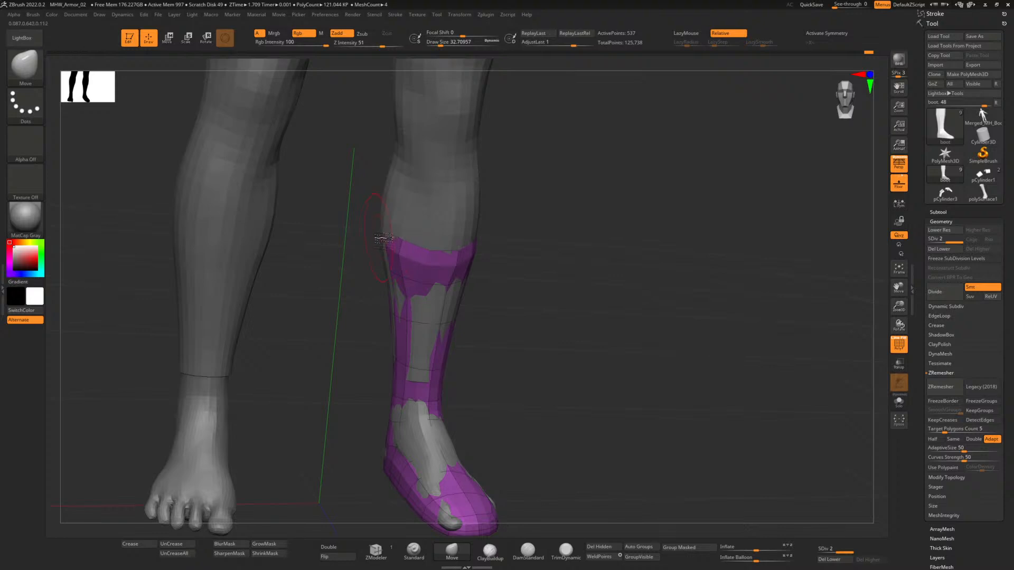
# Pull the boot's shaft clear of the shin and raise the front of the top rim.
pyautogui.moveTo(542, 291)
pyautogui.mouseDown()
pyautogui.moveTo(435, 351)
pyautogui.moveTo(428, 316)
pyautogui.mouseUp()
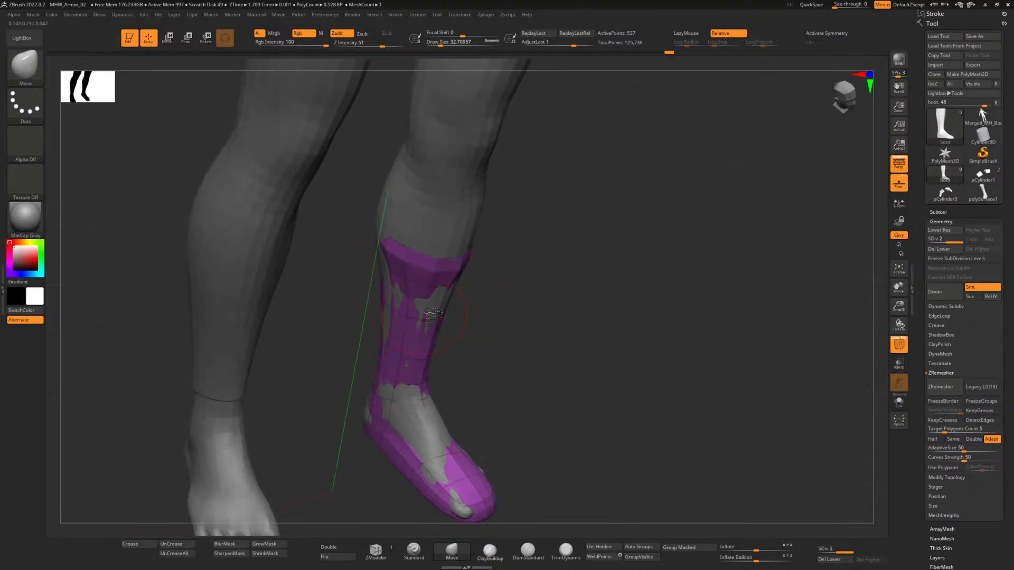
pyautogui.moveTo(520, 319)
pyautogui.mouseDown()
pyautogui.moveTo(484, 321)
pyautogui.moveTo(448, 300)
pyautogui.moveTo(432, 315)
pyautogui.mouseUp()
pyautogui.moveTo(536, 296)
pyautogui.mouseDown()
pyautogui.moveTo(426, 287)
pyautogui.moveTo(527, 265)
pyautogui.moveTo(497, 240)
pyautogui.mouseUp()
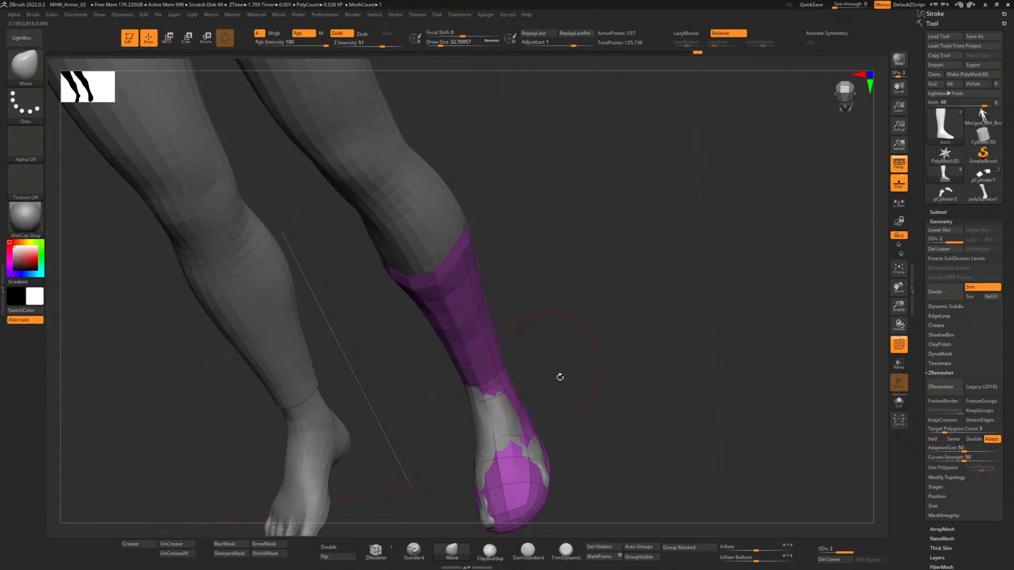
pyautogui.moveTo(595, 388); pyautogui.dragTo(575, 267)
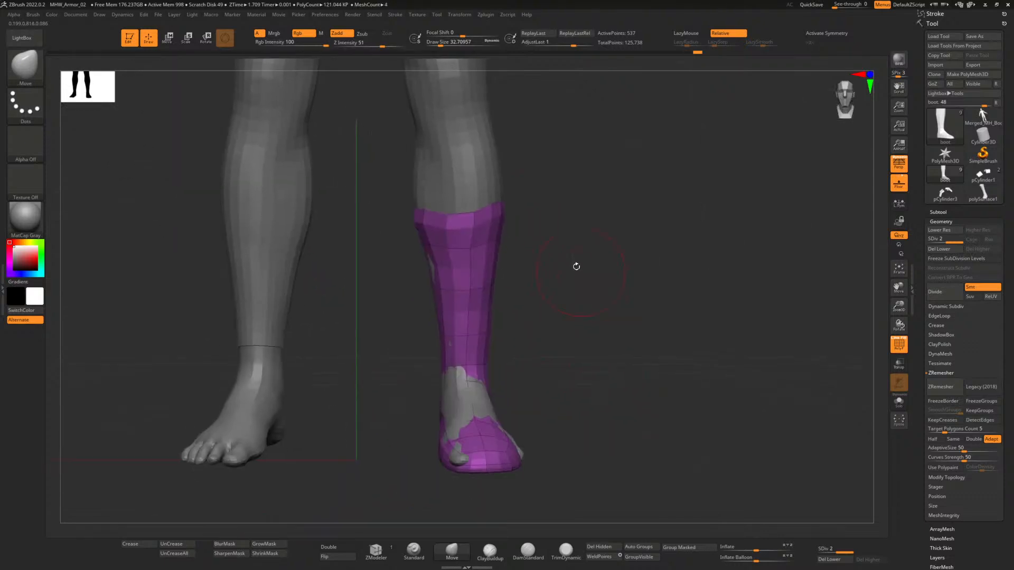
pyautogui.moveTo(463, 220); pyautogui.dragTo(467, 203)
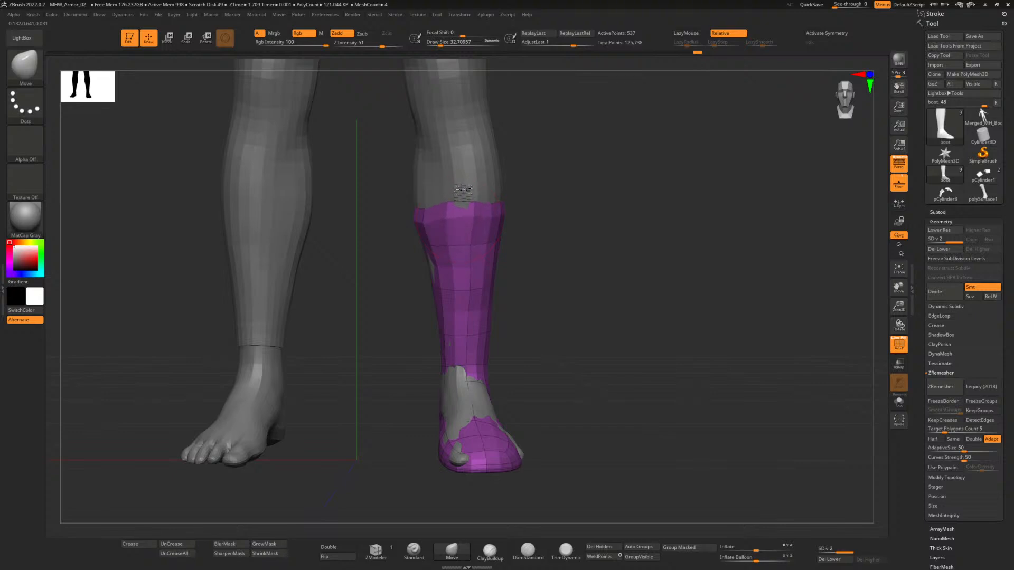
pyautogui.moveTo(586, 229)
pyautogui.mouseDown()
pyautogui.moveTo(593, 241)
pyautogui.moveTo(485, 216)
pyautogui.mouseUp()
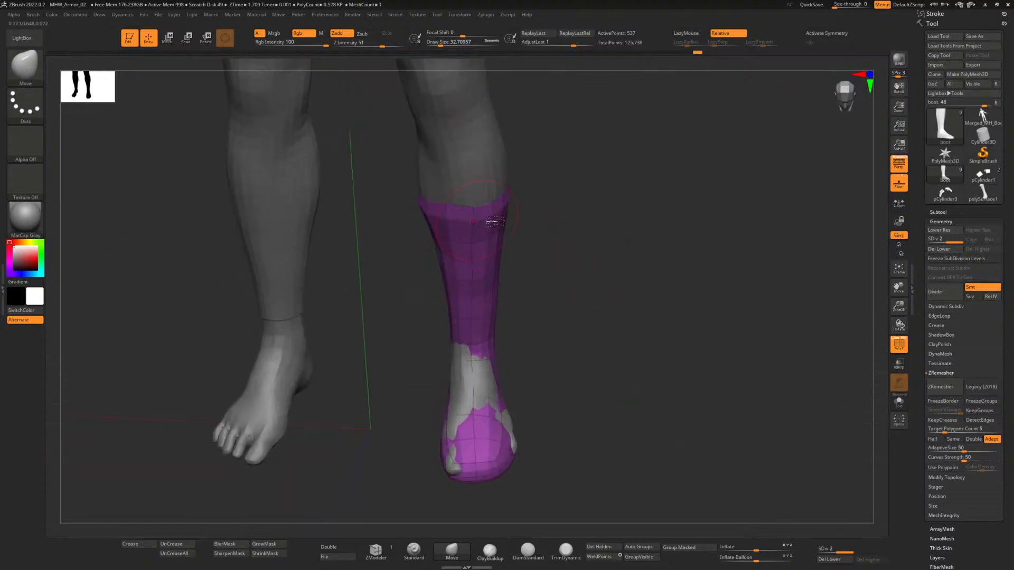
# Pull the boot's surface outward at the back of the ankle, heel, instep and toes to cover the protruding foot.
pyautogui.moveTo(581, 232); pyautogui.dragTo(597, 305)
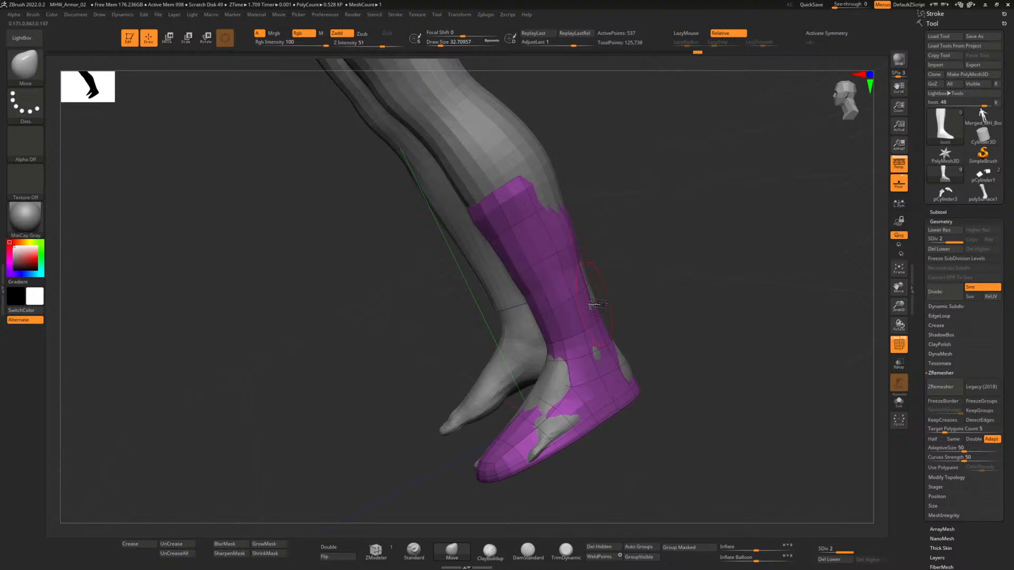
pyautogui.moveTo(617, 345)
pyautogui.mouseDown()
pyautogui.moveTo(631, 367)
pyautogui.moveTo(575, 378)
pyautogui.moveTo(596, 363)
pyautogui.mouseUp()
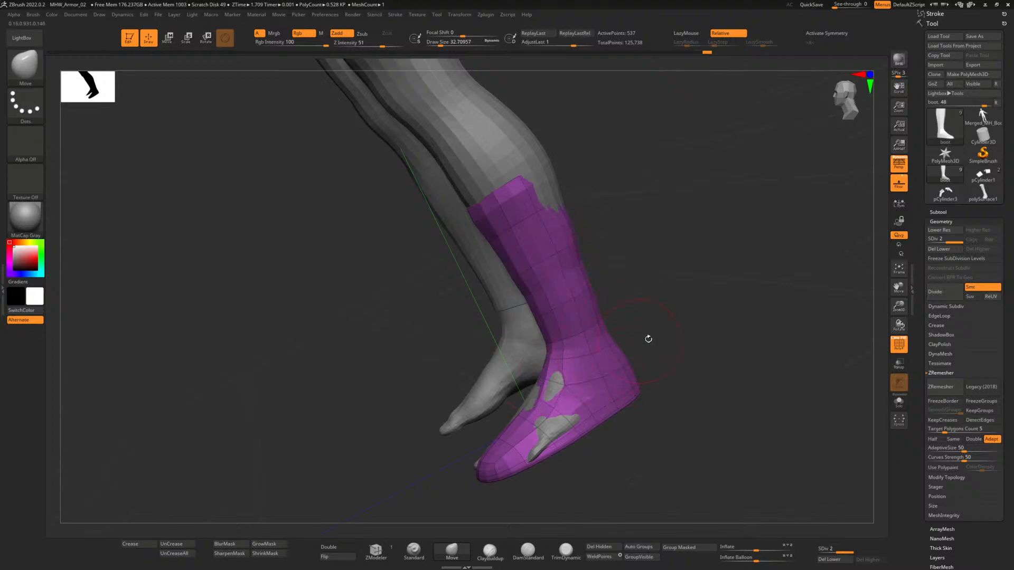
pyautogui.keyDown('shift'); pyautogui.moveTo(649, 339); pyautogui.dragTo(655, 364); pyautogui.keyUp('shift')
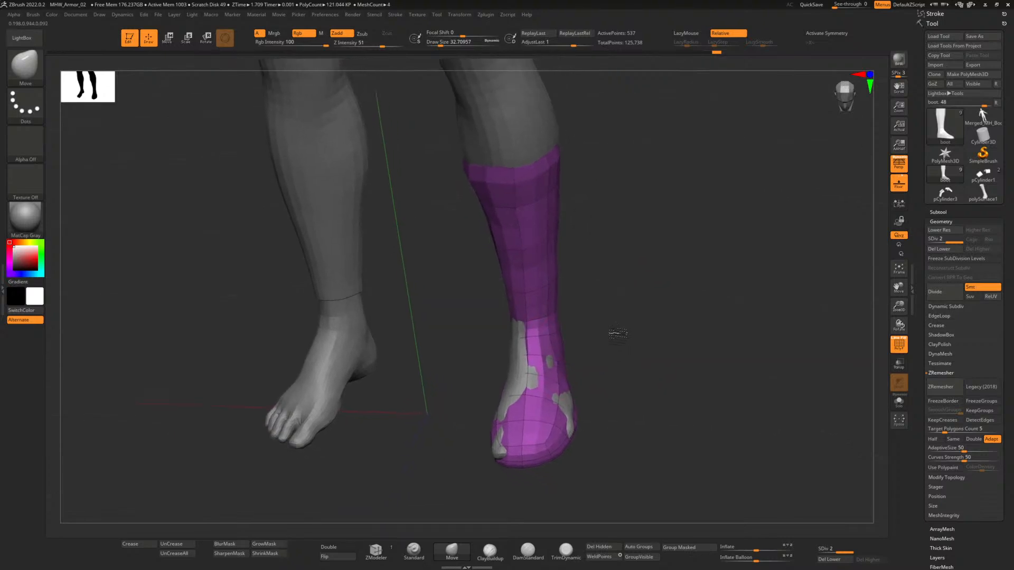
pyautogui.moveTo(618, 333); pyautogui.dragTo(573, 384)
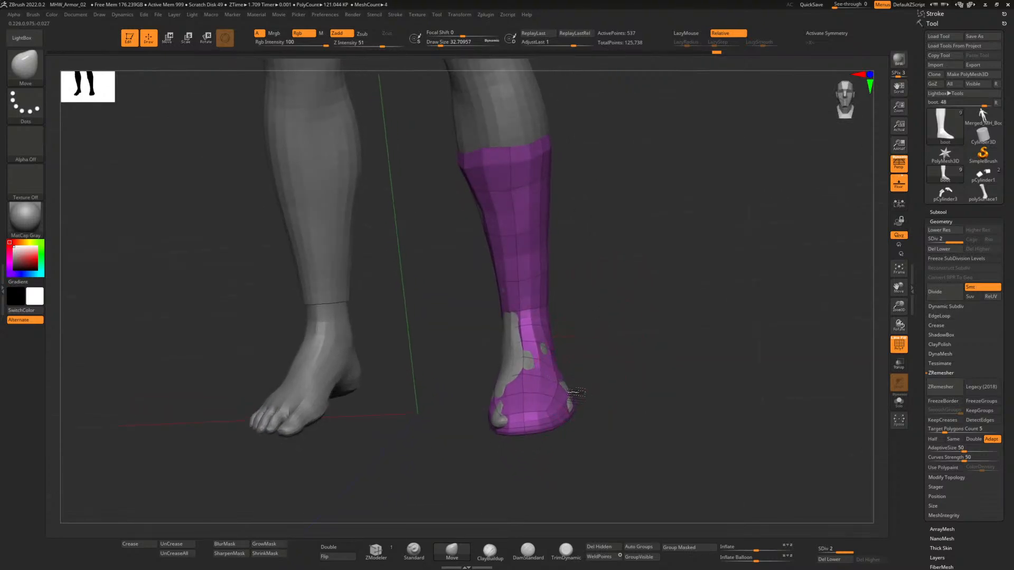
pyautogui.moveTo(602, 374)
pyautogui.keyDown('shift'); pyautogui.mouseDown()
pyautogui.moveTo(605, 350)
pyautogui.moveTo(600, 366)
pyautogui.mouseUp(); pyautogui.keyUp('shift')
pyautogui.moveTo(499, 407); pyautogui.dragTo(501, 401)
pyautogui.moveTo(511, 364); pyautogui.dragTo(511, 353)
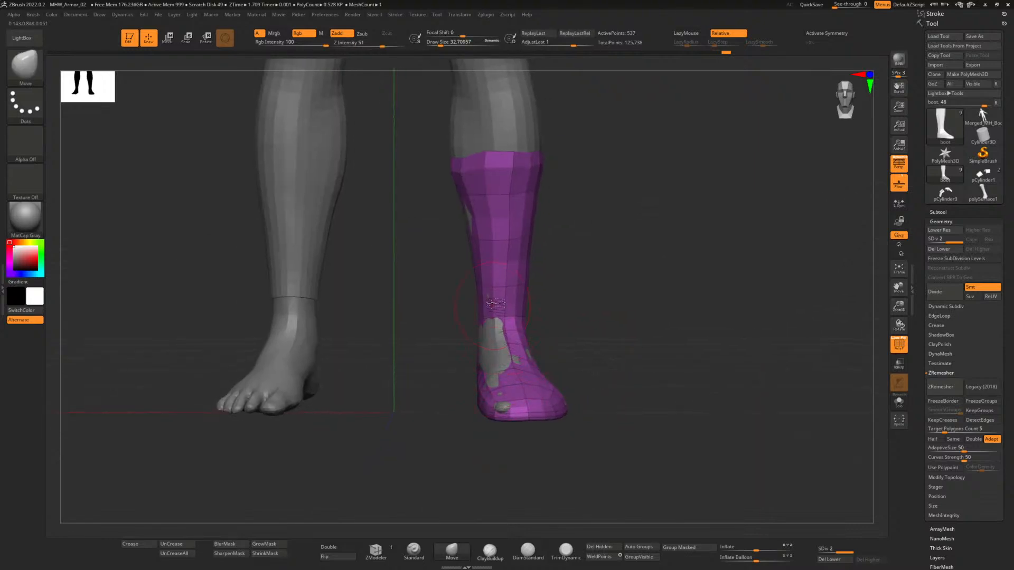
# Widen the inner and rear sides of the boot's shaft over the calf and even out the top rim.
pyautogui.moveTo(478, 213); pyautogui.dragTo(474, 214)
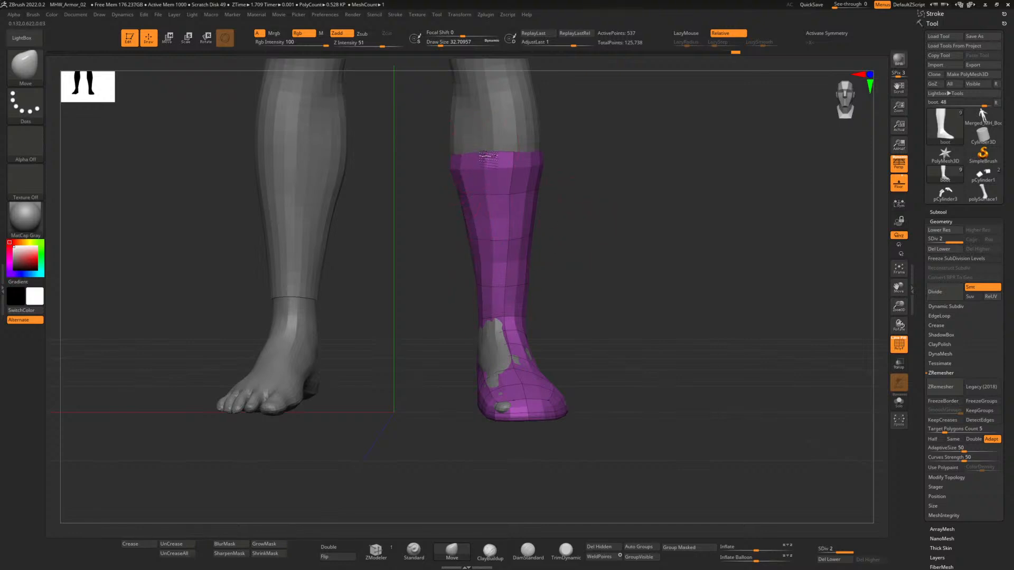
pyautogui.moveTo(460, 153); pyautogui.dragTo(484, 152)
pyautogui.moveTo(589, 300); pyautogui.dragTo(632, 240)
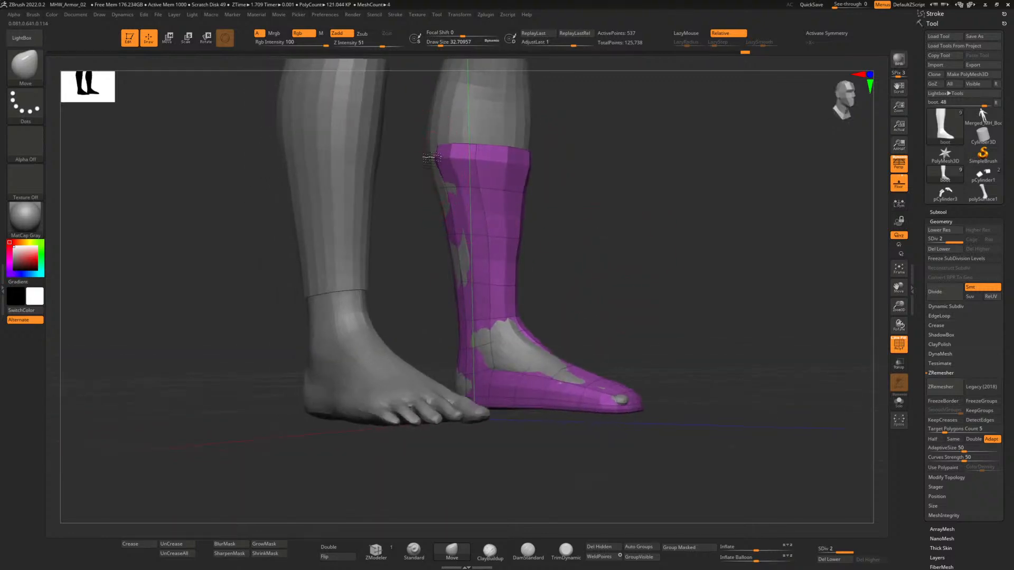
pyautogui.moveTo(432, 158); pyautogui.dragTo(435, 157)
pyautogui.moveTo(460, 267); pyautogui.dragTo(455, 270)
pyautogui.moveTo(421, 206)
pyautogui.mouseDown()
pyautogui.moveTo(525, 217)
pyautogui.moveTo(478, 240)
pyautogui.moveTo(458, 211)
pyautogui.mouseUp()
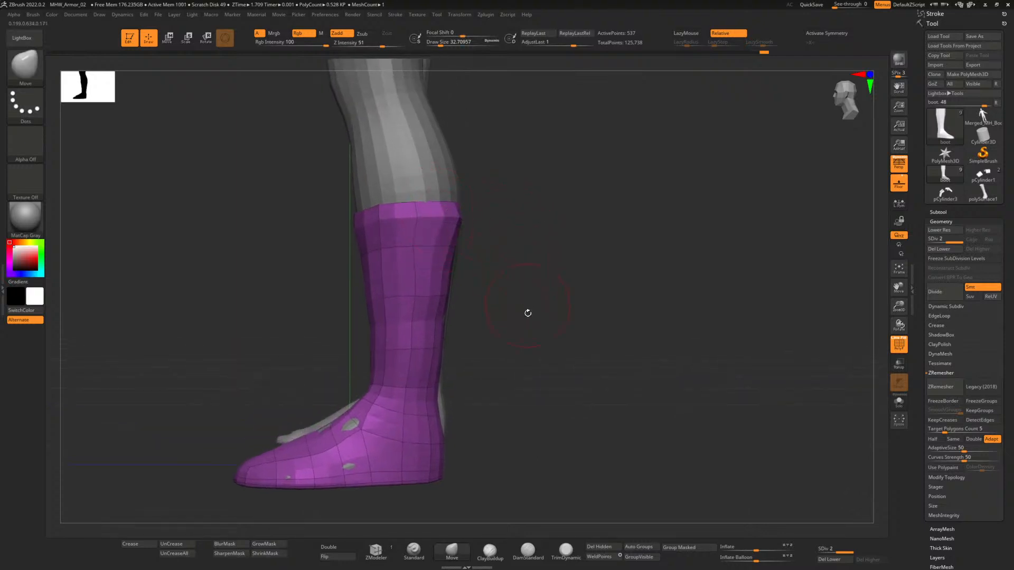
# Pull the outer side of the boot's foot outward over the protruding foot and refine its outline toward the toes.
pyautogui.moveTo(527, 313); pyautogui.dragTo(415, 349)
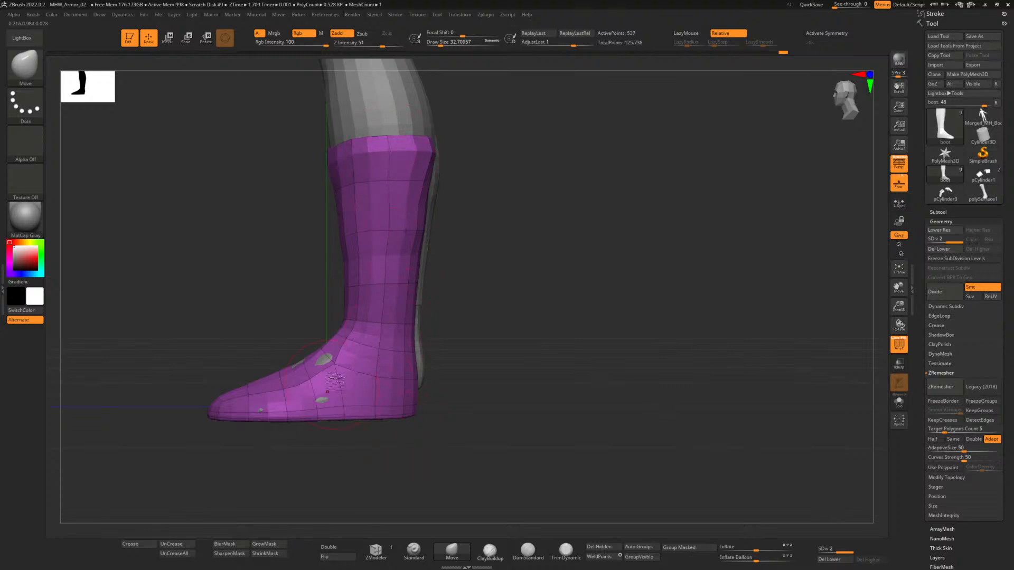
pyautogui.moveTo(325, 371); pyautogui.dragTo(325, 361)
pyautogui.moveTo(249, 352); pyautogui.dragTo(268, 416)
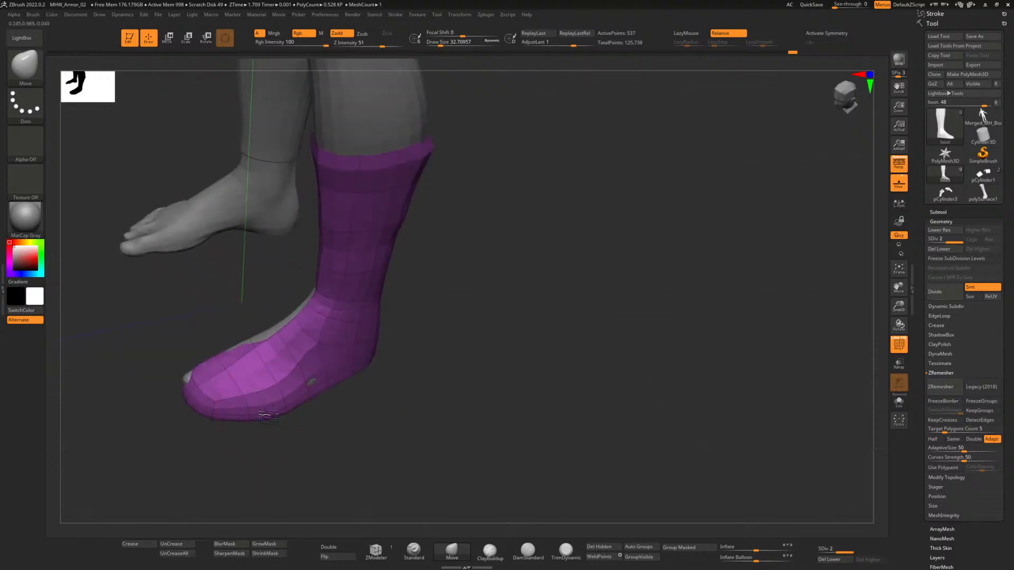
pyautogui.moveTo(391, 369)
pyautogui.mouseDown()
pyautogui.moveTo(482, 353)
pyautogui.moveTo(445, 365)
pyautogui.moveTo(568, 372)
pyautogui.mouseUp()
pyautogui.moveTo(372, 410); pyautogui.dragTo(369, 414)
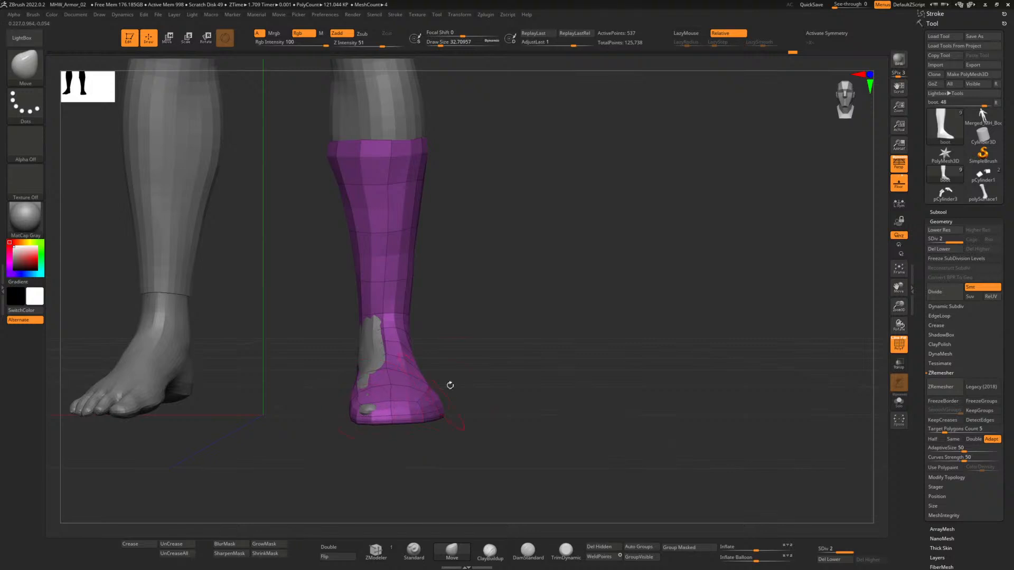
pyautogui.moveTo(464, 378)
pyautogui.keyDown('alt'); pyautogui.mouseDown()
pyautogui.moveTo(475, 414)
pyautogui.moveTo(471, 392)
pyautogui.moveTo(493, 380)
pyautogui.mouseUp(); pyautogui.keyUp('alt')
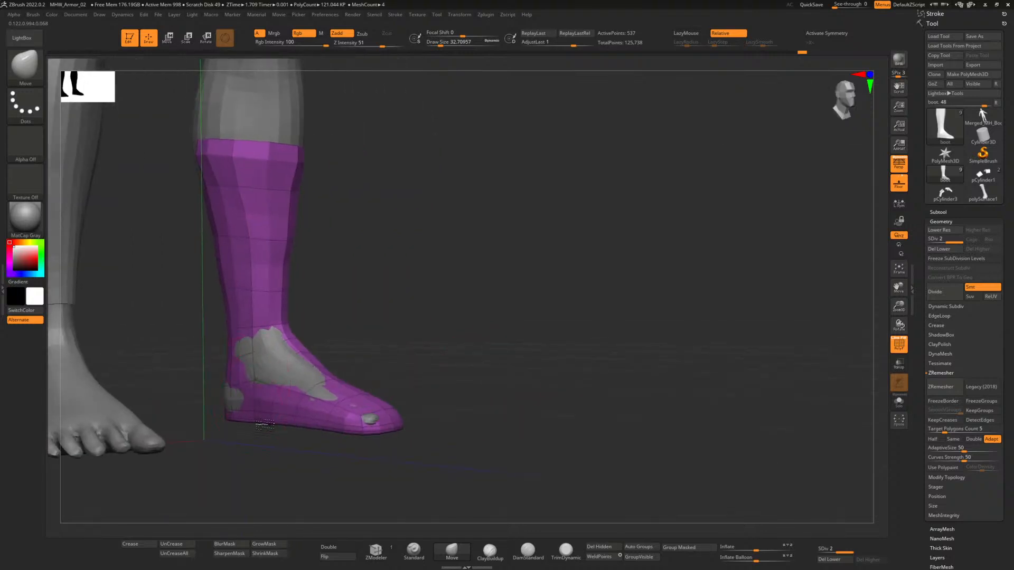
pyautogui.moveTo(271, 459)
pyautogui.mouseDown()
pyautogui.moveTo(340, 453)
pyautogui.moveTo(306, 393)
pyautogui.moveTo(317, 417)
pyautogui.moveTo(376, 455)
pyautogui.moveTo(343, 456)
pyautogui.mouseUp()
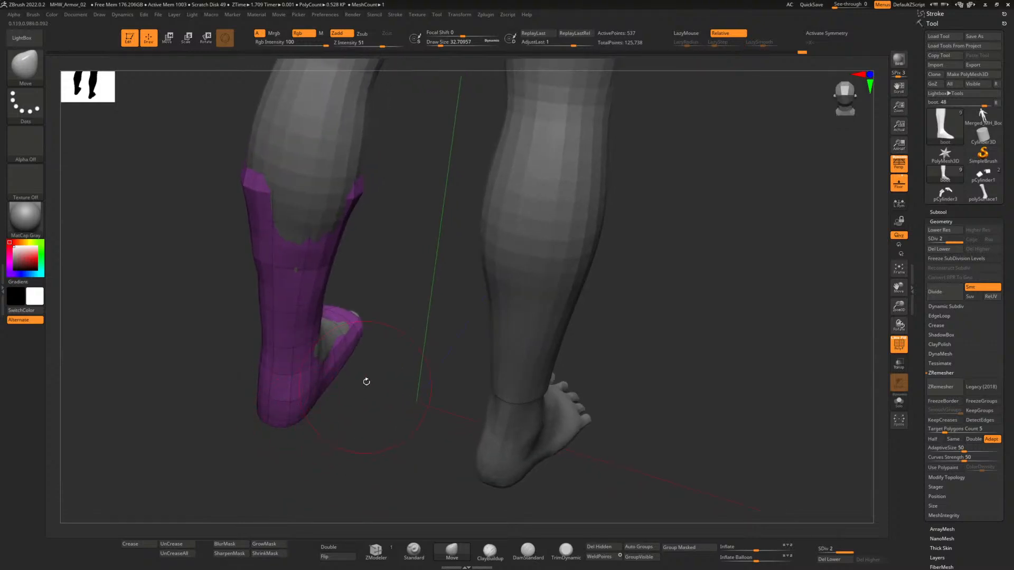
# Pull the back of the boot's upper shaft and rim outward to cover the protruding calf.
pyautogui.moveTo(364, 381)
pyautogui.mouseDown()
pyautogui.moveTo(375, 284)
pyautogui.moveTo(384, 371)
pyautogui.moveTo(385, 280)
pyautogui.moveTo(411, 260)
pyautogui.moveTo(396, 335)
pyautogui.moveTo(361, 334)
pyautogui.moveTo(396, 414)
pyautogui.moveTo(379, 417)
pyautogui.moveTo(357, 403)
pyautogui.moveTo(359, 327)
pyautogui.moveTo(377, 334)
pyautogui.mouseUp()
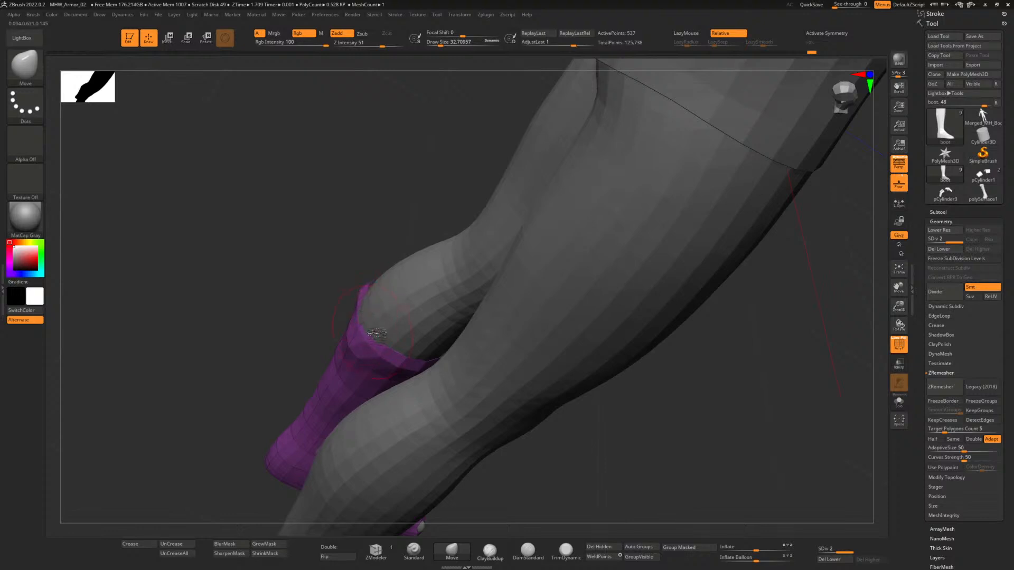
pyautogui.moveTo(313, 316); pyautogui.dragTo(346, 315)
pyautogui.moveTo(323, 288); pyautogui.dragTo(327, 329)
pyautogui.moveTo(418, 376); pyautogui.dragTo(417, 343)
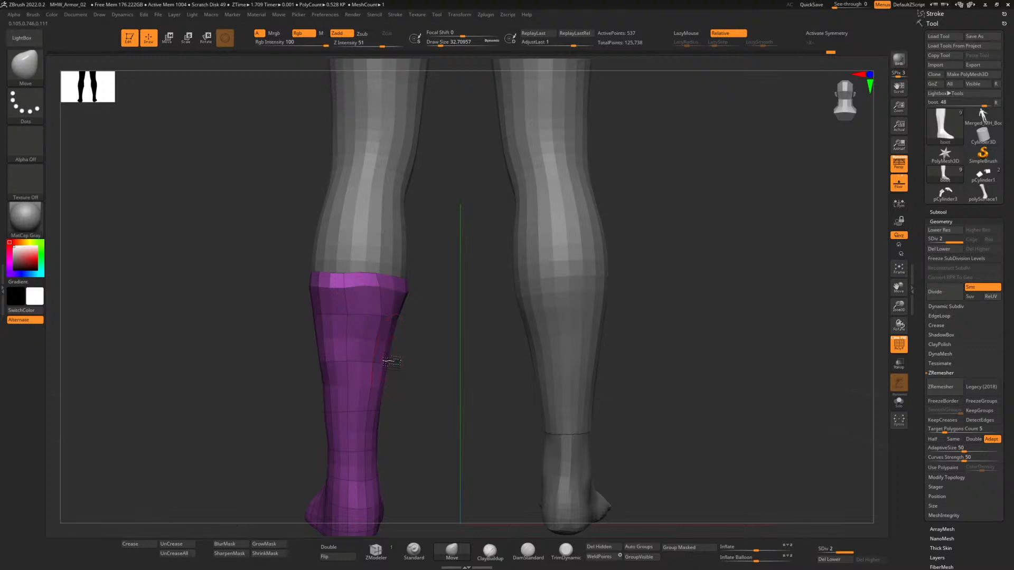
# Level the rear of the boot's top rim and refine the shaft's profile along the calf and ankle.
pyautogui.keyDown('alt'); pyautogui.moveTo(428, 439); pyautogui.dragTo(407, 354); pyautogui.keyUp('alt')
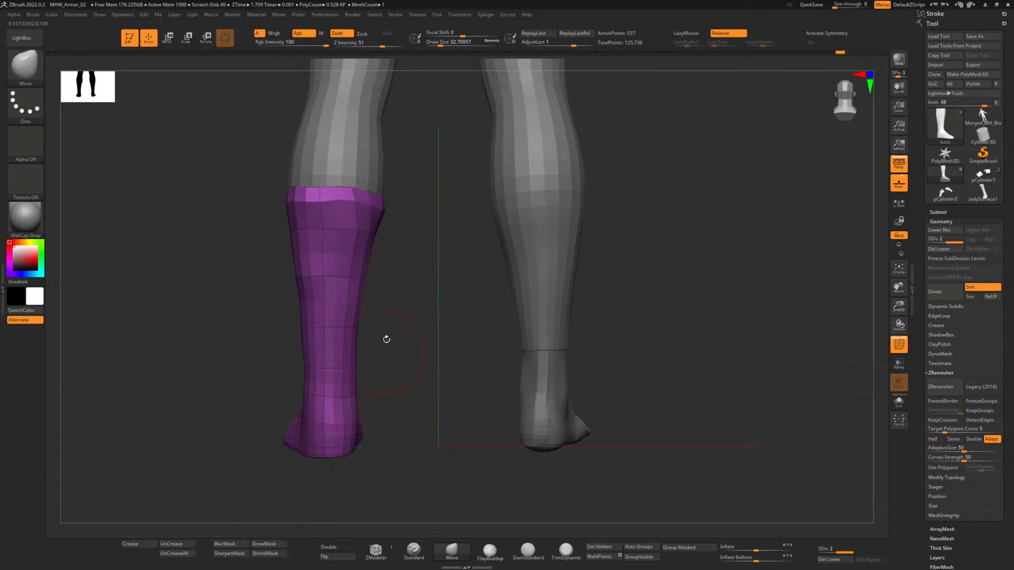
pyautogui.keyDown('alt'); pyautogui.moveTo(386, 339); pyautogui.dragTo(367, 340); pyautogui.keyUp('alt')
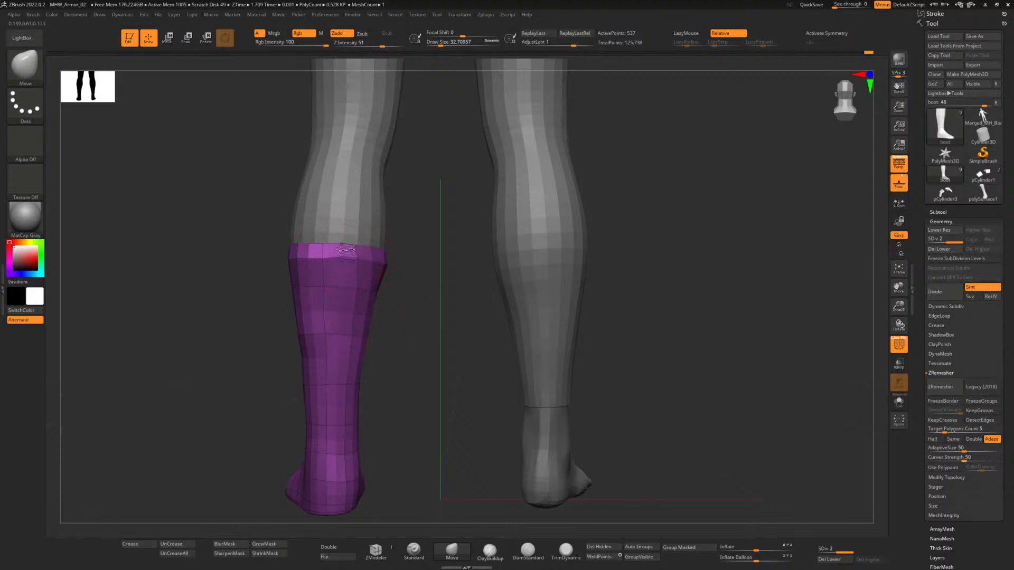
pyautogui.moveTo(245, 308); pyautogui.dragTo(294, 317)
pyautogui.moveTo(412, 346)
pyautogui.keyDown('alt'); pyautogui.mouseDown()
pyautogui.moveTo(474, 344)
pyautogui.moveTo(461, 308)
pyautogui.moveTo(513, 358)
pyautogui.mouseUp(); pyautogui.keyUp('alt')
pyautogui.moveTo(396, 284); pyautogui.dragTo(413, 278)
pyautogui.hotkey('ctrl', 'z')
pyautogui.moveTo(407, 312); pyautogui.dragTo(410, 312)
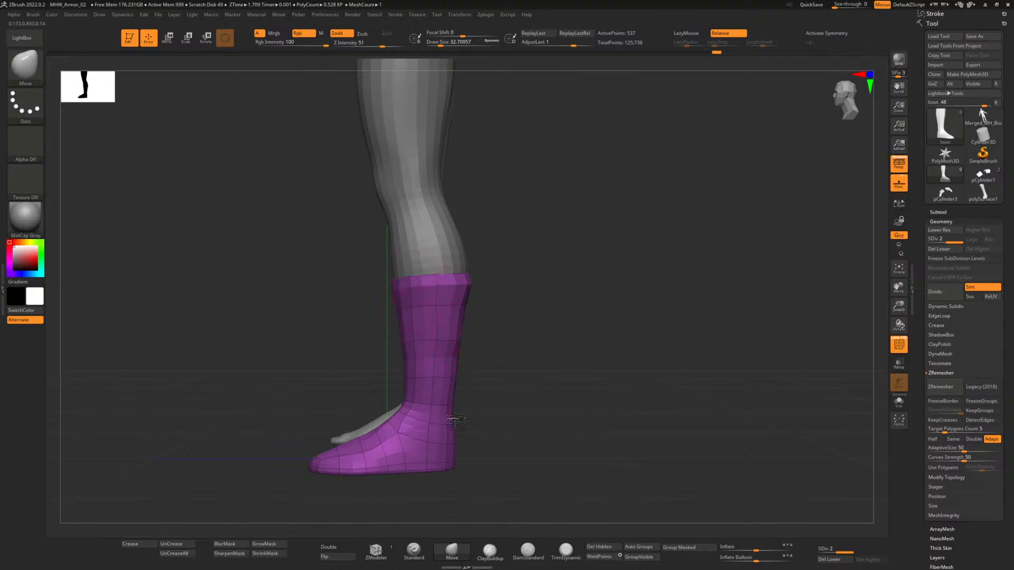
pyautogui.moveTo(489, 414); pyautogui.dragTo(526, 418)
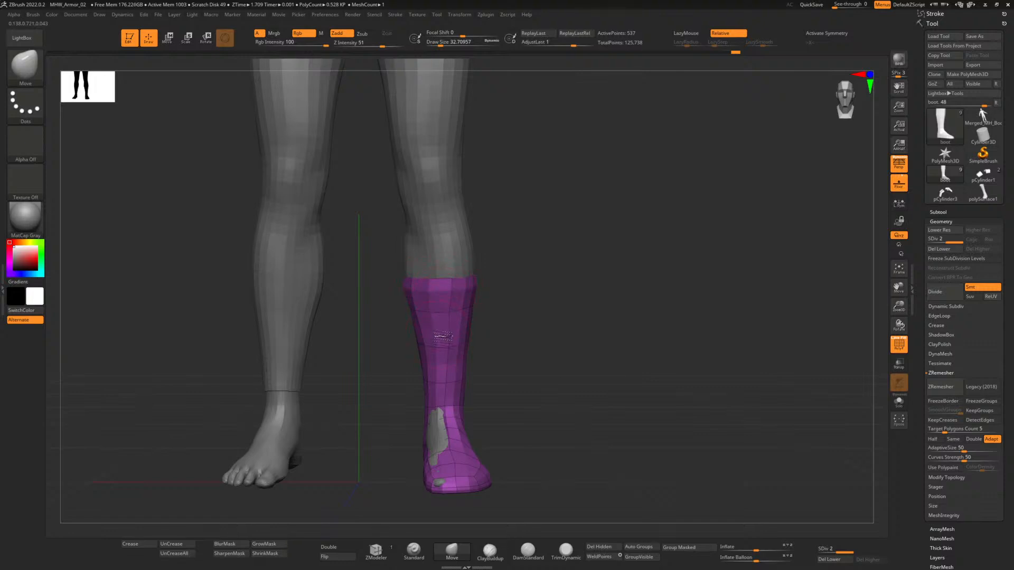
pyautogui.keyDown('alt'); pyautogui.moveTo(506, 419); pyautogui.dragTo(496, 364); pyautogui.keyUp('alt')
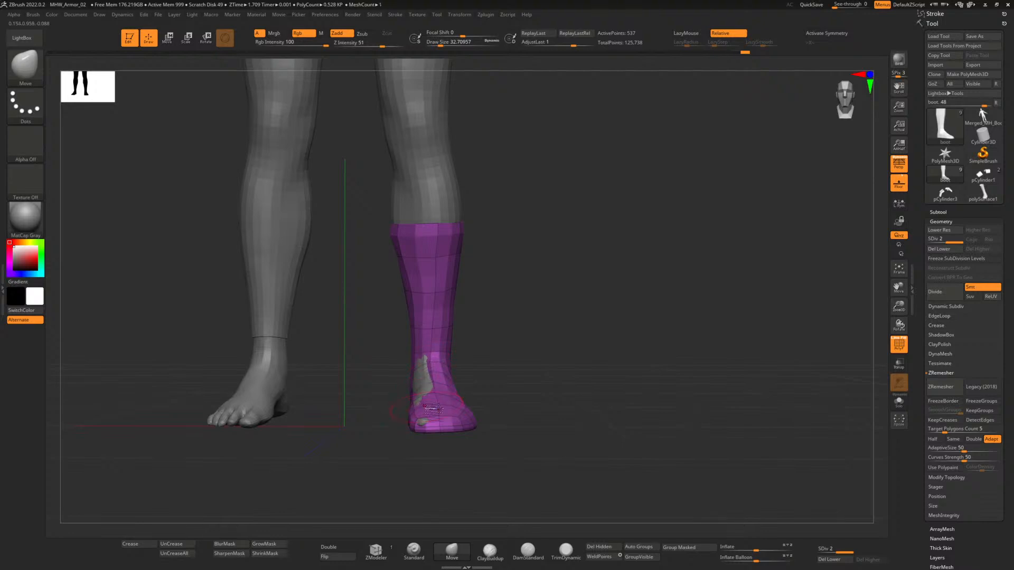
# Smooth the top of the boot's toe cap and pull its tip forward with the Move brush over the protruding big toe.
pyautogui.click(415, 551)
pyautogui.moveTo(494, 410); pyautogui.dragTo(498, 426)
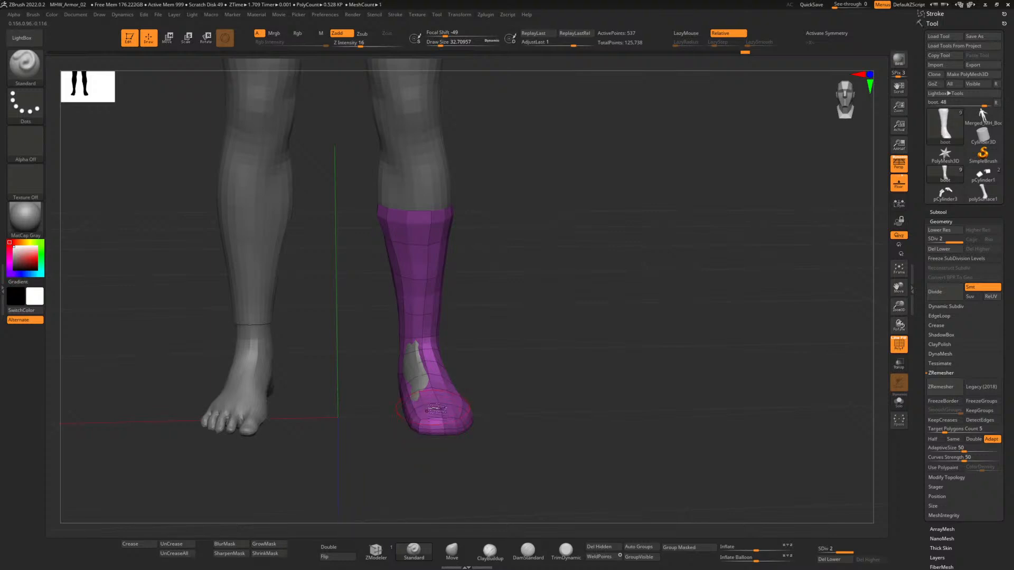
pyautogui.keyDown('shift'); pyautogui.moveTo(437, 409); pyautogui.dragTo(434, 413); pyautogui.keyUp('shift')
pyautogui.moveTo(498, 410)
pyautogui.keyDown('alt'); pyautogui.mouseDown()
pyautogui.moveTo(500, 375)
pyautogui.moveTo(531, 470)
pyautogui.moveTo(552, 421)
pyautogui.mouseUp(); pyautogui.keyUp('alt')
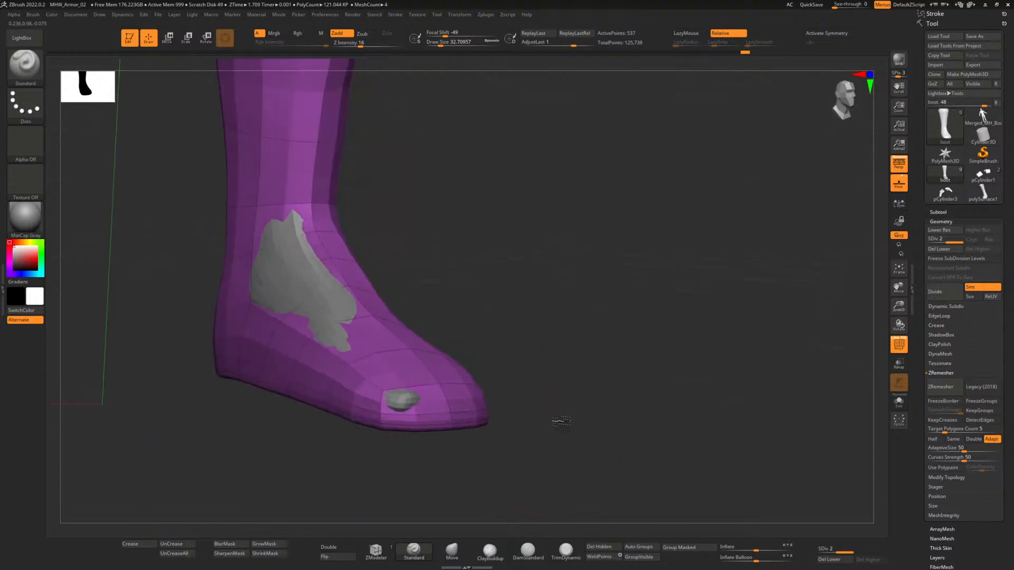
pyautogui.click(453, 552)
pyautogui.moveTo(478, 469); pyautogui.dragTo(474, 464)
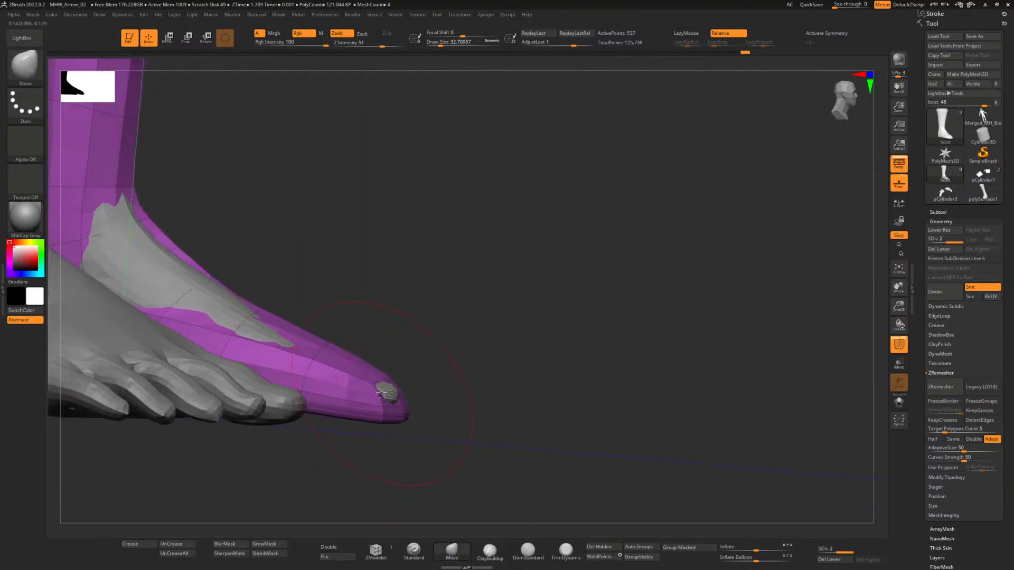
pyautogui.moveTo(395, 390); pyautogui.dragTo(403, 391)
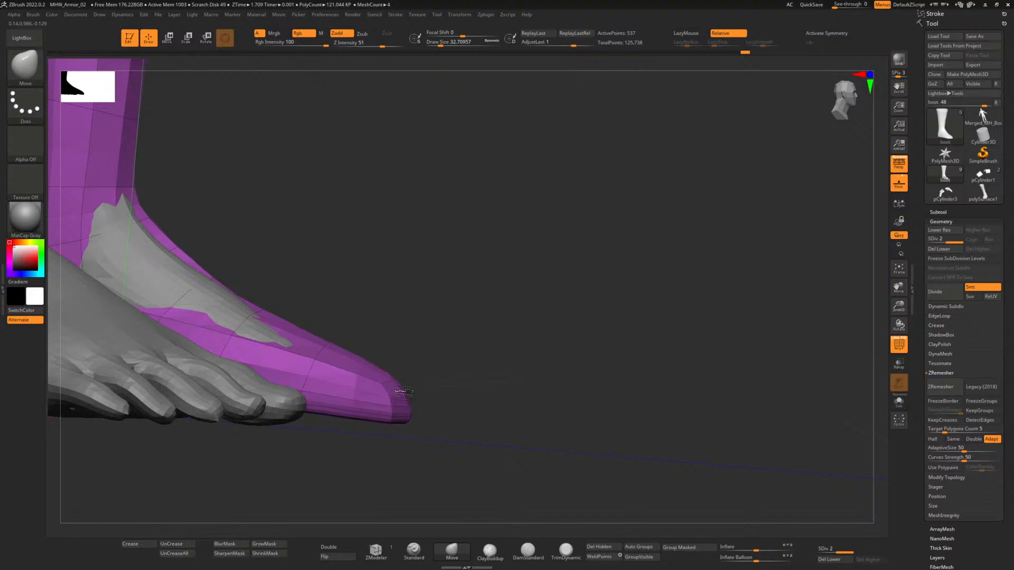
# Pull the boot's inner ankle and instep outward with the Move brush until the foot is fully covered there.
pyautogui.moveTo(409, 325)
pyautogui.mouseDown()
pyautogui.moveTo(396, 335)
pyautogui.moveTo(437, 385)
pyautogui.moveTo(413, 393)
pyautogui.moveTo(368, 395)
pyautogui.moveTo(332, 330)
pyautogui.mouseUp()
pyautogui.moveTo(427, 310)
pyautogui.mouseDown()
pyautogui.moveTo(446, 362)
pyautogui.moveTo(418, 363)
pyautogui.mouseUp()
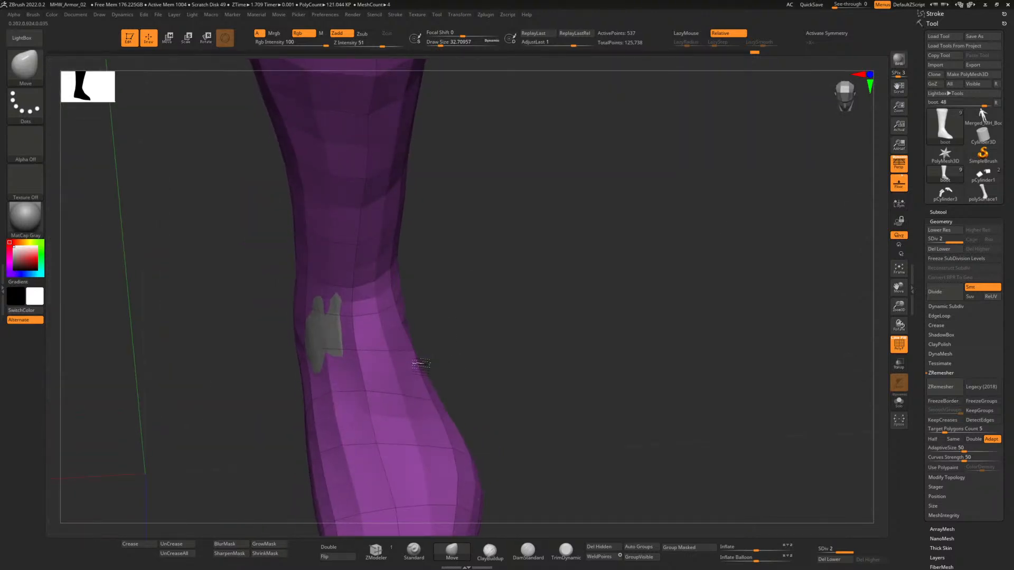
pyautogui.moveTo(344, 320); pyautogui.dragTo(331, 321)
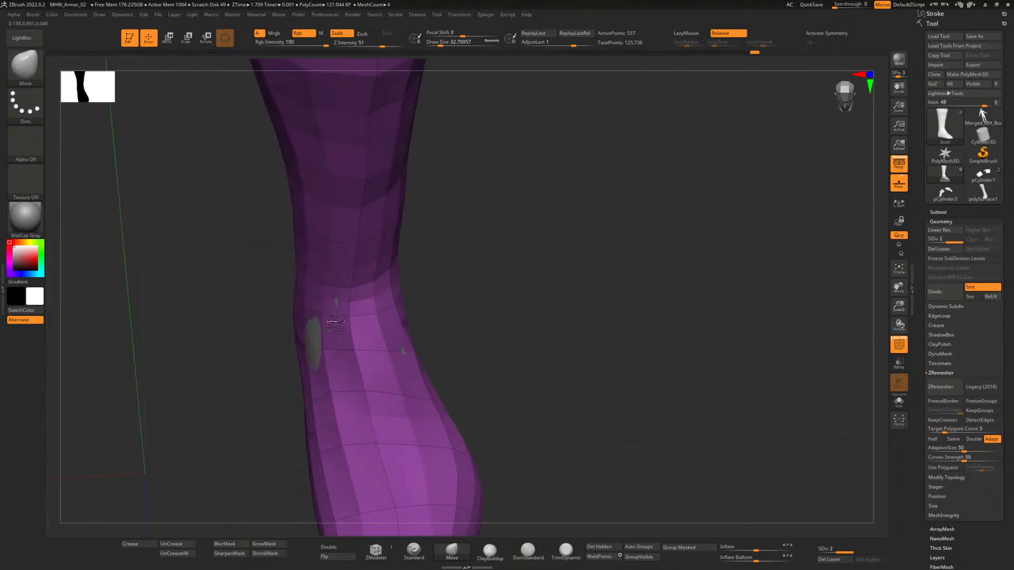
pyautogui.moveTo(404, 351); pyautogui.dragTo(411, 352)
pyautogui.moveTo(330, 351); pyautogui.dragTo(319, 350)
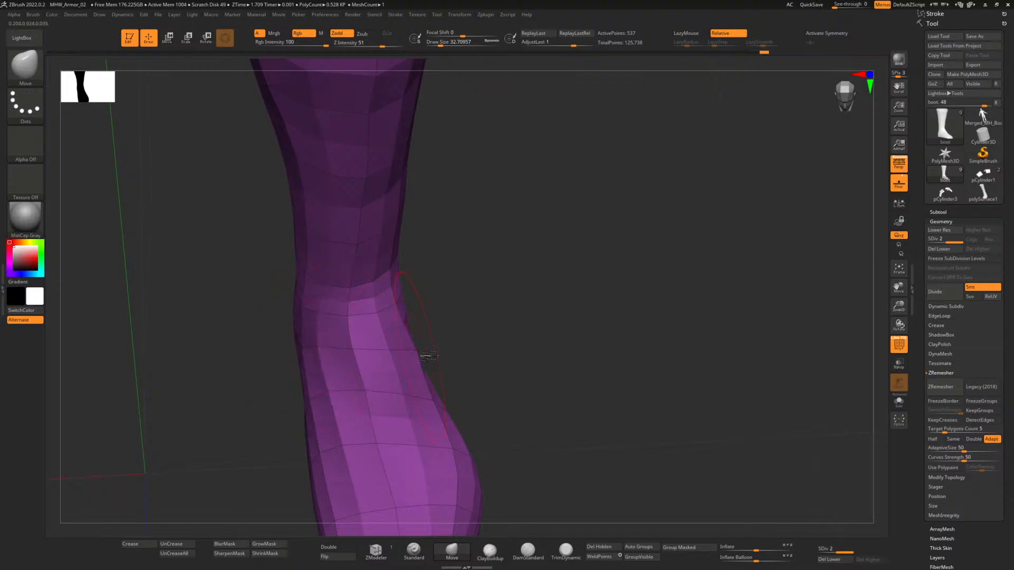
pyautogui.moveTo(429, 356)
pyautogui.mouseDown()
pyautogui.moveTo(464, 330)
pyautogui.moveTo(464, 310)
pyautogui.moveTo(501, 353)
pyautogui.mouseUp()
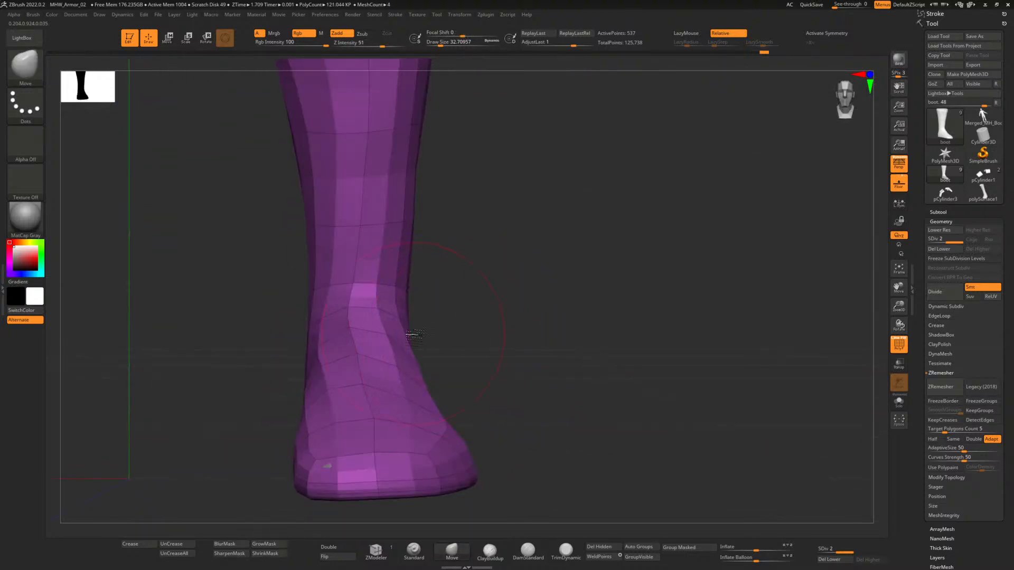
pyautogui.moveTo(415, 334); pyautogui.dragTo(414, 334)
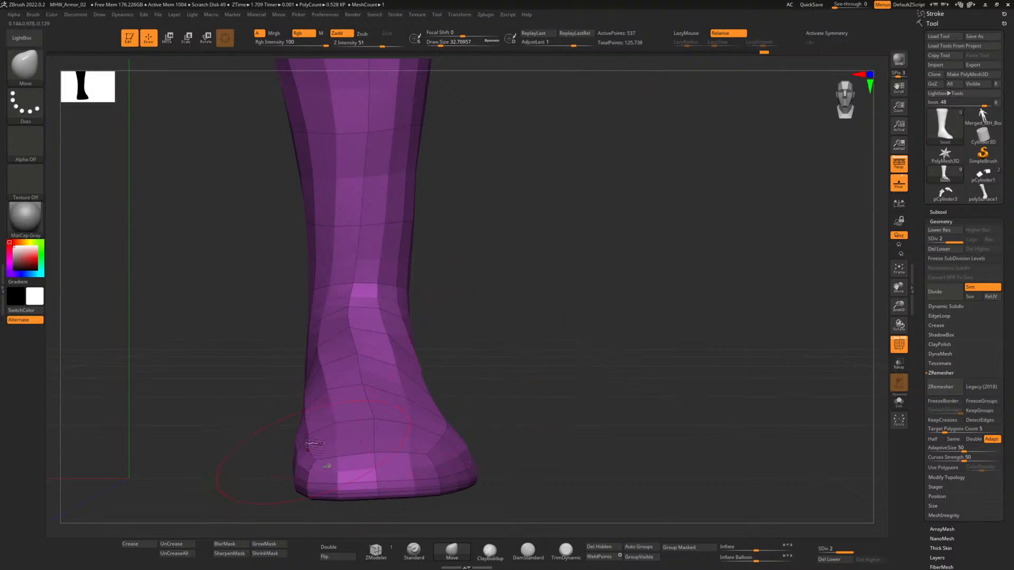
# Cover the remaining exposed spot on the toe cap and reshape the sides of the boot's ankle and foot.
pyautogui.moveTo(248, 406)
pyautogui.mouseDown()
pyautogui.moveTo(251, 428)
pyautogui.moveTo(153, 420)
pyautogui.moveTo(240, 416)
pyautogui.mouseUp()
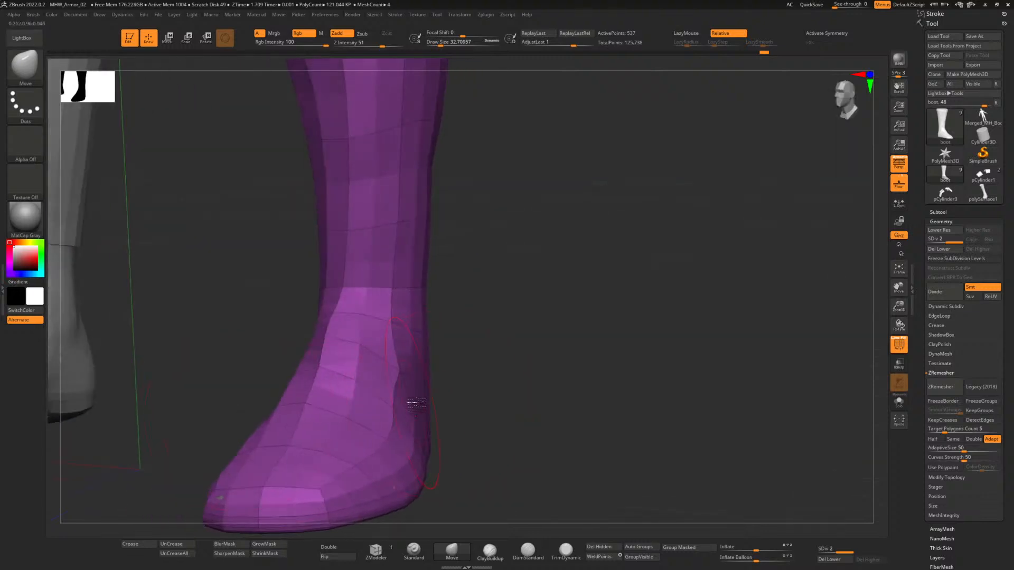
pyautogui.moveTo(415, 403)
pyautogui.mouseDown()
pyautogui.moveTo(428, 428)
pyautogui.moveTo(516, 396)
pyautogui.mouseUp()
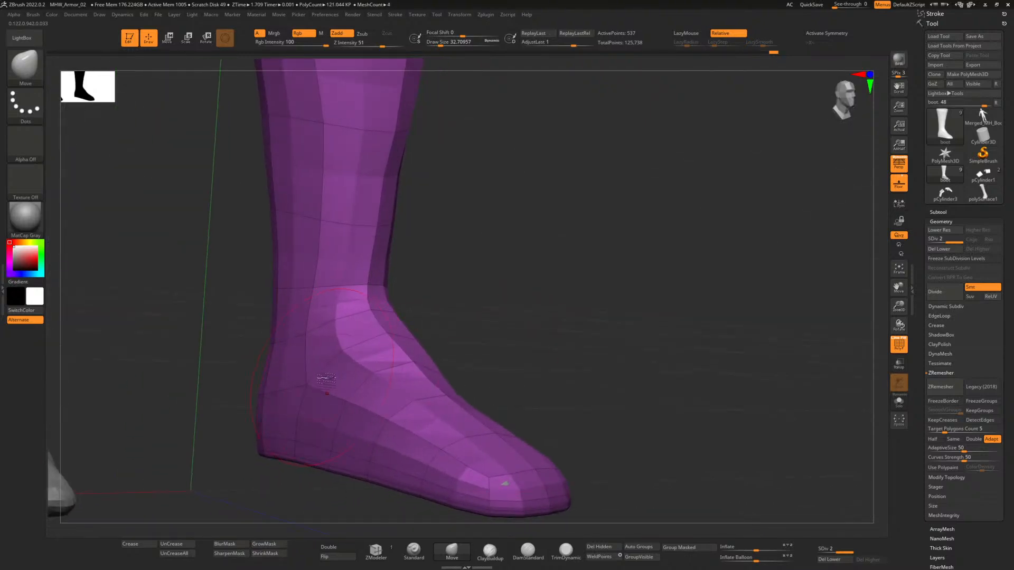
pyautogui.moveTo(261, 369); pyautogui.dragTo(222, 363)
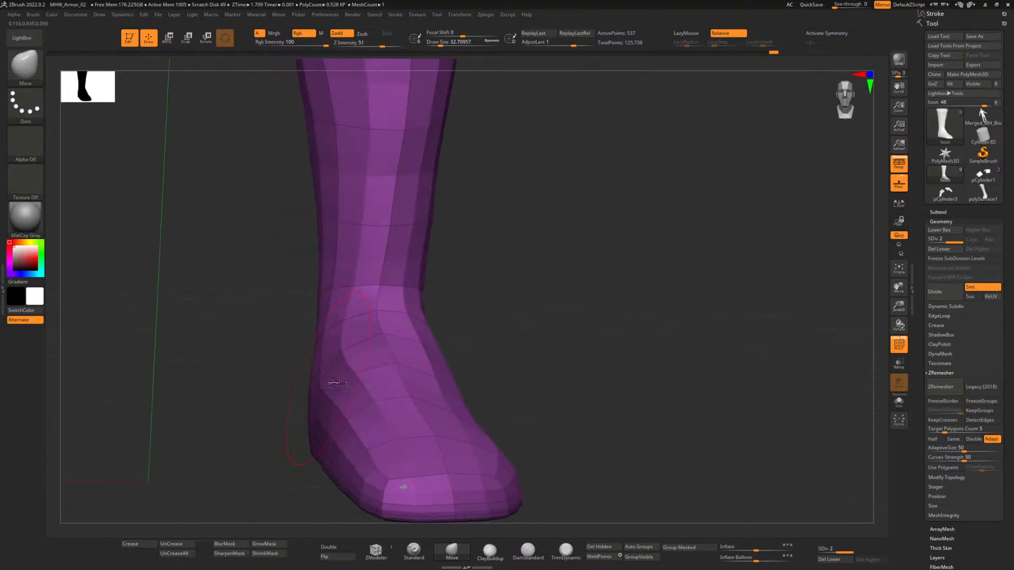
pyautogui.keyDown('alt'); pyautogui.moveTo(590, 396); pyautogui.dragTo(458, 322); pyautogui.keyUp('alt')
pyautogui.keyDown('alt'); pyautogui.moveTo(649, 252); pyautogui.dragTo(469, 376); pyautogui.keyUp('alt')
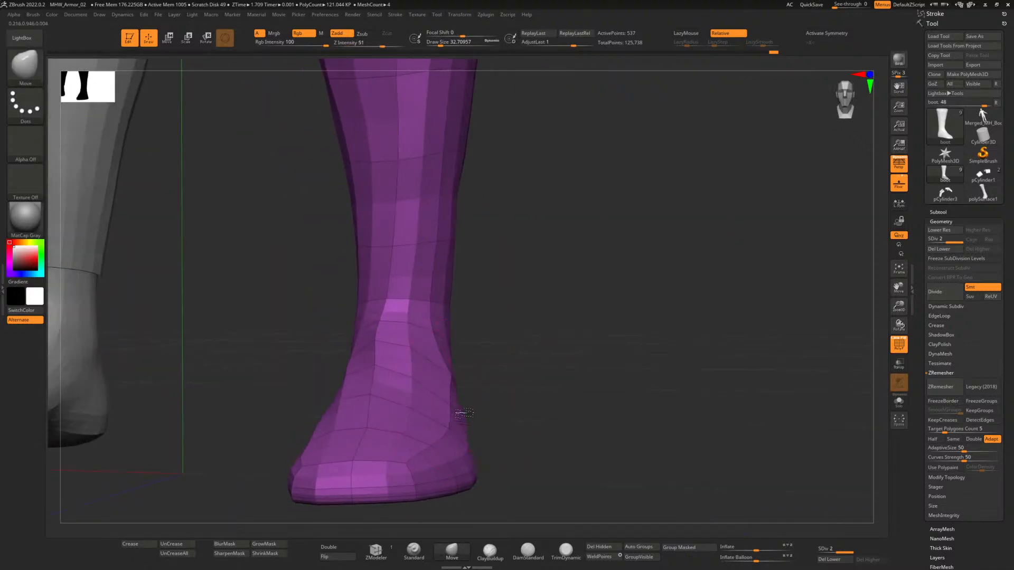
pyautogui.moveTo(464, 413); pyautogui.dragTo(489, 363)
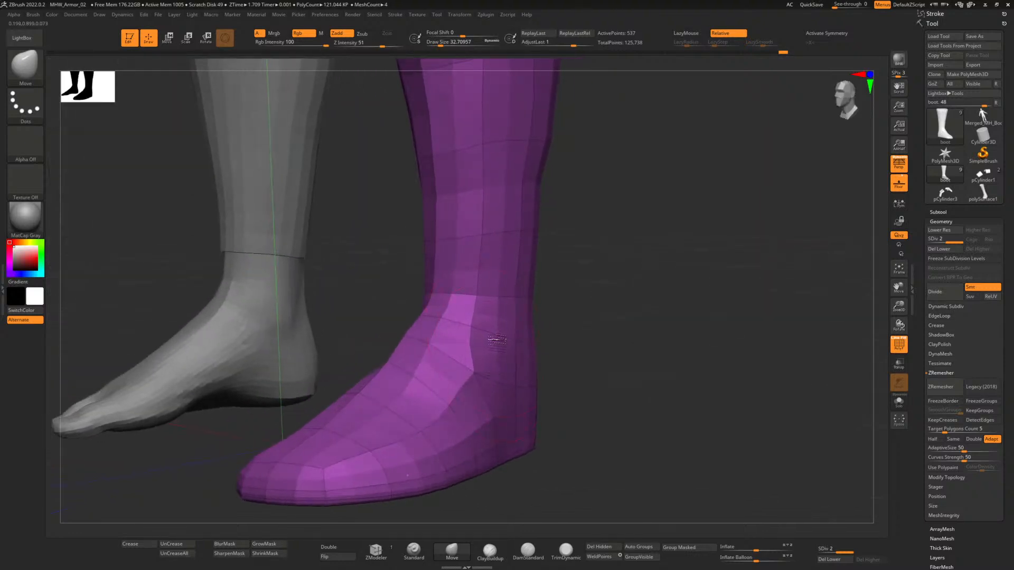
pyautogui.moveTo(559, 378); pyautogui.dragTo(498, 425)
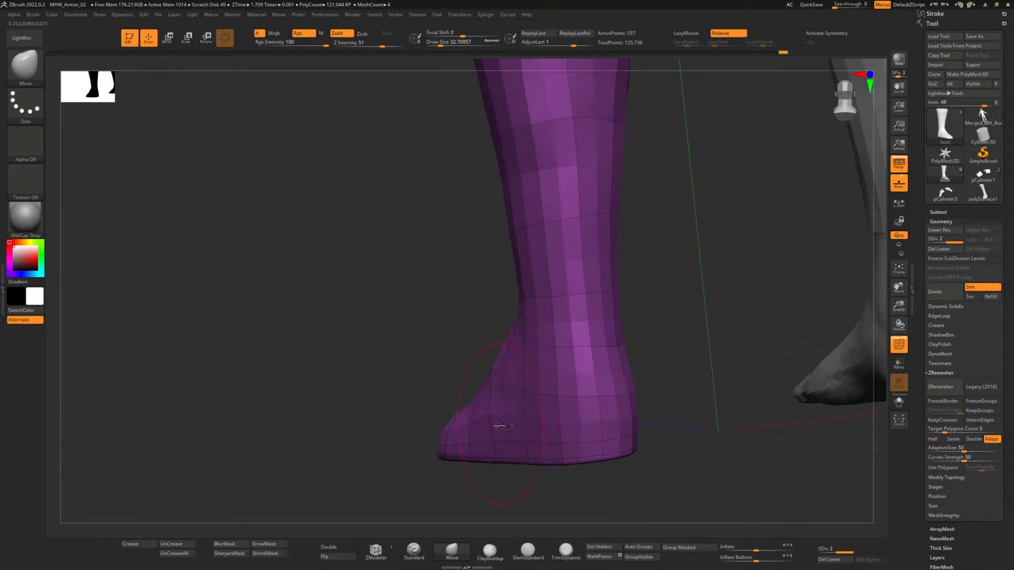
pyautogui.moveTo(421, 390); pyautogui.dragTo(508, 334)
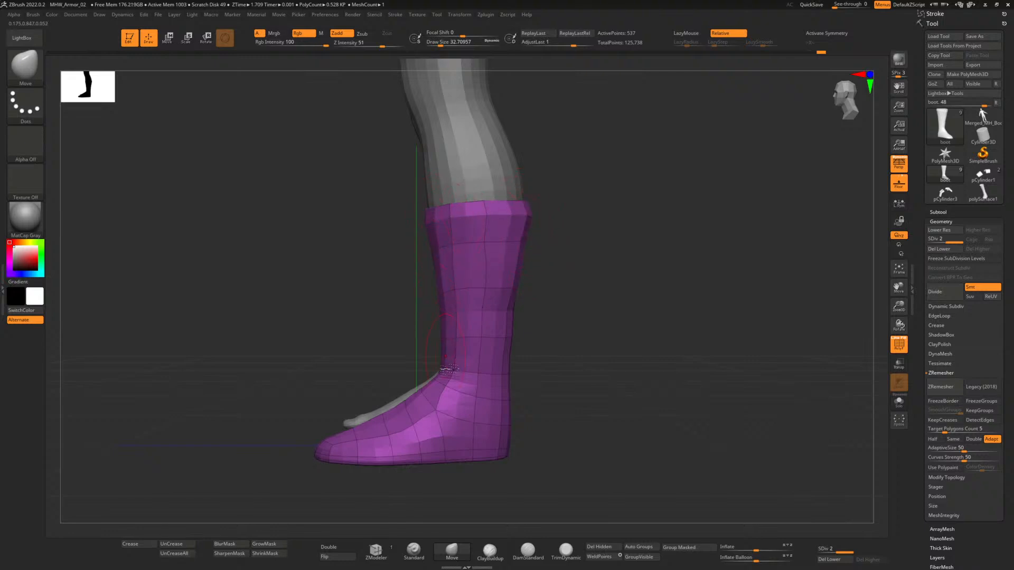
# Refine the silhouette of the boot's shaft below the top rim from the front and outer side.
pyautogui.moveTo(534, 415); pyautogui.dragTo(623, 409)
pyautogui.moveTo(521, 406)
pyautogui.mouseDown()
pyautogui.moveTo(548, 406)
pyautogui.moveTo(534, 334)
pyautogui.moveTo(541, 318)
pyautogui.moveTo(551, 384)
pyautogui.moveTo(555, 374)
pyautogui.moveTo(533, 375)
pyautogui.moveTo(539, 365)
pyautogui.moveTo(577, 480)
pyautogui.moveTo(543, 362)
pyautogui.moveTo(560, 412)
pyautogui.moveTo(518, 323)
pyautogui.mouseUp()
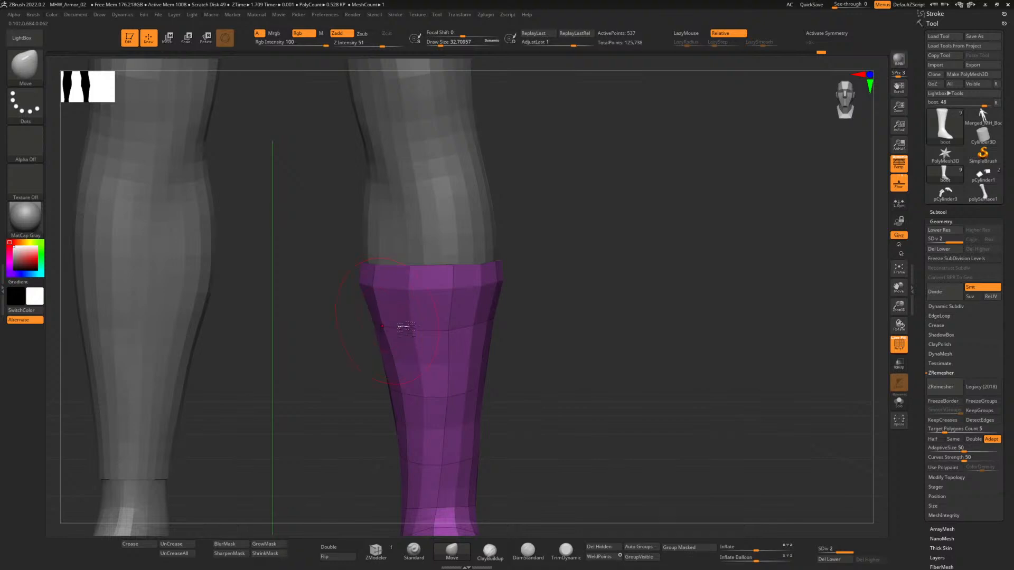
pyautogui.moveTo(575, 340); pyautogui.dragTo(542, 347)
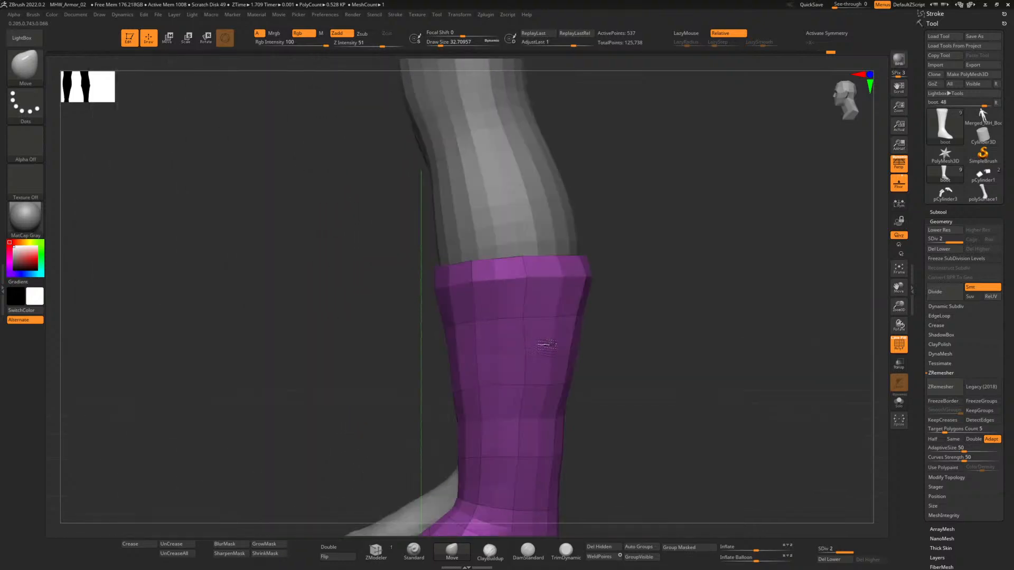
pyautogui.keyDown('alt'); pyautogui.moveTo(676, 332); pyautogui.dragTo(621, 347); pyautogui.keyUp('alt')
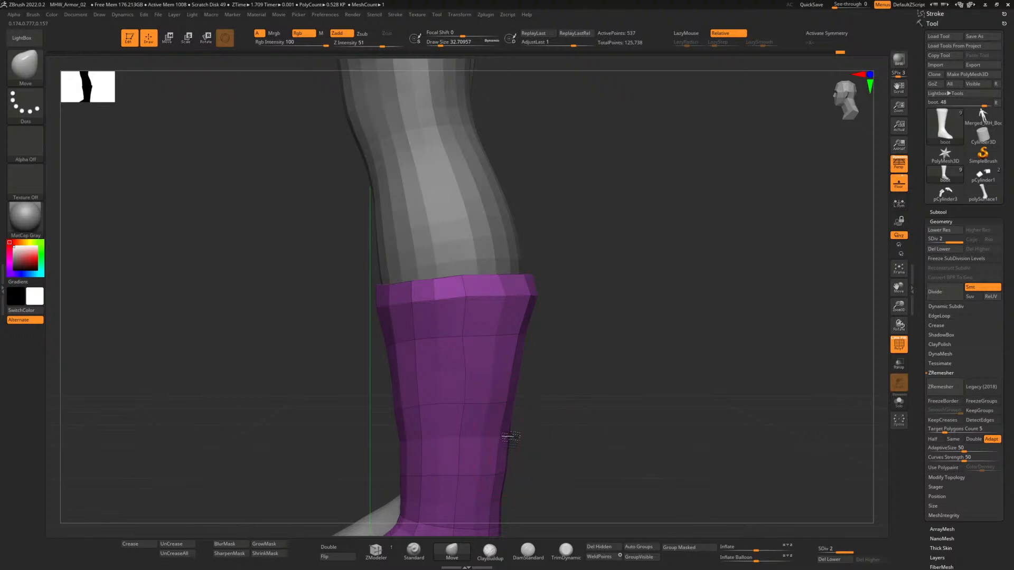
pyautogui.moveTo(562, 450); pyautogui.dragTo(534, 391)
pyautogui.moveTo(530, 428)
pyautogui.keyDown('alt'); pyautogui.mouseDown()
pyautogui.moveTo(515, 376)
pyautogui.moveTo(471, 396)
pyautogui.mouseUp(); pyautogui.keyUp('alt')
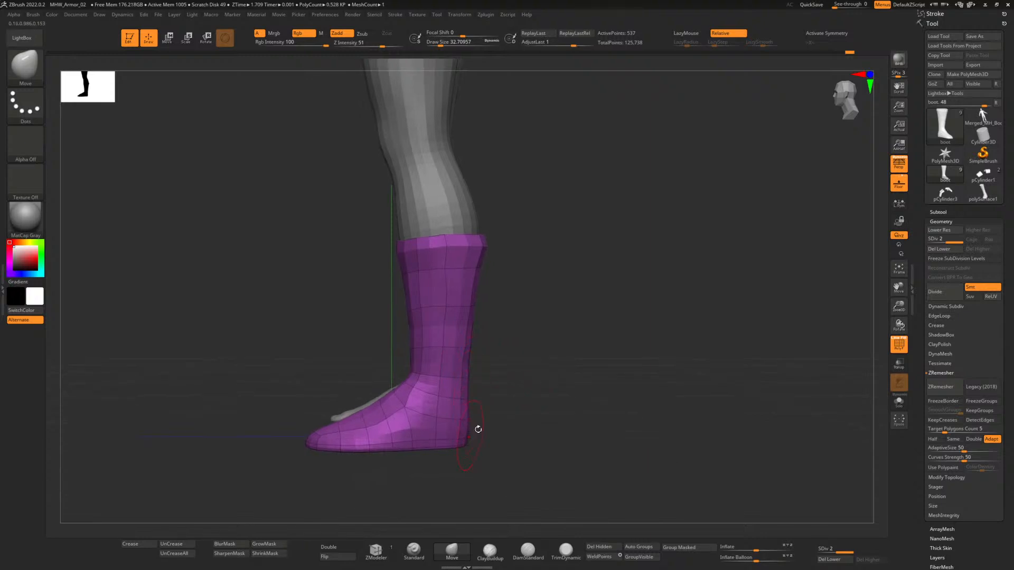
# Set the Move brush's draw size to about 13 and even out the boot's top rim and upper shaft from the sides.
pyautogui.keyDown('alt'); pyautogui.moveTo(505, 320); pyautogui.dragTo(500, 346); pyautogui.keyUp('alt')
pyautogui.moveTo(520, 275)
pyautogui.keyDown('alt'); pyautogui.mouseDown()
pyautogui.moveTo(504, 276)
pyautogui.moveTo(513, 329)
pyautogui.moveTo(527, 338)
pyautogui.mouseUp(); pyautogui.keyUp('alt')
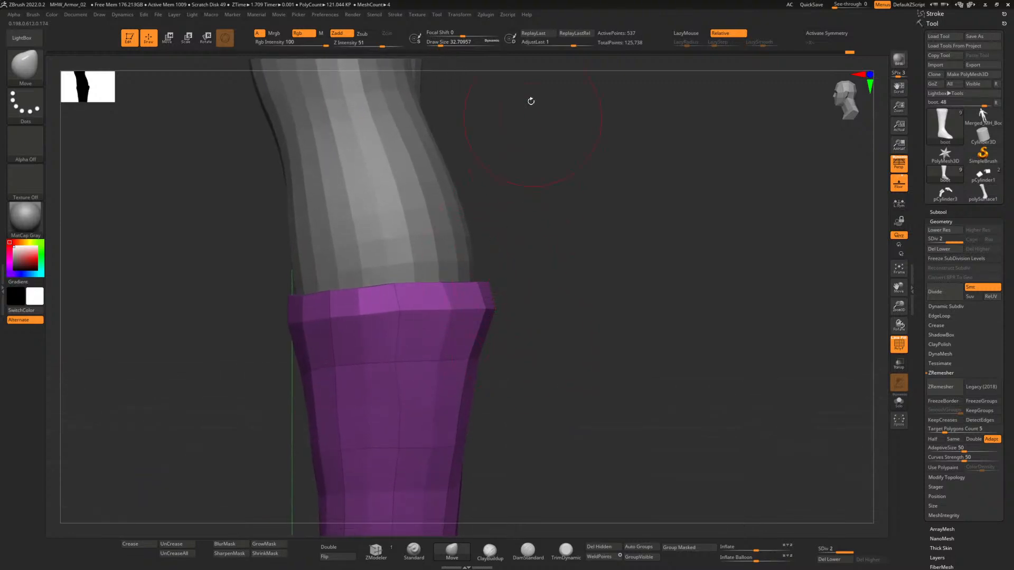
pyautogui.moveTo(444, 46); pyautogui.dragTo(439, 46)
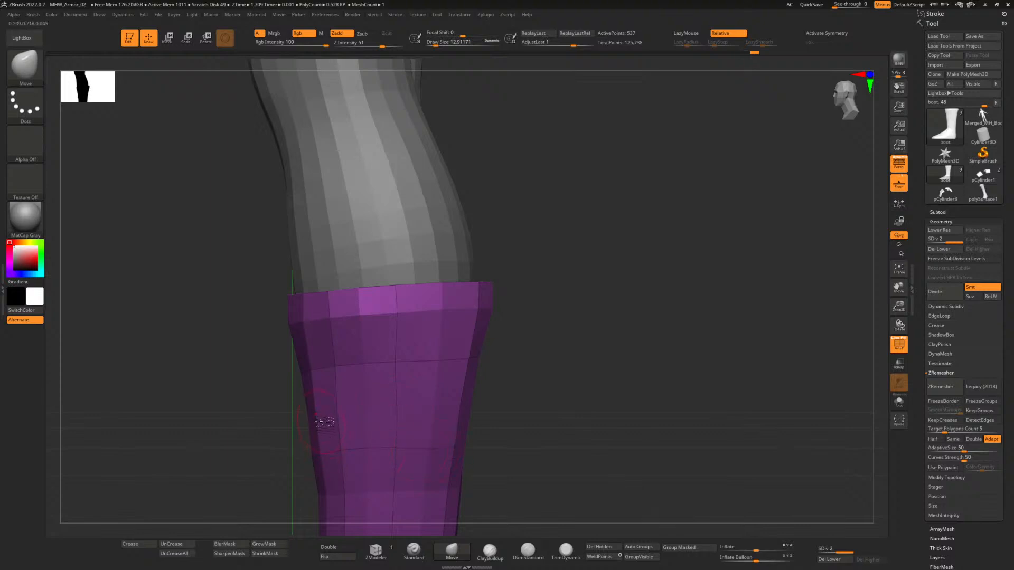
pyautogui.moveTo(265, 400); pyautogui.dragTo(325, 383)
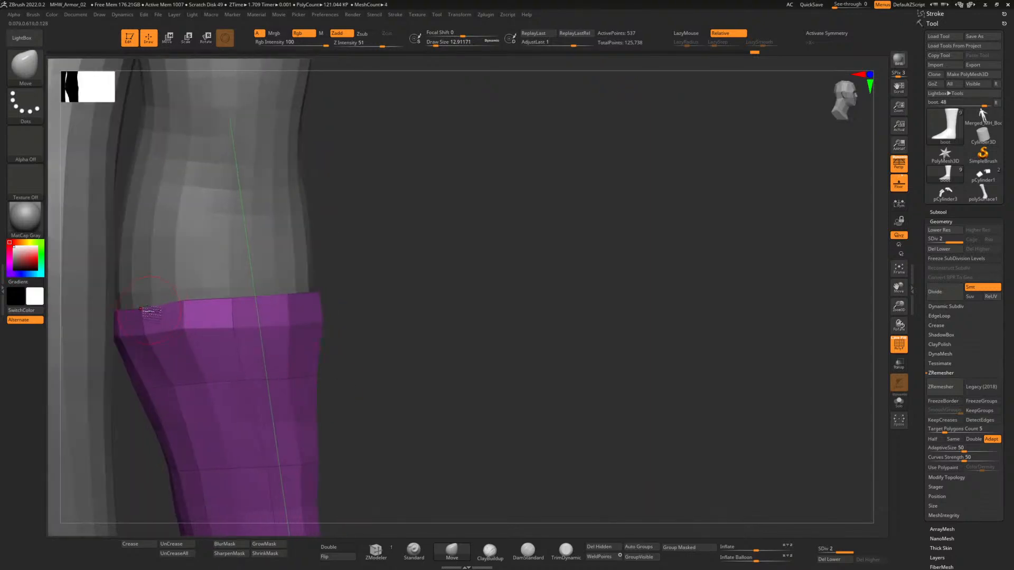
pyautogui.moveTo(150, 310); pyautogui.dragTo(148, 304)
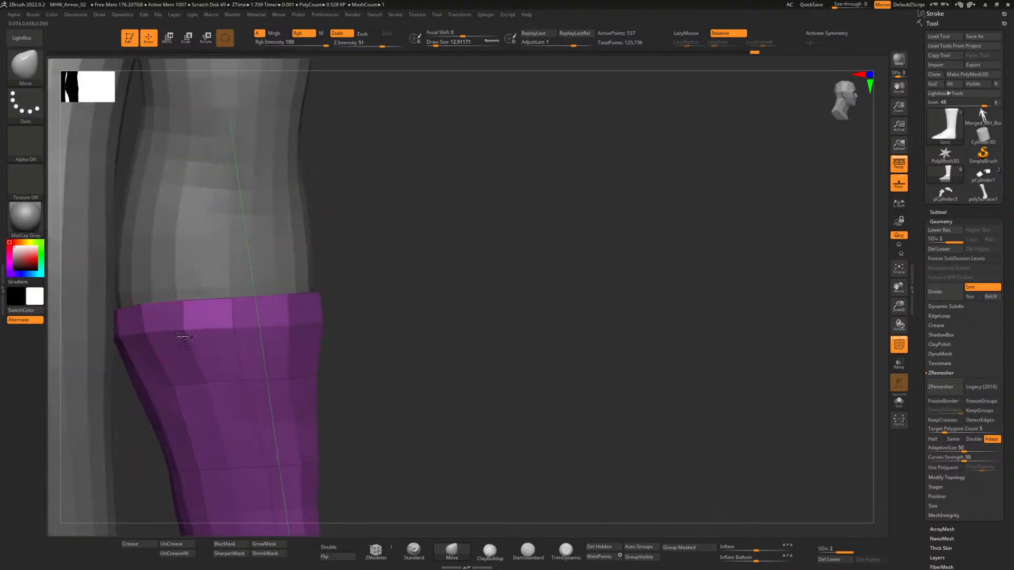
# Level the boot's top rim and straighten the shaft contour along the back of the calf.
pyautogui.moveTo(394, 351); pyautogui.dragTo(417, 369)
pyautogui.keyDown('alt'); pyautogui.moveTo(253, 412); pyautogui.dragTo(422, 395); pyautogui.keyUp('alt')
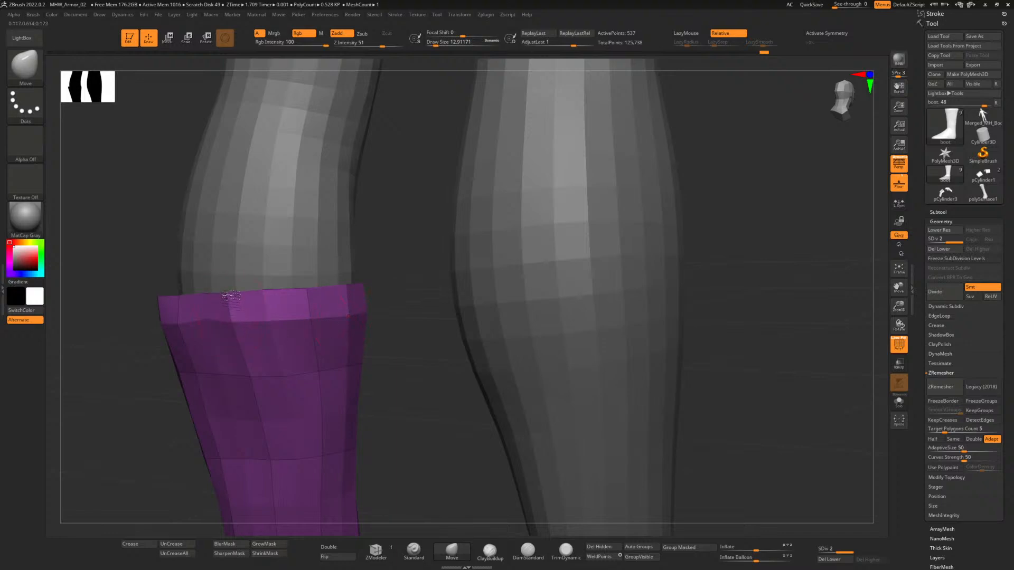
pyautogui.moveTo(127, 280); pyautogui.dragTo(165, 277)
pyautogui.keyDown('alt'); pyautogui.moveTo(453, 378); pyautogui.dragTo(475, 370); pyautogui.keyUp('alt')
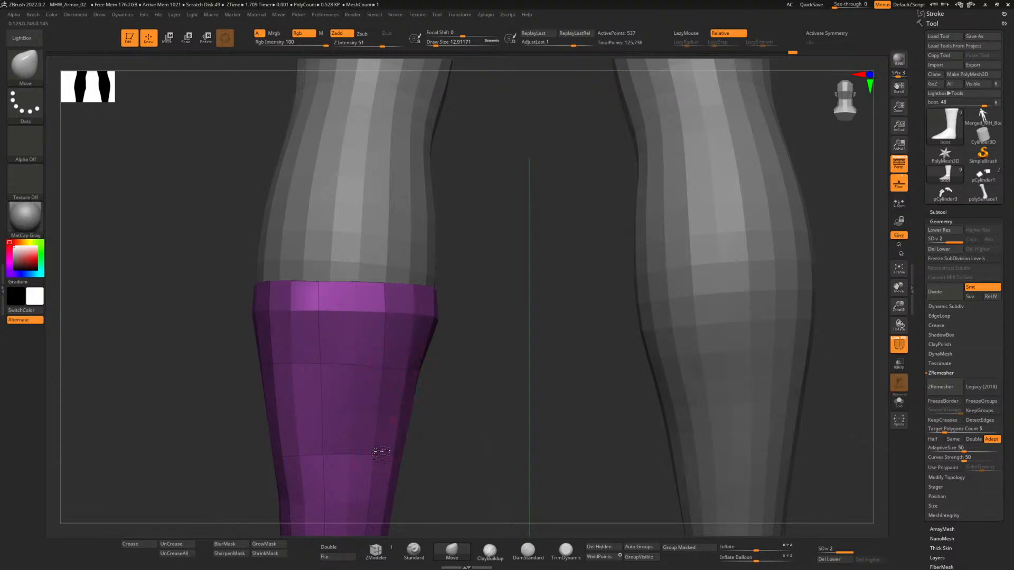
pyautogui.keyDown('alt'); pyautogui.moveTo(446, 438); pyautogui.dragTo(511, 248); pyautogui.keyUp('alt')
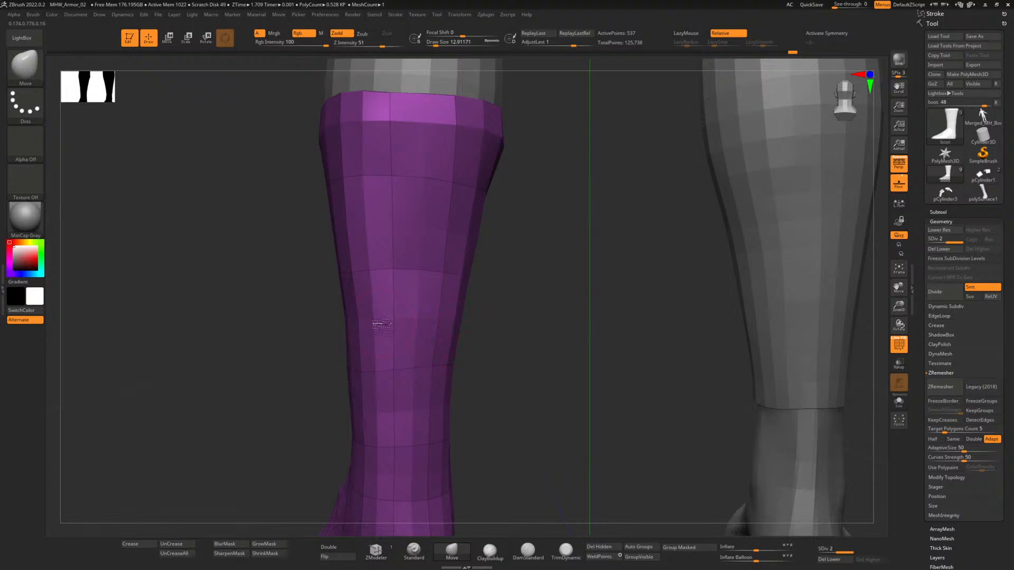
# Adjust the boot's top rim around the inner and rear side of the calf with the Move brush.
pyautogui.moveTo(490, 280); pyautogui.dragTo(554, 308)
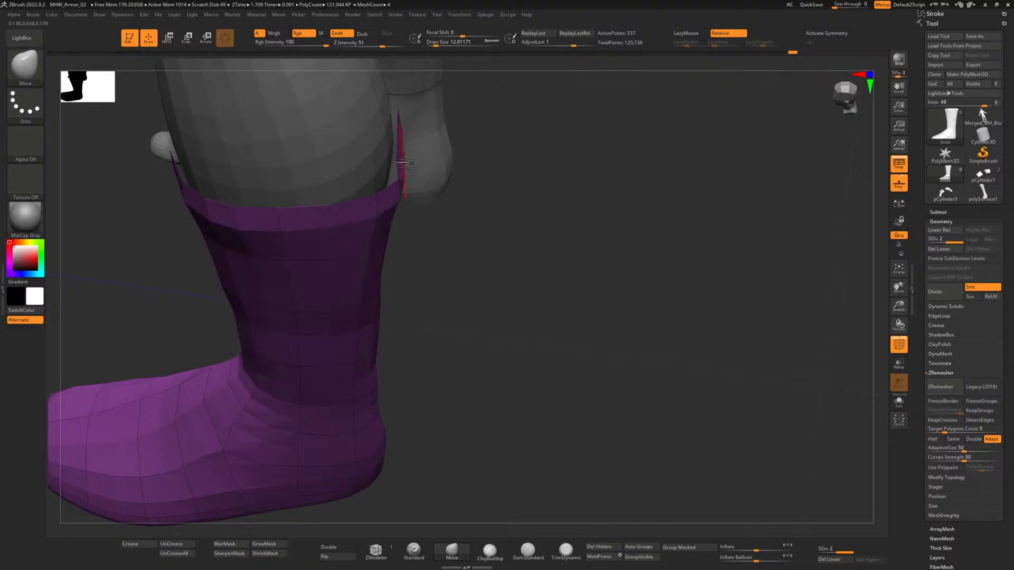
pyautogui.moveTo(463, 197); pyautogui.dragTo(462, 232)
pyautogui.keyDown('alt'); pyautogui.moveTo(607, 205); pyautogui.dragTo(349, 305); pyautogui.keyUp('alt')
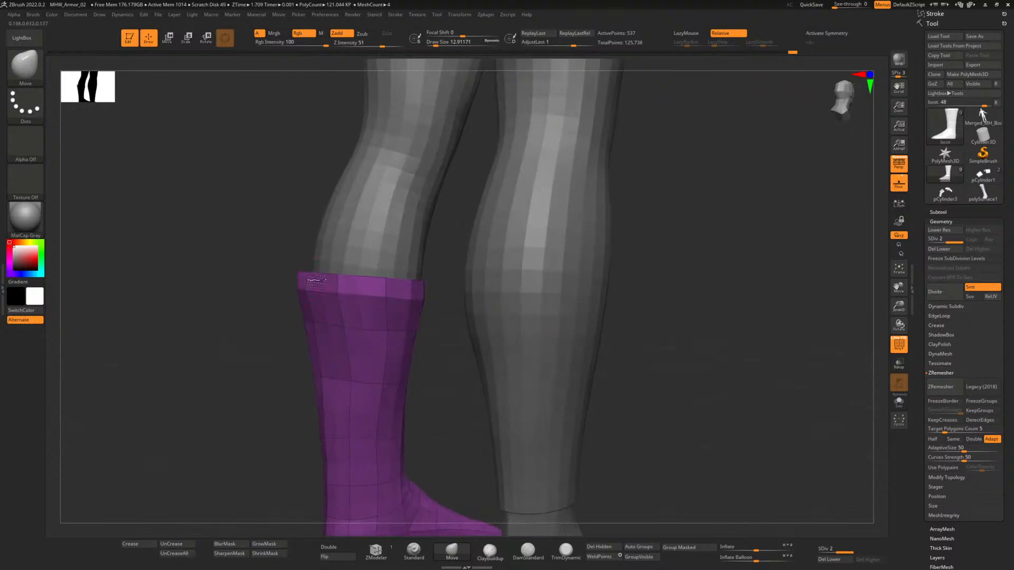
pyautogui.moveTo(305, 279)
pyautogui.mouseDown()
pyautogui.moveTo(276, 274)
pyautogui.moveTo(317, 281)
pyautogui.moveTo(398, 351)
pyautogui.moveTo(409, 345)
pyautogui.moveTo(346, 287)
pyautogui.mouseUp()
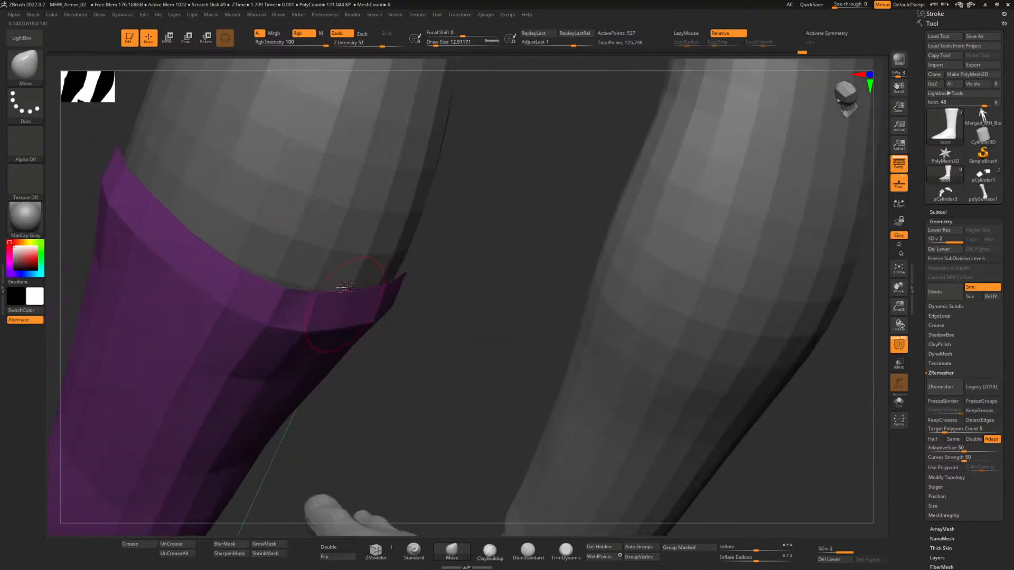
# Reduce the Move brush's draw size to about 5.75 and fit the rear section of the boot's rim around the calf.
pyautogui.moveTo(434, 46); pyautogui.dragTo(435, 46)
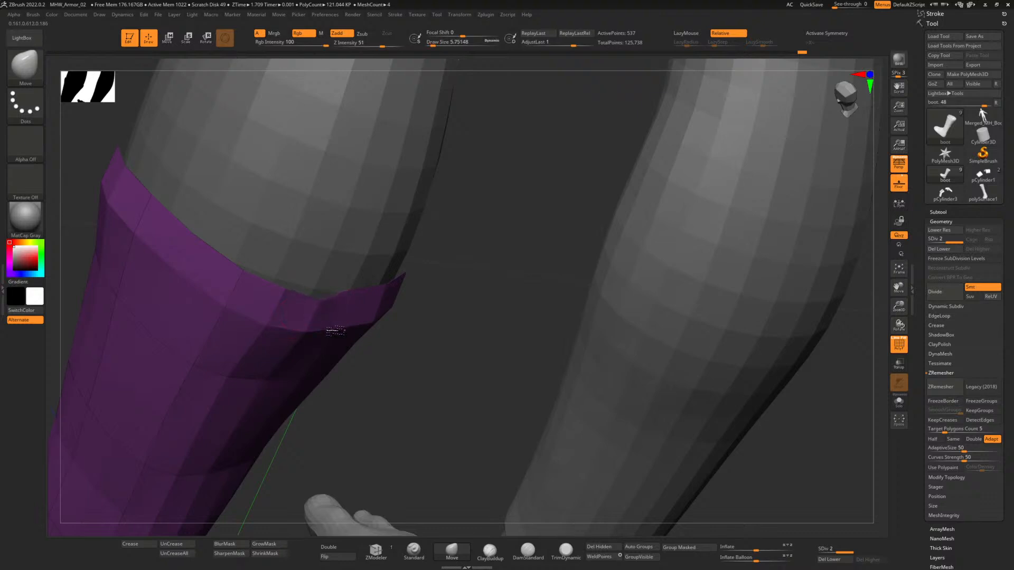
pyautogui.moveTo(430, 333); pyautogui.dragTo(396, 329)
pyautogui.moveTo(328, 319); pyautogui.dragTo(369, 292)
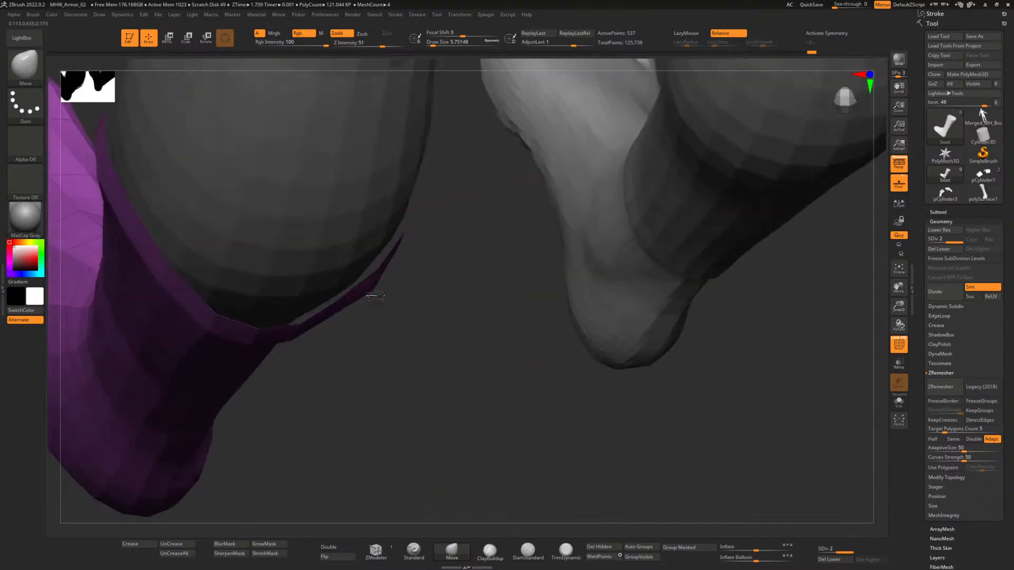
pyautogui.keyDown('shift'); pyautogui.moveTo(426, 312); pyautogui.dragTo(432, 330); pyautogui.keyUp('shift')
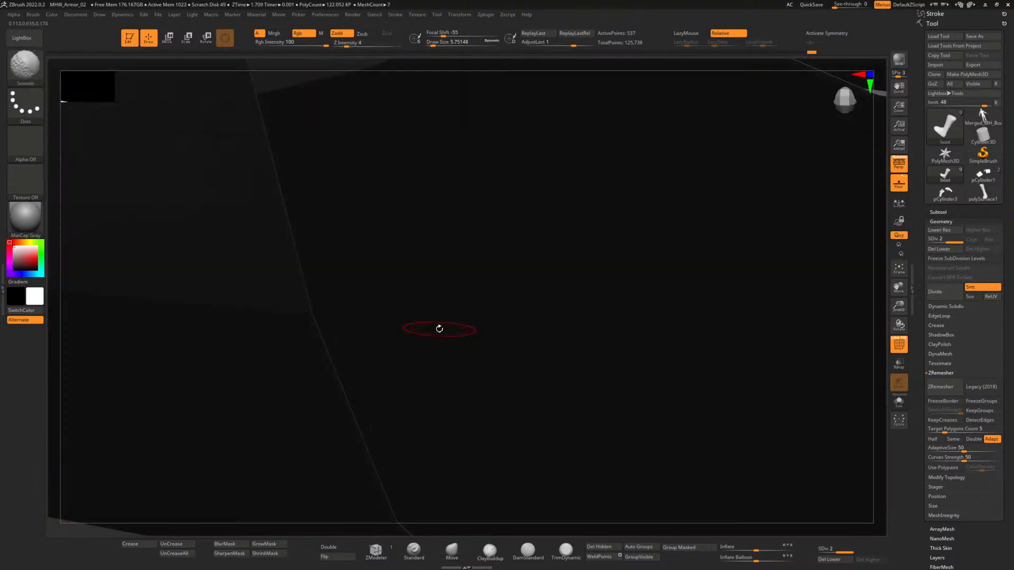
pyautogui.keyDown('ctrl'); pyautogui.moveTo(563, 319); pyautogui.dragTo(507, 214, button='right'); pyautogui.keyUp('ctrl')
pyautogui.moveTo(494, 331); pyautogui.dragTo(494, 258, button='right')
pyautogui.keyDown('ctrl'); pyautogui.moveTo(412, 298); pyautogui.dragTo(454, 350, button='right'); pyautogui.keyUp('ctrl')
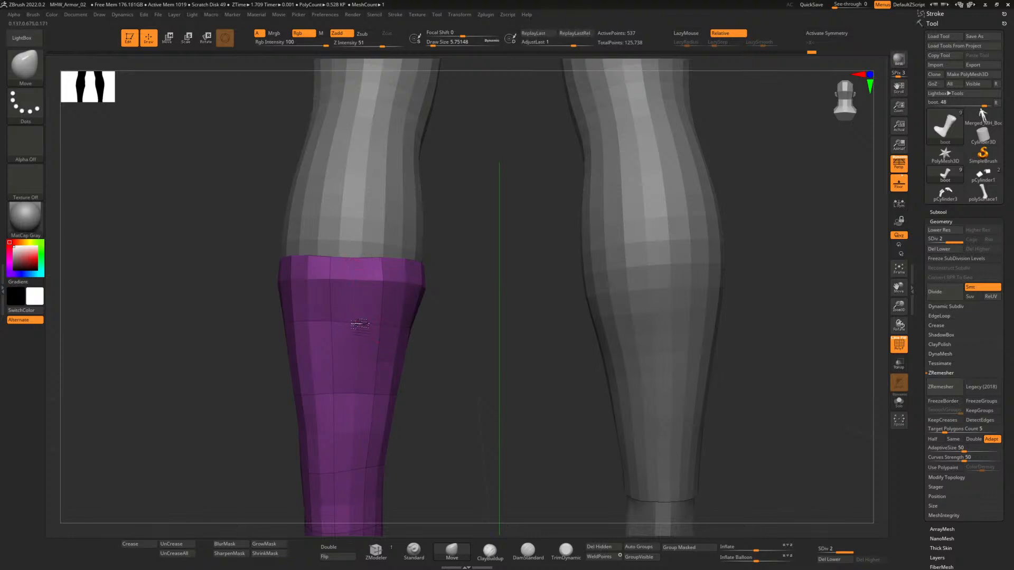
pyautogui.moveTo(361, 324); pyautogui.dragTo(509, 357, button='right')
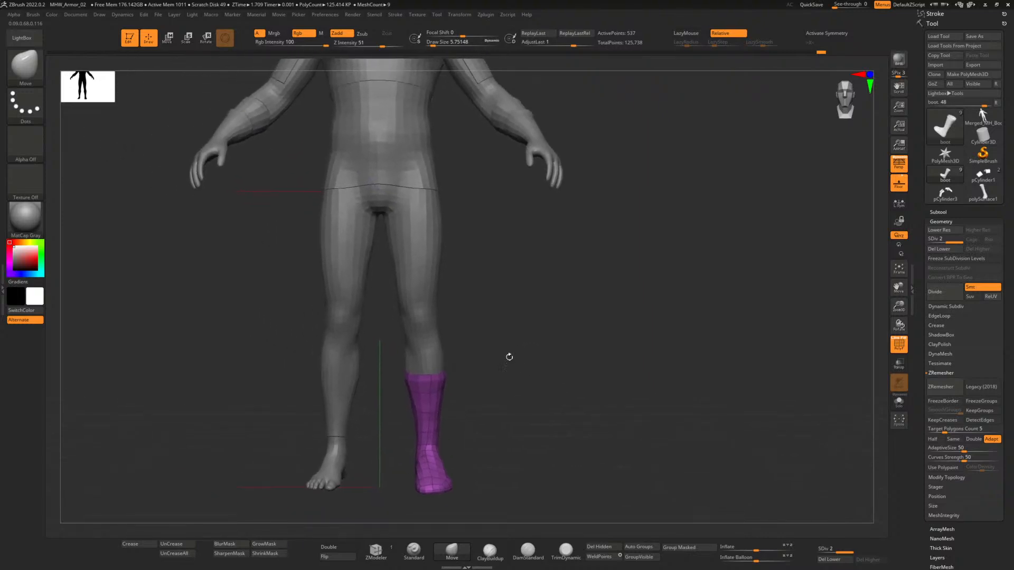
# Duplicate the boot subtool and hide the original, keeping the copy active.
pyautogui.click(938, 212)
pyautogui.hotkey('ctrl', 'shift', 'd')
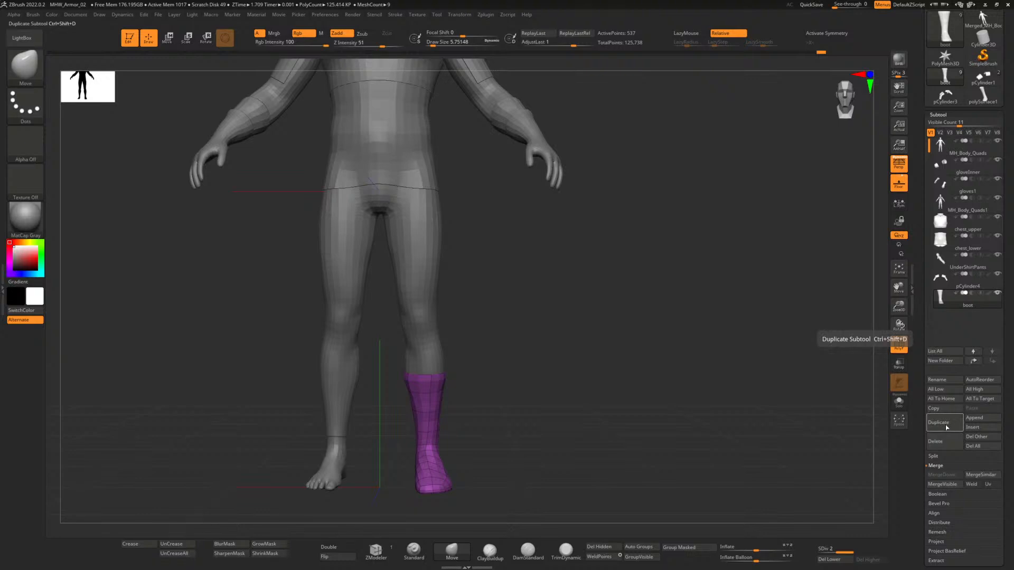
pyautogui.click(997, 293)
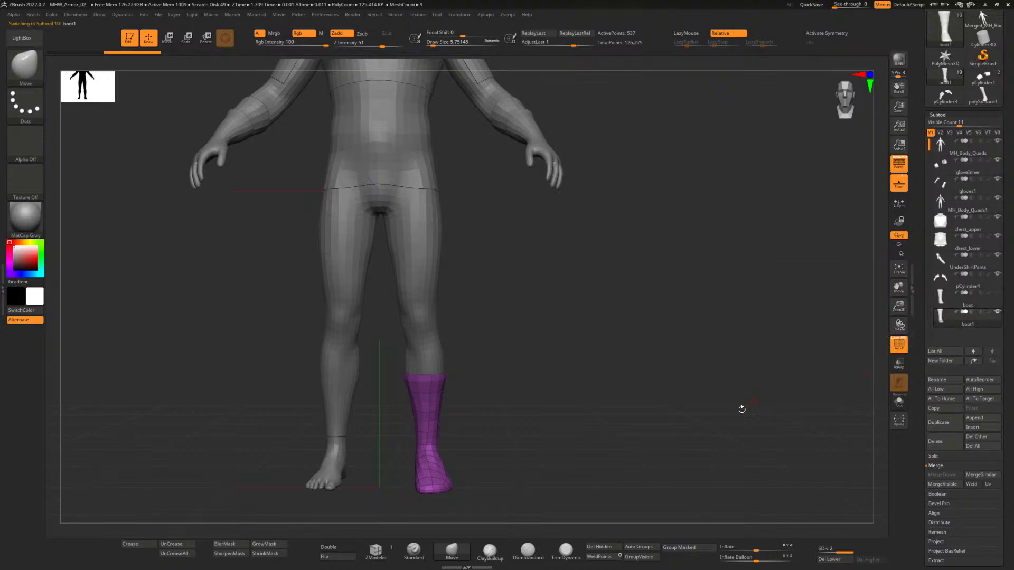
pyautogui.keyDown('alt'); pyautogui.moveTo(471, 457); pyautogui.dragTo(482, 350); pyautogui.keyUp('alt')
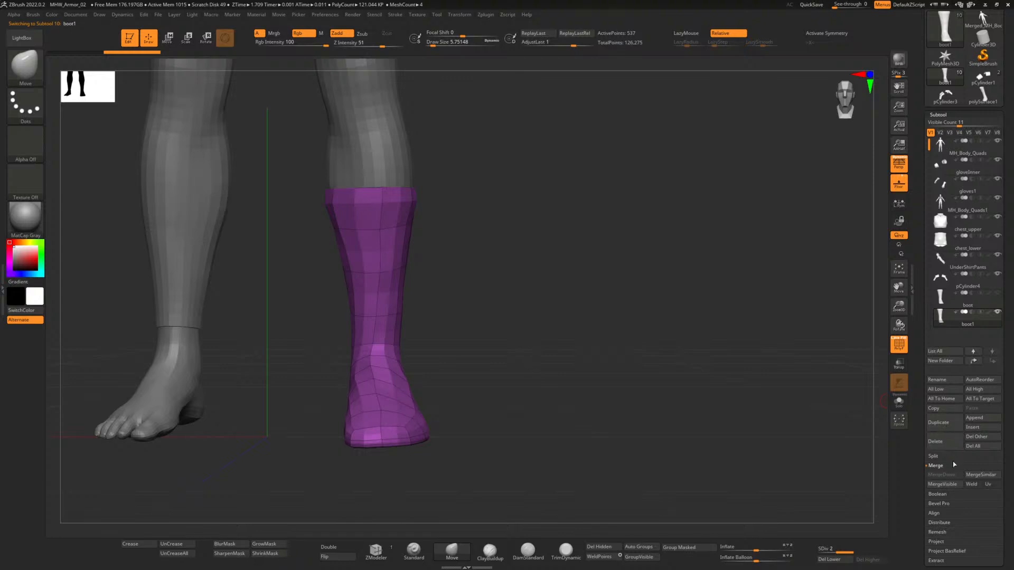
# Remesh the duplicated boot with ZRemesher using the Same polygon count option.
pyautogui.scroll(-2, 954, 465)
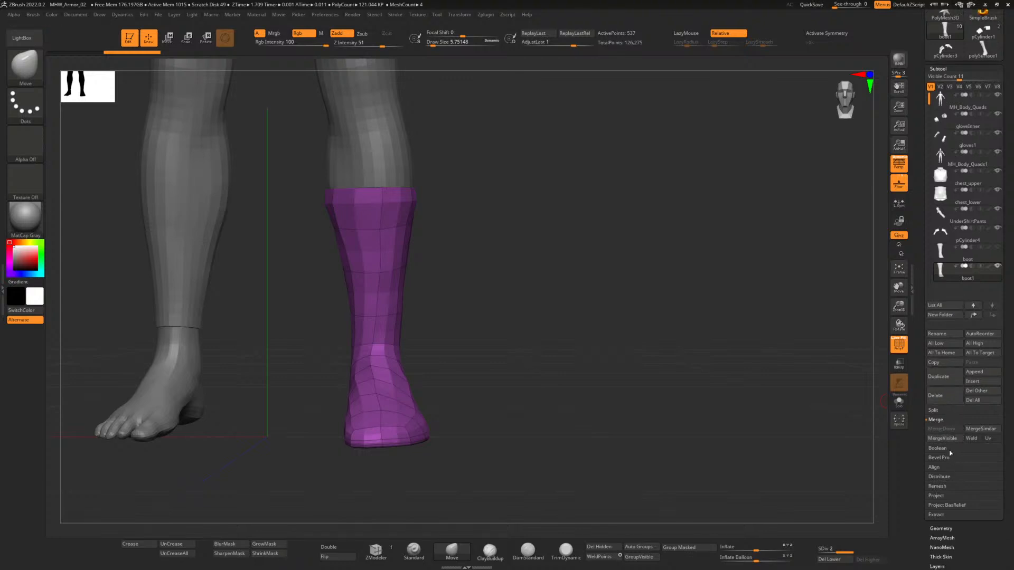
pyautogui.scroll(-7, 955, 447)
pyautogui.click(943, 368)
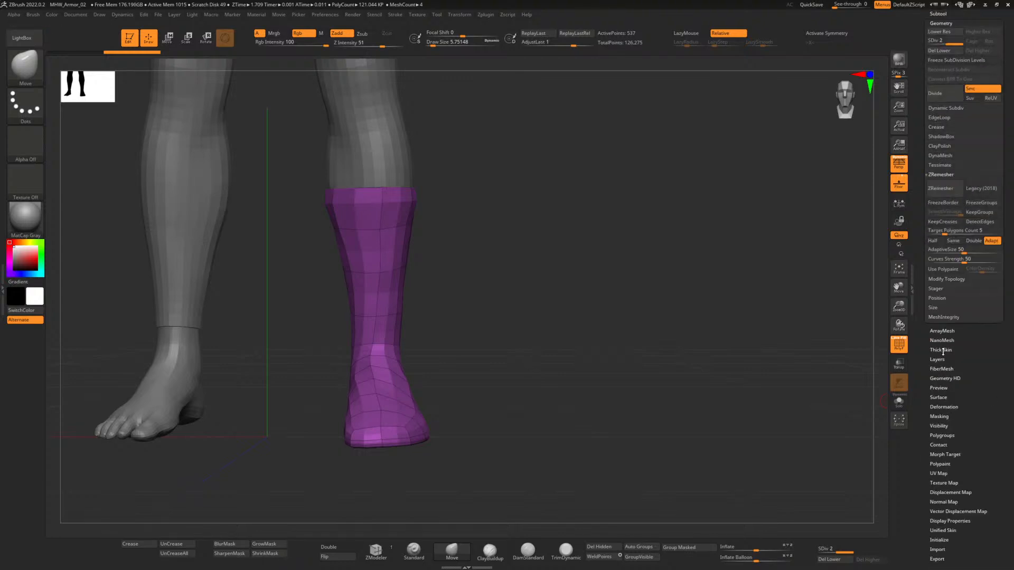
pyautogui.click(953, 240)
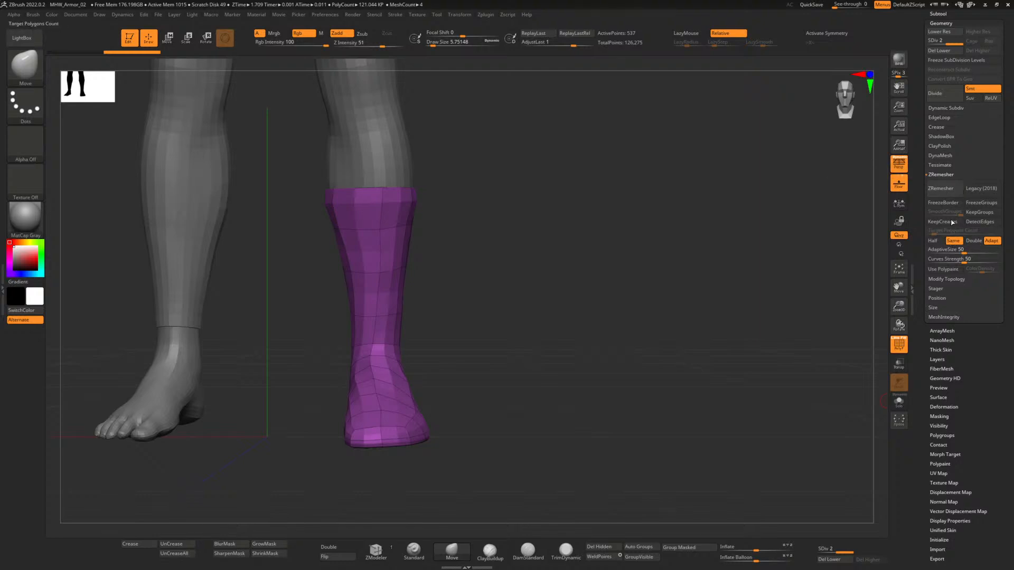
pyautogui.click(949, 190)
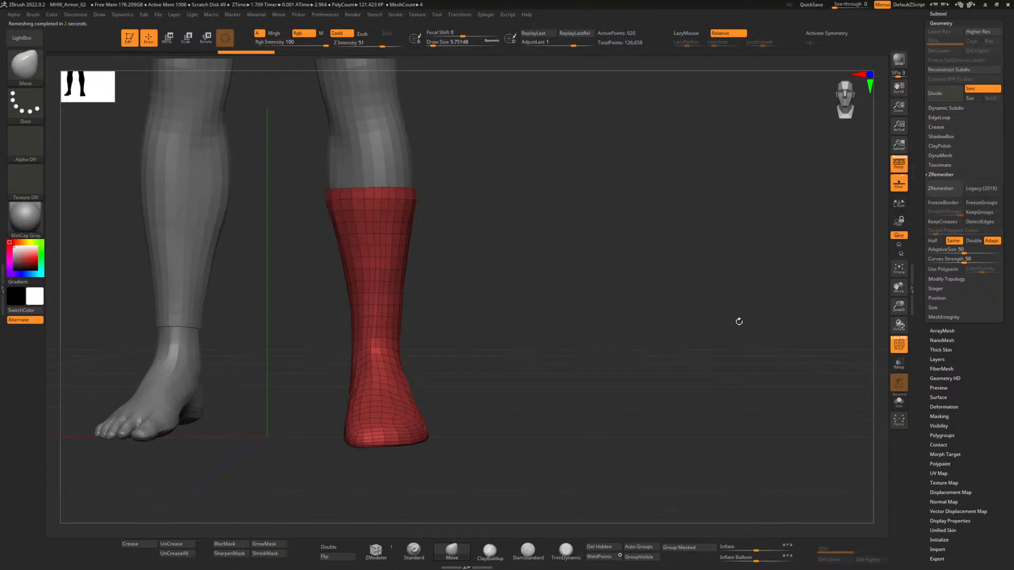
# Switch ZRemesher to Half and remesh the boot three times to lower its polygon density.
pyautogui.moveTo(496, 363); pyautogui.dragTo(521, 389)
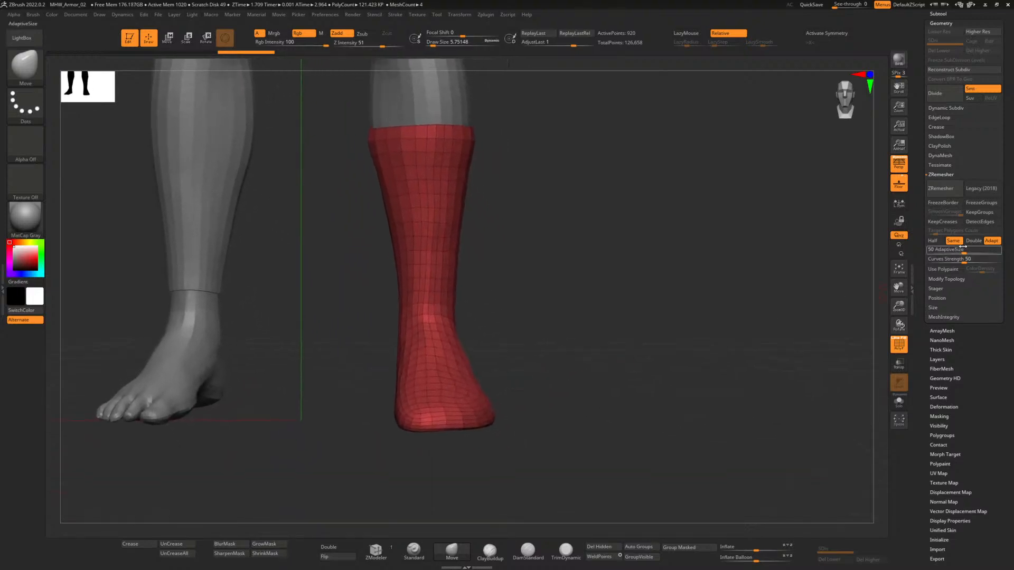
pyautogui.click(933, 241)
pyautogui.click(938, 190)
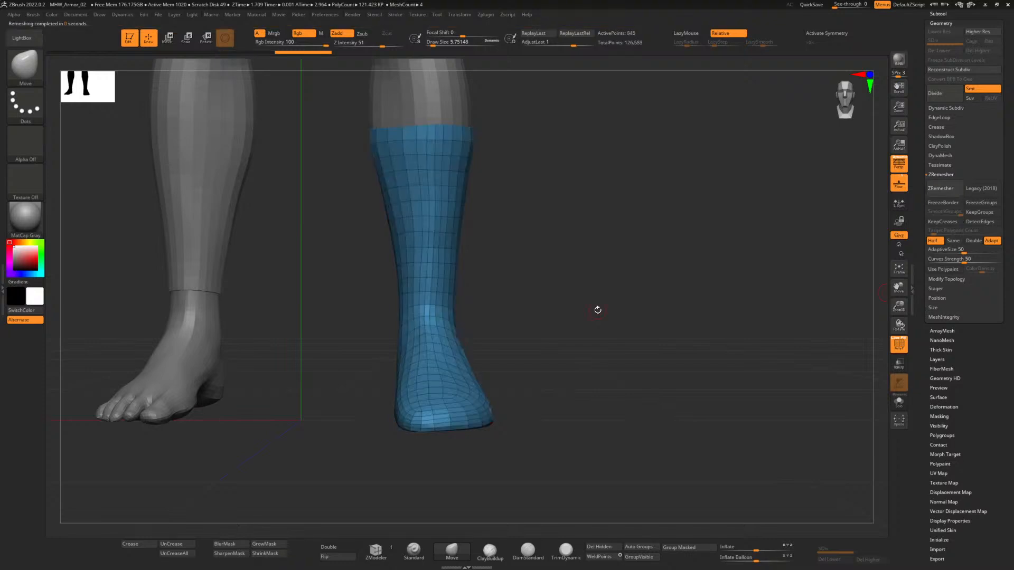
pyautogui.click(958, 186)
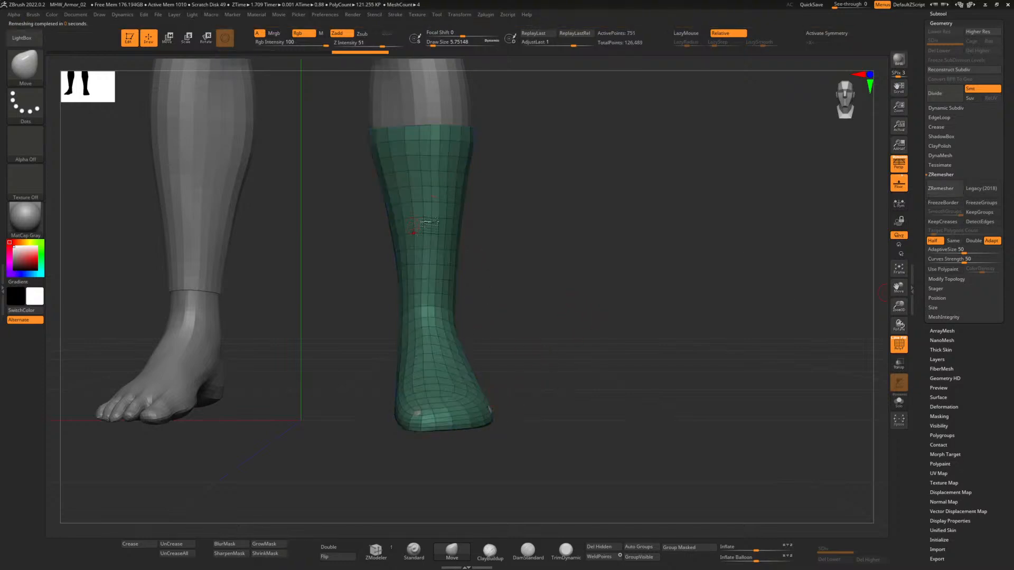
pyautogui.click(940, 189)
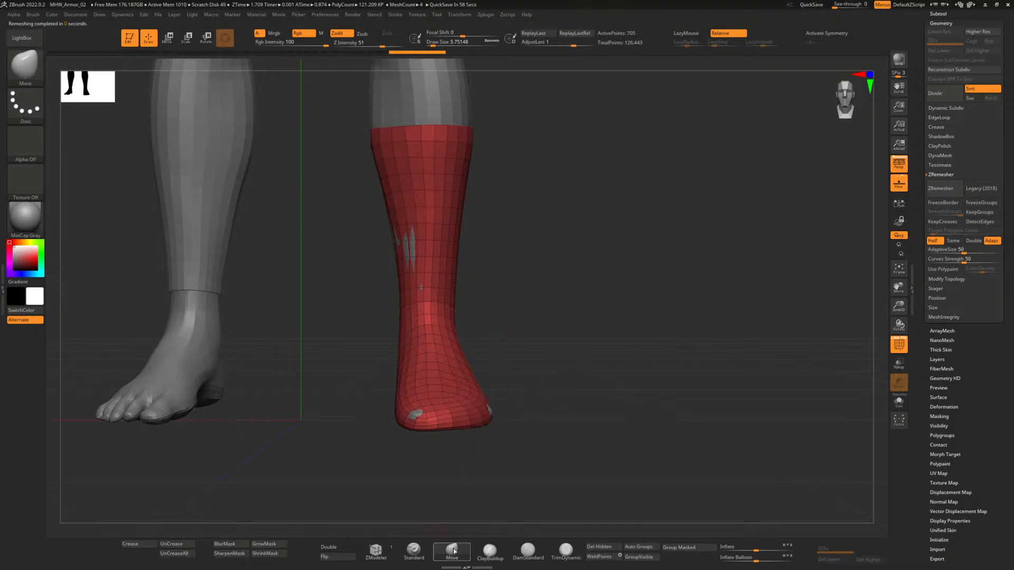
# Enlarge the Move brush to a draw size of about 35 and pull the boot out over the exposed shin, toe tip and upper calf.
pyautogui.moveTo(443, 44); pyautogui.dragTo(451, 44)
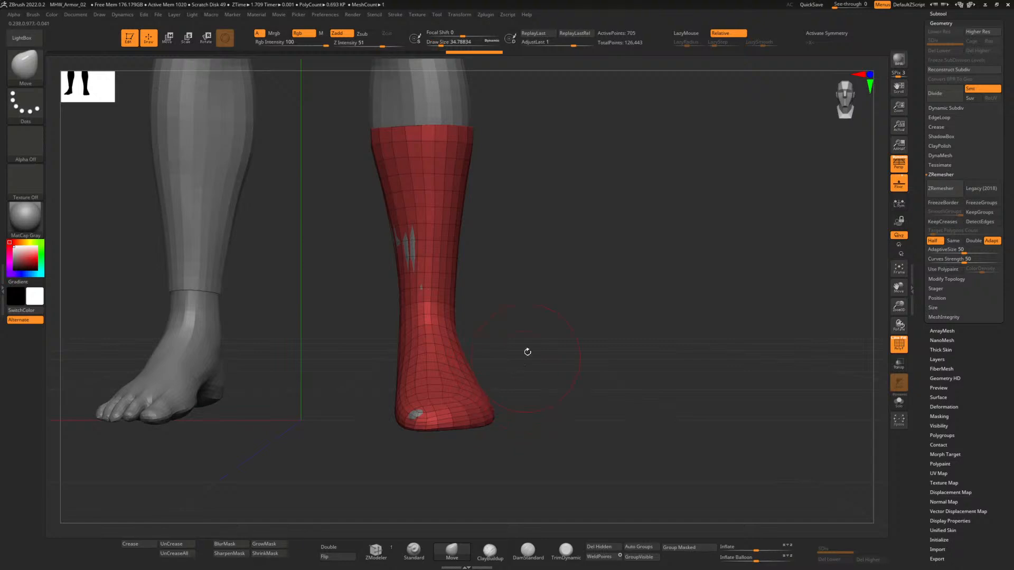
pyautogui.moveTo(404, 243); pyautogui.dragTo(402, 244)
pyautogui.moveTo(520, 281); pyautogui.dragTo(554, 276)
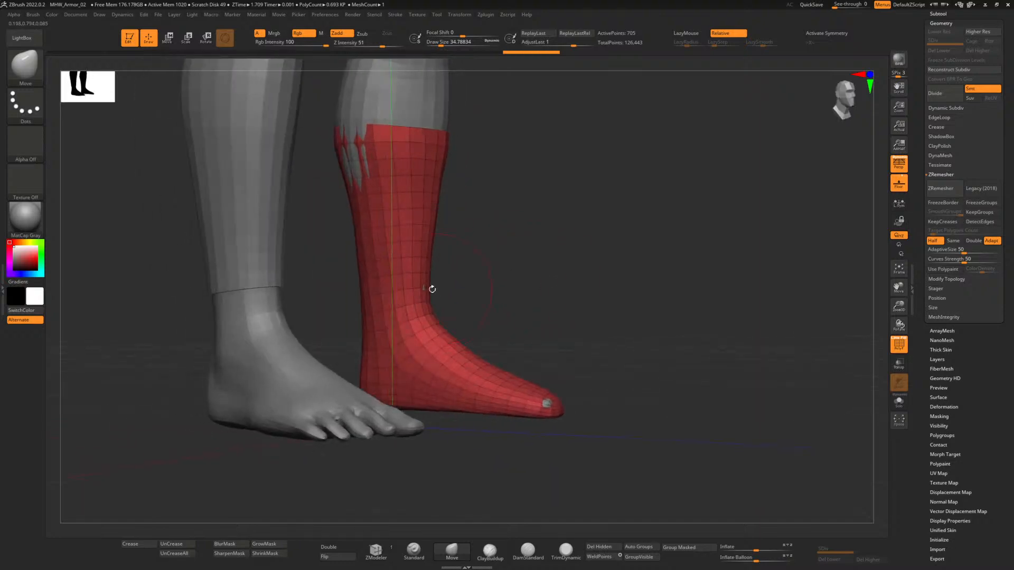
pyautogui.moveTo(616, 382); pyautogui.dragTo(566, 393)
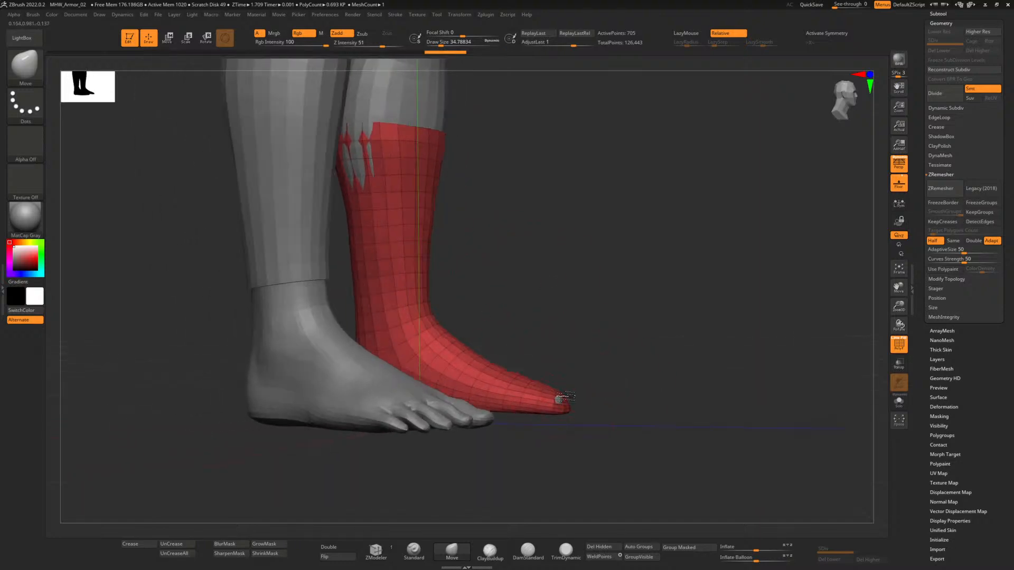
pyautogui.moveTo(497, 262); pyautogui.dragTo(429, 184)
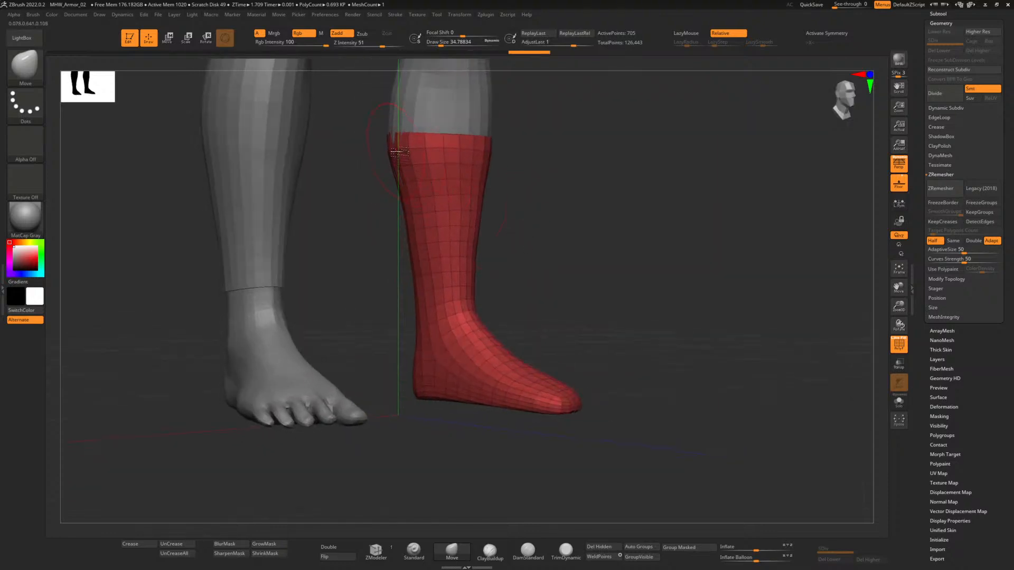
pyautogui.moveTo(362, 222)
pyautogui.mouseDown()
pyautogui.moveTo(432, 239)
pyautogui.moveTo(437, 191)
pyautogui.moveTo(437, 301)
pyautogui.moveTo(385, 258)
pyautogui.moveTo(391, 267)
pyautogui.moveTo(430, 238)
pyautogui.moveTo(437, 207)
pyautogui.moveTo(436, 242)
pyautogui.moveTo(399, 226)
pyautogui.moveTo(453, 249)
pyautogui.moveTo(396, 248)
pyautogui.moveTo(348, 217)
pyautogui.moveTo(403, 244)
pyautogui.moveTo(407, 267)
pyautogui.moveTo(399, 265)
pyautogui.moveTo(462, 322)
pyautogui.moveTo(461, 335)
pyautogui.moveTo(483, 330)
pyautogui.moveTo(491, 301)
pyautogui.moveTo(489, 339)
pyautogui.moveTo(422, 320)
pyautogui.mouseUp()
pyautogui.press('capslock')
pyautogui.press('capslock')
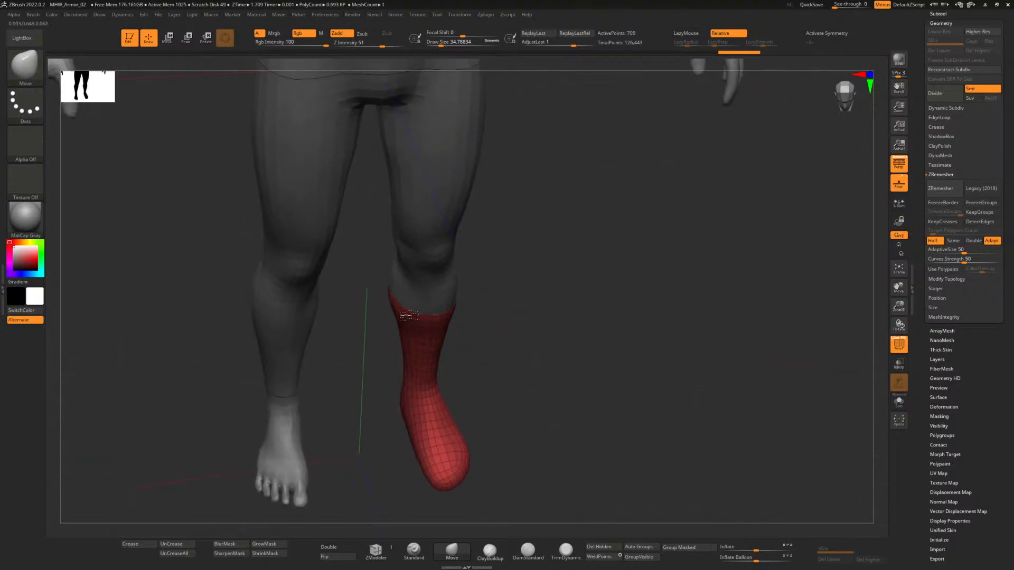
# Inflate the whole remeshed boot by 2 so it sits slightly farther off the leg.
pyautogui.moveTo(538, 319); pyautogui.dragTo(501, 336)
pyautogui.keyDown('alt'); pyautogui.moveTo(492, 409); pyautogui.dragTo(522, 309); pyautogui.keyUp('alt')
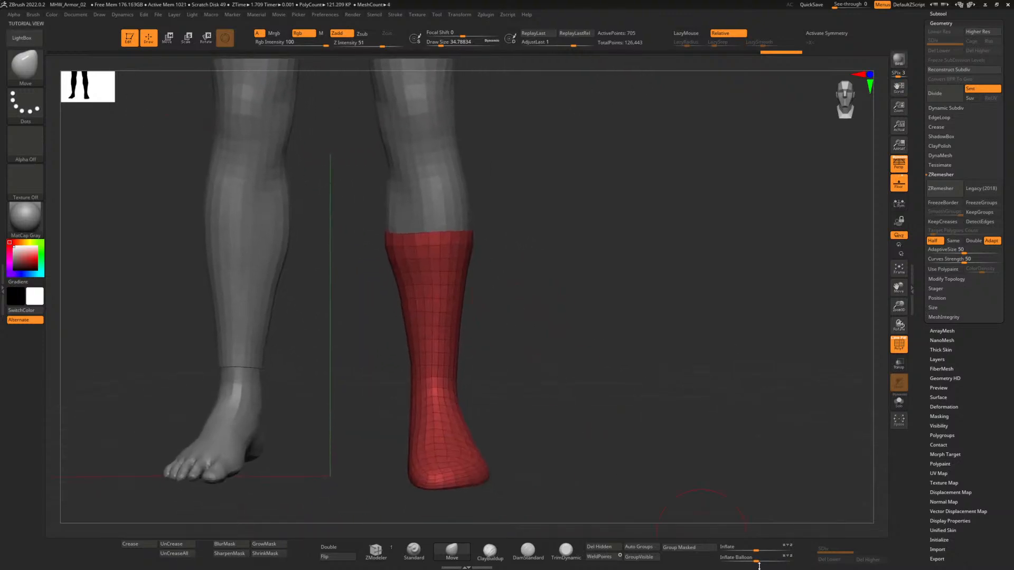
pyautogui.moveTo(756, 551); pyautogui.dragTo(758, 553)
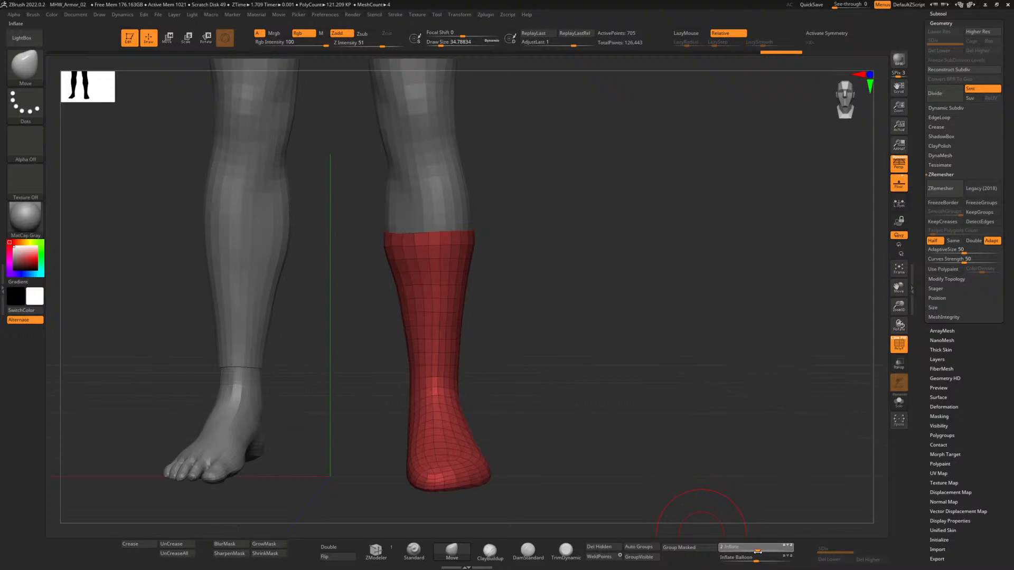
pyautogui.moveTo(513, 376)
pyautogui.keyDown('alt'); pyautogui.mouseDown()
pyautogui.moveTo(555, 409)
pyautogui.moveTo(544, 328)
pyautogui.moveTo(511, 256)
pyautogui.moveTo(502, 290)
pyautogui.moveTo(523, 375)
pyautogui.moveTo(516, 378)
pyautogui.moveTo(510, 339)
pyautogui.moveTo(523, 371)
pyautogui.moveTo(501, 309)
pyautogui.moveTo(511, 395)
pyautogui.moveTo(511, 376)
pyautogui.mouseUp(); pyautogui.keyUp('alt')
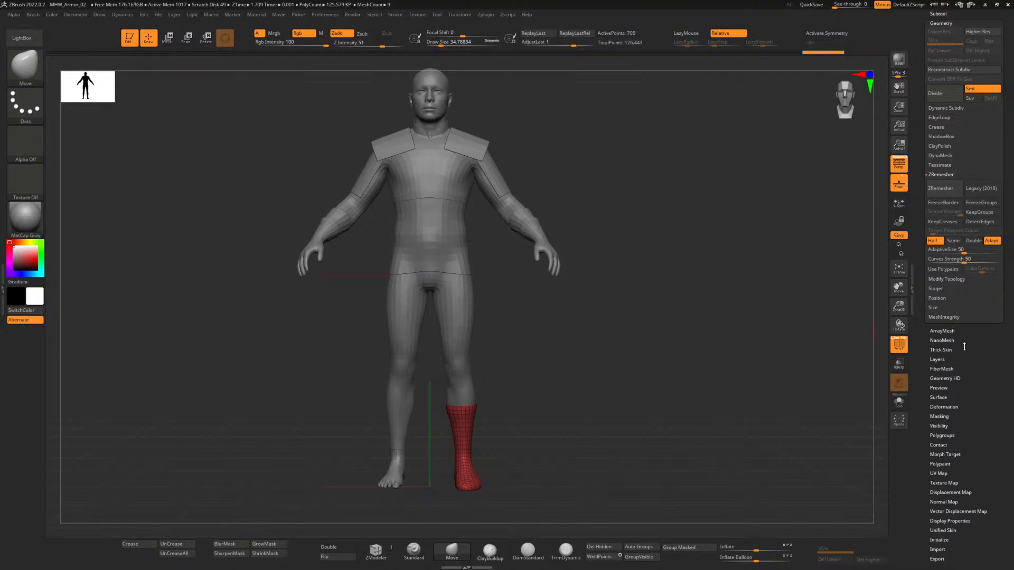
pyautogui.scroll(3, 963, 325)
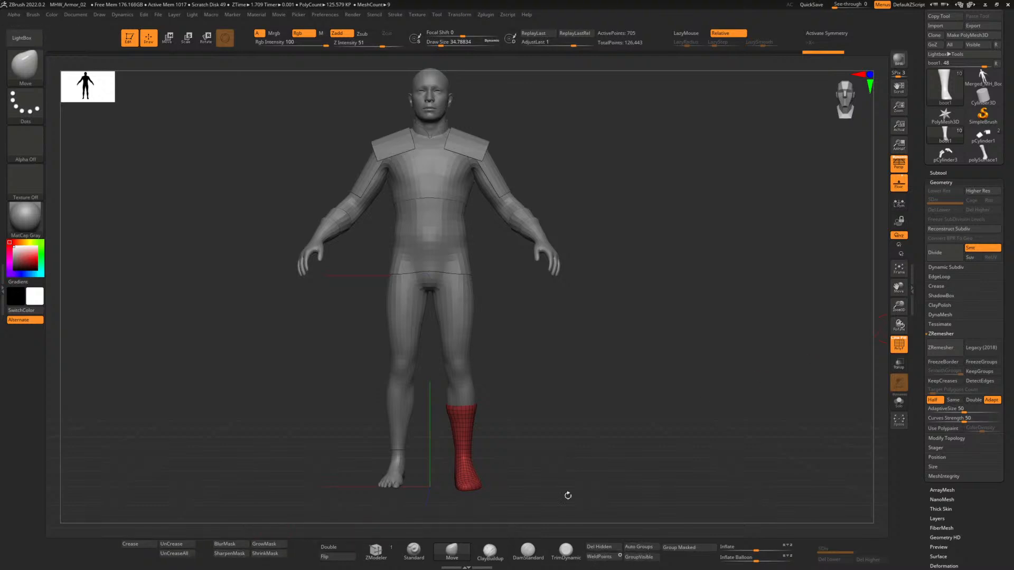
# Mirror and weld the remeshed boot across the body to create the matching boot on the other foot.
pyautogui.click(940, 334)
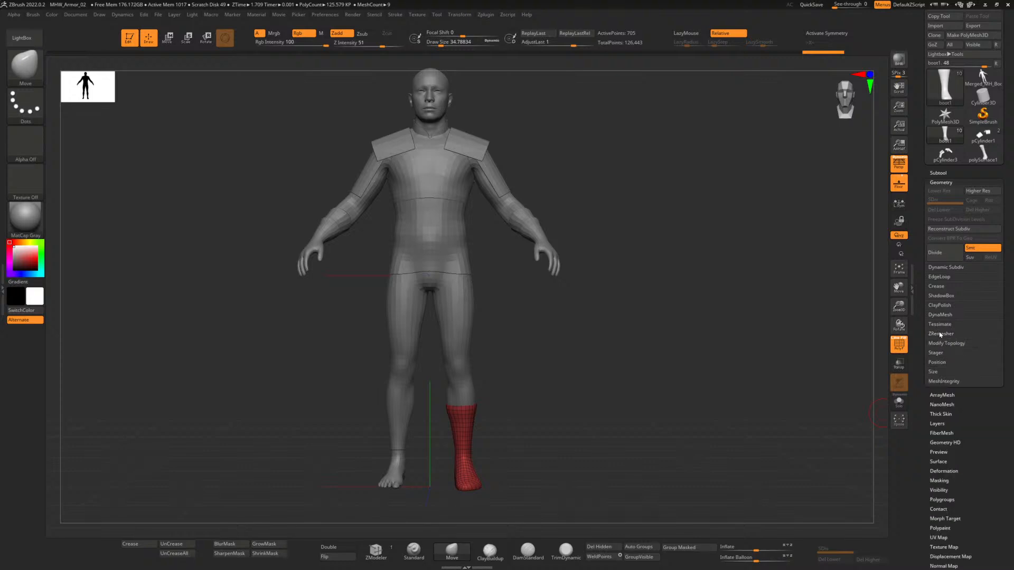
pyautogui.click(943, 343)
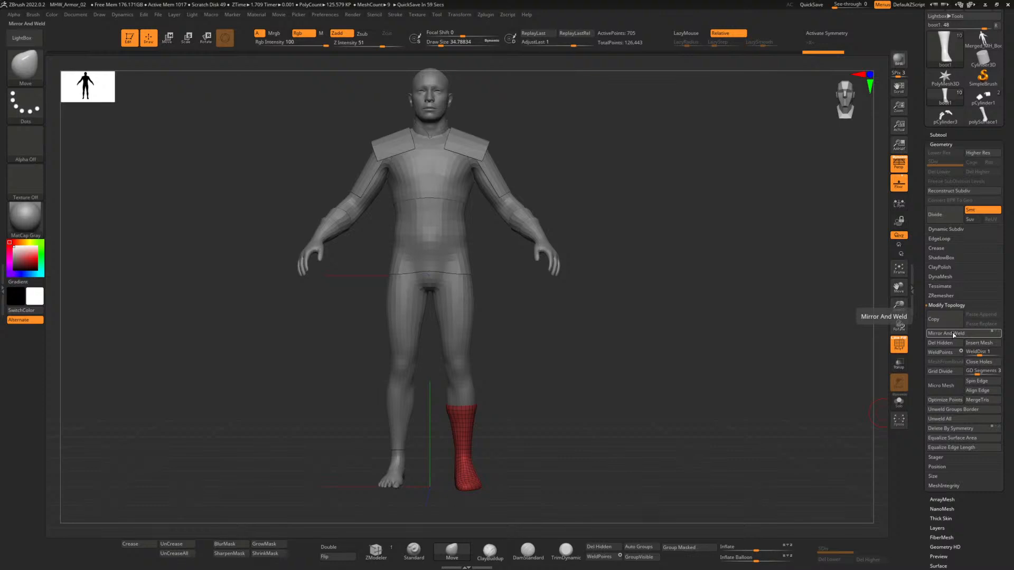
pyautogui.click(939, 334)
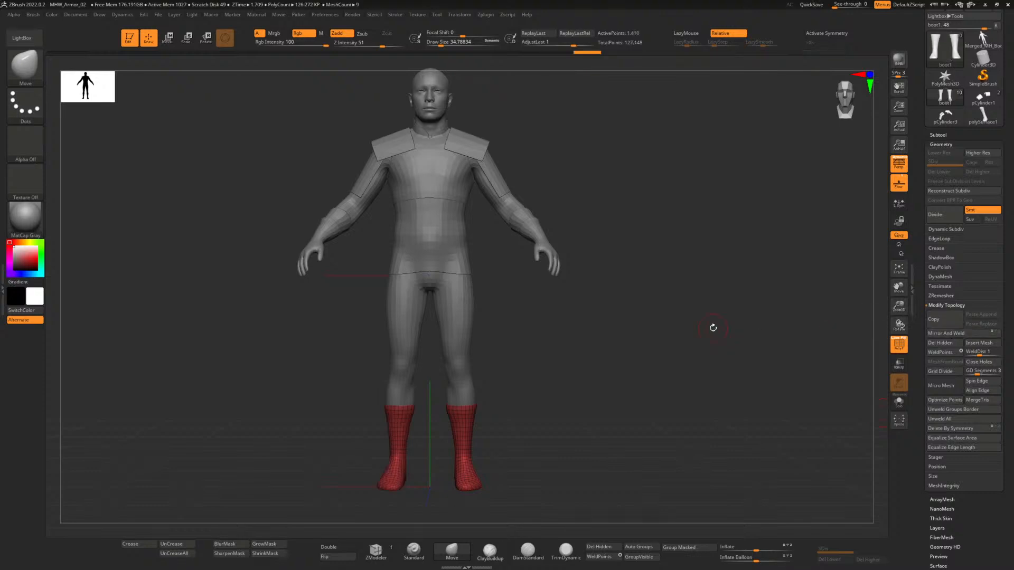
# Delete the old single boot subtool, keeping the mirrored boot1 pair.
pyautogui.moveTo(970, 135); pyautogui.dragTo(972, 212)
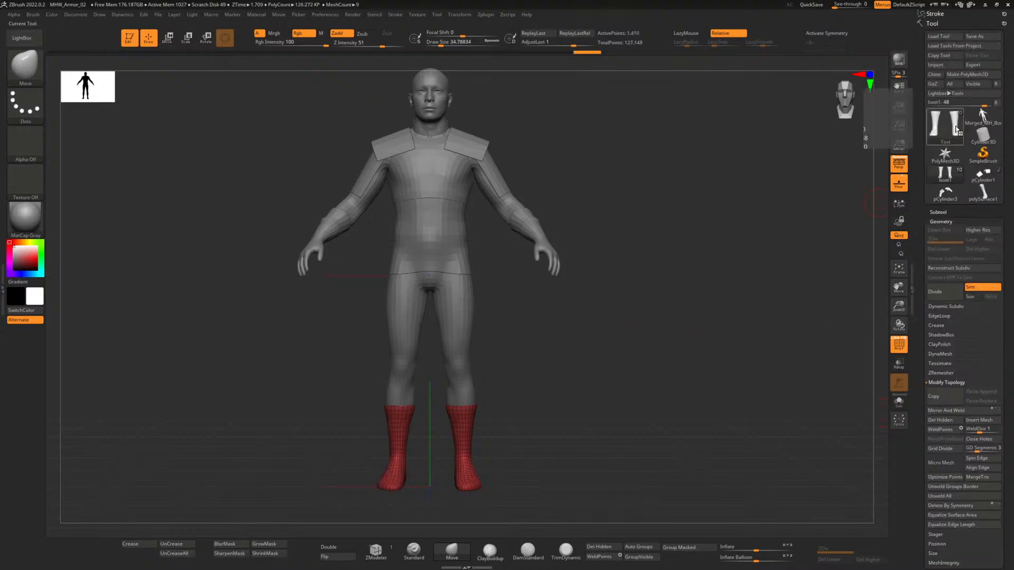
pyautogui.click(938, 212)
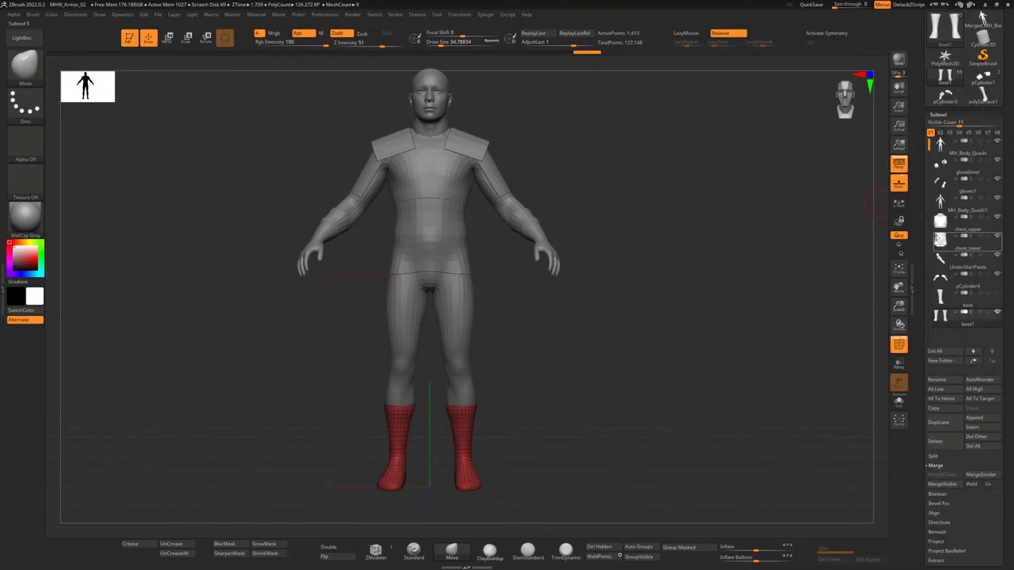
pyautogui.moveTo(519, 422); pyautogui.dragTo(513, 334)
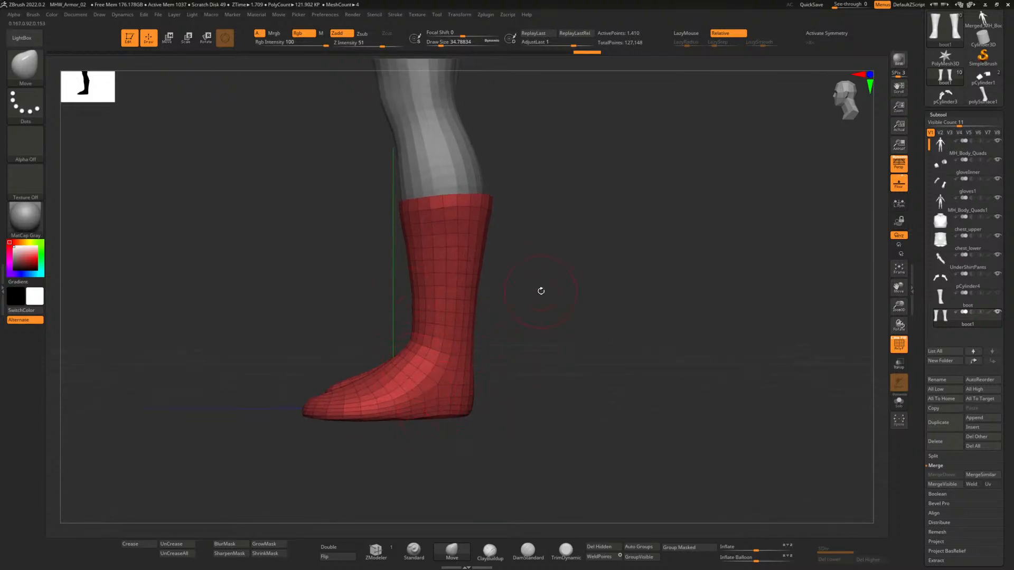
pyautogui.moveTo(540, 291); pyautogui.dragTo(643, 331)
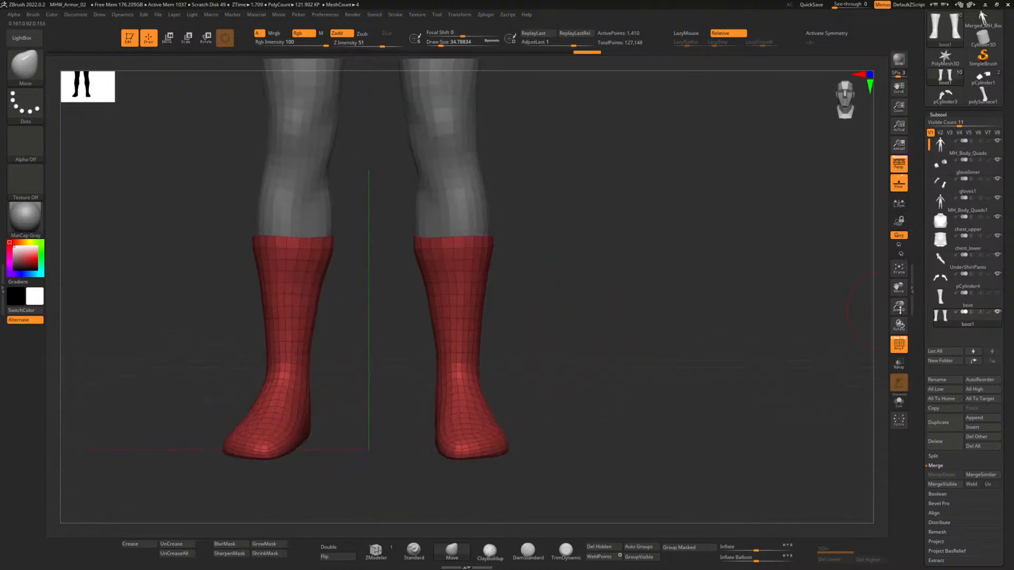
pyautogui.click(971, 307)
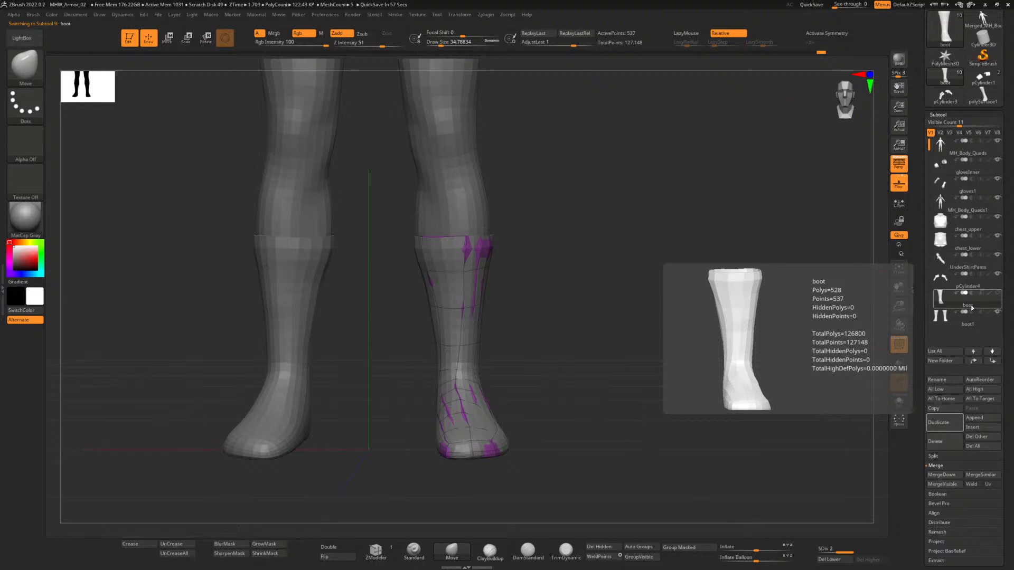
pyautogui.click(944, 443)
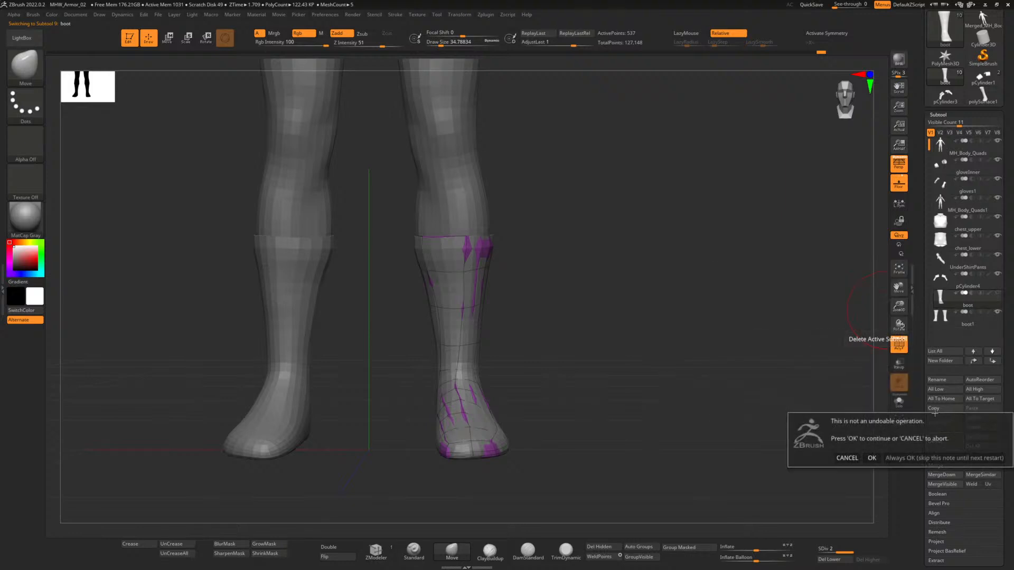
pyautogui.click(871, 458)
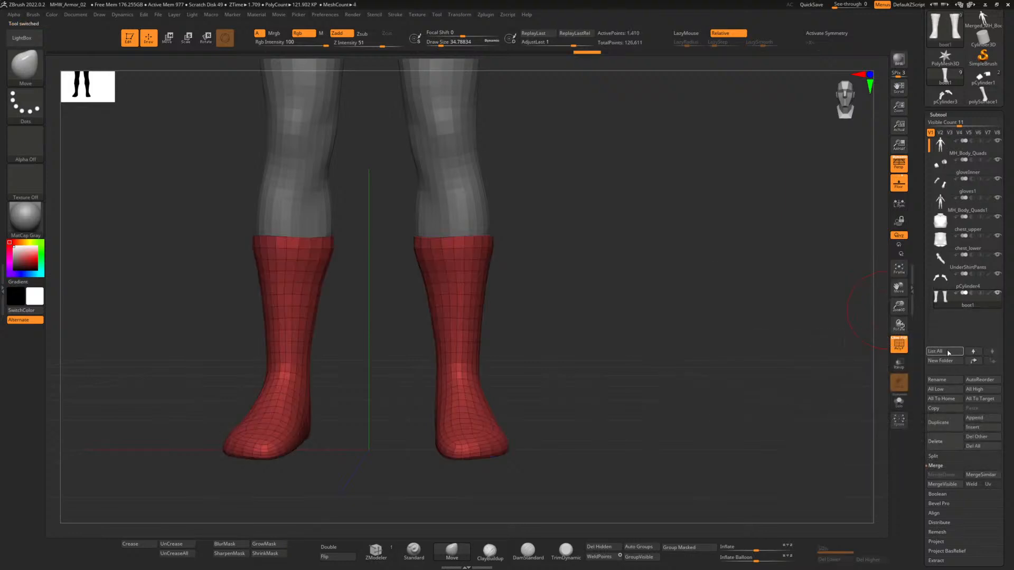
# Save the project as a new version named MHW_Armor_03.ZPR in the Zbrush folder.
pyautogui.keyDown('alt'); pyautogui.moveTo(576, 282); pyautogui.dragTo(476, 374); pyautogui.keyUp('alt')
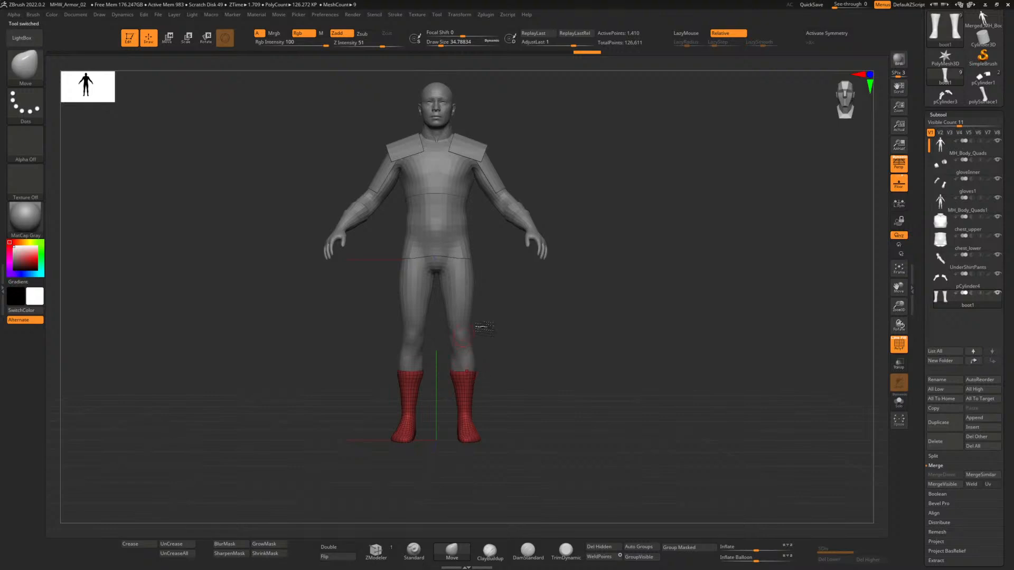
pyautogui.keyDown('alt'); pyautogui.moveTo(484, 328); pyautogui.dragTo(501, 395); pyautogui.keyUp('alt')
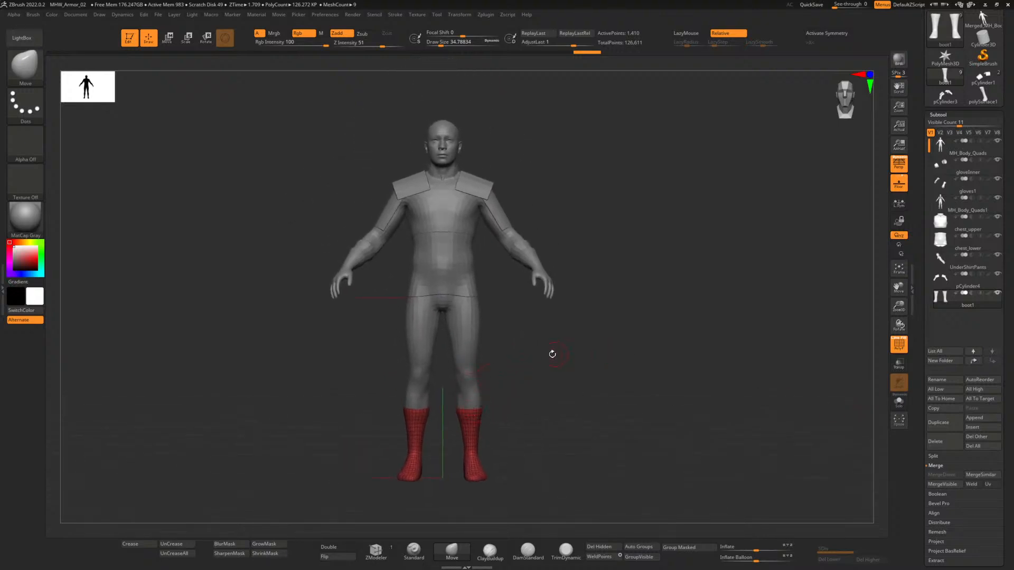
pyautogui.keyDown('alt'); pyautogui.moveTo(550, 353); pyautogui.dragTo(525, 360); pyautogui.keyUp('alt')
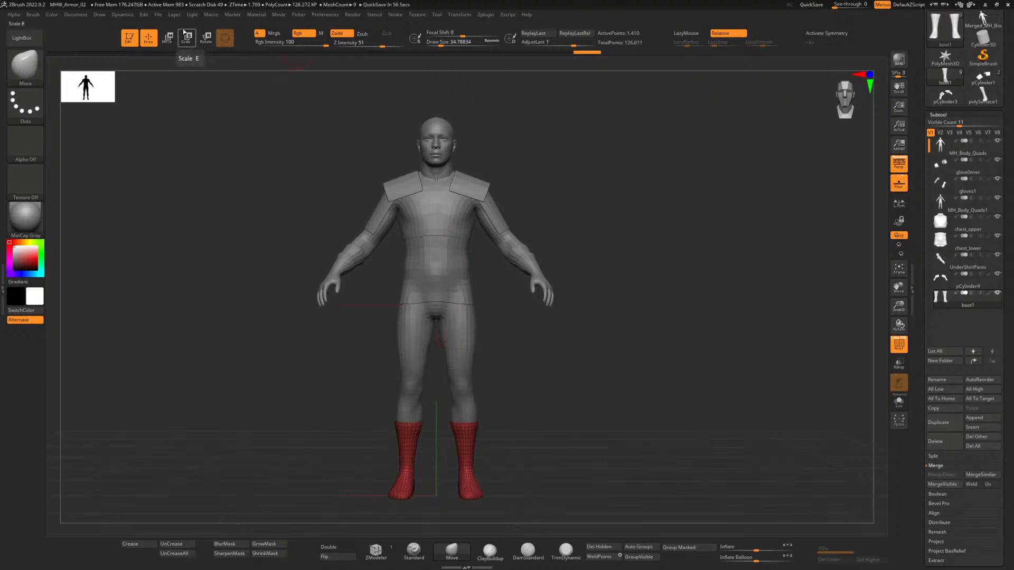
pyautogui.click(158, 14)
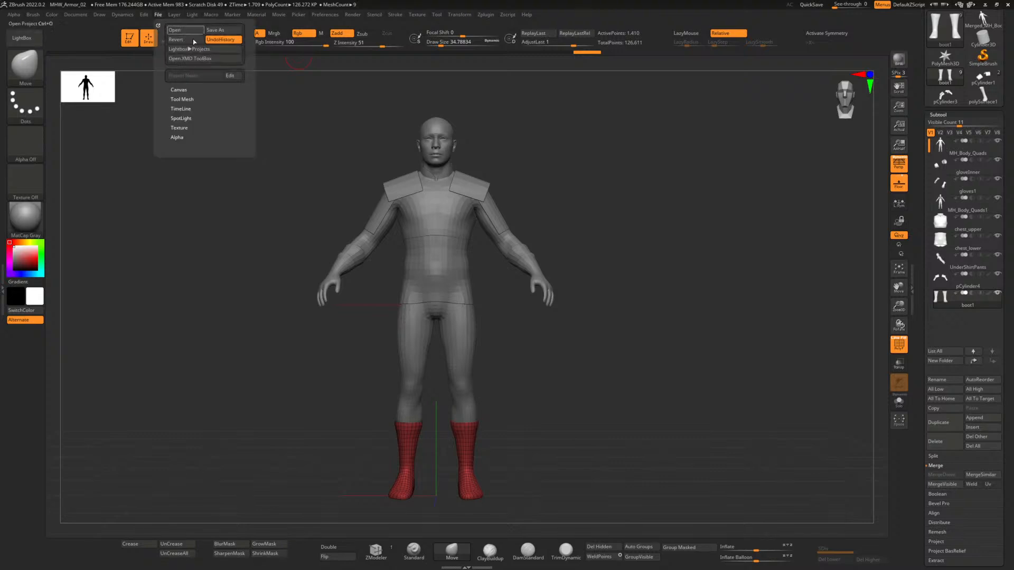
pyautogui.click(222, 30)
pyautogui.click(410, 207)
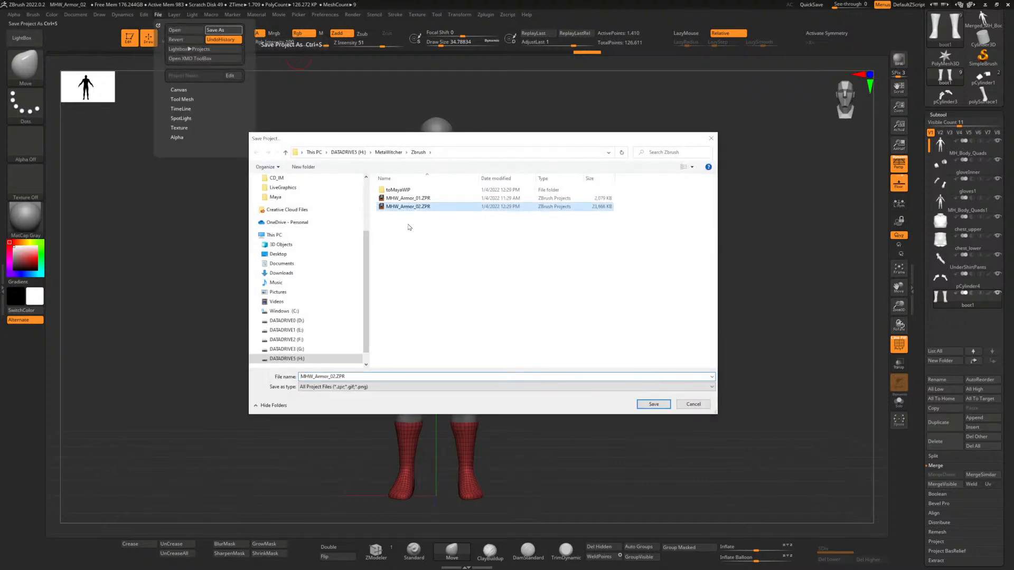
pyautogui.click(332, 376)
pyautogui.press('Delete')
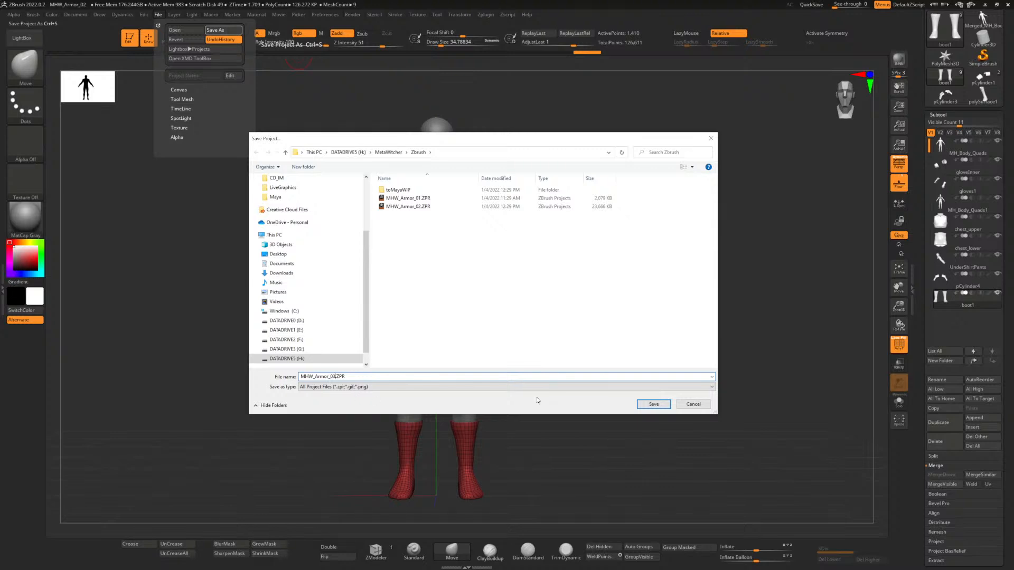
pyautogui.click(653, 405)
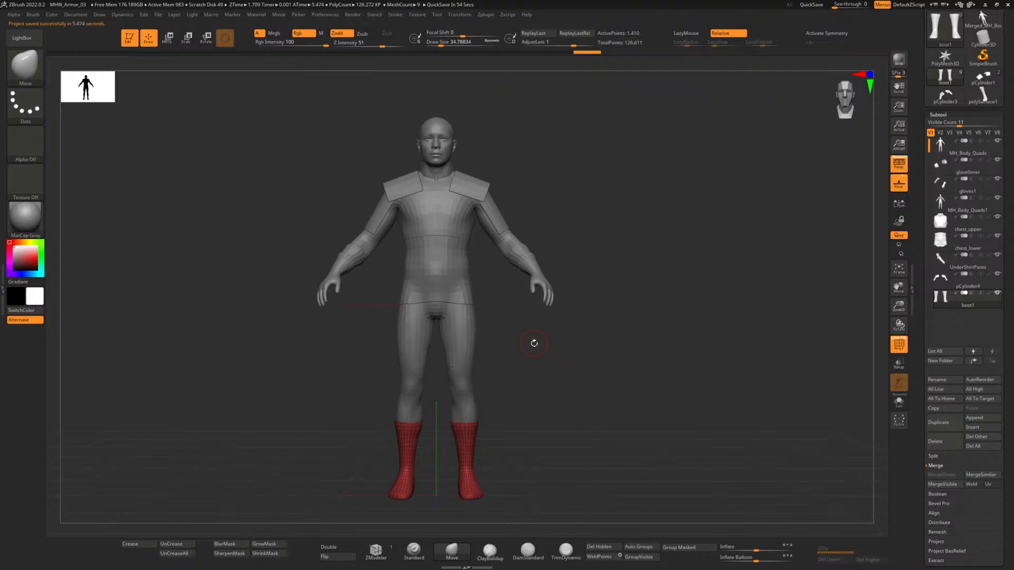
# Check the Witcher3_StarterArmor_01.psd reference in Photoshop, return to ZBrush and compare it with the armored figure.
pyautogui.hotkey('alt', 'Tab')
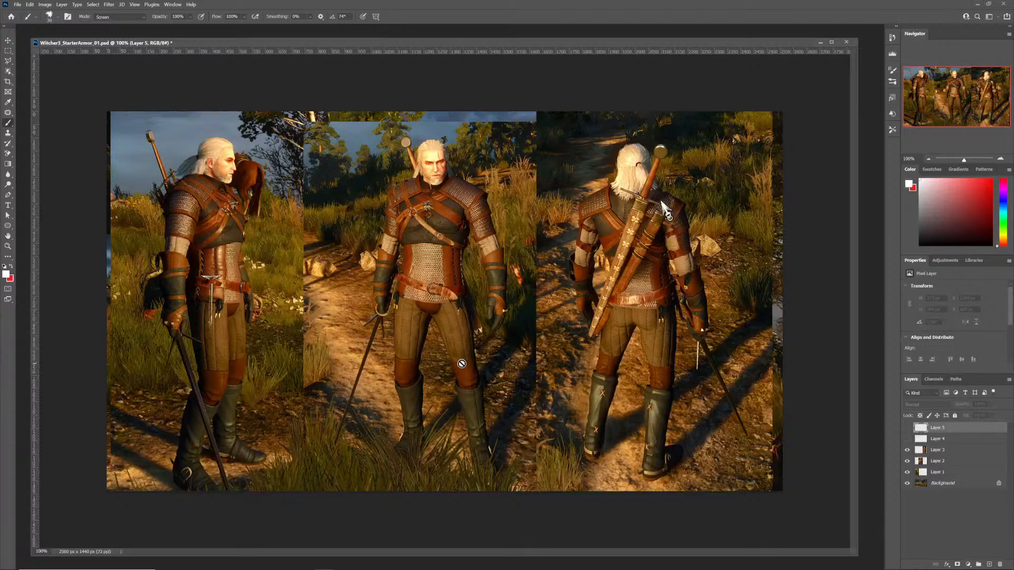
pyautogui.hotkey('alt', 'Tab')
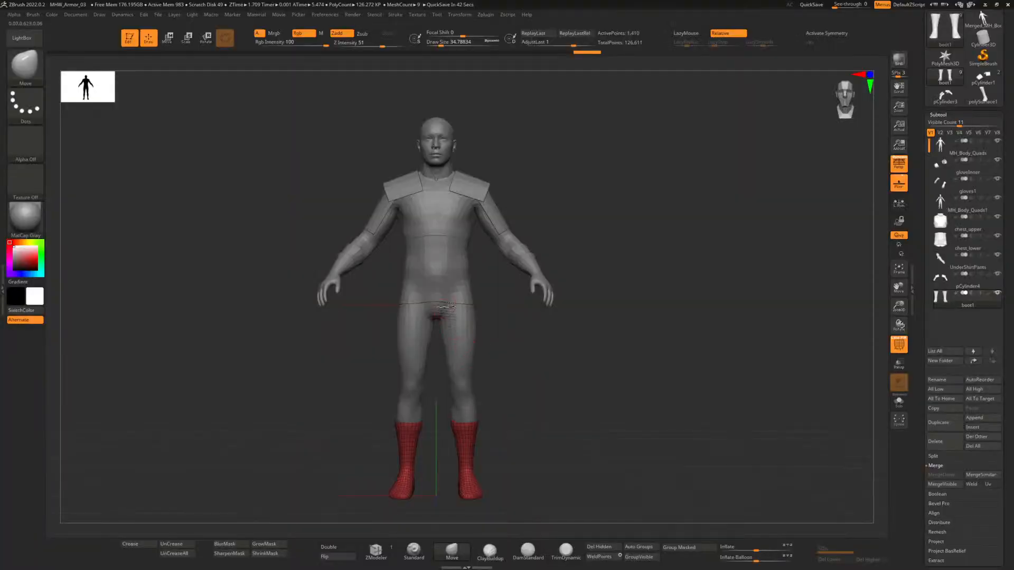
pyautogui.keyDown('alt'); pyautogui.moveTo(513, 370); pyautogui.dragTo(525, 403); pyautogui.keyUp('alt')
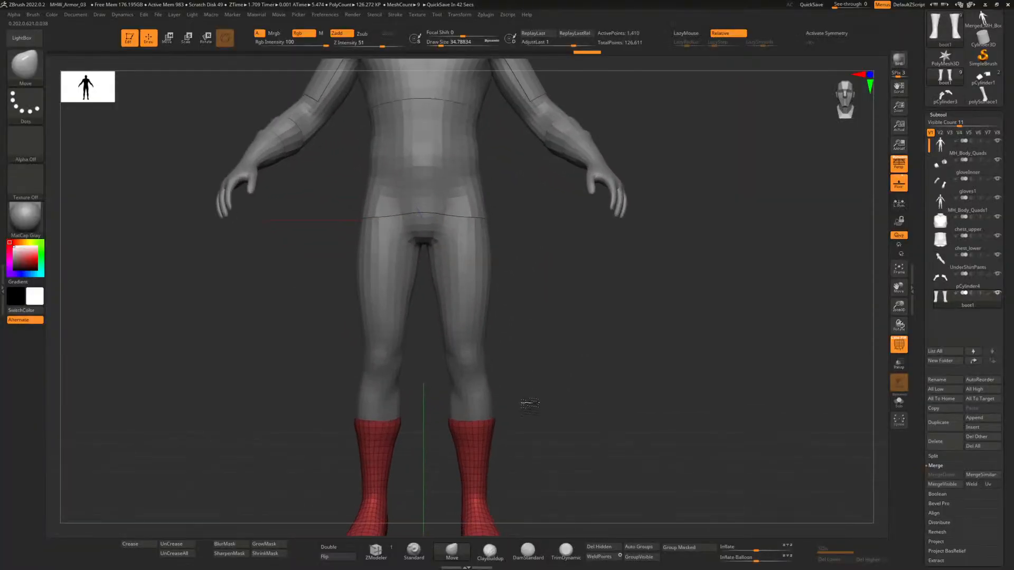
pyautogui.keyDown('alt'); pyautogui.moveTo(531, 321); pyautogui.dragTo(507, 316); pyautogui.keyUp('alt')
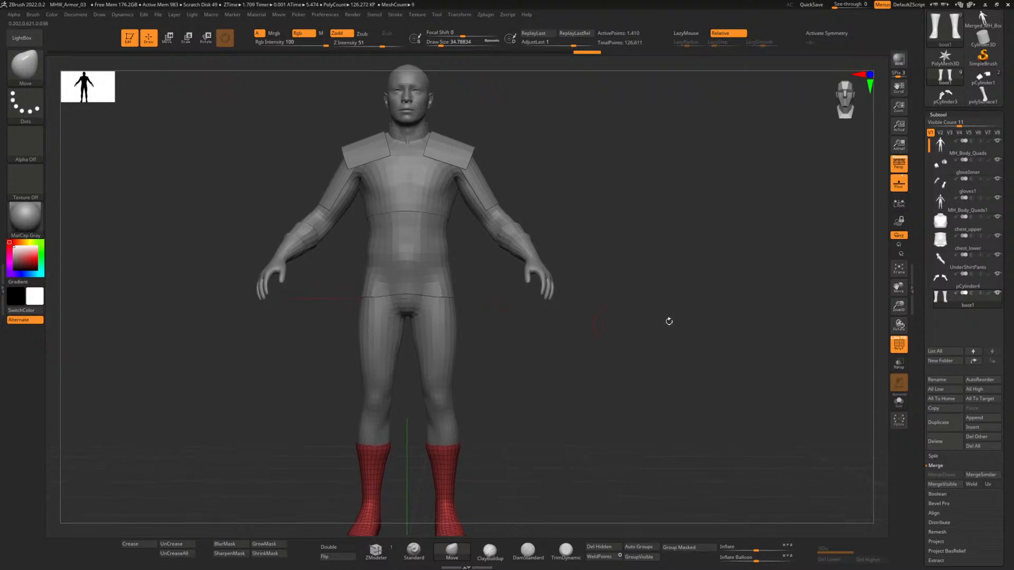
# Toggle the visibility of MH_Body_Quads1 off and on, make it the active subtool and turn off the polyframe display.
pyautogui.moveTo(955, 302)
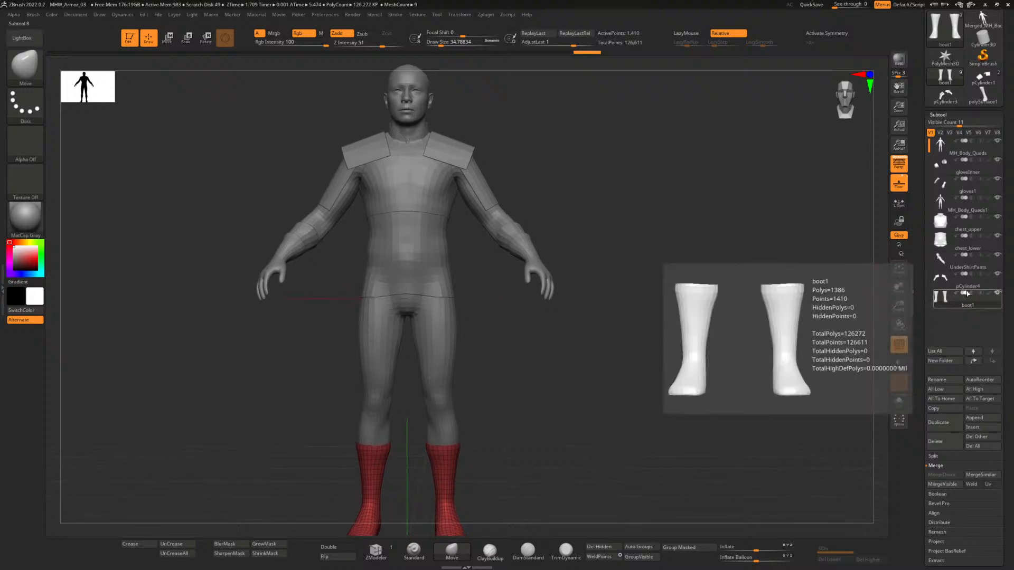
pyautogui.moveTo(971, 214)
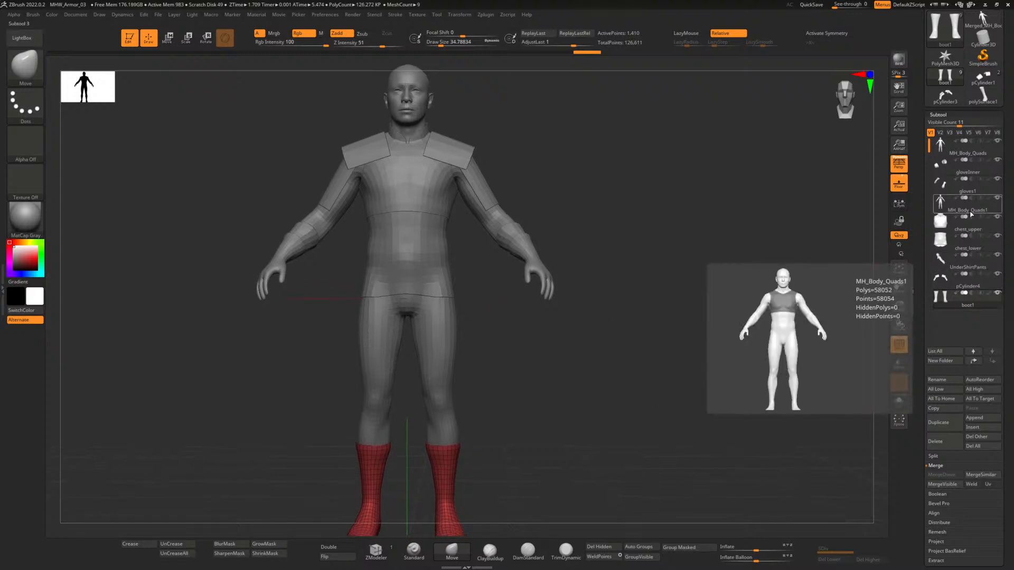
pyautogui.click(998, 199)
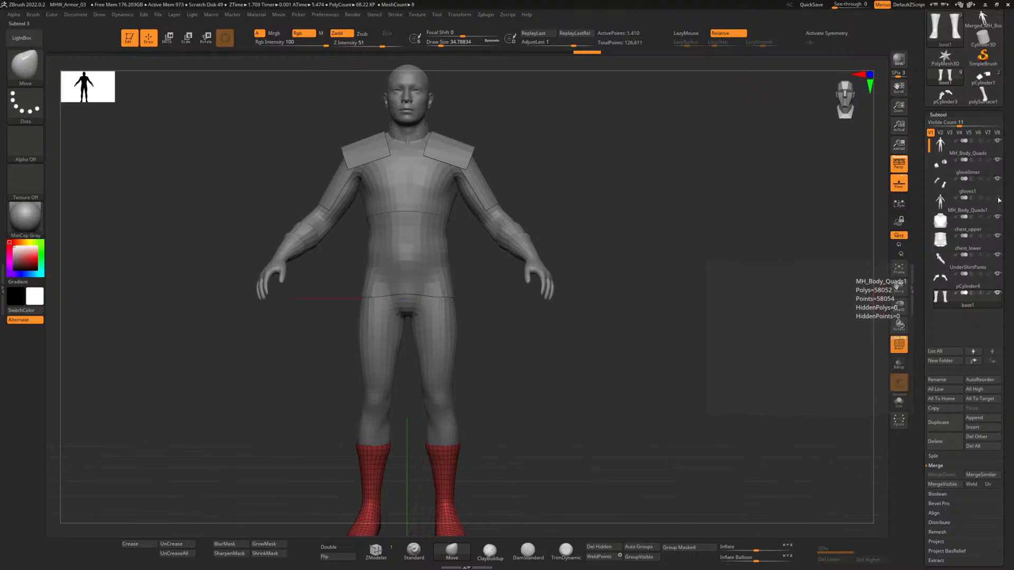
pyautogui.click(998, 199)
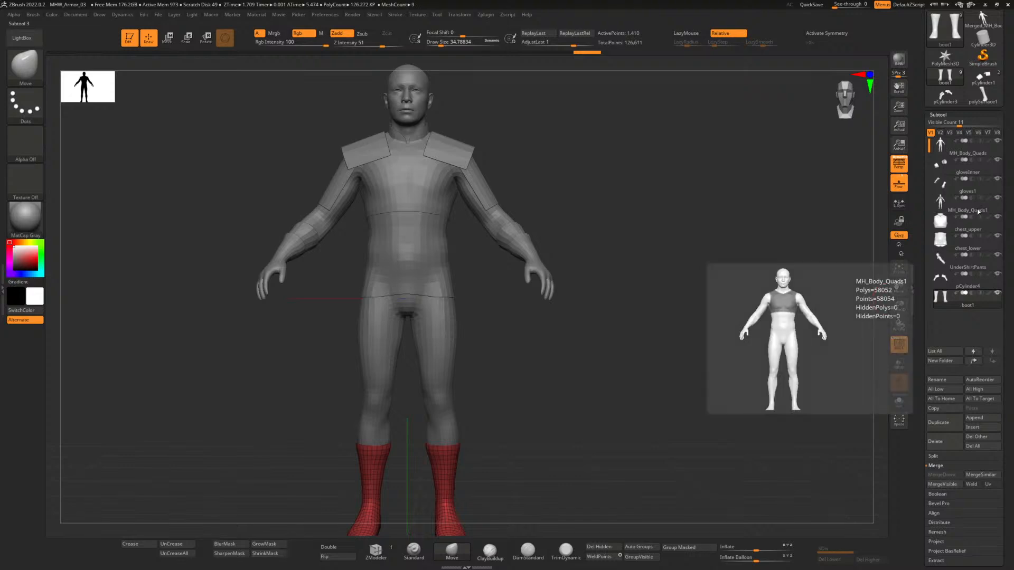
pyautogui.click(979, 212)
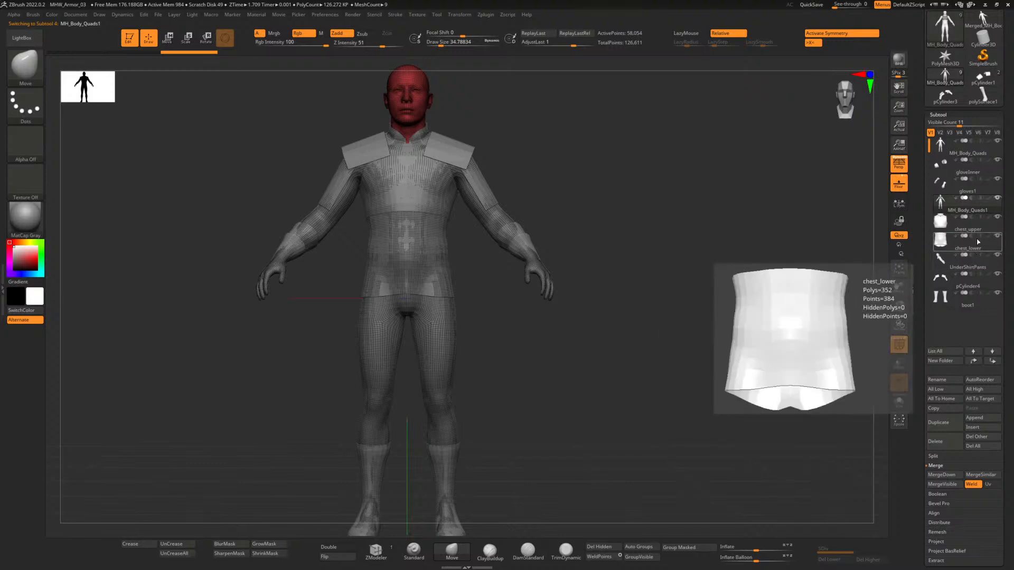
pyautogui.scroll(1, 978, 241)
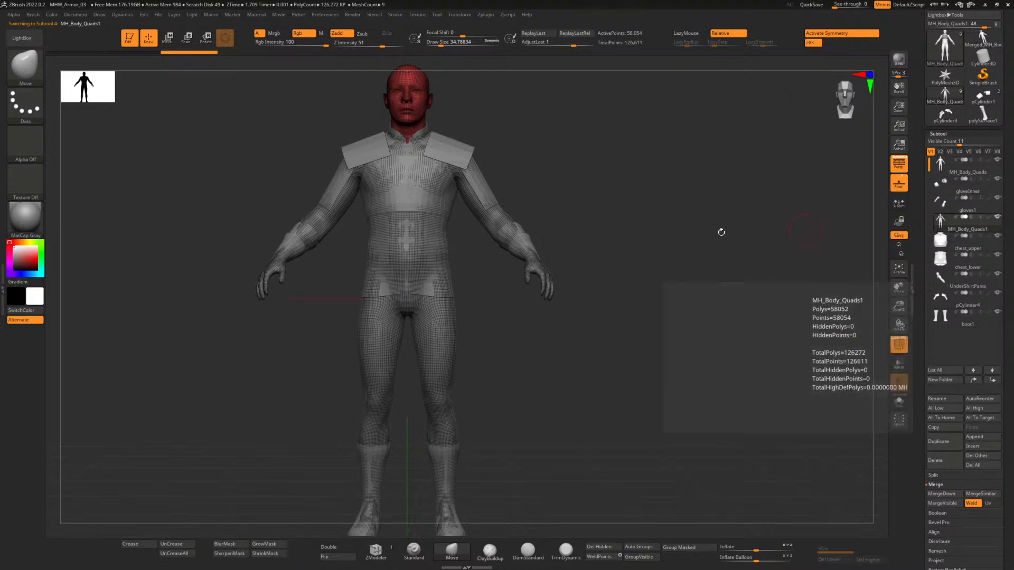
pyautogui.click(901, 346)
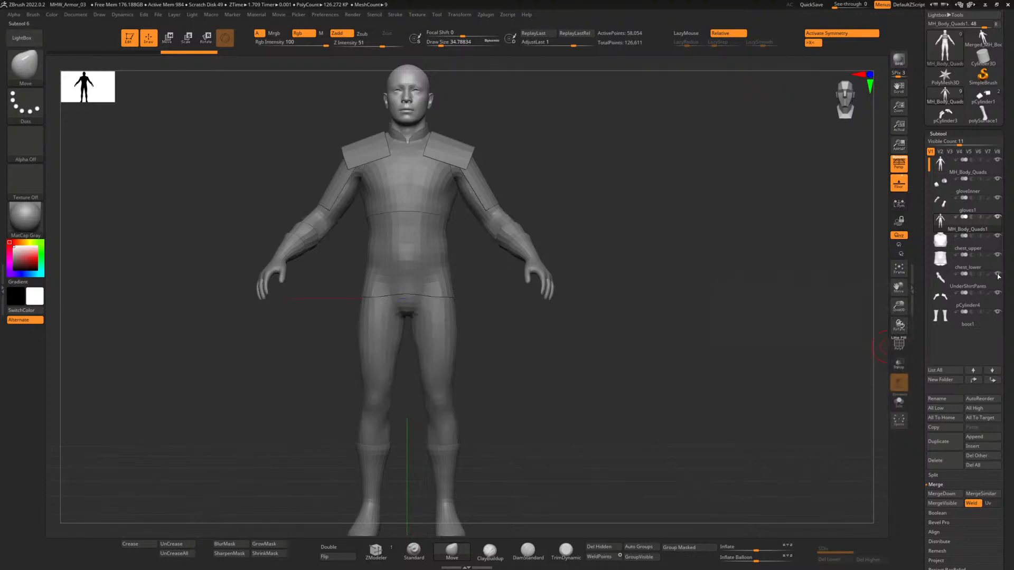
# Isolate the UnderShirtPants subtool in Solo mode and turn on its polyframe display.
pyautogui.click(978, 289)
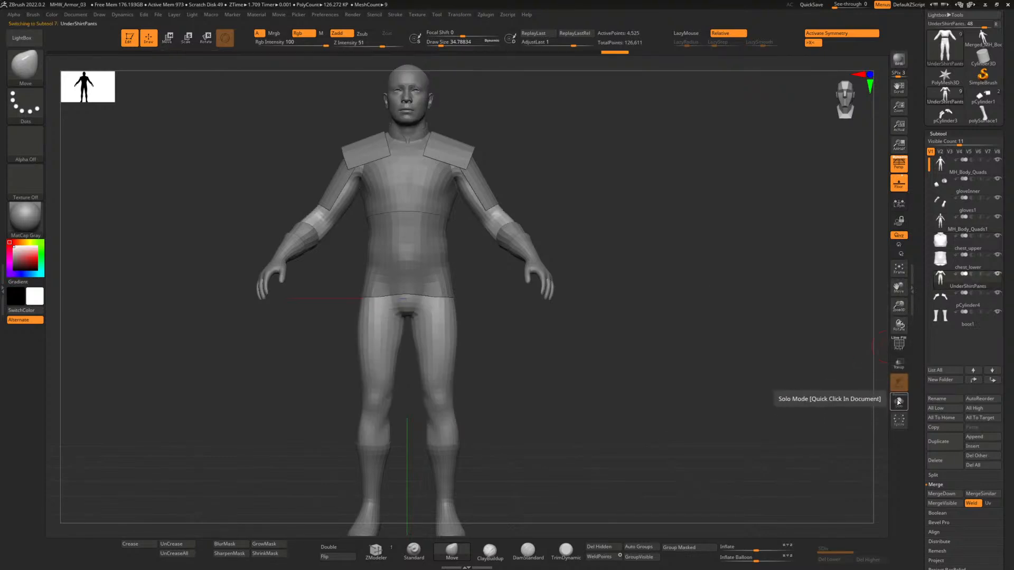
pyautogui.click(899, 402)
pyautogui.moveTo(556, 266); pyautogui.dragTo(556, 324)
pyautogui.click(896, 350)
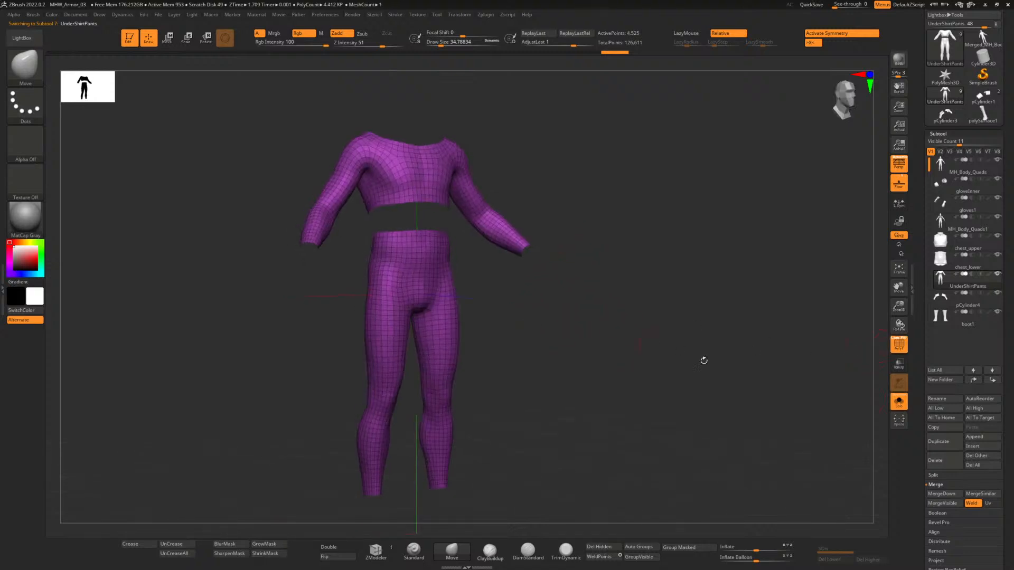
# Apply Auto Groups to UnderShirtPants so the shirt and pants get separate polygroups.
pyautogui.scroll(-3, 952, 476)
pyautogui.scroll(-2, 953, 473)
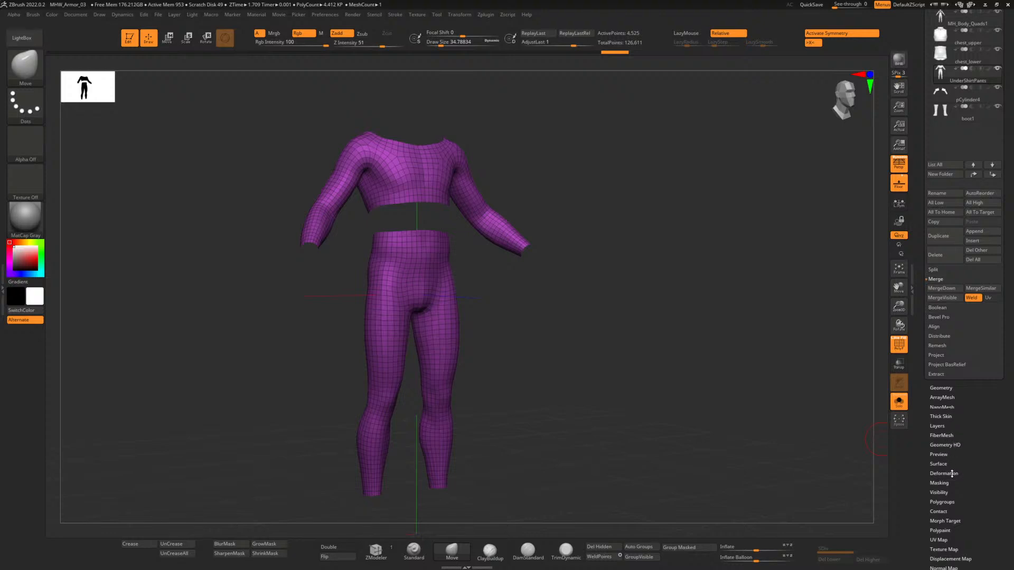
pyautogui.click(946, 503)
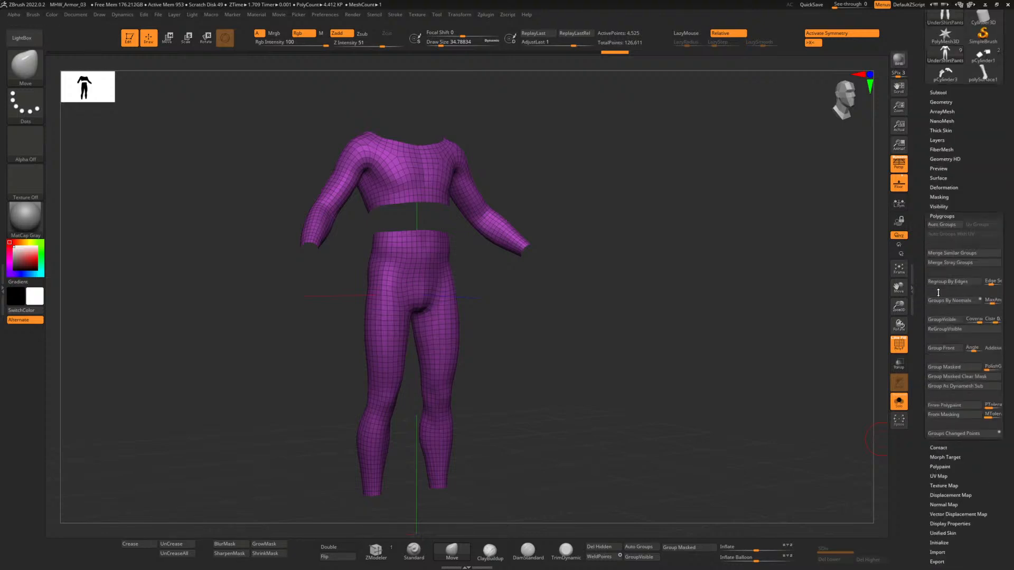
pyautogui.click(943, 225)
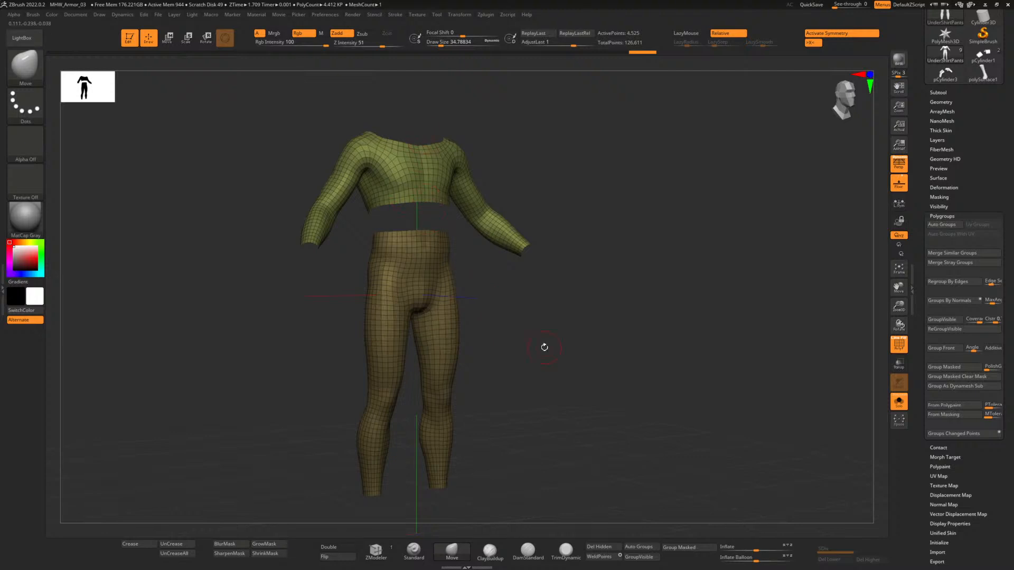
# Duplicate the UnderShirtPants subtool.
pyautogui.scroll(3, 957, 222)
pyautogui.click(939, 208)
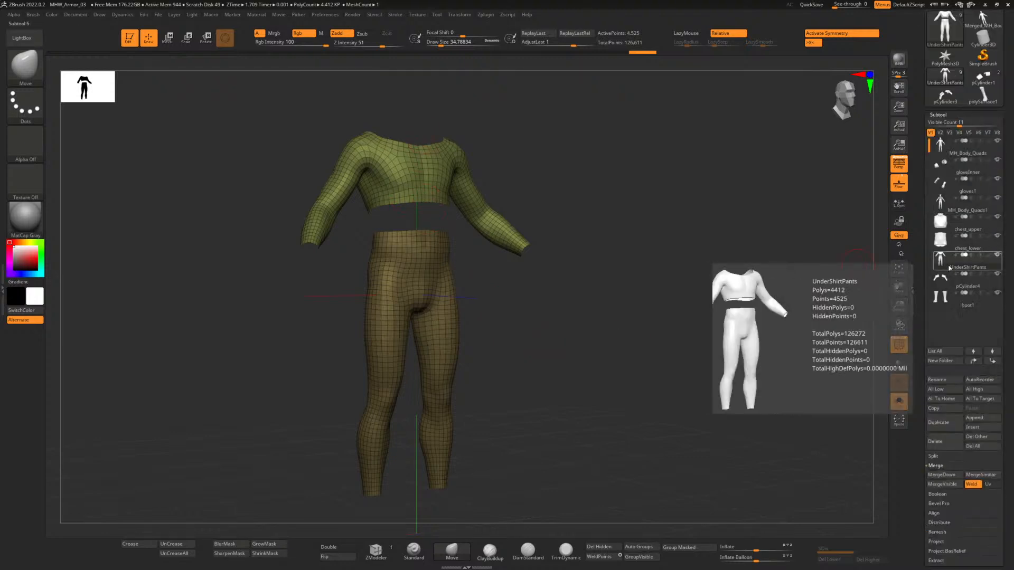
pyautogui.click(950, 298)
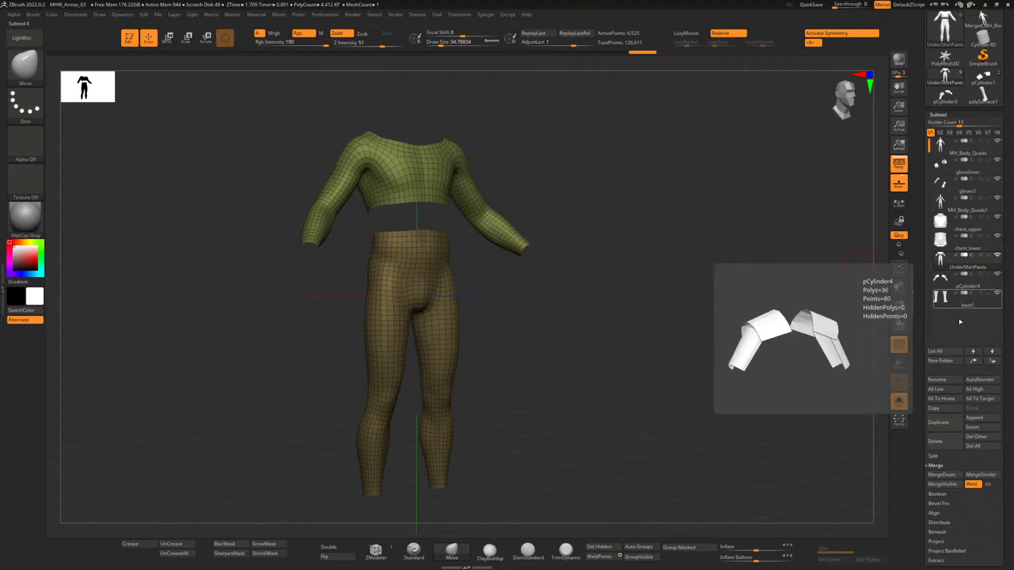
pyautogui.click(938, 422)
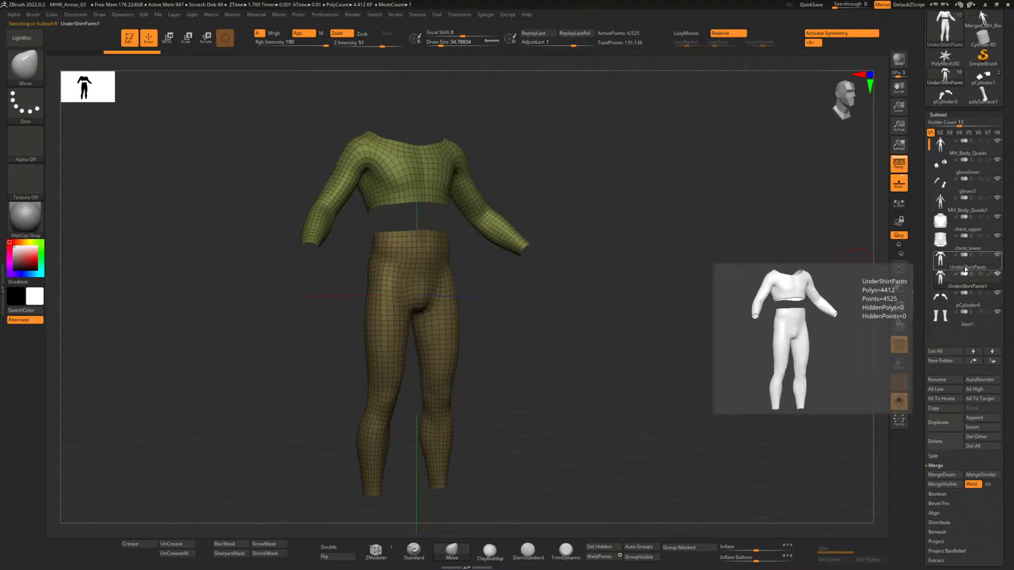
# Select the original UnderShirtPants subtool and rename it shi8rt.
pyautogui.click(966, 270)
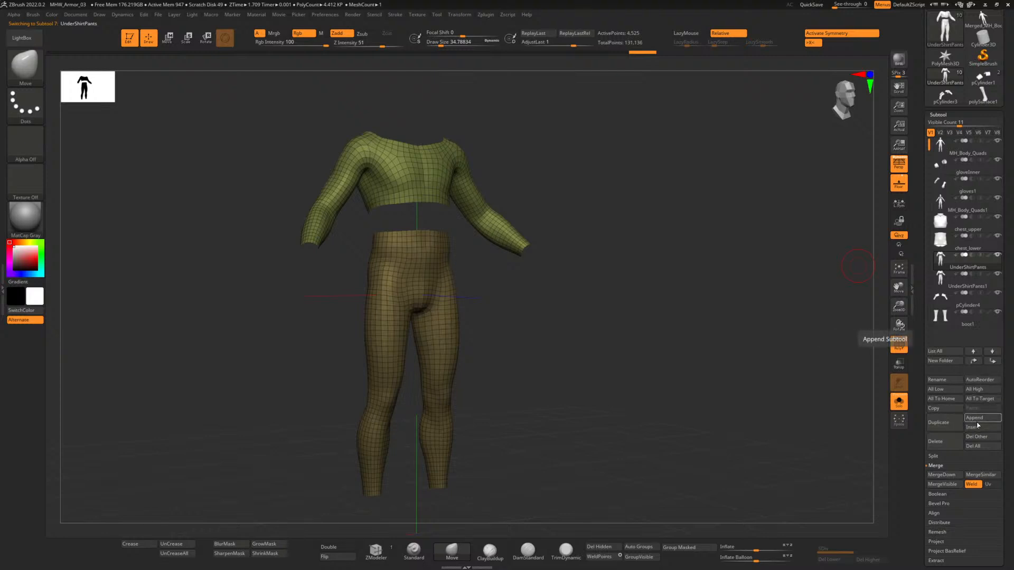
pyautogui.click(946, 381)
pyautogui.write('s')
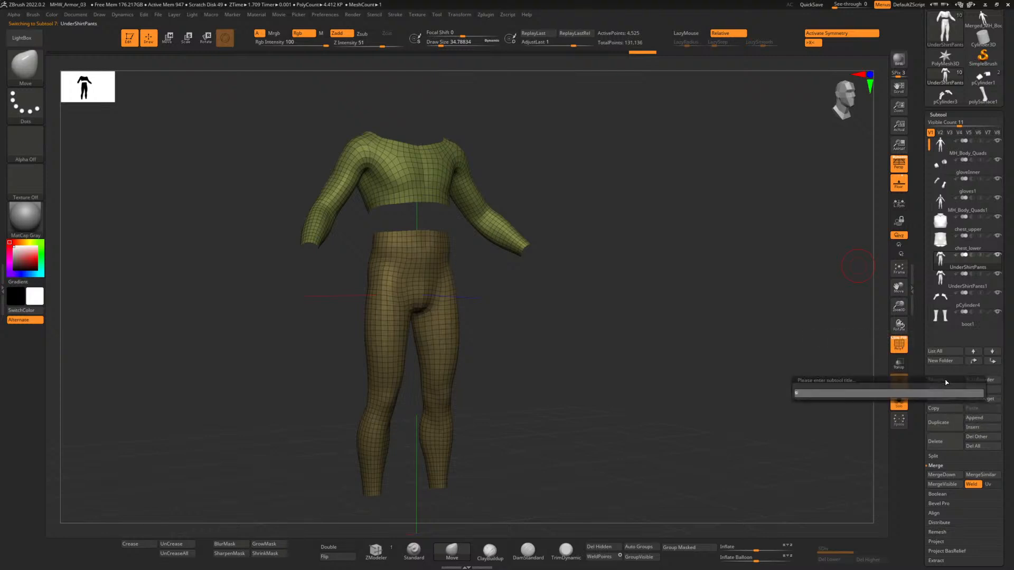
pyautogui.write('hi8rt')
pyautogui.press('Return')
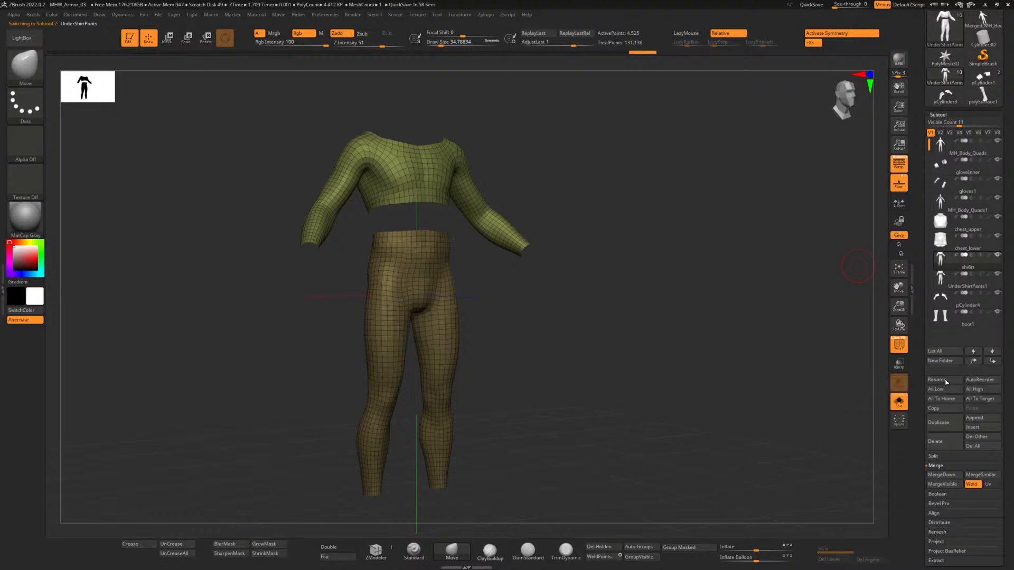
# Select the duplicated UnderShirtPants1 subtool and rename it pants.
pyautogui.click(964, 291)
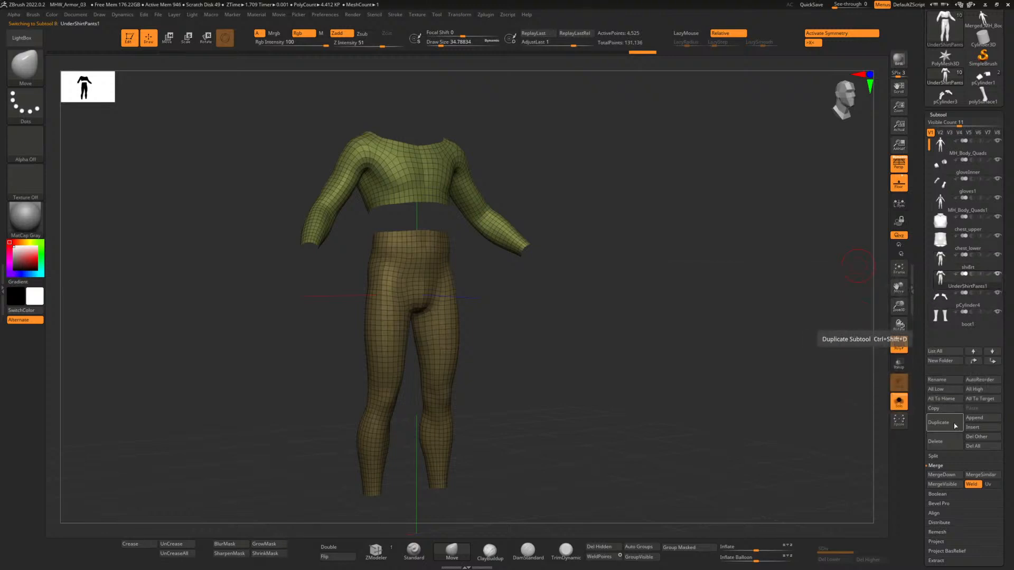
pyautogui.click(935, 381)
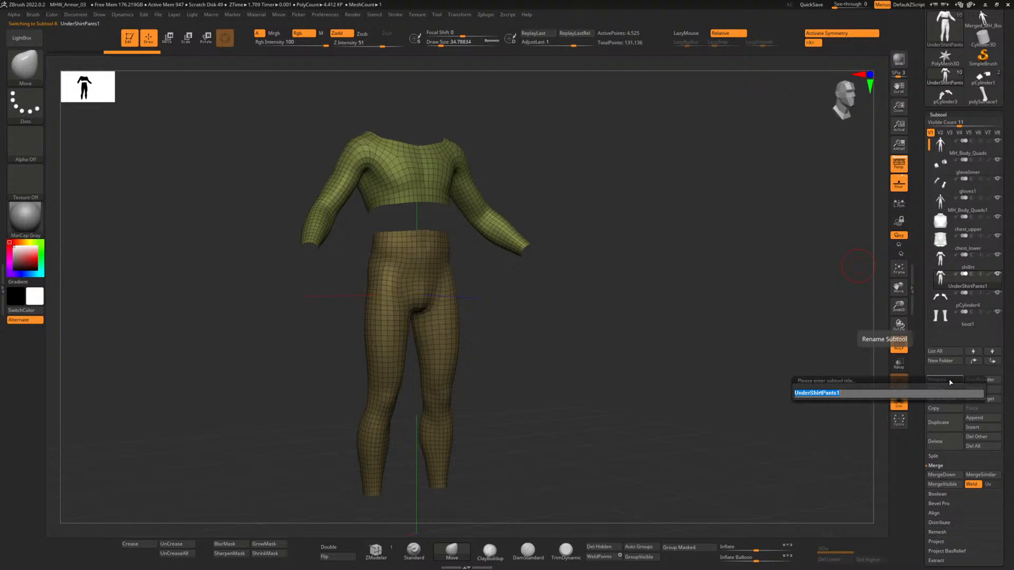
pyautogui.write('pants')
pyautogui.press('Return')
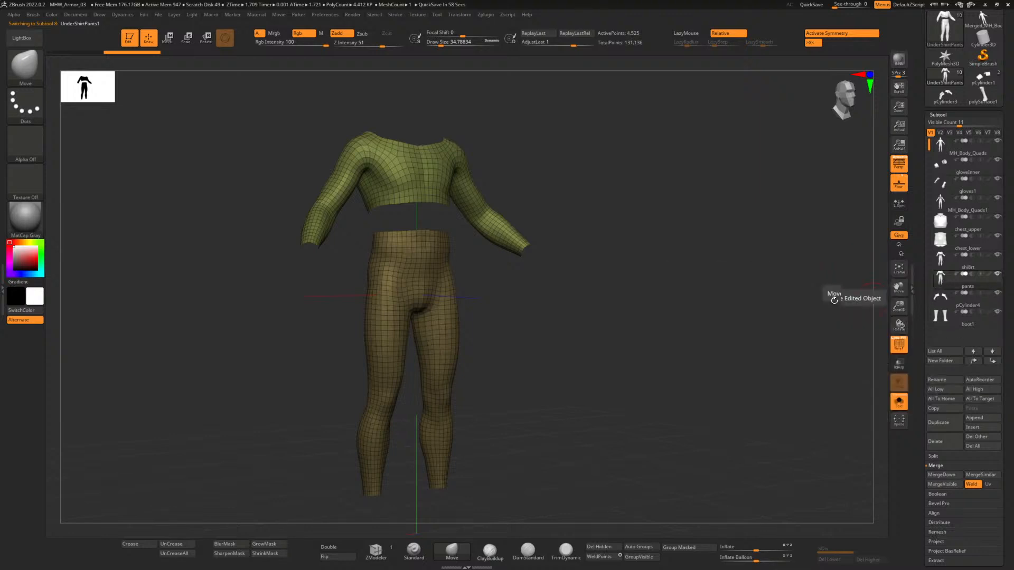
# Delete the shirt geometry from the pants subtool and the leg geometry from the shi8rt subtool by isolating polygroups and using Del Hidden.
pyautogui.keyDown('ctrl'); pyautogui.keyDown('shift'); pyautogui.click(407, 241); pyautogui.keyUp('shift'); pyautogui.keyUp('ctrl')
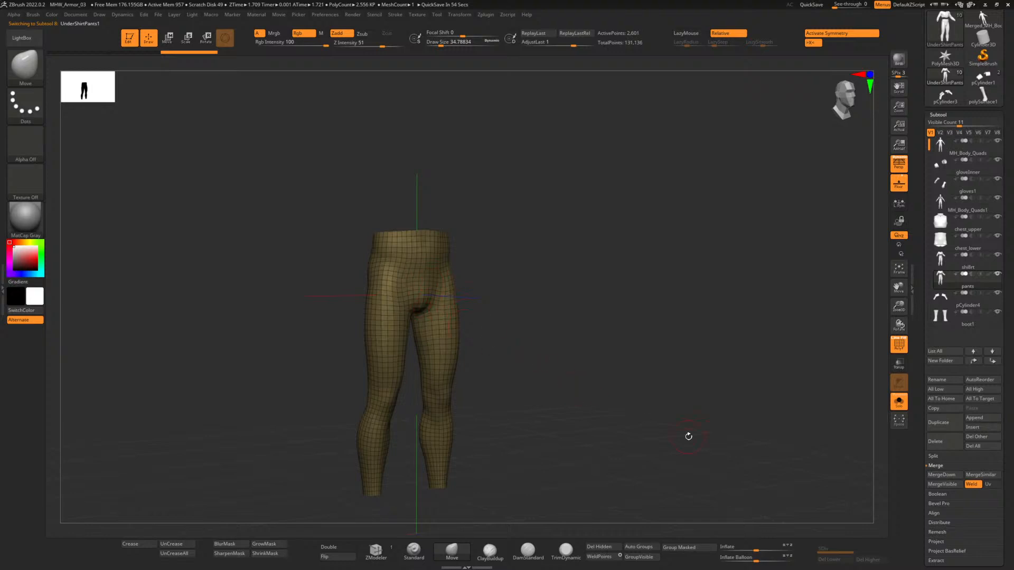
pyautogui.click(599, 547)
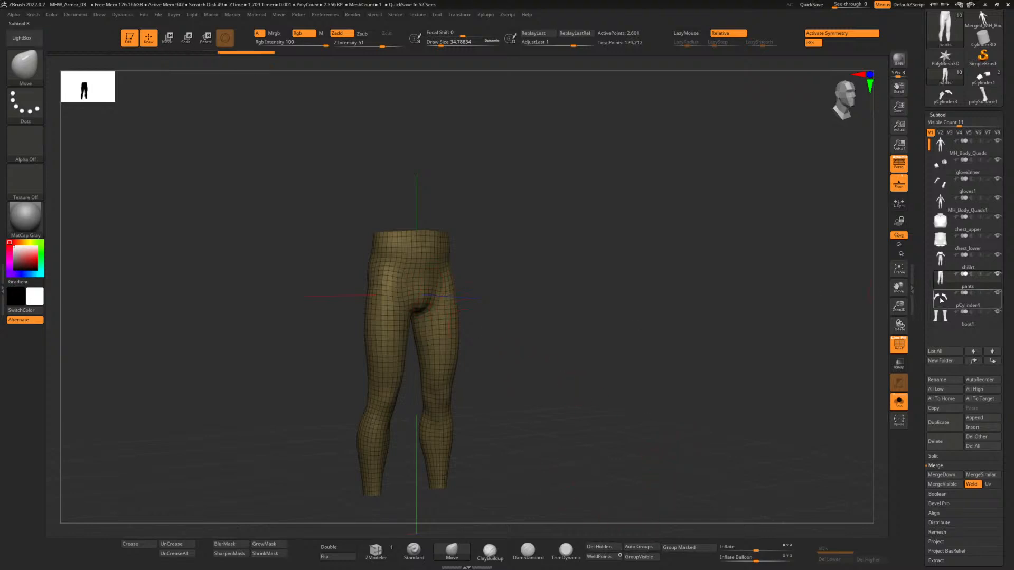
pyautogui.click(971, 268)
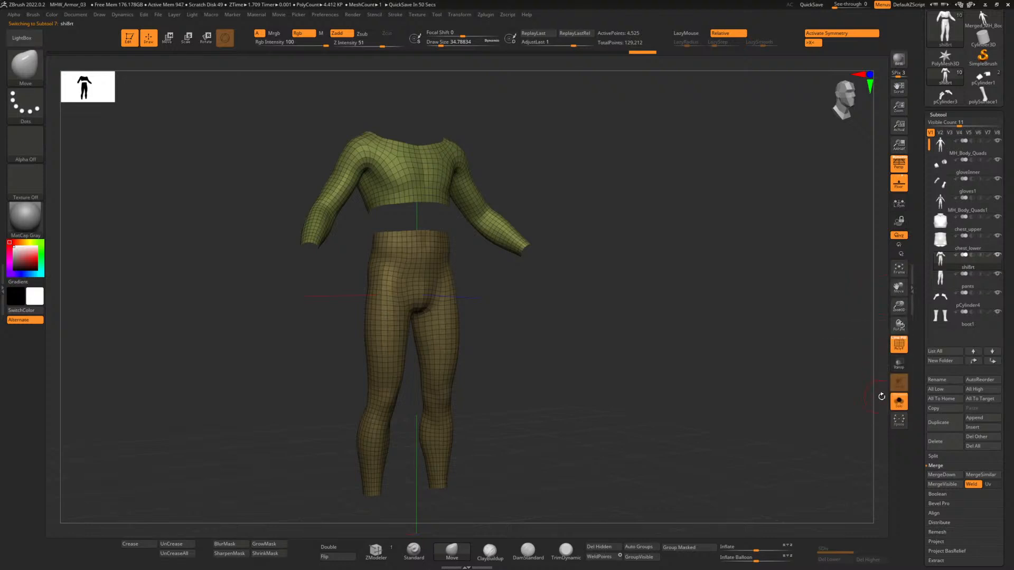
pyautogui.keyDown('ctrl'); pyautogui.keyDown('shift'); pyautogui.click(423, 179); pyautogui.keyUp('shift'); pyautogui.keyUp('ctrl')
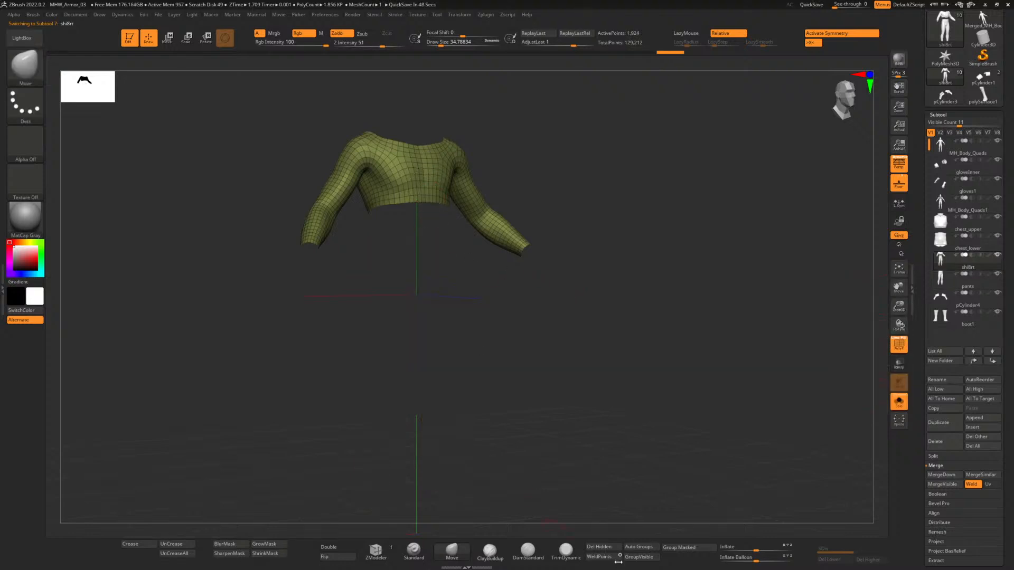
pyautogui.click(607, 548)
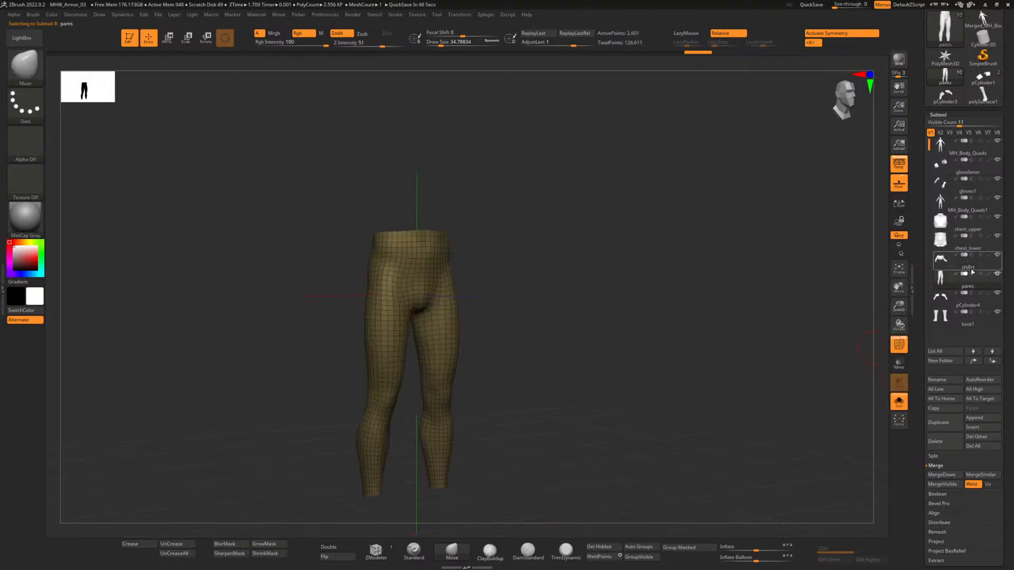
# Check the separated shi8rt and pants subtools and turn off Solo mode to show the whole figure.
pyautogui.click(973, 268)
pyautogui.click(973, 278)
pyautogui.click(970, 267)
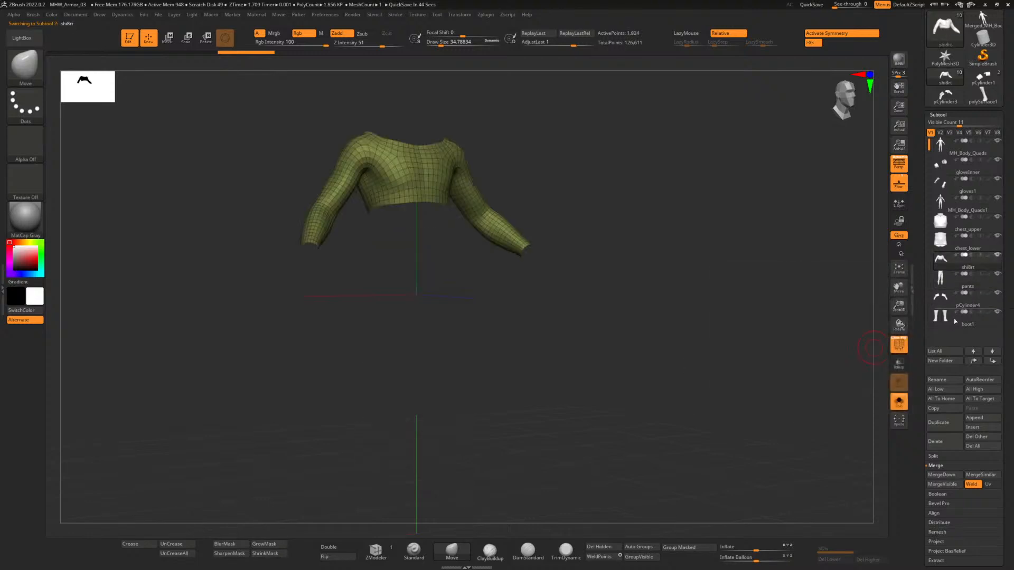
pyautogui.click(900, 405)
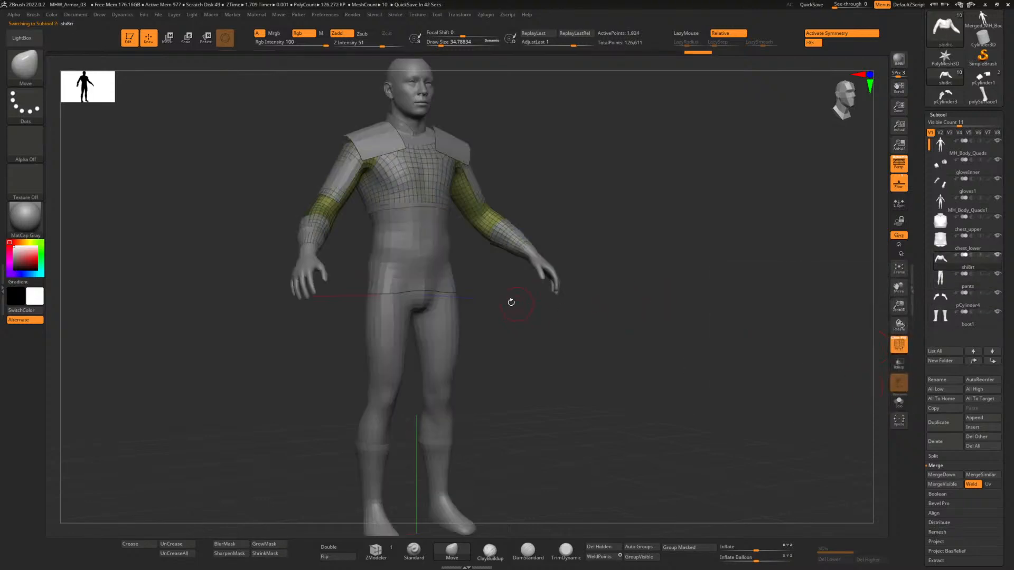
pyautogui.keyDown('alt'); pyautogui.moveTo(511, 302); pyautogui.dragTo(549, 298); pyautogui.keyUp('alt')
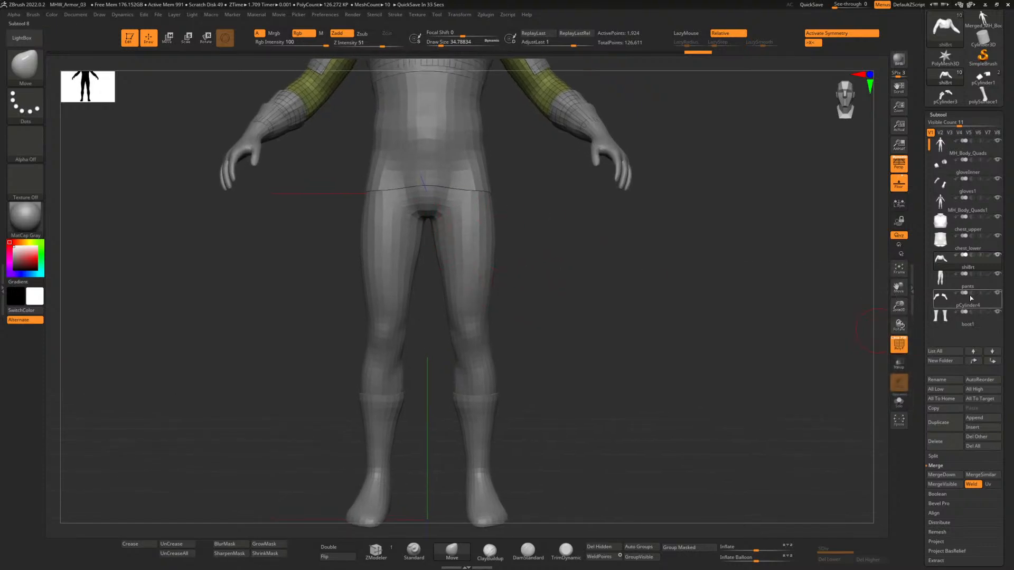
# Make pants the active subtool and inflate it slightly so the cloth sits just outside the body.
pyautogui.click(968, 286)
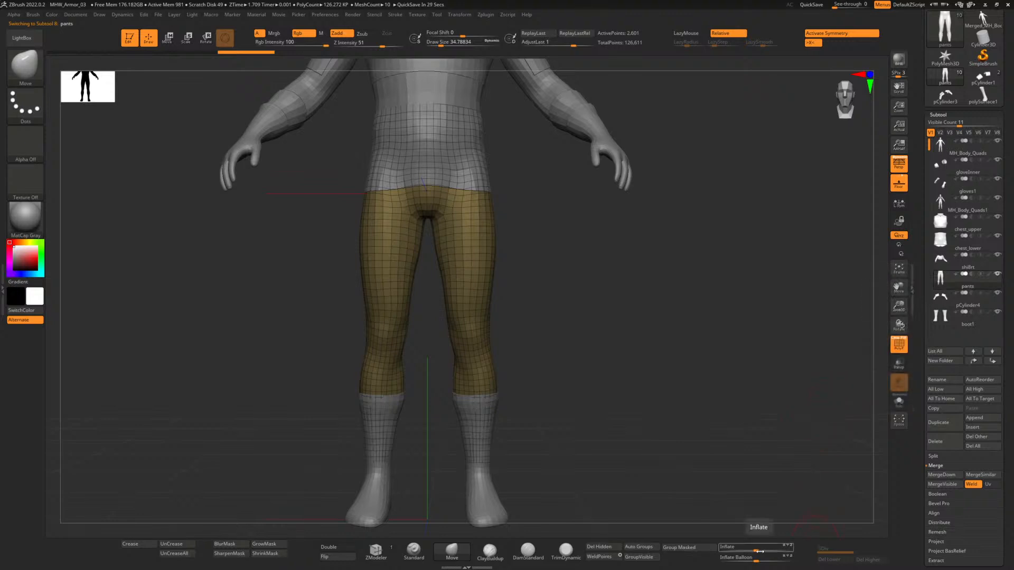
pyautogui.click(760, 551)
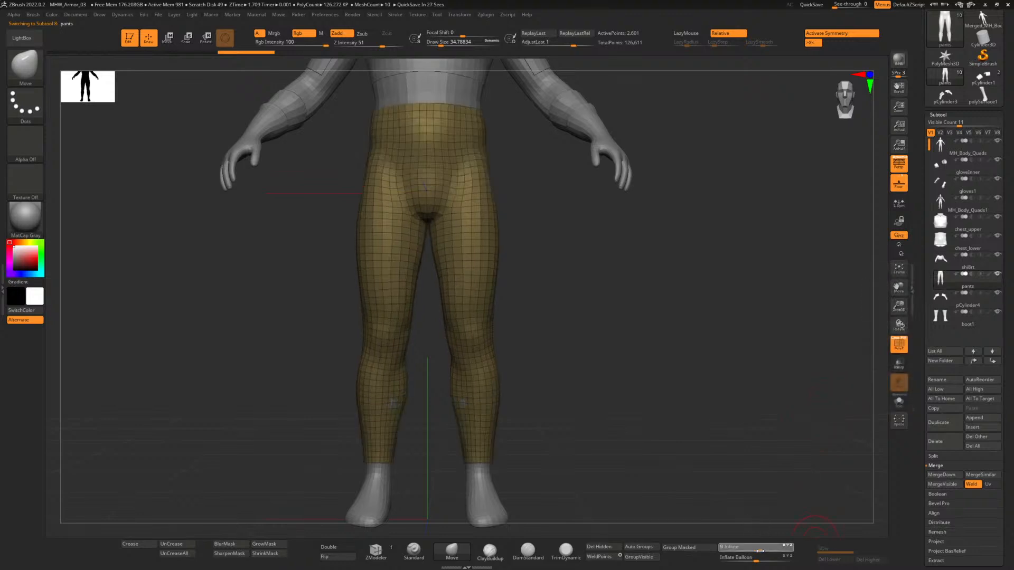
pyautogui.moveTo(759, 552); pyautogui.dragTo(759, 551)
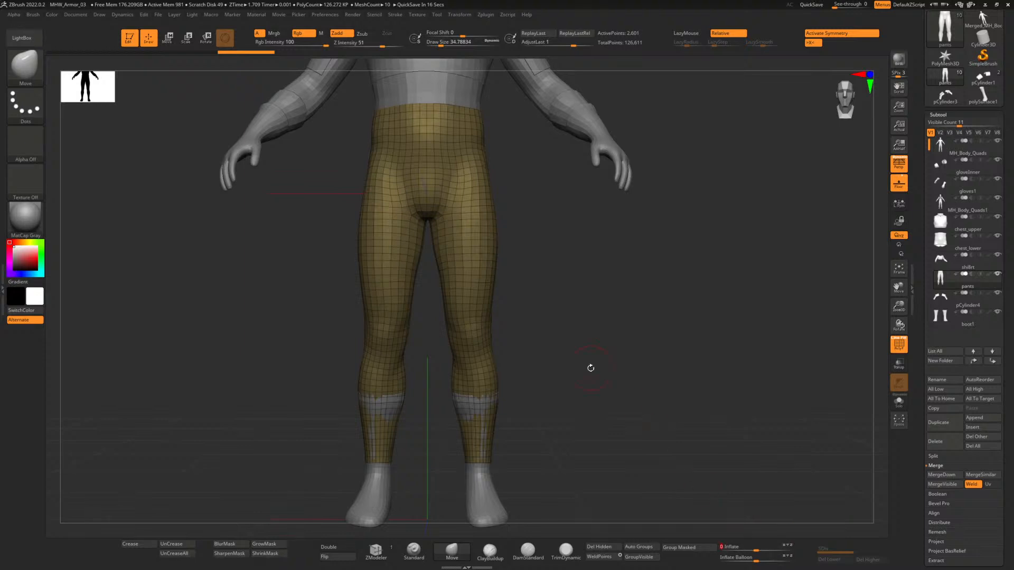
# Examine the inflated pants from the front and side, from the waist down to the boot tops.
pyautogui.moveTo(590, 367)
pyautogui.keyDown('ctrl'); pyautogui.mouseDown(button='right')
pyautogui.moveTo(571, 363)
pyautogui.moveTo(521, 228)
pyautogui.moveTo(528, 364)
pyautogui.mouseUp(button='right'); pyautogui.keyUp('ctrl')
pyautogui.press('shift')
pyautogui.moveTo(529, 364); pyautogui.dragTo(504, 364)
pyautogui.keyDown('ctrl'); pyautogui.moveTo(523, 365); pyautogui.dragTo(559, 411, button='right'); pyautogui.keyUp('ctrl')
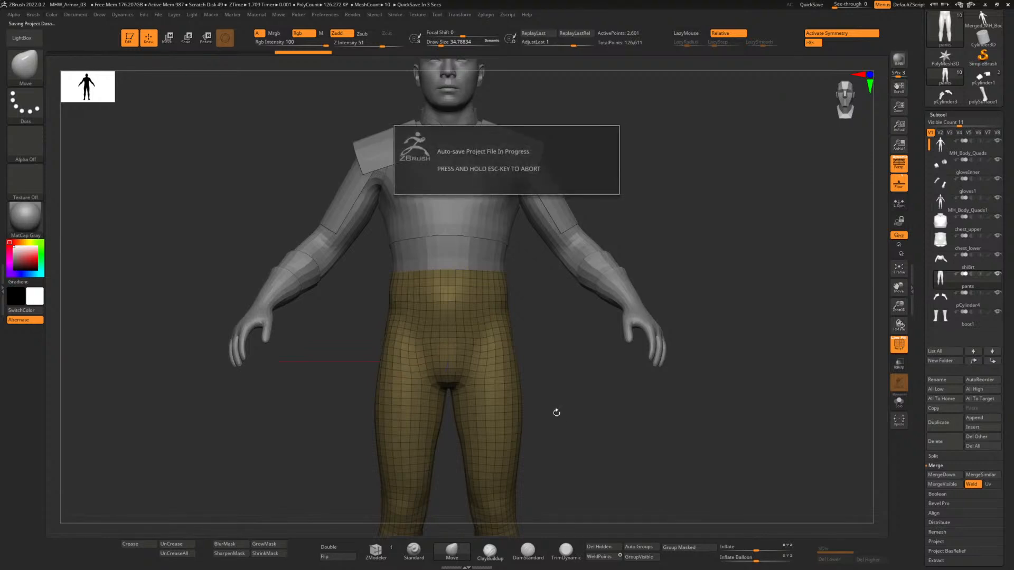
pyautogui.keyDown('ctrl'); pyautogui.moveTo(547, 356); pyautogui.dragTo(548, 369, button='right'); pyautogui.keyUp('ctrl')
pyautogui.keyDown('ctrl'); pyautogui.moveTo(515, 336); pyautogui.dragTo(540, 406, button='right'); pyautogui.keyUp('ctrl')
pyautogui.keyDown('alt'); pyautogui.moveTo(540, 406); pyautogui.dragTo(518, 289, button='right'); pyautogui.keyUp('alt')
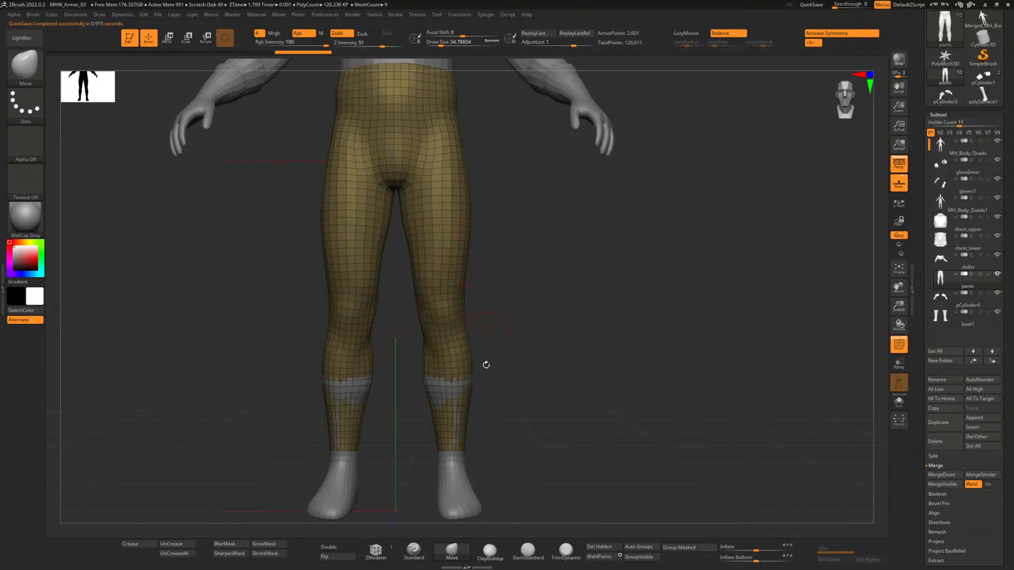
pyautogui.moveTo(486, 365); pyautogui.dragTo(487, 296, button='right')
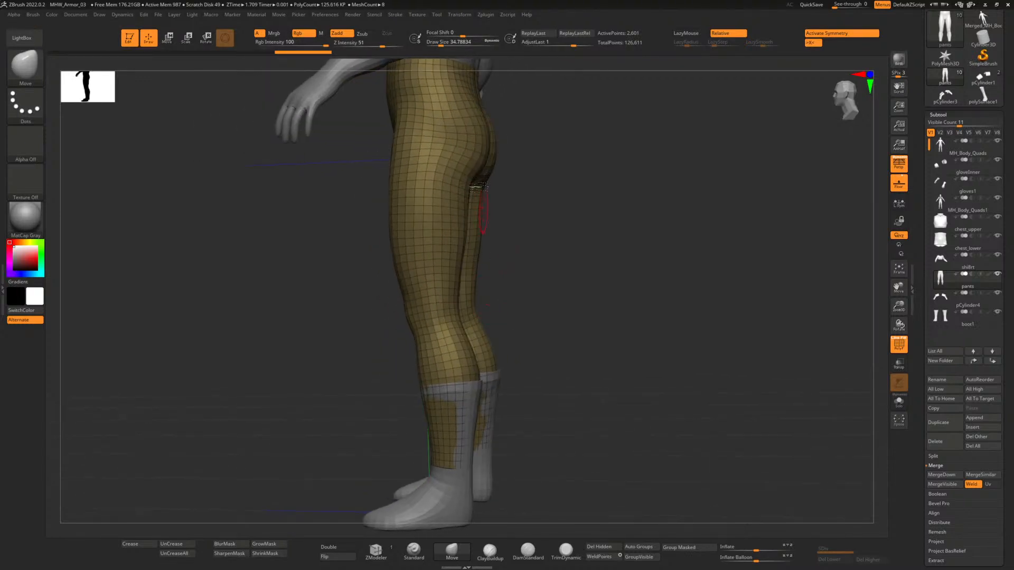
pyautogui.moveTo(534, 176)
pyautogui.mouseDown(button='right')
pyautogui.moveTo(545, 192)
pyautogui.moveTo(607, 197)
pyautogui.moveTo(489, 283)
pyautogui.moveTo(528, 355)
pyautogui.moveTo(499, 264)
pyautogui.moveTo(493, 284)
pyautogui.mouseUp(button='right')
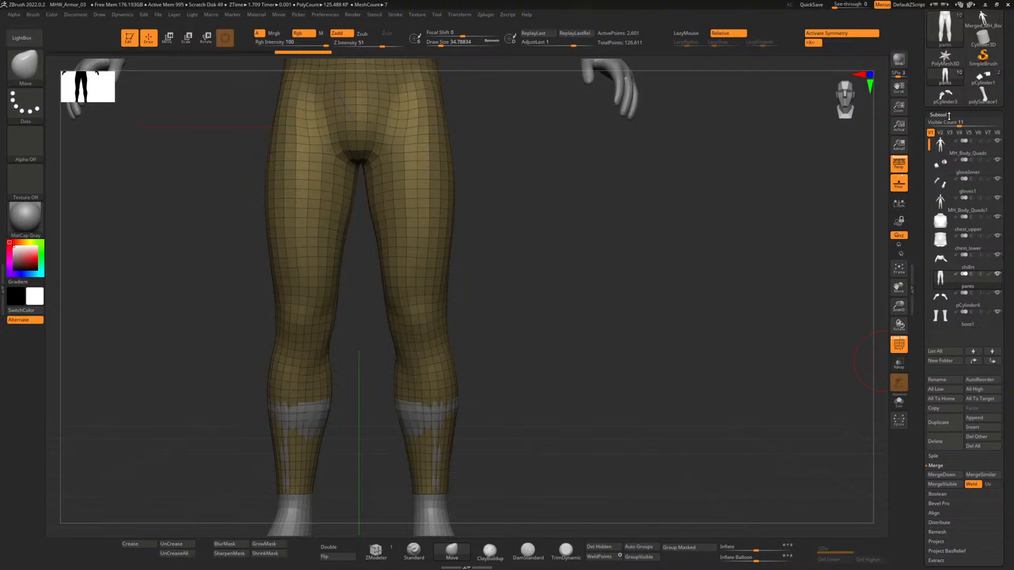
# Smooth the whole pants mesh with the Smooth deformation at 100.
pyautogui.click(949, 115)
pyautogui.click(949, 126)
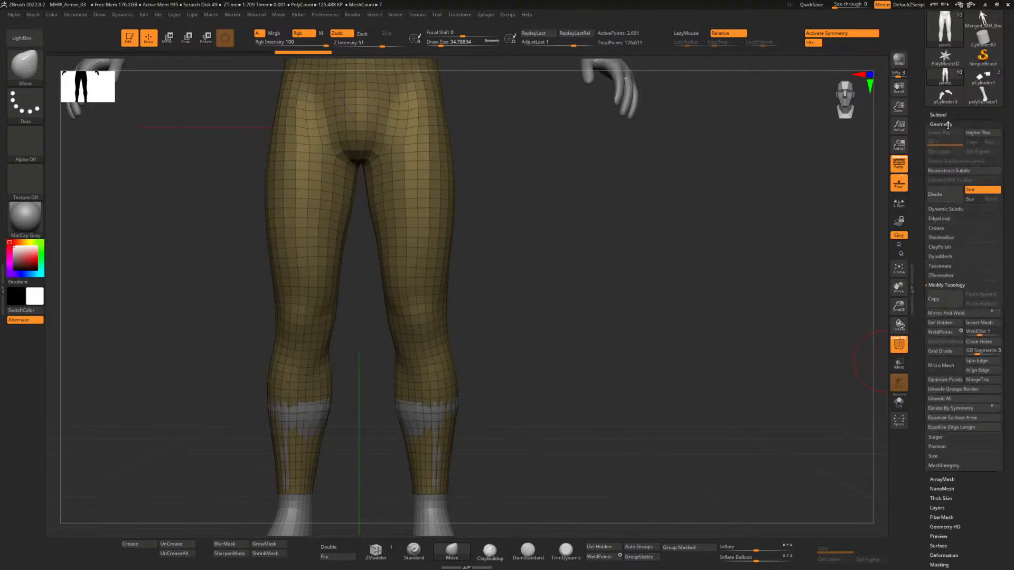
pyautogui.click(947, 125)
pyautogui.click(944, 209)
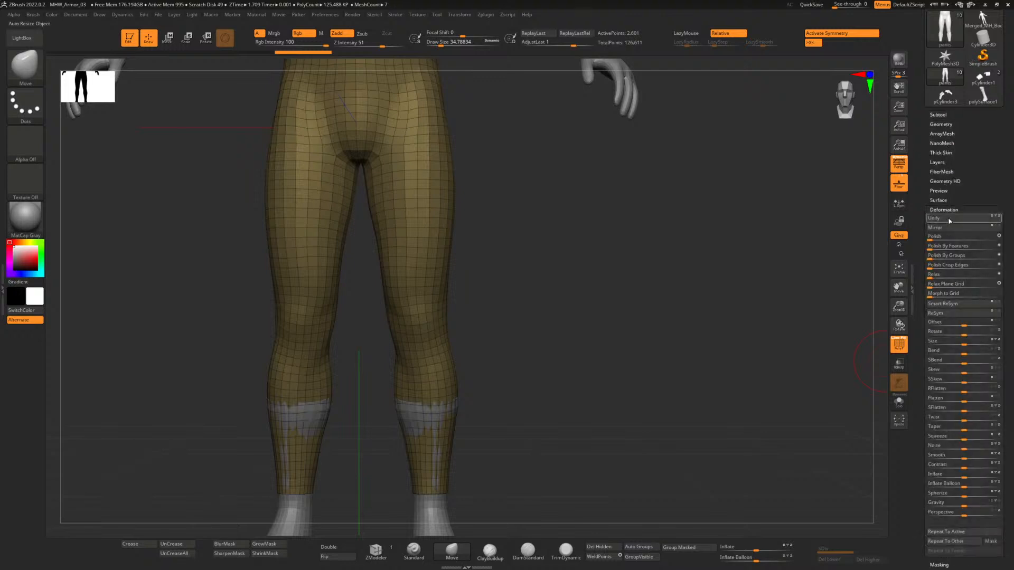
pyautogui.scroll(-3, 955, 266)
pyautogui.scroll(-2, 955, 266)
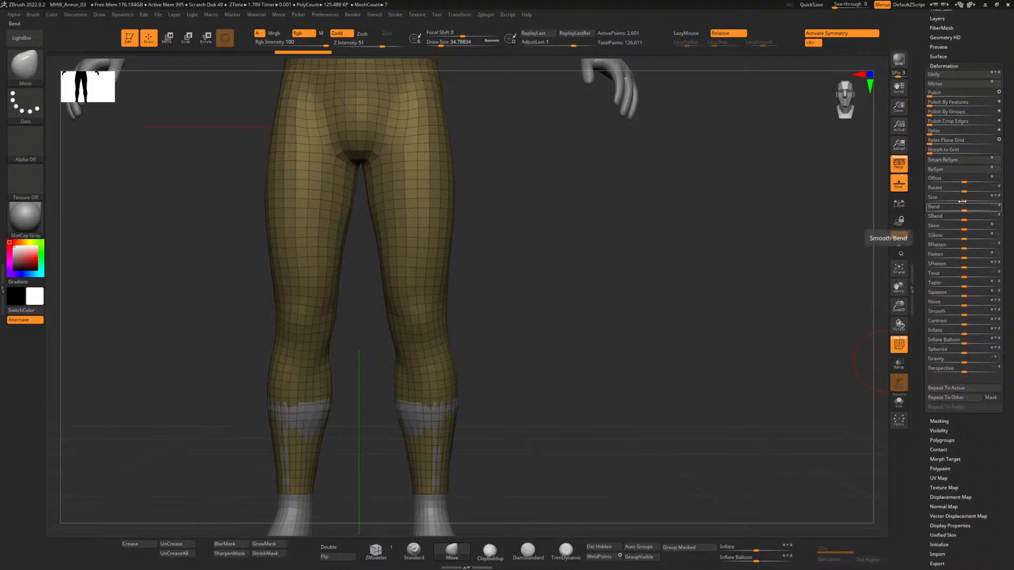
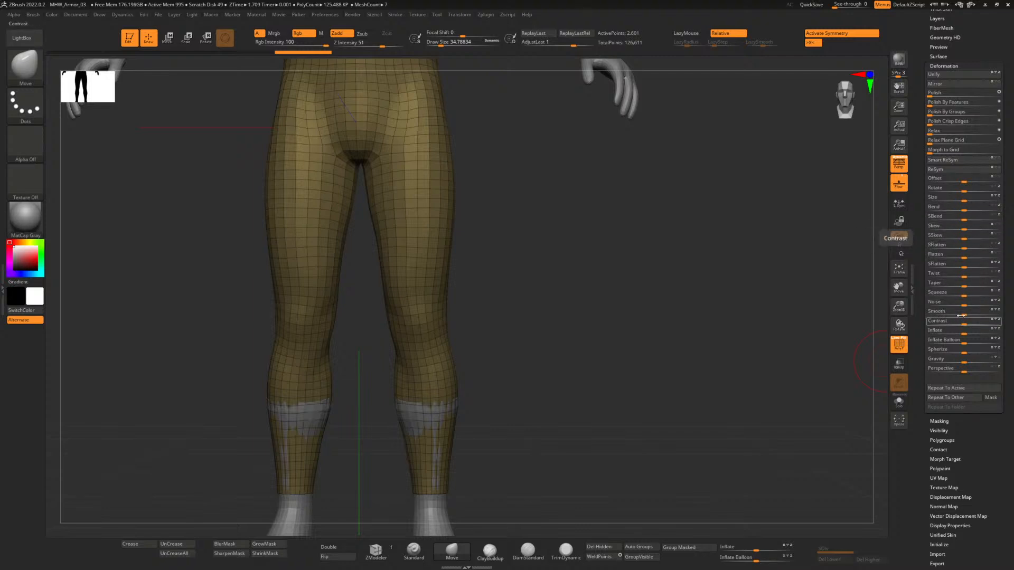
pyautogui.moveTo(963, 315); pyautogui.dragTo(964, 315)
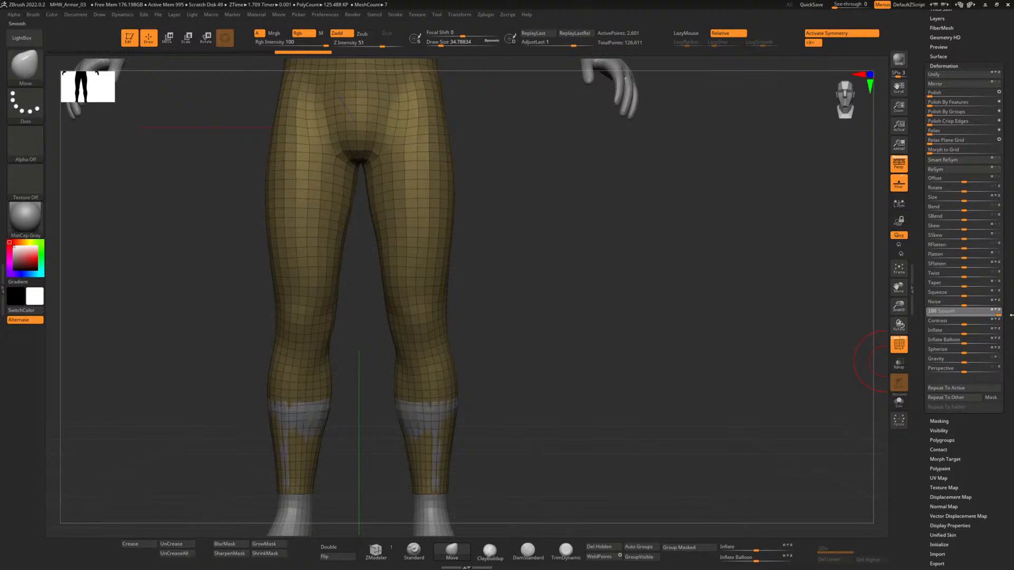
pyautogui.moveTo(970, 314); pyautogui.dragTo(1010, 317)
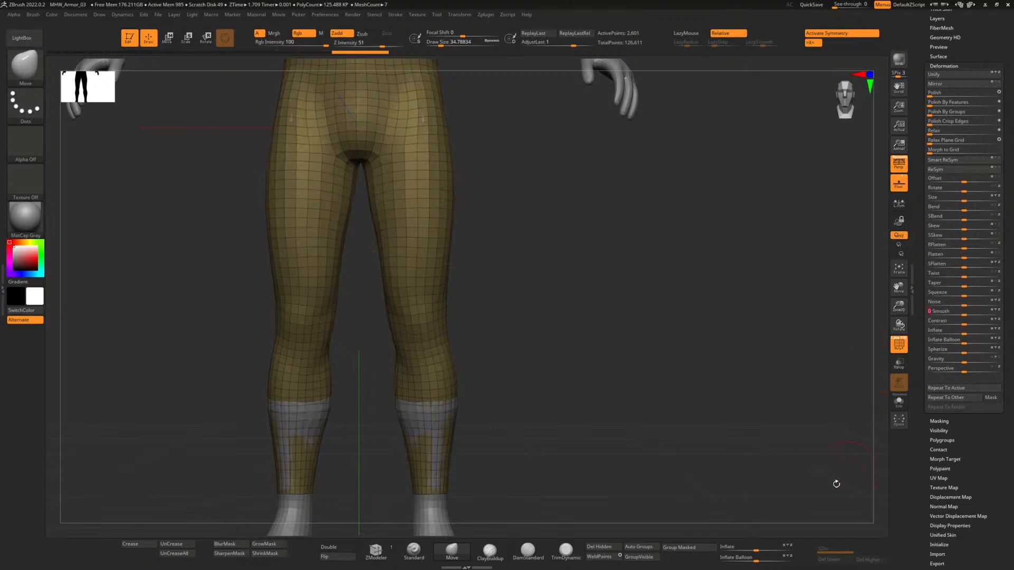
# Enlarge the draw size to about 44 and reshape the pants around the knees with the Move brush.
pyautogui.moveTo(563, 320); pyautogui.dragTo(416, 312)
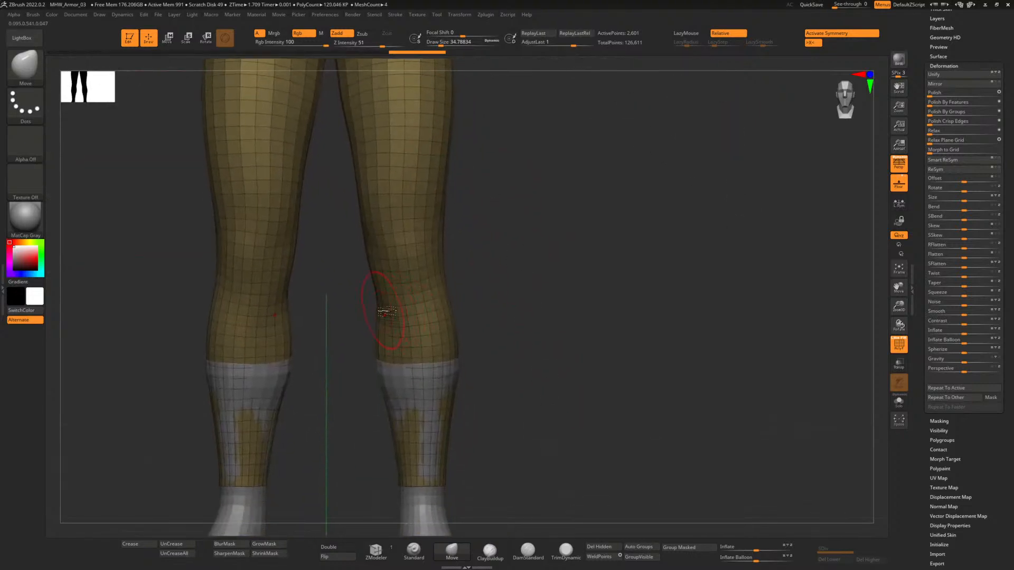
pyautogui.moveTo(441, 45); pyautogui.dragTo(443, 46)
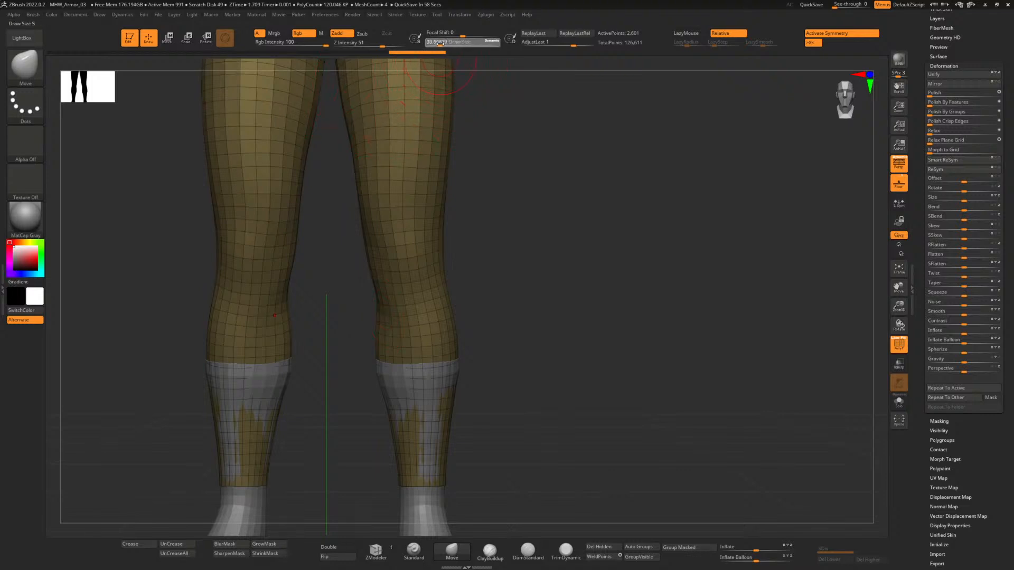
pyautogui.moveTo(442, 44); pyautogui.dragTo(445, 44)
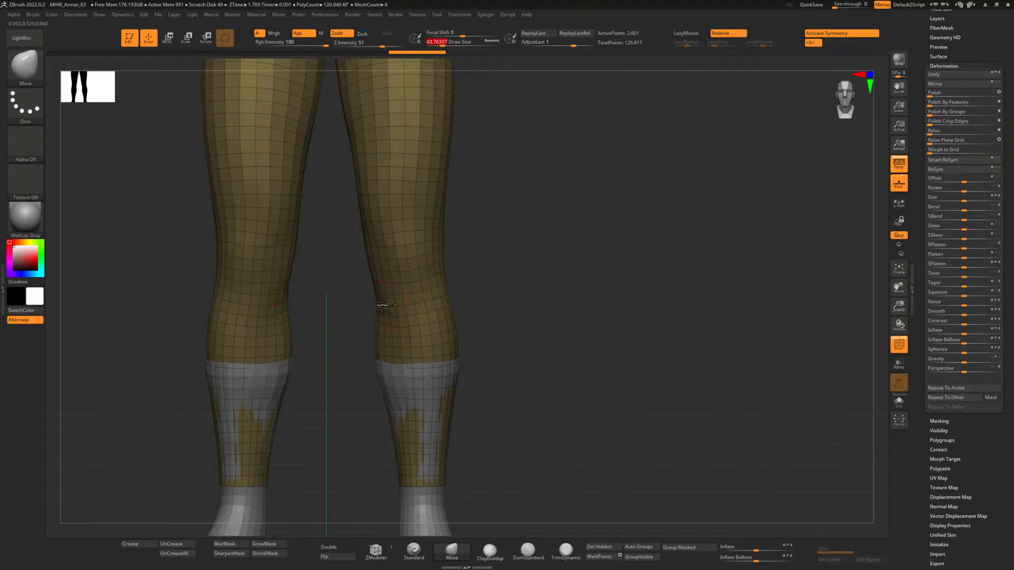
pyautogui.moveTo(374, 318); pyautogui.dragTo(377, 319)
pyautogui.moveTo(442, 270); pyautogui.dragTo(451, 287)
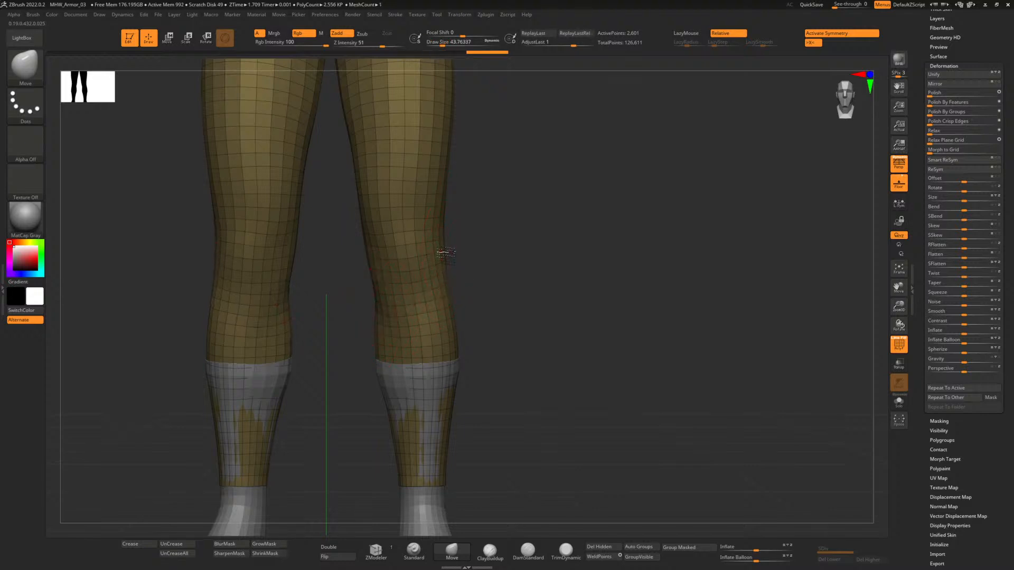
pyautogui.moveTo(446, 253); pyautogui.dragTo(444, 241)
pyautogui.moveTo(392, 308); pyautogui.dragTo(380, 302)
pyautogui.moveTo(343, 337); pyautogui.dragTo(344, 336)
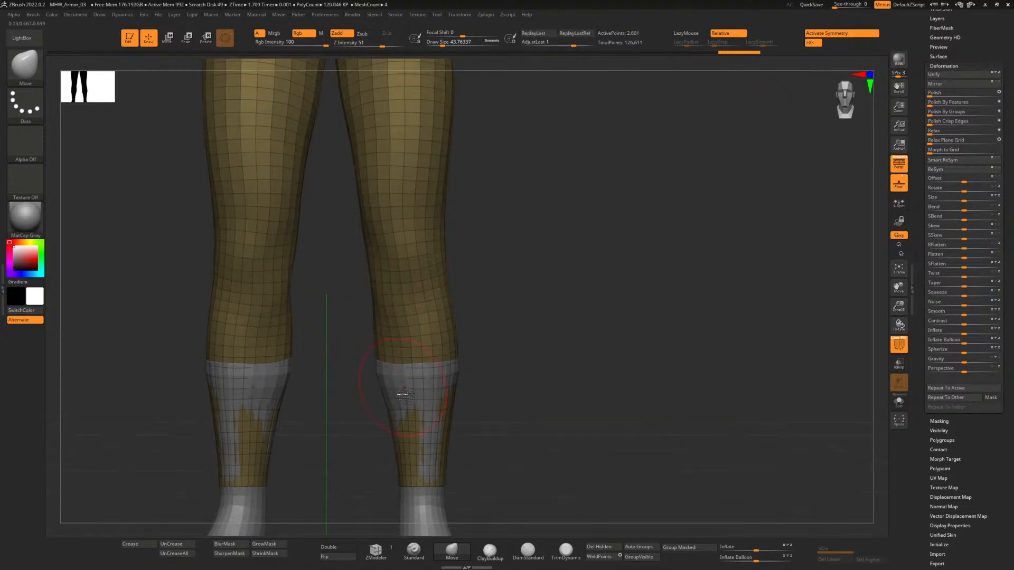
# Reshape the knee and upper calf contour of the pants in side view with the Move brush.
pyautogui.moveTo(520, 334); pyautogui.dragTo(472, 341)
pyautogui.moveTo(403, 259); pyautogui.dragTo(410, 275)
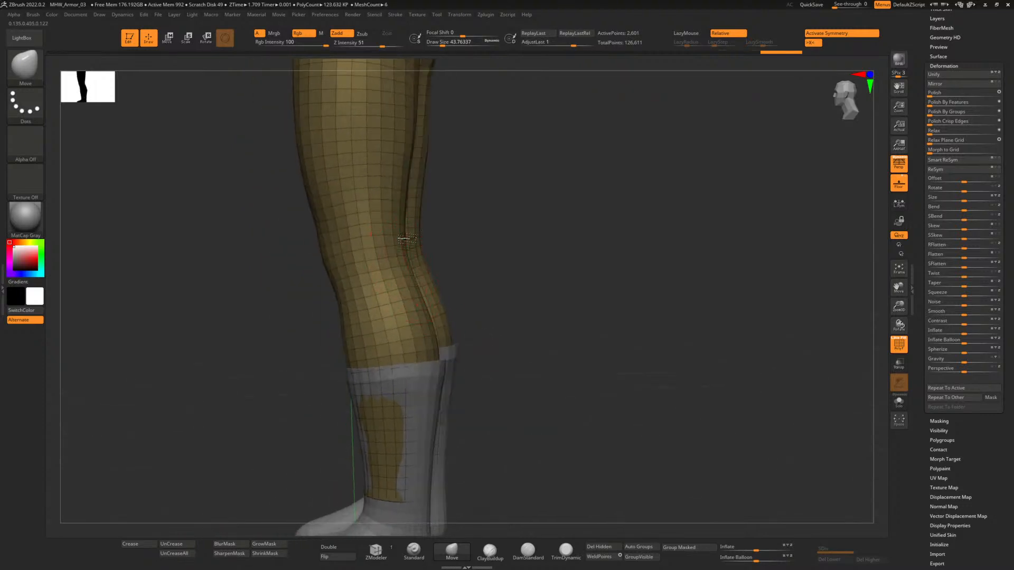
pyautogui.moveTo(407, 238); pyautogui.dragTo(409, 226)
pyautogui.moveTo(283, 241); pyautogui.dragTo(325, 224)
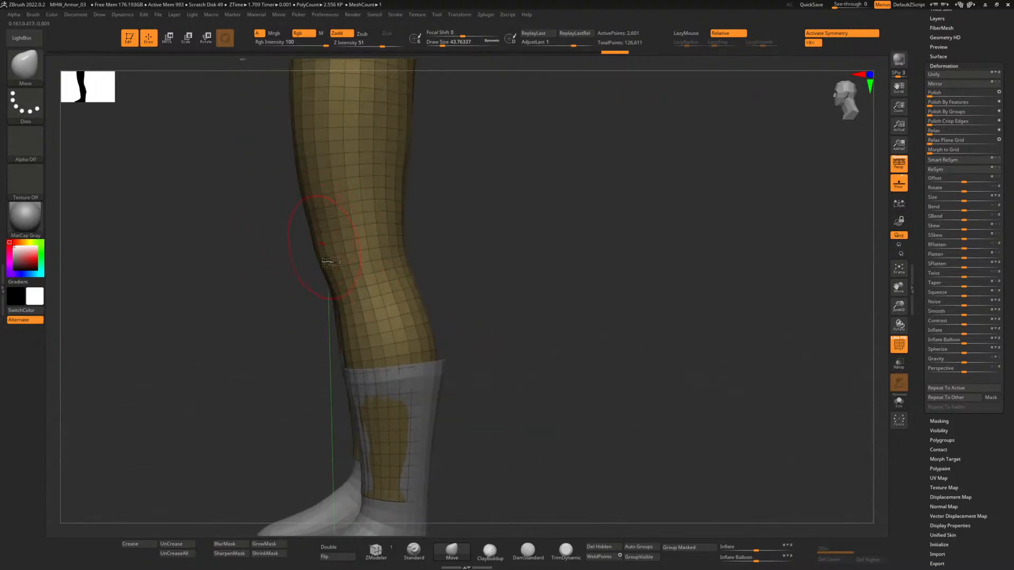
pyautogui.moveTo(425, 267)
pyautogui.mouseDown()
pyautogui.moveTo(476, 239)
pyautogui.moveTo(444, 220)
pyautogui.moveTo(430, 287)
pyautogui.moveTo(419, 276)
pyautogui.moveTo(437, 321)
pyautogui.moveTo(461, 276)
pyautogui.moveTo(455, 219)
pyautogui.moveTo(414, 263)
pyautogui.moveTo(437, 310)
pyautogui.moveTo(464, 282)
pyautogui.moveTo(461, 264)
pyautogui.moveTo(278, 213)
pyautogui.moveTo(334, 227)
pyautogui.mouseUp()
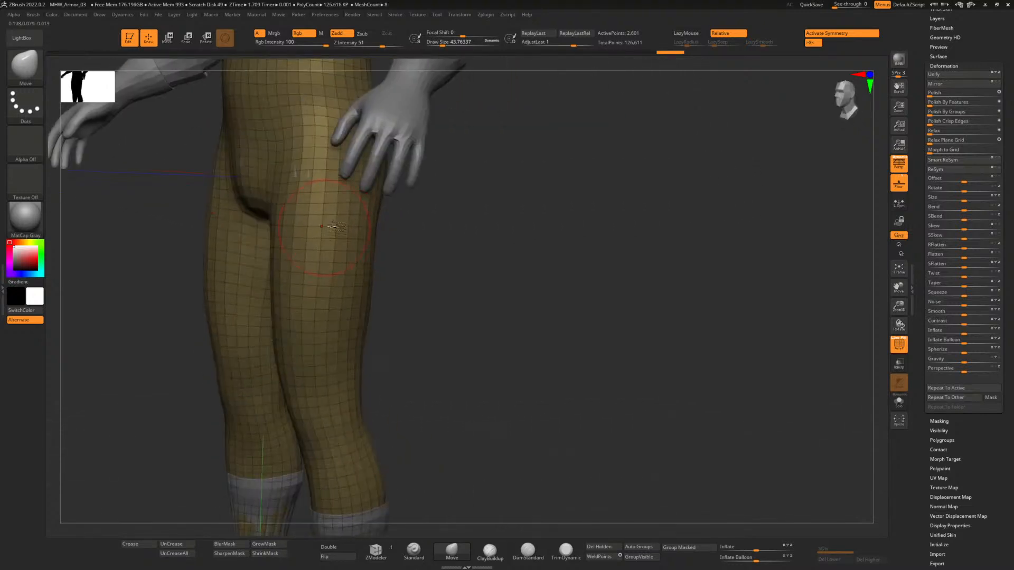
# Adjust the back of the pant legs from the thigh down past the knee with the Move brush.
pyautogui.moveTo(415, 248)
pyautogui.mouseDown()
pyautogui.moveTo(468, 267)
pyautogui.moveTo(259, 208)
pyautogui.mouseUp()
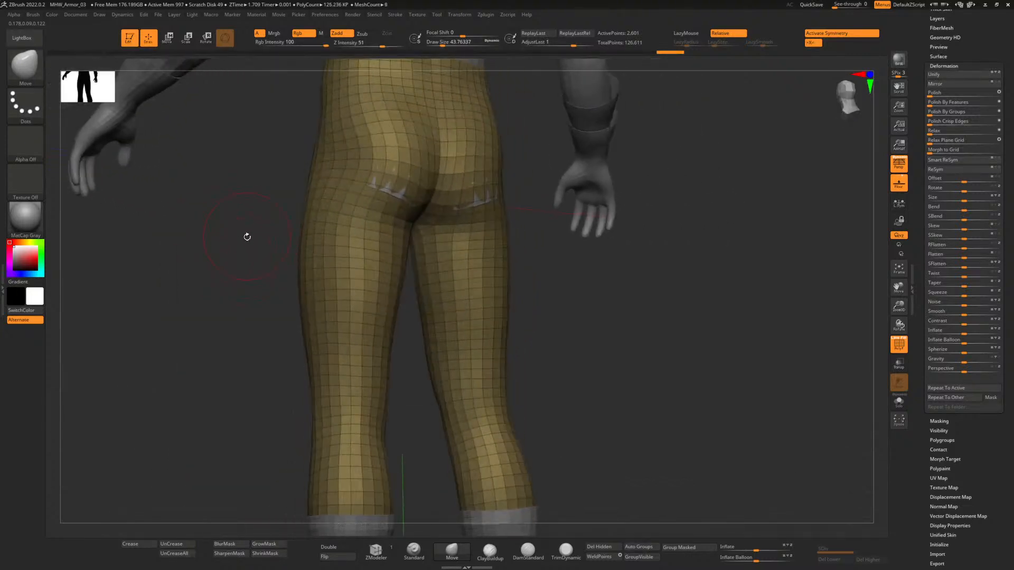
pyautogui.moveTo(244, 256)
pyautogui.mouseDown()
pyautogui.moveTo(224, 260)
pyautogui.moveTo(257, 266)
pyautogui.mouseUp()
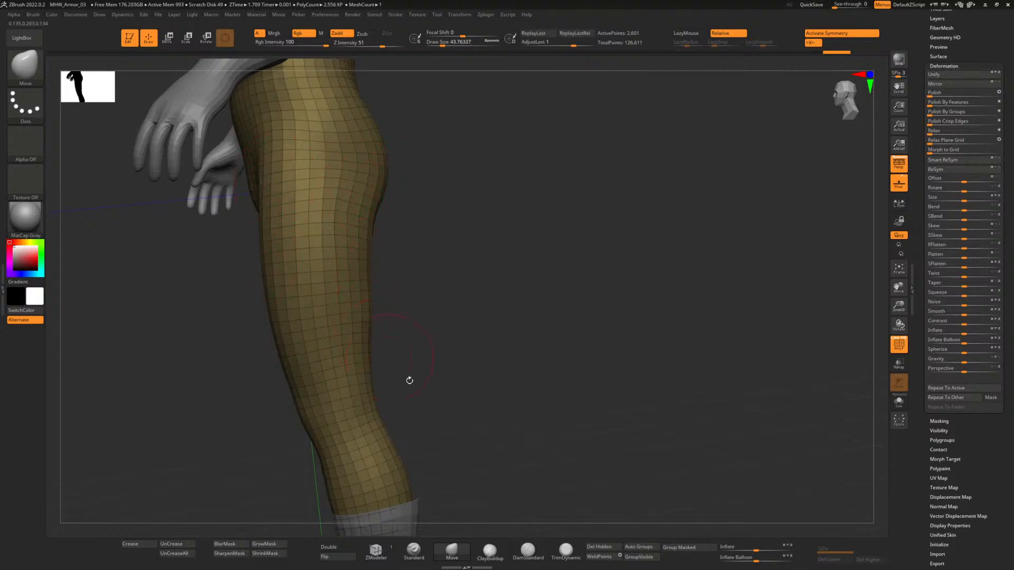
pyautogui.moveTo(433, 404); pyautogui.dragTo(370, 315)
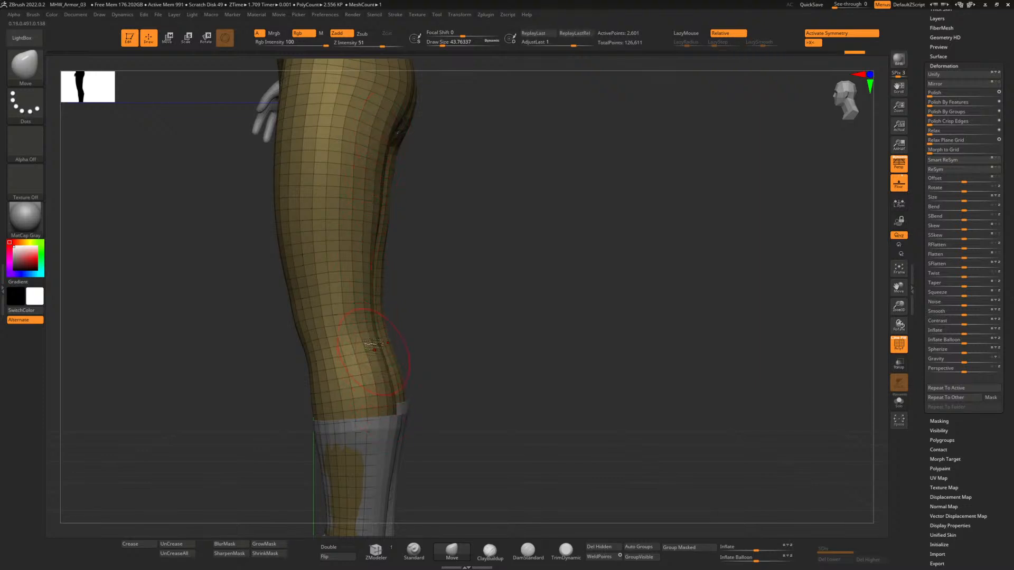
pyautogui.moveTo(375, 345); pyautogui.dragTo(371, 285)
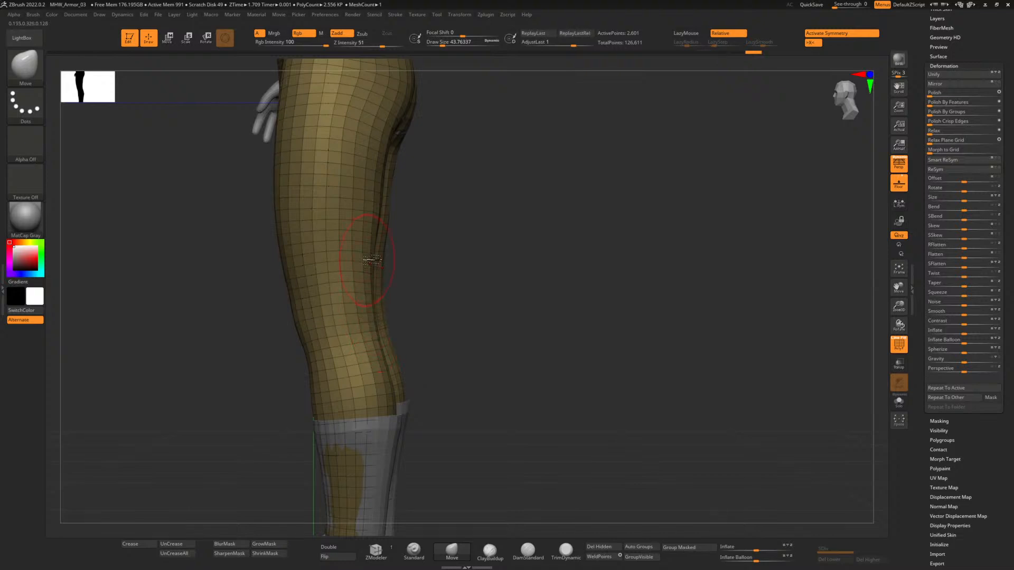
pyautogui.moveTo(385, 162)
pyautogui.mouseDown()
pyautogui.moveTo(393, 130)
pyautogui.moveTo(383, 160)
pyautogui.mouseUp()
pyautogui.moveTo(373, 214); pyautogui.dragTo(371, 221)
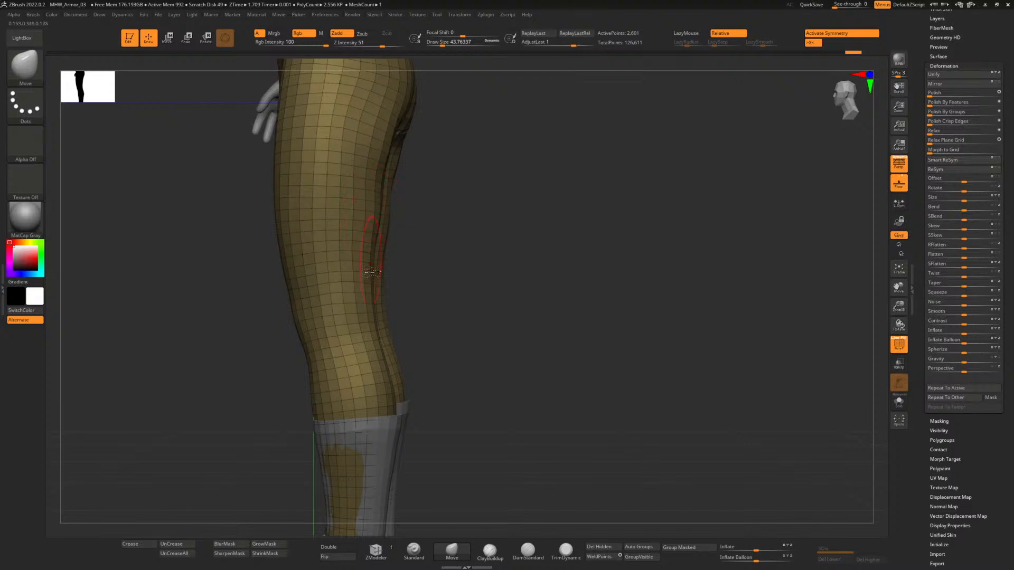
pyautogui.moveTo(371, 274); pyautogui.dragTo(372, 280)
# Reshape the inner and outer contours of the lower pant legs around the knees from the front and smooth them.
pyautogui.moveTo(452, 390); pyautogui.dragTo(491, 384)
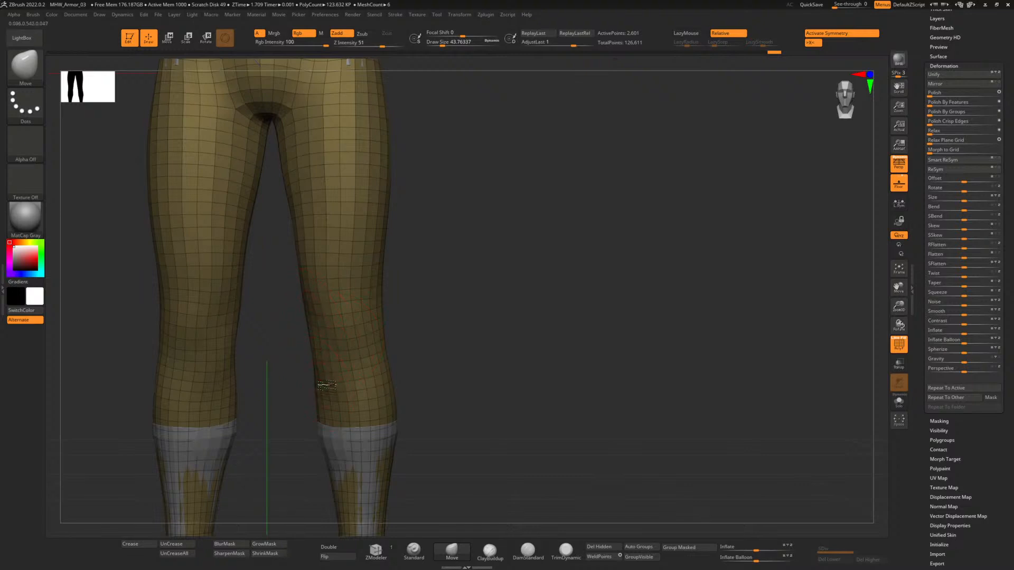
pyautogui.moveTo(327, 385); pyautogui.dragTo(358, 372)
pyautogui.moveTo(368, 338); pyautogui.dragTo(381, 303)
pyautogui.moveTo(378, 359); pyautogui.dragTo(381, 365)
pyautogui.moveTo(300, 394); pyautogui.dragTo(315, 384)
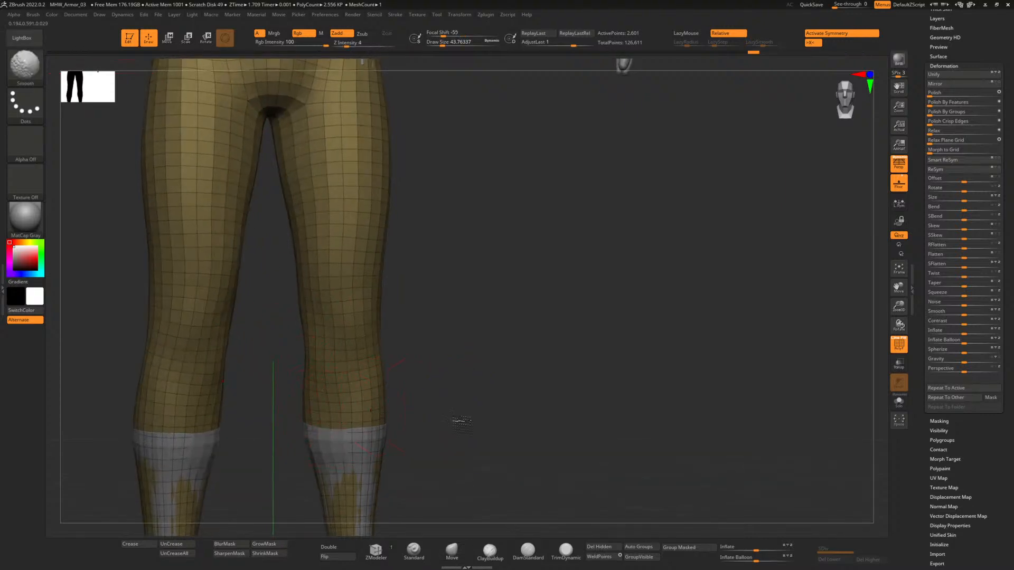
pyautogui.keyDown('shift'); pyautogui.moveTo(457, 420); pyautogui.dragTo(444, 375); pyautogui.keyUp('shift')
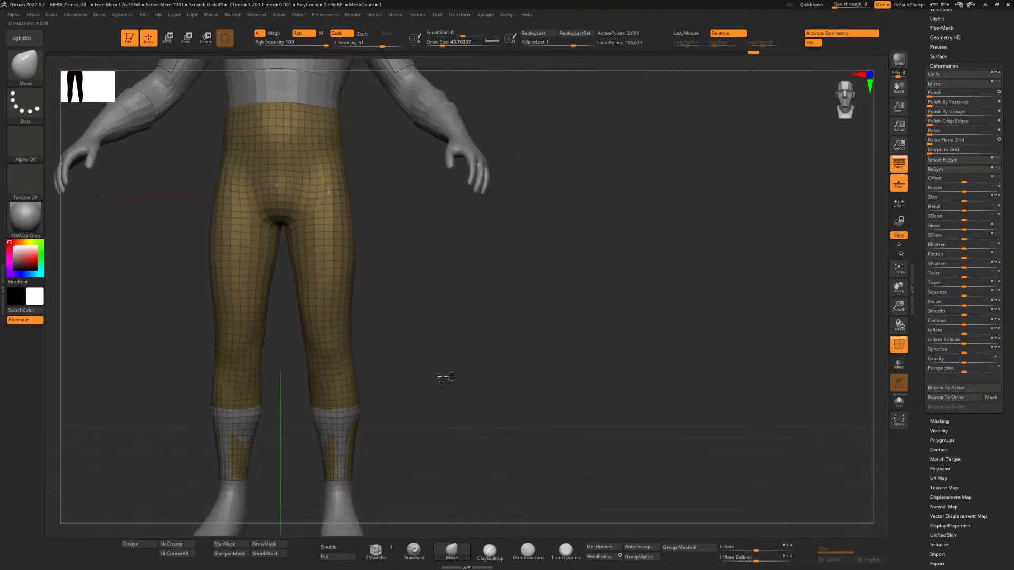
# Pull the pants fabric outward beneath the buttocks with the Move brush to cover the body showing through.
pyautogui.keyDown('alt'); pyautogui.moveTo(416, 311); pyautogui.dragTo(350, 303); pyautogui.keyUp('alt')
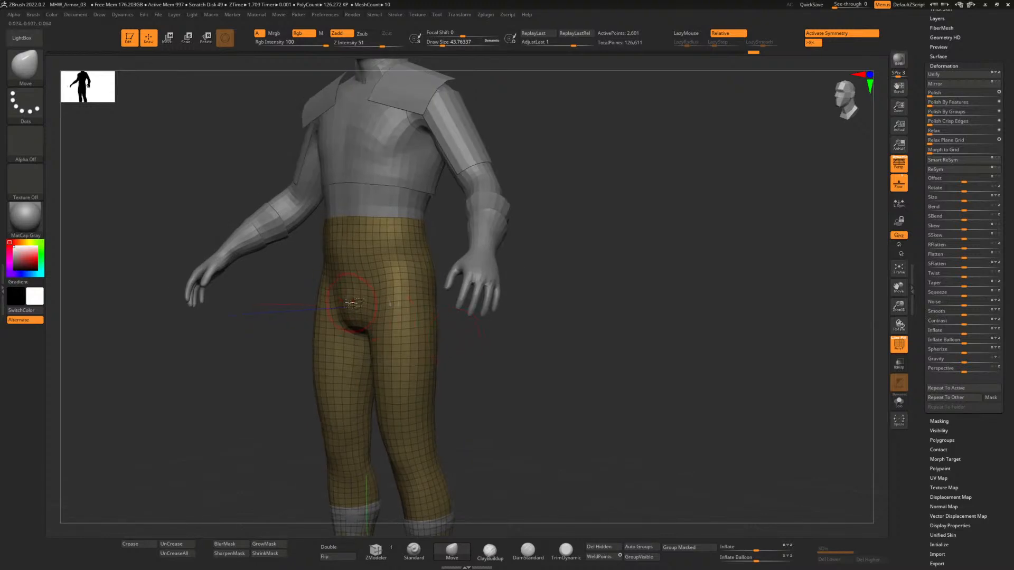
pyautogui.moveTo(282, 304); pyautogui.dragTo(404, 309)
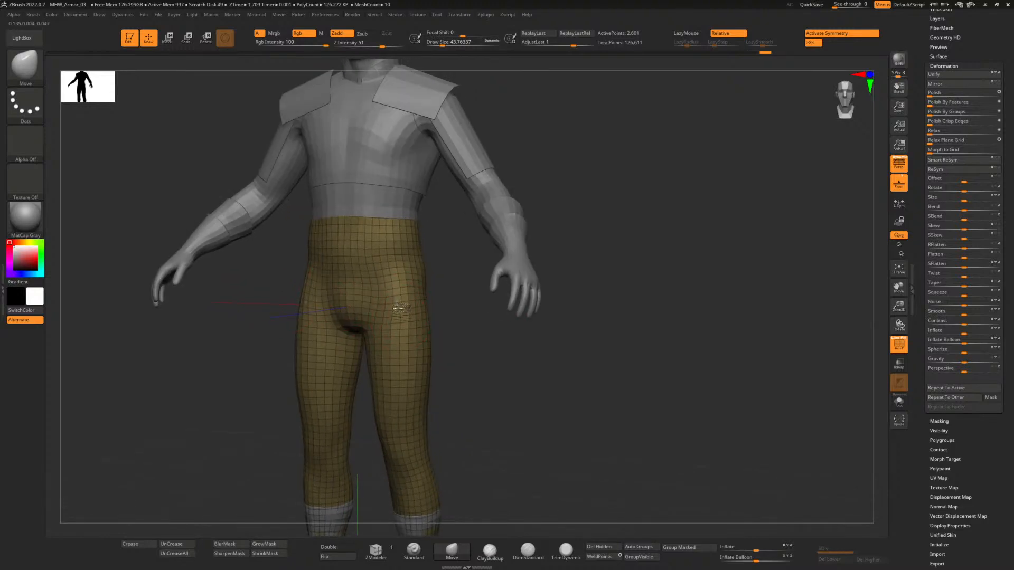
pyautogui.keyDown('alt'); pyautogui.moveTo(464, 316); pyautogui.dragTo(400, 305); pyautogui.keyUp('alt')
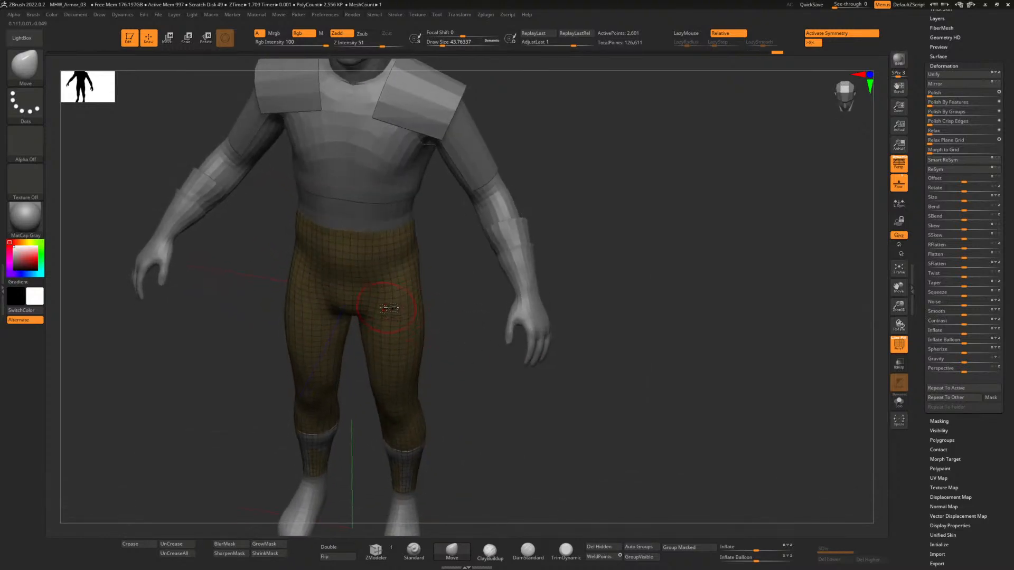
pyautogui.moveTo(449, 348); pyautogui.dragTo(402, 306)
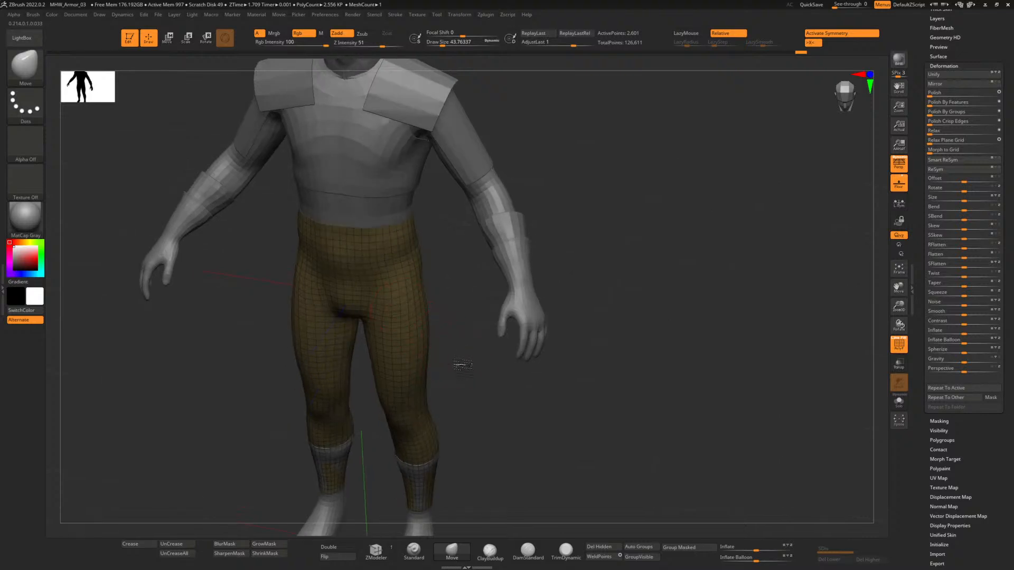
pyautogui.moveTo(463, 364)
pyautogui.mouseDown()
pyautogui.moveTo(423, 346)
pyautogui.moveTo(443, 356)
pyautogui.moveTo(369, 366)
pyautogui.moveTo(335, 344)
pyautogui.moveTo(342, 369)
pyautogui.moveTo(331, 363)
pyautogui.moveTo(325, 296)
pyautogui.moveTo(301, 323)
pyautogui.mouseUp()
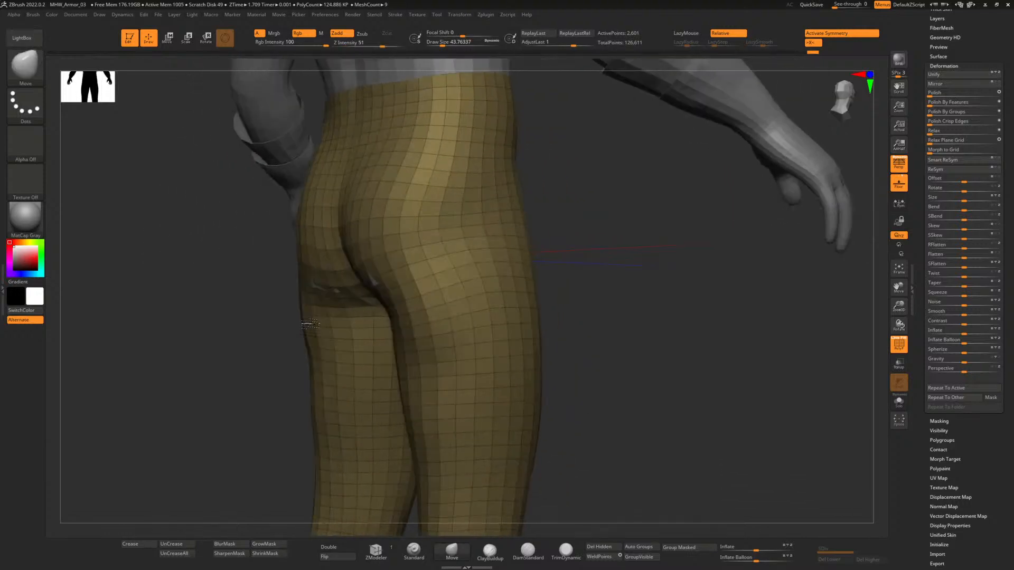
pyautogui.moveTo(347, 298)
pyautogui.mouseDown()
pyautogui.moveTo(337, 293)
pyautogui.moveTo(358, 299)
pyautogui.mouseUp()
pyautogui.moveTo(230, 302); pyautogui.dragTo(269, 319)
pyautogui.moveTo(550, 354)
pyautogui.mouseDown()
pyautogui.moveTo(554, 367)
pyautogui.moveTo(386, 301)
pyautogui.mouseUp()
pyautogui.moveTo(537, 404); pyautogui.dragTo(534, 351)
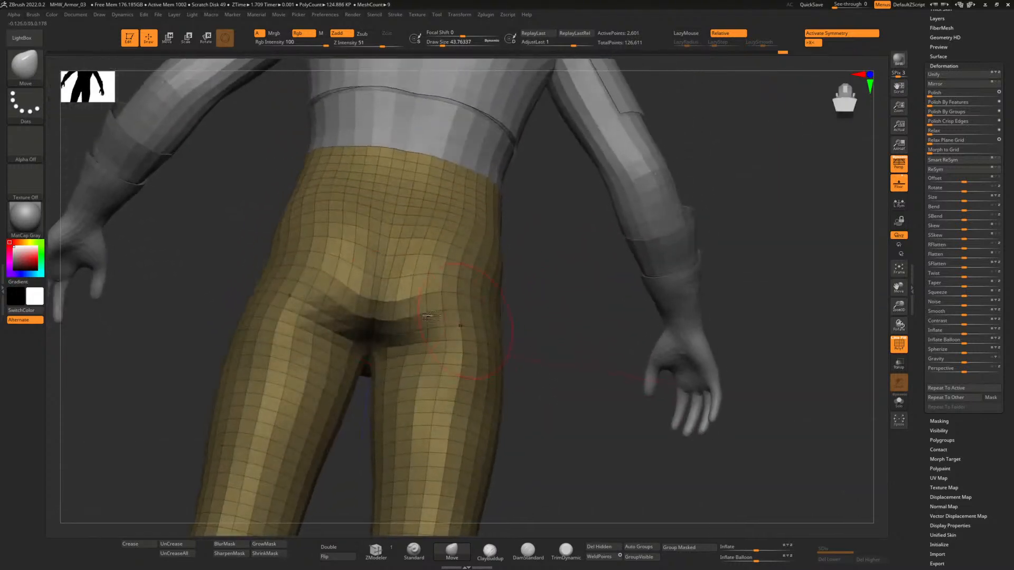
pyautogui.moveTo(353, 329); pyautogui.dragTo(363, 327)
pyautogui.moveTo(537, 349); pyautogui.dragTo(533, 333)
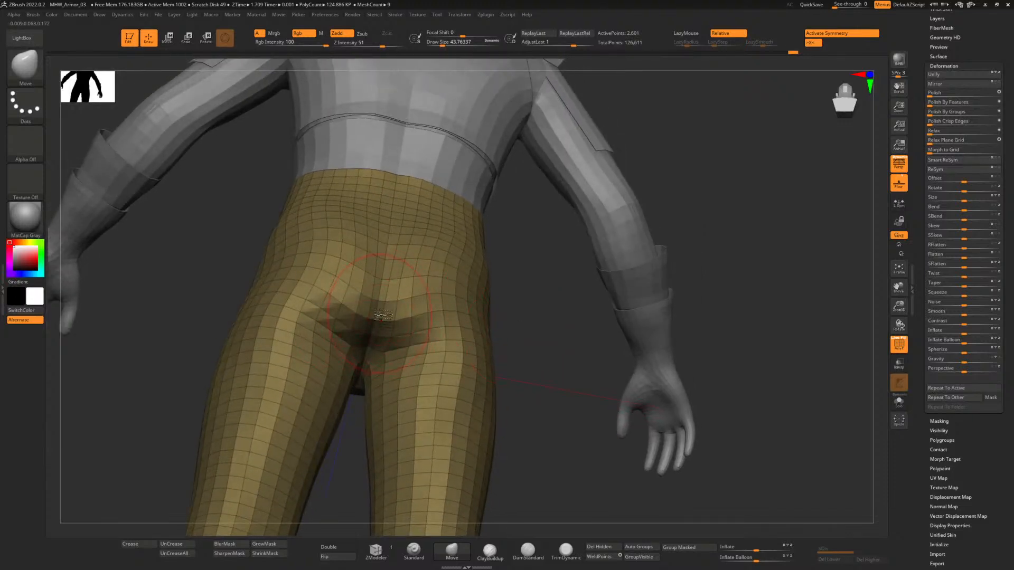
# Smooth the creased polygons between the buttocks and the crotch on the back of the pants.
pyautogui.press('shift')
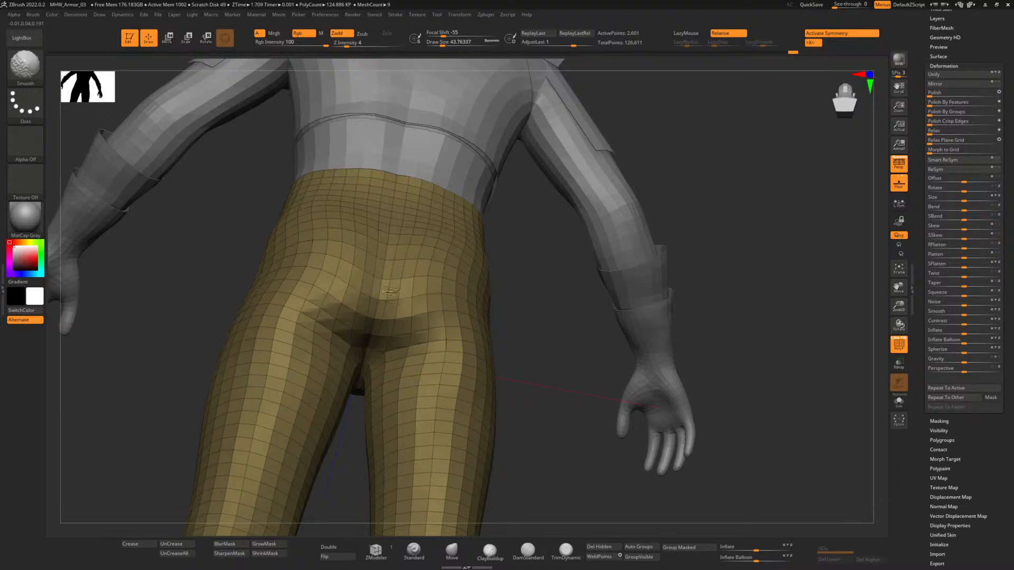
pyautogui.keyDown('shift'); pyautogui.moveTo(366, 319); pyautogui.dragTo(365, 309); pyautogui.keyUp('shift')
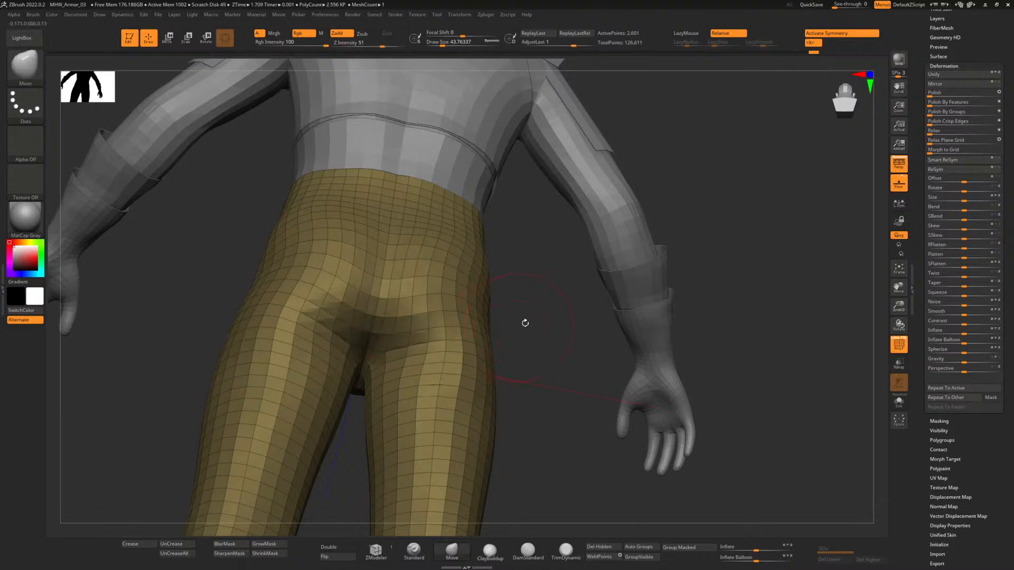
pyautogui.moveTo(525, 322); pyautogui.dragTo(523, 389)
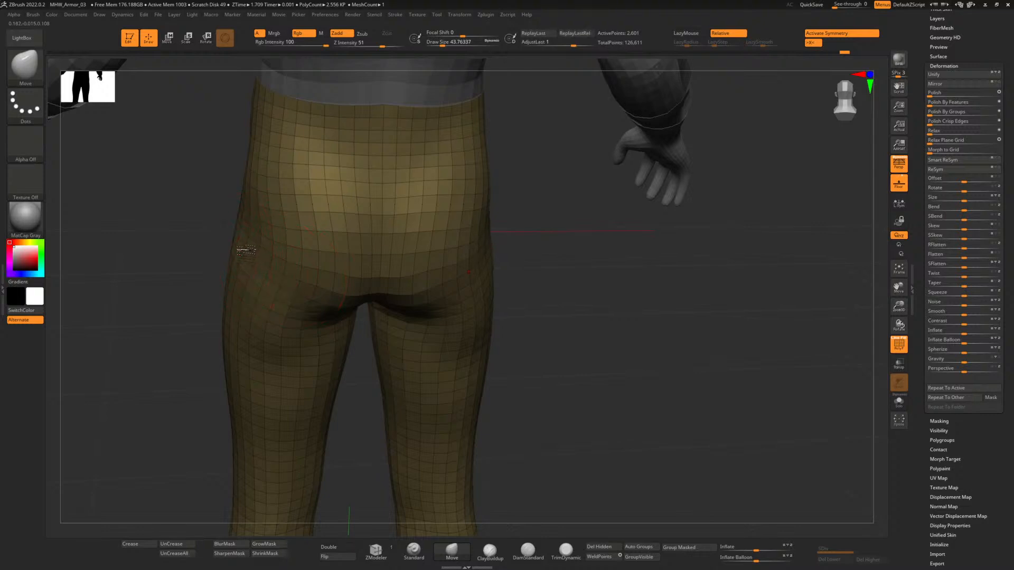
pyautogui.moveTo(534, 350); pyautogui.dragTo(528, 301)
pyautogui.press('shift')
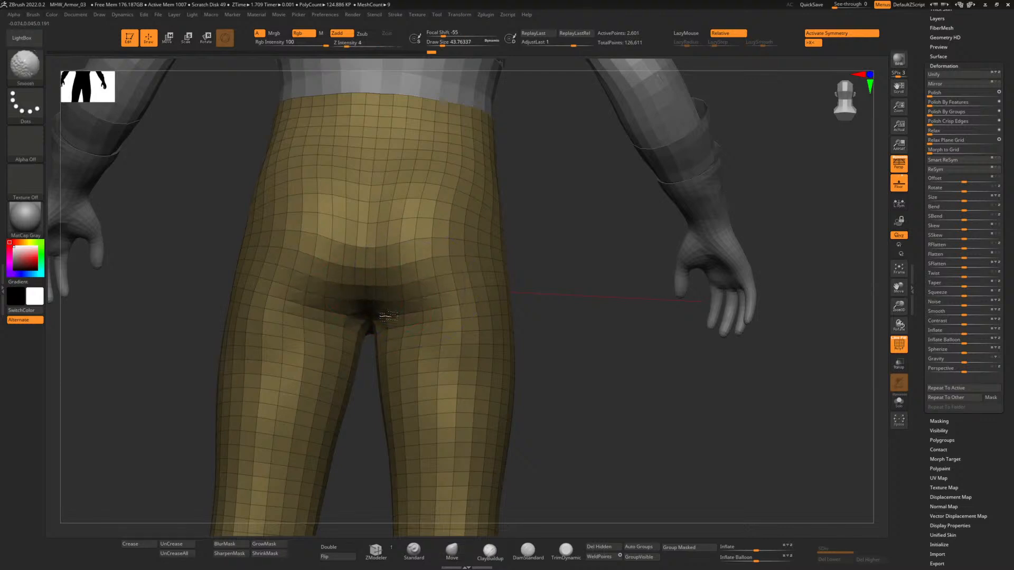
pyautogui.moveTo(567, 325); pyautogui.dragTo(561, 233)
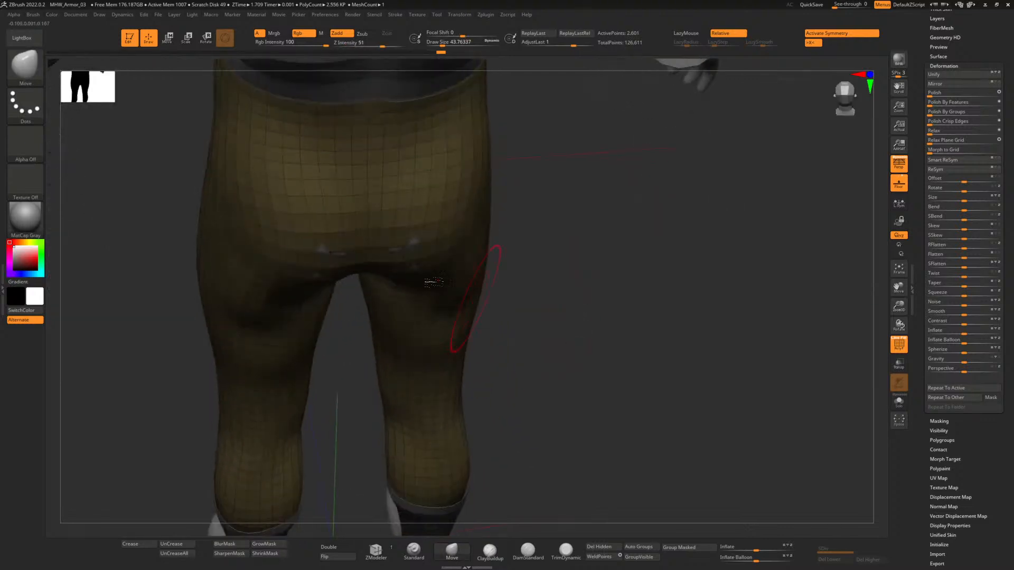
# Pull the fold under the seat over the remaining exposed body patches and soften the fold.
pyautogui.moveTo(409, 263); pyautogui.dragTo(411, 268)
pyautogui.moveTo(334, 265); pyautogui.dragTo(335, 271)
pyautogui.moveTo(581, 395)
pyautogui.mouseDown()
pyautogui.moveTo(577, 364)
pyautogui.moveTo(551, 338)
pyautogui.mouseUp()
pyautogui.press('shift')
pyautogui.moveTo(613, 374); pyautogui.dragTo(530, 364)
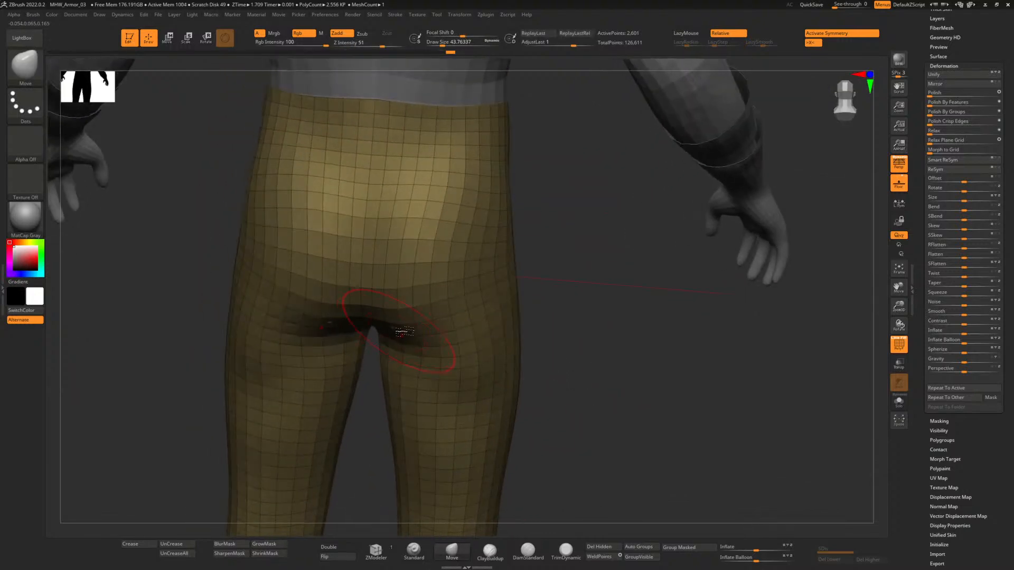
# Refine the pants silhouette along the seat, back of the thighs and hips from the side and front.
pyautogui.moveTo(152, 324); pyautogui.dragTo(262, 344)
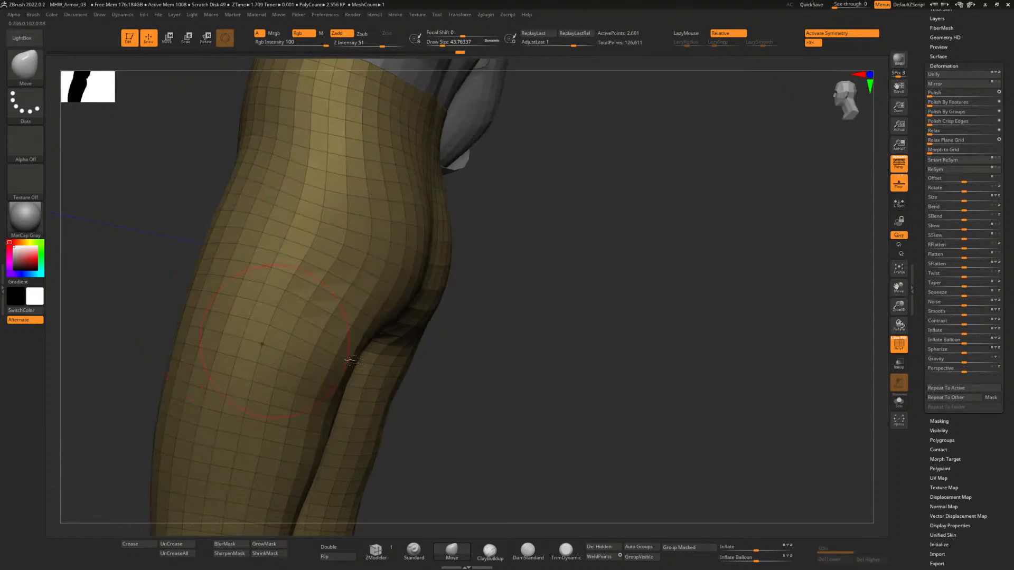
pyautogui.moveTo(486, 412); pyautogui.dragTo(502, 414)
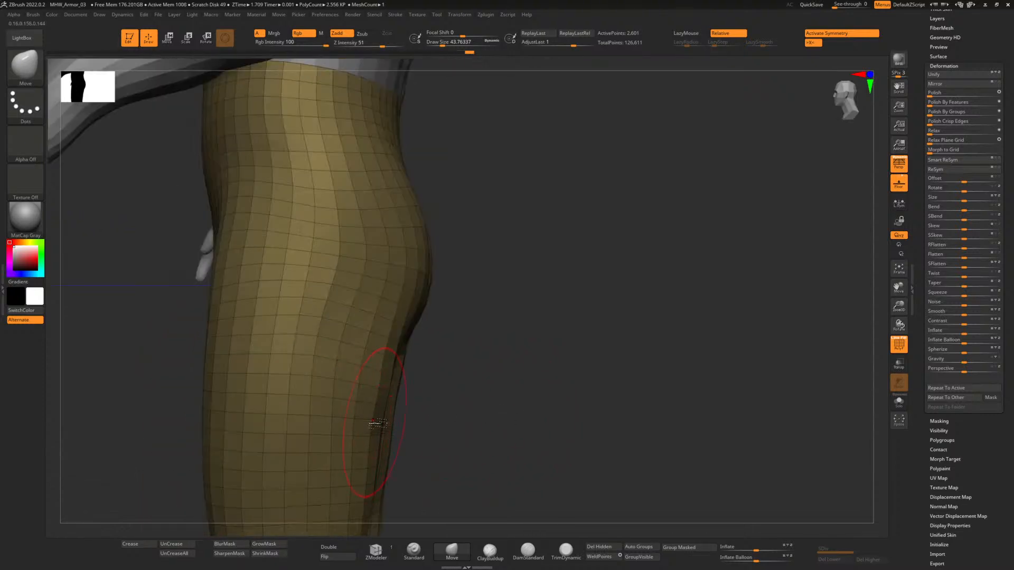
pyautogui.keyDown('shift'); pyautogui.moveTo(466, 425); pyautogui.dragTo(444, 279); pyautogui.keyUp('shift')
pyautogui.keyDown('alt'); pyautogui.moveTo(468, 396); pyautogui.dragTo(503, 294); pyautogui.keyUp('alt')
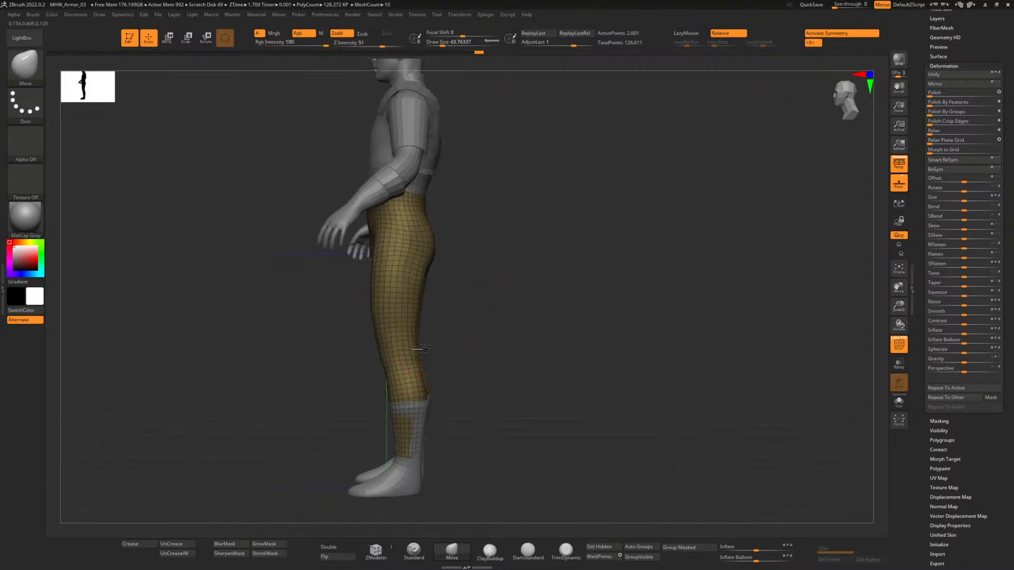
pyautogui.moveTo(495, 414); pyautogui.dragTo(529, 415)
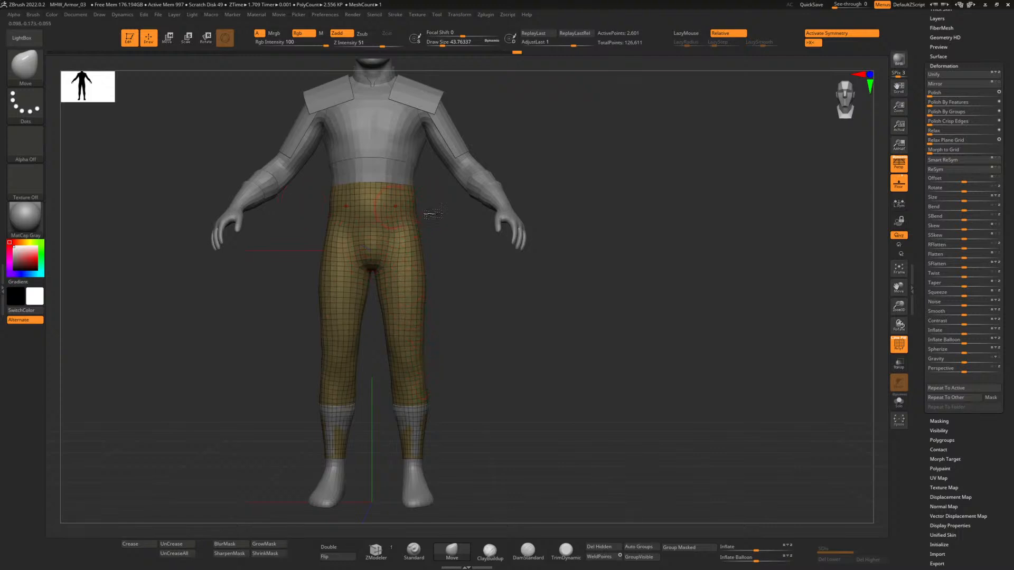
pyautogui.moveTo(480, 389); pyautogui.dragTo(501, 391)
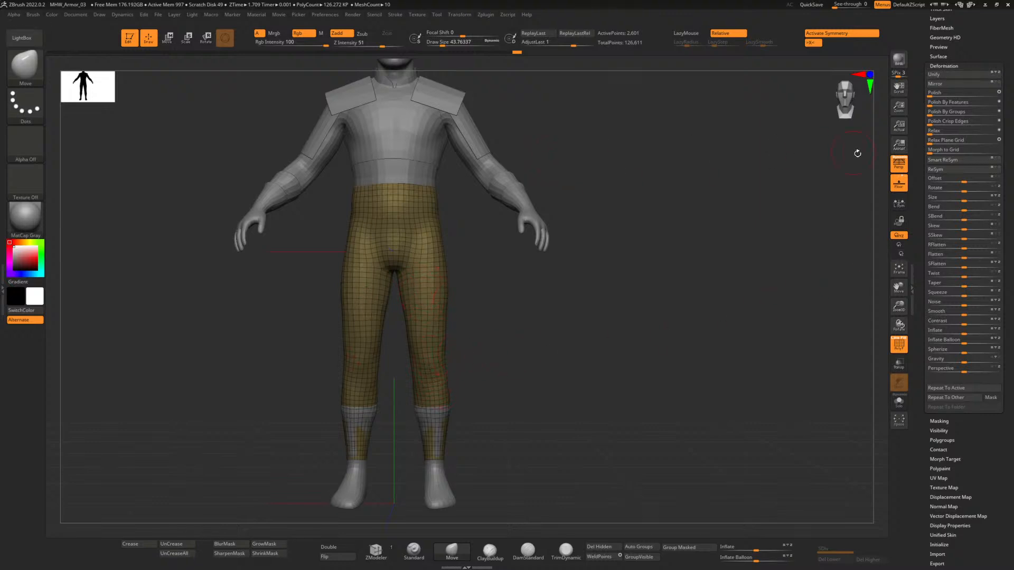
# Bring up the subtool list in place of the deformation settings and quick-save the project.
pyautogui.click(962, 67)
pyautogui.click(924, 181)
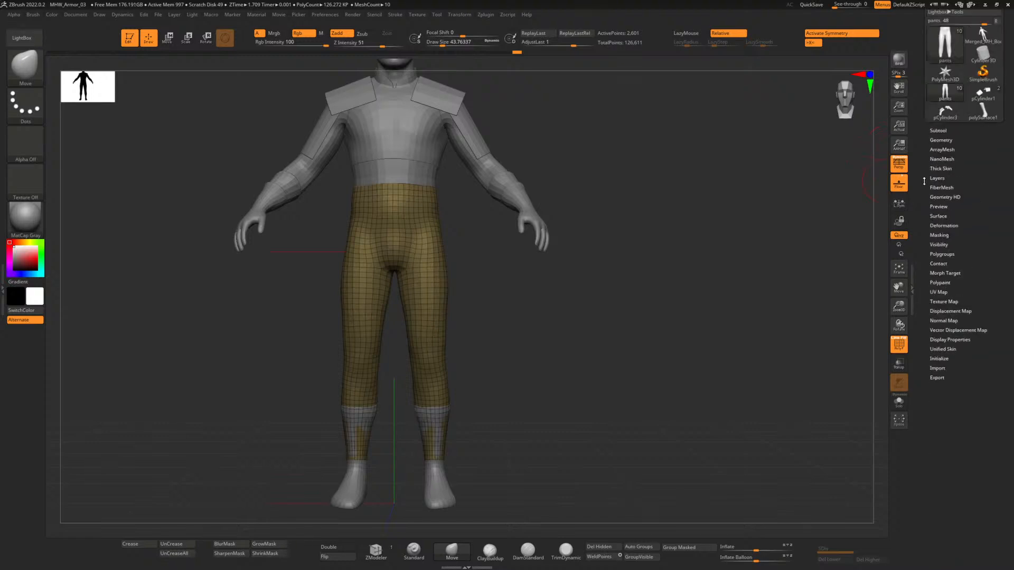
pyautogui.click(938, 212)
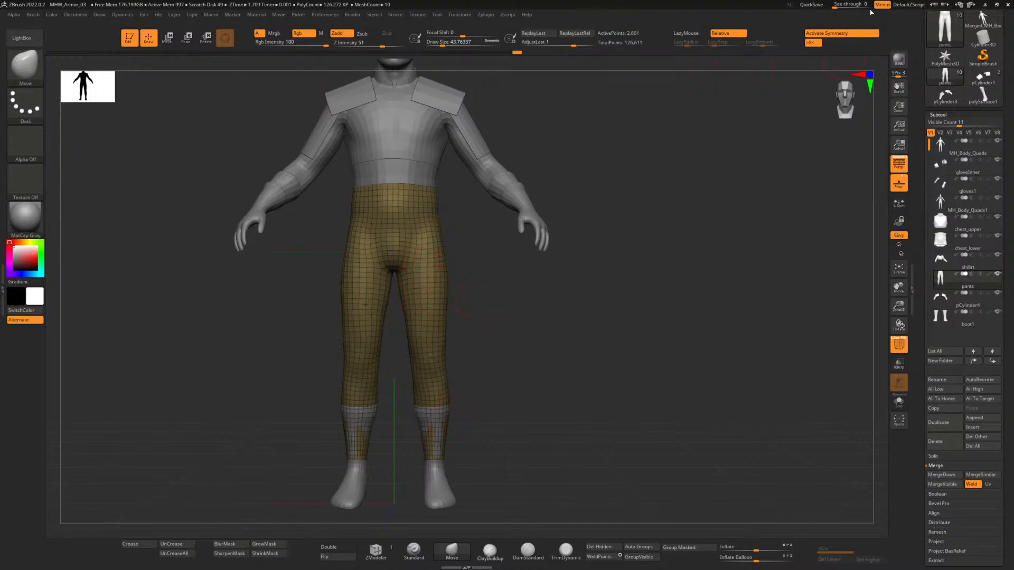
pyautogui.click(811, 4)
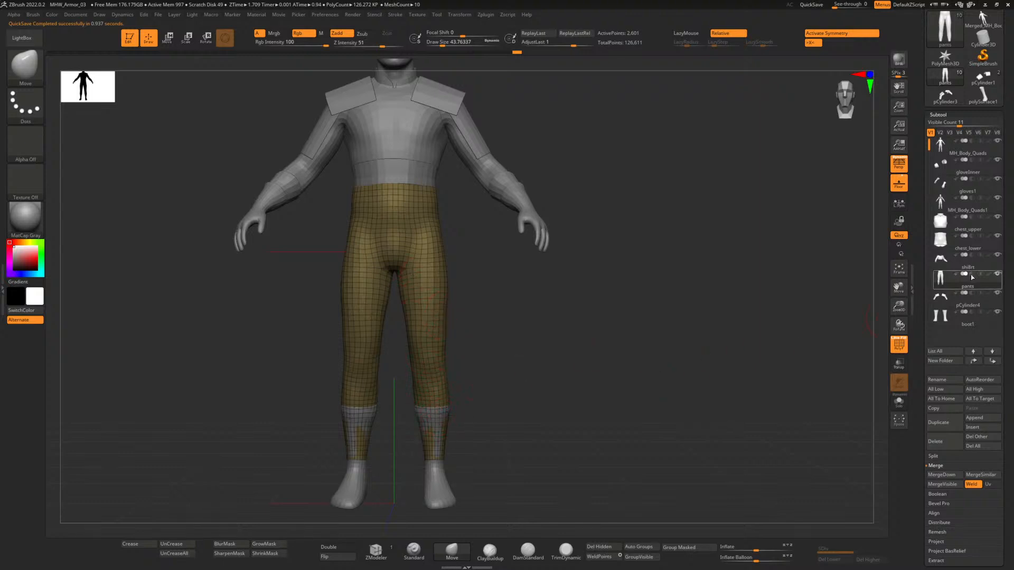
# Make boot1 the active subtool and inflate it slightly so the boots sit just outside the body's lower legs.
pyautogui.click(975, 322)
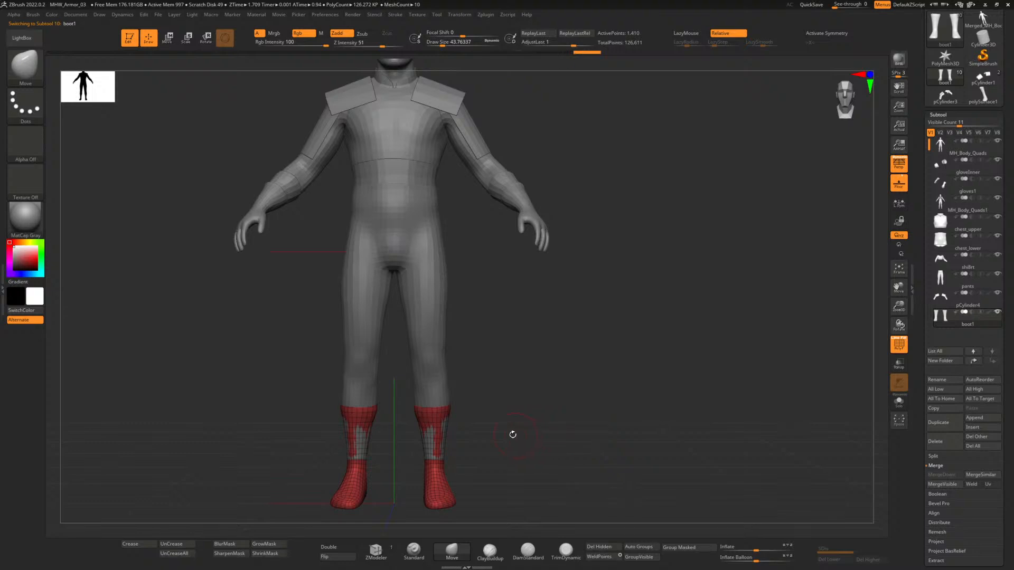
pyautogui.keyDown('alt'); pyautogui.moveTo(513, 435); pyautogui.dragTo(539, 346); pyautogui.keyUp('alt')
pyautogui.moveTo(756, 550); pyautogui.dragTo(759, 551)
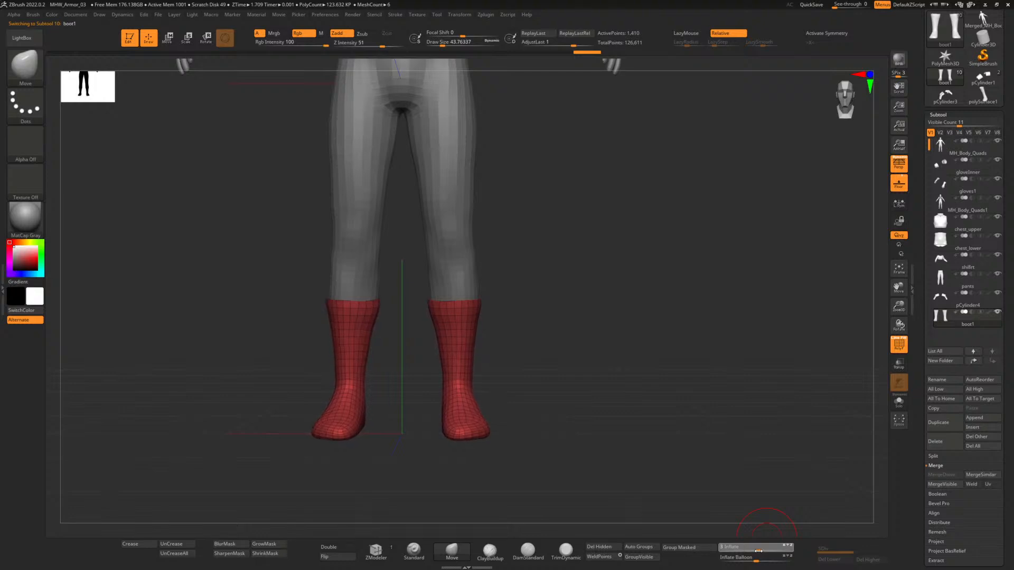
pyautogui.moveTo(758, 551); pyautogui.dragTo(758, 551)
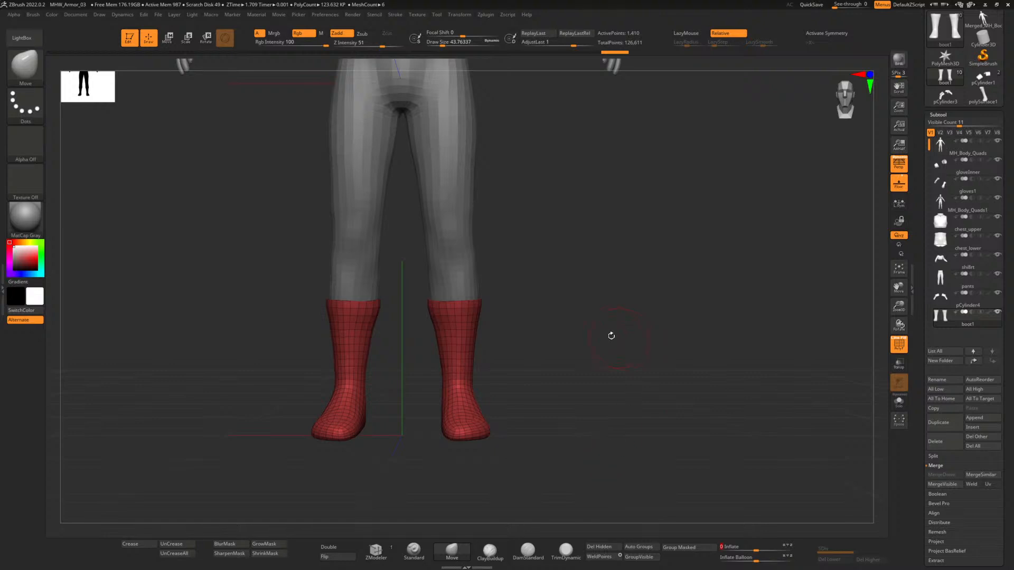
# Make chest_lower the active subtool and inflate it slightly so the whole waist piece sits outside the underlying clothing.
pyautogui.keyDown('alt'); pyautogui.moveTo(588, 320); pyautogui.dragTo(534, 355); pyautogui.keyUp('alt')
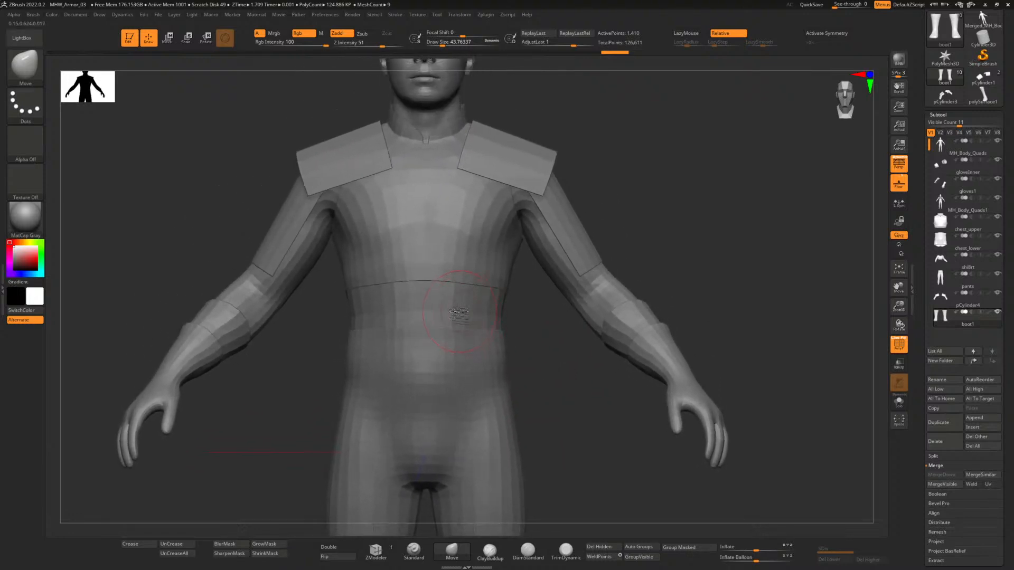
pyautogui.click(964, 240)
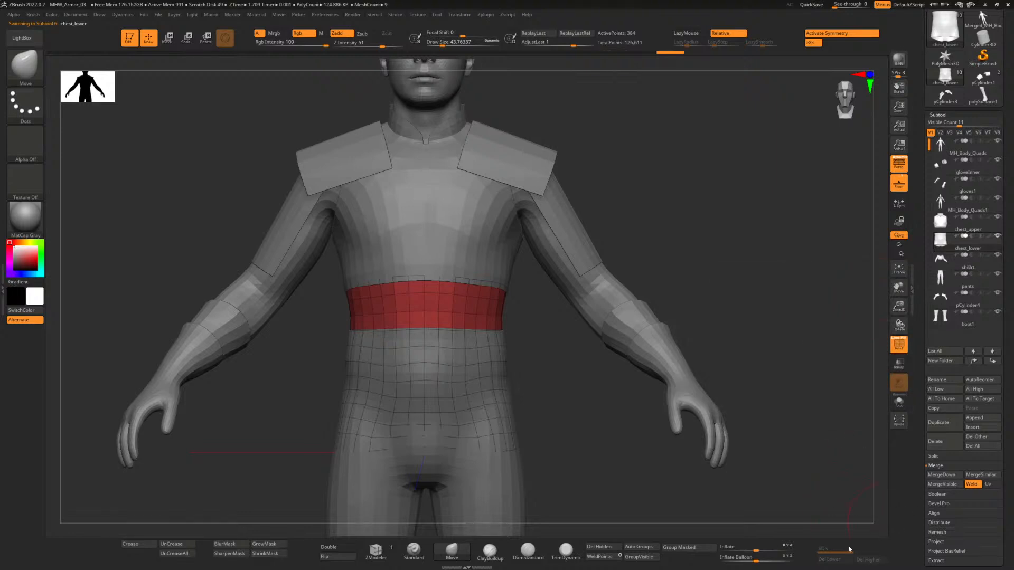
pyautogui.click(760, 551)
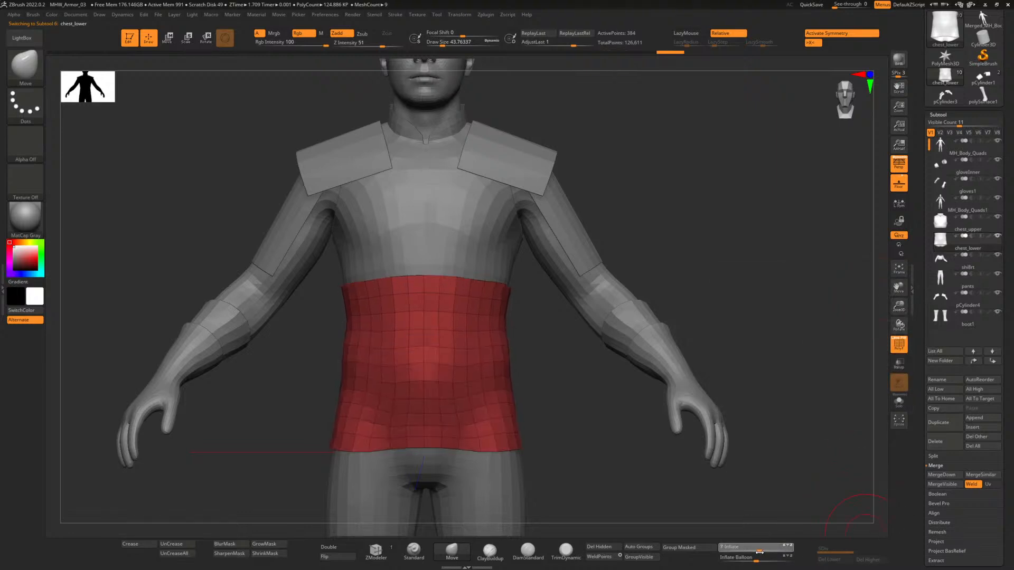
pyautogui.moveTo(760, 552); pyautogui.dragTo(759, 552)
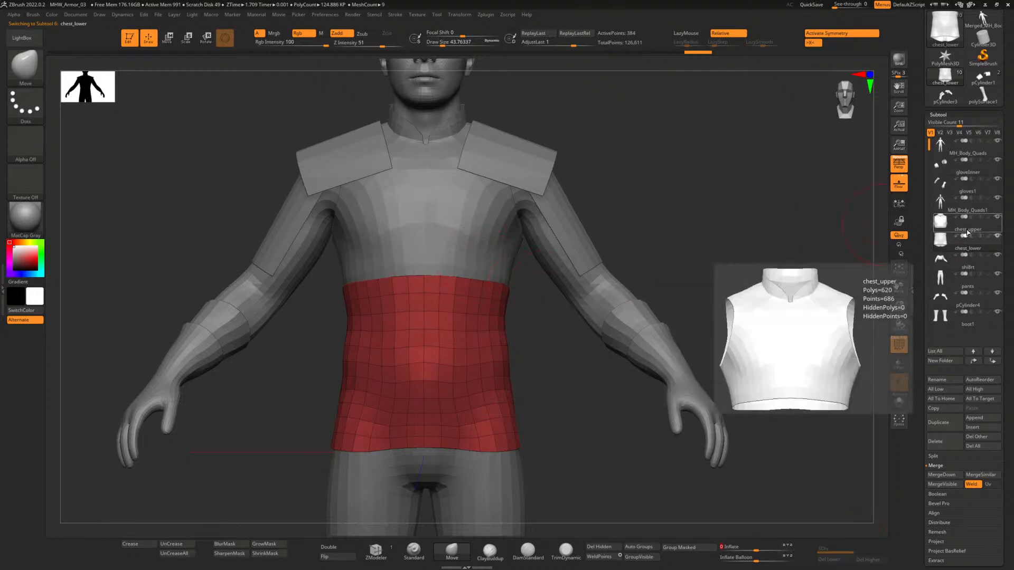
# Make chest_upper the active subtool and inflate it slightly, checking the fit around the chest from a lower angle and the front.
pyautogui.click(959, 223)
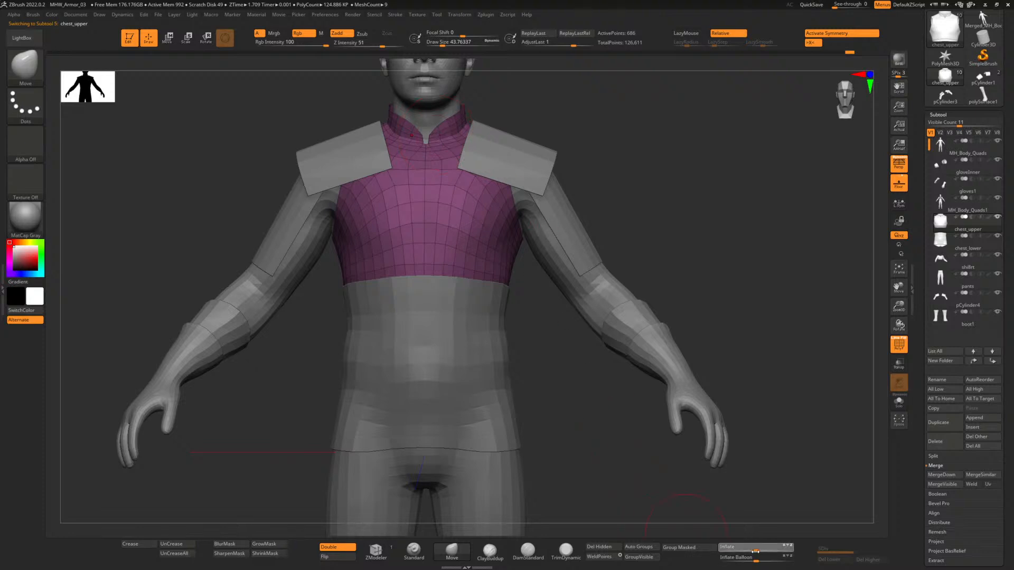
pyautogui.moveTo(759, 551); pyautogui.dragTo(759, 551)
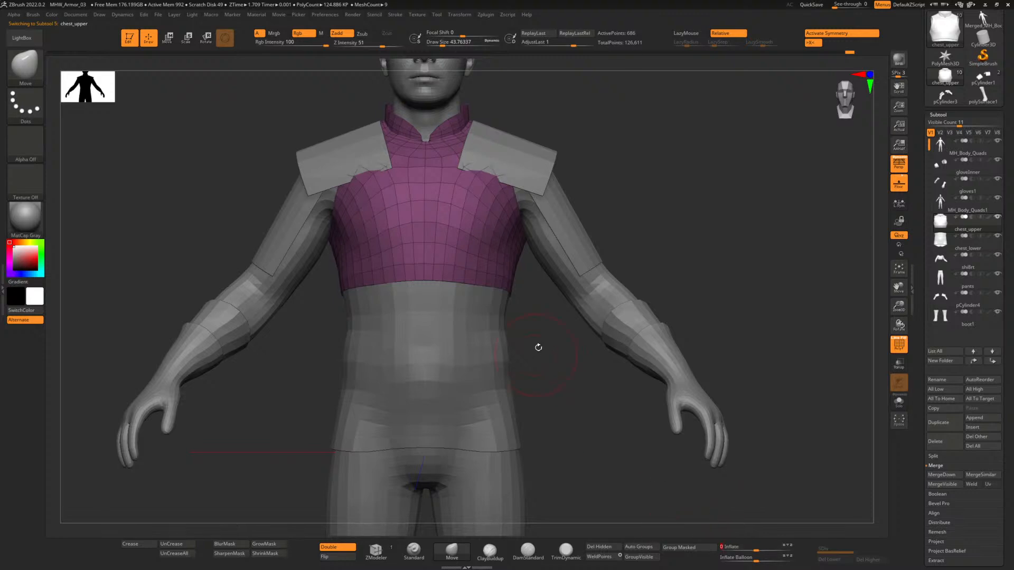
pyautogui.moveTo(538, 347); pyautogui.dragTo(561, 306)
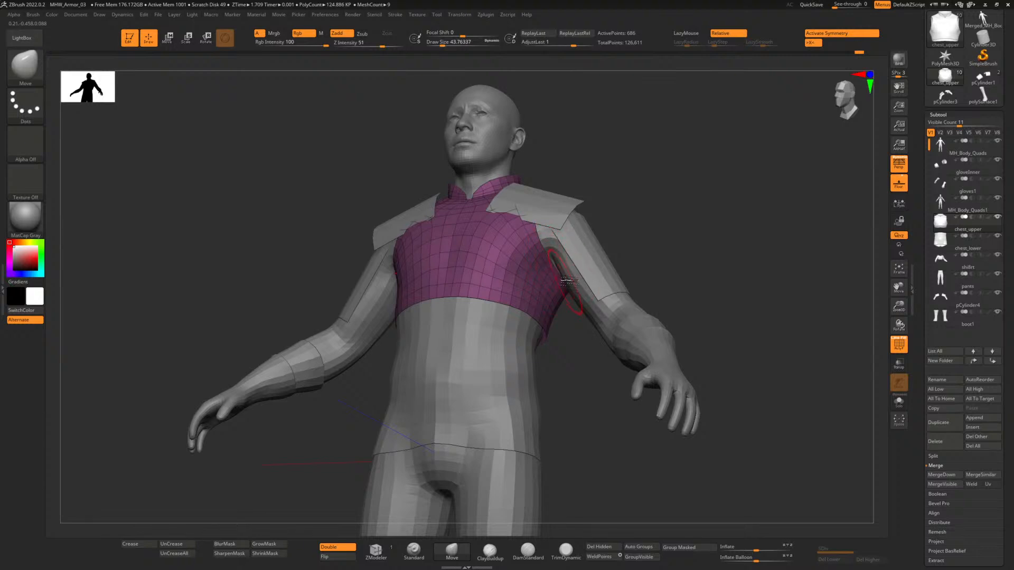
pyautogui.moveTo(565, 335)
pyautogui.keyDown('shift'); pyautogui.mouseDown()
pyautogui.moveTo(577, 357)
pyautogui.moveTo(552, 335)
pyautogui.mouseUp(); pyautogui.keyUp('shift')
pyautogui.keyDown('alt'); pyautogui.moveTo(543, 377); pyautogui.dragTo(555, 231); pyautogui.keyUp('alt')
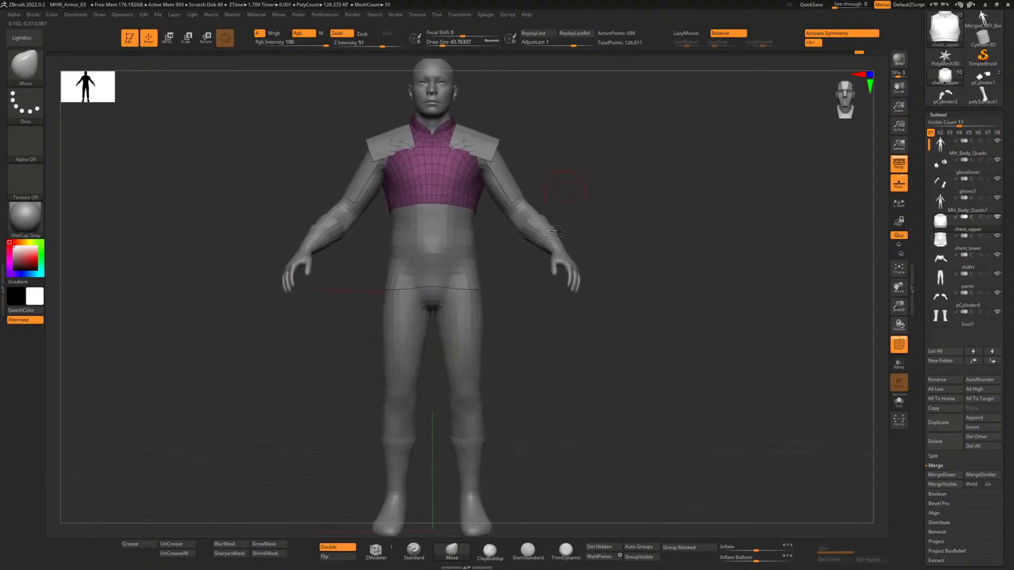
pyautogui.keyDown('alt'); pyautogui.moveTo(485, 289); pyautogui.dragTo(641, 267); pyautogui.keyUp('alt')
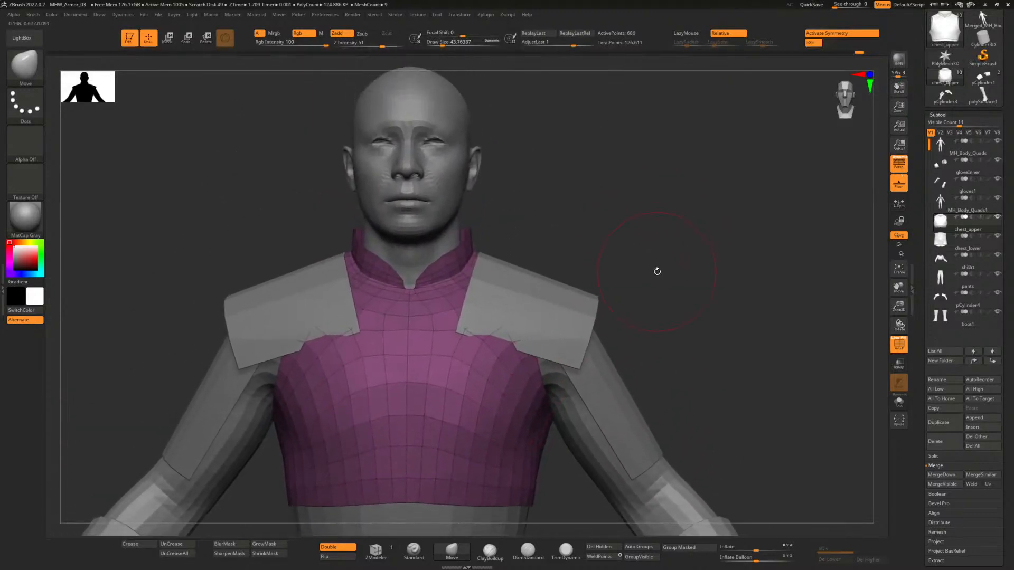
# Make the shoulder and upper-arm plates (pCylinder4) active and inflate them slightly so they clear the chest piece.
pyautogui.moveTo(968, 177)
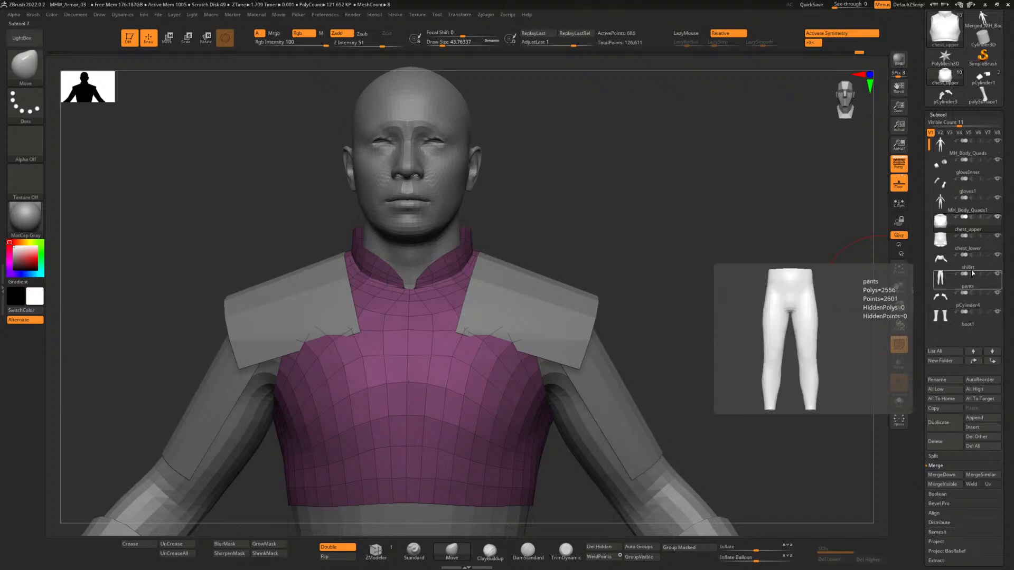
pyautogui.moveTo(973, 259)
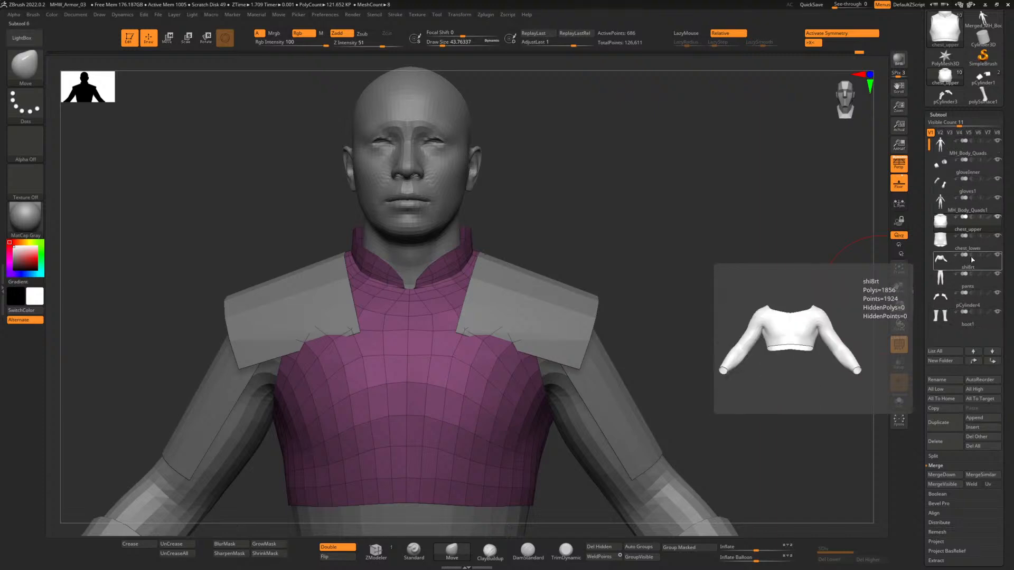
pyautogui.click(976, 302)
pyautogui.moveTo(701, 310); pyautogui.dragTo(703, 275)
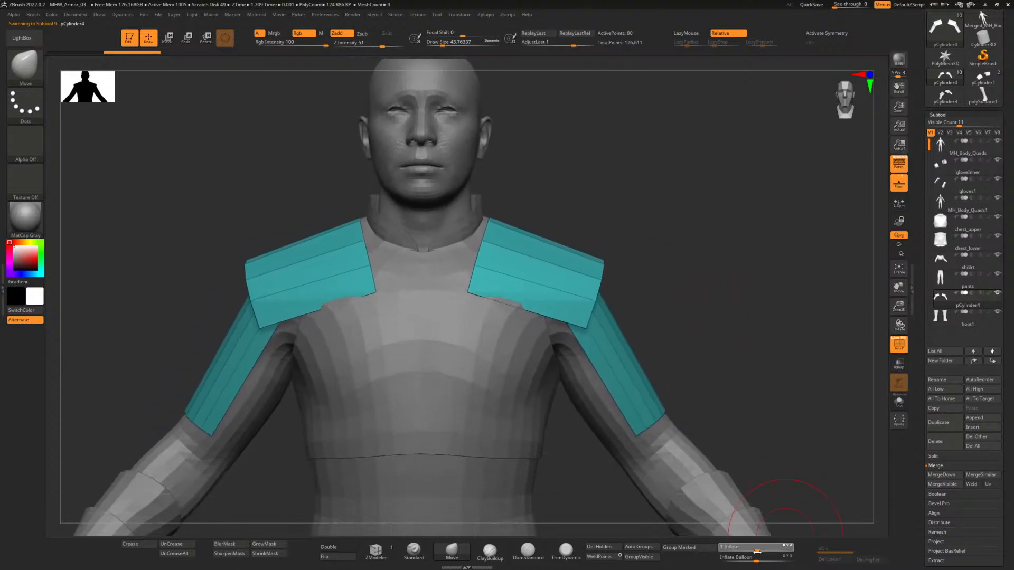
pyautogui.moveTo(757, 552); pyautogui.dragTo(760, 552)
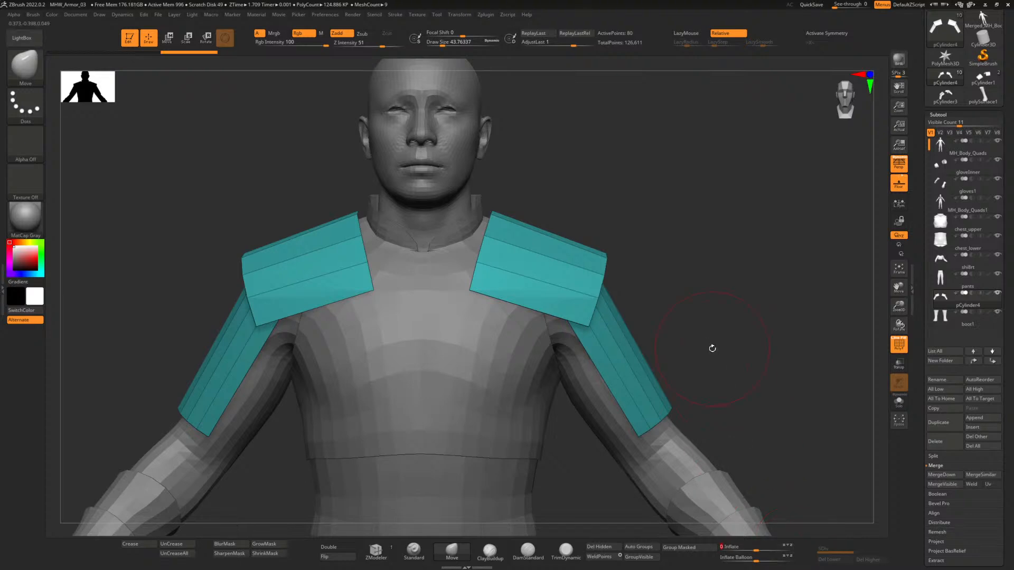
pyautogui.keyDown('alt'); pyautogui.moveTo(712, 348); pyautogui.dragTo(675, 245); pyautogui.keyUp('alt')
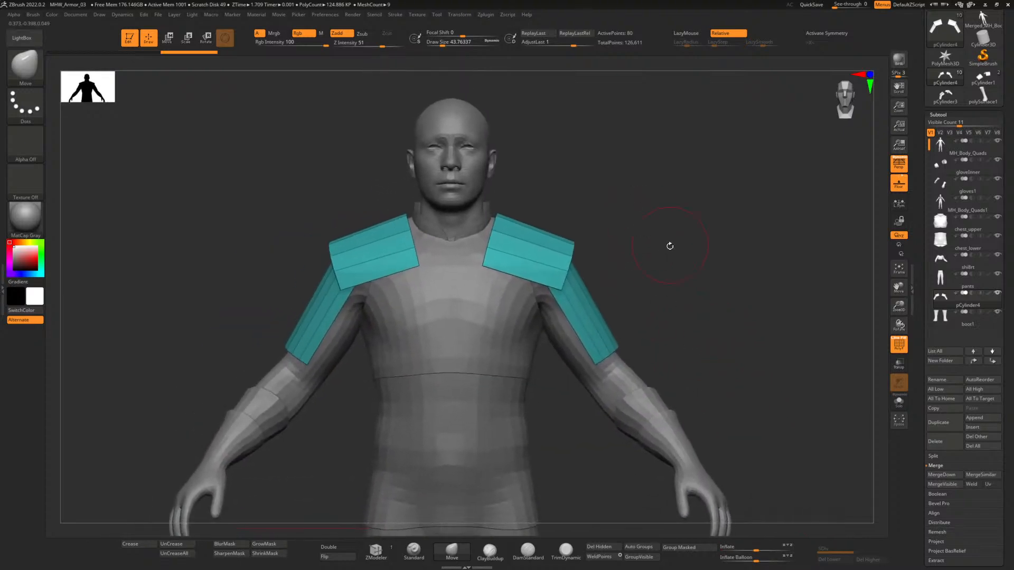
pyautogui.moveTo(676, 343)
pyautogui.keyDown('alt'); pyautogui.mouseDown()
pyautogui.moveTo(674, 332)
pyautogui.moveTo(680, 350)
pyautogui.mouseUp(); pyautogui.keyUp('alt')
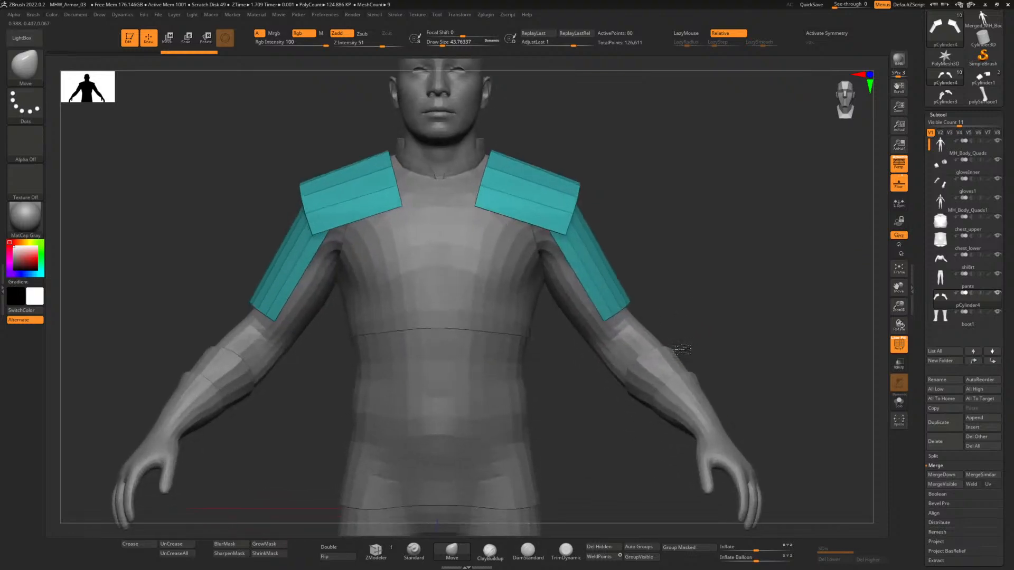
pyautogui.keyDown('alt'); pyautogui.moveTo(704, 301); pyautogui.dragTo(695, 318); pyautogui.keyUp('alt')
pyautogui.keyDown('alt'); pyautogui.moveTo(693, 272); pyautogui.dragTo(703, 317); pyautogui.keyUp('alt')
pyautogui.keyDown('alt'); pyautogui.moveTo(634, 356); pyautogui.dragTo(682, 320); pyautogui.keyUp('alt')
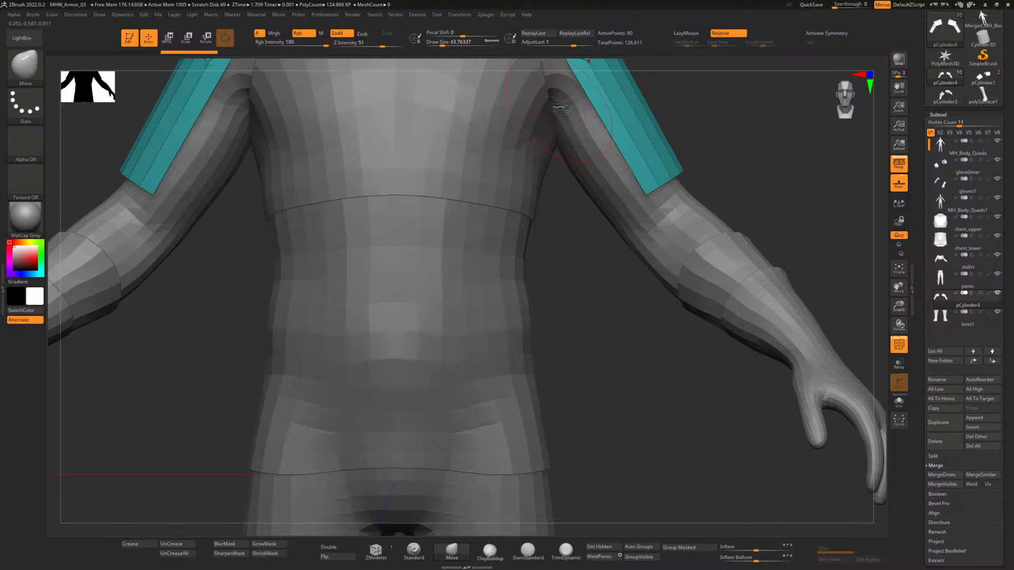
# Make boot1 the active subtool and turn on double-sided display for it.
pyautogui.keyDown('alt'); pyautogui.moveTo(576, 283); pyautogui.dragTo(584, 230); pyautogui.keyUp('alt')
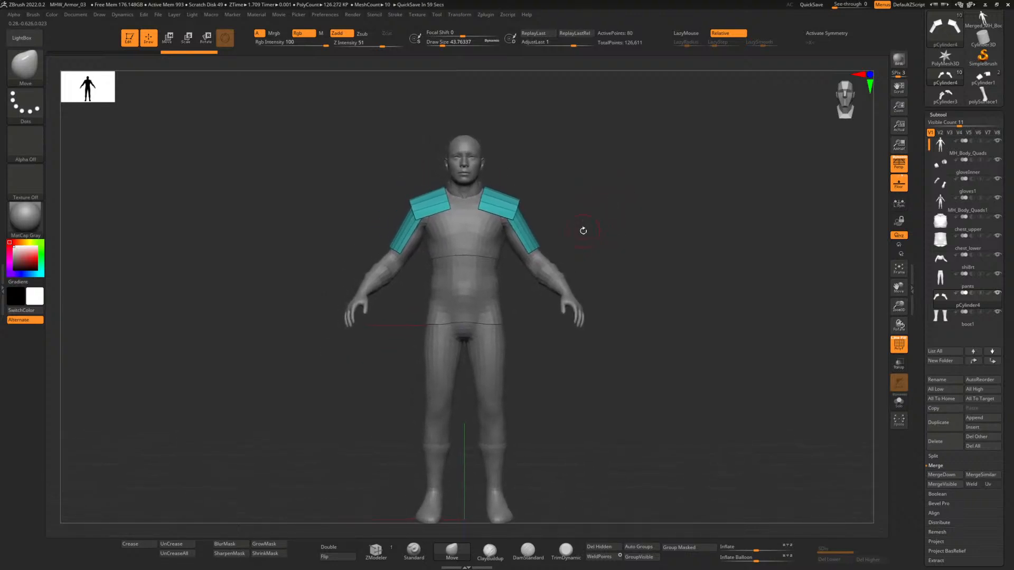
pyautogui.keyDown('alt'); pyautogui.moveTo(532, 424); pyautogui.dragTo(561, 311); pyautogui.keyUp('alt')
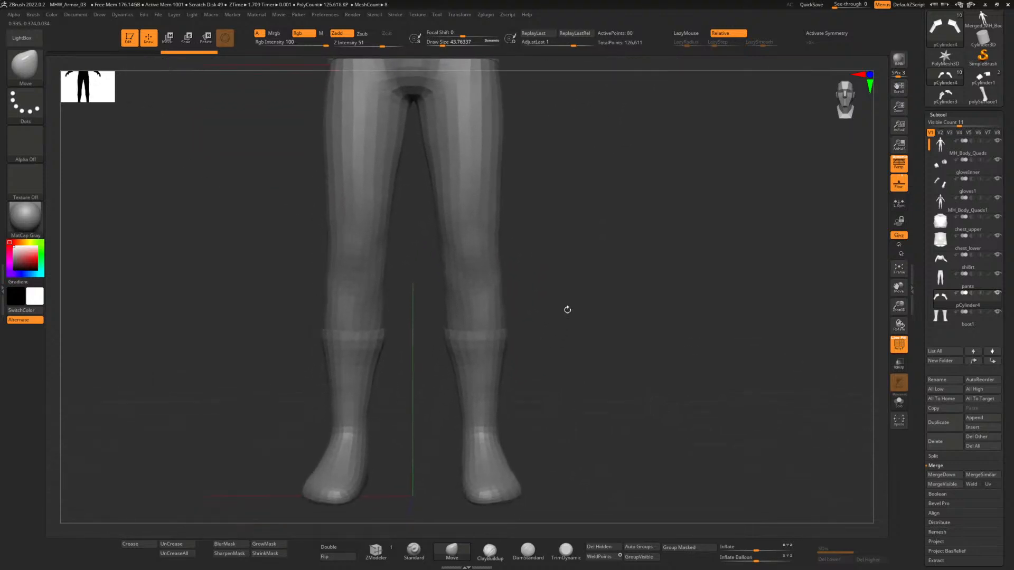
pyautogui.click(967, 326)
pyautogui.click(344, 548)
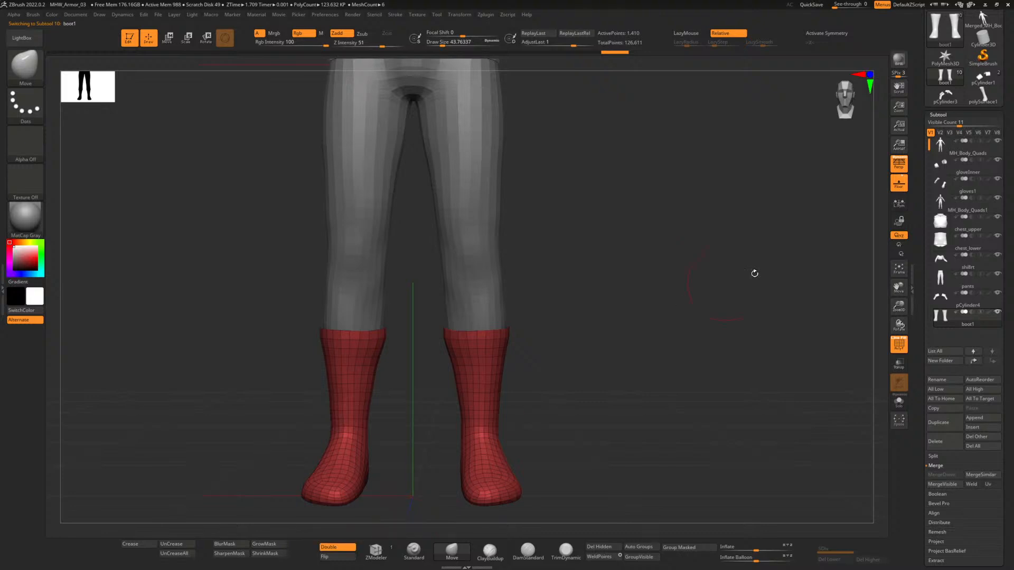
# Make MH_Body_Quads the active subtool, hide the wireframe display and quick-save the project.
pyautogui.click(951, 146)
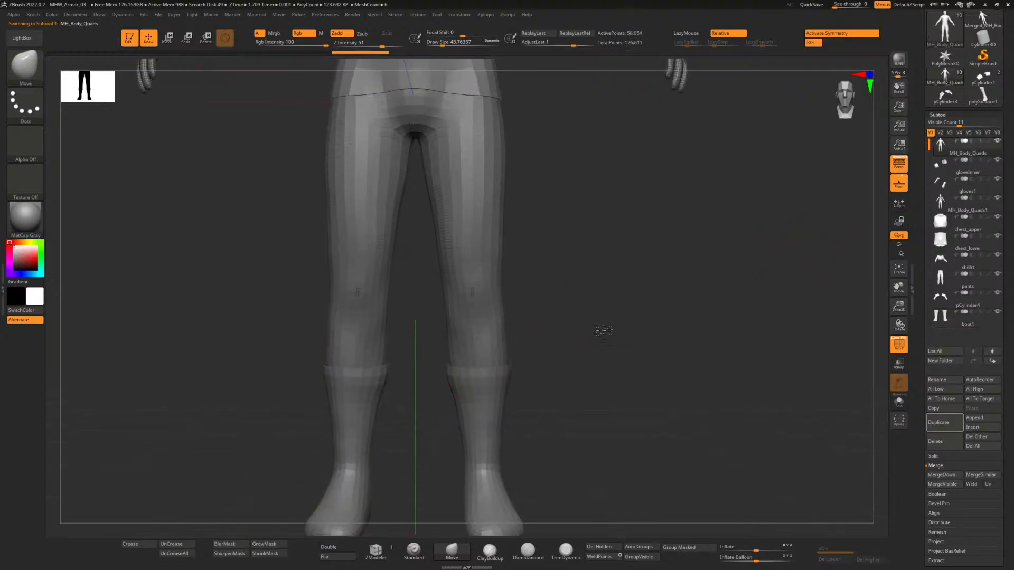
pyautogui.click(900, 347)
pyautogui.keyDown('alt'); pyautogui.moveTo(650, 343); pyautogui.dragTo(512, 417); pyautogui.keyUp('alt')
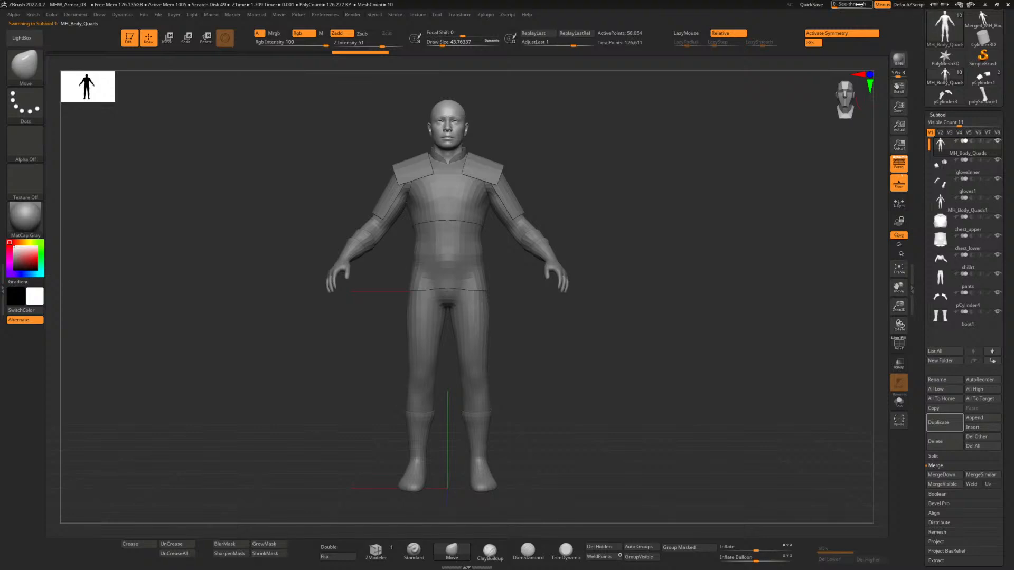
pyautogui.click(811, 4)
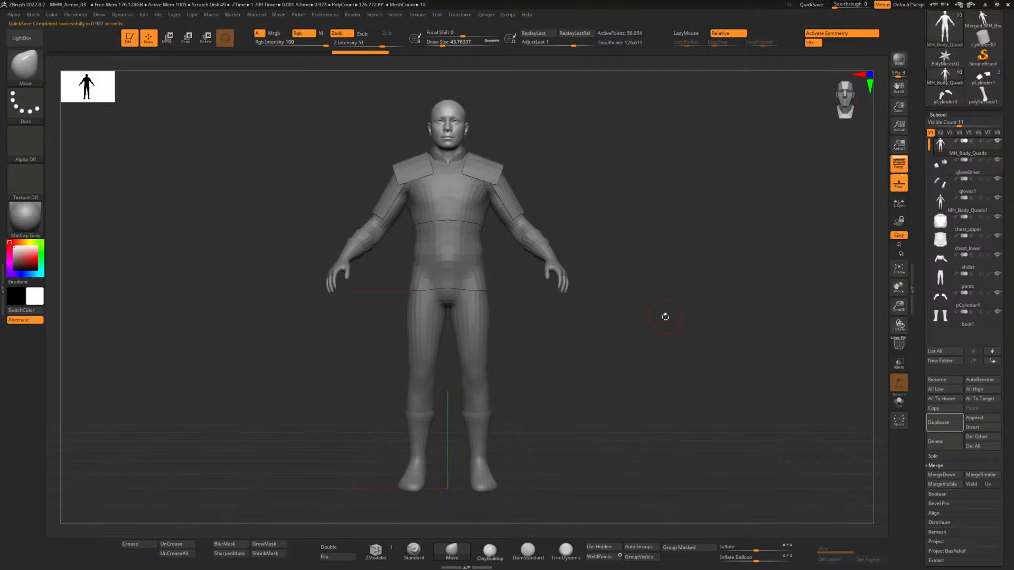
# Show the wireframe again, make chest_upper active and reduce the brush's draw size to about 1.5 for work on the collar's front opening.
pyautogui.keyDown('alt'); pyautogui.moveTo(557, 127); pyautogui.dragTo(580, 448); pyautogui.keyUp('alt')
pyautogui.keyDown('alt'); pyautogui.moveTo(543, 192); pyautogui.dragTo(584, 484); pyautogui.keyUp('alt')
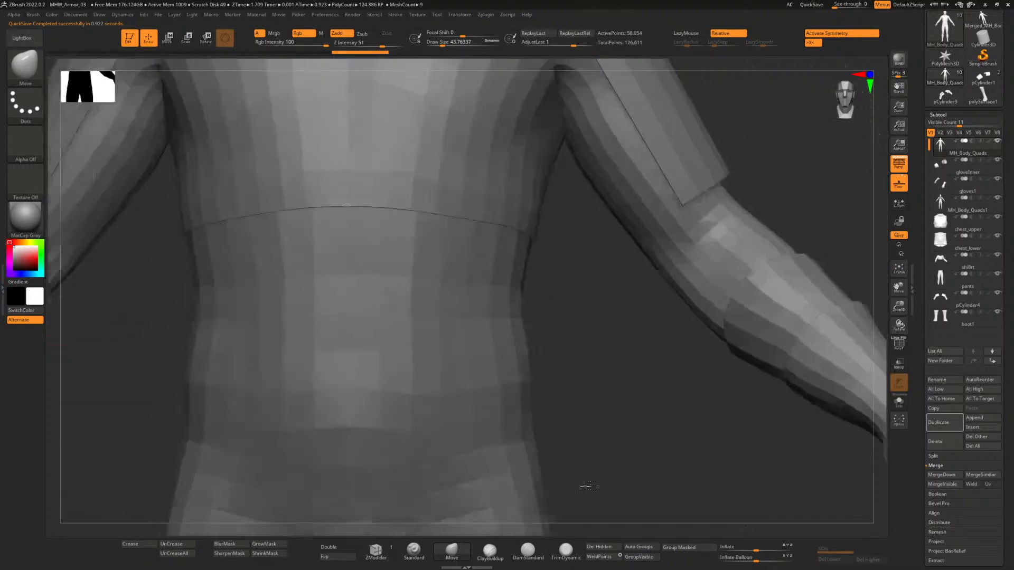
pyautogui.keyDown('alt'); pyautogui.moveTo(592, 174); pyautogui.dragTo(599, 443); pyautogui.keyUp('alt')
pyautogui.keyDown('alt'); pyautogui.moveTo(719, 177); pyautogui.dragTo(720, 328); pyautogui.keyUp('alt')
pyautogui.keyDown('alt'); pyautogui.moveTo(556, 229); pyautogui.dragTo(605, 241); pyautogui.keyUp('alt')
pyautogui.keyDown('alt'); pyautogui.moveTo(622, 285); pyautogui.dragTo(653, 465); pyautogui.keyUp('alt')
pyautogui.keyDown('alt'); pyautogui.moveTo(483, 191); pyautogui.dragTo(473, 269); pyautogui.keyUp('alt')
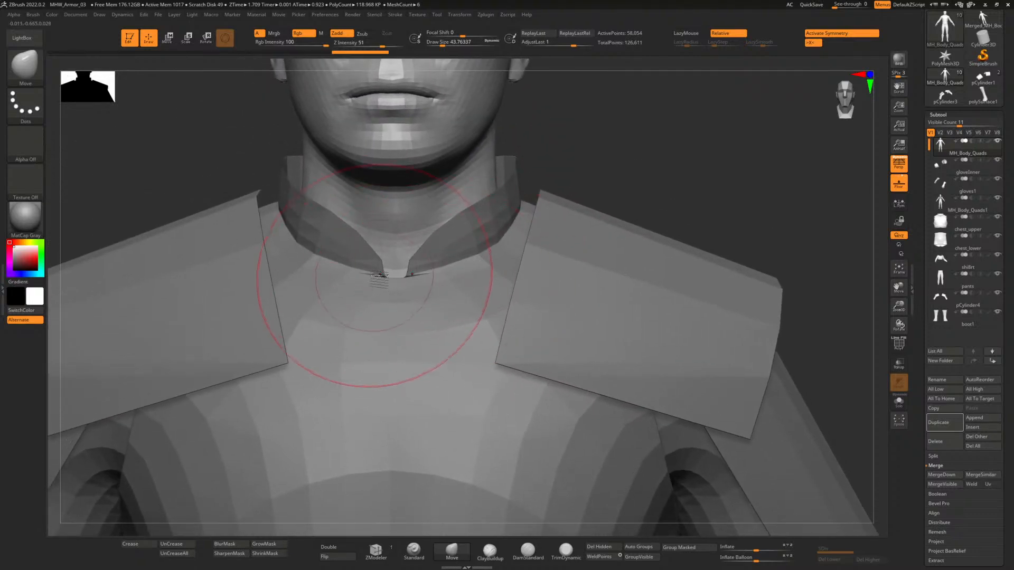
pyautogui.click(902, 346)
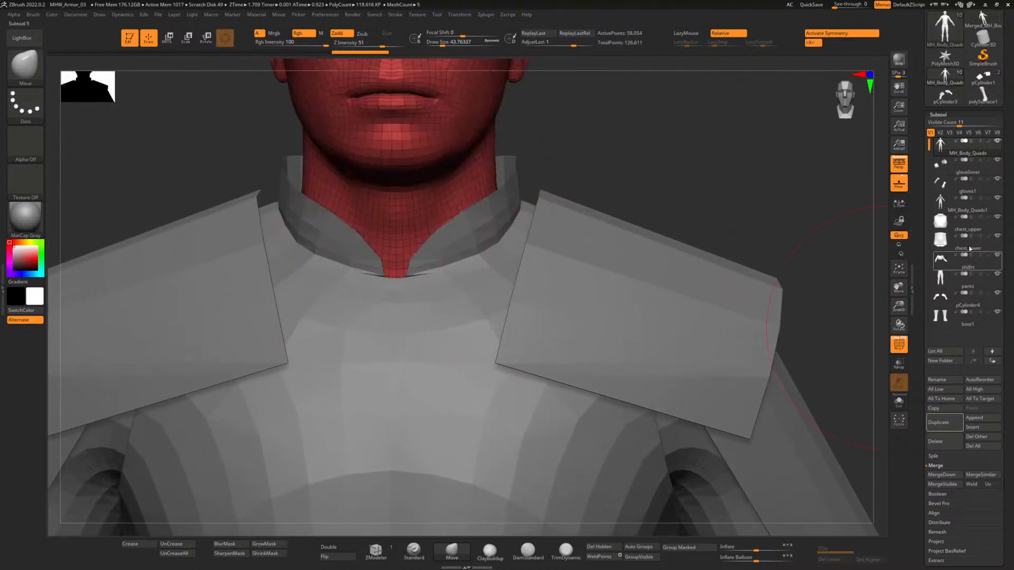
pyautogui.click(951, 225)
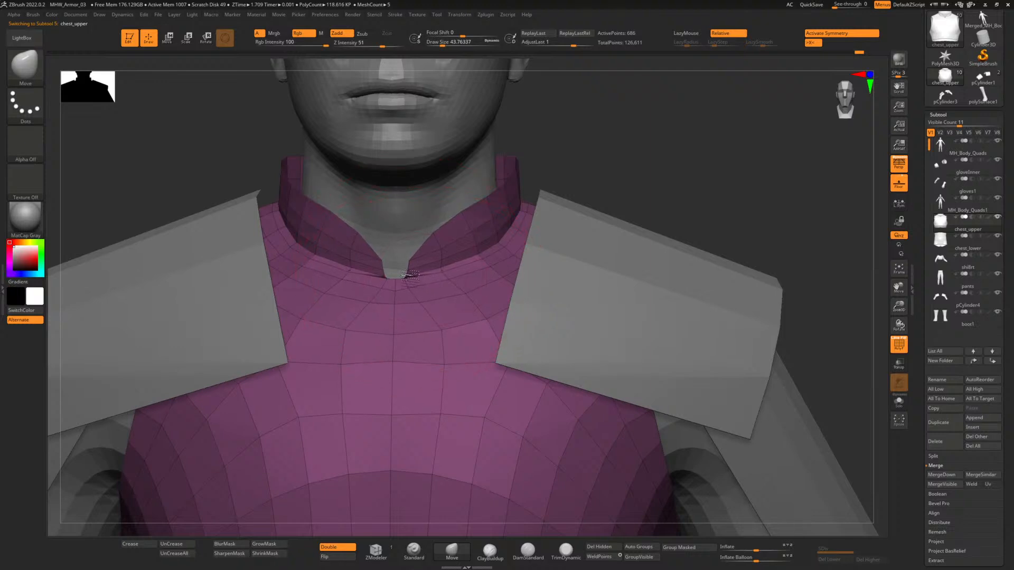
pyautogui.moveTo(667, 161)
pyautogui.keyDown('alt'); pyautogui.mouseDown()
pyautogui.moveTo(672, 152)
pyautogui.moveTo(720, 382)
pyautogui.moveTo(704, 336)
pyautogui.moveTo(708, 358)
pyautogui.mouseUp(); pyautogui.keyUp('alt')
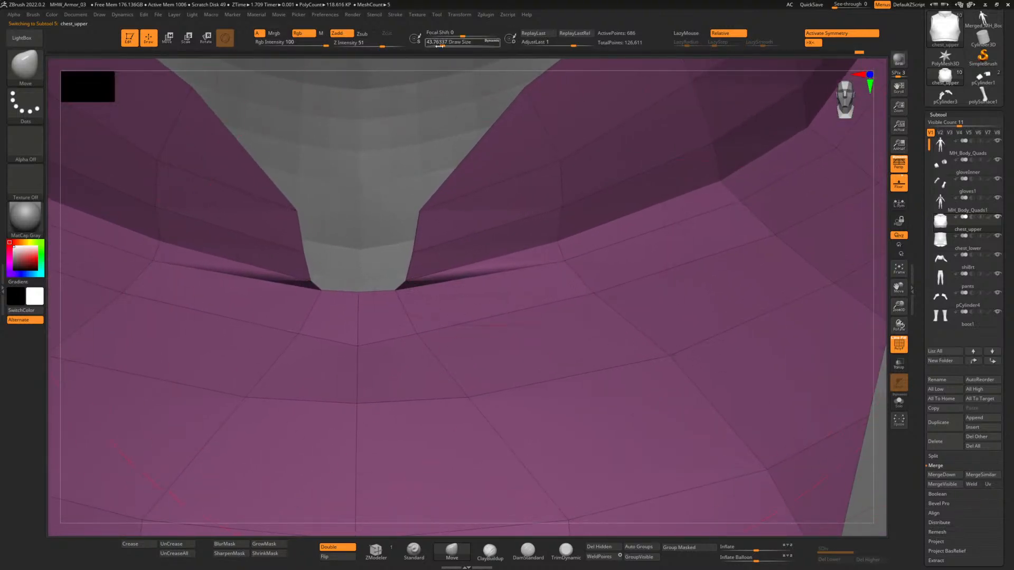
pyautogui.moveTo(442, 46); pyautogui.dragTo(432, 46)
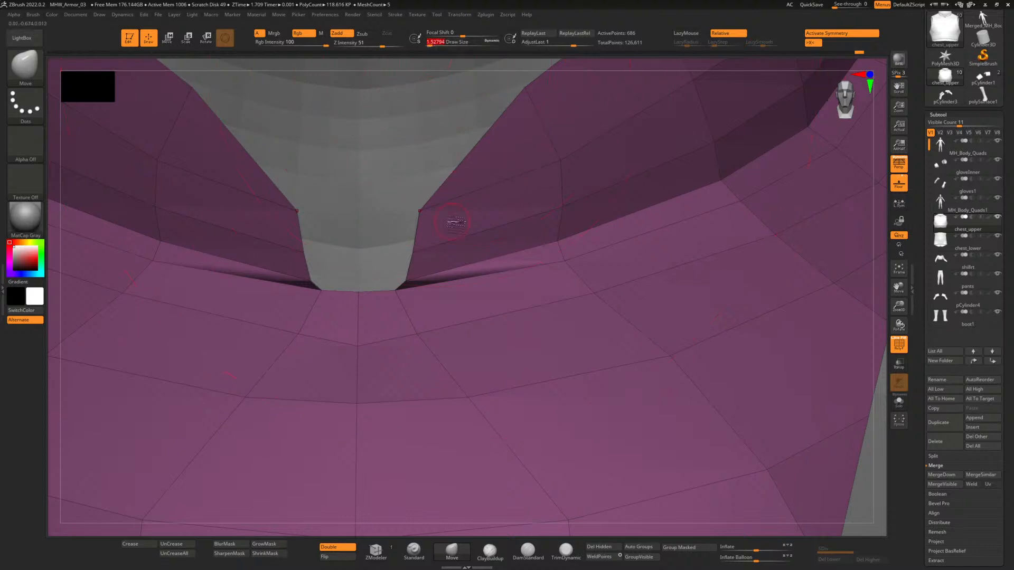
# Lift the collar's front edge points and pull the base of the neck notch inward to reshape the opening symmetrically.
pyautogui.moveTo(411, 278); pyautogui.dragTo(442, 185)
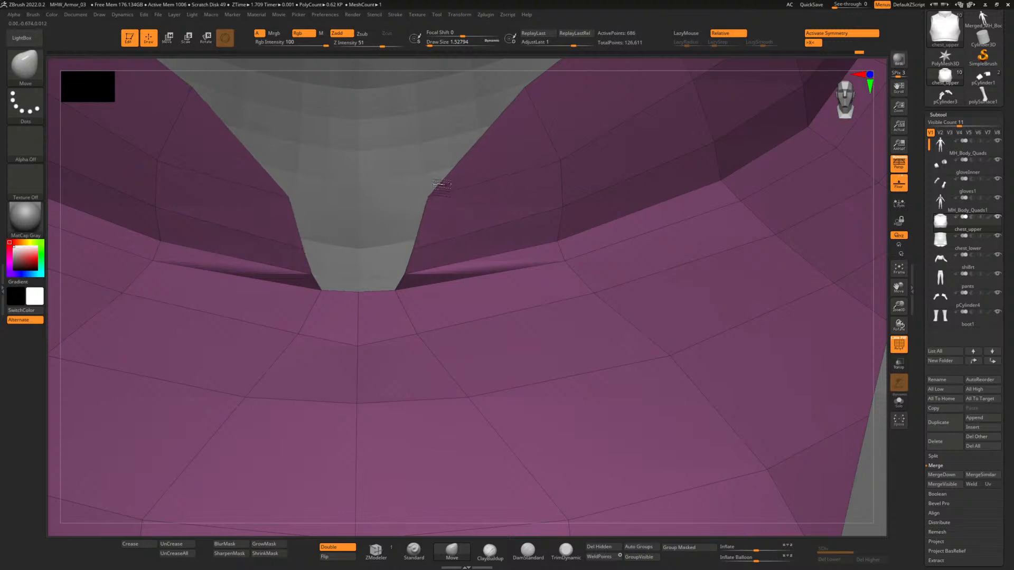
pyautogui.moveTo(530, 90); pyautogui.dragTo(526, 94)
pyautogui.moveTo(316, 276)
pyautogui.mouseDown()
pyautogui.moveTo(331, 231)
pyautogui.moveTo(375, 216)
pyautogui.moveTo(345, 254)
pyautogui.moveTo(264, 291)
pyautogui.moveTo(343, 245)
pyautogui.moveTo(302, 259)
pyautogui.moveTo(317, 255)
pyautogui.mouseUp()
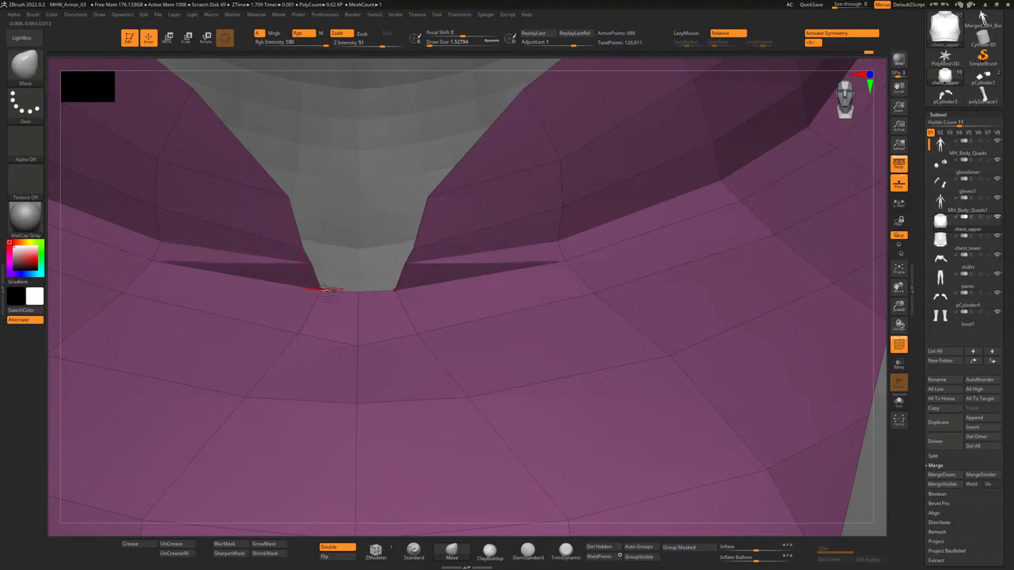
pyautogui.moveTo(326, 289); pyautogui.dragTo(349, 292)
pyautogui.moveTo(306, 252); pyautogui.dragTo(293, 166)
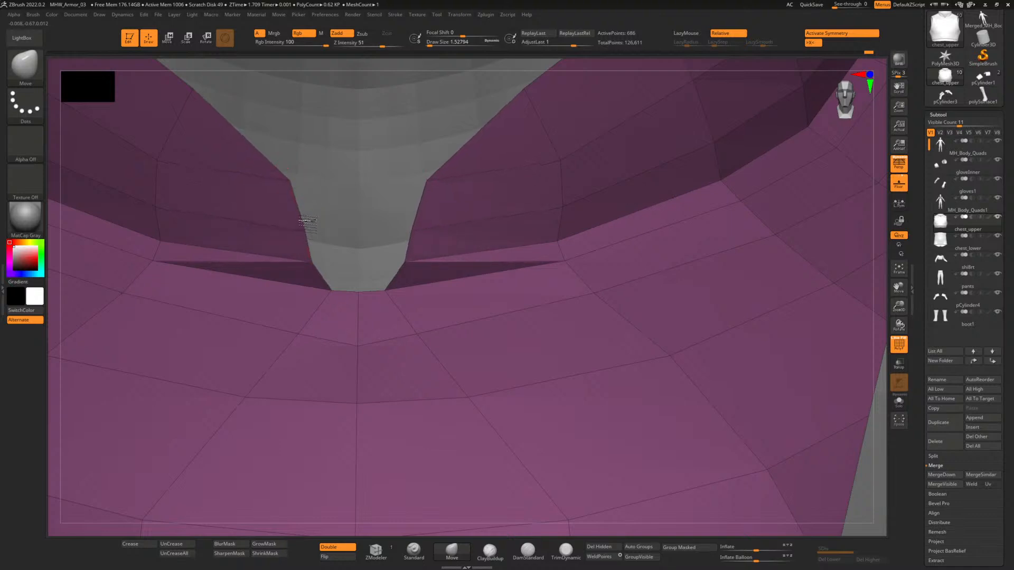
pyautogui.keyDown('ctrl'); pyautogui.moveTo(373, 216); pyautogui.dragTo(337, 113, button='right'); pyautogui.keyUp('ctrl')
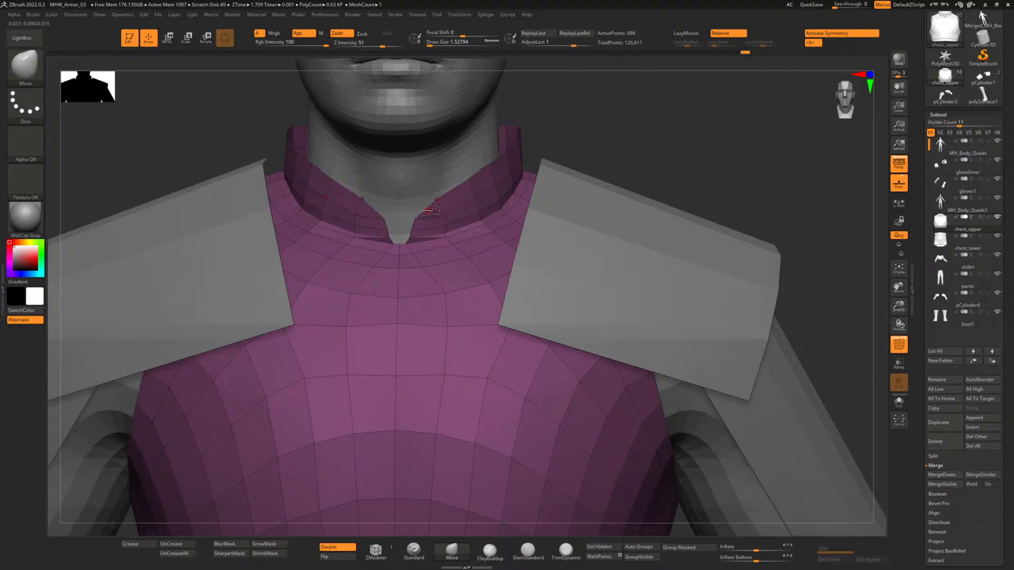
# View the full armored figure from the front and switch to Photoshop to compare it with the Witcher armor reference.
pyautogui.keyDown('alt'); pyautogui.moveTo(677, 194); pyautogui.dragTo(581, 86); pyautogui.keyUp('alt')
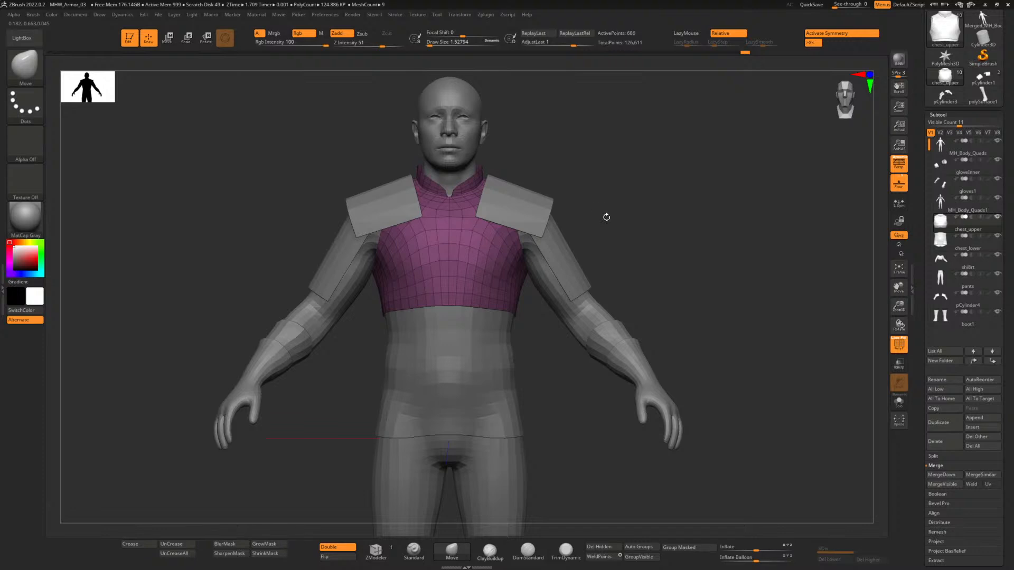
pyautogui.keyDown('alt'); pyautogui.moveTo(641, 251); pyautogui.dragTo(604, 224); pyautogui.keyUp('alt')
pyautogui.keyDown('alt'); pyautogui.moveTo(575, 342); pyautogui.dragTo(546, 332); pyautogui.keyUp('alt')
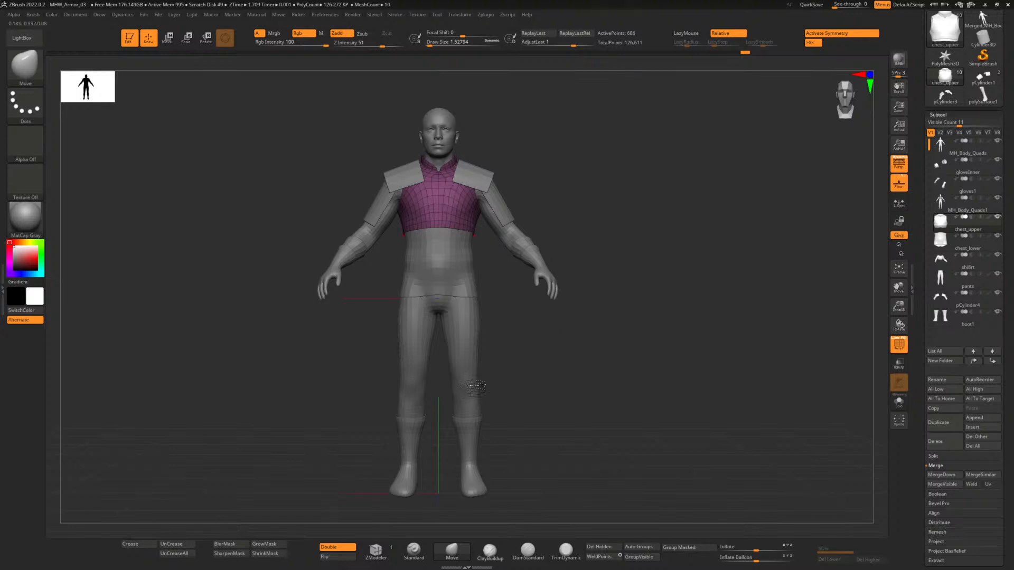
pyautogui.hotkey('alt', 'Tab')
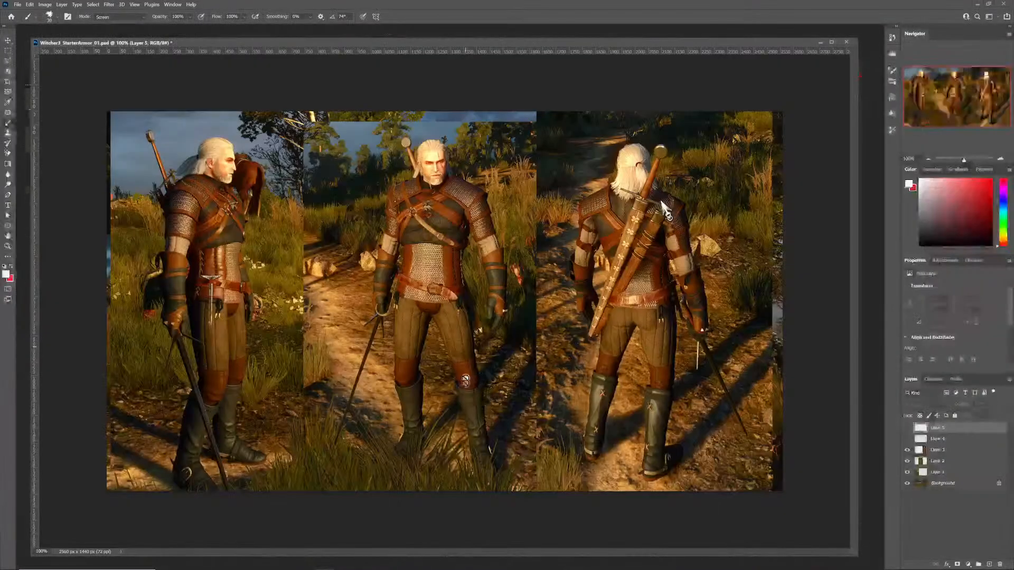
# Alternate between ZBrush and the Photoshop reference to compare the armored figure's front with the Witcher armor.
pyautogui.hotkey('alt', 'Tab')
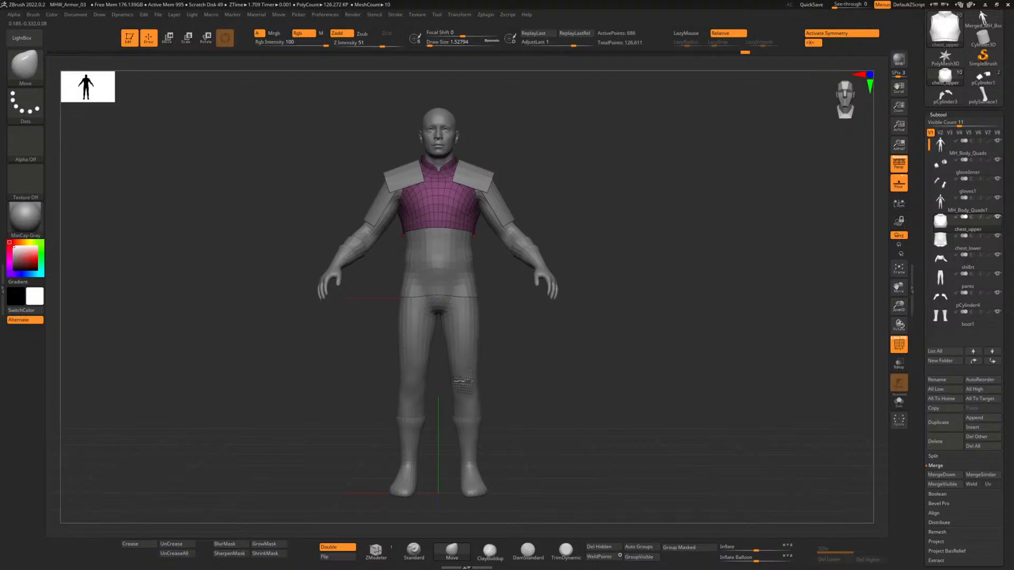
pyautogui.hotkey('alt', 'Tab')
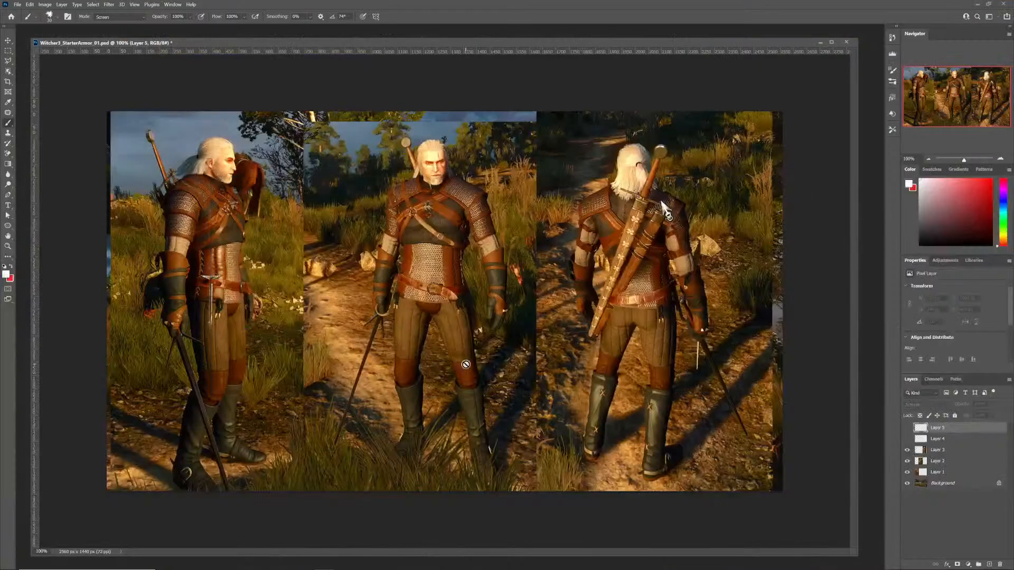
pyautogui.hotkey('alt', 'Tab')
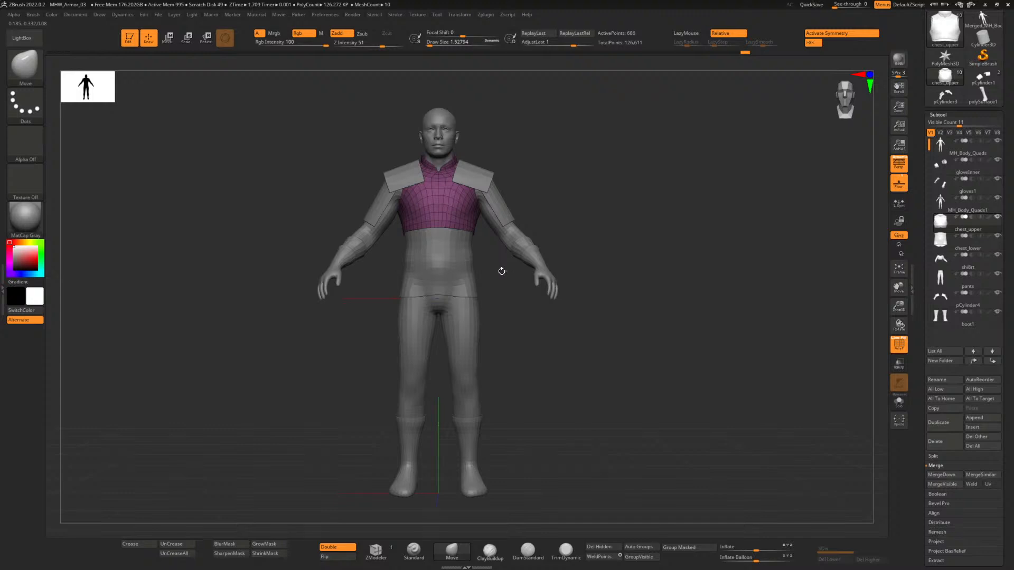
pyautogui.moveTo(502, 271); pyautogui.dragTo(527, 339)
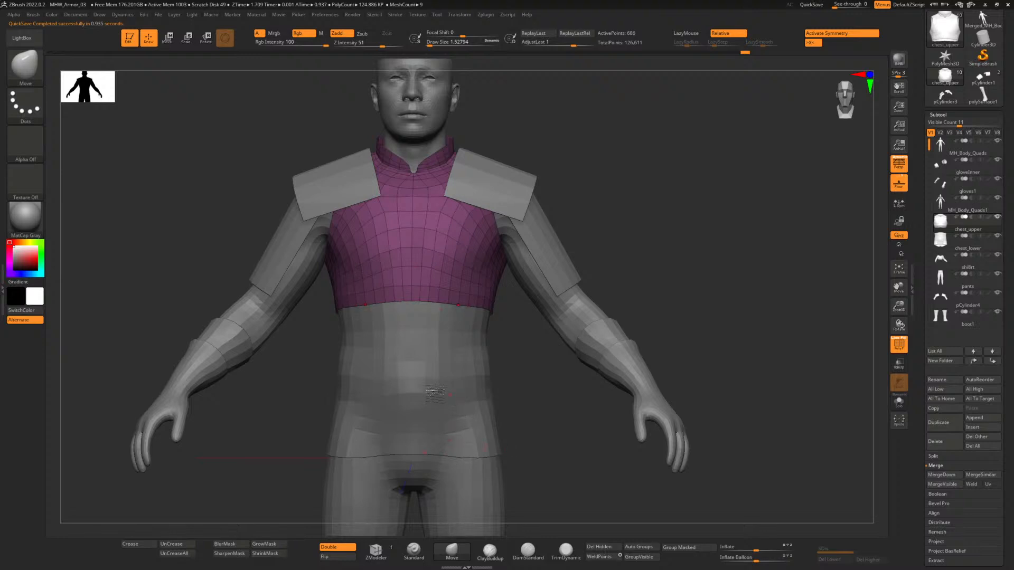
# Make chest_lower active, raise the brush's draw size to about 74, and reshape and smooth its ragged rear hem symmetrically.
pyautogui.moveTo(711, 376); pyautogui.dragTo(647, 359)
pyautogui.keyDown('alt'); pyautogui.moveTo(579, 438); pyautogui.dragTo(580, 372); pyautogui.keyUp('alt')
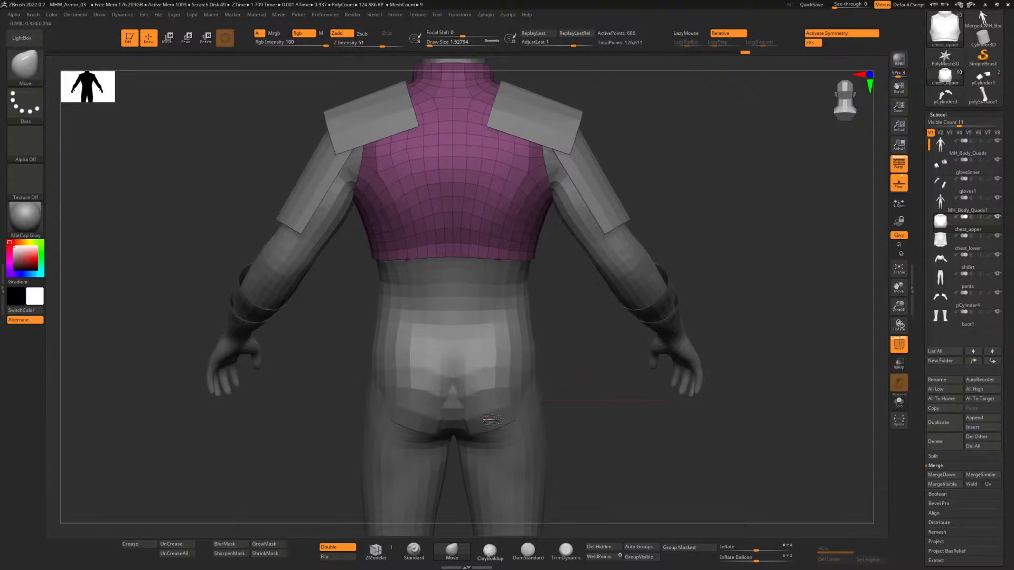
pyautogui.click(985, 250)
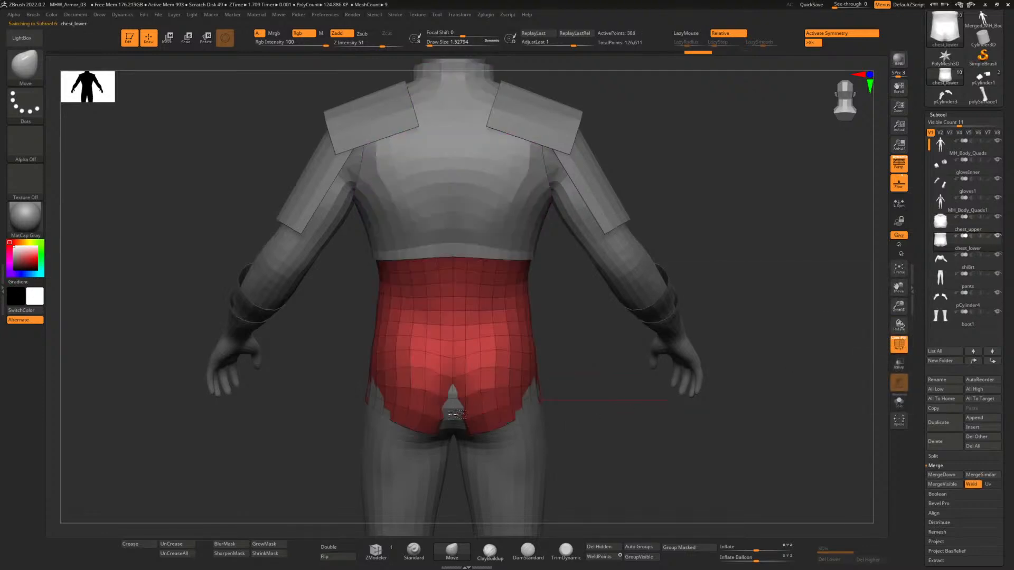
pyautogui.moveTo(430, 44); pyautogui.dragTo(446, 45)
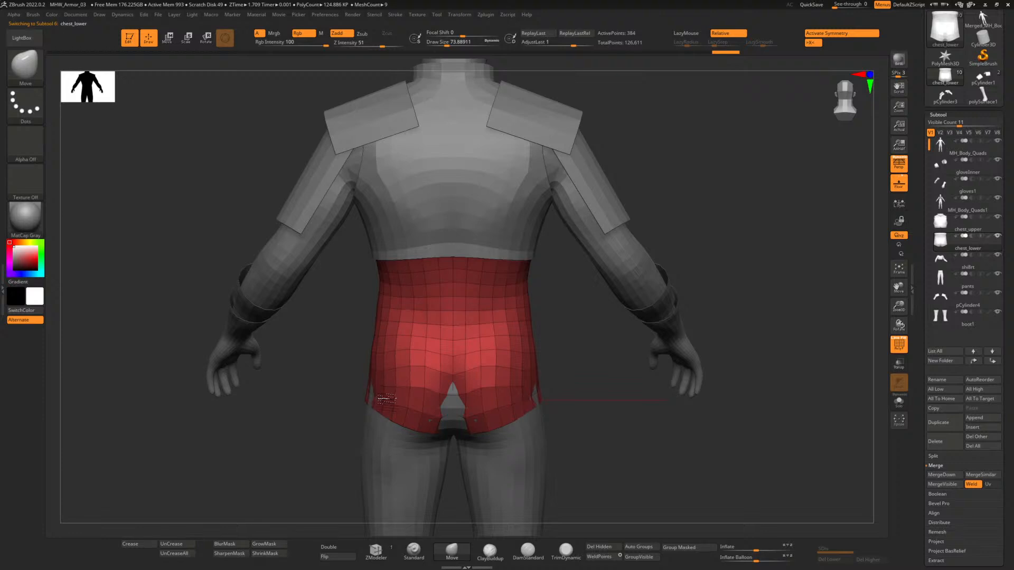
pyautogui.moveTo(561, 391); pyautogui.dragTo(586, 389)
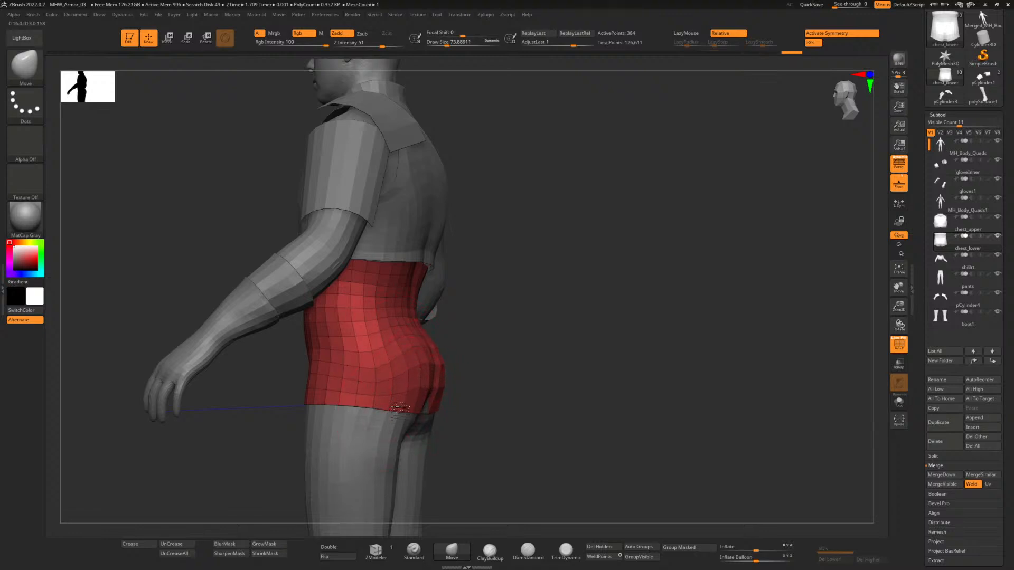
pyautogui.moveTo(492, 393); pyautogui.dragTo(432, 410)
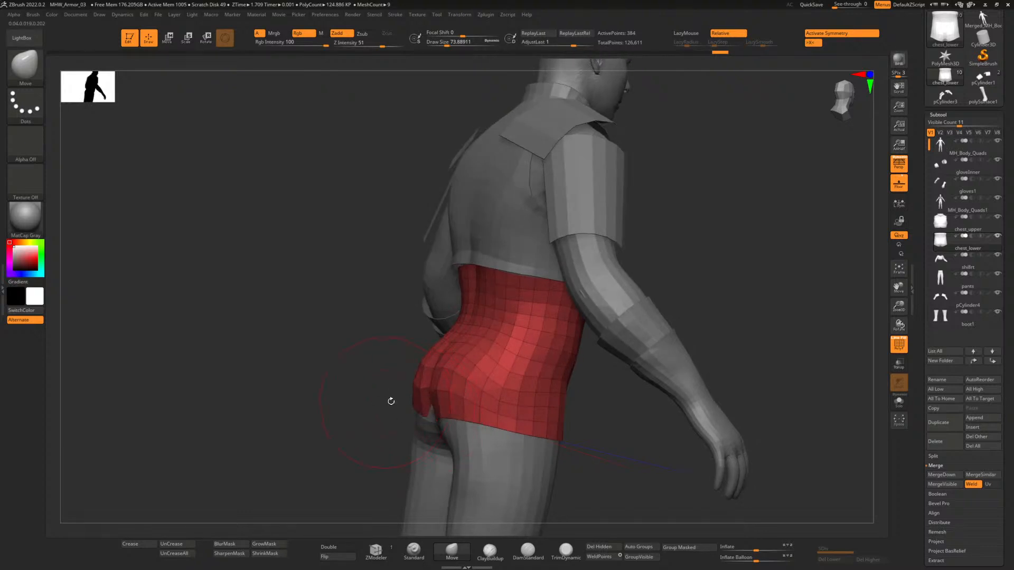
pyautogui.press('shift')
pyautogui.moveTo(362, 406); pyautogui.dragTo(395, 399)
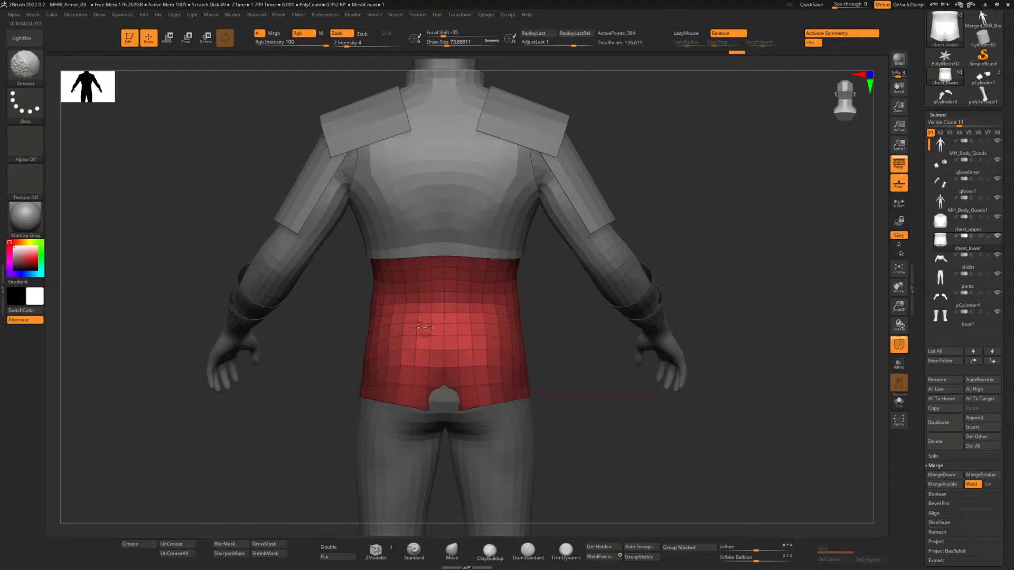
# Close the notch in the middle of chest_lower's rear hem by moving its edge points, using a draw size of about 5.
pyautogui.moveTo(544, 446)
pyautogui.mouseDown()
pyautogui.moveTo(459, 417)
pyautogui.moveTo(446, 402)
pyautogui.mouseUp()
pyautogui.moveTo(564, 473)
pyautogui.mouseDown()
pyautogui.moveTo(555, 444)
pyautogui.moveTo(592, 400)
pyautogui.mouseUp()
pyautogui.moveTo(446, 404); pyautogui.dragTo(441, 381)
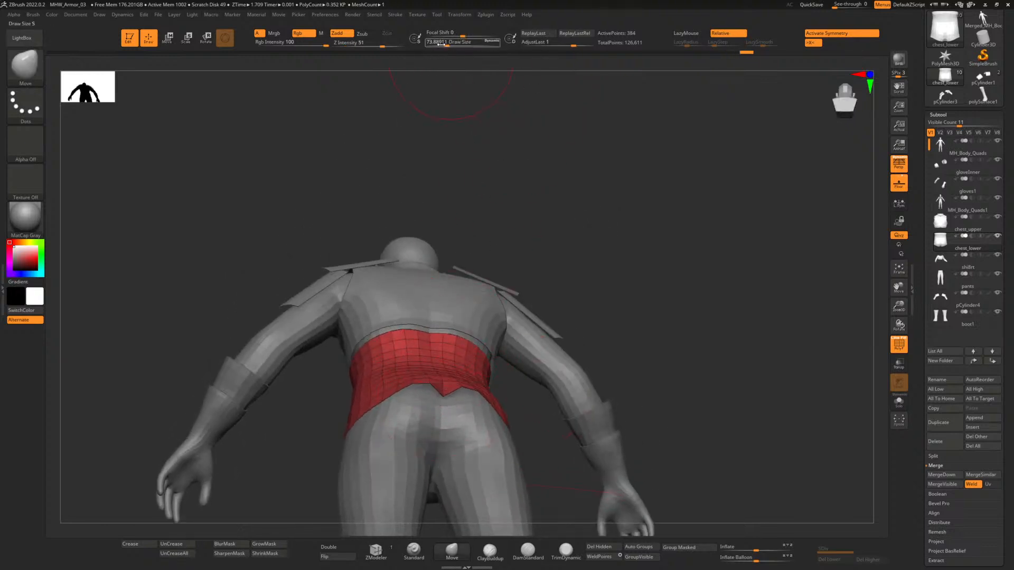
pyautogui.moveTo(441, 43); pyautogui.dragTo(427, 43)
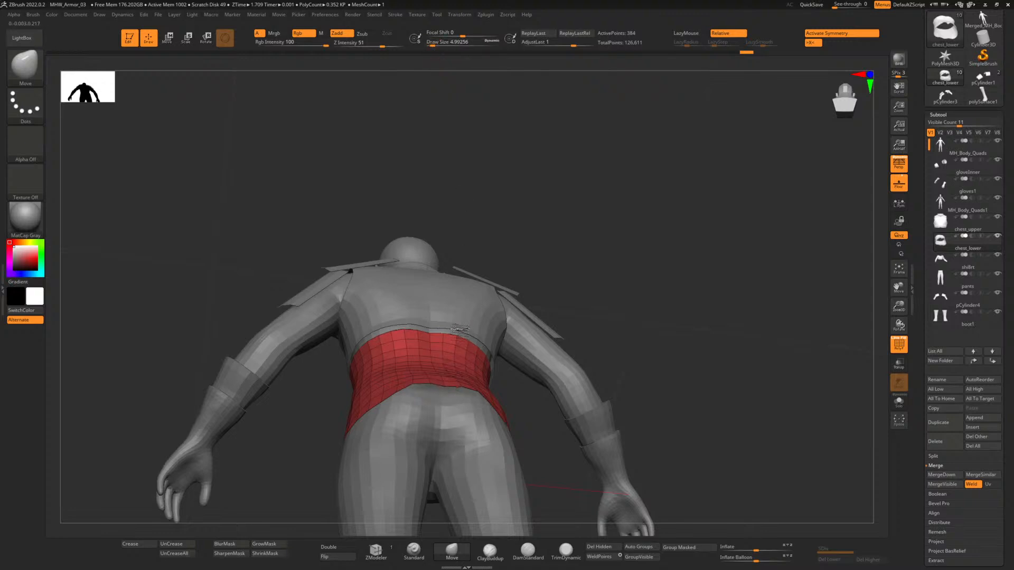
pyautogui.moveTo(462, 319); pyautogui.dragTo(460, 316)
pyautogui.moveTo(593, 267); pyautogui.dragTo(584, 365)
pyautogui.moveTo(433, 397); pyautogui.dragTo(438, 378)
# Set the draw size to about 14 and even out chest_lower's rear hem line so it flares away from the hips.
pyautogui.moveTo(441, 44); pyautogui.dragTo(435, 44)
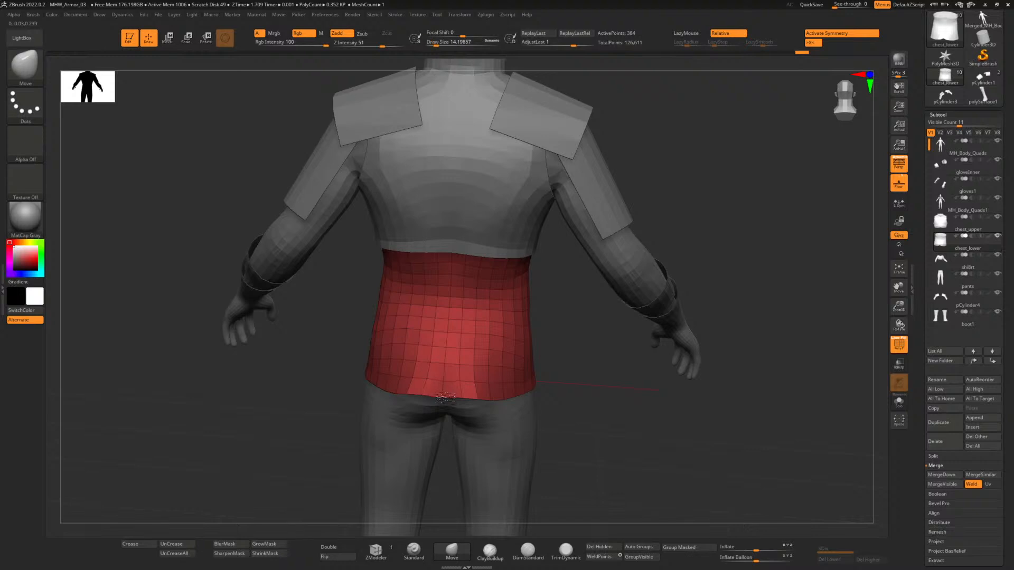
pyautogui.moveTo(616, 453); pyautogui.dragTo(634, 441)
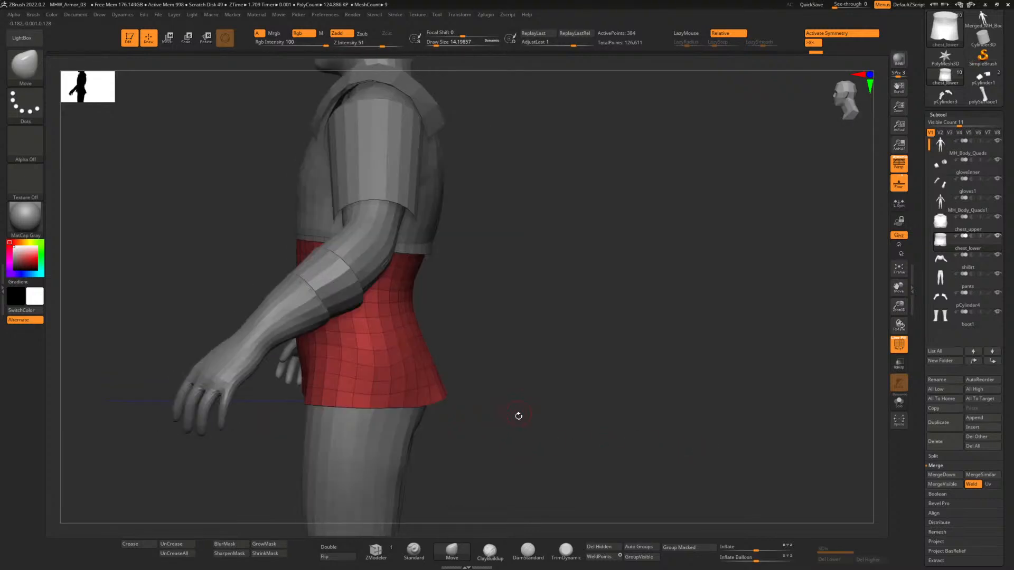
pyautogui.moveTo(519, 416); pyautogui.dragTo(487, 405)
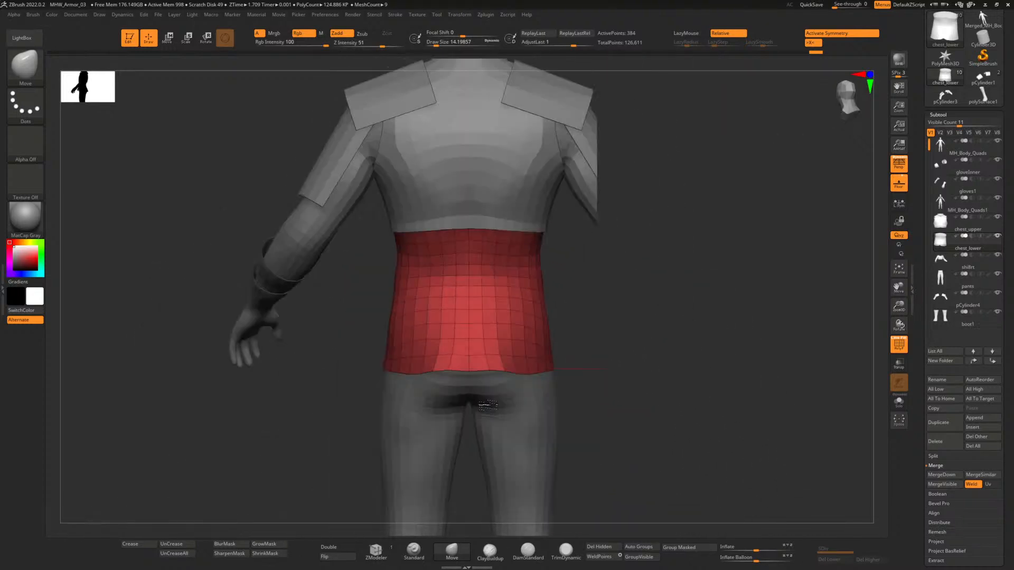
pyautogui.moveTo(599, 435); pyautogui.dragTo(570, 369)
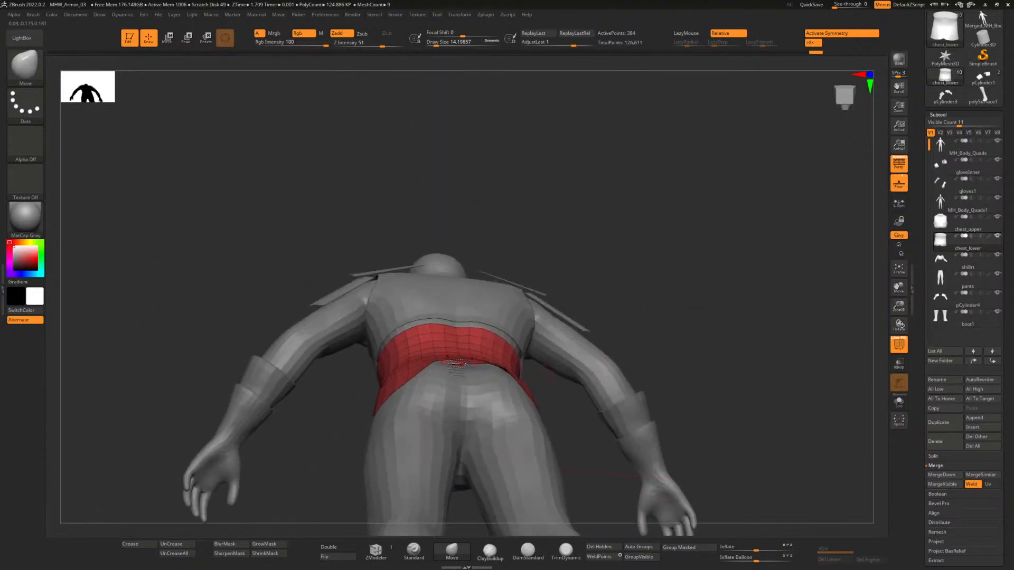
pyautogui.moveTo(458, 364); pyautogui.dragTo(463, 367)
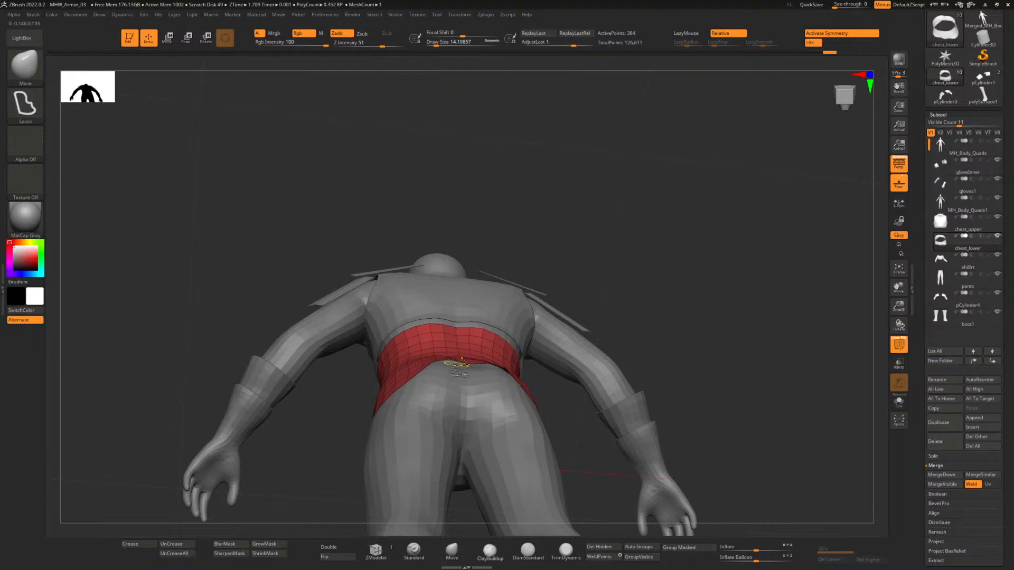
pyautogui.hotkey('ctrl', 'z')
pyautogui.moveTo(672, 351); pyautogui.dragTo(671, 389)
pyautogui.moveTo(431, 400); pyautogui.dragTo(449, 397)
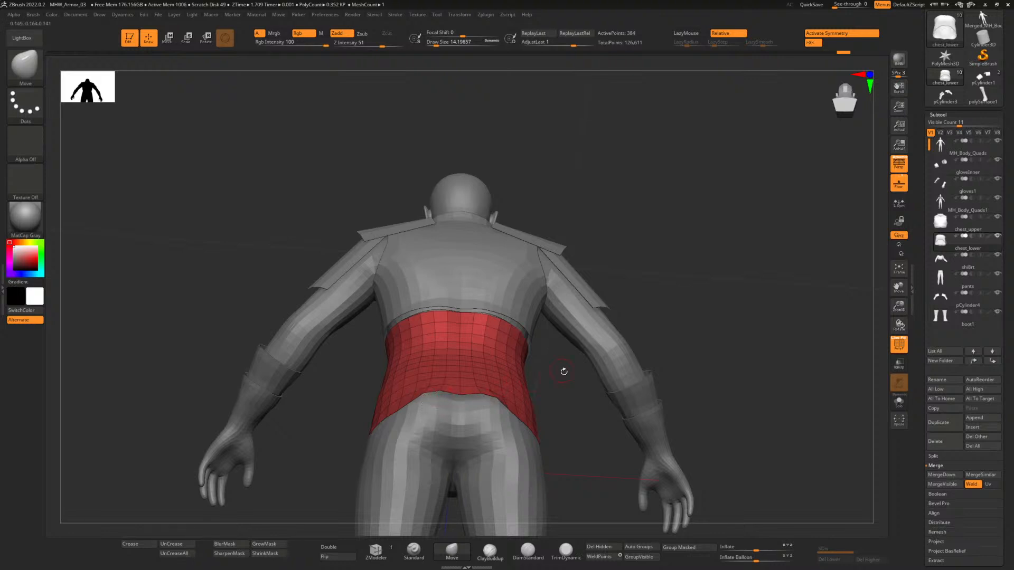
pyautogui.moveTo(567, 393); pyautogui.dragTo(600, 330)
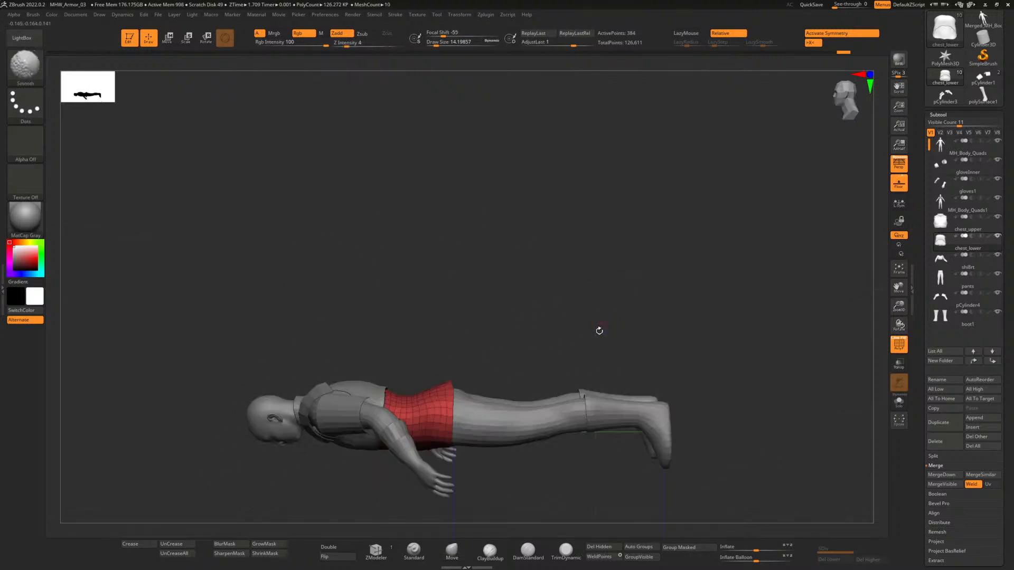
pyautogui.moveTo(506, 328); pyautogui.dragTo(607, 448)
pyautogui.keyDown('alt'); pyautogui.moveTo(731, 274); pyautogui.dragTo(658, 292); pyautogui.keyUp('alt')
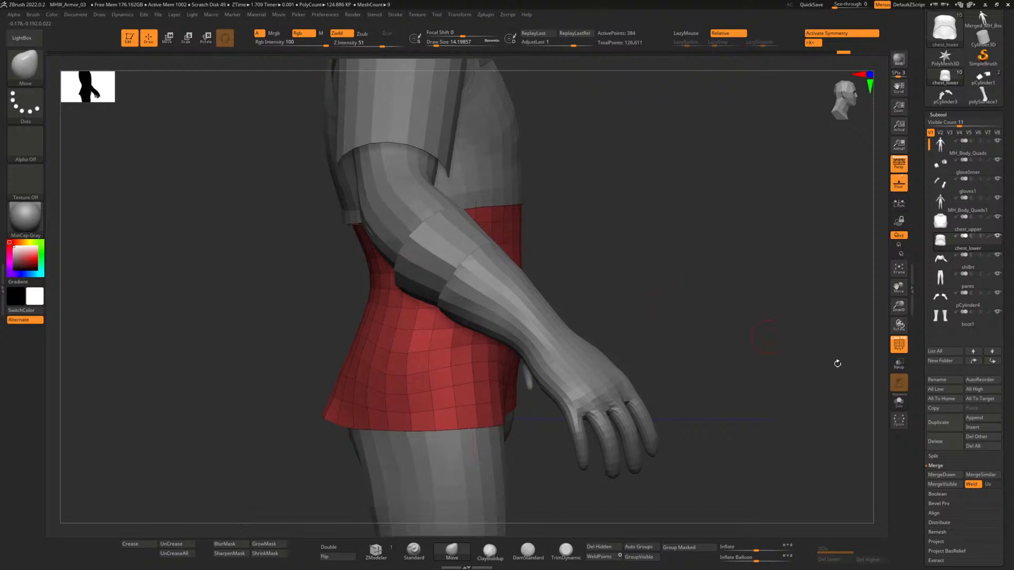
# Quick-save the project and save it as a new version named MHW_Armor_04.ZPR.
pyautogui.moveTo(946, 509); pyautogui.dragTo(945, 463)
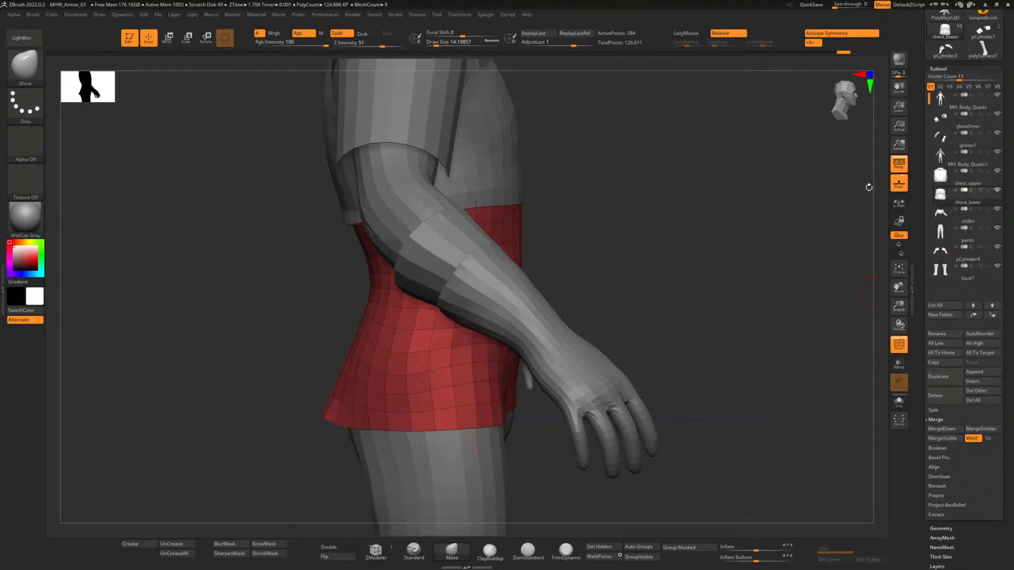
pyautogui.click(816, 5)
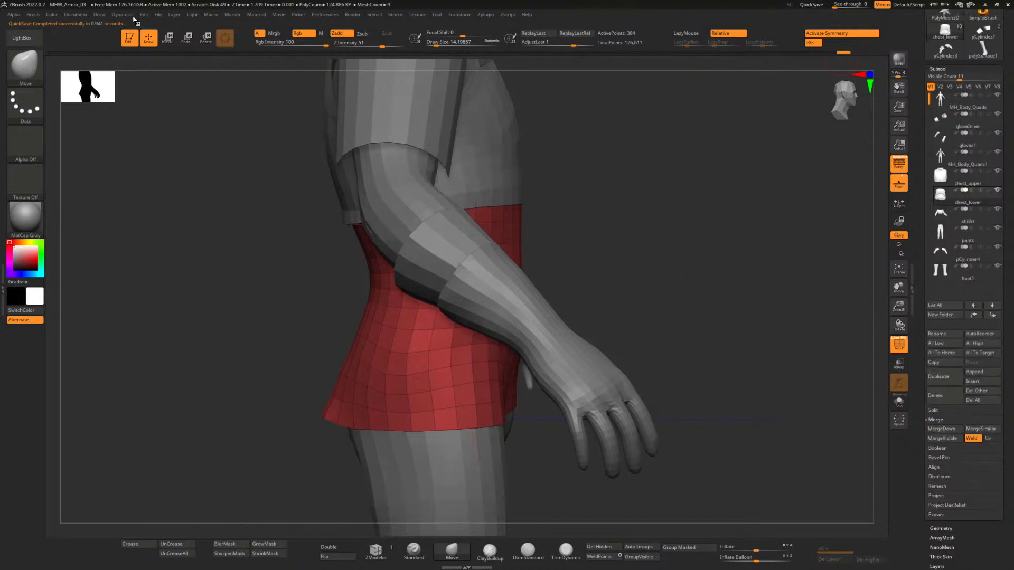
pyautogui.click(158, 14)
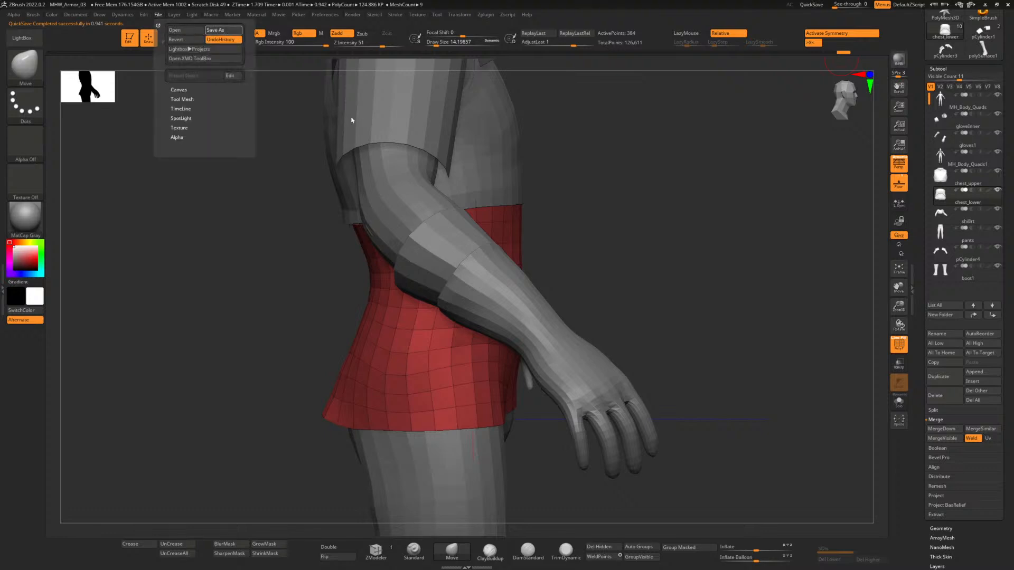
pyautogui.click(416, 217)
pyautogui.click(336, 376)
pyautogui.click(334, 377)
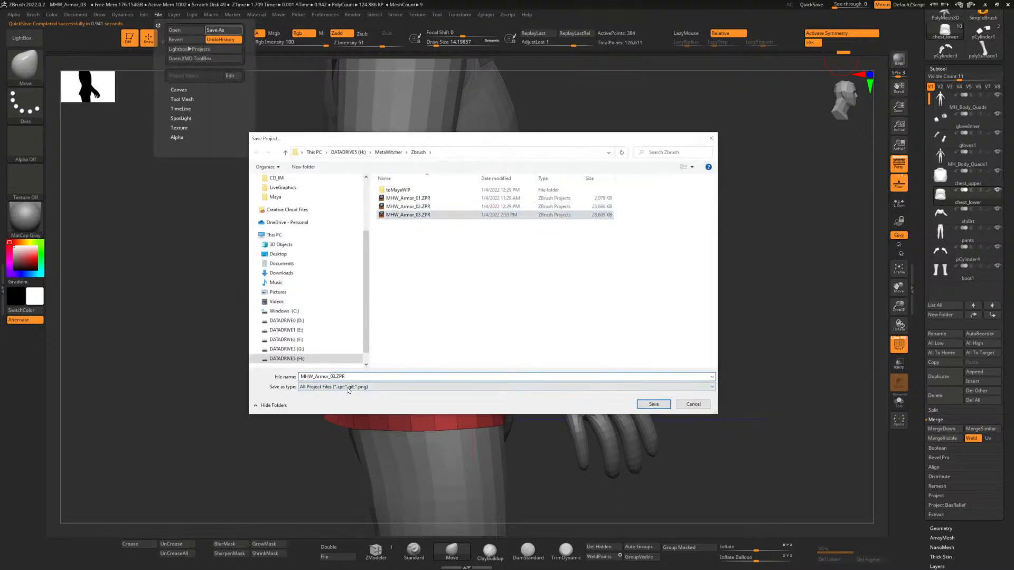
pyautogui.press('Delete')
pyautogui.write('4')
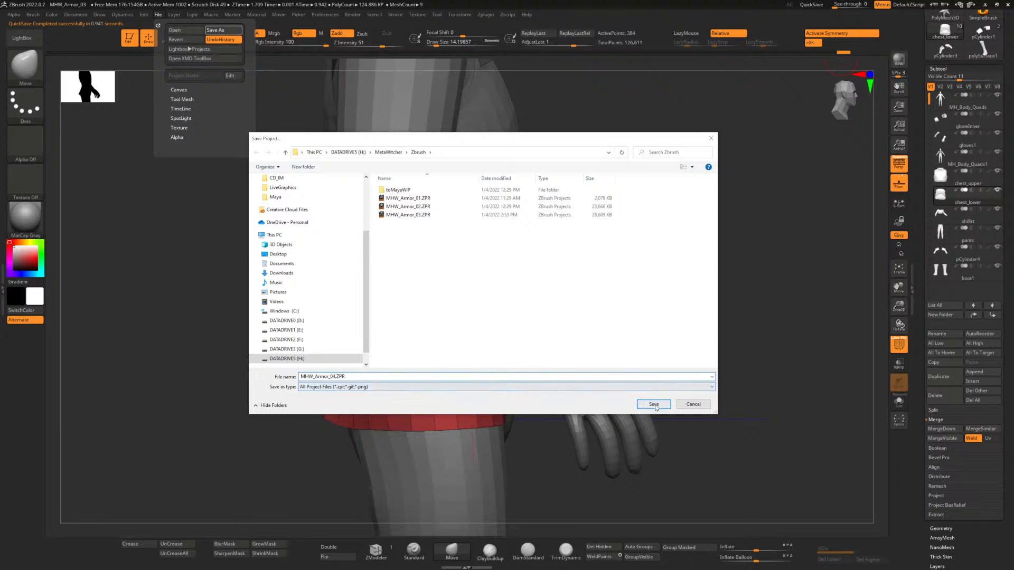
pyautogui.click(654, 405)
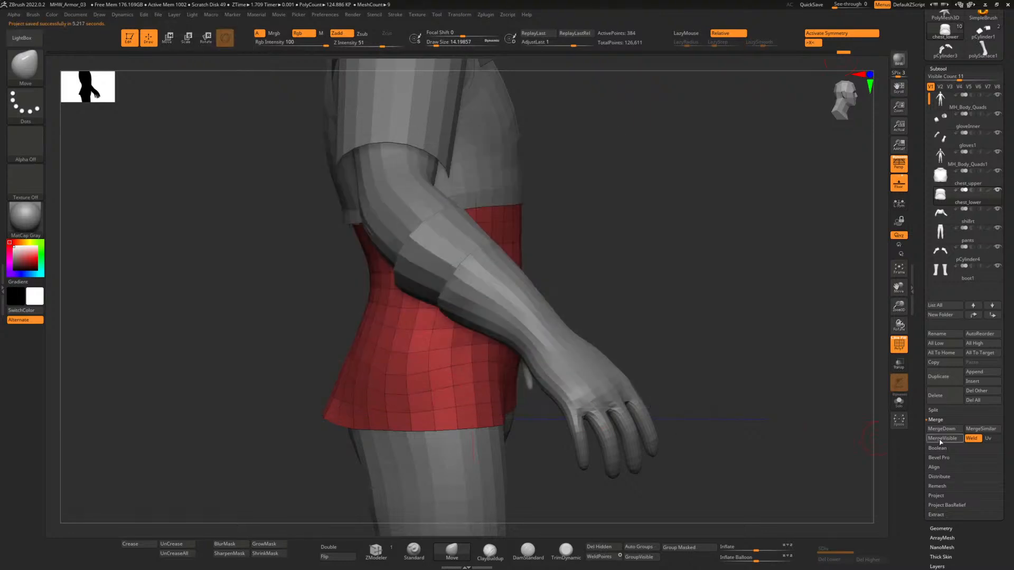
# Reduce chest_lower's polygon density by running ZRemesher on it twice with the Half option.
pyautogui.scroll(-5, 933, 442)
pyautogui.click(942, 371)
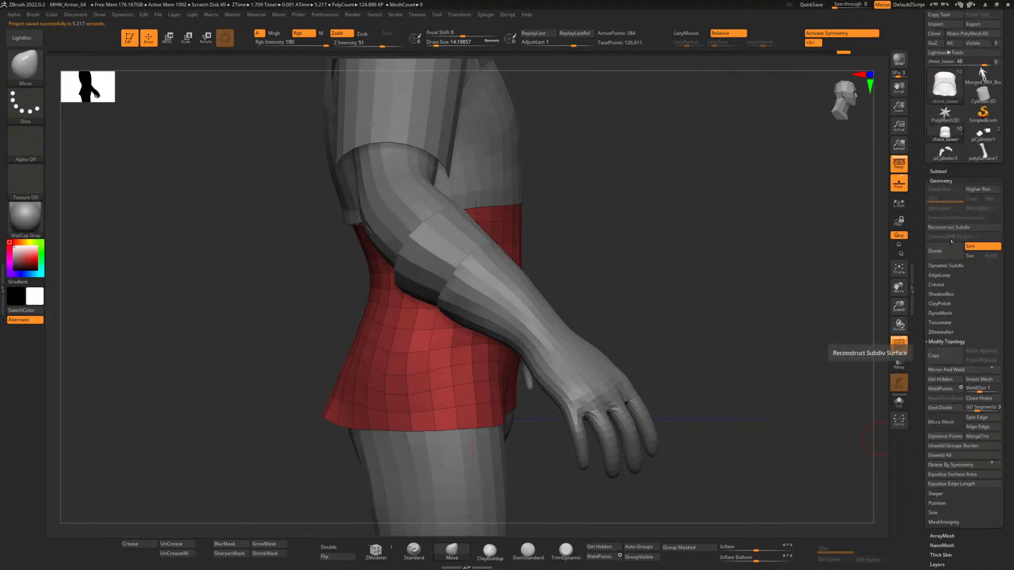
pyautogui.scroll(-2, 946, 235)
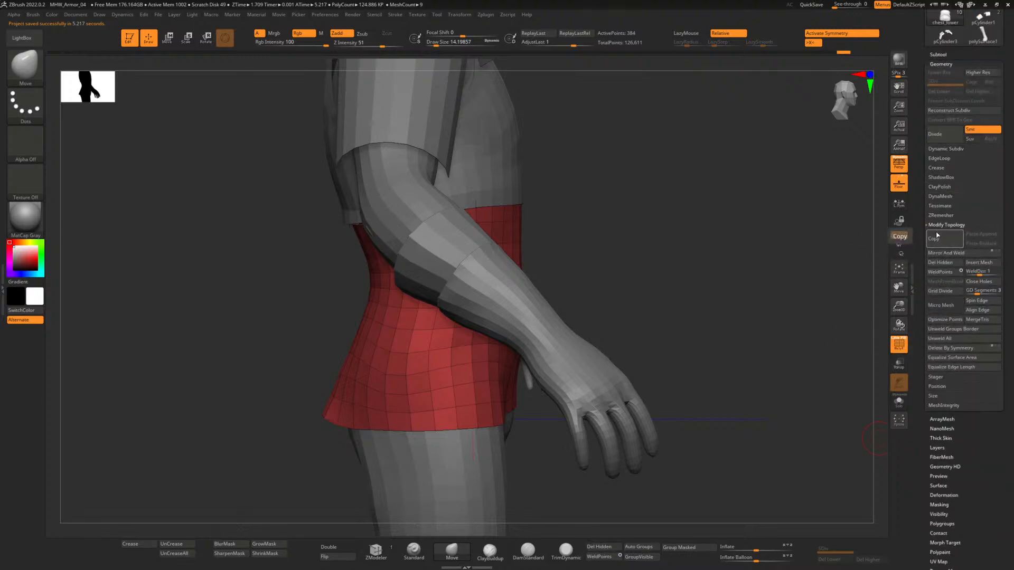
pyautogui.click(942, 225)
pyautogui.click(940, 216)
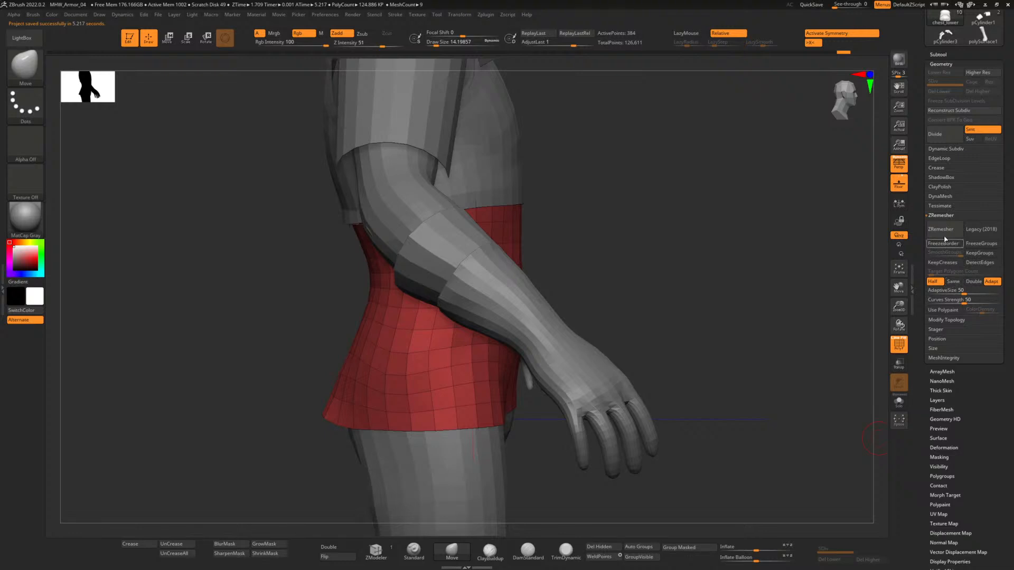
pyautogui.click(945, 230)
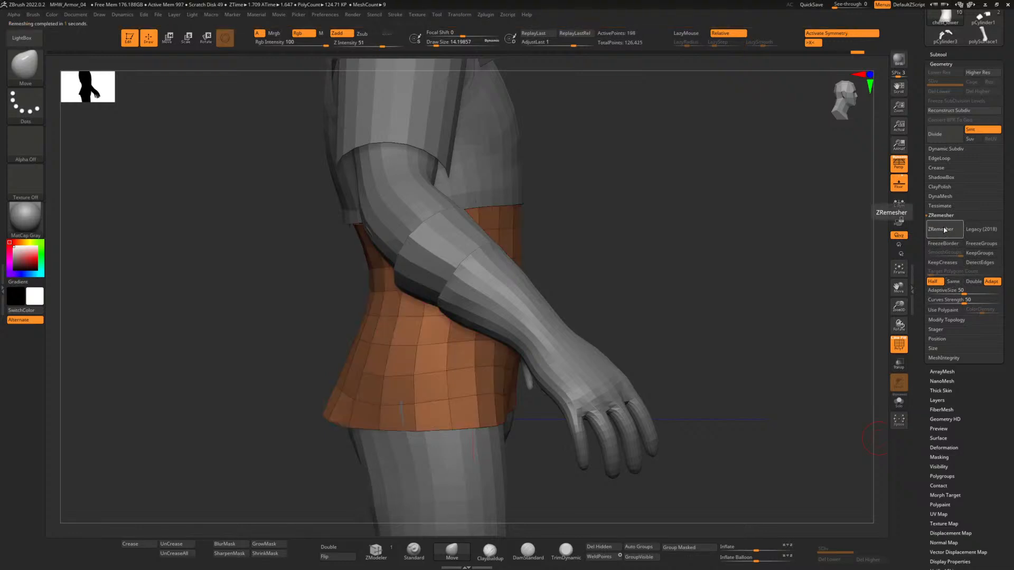
pyautogui.click(944, 229)
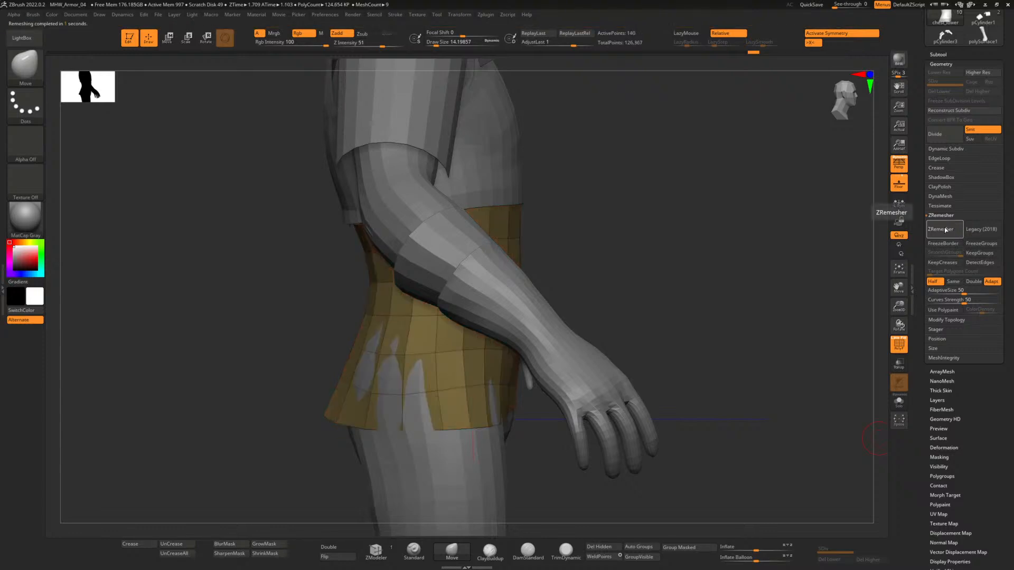
# Enlarge the draw size to about 59, adjust chest_lower's lower rear flare, and switch to Photoshop to check the reference.
pyautogui.keyDown('alt'); pyautogui.moveTo(720, 295); pyautogui.dragTo(638, 266); pyautogui.keyUp('alt')
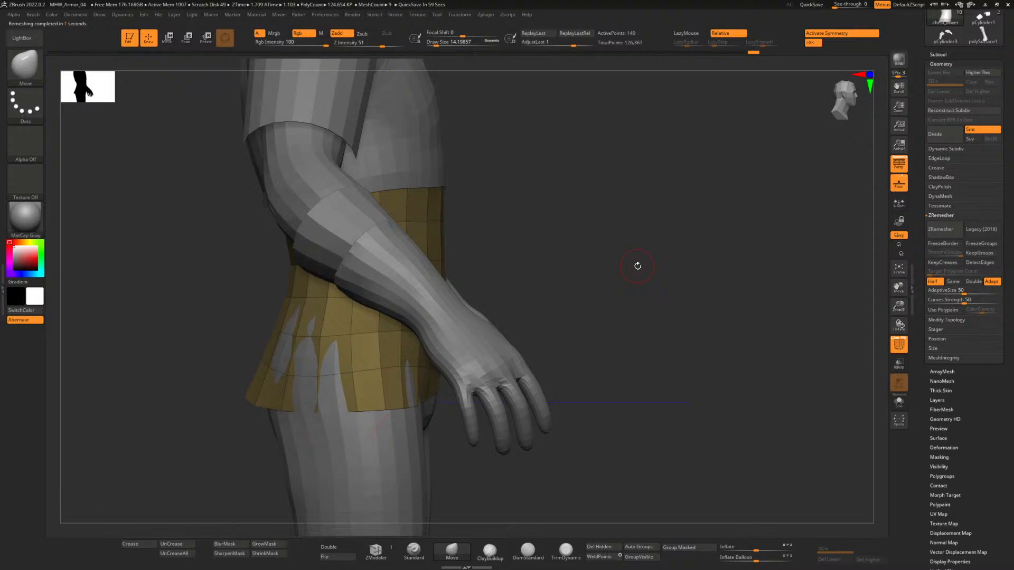
pyautogui.moveTo(438, 47); pyautogui.dragTo(445, 47)
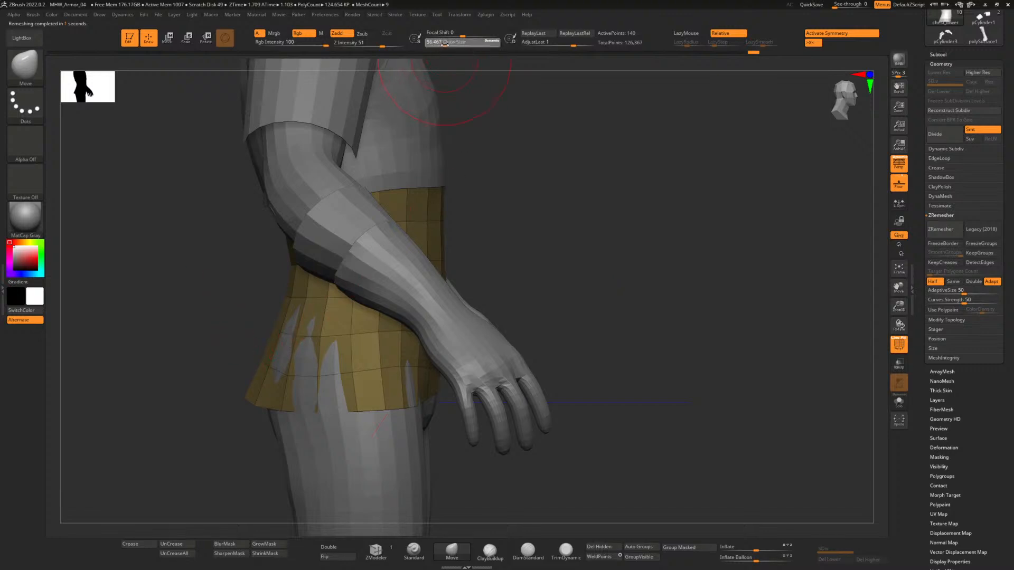
pyautogui.moveTo(299, 331)
pyautogui.mouseDown()
pyautogui.moveTo(296, 323)
pyautogui.moveTo(293, 339)
pyautogui.mouseUp()
pyautogui.moveTo(238, 394); pyautogui.dragTo(257, 402)
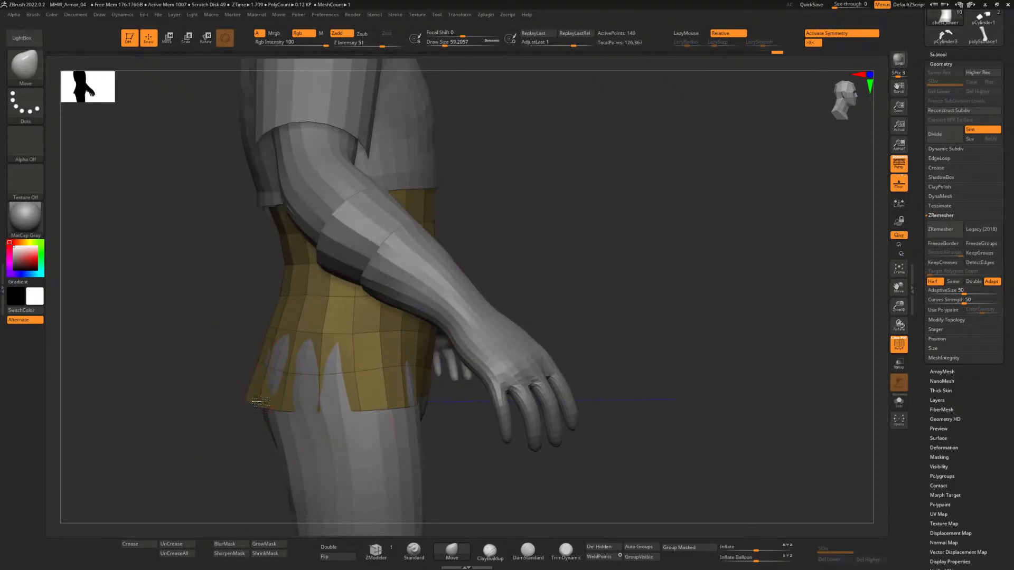
pyautogui.moveTo(282, 349); pyautogui.dragTo(279, 344)
pyautogui.hotkey('alt', 'Tab')
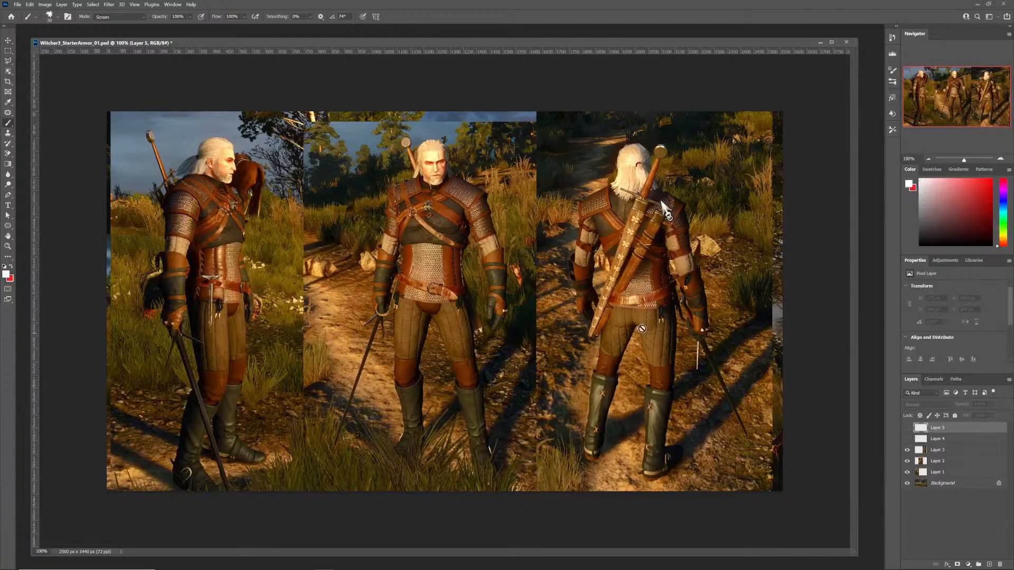
# Switch back to ZBrush and reshape chest_lower's rear flare and side hem, raising the hem evenly around the hips.
pyautogui.hotkey('alt', 'Tab')
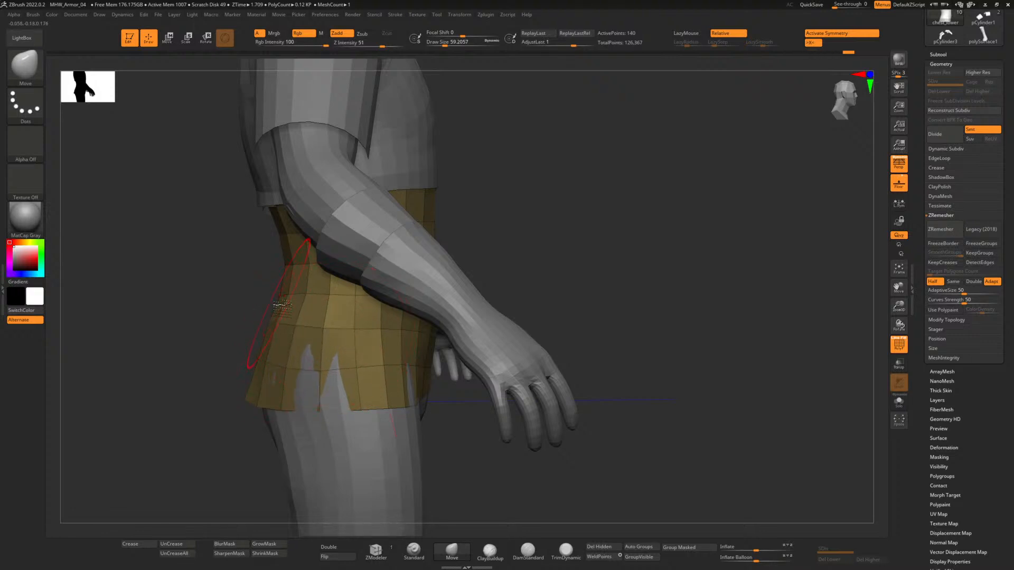
pyautogui.moveTo(288, 372)
pyautogui.mouseDown()
pyautogui.moveTo(323, 363)
pyautogui.moveTo(264, 358)
pyautogui.moveTo(260, 381)
pyautogui.mouseUp()
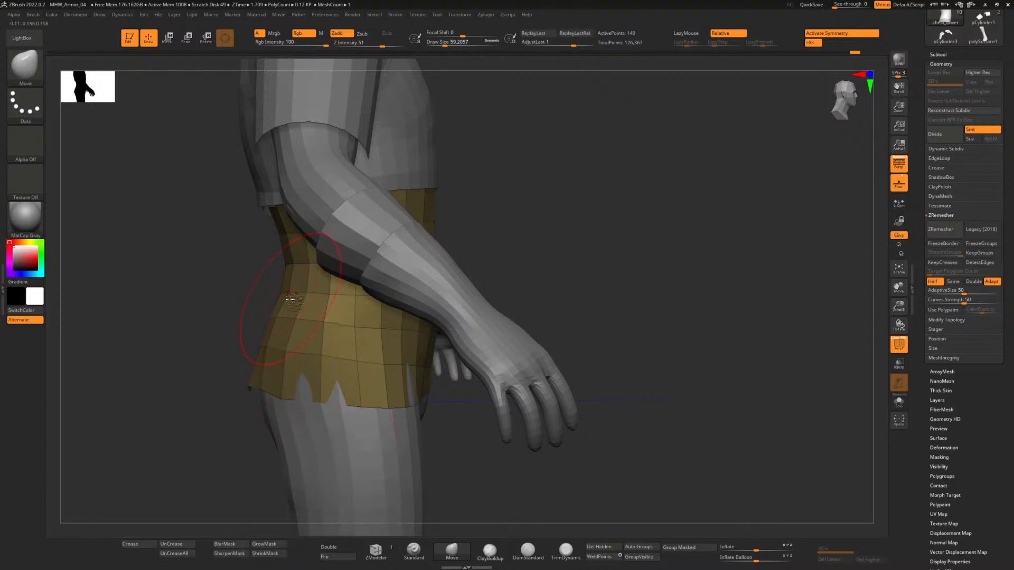
pyautogui.moveTo(291, 299); pyautogui.dragTo(287, 294)
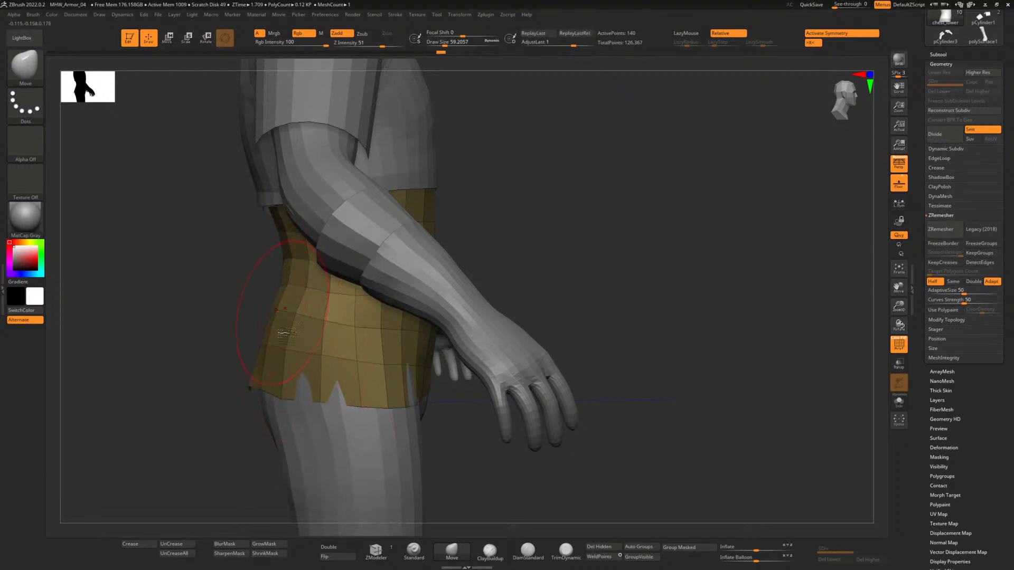
pyautogui.moveTo(299, 396); pyautogui.dragTo(301, 389)
pyautogui.moveTo(360, 407); pyautogui.dragTo(416, 394)
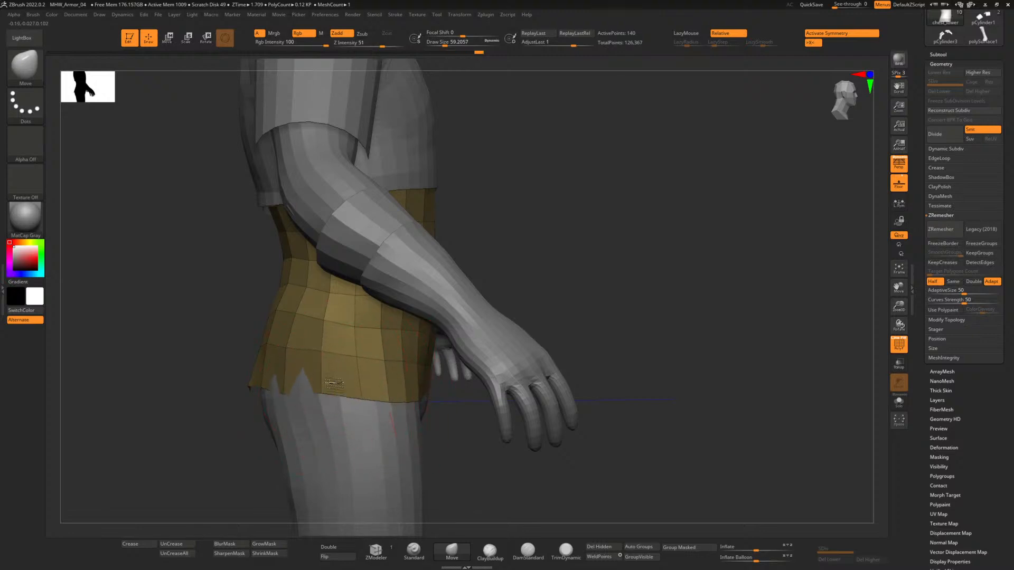
pyautogui.moveTo(176, 375)
pyautogui.mouseDown()
pyautogui.moveTo(190, 388)
pyautogui.moveTo(180, 403)
pyautogui.mouseUp()
pyautogui.moveTo(286, 397); pyautogui.dragTo(305, 386)
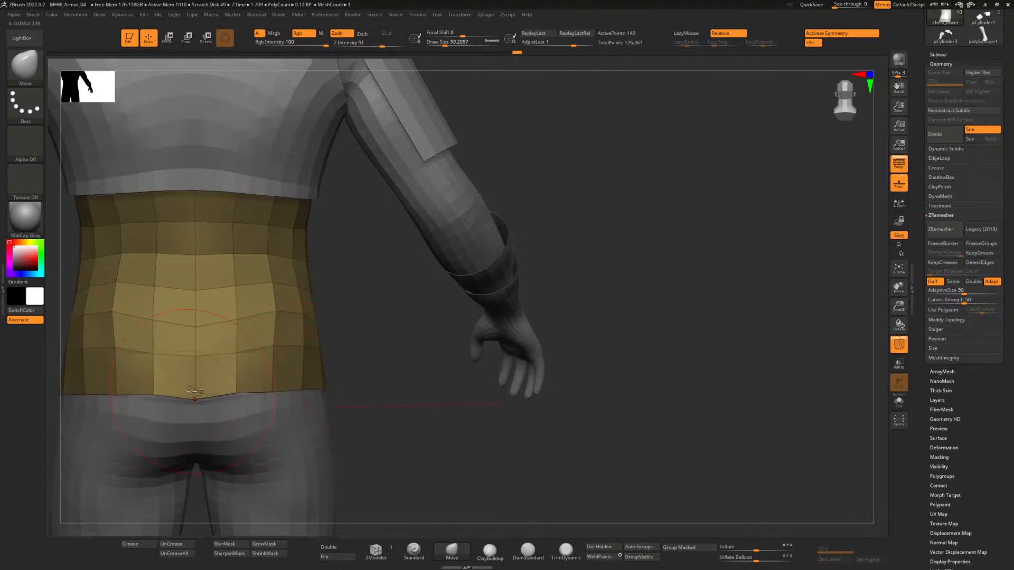
# Smooth out chest_lower's lower back rows and adjust the hem's centre point with the draw size reduced to about 13.
pyautogui.moveTo(221, 335); pyautogui.dragTo(215, 320)
pyautogui.moveTo(202, 315); pyautogui.dragTo(191, 308)
pyautogui.moveTo(236, 353); pyautogui.dragTo(232, 350)
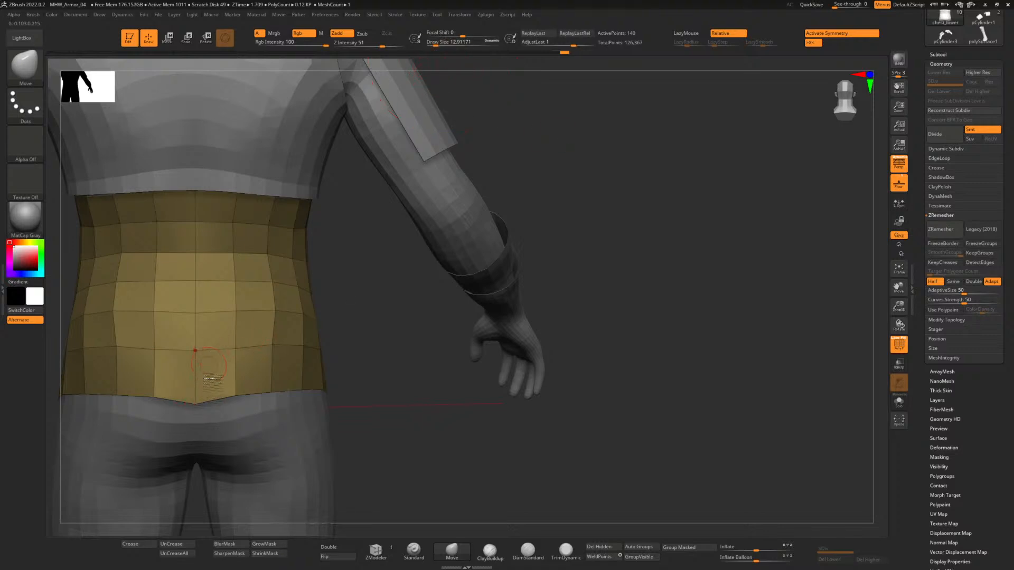
pyautogui.moveTo(196, 403)
pyautogui.mouseDown()
pyautogui.moveTo(192, 387)
pyautogui.moveTo(190, 397)
pyautogui.mouseUp()
# Enlarge the draw size to about 51 and pull chest_lower's rear side hem into an even line over the hips.
pyautogui.moveTo(443, 408); pyautogui.dragTo(326, 431)
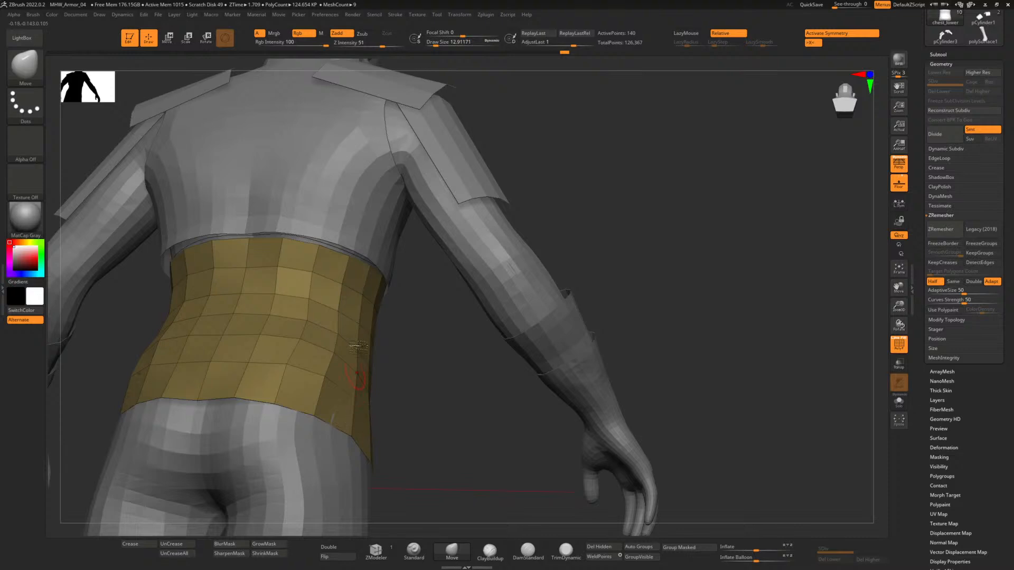
pyautogui.moveTo(438, 44); pyautogui.dragTo(444, 45)
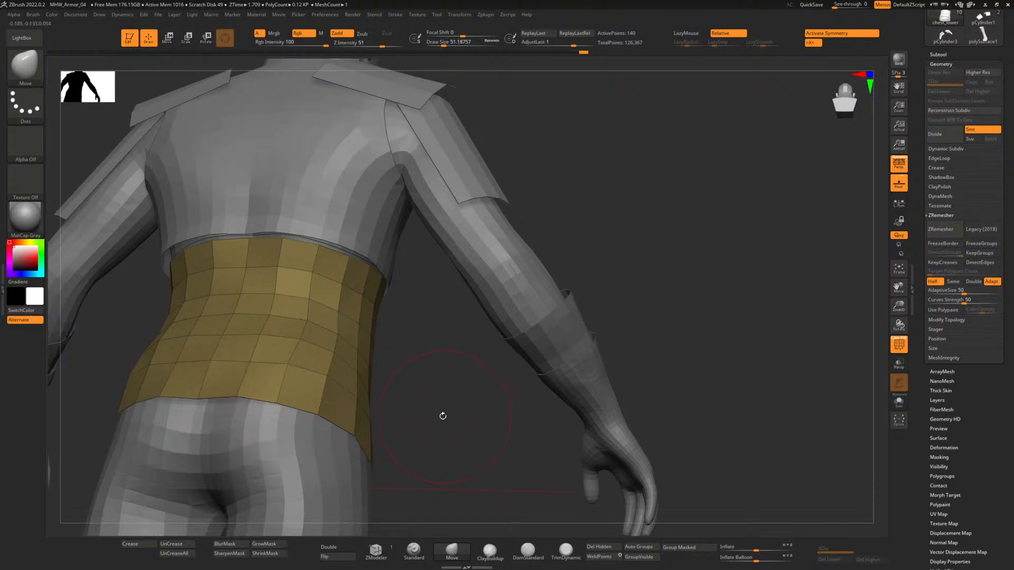
pyautogui.moveTo(442, 416); pyautogui.dragTo(439, 341)
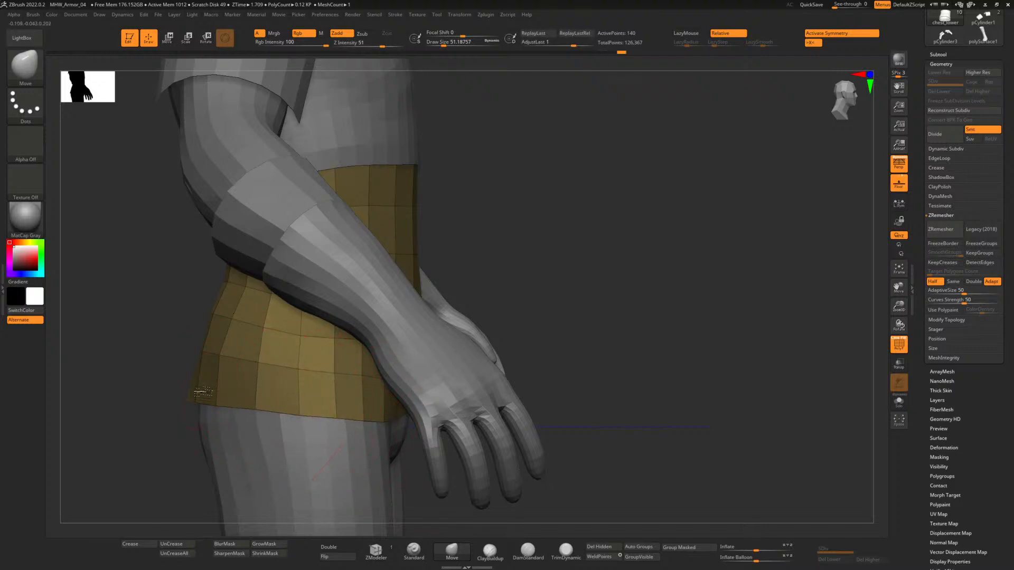
pyautogui.moveTo(147, 401)
pyautogui.mouseDown()
pyautogui.moveTo(288, 378)
pyautogui.moveTo(213, 391)
pyautogui.mouseUp()
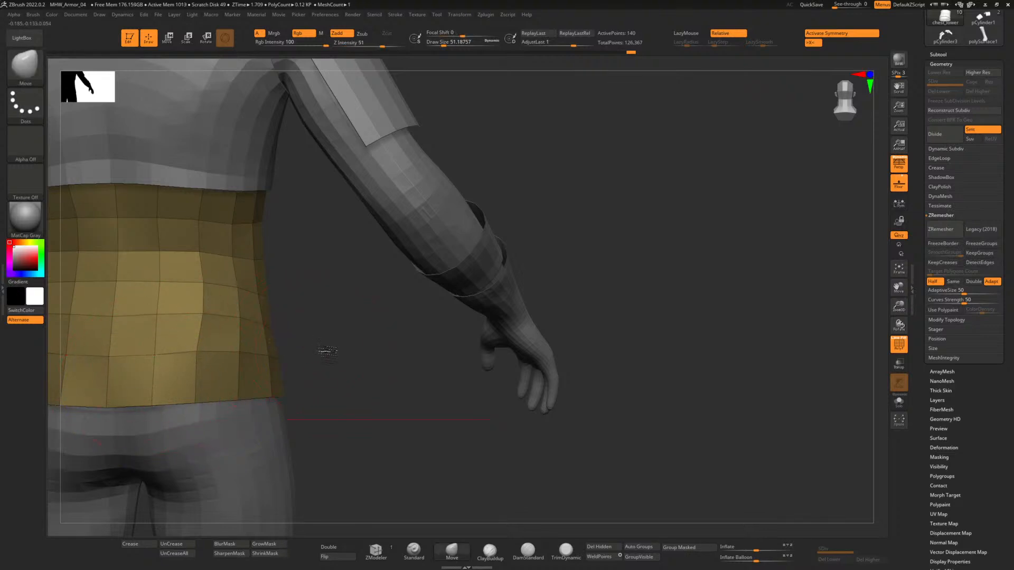
# Smooth chest_lower's lower back and side polygons to even out their spacing.
pyautogui.moveTo(321, 350); pyautogui.dragTo(457, 340)
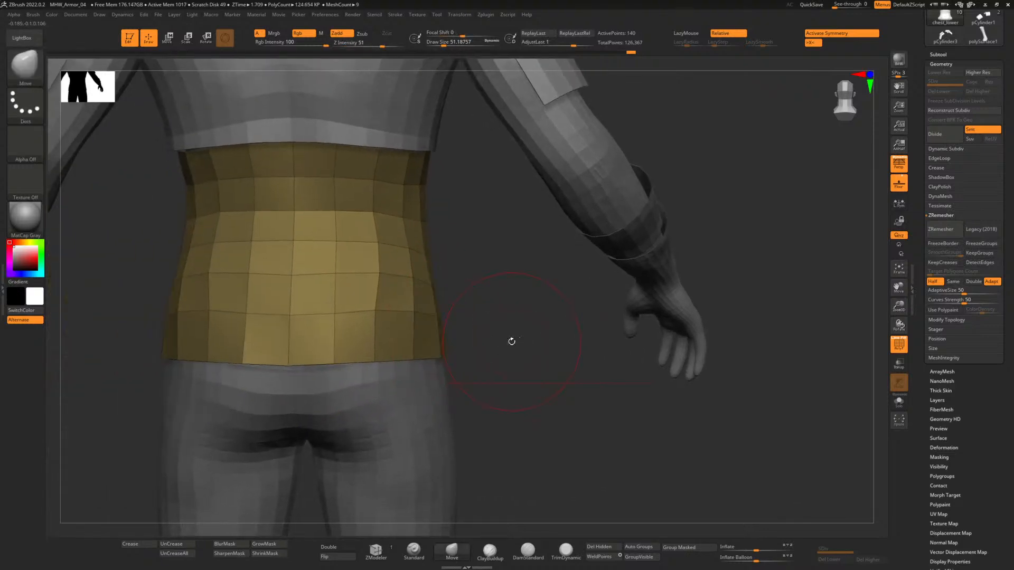
pyautogui.keyDown('alt'); pyautogui.moveTo(505, 370); pyautogui.dragTo(560, 317); pyautogui.keyUp('alt')
pyautogui.keyDown('shift'); pyautogui.moveTo(350, 289); pyautogui.dragTo(343, 261); pyautogui.keyUp('shift')
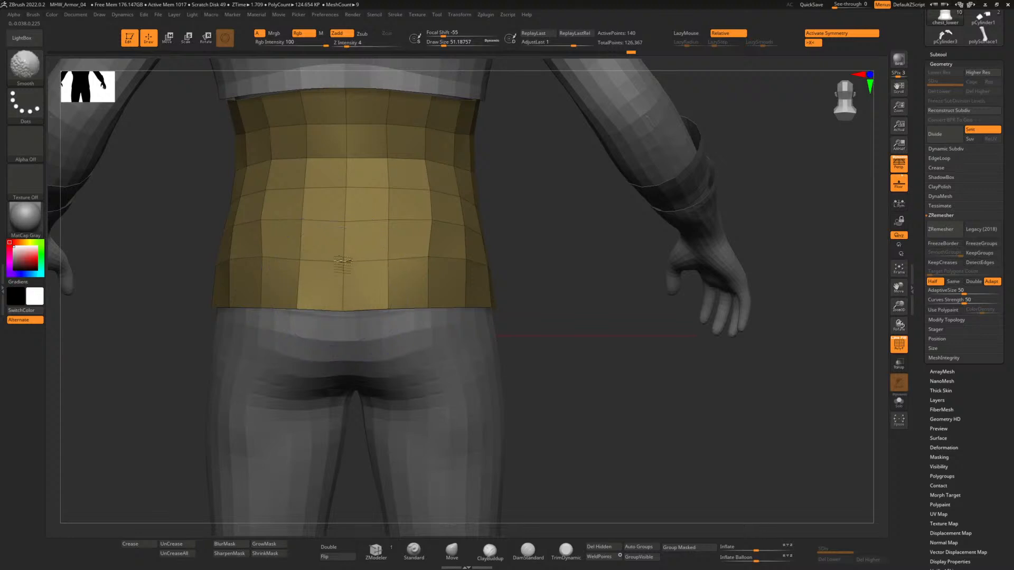
pyautogui.keyDown('shift'); pyautogui.moveTo(423, 223); pyautogui.dragTo(456, 227); pyautogui.keyUp('shift')
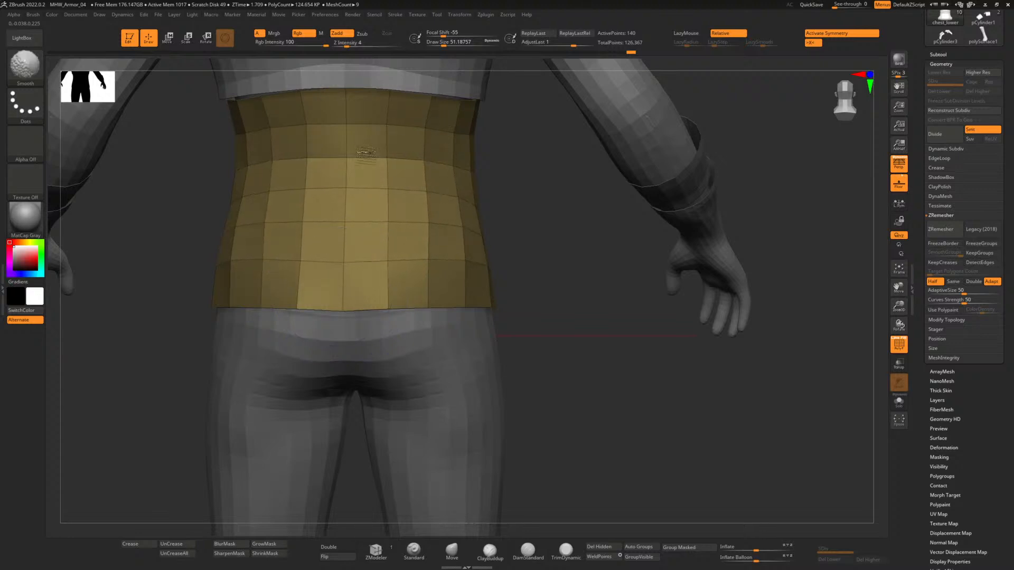
# Pull chest_lower's waist sides out over the body and, with a smaller draw size, straighten its rear hem.
pyautogui.moveTo(116, 276); pyautogui.dragTo(222, 269)
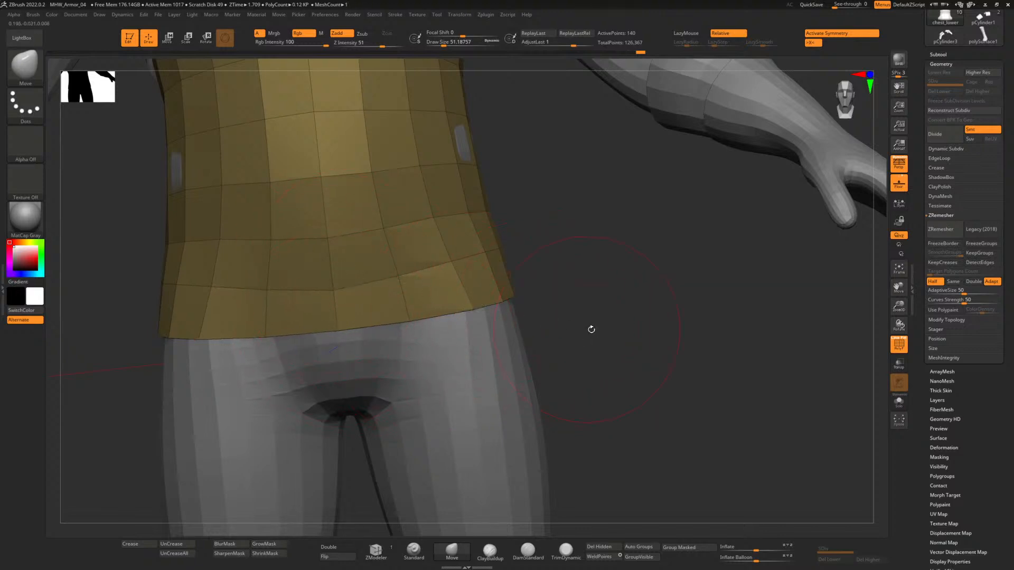
pyautogui.moveTo(592, 329); pyautogui.dragTo(540, 322)
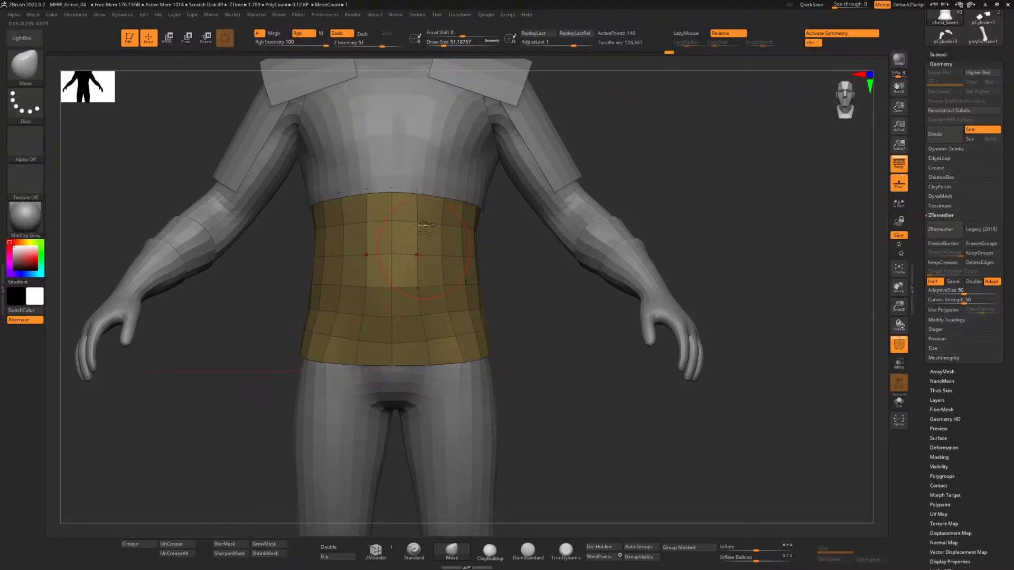
pyautogui.moveTo(443, 44); pyautogui.dragTo(435, 43)
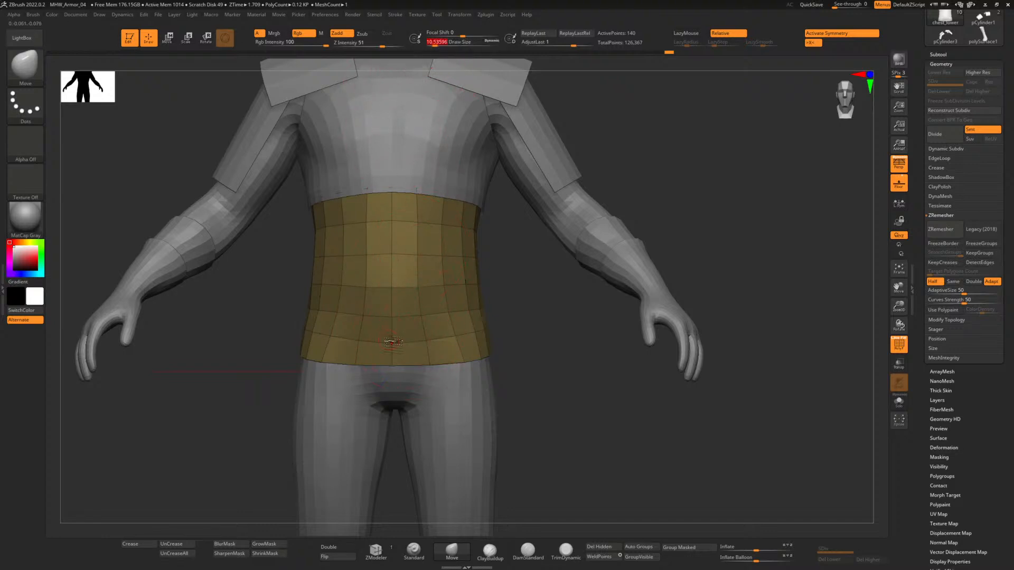
pyautogui.moveTo(600, 376)
pyautogui.mouseDown()
pyautogui.moveTo(547, 375)
pyautogui.moveTo(529, 355)
pyautogui.mouseUp()
pyautogui.moveTo(593, 363); pyautogui.dragTo(541, 356)
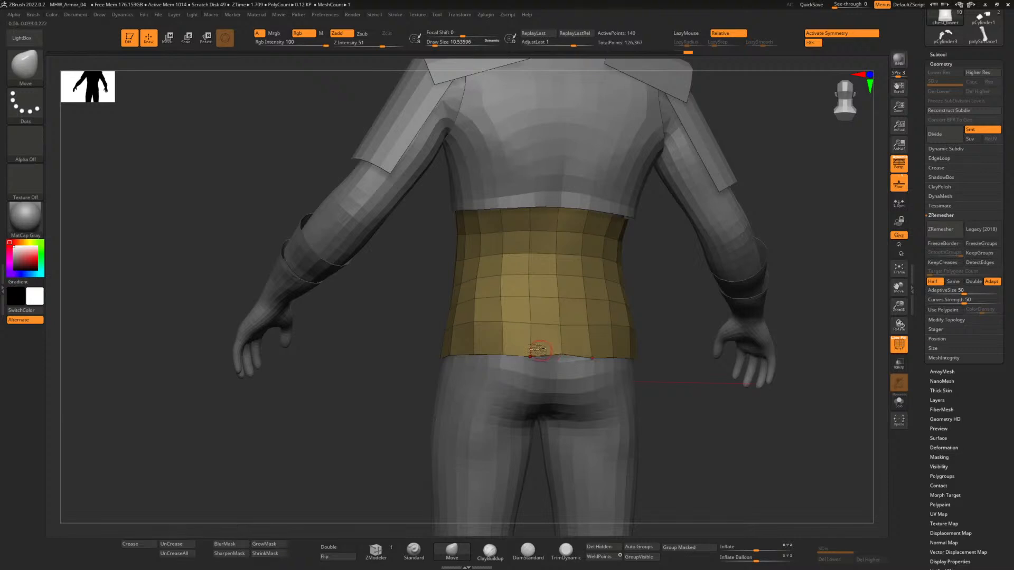
pyautogui.moveTo(499, 307); pyautogui.dragTo(498, 317)
pyautogui.moveTo(536, 356); pyautogui.dragTo(565, 356)
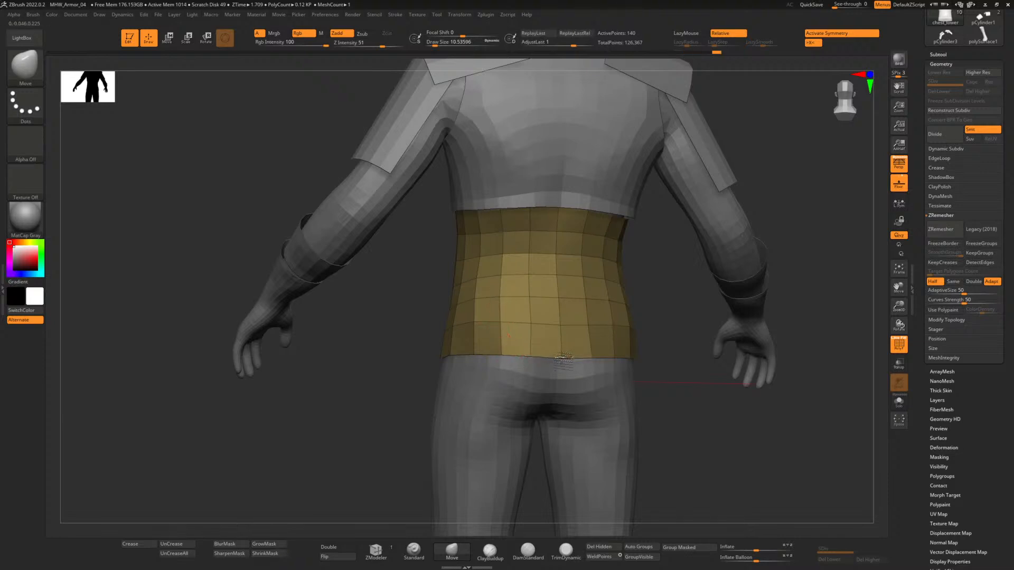
# Make chest_lower the active subtool and remesh it with ZRemesher using the Same option.
pyautogui.moveTo(351, 378); pyautogui.dragTo(427, 385)
pyautogui.keyDown('alt'); pyautogui.moveTo(745, 437); pyautogui.dragTo(581, 356); pyautogui.keyUp('alt')
pyautogui.keyDown('alt'); pyautogui.click(581, 356); pyautogui.keyUp('alt')
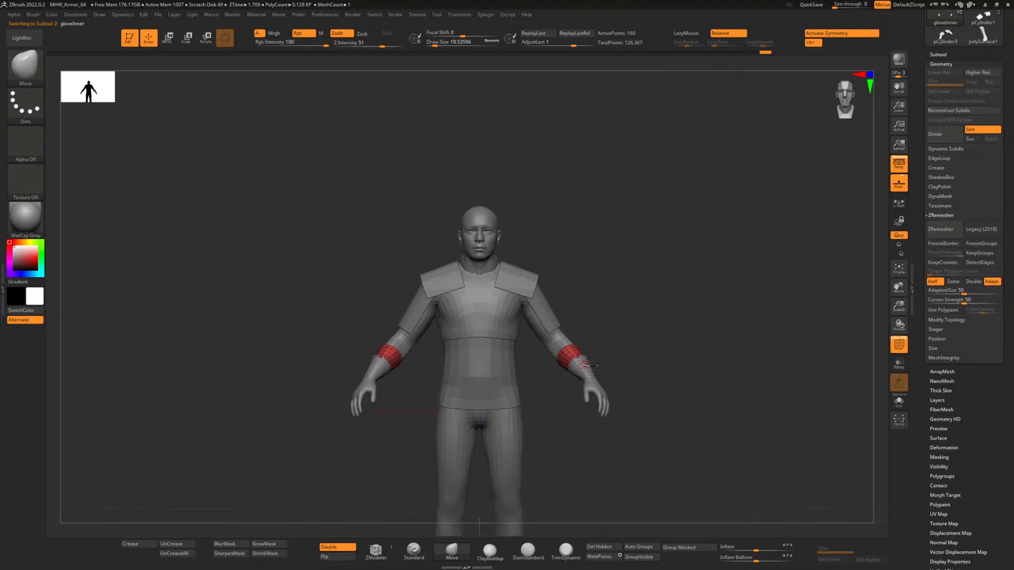
pyautogui.click(960, 56)
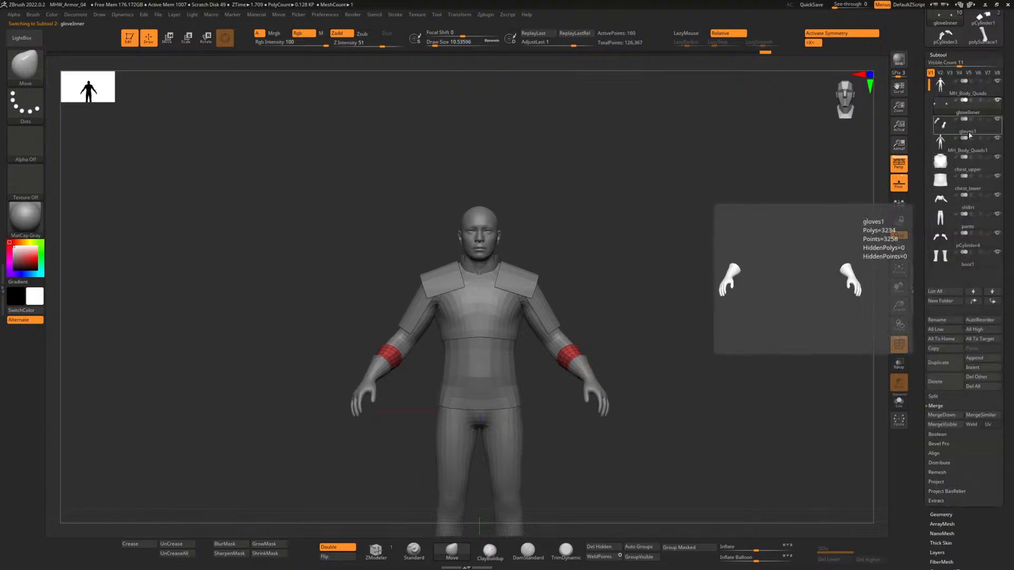
pyautogui.click(967, 185)
pyautogui.keyDown('alt'); pyautogui.moveTo(695, 275); pyautogui.dragTo(485, 343); pyautogui.keyUp('alt')
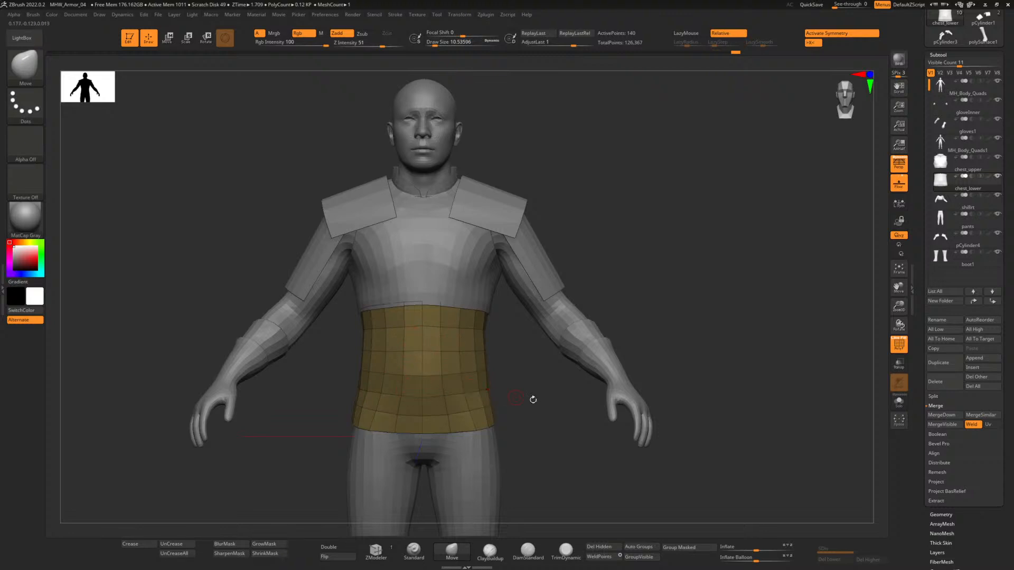
pyautogui.moveTo(948, 459); pyautogui.dragTo(947, 251)
pyautogui.click(943, 309)
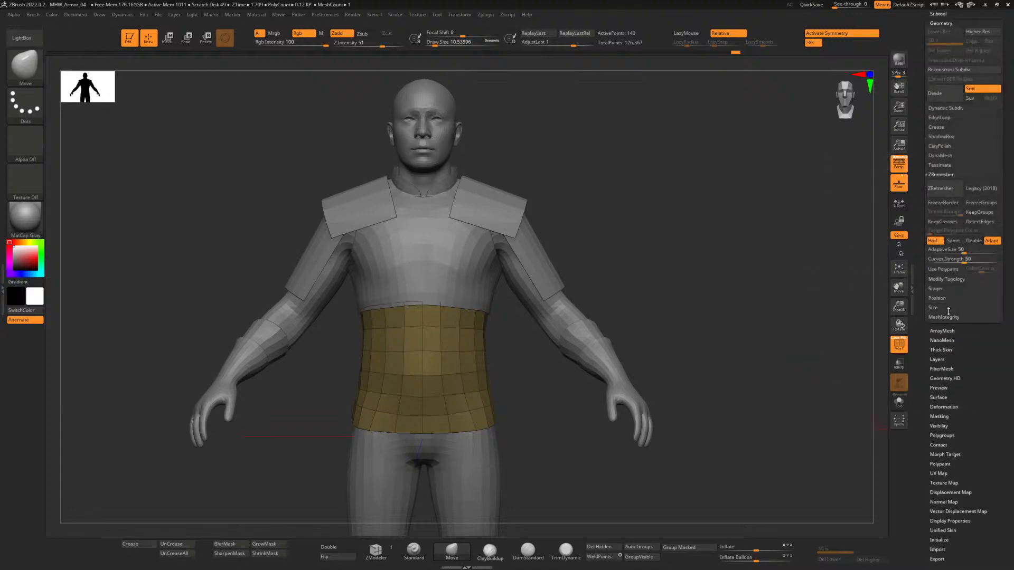
pyautogui.click(953, 241)
pyautogui.click(941, 189)
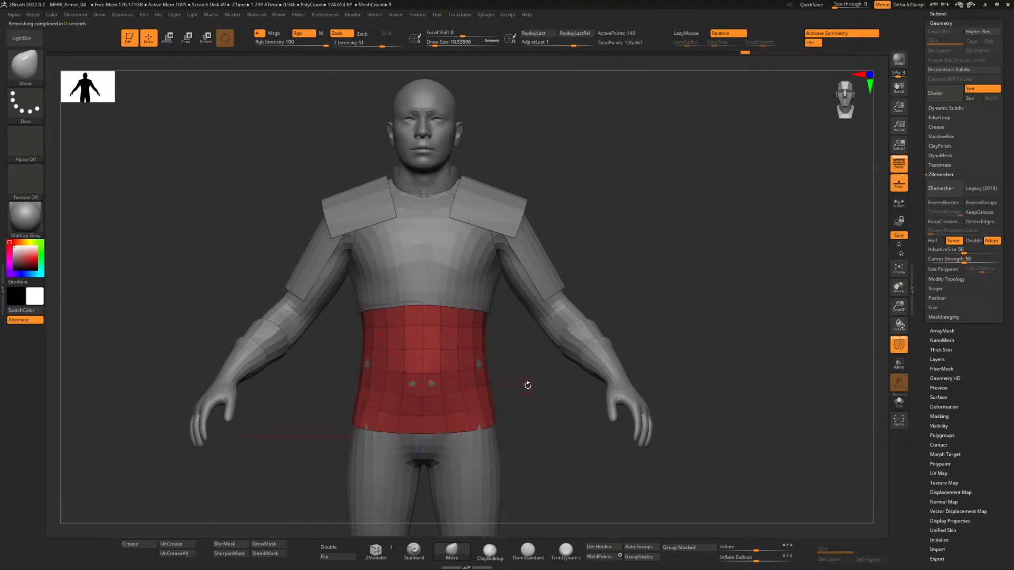
# Adjust chest_lower's inflation slightly so it covers the hips, and smooth its lower front.
pyautogui.moveTo(527, 386); pyautogui.dragTo(537, 409)
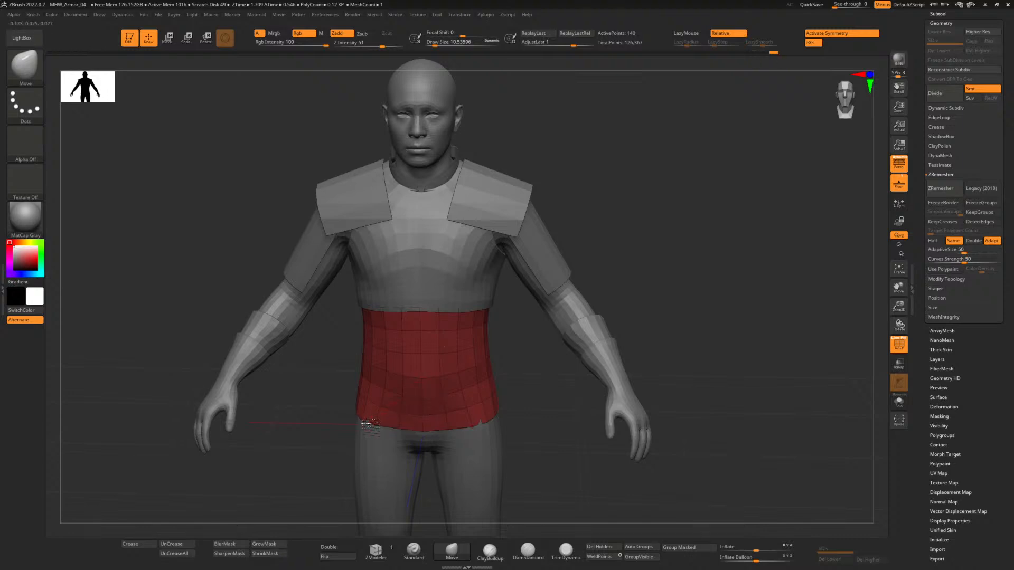
pyautogui.moveTo(757, 551); pyautogui.dragTo(755, 550)
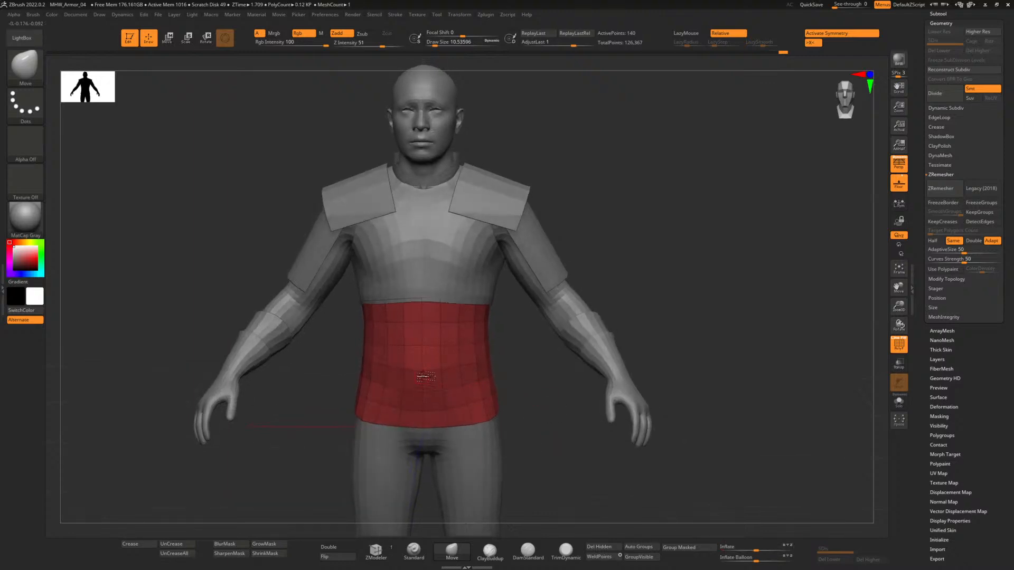
pyautogui.press('shift')
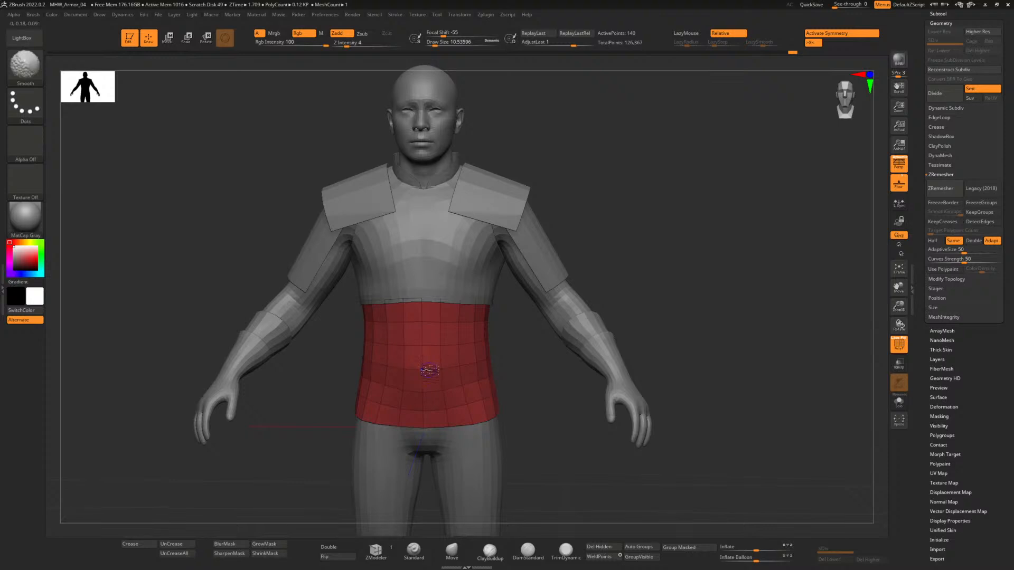
pyautogui.moveTo(429, 394)
pyautogui.keyDown('shift'); pyautogui.mouseDown()
pyautogui.moveTo(447, 392)
pyautogui.moveTo(402, 410)
pyautogui.mouseUp(); pyautogui.keyUp('shift')
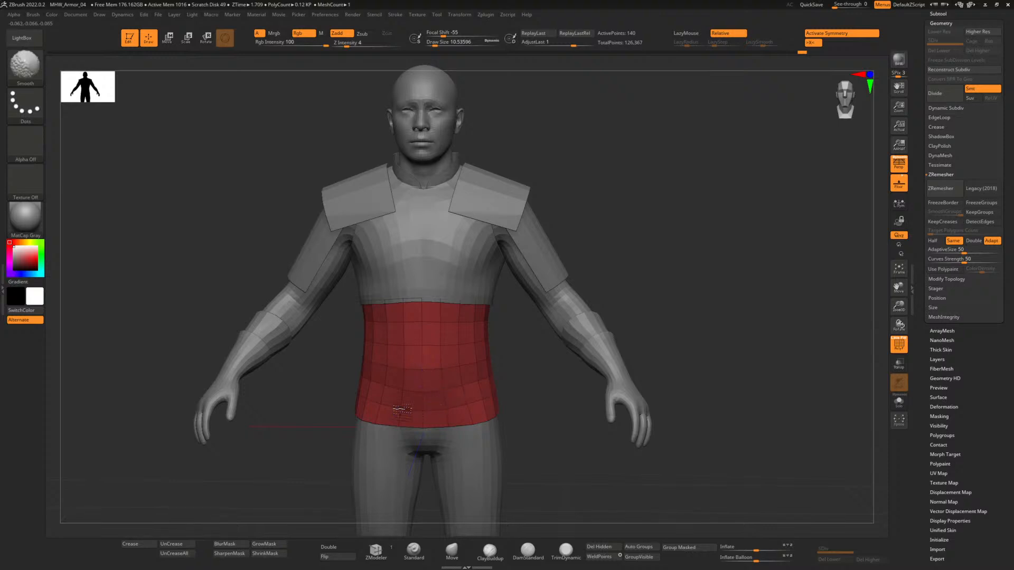
pyautogui.moveTo(529, 374); pyautogui.dragTo(540, 416)
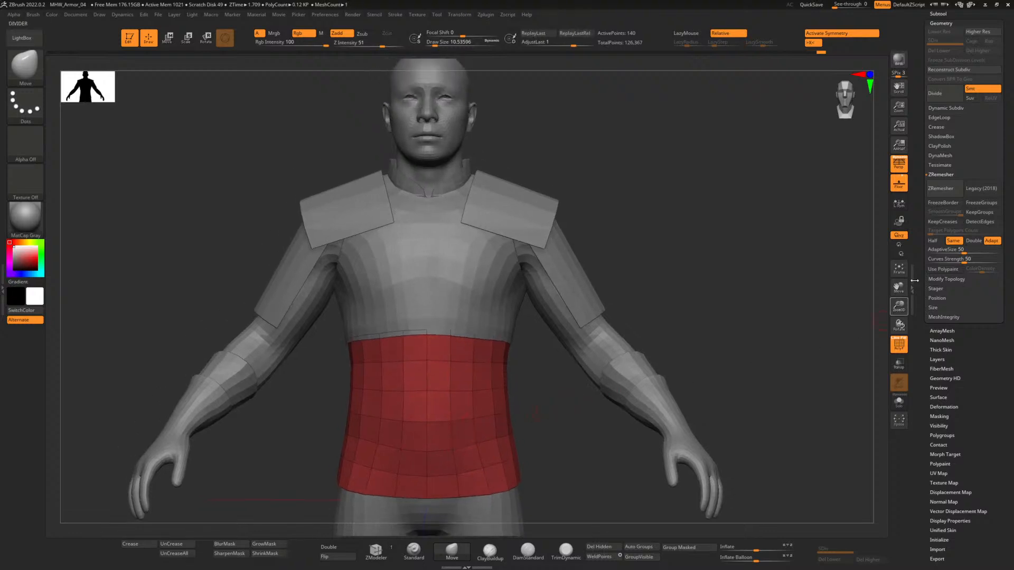
# Make chest_upper the active subtool and examine its polygon layout around the lower edge, armpits and front.
pyautogui.moveTo(964, 90); pyautogui.dragTo(963, 253)
pyautogui.click(941, 176)
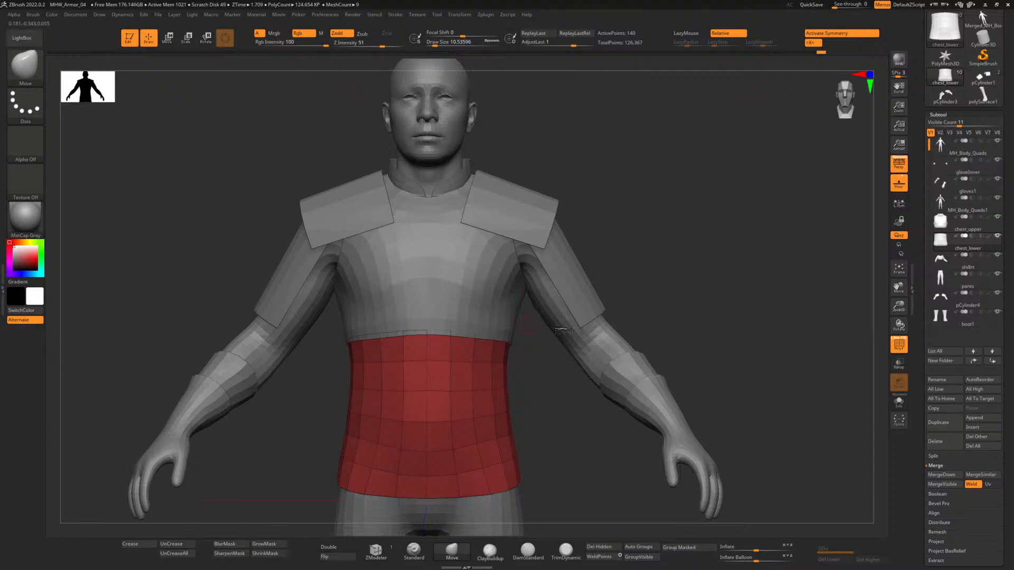
pyautogui.click(972, 232)
pyautogui.moveTo(574, 391); pyautogui.dragTo(529, 324)
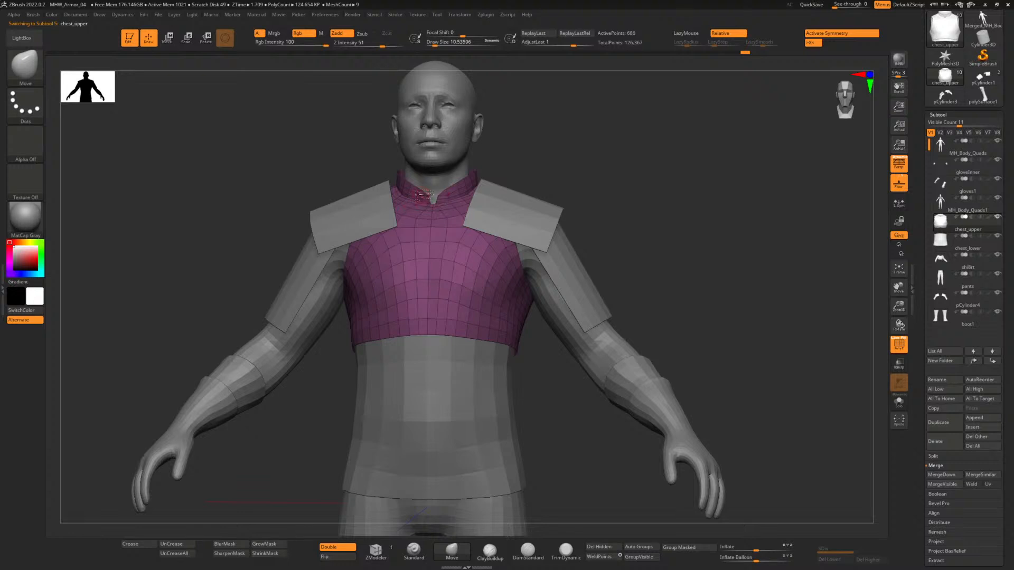
pyautogui.moveTo(499, 323)
pyautogui.keyDown('ctrl'); pyautogui.mouseDown(button='right')
pyautogui.moveTo(539, 369)
pyautogui.moveTo(544, 355)
pyautogui.moveTo(584, 408)
pyautogui.moveTo(617, 427)
pyautogui.moveTo(480, 351)
pyautogui.mouseUp(button='right'); pyautogui.keyUp('ctrl')
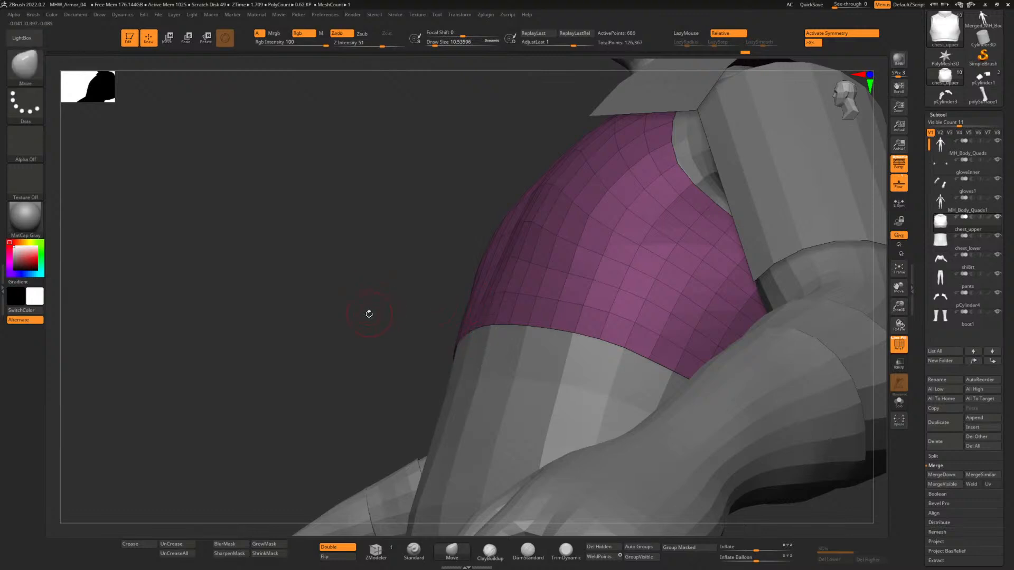
pyautogui.moveTo(369, 315); pyautogui.dragTo(462, 319)
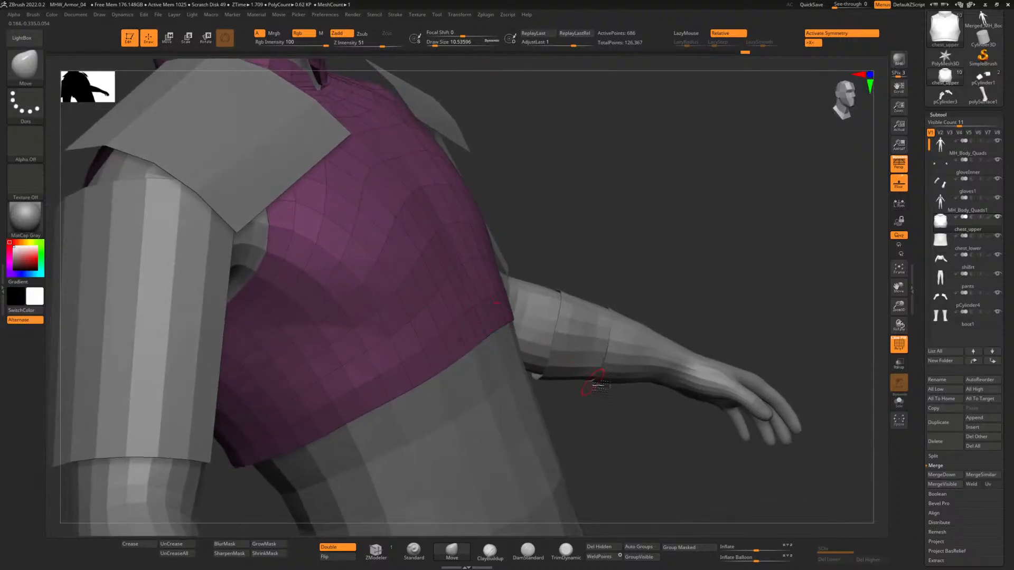
pyautogui.moveTo(593, 385)
pyautogui.mouseDown(button='right')
pyautogui.moveTo(607, 398)
pyautogui.moveTo(657, 389)
pyautogui.moveTo(631, 350)
pyautogui.mouseUp(button='right')
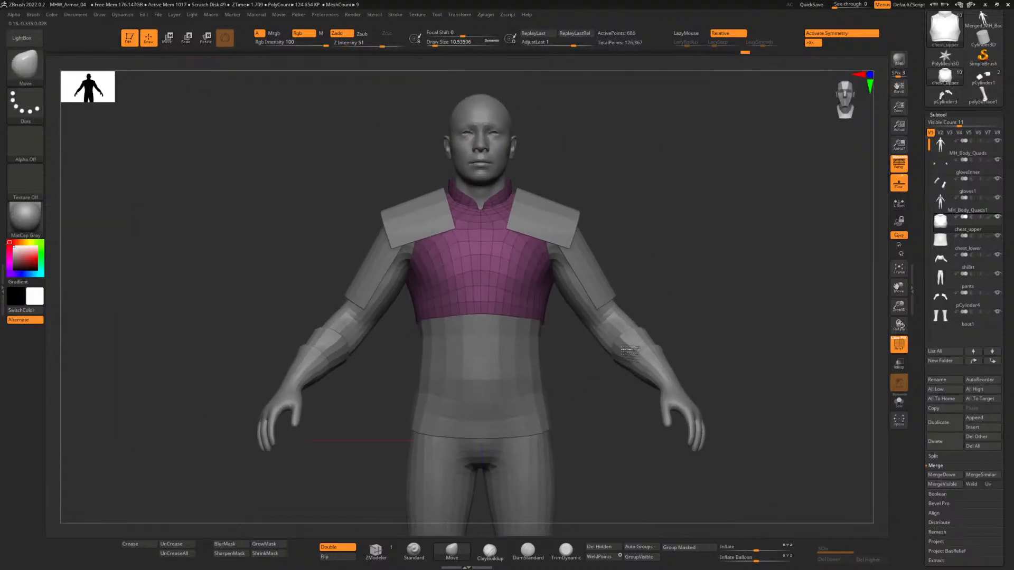
pyautogui.moveTo(646, 272)
pyautogui.keyDown('alt'); pyautogui.mouseDown(button='right')
pyautogui.moveTo(659, 312)
pyautogui.moveTo(611, 344)
pyautogui.moveTo(604, 321)
pyautogui.moveTo(693, 294)
pyautogui.moveTo(852, 283)
pyautogui.mouseUp(button='right'); pyautogui.keyUp('alt')
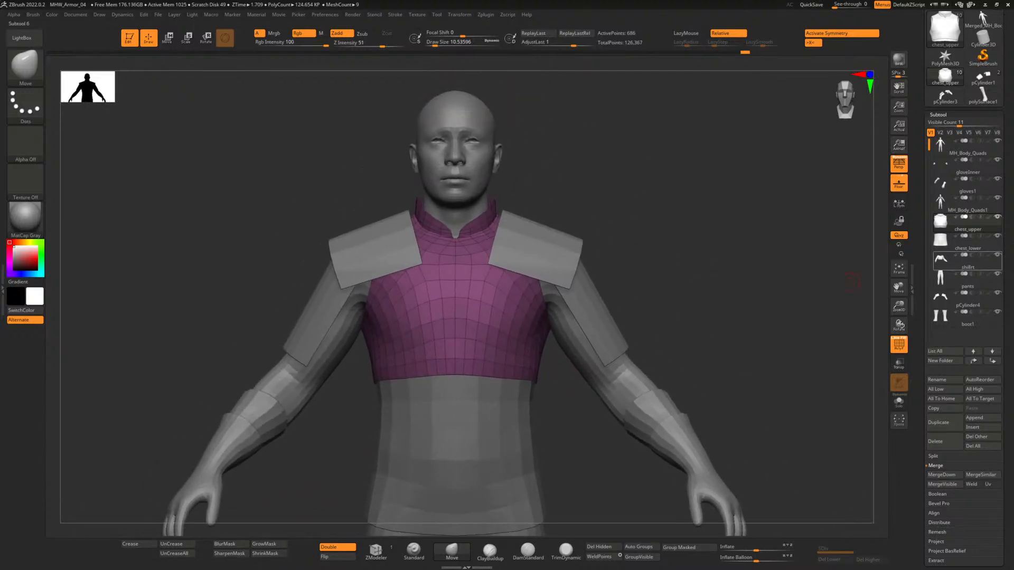
# Reduce chest_upper's polygon density by remeshing it twice with ZRemesher using the Half option.
pyautogui.scroll(-5, 956, 398)
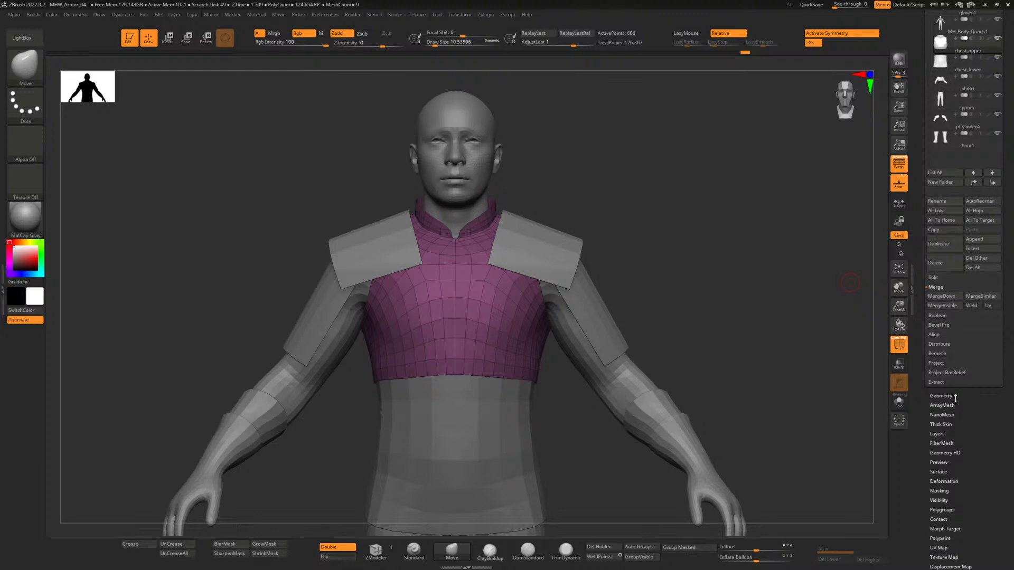
pyautogui.click(941, 395)
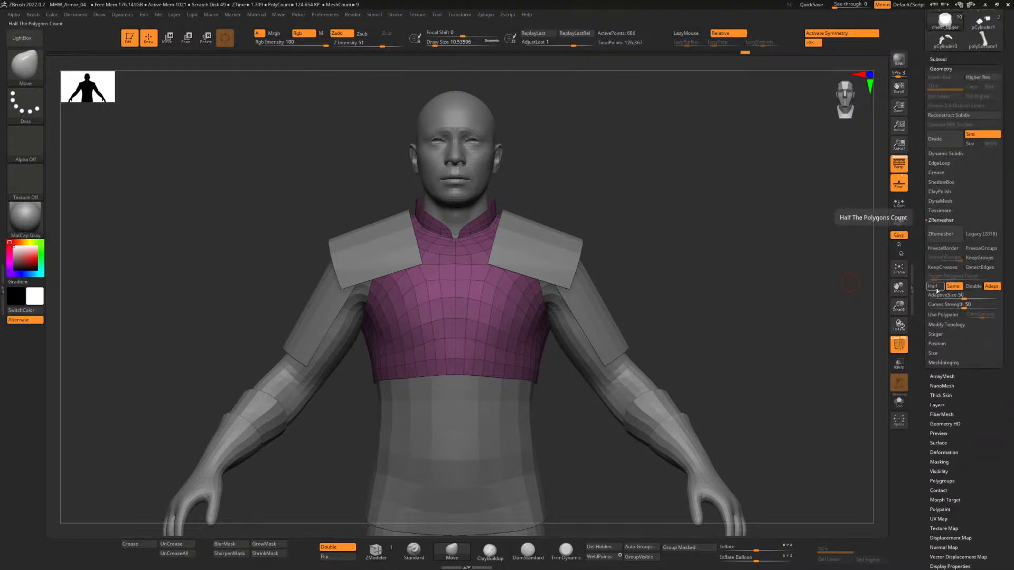
pyautogui.click(935, 288)
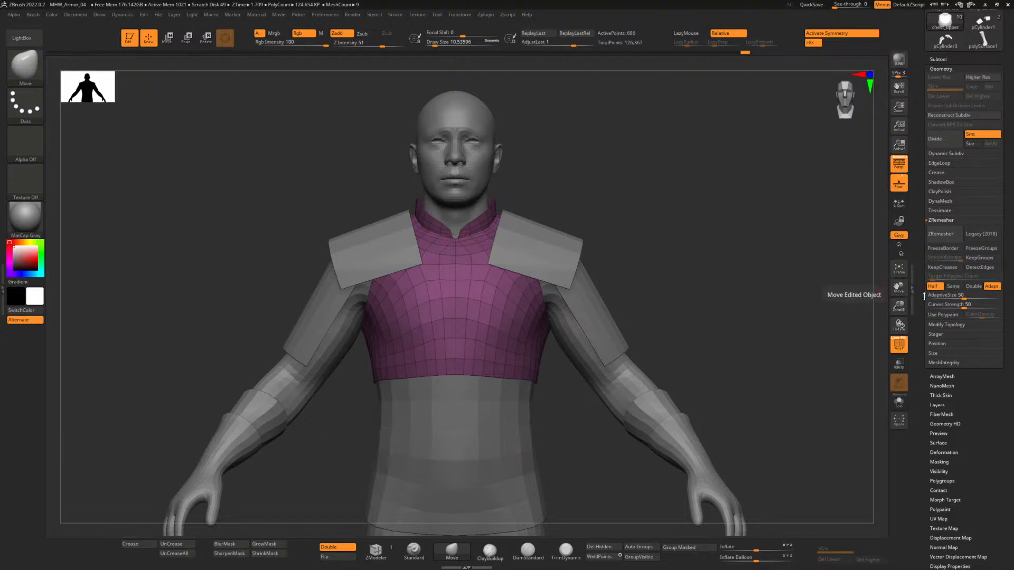
pyautogui.click(951, 241)
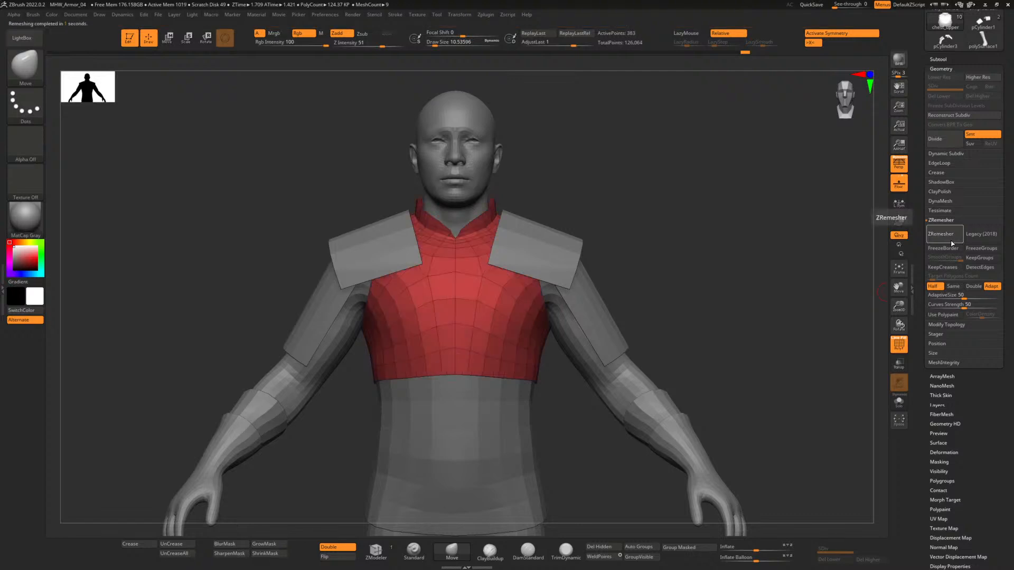
pyautogui.click(937, 243)
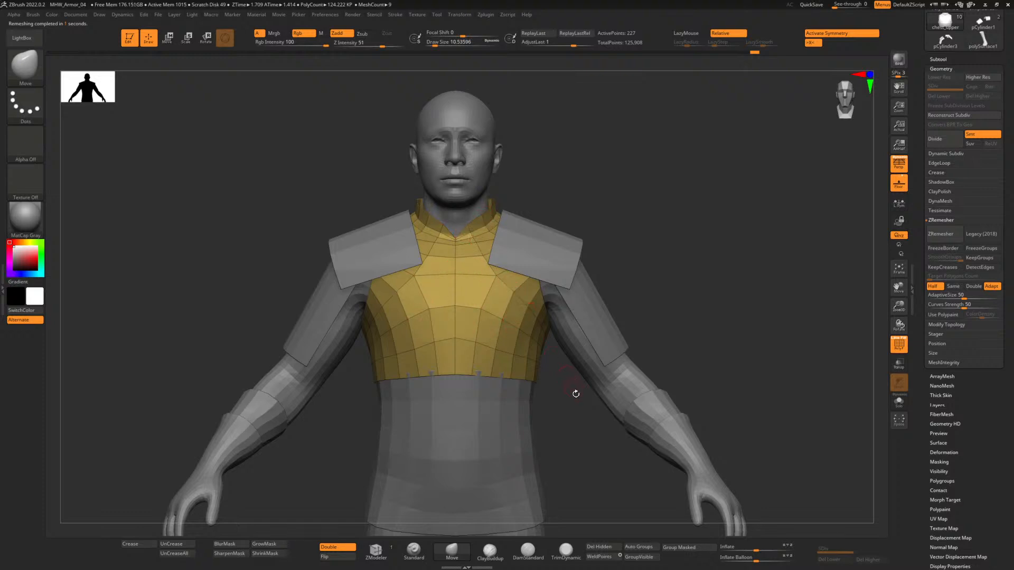
# Inflate chest_upper slightly so its lower edge covers the body and chest_lower, and check it against the whole figure.
pyautogui.keyDown('alt'); pyautogui.moveTo(576, 417); pyautogui.dragTo(545, 362); pyautogui.keyUp('alt')
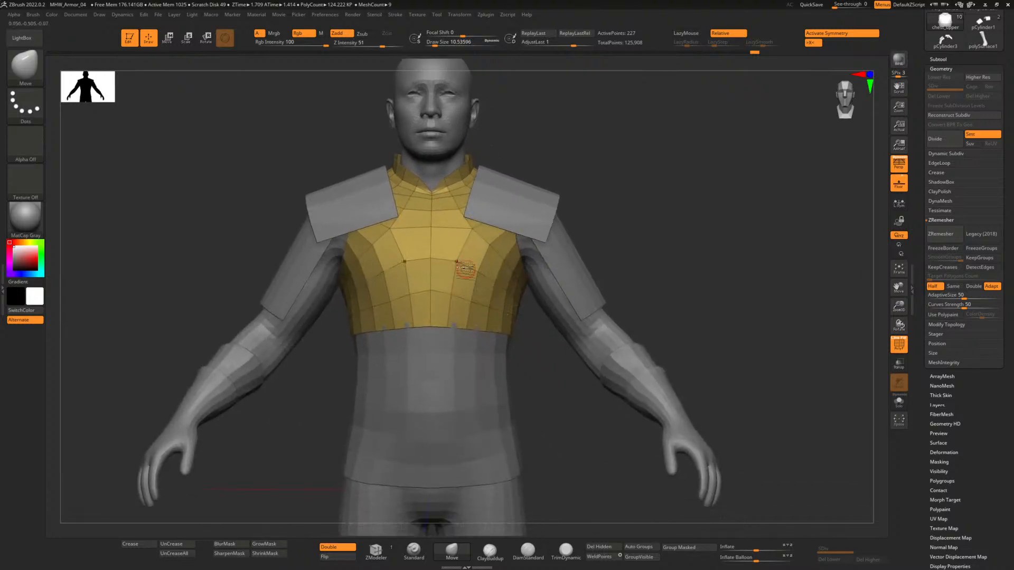
pyautogui.keyDown('alt'); pyautogui.moveTo(513, 316); pyautogui.dragTo(554, 379); pyautogui.keyUp('alt')
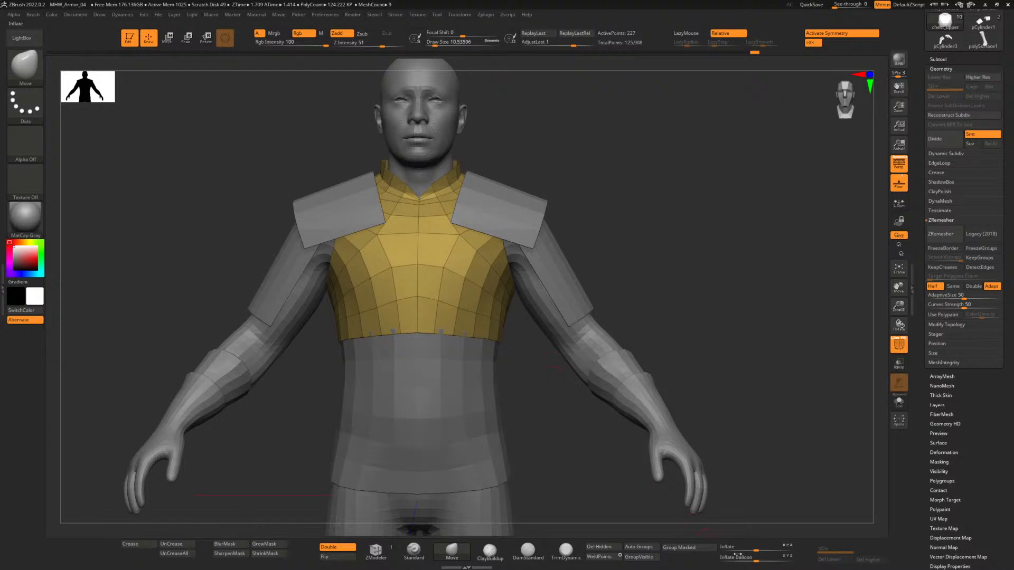
pyautogui.moveTo(758, 550); pyautogui.dragTo(757, 550)
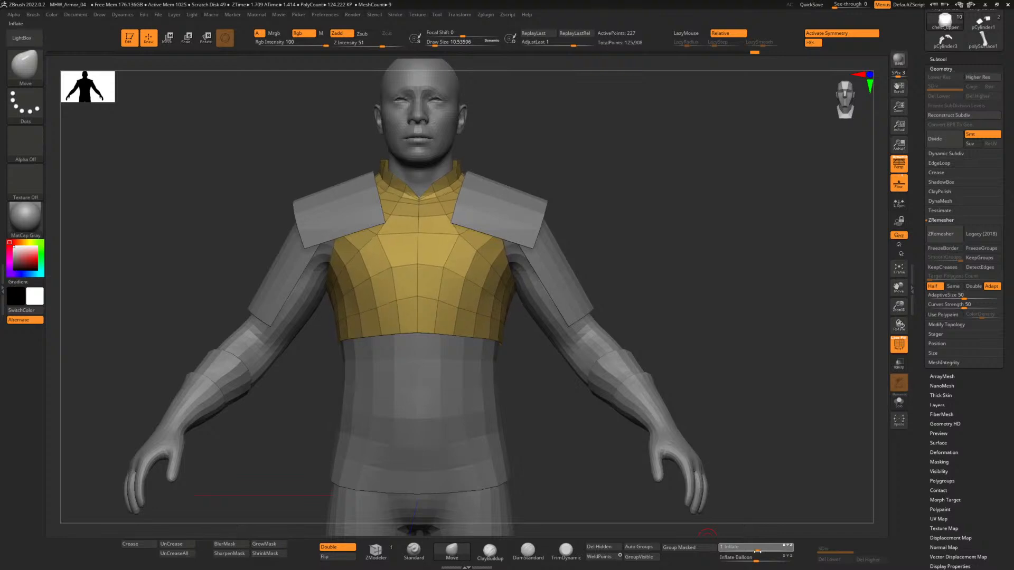
pyautogui.moveTo(758, 551); pyautogui.dragTo(757, 551)
pyautogui.keyDown('shift'); pyautogui.moveTo(548, 413); pyautogui.dragTo(505, 298); pyautogui.keyUp('shift')
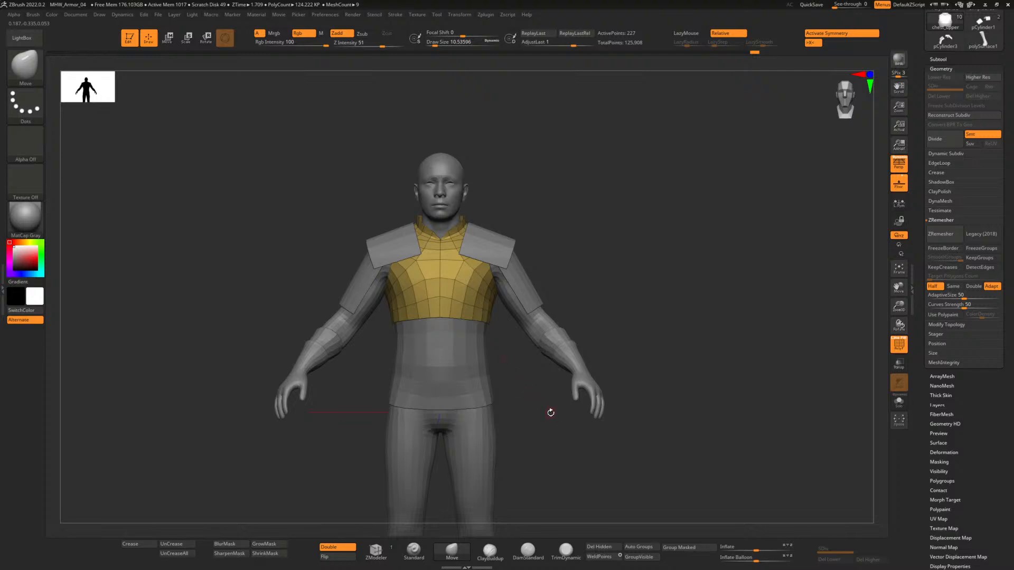
pyautogui.keyDown('alt'); pyautogui.moveTo(548, 409); pyautogui.dragTo(516, 341); pyautogui.keyUp('alt')
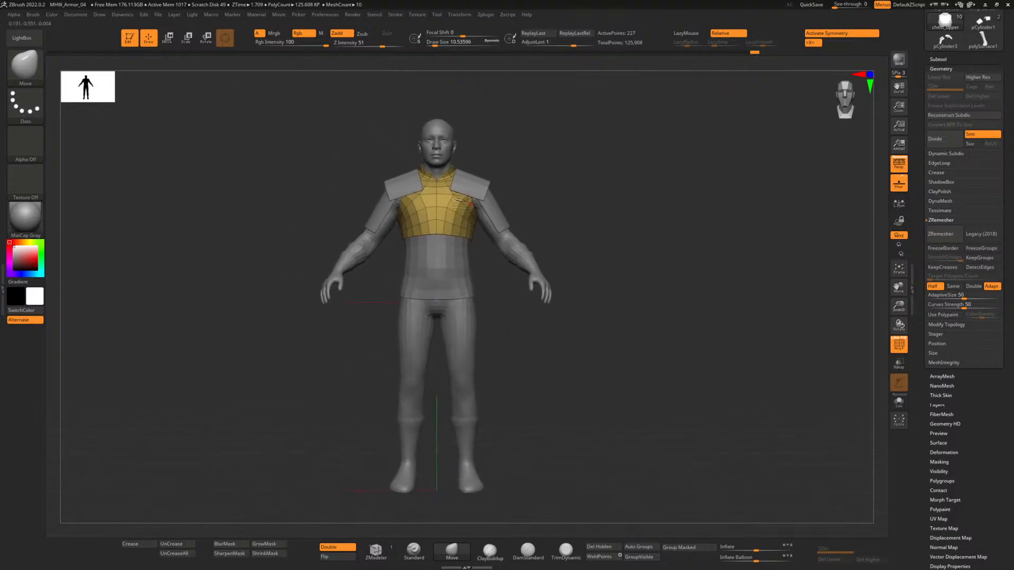
# Make the pCylinder4 subtool active and rename it shoulderArmor.
pyautogui.moveTo(943, 157); pyautogui.dragTo(943, 235)
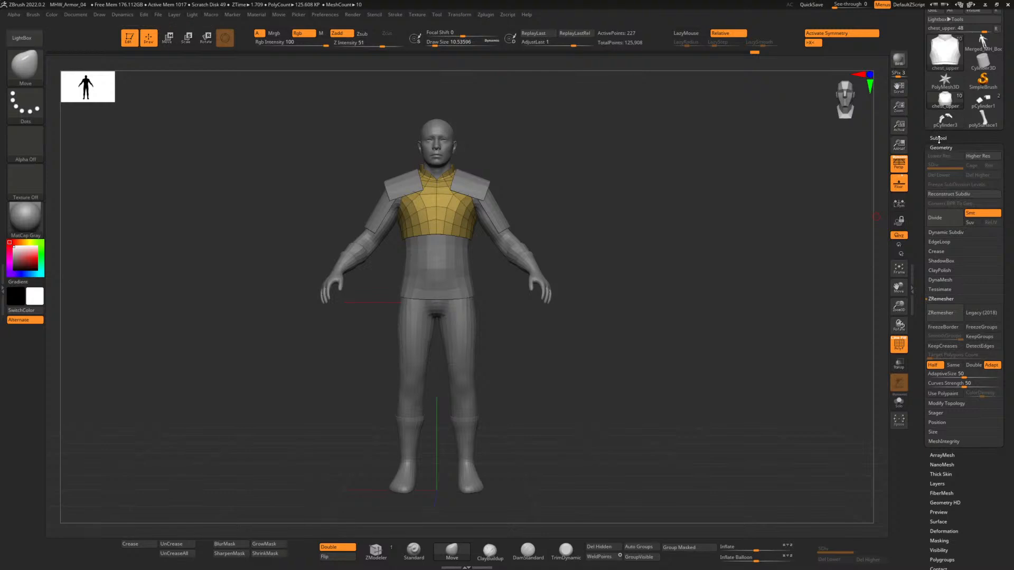
pyautogui.click(939, 138)
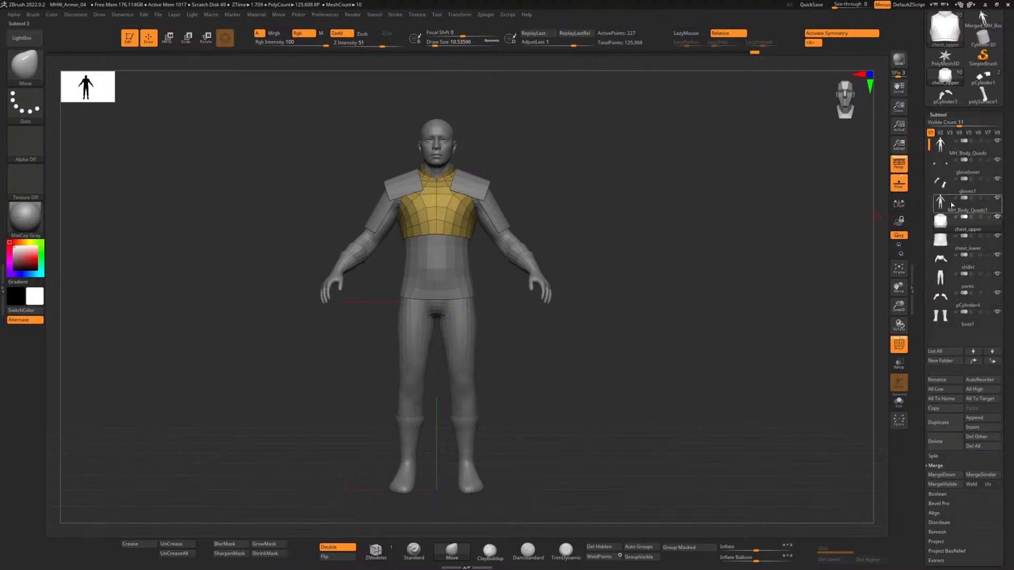
pyautogui.click(969, 307)
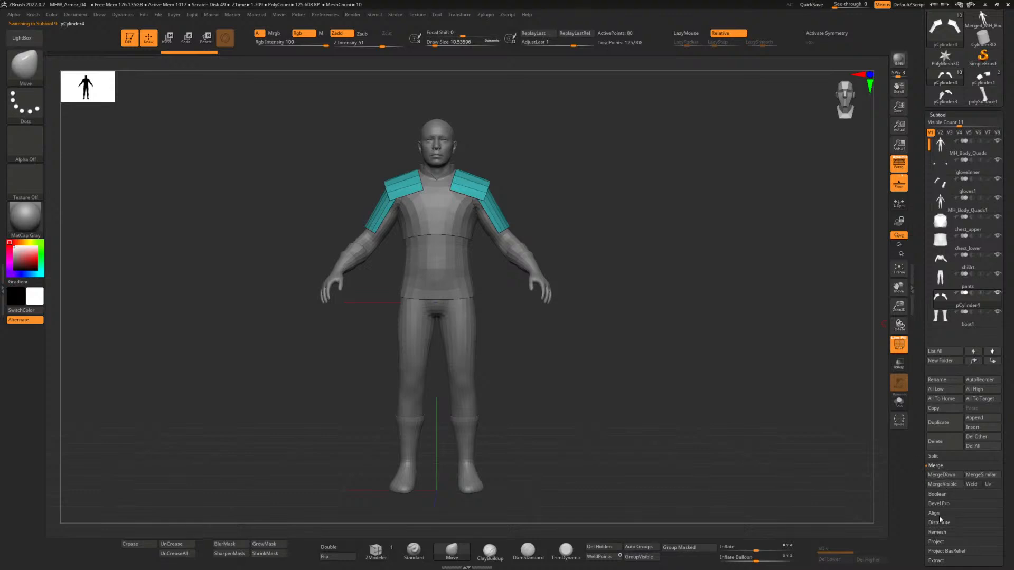
pyautogui.click(946, 380)
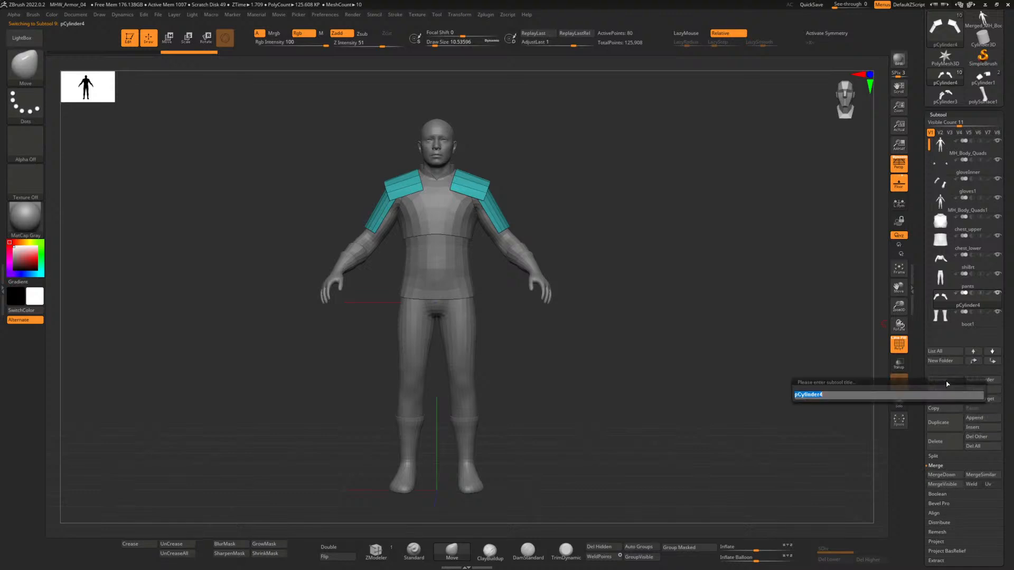
pyautogui.write('shoulderArmor')
pyautogui.press('Return')
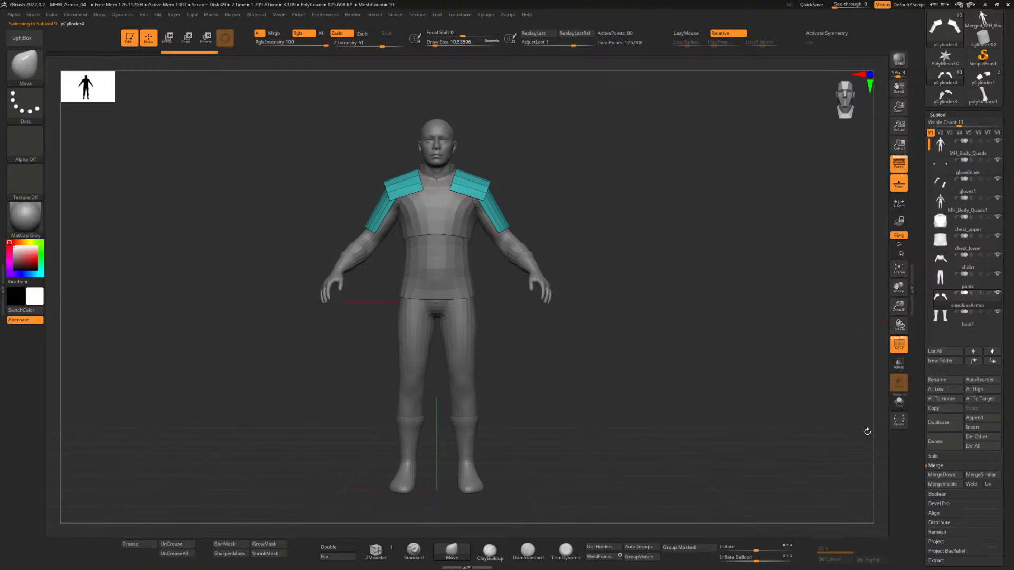
# Inflate the shoulderArmor subtool by a very small amount.
pyautogui.click(756, 550)
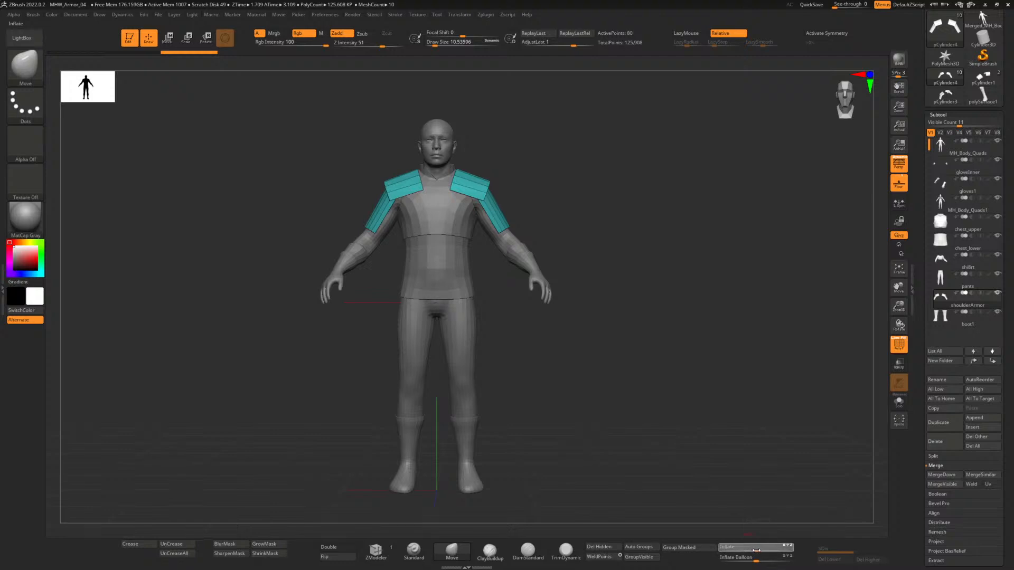
pyautogui.moveTo(759, 550); pyautogui.dragTo(758, 551)
pyautogui.moveTo(757, 551); pyautogui.dragTo(757, 551)
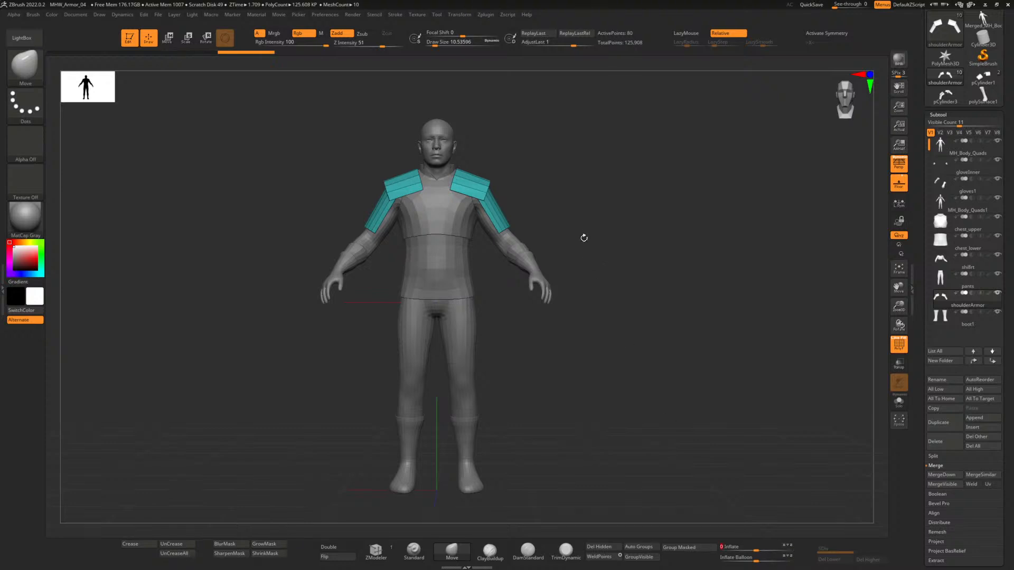
# Make MH_Body_Quads the active subtool and turn off the polyframe display to view the whole figure.
pyautogui.keyDown('alt'); pyautogui.moveTo(558, 212); pyautogui.dragTo(602, 318); pyautogui.keyUp('alt')
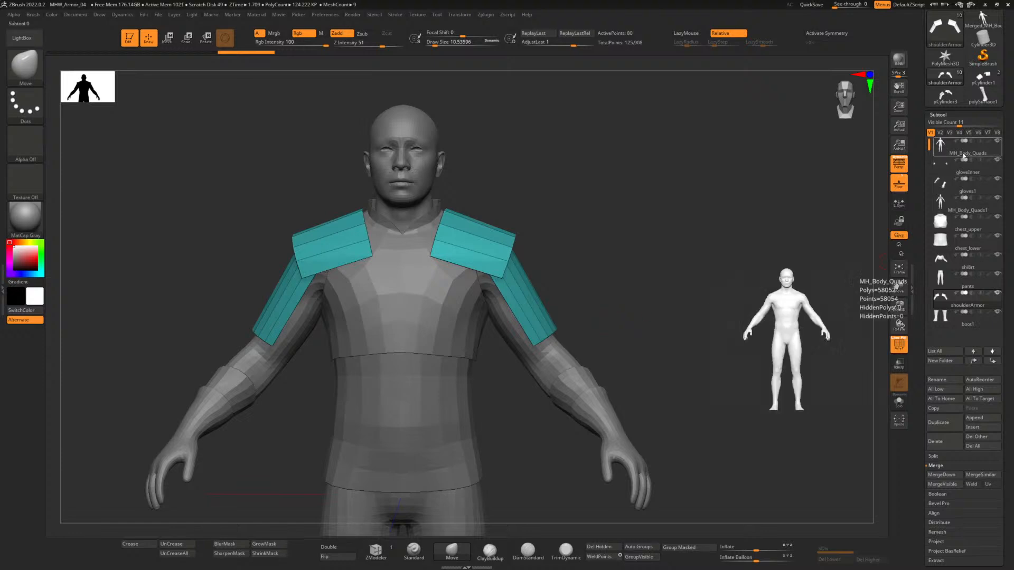
pyautogui.click(957, 149)
pyautogui.hotkey('shift', 'f')
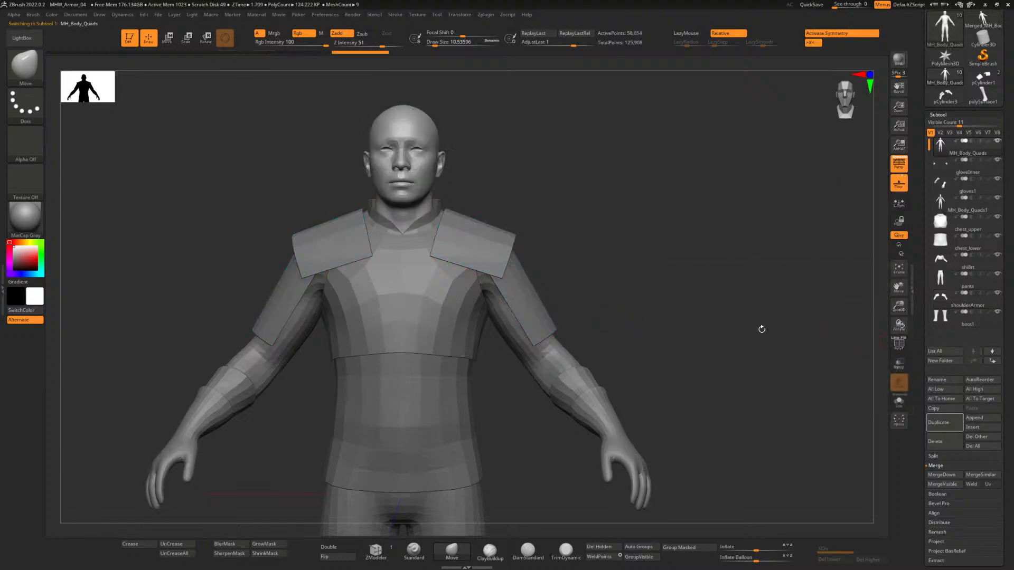
pyautogui.keyDown('alt'); pyautogui.moveTo(669, 326); pyautogui.dragTo(640, 237); pyautogui.keyUp('alt')
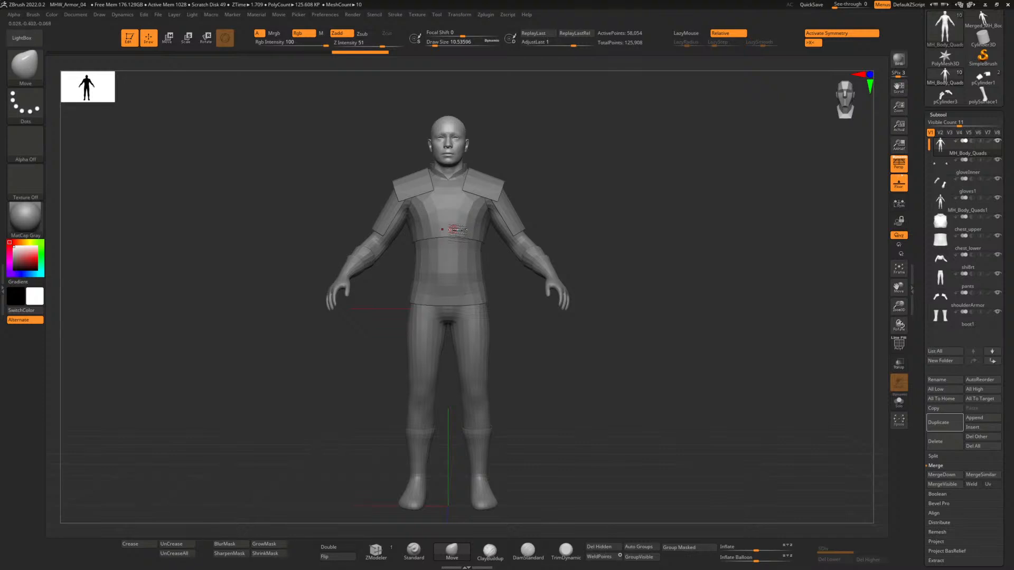
# Quick-save the project and check the armor reference image in Photoshop against the blocked-out torso.
pyautogui.keyDown('alt'); pyautogui.moveTo(583, 210); pyautogui.dragTo(600, 260); pyautogui.keyUp('alt')
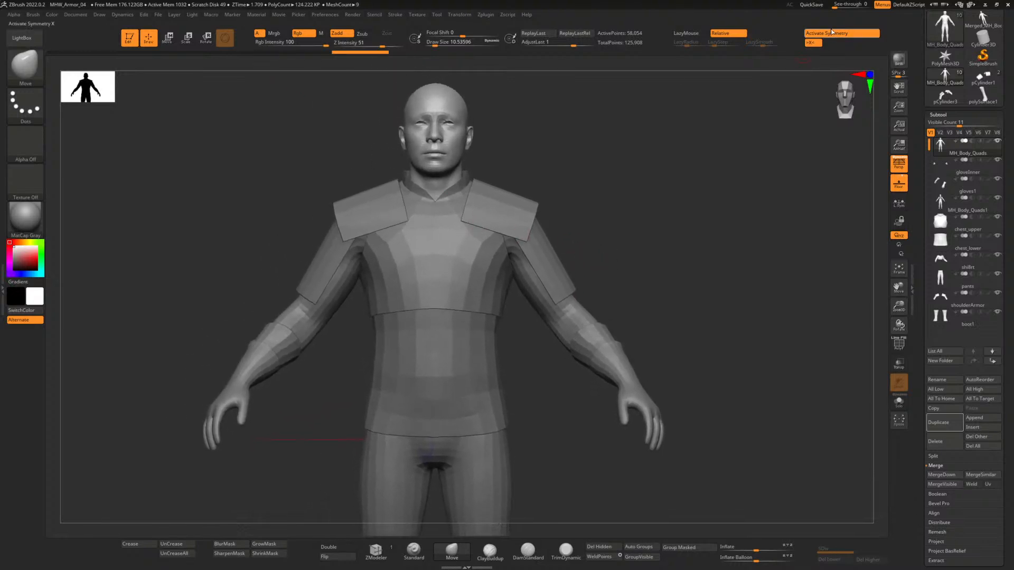
pyautogui.click(811, 4)
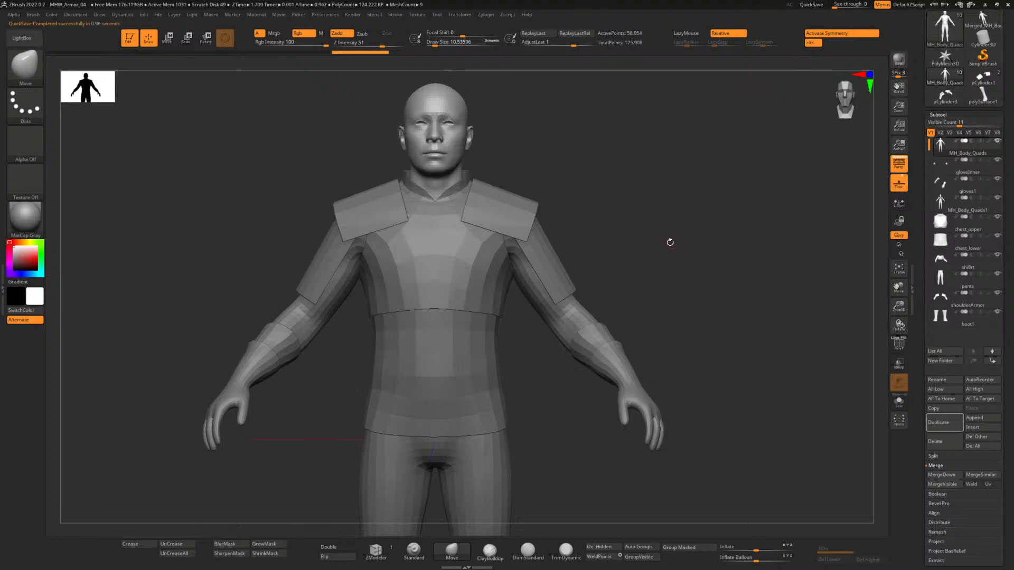
pyautogui.hotkey('alt', 'Tab')
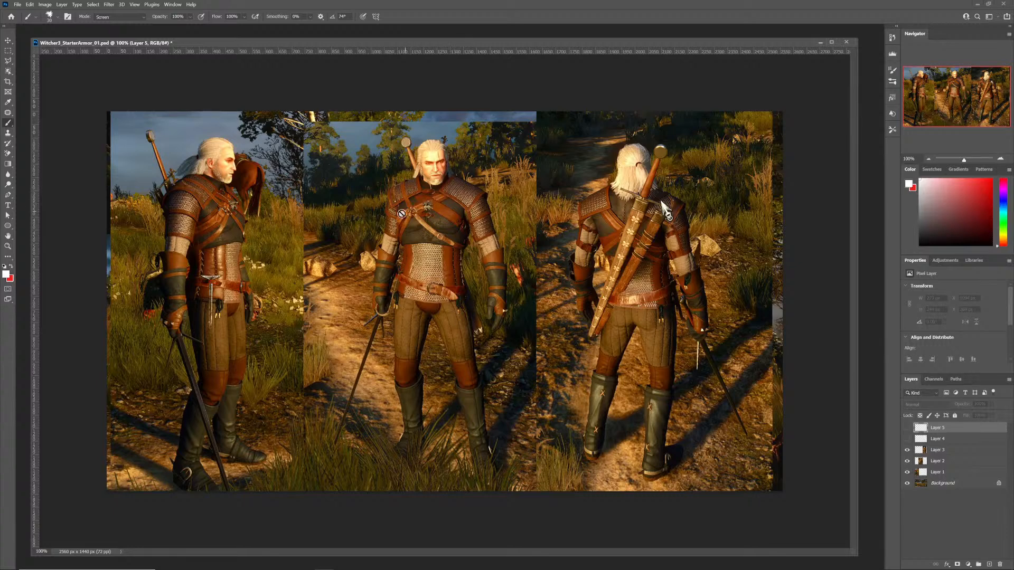
pyautogui.hotkey('alt', 'Tab')
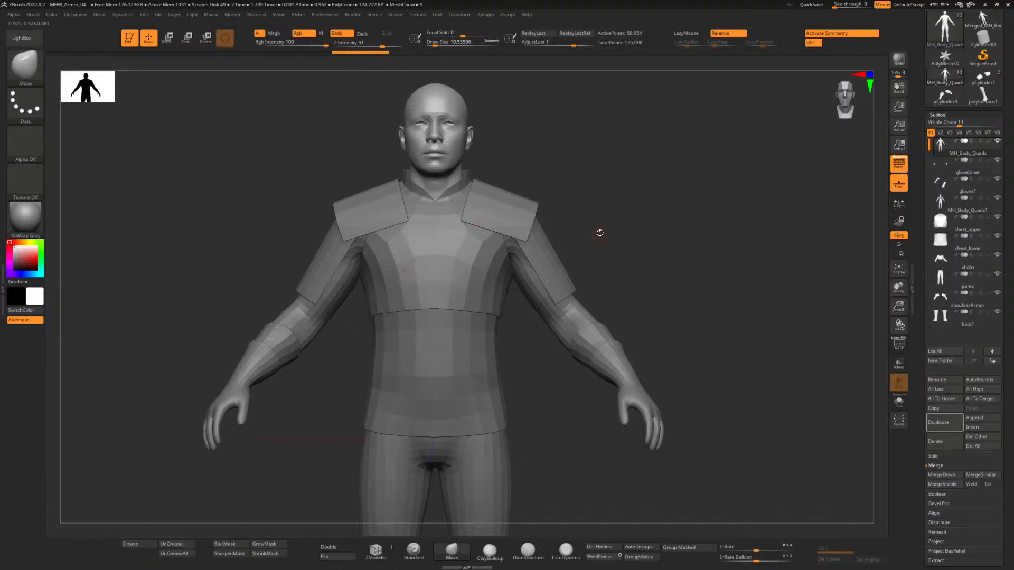
pyautogui.keyDown('alt'); pyautogui.moveTo(600, 231); pyautogui.dragTo(600, 287); pyautogui.keyUp('alt')
pyautogui.keyDown('alt'); pyautogui.moveTo(644, 206); pyautogui.dragTo(654, 277); pyautogui.keyUp('alt')
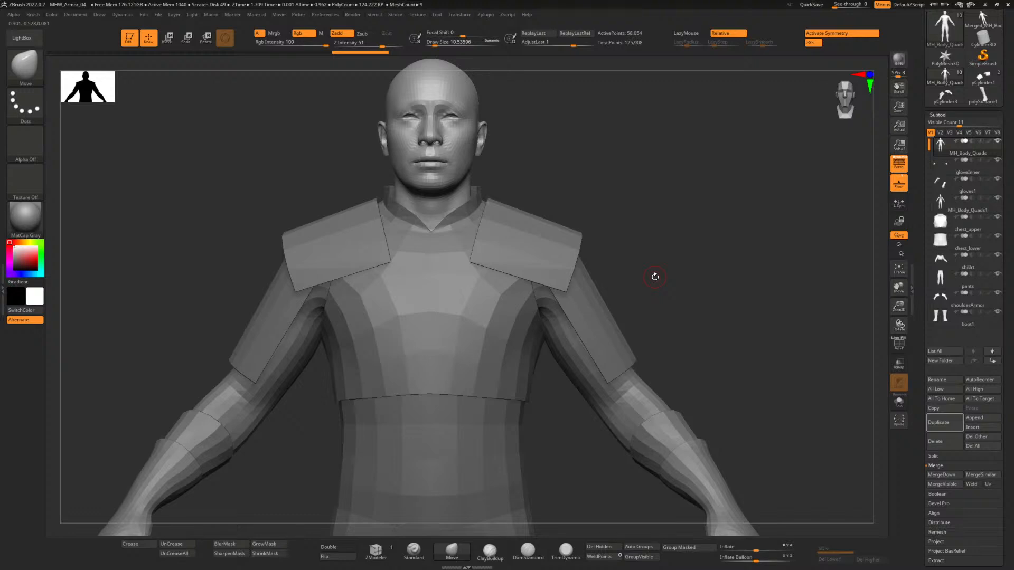
pyautogui.hotkey('alt', 'Tab')
# Duplicate the chest_upper subtool and hide the original, keeping the copy selected.
pyautogui.click(950, 230)
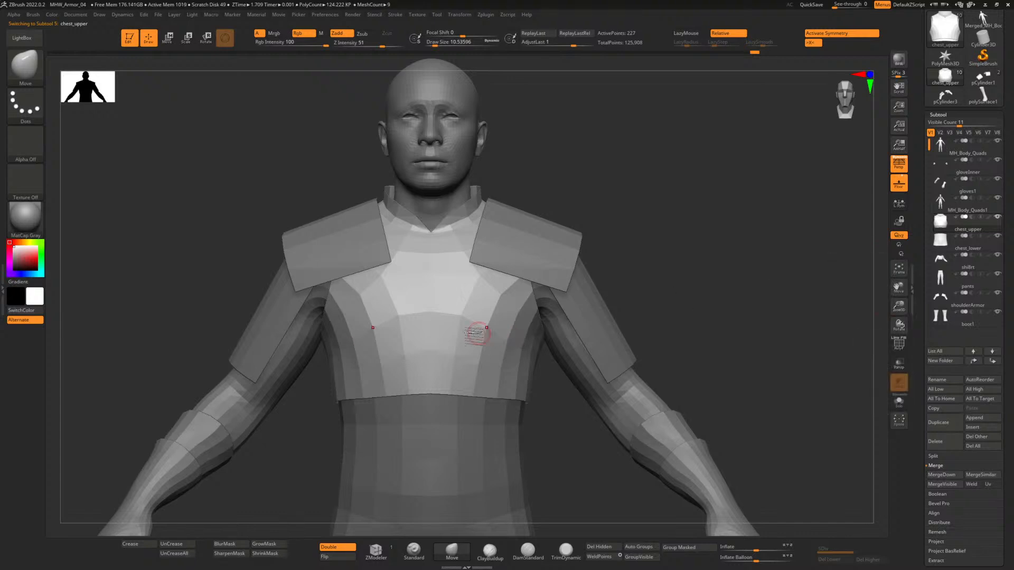
pyautogui.click(949, 426)
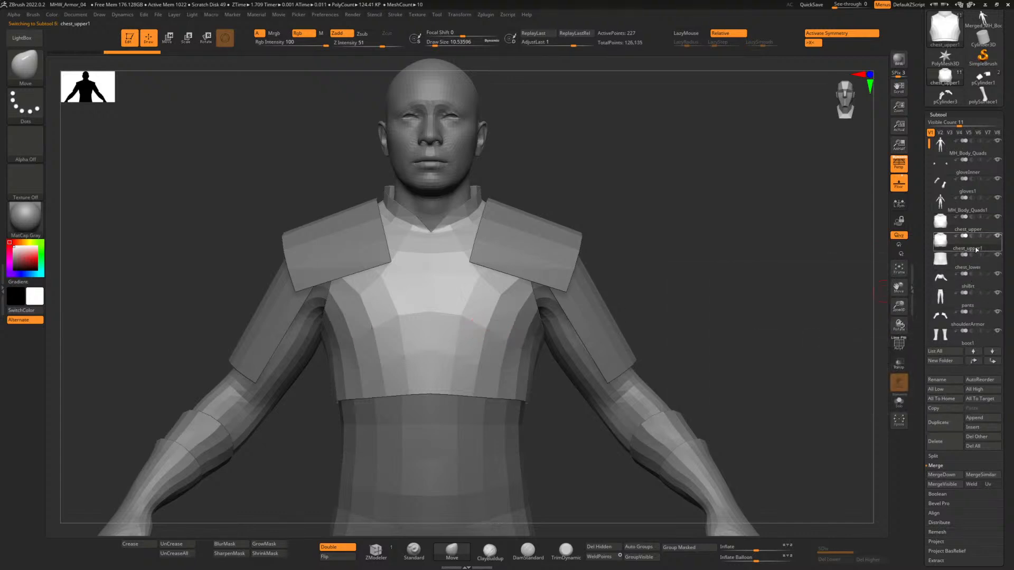
pyautogui.moveTo(976, 250)
pyautogui.click(997, 217)
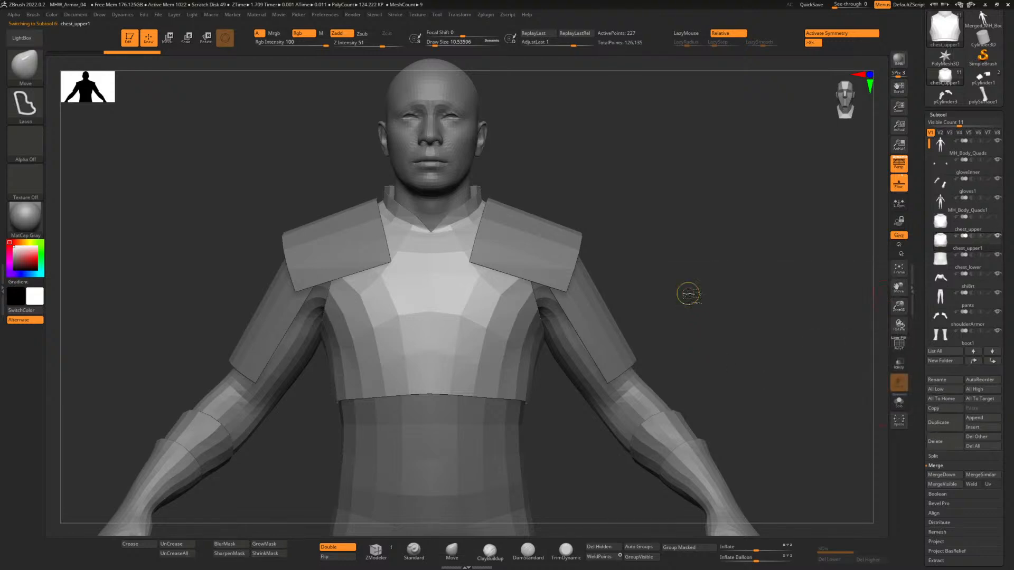
# Subdivide the duplicated upper chest to subdivision level 4 for a smooth drawing surface.
pyautogui.hotkey('ctrl', 'd')
pyautogui.hotkey('ctrl', 'd')
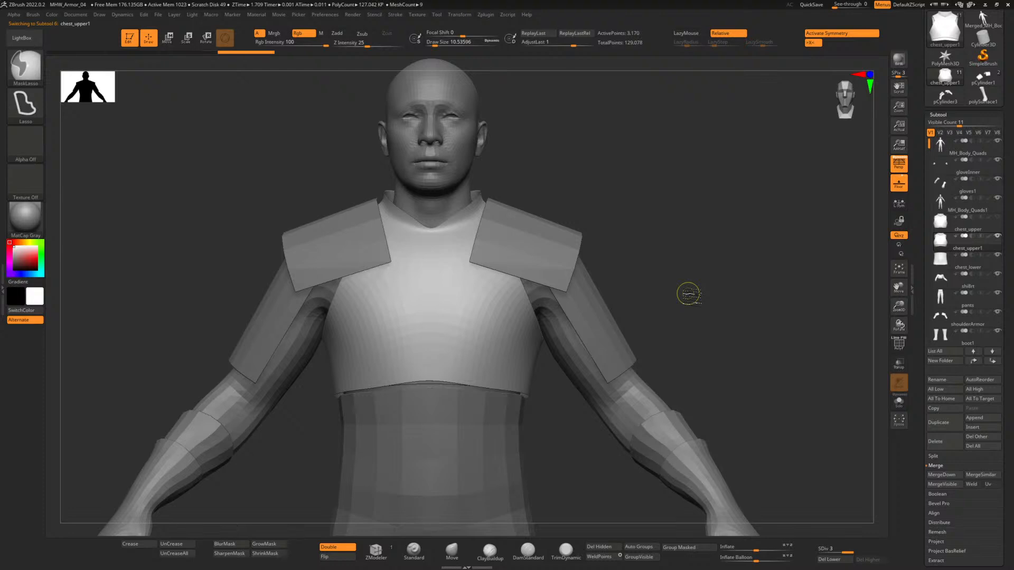
pyautogui.hotkey('ctrl', 'd')
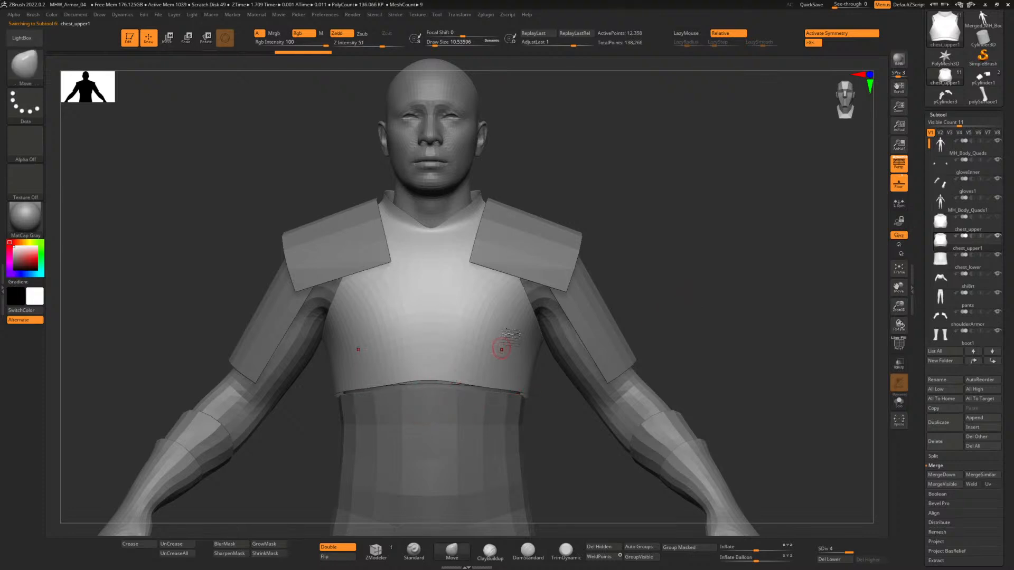
pyautogui.moveTo(583, 190)
pyautogui.mouseDown()
pyautogui.moveTo(605, 190)
pyautogui.moveTo(593, 190)
pyautogui.mouseUp()
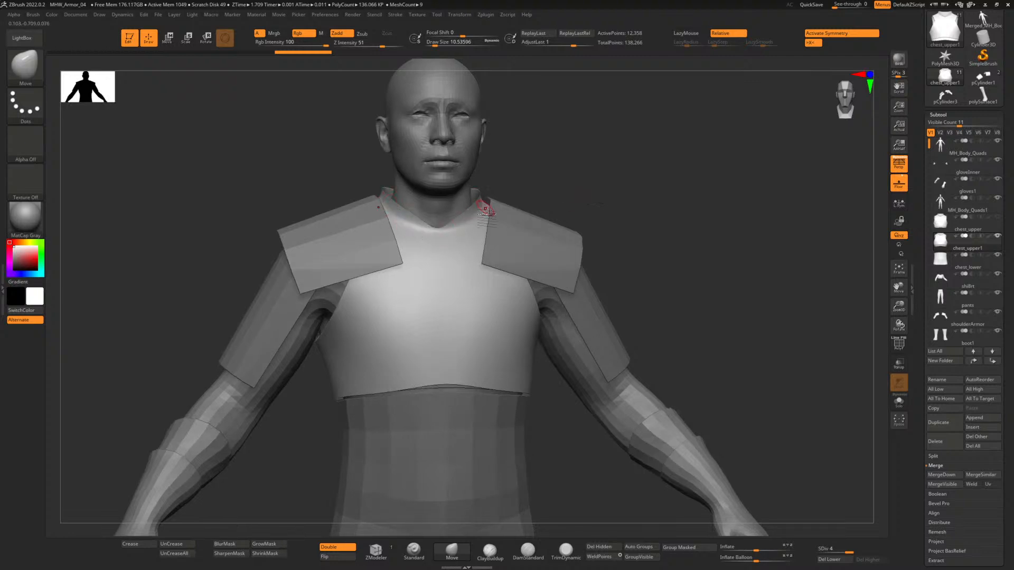
pyautogui.moveTo(651, 285); pyautogui.dragTo(645, 274)
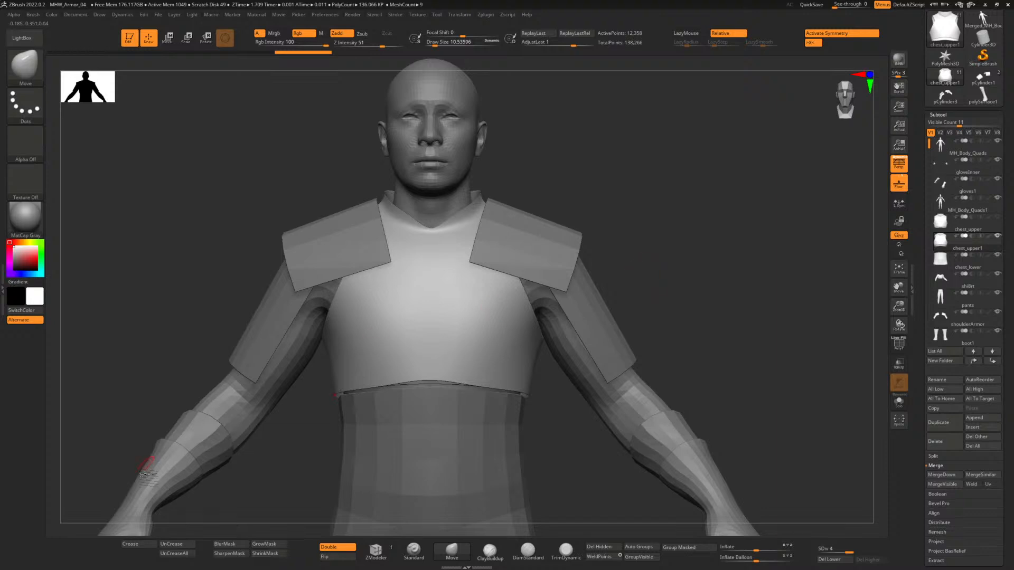
# Choose the Topology brush and check the chest straps in the Photoshop reference image.
pyautogui.click(25, 66)
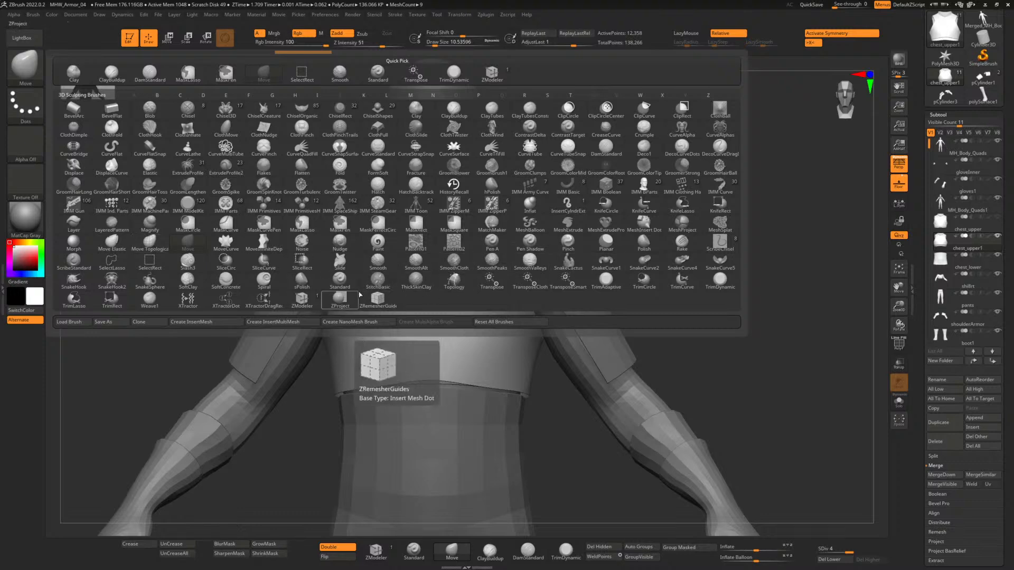
pyautogui.click(455, 281)
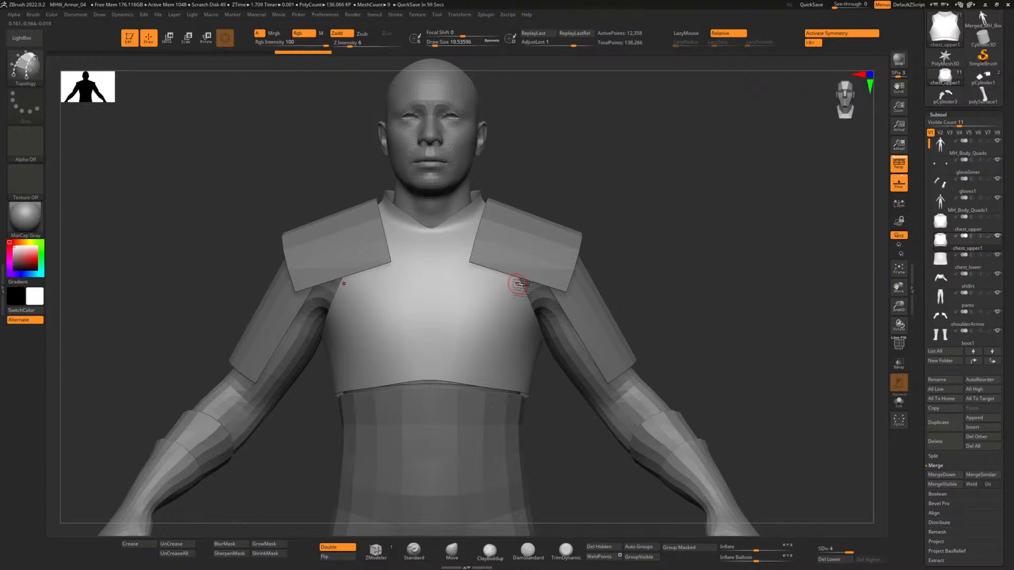
pyautogui.hotkey('alt', 'Tab')
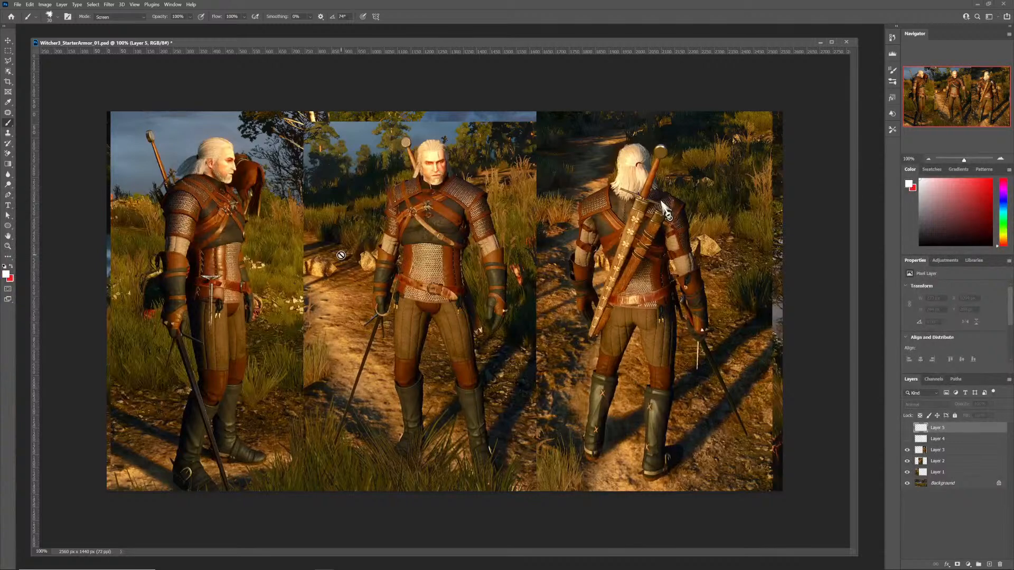
pyautogui.hotkey('alt', 'Tab')
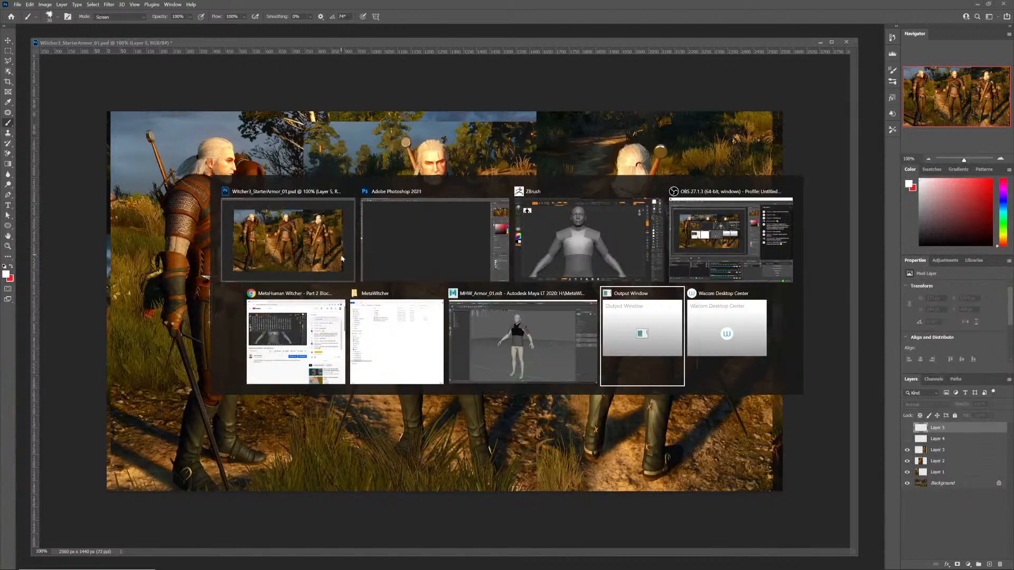
pyautogui.click(342, 259)
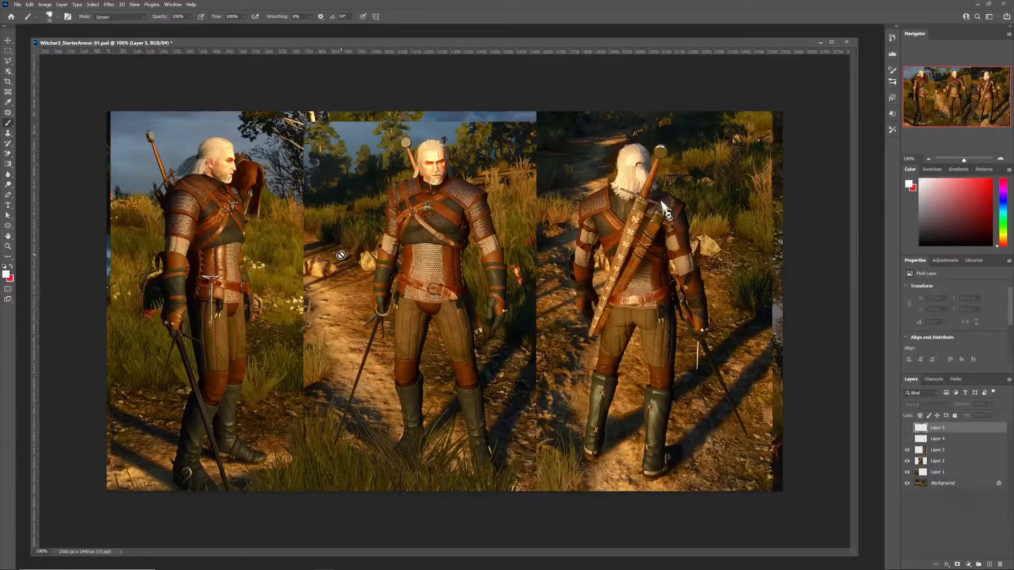
pyautogui.hotkey('alt', 'Tab')
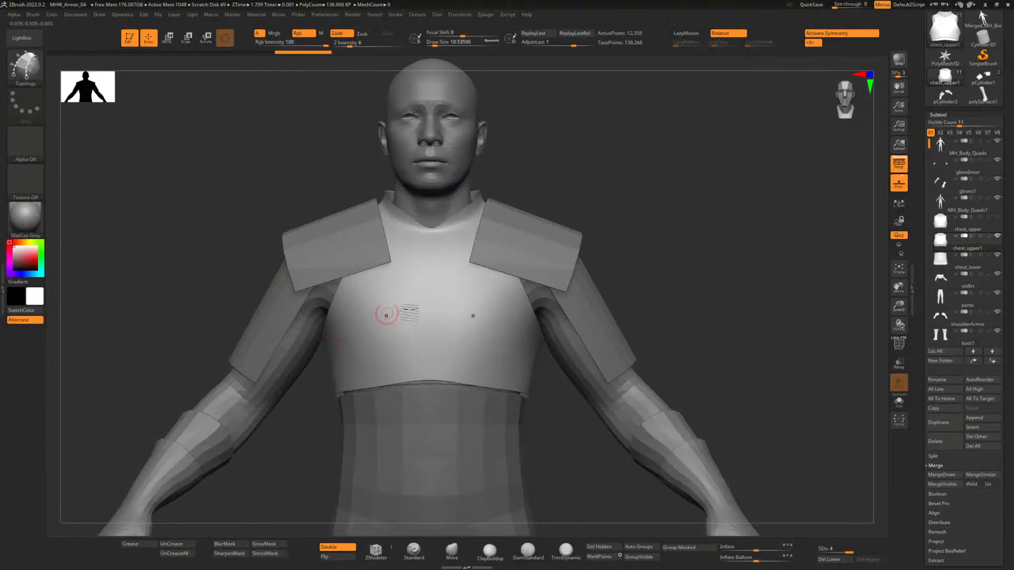
pyautogui.moveTo(698, 249); pyautogui.dragTo(406, 322)
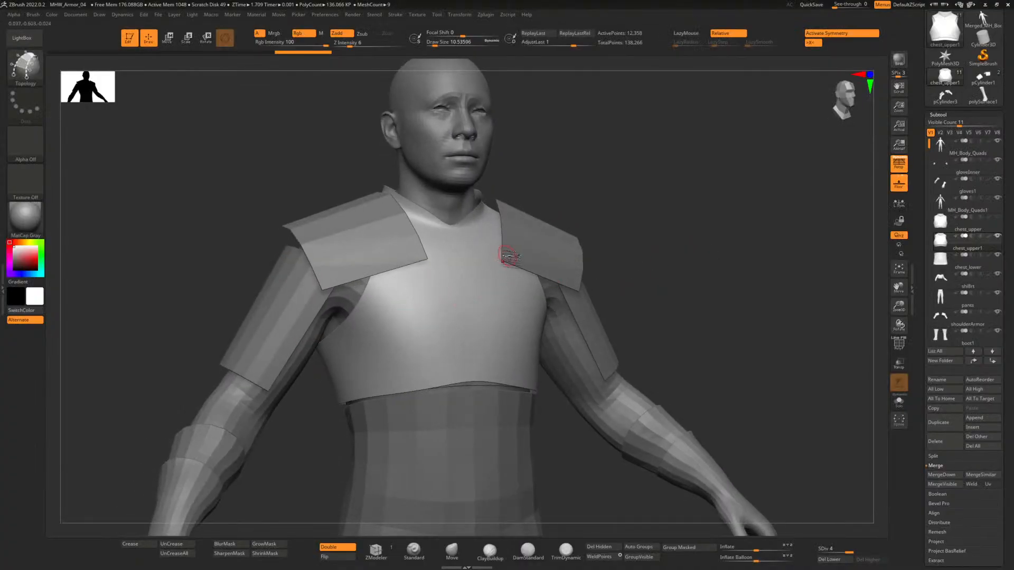
pyautogui.moveTo(637, 267); pyautogui.dragTo(635, 264)
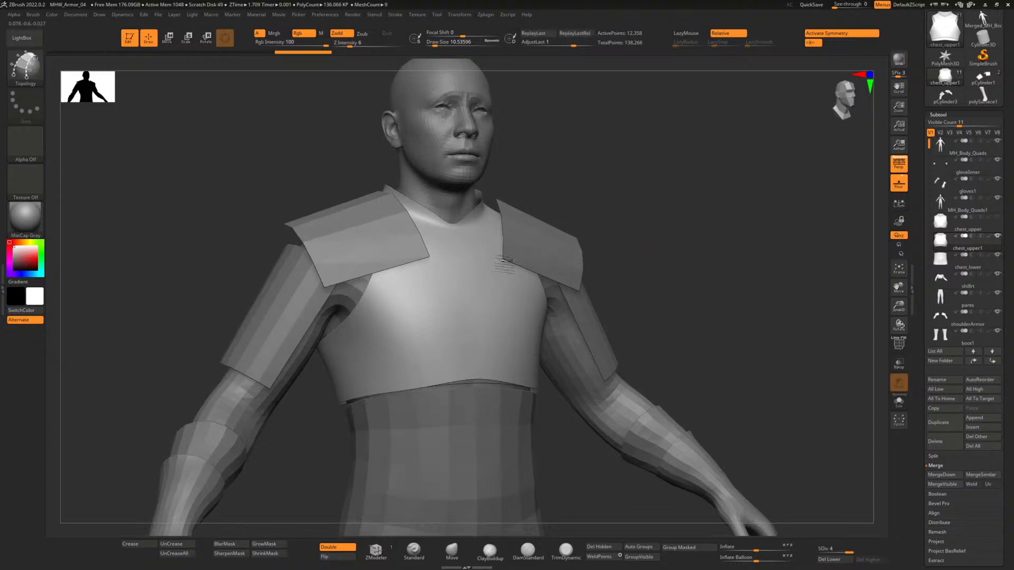
pyautogui.moveTo(475, 277); pyautogui.dragTo(465, 284)
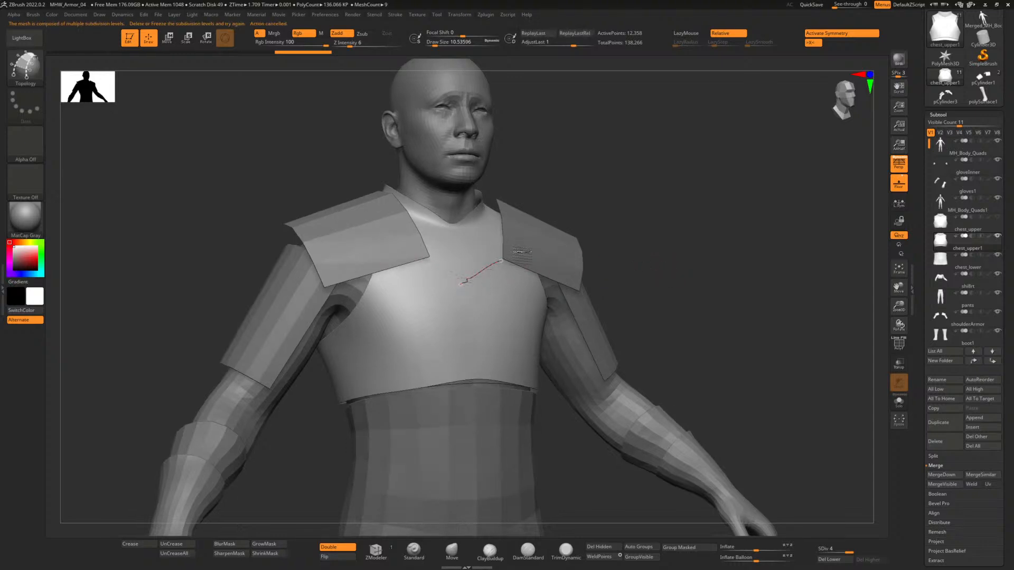
pyautogui.click(519, 251)
pyautogui.hotkey('ctrl', 'z')
# Turn off symmetry, enable LazyMouse, and draw a Topology curve diagonally across the chest from one shoulder plate to the opposite underarm.
pyautogui.click(833, 37)
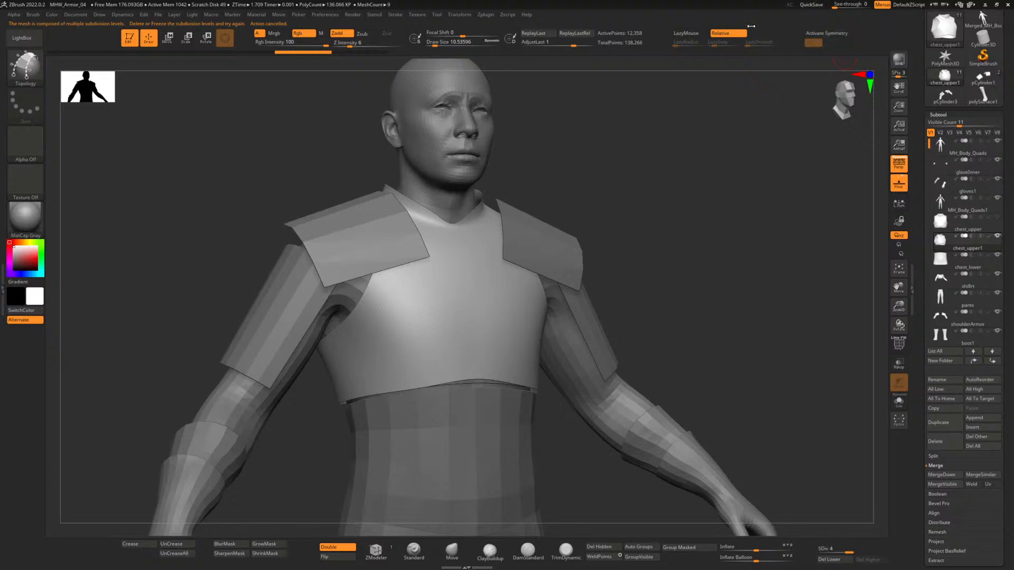
pyautogui.click(685, 34)
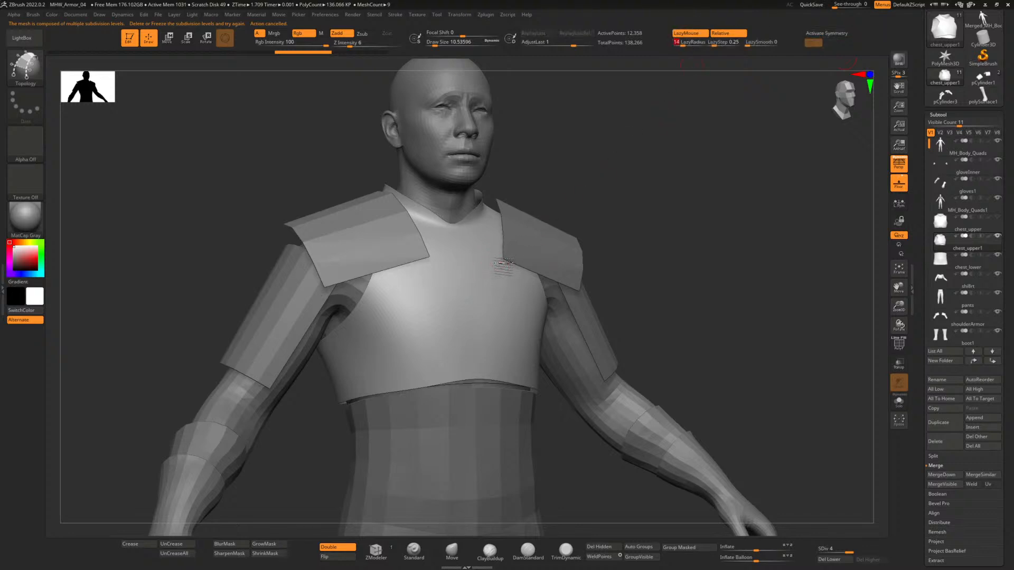
pyautogui.click(504, 263)
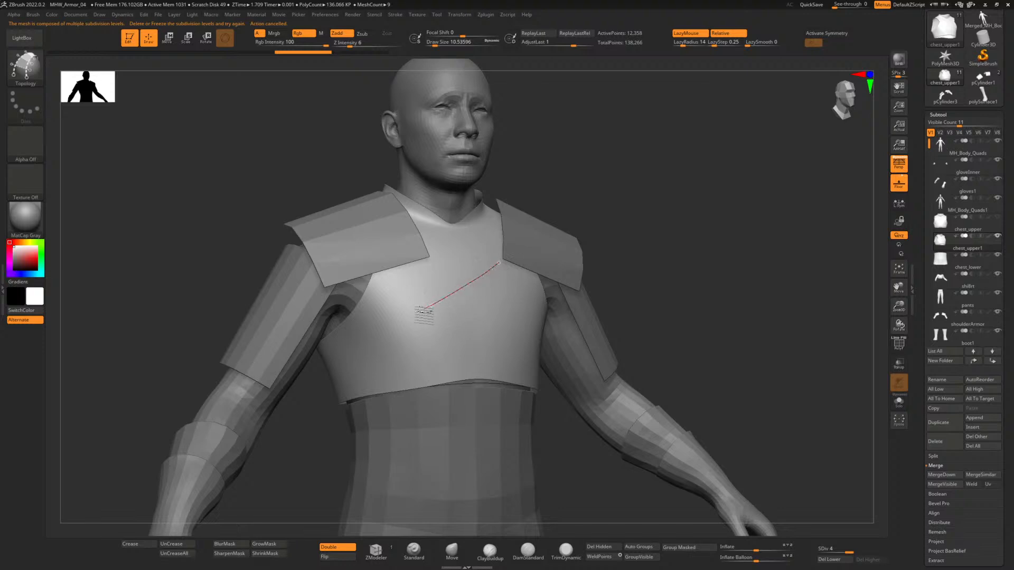
pyautogui.moveTo(353, 349); pyautogui.dragTo(337, 358)
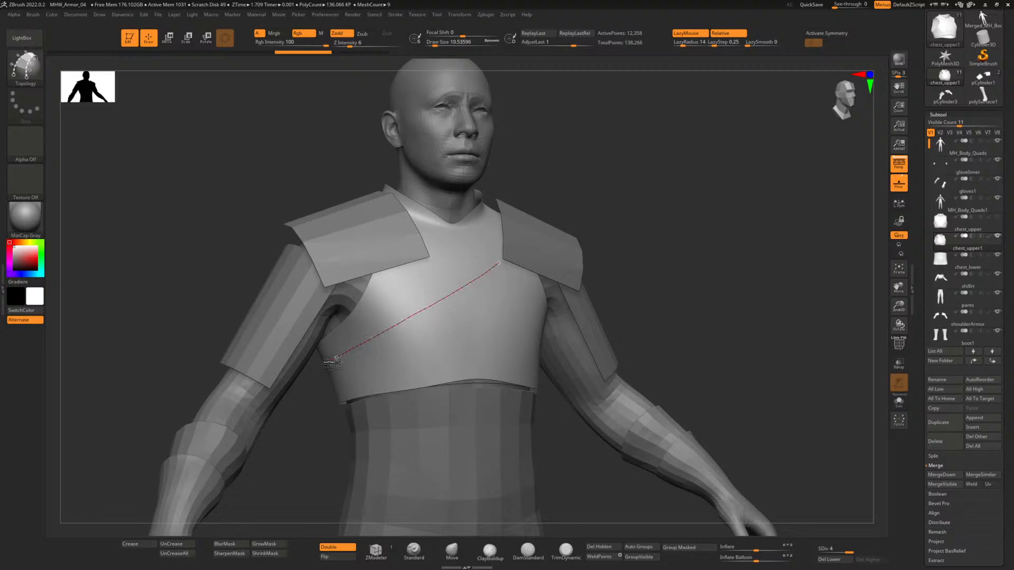
# Draw a second diagonal Topology curve below the first to mark the chest strap's lower edge.
pyautogui.keyDown('shift'); pyautogui.moveTo(724, 274); pyautogui.dragTo(715, 283); pyautogui.keyUp('shift')
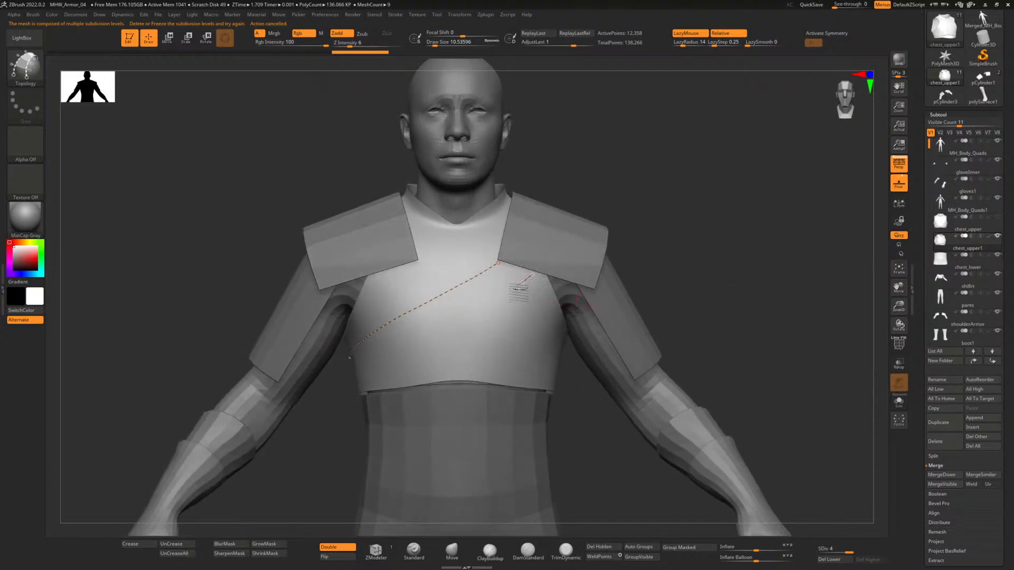
pyautogui.moveTo(490, 306); pyautogui.dragTo(430, 339)
pyautogui.moveTo(364, 376); pyautogui.dragTo(348, 378)
# Extend the strap's upper and lower edge curves from the underarm side onto the back, redoing the lower stroke once.
pyautogui.moveTo(179, 292); pyautogui.dragTo(267, 297)
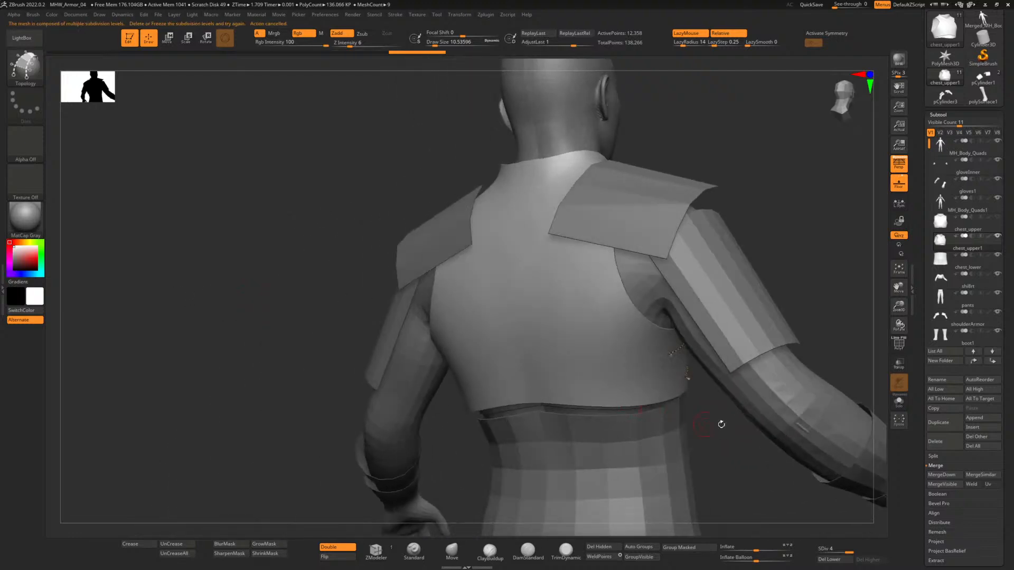
pyautogui.moveTo(739, 434)
pyautogui.mouseDown()
pyautogui.moveTo(759, 432)
pyautogui.moveTo(728, 409)
pyautogui.mouseUp()
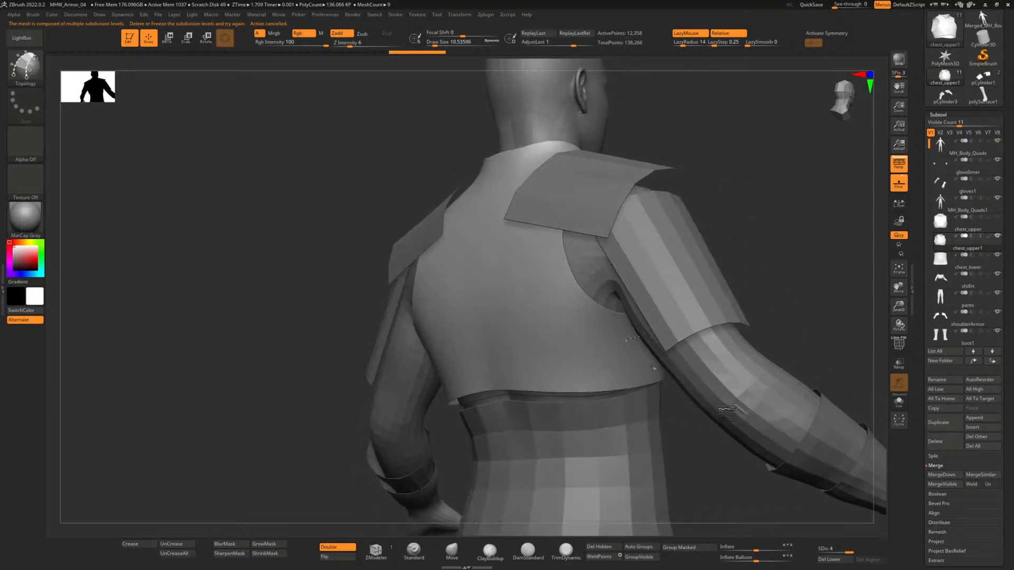
pyautogui.press(']')
pyautogui.press(']')
pyautogui.press(']')
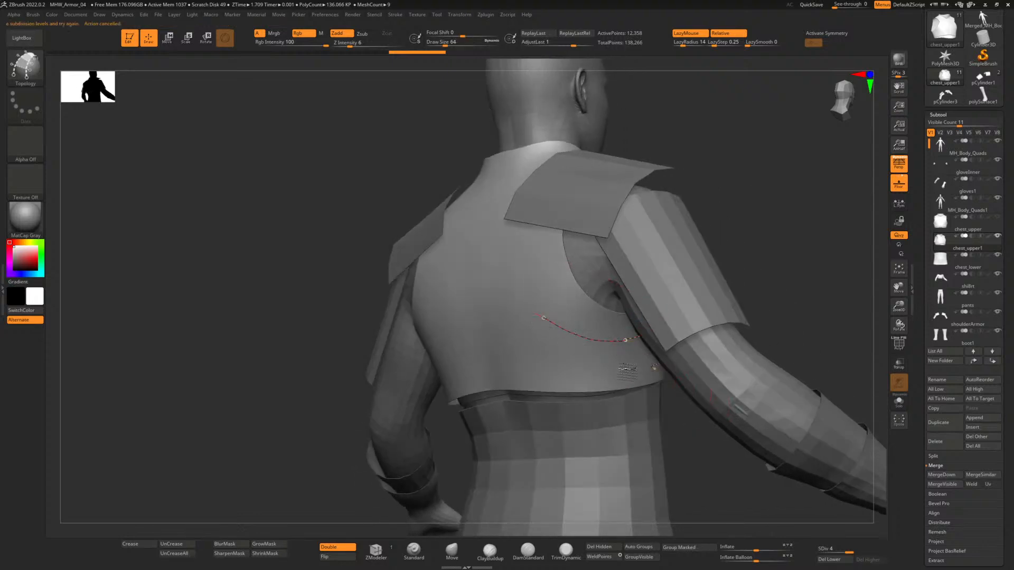
pyautogui.moveTo(531, 275); pyautogui.dragTo(654, 369)
pyautogui.hotkey('ctrl', 'z')
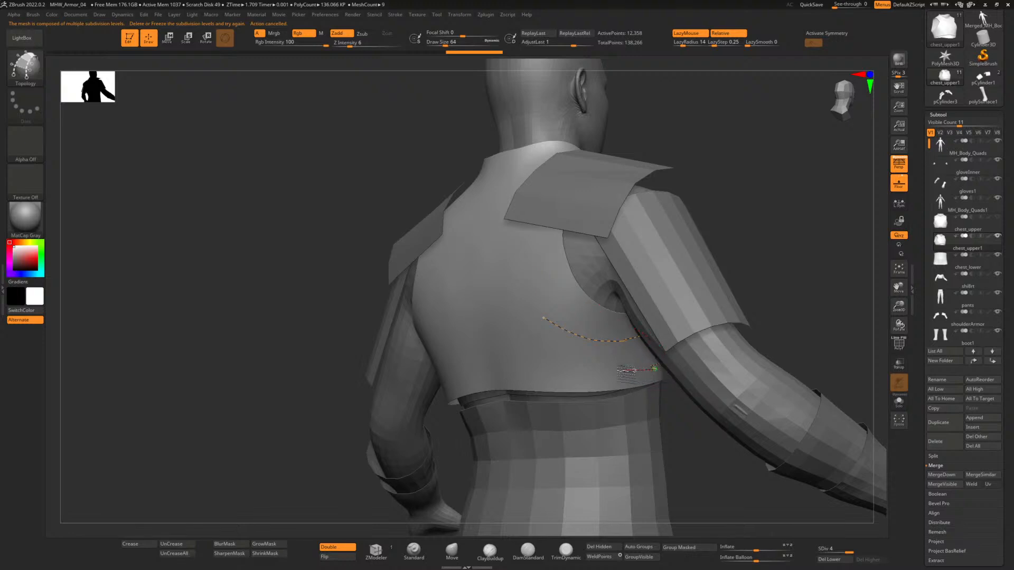
pyautogui.moveTo(549, 348); pyautogui.dragTo(538, 336)
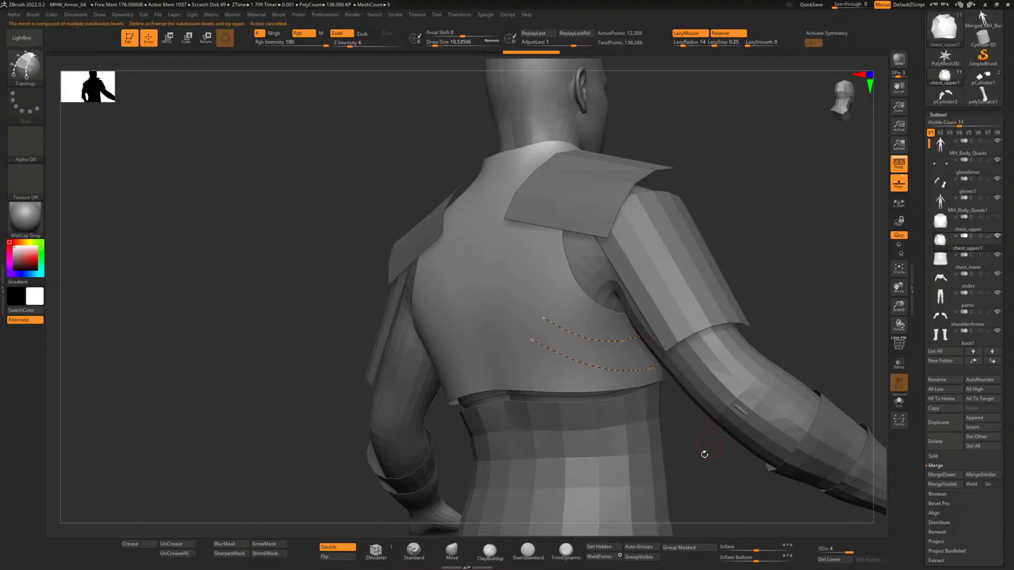
# Undo the strap's lower edge curves on the back and chest, including a retried stroke beneath the arm.
pyautogui.moveTo(704, 456); pyautogui.dragTo(671, 402)
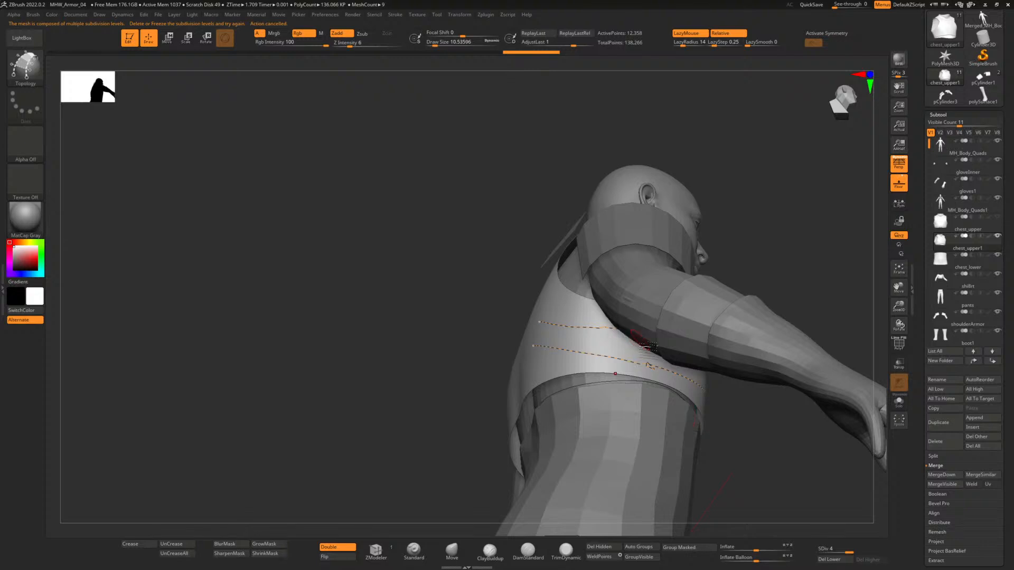
pyautogui.hotkey('ctrl', 'z')
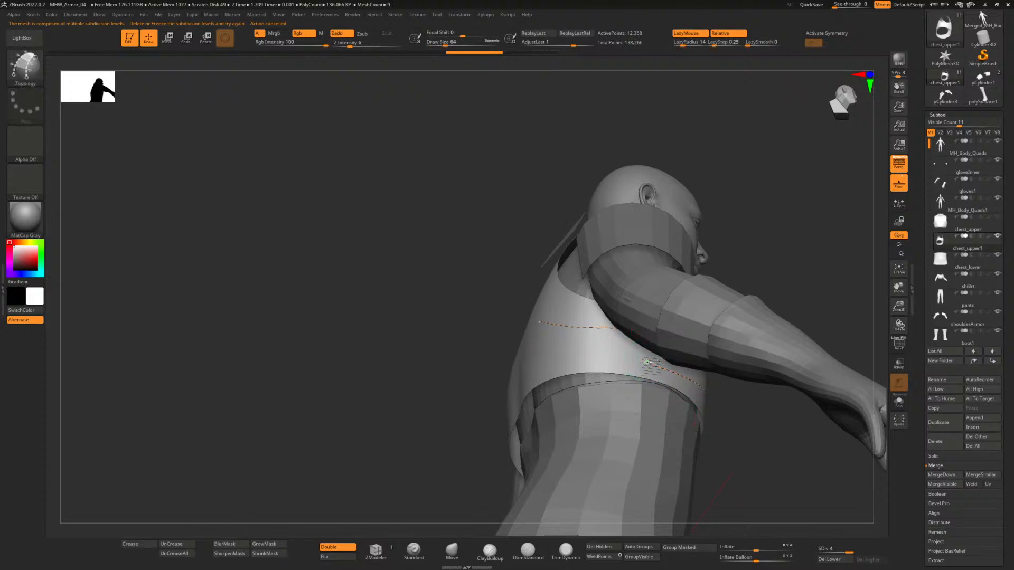
pyautogui.moveTo(627, 359); pyautogui.dragTo(558, 346)
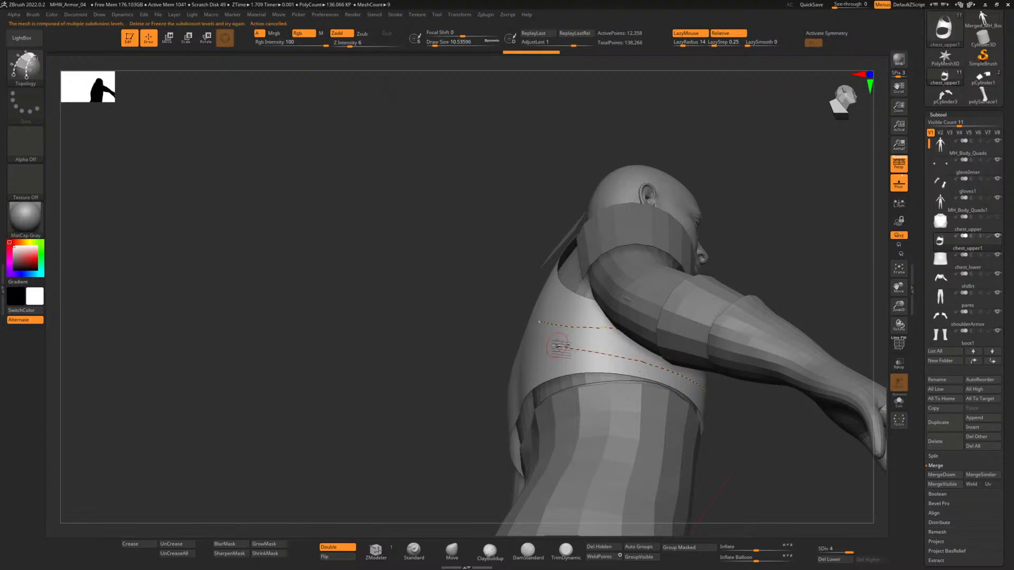
pyautogui.hotkey('ctrl', 'z')
# Redraw the strap's lower edge as a Topology curve running diagonally from below the shoulder plate to the opposite side of the chest.
pyautogui.moveTo(759, 441); pyautogui.dragTo(312, 165)
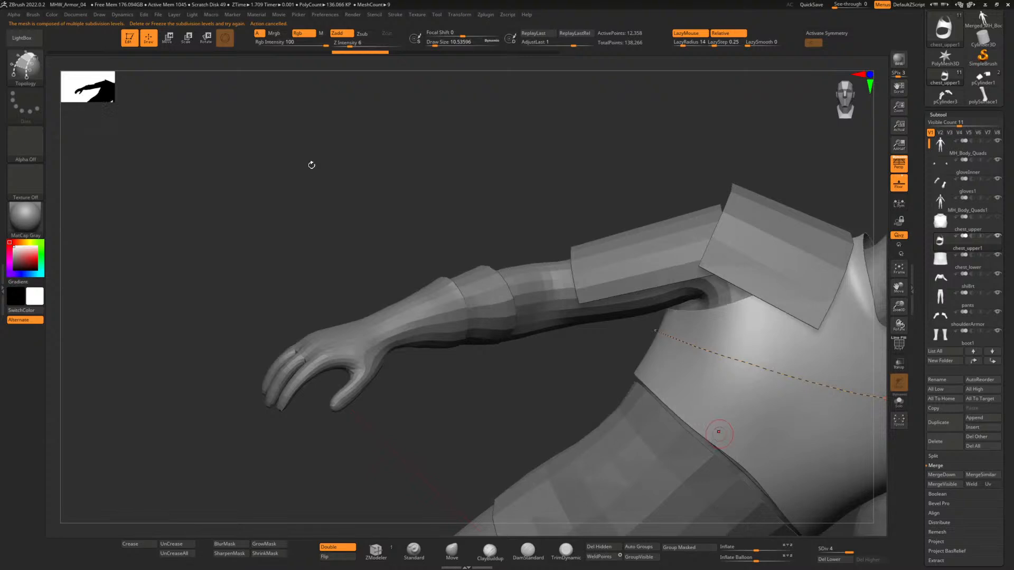
pyautogui.moveTo(394, 153)
pyautogui.mouseDown()
pyautogui.moveTo(389, 181)
pyautogui.moveTo(401, 179)
pyautogui.mouseUp()
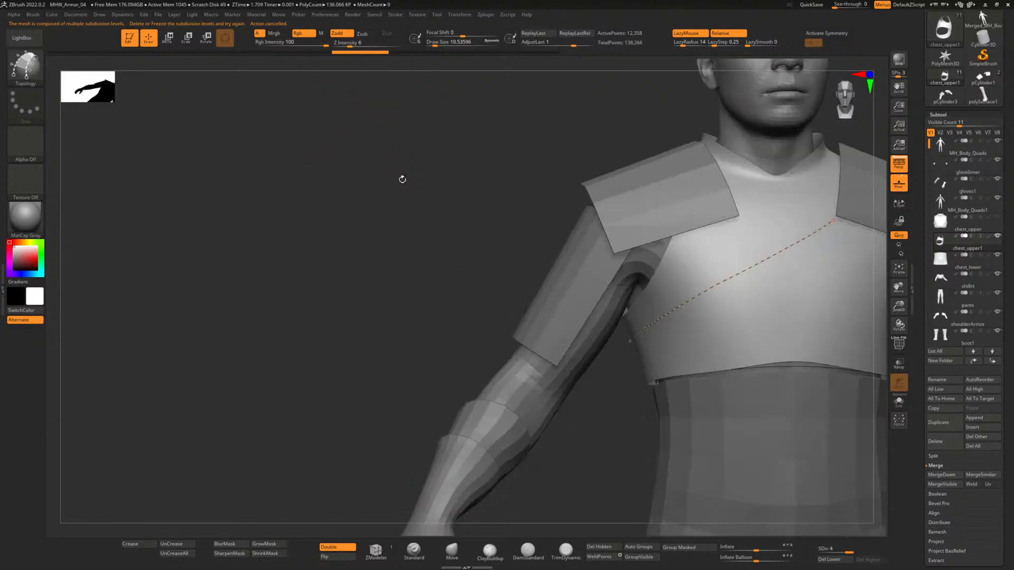
pyautogui.press('shift')
pyautogui.moveTo(449, 216)
pyautogui.mouseDown()
pyautogui.moveTo(410, 204)
pyautogui.moveTo(330, 219)
pyautogui.mouseUp()
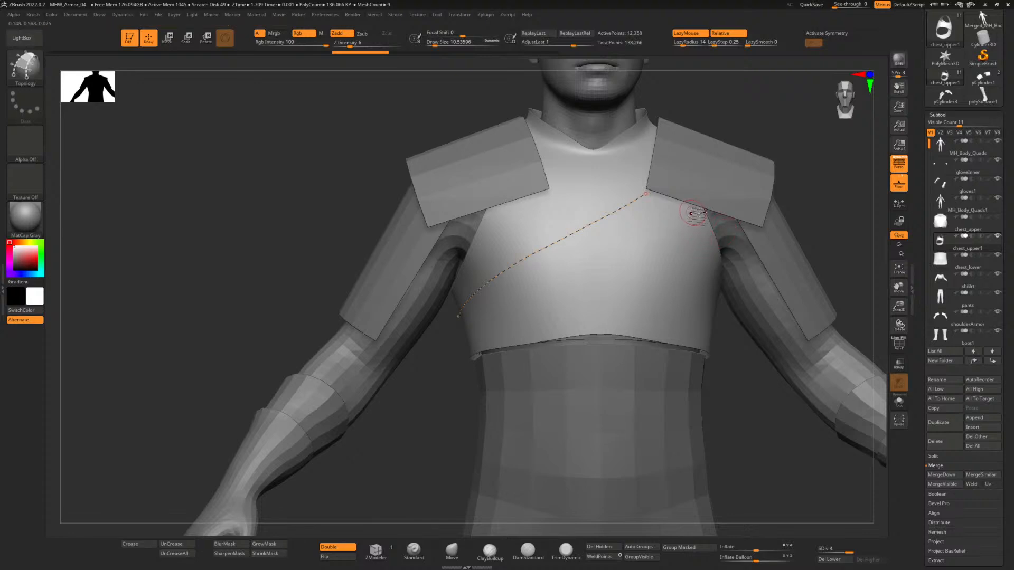
pyautogui.moveTo(668, 229); pyautogui.dragTo(571, 287)
pyautogui.moveTo(469, 349); pyautogui.dragTo(469, 346)
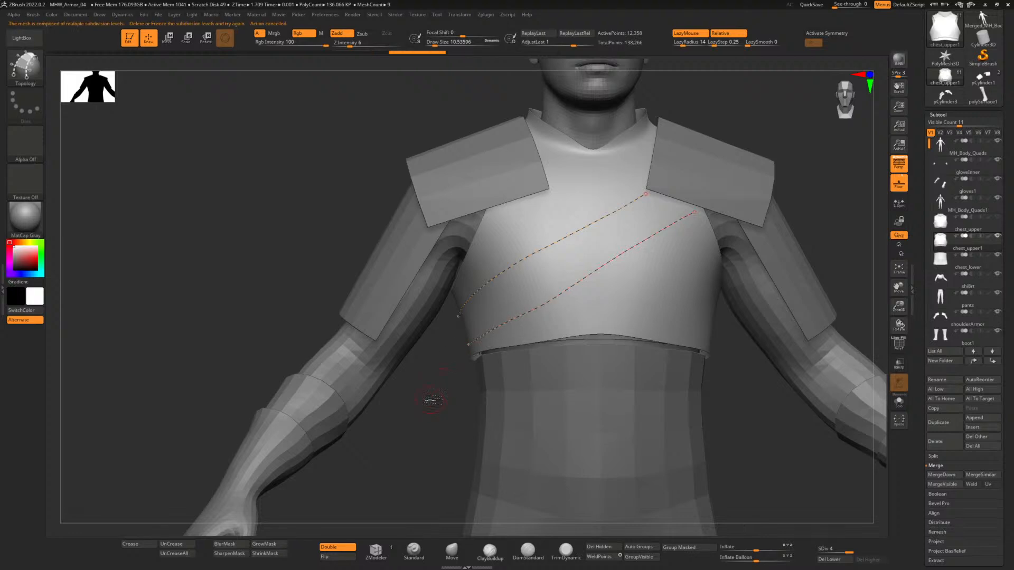
# Extend the strap's upper and lower edge curves from beneath the arm onto the side of the back.
pyautogui.moveTo(432, 399); pyautogui.dragTo(543, 352)
pyautogui.moveTo(463, 309); pyautogui.dragTo(251, 297)
pyautogui.moveTo(702, 329); pyautogui.dragTo(710, 320)
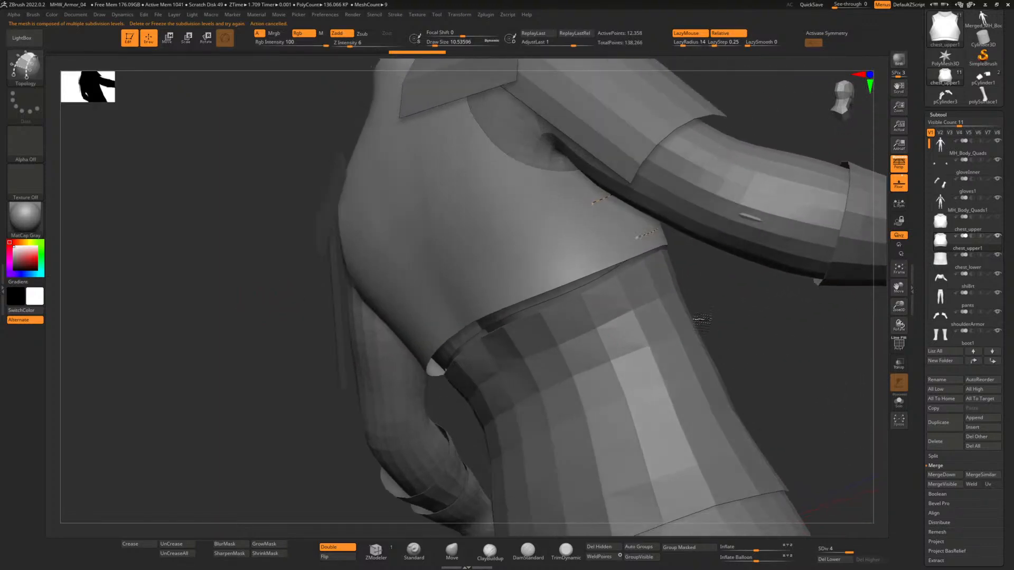
pyautogui.moveTo(480, 207); pyautogui.dragTo(653, 210)
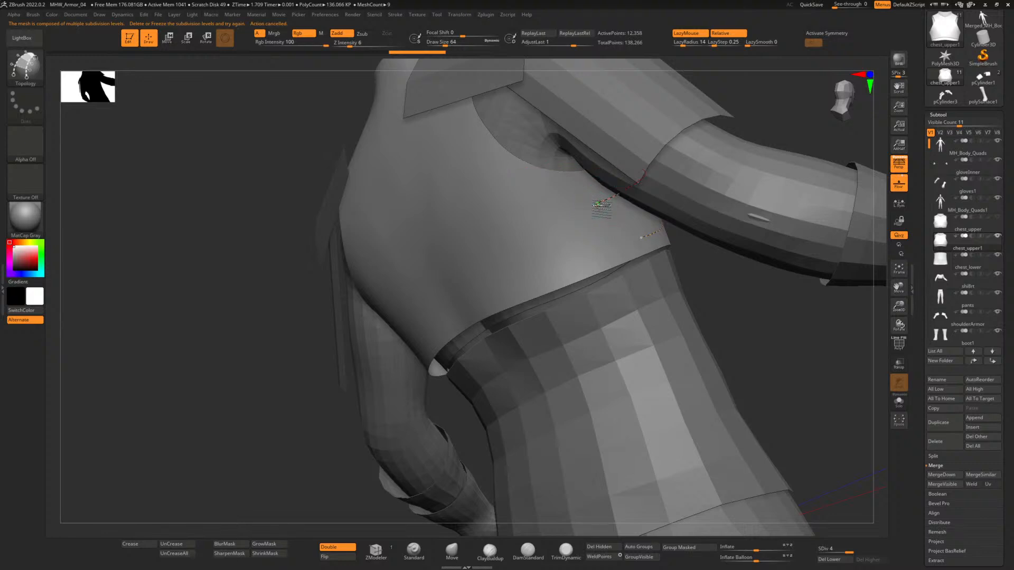
pyautogui.moveTo(503, 214); pyautogui.dragTo(439, 200)
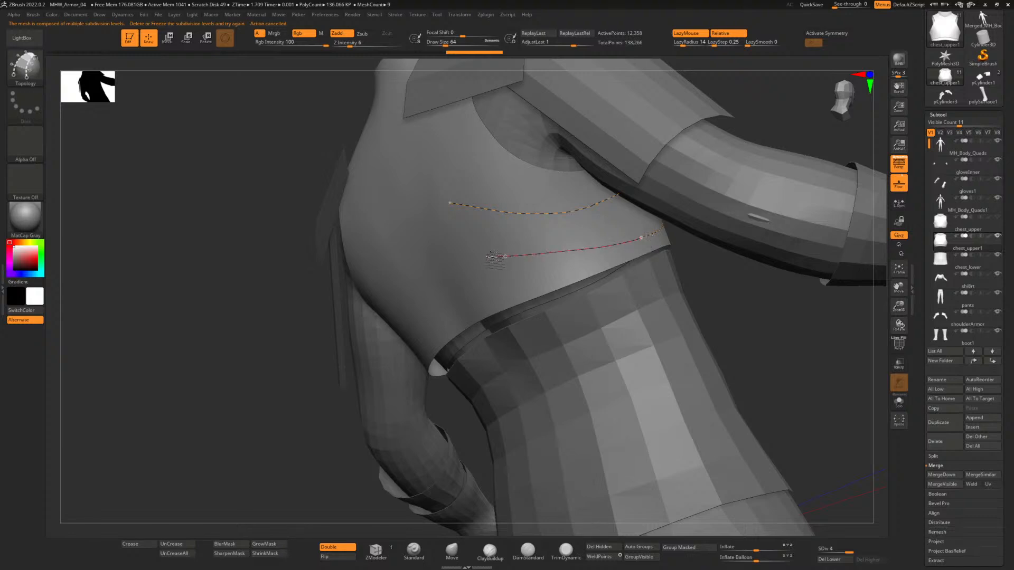
pyautogui.moveTo(487, 257); pyautogui.dragTo(478, 256)
pyautogui.moveTo(197, 289); pyautogui.dragTo(251, 286)
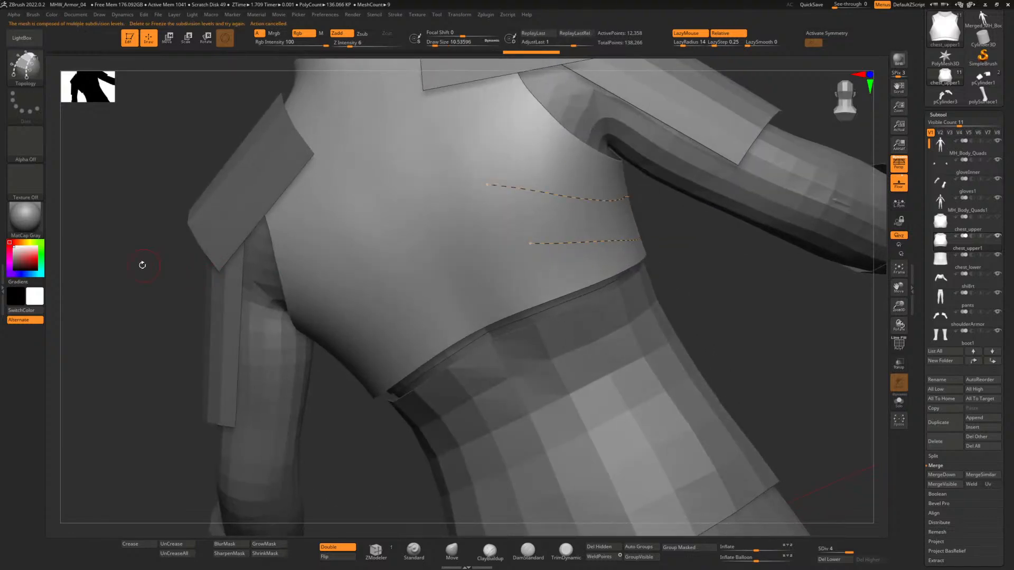
pyautogui.moveTo(142, 265); pyautogui.dragTo(161, 258)
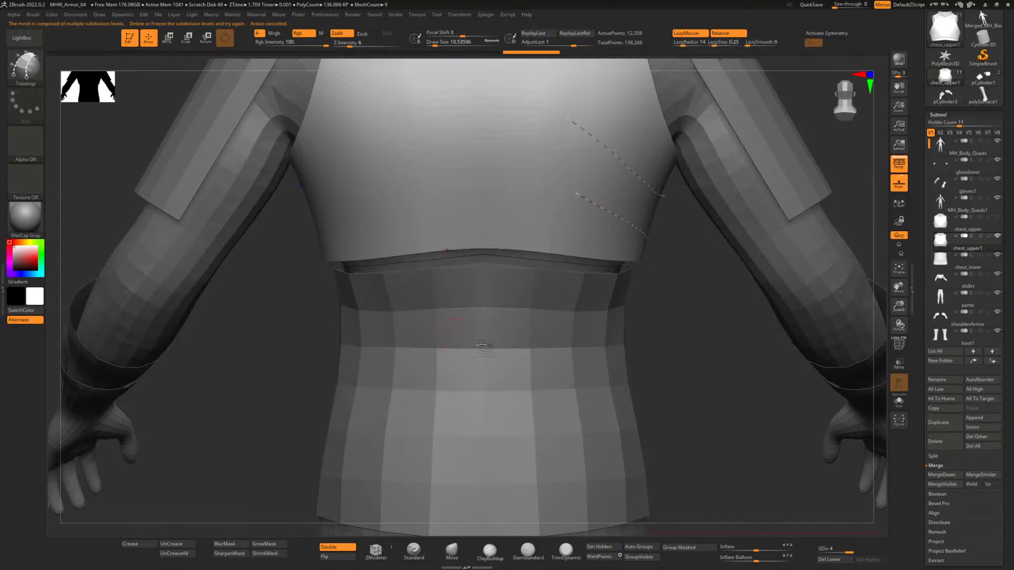
pyautogui.keyDown('alt'); pyautogui.moveTo(679, 360); pyautogui.dragTo(575, 448); pyautogui.keyUp('alt')
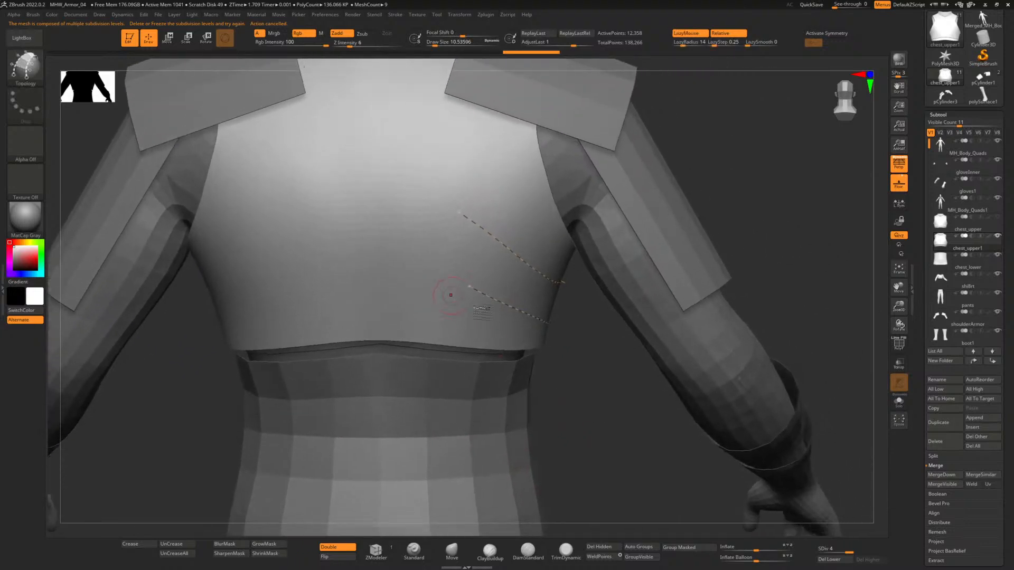
pyautogui.keyDown('alt'); pyautogui.moveTo(600, 404); pyautogui.dragTo(597, 466); pyautogui.keyUp('alt')
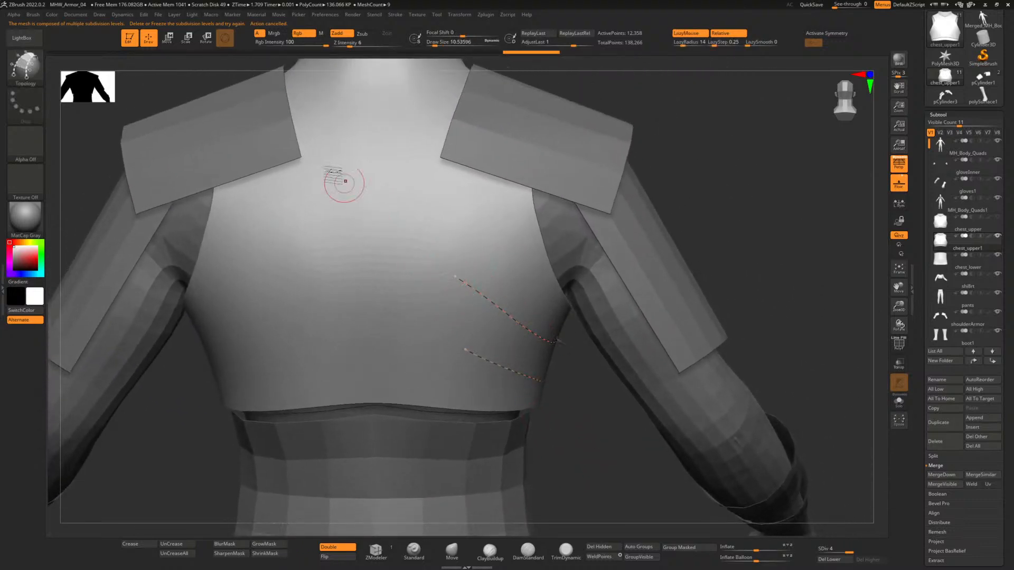
pyautogui.moveTo(332, 191)
pyautogui.mouseDown()
pyautogui.moveTo(455, 278)
pyautogui.moveTo(287, 145)
pyautogui.mouseUp()
pyautogui.hotkey('ctrl', 'z')
# Continue the strap's upper and lower edge curves diagonally across the back up to the opposite shoulder plate.
pyautogui.moveTo(602, 430); pyautogui.dragTo(581, 416)
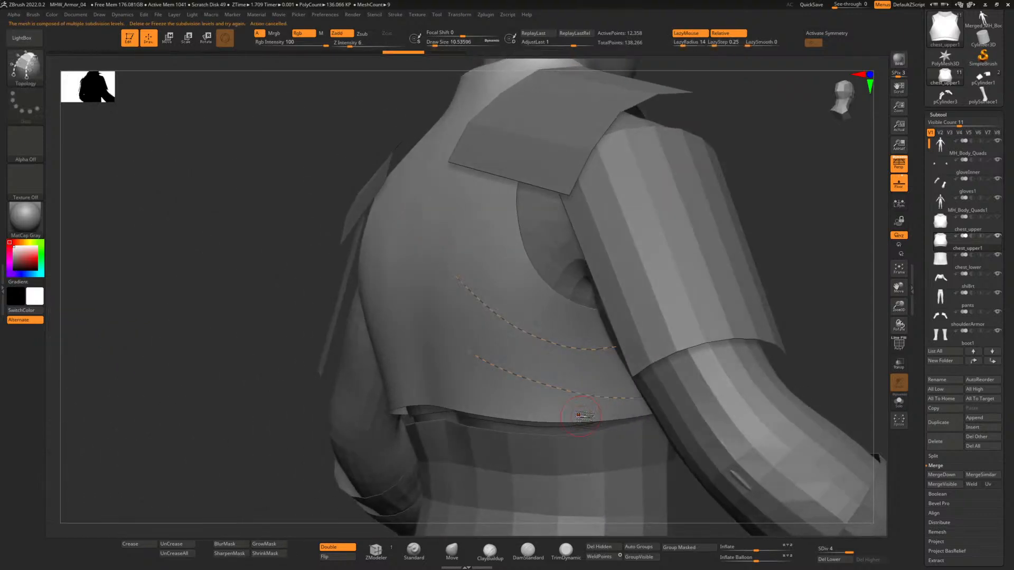
pyautogui.moveTo(261, 255); pyautogui.dragTo(273, 249)
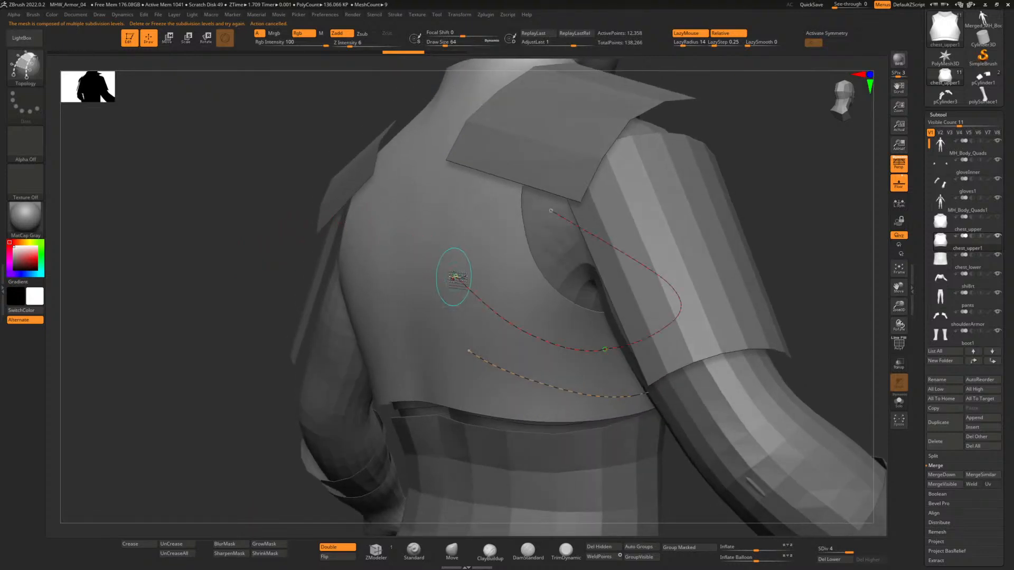
pyautogui.moveTo(459, 276); pyautogui.dragTo(403, 199)
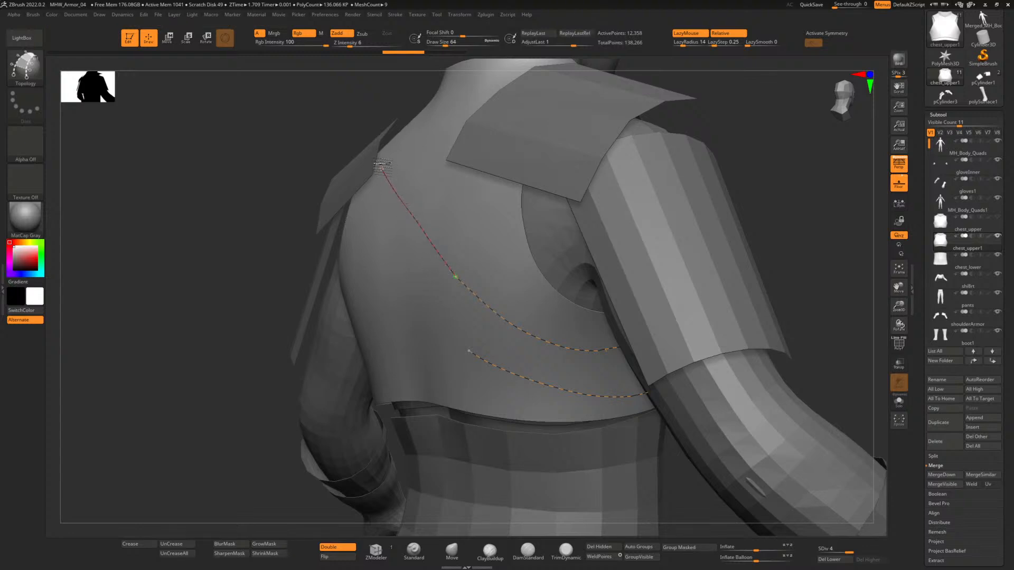
pyautogui.moveTo(380, 165); pyautogui.dragTo(381, 168)
pyautogui.moveTo(242, 272); pyautogui.dragTo(256, 280)
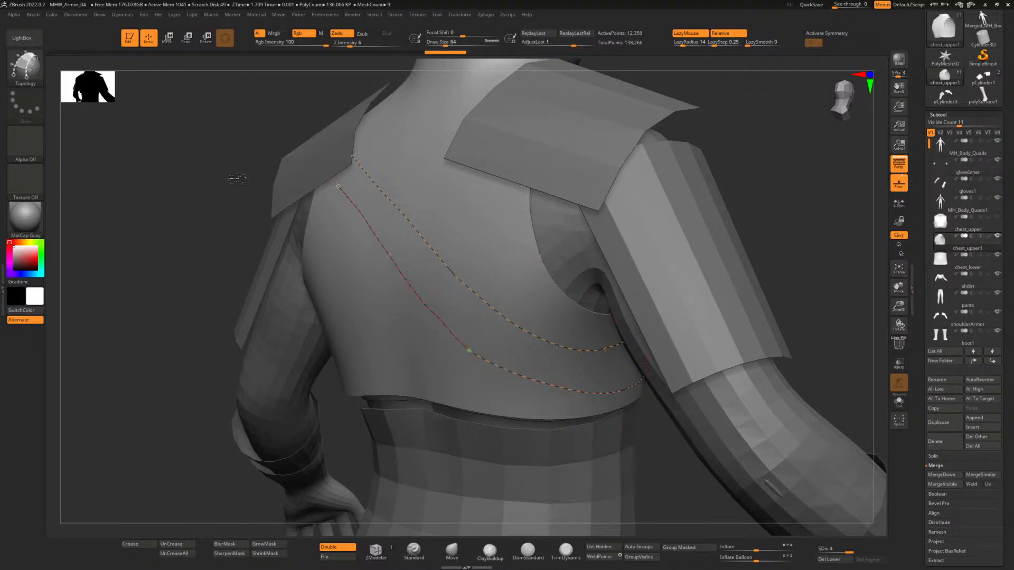
# Draw evenly spaced cross curves over both strap edges, from the shoulder plate down to the middle of the back, redoing the first stroke.
pyautogui.keyDown('shift'); pyautogui.moveTo(197, 217); pyautogui.dragTo(225, 217); pyautogui.keyUp('shift')
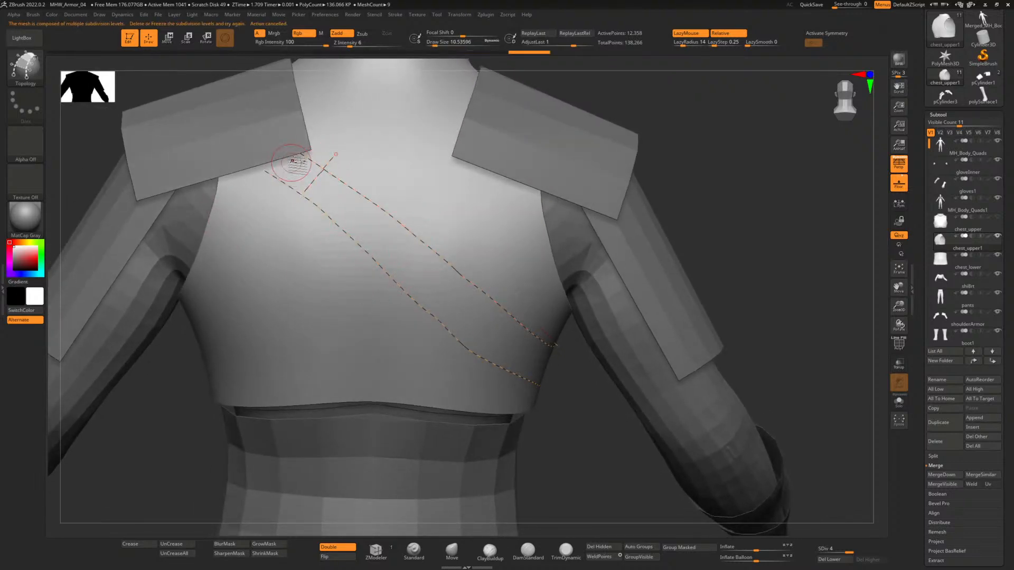
pyautogui.hotkey('ctrl', 'z')
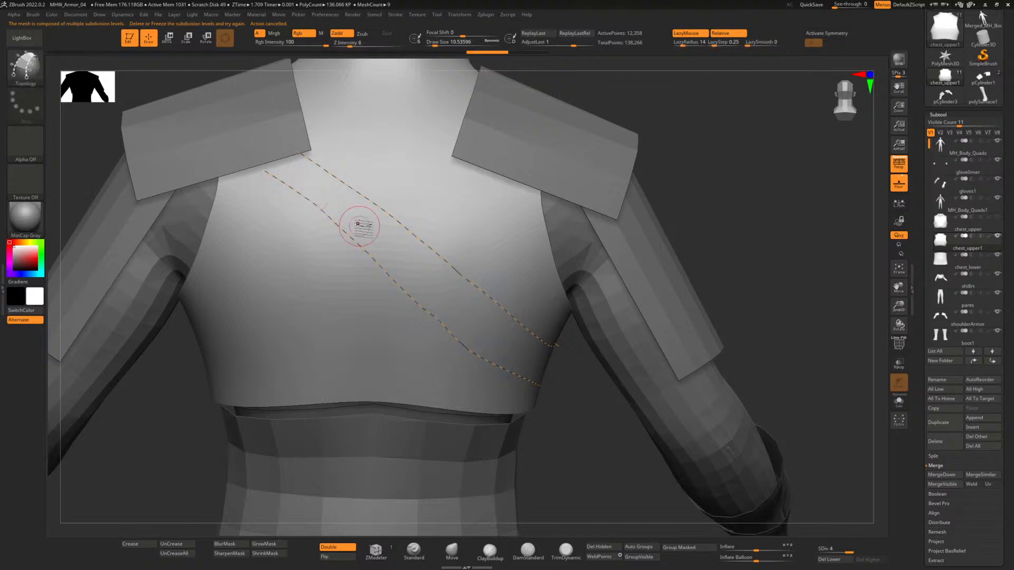
pyautogui.moveTo(340, 162); pyautogui.dragTo(276, 227)
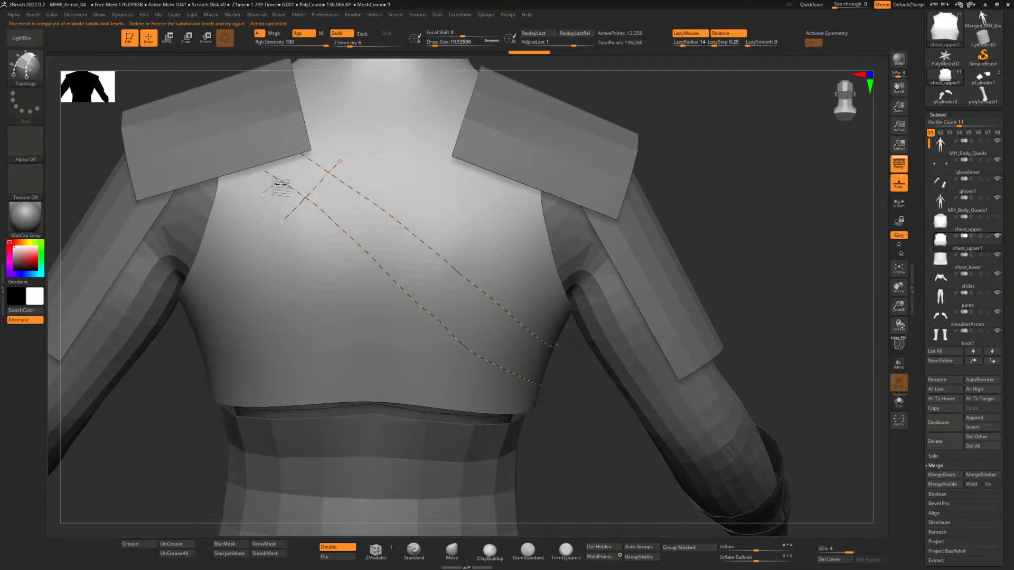
pyautogui.moveTo(295, 170); pyautogui.dragTo(335, 147)
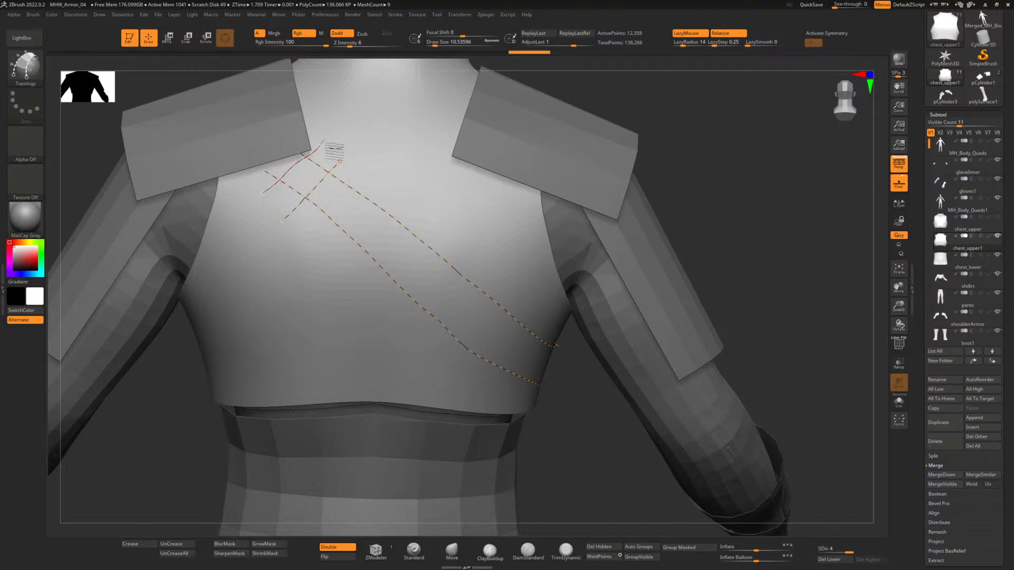
pyautogui.moveTo(379, 187); pyautogui.dragTo(323, 246)
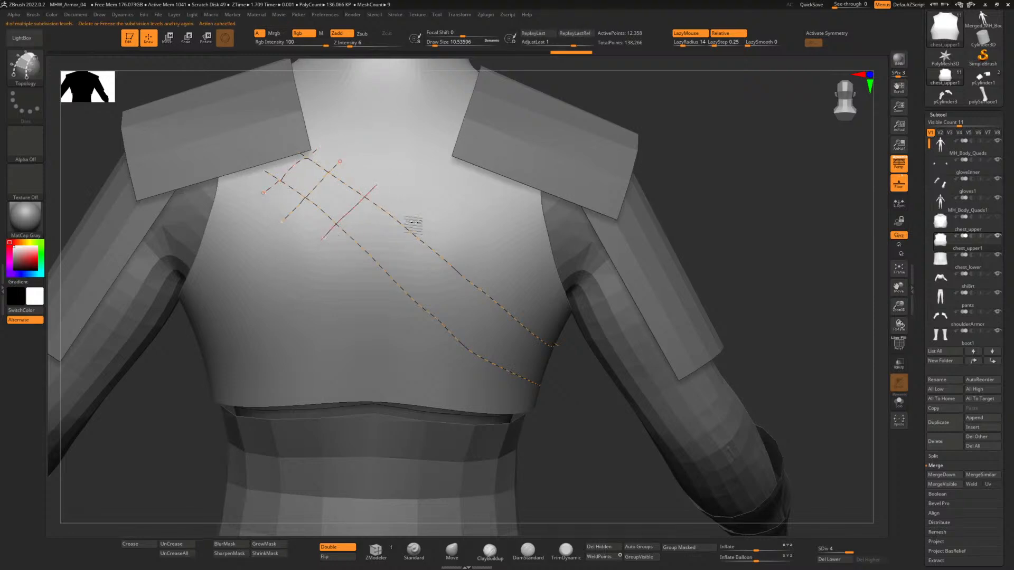
pyautogui.moveTo(420, 215); pyautogui.dragTo(362, 282)
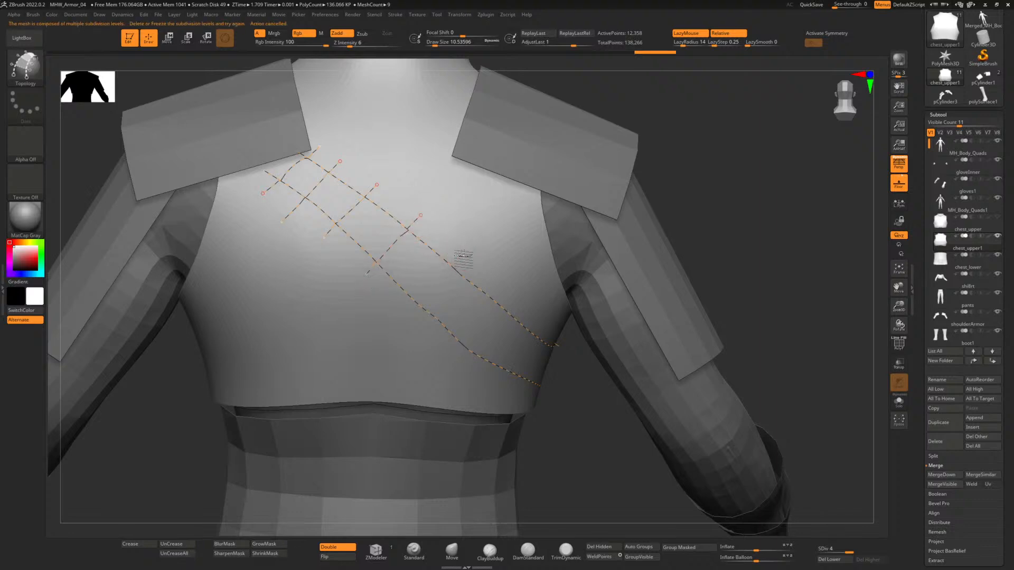
pyautogui.moveTo(465, 249); pyautogui.dragTo(403, 314)
pyautogui.moveTo(500, 282); pyautogui.dragTo(449, 367)
# Continue the cross curves between the strap edges along the lower back and around the side beneath the arm.
pyautogui.moveTo(574, 409); pyautogui.dragTo(458, 364)
pyautogui.moveTo(546, 324); pyautogui.dragTo(496, 383)
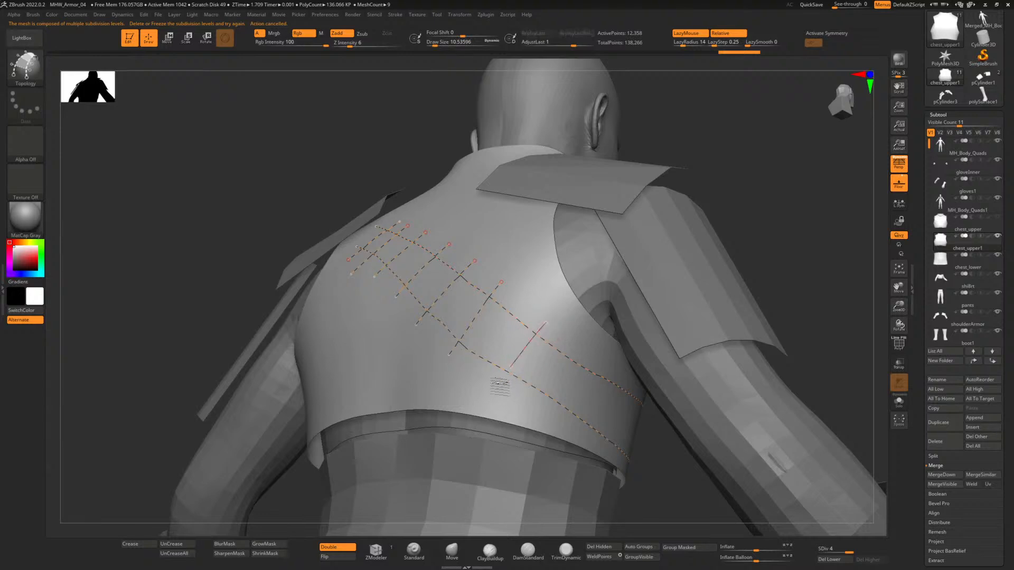
pyautogui.moveTo(579, 349); pyautogui.dragTo(538, 416)
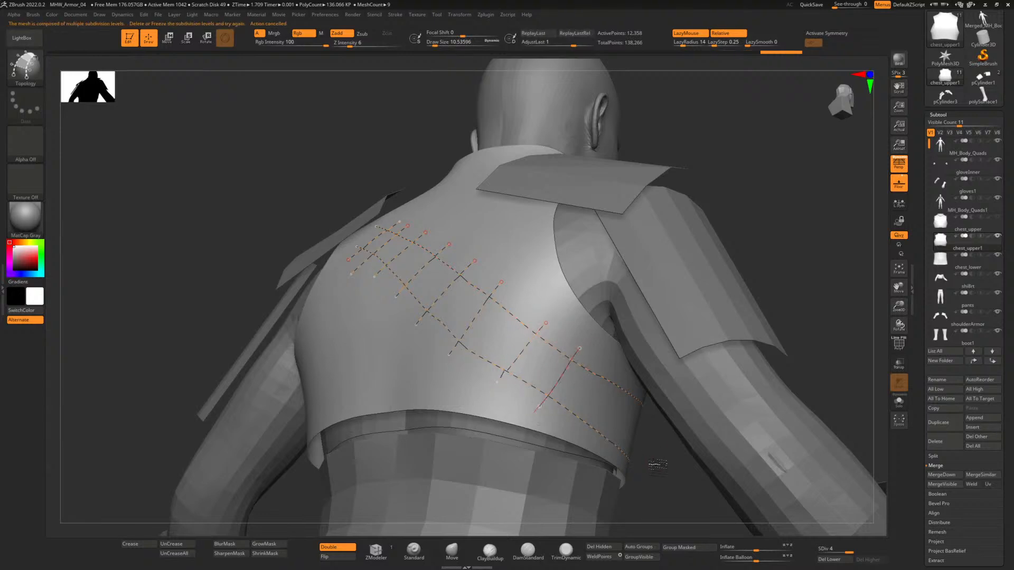
pyautogui.moveTo(681, 465)
pyautogui.mouseDown()
pyautogui.moveTo(606, 435)
pyautogui.moveTo(614, 417)
pyautogui.moveTo(584, 389)
pyautogui.moveTo(560, 436)
pyautogui.mouseUp()
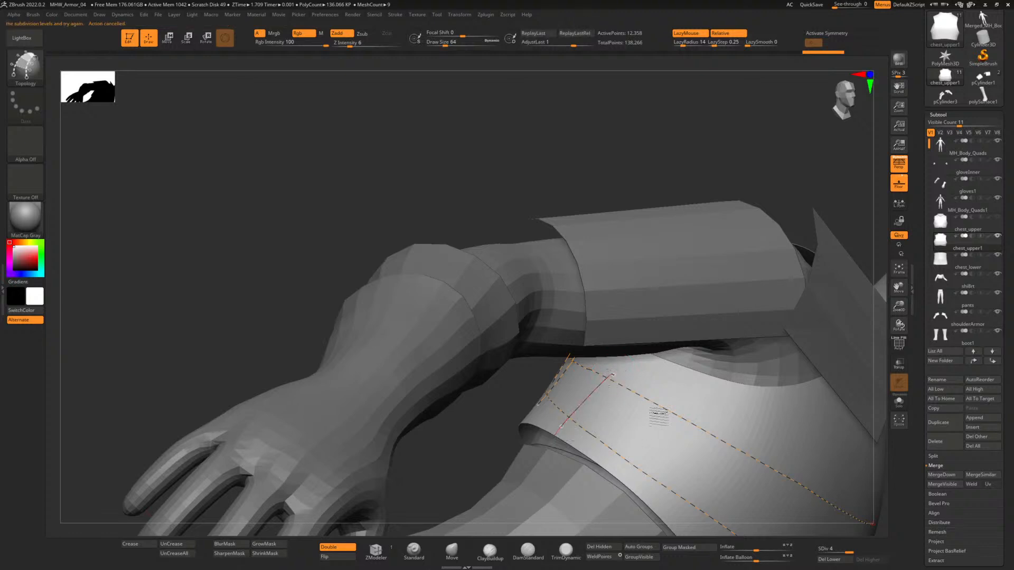
pyautogui.moveTo(668, 396); pyautogui.dragTo(607, 453)
# Draw cross curves over both strap edges from the side beneath the arm onto the lower chest, redoing the misplaced stroke.
pyautogui.moveTo(522, 423); pyautogui.dragTo(537, 445)
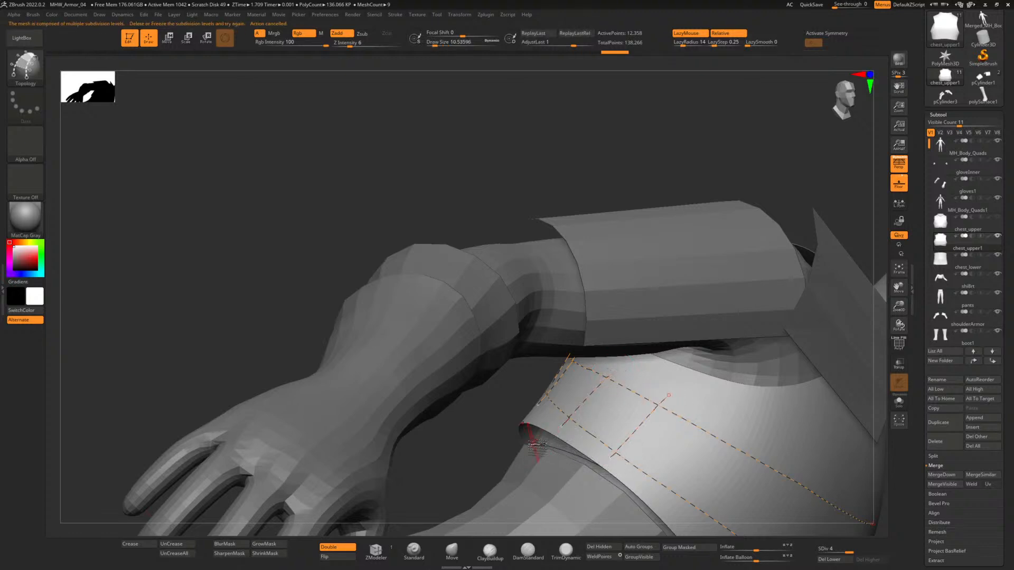
pyautogui.moveTo(514, 153)
pyautogui.mouseDown()
pyautogui.moveTo(754, 363)
pyautogui.moveTo(760, 380)
pyautogui.moveTo(748, 392)
pyautogui.mouseUp()
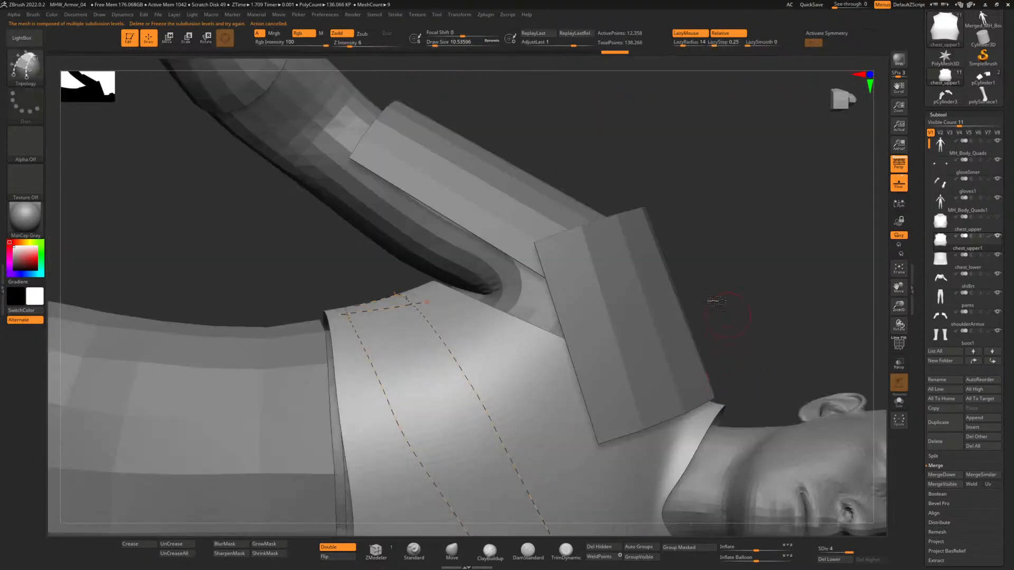
pyautogui.moveTo(714, 302)
pyautogui.mouseDown()
pyautogui.moveTo(623, 322)
pyautogui.moveTo(681, 275)
pyautogui.moveTo(779, 297)
pyautogui.moveTo(731, 316)
pyautogui.moveTo(744, 301)
pyautogui.moveTo(724, 287)
pyautogui.mouseUp()
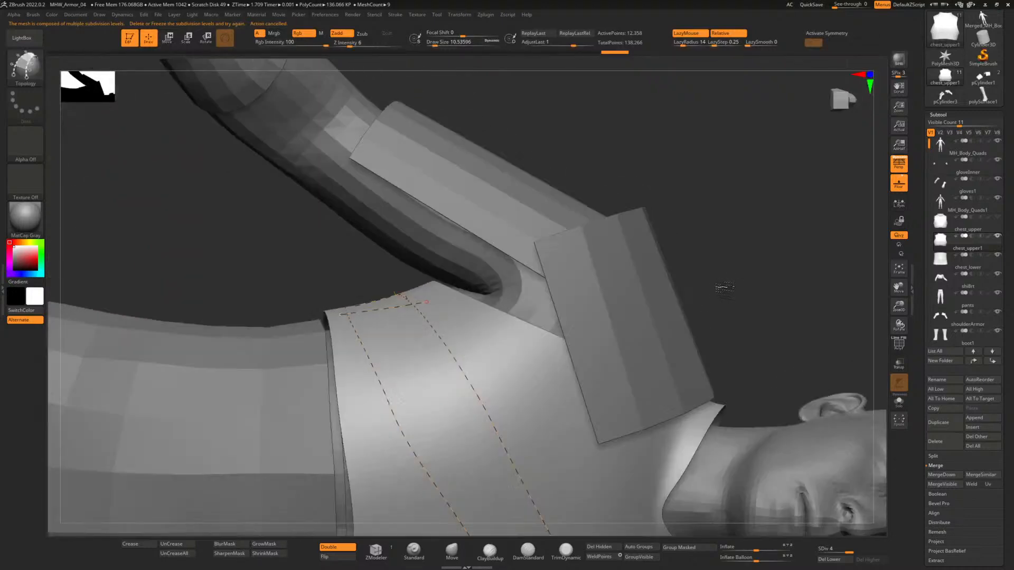
pyautogui.click(869, 76)
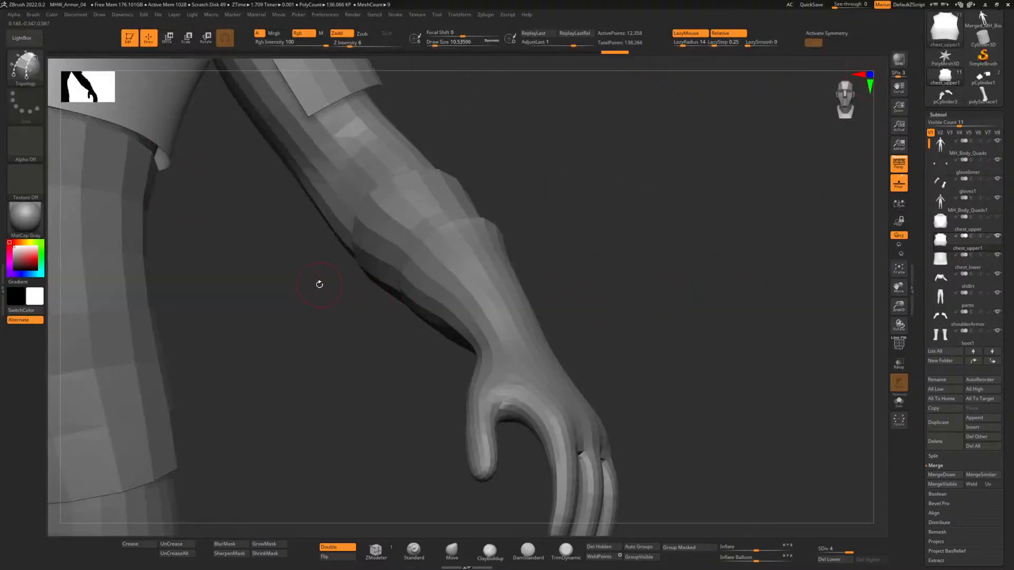
pyautogui.press('super')
pyautogui.press('super')
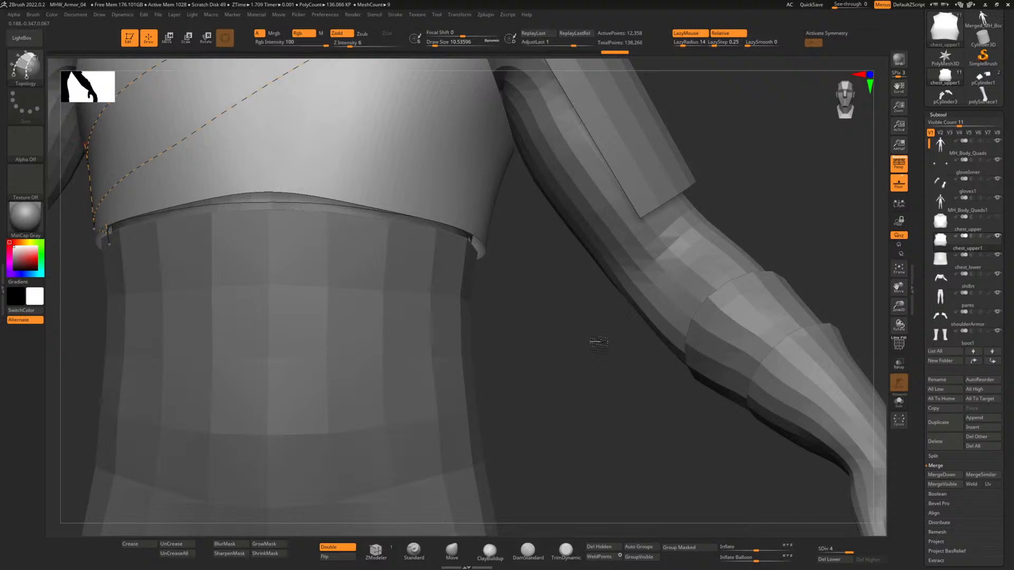
pyautogui.moveTo(593, 340); pyautogui.dragTo(703, 423)
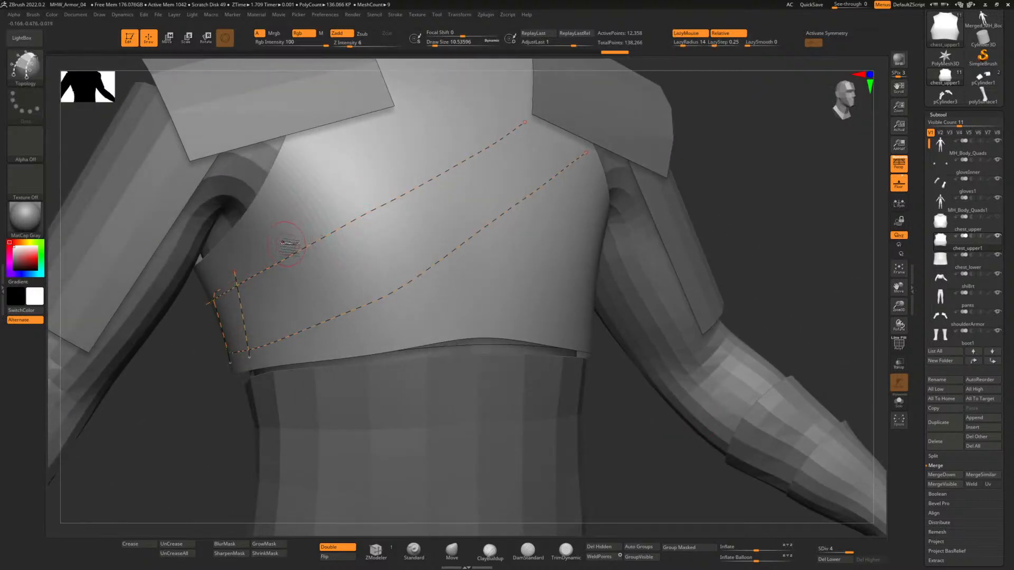
pyautogui.moveTo(312, 347); pyautogui.dragTo(312, 347)
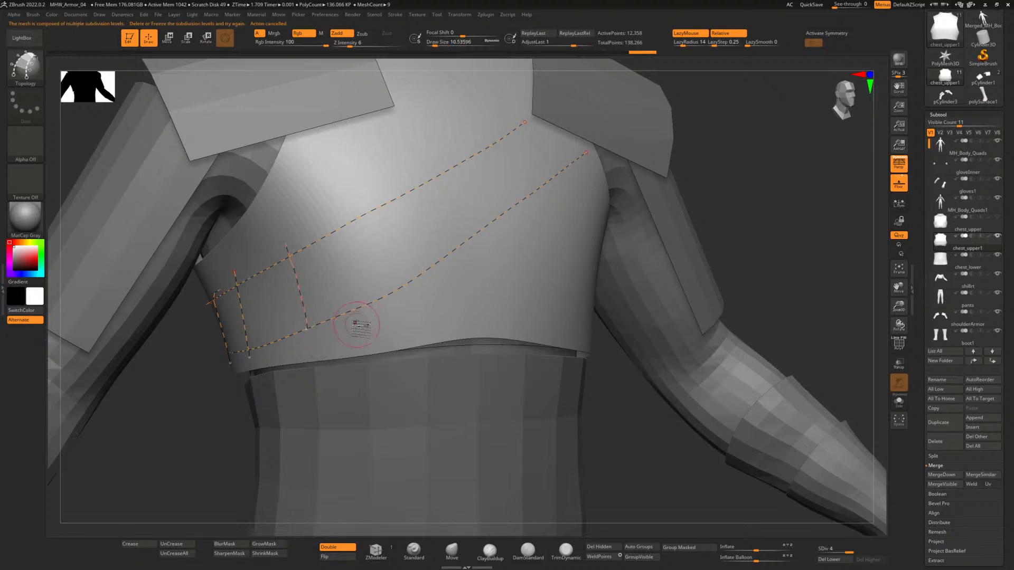
pyautogui.moveTo(354, 284); pyautogui.dragTo(324, 206)
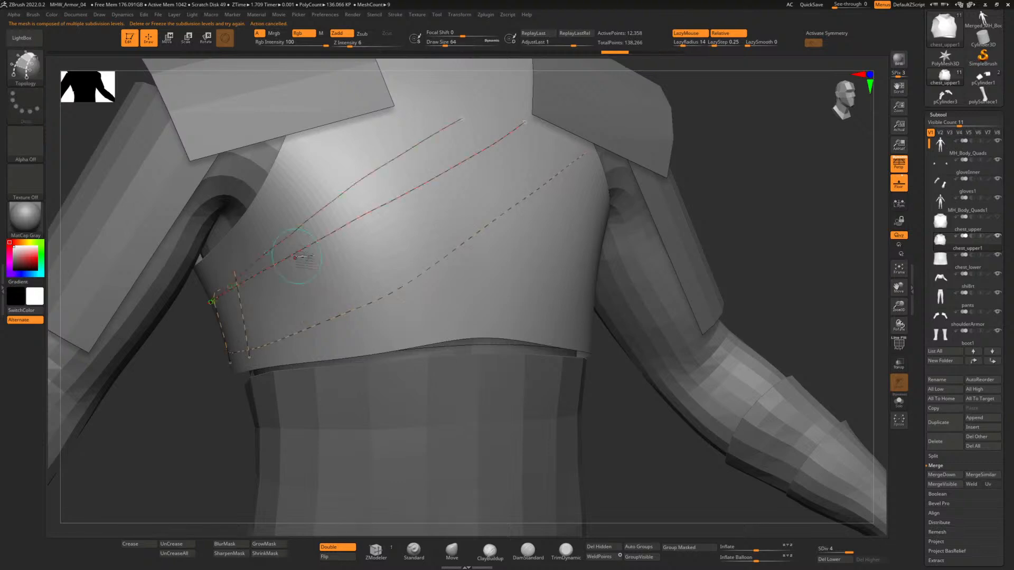
pyautogui.moveTo(309, 332); pyautogui.dragTo(309, 349)
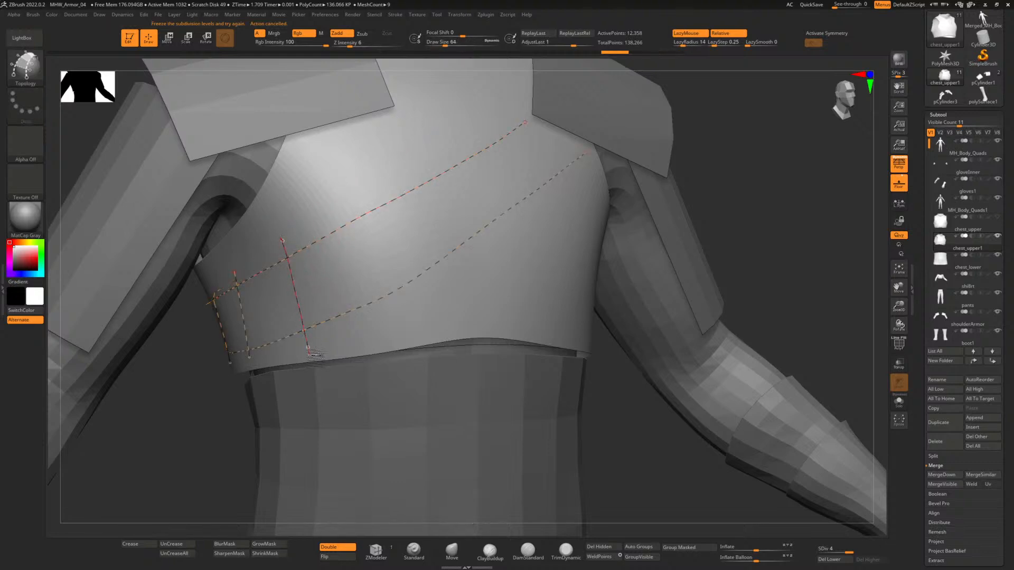
# Continue the cross curves over both strap edges diagonally up the chest toward the opposite shoulder plate.
pyautogui.moveTo(383, 318); pyautogui.dragTo(351, 221)
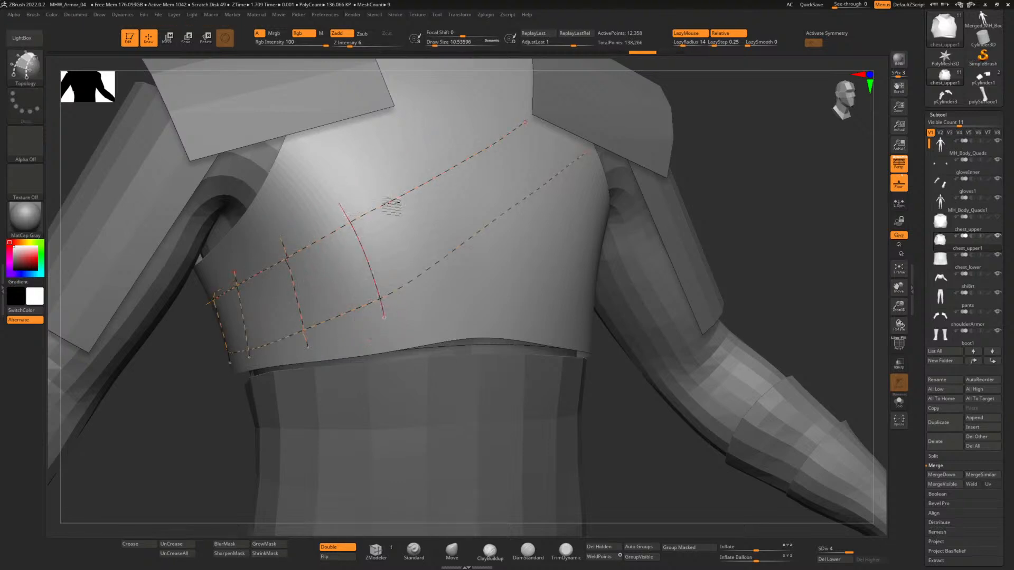
pyautogui.moveTo(397, 176); pyautogui.dragTo(447, 285)
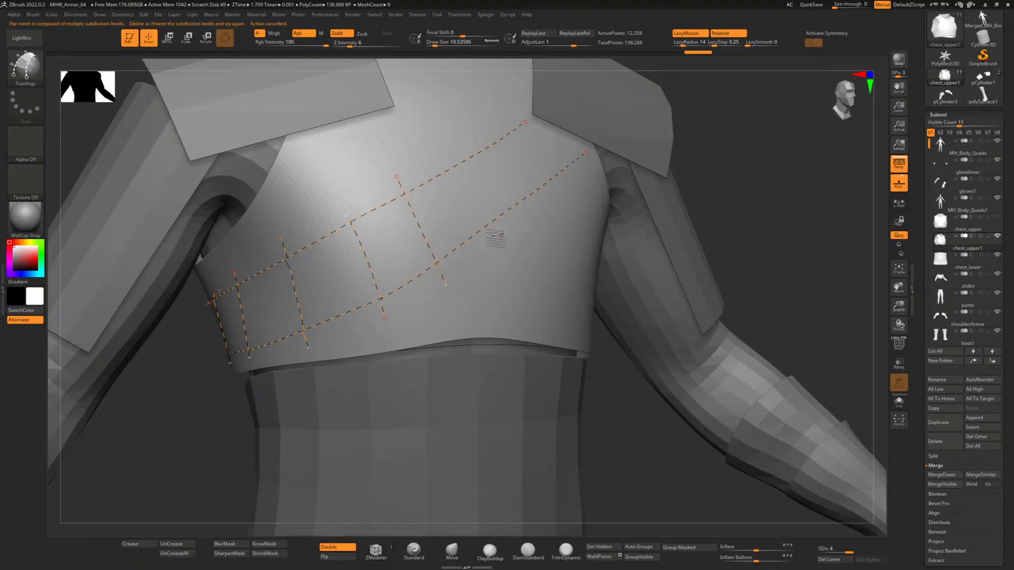
pyautogui.moveTo(494, 240); pyautogui.dragTo(454, 161)
pyautogui.moveTo(483, 122); pyautogui.dragTo(533, 225)
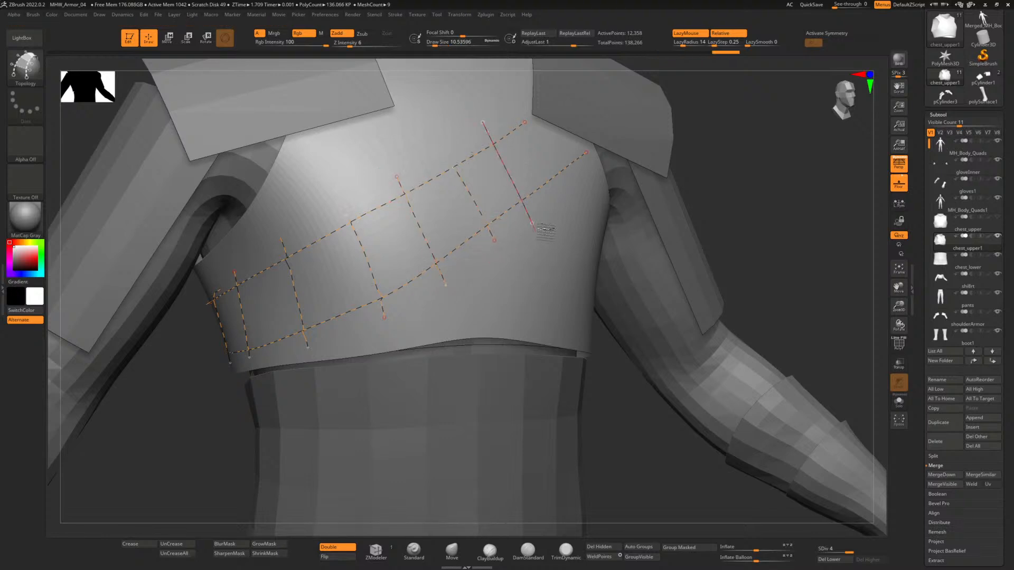
# Redo the upper chest cross curves with more even spacing and add one beside the shoulder plate.
pyautogui.keyDown('alt'); pyautogui.moveTo(730, 201); pyautogui.dragTo(638, 270); pyautogui.keyUp('alt')
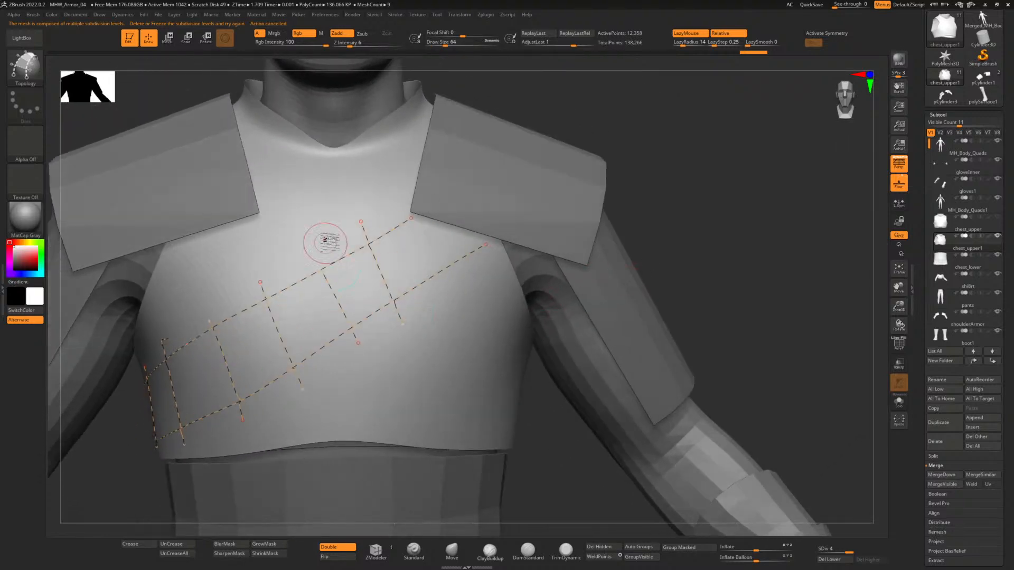
pyautogui.press('ctrl')
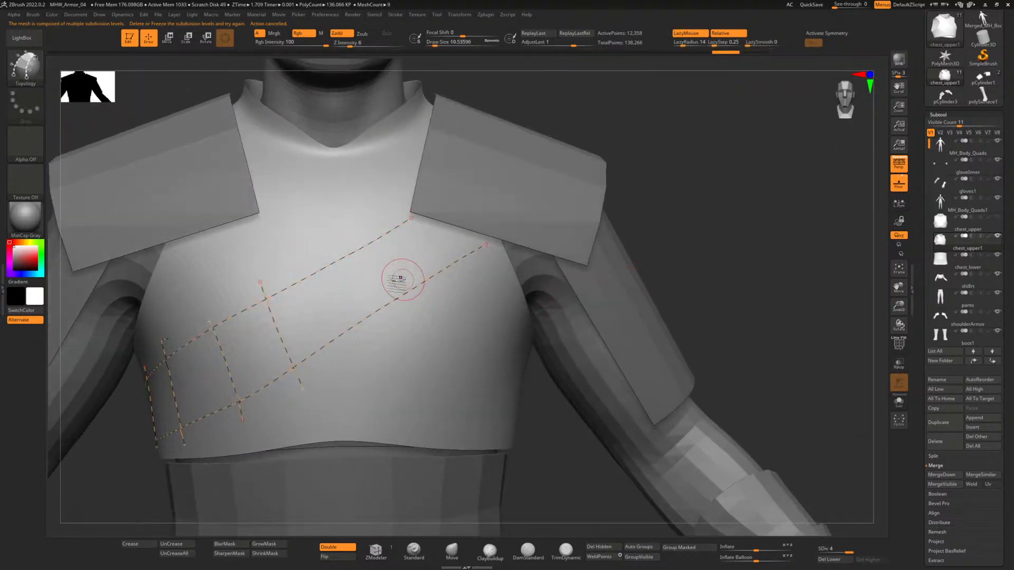
pyautogui.moveTo(301, 250); pyautogui.dragTo(361, 352)
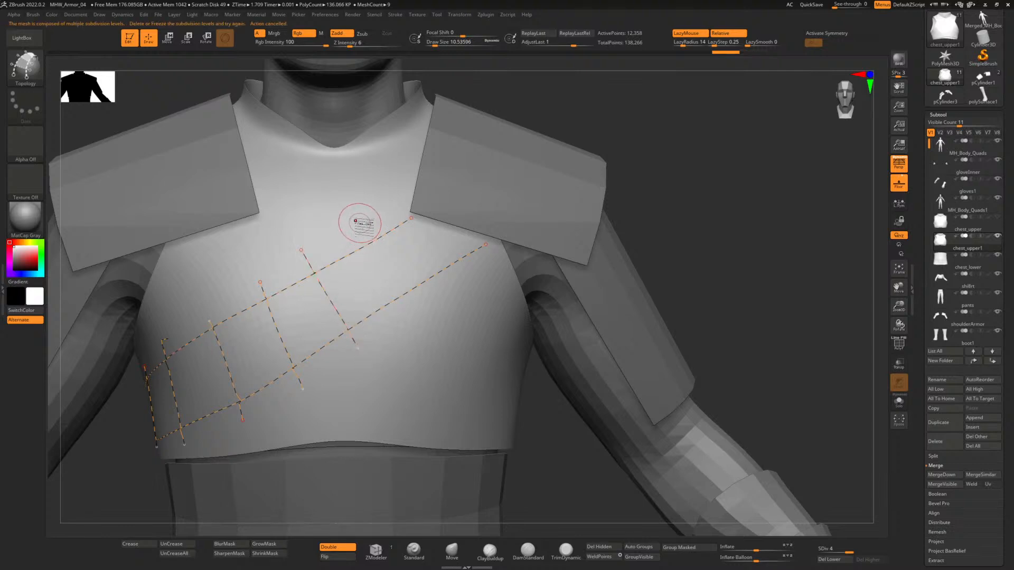
pyautogui.moveTo(360, 222); pyautogui.dragTo(417, 320)
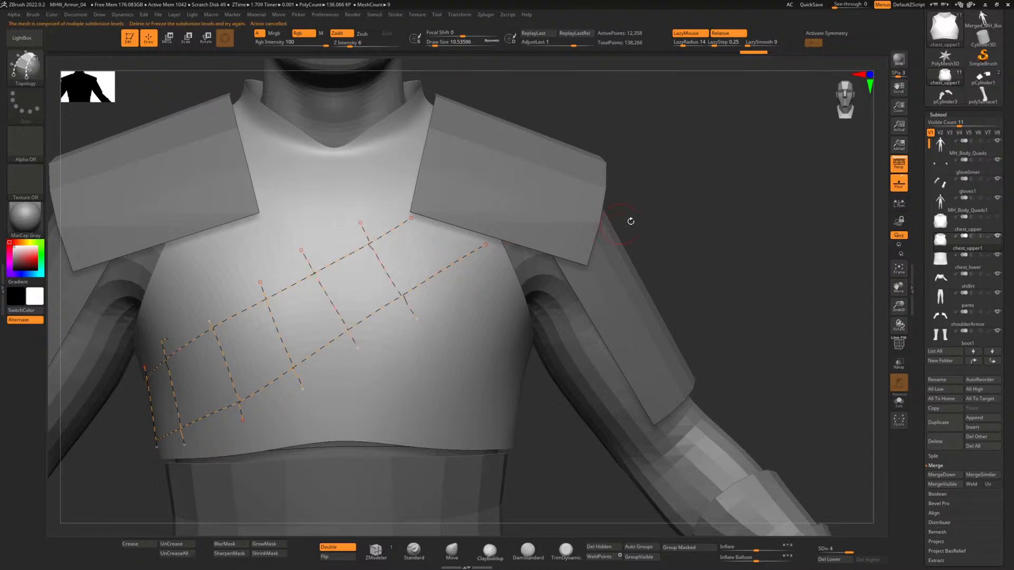
pyautogui.moveTo(681, 223); pyautogui.dragTo(599, 246)
pyautogui.moveTo(447, 289); pyautogui.dragTo(384, 208)
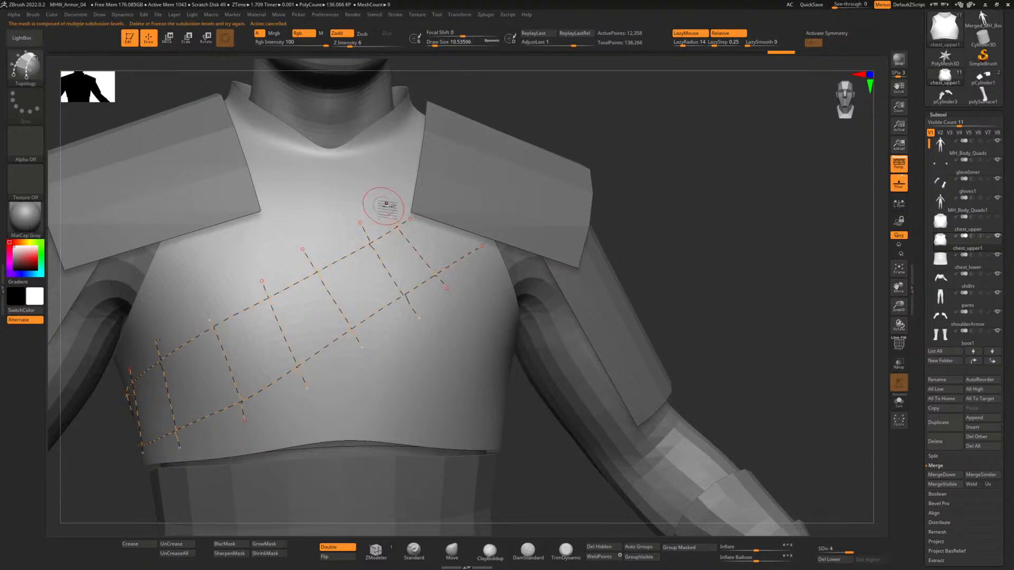
# Try to generate the strap mesh from the curve grid, deleting the chest duplicate's lower subdivision levels before a second attempt.
pyautogui.click(425, 263)
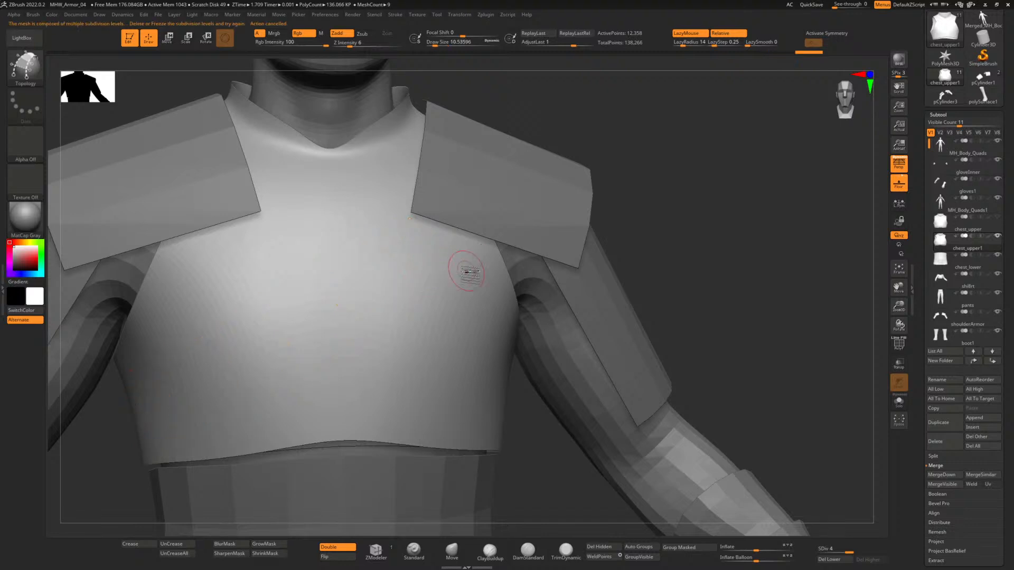
pyautogui.hotkey('ctrl', 'z')
pyautogui.moveTo(697, 288); pyautogui.dragTo(701, 286)
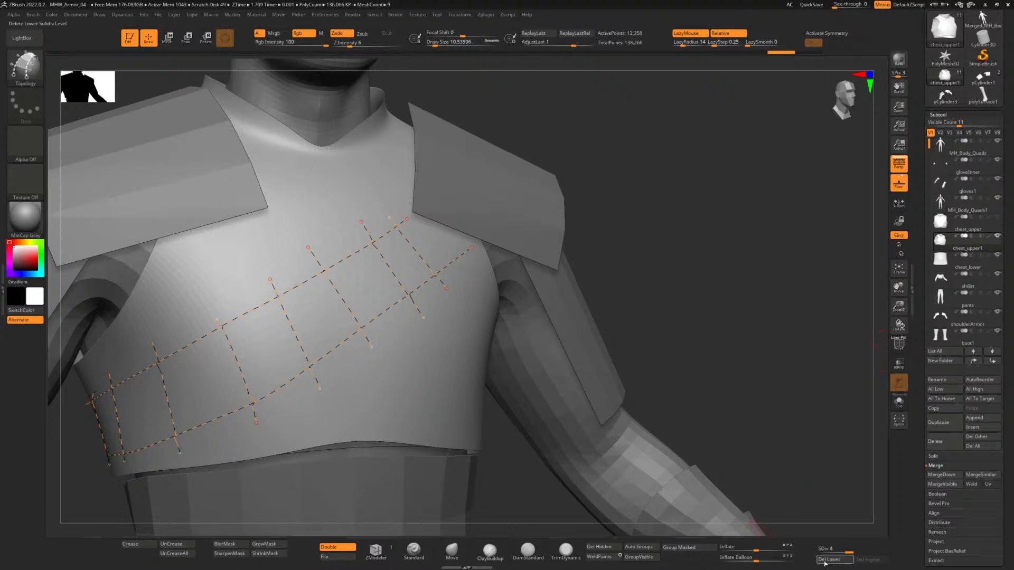
pyautogui.moveTo(669, 304); pyautogui.dragTo(403, 288)
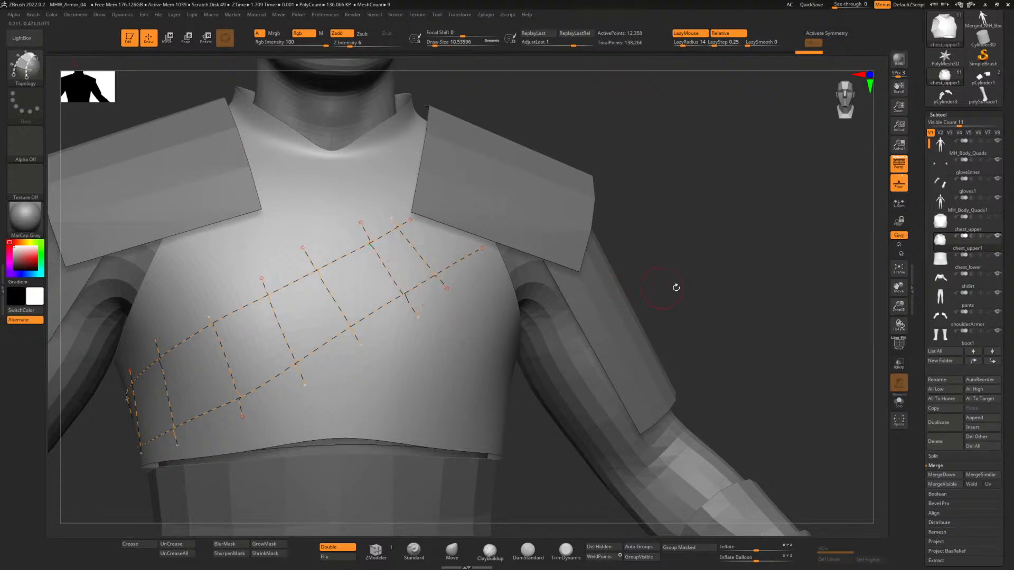
pyautogui.moveTo(676, 287); pyautogui.dragTo(545, 302)
pyautogui.moveTo(640, 296); pyautogui.dragTo(627, 294)
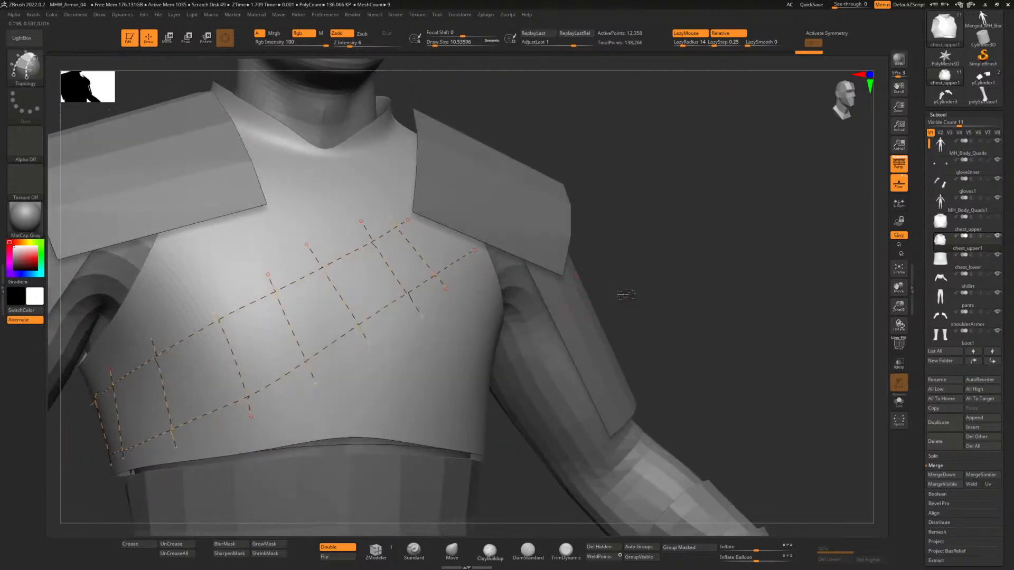
pyautogui.click(402, 285)
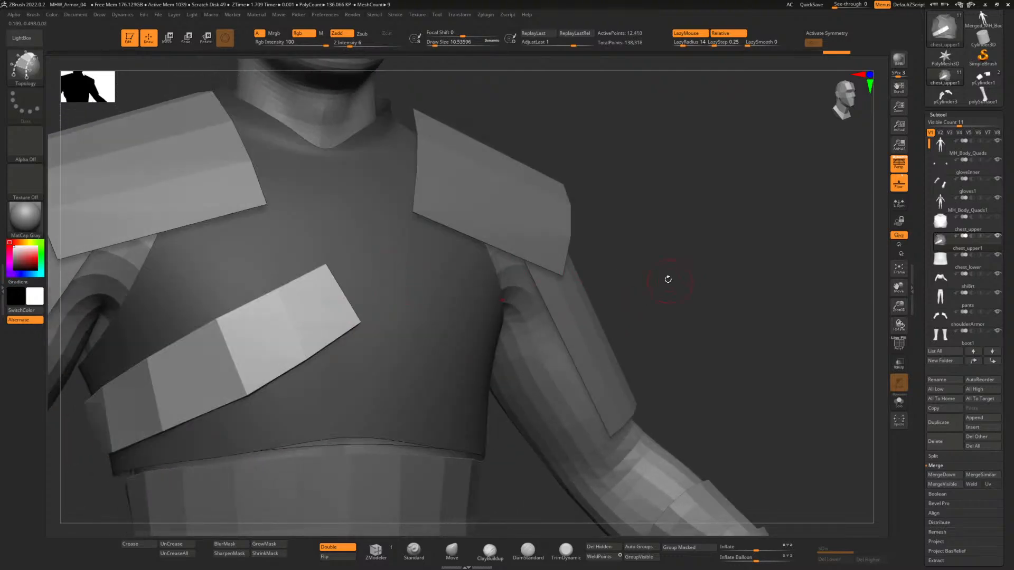
# Undo the generated strap mesh and check the curve grid around the side and back of the chest.
pyautogui.moveTo(668, 279); pyautogui.dragTo(642, 281)
pyautogui.hotkey('ctrl', 'z')
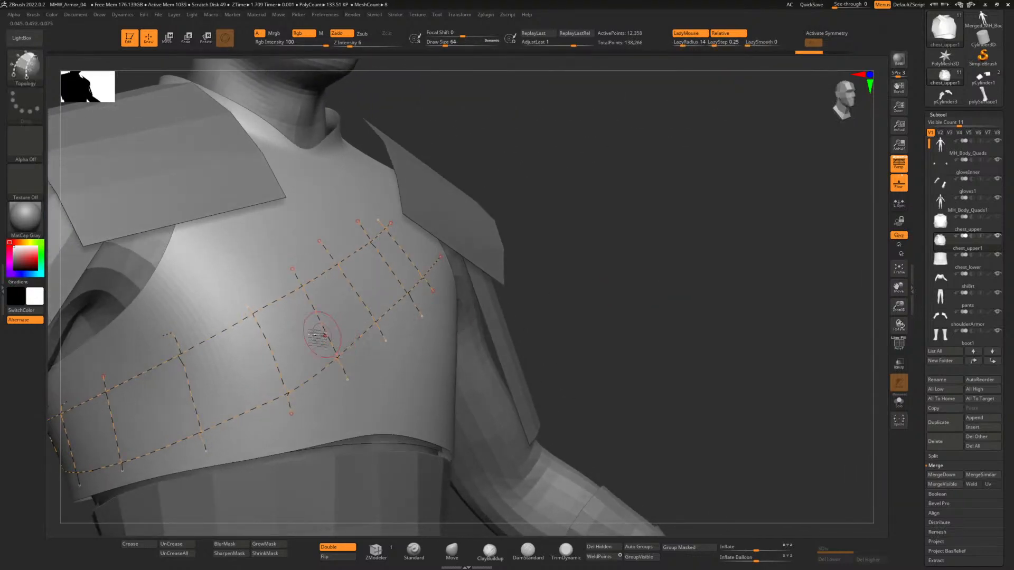
pyautogui.moveTo(546, 297); pyautogui.dragTo(592, 282)
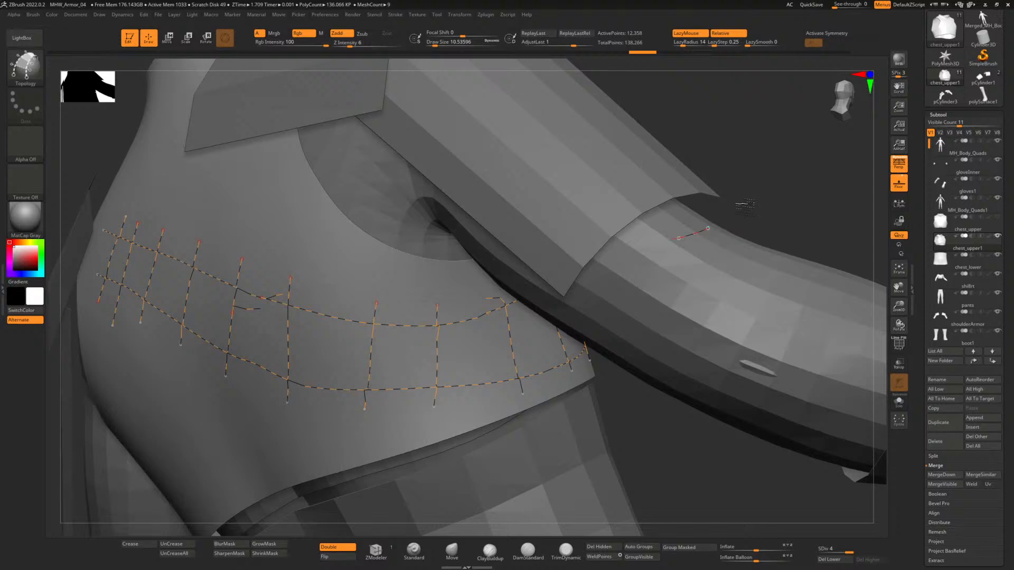
pyautogui.moveTo(745, 205); pyautogui.dragTo(752, 203)
# Step back through the undo history to before the strap curves and delete the chest duplicate's lower subdivision levels.
pyautogui.moveTo(286, 283); pyautogui.dragTo(540, 351)
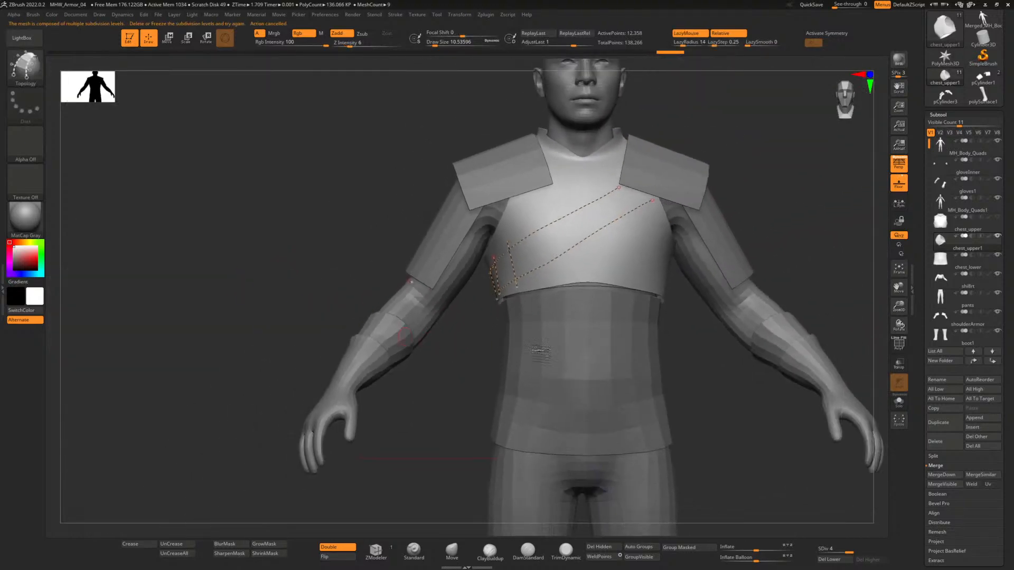
pyautogui.keyDown('alt'); pyautogui.moveTo(694, 345); pyautogui.dragTo(551, 368); pyautogui.keyUp('alt')
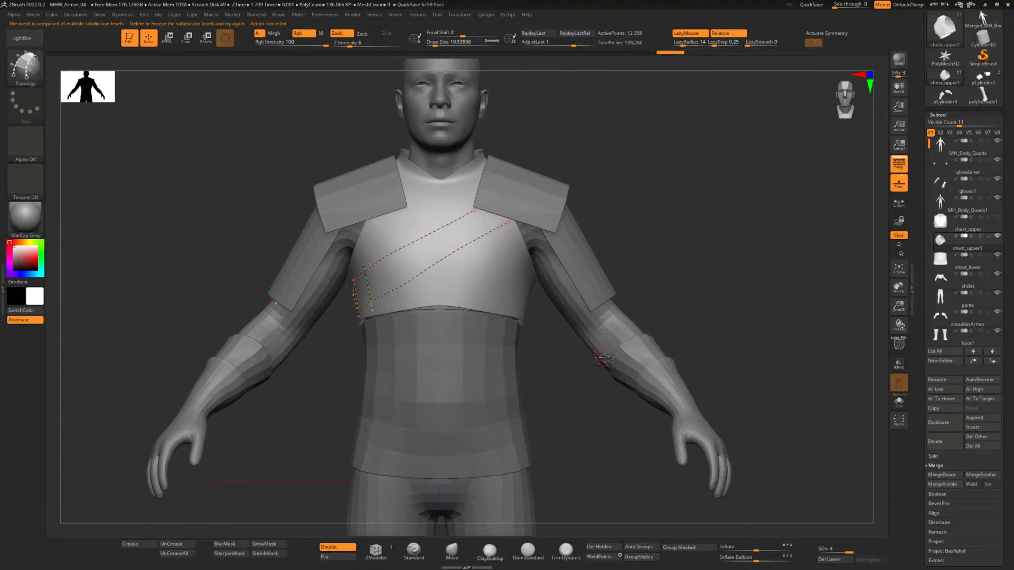
pyautogui.press('ctrl')
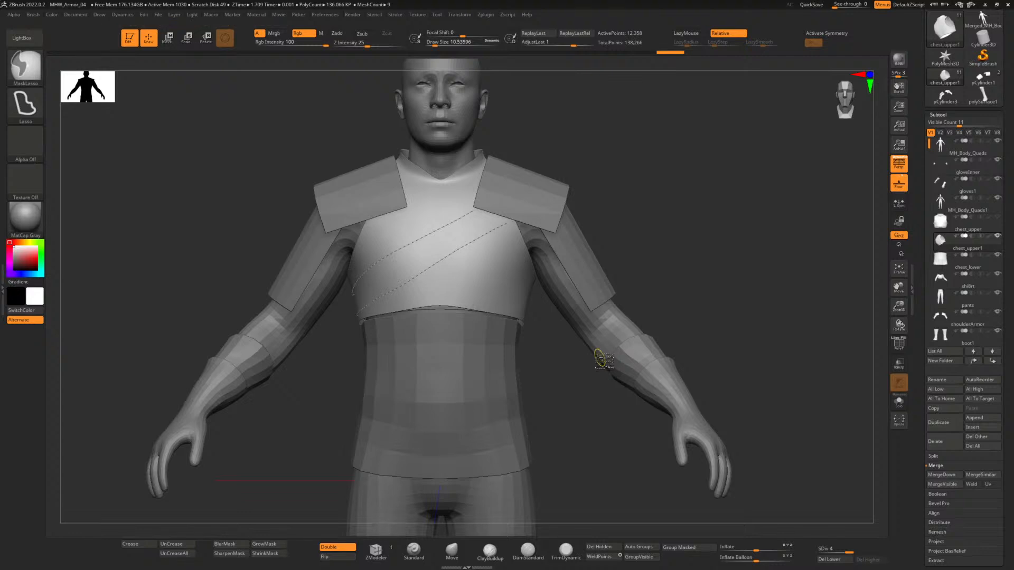
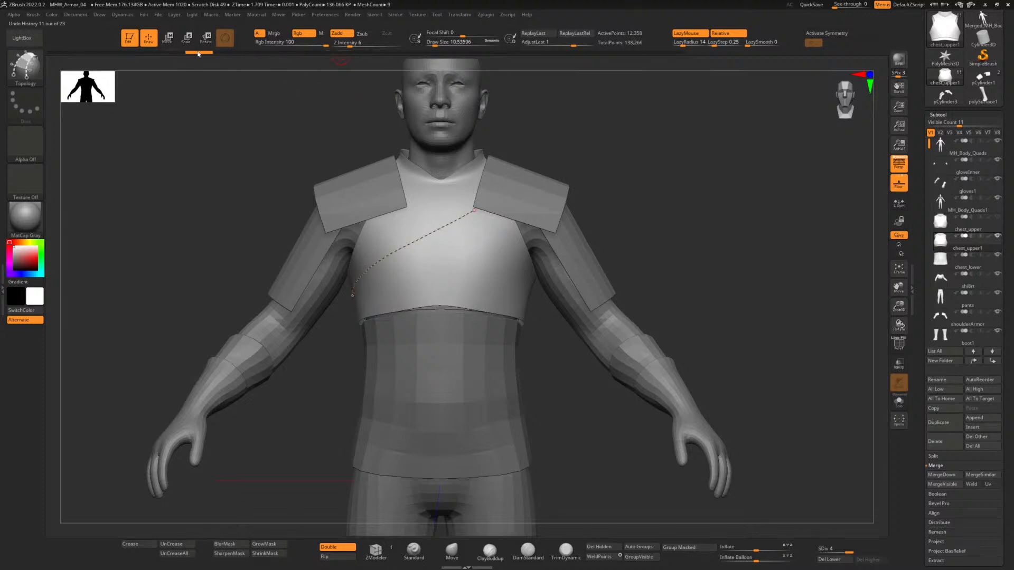
pyautogui.moveTo(197, 138); pyautogui.dragTo(359, 217)
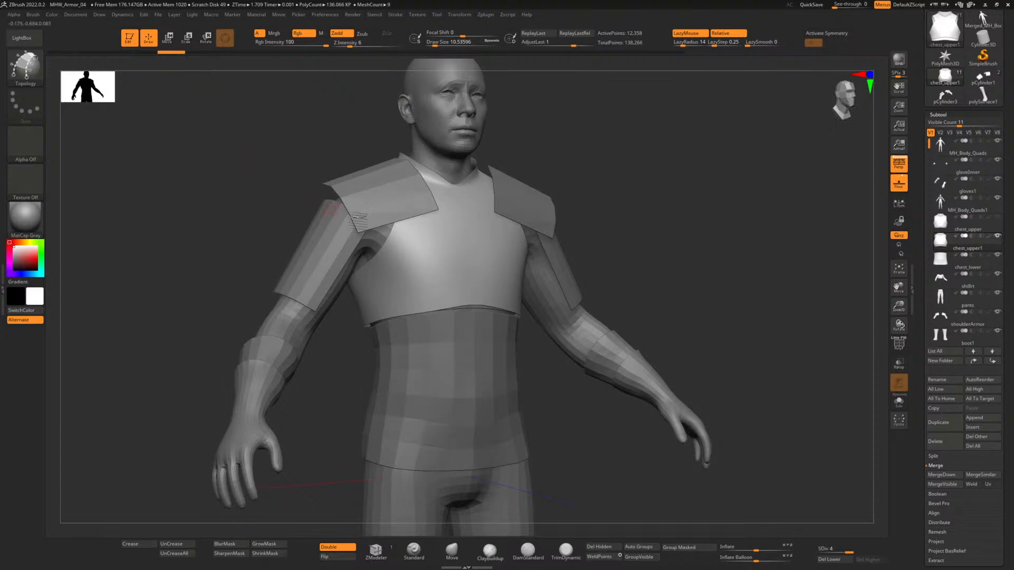
pyautogui.click(833, 561)
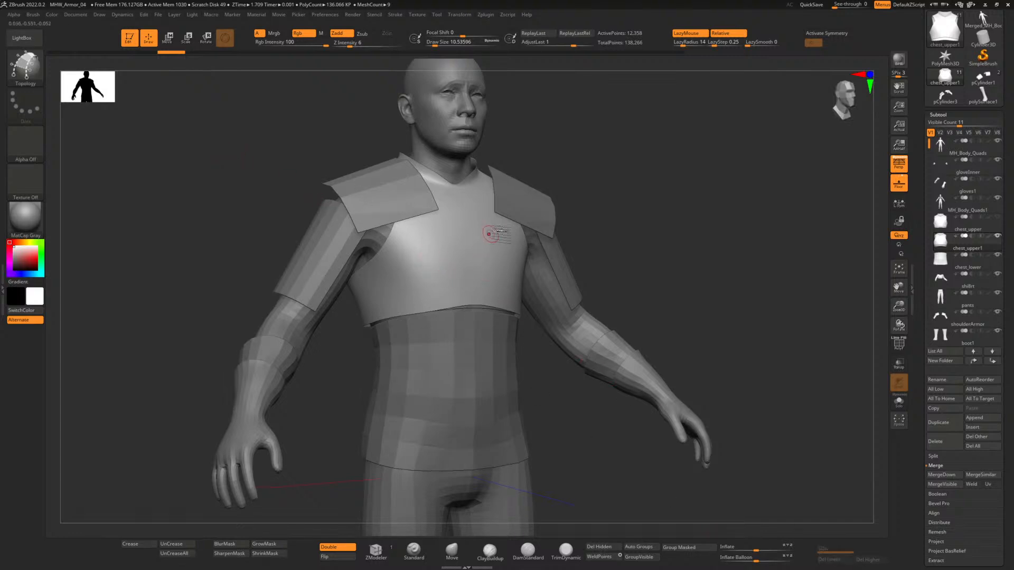
# Redraw the strap's upper edge curve diagonally from the shoulder plate across the chest to beneath the opposite arm, with a lazy radius of 48.
pyautogui.keyDown('alt'); pyautogui.moveTo(656, 247); pyautogui.dragTo(731, 209); pyautogui.keyUp('alt')
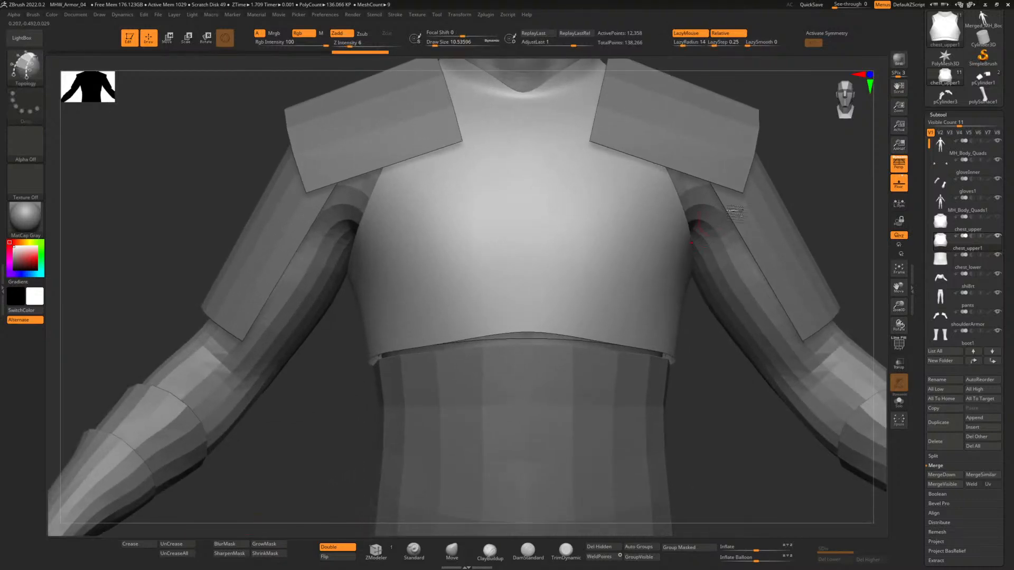
pyautogui.keyDown('alt'); pyautogui.moveTo(808, 182); pyautogui.dragTo(652, 279); pyautogui.keyUp('alt')
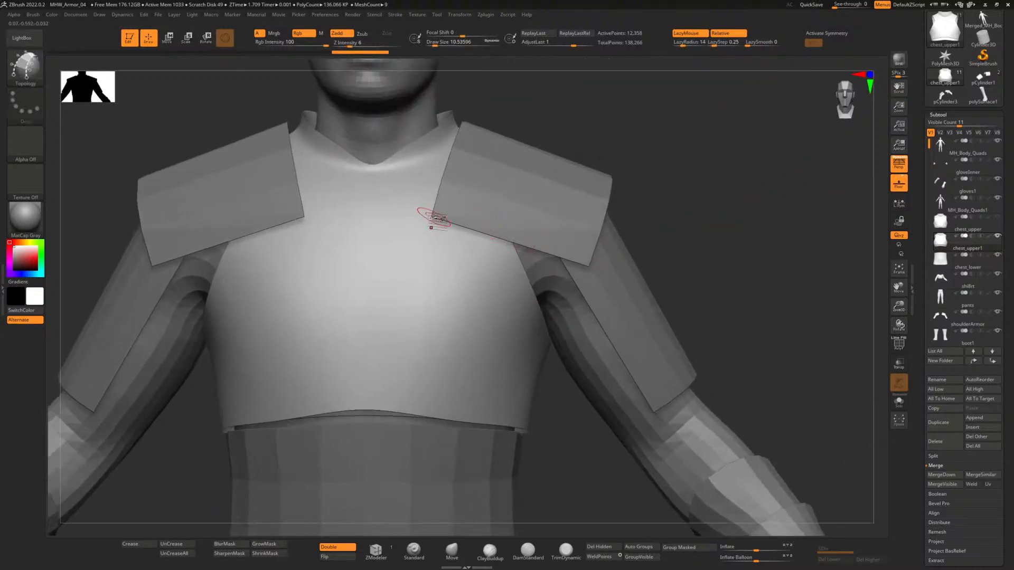
pyautogui.moveTo(686, 217)
pyautogui.mouseDown()
pyautogui.moveTo(715, 220)
pyautogui.moveTo(704, 217)
pyautogui.mouseUp()
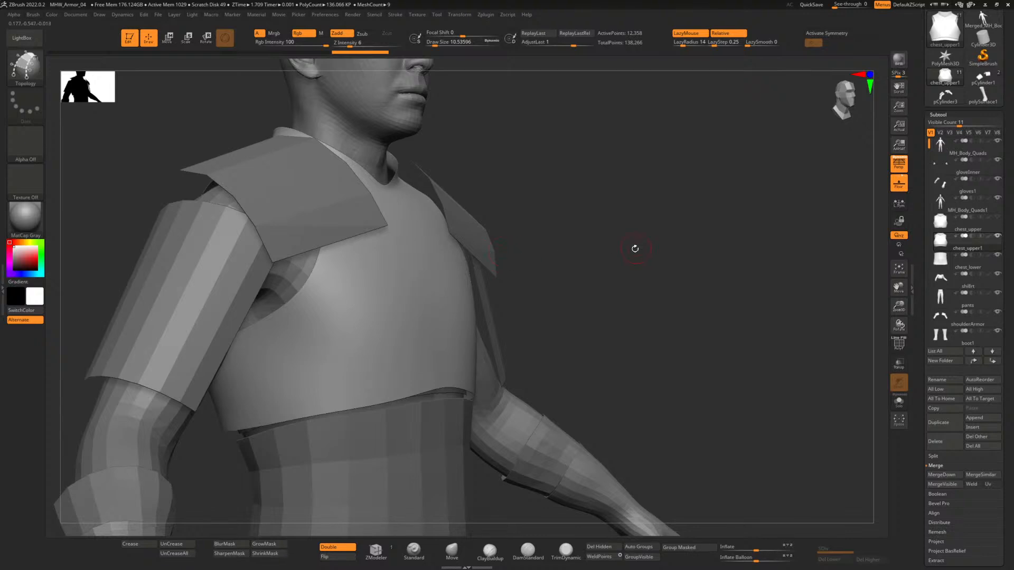
pyautogui.moveTo(635, 248); pyautogui.dragTo(618, 255)
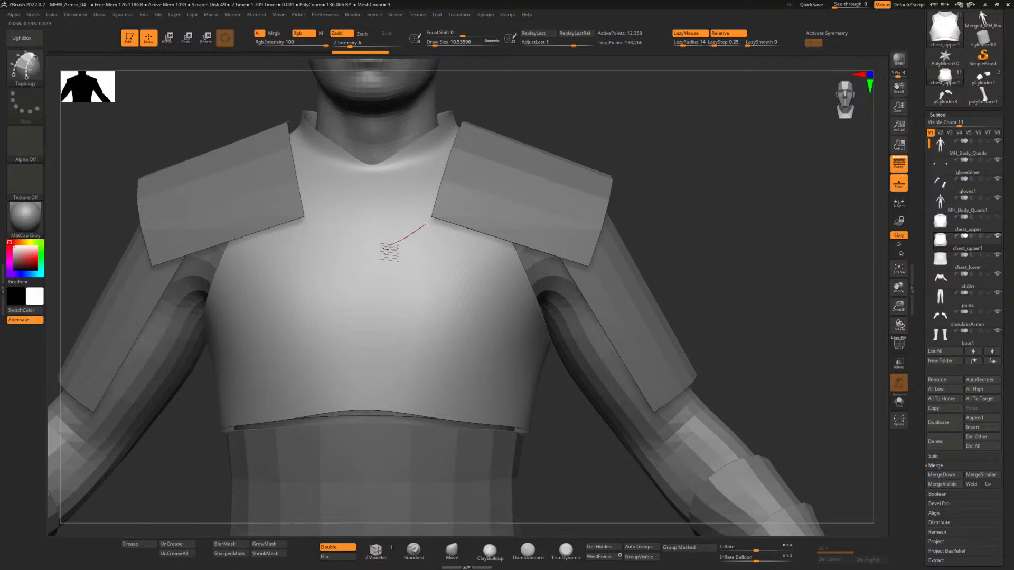
pyautogui.moveTo(389, 247); pyautogui.dragTo(330, 275)
pyautogui.hotkey('ctrl', 'z')
pyautogui.moveTo(408, 245); pyautogui.dragTo(320, 302)
pyautogui.moveTo(193, 372); pyautogui.dragTo(196, 369)
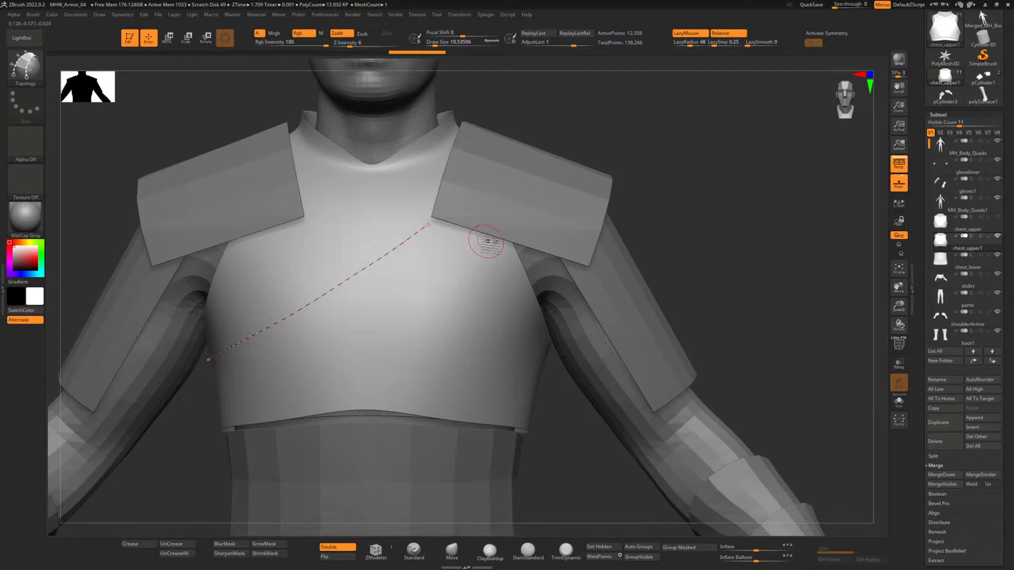
# Try drawing the strap's lower edge curve diagonally across the chest and around the side beneath the arm.
pyautogui.moveTo(474, 260); pyautogui.dragTo(293, 379)
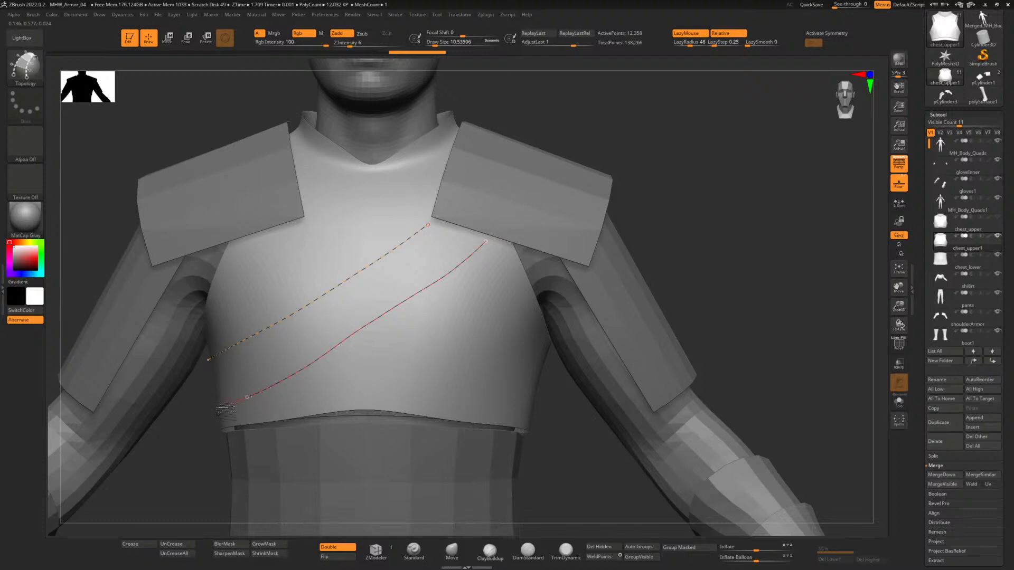
pyautogui.moveTo(190, 419); pyautogui.dragTo(184, 424)
pyautogui.moveTo(161, 465); pyautogui.dragTo(219, 416)
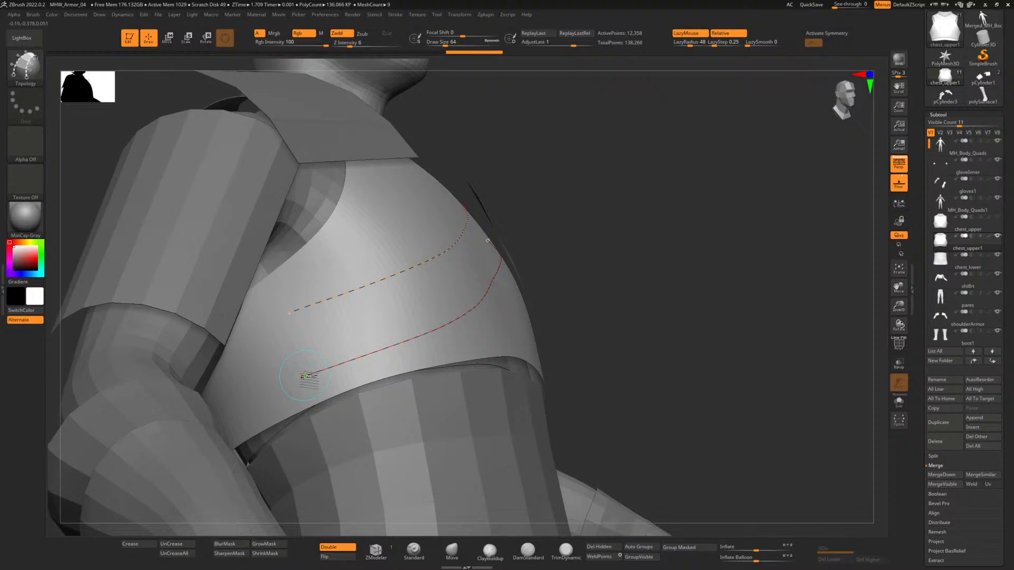
pyautogui.moveTo(243, 410); pyautogui.dragTo(238, 412)
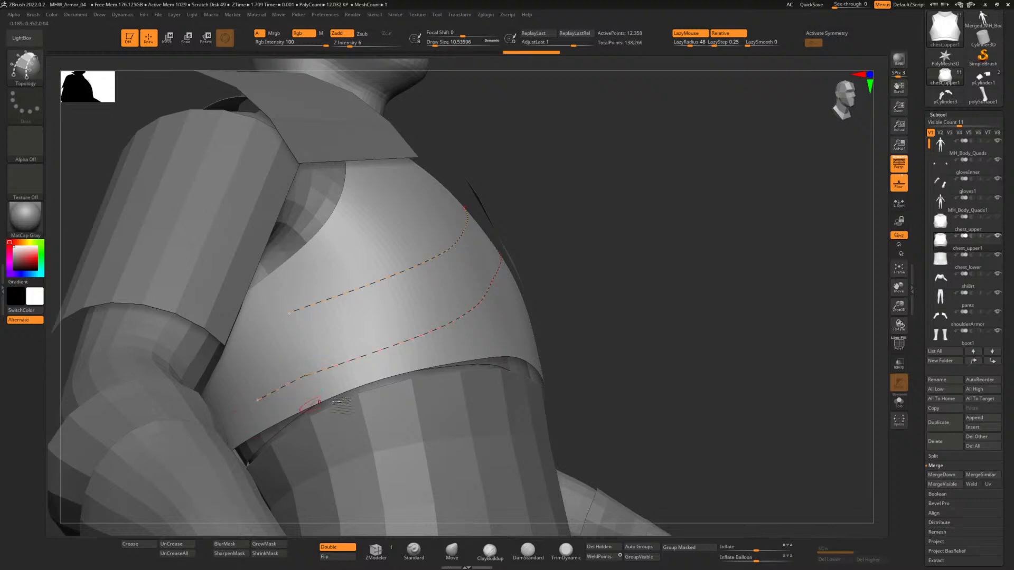
# Undo both strap edge curves and return to the front of the chest.
pyautogui.moveTo(648, 381); pyautogui.dragTo(648, 331)
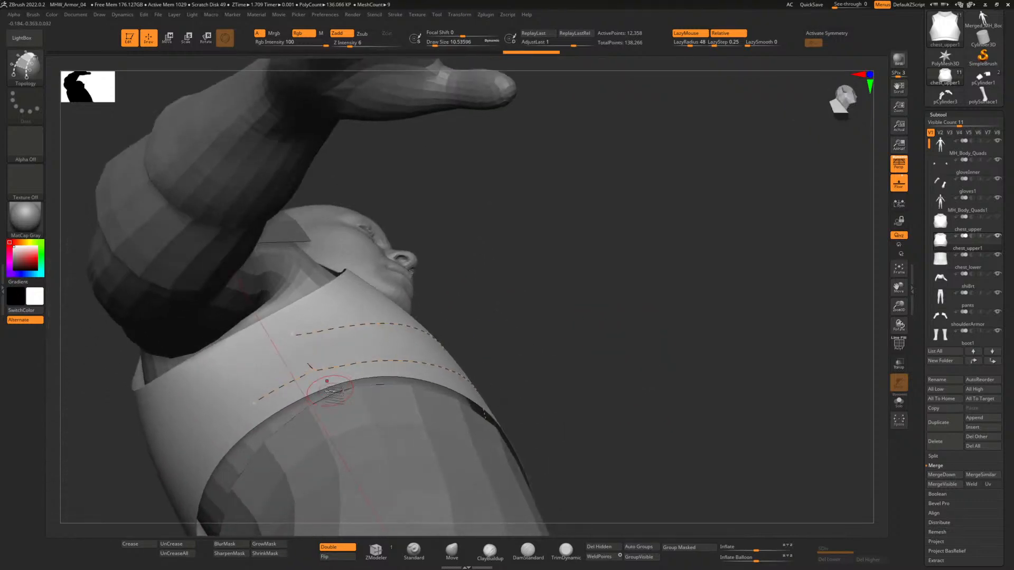
pyautogui.hotkey('ctrl', 'z')
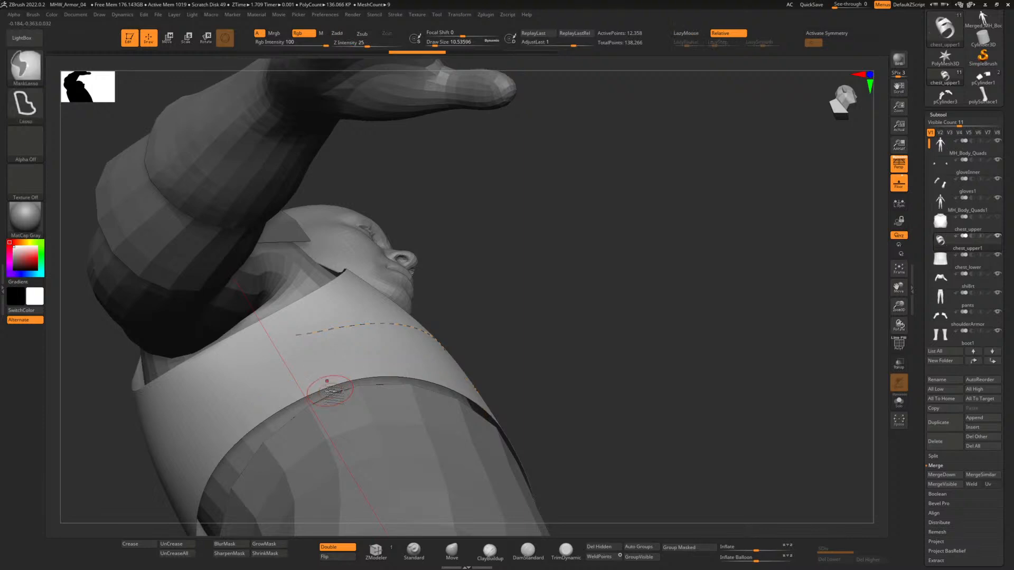
pyautogui.moveTo(657, 342); pyautogui.dragTo(656, 340)
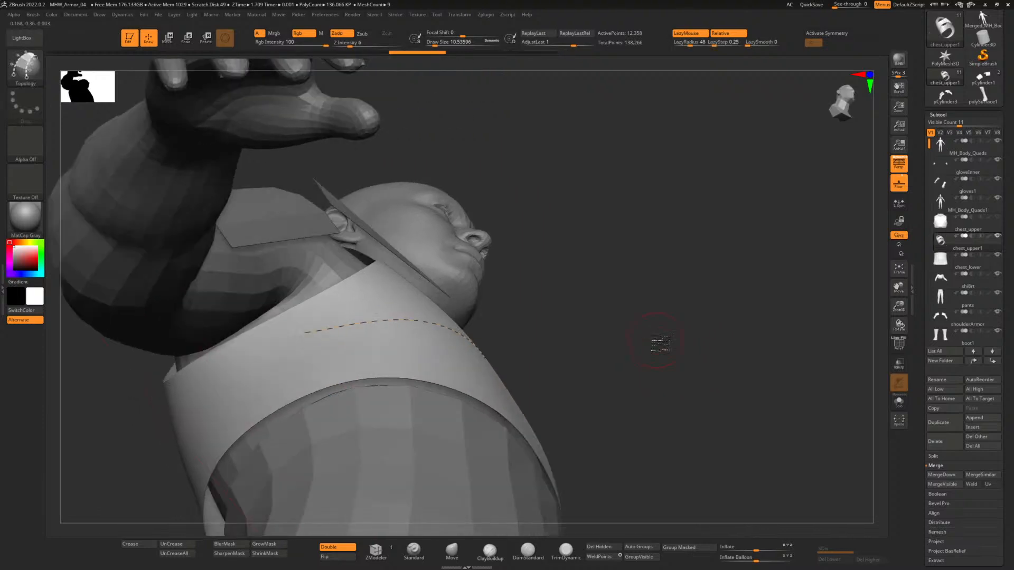
pyautogui.moveTo(641, 292); pyautogui.dragTo(717, 391)
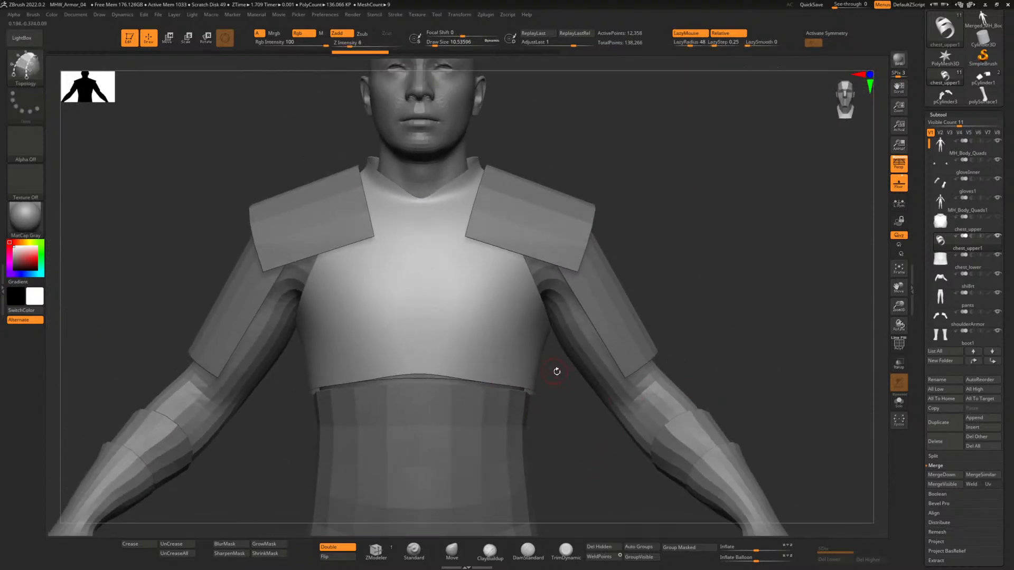
# Redraw the strap's upper and lower edge curves diagonally across the chest from the shoulder plate toward the opposite side.
pyautogui.keyDown('alt'); pyautogui.moveTo(569, 396); pyautogui.dragTo(597, 415); pyautogui.keyUp('alt')
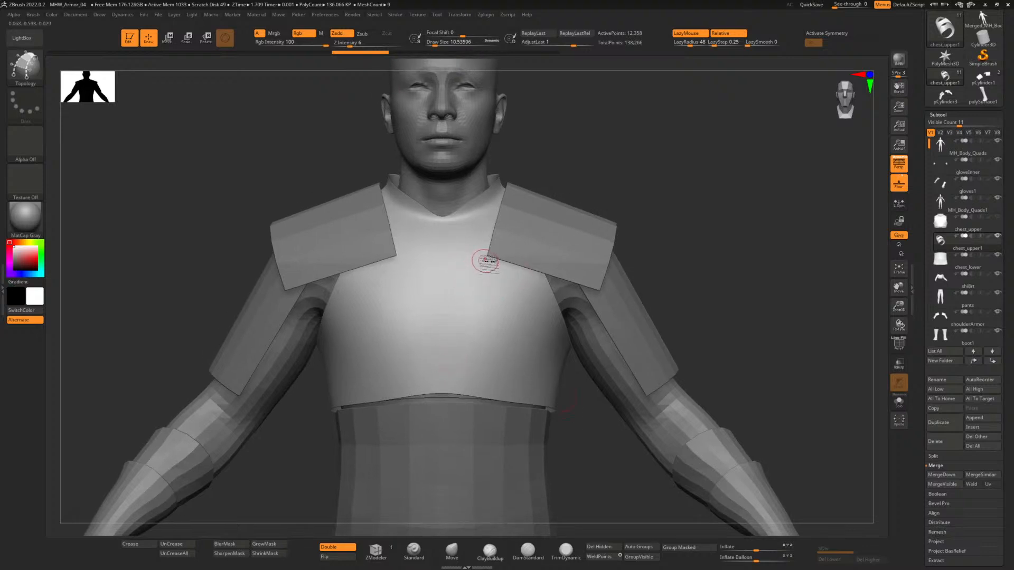
pyautogui.moveTo(486, 263); pyautogui.dragTo(399, 316)
pyautogui.moveTo(330, 349); pyautogui.dragTo(331, 349)
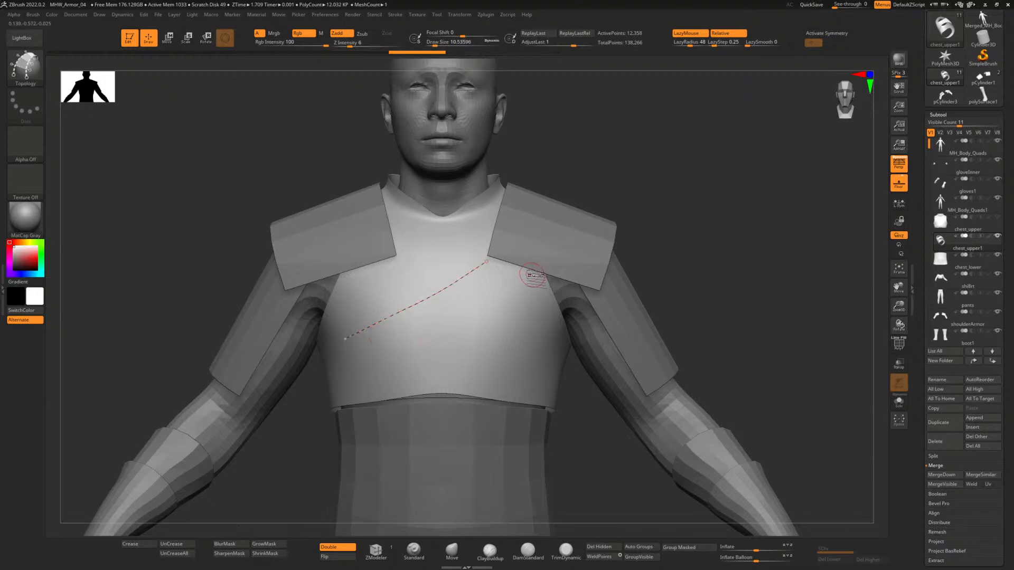
pyautogui.moveTo(522, 288)
pyautogui.mouseDown()
pyautogui.moveTo(477, 309)
pyautogui.moveTo(444, 342)
pyautogui.mouseUp()
pyautogui.moveTo(338, 377); pyautogui.dragTo(337, 378)
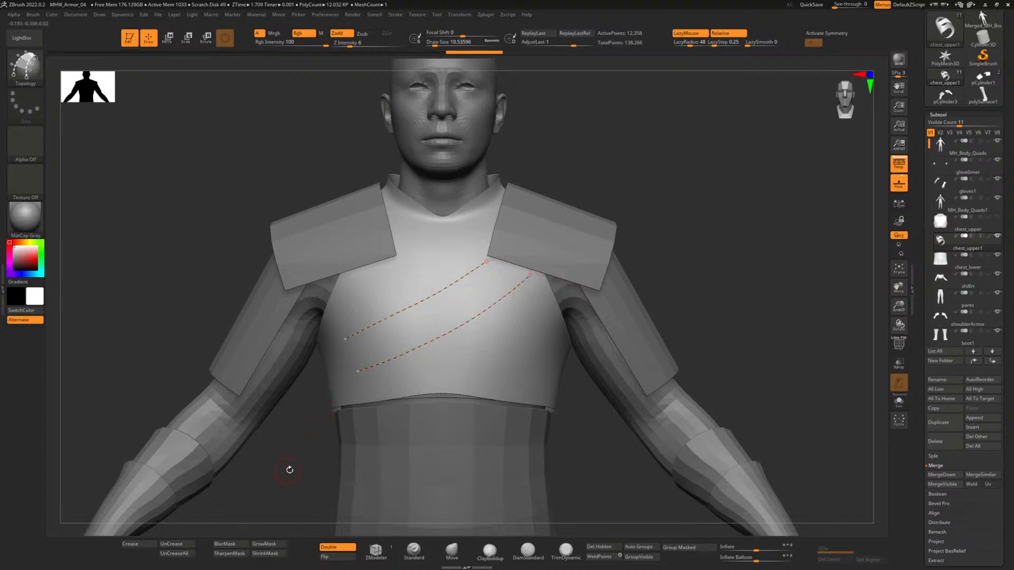
# Extend both strap edge curves from the chest front around the side beneath the arm.
pyautogui.moveTo(288, 470); pyautogui.dragTo(308, 448)
pyautogui.moveTo(421, 325)
pyautogui.mouseDown()
pyautogui.moveTo(425, 314)
pyautogui.moveTo(401, 328)
pyautogui.mouseUp()
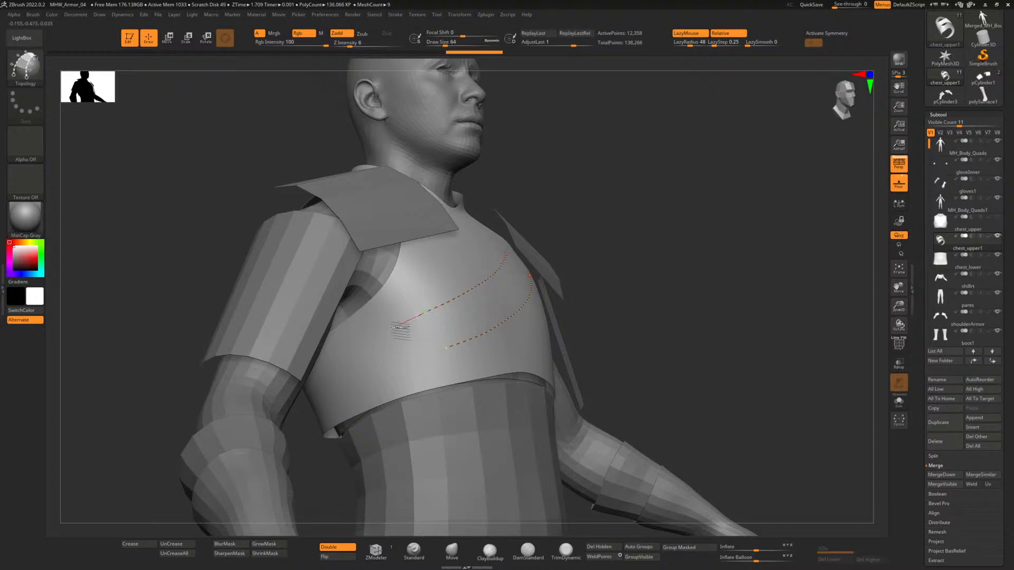
pyautogui.moveTo(322, 359); pyautogui.dragTo(324, 360)
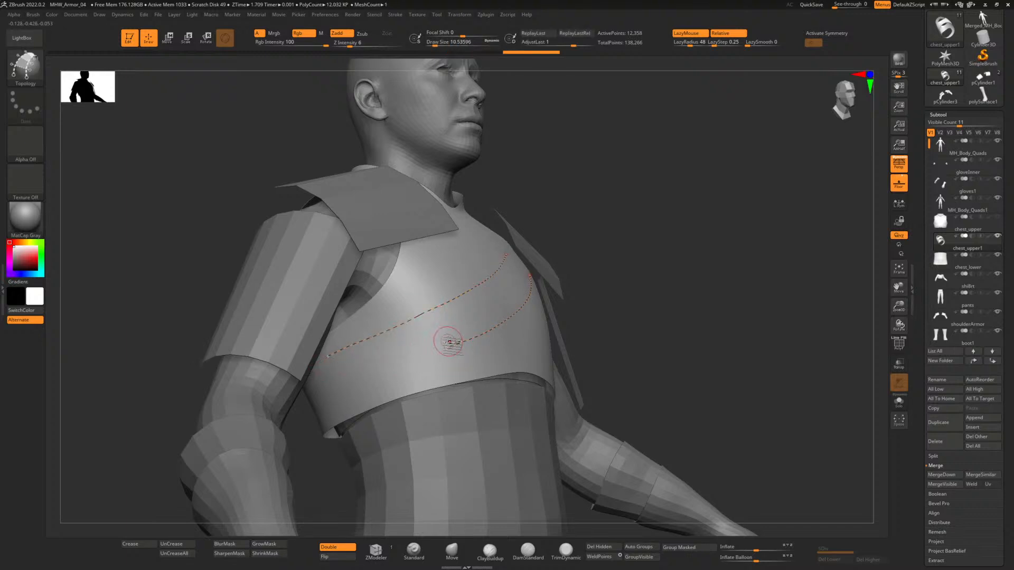
pyautogui.moveTo(450, 348); pyautogui.dragTo(413, 365)
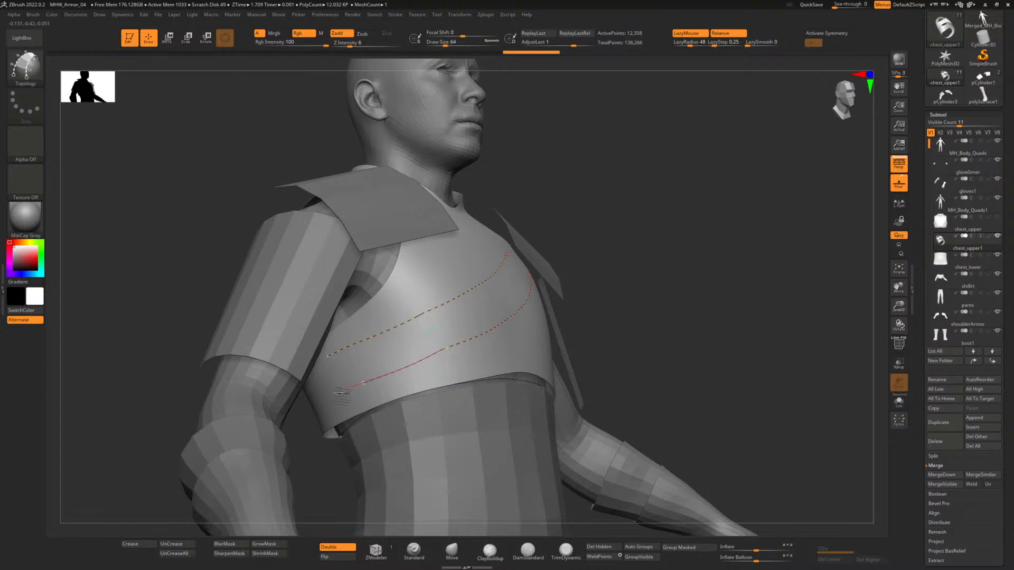
pyautogui.moveTo(315, 403); pyautogui.dragTo(312, 402)
# Try to continue the lower strap curve from the side across the back, undoing the unwanted attempts.
pyautogui.moveTo(164, 326); pyautogui.dragTo(207, 289)
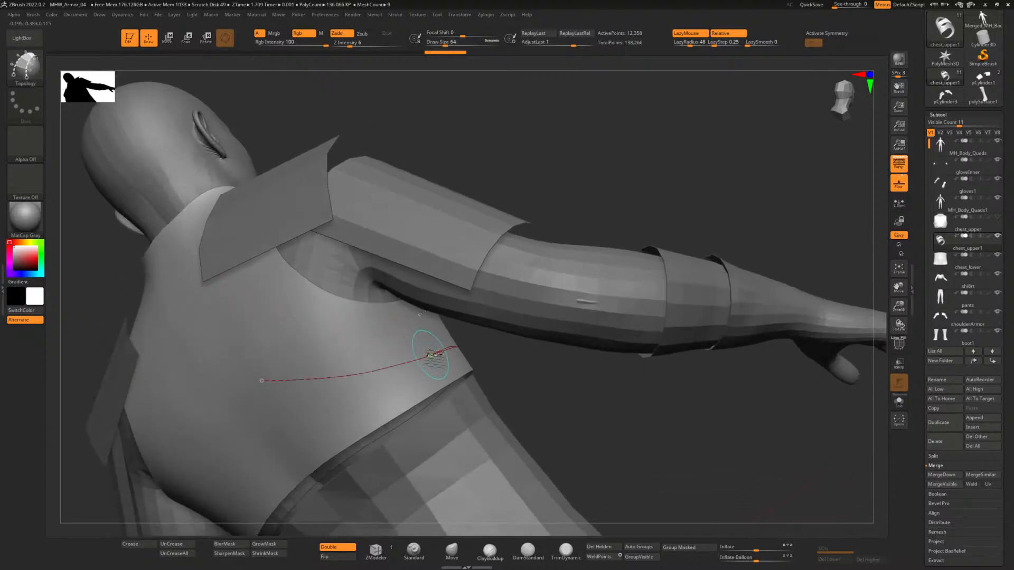
pyautogui.moveTo(430, 356); pyautogui.dragTo(419, 361)
pyautogui.moveTo(299, 386); pyautogui.dragTo(239, 389)
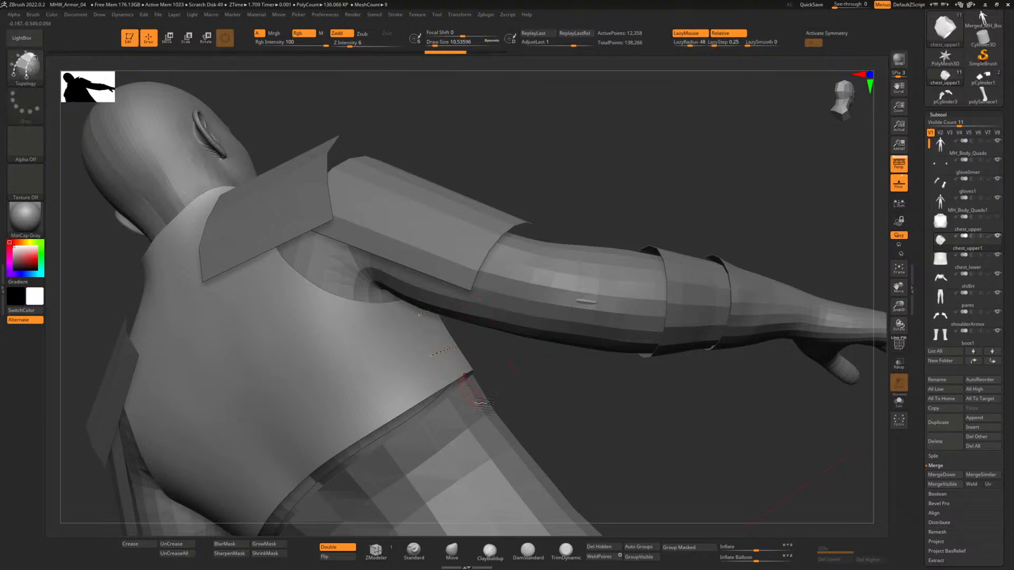
pyautogui.moveTo(546, 396); pyautogui.dragTo(473, 407)
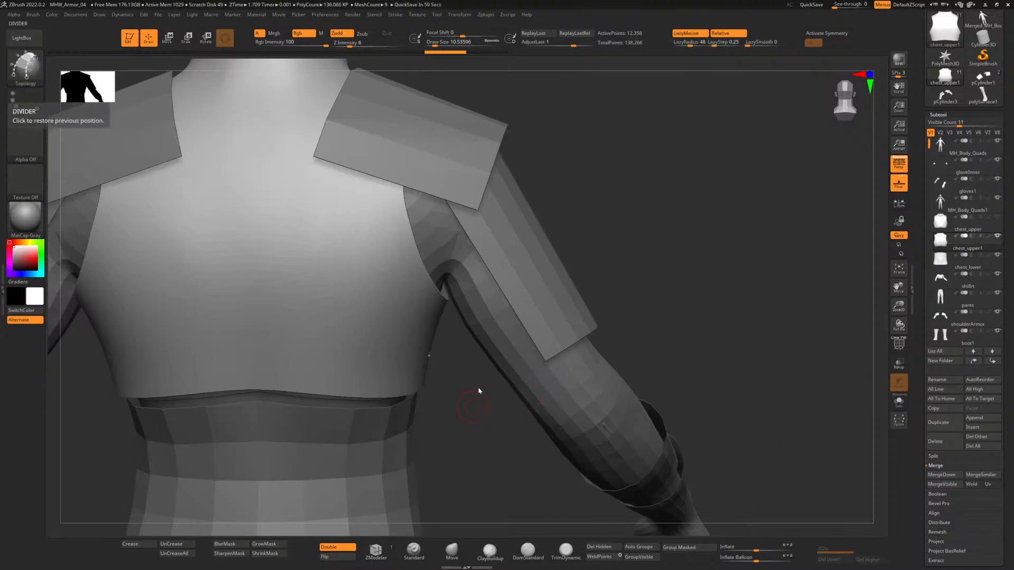
pyautogui.moveTo(453, 373)
pyautogui.keyDown('ctrl'); pyautogui.mouseDown(button='right')
pyautogui.moveTo(473, 416)
pyautogui.moveTo(452, 364)
pyautogui.moveTo(462, 372)
pyautogui.mouseUp(button='right'); pyautogui.keyUp('ctrl')
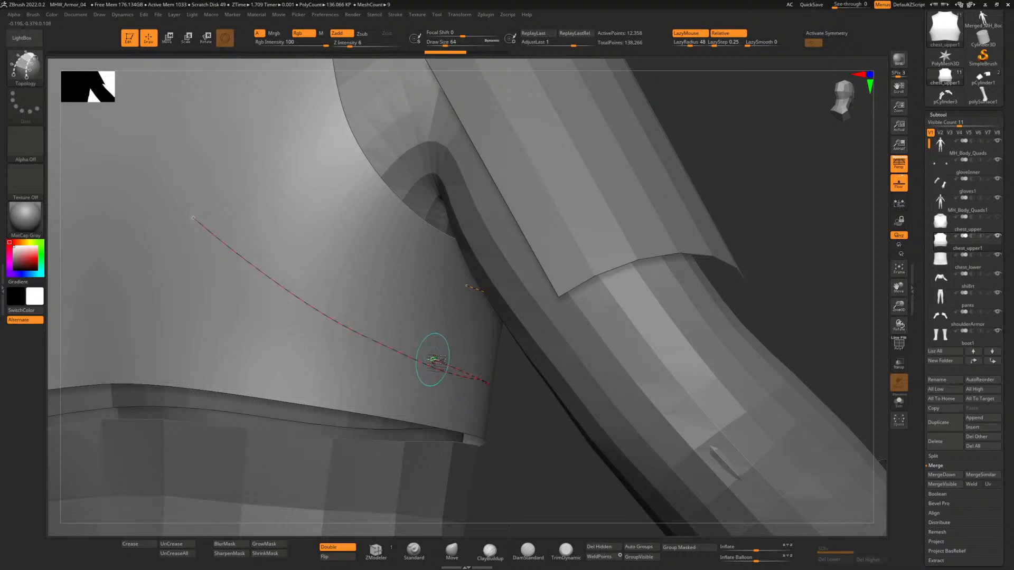
pyautogui.hotkey('ctrl', 'z')
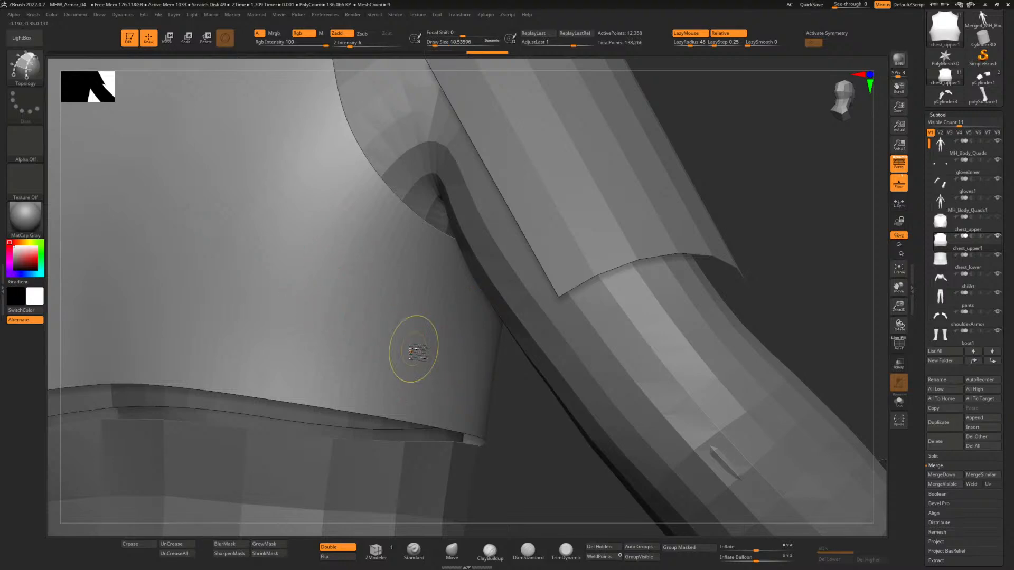
pyautogui.hotkey('ctrl', 'z')
pyautogui.hotkey('ctrl', 'shift', 'z')
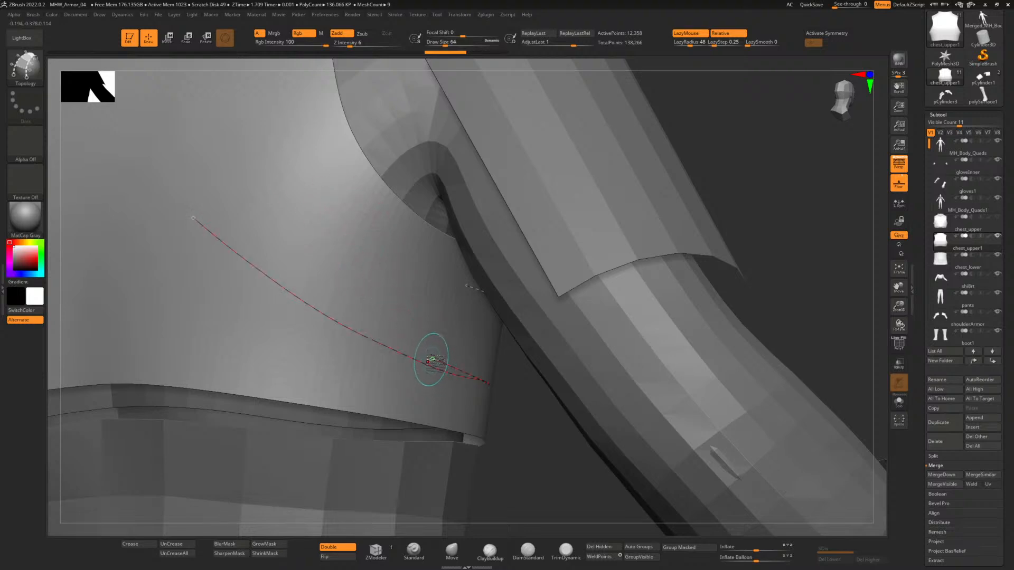
pyautogui.hotkey('ctrl', 'z')
# Extend the lower and upper strap curves a short way from beneath the arm onto the back.
pyautogui.moveTo(271, 186)
pyautogui.mouseDown()
pyautogui.moveTo(465, 284)
pyautogui.moveTo(434, 273)
pyautogui.mouseUp()
pyautogui.moveTo(371, 244); pyautogui.dragTo(313, 210)
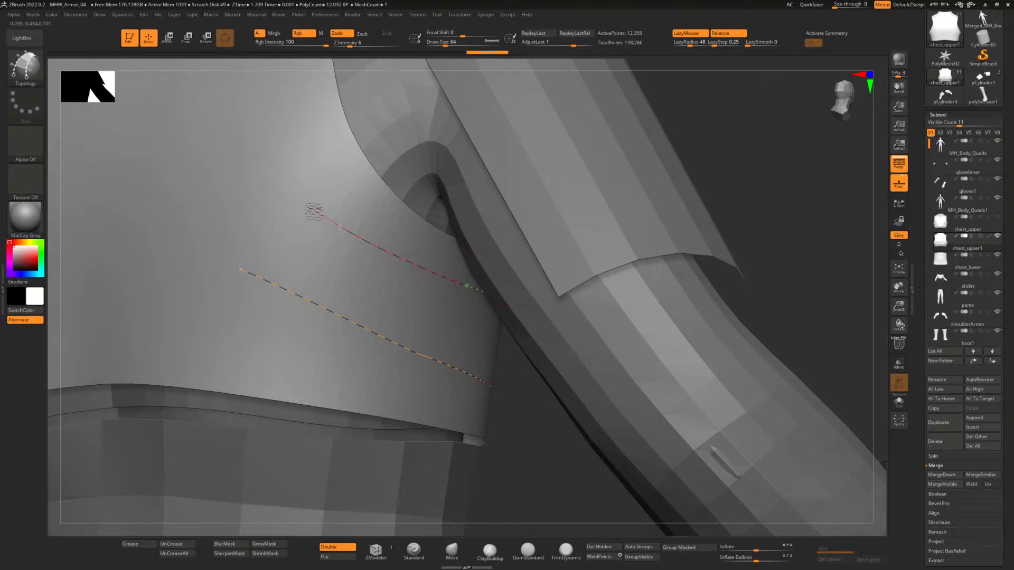
pyautogui.moveTo(266, 180); pyautogui.dragTo(260, 165)
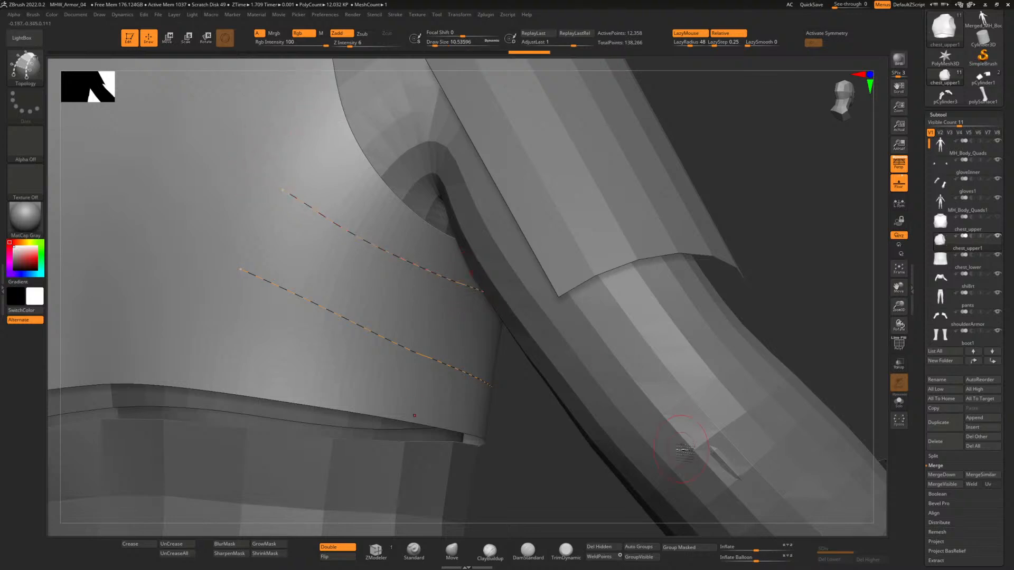
# Continue both strap edge curves diagonally across the back up to the opposite shoulder plate.
pyautogui.keyDown('alt'); pyautogui.moveTo(538, 442); pyautogui.dragTo(516, 404); pyautogui.keyUp('alt')
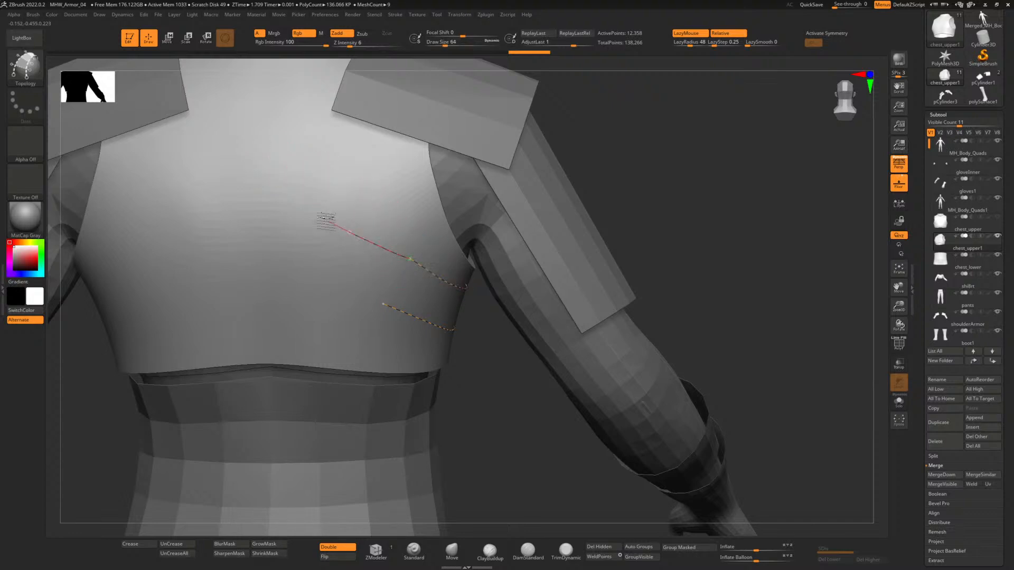
pyautogui.moveTo(258, 170); pyautogui.dragTo(190, 119)
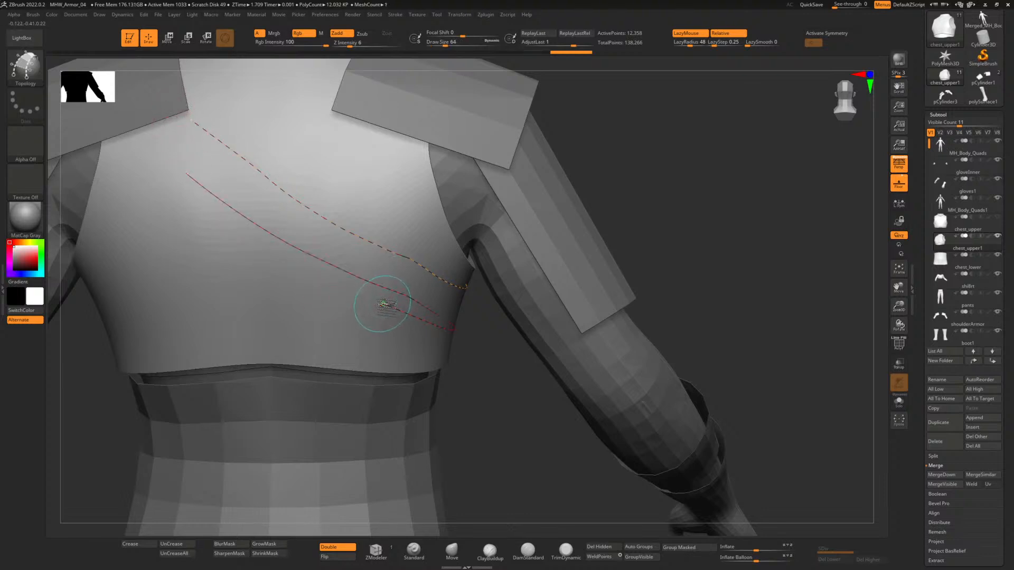
pyautogui.moveTo(386, 305); pyautogui.dragTo(354, 289)
pyautogui.moveTo(128, 127); pyautogui.dragTo(130, 129)
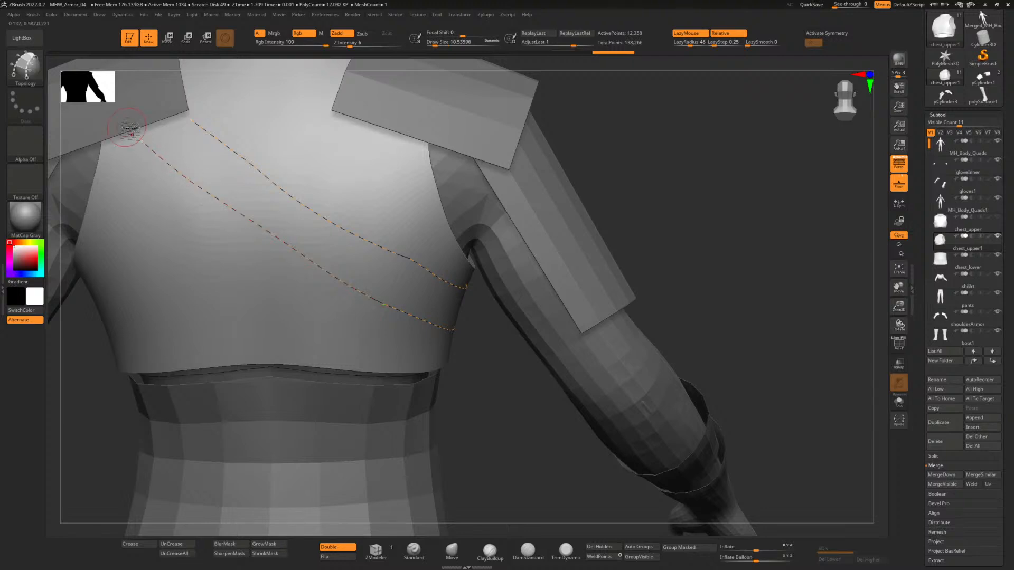
# Draw five short cross curves over the strap's edge curves from the shoulder plate down the back toward the side.
pyautogui.keyDown('alt'); pyautogui.moveTo(521, 409); pyautogui.dragTo(504, 458); pyautogui.keyUp('alt')
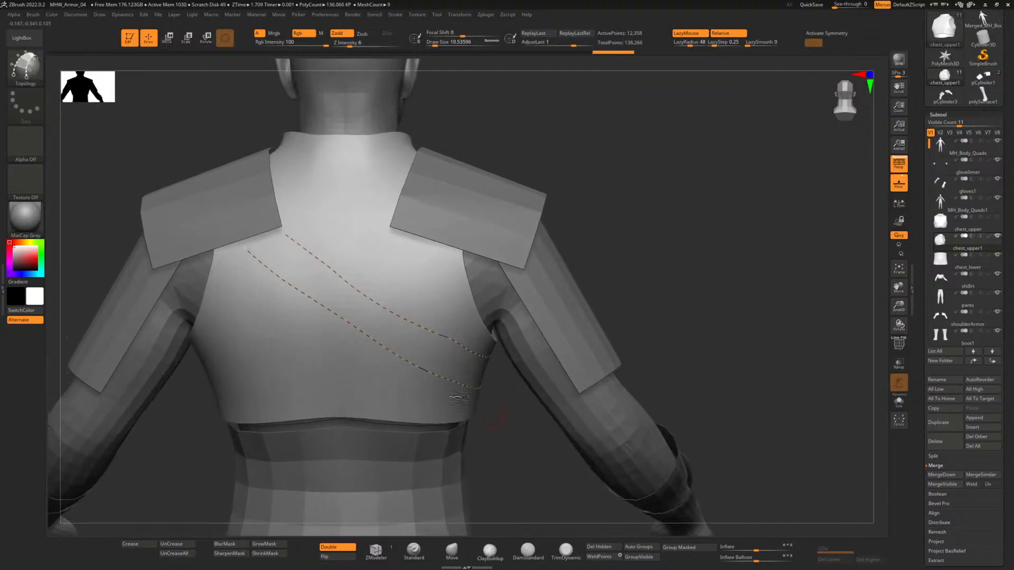
pyautogui.moveTo(290, 235)
pyautogui.mouseDown()
pyautogui.moveTo(301, 240)
pyautogui.moveTo(285, 232)
pyautogui.moveTo(270, 291)
pyautogui.moveTo(253, 312)
pyautogui.mouseUp()
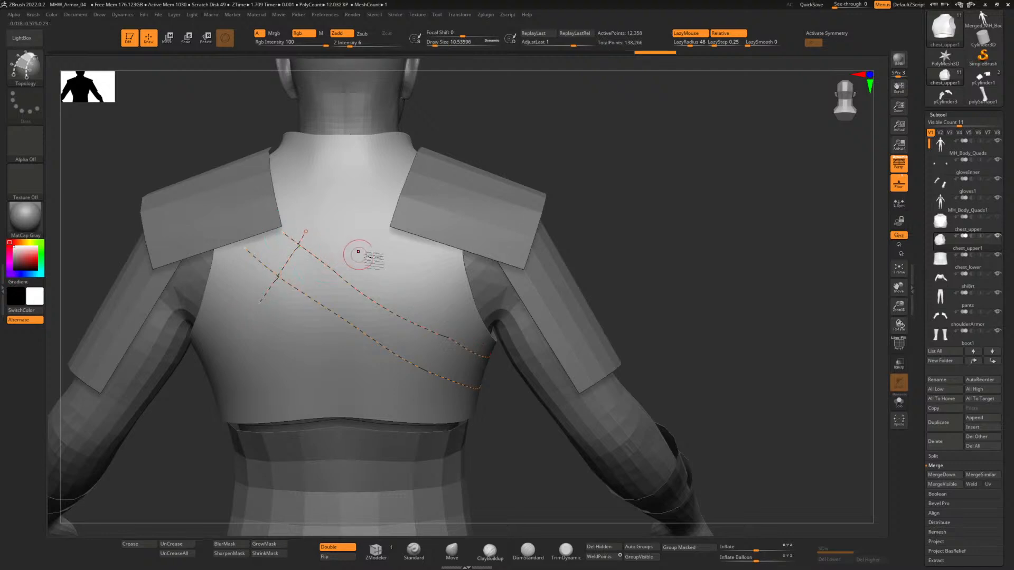
pyautogui.moveTo(318, 316); pyautogui.dragTo(306, 327)
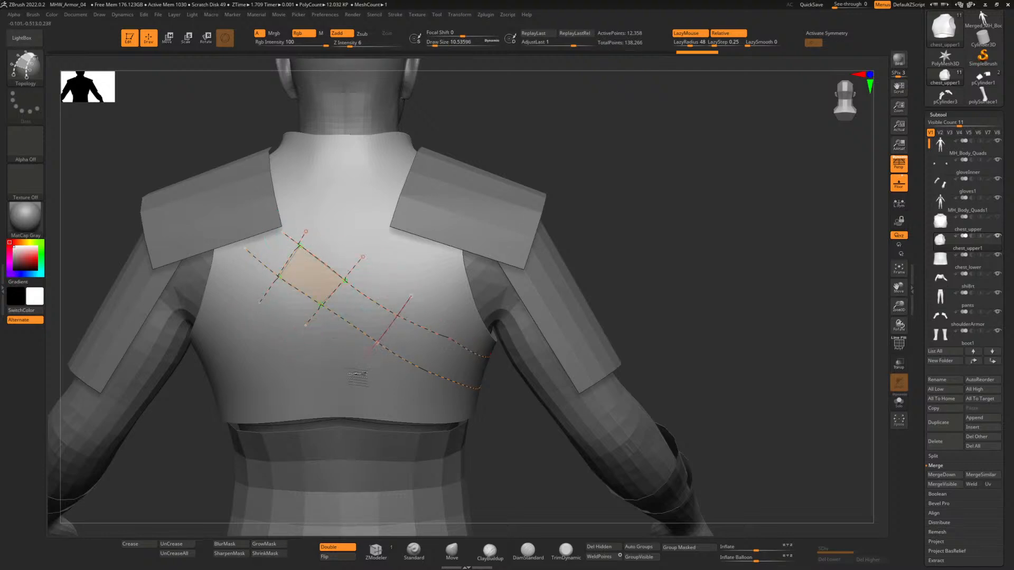
pyautogui.moveTo(358, 376); pyautogui.dragTo(364, 370)
pyautogui.moveTo(454, 319); pyautogui.dragTo(455, 321)
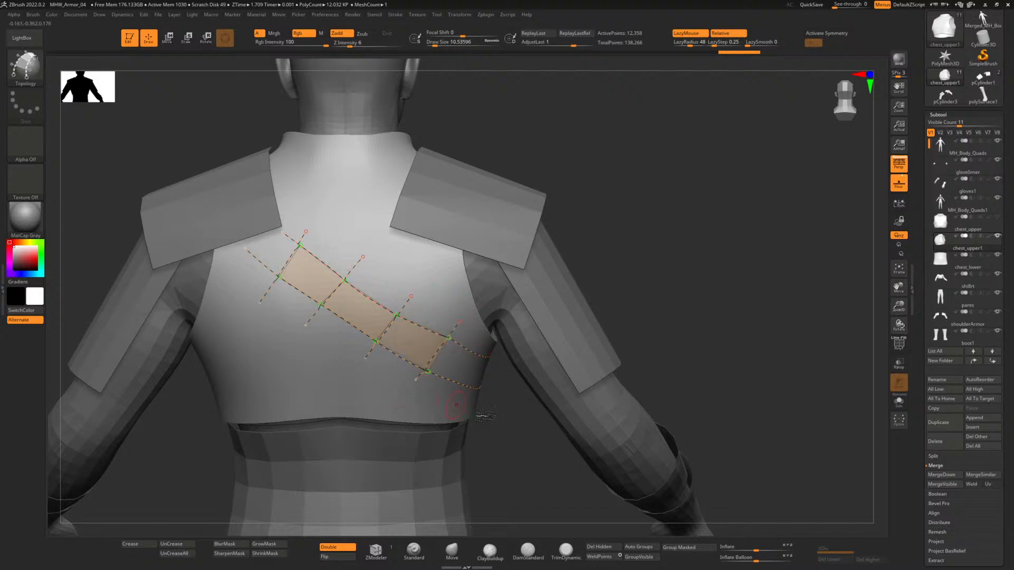
pyautogui.moveTo(508, 432); pyautogui.dragTo(448, 312, button='right')
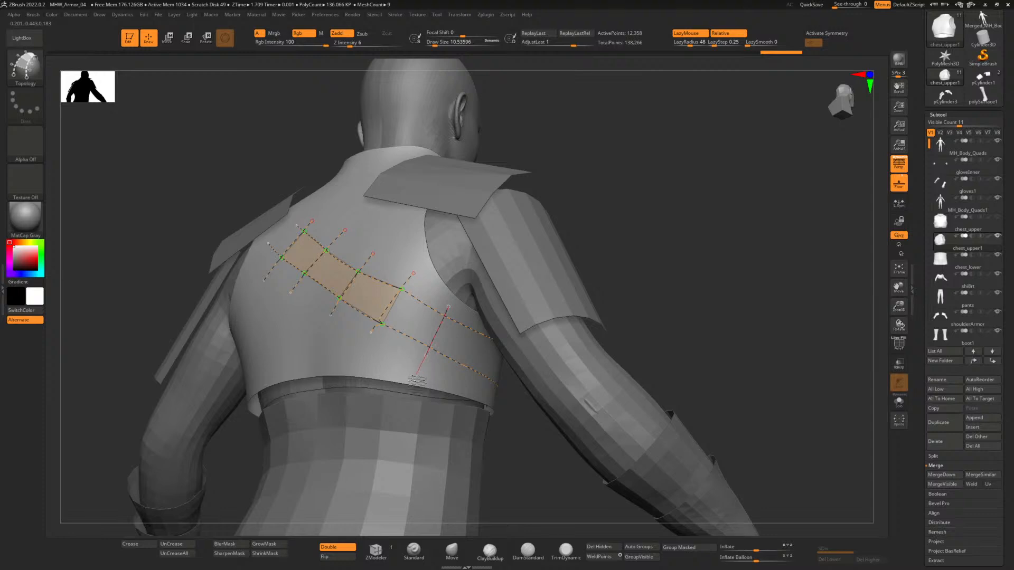
pyautogui.moveTo(416, 380); pyautogui.dragTo(419, 376)
# Turn off LazyMouse and add two cross curves to the strap grid along the side beneath the arm.
pyautogui.moveTo(520, 430); pyautogui.dragTo(498, 390, button='right')
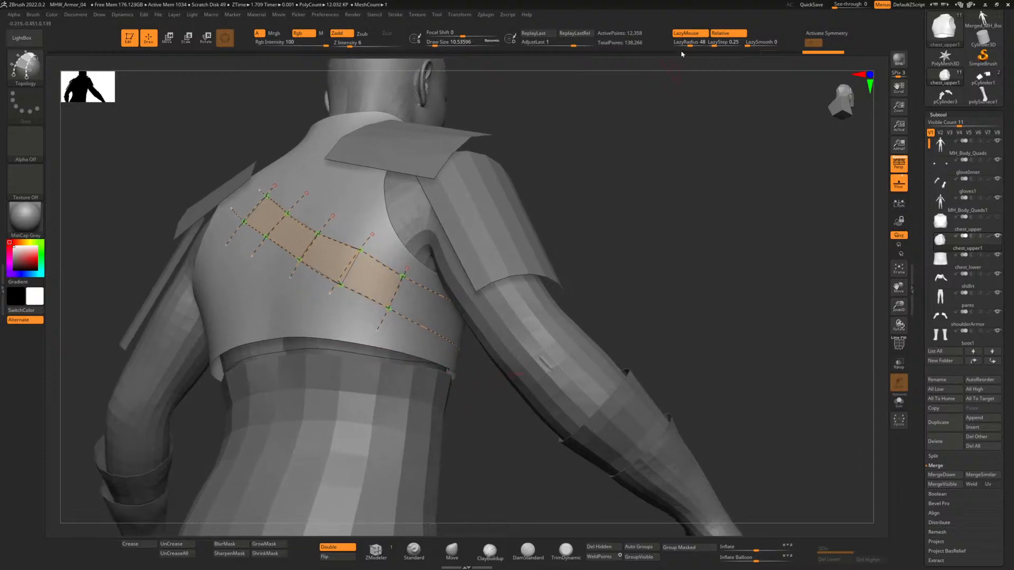
pyautogui.click(687, 35)
pyautogui.moveTo(690, 194)
pyautogui.mouseDown(button='right')
pyautogui.moveTo(658, 184)
pyautogui.moveTo(641, 157)
pyautogui.moveTo(335, 154)
pyautogui.moveTo(341, 147)
pyautogui.moveTo(417, 290)
pyautogui.mouseUp(button='right')
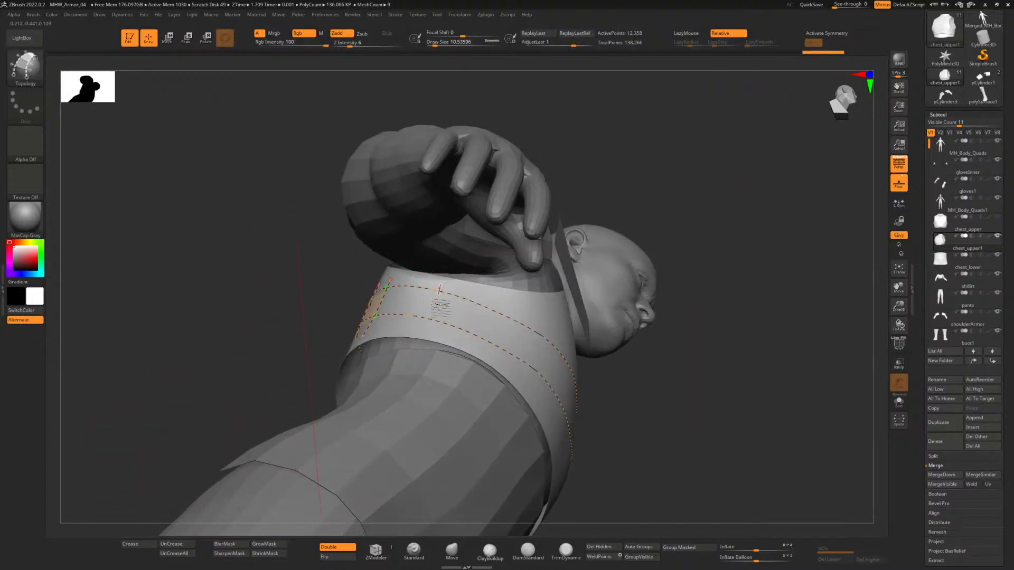
pyautogui.moveTo(434, 333); pyautogui.dragTo(499, 317, button='right')
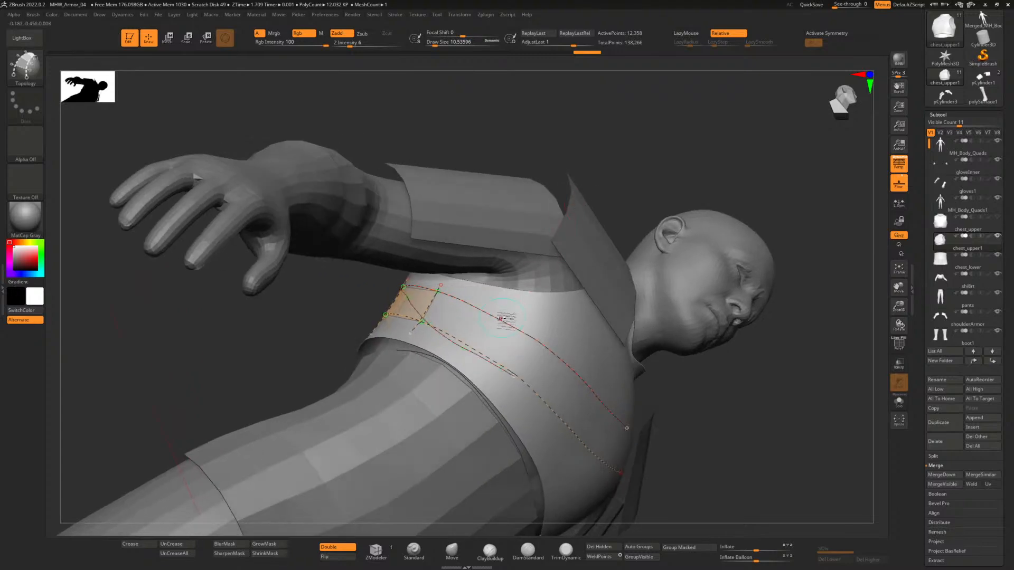
pyautogui.moveTo(506, 309); pyautogui.dragTo(470, 372)
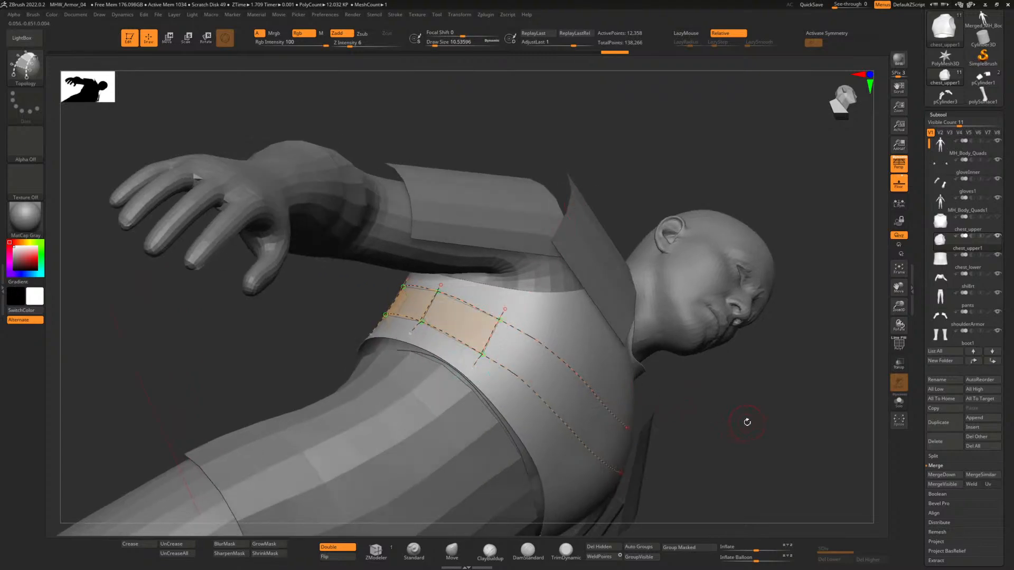
# Draw cross curves over the strap's two edge curves across the front of the chest up to the shoulder plate.
pyautogui.moveTo(742, 415)
pyautogui.mouseDown(button='right')
pyautogui.moveTo(732, 449)
pyautogui.moveTo(717, 442)
pyautogui.mouseUp(button='right')
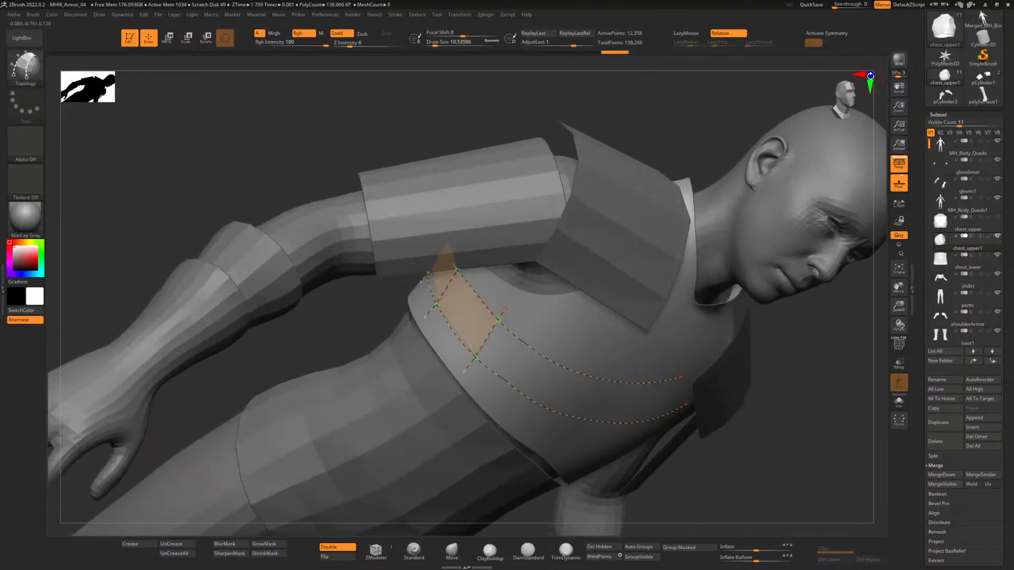
pyautogui.click(870, 75)
pyautogui.moveTo(493, 302); pyautogui.dragTo(528, 370, button='right')
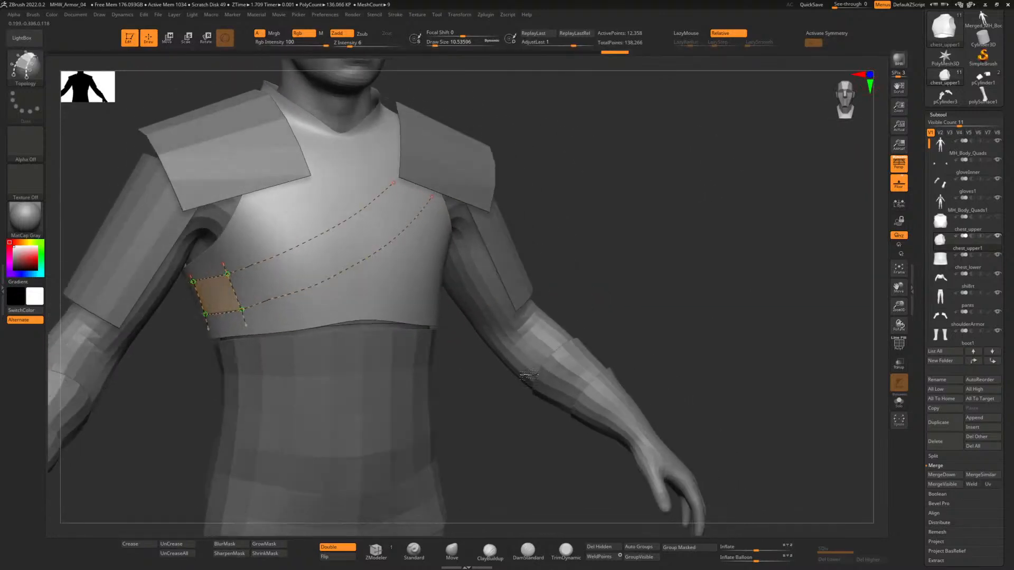
pyautogui.click(299, 301)
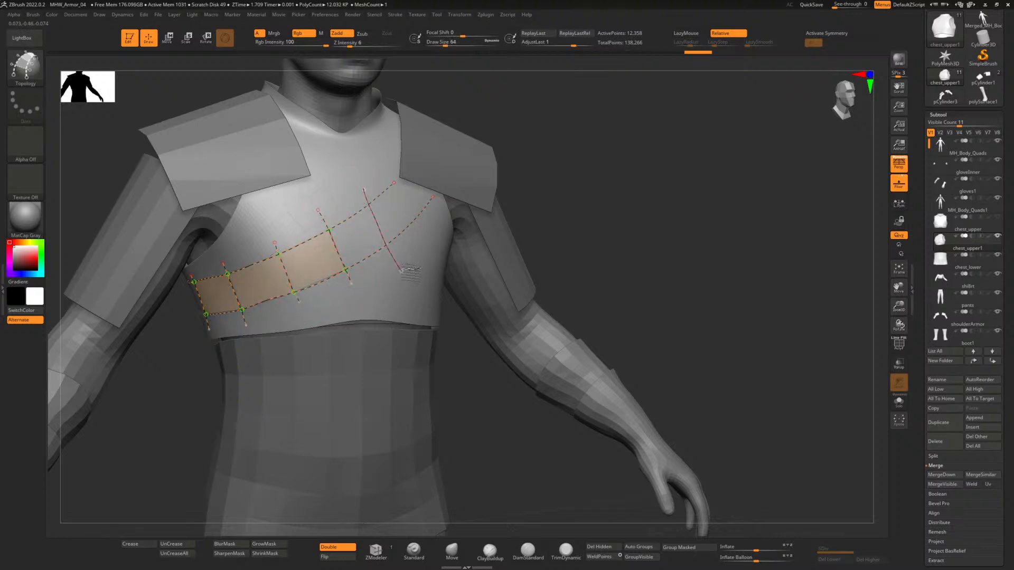
pyautogui.moveTo(396, 262)
pyautogui.mouseDown(button='right')
pyautogui.moveTo(593, 279)
pyautogui.moveTo(569, 267)
pyautogui.mouseUp(button='right')
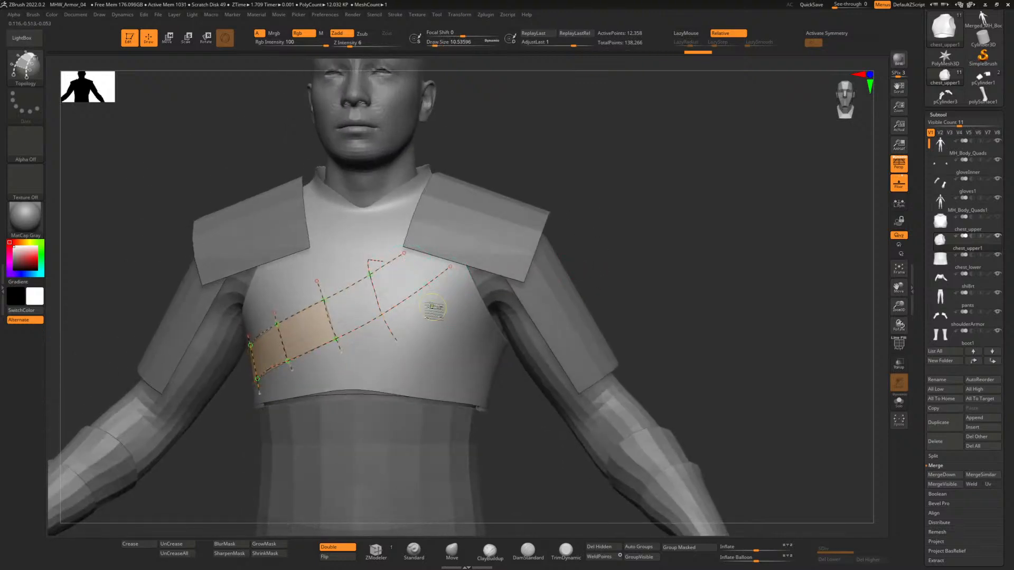
pyautogui.hotkey('ctrl', 'z')
pyautogui.click(388, 333)
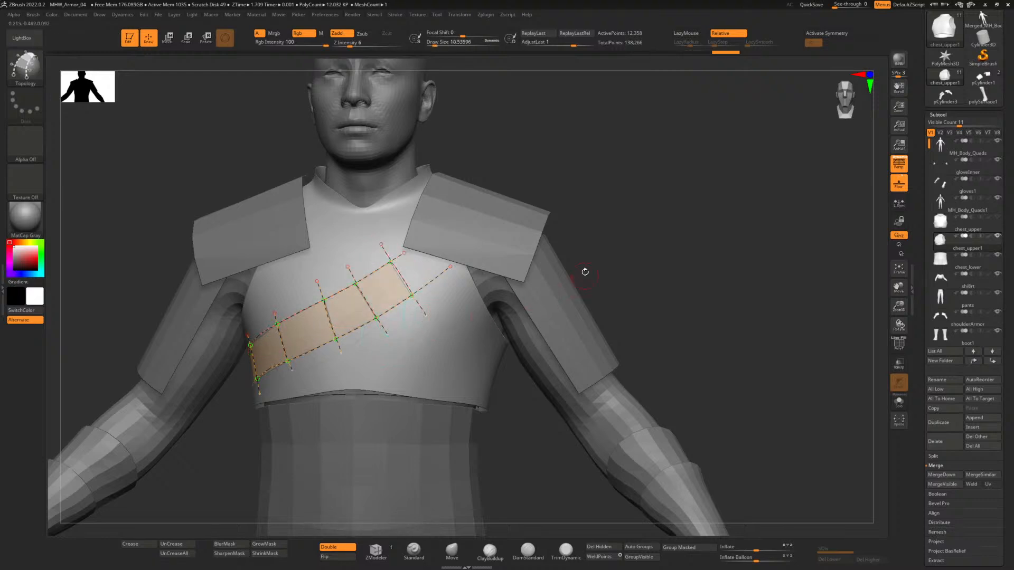
pyautogui.moveTo(585, 272); pyautogui.dragTo(640, 270, button='right')
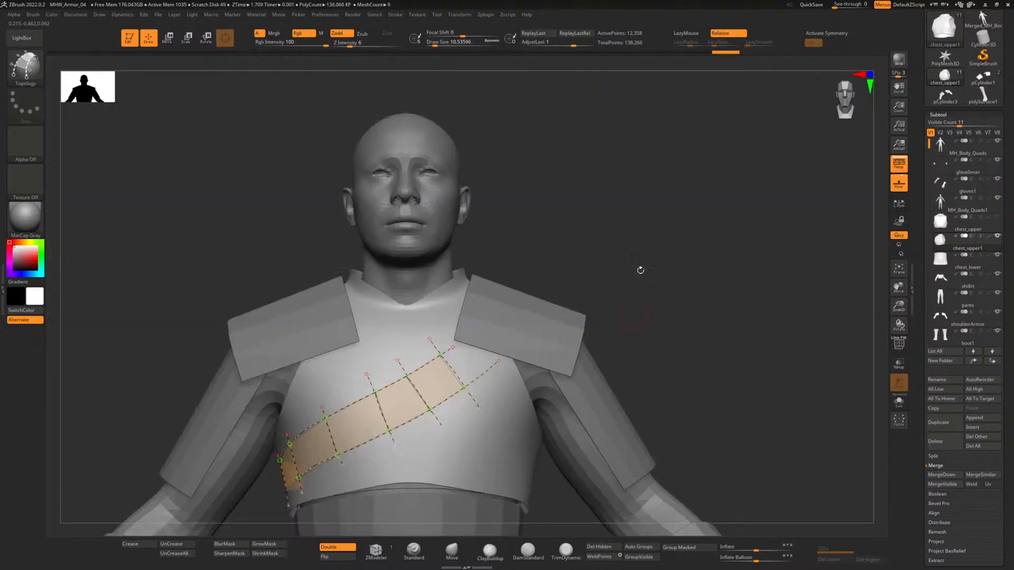
pyautogui.keyDown('alt'); pyautogui.moveTo(569, 232); pyautogui.dragTo(502, 163, button='right'); pyautogui.keyUp('alt')
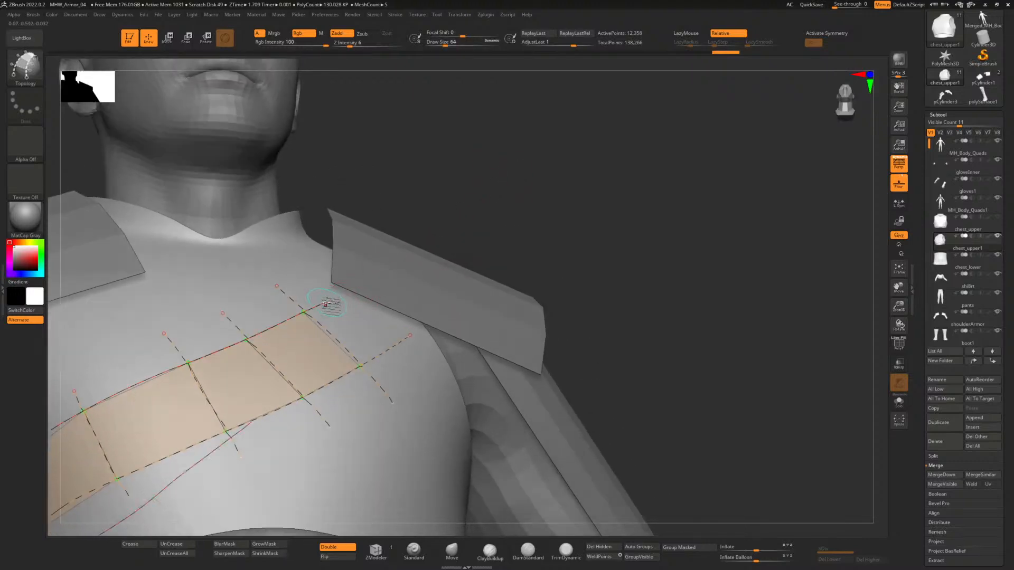
pyautogui.moveTo(354, 293); pyautogui.dragTo(372, 289)
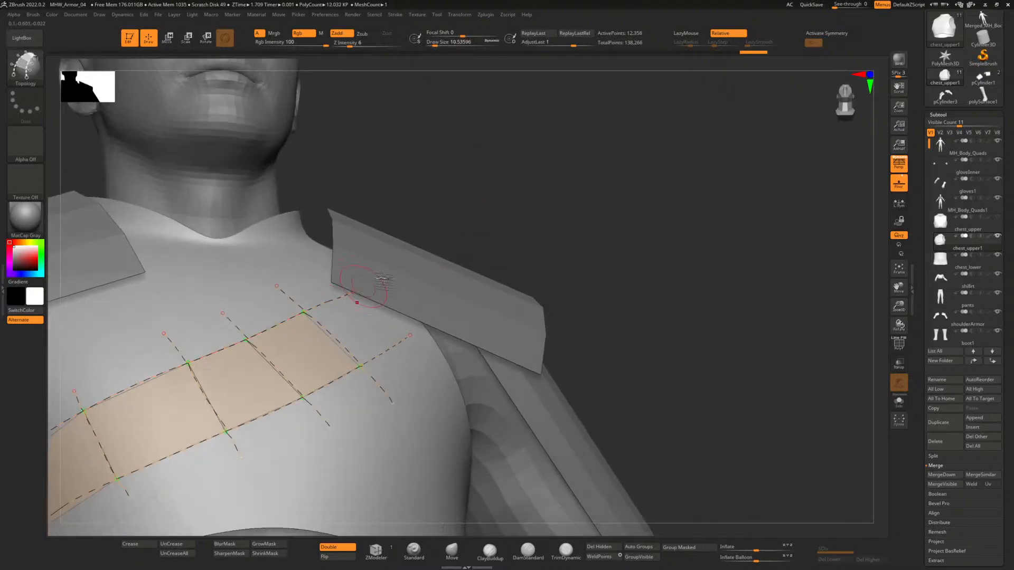
pyautogui.moveTo(525, 229)
pyautogui.mouseDown(button='right')
pyautogui.moveTo(520, 240)
pyautogui.moveTo(540, 227)
pyautogui.moveTo(487, 249)
pyautogui.mouseUp(button='right')
pyautogui.hotkey('ctrl', 'z')
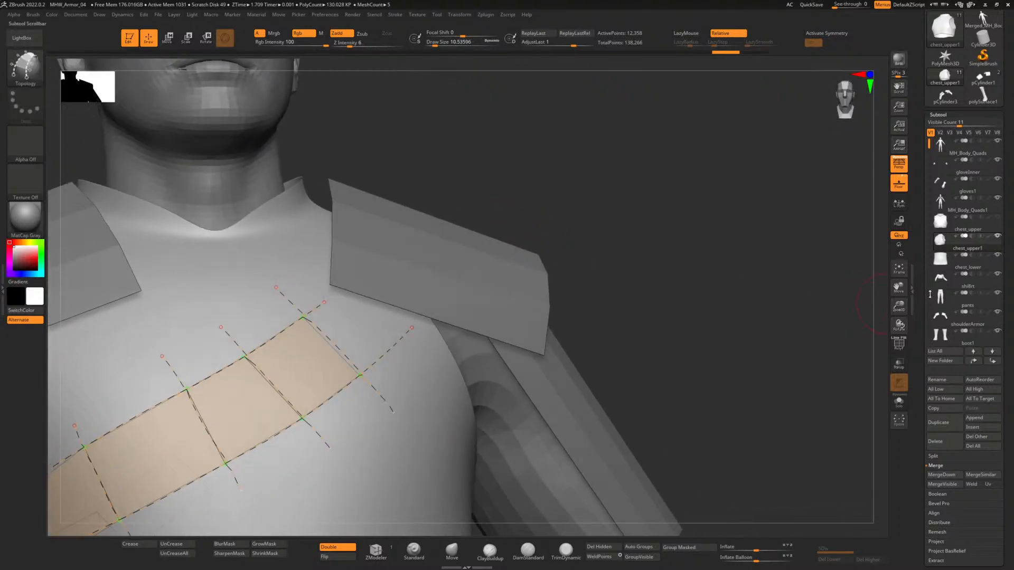
# Hide the shoulderArmor subtool and extend both strap edge curves at the front toward the armhole.
pyautogui.click(997, 312)
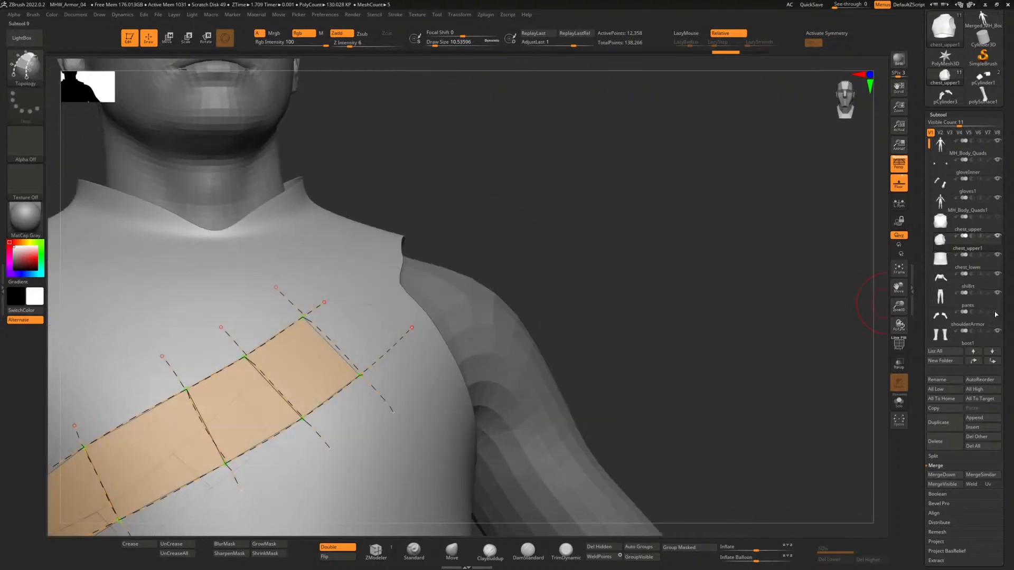
pyautogui.moveTo(537, 251); pyautogui.dragTo(509, 270, button='right')
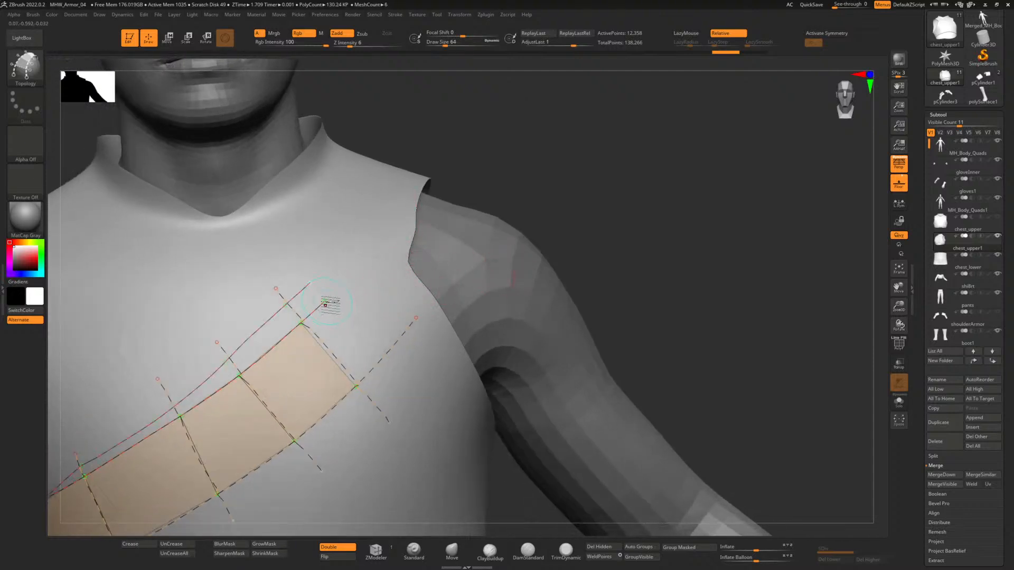
pyautogui.moveTo(326, 302); pyautogui.dragTo(332, 298)
pyautogui.moveTo(375, 258); pyautogui.dragTo(381, 254)
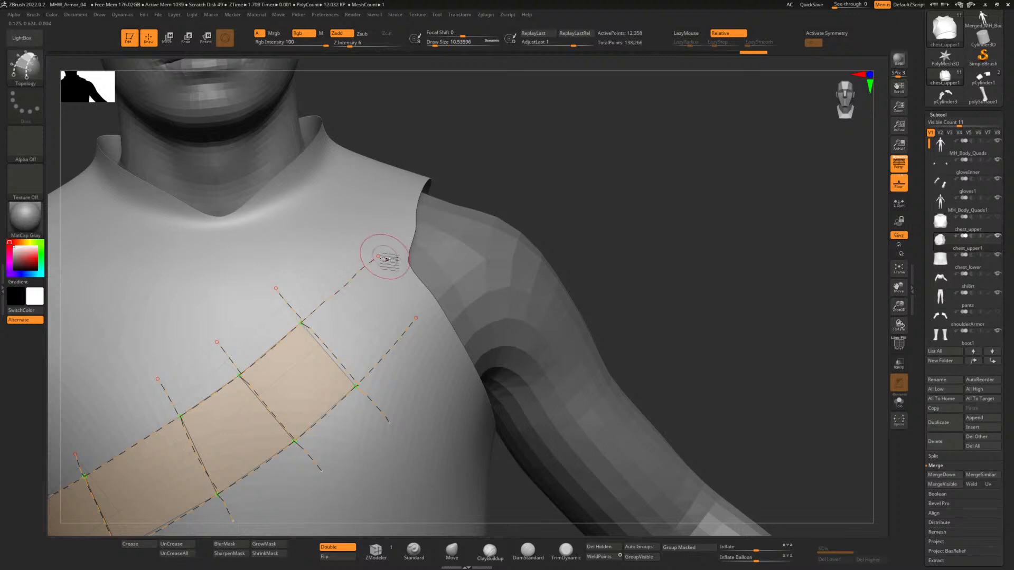
pyautogui.moveTo(573, 223); pyautogui.dragTo(560, 227, button='right')
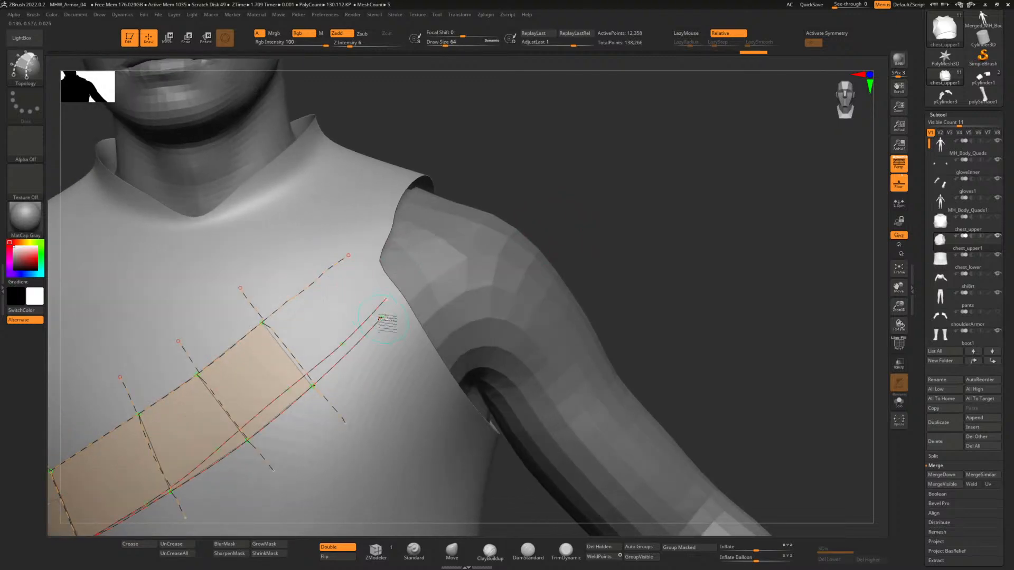
pyautogui.moveTo(394, 310); pyautogui.dragTo(393, 311)
# Draw a closing cross curve over the extended edge curves at the strap's front shoulder end.
pyautogui.moveTo(315, 255)
pyautogui.mouseDown()
pyautogui.moveTo(353, 329)
pyautogui.moveTo(393, 356)
pyautogui.mouseUp()
pyautogui.hotkey('ctrl', 'z')
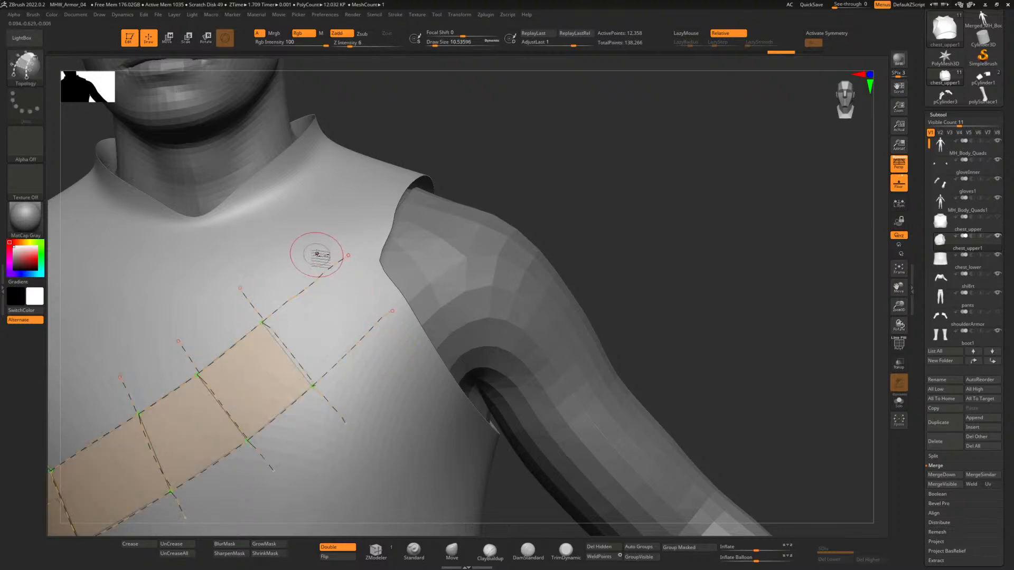
pyautogui.moveTo(317, 256); pyautogui.dragTo(393, 346)
# Extend both strap edge curves on the back toward the shoulder and close them with a cross curve.
pyautogui.moveTo(513, 210); pyautogui.dragTo(602, 217)
pyautogui.moveTo(327, 277); pyautogui.dragTo(355, 279)
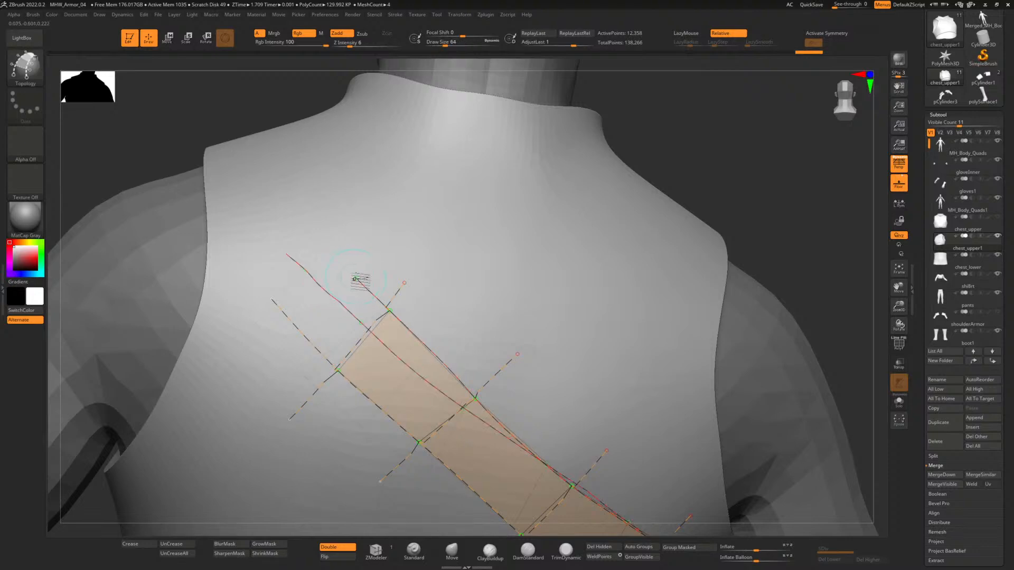
pyautogui.hotkey('ctrl', 'z')
pyautogui.moveTo(321, 242); pyautogui.dragTo(311, 234)
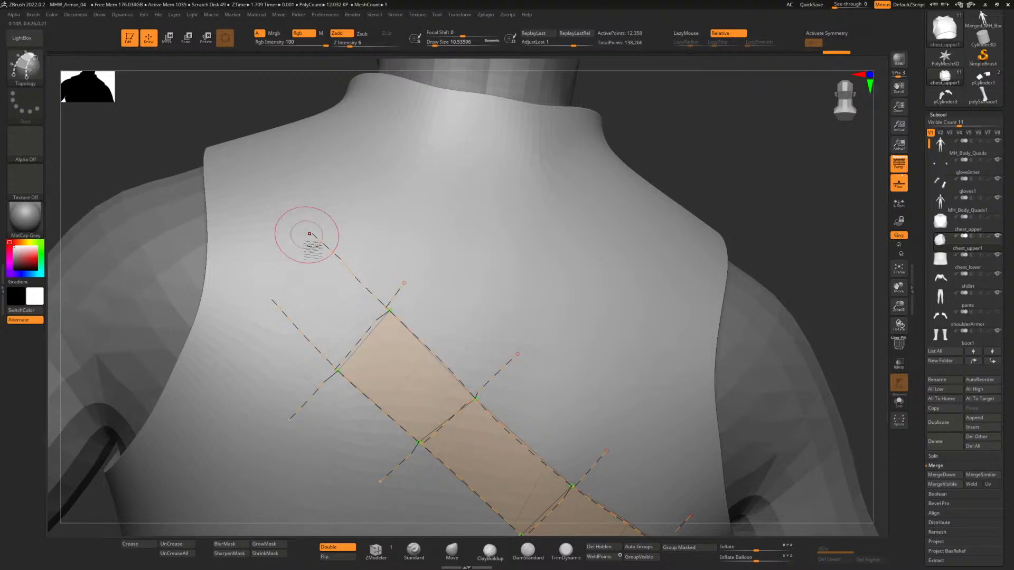
pyautogui.moveTo(273, 301); pyautogui.dragTo(244, 262)
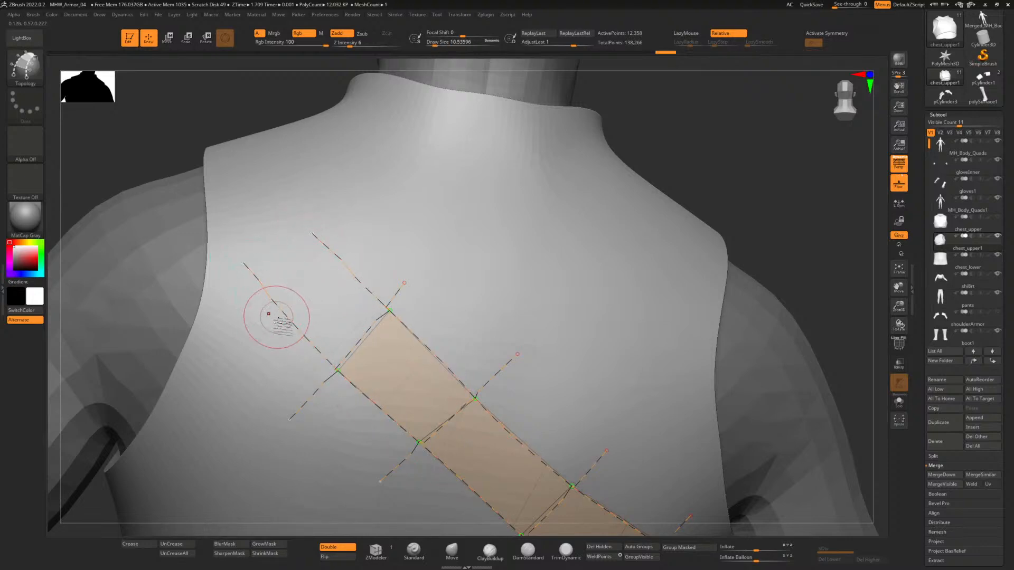
pyautogui.moveTo(267, 328); pyautogui.dragTo(353, 234)
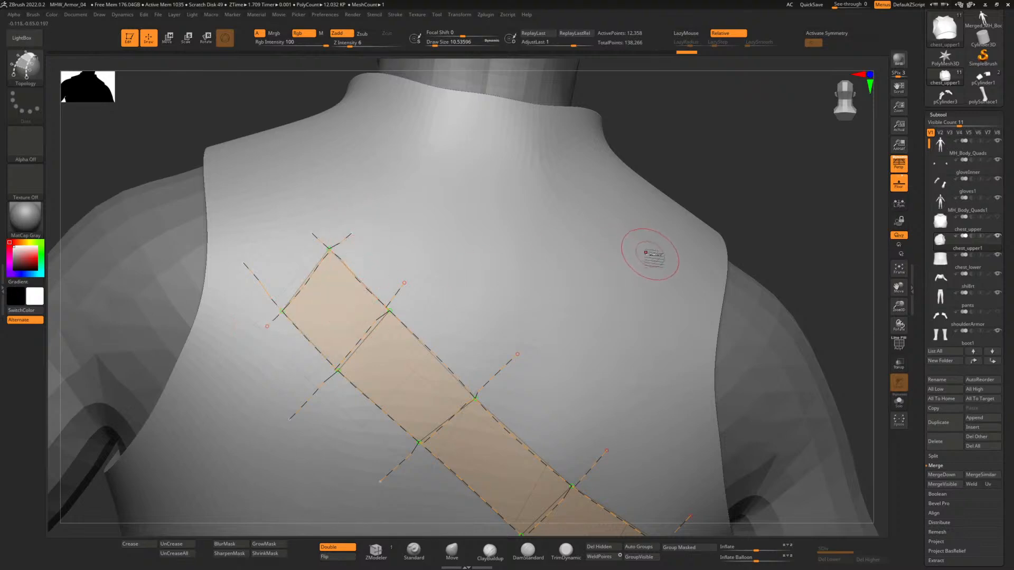
# Generate the thick strap mesh from the finished Topology curve grid.
pyautogui.moveTo(785, 222); pyautogui.dragTo(755, 228)
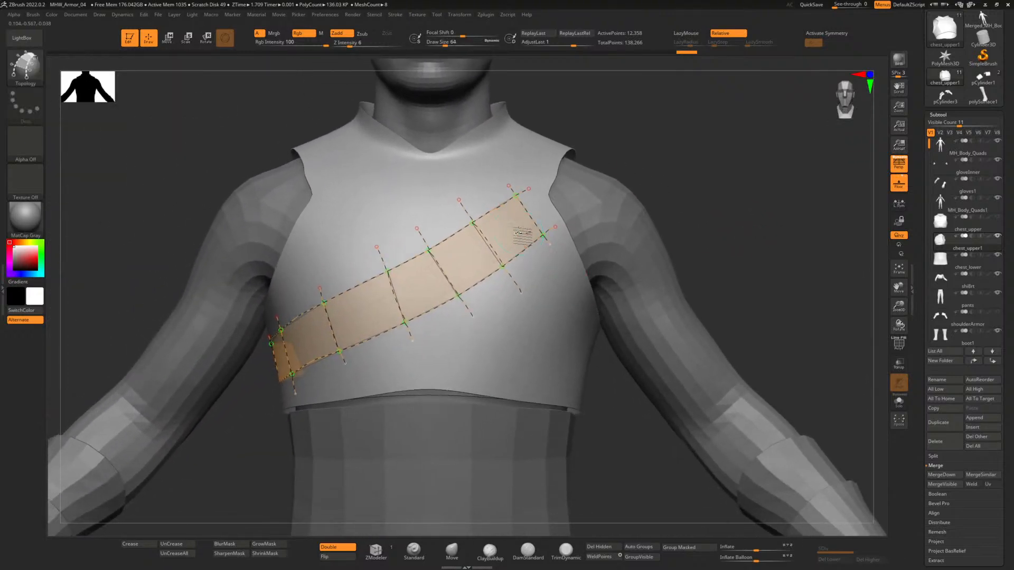
pyautogui.click(544, 258)
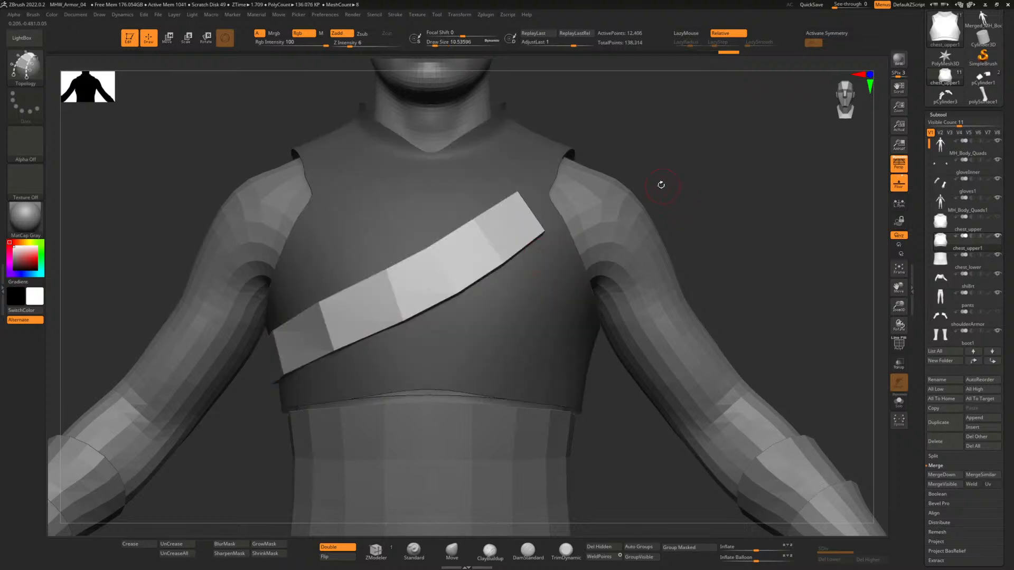
pyautogui.moveTo(656, 181)
pyautogui.mouseDown()
pyautogui.moveTo(719, 192)
pyautogui.moveTo(697, 201)
pyautogui.moveTo(655, 181)
pyautogui.moveTo(663, 188)
pyautogui.mouseUp()
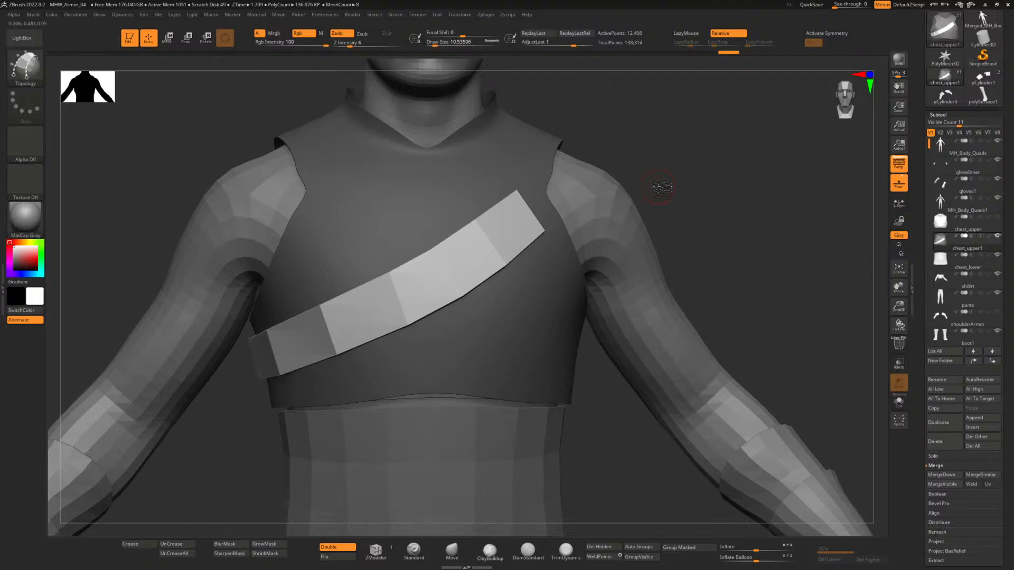
# Show the PolyFrame, isolate the strap's polygroups and delete the hidden chest geometry.
pyautogui.click(898, 345)
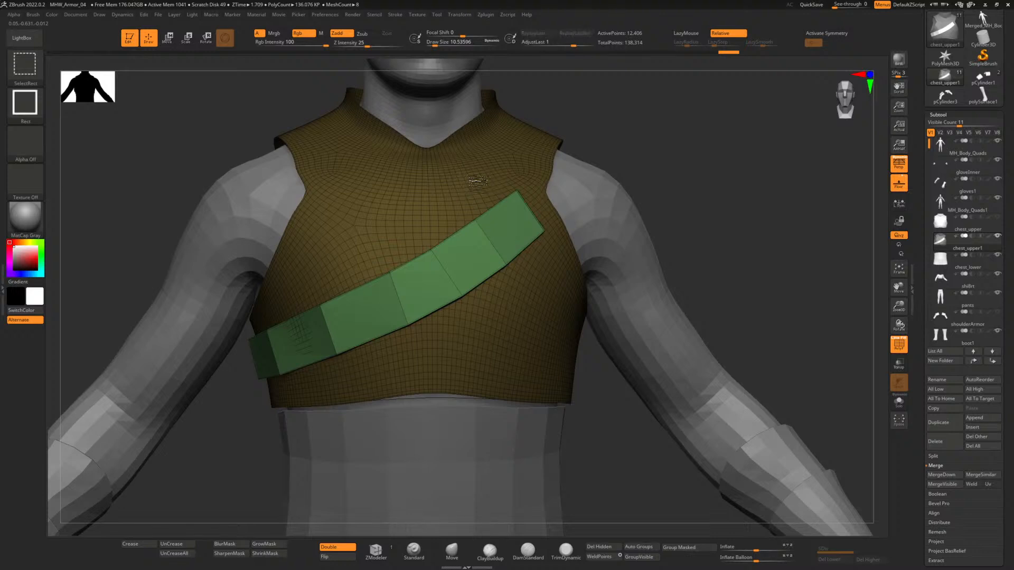
pyautogui.keyDown('ctrl'); pyautogui.keyDown('shift'); pyautogui.click(474, 180); pyautogui.keyUp('shift'); pyautogui.keyUp('ctrl')
pyautogui.keyDown('ctrl'); pyautogui.keyDown('shift'); pyautogui.click(474, 181); pyautogui.keyUp('shift'); pyautogui.keyUp('ctrl')
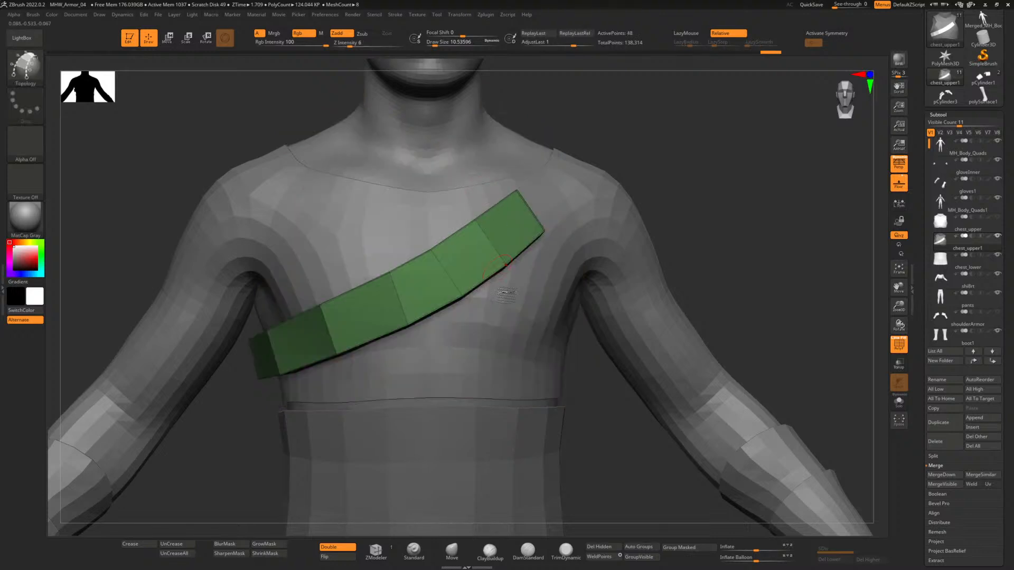
pyautogui.click(604, 548)
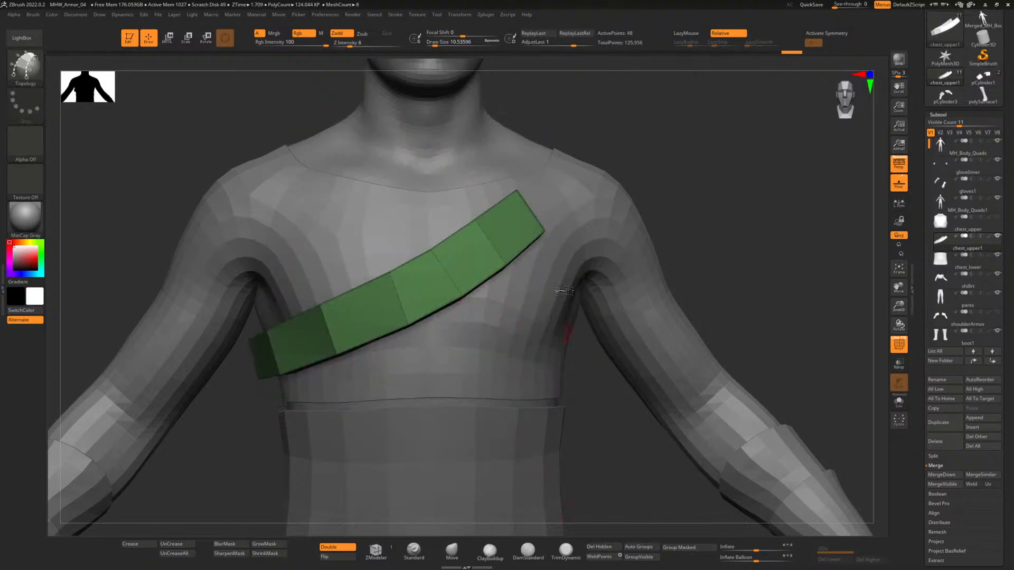
# Remove all creases from the strap and show it in Solo mode.
pyautogui.moveTo(627, 169); pyautogui.dragTo(584, 214)
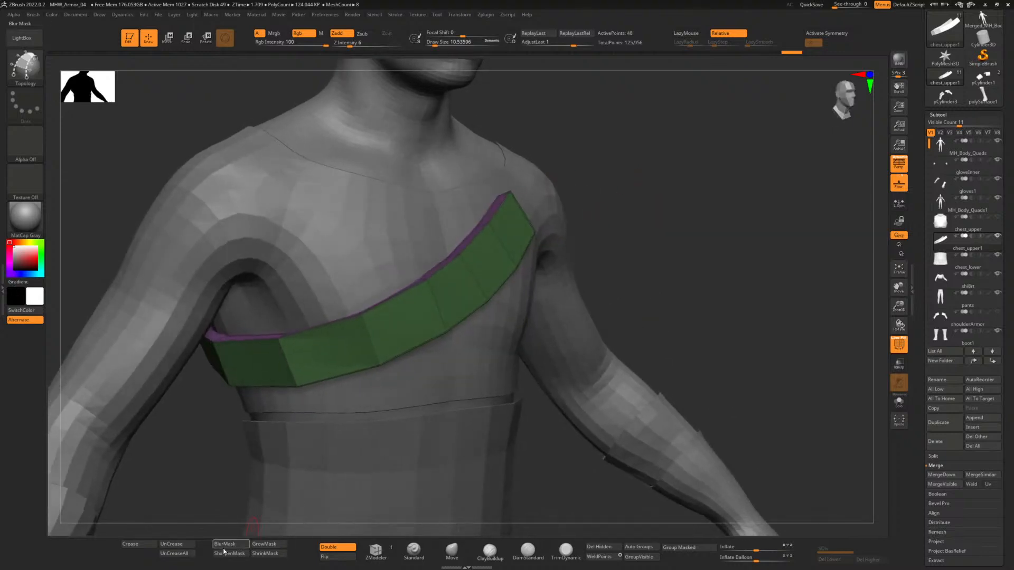
pyautogui.click(180, 554)
pyautogui.moveTo(614, 180); pyautogui.dragTo(623, 269)
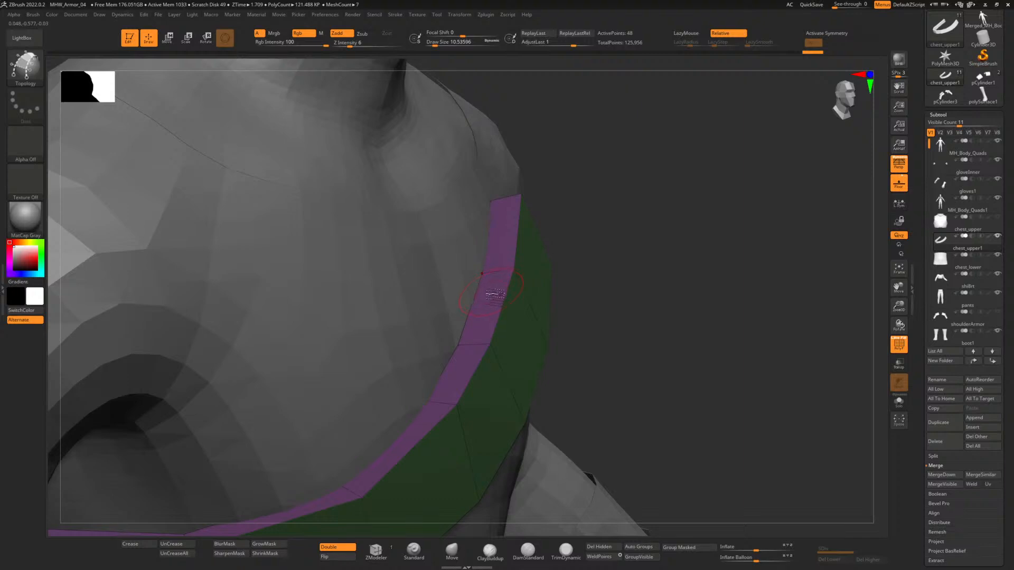
pyautogui.click(897, 404)
pyautogui.moveTo(636, 315); pyautogui.dragTo(503, 321)
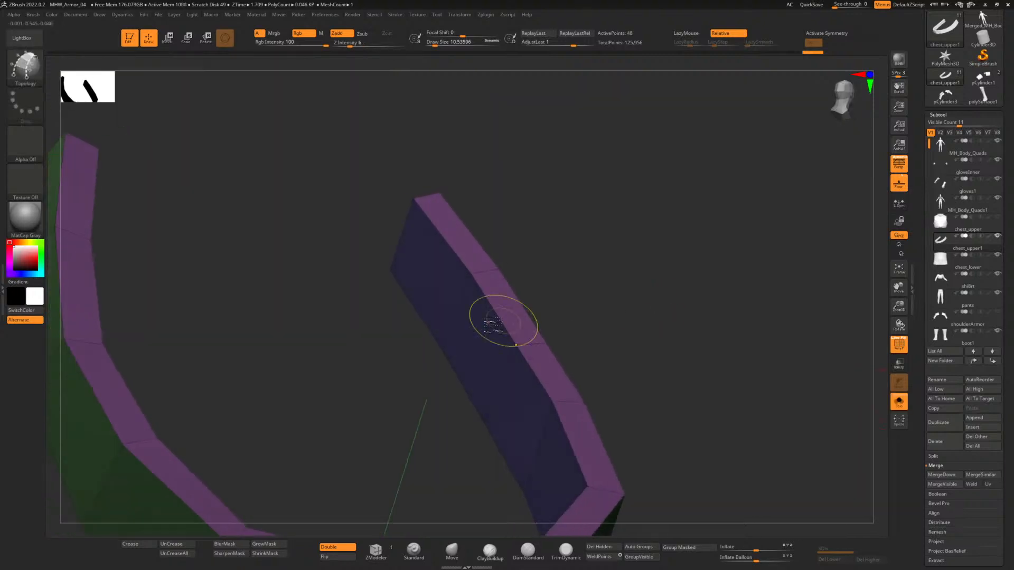
# Hide the polygroup on the strap's inner face, keeping the outer face and side rims visible.
pyautogui.hotkey('ctrl', 'shift')
pyautogui.moveTo(639, 317); pyautogui.dragTo(557, 330)
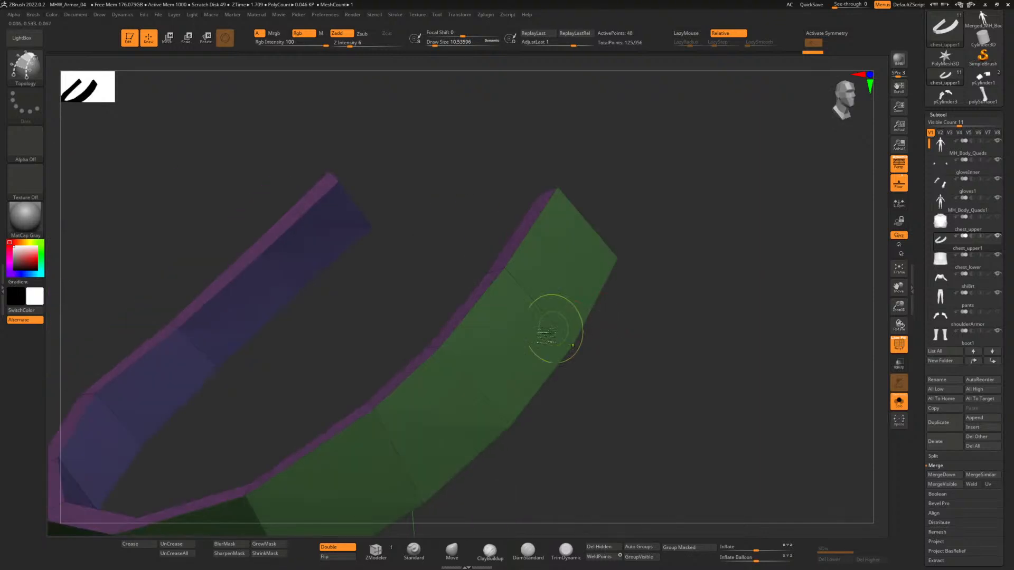
pyautogui.hotkey('ctrl', 'shift', 'z')
pyautogui.keyDown('ctrl'); pyautogui.keyDown('shift'); pyautogui.click(520, 335); pyautogui.keyUp('shift'); pyautogui.keyUp('ctrl')
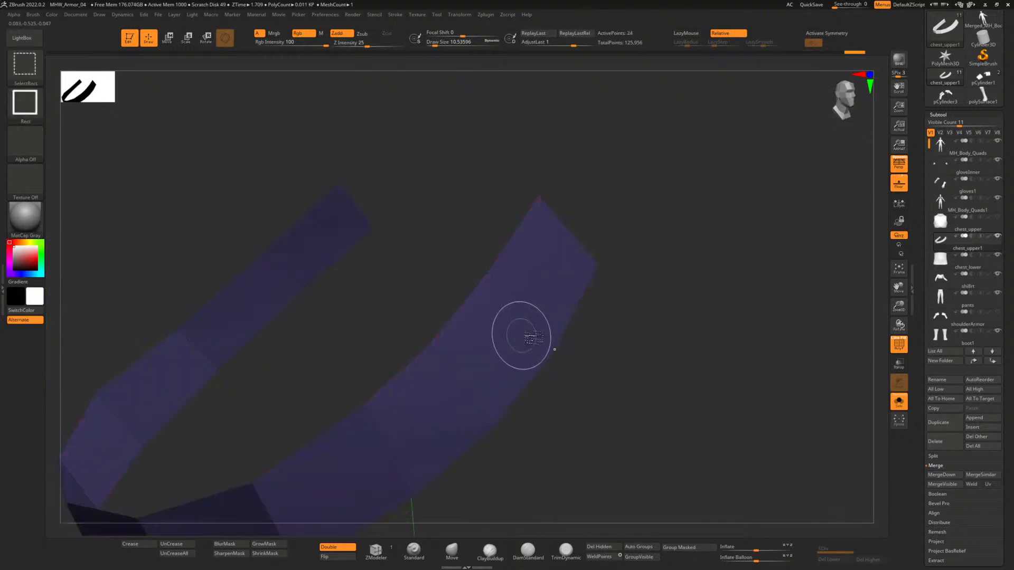
pyautogui.keyDown('ctrl'); pyautogui.click(651, 330); pyautogui.keyUp('ctrl')
pyautogui.keyDown('ctrl'); pyautogui.keyDown('shift'); pyautogui.click(652, 330); pyautogui.keyUp('shift'); pyautogui.keyUp('ctrl')
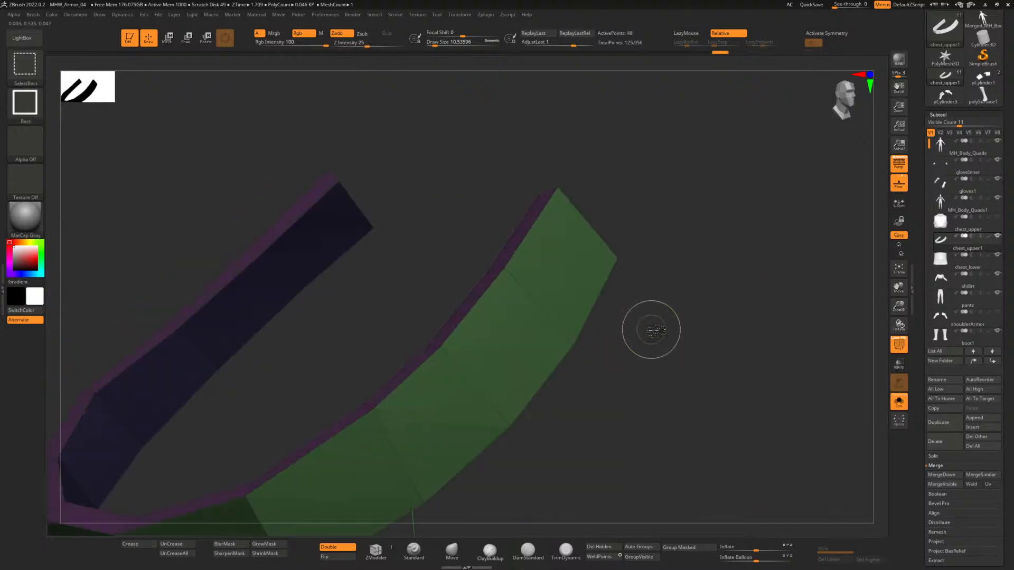
pyautogui.keyDown('ctrl'); pyautogui.click(650, 329); pyautogui.keyUp('ctrl')
pyautogui.moveTo(650, 330)
pyautogui.keyDown('ctrl'); pyautogui.mouseDown()
pyautogui.moveTo(720, 374)
pyautogui.moveTo(675, 354)
pyautogui.moveTo(709, 357)
pyautogui.moveTo(663, 351)
pyautogui.mouseUp(); pyautogui.keyUp('ctrl')
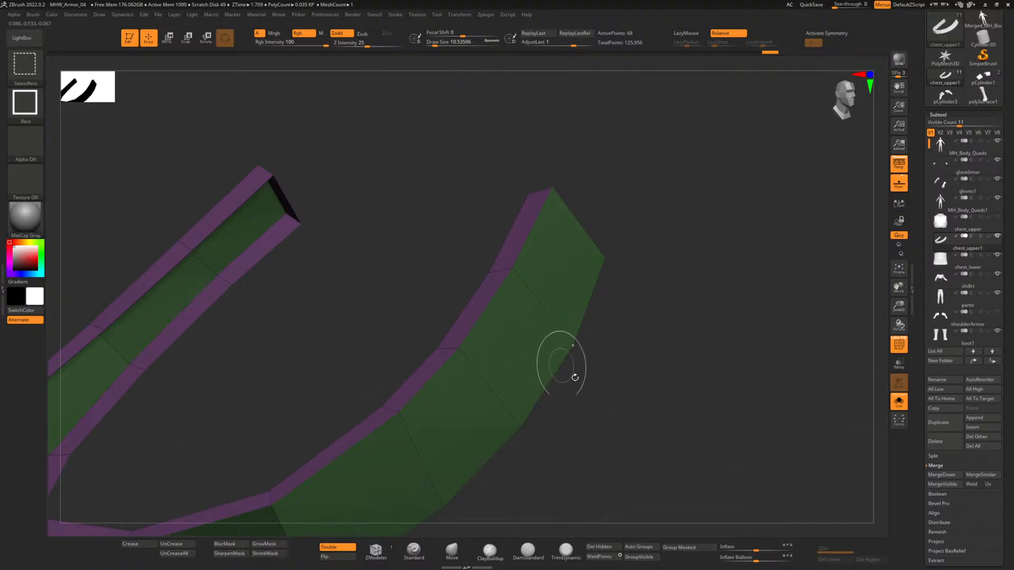
pyautogui.moveTo(629, 480); pyautogui.dragTo(649, 392)
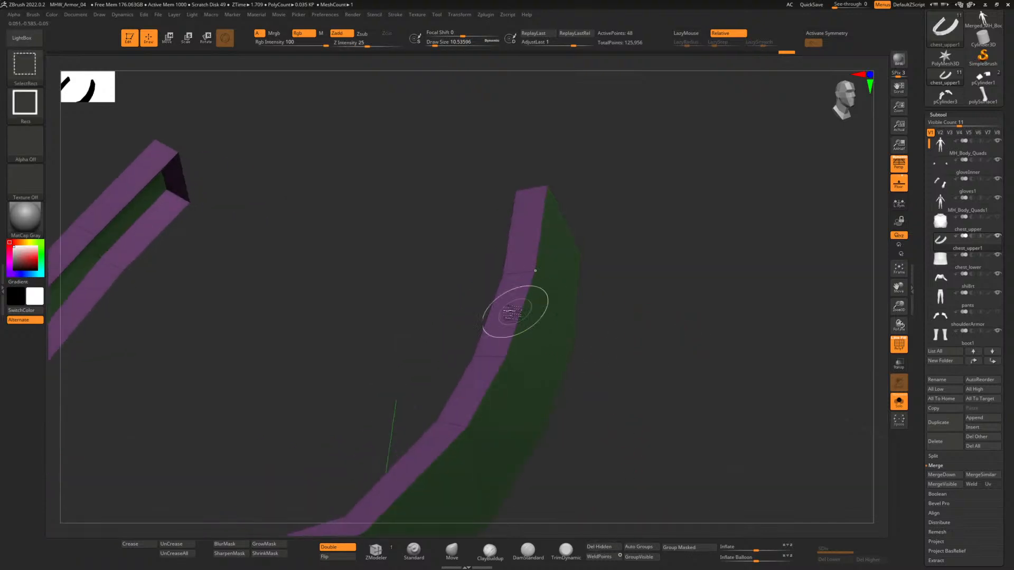
pyautogui.keyDown('ctrl'); pyautogui.keyDown('shift'); pyautogui.click(511, 301); pyautogui.keyUp('shift'); pyautogui.keyUp('ctrl')
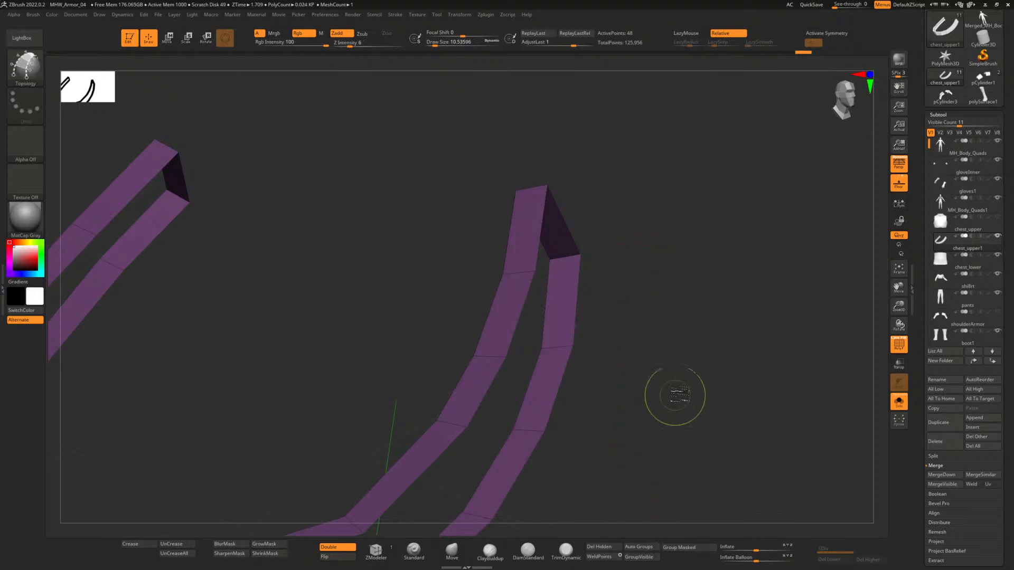
pyautogui.keyDown('ctrl'); pyautogui.click(677, 387); pyautogui.keyUp('ctrl')
pyautogui.keyDown('ctrl'); pyautogui.click(677, 387); pyautogui.keyUp('ctrl')
pyautogui.keyDown('ctrl'); pyautogui.keyDown('shift'); pyautogui.click(677, 387); pyautogui.keyUp('shift'); pyautogui.keyUp('ctrl')
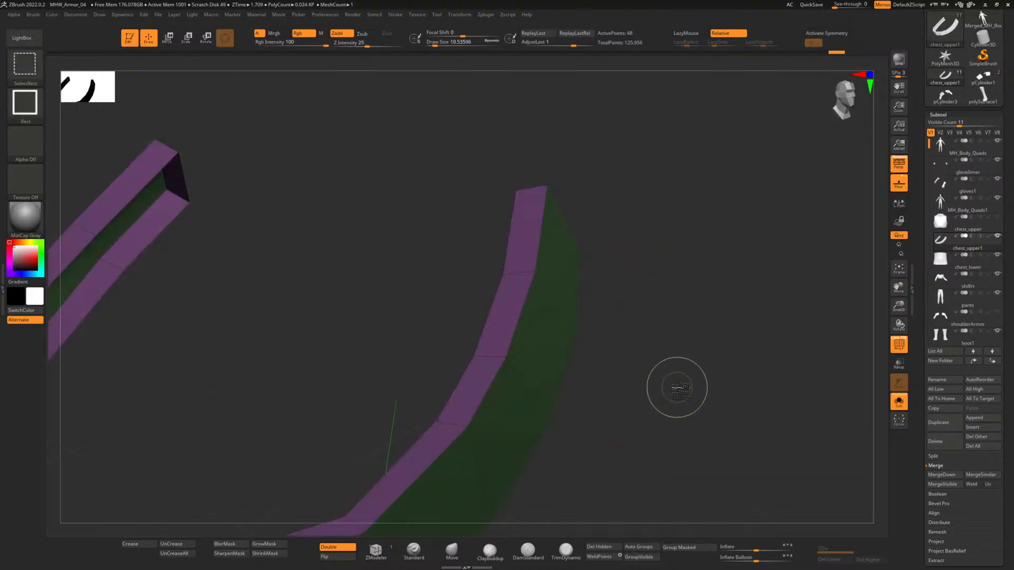
# Turn off Double-sided display and isolate the strap's outer-face polygroup.
pyautogui.moveTo(677, 387)
pyautogui.mouseDown()
pyautogui.moveTo(659, 387)
pyautogui.moveTo(622, 335)
pyautogui.moveTo(627, 348)
pyautogui.moveTo(634, 304)
pyautogui.mouseUp()
pyautogui.click(349, 550)
pyautogui.moveTo(576, 369)
pyautogui.mouseDown()
pyautogui.moveTo(566, 283)
pyautogui.moveTo(580, 344)
pyautogui.moveTo(628, 337)
pyautogui.moveTo(615, 351)
pyautogui.moveTo(568, 343)
pyautogui.mouseUp()
pyautogui.keyDown('ctrl'); pyautogui.keyDown('shift'); pyautogui.click(464, 296); pyautogui.keyUp('shift'); pyautogui.keyUp('ctrl')
pyautogui.keyDown('ctrl'); pyautogui.keyDown('shift'); pyautogui.click(464, 297); pyautogui.keyUp('shift'); pyautogui.keyUp('ctrl')
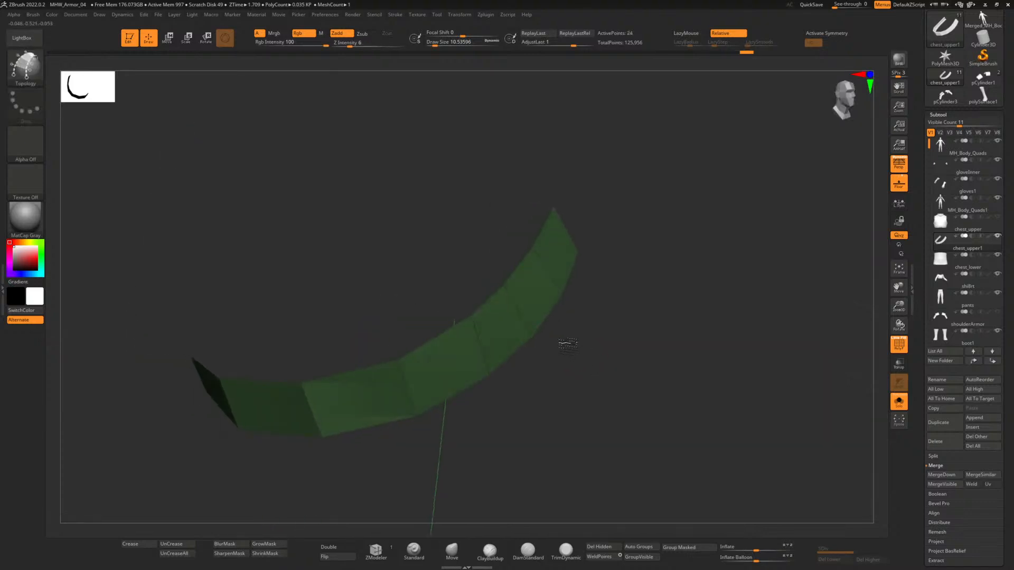
# Delete the strap's hidden faces and turn off Solo mode to show the strap on the body from the front.
pyautogui.click(605, 550)
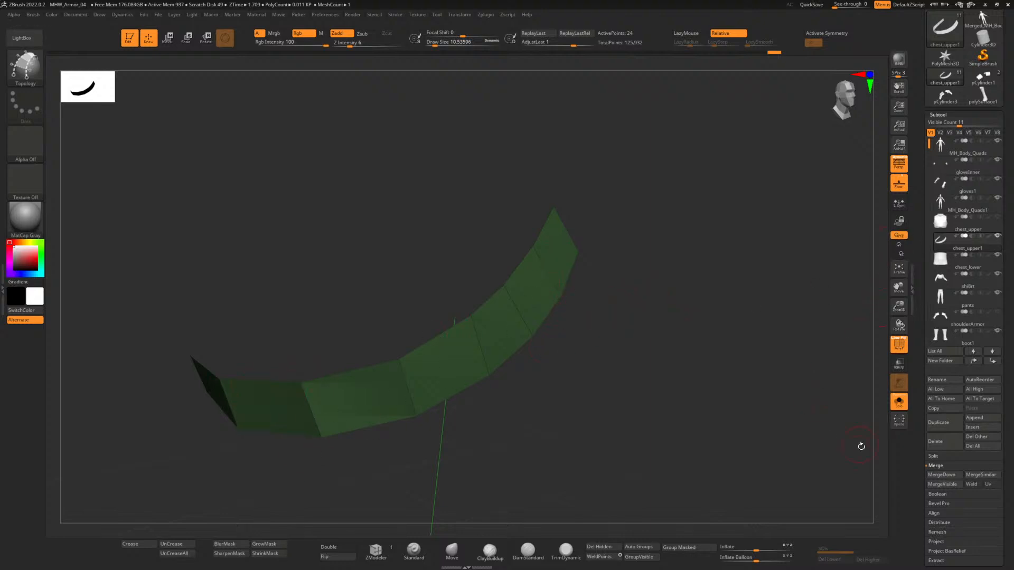
pyautogui.click(900, 403)
pyautogui.moveTo(692, 331)
pyautogui.keyDown('shift'); pyautogui.mouseDown()
pyautogui.moveTo(679, 301)
pyautogui.moveTo(689, 316)
pyautogui.mouseUp(); pyautogui.keyUp('shift')
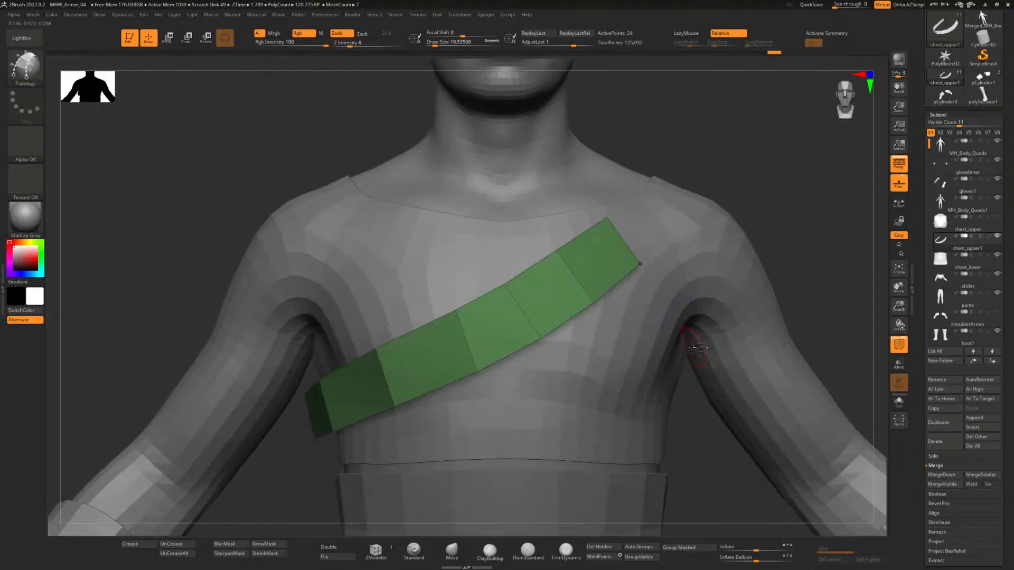
# Nudge the strap's edge points on the front of the chest with the Move brush to even out its segments.
pyautogui.click(453, 550)
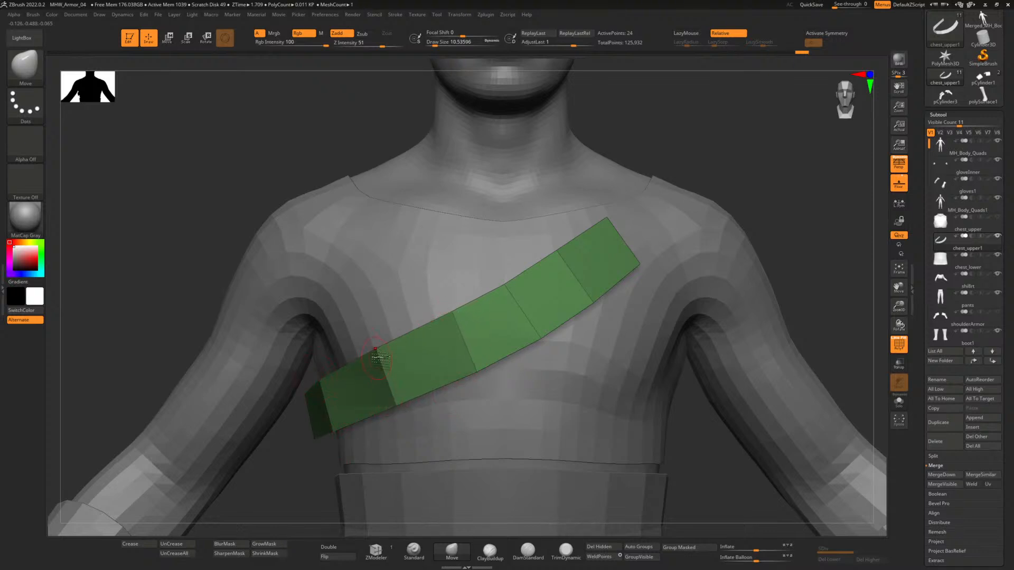
pyautogui.moveTo(454, 312); pyautogui.dragTo(455, 314)
pyautogui.moveTo(472, 371); pyautogui.dragTo(477, 372)
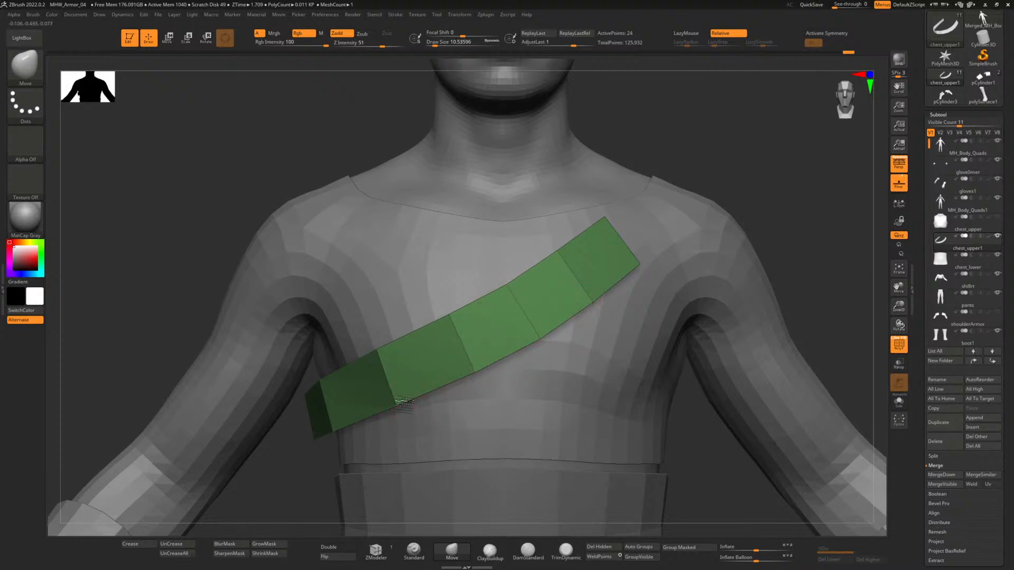
pyautogui.moveTo(272, 480); pyautogui.dragTo(278, 406, button='right')
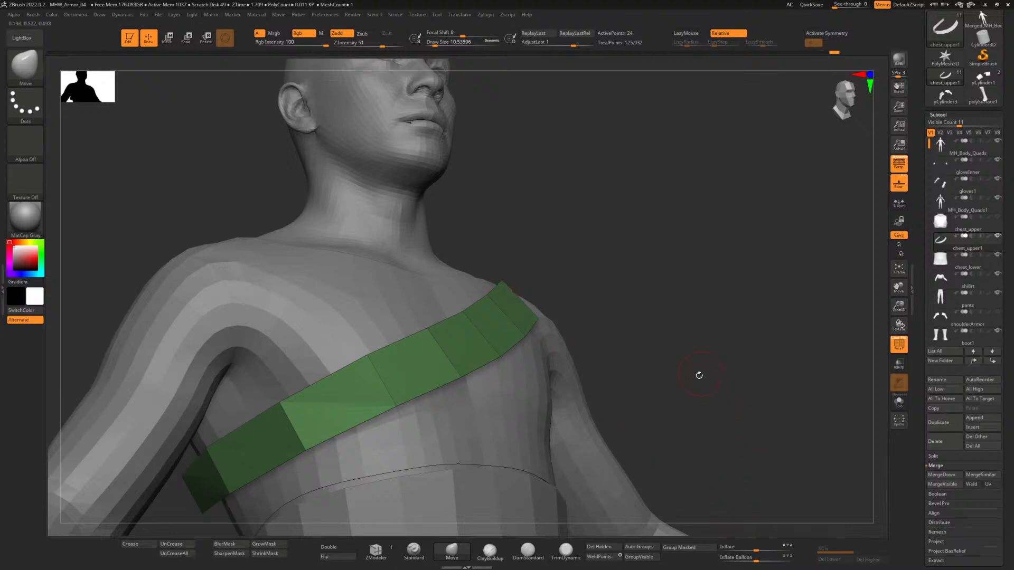
# Adjust the strap's points across the back with the Move brush so the band follows the body.
pyautogui.moveTo(699, 376); pyautogui.dragTo(602, 381)
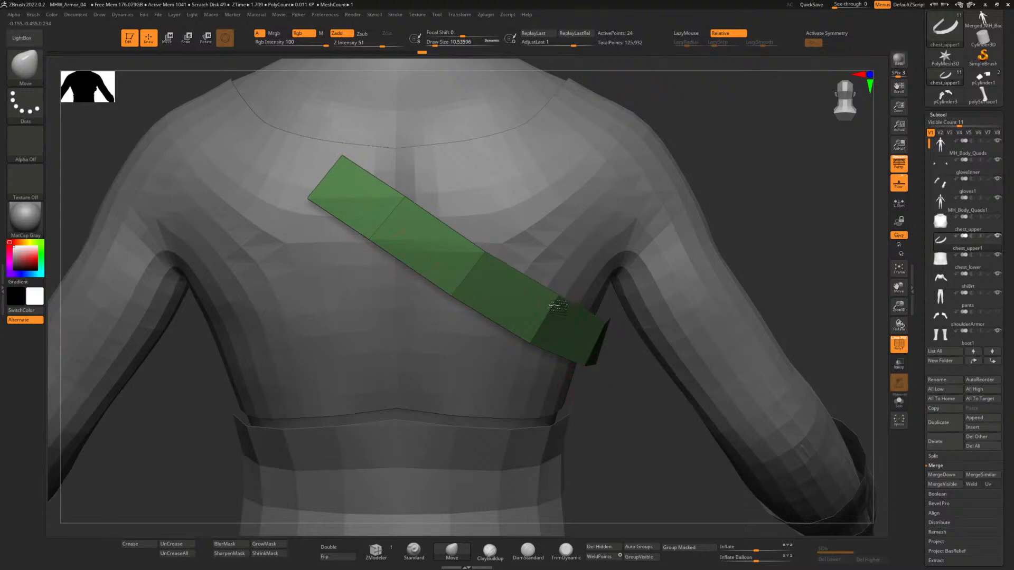
pyautogui.moveTo(556, 306); pyautogui.dragTo(557, 308)
pyautogui.moveTo(634, 389); pyautogui.dragTo(552, 392)
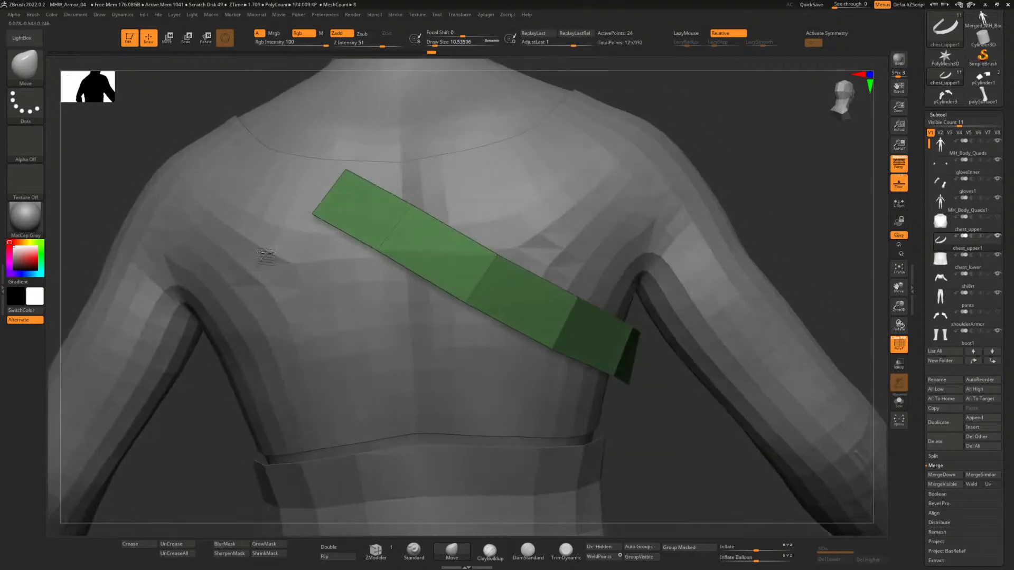
pyautogui.moveTo(266, 254); pyautogui.dragTo(265, 252)
pyautogui.moveTo(649, 421); pyautogui.dragTo(639, 445)
# Deflate the strap slightly with a small negative Inflate so it sits closer to the body.
pyautogui.moveTo(756, 552); pyautogui.dragTo(751, 552)
pyautogui.moveTo(616, 433); pyautogui.dragTo(472, 429)
pyautogui.keyDown('alt'); pyautogui.moveTo(534, 433); pyautogui.dragTo(513, 334); pyautogui.keyUp('alt')
pyautogui.keyDown('alt'); pyautogui.moveTo(800, 272); pyautogui.dragTo(651, 297); pyautogui.keyUp('alt')
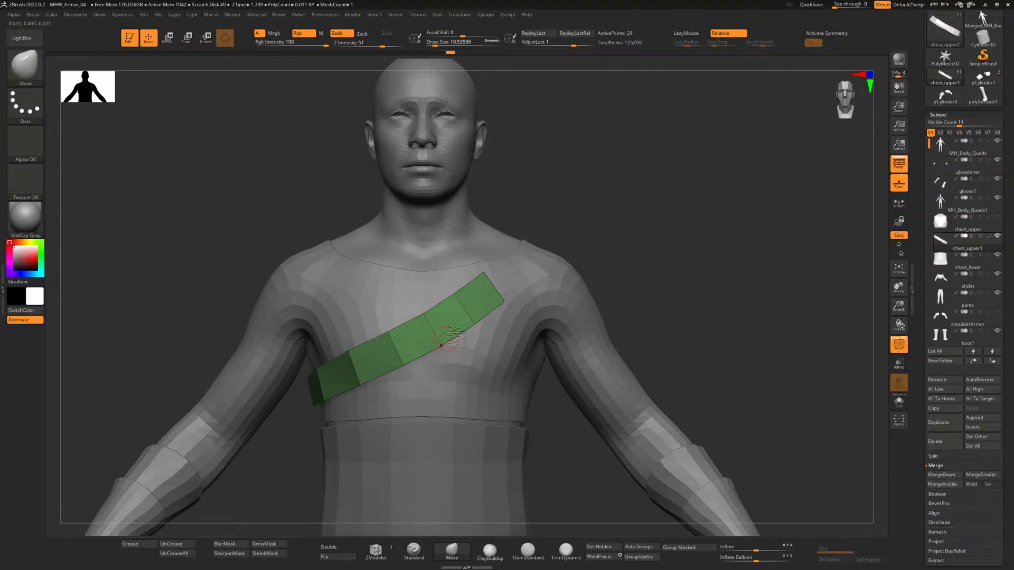
# Show the shoulder armor to compare it with the strap's upper front end, and hide it again.
pyautogui.click(998, 319)
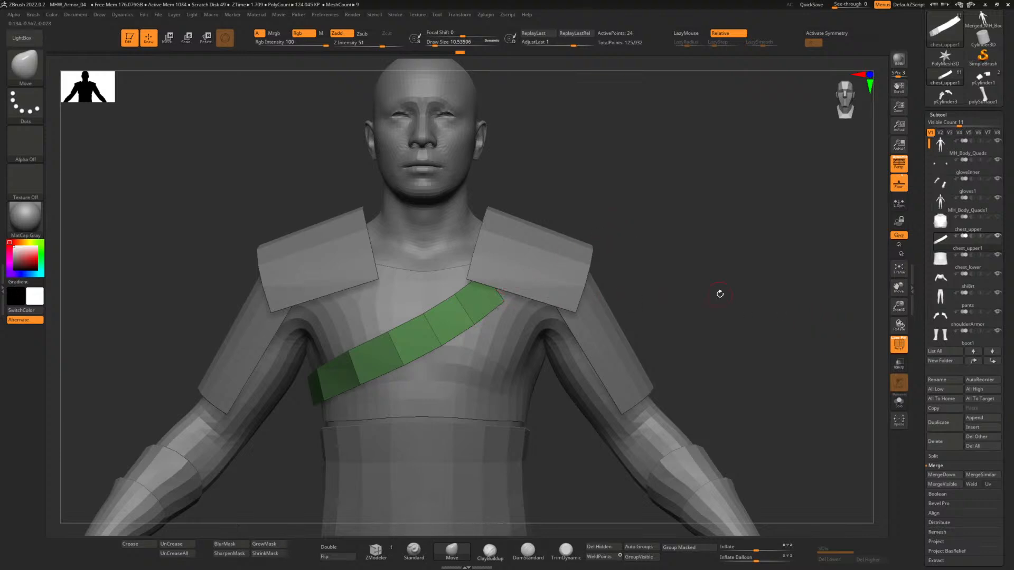
pyautogui.moveTo(974, 326)
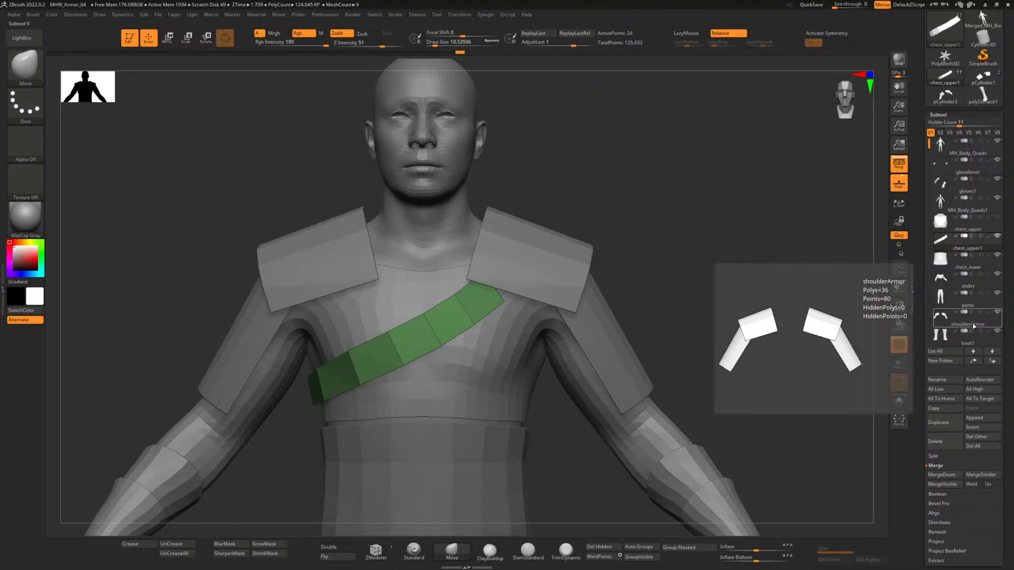
pyautogui.click(997, 314)
# Set the ZModeler edge action to Extrude Move with the EdgeLoop target at the strap's upper front end.
pyautogui.keyDown('alt'); pyautogui.moveTo(658, 264); pyautogui.dragTo(652, 411); pyautogui.keyUp('alt')
pyautogui.moveTo(689, 209)
pyautogui.keyDown('alt'); pyautogui.mouseDown()
pyautogui.moveTo(589, 224)
pyautogui.moveTo(620, 213)
pyautogui.moveTo(624, 233)
pyautogui.moveTo(619, 204)
pyautogui.mouseUp(); pyautogui.keyUp('alt')
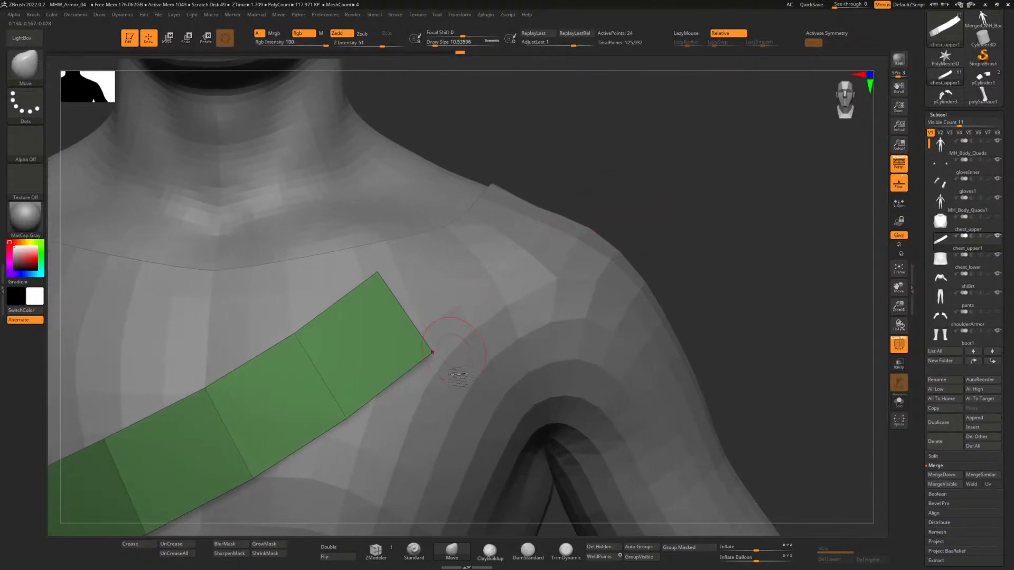
pyautogui.click(376, 550)
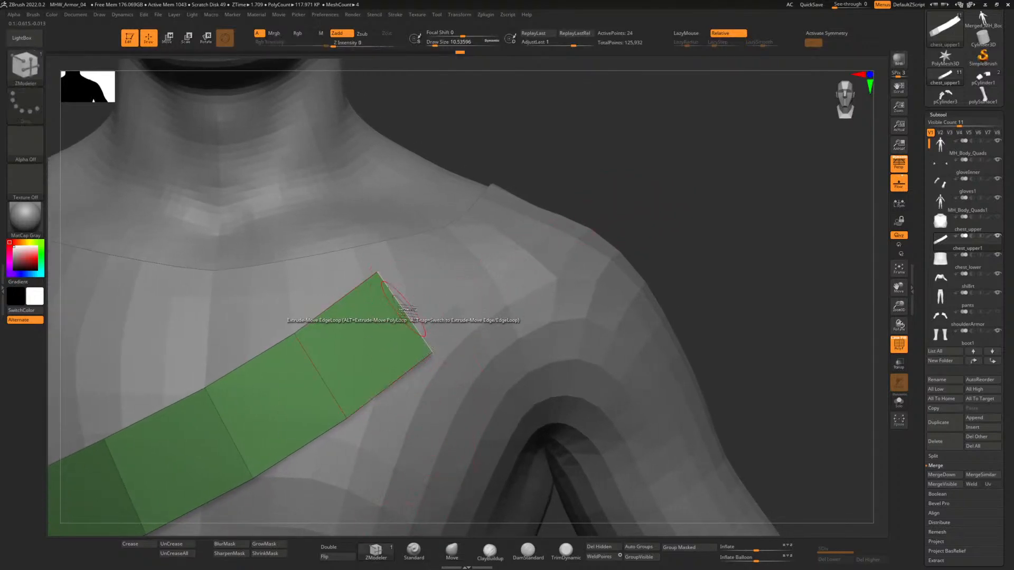
pyautogui.press('shift')
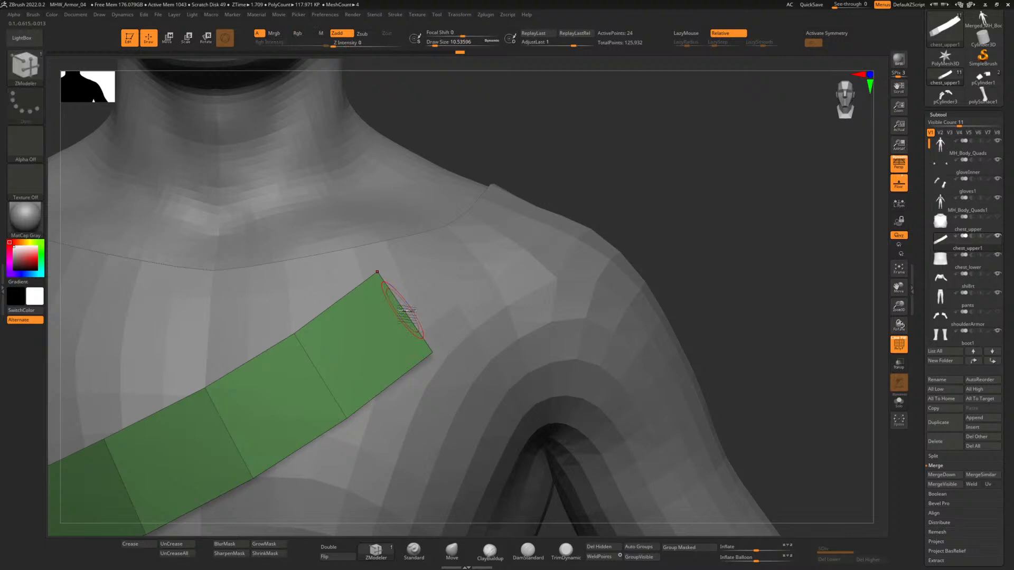
pyautogui.press('space')
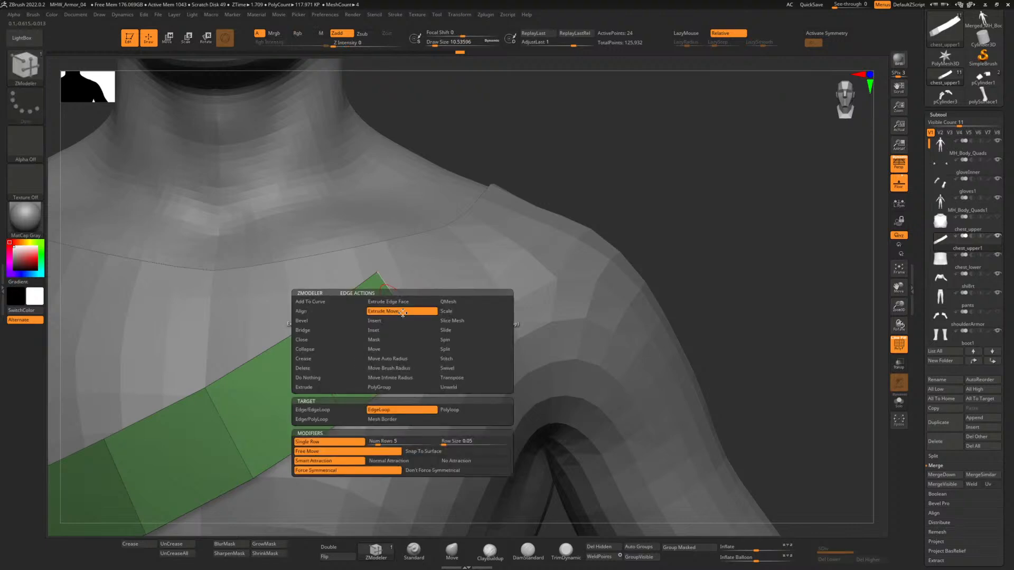
pyautogui.click(403, 312)
pyautogui.moveTo(404, 313); pyautogui.dragTo(487, 248)
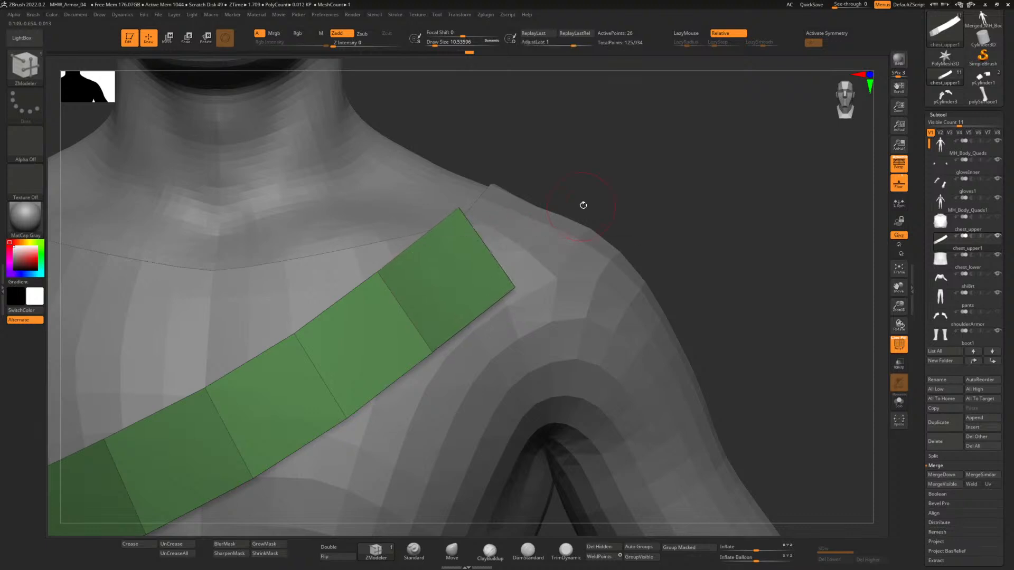
pyautogui.moveTo(612, 194); pyautogui.dragTo(431, 390)
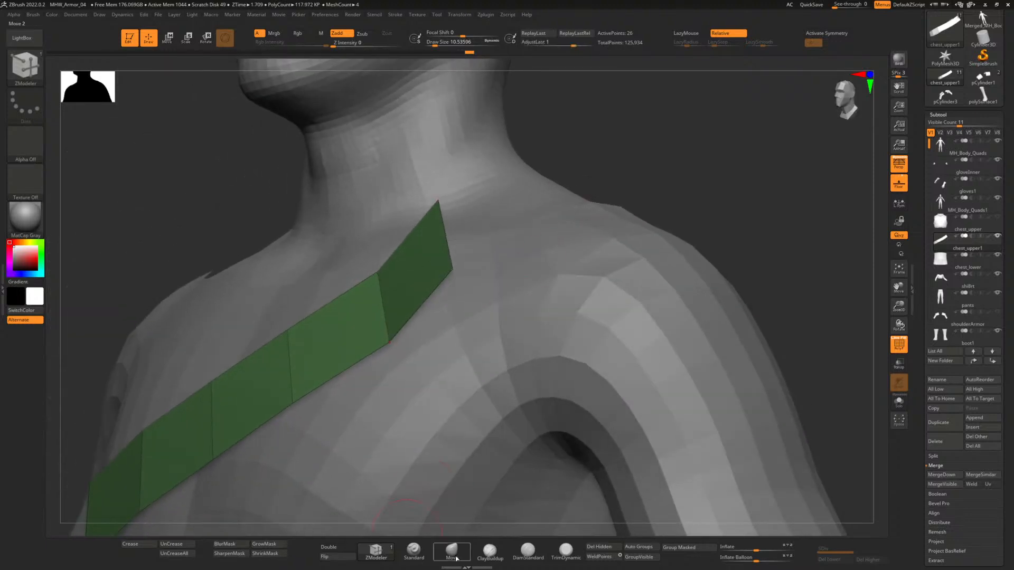
pyautogui.hotkey('ctrl', 'z')
# Extrude the strap's front end by one segment toward the shoulder and adjust its corner points with the Move brush.
pyautogui.moveTo(390, 317); pyautogui.dragTo(512, 267)
pyautogui.moveTo(692, 180)
pyautogui.mouseDown()
pyautogui.moveTo(650, 190)
pyautogui.moveTo(642, 206)
pyautogui.moveTo(661, 224)
pyautogui.moveTo(679, 217)
pyautogui.mouseUp()
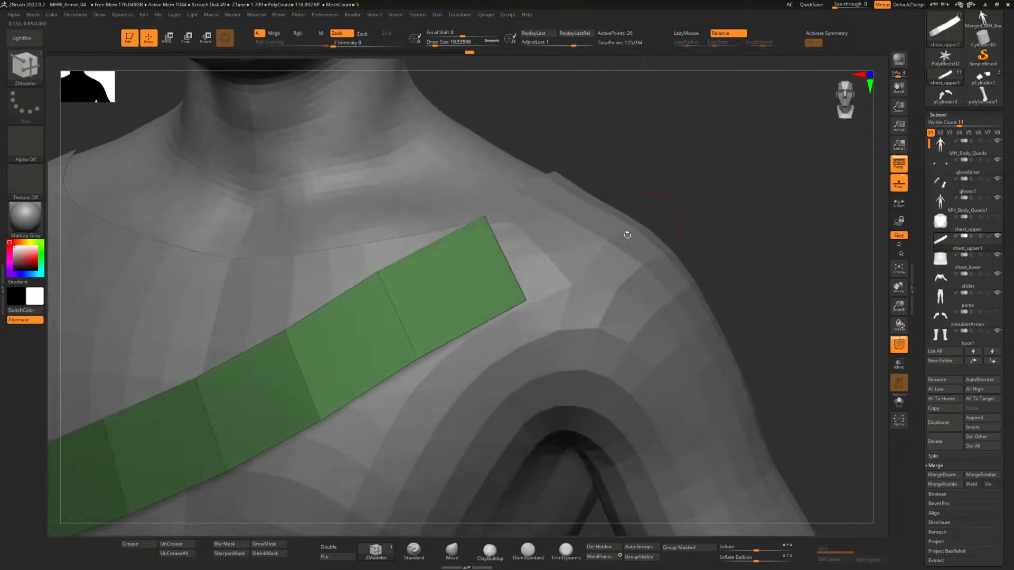
pyautogui.click(451, 551)
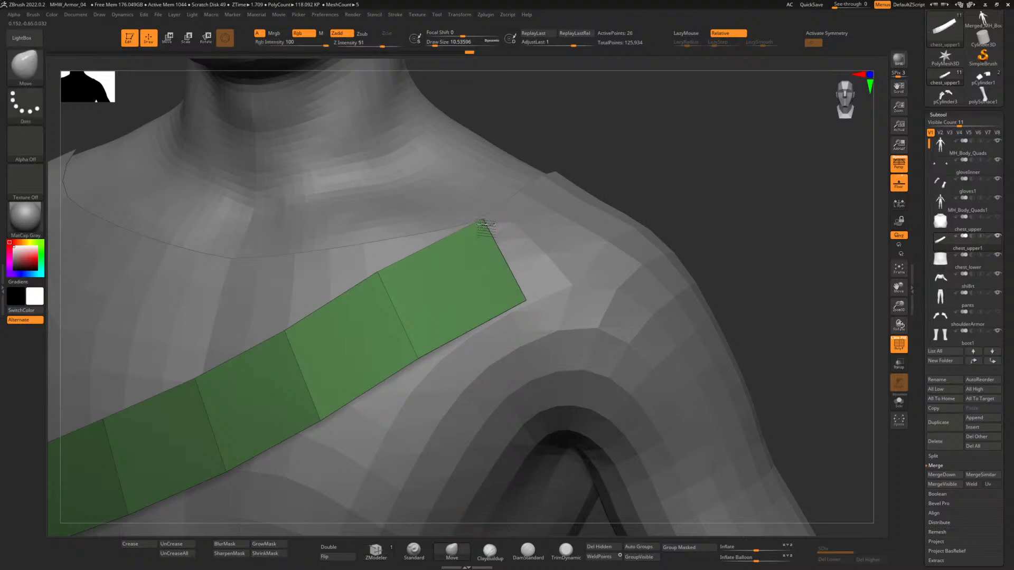
pyautogui.moveTo(484, 217)
pyautogui.mouseDown()
pyautogui.moveTo(482, 280)
pyautogui.moveTo(480, 248)
pyautogui.mouseUp()
pyautogui.moveTo(528, 301); pyautogui.dragTo(530, 298)
pyautogui.moveTo(487, 226); pyautogui.dragTo(486, 224)
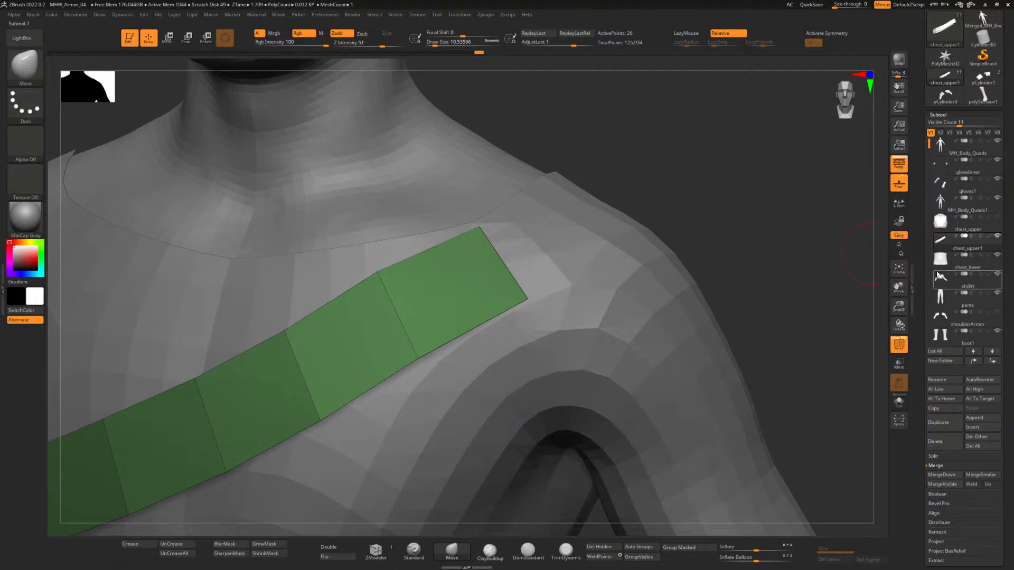
# Show the shoulder armor over the strap's extended front end, toggling its visibility to check the overlap.
pyautogui.click(998, 313)
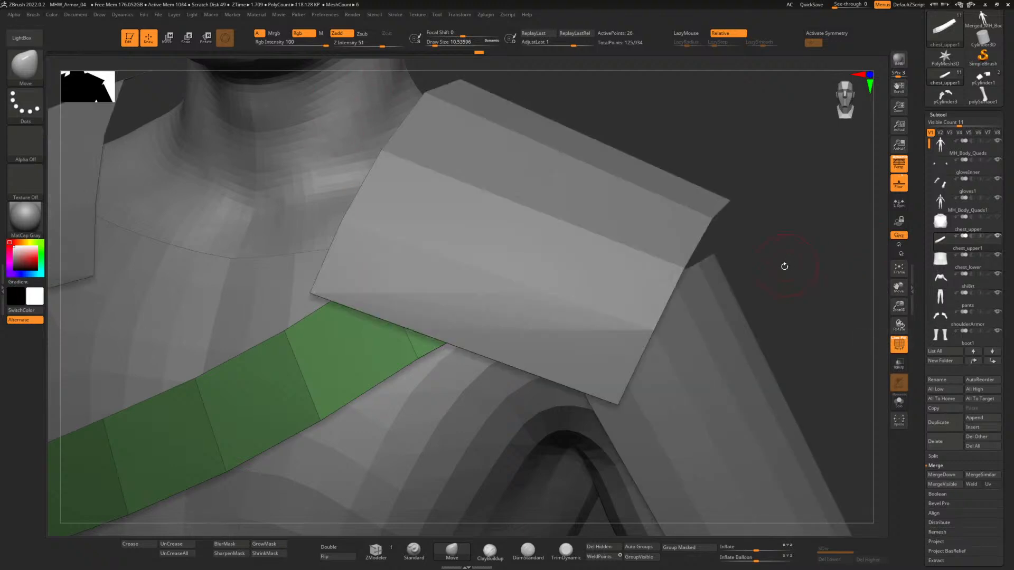
pyautogui.keyDown('alt'); pyautogui.moveTo(785, 266); pyautogui.dragTo(742, 179); pyautogui.keyUp('alt')
pyautogui.moveTo(712, 225); pyautogui.dragTo(699, 240)
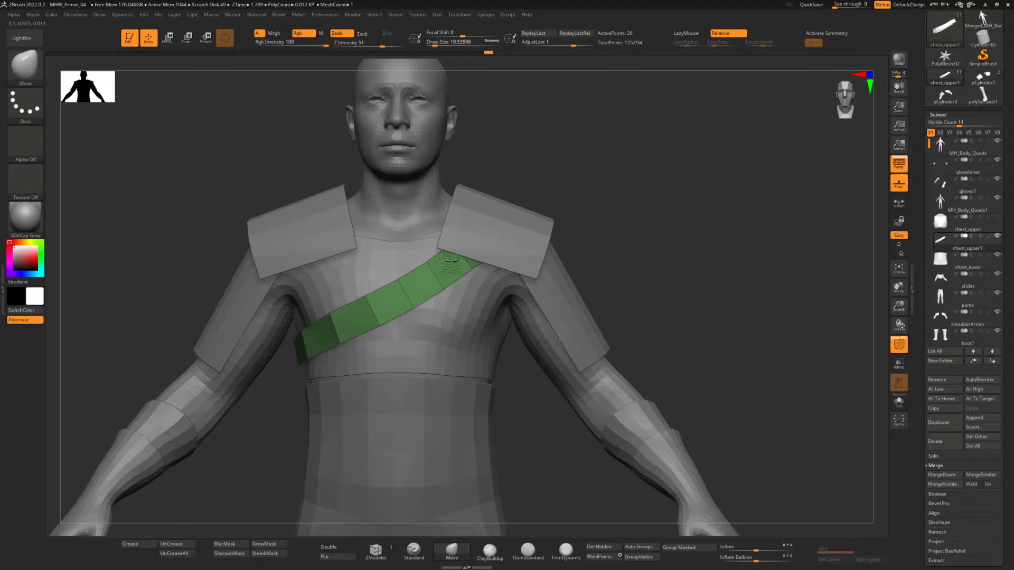
pyautogui.keyDown('alt'); pyautogui.moveTo(594, 234); pyautogui.dragTo(601, 247); pyautogui.keyUp('alt')
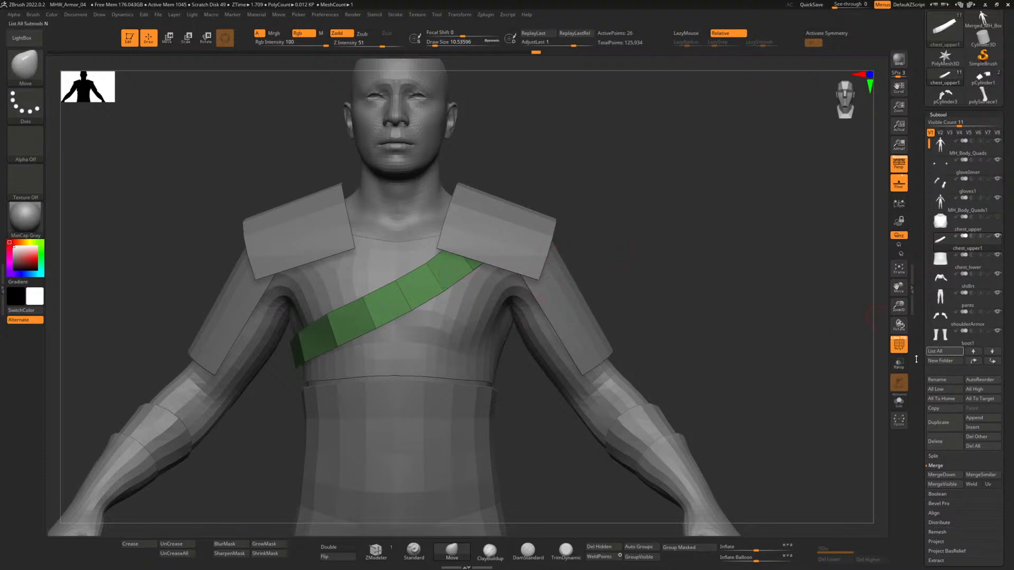
pyautogui.moveTo(1000, 293)
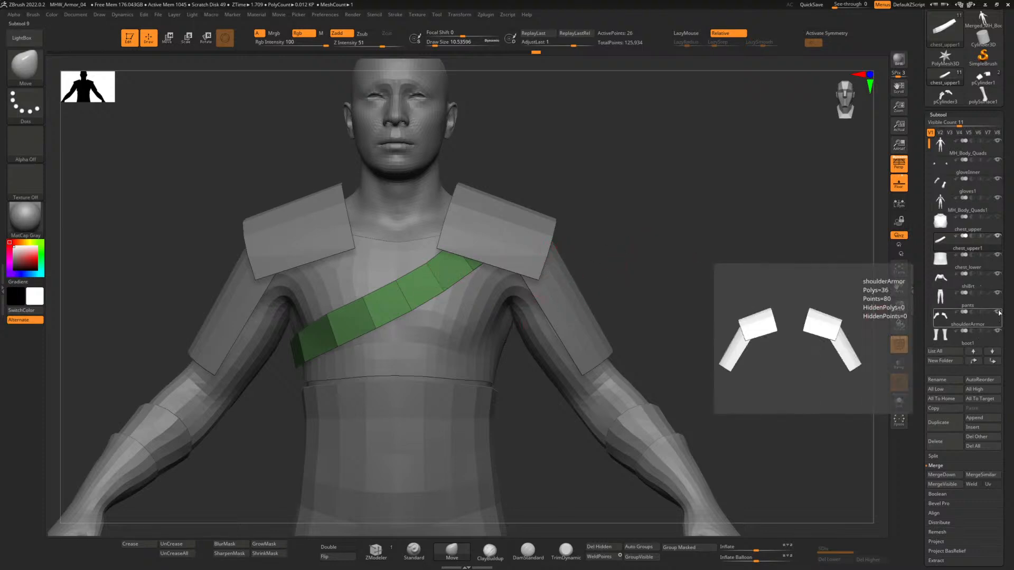
pyautogui.click(998, 312)
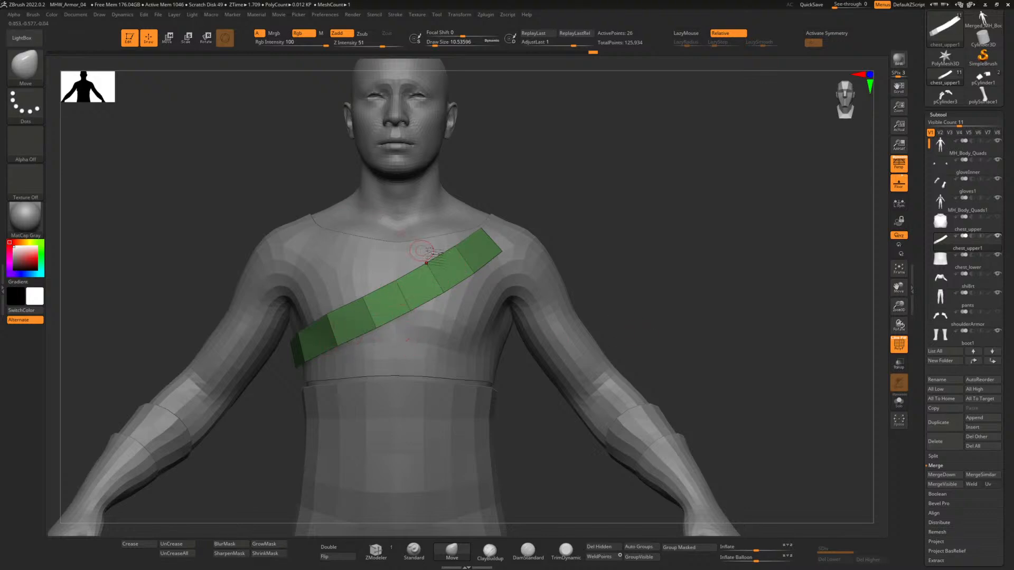
pyautogui.click(998, 312)
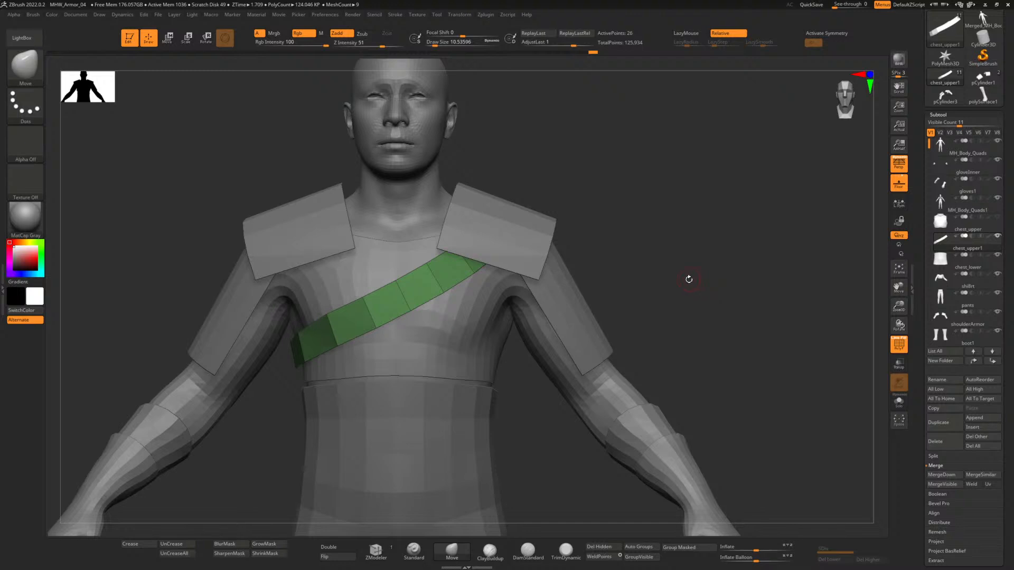
# Examine how the strap runs across the back and chest relative to the shoulder armor.
pyautogui.keyDown('alt'); pyautogui.moveTo(680, 275); pyautogui.dragTo(591, 298); pyautogui.keyUp('alt')
pyautogui.keyDown('alt'); pyautogui.moveTo(611, 230); pyautogui.dragTo(729, 283); pyautogui.keyUp('alt')
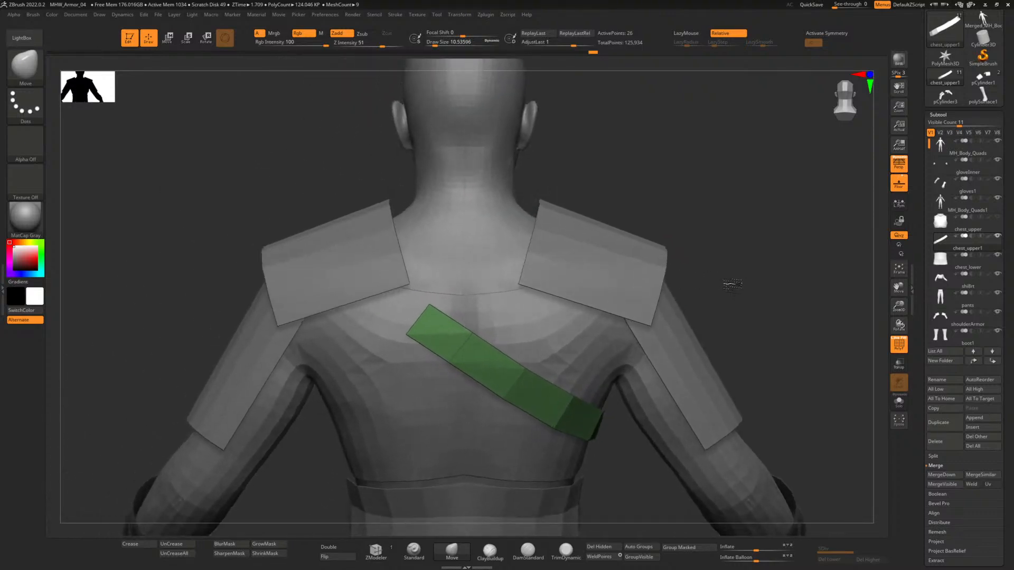
pyautogui.moveTo(633, 222)
pyautogui.mouseDown()
pyautogui.moveTo(663, 229)
pyautogui.moveTo(650, 211)
pyautogui.moveTo(654, 198)
pyautogui.moveTo(634, 229)
pyautogui.moveTo(647, 201)
pyautogui.moveTo(666, 204)
pyautogui.moveTo(686, 238)
pyautogui.moveTo(706, 224)
pyautogui.moveTo(639, 203)
pyautogui.mouseUp()
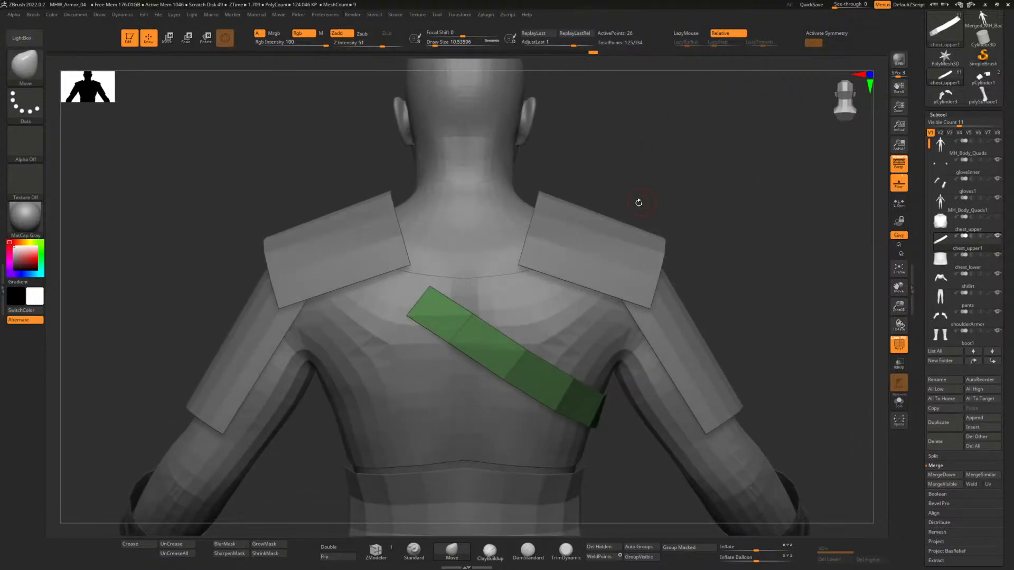
pyautogui.moveTo(607, 174); pyautogui.dragTo(695, 165)
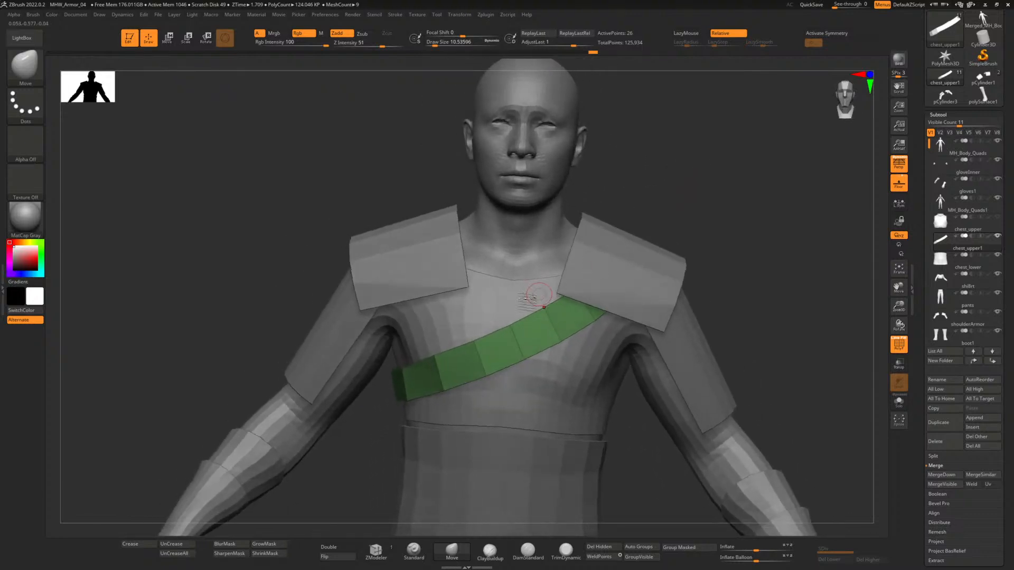
pyautogui.moveTo(718, 207); pyautogui.dragTo(727, 210)
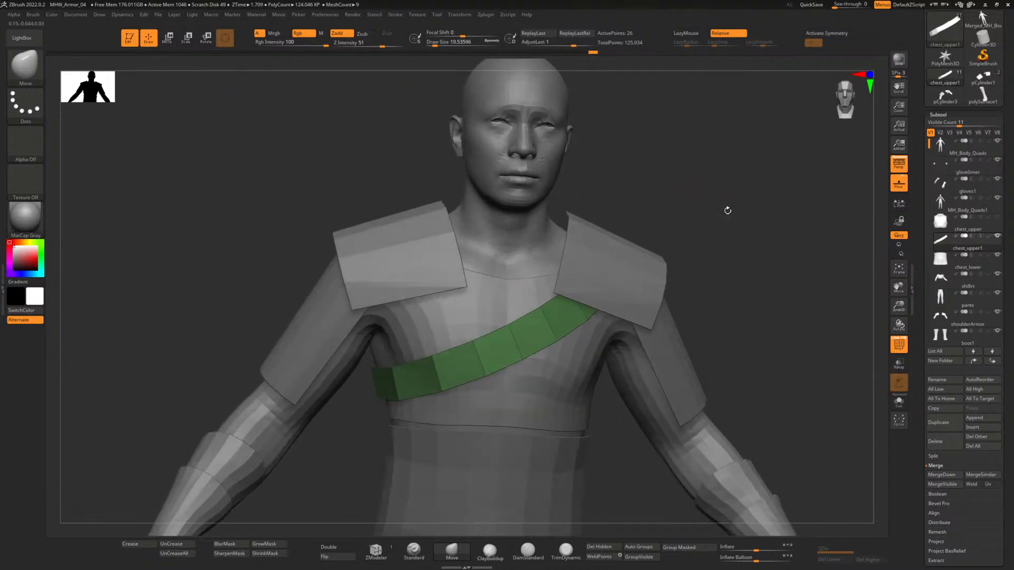
# Show the chest_upper subtool and inflate the strap so it lies on top of the chest armor.
pyautogui.click(997, 217)
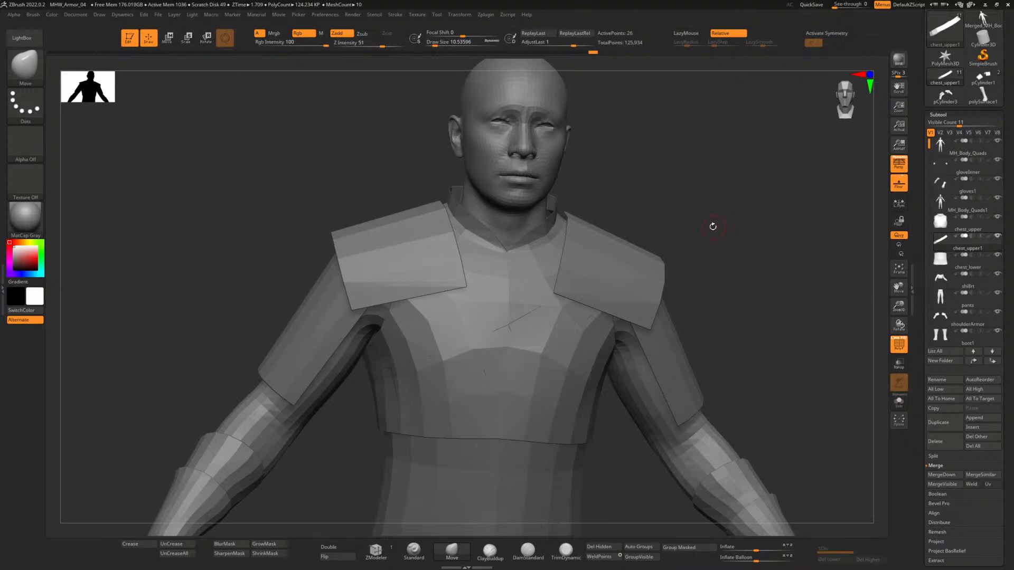
pyautogui.moveTo(713, 227); pyautogui.dragTo(660, 255)
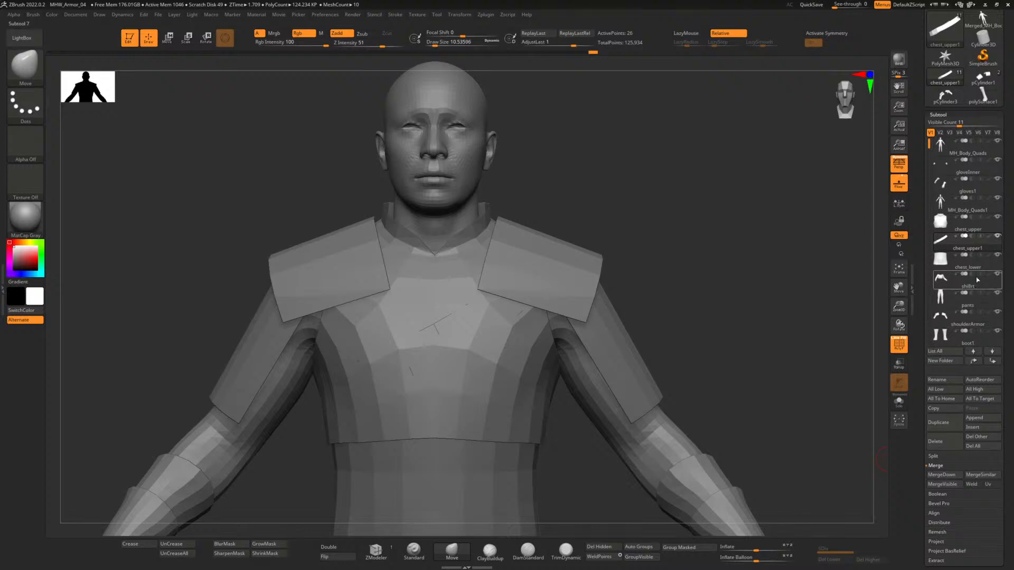
pyautogui.moveTo(756, 551); pyautogui.dragTo(762, 551)
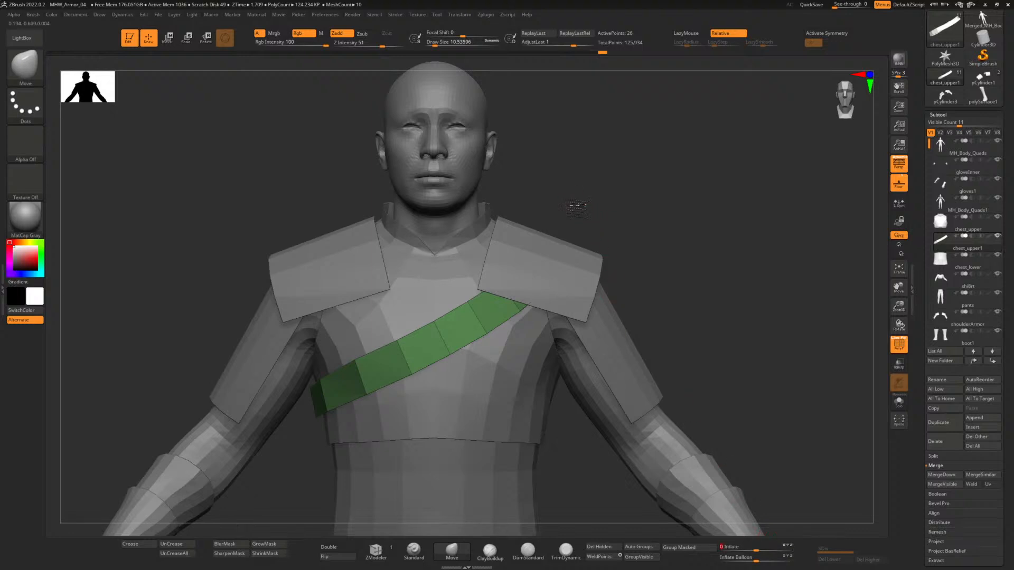
pyautogui.moveTo(576, 207)
pyautogui.mouseDown()
pyautogui.moveTo(652, 219)
pyautogui.moveTo(572, 214)
pyautogui.mouseUp()
pyautogui.keyDown('alt'); pyautogui.moveTo(637, 275); pyautogui.dragTo(593, 218); pyautogui.keyUp('alt')
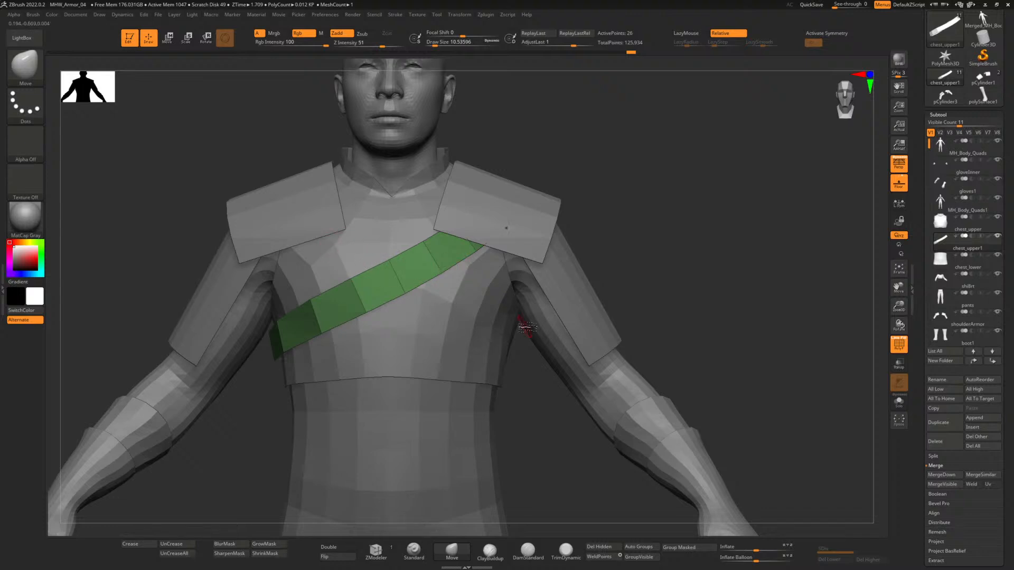
# Activate the ZModeler brush for editing the strap's end on the upper back.
pyautogui.moveTo(539, 165)
pyautogui.mouseDown()
pyautogui.moveTo(611, 169)
pyautogui.moveTo(722, 255)
pyautogui.moveTo(677, 231)
pyautogui.moveTo(686, 253)
pyautogui.mouseUp()
pyautogui.keyDown('alt'); pyautogui.moveTo(705, 157); pyautogui.dragTo(733, 233); pyautogui.keyUp('alt')
pyautogui.press('b')
pyautogui.press('z')
pyautogui.press('m')
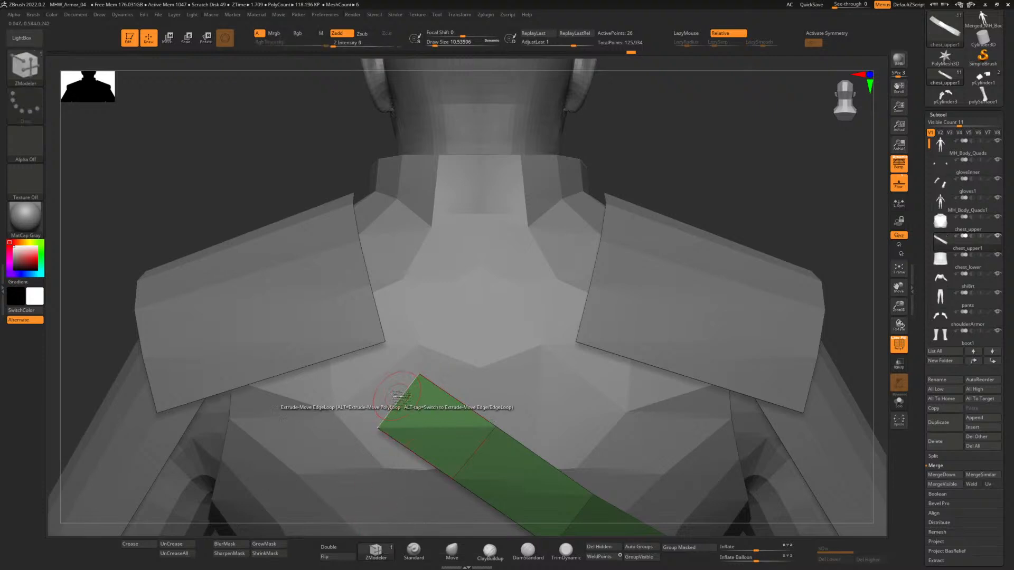
# Try to extrude the strap's back end by two segments so it reaches under the shoulder armor.
pyautogui.moveTo(403, 396)
pyautogui.mouseDown()
pyautogui.moveTo(315, 337)
pyautogui.moveTo(361, 353)
pyautogui.moveTo(338, 354)
pyautogui.moveTo(341, 333)
pyautogui.moveTo(359, 345)
pyautogui.mouseUp()
pyautogui.hotkey('ctrl', 'z')
pyautogui.moveTo(237, 181); pyautogui.dragTo(247, 138)
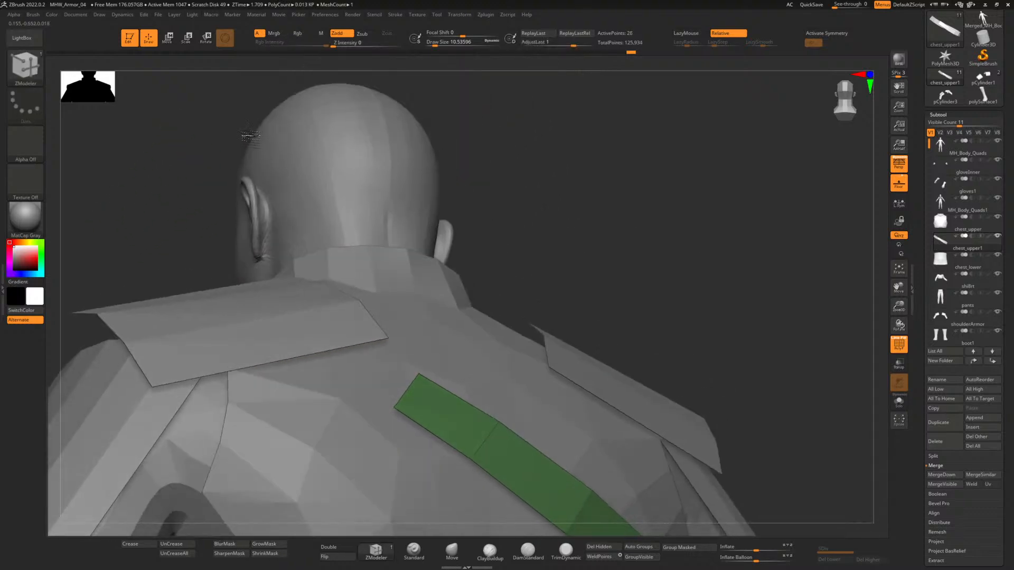
pyautogui.moveTo(640, 271)
pyautogui.mouseDown()
pyautogui.moveTo(642, 291)
pyautogui.moveTo(648, 279)
pyautogui.mouseUp()
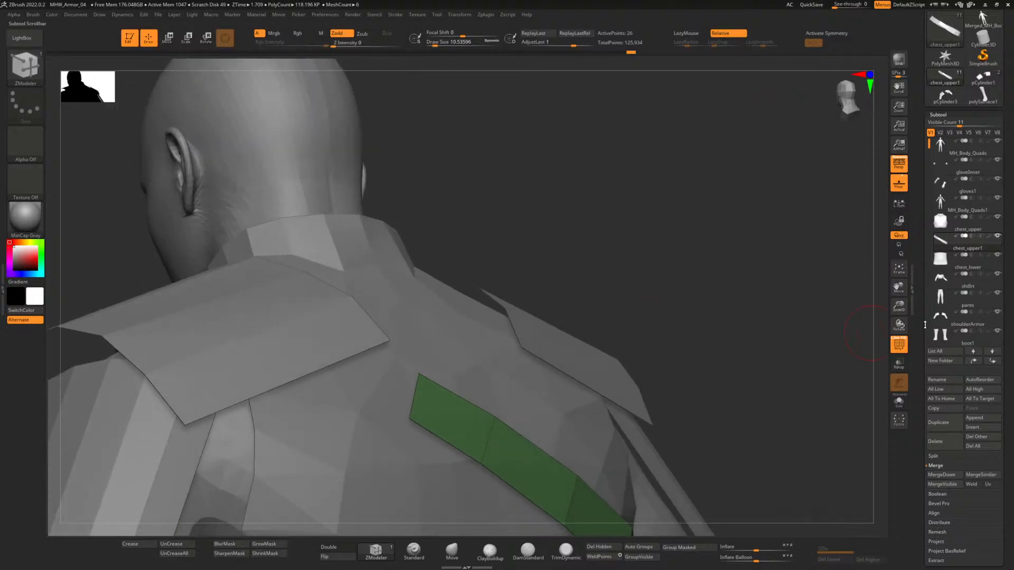
pyautogui.click(1002, 312)
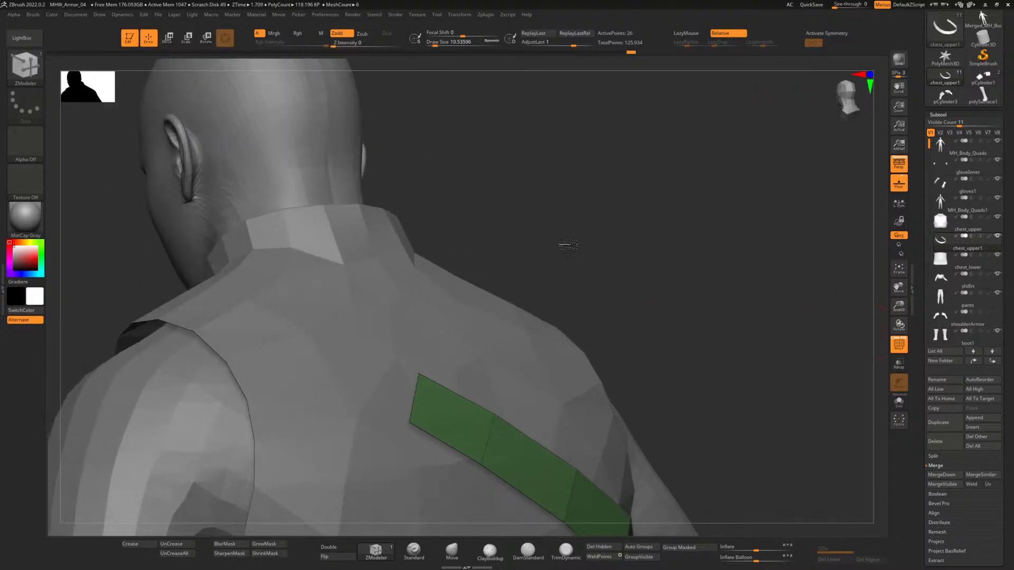
pyautogui.moveTo(375, 388); pyautogui.dragTo(290, 317)
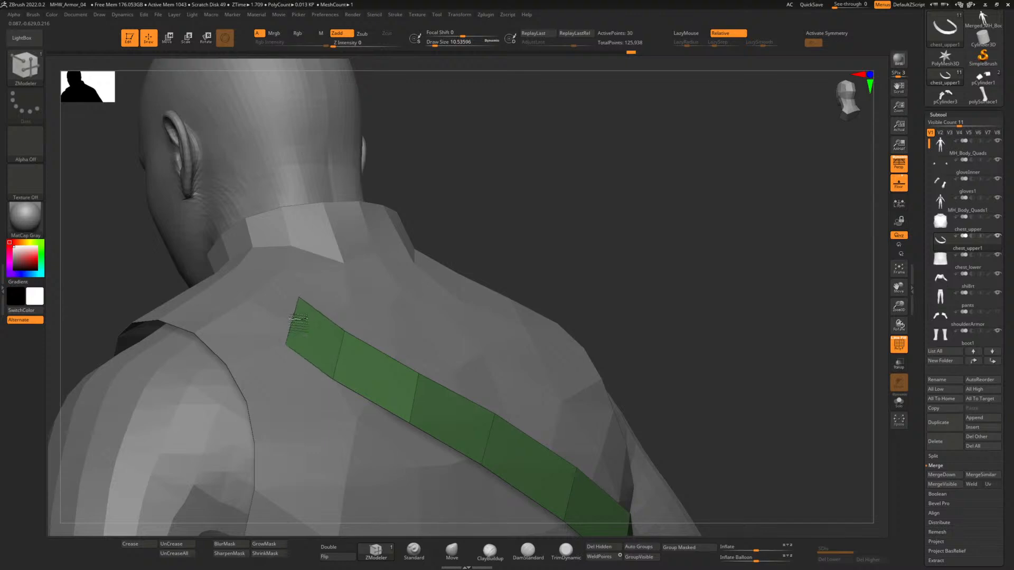
pyautogui.click(997, 312)
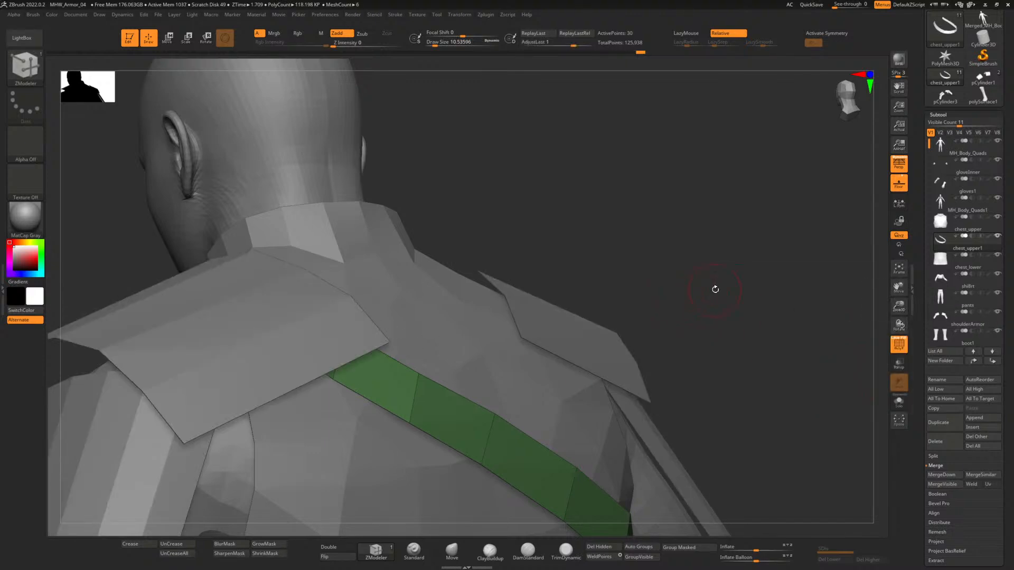
pyautogui.moveTo(715, 289); pyautogui.dragTo(679, 317)
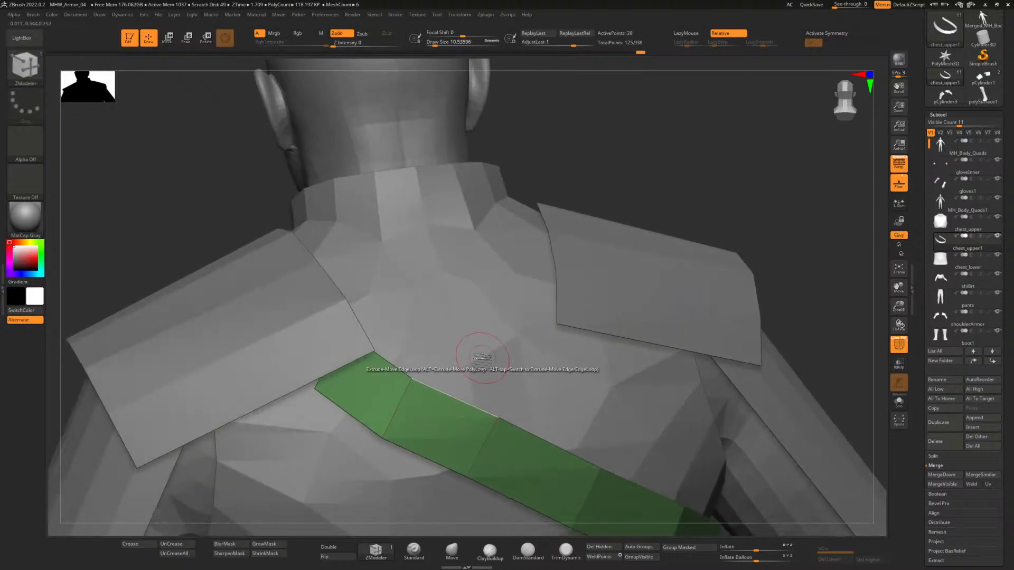
pyautogui.hotkey('ctrl', 'z')
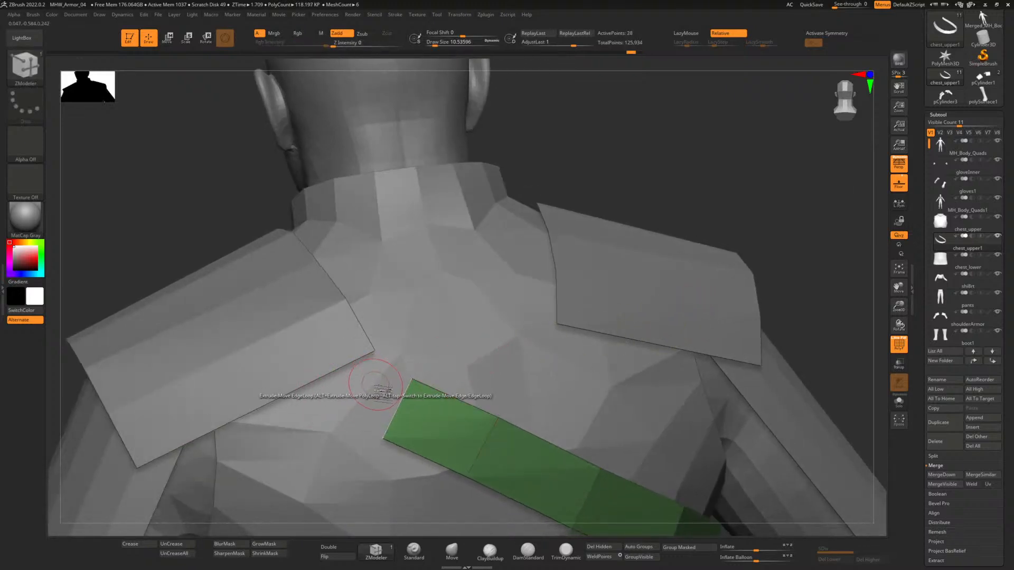
# Hide the shoulder armor and extrude the strap's back end by two segments toward the shoulder, following the curve of the back.
pyautogui.click(998, 313)
pyautogui.moveTo(397, 408); pyautogui.dragTo(288, 319)
pyautogui.hotkey('ctrl', 'z')
pyautogui.moveTo(177, 239); pyautogui.dragTo(264, 250)
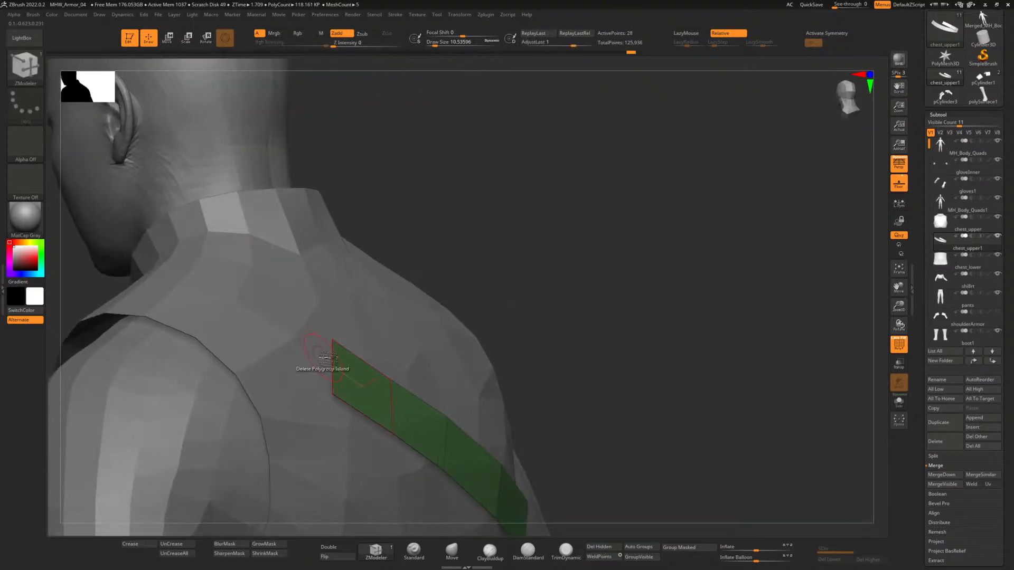
pyautogui.moveTo(328, 359); pyautogui.dragTo(271, 305)
pyautogui.moveTo(397, 264); pyautogui.dragTo(451, 293)
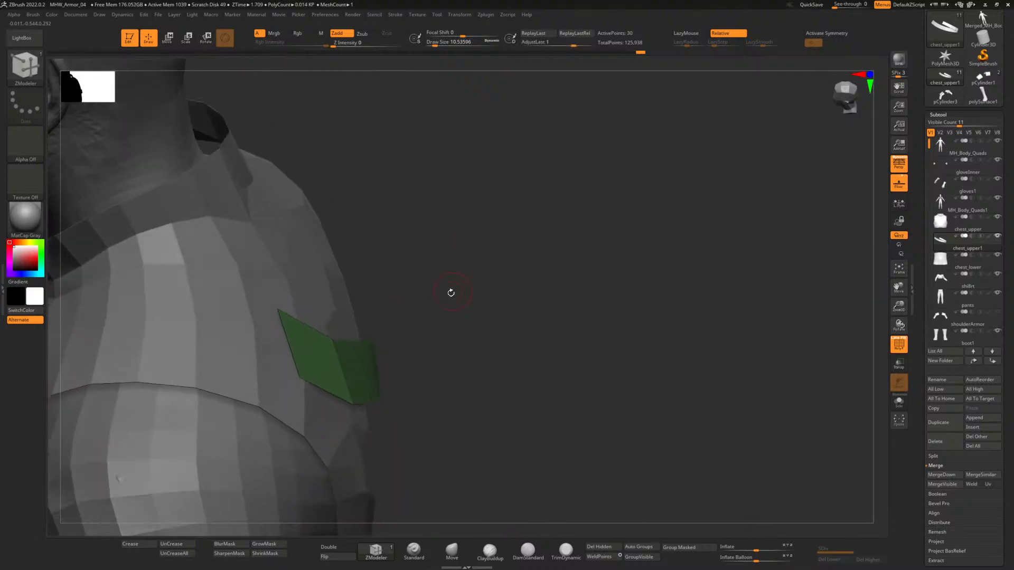
pyautogui.moveTo(544, 323); pyautogui.dragTo(476, 344)
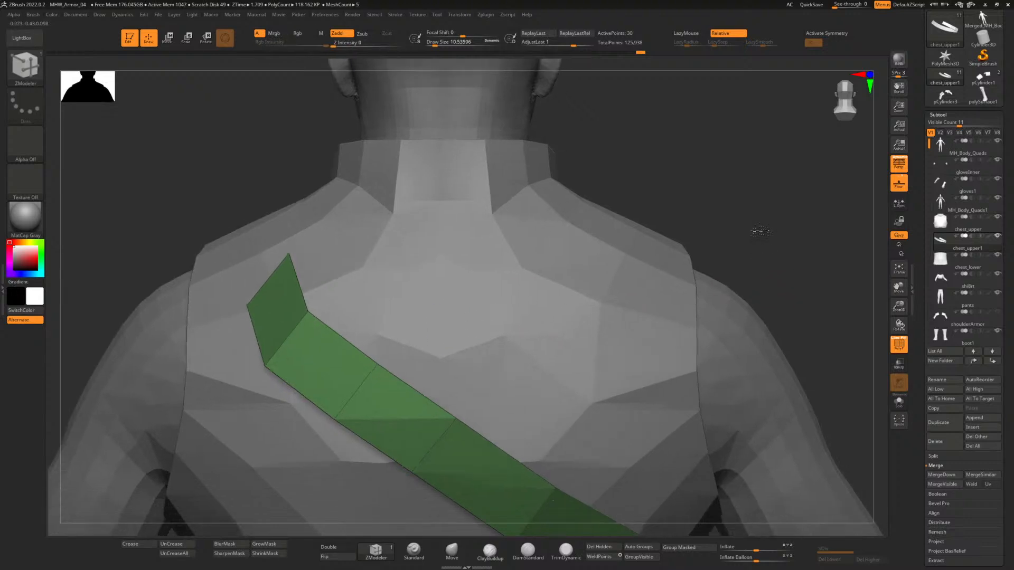
# Adjust the corner points of the strap's extended back end with the Move brush and show the shoulder armor again.
pyautogui.keyDown('alt'); pyautogui.moveTo(760, 231); pyautogui.dragTo(759, 170); pyautogui.keyUp('alt')
pyautogui.click(452, 551)
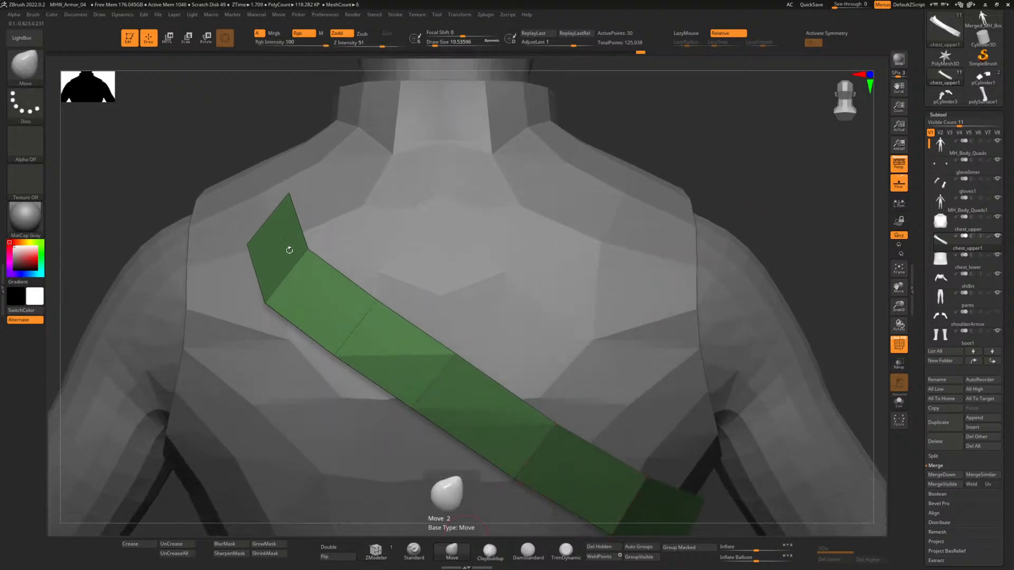
pyautogui.moveTo(245, 245); pyautogui.dragTo(230, 261)
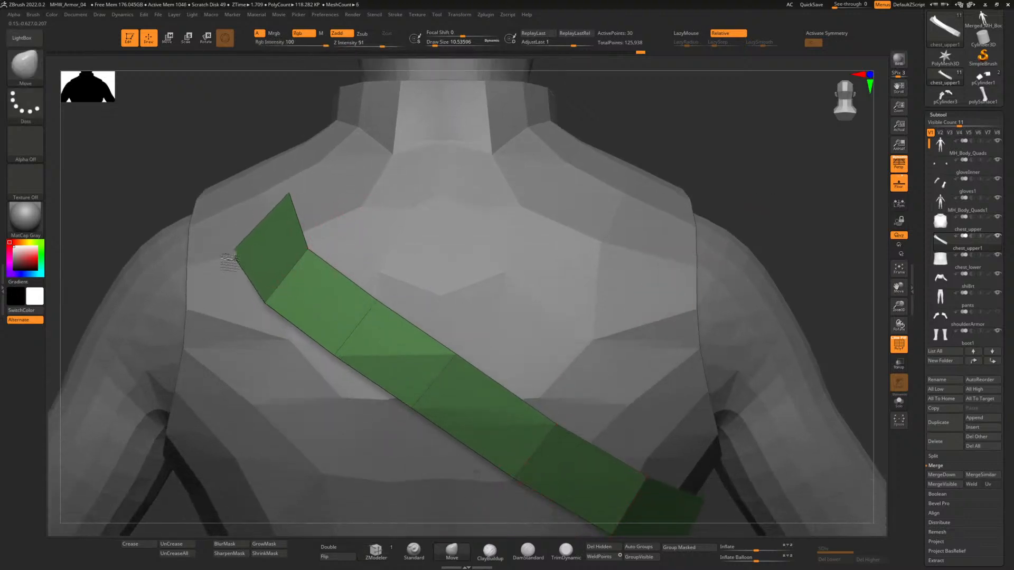
pyautogui.moveTo(285, 196)
pyautogui.mouseDown()
pyautogui.moveTo(240, 224)
pyautogui.moveTo(212, 259)
pyautogui.mouseUp()
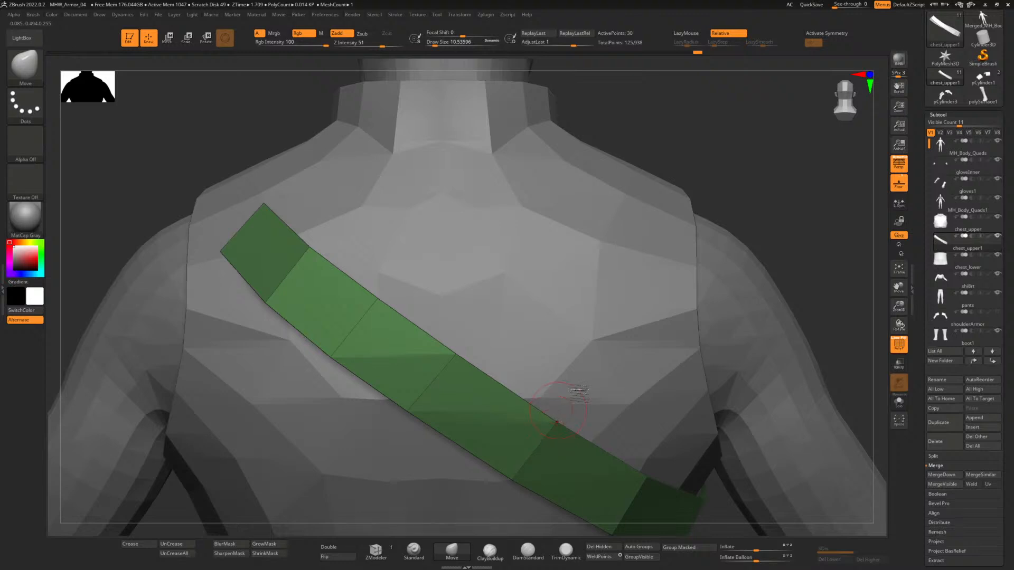
pyautogui.click(997, 312)
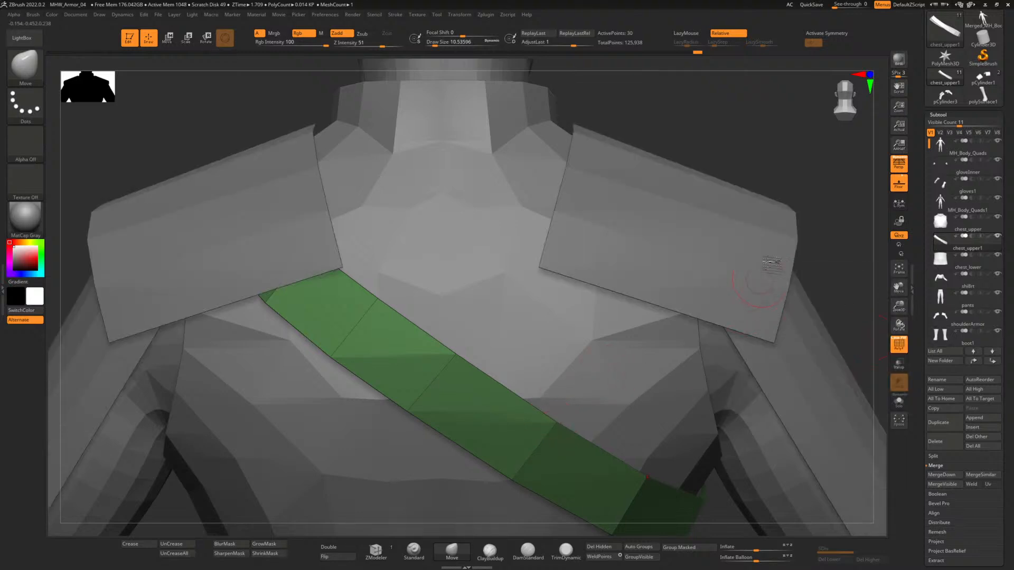
# Examine the strap's fit under the shoulder armor from back and front, compare it with the Photoshop reference image, and return to ZBrush.
pyautogui.keyDown('alt'); pyautogui.moveTo(730, 164); pyautogui.dragTo(697, 121); pyautogui.keyUp('alt')
pyautogui.keyDown('alt'); pyautogui.moveTo(697, 307); pyautogui.dragTo(623, 210); pyautogui.keyUp('alt')
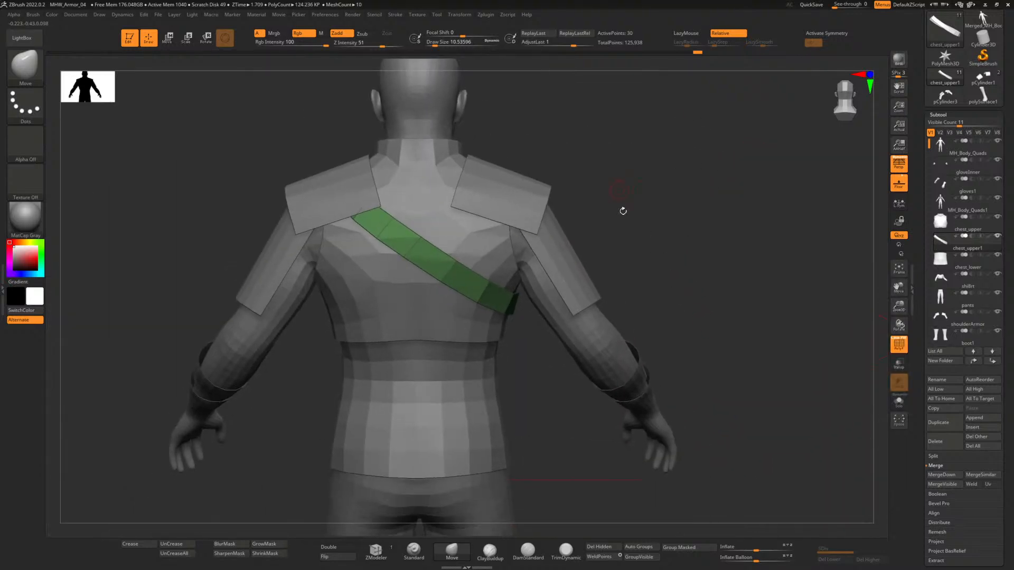
pyautogui.moveTo(638, 245); pyautogui.dragTo(646, 280)
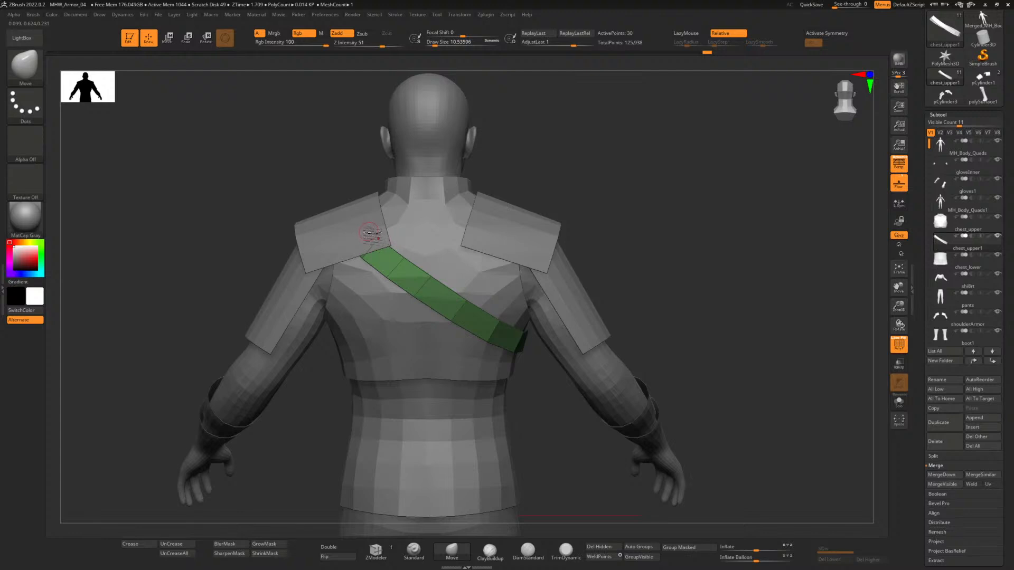
pyautogui.moveTo(635, 290); pyautogui.dragTo(489, 280)
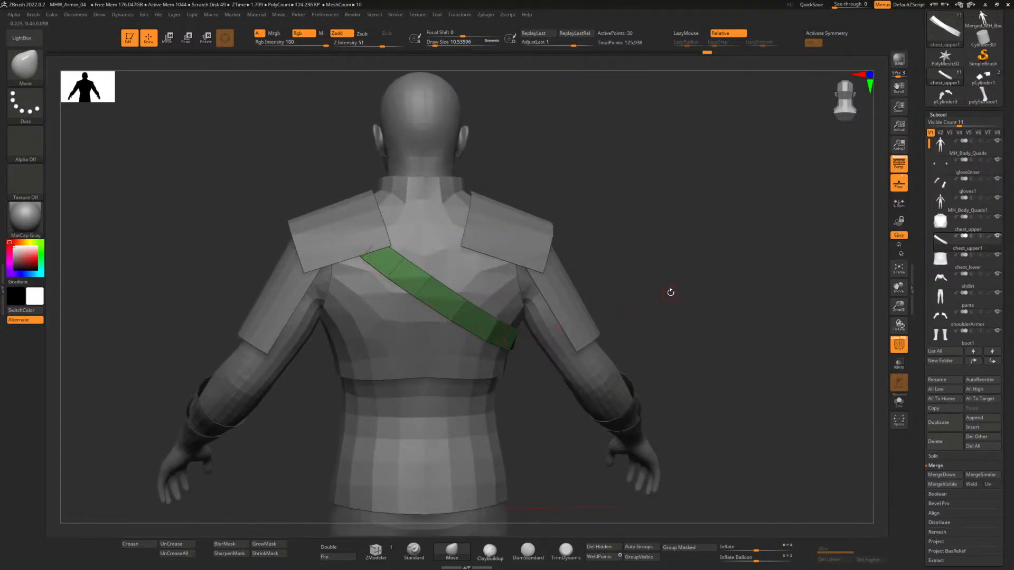
pyautogui.moveTo(671, 292); pyautogui.dragTo(588, 290)
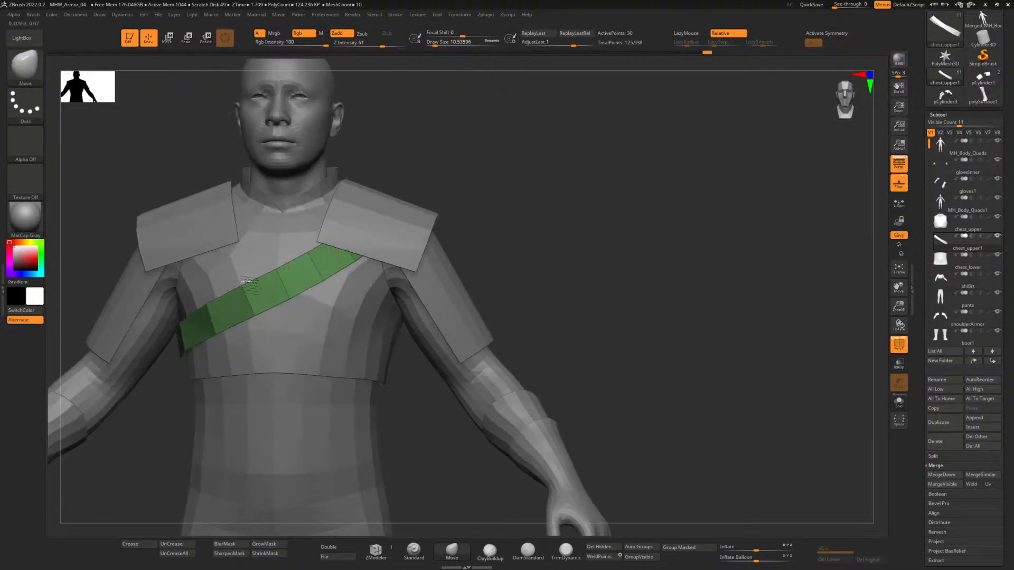
pyautogui.keyDown('alt'); pyautogui.moveTo(473, 258); pyautogui.dragTo(594, 271); pyautogui.keyUp('alt')
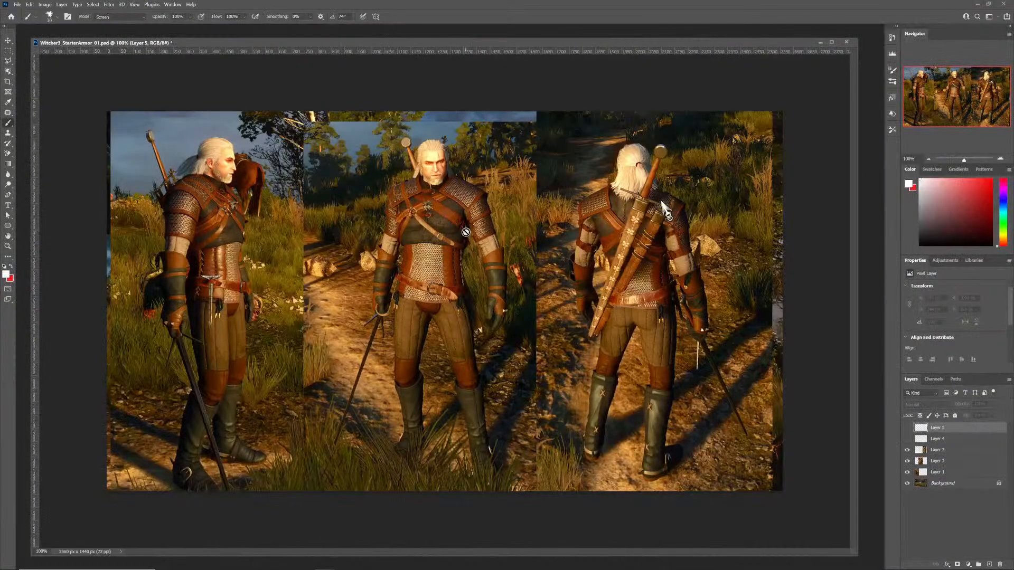
pyautogui.hotkey('alt', 'Tab')
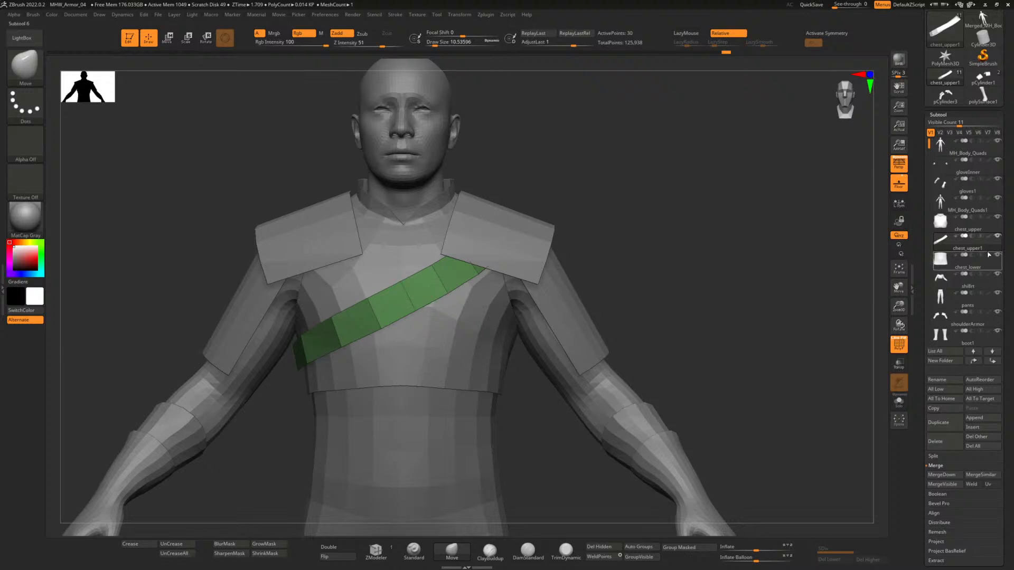
# Duplicate the chest_upper subtool.
pyautogui.click(975, 230)
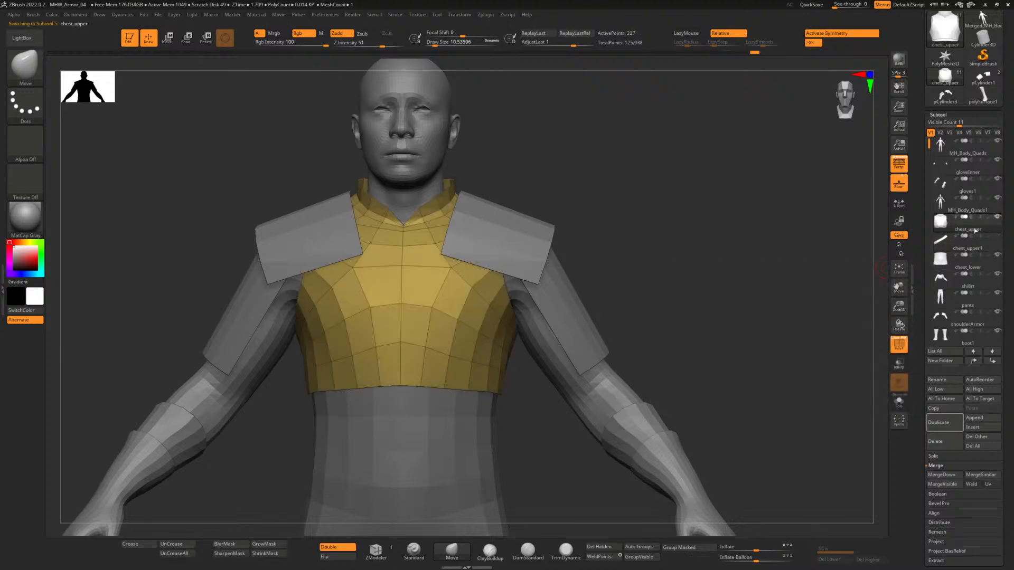
pyautogui.moveTo(975, 231)
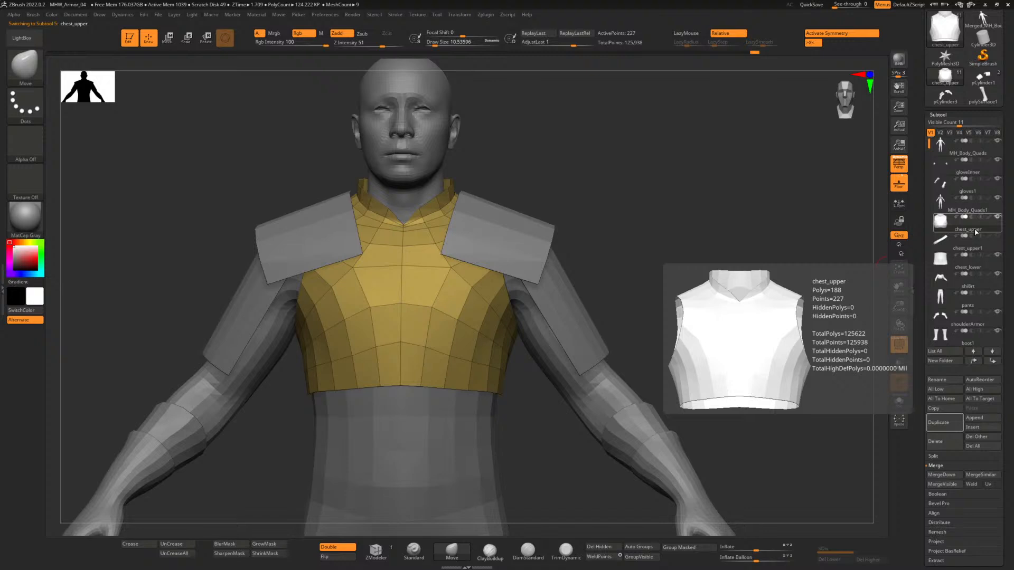
pyautogui.click(943, 422)
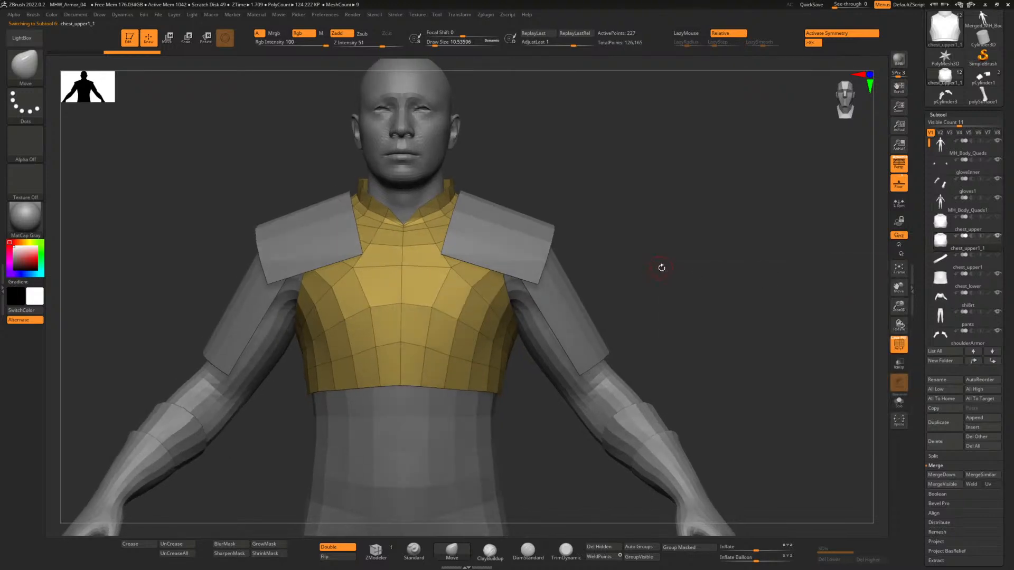
# Select the Topology brush for the duplicated chest piece and turn off symmetry.
pyautogui.press('space')
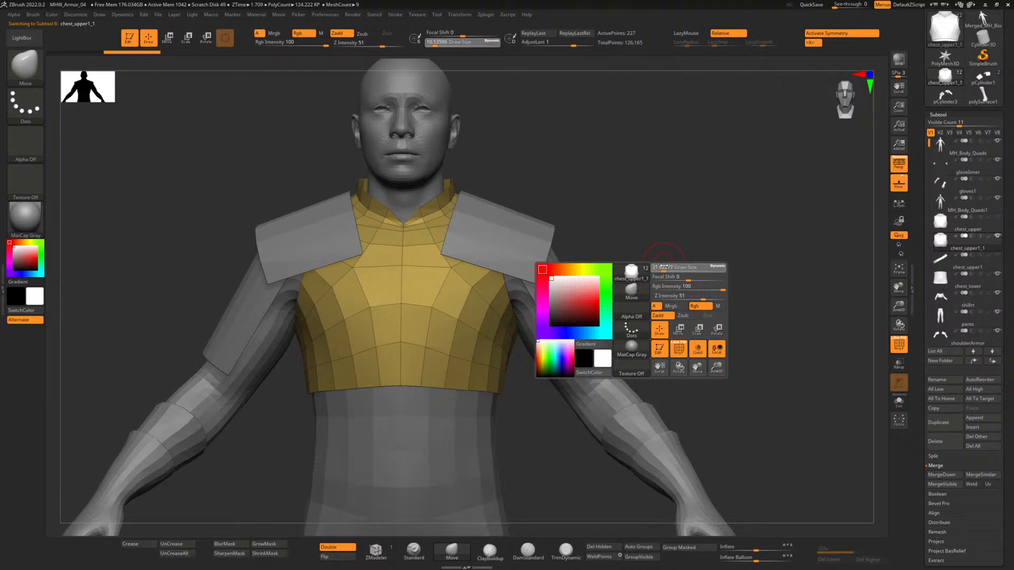
pyautogui.moveTo(664, 233); pyautogui.dragTo(624, 252)
pyautogui.click(376, 550)
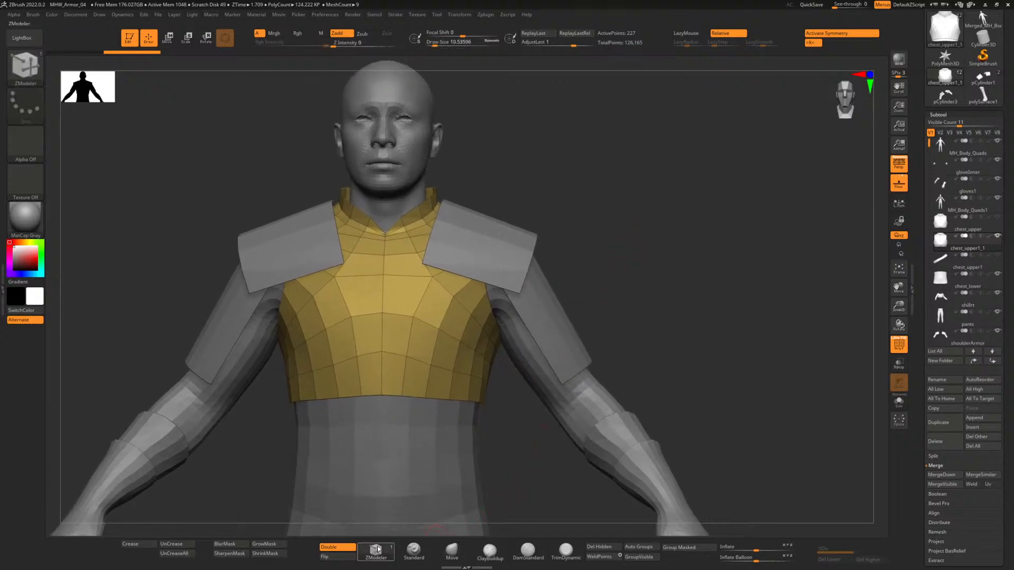
pyautogui.press('b')
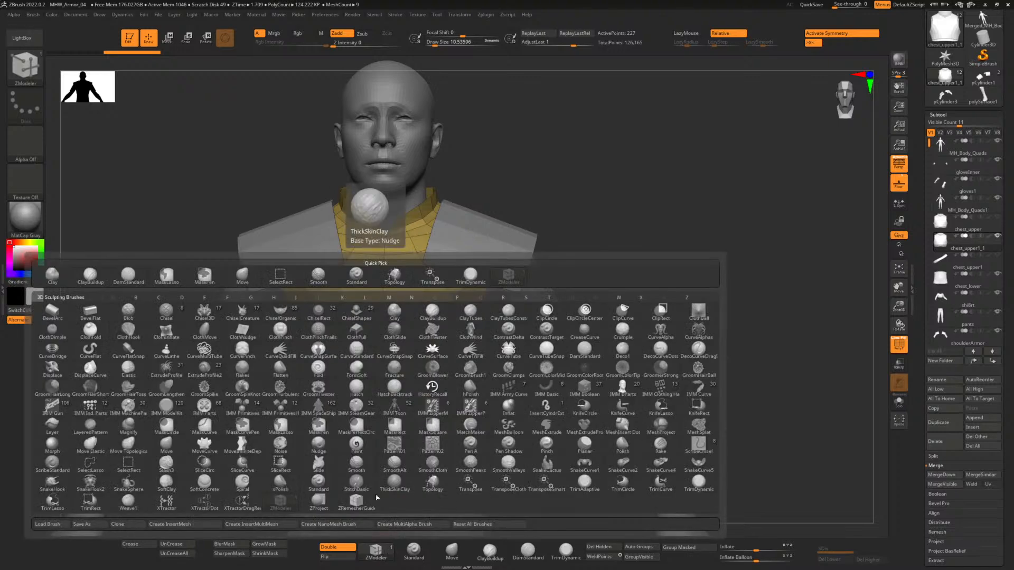
pyautogui.click(433, 482)
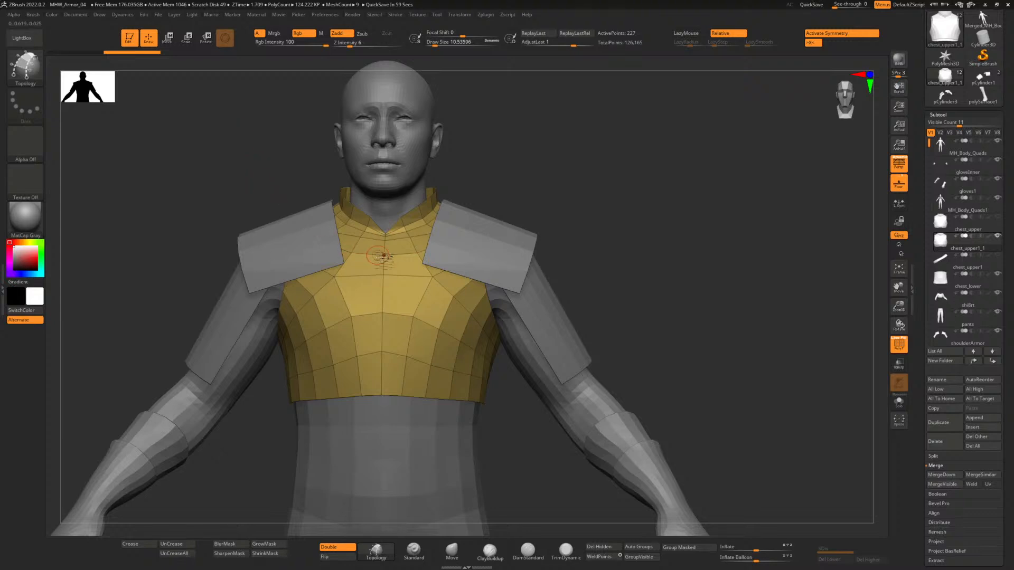
pyautogui.moveTo(348, 244); pyautogui.dragTo(468, 350)
pyautogui.click(424, 292)
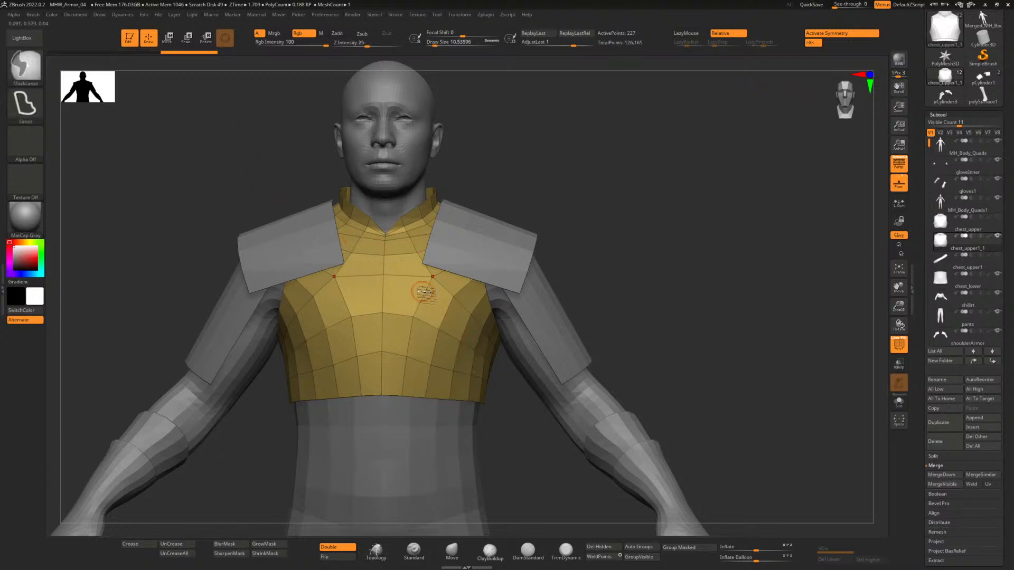
pyautogui.click(814, 43)
pyautogui.moveTo(658, 259); pyautogui.dragTo(687, 279)
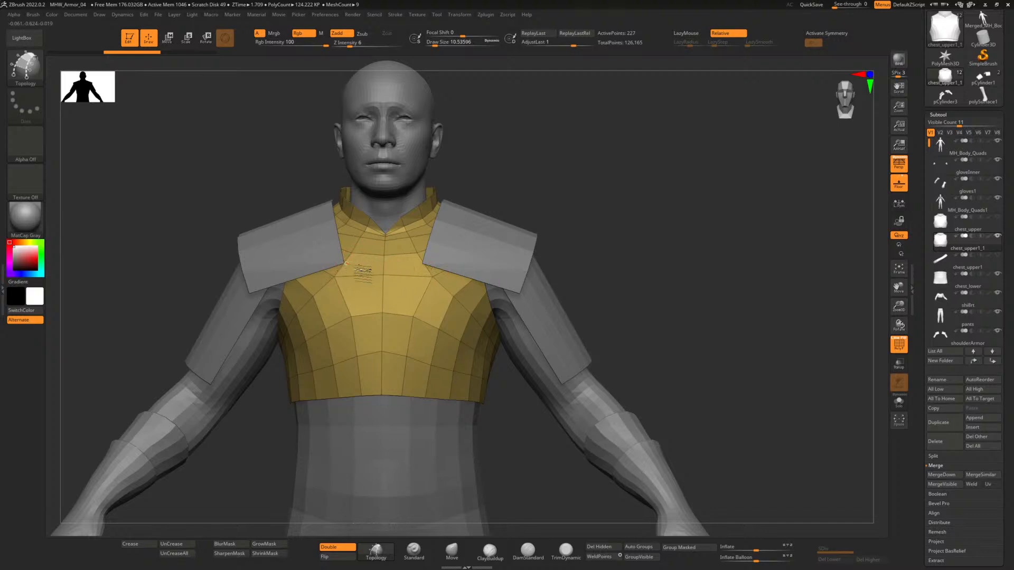
# Toggle the first strap's visibility to check its path against the chest piece, then leave it hidden.
pyautogui.moveTo(346, 262); pyautogui.dragTo(405, 289)
pyautogui.moveTo(645, 301); pyautogui.dragTo(657, 290)
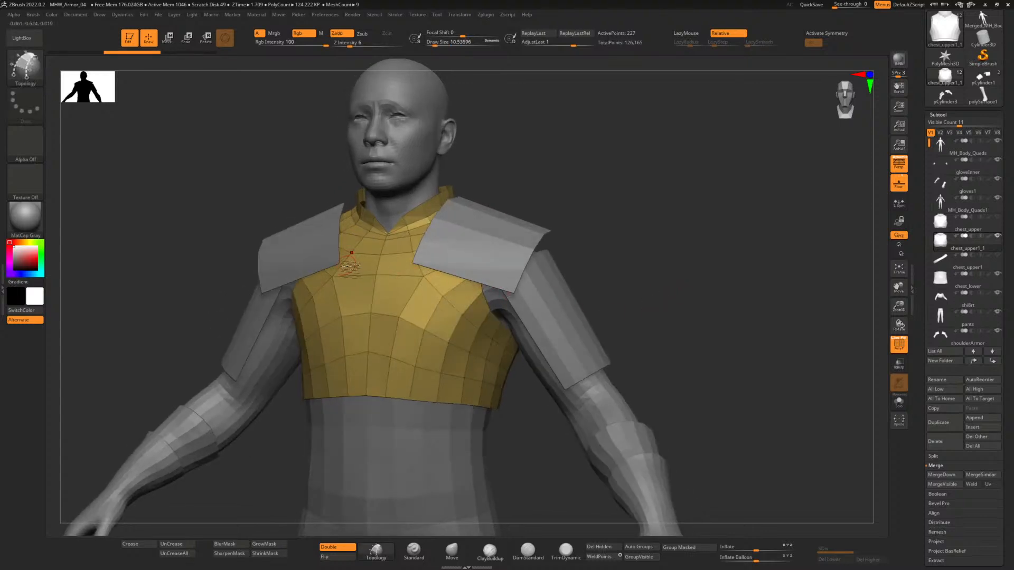
pyautogui.moveTo(593, 235); pyautogui.dragTo(577, 249)
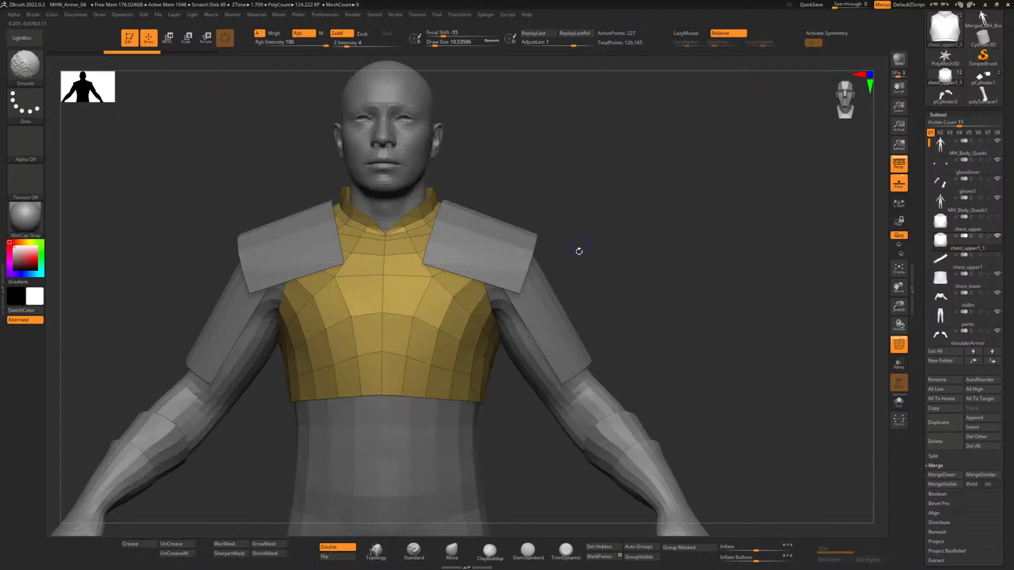
pyautogui.click(997, 255)
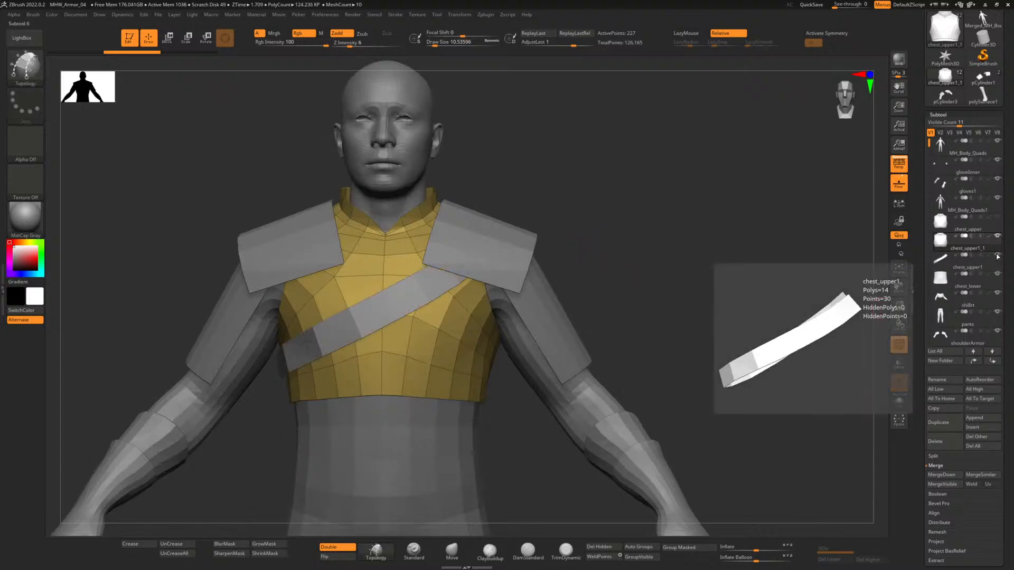
pyautogui.click(997, 256)
pyautogui.click(997, 256)
pyautogui.click(997, 256)
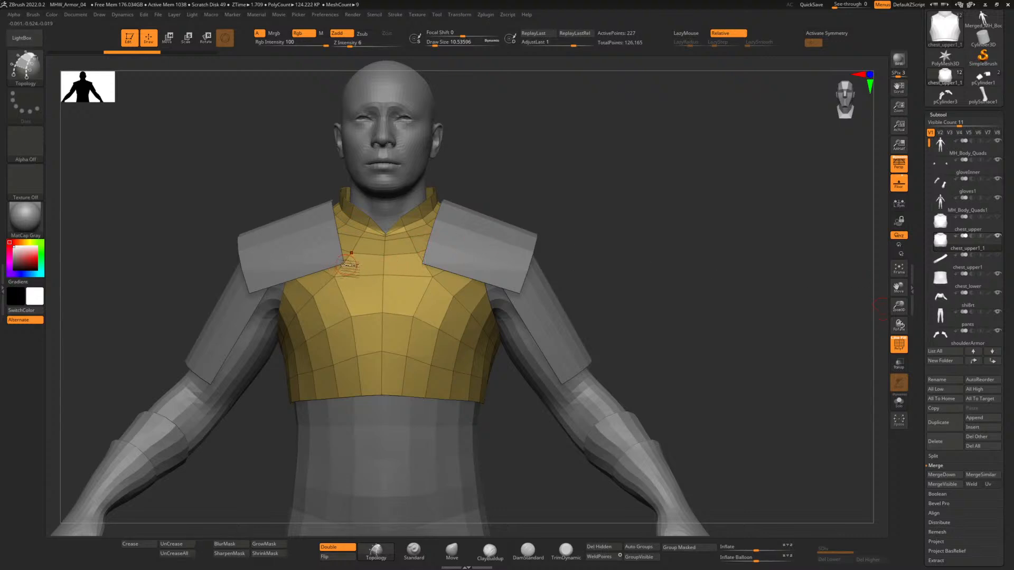
# Turn on LazyMouse and draw two roughly parallel Topology lines diagonally across the chest, from the character's right shoulder to the left side.
pyautogui.moveTo(372, 275); pyautogui.dragTo(469, 325)
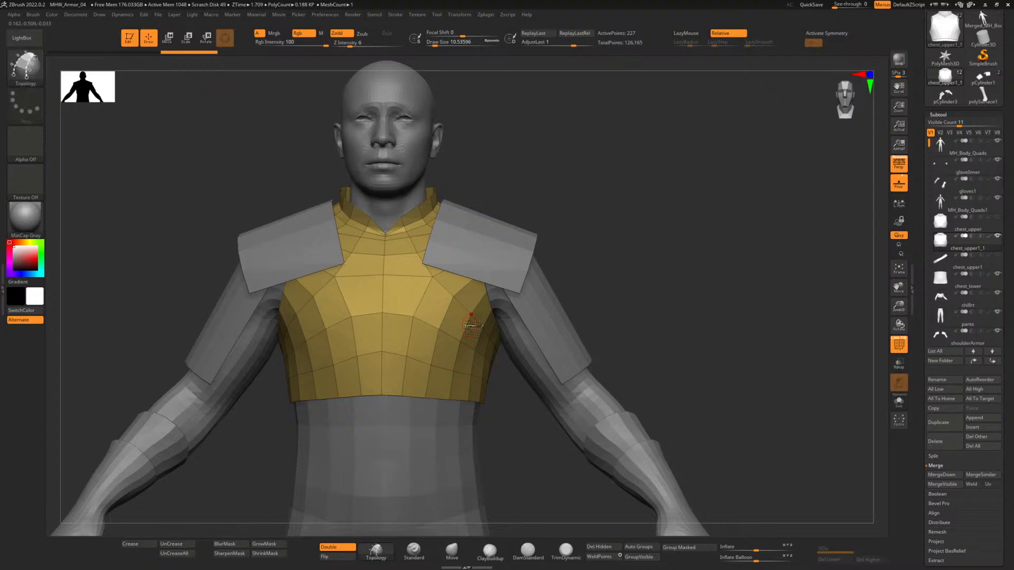
pyautogui.press('l')
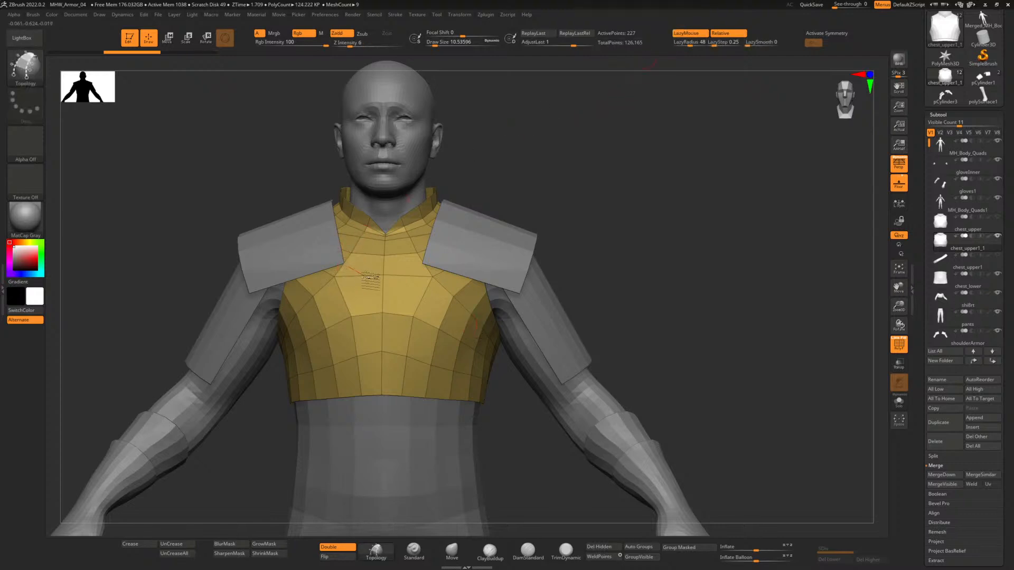
pyautogui.moveTo(371, 279); pyautogui.dragTo(446, 316)
pyautogui.moveTo(502, 342); pyautogui.dragTo(496, 346)
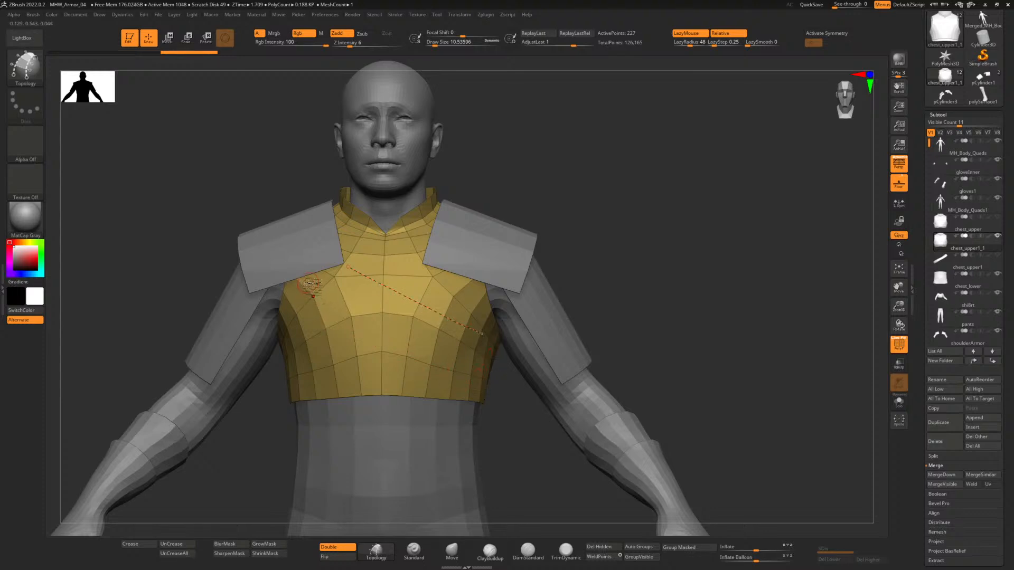
pyautogui.moveTo(337, 296); pyautogui.dragTo(409, 335)
pyautogui.moveTo(496, 370); pyautogui.dragTo(506, 373)
# Try to extend both strap edge lines around the character's left side beneath the arm.
pyautogui.moveTo(529, 426); pyautogui.dragTo(504, 410)
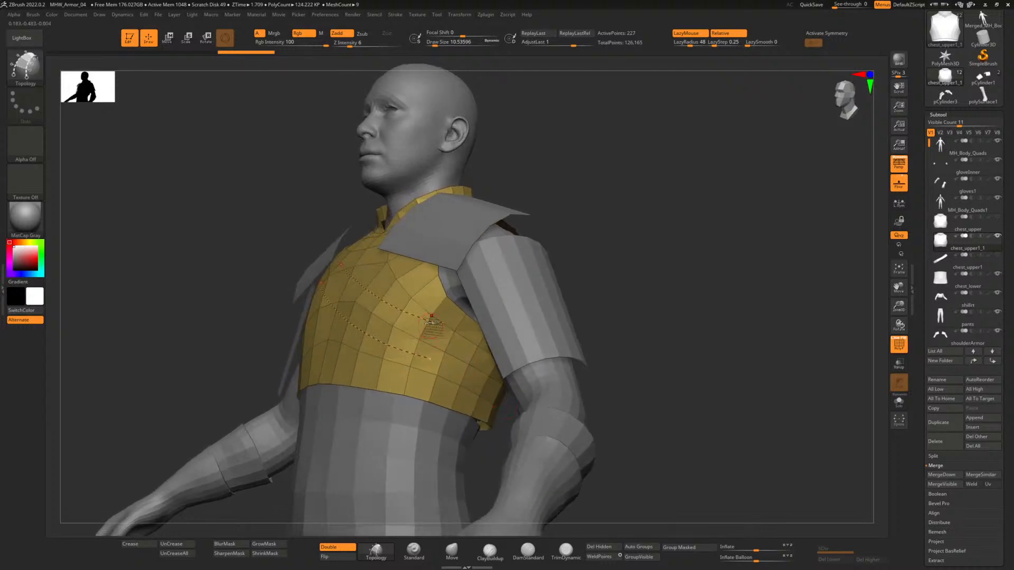
pyautogui.moveTo(695, 405); pyautogui.dragTo(687, 357)
pyautogui.moveTo(684, 357); pyautogui.dragTo(678, 354)
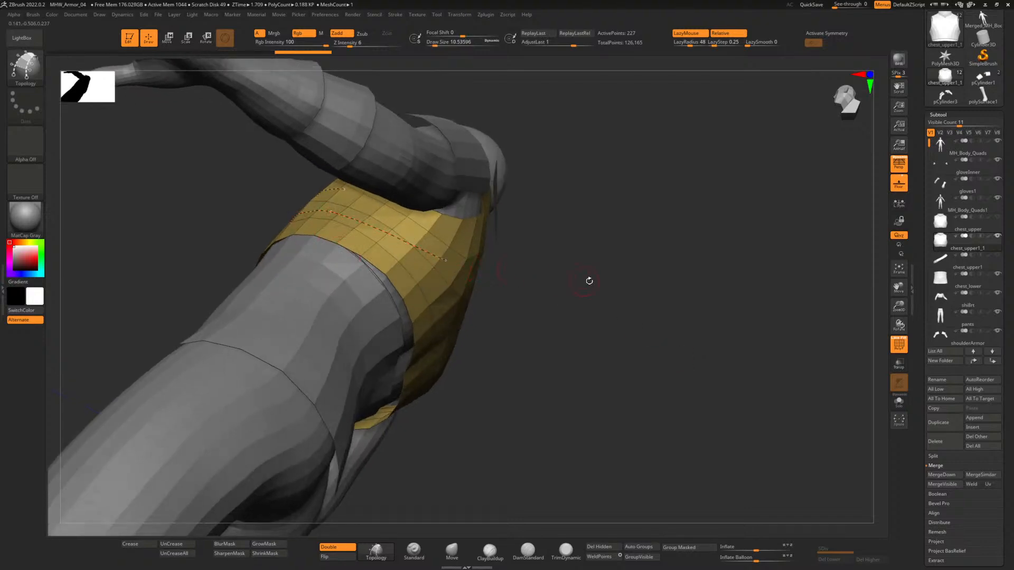
pyautogui.moveTo(588, 280); pyautogui.dragTo(563, 272)
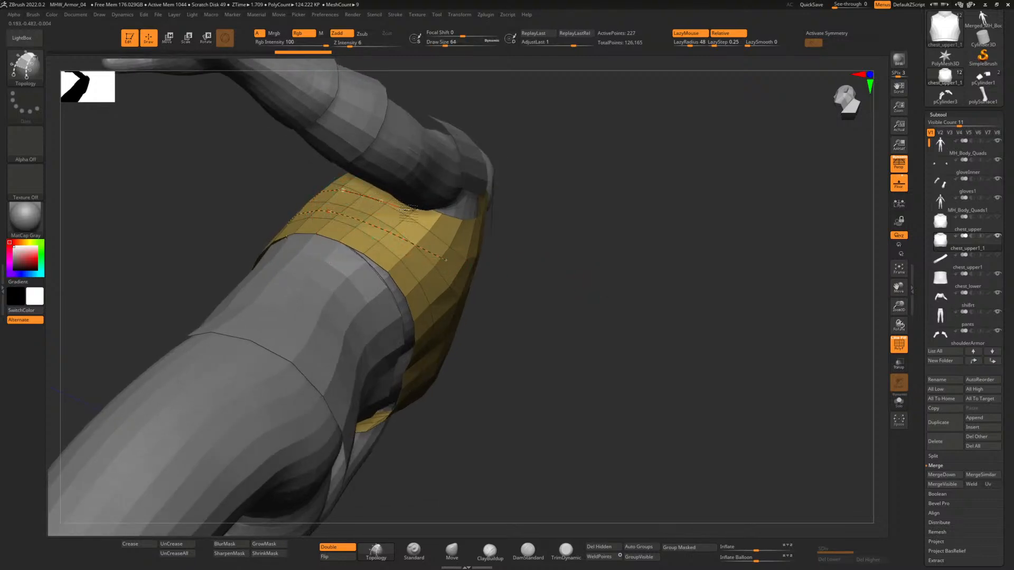
pyautogui.moveTo(535, 259)
pyautogui.mouseDown()
pyautogui.moveTo(585, 285)
pyautogui.moveTo(556, 285)
pyautogui.moveTo(560, 294)
pyautogui.mouseUp()
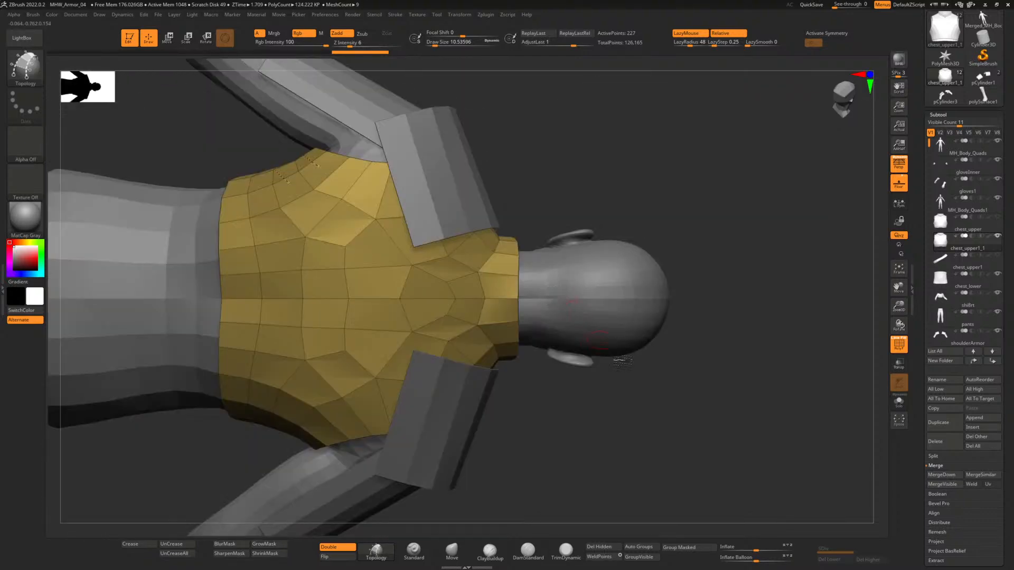
# Draw the strap's upper and lower edge lines across the back, from the left side up to the right shoulder armor.
pyautogui.moveTo(796, 181); pyautogui.dragTo(758, 197)
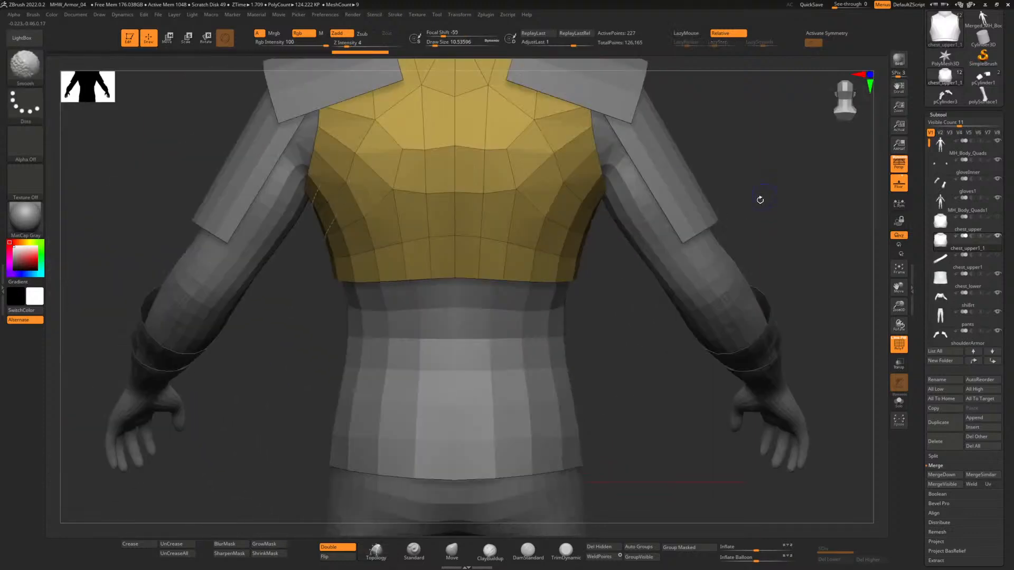
pyautogui.keyDown('alt'); pyautogui.moveTo(773, 157); pyautogui.dragTo(730, 263); pyautogui.keyUp('alt')
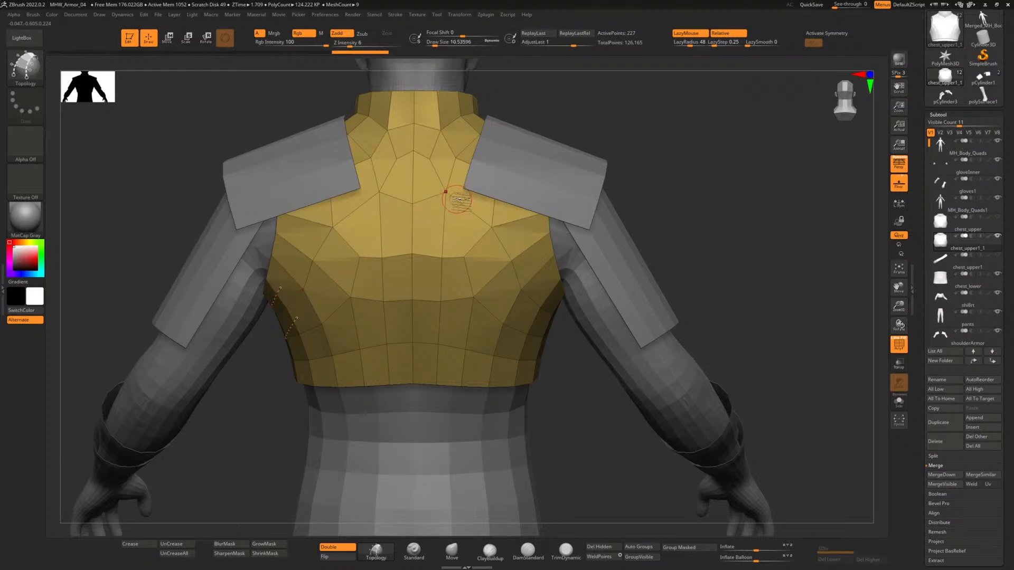
pyautogui.moveTo(459, 196); pyautogui.dragTo(350, 252)
pyautogui.moveTo(268, 300); pyautogui.dragTo(280, 300)
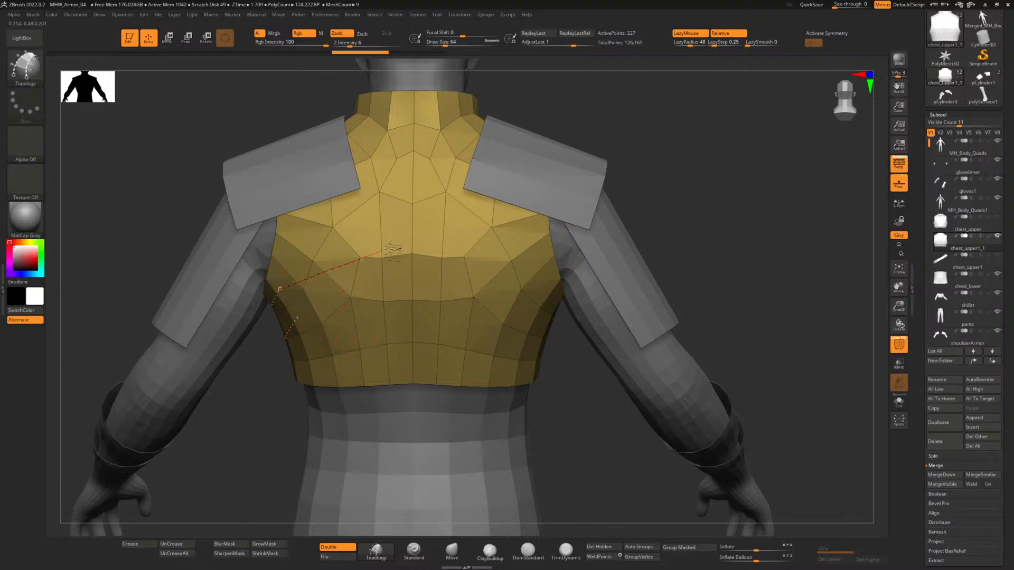
pyautogui.moveTo(393, 249)
pyautogui.mouseDown()
pyautogui.moveTo(444, 229)
pyautogui.moveTo(496, 176)
pyautogui.mouseUp()
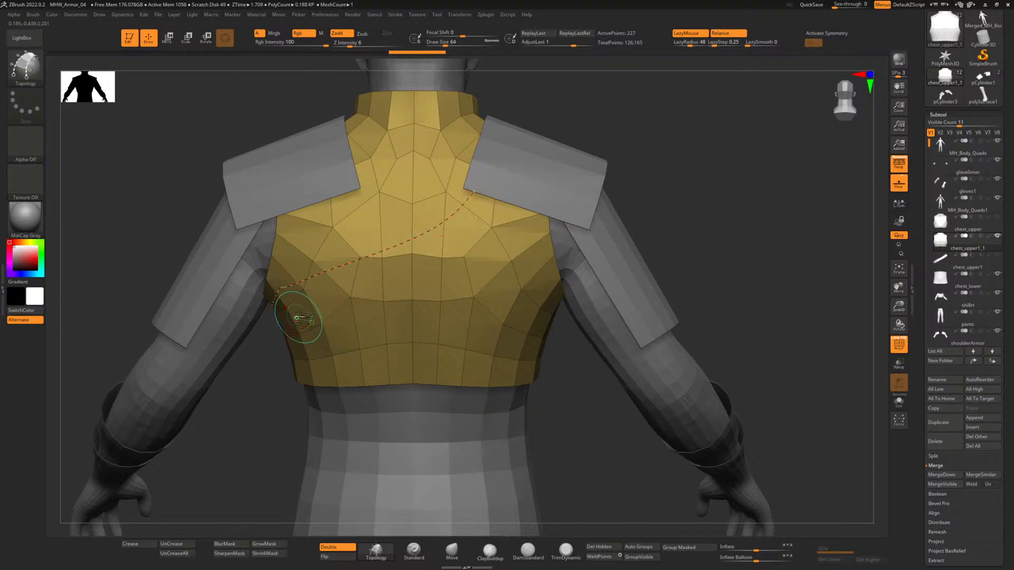
pyautogui.moveTo(298, 316); pyautogui.dragTo(332, 308)
pyautogui.moveTo(530, 192); pyautogui.dragTo(530, 190)
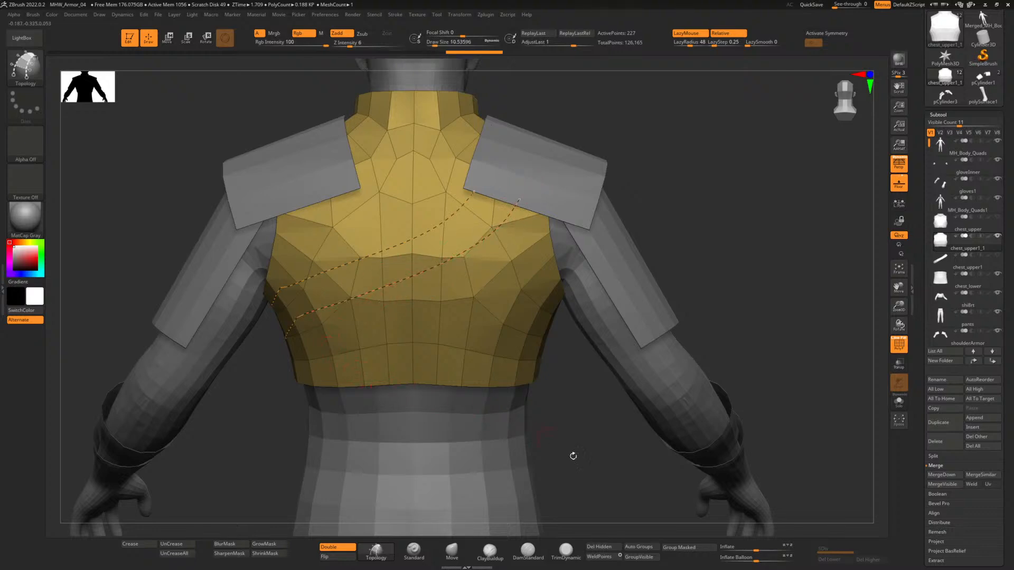
# Draw short cross lines over the two strap edges along the back to form quad faces.
pyautogui.moveTo(595, 435)
pyautogui.mouseDown()
pyautogui.moveTo(615, 400)
pyautogui.moveTo(598, 427)
pyautogui.mouseUp()
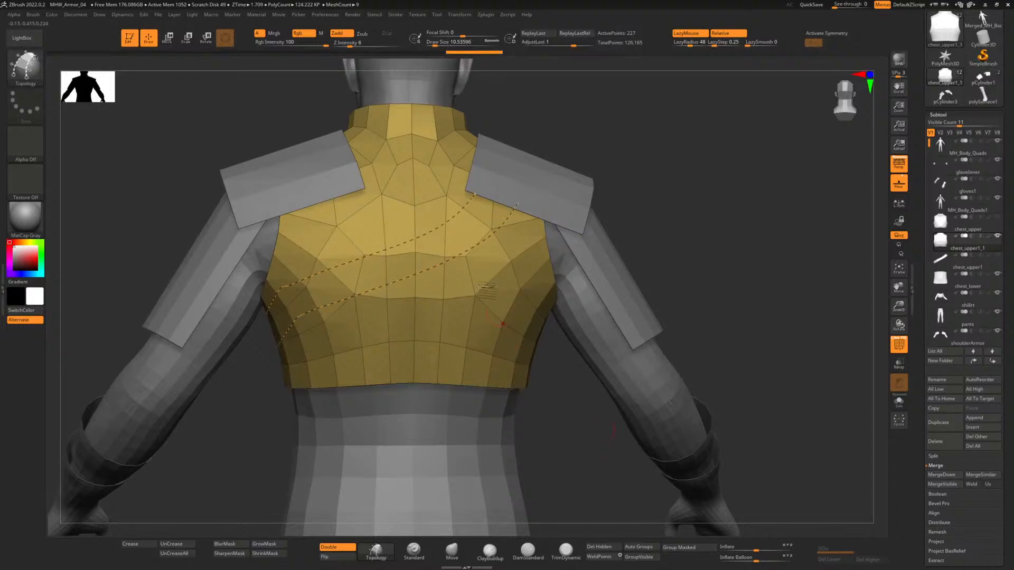
pyautogui.moveTo(446, 203); pyautogui.dragTo(505, 278)
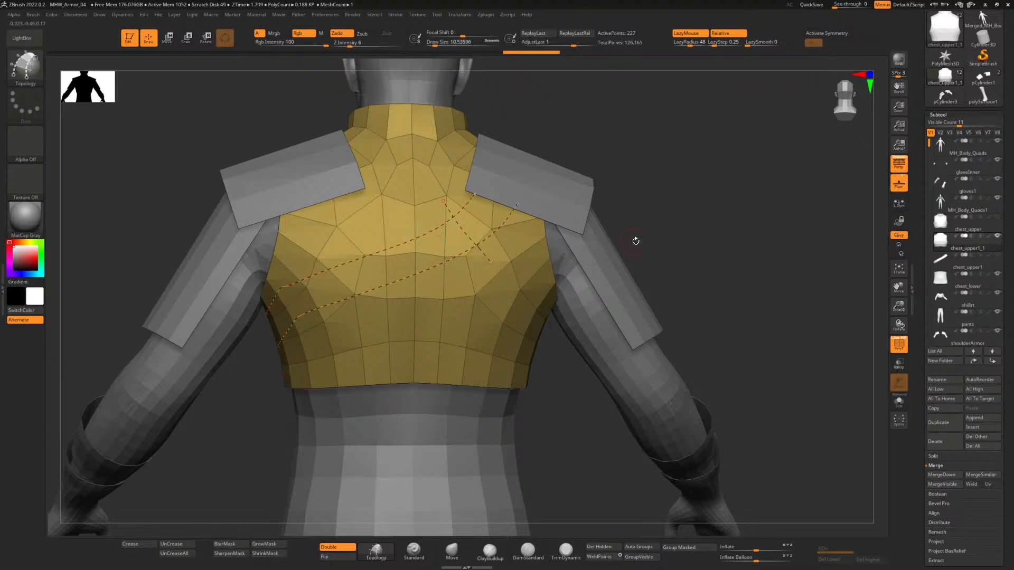
pyautogui.moveTo(635, 241); pyautogui.dragTo(655, 227)
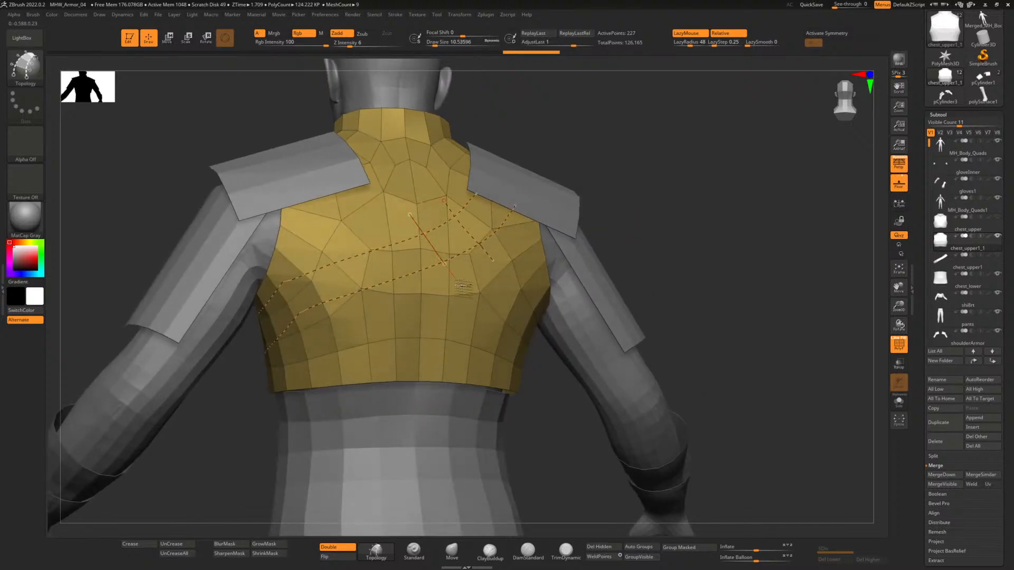
pyautogui.moveTo(463, 287); pyautogui.dragTo(457, 284)
pyautogui.moveTo(661, 199)
pyautogui.mouseDown()
pyautogui.moveTo(651, 218)
pyautogui.moveTo(663, 207)
pyautogui.mouseUp()
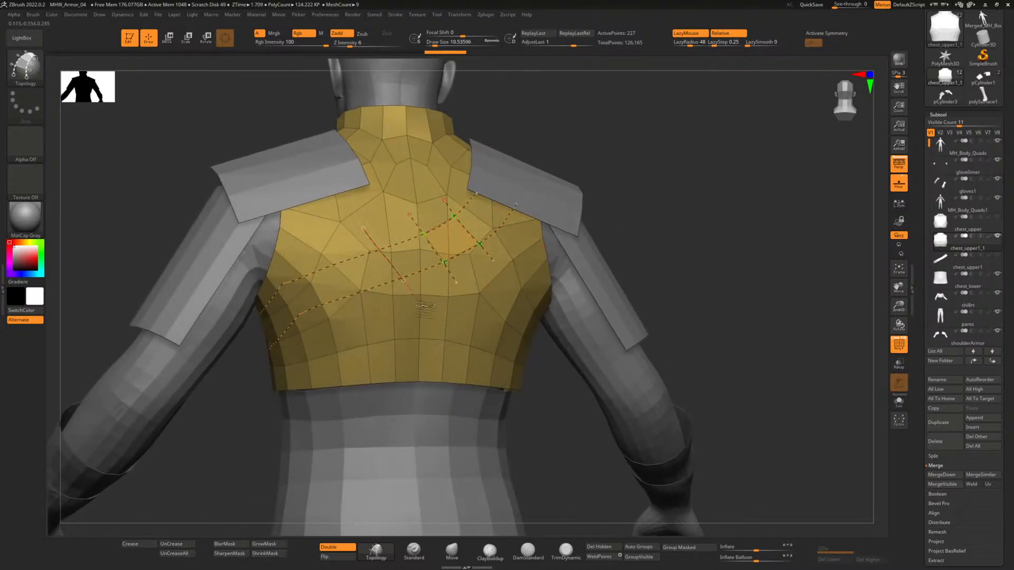
pyautogui.moveTo(421, 311); pyautogui.dragTo(421, 312)
pyautogui.moveTo(327, 256); pyautogui.dragTo(360, 320)
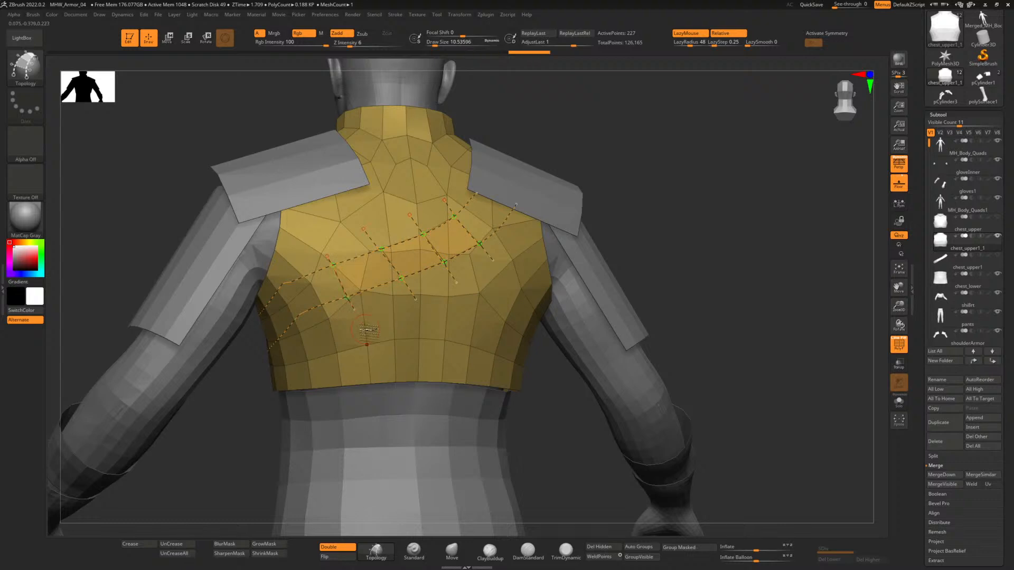
pyautogui.moveTo(227, 392); pyautogui.dragTo(296, 364)
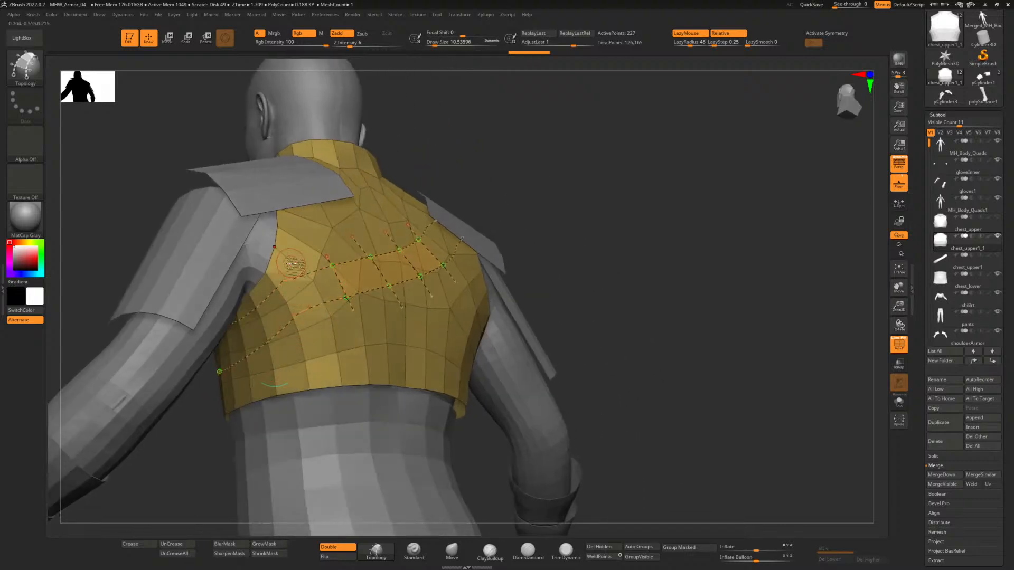
pyautogui.moveTo(291, 263)
pyautogui.mouseDown()
pyautogui.moveTo(324, 353)
pyautogui.moveTo(294, 372)
pyautogui.mouseUp()
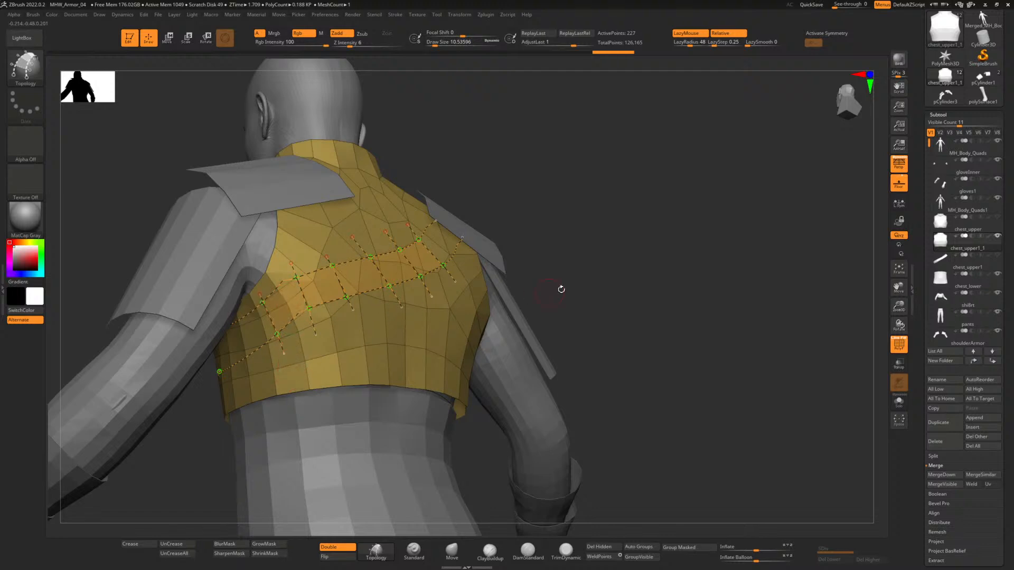
# Continue the cross lines over the strap edges around the left side beneath the arm toward the front.
pyautogui.moveTo(580, 266)
pyautogui.mouseDown()
pyautogui.moveTo(593, 240)
pyautogui.moveTo(578, 262)
pyautogui.mouseUp()
pyautogui.moveTo(453, 299); pyautogui.dragTo(468, 391)
pyautogui.moveTo(396, 395); pyautogui.dragTo(372, 382)
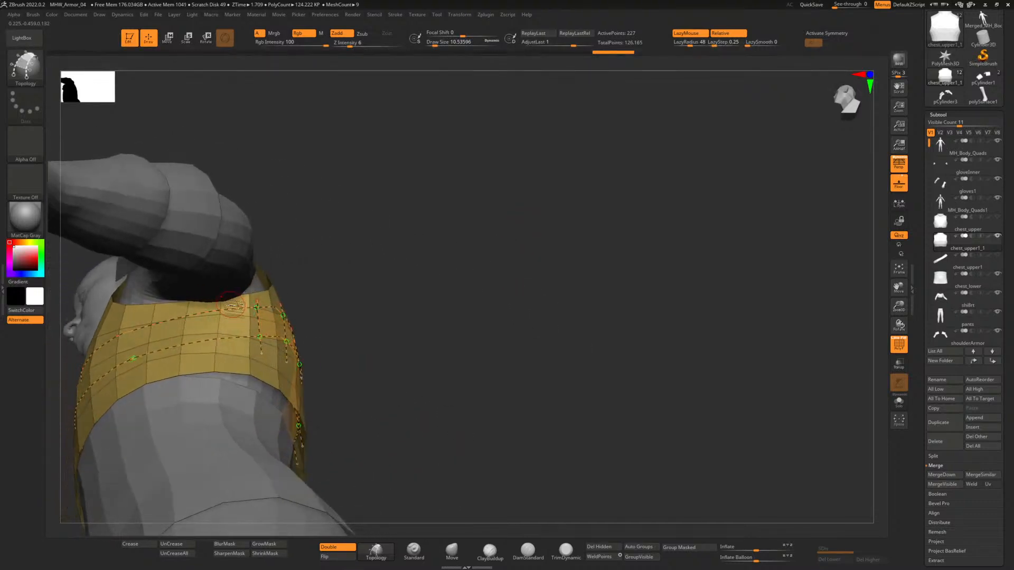
pyautogui.moveTo(232, 306)
pyautogui.mouseDown()
pyautogui.moveTo(233, 376)
pyautogui.moveTo(198, 381)
pyautogui.mouseUp()
pyautogui.moveTo(341, 327)
pyautogui.mouseDown()
pyautogui.moveTo(362, 313)
pyautogui.moveTo(333, 330)
pyautogui.mouseUp()
pyautogui.moveTo(104, 338); pyautogui.dragTo(168, 417)
pyautogui.moveTo(262, 218)
pyautogui.mouseDown()
pyautogui.moveTo(281, 174)
pyautogui.moveTo(325, 235)
pyautogui.moveTo(312, 342)
pyautogui.moveTo(322, 328)
pyautogui.mouseUp()
pyautogui.moveTo(423, 174); pyautogui.dragTo(399, 285)
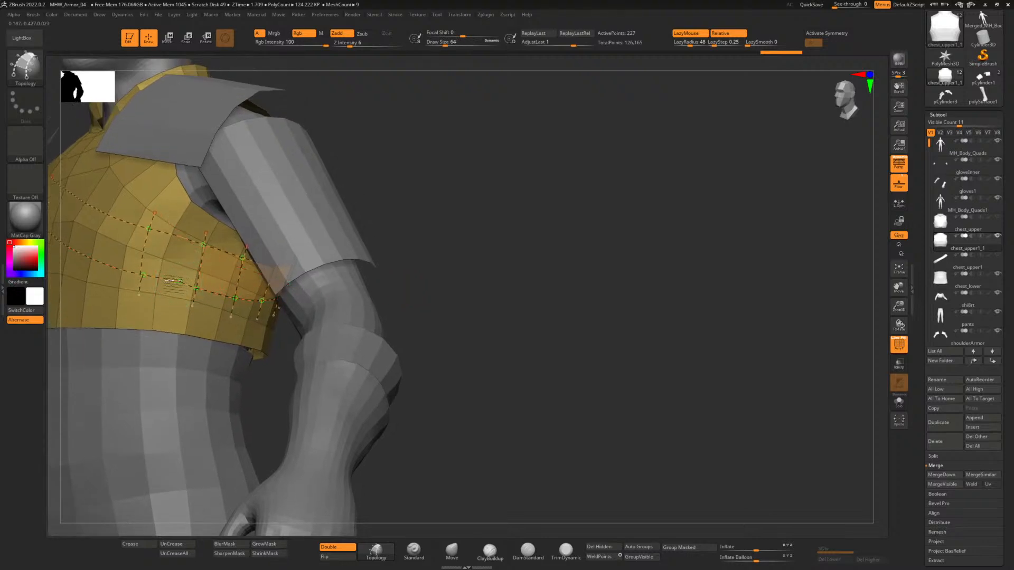
# Turn off LazyMouse and try to correct the lower strap edge line on the left side of the chest.
pyautogui.moveTo(156, 278); pyautogui.dragTo(145, 276)
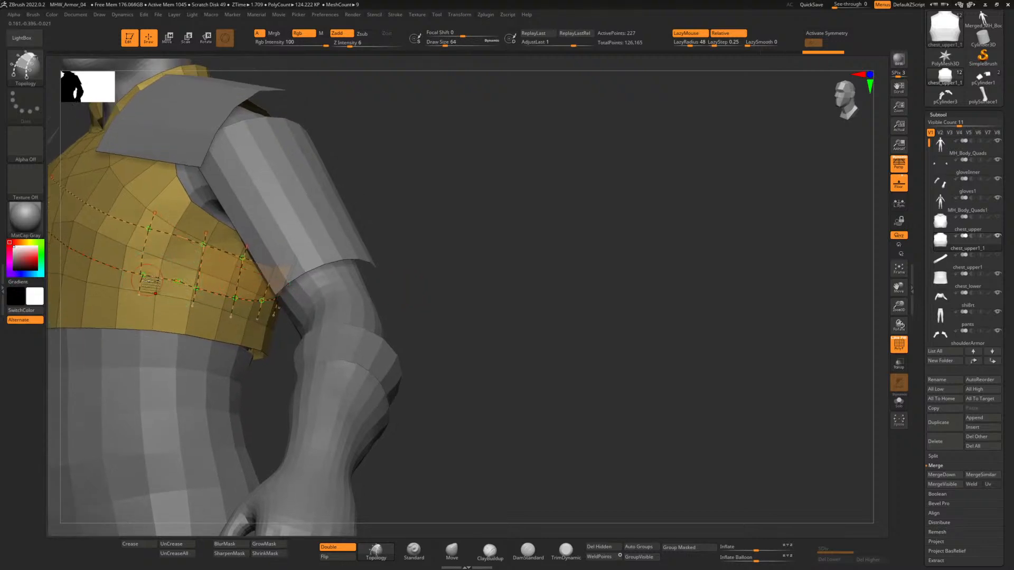
pyautogui.click(686, 33)
pyautogui.keyDown('alt'); pyautogui.moveTo(416, 311); pyautogui.dragTo(475, 365); pyautogui.keyUp('alt')
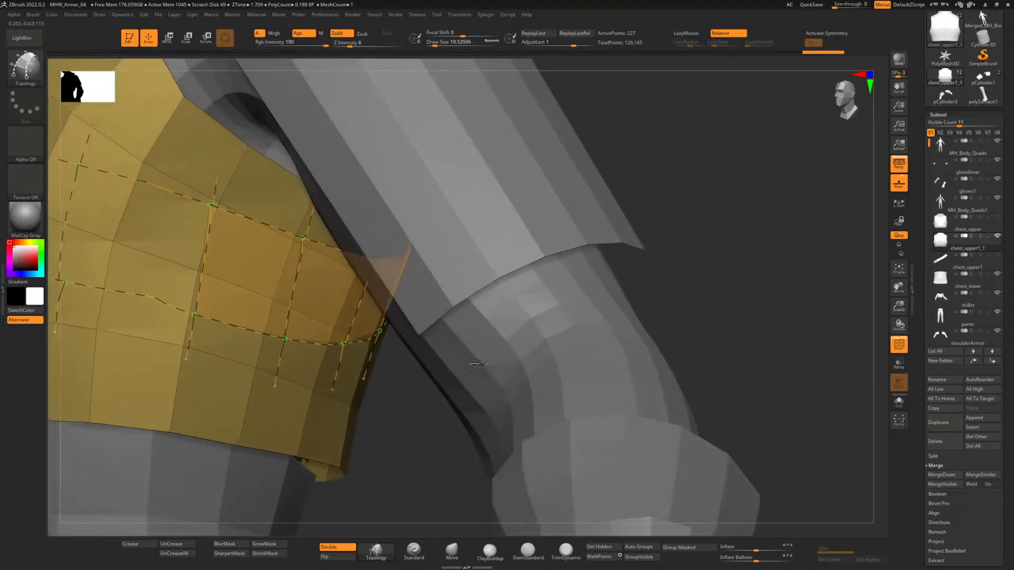
pyautogui.keyDown('alt'); pyautogui.moveTo(414, 407); pyautogui.dragTo(519, 347); pyautogui.keyUp('alt')
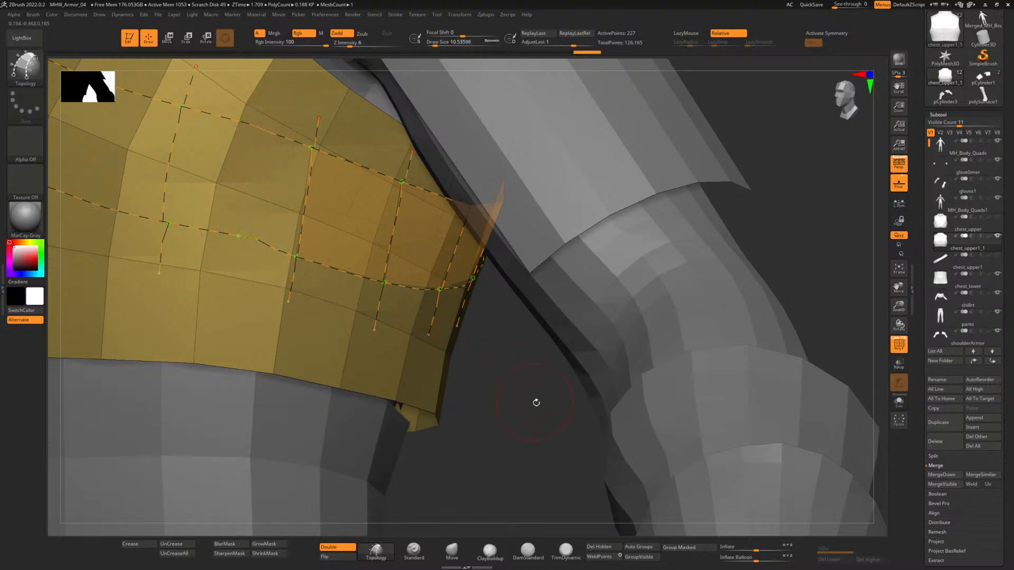
pyautogui.moveTo(536, 402); pyautogui.dragTo(470, 379)
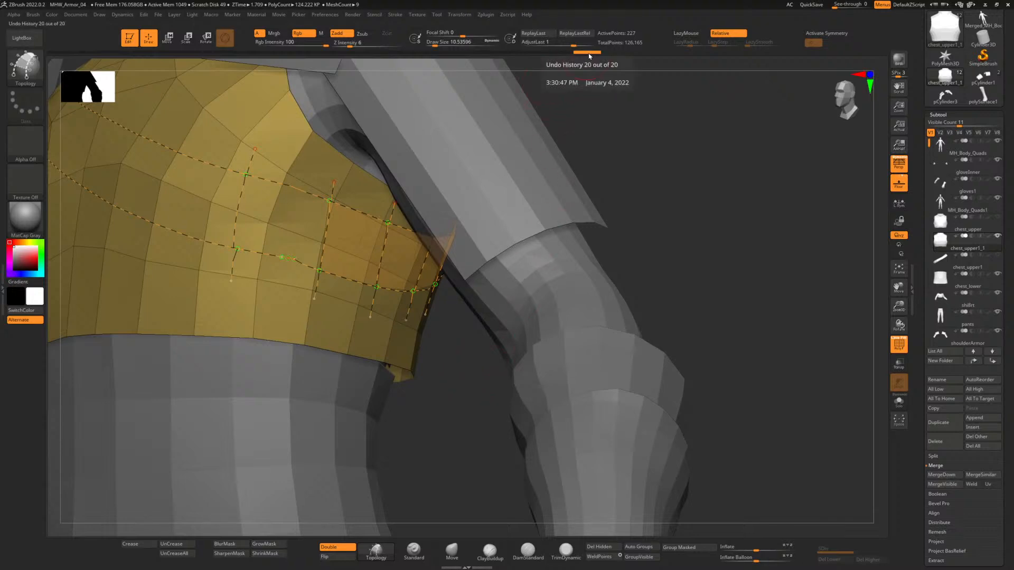
# Roll the undo history back to the two strap edge lines on the chest front.
pyautogui.click(571, 53)
pyautogui.moveTo(529, 55); pyautogui.dragTo(363, 45)
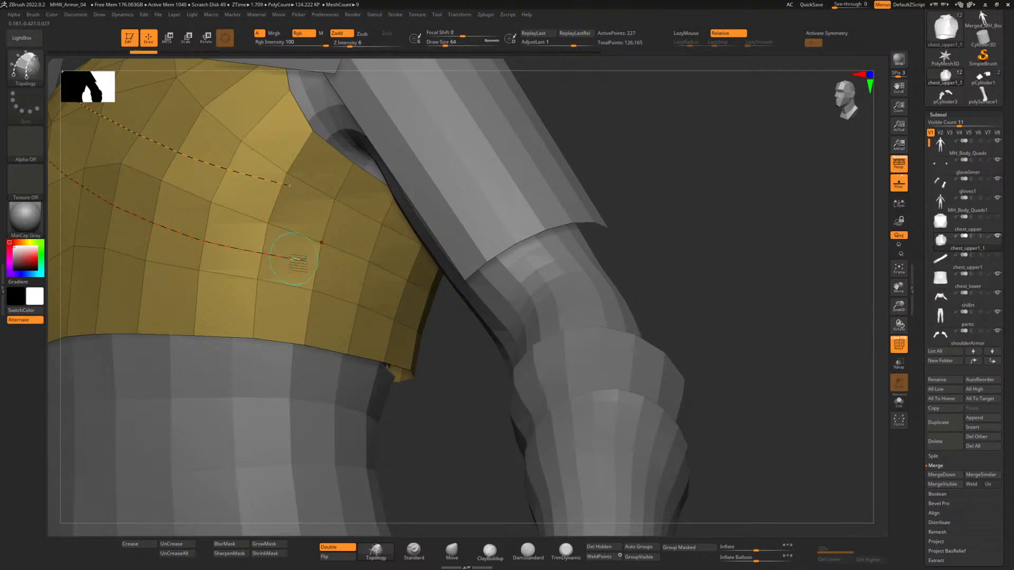
# Extend the upper and lower strap edge lines around the left ribs beneath the arm and onto the back with LazyMouse off.
pyautogui.moveTo(378, 271); pyautogui.dragTo(379, 271)
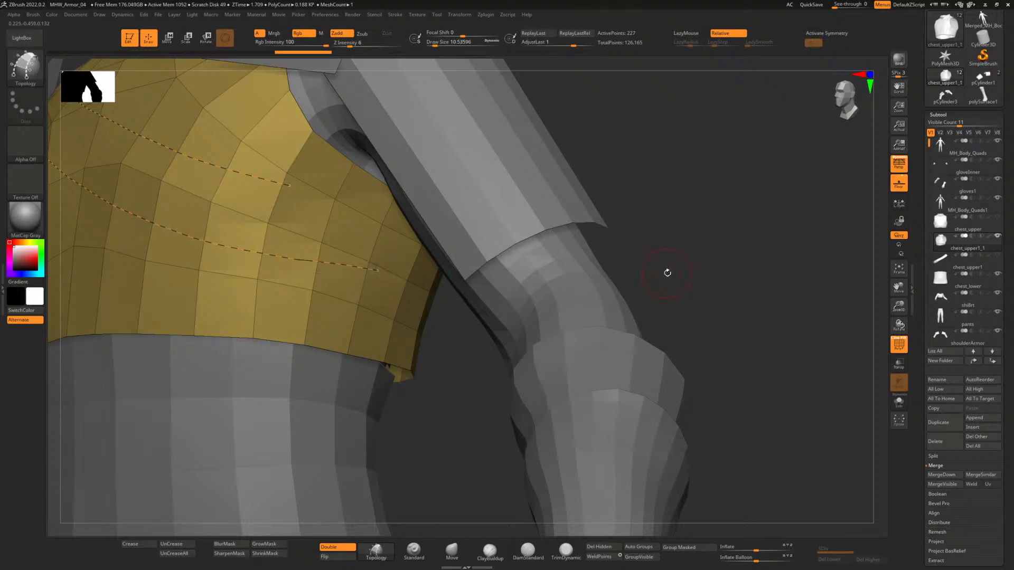
pyautogui.moveTo(668, 272); pyautogui.dragTo(653, 269)
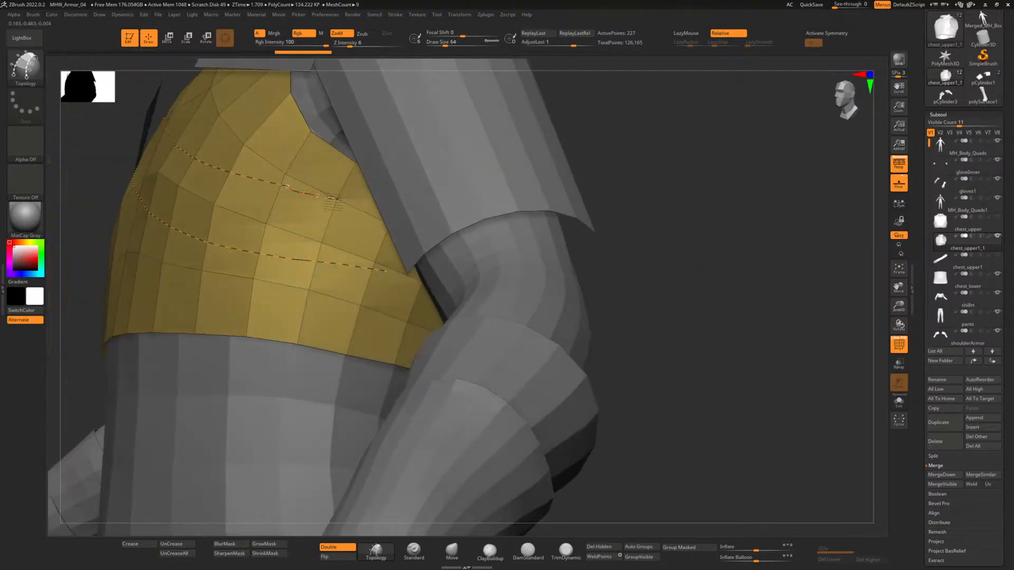
pyautogui.moveTo(360, 204); pyautogui.dragTo(362, 205)
pyautogui.moveTo(674, 298)
pyautogui.mouseDown()
pyautogui.moveTo(654, 276)
pyautogui.moveTo(653, 240)
pyautogui.mouseUp()
pyautogui.moveTo(342, 223); pyautogui.dragTo(534, 263)
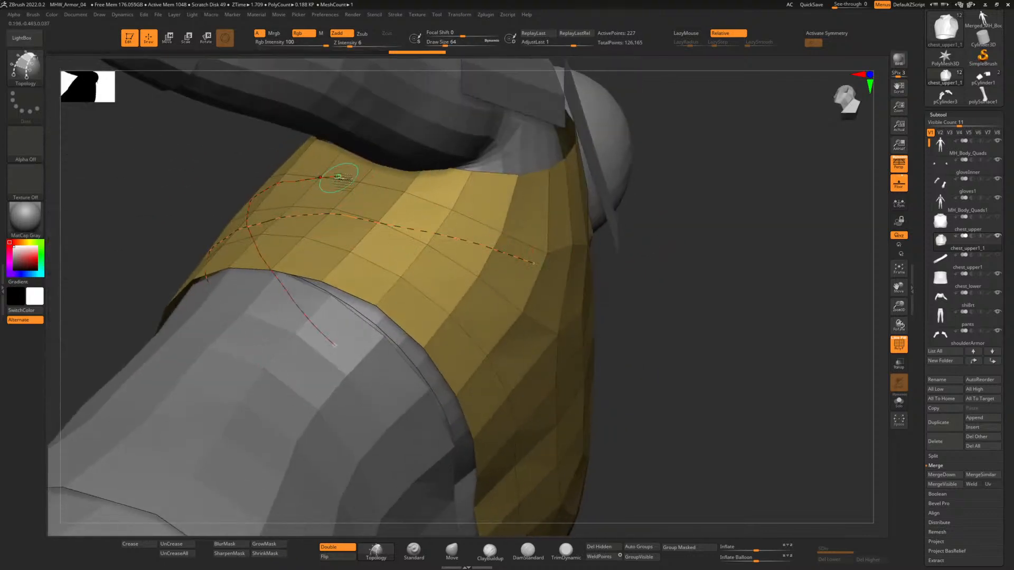
pyautogui.moveTo(339, 177); pyautogui.dragTo(535, 220)
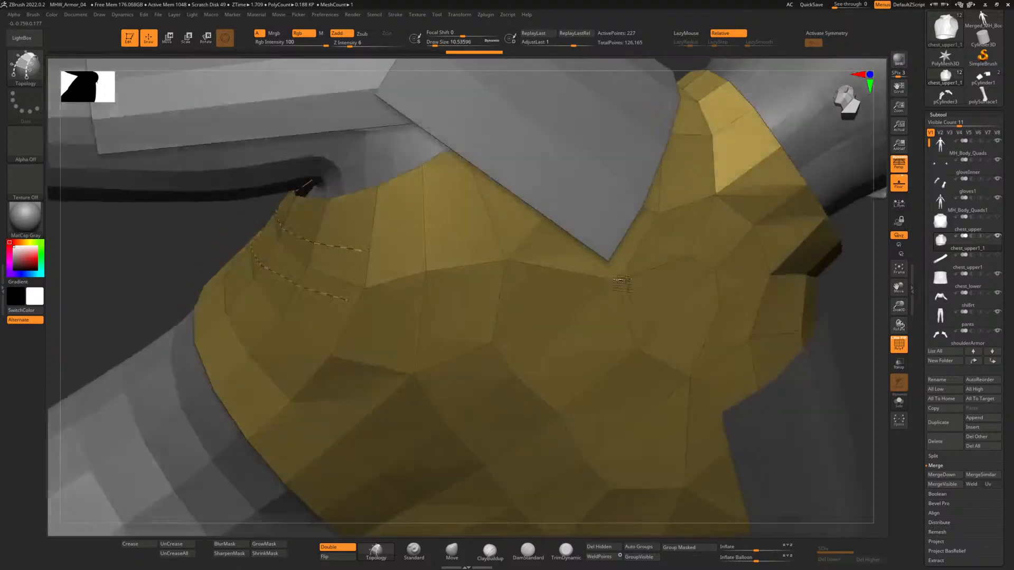
pyautogui.moveTo(622, 281); pyautogui.dragTo(602, 274, button='right')
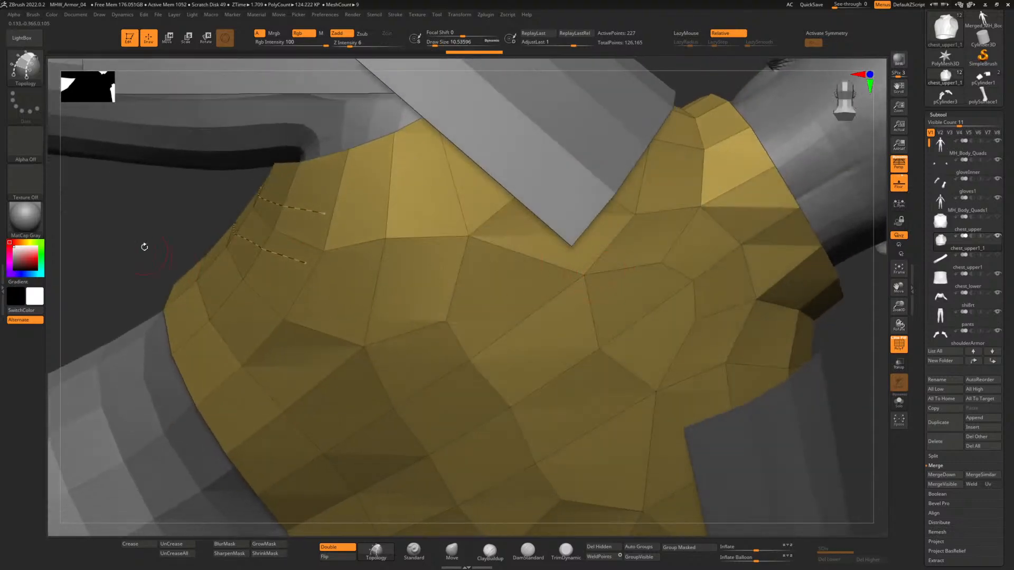
# Extend the lower and upper strap edge lines diagonally across the back from the left side to the right shoulder blade.
pyautogui.moveTo(164, 238); pyautogui.dragTo(177, 212)
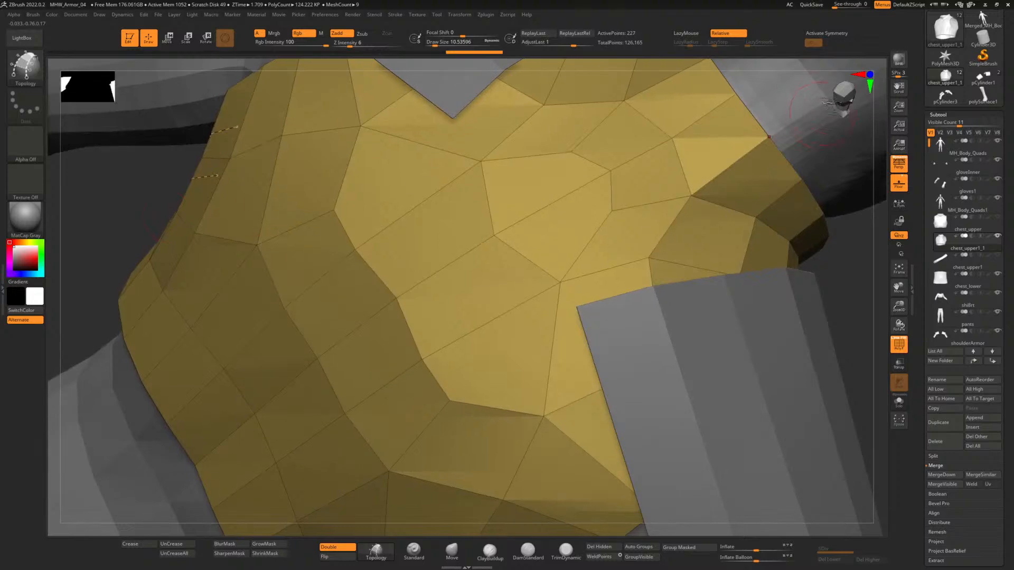
pyautogui.click(870, 75)
pyautogui.moveTo(681, 240); pyautogui.dragTo(717, 270)
pyautogui.keyDown('alt'); pyautogui.moveTo(731, 165); pyautogui.dragTo(817, 321); pyautogui.keyUp('alt')
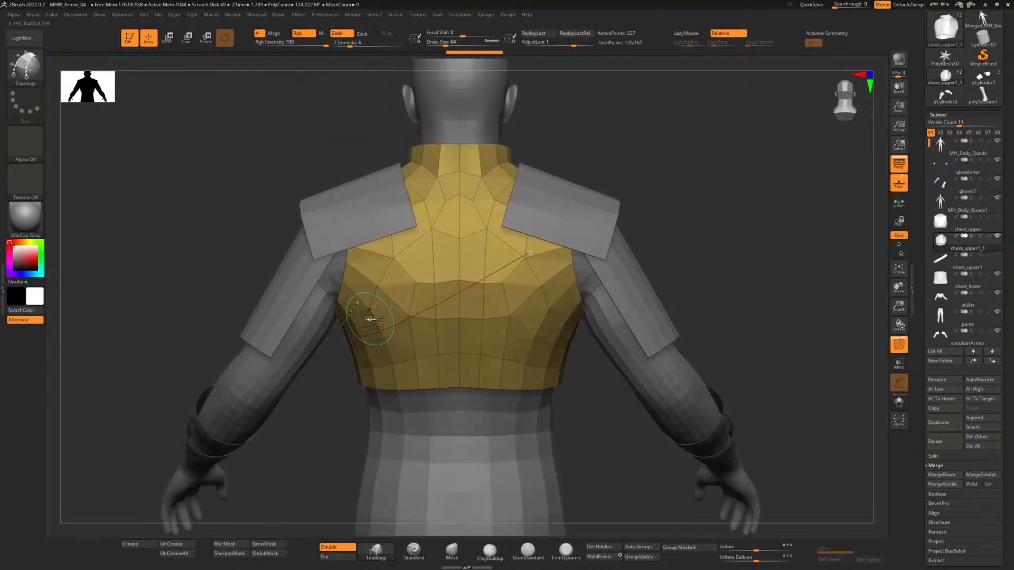
pyautogui.moveTo(370, 319); pyautogui.dragTo(406, 306)
pyautogui.moveTo(522, 257); pyautogui.dragTo(552, 235)
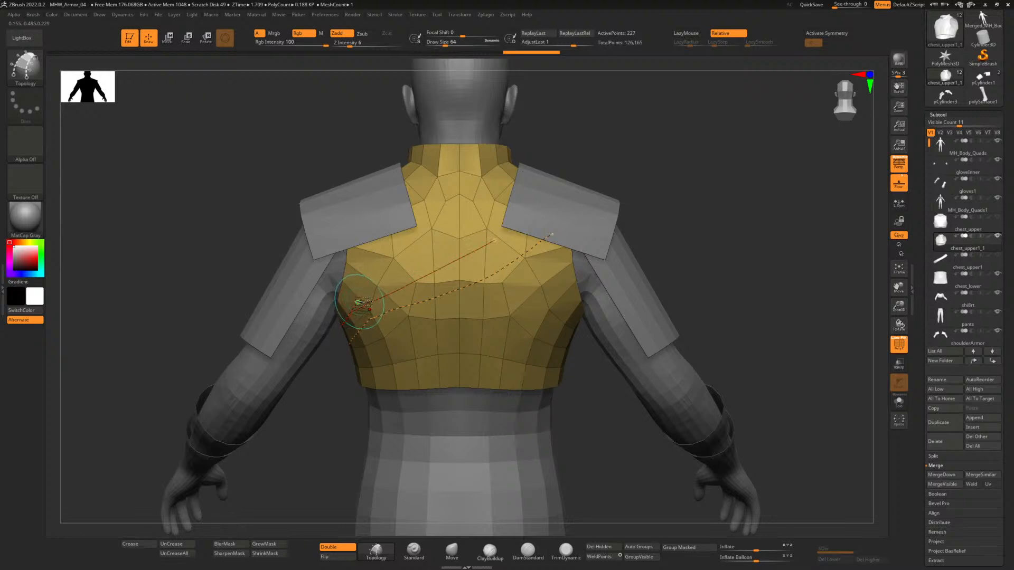
pyautogui.moveTo(418, 273)
pyautogui.mouseDown()
pyautogui.moveTo(514, 223)
pyautogui.moveTo(525, 279)
pyautogui.mouseUp()
# Draw cross lines over both strap edges across the back, working from near the right shoulder down to the left side.
pyautogui.moveTo(456, 234); pyautogui.dragTo(496, 299)
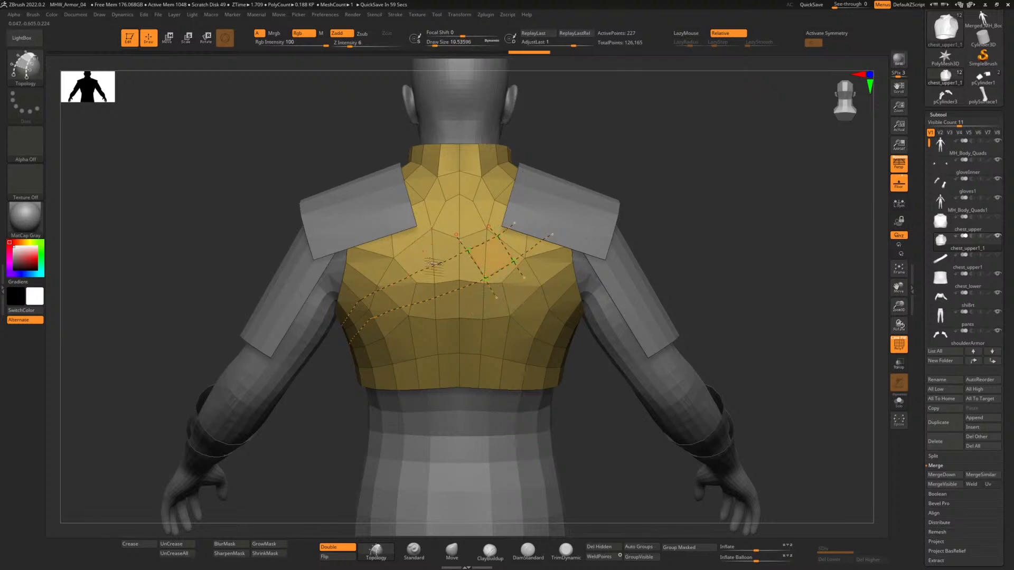
pyautogui.moveTo(423, 251); pyautogui.dragTo(463, 311)
pyautogui.moveTo(390, 266)
pyautogui.mouseDown()
pyautogui.moveTo(413, 295)
pyautogui.moveTo(373, 299)
pyautogui.moveTo(395, 340)
pyautogui.mouseUp()
pyautogui.moveTo(590, 403); pyautogui.dragTo(660, 383)
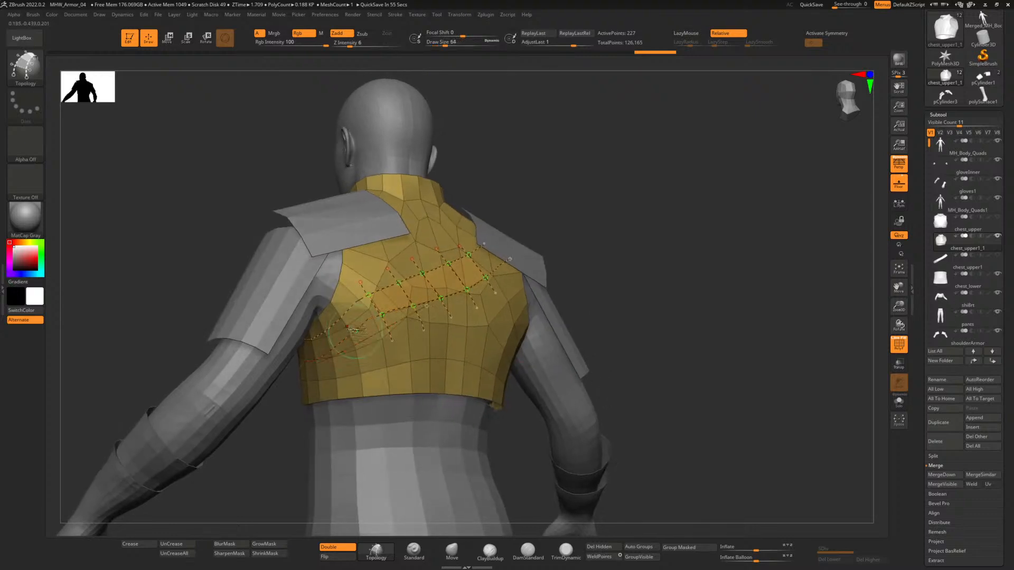
pyautogui.moveTo(343, 305); pyautogui.dragTo(374, 359)
# Continue the cross lines over the strap edges around the left ribs beneath the arm.
pyautogui.moveTo(602, 379); pyautogui.dragTo(651, 337)
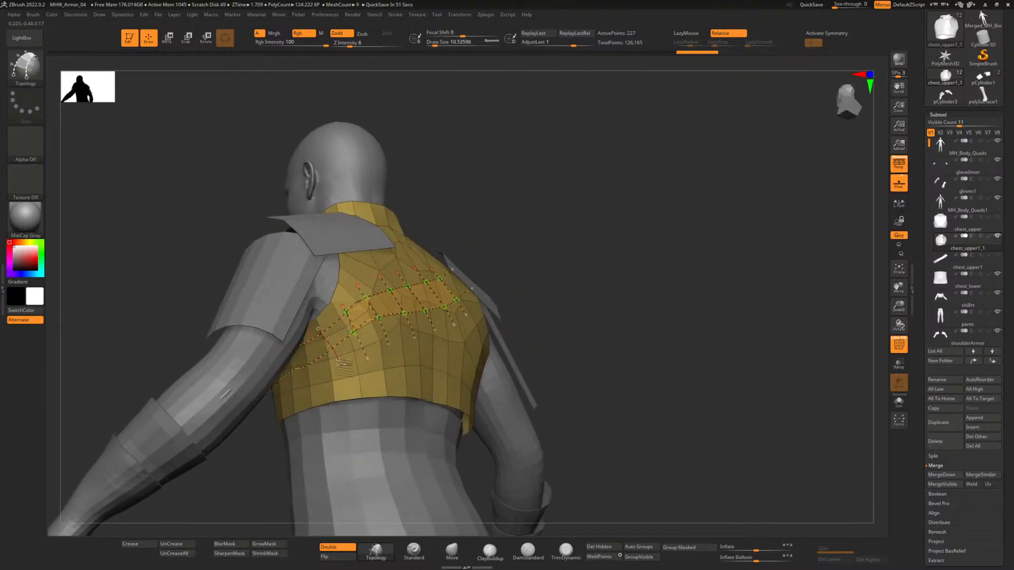
pyautogui.moveTo(208, 280); pyautogui.dragTo(227, 224)
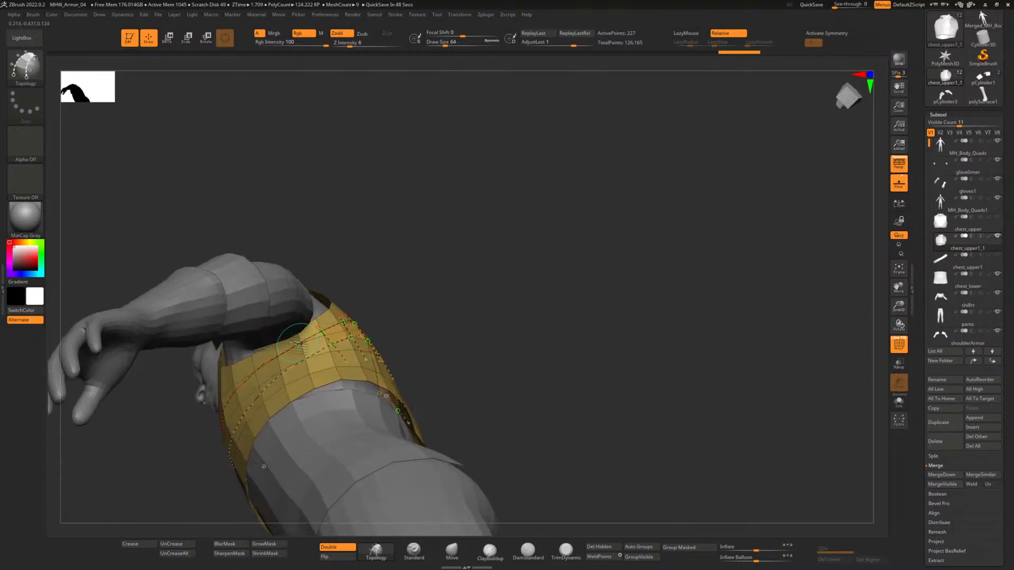
pyautogui.moveTo(303, 357); pyautogui.dragTo(313, 378)
pyautogui.moveTo(259, 359); pyautogui.dragTo(283, 396)
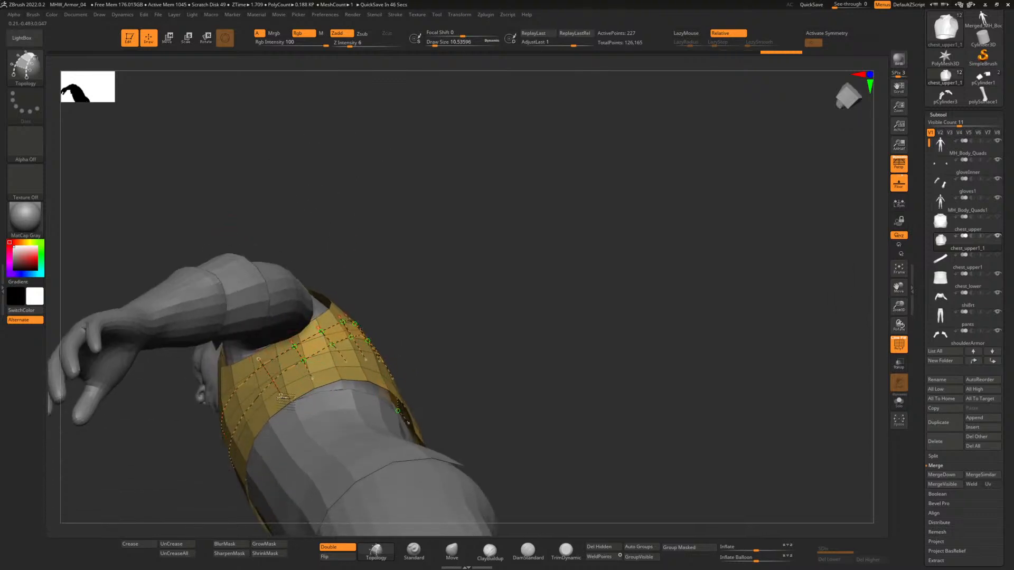
# Draw cross lines over the strap edges from the left side of the chest to the middle of the chest front.
pyautogui.moveTo(320, 272); pyautogui.dragTo(370, 183)
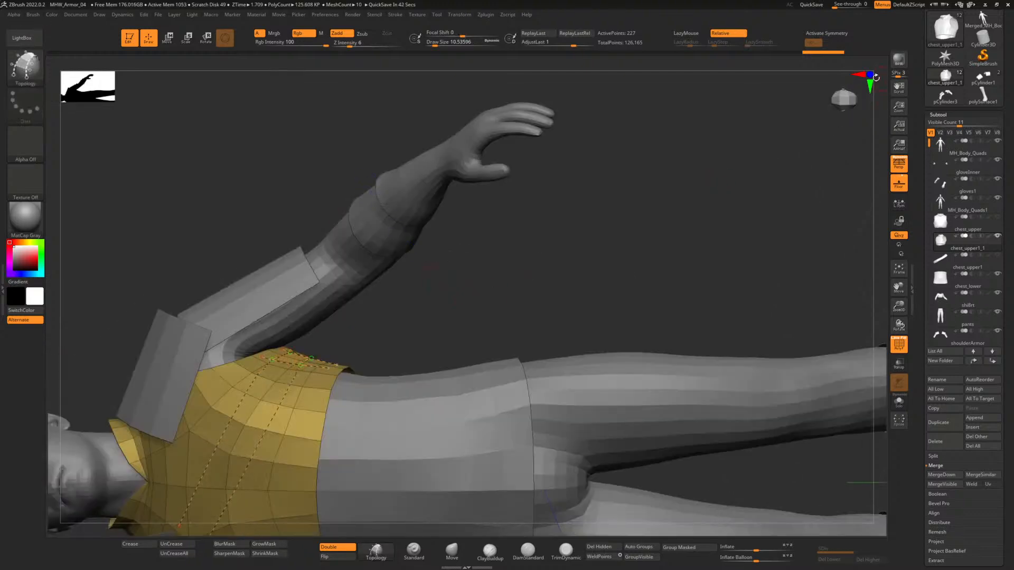
pyautogui.click(871, 76)
pyautogui.moveTo(759, 169)
pyautogui.keyDown('alt'); pyautogui.mouseDown()
pyautogui.moveTo(666, 226)
pyautogui.moveTo(624, 226)
pyautogui.mouseUp(); pyautogui.keyUp('alt')
pyautogui.moveTo(495, 250); pyautogui.dragTo(478, 311)
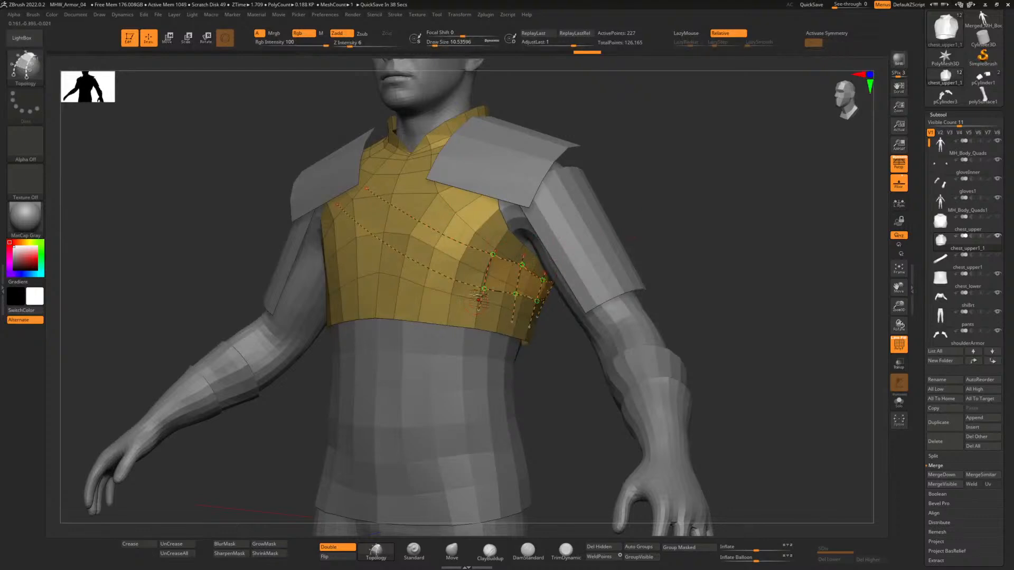
pyautogui.moveTo(468, 236); pyautogui.dragTo(444, 297)
pyautogui.moveTo(450, 198); pyautogui.dragTo(428, 245)
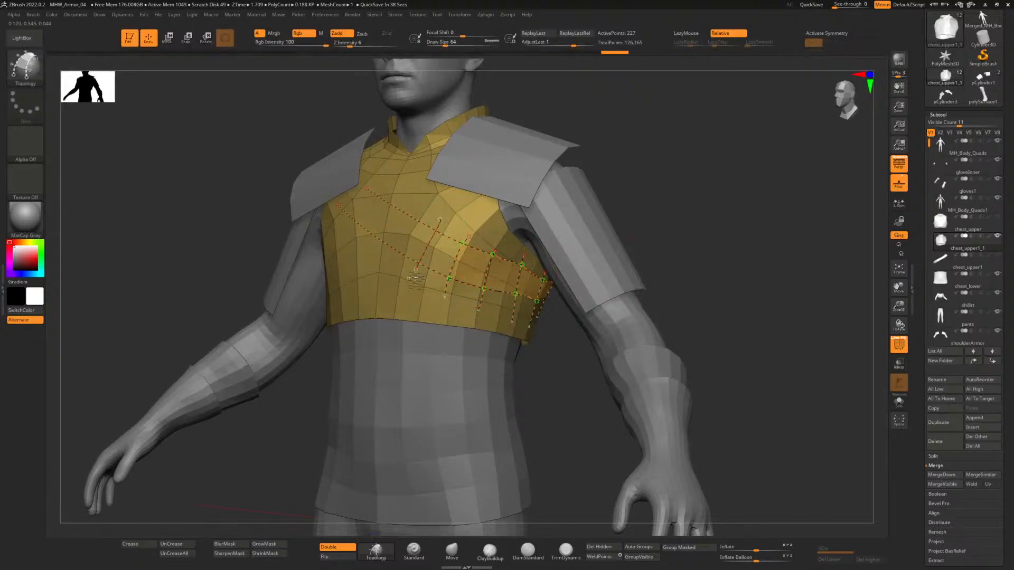
pyautogui.moveTo(417, 210); pyautogui.dragTo(389, 269)
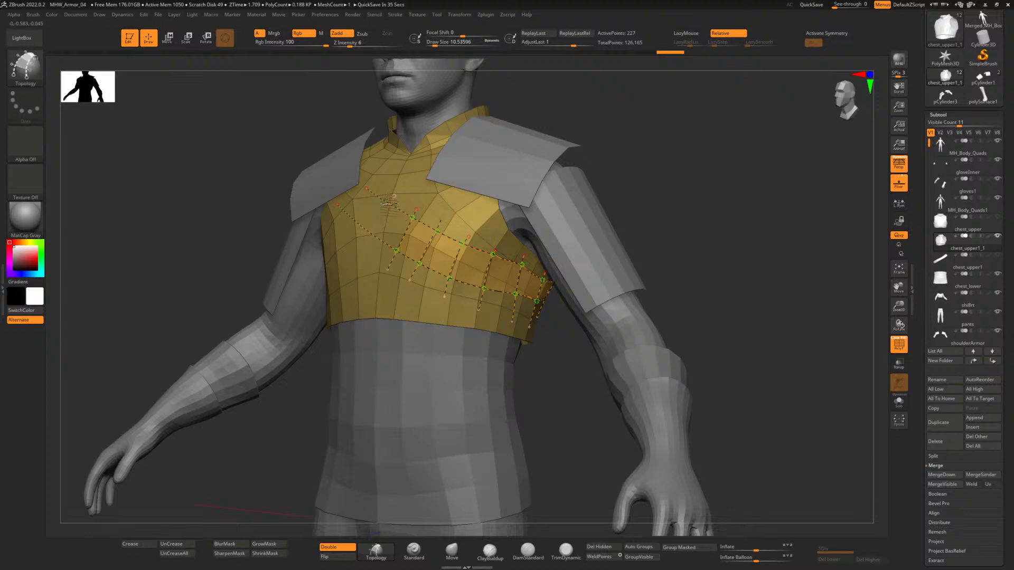
# Add the last cross lines at the strap's upper chest end and generate the strap geometry from the topology lines.
pyautogui.moveTo(390, 203); pyautogui.dragTo(363, 245)
pyautogui.moveTo(641, 171); pyautogui.dragTo(683, 176)
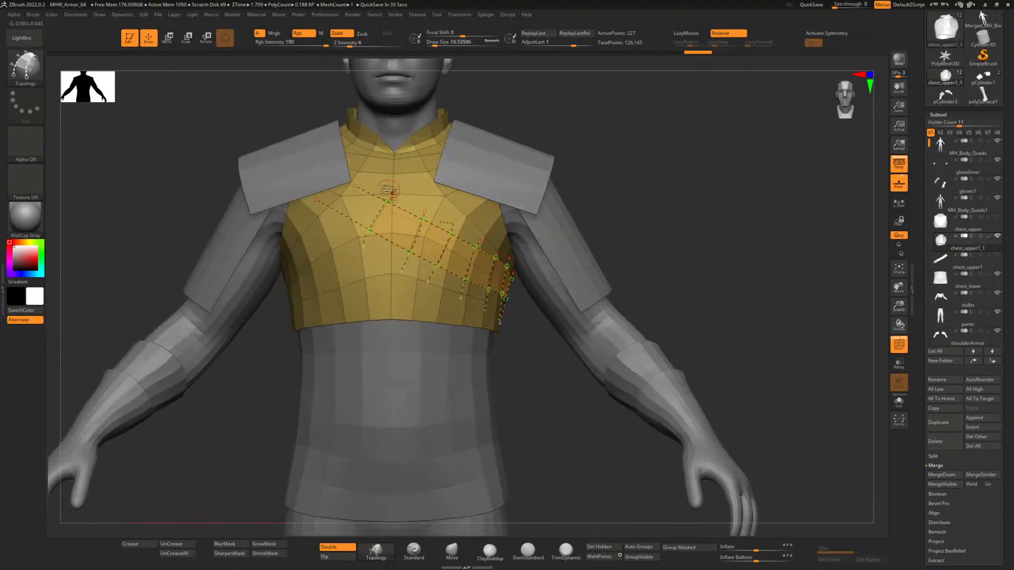
pyautogui.moveTo(370, 181); pyautogui.dragTo(338, 231)
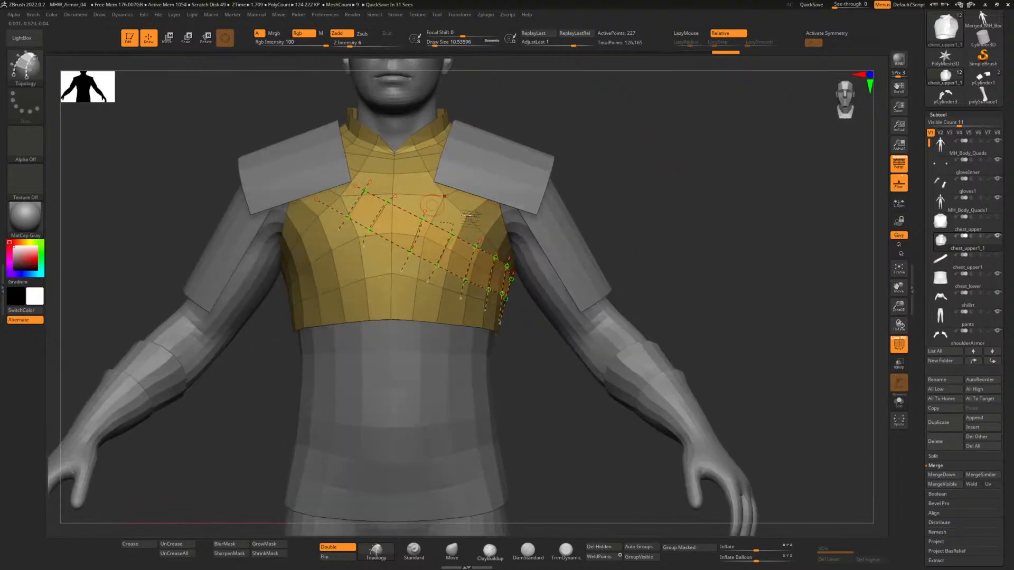
pyautogui.moveTo(636, 226); pyautogui.dragTo(493, 310)
pyautogui.click(427, 306)
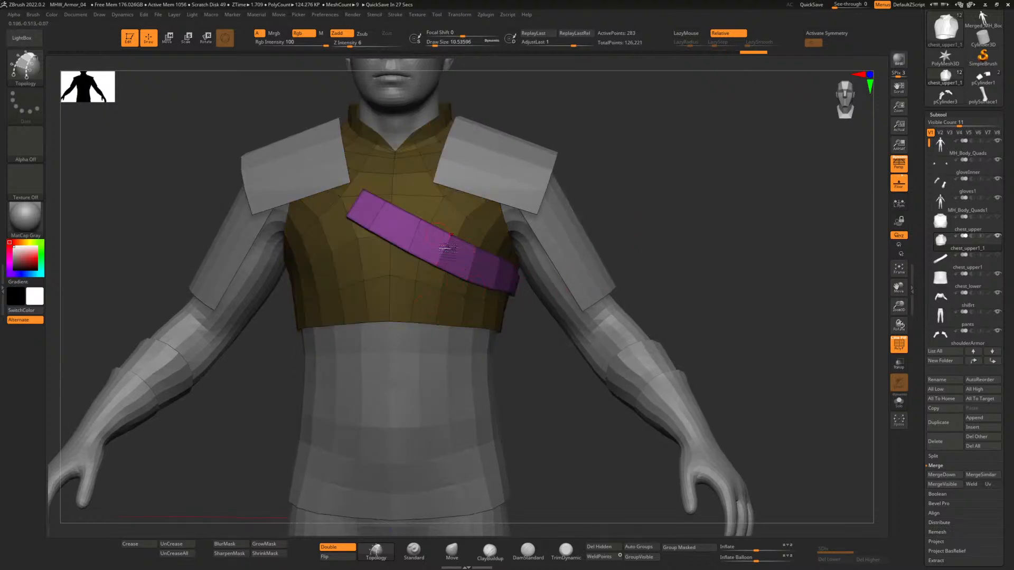
pyautogui.hotkey('ctrl', 'shift')
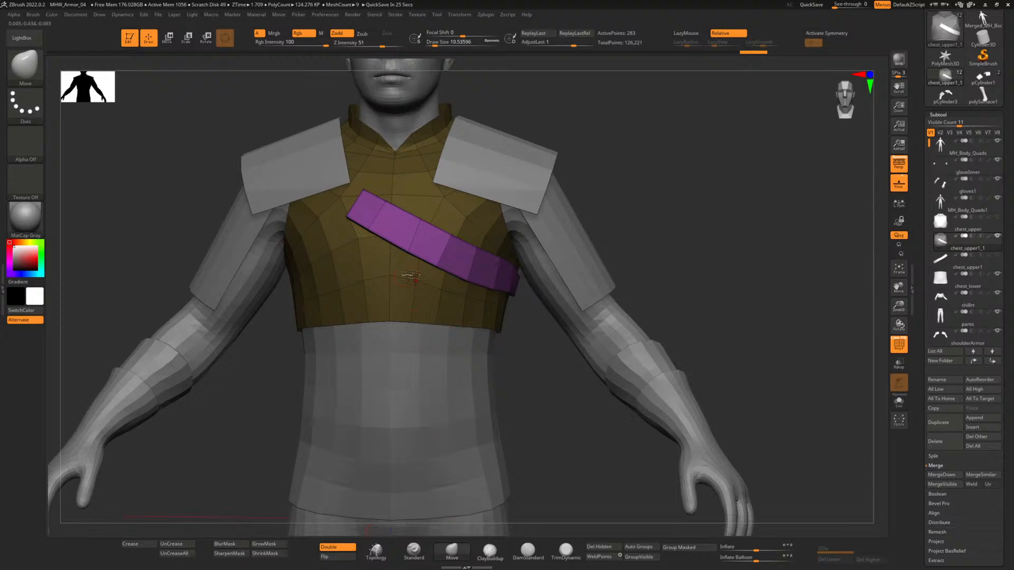
pyautogui.keyDown('ctrl'); pyautogui.keyDown('shift'); pyautogui.click(424, 305); pyautogui.keyUp('shift'); pyautogui.keyUp('ctrl')
pyautogui.keyDown('ctrl'); pyautogui.keyDown('shift'); pyautogui.click(425, 304); pyautogui.keyUp('shift'); pyautogui.keyUp('ctrl')
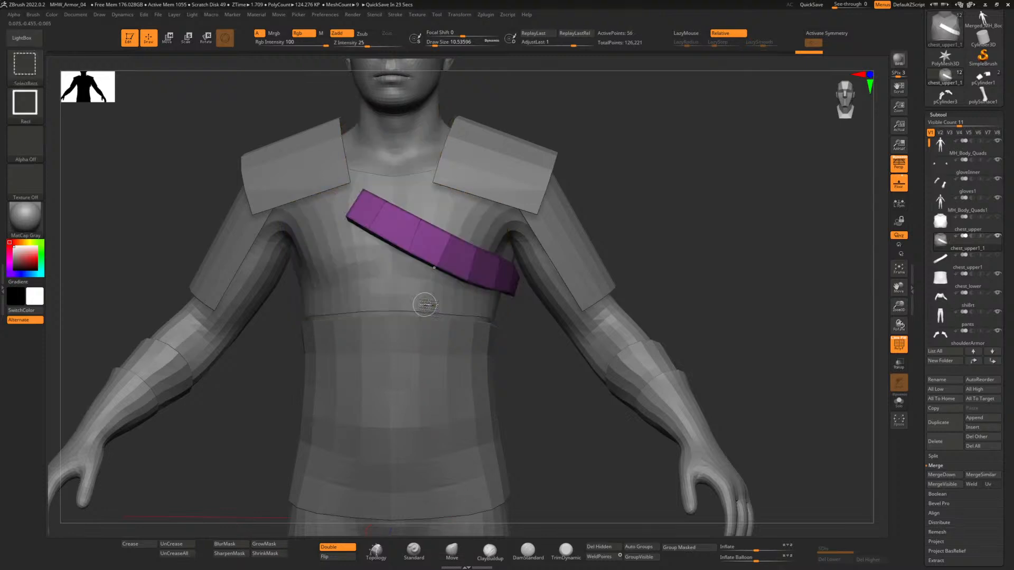
pyautogui.hotkey('ctrl', 'shift', 's')
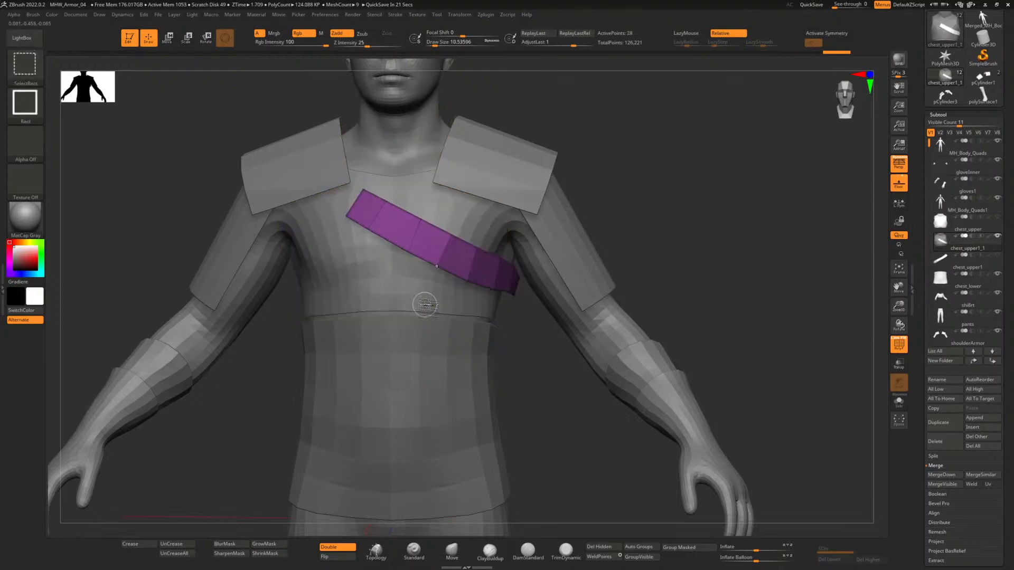
pyautogui.keyDown('ctrl'); pyautogui.keyDown('shift'); pyautogui.click(692, 230); pyautogui.keyUp('shift'); pyautogui.keyUp('ctrl')
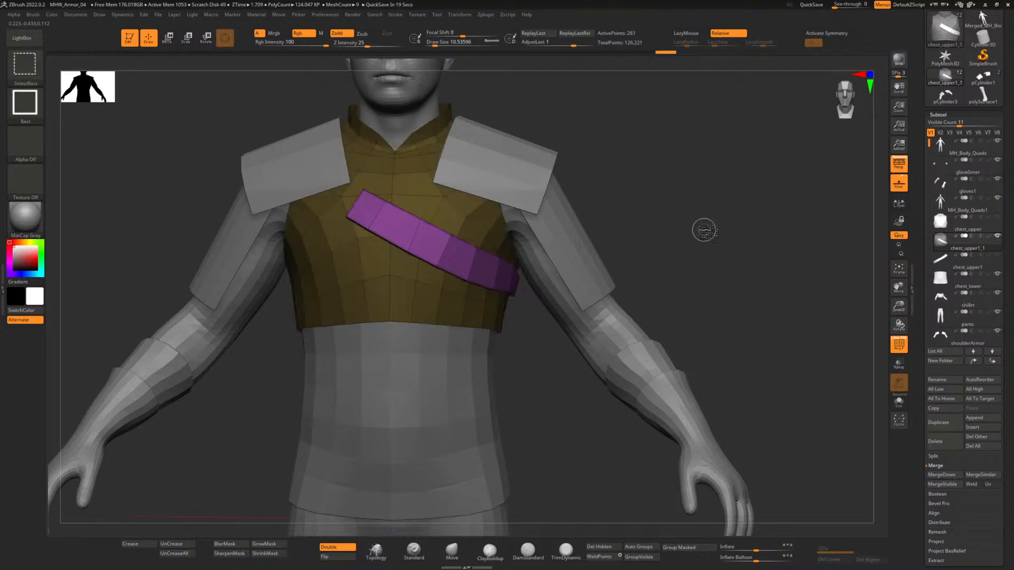
pyautogui.keyDown('ctrl'); pyautogui.keyDown('shift'); pyautogui.click(448, 213); pyautogui.keyUp('shift'); pyautogui.keyUp('ctrl')
pyautogui.keyDown('ctrl'); pyautogui.keyDown('shift'); pyautogui.click(781, 190); pyautogui.keyUp('shift'); pyautogui.keyUp('ctrl')
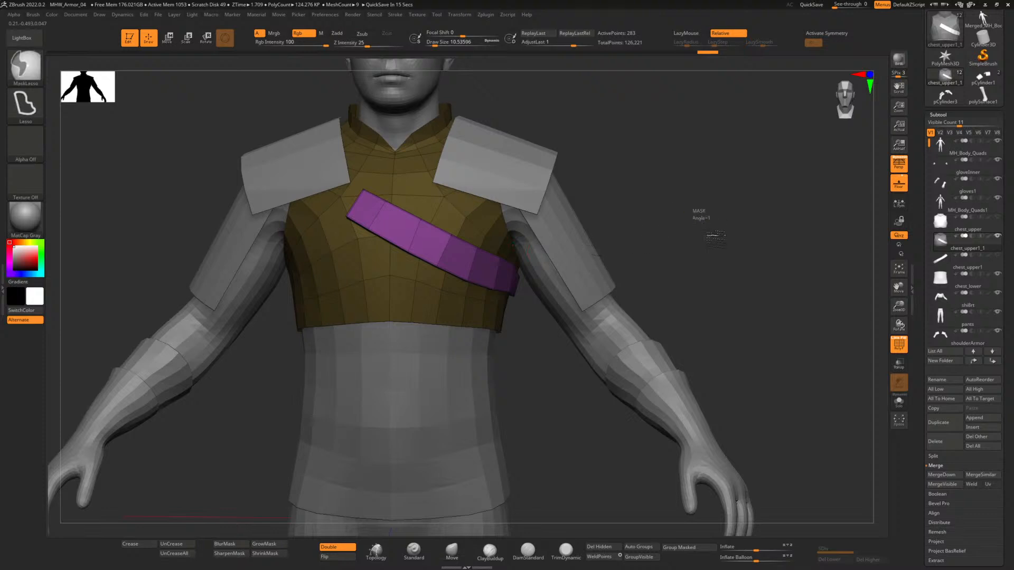
# Clear the mask, isolate the new strap's polygroups and delete the hidden chest geometry, removing all creases from the strap.
pyautogui.keyDown('ctrl'); pyautogui.click(724, 254); pyautogui.keyUp('ctrl')
pyautogui.keyDown('ctrl'); pyautogui.keyDown('shift'); pyautogui.click(432, 306); pyautogui.keyUp('shift'); pyautogui.keyUp('ctrl')
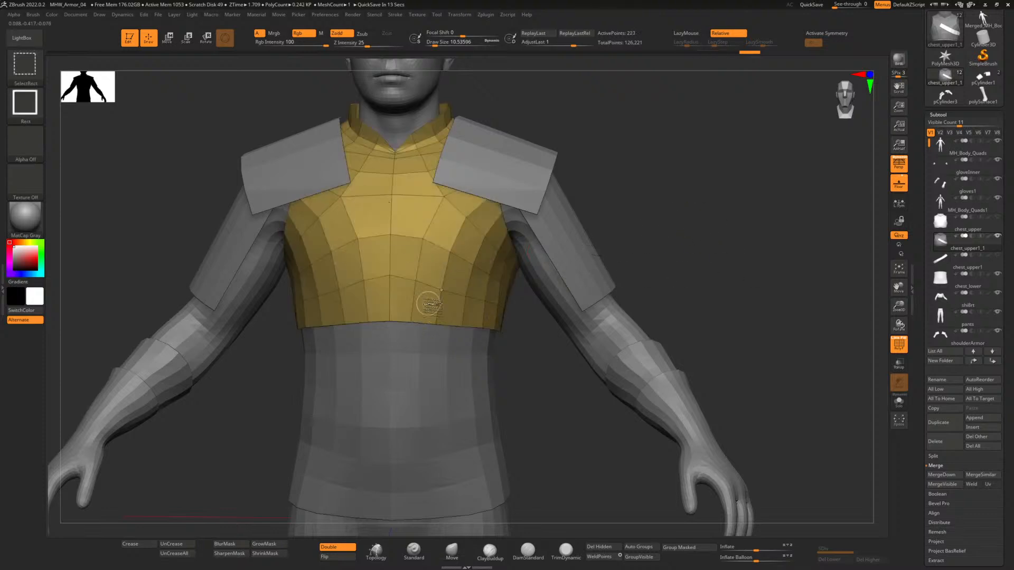
pyautogui.keyDown('ctrl'); pyautogui.keyDown('shift'); pyautogui.click(429, 306); pyautogui.keyUp('shift'); pyautogui.keyUp('ctrl')
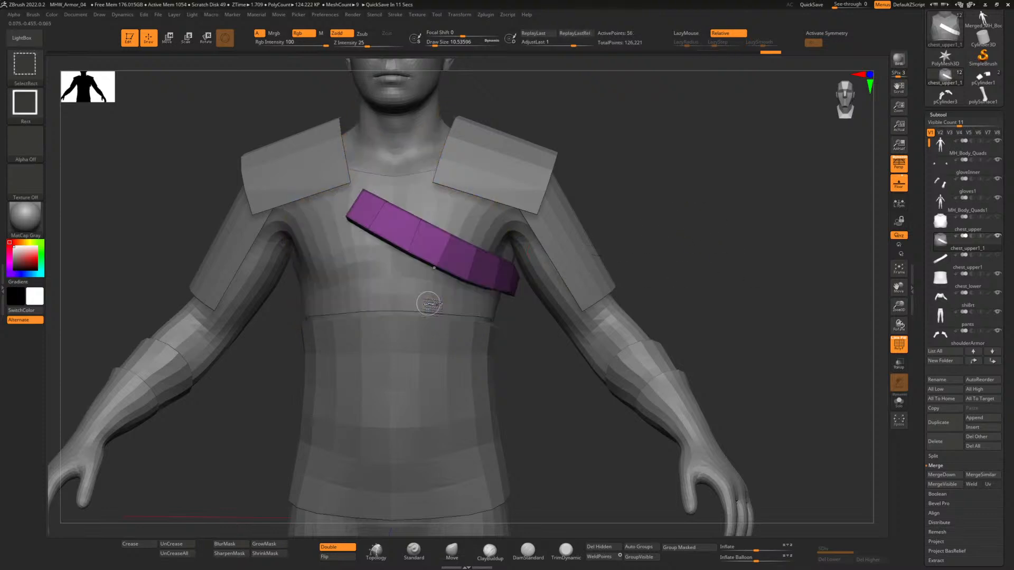
pyautogui.click(595, 548)
pyautogui.moveTo(591, 428); pyautogui.dragTo(672, 220)
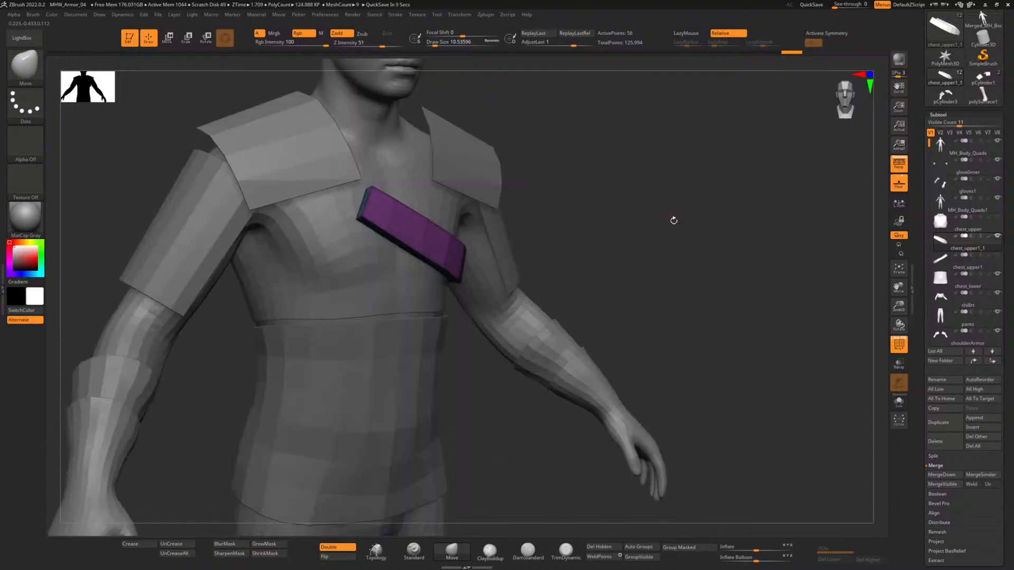
pyautogui.click(181, 557)
pyautogui.keyDown('alt'); pyautogui.moveTo(594, 200); pyautogui.dragTo(734, 270); pyautogui.keyUp('alt')
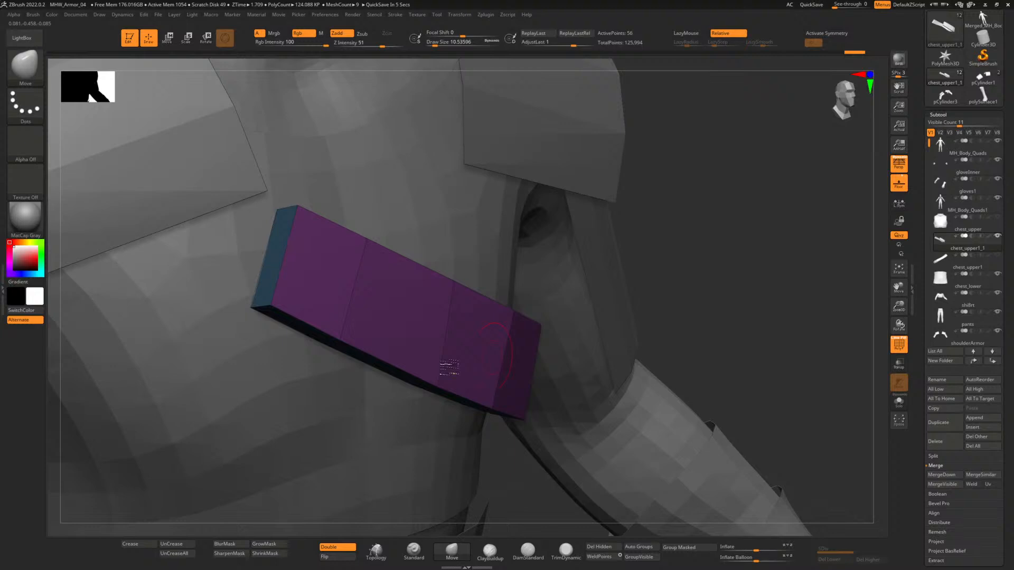
pyautogui.hotkey('ctrl', 'shift')
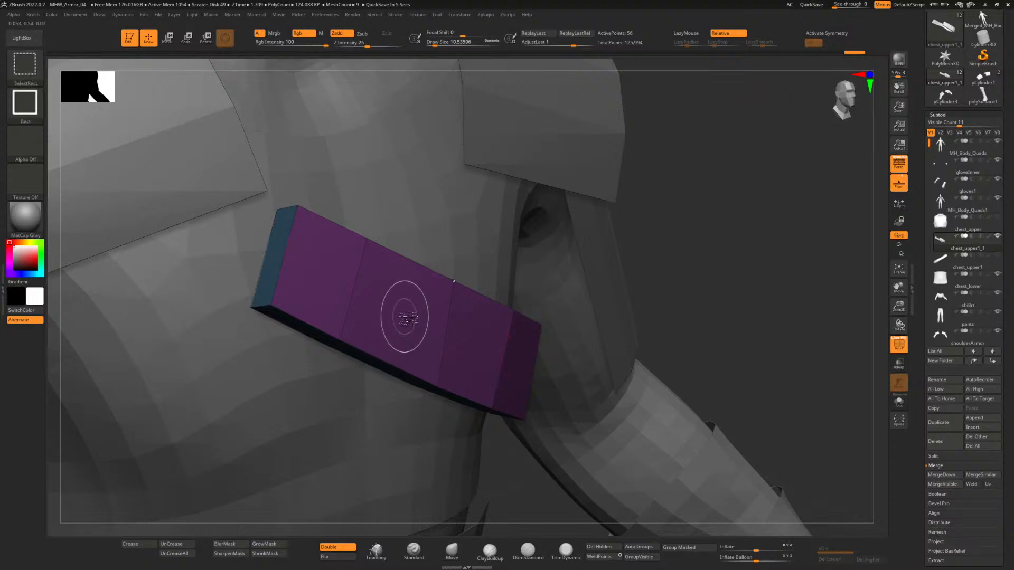
pyautogui.keyDown('ctrl'); pyautogui.keyDown('shift'); pyautogui.click(405, 316); pyautogui.keyUp('shift'); pyautogui.keyUp('ctrl')
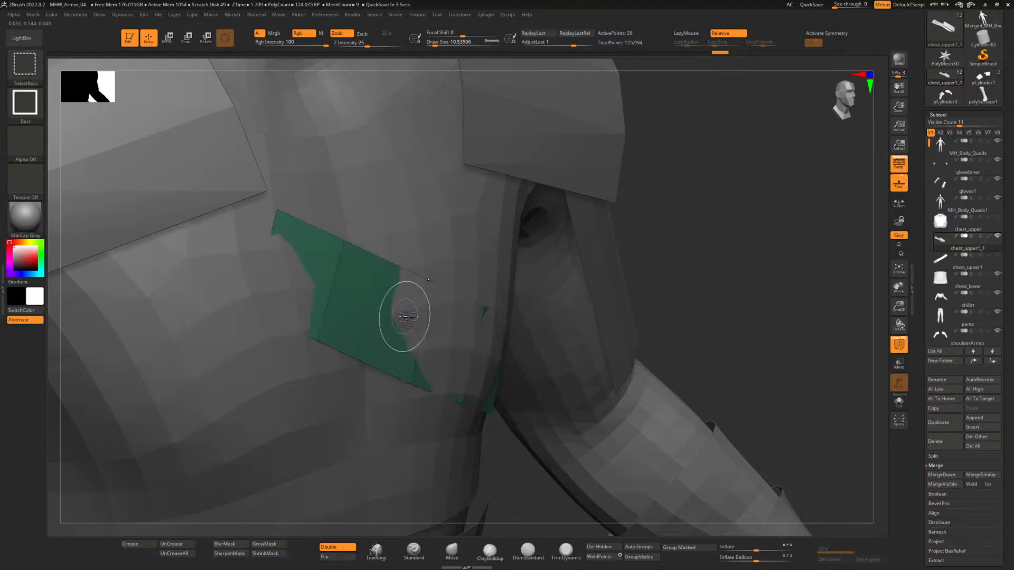
pyautogui.keyDown('ctrl'); pyautogui.keyDown('shift'); pyautogui.click(376, 281); pyautogui.keyUp('shift'); pyautogui.keyUp('ctrl')
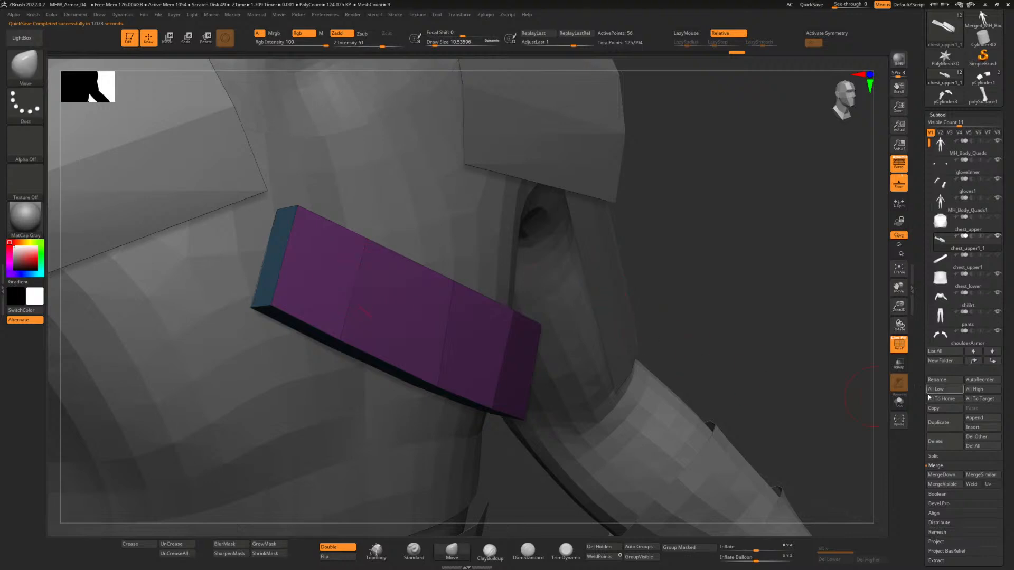
# Solo the strap, isolate its purple outer surface and delete the hidden rim and inner faces.
pyautogui.click(899, 403)
pyautogui.moveTo(756, 315); pyautogui.dragTo(693, 288)
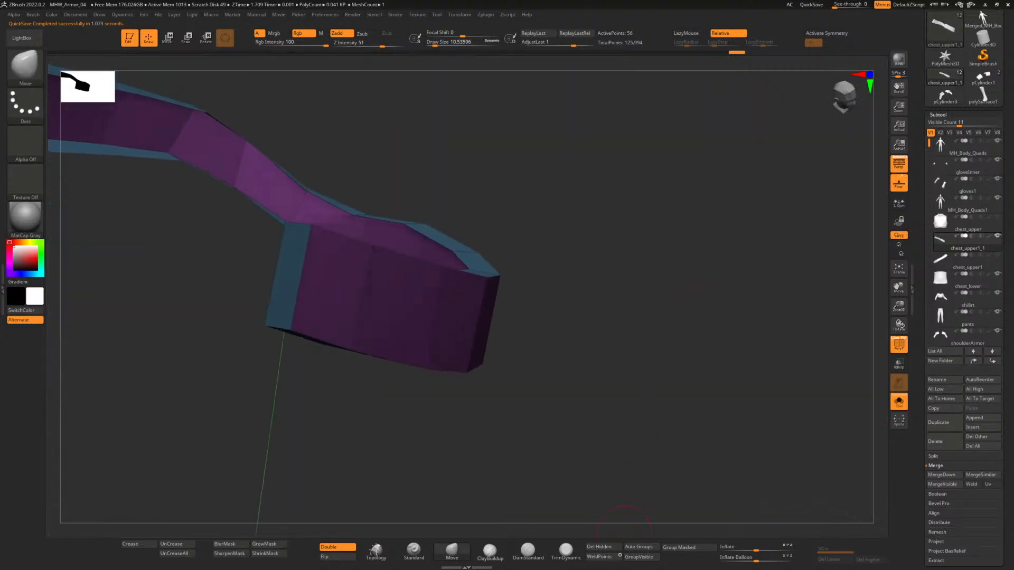
pyautogui.keyDown('ctrl'); pyautogui.keyDown('shift'); pyautogui.click(290, 249); pyautogui.keyUp('shift'); pyautogui.keyUp('ctrl')
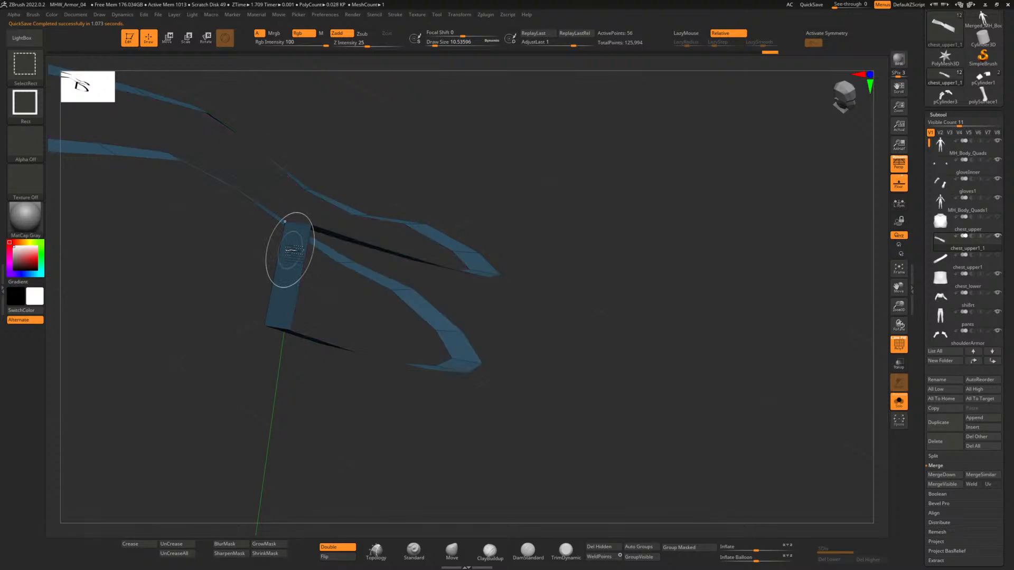
pyautogui.keyDown('ctrl'); pyautogui.keyDown('shift'); pyautogui.click(290, 250); pyautogui.keyUp('shift'); pyautogui.keyUp('ctrl')
pyautogui.moveTo(290, 250); pyautogui.dragTo(613, 235)
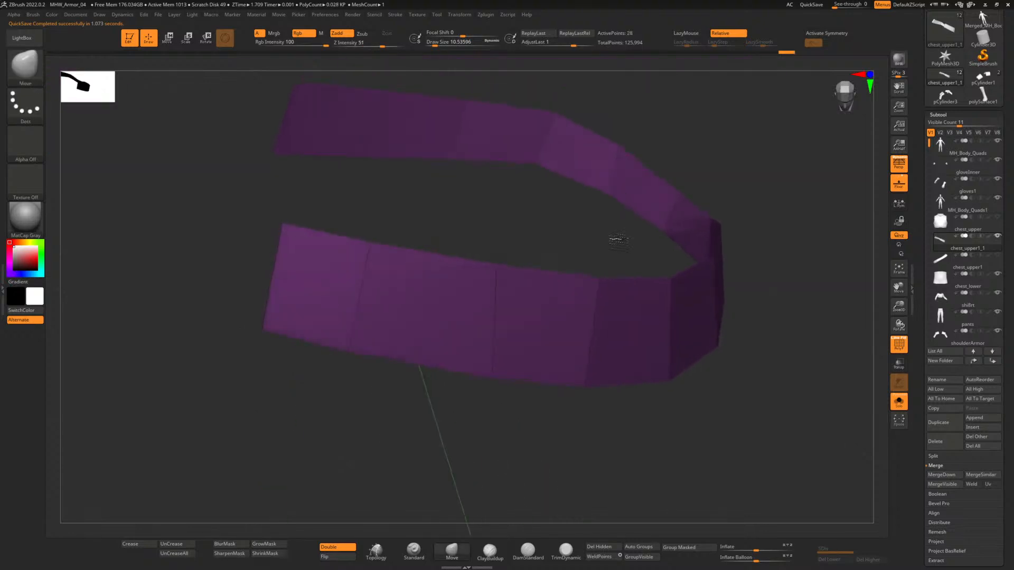
pyautogui.click(605, 547)
# Turn off Solo and show the chest piece and the first strap alongside the new crossing strap.
pyautogui.keyDown('alt'); pyautogui.moveTo(770, 267); pyautogui.dragTo(597, 302); pyautogui.keyUp('alt')
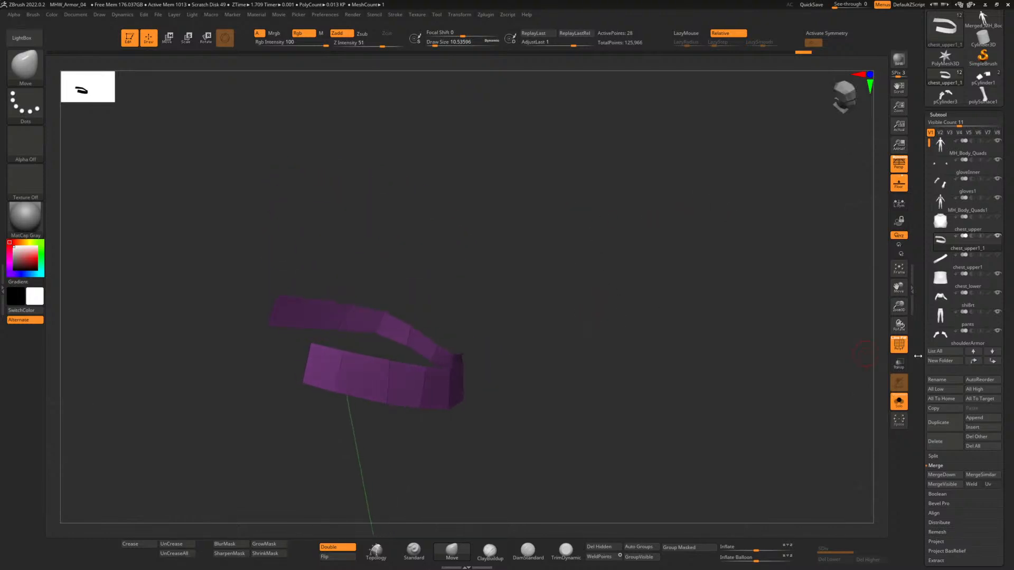
pyautogui.click(897, 406)
pyautogui.moveTo(573, 246); pyautogui.dragTo(607, 270)
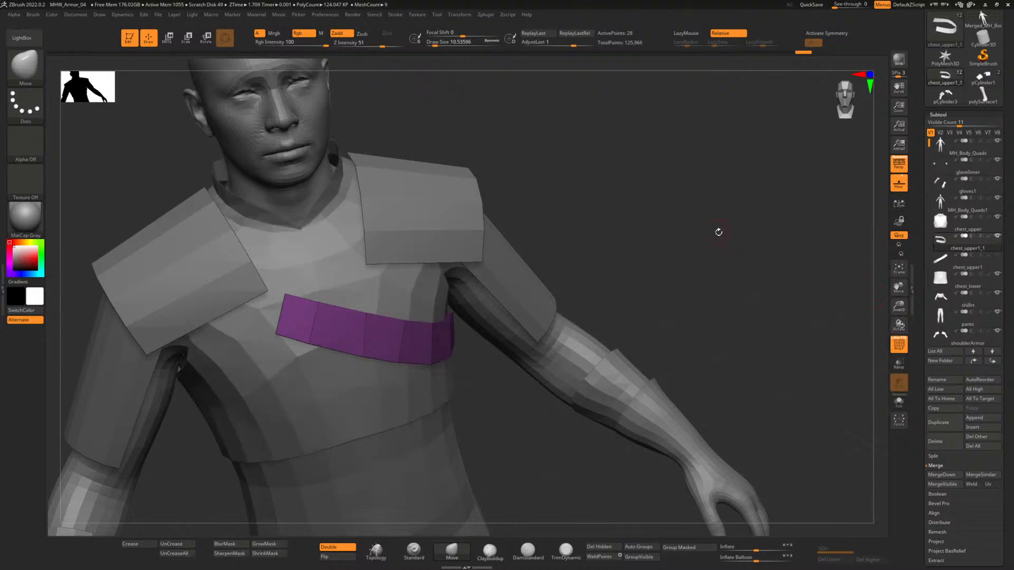
pyautogui.moveTo(652, 255); pyautogui.dragTo(681, 242)
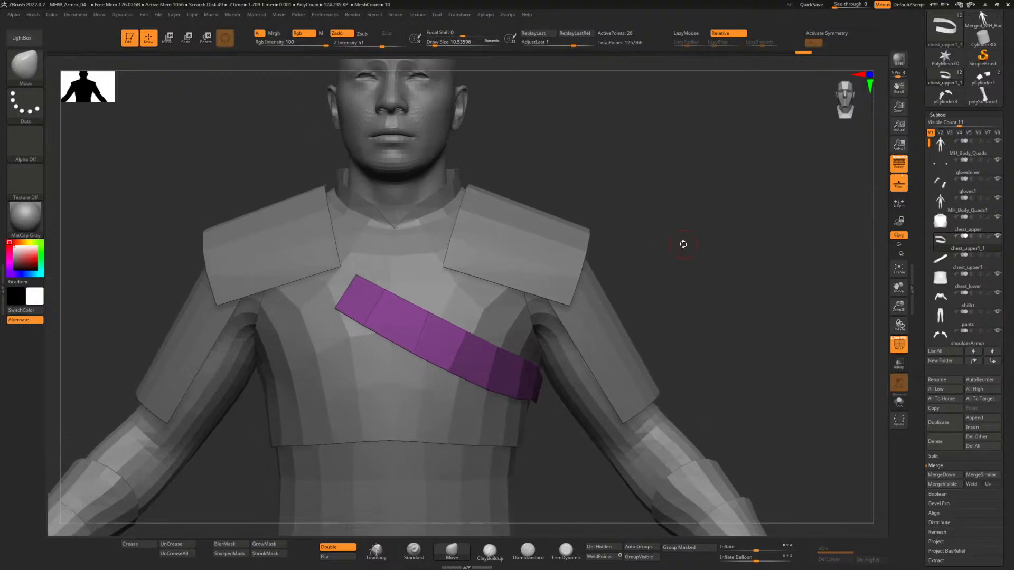
pyautogui.click(998, 256)
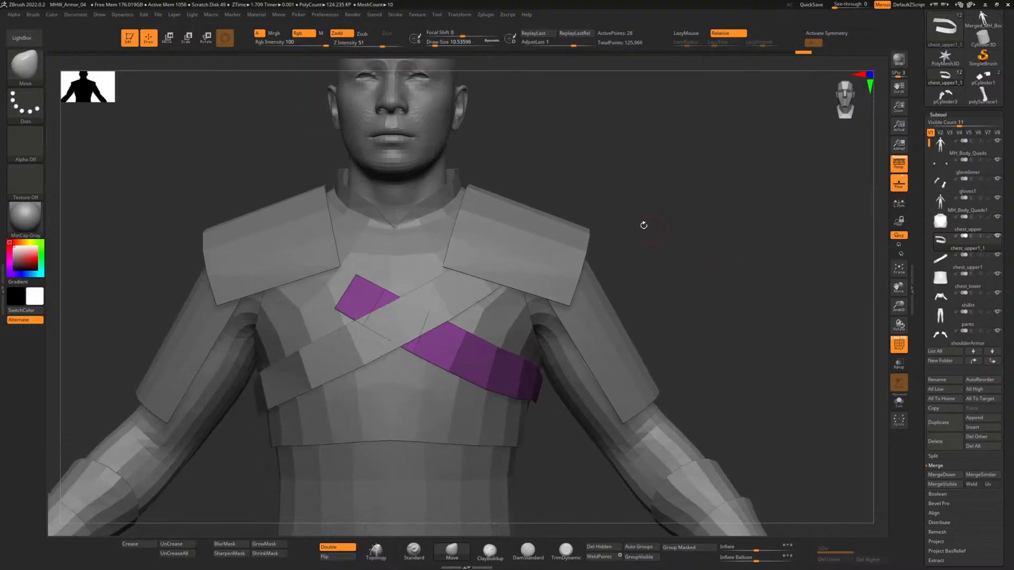
pyautogui.keyDown('alt'); pyautogui.moveTo(644, 226); pyautogui.dragTo(625, 197); pyautogui.keyUp('alt')
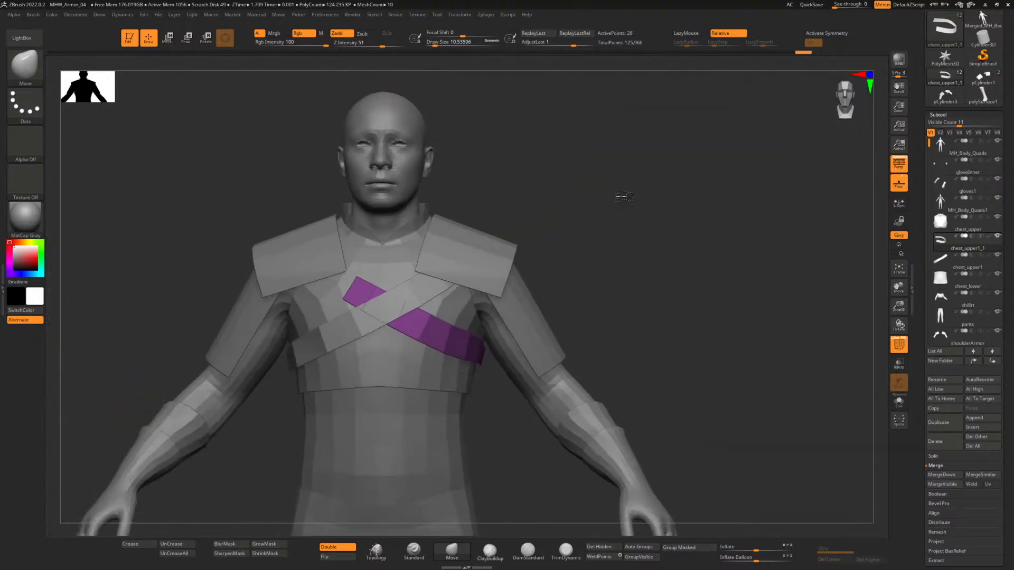
# Switch to the ZModeler brush for extending the ends of the new crossing chest strap.
pyautogui.keyDown('alt'); pyautogui.moveTo(529, 213); pyautogui.dragTo(581, 292); pyautogui.keyUp('alt')
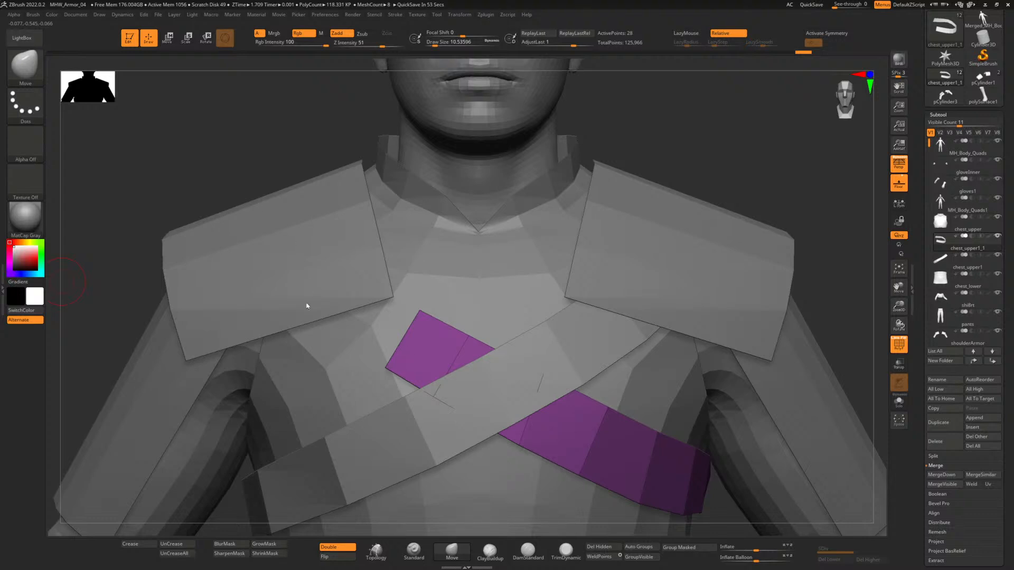
pyautogui.click(376, 551)
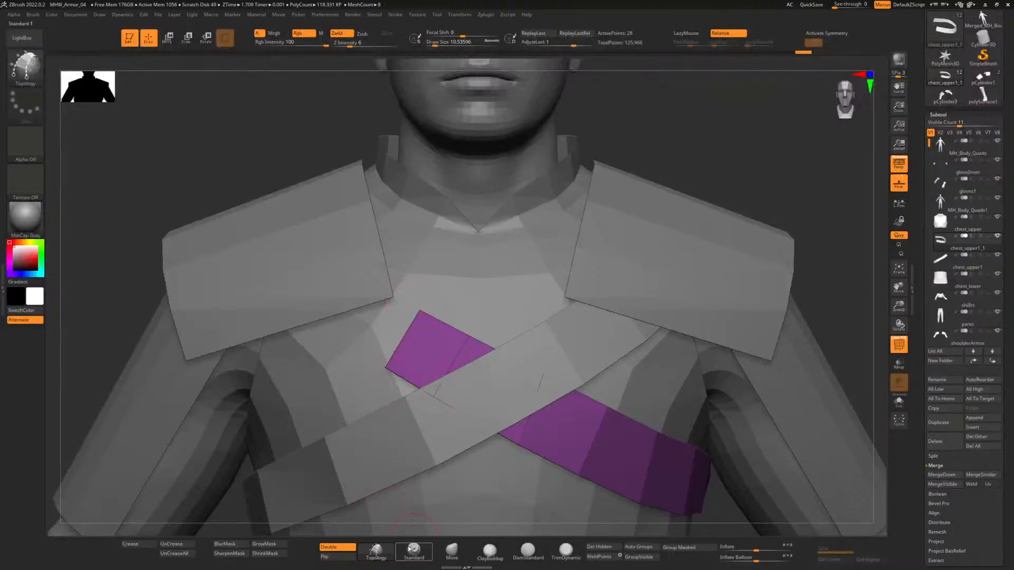
pyautogui.click(376, 552)
pyautogui.press('b')
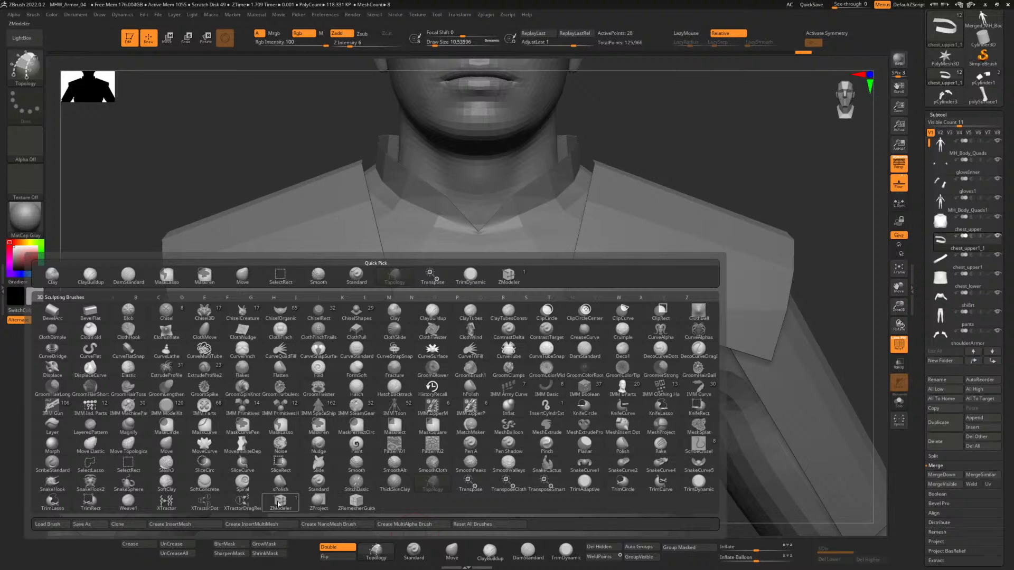
pyautogui.click(280, 499)
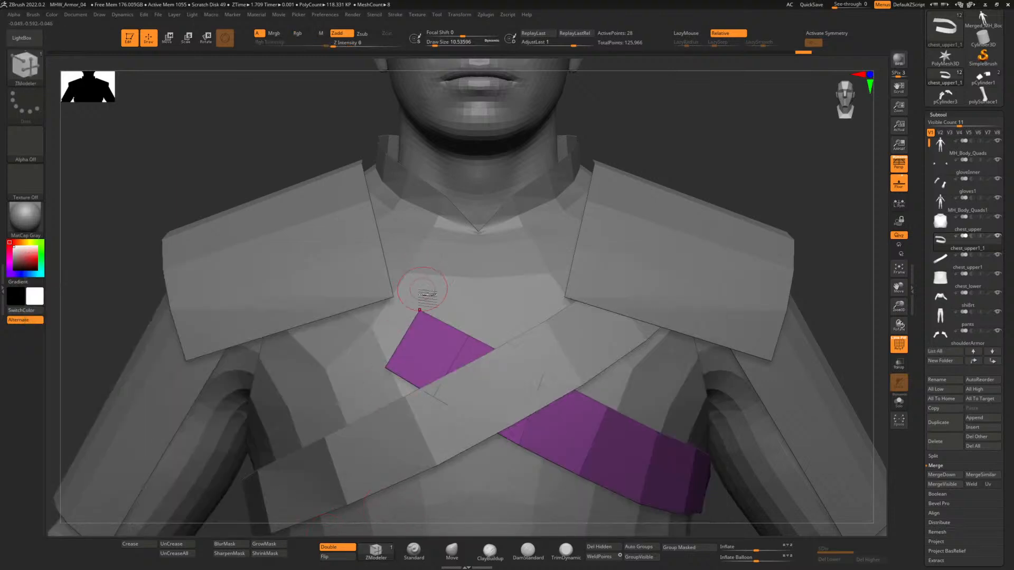
pyautogui.moveTo(414, 325); pyautogui.dragTo(349, 285)
pyautogui.moveTo(246, 154); pyautogui.dragTo(305, 167)
pyautogui.hotkey('ctrl', 'z')
# Extrude the purple strap's upper chest end edge by one segment up toward the shoulder armor.
pyautogui.moveTo(582, 201); pyautogui.dragTo(593, 222)
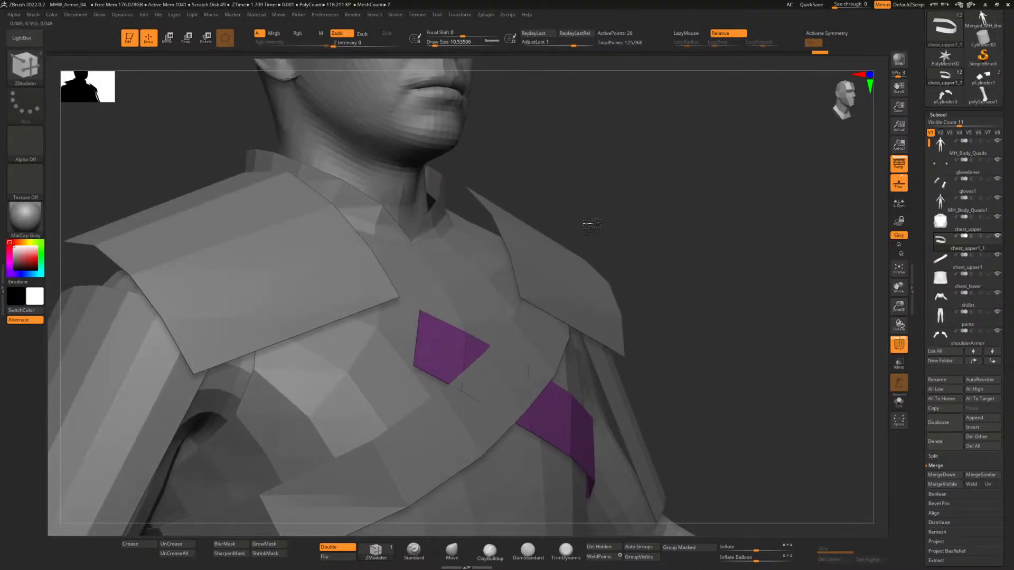
pyautogui.moveTo(664, 213)
pyautogui.mouseDown()
pyautogui.moveTo(636, 220)
pyautogui.moveTo(645, 227)
pyautogui.moveTo(664, 195)
pyautogui.mouseUp()
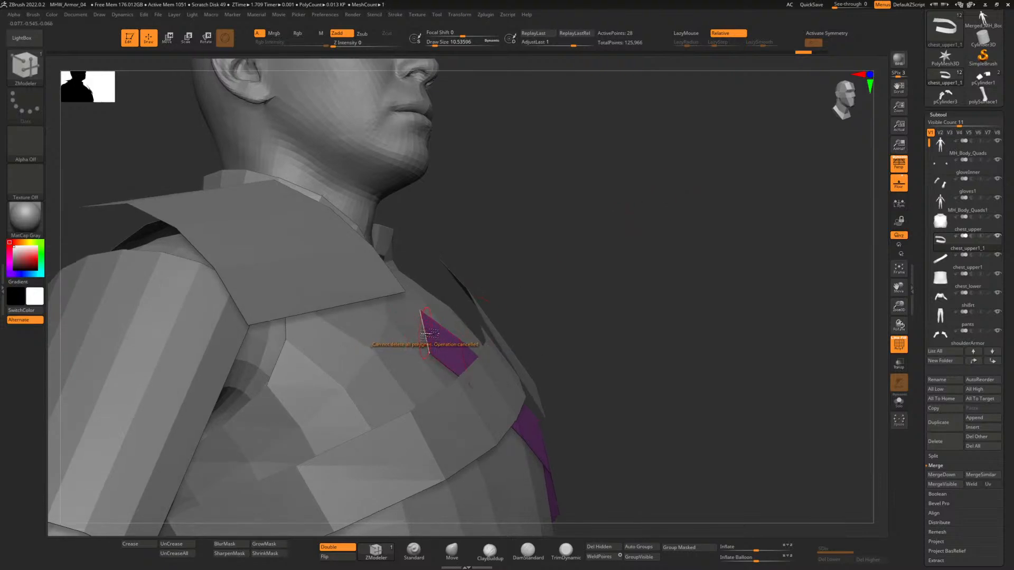
pyautogui.moveTo(424, 334); pyautogui.dragTo(381, 313)
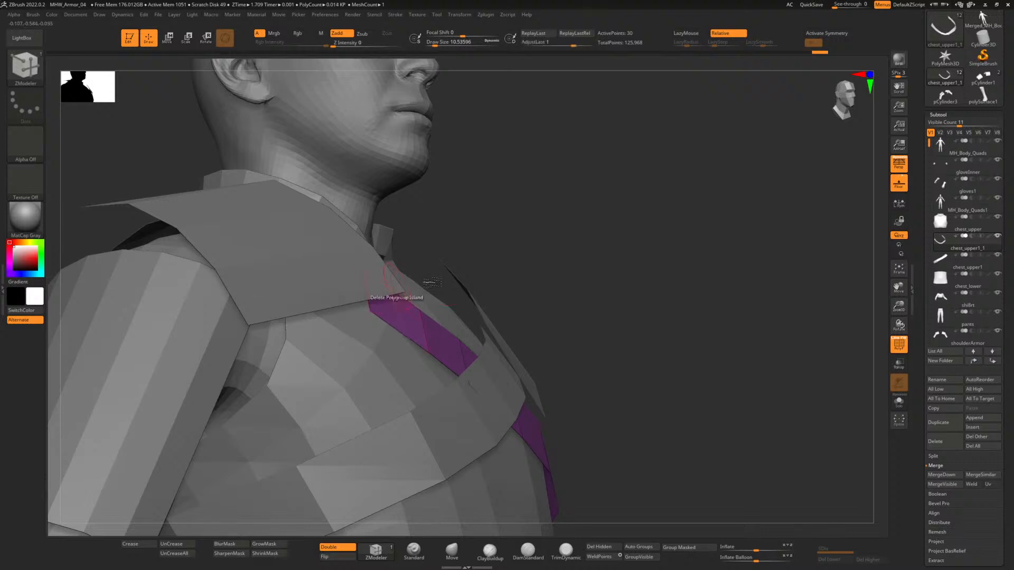
# Hide the shoulder armor and extrude the strap's upper chest end edge by another segment toward the shoulder.
pyautogui.moveTo(391, 297); pyautogui.dragTo(612, 268, button='right')
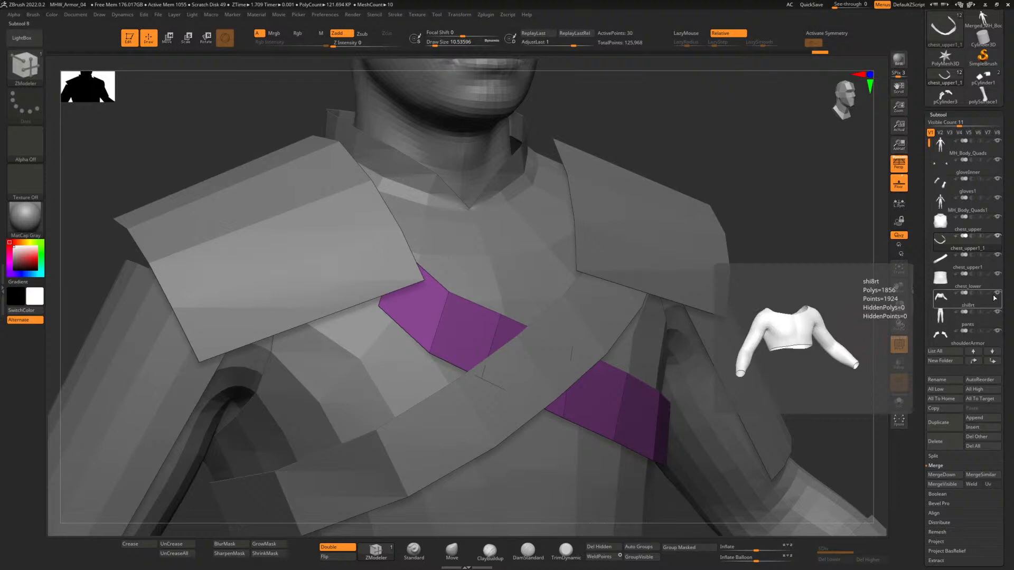
pyautogui.click(997, 331)
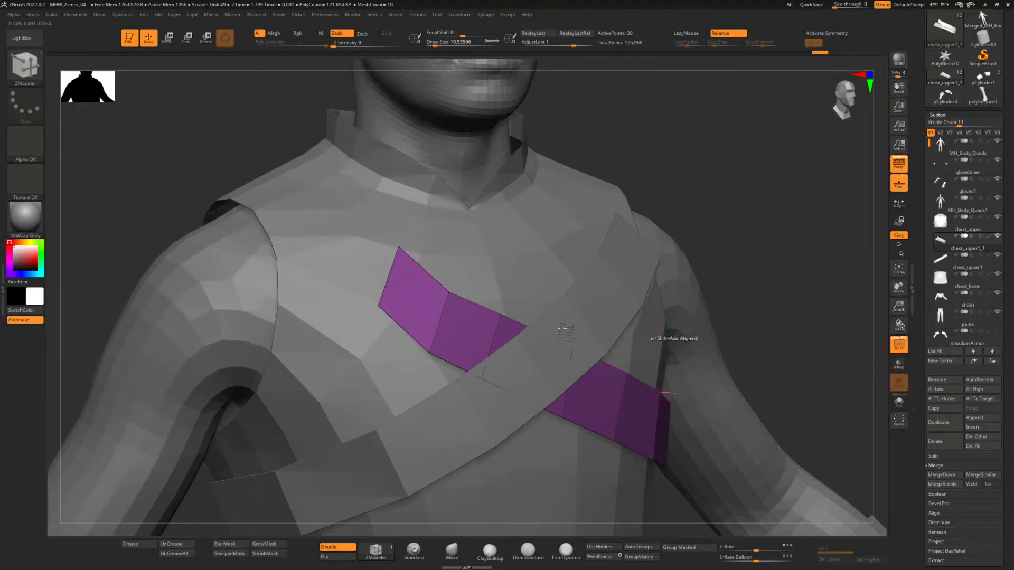
pyautogui.moveTo(388, 277); pyautogui.dragTo(386, 249)
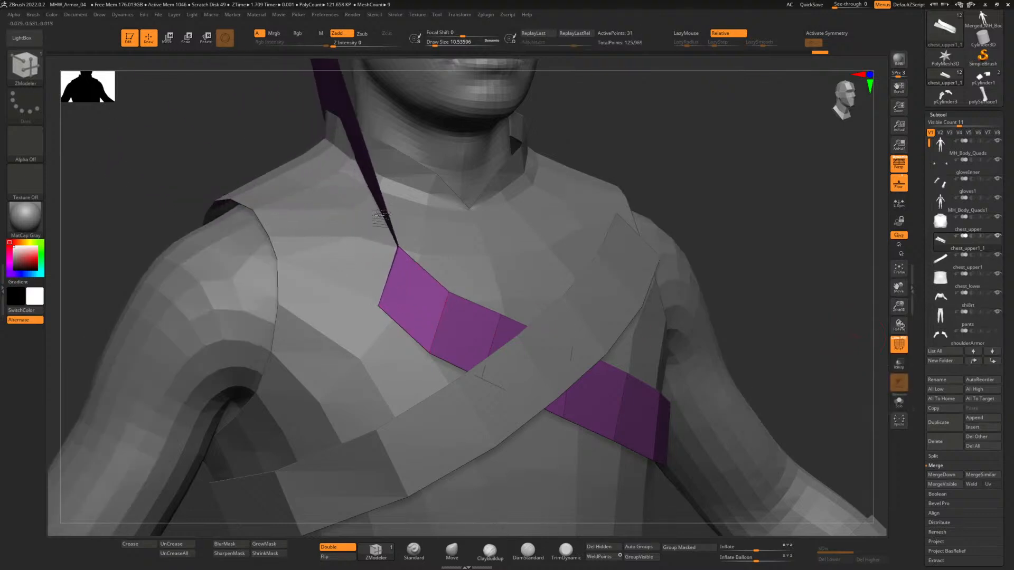
pyautogui.hotkey('ctrl', 'z')
pyautogui.moveTo(199, 158); pyautogui.dragTo(254, 163)
pyautogui.moveTo(401, 268); pyautogui.dragTo(348, 219)
# Extrude the strap's open end edge on the back by two segments up toward the shoulder.
pyautogui.moveTo(159, 136); pyautogui.dragTo(221, 148)
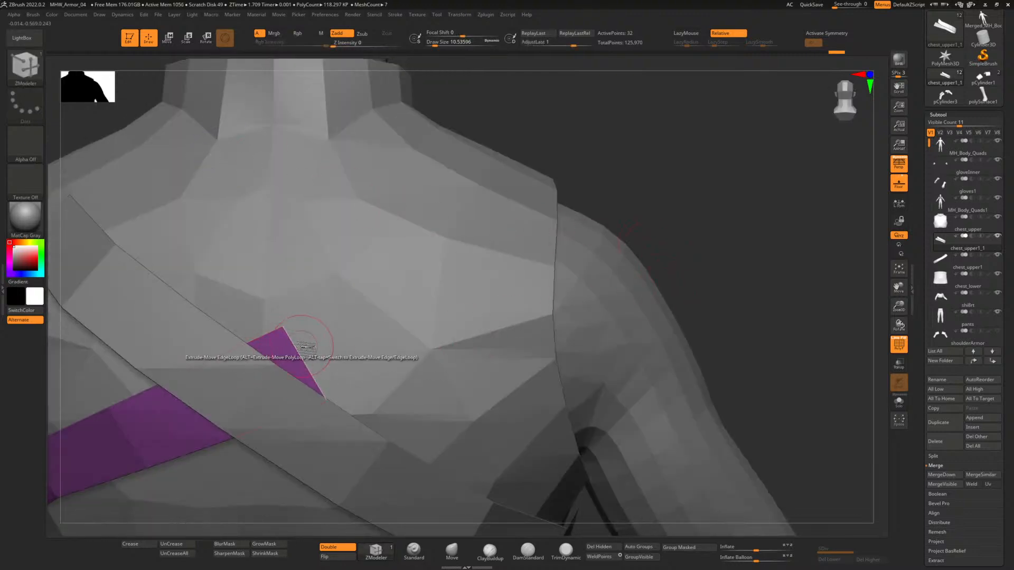
pyautogui.moveTo(733, 246); pyautogui.dragTo(727, 236)
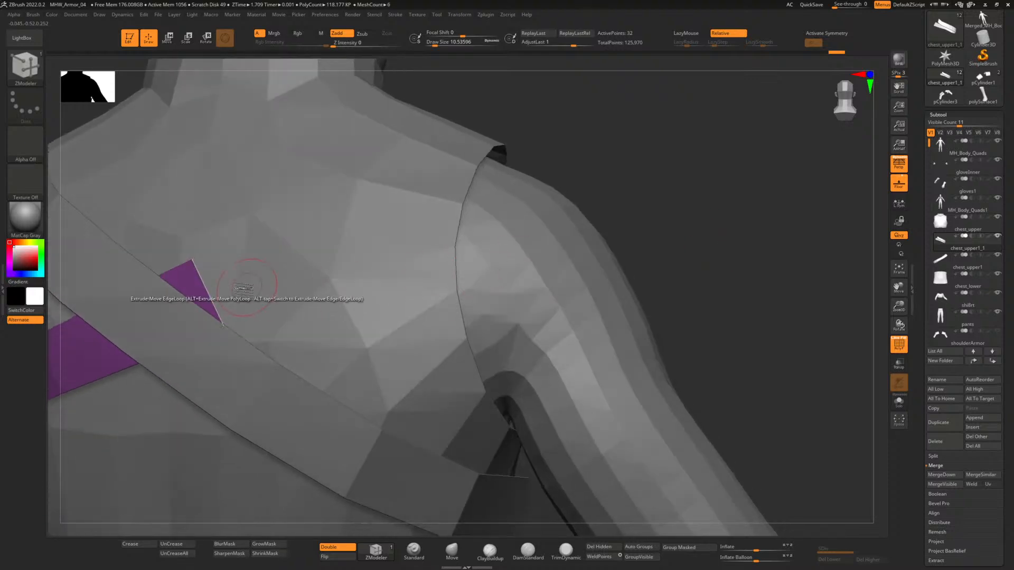
pyautogui.moveTo(213, 287); pyautogui.dragTo(358, 196)
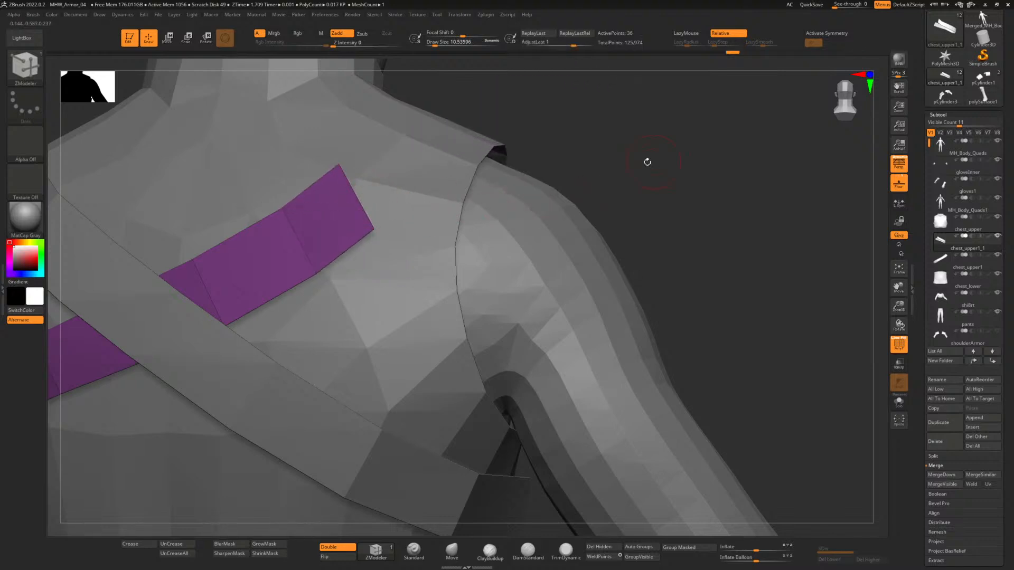
# Pull both corners of the strap's back end farther toward the shoulder with the Move brush.
pyautogui.moveTo(647, 161); pyautogui.dragTo(607, 158)
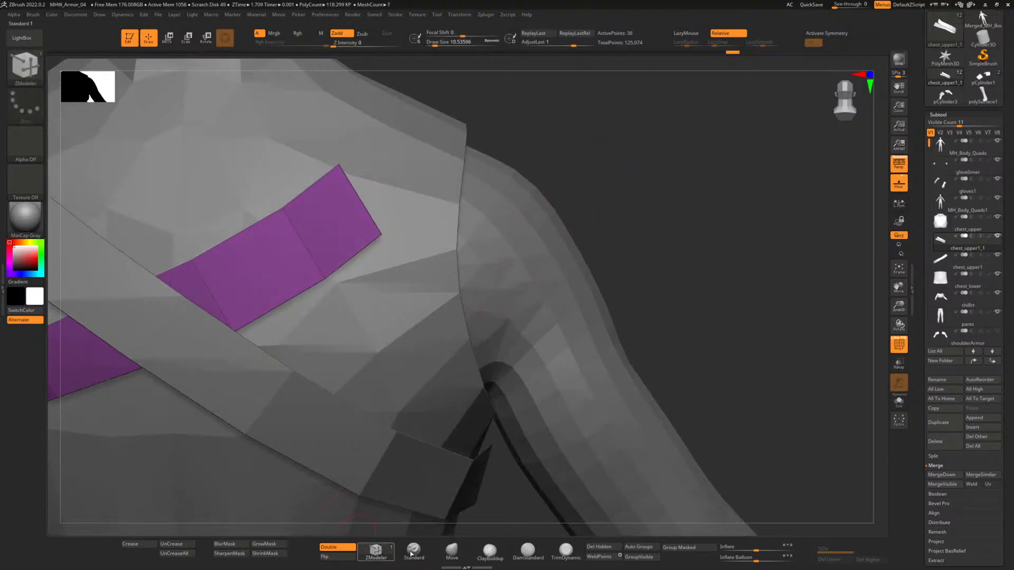
pyautogui.click(451, 552)
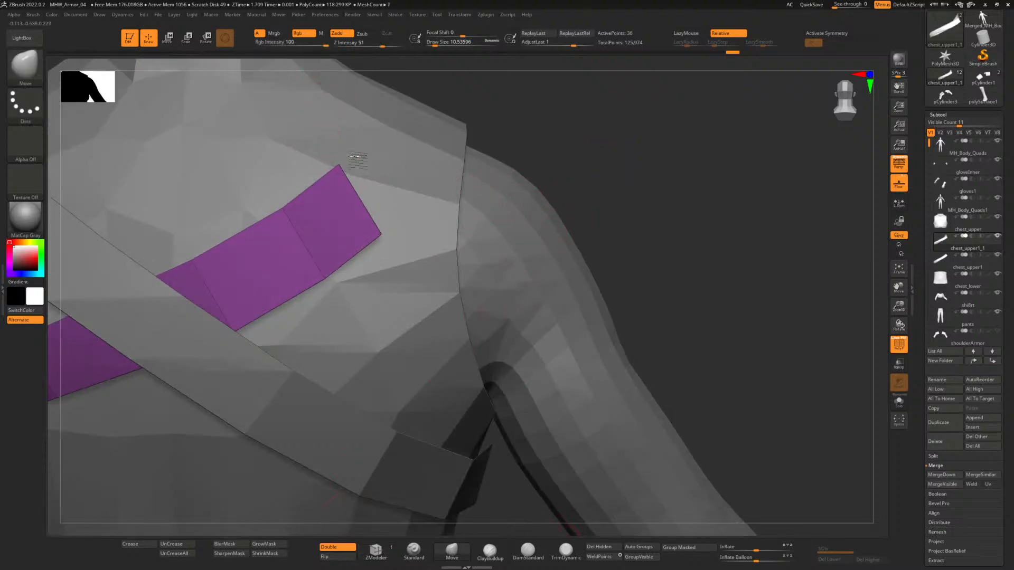
pyautogui.moveTo(341, 166); pyautogui.dragTo(356, 162)
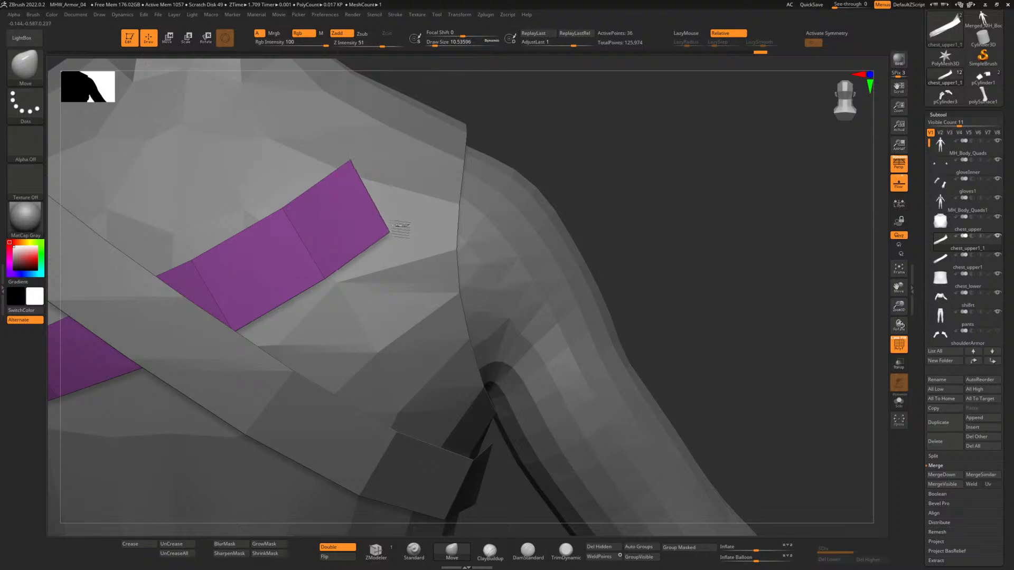
pyautogui.moveTo(380, 233); pyautogui.dragTo(415, 221)
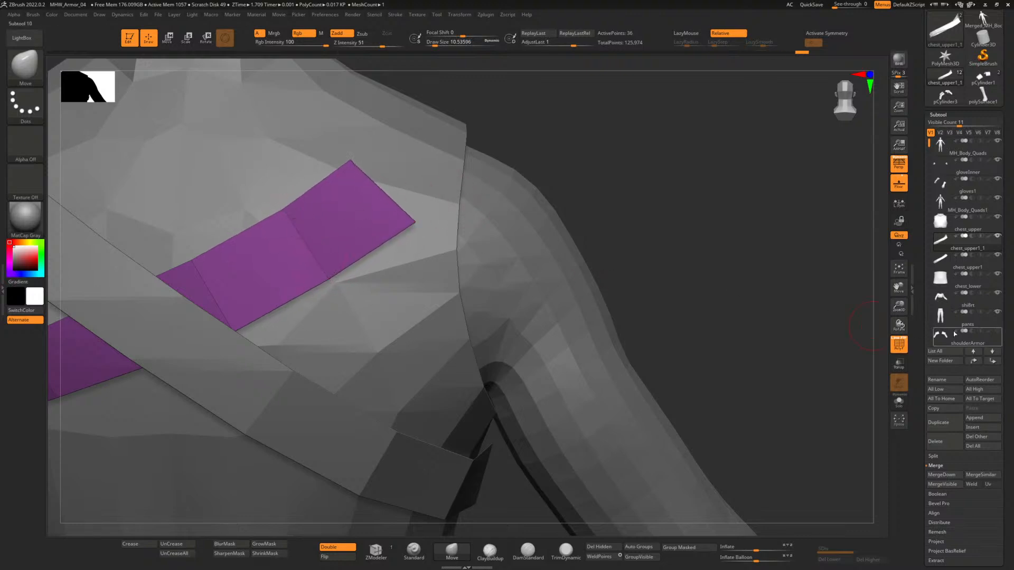
# Show the shoulder armor again and tuck the corners of the strap's back end beneath its rear edge.
pyautogui.click(999, 330)
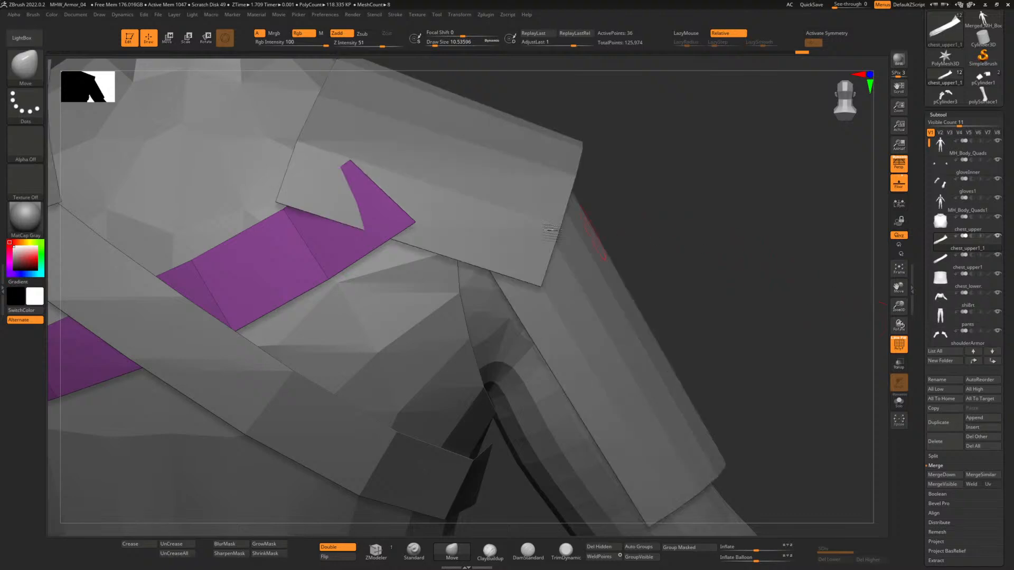
pyautogui.moveTo(704, 228); pyautogui.dragTo(497, 219)
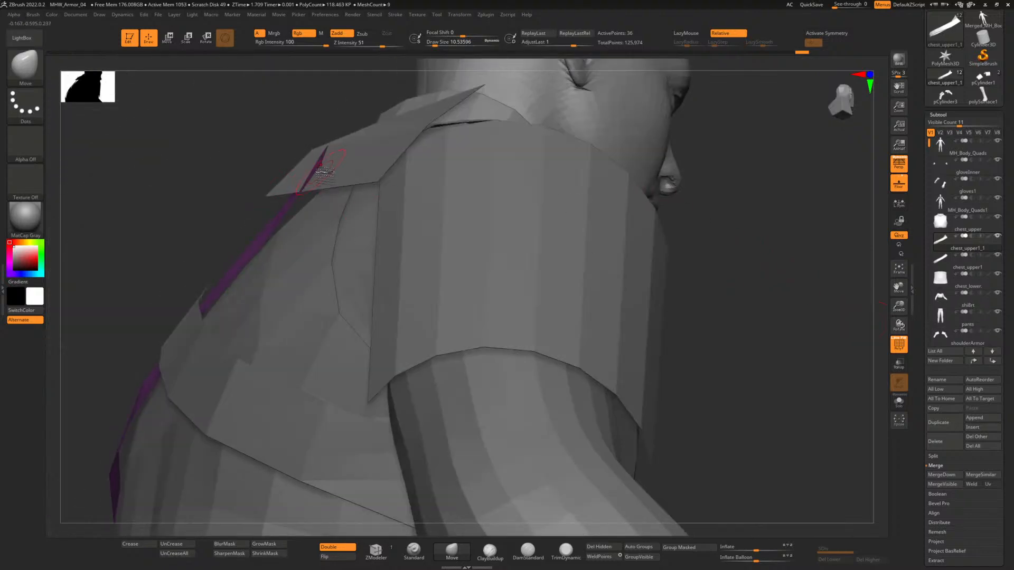
pyautogui.moveTo(258, 146); pyautogui.dragTo(473, 139)
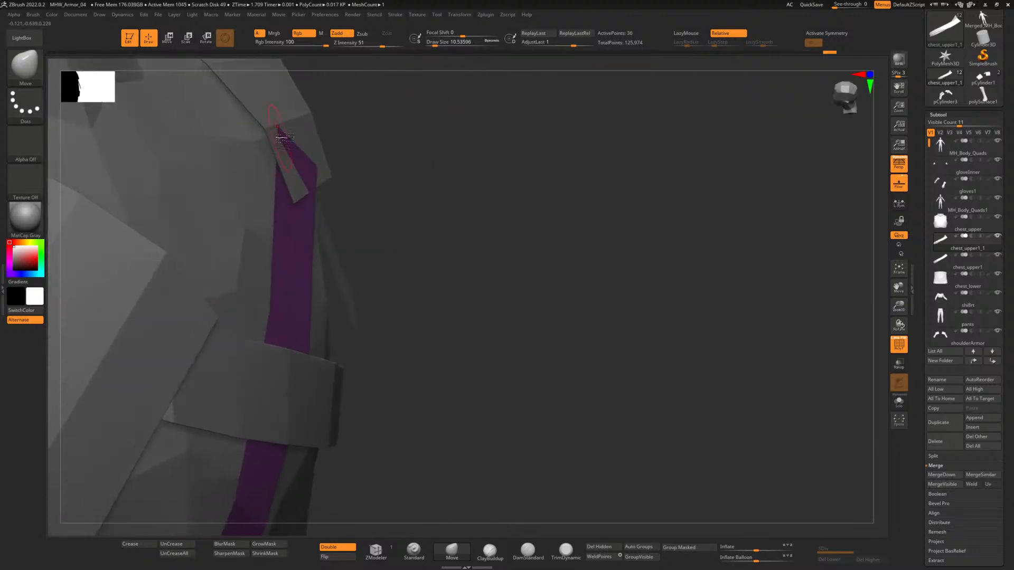
pyautogui.moveTo(277, 127); pyautogui.dragTo(256, 125)
pyautogui.moveTo(549, 169); pyautogui.dragTo(396, 187)
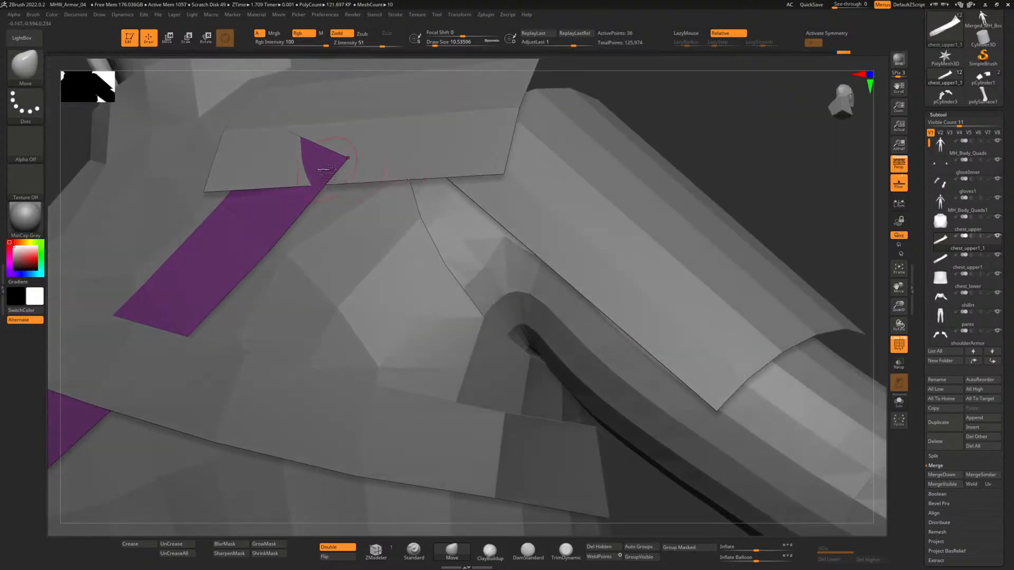
pyautogui.moveTo(319, 165); pyautogui.dragTo(386, 204)
pyautogui.moveTo(330, 164)
pyautogui.mouseDown()
pyautogui.moveTo(372, 201)
pyautogui.moveTo(361, 195)
pyautogui.mouseUp()
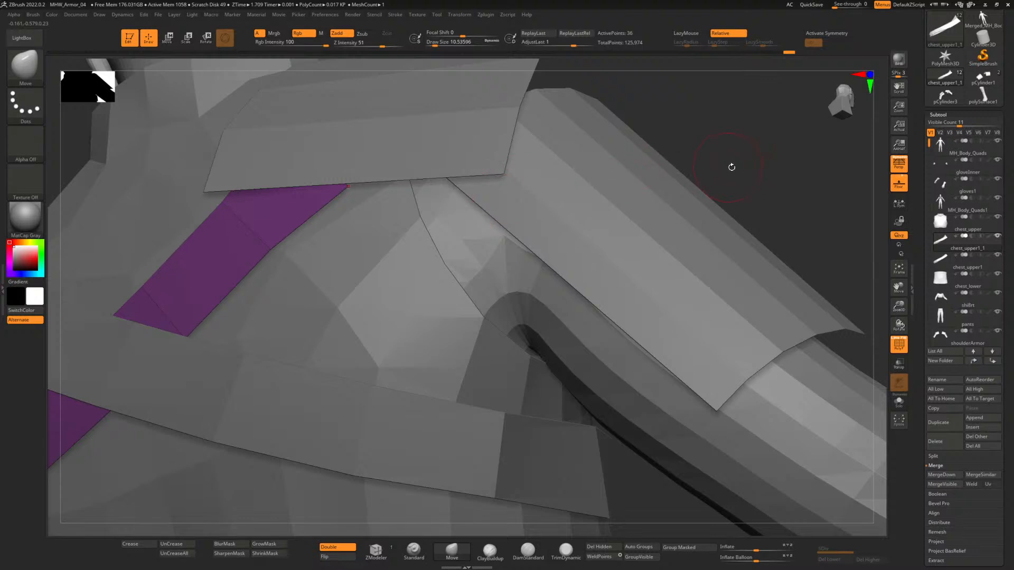
pyautogui.keyDown('alt'); pyautogui.moveTo(740, 177); pyautogui.dragTo(571, 258); pyautogui.keyUp('alt')
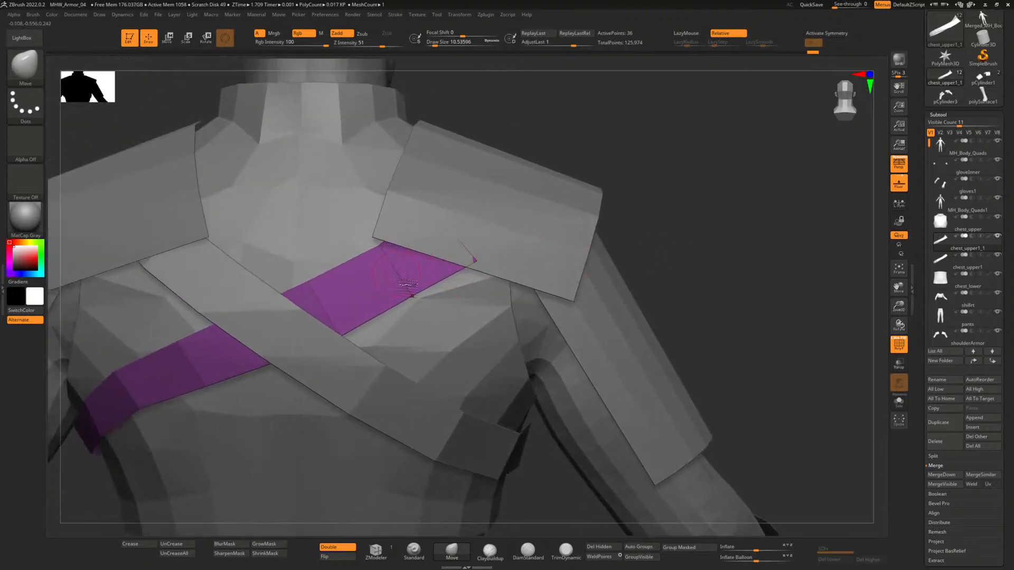
# Reshape the strap's upper chest end so its corners slip under the front edge of the shoulder armor.
pyautogui.moveTo(685, 264); pyautogui.dragTo(729, 369)
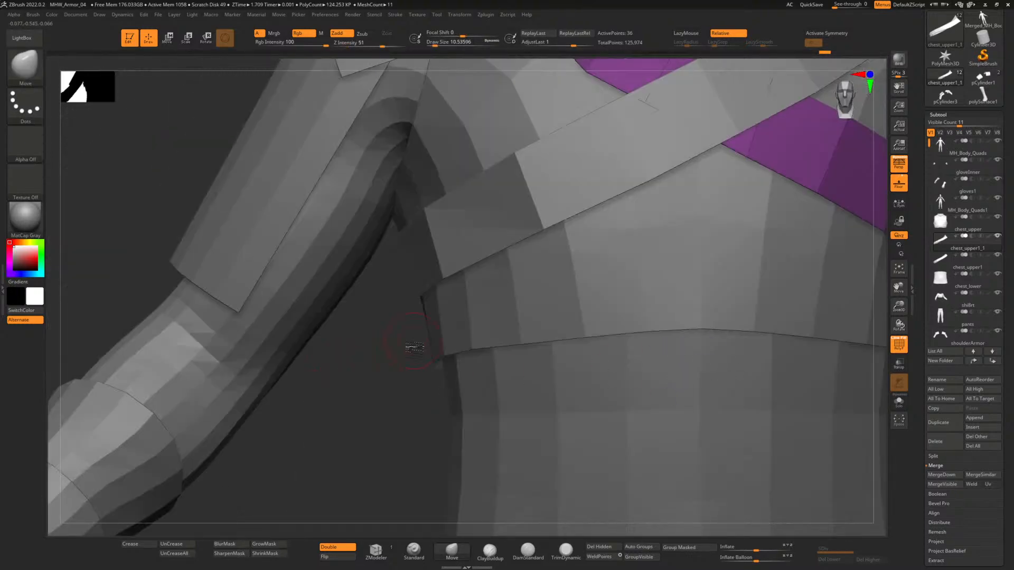
pyautogui.moveTo(409, 346); pyautogui.dragTo(233, 226)
pyautogui.moveTo(204, 105); pyautogui.dragTo(266, 174)
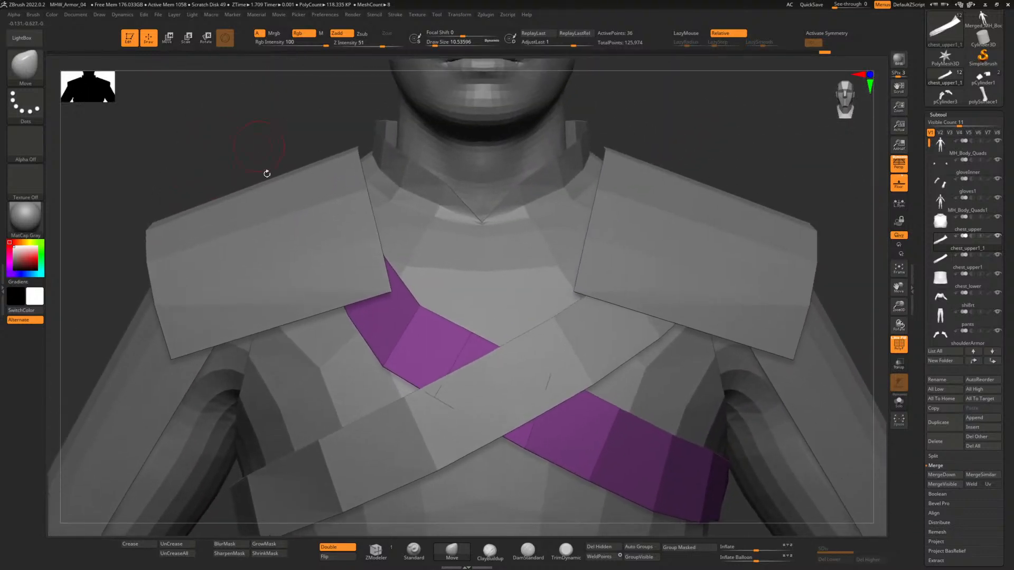
pyautogui.moveTo(362, 317); pyautogui.dragTo(327, 343)
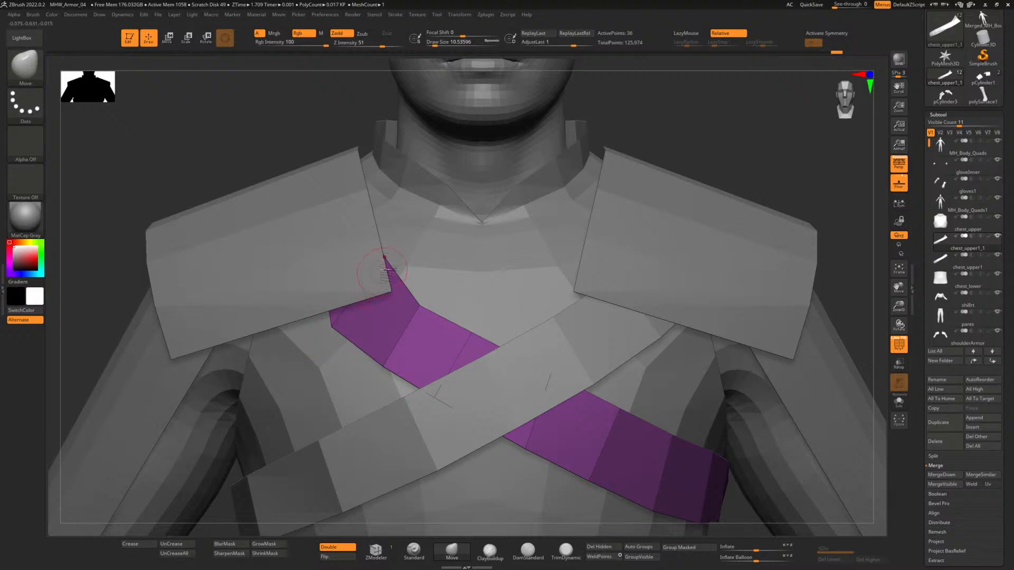
pyautogui.moveTo(375, 283); pyautogui.dragTo(367, 309)
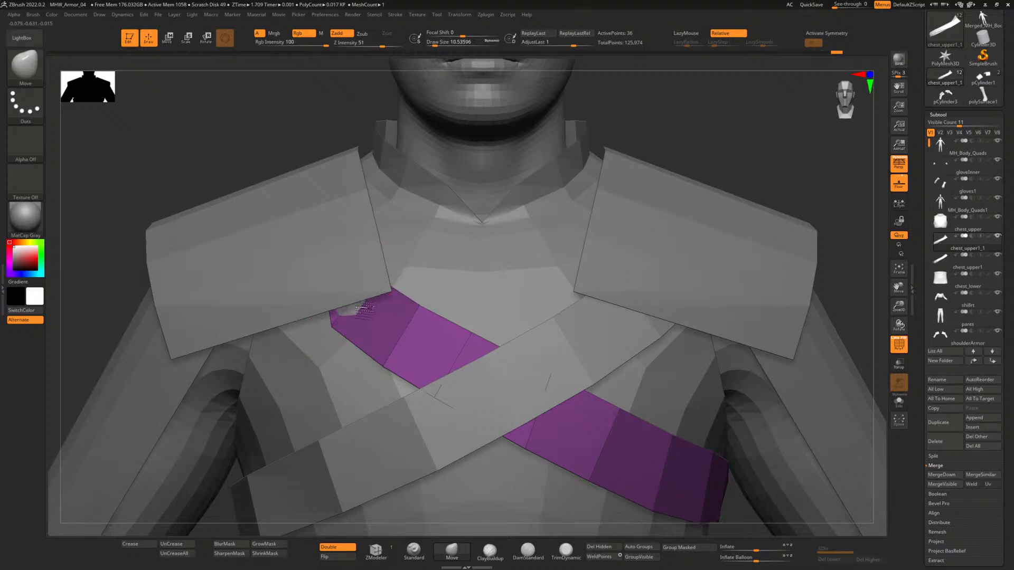
# Hide the shoulder armor and move the upper chest segments' points to straighten and even out the strap's outline.
pyautogui.click(998, 331)
pyautogui.moveTo(324, 265); pyautogui.dragTo(289, 282)
pyautogui.moveTo(354, 214); pyautogui.dragTo(266, 284)
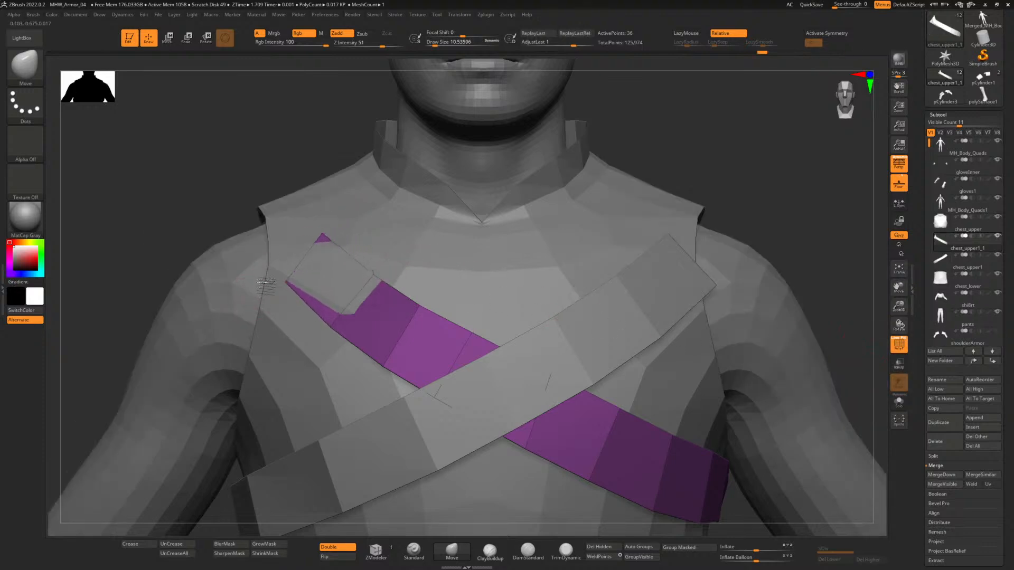
pyautogui.moveTo(331, 327); pyautogui.dragTo(325, 331)
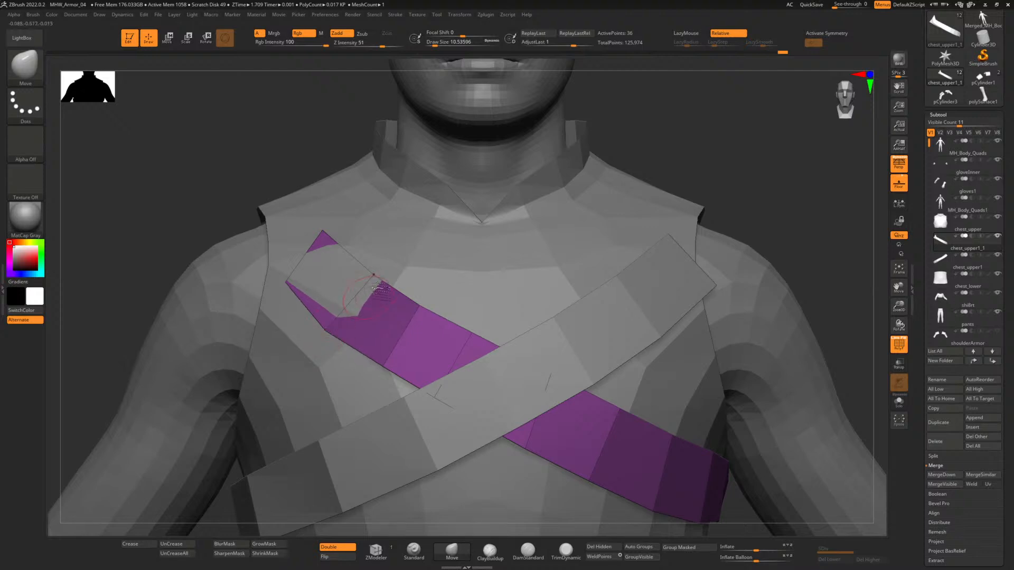
pyautogui.moveTo(374, 275); pyautogui.dragTo(369, 278)
pyautogui.moveTo(417, 309); pyautogui.dragTo(403, 325)
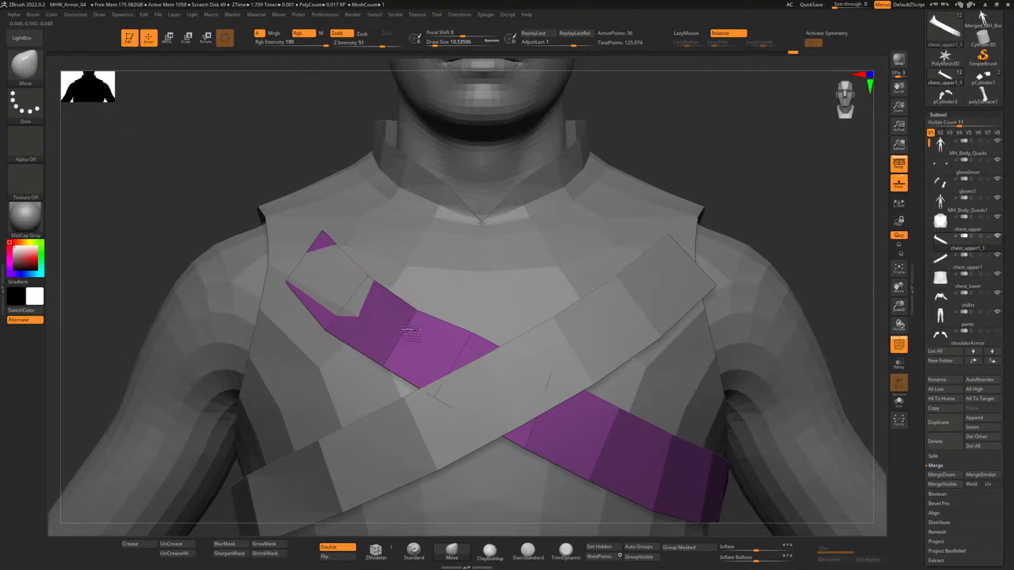
pyautogui.moveTo(292, 281); pyautogui.dragTo(285, 289)
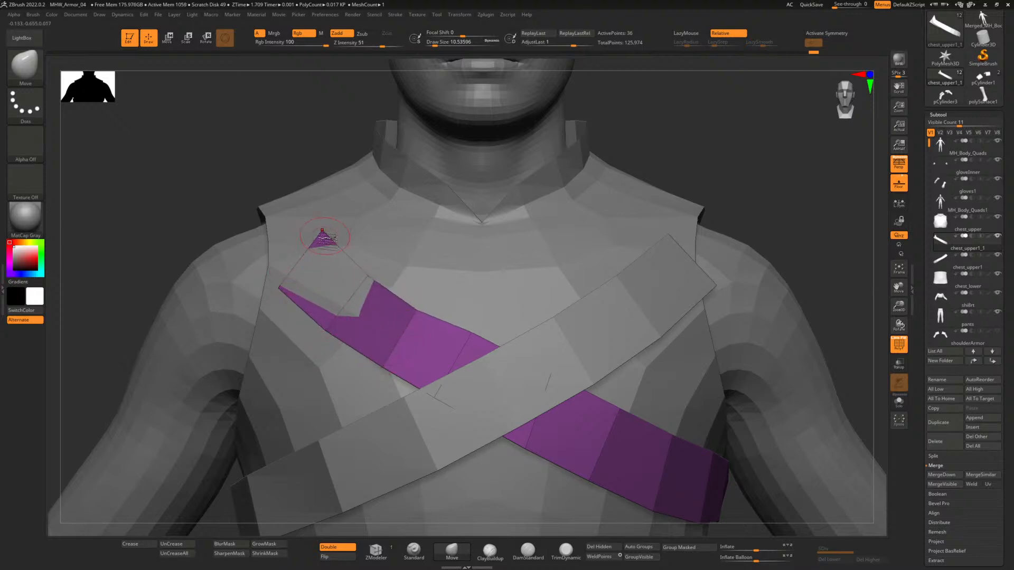
pyautogui.moveTo(324, 236); pyautogui.dragTo(318, 243)
# Pull the strap's upper chest end outward from the torso so it sits above the chest surface.
pyautogui.moveTo(331, 163)
pyautogui.mouseDown()
pyautogui.moveTo(288, 166)
pyautogui.moveTo(331, 295)
pyautogui.mouseUp()
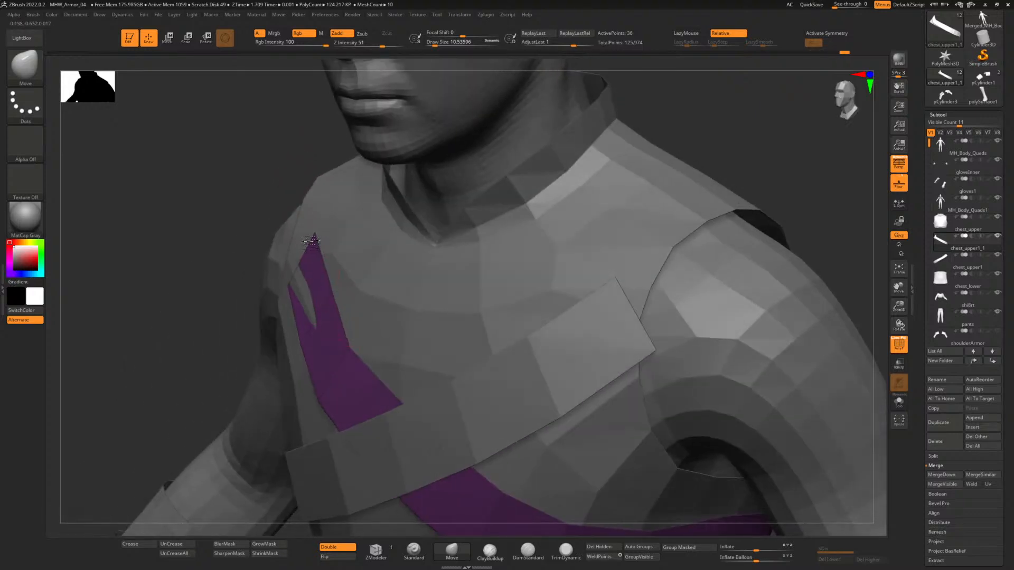
pyautogui.moveTo(243, 217); pyautogui.dragTo(278, 195)
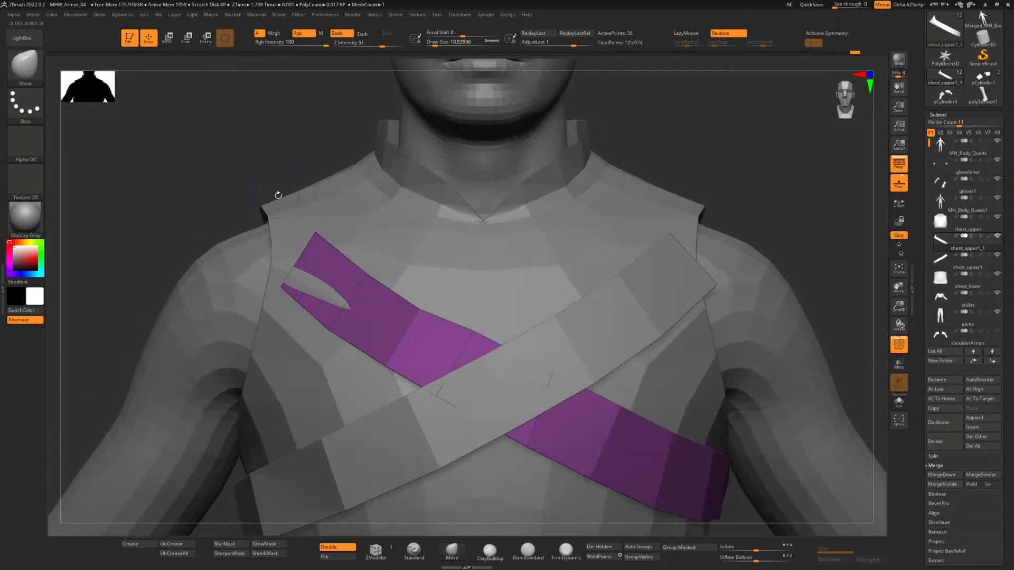
pyautogui.moveTo(299, 299); pyautogui.dragTo(276, 292)
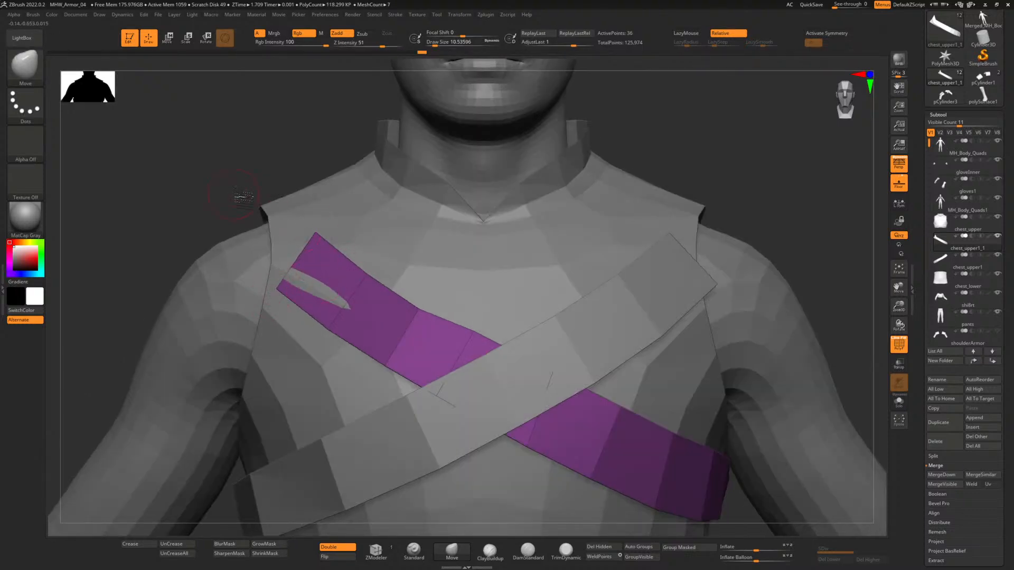
pyautogui.moveTo(244, 197); pyautogui.dragTo(277, 284)
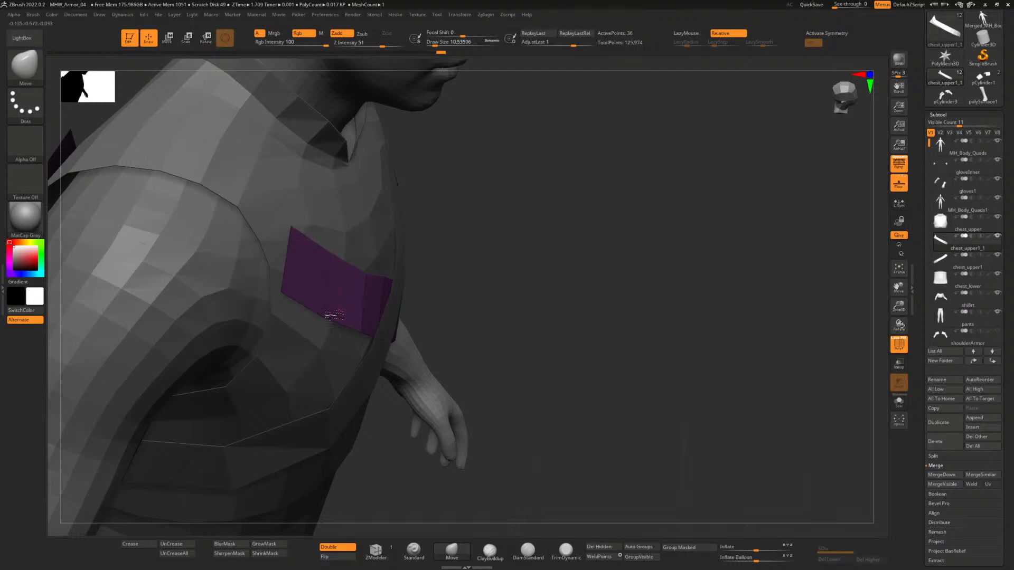
# Show the shoulder armor again over the strap's reshaped upper chest end.
pyautogui.moveTo(549, 290); pyautogui.dragTo(480, 297)
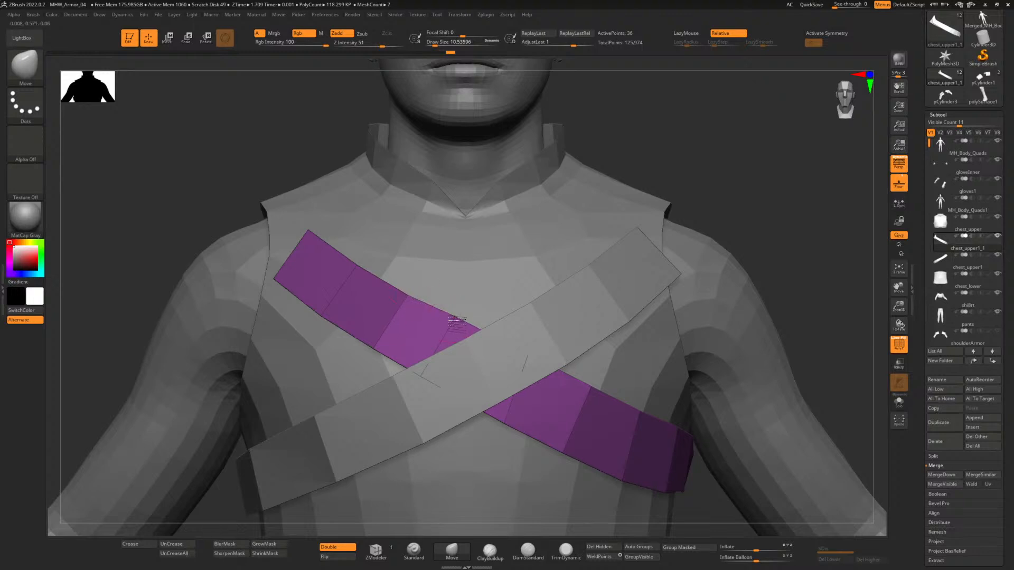
pyautogui.scroll(4, 457, 320)
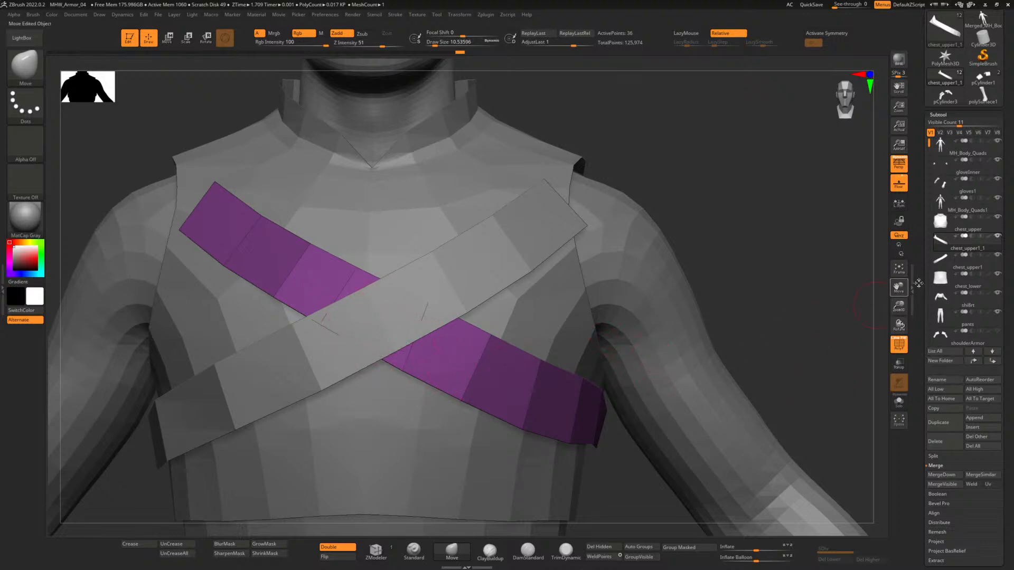
pyautogui.click(998, 330)
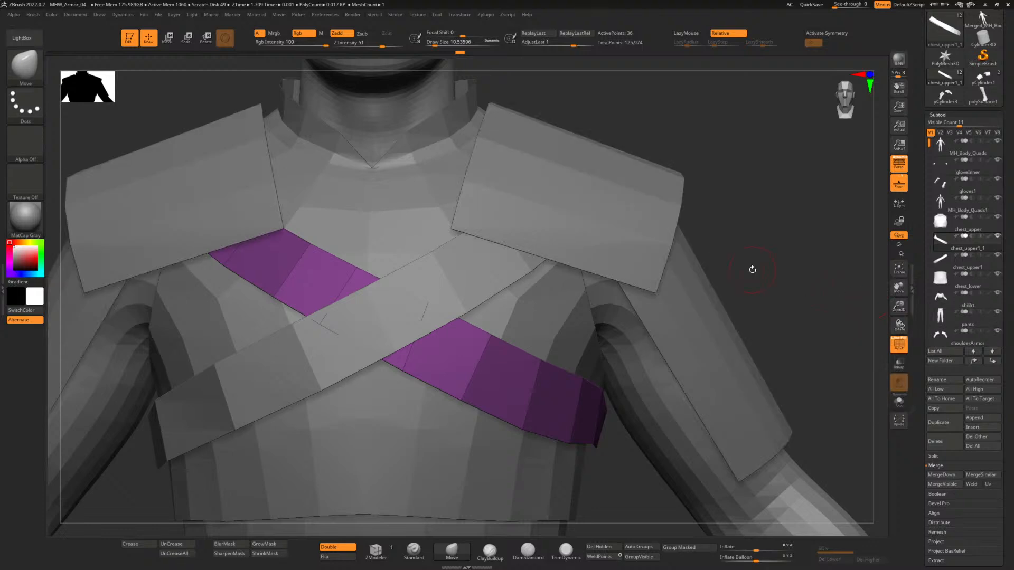
# Move the lower-edge points of the strap's lower chest section down to give it an even width toward the armpit.
pyautogui.keyDown('alt'); pyautogui.moveTo(765, 241); pyautogui.dragTo(687, 218); pyautogui.keyUp('alt')
pyautogui.moveTo(442, 308); pyautogui.dragTo(428, 336, button='right')
pyautogui.moveTo(433, 331)
pyautogui.keyDown('alt'); pyautogui.mouseDown()
pyautogui.moveTo(436, 350)
pyautogui.moveTo(511, 391)
pyautogui.moveTo(440, 333)
pyautogui.mouseUp(); pyautogui.keyUp('alt')
pyautogui.moveTo(373, 289); pyautogui.dragTo(366, 313)
pyautogui.moveTo(344, 196); pyautogui.dragTo(341, 199)
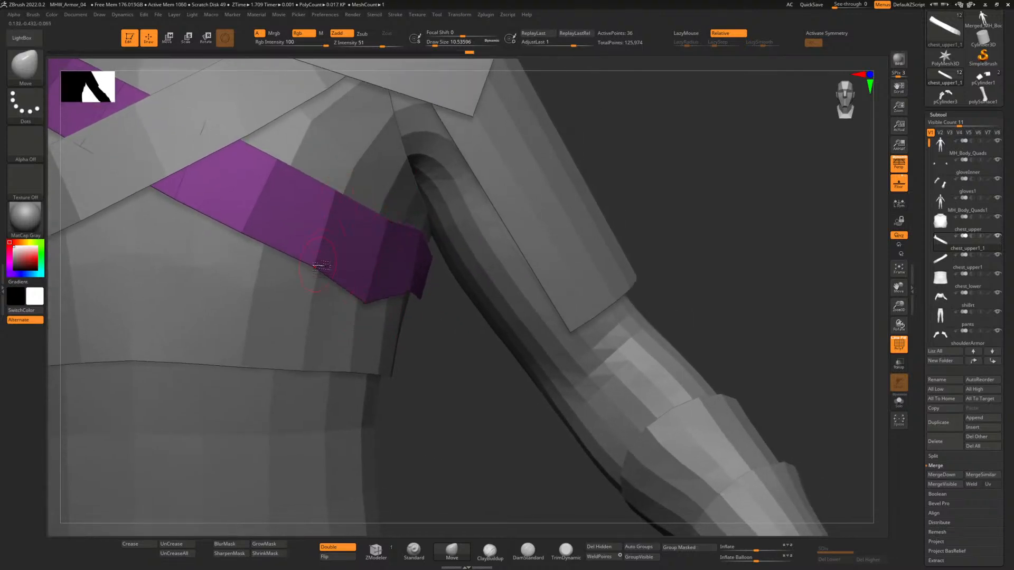
pyautogui.moveTo(319, 266); pyautogui.dragTo(312, 276)
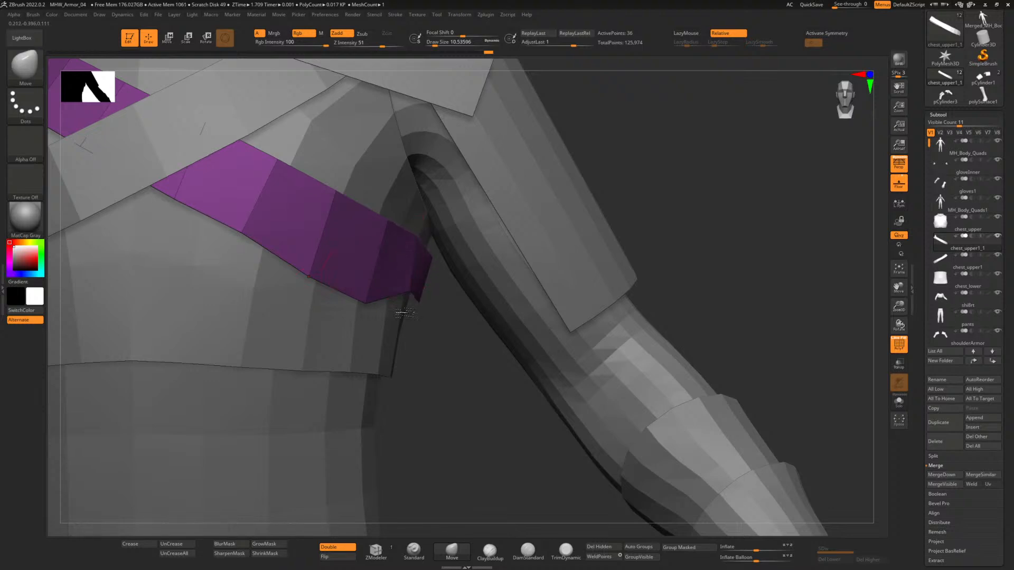
pyautogui.moveTo(413, 287); pyautogui.dragTo(386, 348)
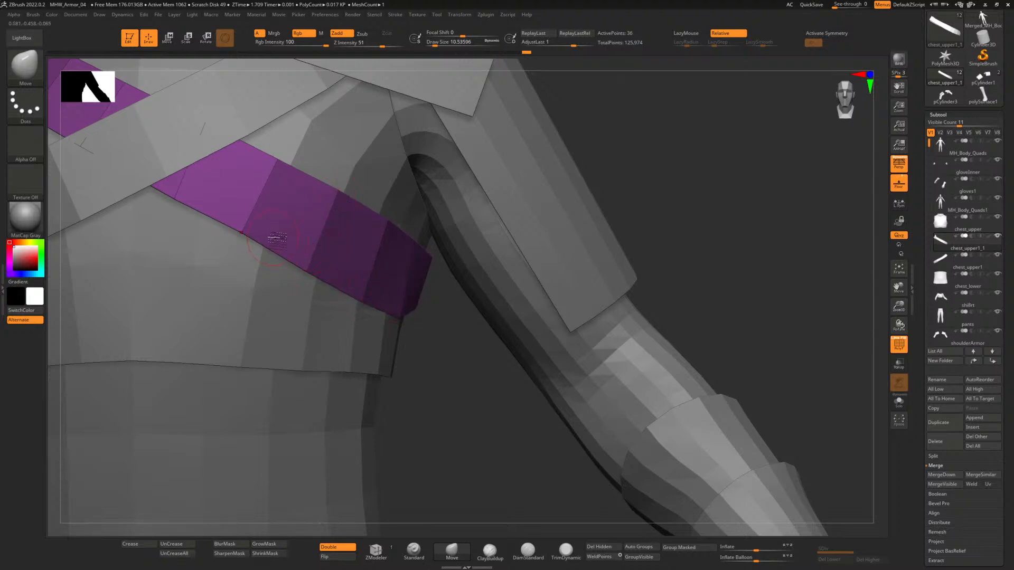
pyautogui.moveTo(277, 239); pyautogui.dragTo(254, 235)
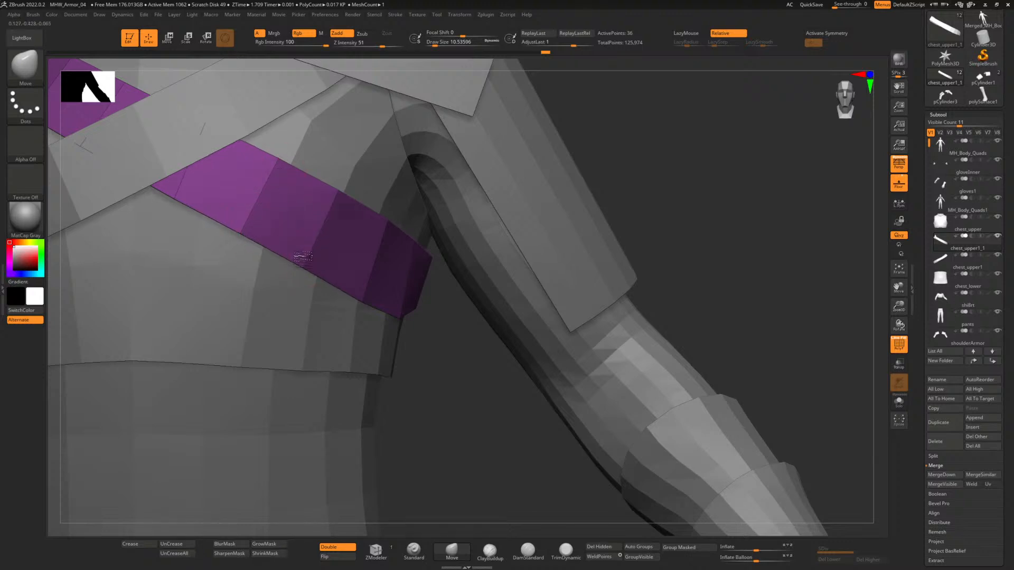
pyautogui.moveTo(363, 295); pyautogui.dragTo(362, 292)
# Adjust the strap's points along the side of the torso, lowering its bottom edge to even out the band beneath the arm.
pyautogui.moveTo(436, 305); pyautogui.dragTo(448, 347)
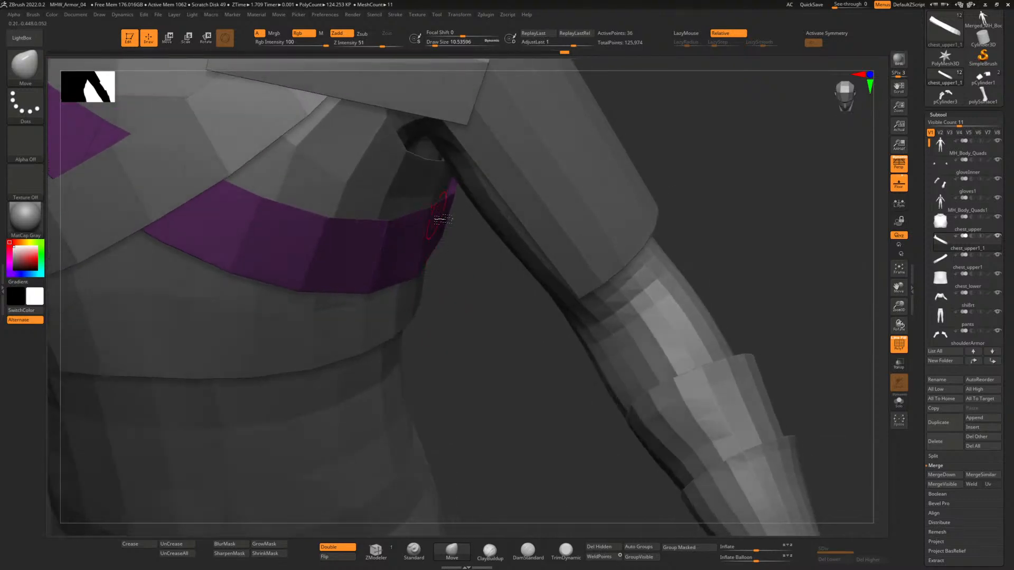
pyautogui.moveTo(439, 219); pyautogui.dragTo(444, 222)
pyautogui.moveTo(474, 251)
pyautogui.mouseDown()
pyautogui.moveTo(464, 254)
pyautogui.moveTo(451, 229)
pyautogui.moveTo(448, 240)
pyautogui.mouseUp()
pyautogui.moveTo(428, 269); pyautogui.dragTo(428, 265)
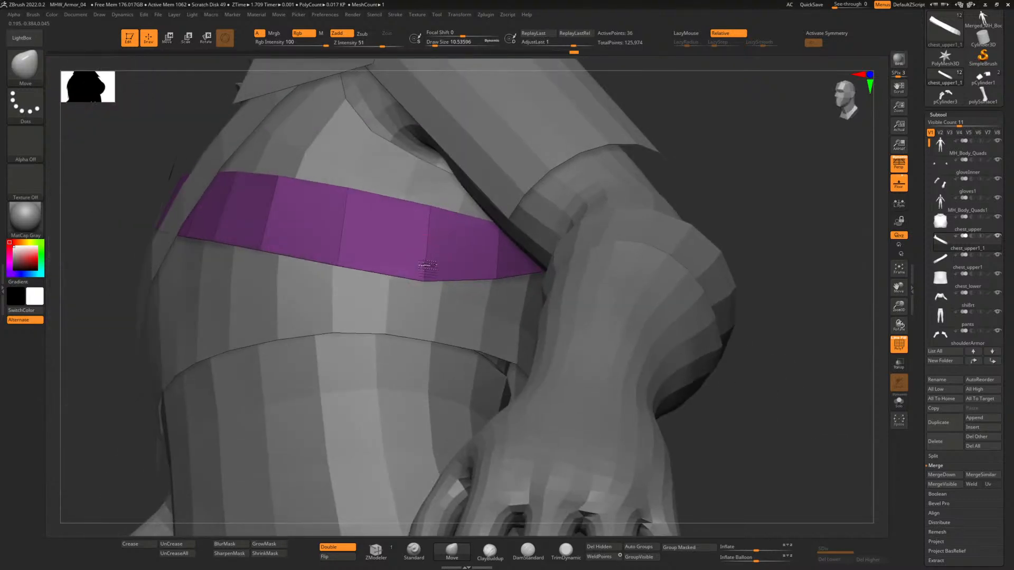
pyautogui.moveTo(741, 267)
pyautogui.mouseDown()
pyautogui.moveTo(758, 226)
pyautogui.moveTo(706, 285)
pyautogui.moveTo(600, 290)
pyautogui.moveTo(611, 236)
pyautogui.mouseUp()
pyautogui.moveTo(355, 268); pyautogui.dragTo(343, 334)
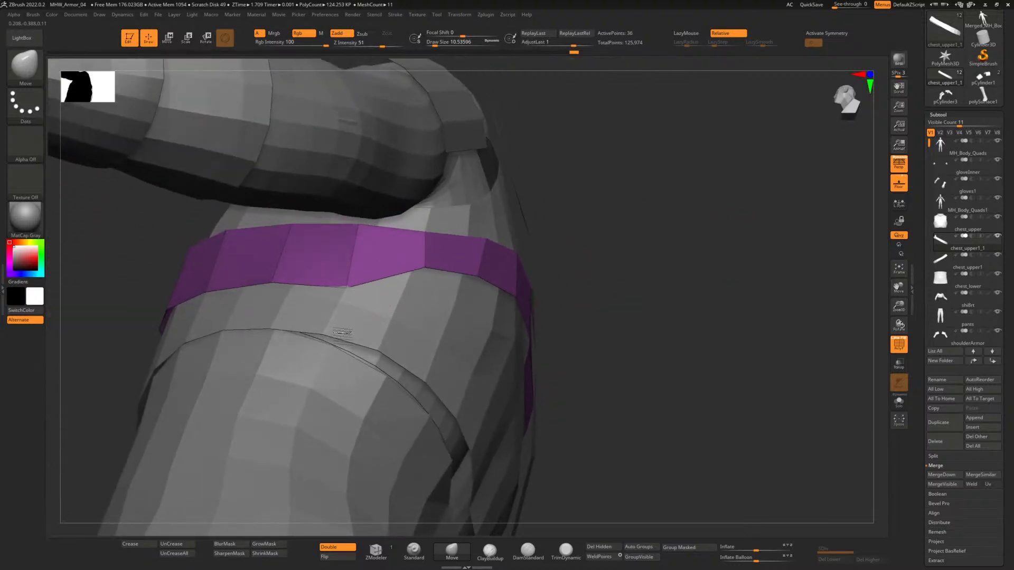
# Lower the strap's upper and lower edge points where it wraps from under the arm onto the back.
pyautogui.moveTo(655, 221); pyautogui.dragTo(550, 228)
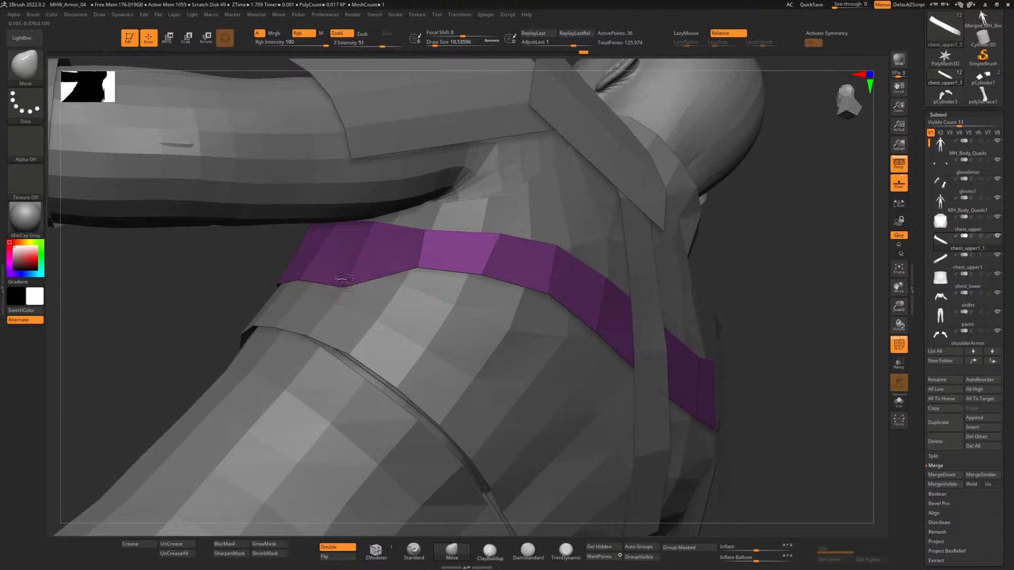
pyautogui.moveTo(422, 270)
pyautogui.mouseDown()
pyautogui.moveTo(371, 354)
pyautogui.moveTo(363, 349)
pyautogui.mouseUp()
pyautogui.moveTo(422, 233); pyautogui.dragTo(419, 236)
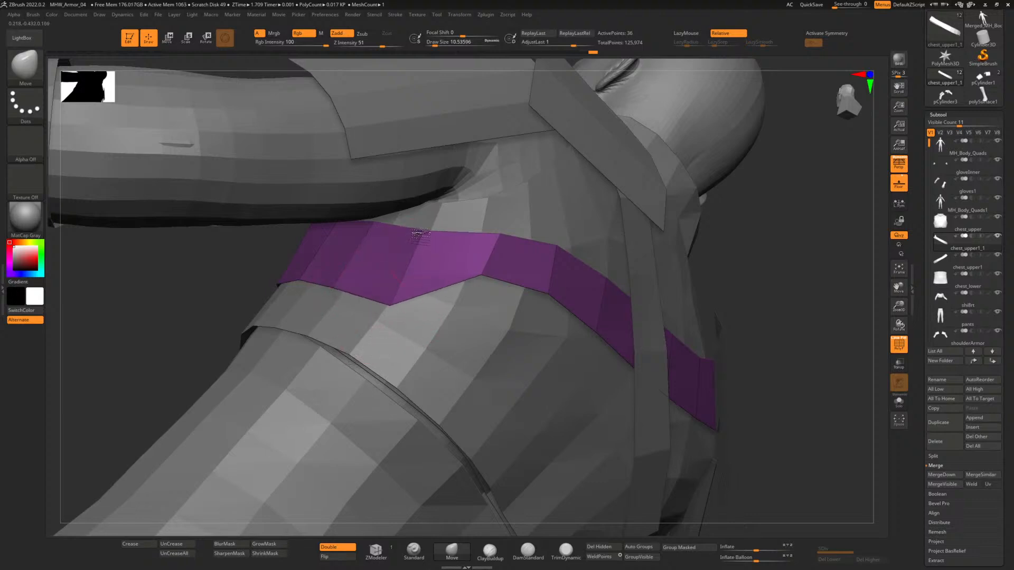
pyautogui.moveTo(255, 255)
pyautogui.mouseDown()
pyautogui.moveTo(490, 280)
pyautogui.moveTo(474, 332)
pyautogui.mouseUp()
pyautogui.moveTo(483, 246); pyautogui.dragTo(485, 261)
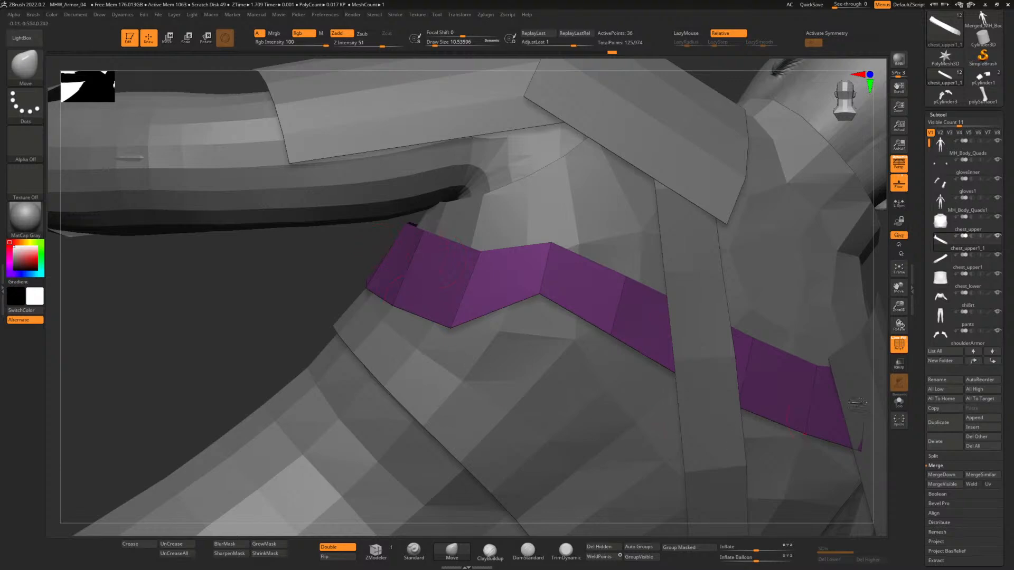
# Move the strap's lower back points down and toward the spine to straighten the kinked section below the crossing.
pyautogui.moveTo(336, 267)
pyautogui.mouseDown()
pyautogui.moveTo(328, 259)
pyautogui.moveTo(338, 274)
pyautogui.mouseUp()
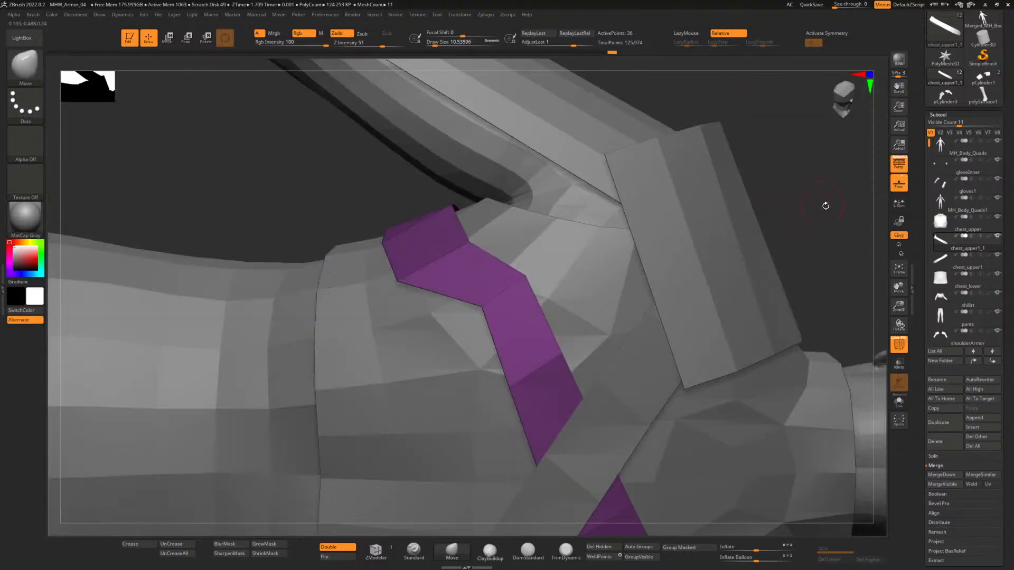
pyautogui.moveTo(826, 205); pyautogui.dragTo(628, 342)
pyautogui.moveTo(455, 419); pyautogui.dragTo(607, 359)
pyautogui.keyDown('alt'); pyautogui.moveTo(741, 423); pyautogui.dragTo(720, 392); pyautogui.keyUp('alt')
pyautogui.moveTo(371, 296)
pyautogui.mouseDown()
pyautogui.moveTo(446, 363)
pyautogui.moveTo(456, 391)
pyautogui.mouseUp()
pyautogui.moveTo(351, 273); pyautogui.dragTo(381, 317)
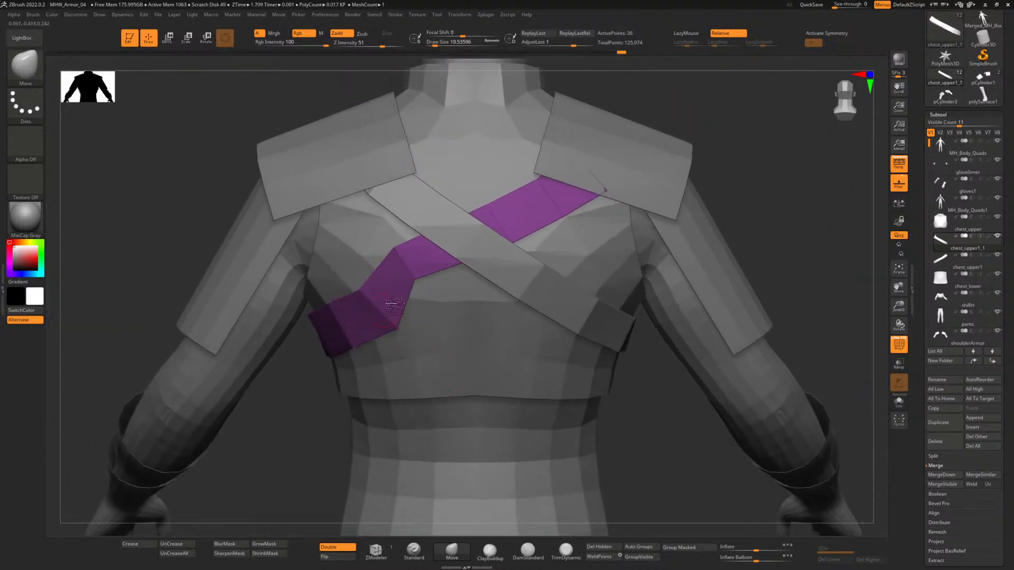
pyautogui.moveTo(426, 282); pyautogui.dragTo(484, 393)
pyautogui.moveTo(396, 248); pyautogui.dragTo(450, 332)
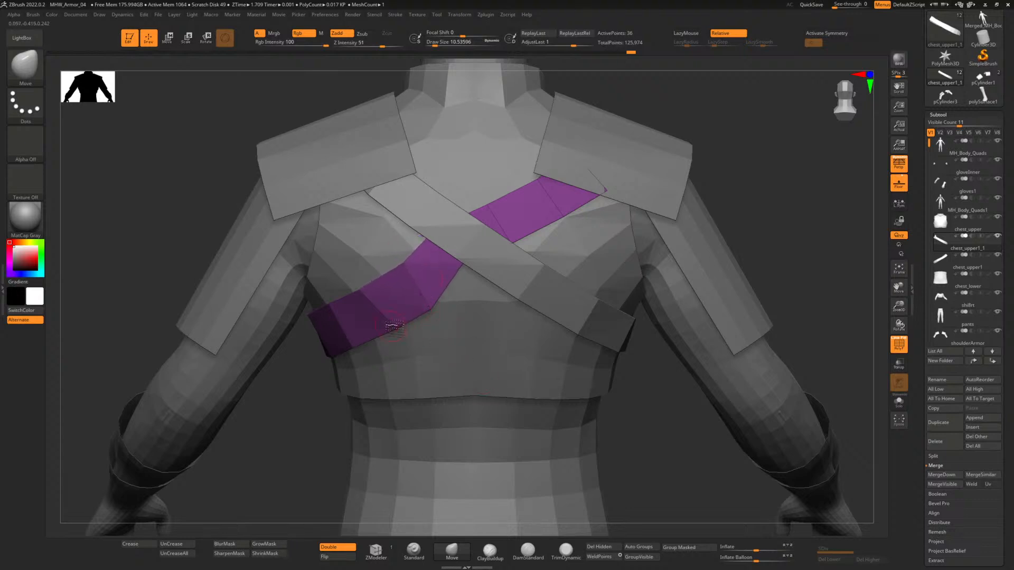
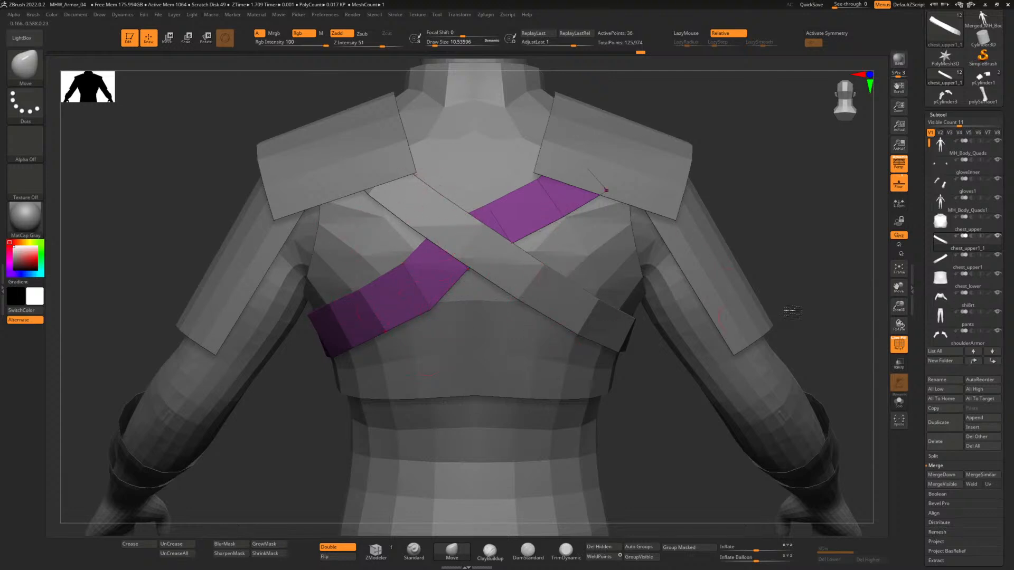
# Hide the other diagonal strap and straighten this strap's middle and upper back segments toward the shoulder armor.
pyautogui.click(997, 255)
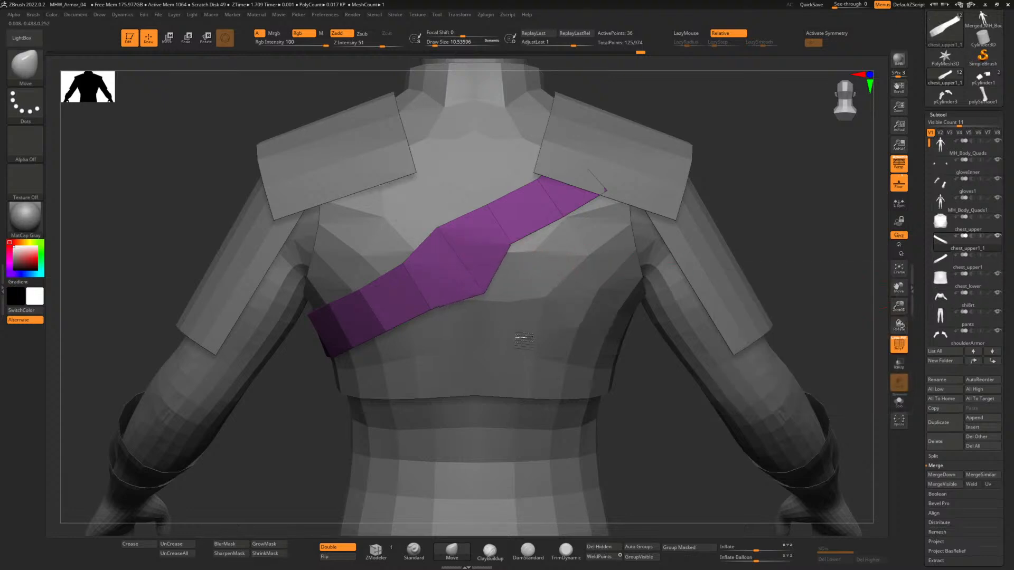
pyautogui.moveTo(525, 341); pyautogui.dragTo(500, 316)
pyautogui.moveTo(444, 232); pyautogui.dragTo(478, 275)
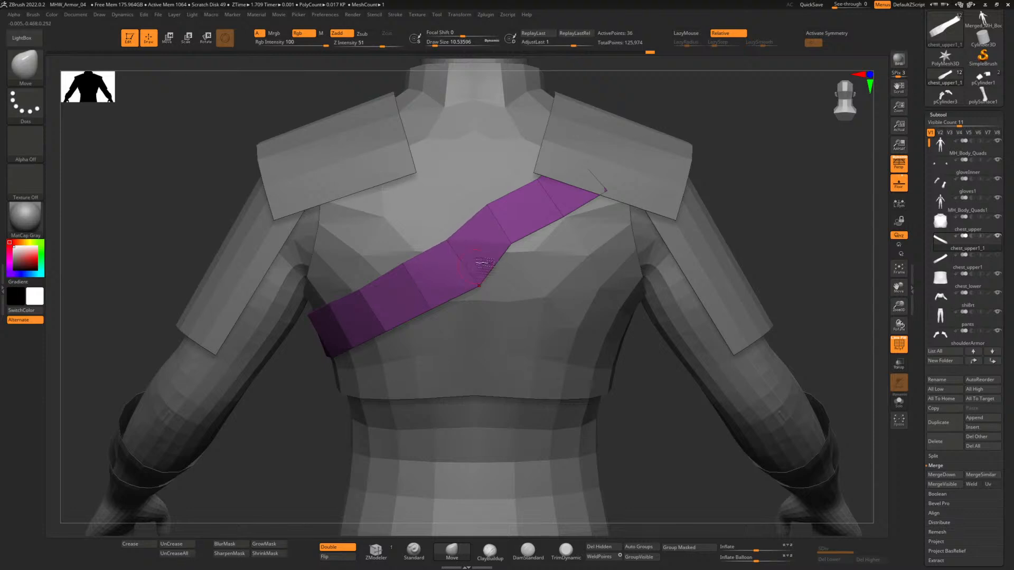
pyautogui.moveTo(512, 244); pyautogui.dragTo(566, 318)
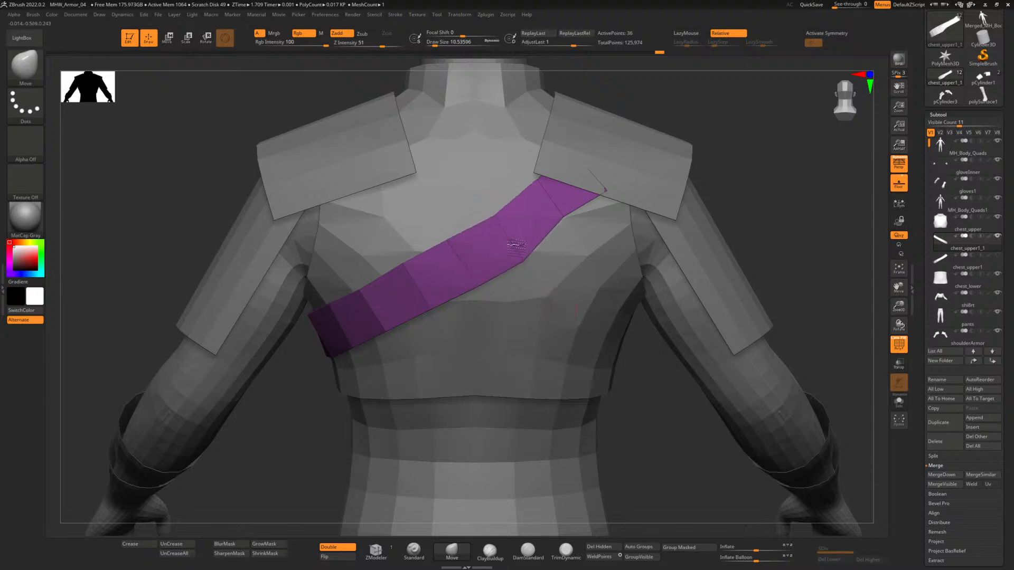
pyautogui.moveTo(560, 217); pyautogui.dragTo(622, 289)
pyautogui.moveTo(538, 187); pyautogui.dragTo(607, 192)
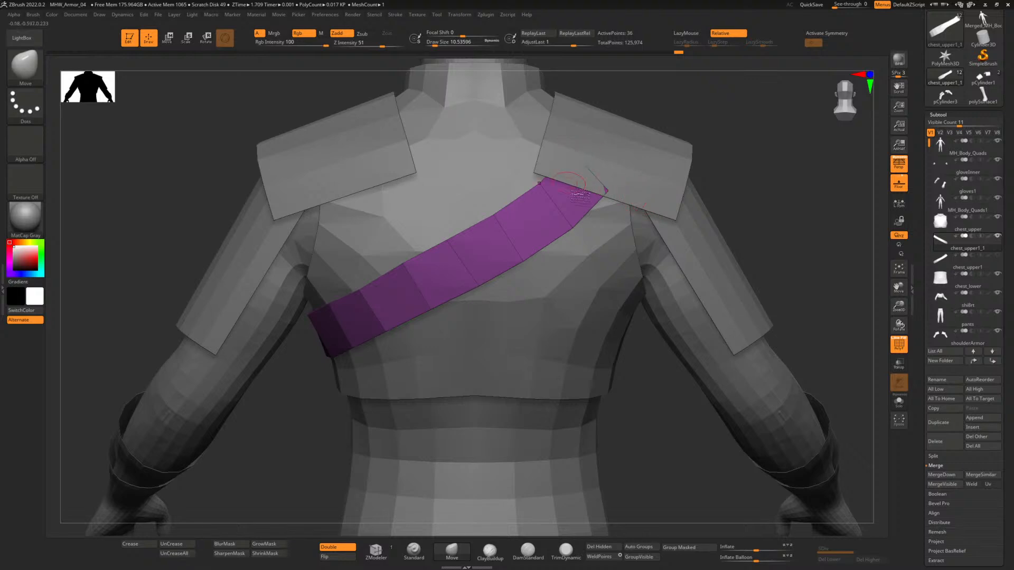
# Fine-tune the strap's edge points on the back, widening the end that meets the shoulder armor.
pyautogui.moveTo(477, 280); pyautogui.dragTo(479, 282)
pyautogui.moveTo(606, 193); pyautogui.dragTo(573, 184)
pyautogui.moveTo(566, 228); pyautogui.dragTo(564, 226)
pyautogui.moveTo(474, 285); pyautogui.dragTo(472, 287)
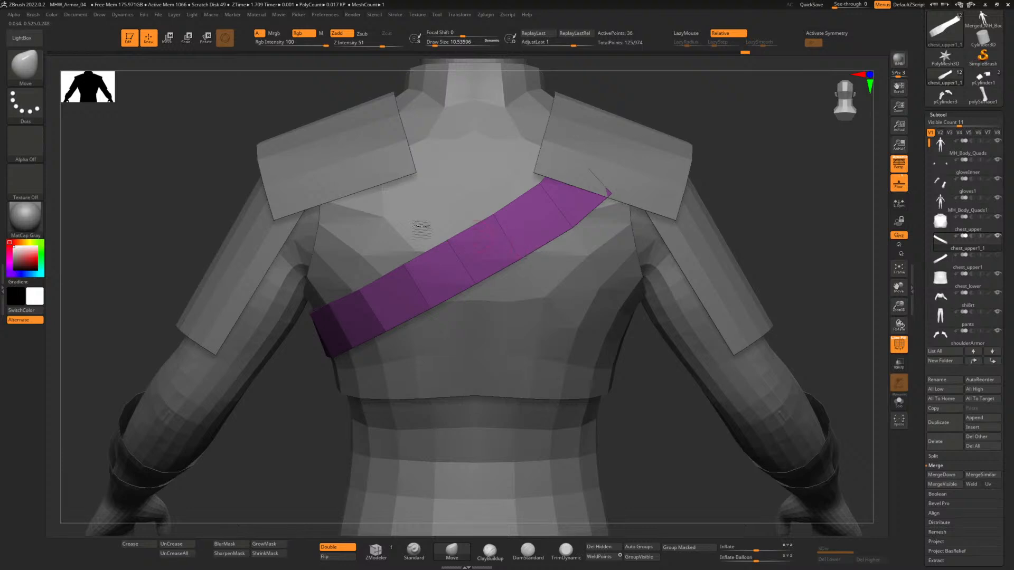
# Even out the strap's edge points across the front of the chest, and show the other diagonal strap again.
pyautogui.moveTo(181, 174); pyautogui.dragTo(273, 182)
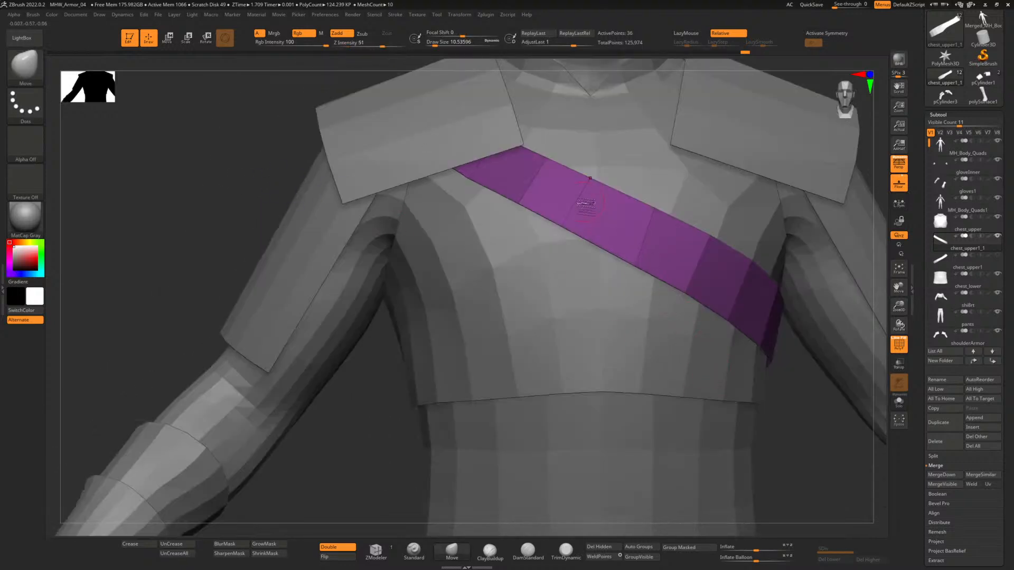
pyautogui.moveTo(651, 211); pyautogui.dragTo(648, 212)
pyautogui.keyDown('alt'); pyautogui.moveTo(797, 397); pyautogui.dragTo(703, 400); pyautogui.keyUp('alt')
pyautogui.moveTo(665, 265); pyautogui.dragTo(661, 272)
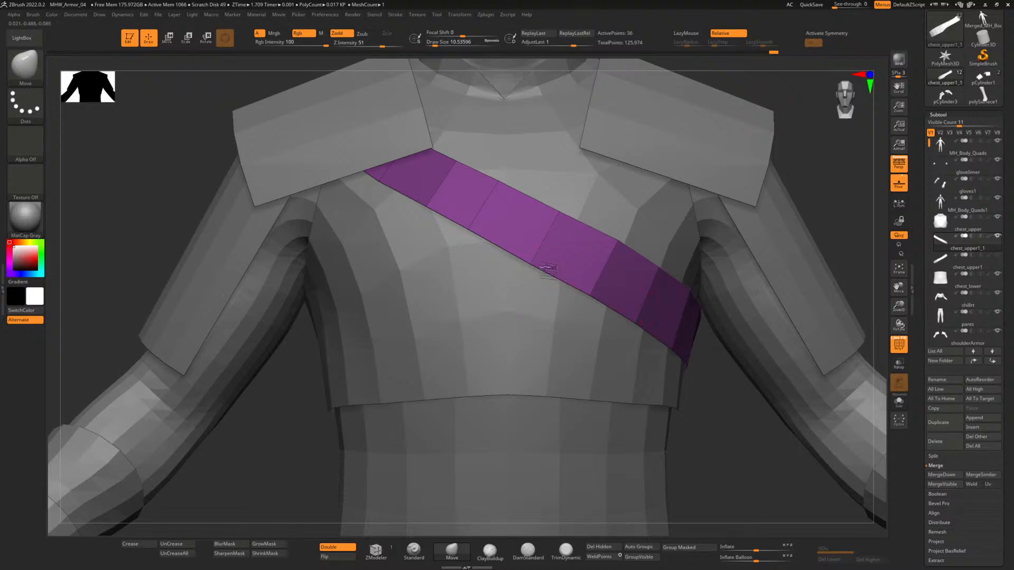
pyautogui.moveTo(475, 224); pyautogui.dragTo(473, 227)
pyautogui.keyDown('alt'); pyautogui.moveTo(715, 396); pyautogui.dragTo(590, 322); pyautogui.keyUp('alt')
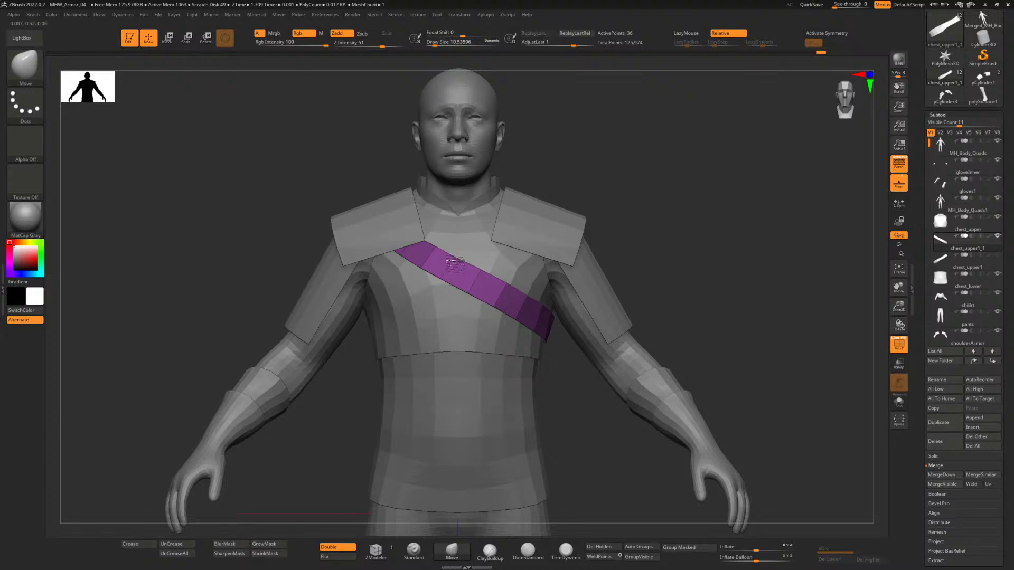
pyautogui.moveTo(480, 271); pyautogui.dragTo(481, 272)
pyautogui.moveTo(658, 269)
pyautogui.keyDown('alt'); pyautogui.mouseDown()
pyautogui.moveTo(645, 278)
pyautogui.moveTo(643, 267)
pyautogui.moveTo(665, 267)
pyautogui.moveTo(645, 290)
pyautogui.mouseUp(); pyautogui.keyUp('alt')
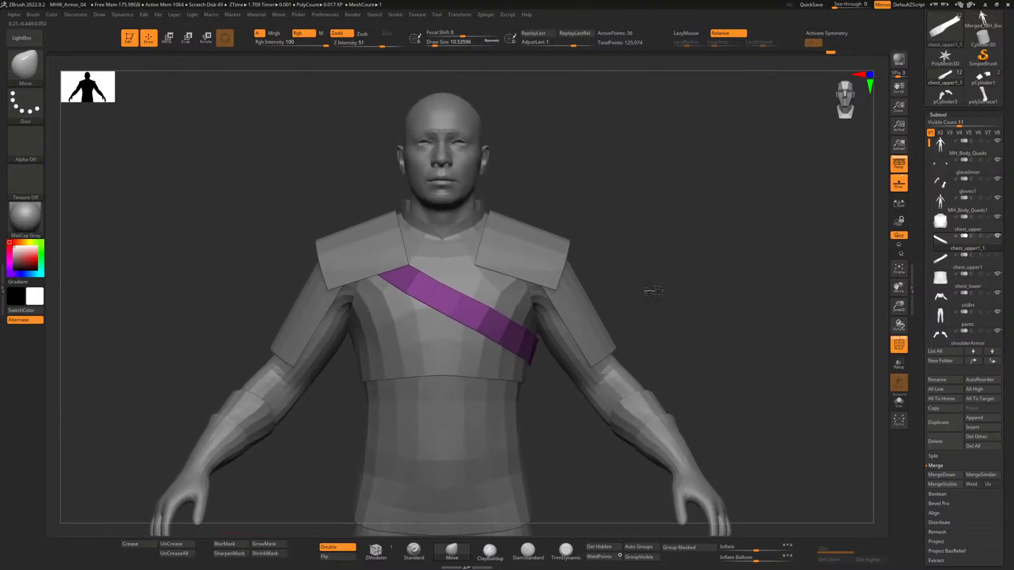
pyautogui.click(997, 259)
pyautogui.click(998, 257)
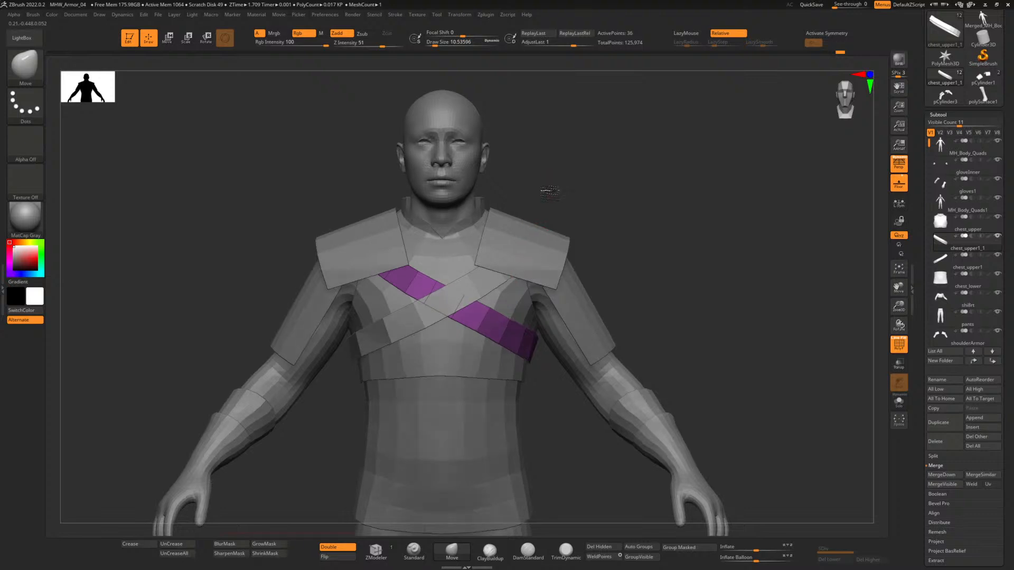
# Enlarge the Move brush and pull the middle of the strap forward where it crosses the other chest strap.
pyautogui.moveTo(589, 193); pyautogui.dragTo(631, 345)
pyautogui.keyDown('alt'); pyautogui.moveTo(670, 402); pyautogui.dragTo(608, 386); pyautogui.keyUp('alt')
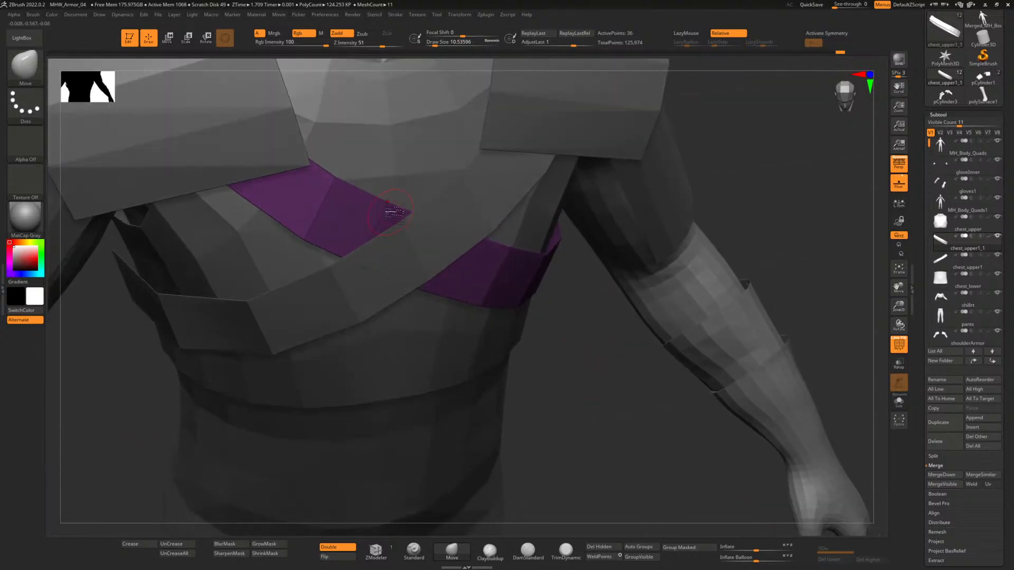
pyautogui.moveTo(572, 327)
pyautogui.mouseDown()
pyautogui.moveTo(581, 385)
pyautogui.moveTo(550, 294)
pyautogui.moveTo(570, 296)
pyautogui.moveTo(568, 344)
pyautogui.mouseUp()
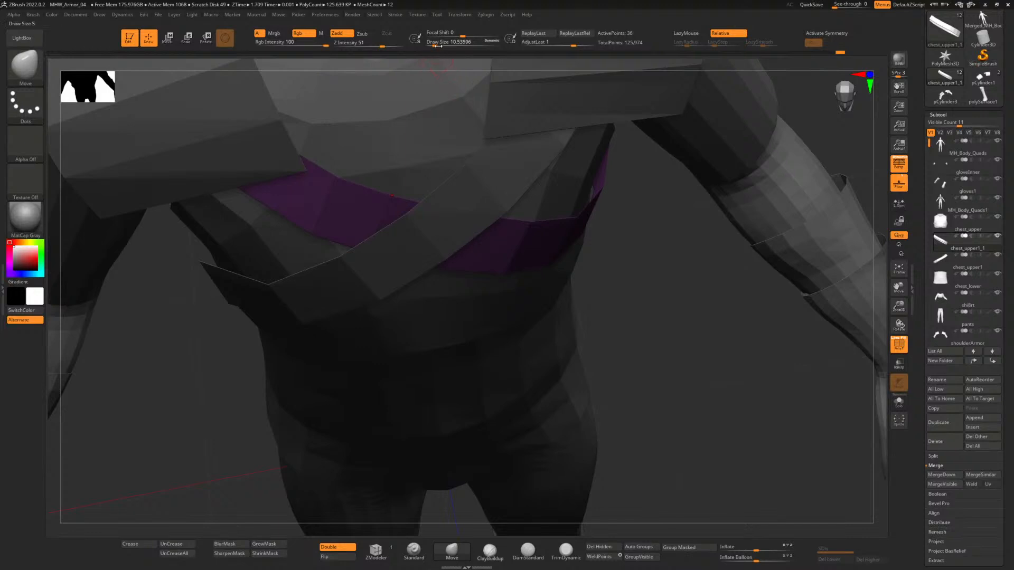
pyautogui.moveTo(438, 46); pyautogui.dragTo(442, 46)
pyautogui.moveTo(620, 292)
pyautogui.mouseDown()
pyautogui.moveTo(670, 326)
pyautogui.moveTo(647, 336)
pyautogui.moveTo(570, 319)
pyautogui.mouseUp()
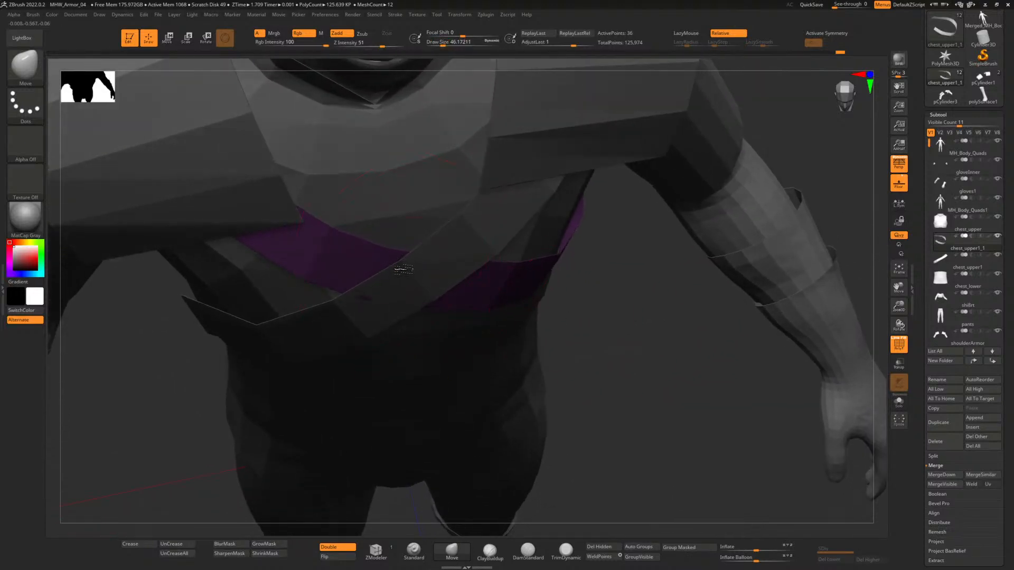
pyautogui.moveTo(403, 269); pyautogui.dragTo(406, 280)
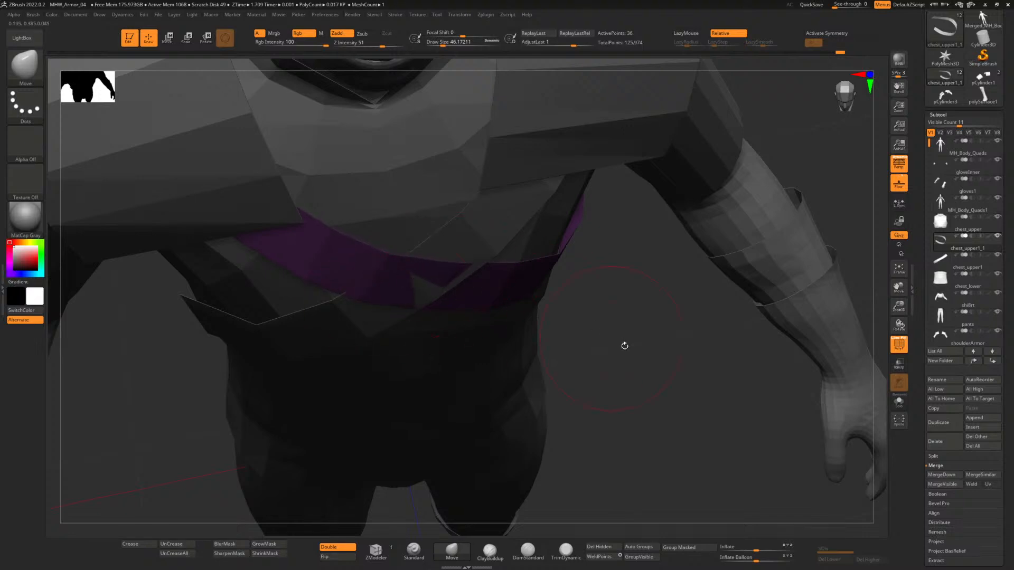
# Pull the strap's crossing section farther off the chest in profile so it passes smoothly over the other strap.
pyautogui.moveTo(623, 344); pyautogui.dragTo(659, 254)
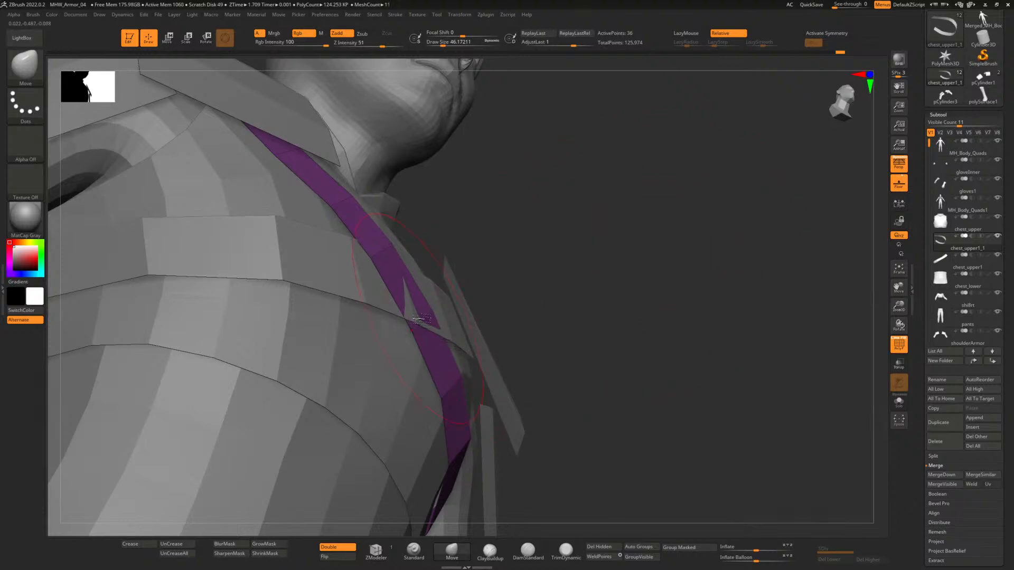
pyautogui.moveTo(414, 318); pyautogui.dragTo(430, 319)
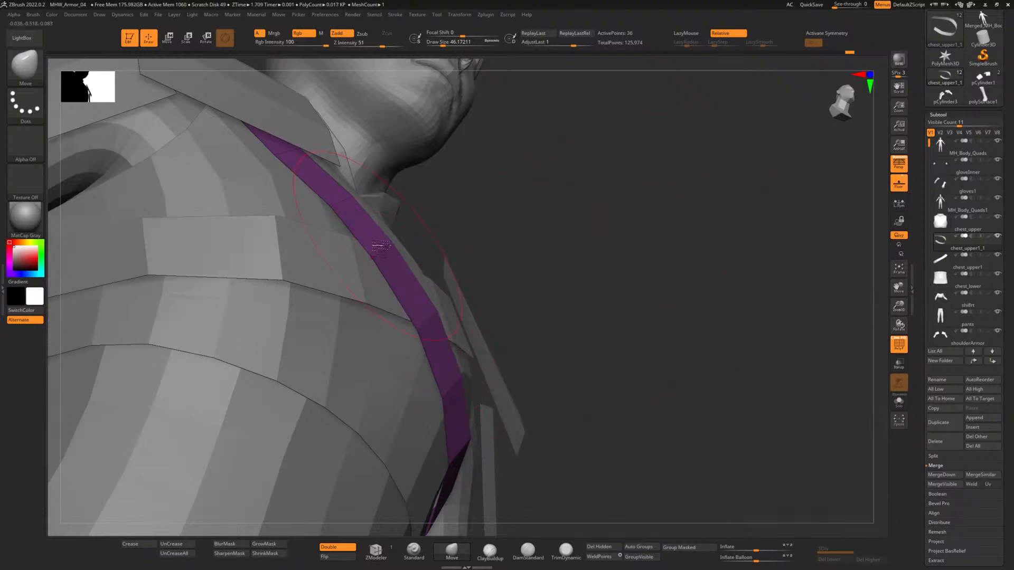
pyautogui.moveTo(549, 256); pyautogui.dragTo(566, 307)
pyautogui.keyDown('shift'); pyautogui.moveTo(566, 306); pyautogui.dragTo(562, 303, button='right'); pyautogui.keyUp('shift')
pyautogui.keyDown('ctrl'); pyautogui.moveTo(708, 443); pyautogui.dragTo(670, 387, button='right'); pyautogui.keyUp('ctrl')
pyautogui.keyDown('alt'); pyautogui.moveTo(640, 268); pyautogui.dragTo(636, 292, button='right'); pyautogui.keyUp('alt')
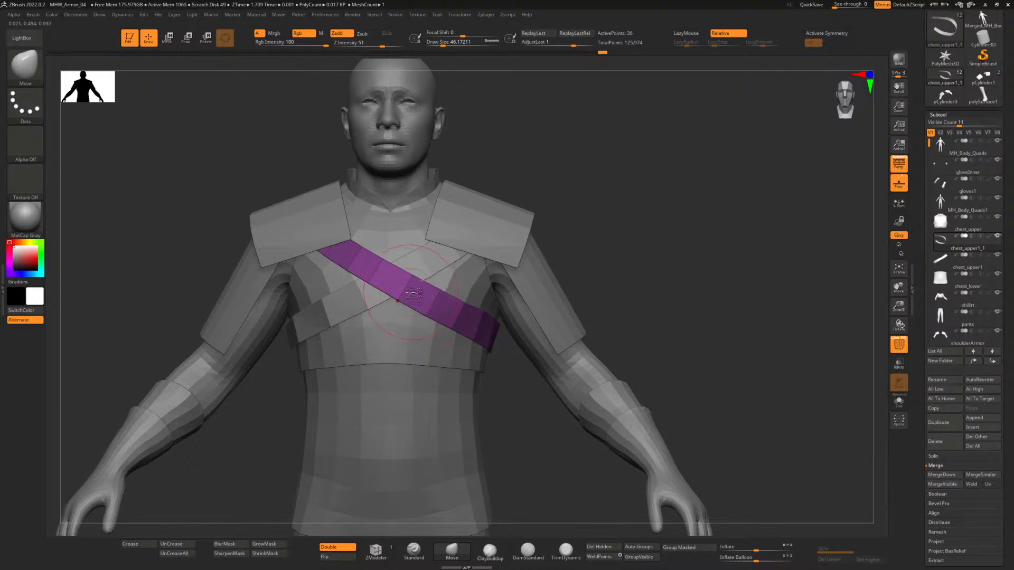
pyautogui.moveTo(597, 219); pyautogui.dragTo(498, 297, button='right')
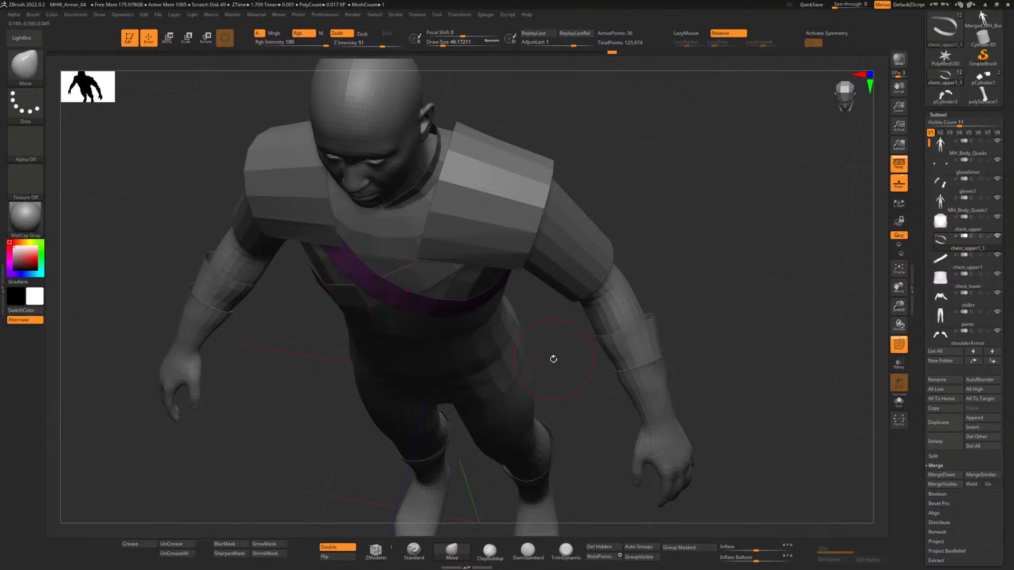
# Pull the strap's crossing section outward on the back so it lies over the other diagonal strap.
pyautogui.moveTo(549, 357); pyautogui.dragTo(564, 299, button='right')
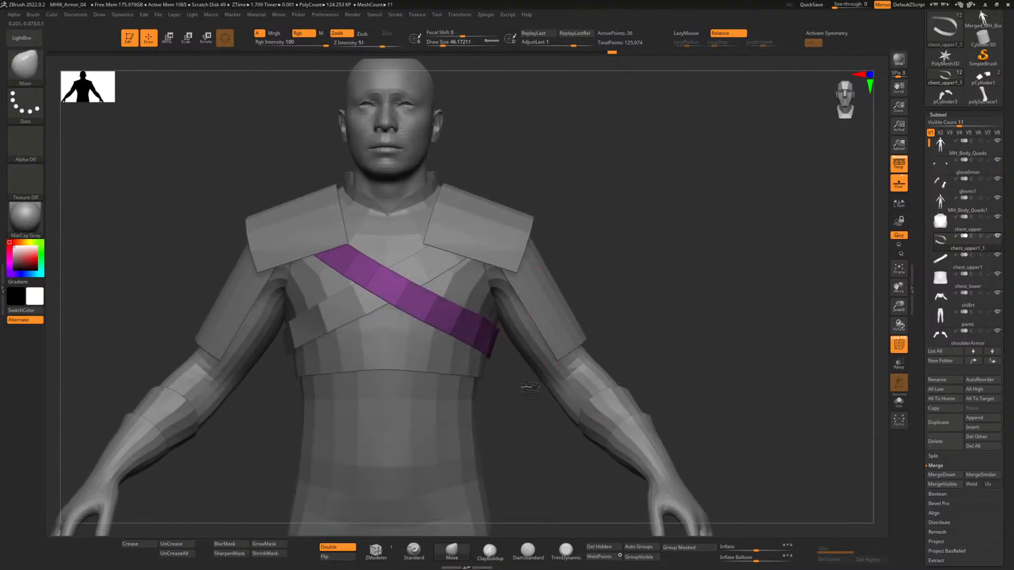
pyautogui.keyDown('ctrl'); pyautogui.moveTo(528, 386); pyautogui.dragTo(519, 364, button='right'); pyautogui.keyUp('ctrl')
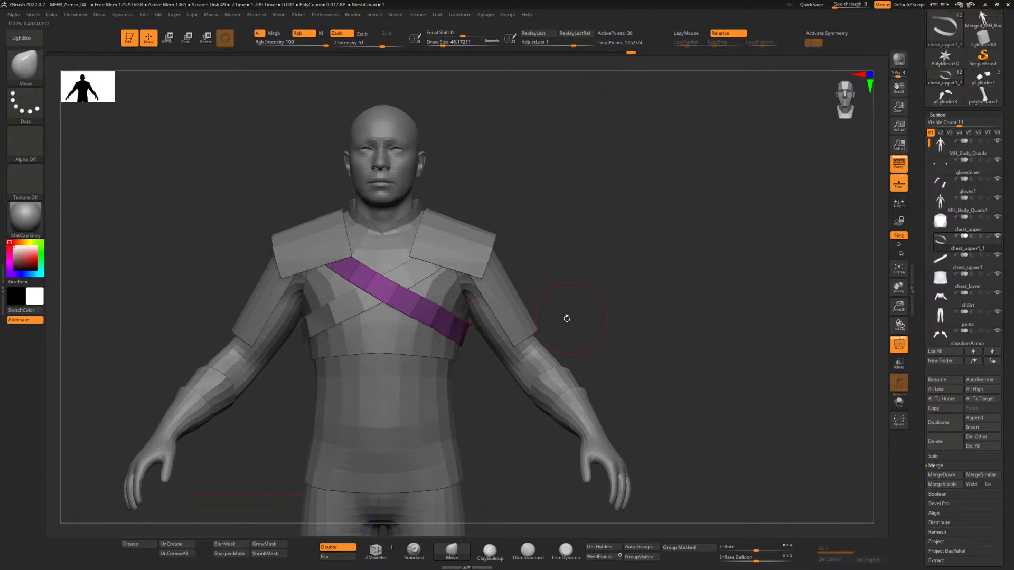
pyautogui.moveTo(428, 320); pyautogui.dragTo(478, 377, button='right')
pyautogui.hotkey('alt', 'Tab')
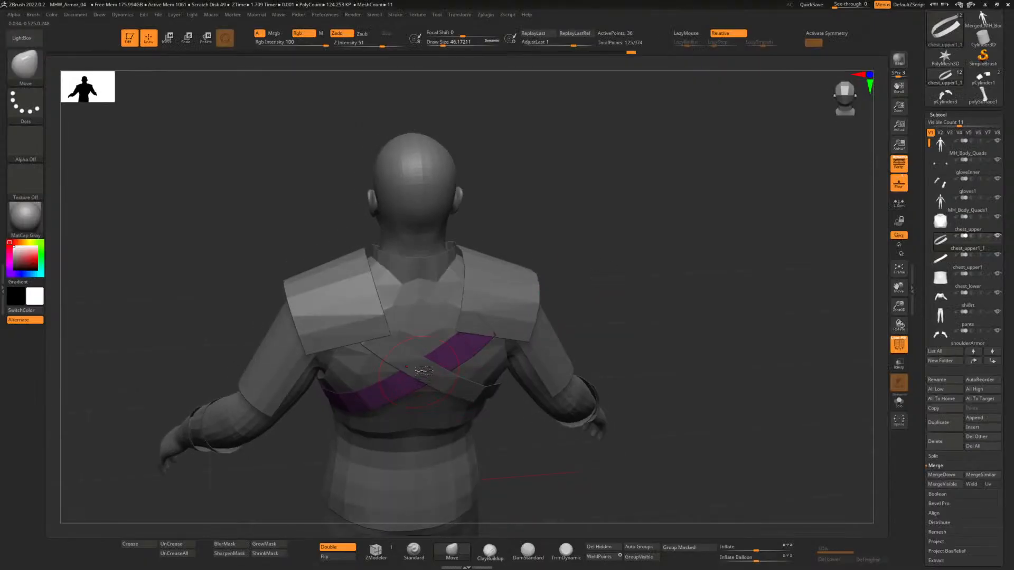
pyautogui.moveTo(427, 378); pyautogui.dragTo(436, 372)
pyautogui.moveTo(597, 298); pyautogui.dragTo(633, 334)
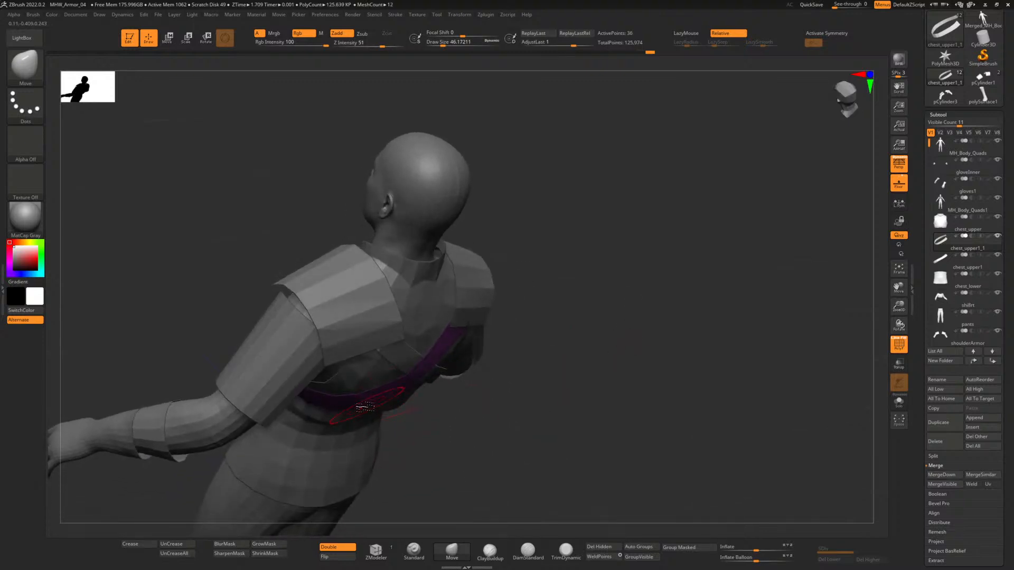
pyautogui.moveTo(559, 363); pyautogui.dragTo(532, 301)
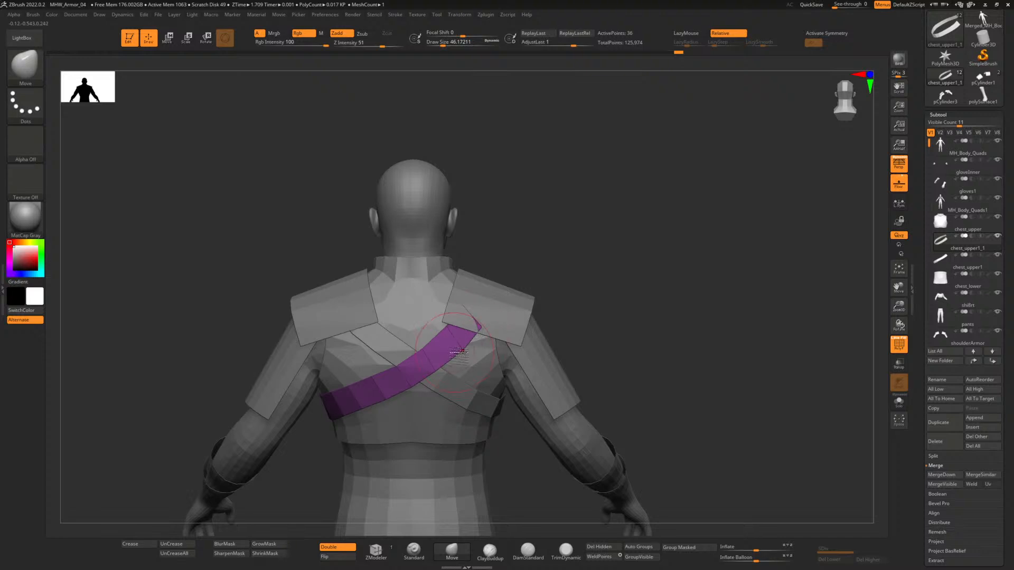
pyautogui.moveTo(432, 363); pyautogui.dragTo(439, 368)
pyautogui.moveTo(602, 319)
pyautogui.mouseDown()
pyautogui.moveTo(525, 306)
pyautogui.moveTo(487, 330)
pyautogui.mouseUp()
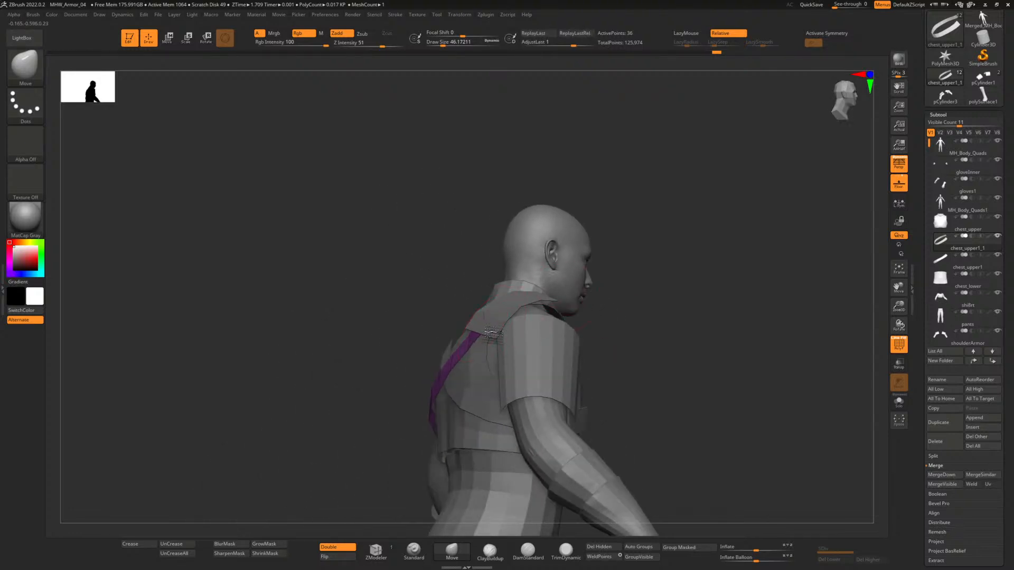
pyautogui.moveTo(448, 294)
pyautogui.mouseDown()
pyautogui.moveTo(538, 298)
pyautogui.moveTo(518, 296)
pyautogui.mouseUp()
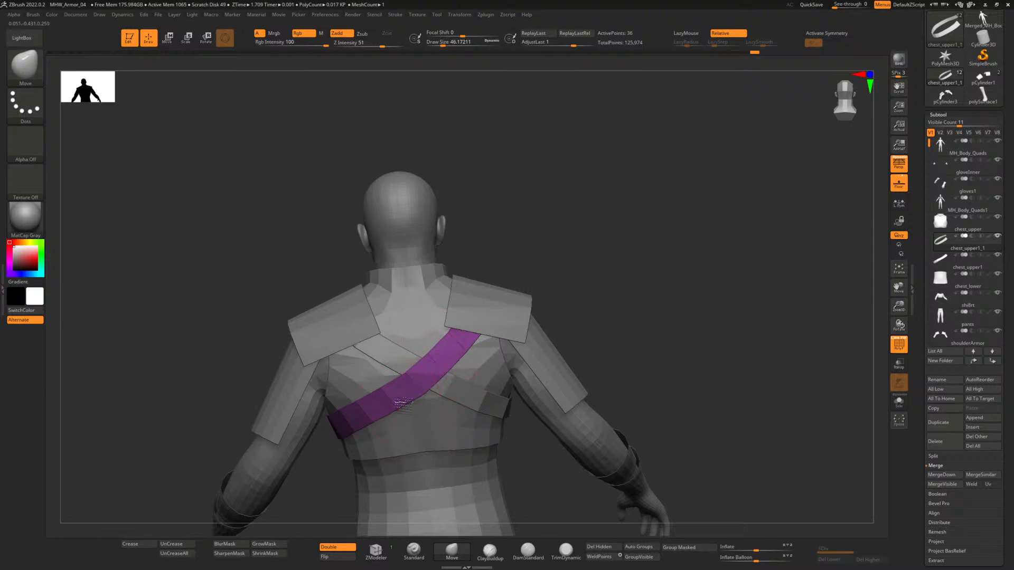
# Check the straps from the front, select the MH_Body_Quads subtool and turn off the polyframe display.
pyautogui.moveTo(224, 304); pyautogui.dragTo(304, 302)
pyautogui.keyDown('alt'); pyautogui.moveTo(565, 363); pyautogui.dragTo(559, 333); pyautogui.keyUp('alt')
pyautogui.keyDown('alt'); pyautogui.moveTo(515, 359); pyautogui.dragTo(608, 355); pyautogui.keyUp('alt')
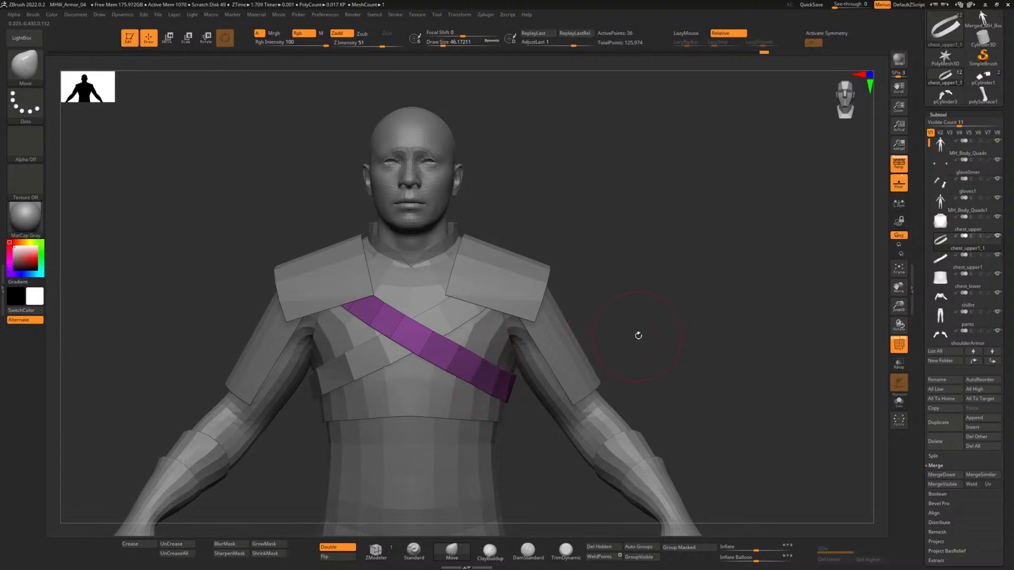
pyautogui.keyDown('alt'); pyautogui.moveTo(639, 336); pyautogui.dragTo(682, 341); pyautogui.keyUp('alt')
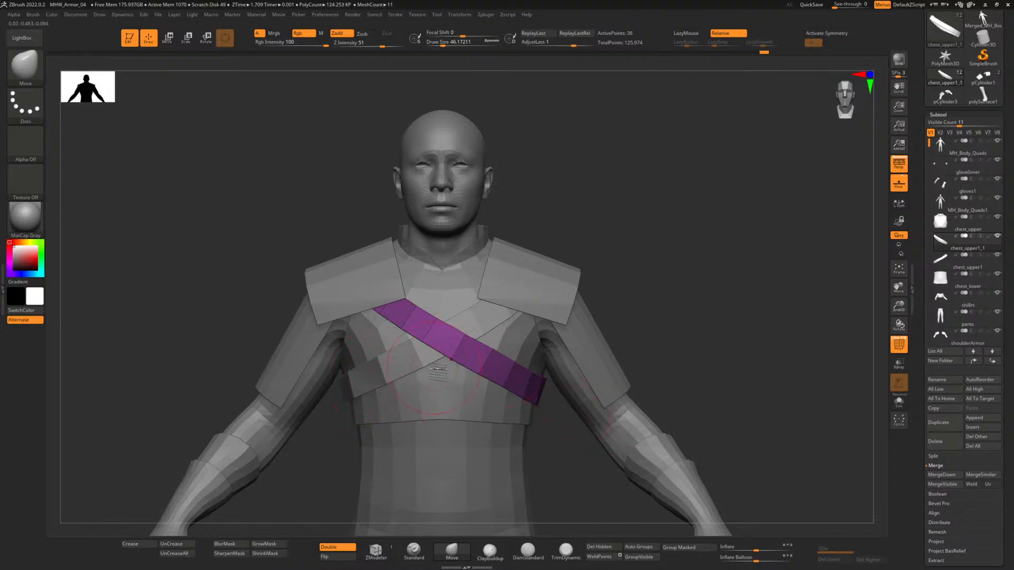
pyautogui.keyDown('alt'); pyautogui.moveTo(673, 315); pyautogui.dragTo(602, 246); pyautogui.keyUp('alt')
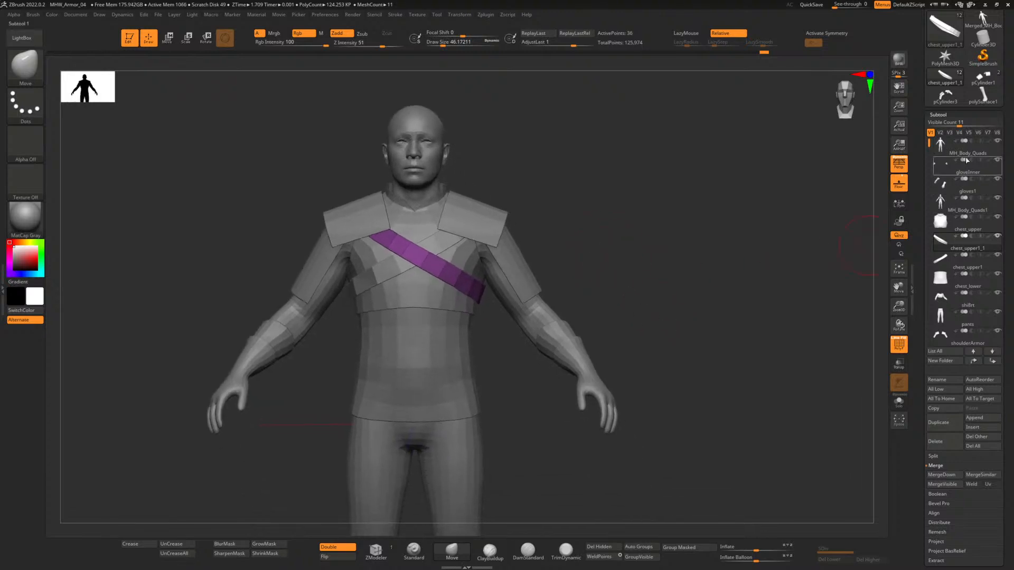
pyautogui.click(959, 148)
pyautogui.click(902, 348)
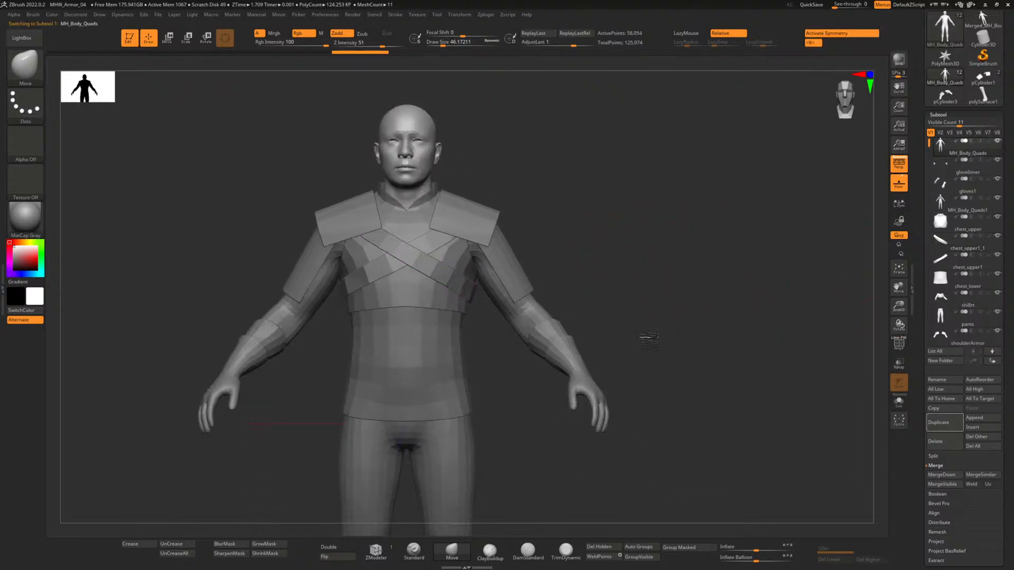
# Compare the full armored figure with the Witcher reference images in Photoshop, and return to ZBrush.
pyautogui.moveTo(645, 339)
pyautogui.keyDown('alt'); pyautogui.mouseDown()
pyautogui.moveTo(625, 281)
pyautogui.moveTo(633, 290)
pyautogui.moveTo(603, 317)
pyautogui.moveTo(602, 279)
pyautogui.mouseUp(); pyautogui.keyUp('alt')
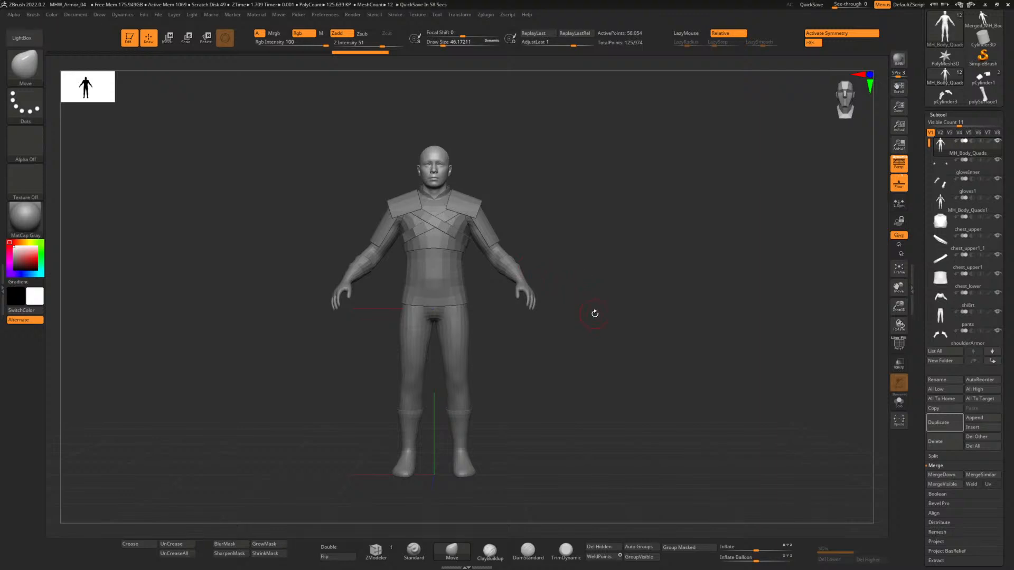
pyautogui.hotkey('alt', 'Tab')
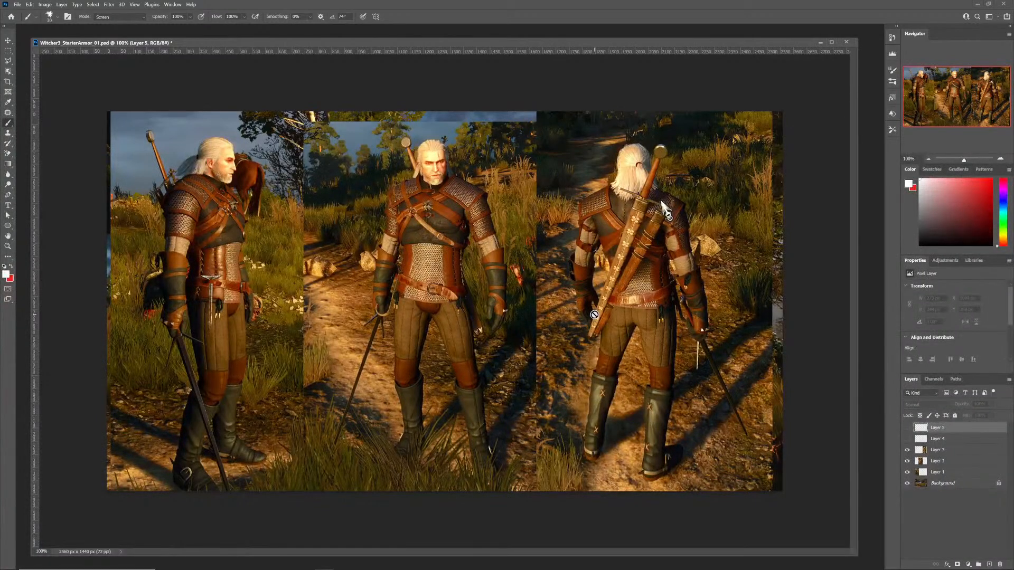
pyautogui.hotkey('alt', 'Tab')
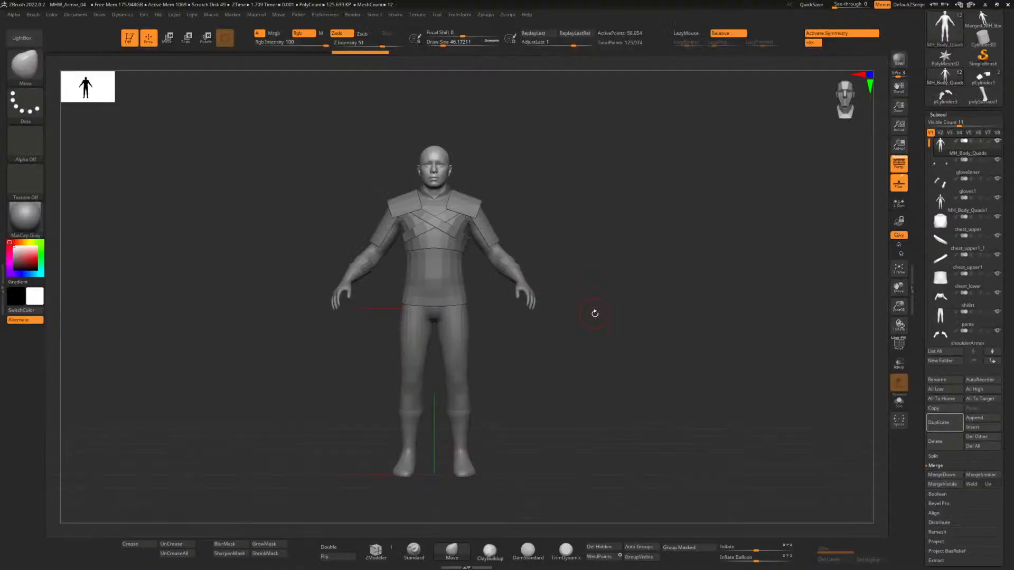
pyautogui.hotkey('alt', 'Tab')
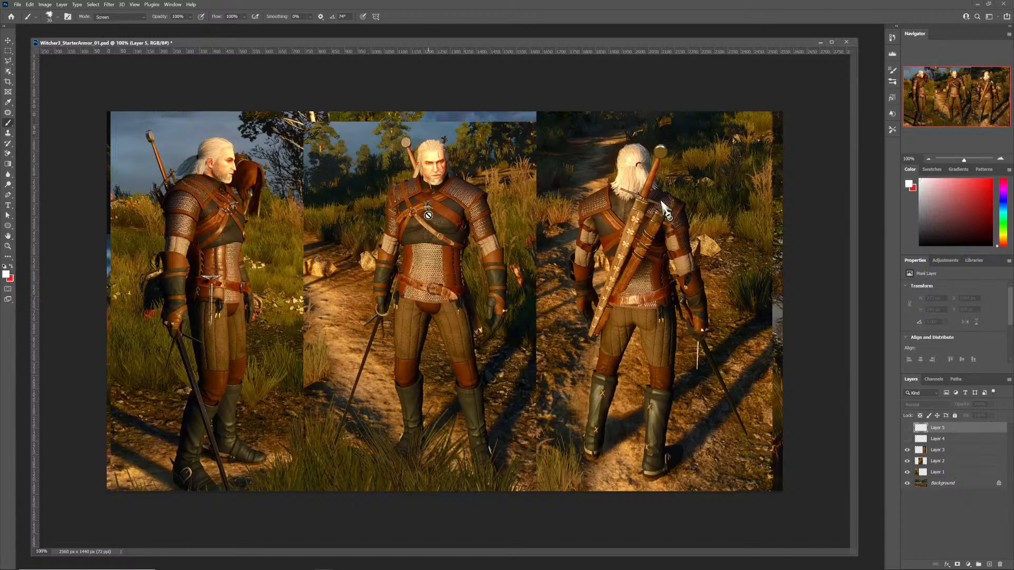
pyautogui.hotkey('alt', 'Tab')
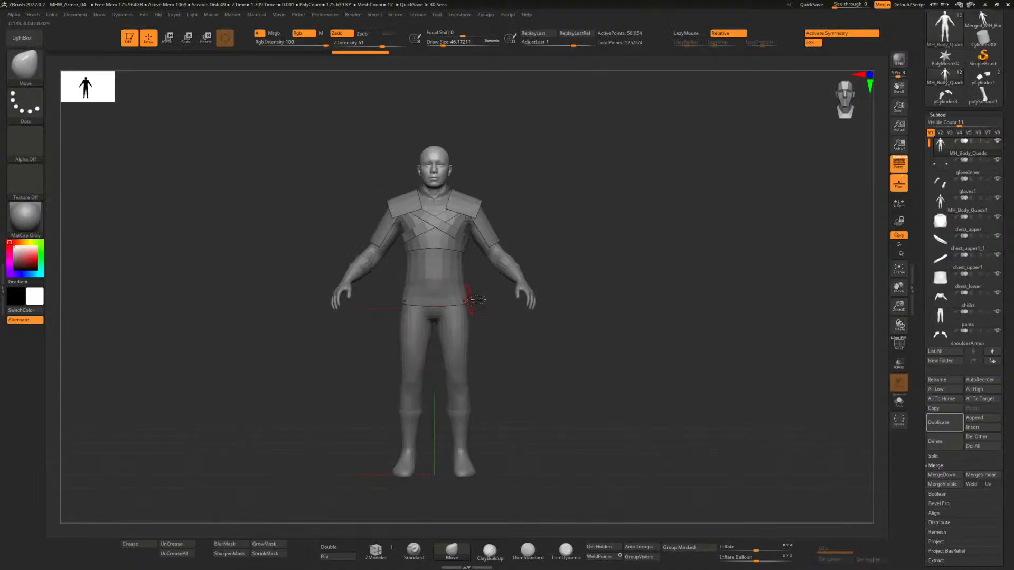
# Duplicate the chest_lower subtool and frame the copy's waist area from the front.
pyautogui.keyDown('ctrl'); pyautogui.moveTo(495, 295); pyautogui.dragTo(573, 316, button='right'); pyautogui.keyUp('ctrl')
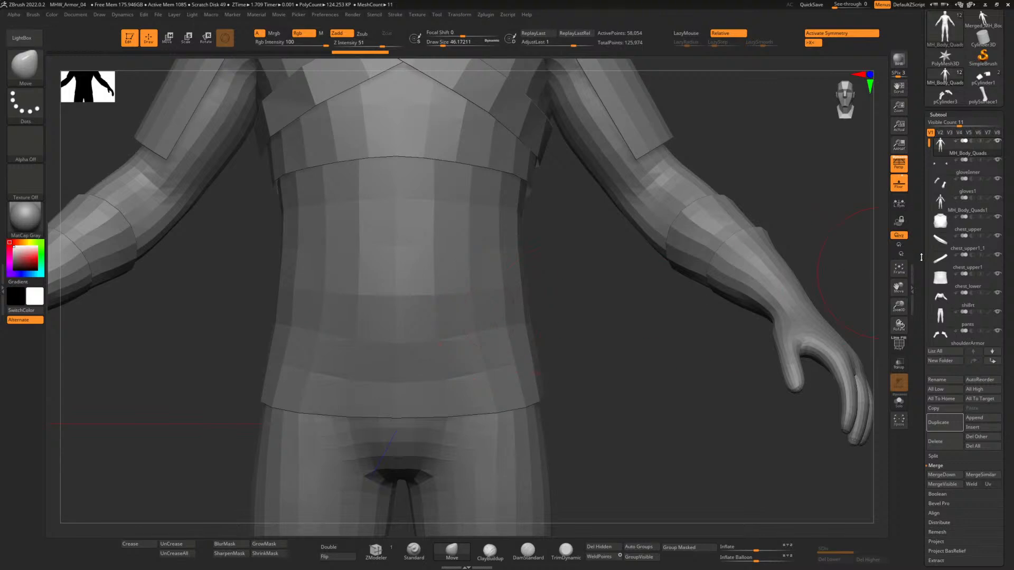
pyautogui.click(976, 289)
pyautogui.moveTo(974, 287)
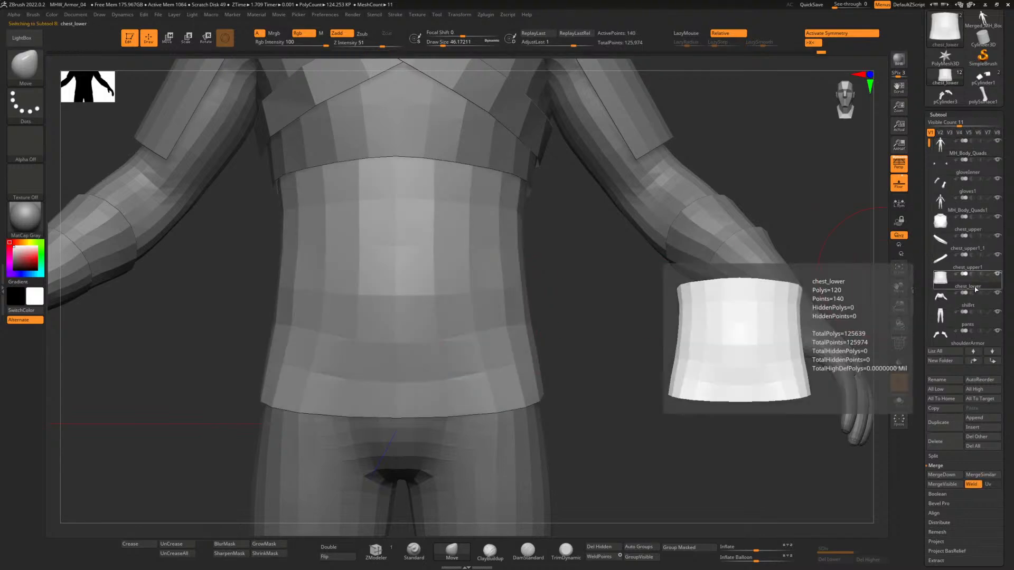
pyautogui.click(937, 426)
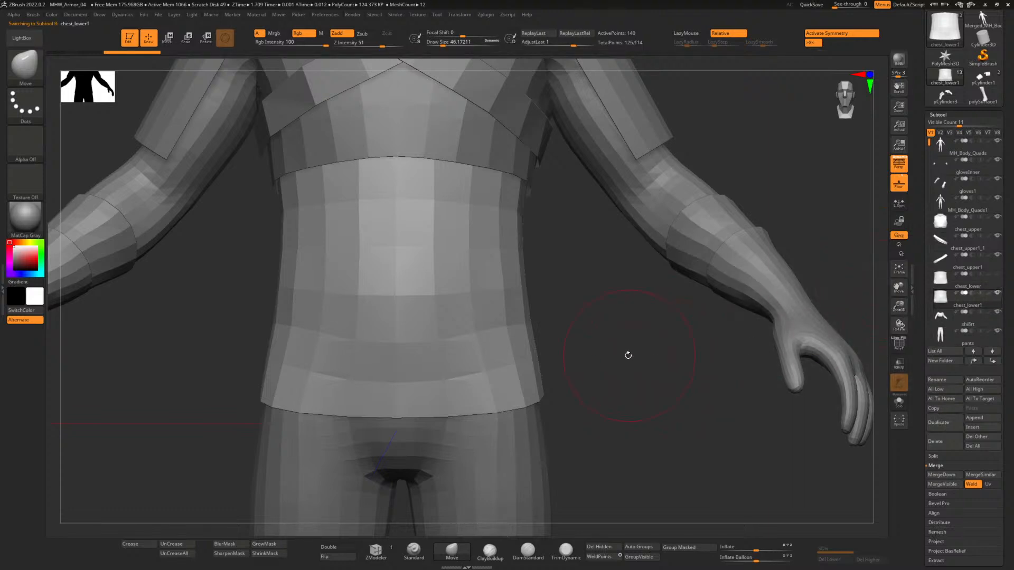
pyautogui.keyDown('alt'); pyautogui.moveTo(628, 356); pyautogui.dragTo(584, 373); pyautogui.keyUp('alt')
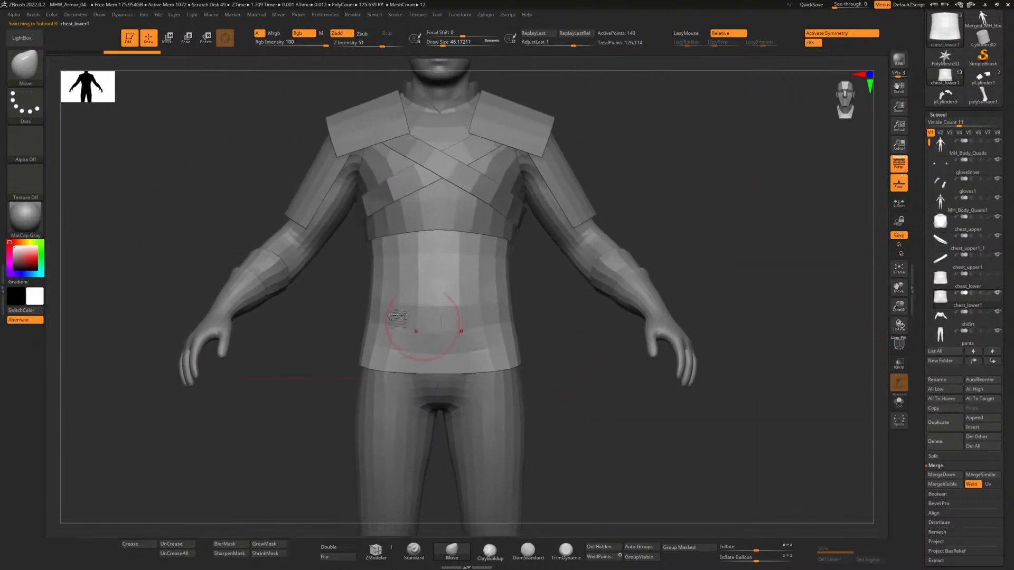
pyautogui.hotkey('alt', 'Tab')
pyautogui.keyDown('alt'); pyautogui.moveTo(594, 360); pyautogui.dragTo(545, 339); pyautogui.keyUp('alt')
pyautogui.press('f')
pyautogui.moveTo(558, 302)
pyautogui.keyDown('alt'); pyautogui.mouseDown()
pyautogui.moveTo(530, 340)
pyautogui.moveTo(550, 430)
pyautogui.moveTo(550, 343)
pyautogui.mouseUp(); pyautogui.keyUp('alt')
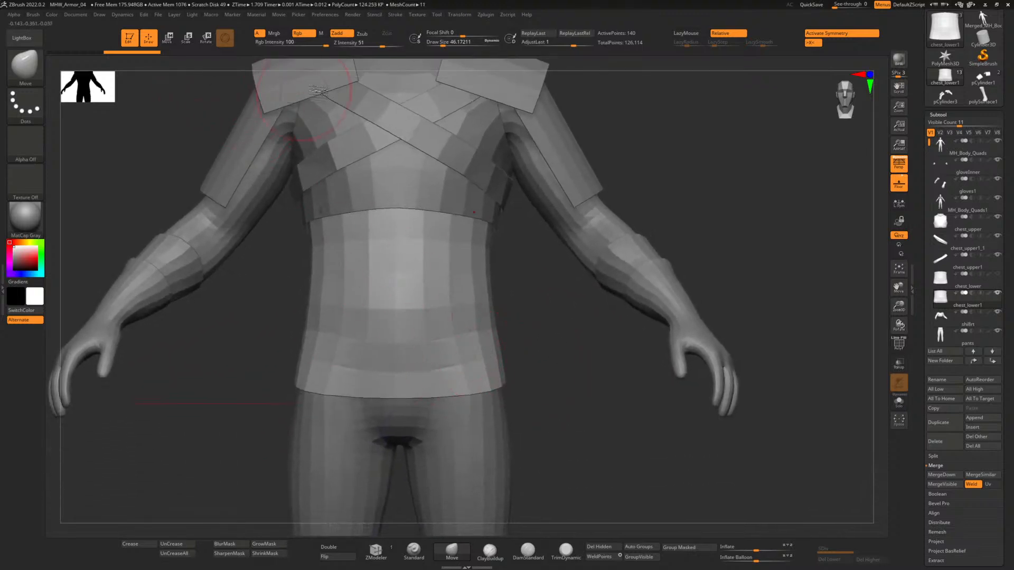
# Choose the Topology brush with LazyMouse on, symmetry off and a draw size of about 15.6.
pyautogui.click(25, 65)
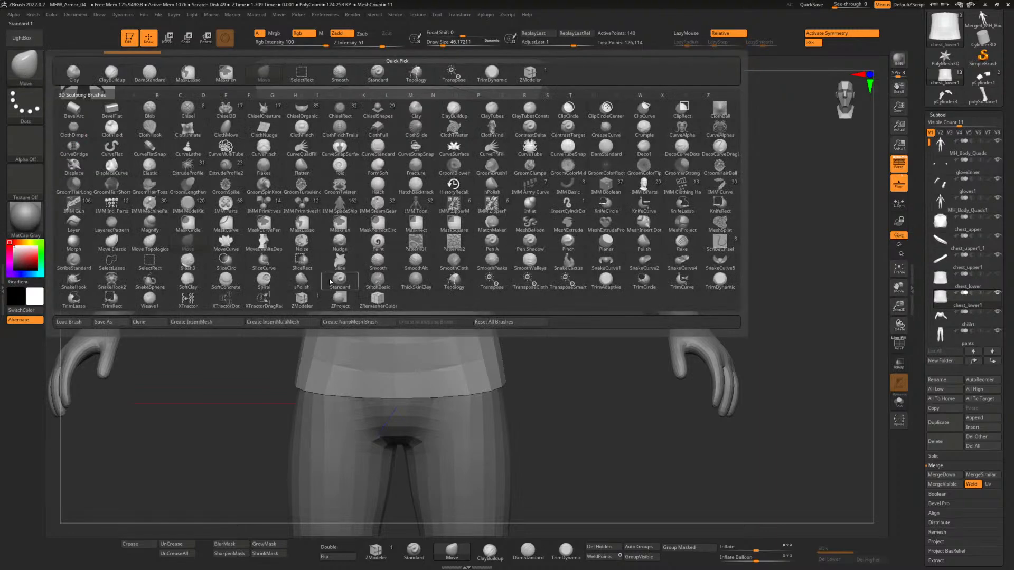
pyautogui.click(452, 281)
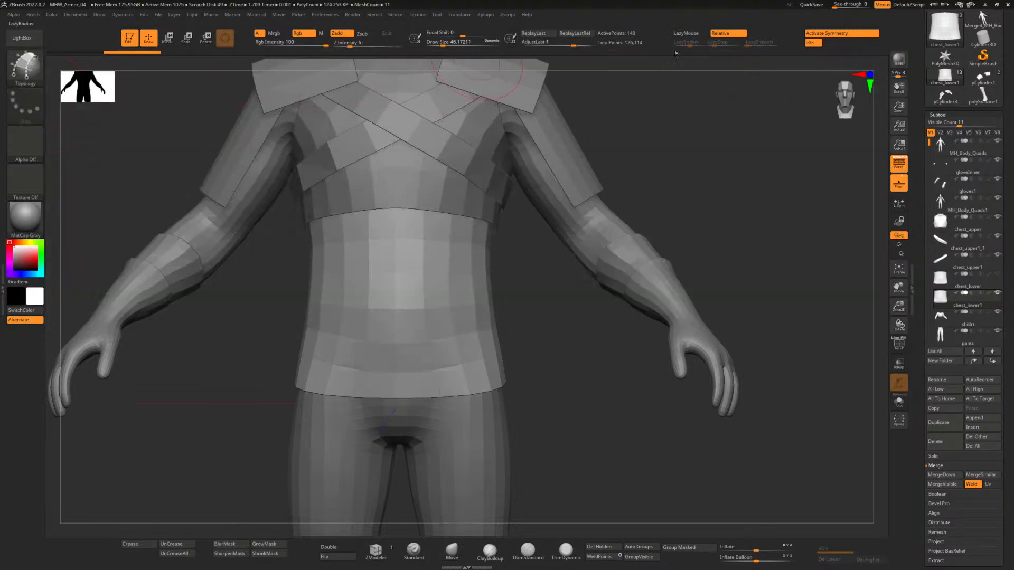
pyautogui.click(685, 33)
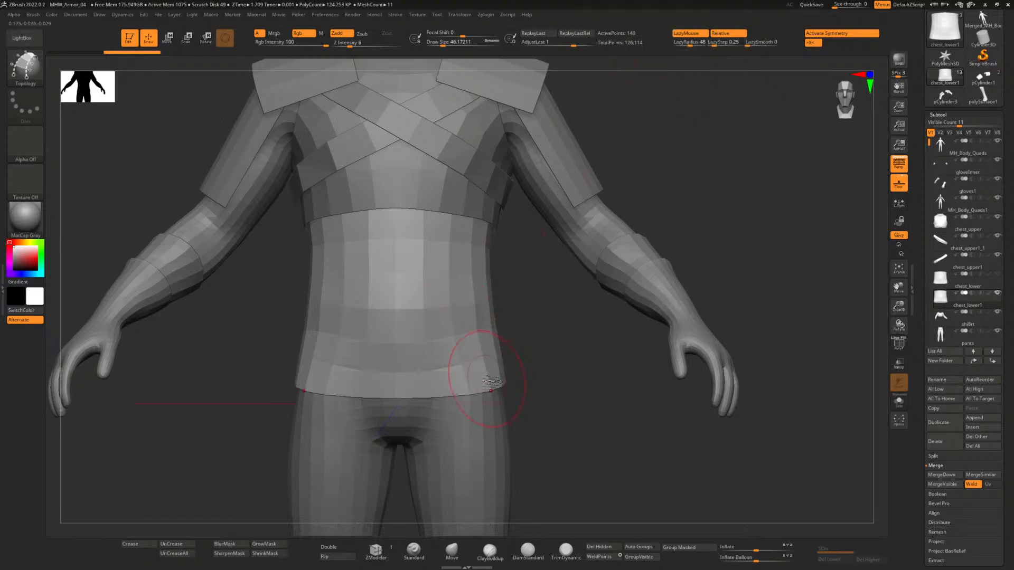
pyautogui.moveTo(442, 46); pyautogui.dragTo(435, 46)
pyautogui.click(842, 33)
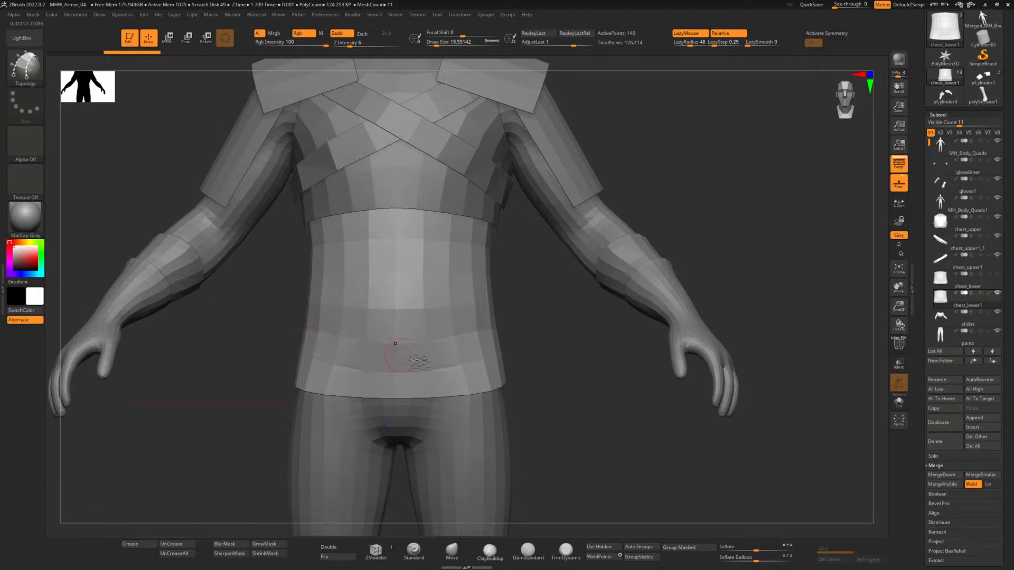
# Draw a topology curve for the belt across the front of the lower torso and around its side.
pyautogui.moveTo(491, 379)
pyautogui.mouseDown()
pyautogui.moveTo(425, 376)
pyautogui.moveTo(269, 332)
pyautogui.mouseUp()
pyautogui.hotkey('ctrl', 'z')
pyautogui.moveTo(497, 373)
pyautogui.mouseDown()
pyautogui.moveTo(393, 375)
pyautogui.moveTo(285, 332)
pyautogui.moveTo(259, 351)
pyautogui.moveTo(328, 352)
pyautogui.mouseUp()
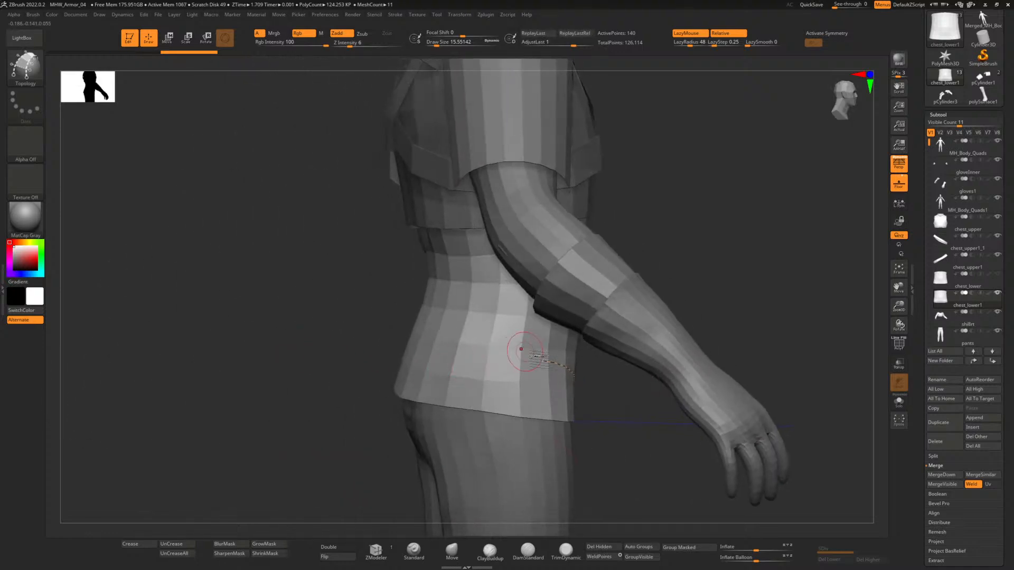
pyautogui.moveTo(544, 362); pyautogui.dragTo(291, 360)
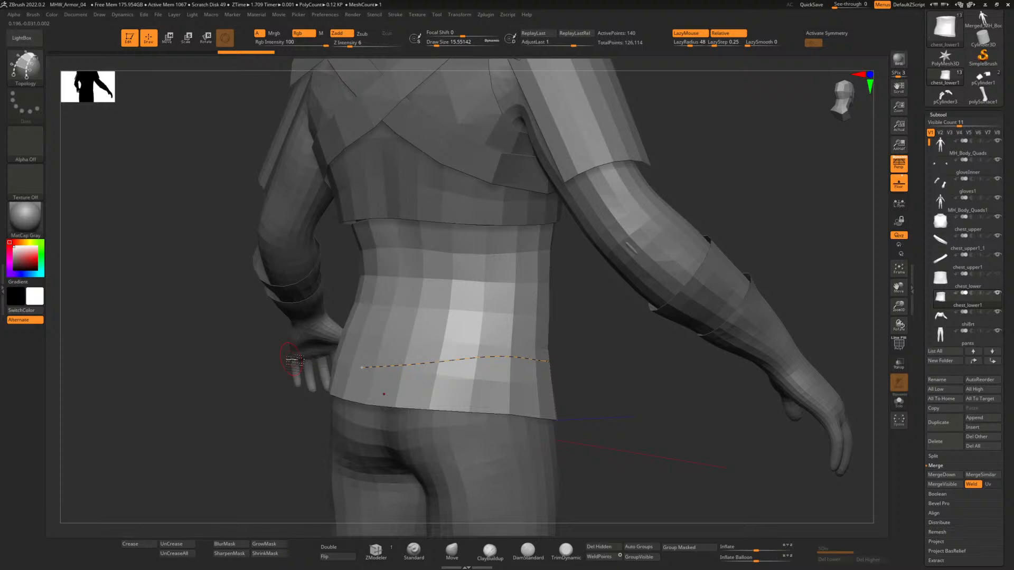
# Check the belt in the reference image and extend the topology curve across the lower back.
pyautogui.hotkey('alt', 'Tab')
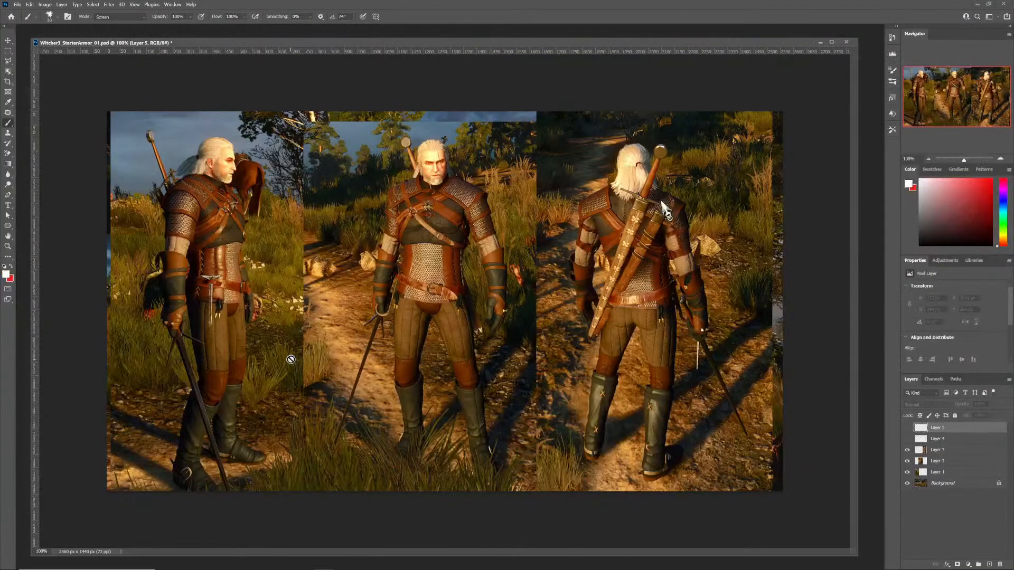
pyautogui.hotkey('alt', 'Tab')
pyautogui.moveTo(628, 419); pyautogui.dragTo(636, 420)
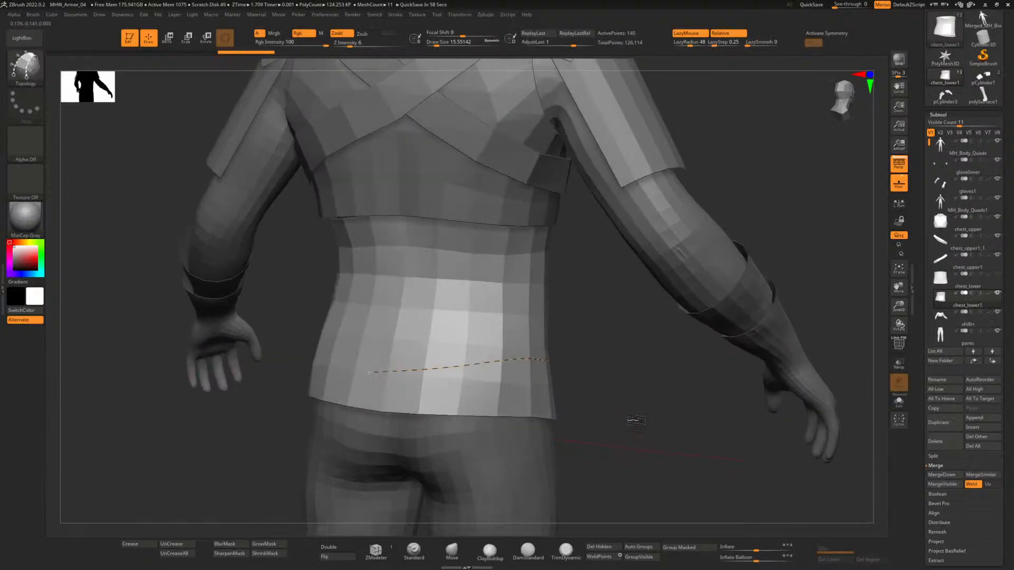
pyautogui.moveTo(558, 354); pyautogui.dragTo(385, 385)
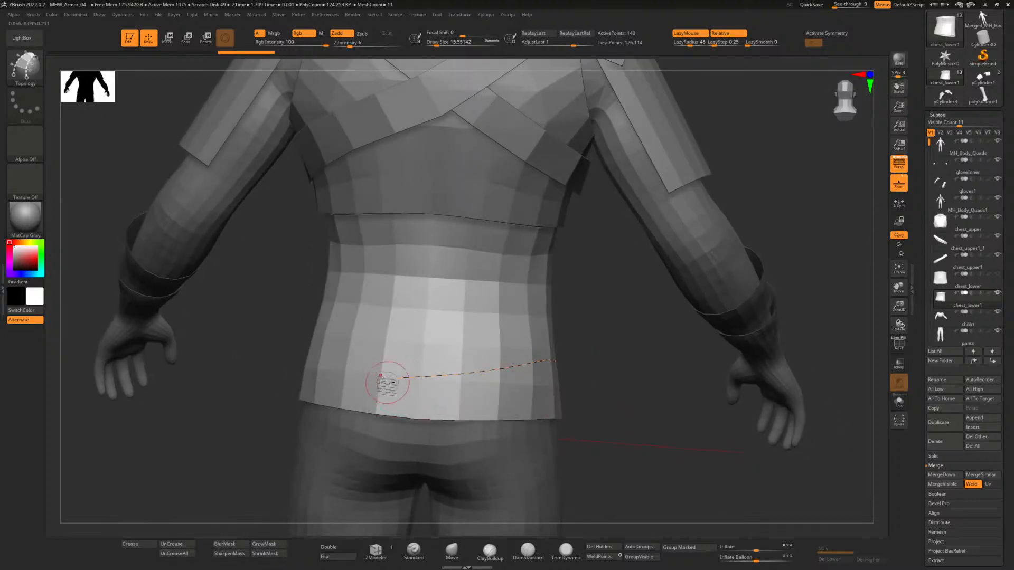
pyautogui.moveTo(239, 378); pyautogui.dragTo(247, 379)
pyautogui.moveTo(455, 392); pyautogui.dragTo(315, 392)
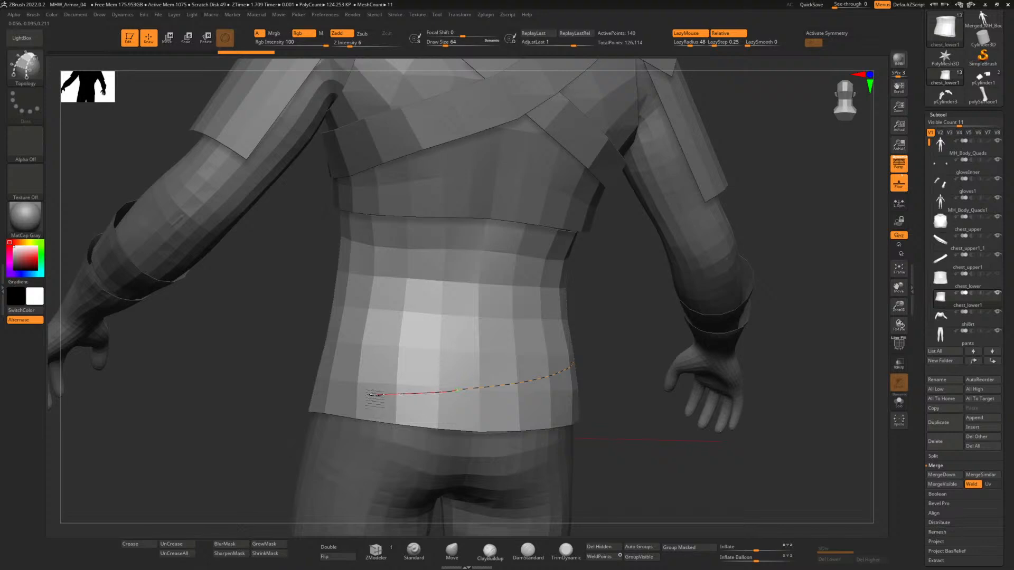
# Continue the lower topology curve across the back of the waist piece and join its ends at the left hip with LazyMouse off.
pyautogui.moveTo(315, 388); pyautogui.dragTo(297, 385)
pyautogui.moveTo(235, 395); pyautogui.dragTo(355, 401)
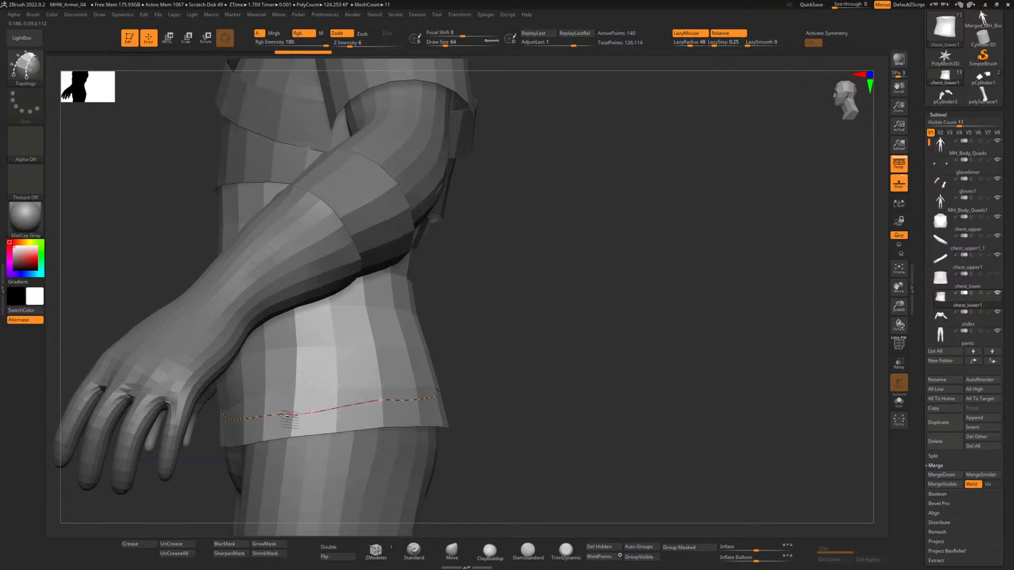
pyautogui.click(682, 33)
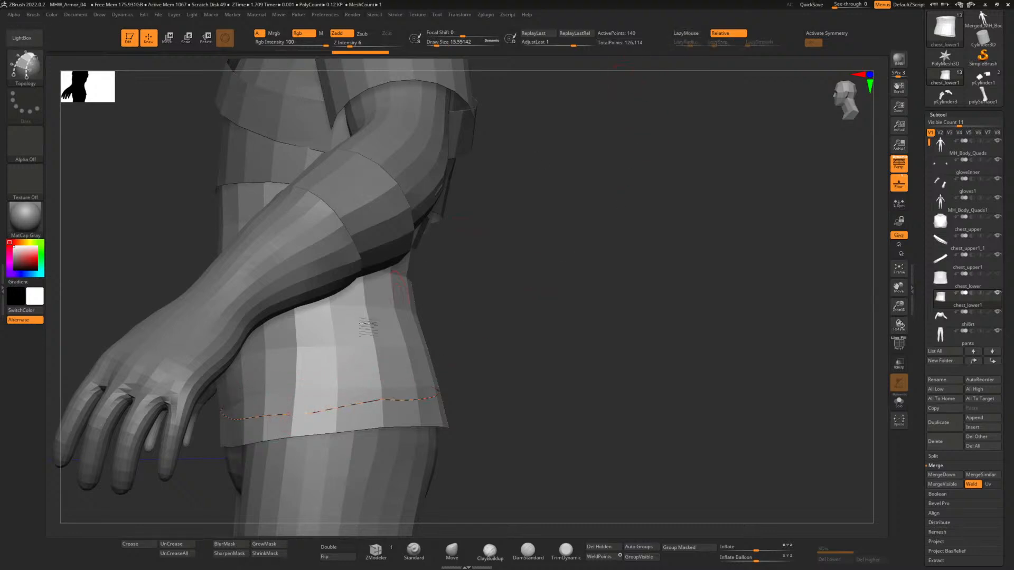
pyautogui.click(286, 415)
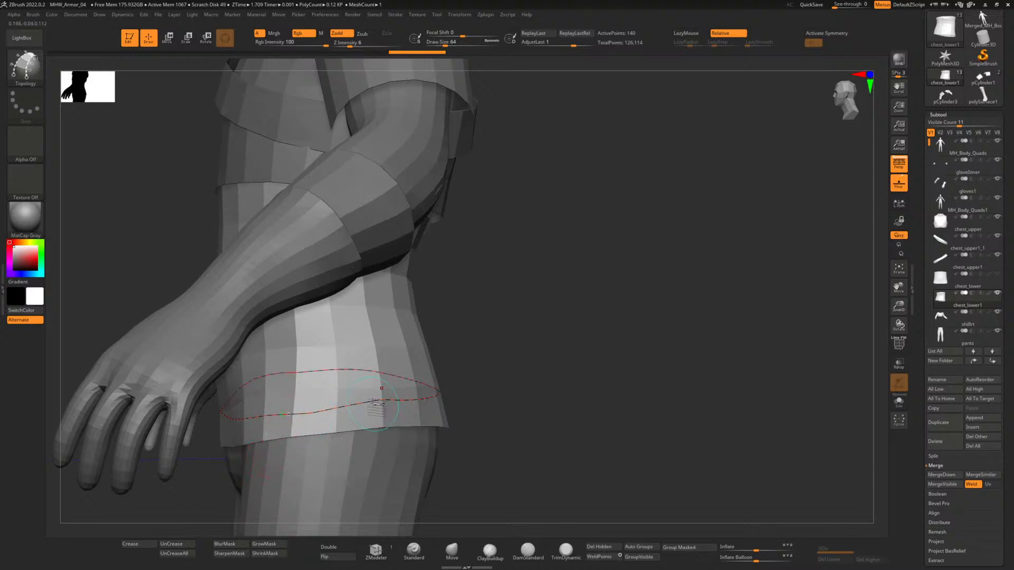
pyautogui.hotkey('ctrl', 'z')
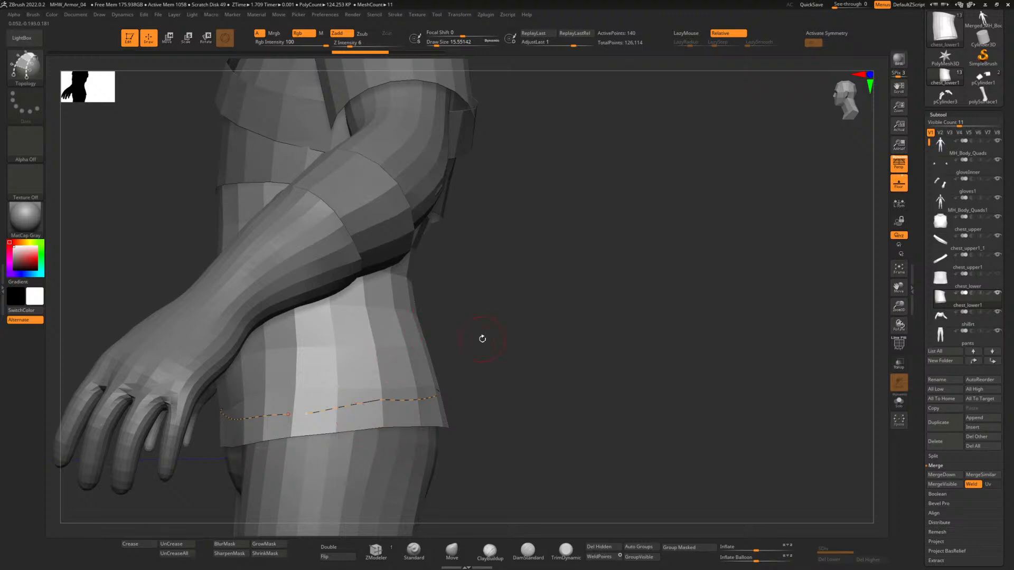
pyautogui.keyDown('alt'); pyautogui.moveTo(497, 378); pyautogui.dragTo(607, 396); pyautogui.keyUp('alt')
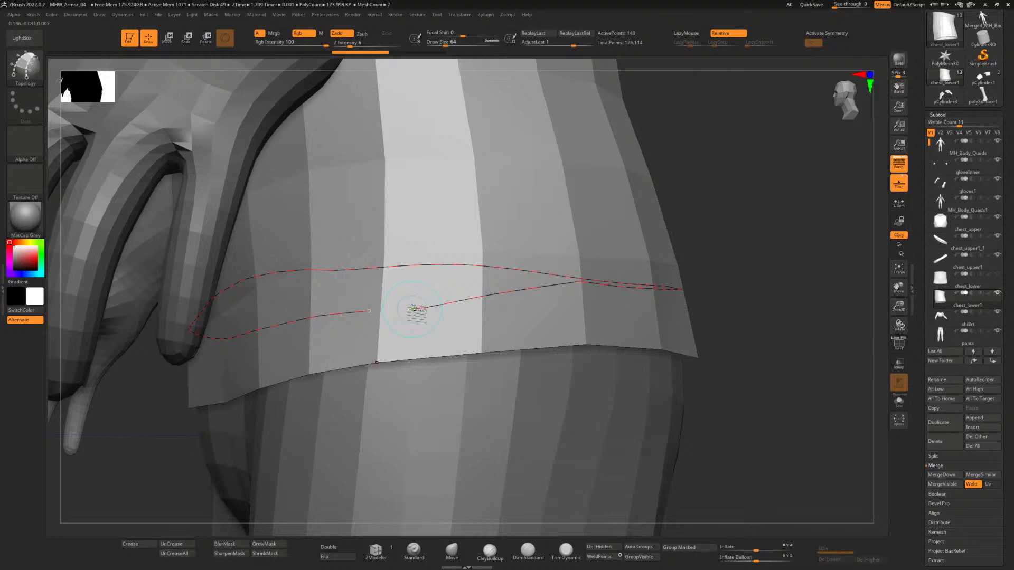
pyautogui.click(370, 311)
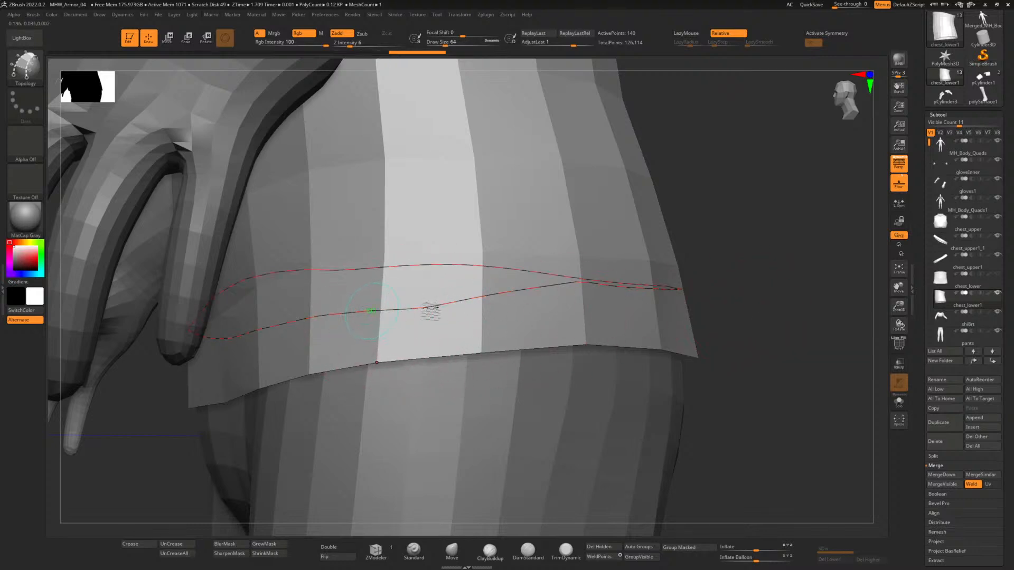
pyautogui.keyDown('alt'); pyautogui.moveTo(747, 308); pyautogui.dragTo(564, 375); pyautogui.keyUp('alt')
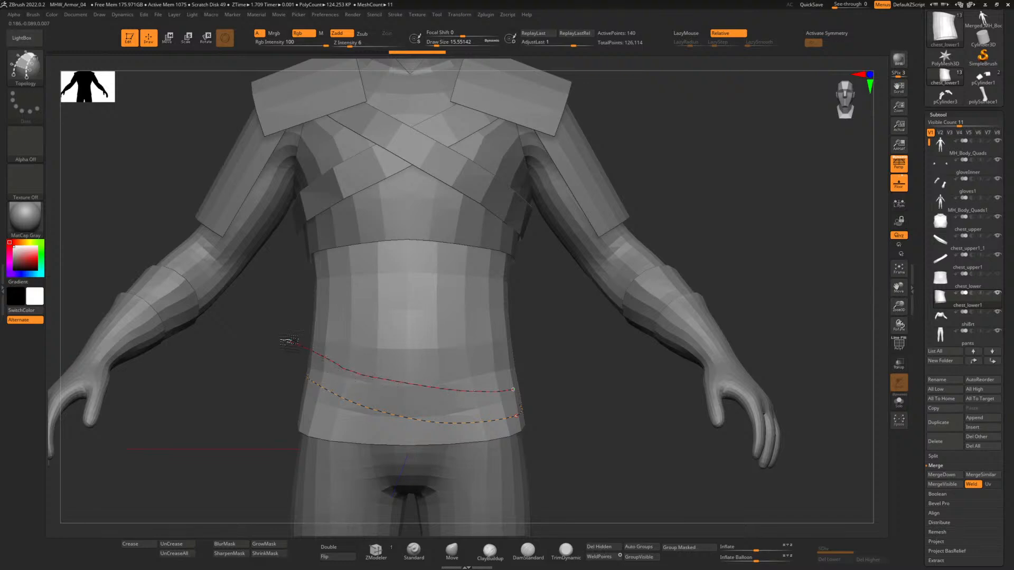
pyautogui.moveTo(290, 341)
pyautogui.mouseDown()
pyautogui.moveTo(268, 313)
pyautogui.moveTo(366, 327)
pyautogui.moveTo(488, 388)
pyautogui.mouseUp()
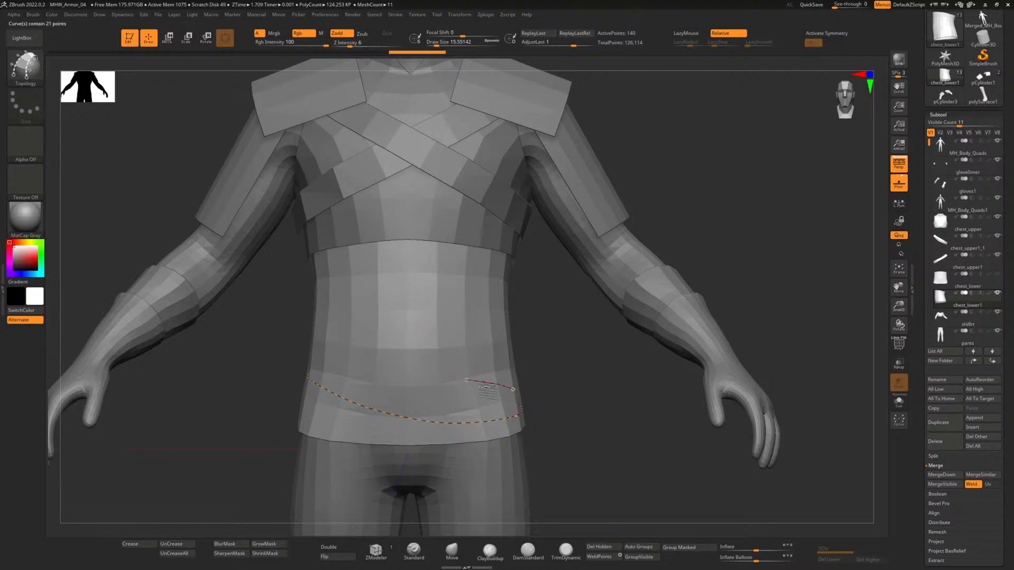
pyautogui.moveTo(368, 370); pyautogui.dragTo(216, 330)
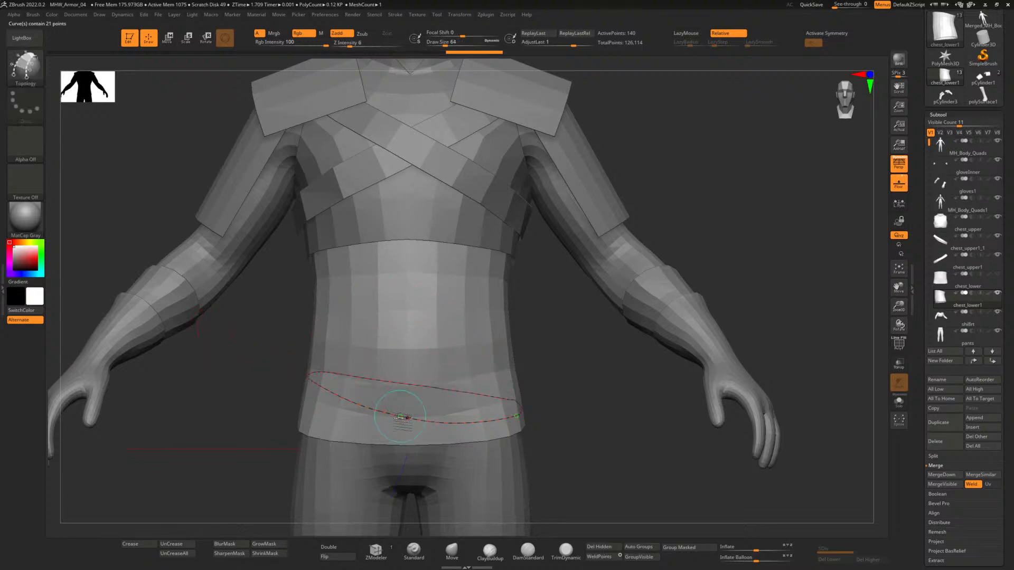
pyautogui.hotkey('ctrl', 'z')
pyautogui.moveTo(566, 391); pyautogui.dragTo(561, 380)
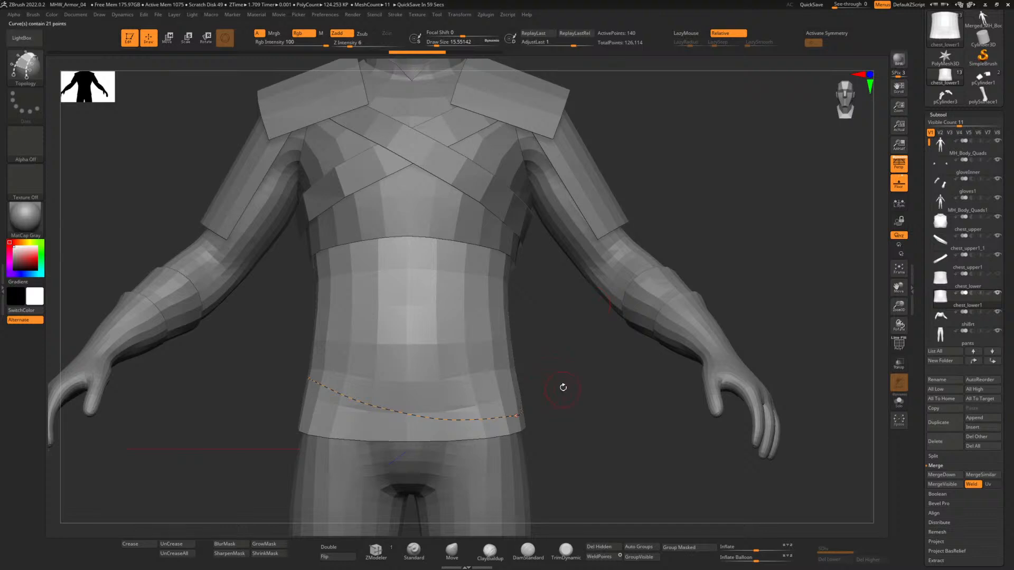
pyautogui.moveTo(563, 387); pyautogui.dragTo(525, 388)
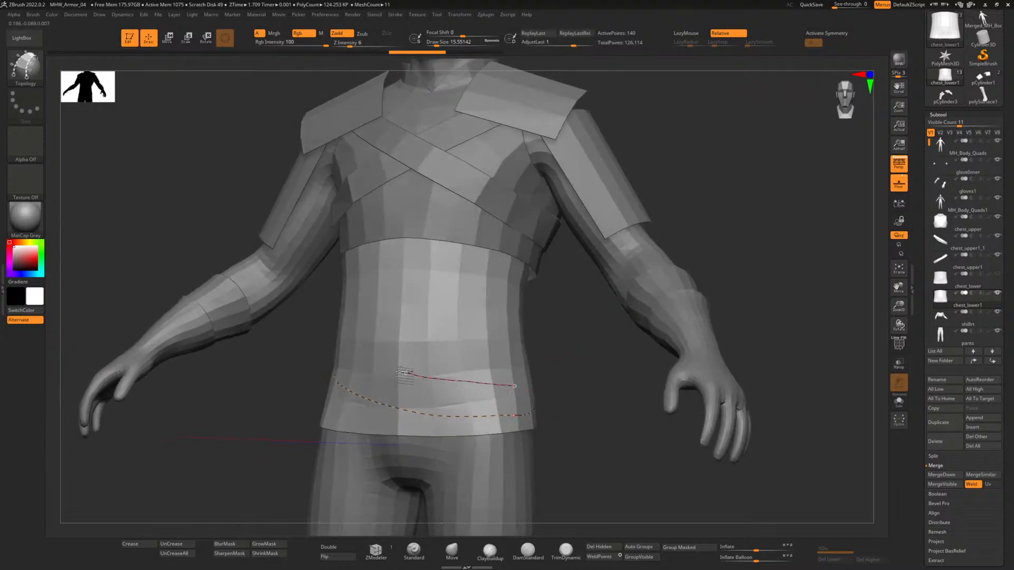
pyautogui.moveTo(283, 350); pyautogui.dragTo(386, 378)
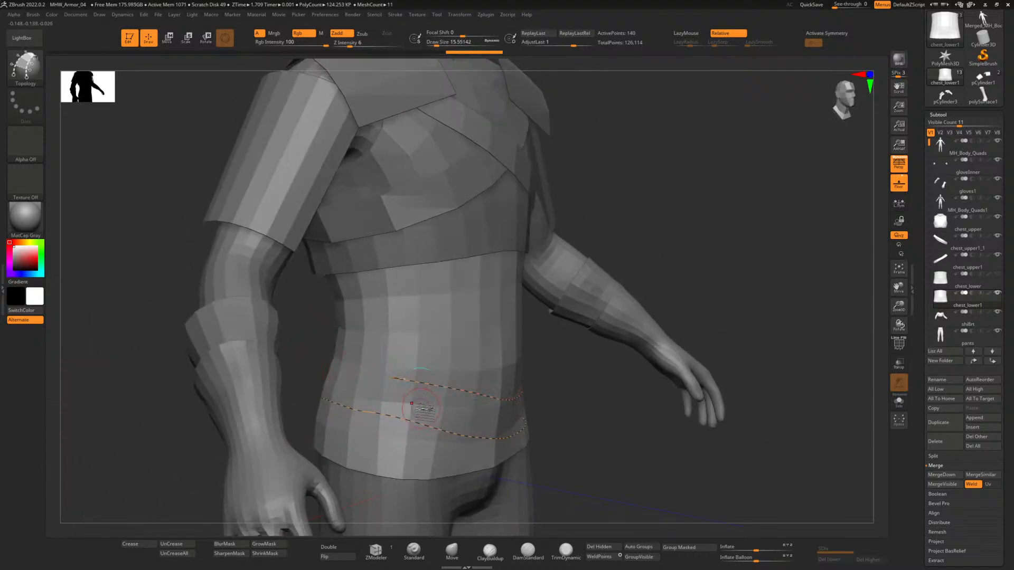
pyautogui.moveTo(600, 410); pyautogui.dragTo(480, 391)
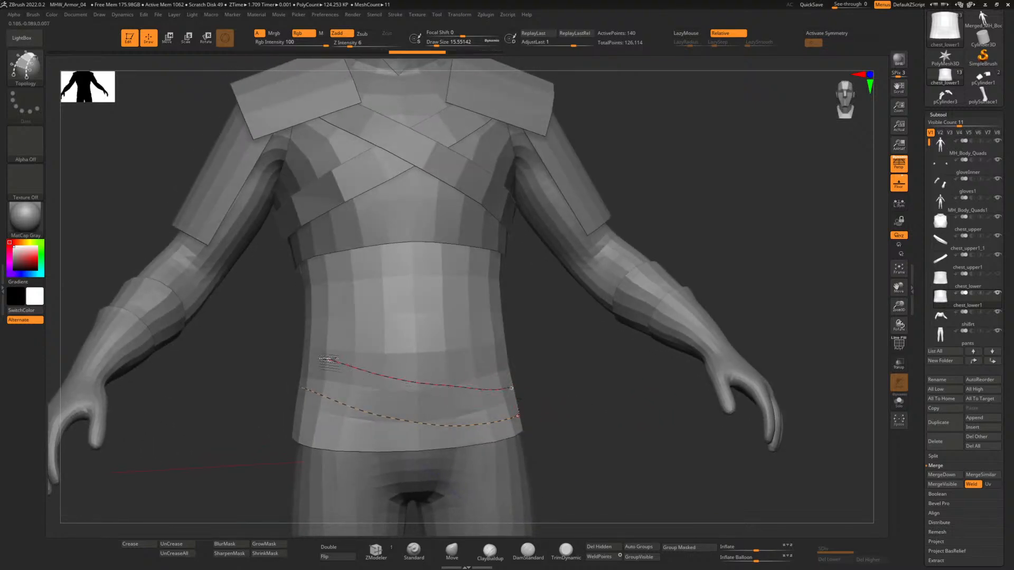
# Draw a second topology curve around the waist piece, parallel above the lower one, and join its ends at the left hip.
pyautogui.moveTo(305, 353)
pyautogui.mouseDown()
pyautogui.moveTo(279, 355)
pyautogui.moveTo(308, 355)
pyautogui.mouseUp()
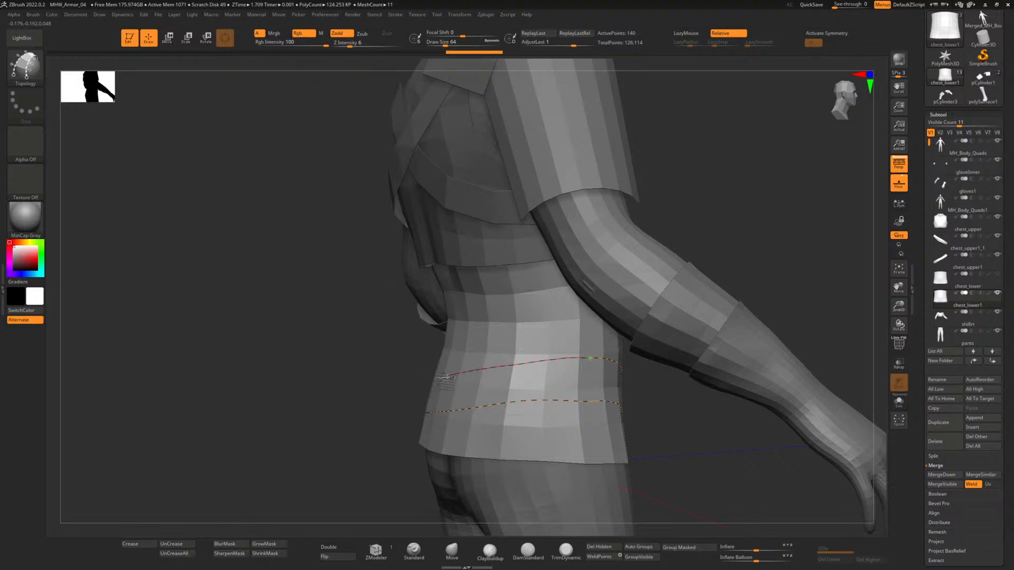
pyautogui.moveTo(447, 376); pyautogui.dragTo(430, 378)
pyautogui.moveTo(341, 376); pyautogui.dragTo(445, 378)
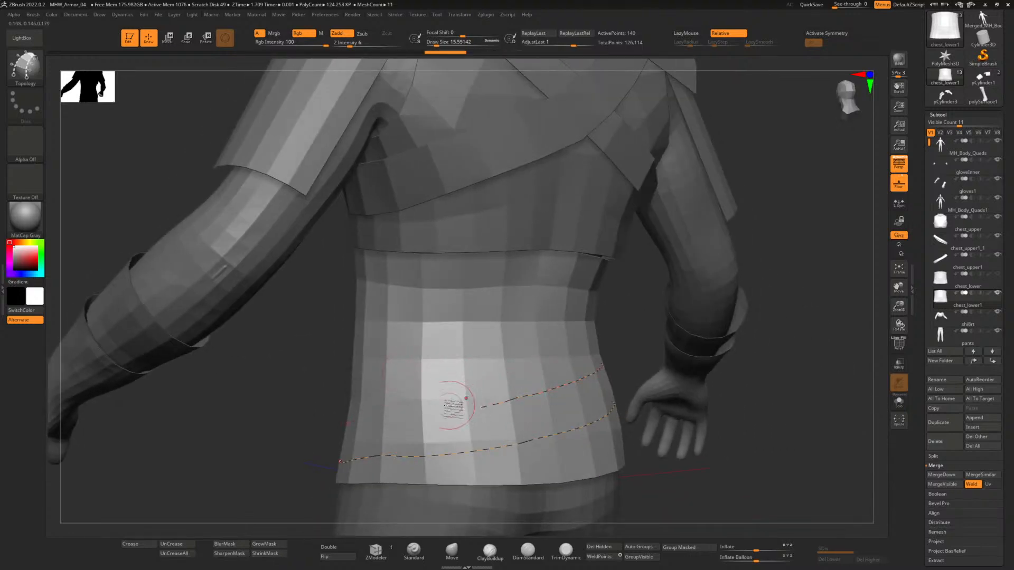
pyautogui.press('ctrl')
pyautogui.hotkey('ctrl', 'z')
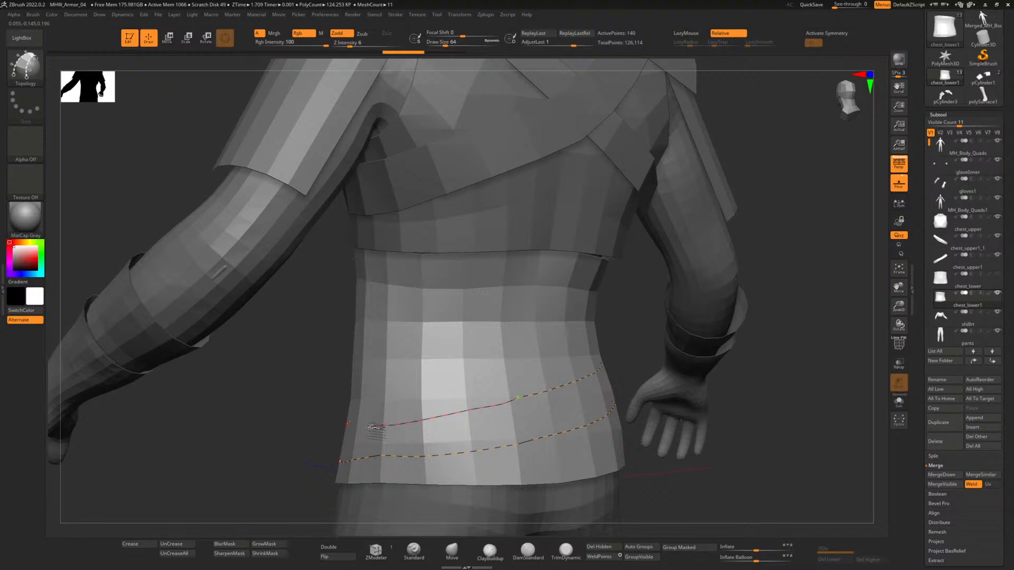
pyautogui.moveTo(347, 423); pyautogui.dragTo(323, 422)
pyautogui.moveTo(260, 405)
pyautogui.mouseDown()
pyautogui.moveTo(430, 434)
pyautogui.moveTo(353, 442)
pyautogui.mouseUp()
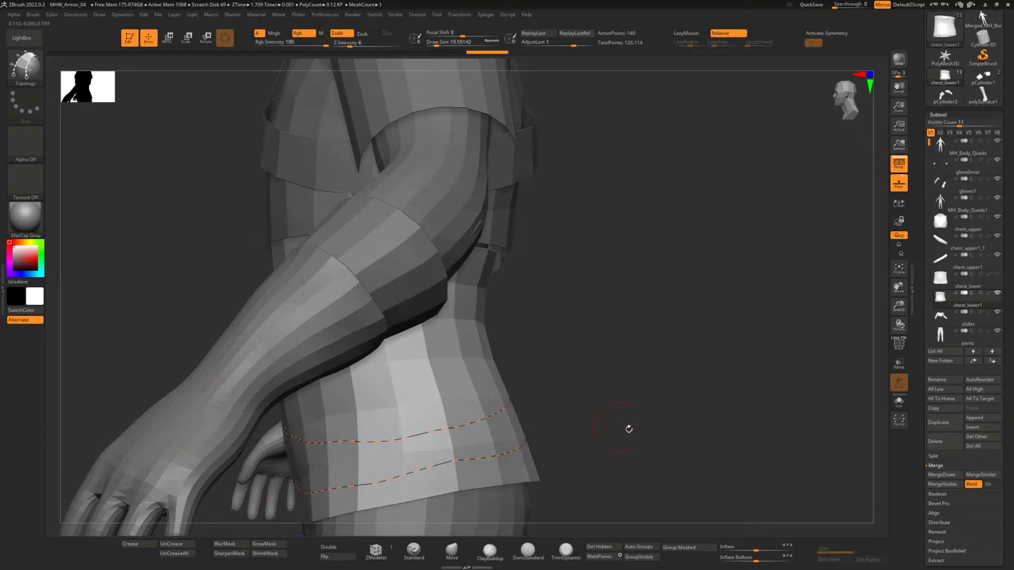
pyautogui.moveTo(629, 427)
pyautogui.keyDown('alt'); pyautogui.mouseDown()
pyautogui.moveTo(591, 410)
pyautogui.moveTo(554, 418)
pyautogui.moveTo(530, 385)
pyautogui.moveTo(507, 385)
pyautogui.moveTo(516, 396)
pyautogui.moveTo(525, 389)
pyautogui.moveTo(533, 409)
pyautogui.moveTo(385, 389)
pyautogui.moveTo(404, 446)
pyautogui.moveTo(403, 489)
pyautogui.mouseUp(); pyautogui.keyUp('alt')
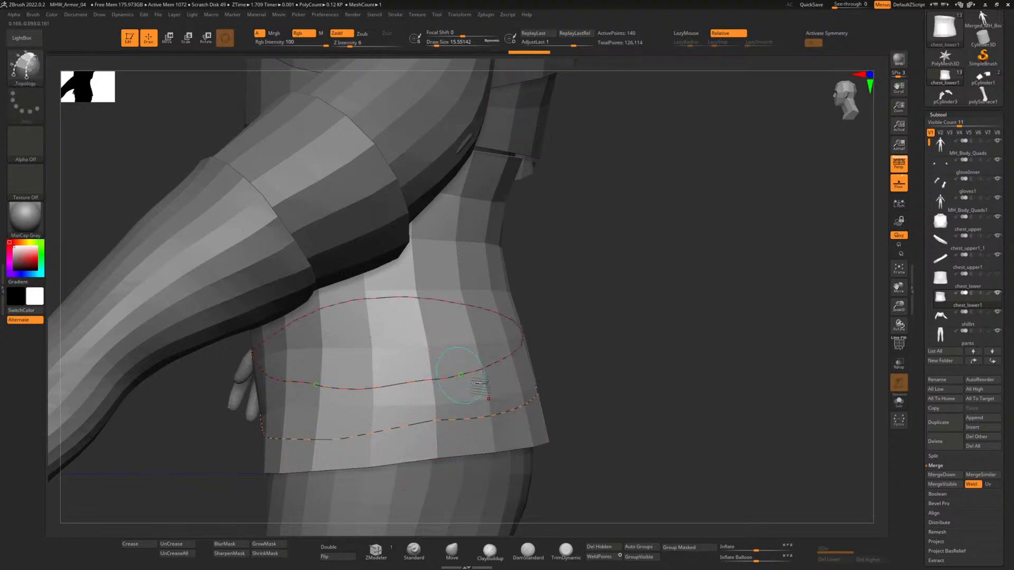
pyautogui.hotkey('ctrl', 'z')
pyautogui.keyDown('alt'); pyautogui.moveTo(613, 404); pyautogui.dragTo(568, 373); pyautogui.keyUp('alt')
pyautogui.moveTo(383, 322); pyautogui.dragTo(397, 381)
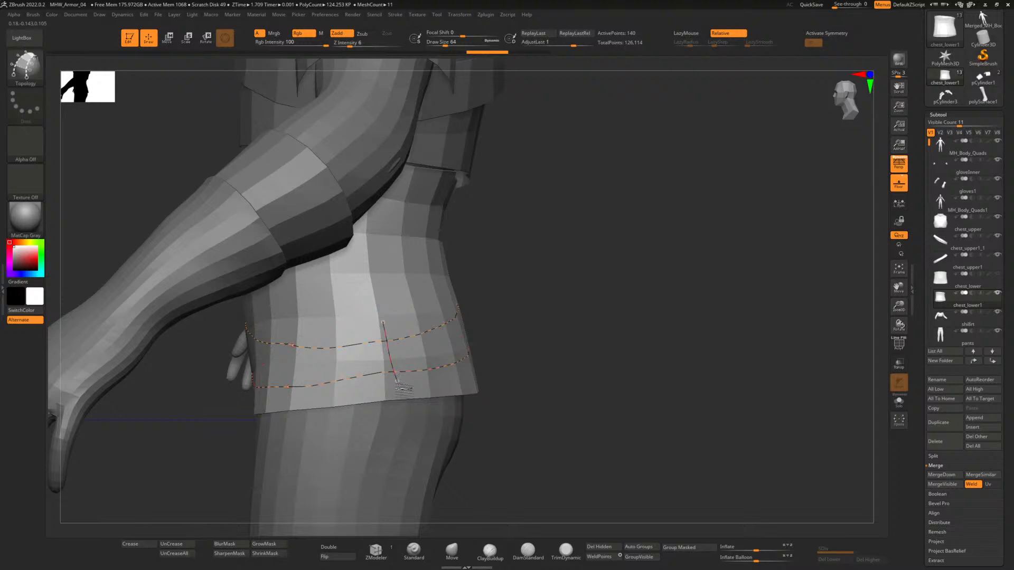
pyautogui.moveTo(418, 315); pyautogui.dragTo(432, 349)
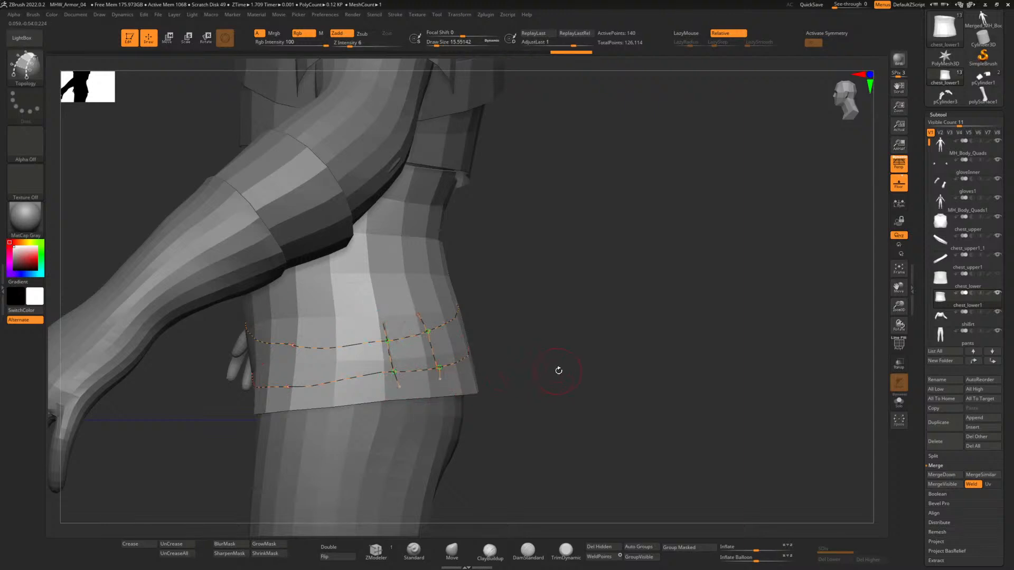
pyautogui.moveTo(559, 371)
pyautogui.mouseDown()
pyautogui.moveTo(499, 379)
pyautogui.moveTo(508, 372)
pyautogui.mouseUp()
pyautogui.hotkey('ctrl', 'z')
pyautogui.hotkey('ctrl', 'z')
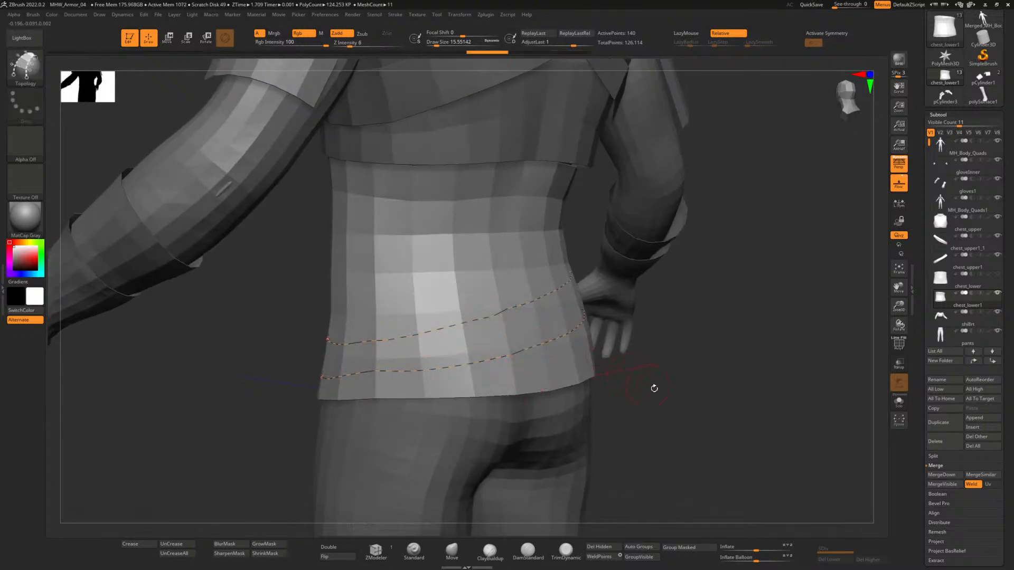
# Draw short vertical cross curves through both waist curves at the middle of the back to form the first belt quads.
pyautogui.keyDown('alt'); pyautogui.moveTo(655, 387); pyautogui.dragTo(638, 403); pyautogui.keyUp('alt')
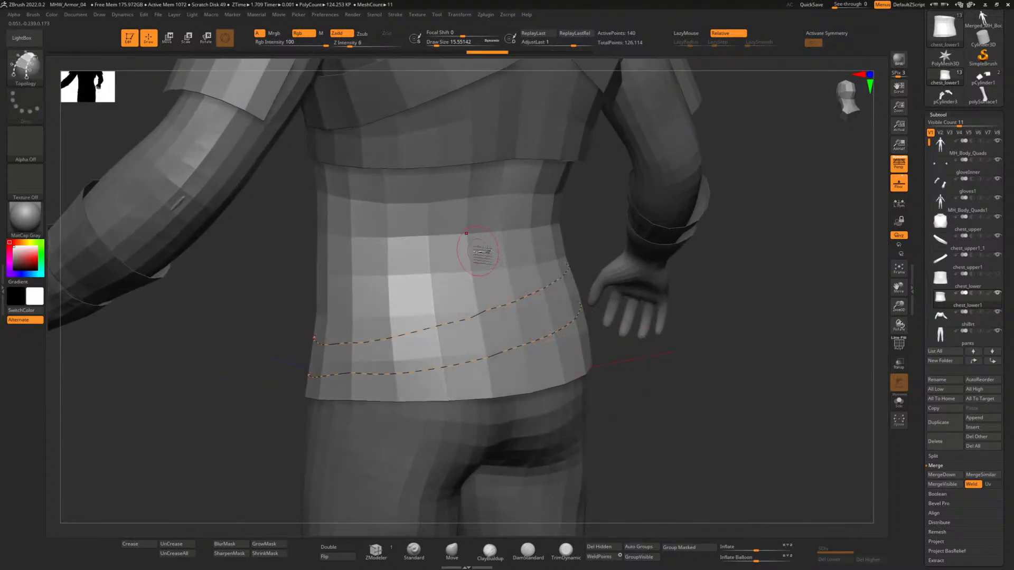
pyautogui.moveTo(477, 296)
pyautogui.mouseDown()
pyautogui.moveTo(500, 374)
pyautogui.moveTo(543, 363)
pyautogui.mouseUp()
pyautogui.moveTo(653, 382); pyautogui.dragTo(602, 376)
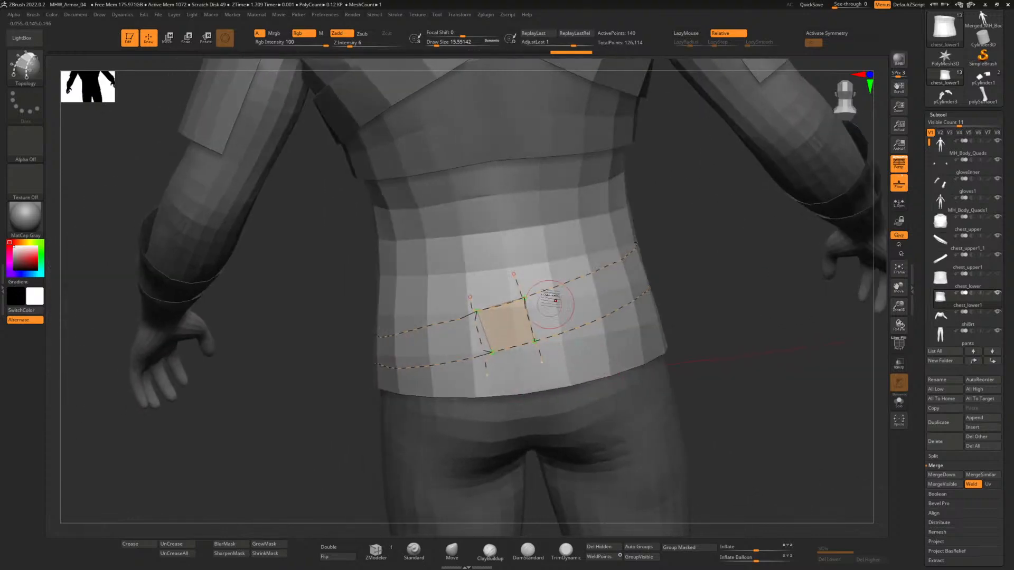
pyautogui.moveTo(546, 265); pyautogui.dragTo(567, 331)
pyautogui.moveTo(691, 317); pyautogui.dragTo(675, 328)
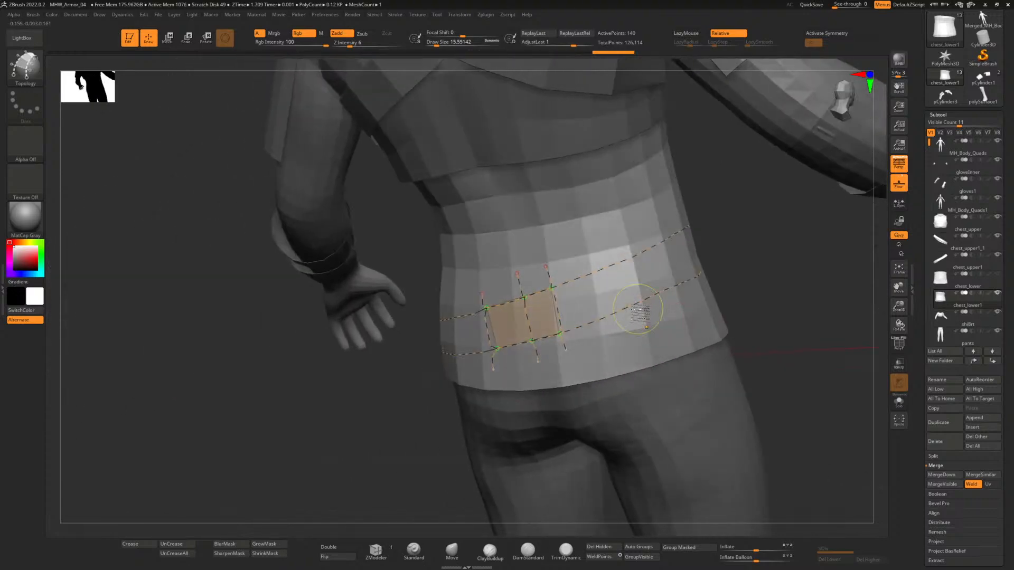
pyautogui.hotkey('ctrl', 'z')
pyautogui.moveTo(563, 274); pyautogui.dragTo(579, 338)
# Redraw and extend the evenly spaced cross curves between the two waist curves from the back toward the right hip.
pyautogui.keyDown('alt'); pyautogui.moveTo(759, 285); pyautogui.dragTo(613, 319); pyautogui.keyUp('alt')
pyautogui.moveTo(455, 289); pyautogui.dragTo(478, 372)
pyautogui.moveTo(594, 324); pyautogui.dragTo(541, 330)
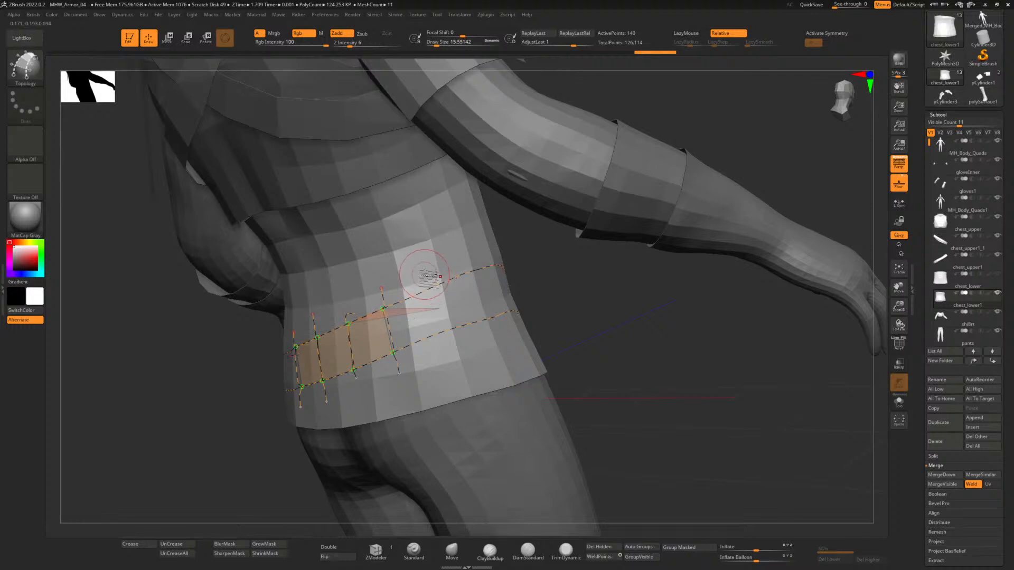
pyautogui.hotkey('ctrl', 'z')
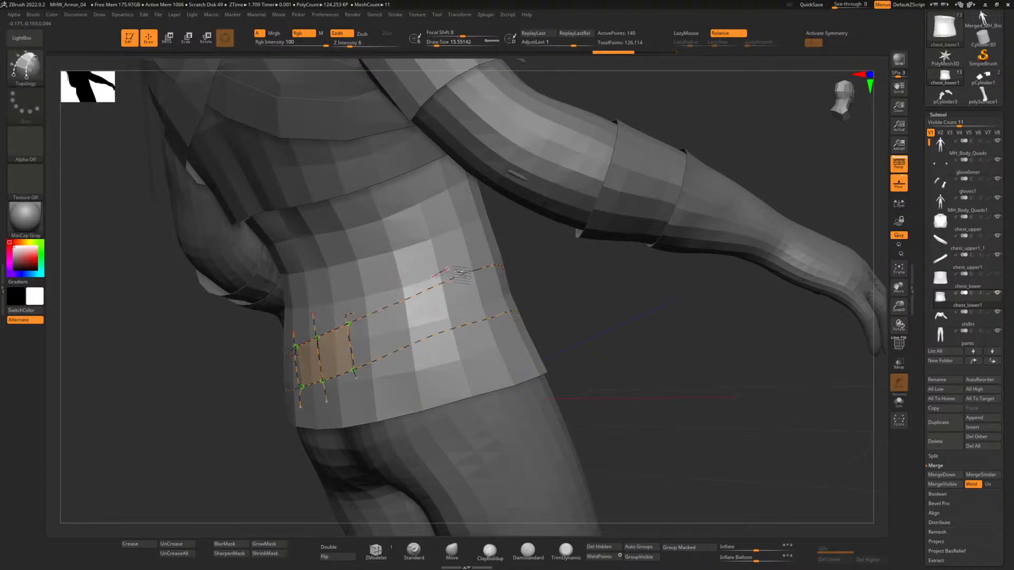
pyautogui.keyDown('alt'); pyautogui.click(560, 324); pyautogui.keyUp('alt')
pyautogui.moveTo(561, 321)
pyautogui.mouseDown()
pyautogui.moveTo(564, 308)
pyautogui.moveTo(543, 313)
pyautogui.moveTo(564, 316)
pyautogui.mouseUp()
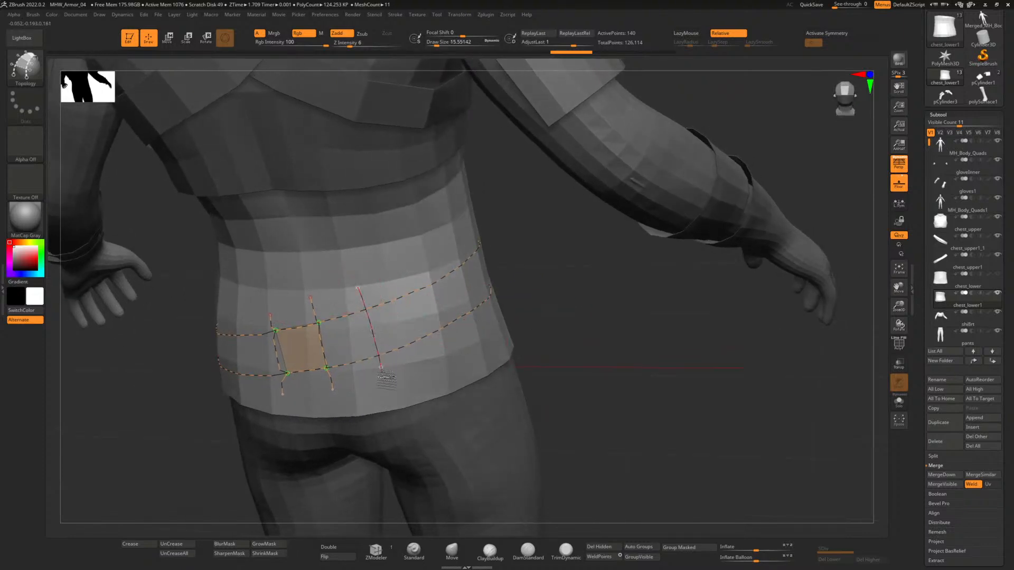
pyautogui.moveTo(527, 347); pyautogui.dragTo(530, 347)
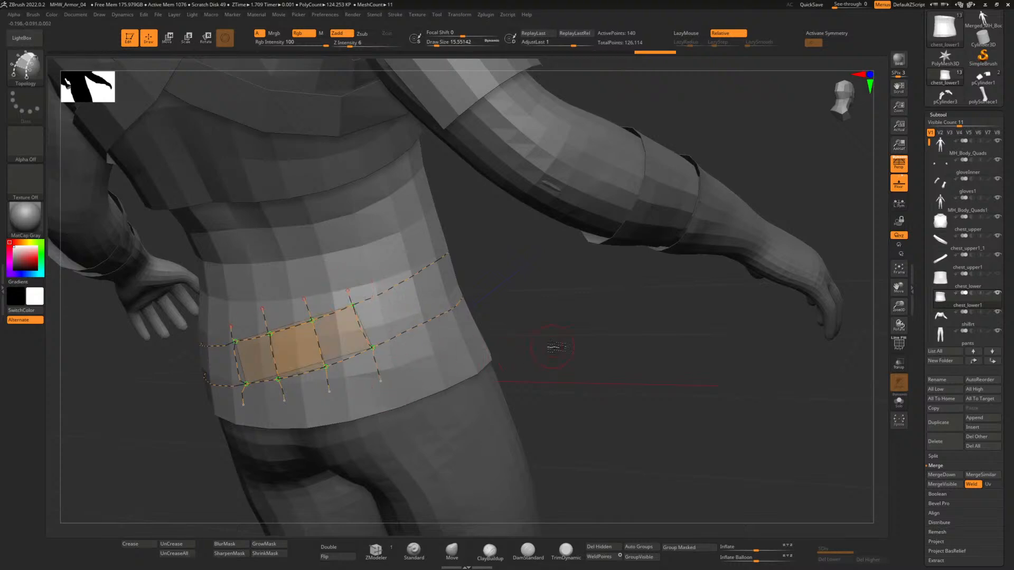
pyautogui.moveTo(552, 347); pyautogui.dragTo(481, 356)
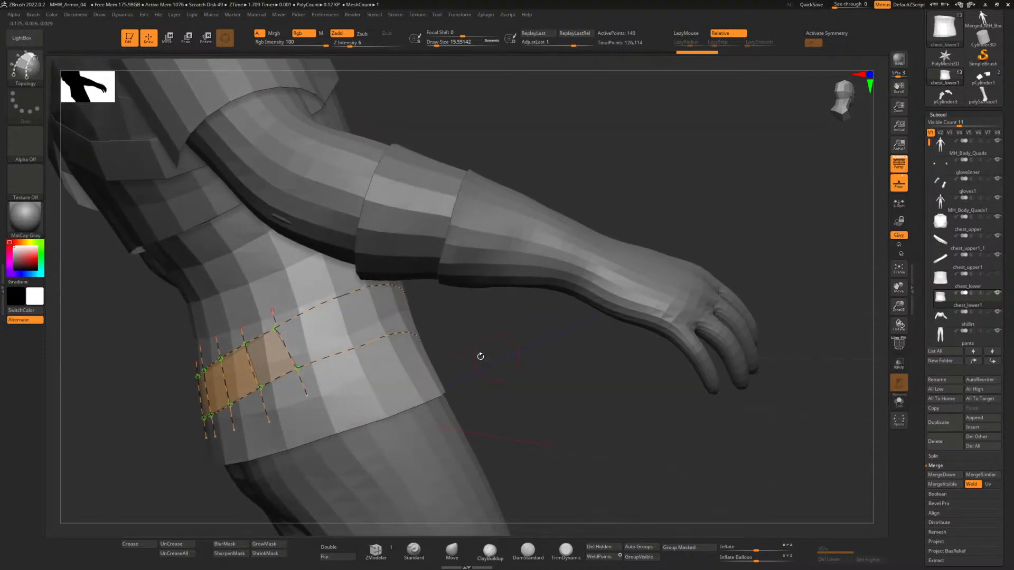
pyautogui.moveTo(355, 375); pyautogui.dragTo(362, 387)
pyautogui.moveTo(484, 364)
pyautogui.mouseDown()
pyautogui.moveTo(420, 383)
pyautogui.moveTo(447, 392)
pyautogui.mouseUp()
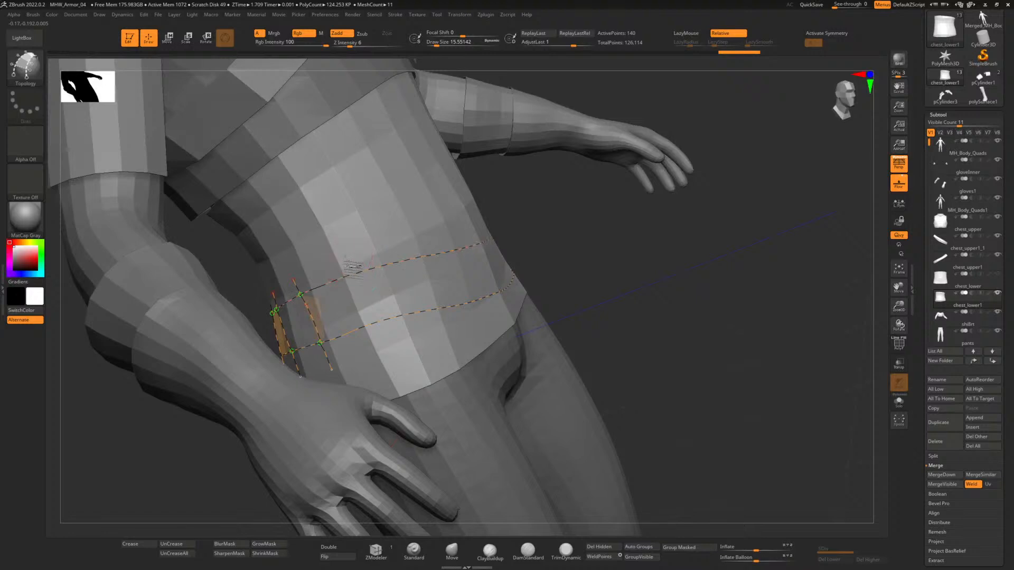
pyautogui.moveTo(606, 294)
pyautogui.mouseDown()
pyautogui.moveTo(584, 317)
pyautogui.moveTo(590, 328)
pyautogui.moveTo(576, 329)
pyautogui.mouseUp()
pyautogui.hotkey('ctrl', 'z')
pyautogui.hotkey('ctrl', 'z')
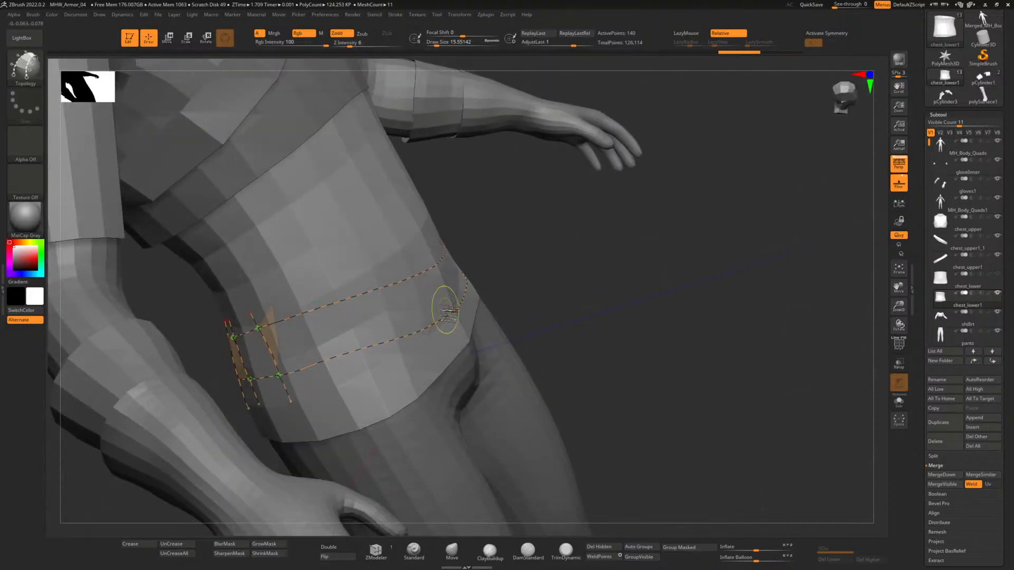
pyautogui.moveTo(520, 310)
pyautogui.mouseDown()
pyautogui.moveTo(523, 290)
pyautogui.moveTo(547, 269)
pyautogui.moveTo(475, 295)
pyautogui.mouseUp()
pyautogui.hotkey('ctrl', 'z')
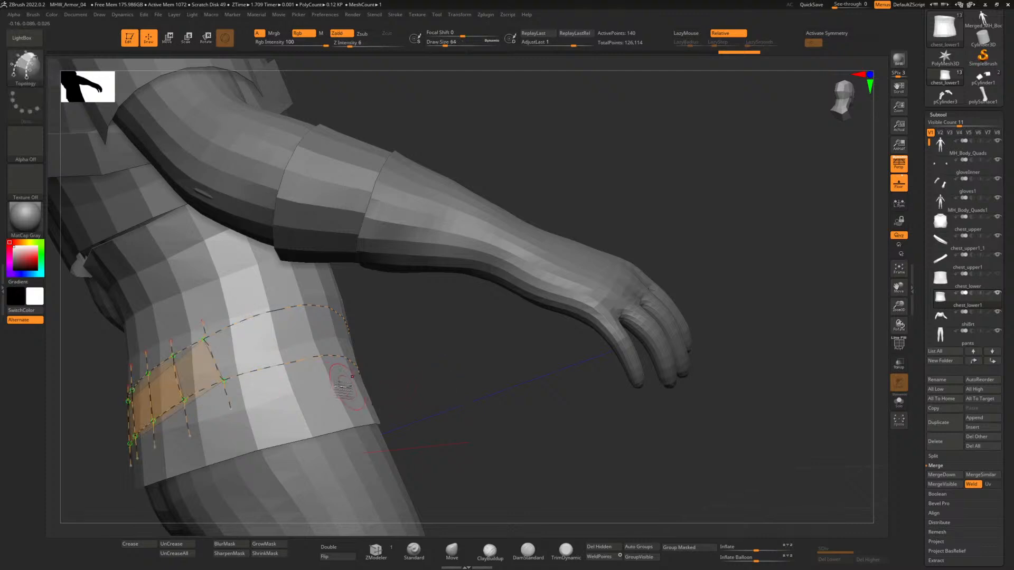
# Continue the evenly spaced cross curves between the two waist curves around the right hip toward the front.
pyautogui.moveTo(399, 385)
pyautogui.mouseDown()
pyautogui.moveTo(419, 397)
pyautogui.moveTo(401, 397)
pyautogui.mouseUp()
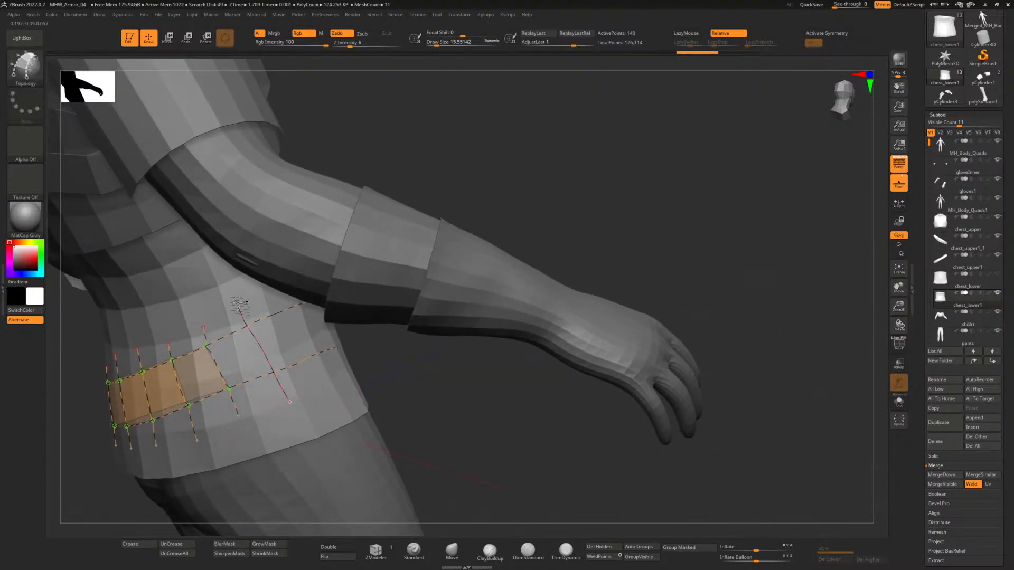
pyautogui.moveTo(239, 304); pyautogui.dragTo(238, 302)
pyautogui.moveTo(419, 408)
pyautogui.mouseDown()
pyautogui.moveTo(383, 397)
pyautogui.moveTo(275, 415)
pyautogui.mouseUp()
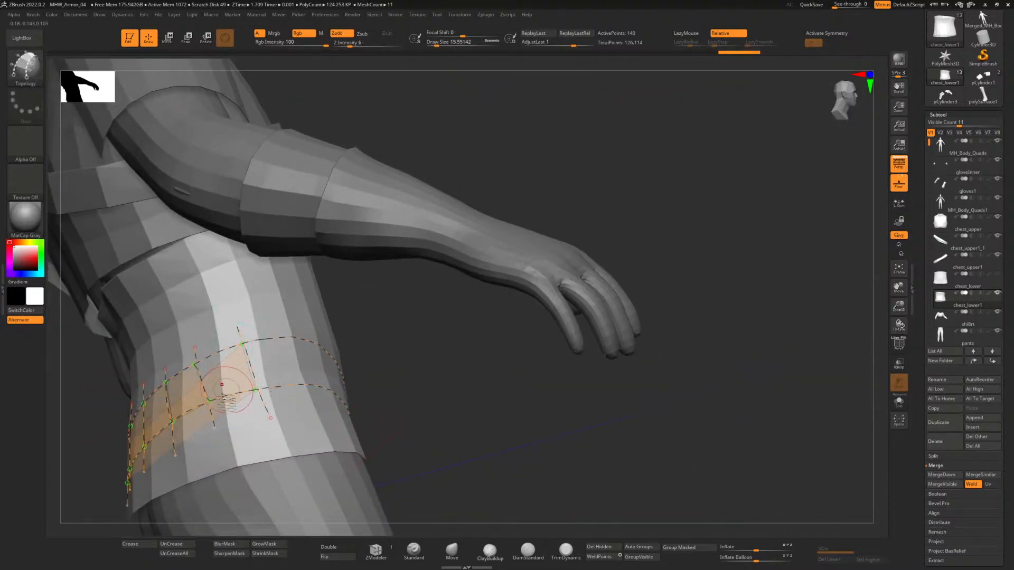
pyautogui.moveTo(427, 391); pyautogui.dragTo(387, 384)
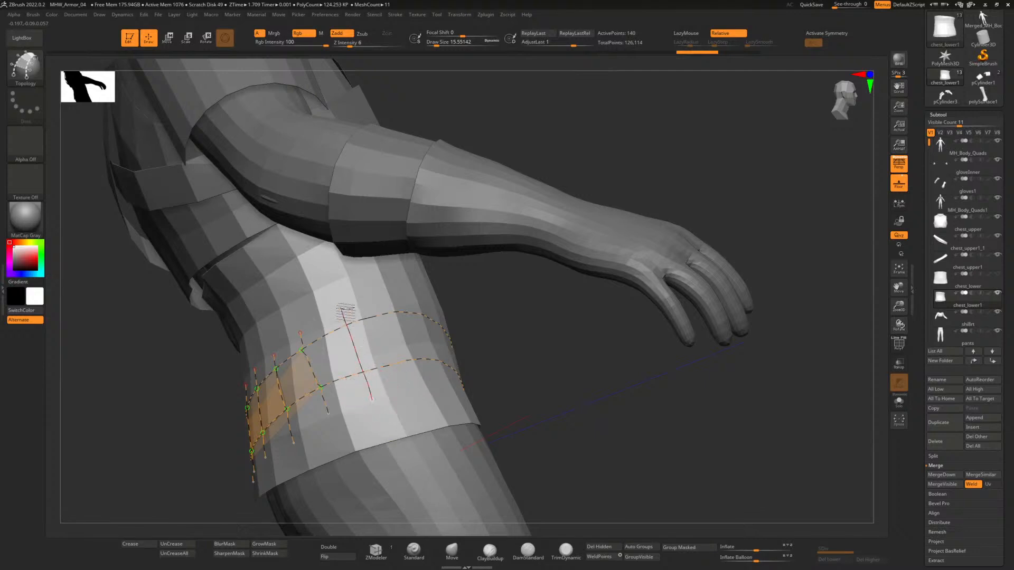
pyautogui.moveTo(570, 407); pyautogui.dragTo(443, 407)
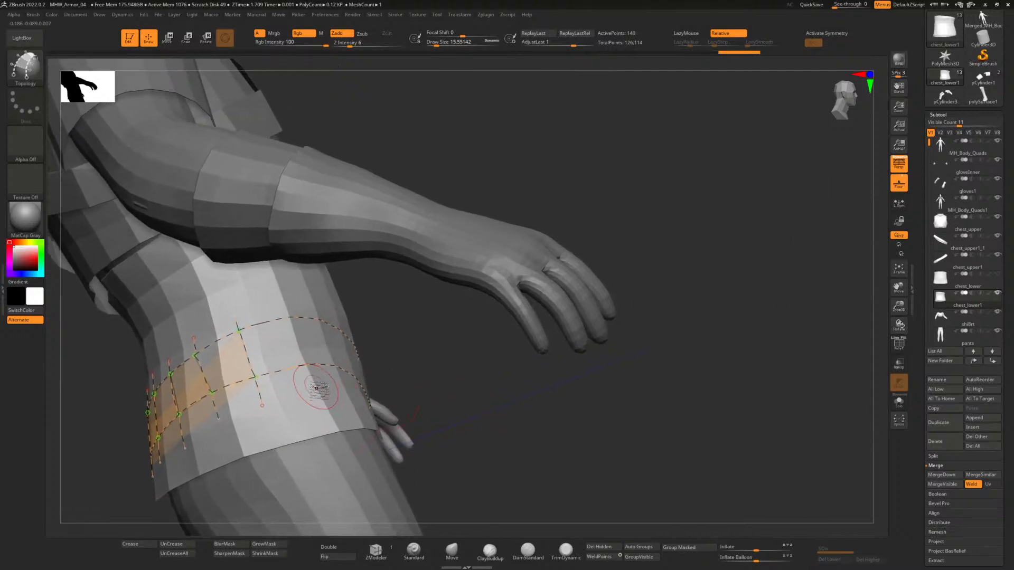
pyautogui.moveTo(420, 372); pyautogui.dragTo(334, 402)
pyautogui.moveTo(581, 389)
pyautogui.mouseDown()
pyautogui.moveTo(557, 385)
pyautogui.moveTo(543, 396)
pyautogui.moveTo(550, 407)
pyautogui.moveTo(500, 422)
pyautogui.moveTo(529, 423)
pyautogui.mouseUp()
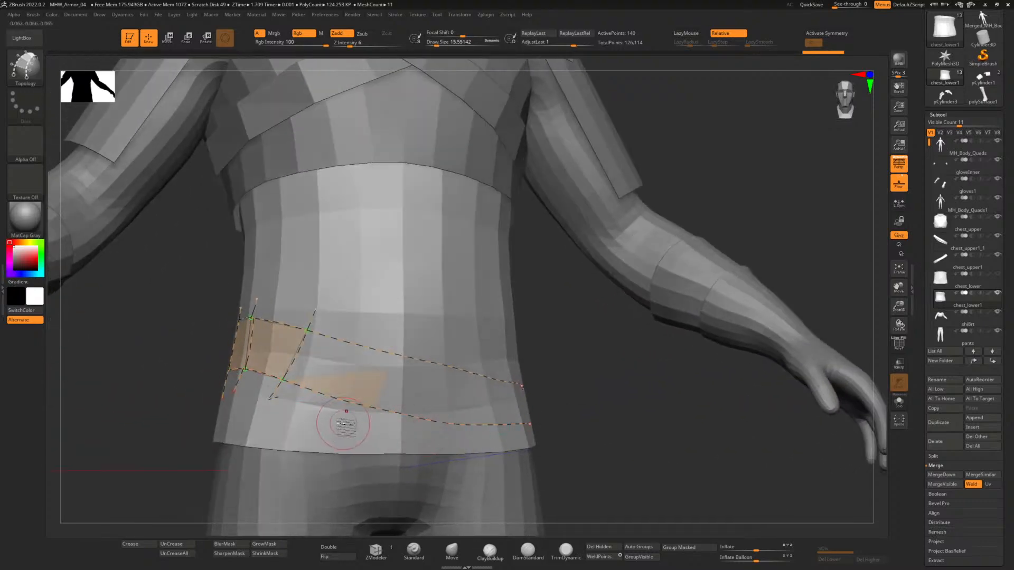
# Draw slanted cross curves between the waist curves across the front of the waist piece and around the left hip.
pyautogui.moveTo(592, 422)
pyautogui.keyDown('alt'); pyautogui.mouseDown()
pyautogui.moveTo(557, 399)
pyautogui.moveTo(535, 404)
pyautogui.moveTo(606, 421)
pyautogui.moveTo(560, 412)
pyautogui.moveTo(539, 430)
pyautogui.moveTo(507, 427)
pyautogui.mouseUp(); pyautogui.keyUp('alt')
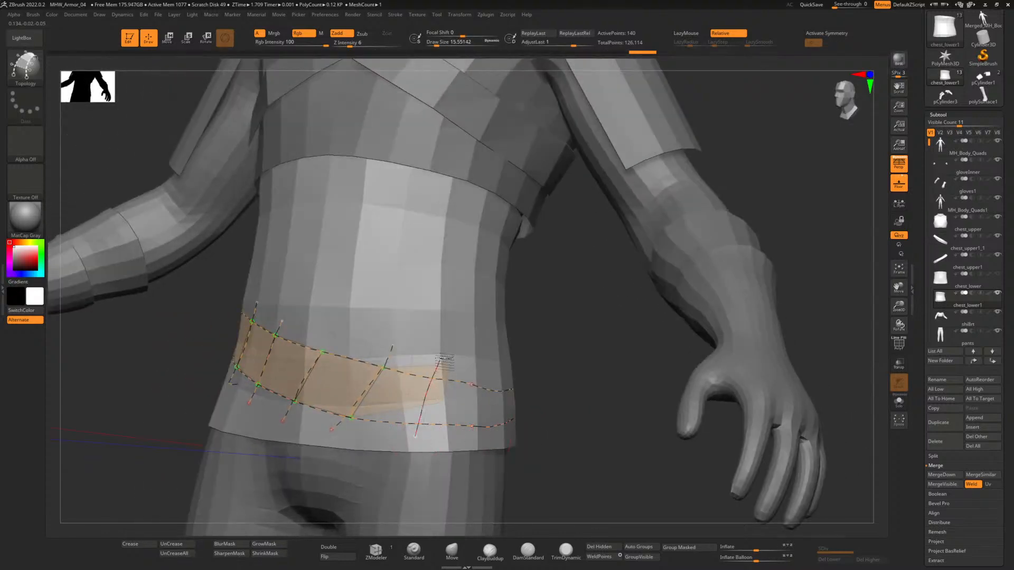
pyautogui.moveTo(568, 432); pyautogui.dragTo(506, 409)
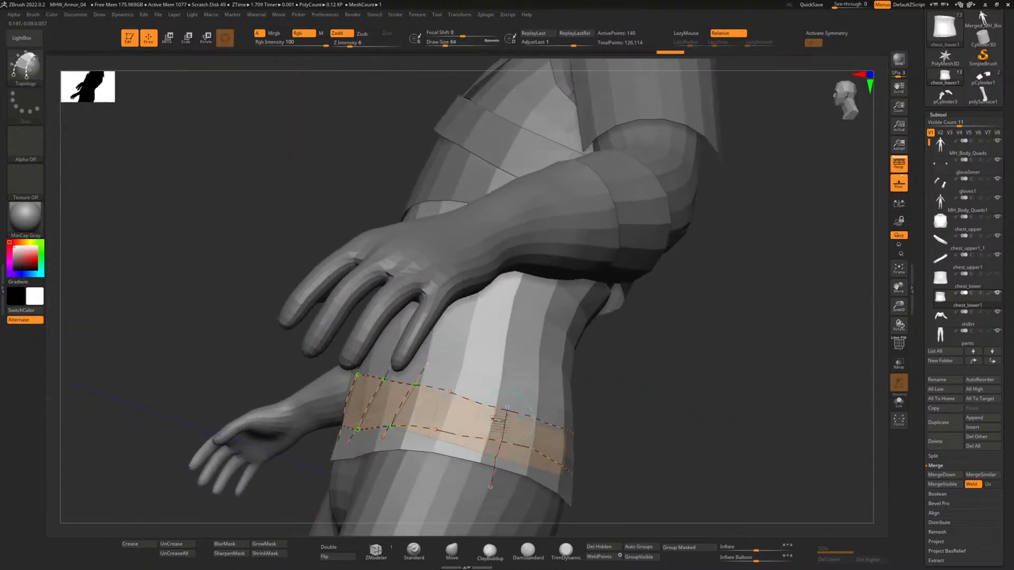
pyautogui.moveTo(679, 460); pyautogui.dragTo(412, 381)
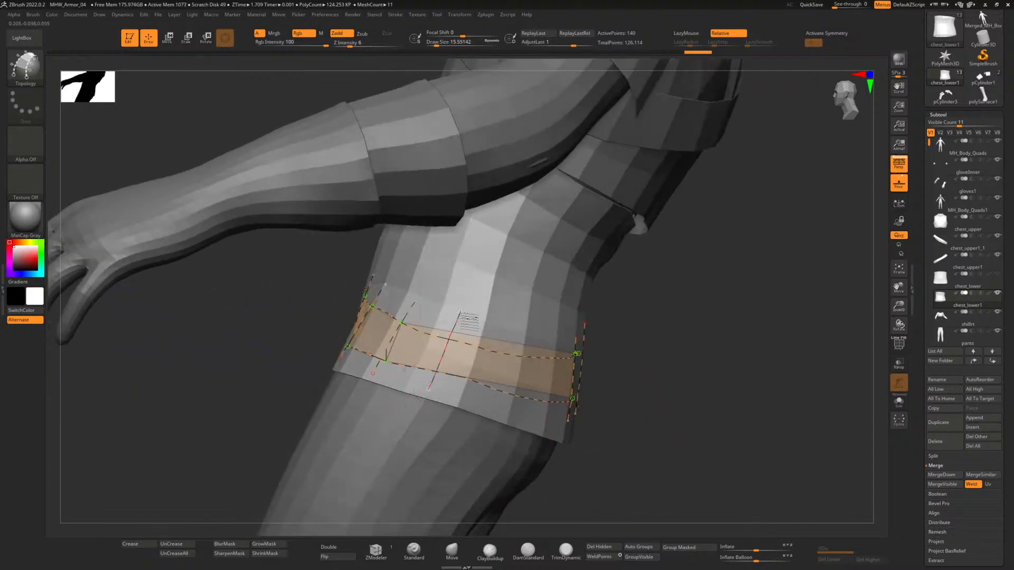
pyautogui.moveTo(469, 320); pyautogui.dragTo(561, 379)
# Add the remaining cross curves on the left side of the back and generate the thick belt mesh from the topology curves.
pyautogui.moveTo(396, 376); pyautogui.dragTo(411, 297)
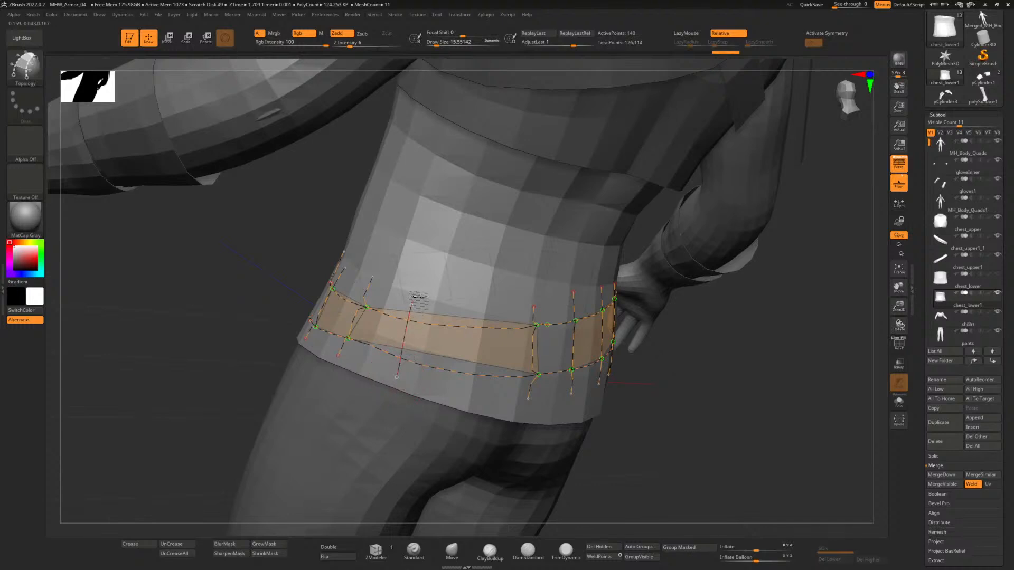
pyautogui.moveTo(697, 445); pyautogui.dragTo(638, 428)
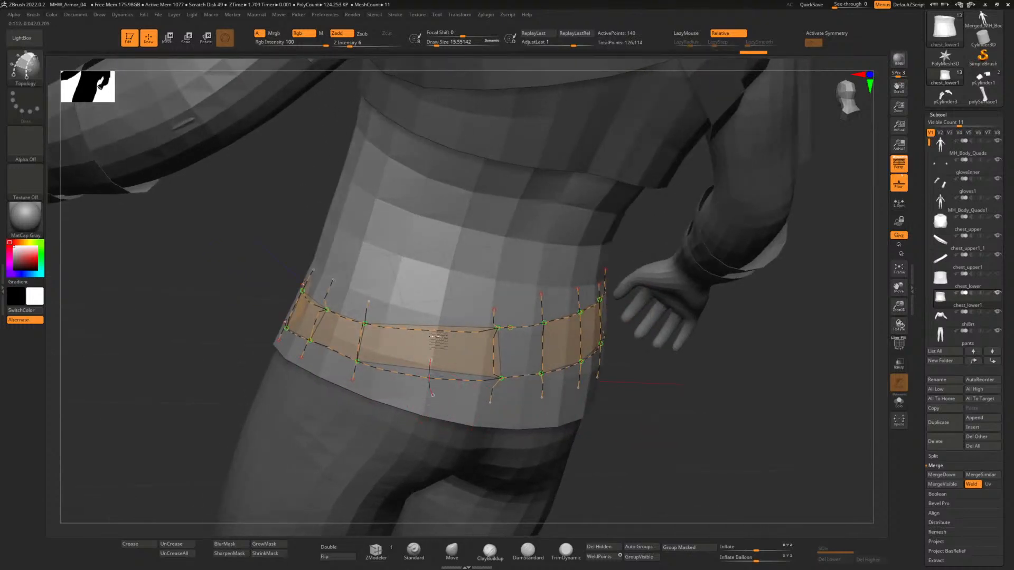
pyautogui.moveTo(431, 393); pyautogui.dragTo(441, 309)
pyautogui.moveTo(647, 405)
pyautogui.mouseDown()
pyautogui.moveTo(619, 409)
pyautogui.moveTo(622, 428)
pyautogui.mouseUp()
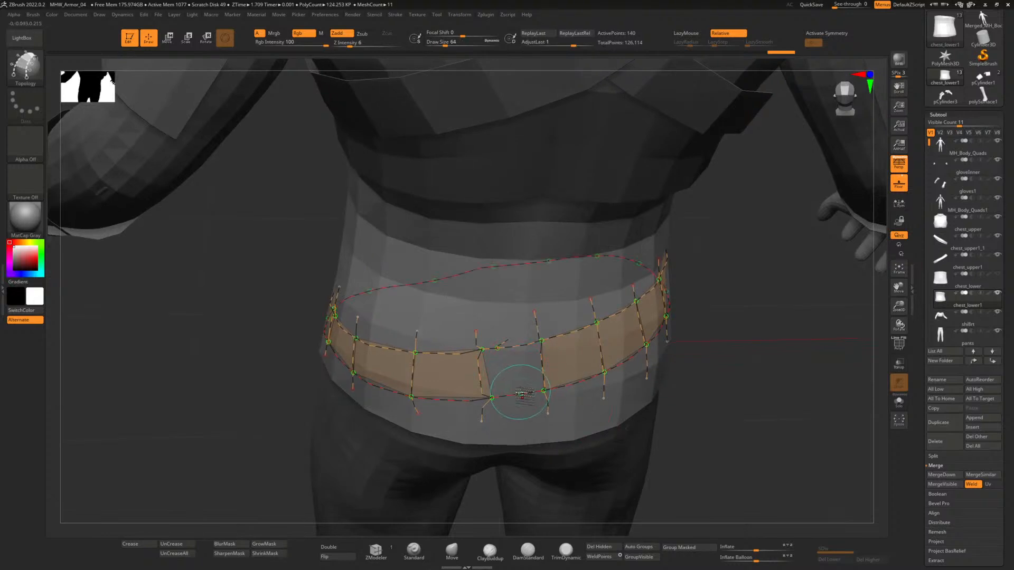
pyautogui.click(453, 299)
pyautogui.click(455, 310)
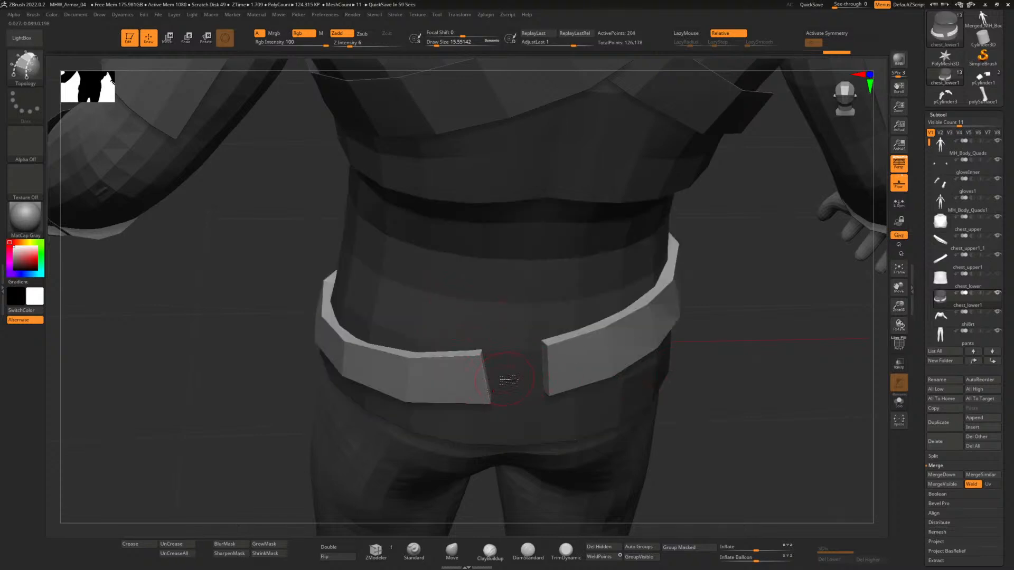
# Solo the subtool with polyframe on, isolate the belt polygroups, and delete the hidden waist geometry.
pyautogui.moveTo(524, 351); pyautogui.dragTo(647, 318, button='right')
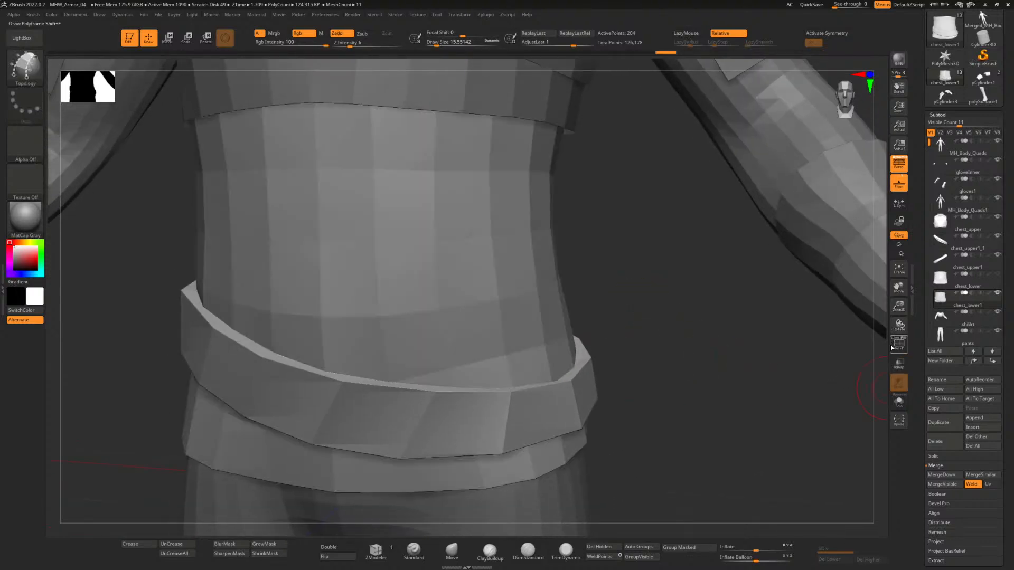
pyautogui.click(898, 401)
pyautogui.moveTo(685, 362); pyautogui.dragTo(651, 381, button='right')
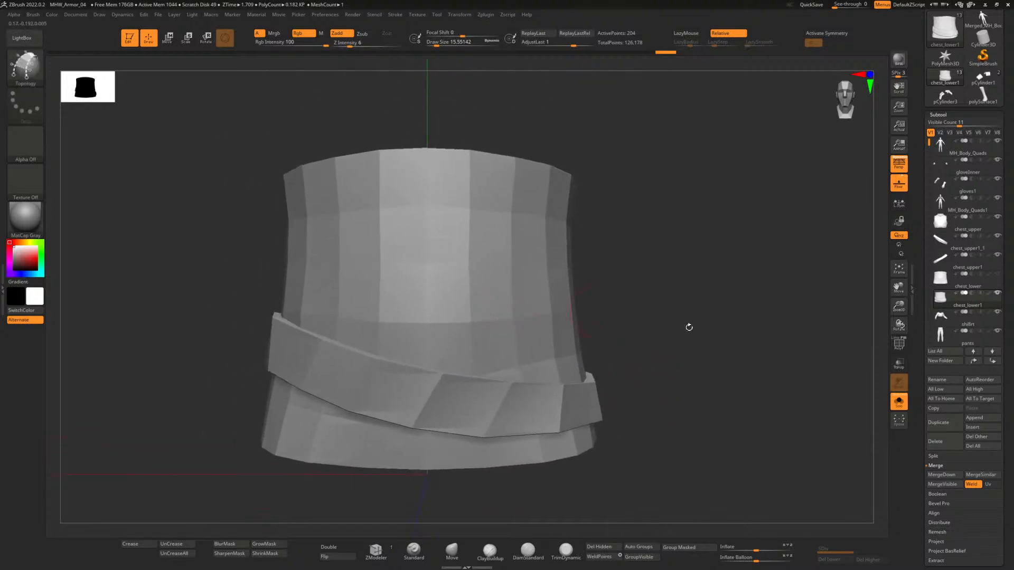
pyautogui.click(898, 344)
pyautogui.keyDown('ctrl'); pyautogui.keyDown('shift'); pyautogui.click(496, 292); pyautogui.keyUp('shift'); pyautogui.keyUp('ctrl')
pyautogui.keyDown('ctrl'); pyautogui.keyDown('shift'); pyautogui.click(493, 294); pyautogui.keyUp('shift'); pyautogui.keyUp('ctrl')
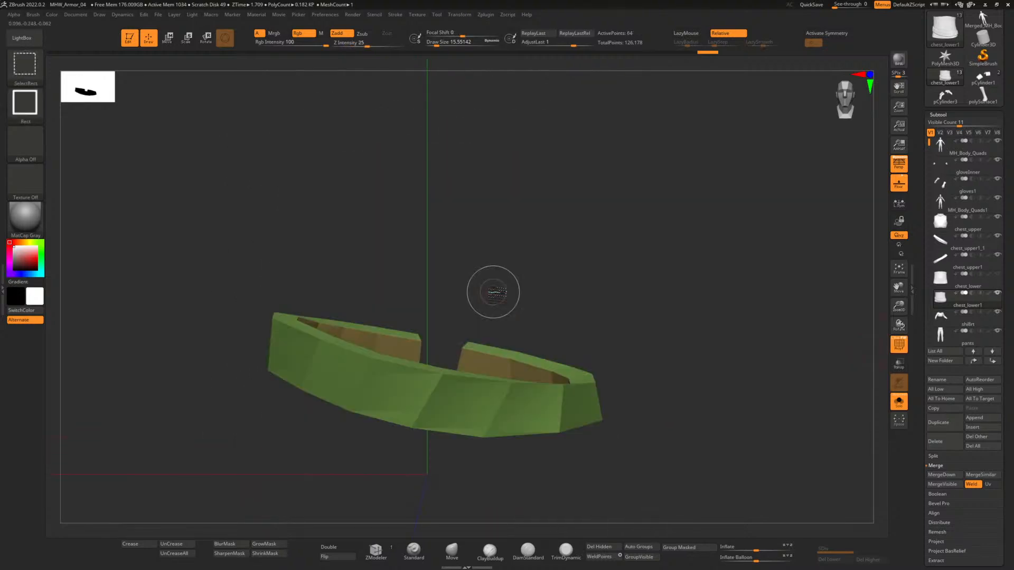
pyautogui.click(599, 547)
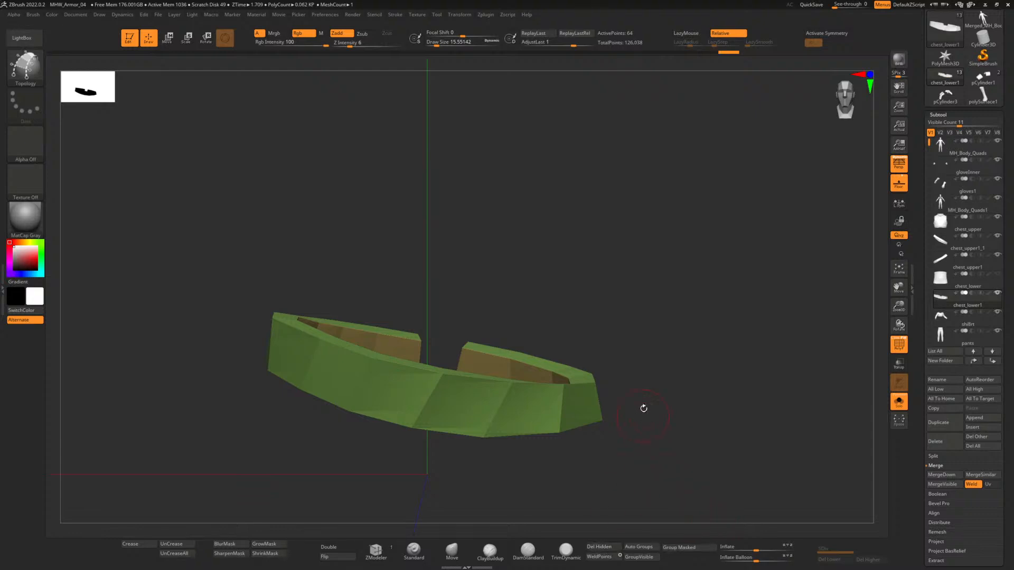
# Hide the belt's inner and rim faces, delete them to keep only the outer strip, and turn on double-sided display.
pyautogui.keyDown('alt'); pyautogui.moveTo(642, 409); pyautogui.dragTo(750, 387, button='right'); pyautogui.keyUp('alt')
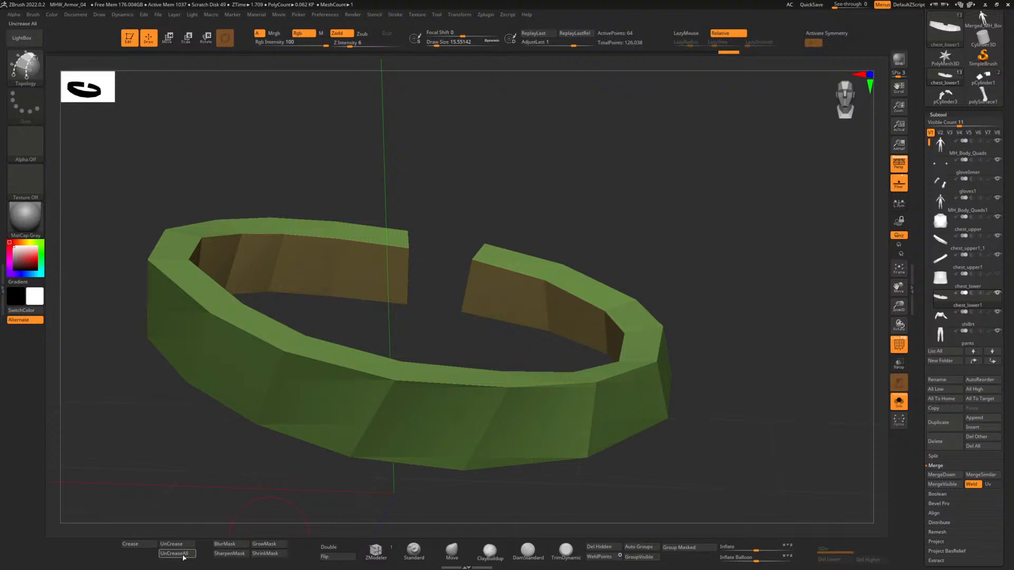
pyautogui.keyDown('alt'); pyautogui.moveTo(713, 461); pyautogui.dragTo(715, 460, button='right'); pyautogui.keyUp('alt')
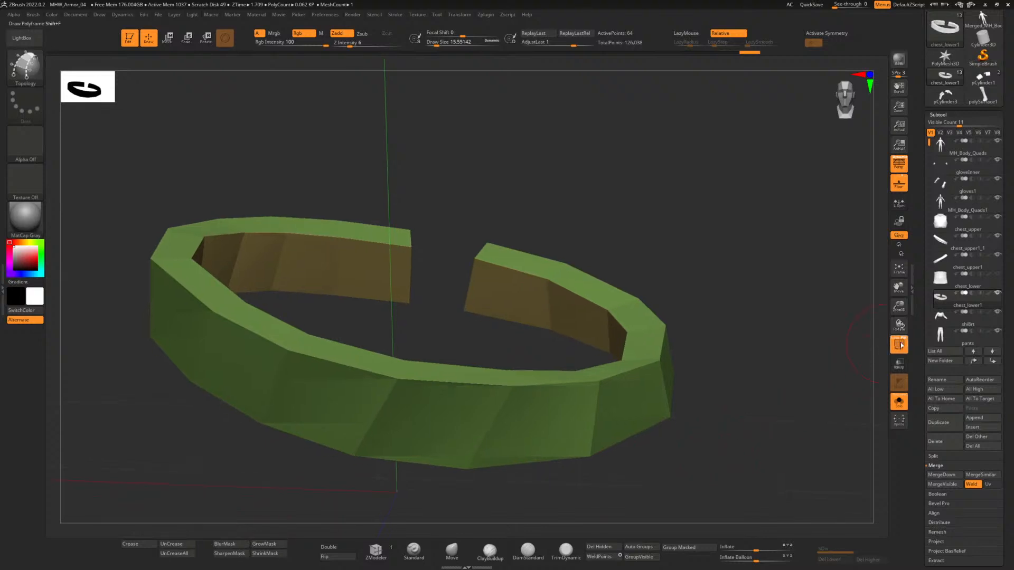
pyautogui.click(898, 345)
pyautogui.click(898, 345)
pyautogui.keyDown('ctrl'); pyautogui.keyDown('shift'); pyautogui.click(467, 413); pyautogui.keyUp('shift'); pyautogui.keyUp('ctrl')
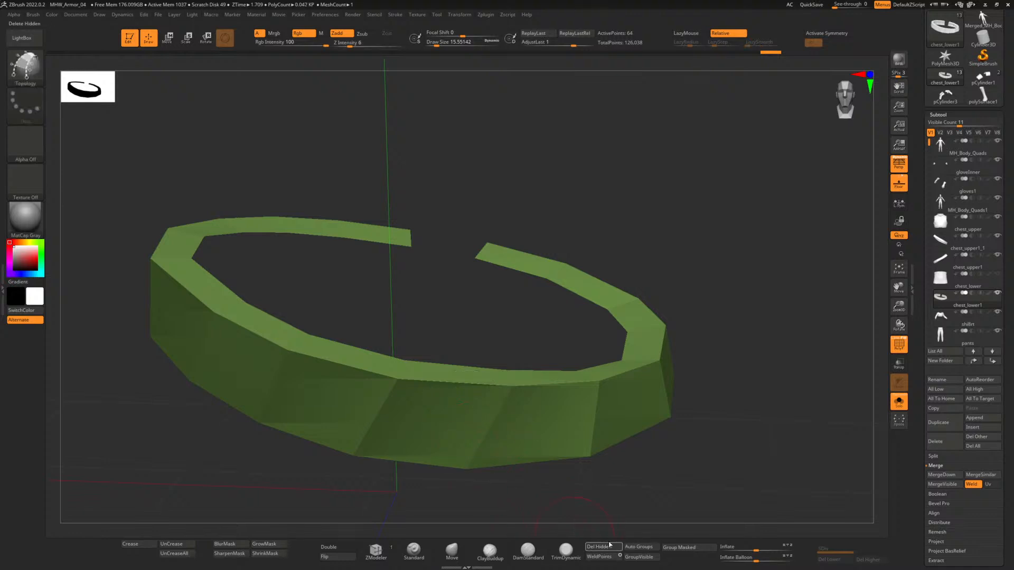
pyautogui.moveTo(705, 395); pyautogui.dragTo(503, 358)
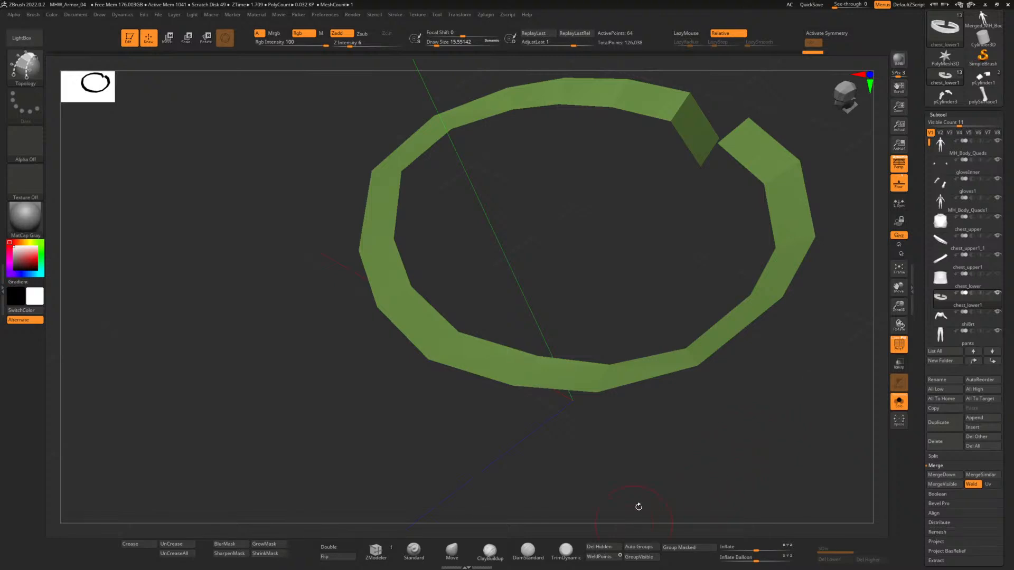
pyautogui.hotkey('ctrl', 'shift')
pyautogui.keyDown('ctrl'); pyautogui.keyDown('shift'); pyautogui.click(553, 379); pyautogui.keyUp('shift'); pyautogui.keyUp('ctrl')
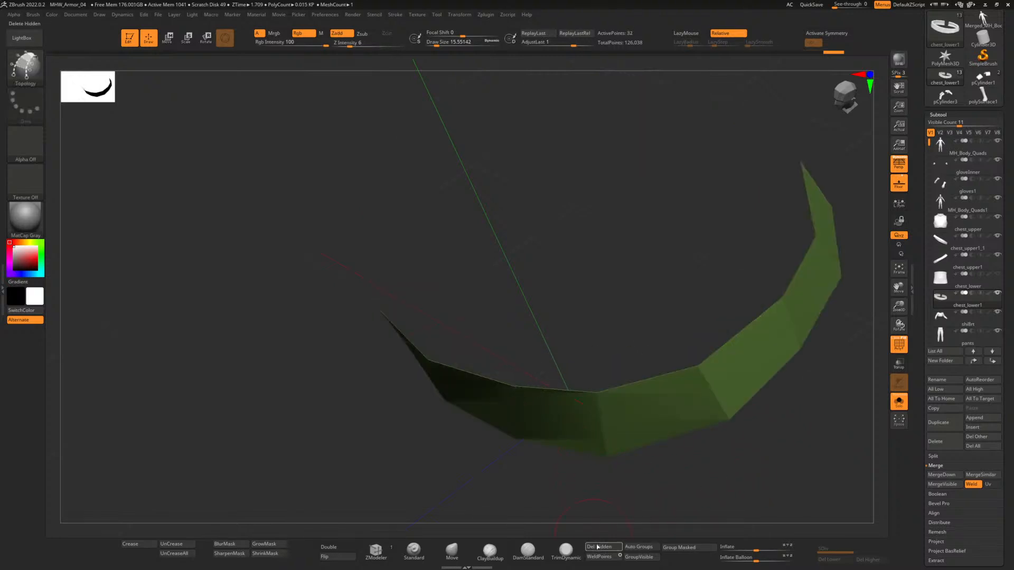
pyautogui.moveTo(668, 486); pyautogui.dragTo(686, 427)
pyautogui.click(328, 547)
# Bridge the two open end edges of the belt strip at the back using the ZModeler edge Bridge action.
pyautogui.moveTo(364, 508); pyautogui.dragTo(487, 324)
pyautogui.moveTo(536, 276); pyautogui.dragTo(414, 328)
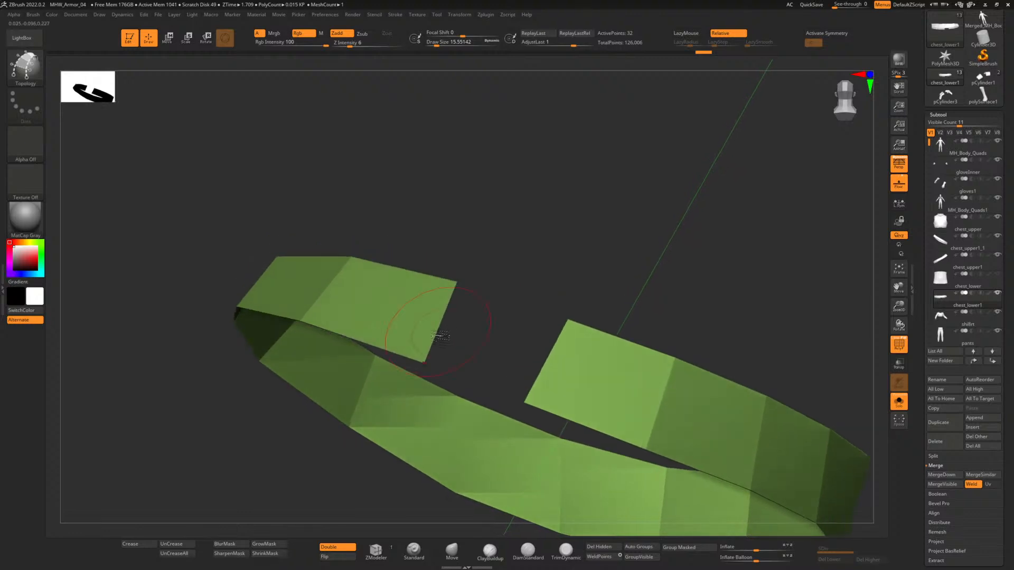
pyautogui.click(376, 550)
pyautogui.moveTo(504, 364); pyautogui.dragTo(470, 331)
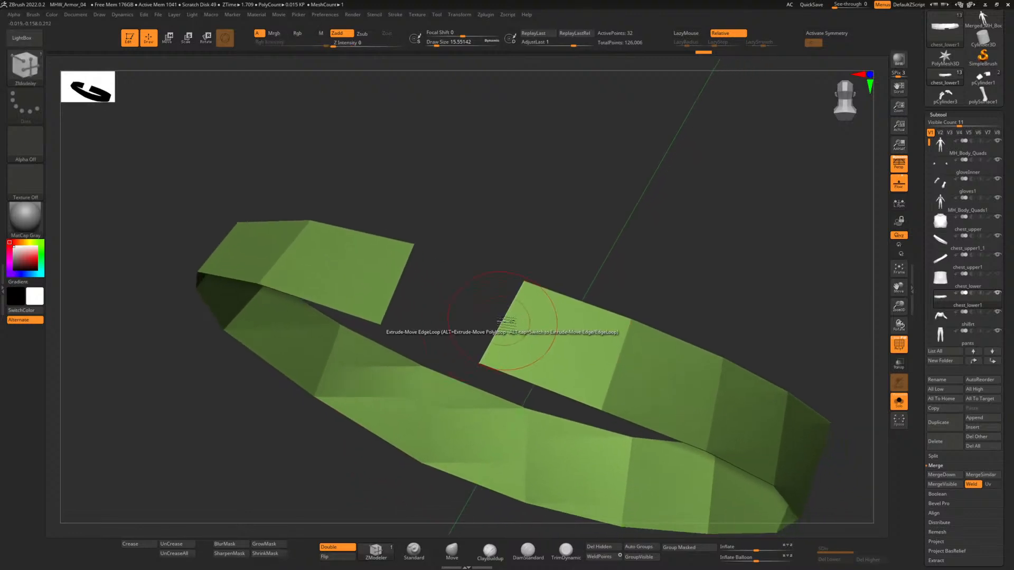
pyautogui.press('space')
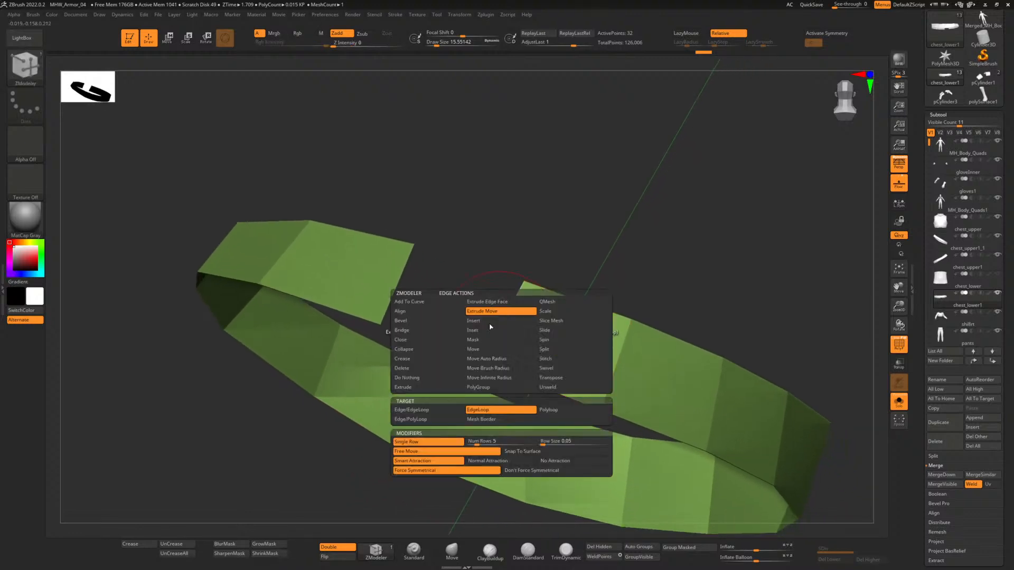
pyautogui.click(403, 330)
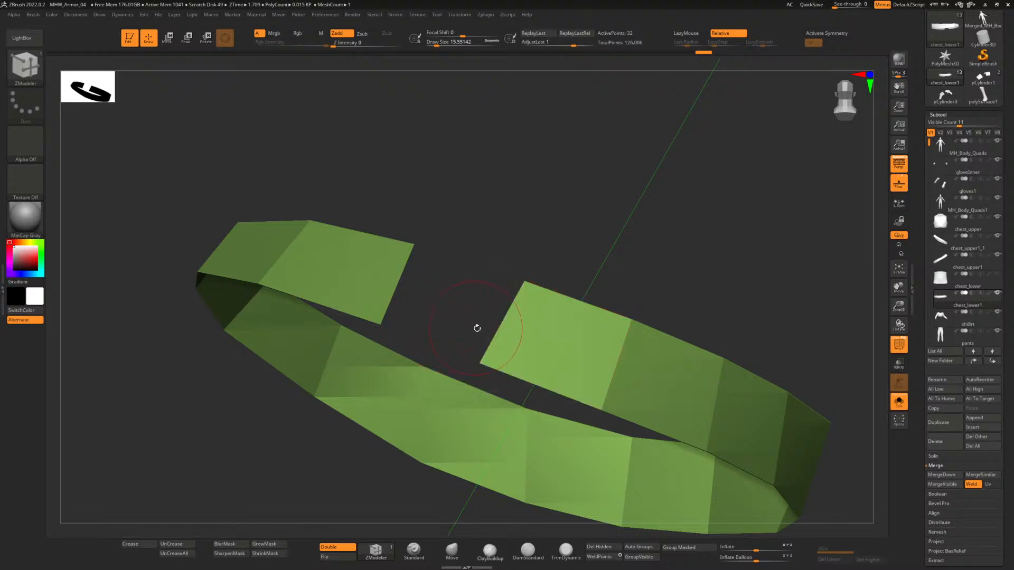
pyautogui.click(395, 293)
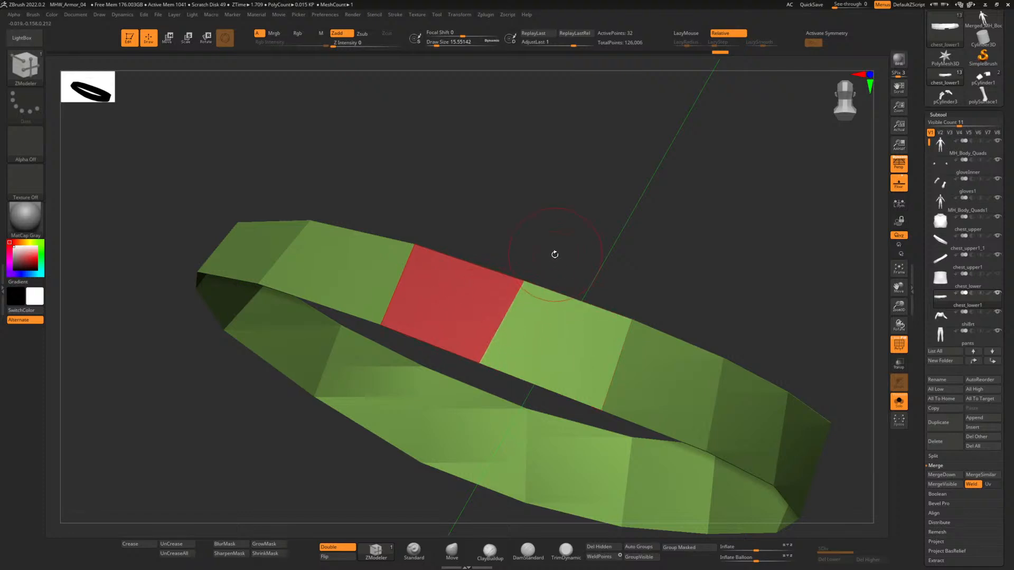
# Assign the whole belt to a single polygroup, then leave Solo mode and show the lower chest piece again.
pyautogui.moveTo(564, 230)
pyautogui.mouseDown()
pyautogui.moveTo(561, 255)
pyautogui.moveTo(584, 217)
pyautogui.moveTo(550, 242)
pyautogui.mouseUp()
pyautogui.hotkey('ctrl', 'w')
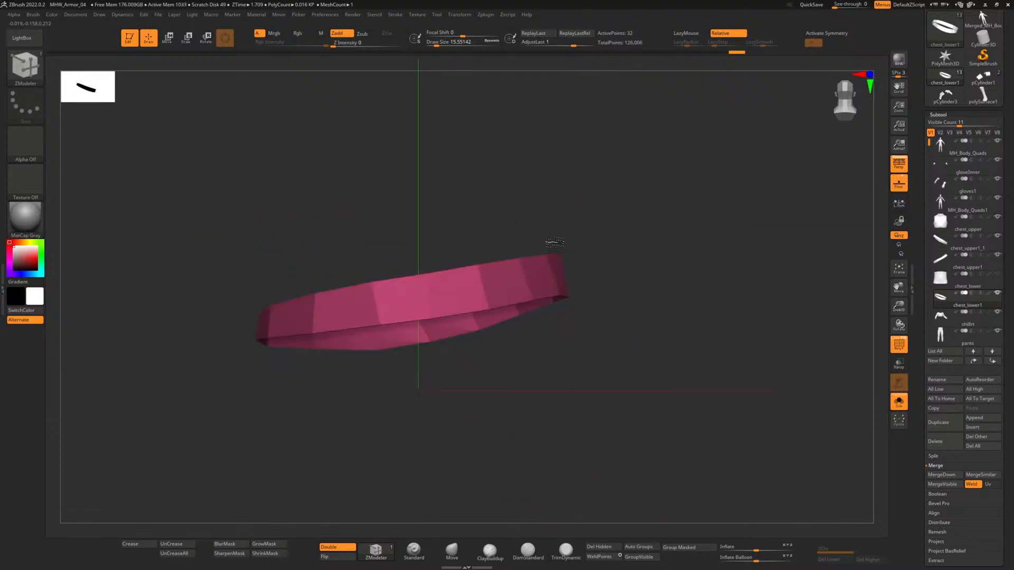
pyautogui.click(899, 401)
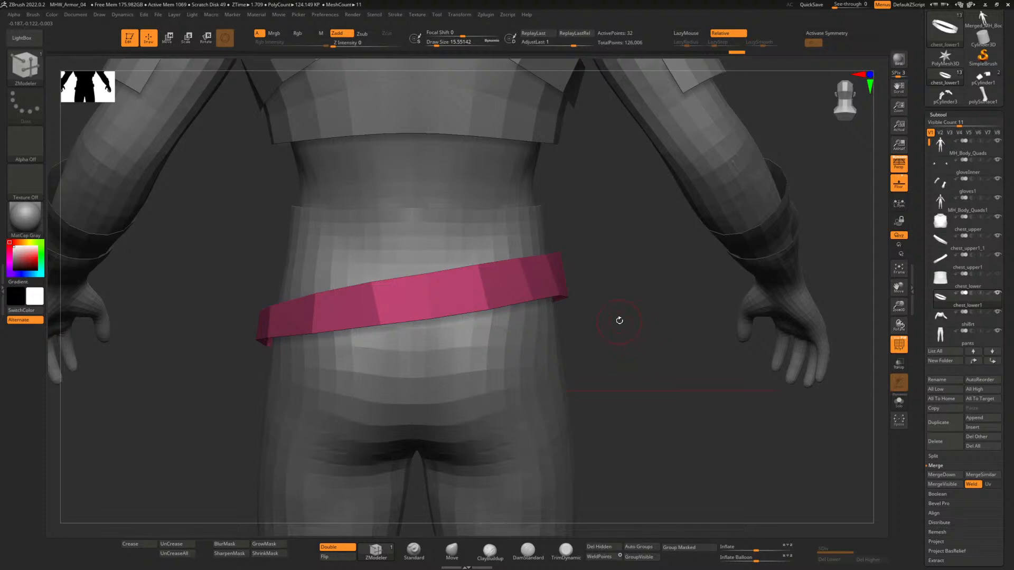
pyautogui.keyDown('alt'); pyautogui.moveTo(619, 321); pyautogui.dragTo(658, 338); pyautogui.keyUp('alt')
pyautogui.click(997, 275)
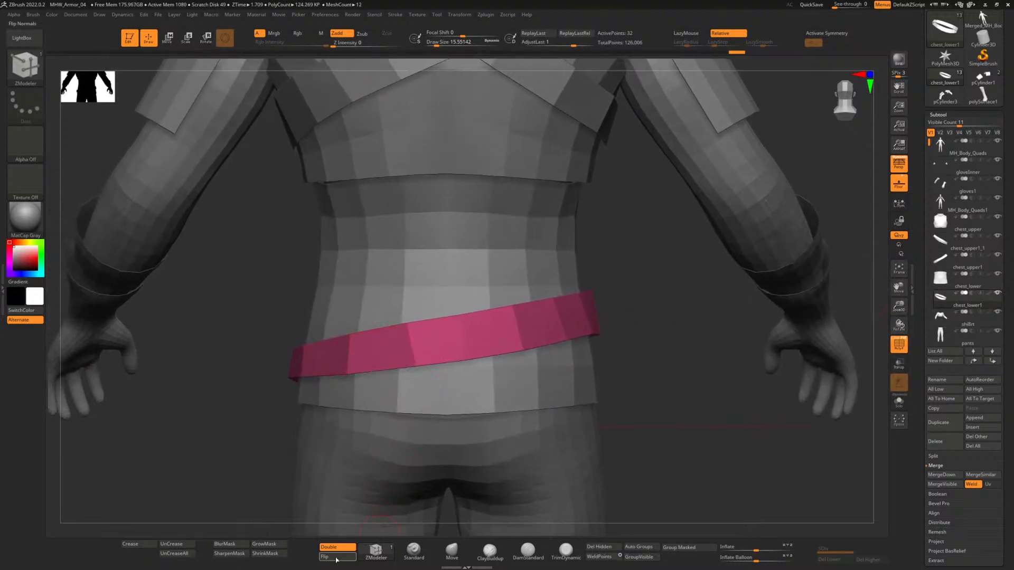
# Choose the Move brush and adjust the belt's Inflate deformation slightly to fit it around the waist.
pyautogui.click(459, 554)
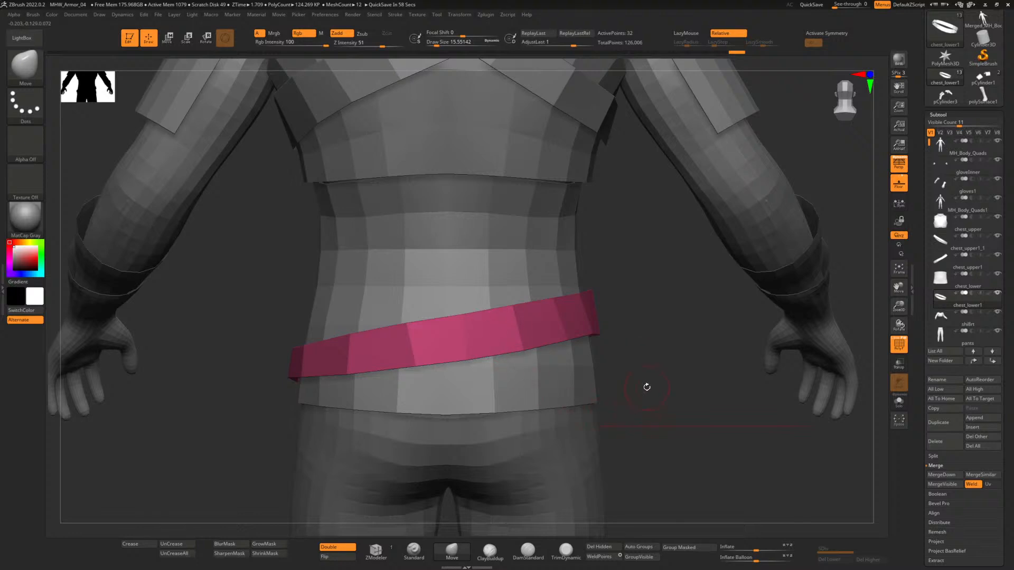
pyautogui.moveTo(647, 387); pyautogui.dragTo(674, 354)
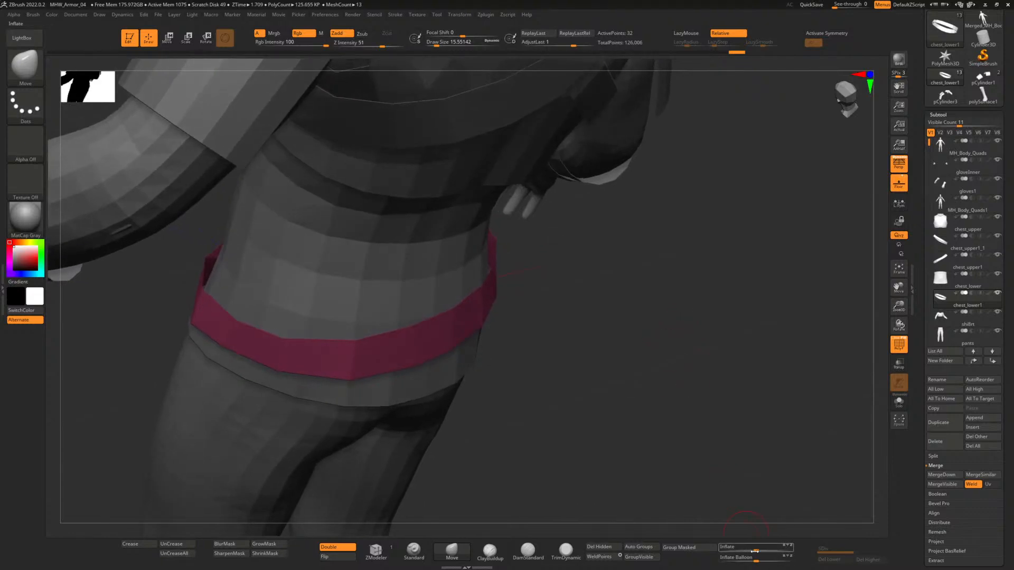
pyautogui.moveTo(757, 551)
pyautogui.mouseDown()
pyautogui.moveTo(776, 551)
pyautogui.moveTo(758, 551)
pyautogui.mouseUp()
pyautogui.moveTo(686, 396); pyautogui.dragTo(628, 301)
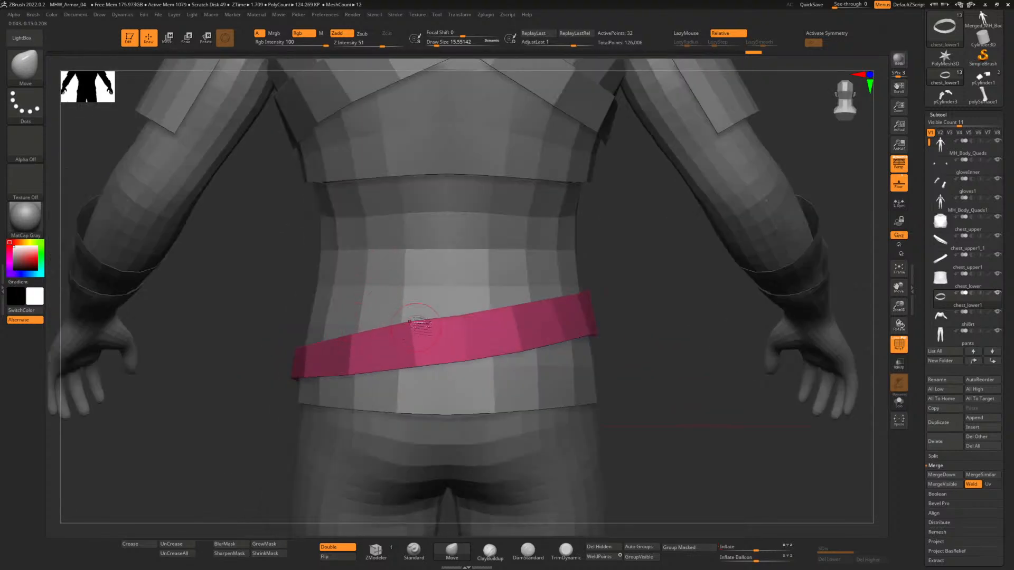
# Even out the belt's upper and lower edges across the lower back with the Move brush.
pyautogui.moveTo(349, 334); pyautogui.dragTo(348, 330)
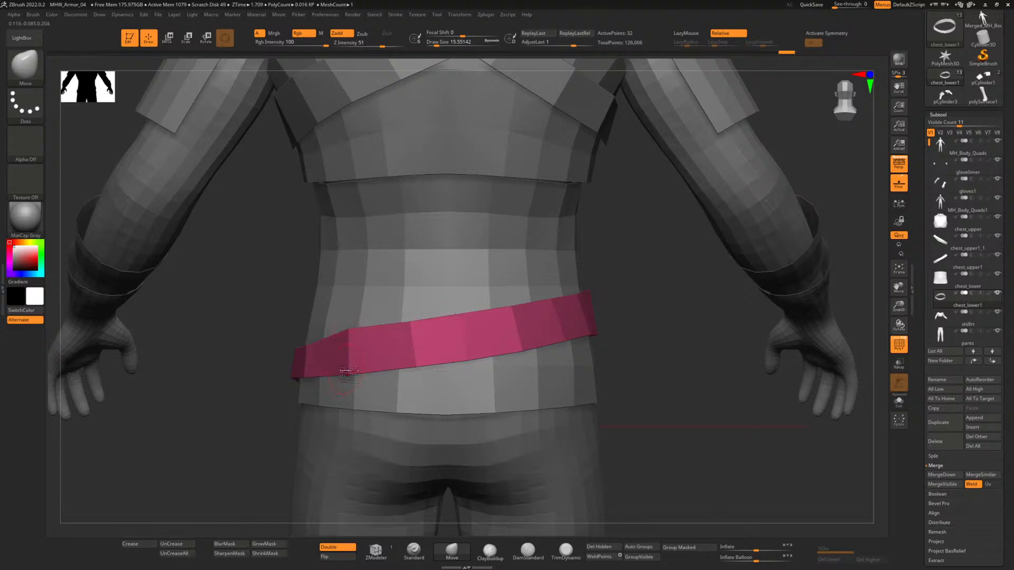
pyautogui.moveTo(349, 373); pyautogui.dragTo(352, 375)
pyautogui.moveTo(310, 341); pyautogui.dragTo(309, 344)
pyautogui.moveTo(485, 364); pyautogui.dragTo(485, 360)
pyautogui.moveTo(512, 306); pyautogui.dragTo(511, 309)
pyautogui.moveTo(564, 339); pyautogui.dragTo(566, 343)
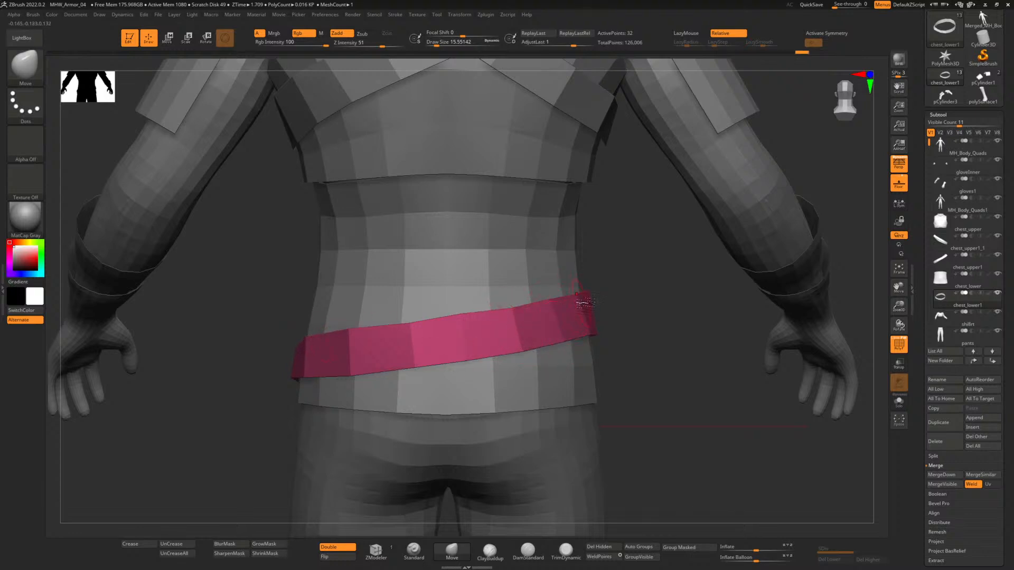
# Adjust the belt's edge points around the character's right hip so the strip runs smoothly from back to side.
pyautogui.moveTo(632, 347)
pyautogui.mouseDown()
pyautogui.moveTo(589, 312)
pyautogui.moveTo(594, 333)
pyautogui.mouseUp()
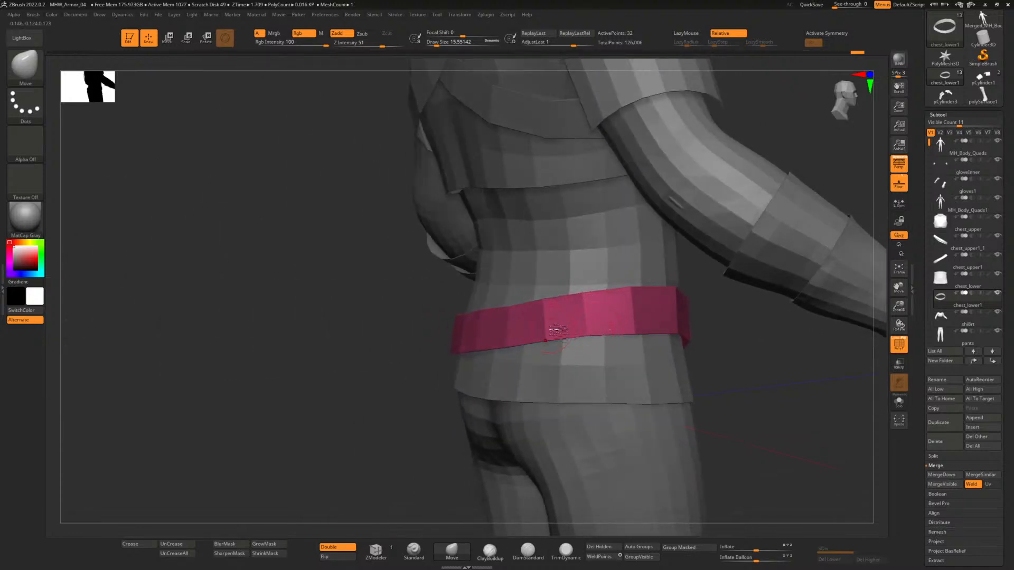
pyautogui.moveTo(534, 307); pyautogui.dragTo(532, 309)
pyautogui.moveTo(461, 315); pyautogui.dragTo(459, 316)
pyautogui.moveTo(626, 297); pyautogui.dragTo(639, 301)
pyautogui.moveTo(692, 322)
pyautogui.mouseDown()
pyautogui.moveTo(702, 306)
pyautogui.moveTo(683, 331)
pyautogui.moveTo(629, 330)
pyautogui.mouseUp()
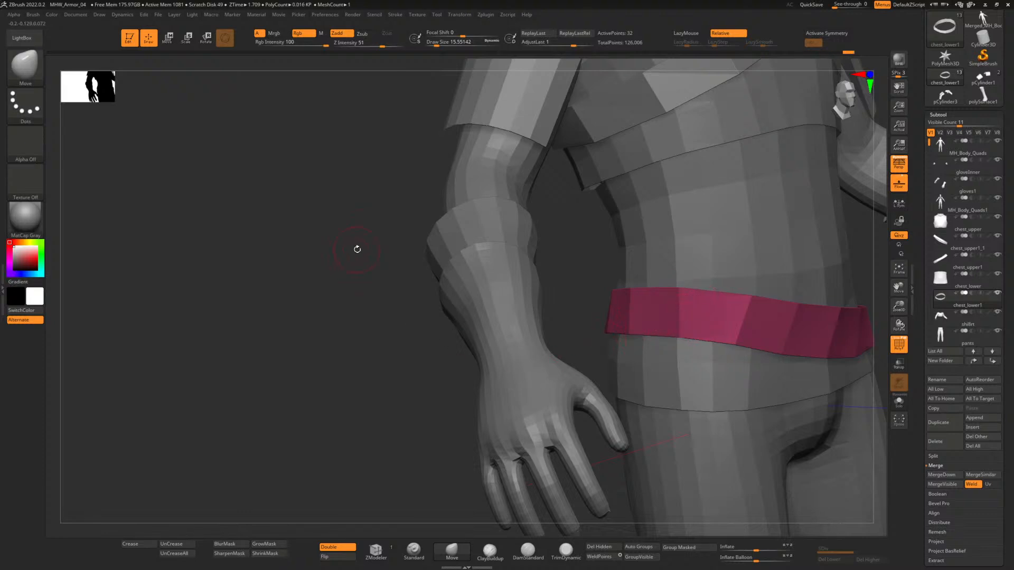
# Reshape the belt across the front of the waist, raising its upper edge near the lower-hanging side.
pyautogui.moveTo(288, 280); pyautogui.dragTo(307, 288)
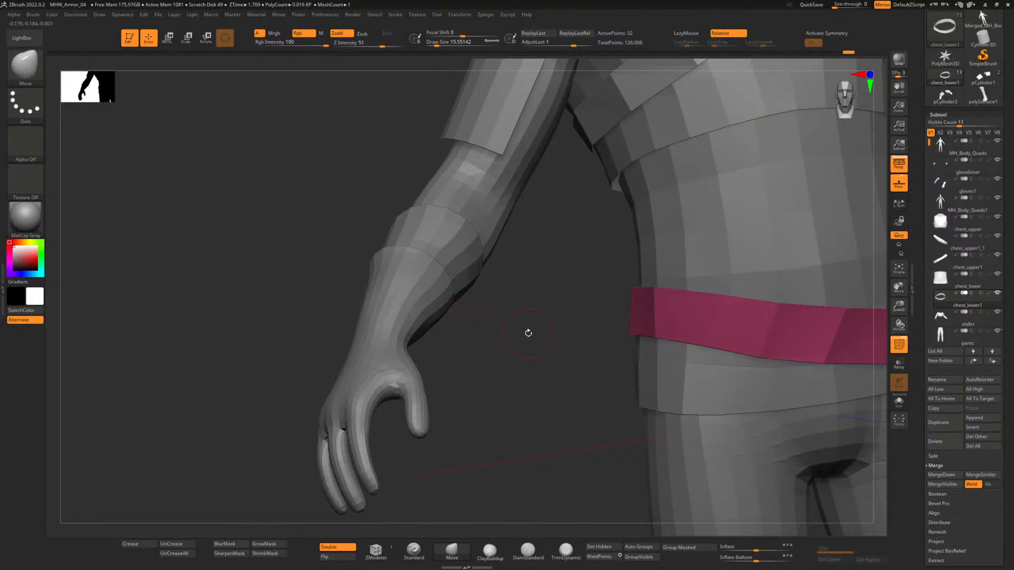
pyautogui.keyDown('shift'); pyautogui.moveTo(528, 333); pyautogui.dragTo(328, 317); pyautogui.keyUp('shift')
pyautogui.keyDown('alt'); pyautogui.moveTo(696, 311); pyautogui.dragTo(648, 320); pyautogui.keyUp('alt')
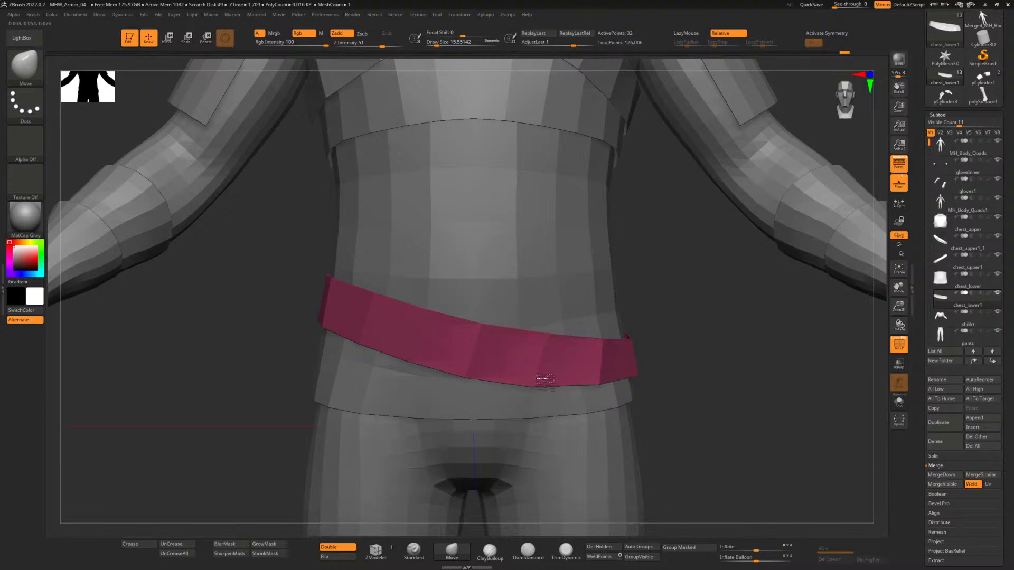
pyautogui.moveTo(478, 362); pyautogui.dragTo(585, 357, button='right')
pyautogui.moveTo(726, 301); pyautogui.dragTo(709, 312, button='right')
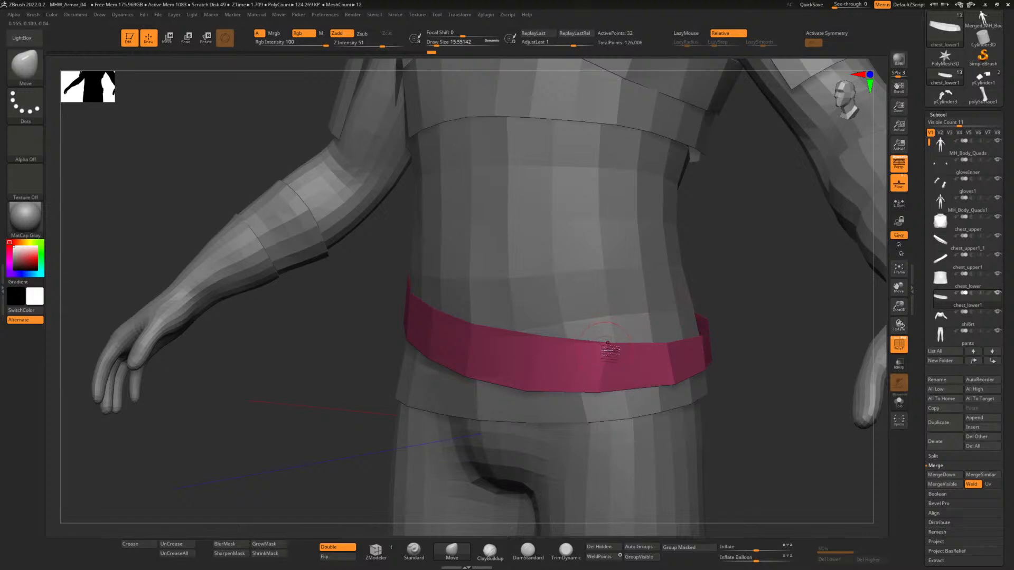
pyautogui.moveTo(608, 344); pyautogui.dragTo(604, 333)
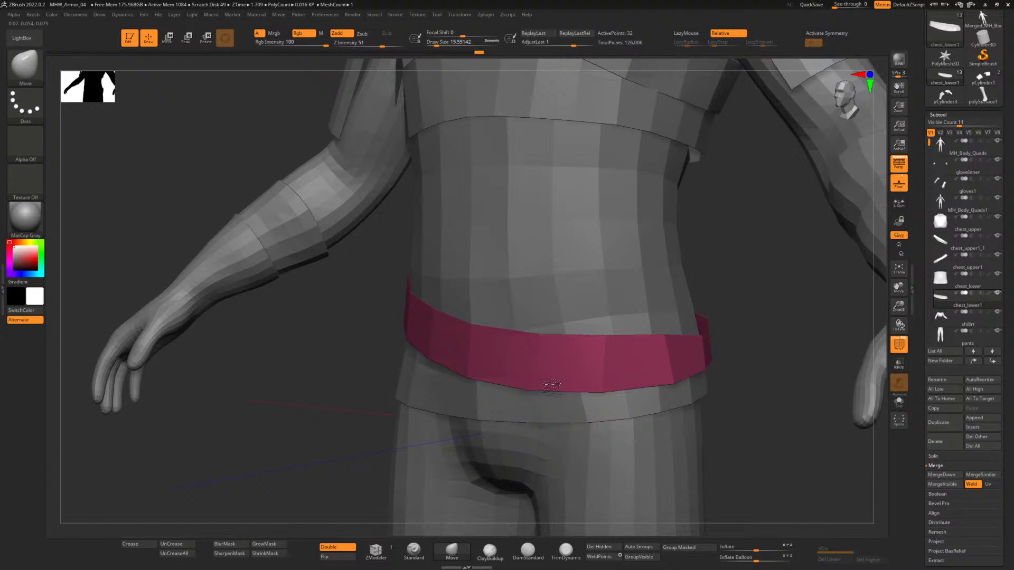
pyautogui.click(899, 347)
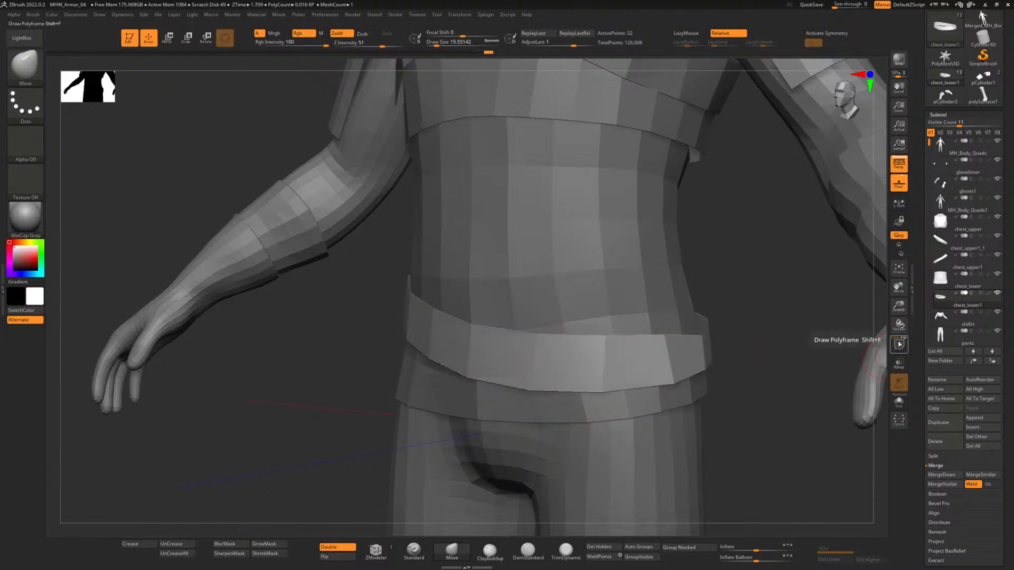
pyautogui.click(899, 346)
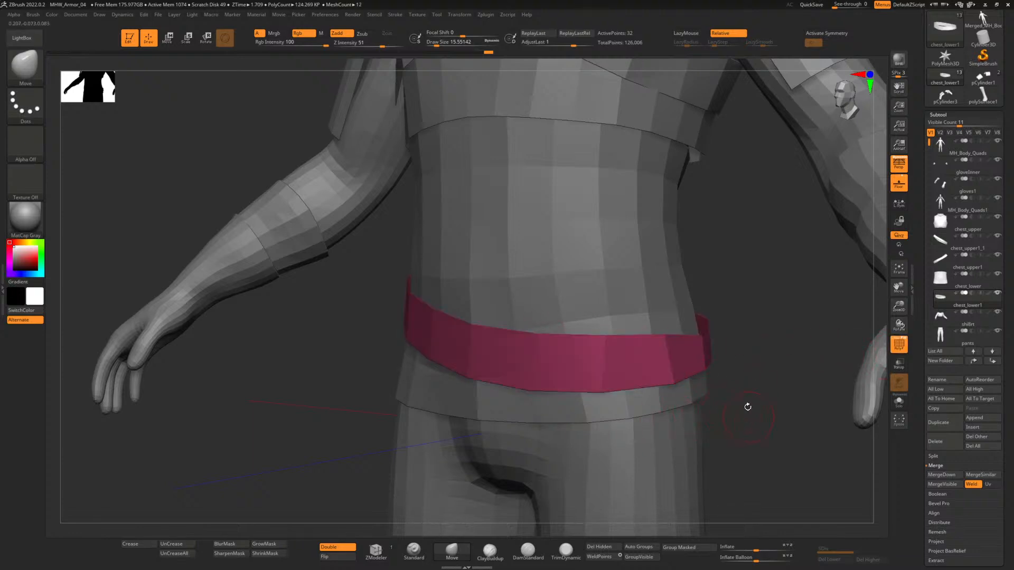
# Raise the belt's upper edge along the character's left hip into an even line.
pyautogui.moveTo(759, 354)
pyautogui.mouseDown()
pyautogui.moveTo(747, 351)
pyautogui.moveTo(827, 383)
pyautogui.moveTo(681, 371)
pyautogui.mouseUp()
pyautogui.moveTo(525, 334); pyautogui.dragTo(512, 310)
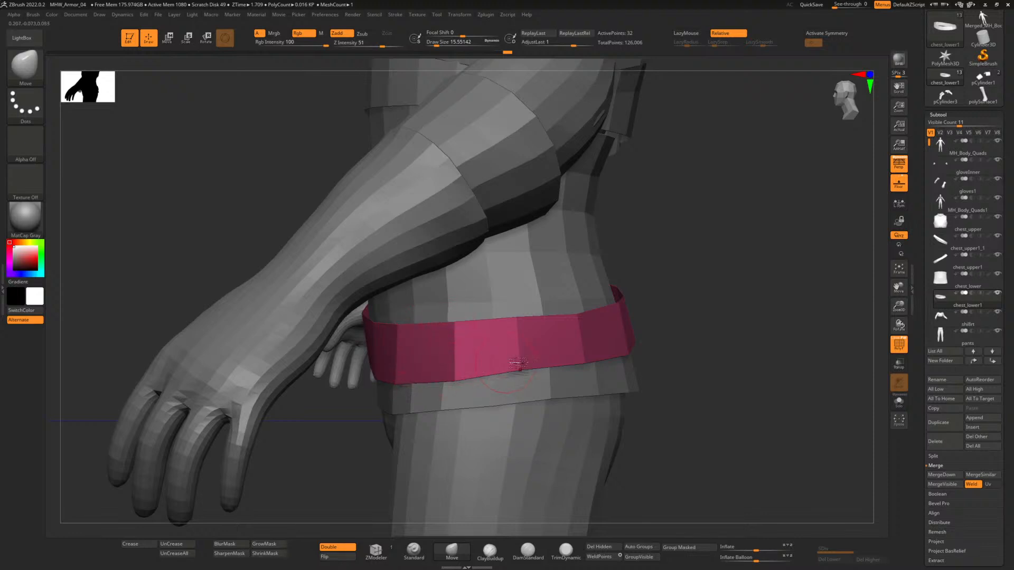
pyautogui.moveTo(576, 319); pyautogui.dragTo(585, 312)
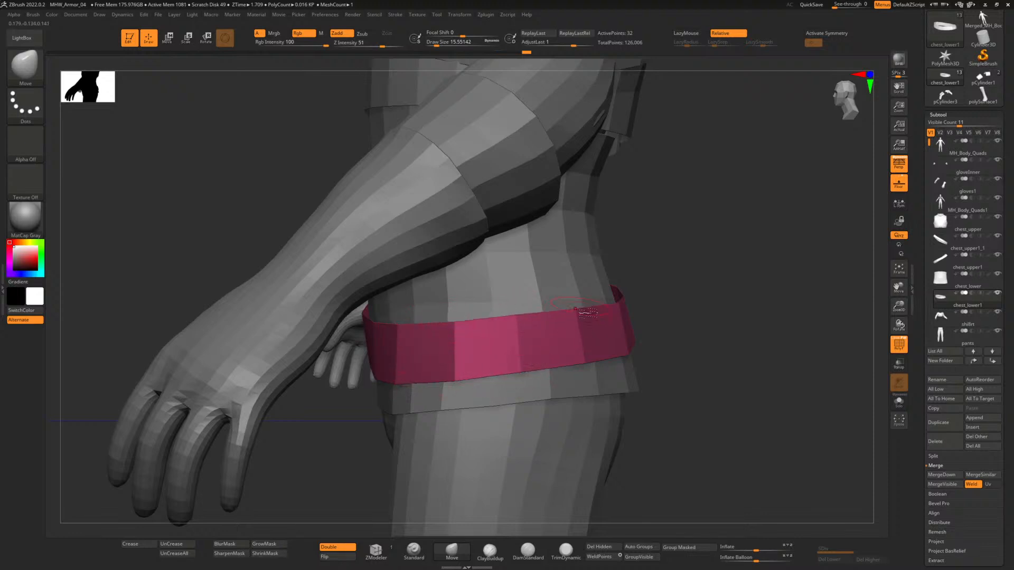
# Refine the belt's back section by nudging its upper and lower edge points into a smooth diagonal band.
pyautogui.moveTo(680, 318); pyautogui.dragTo(721, 313)
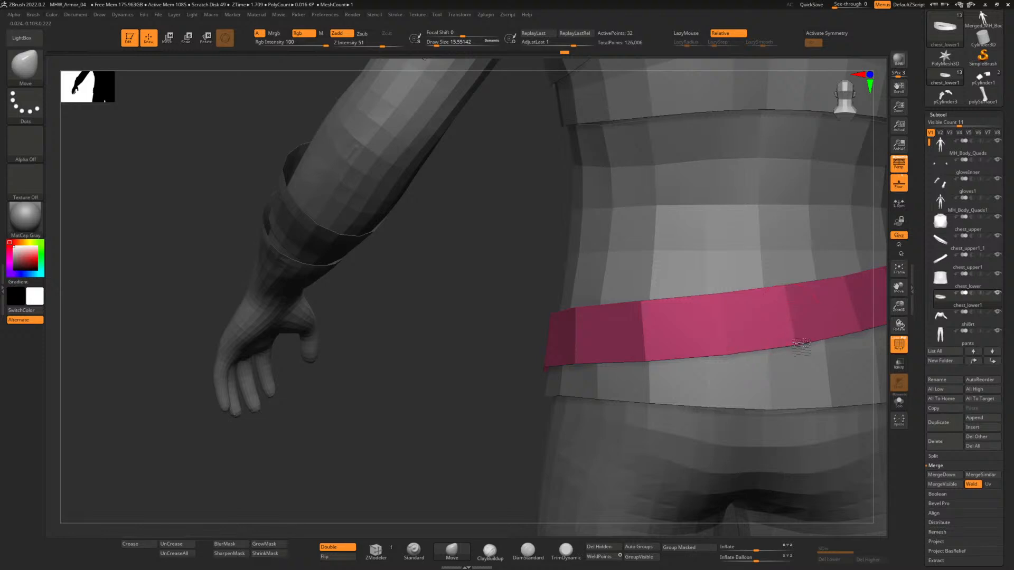
pyautogui.moveTo(527, 261); pyautogui.dragTo(420, 343)
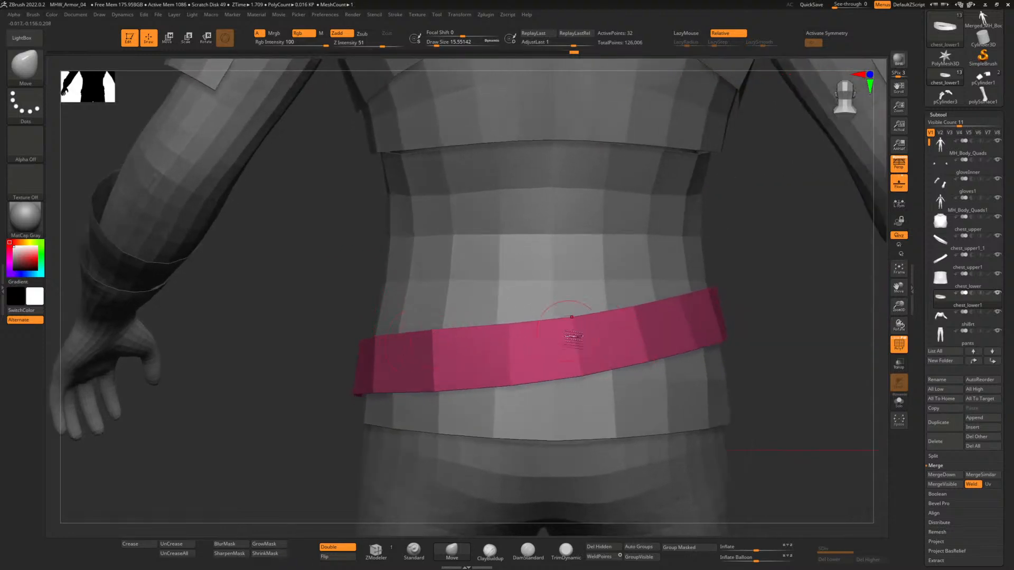
pyautogui.moveTo(582, 371); pyautogui.dragTo(573, 378)
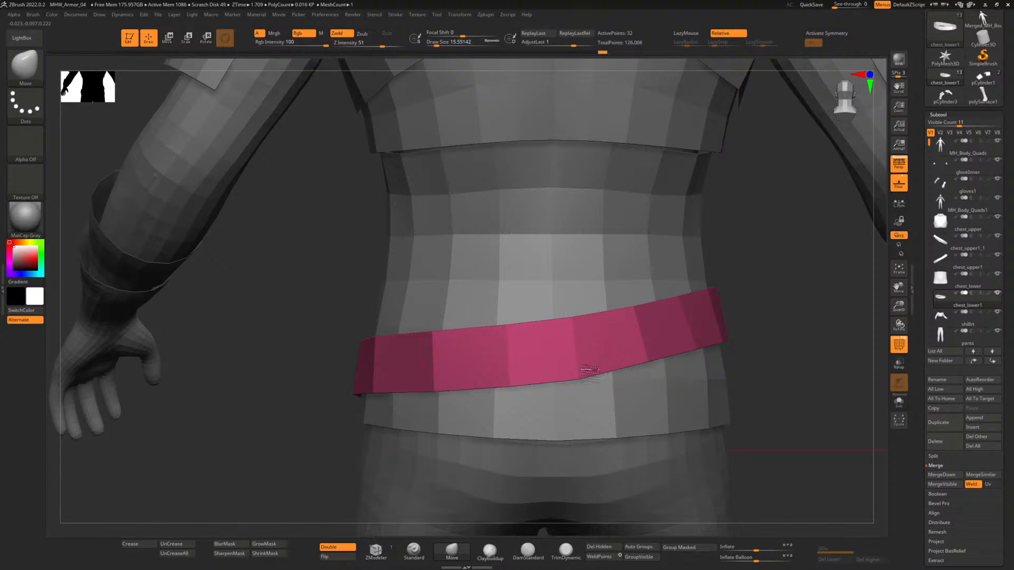
pyautogui.moveTo(648, 362); pyautogui.dragTo(640, 372)
pyautogui.keyDown('alt'); pyautogui.moveTo(761, 344); pyautogui.dragTo(669, 347); pyautogui.keyUp('alt')
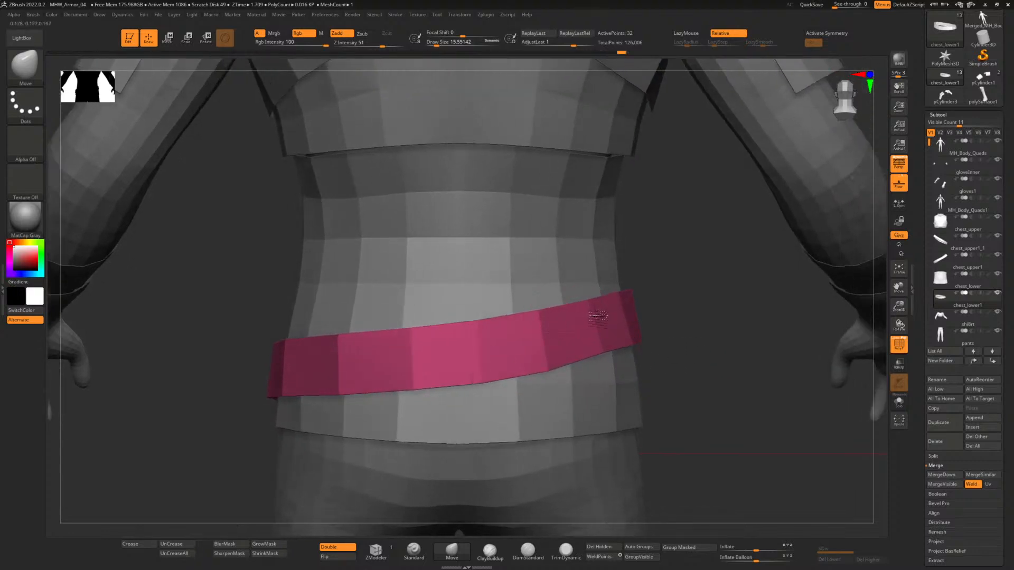
pyautogui.moveTo(607, 345); pyautogui.dragTo(602, 352)
pyautogui.moveTo(675, 309)
pyautogui.keyDown('alt'); pyautogui.mouseDown()
pyautogui.moveTo(654, 317)
pyautogui.moveTo(659, 344)
pyautogui.moveTo(596, 344)
pyautogui.moveTo(641, 307)
pyautogui.moveTo(632, 262)
pyautogui.mouseUp(); pyautogui.keyUp('alt')
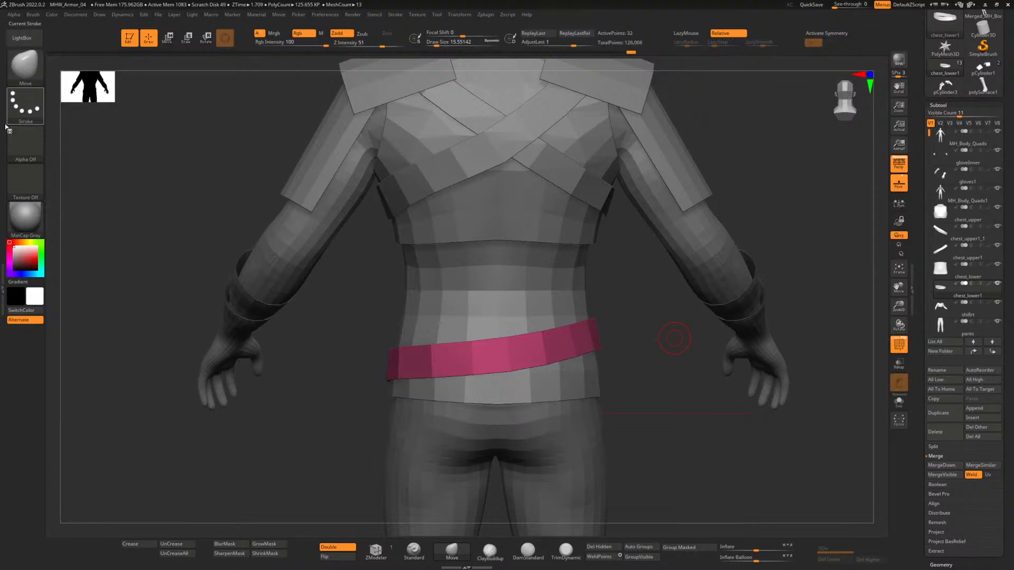
# Set the Move brush's draw size to about 62 and smooth the belt's curve across the front.
pyautogui.moveTo(362, 311); pyautogui.dragTo(442, 312)
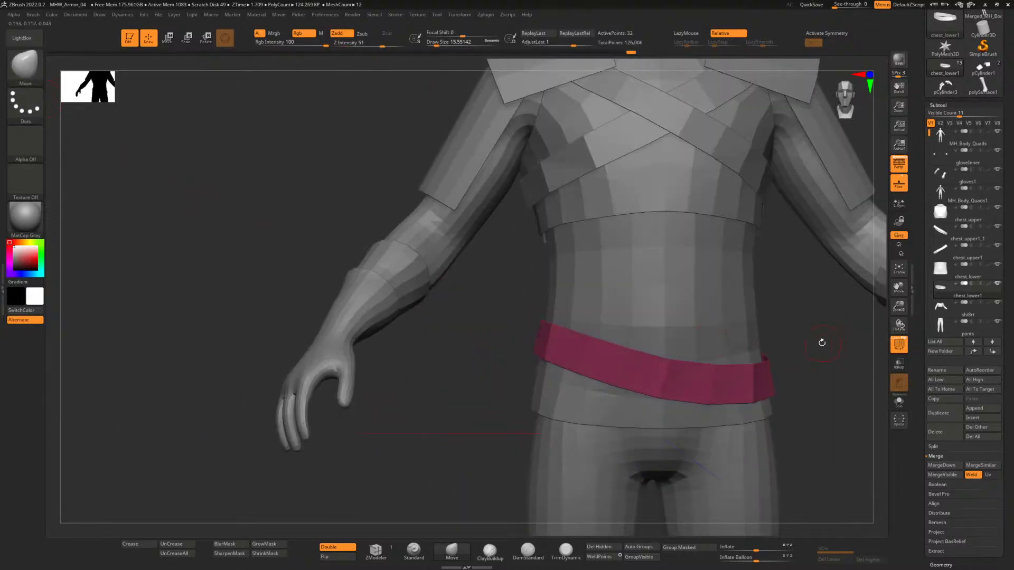
pyautogui.keyDown('alt'); pyautogui.moveTo(821, 343); pyautogui.dragTo(638, 335); pyautogui.keyUp('alt')
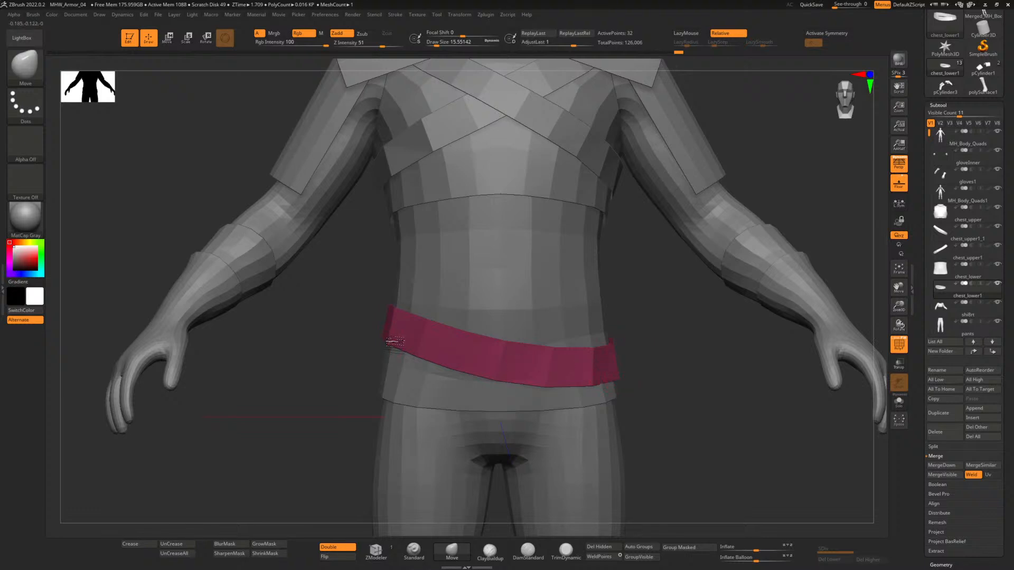
pyautogui.moveTo(646, 352)
pyautogui.mouseDown()
pyautogui.moveTo(657, 401)
pyautogui.moveTo(667, 382)
pyautogui.moveTo(591, 367)
pyautogui.moveTo(561, 369)
pyautogui.moveTo(563, 390)
pyautogui.moveTo(544, 367)
pyautogui.moveTo(539, 381)
pyautogui.moveTo(570, 416)
pyautogui.moveTo(555, 381)
pyautogui.moveTo(507, 392)
pyautogui.moveTo(529, 373)
pyautogui.moveTo(530, 387)
pyautogui.moveTo(487, 397)
pyautogui.moveTo(527, 341)
pyautogui.moveTo(545, 364)
pyautogui.moveTo(527, 335)
pyautogui.moveTo(536, 352)
pyautogui.mouseUp()
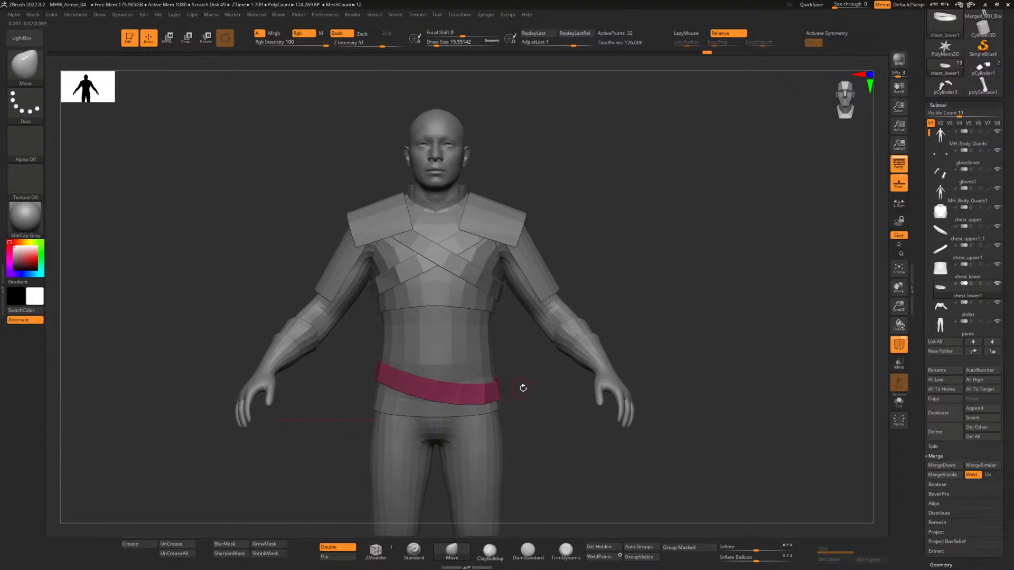
pyautogui.moveTo(438, 45); pyautogui.dragTo(436, 44)
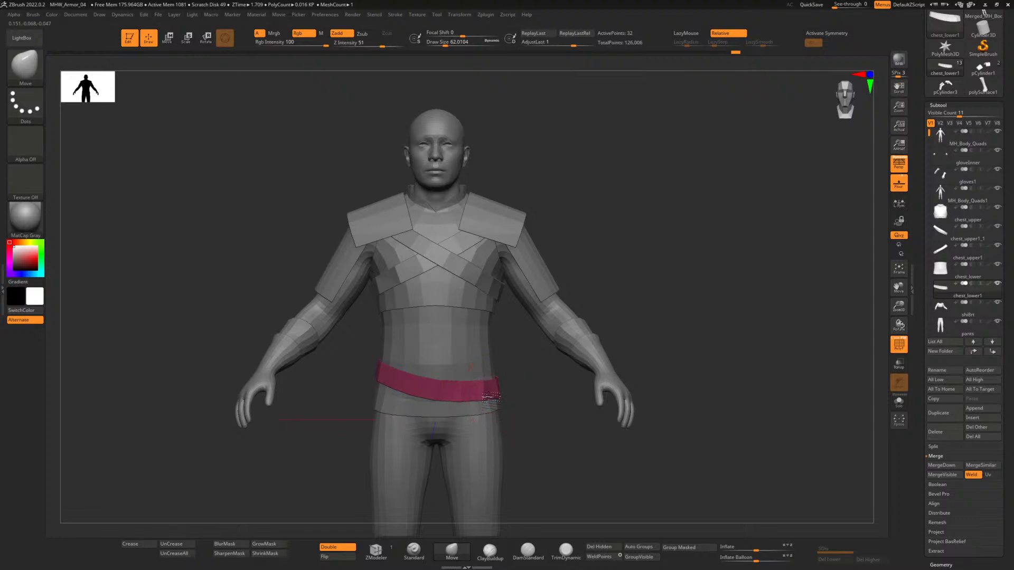
# Adjust the overall flow of the belt around the side and back using the larger Move brush.
pyautogui.moveTo(518, 401); pyautogui.dragTo(333, 395)
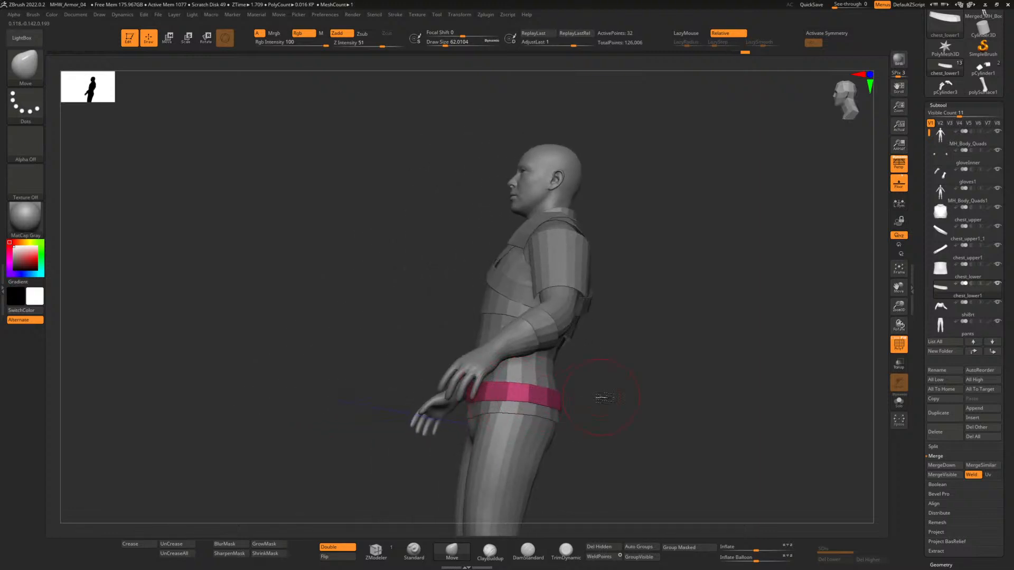
pyautogui.moveTo(600, 397)
pyautogui.mouseDown()
pyautogui.moveTo(541, 396)
pyautogui.moveTo(561, 401)
pyautogui.mouseUp()
pyautogui.moveTo(561, 402); pyautogui.dragTo(433, 400, button='right')
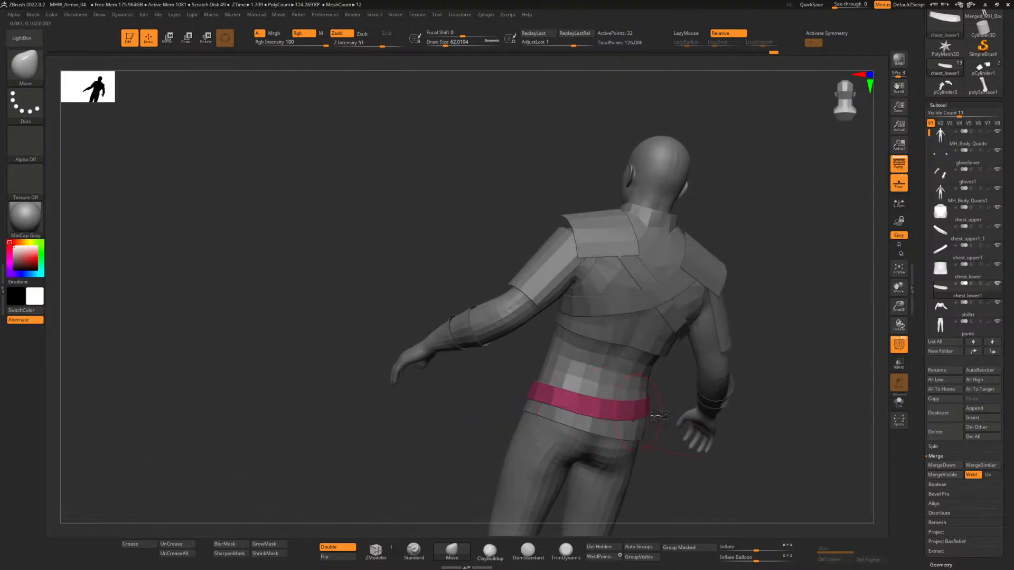
pyautogui.moveTo(756, 350)
pyautogui.mouseDown()
pyautogui.moveTo(705, 417)
pyautogui.moveTo(519, 401)
pyautogui.moveTo(550, 396)
pyautogui.mouseUp()
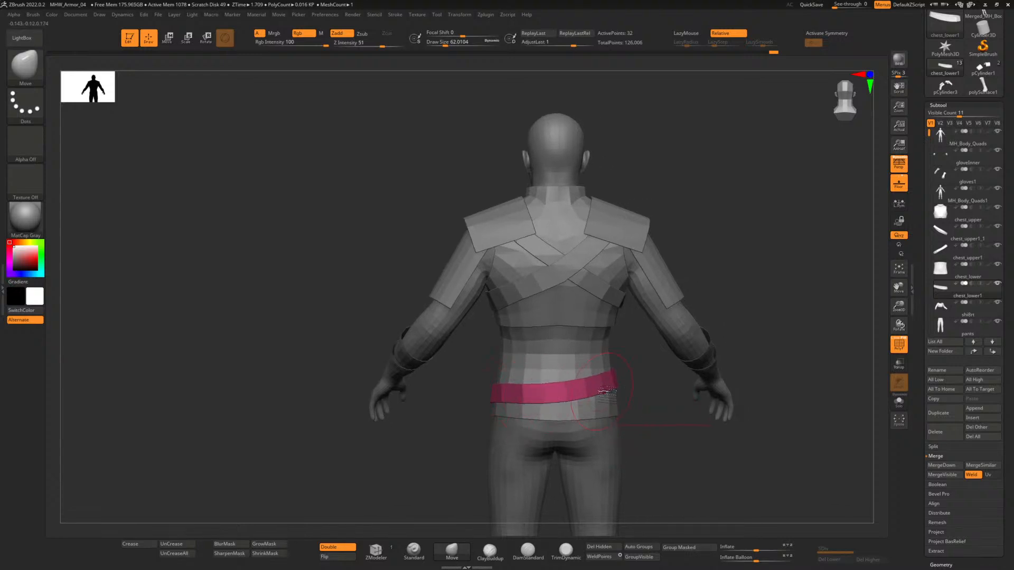
# Nudge the lower front of the belt slightly upward to finish its curve.
pyautogui.moveTo(342, 319); pyautogui.dragTo(444, 304)
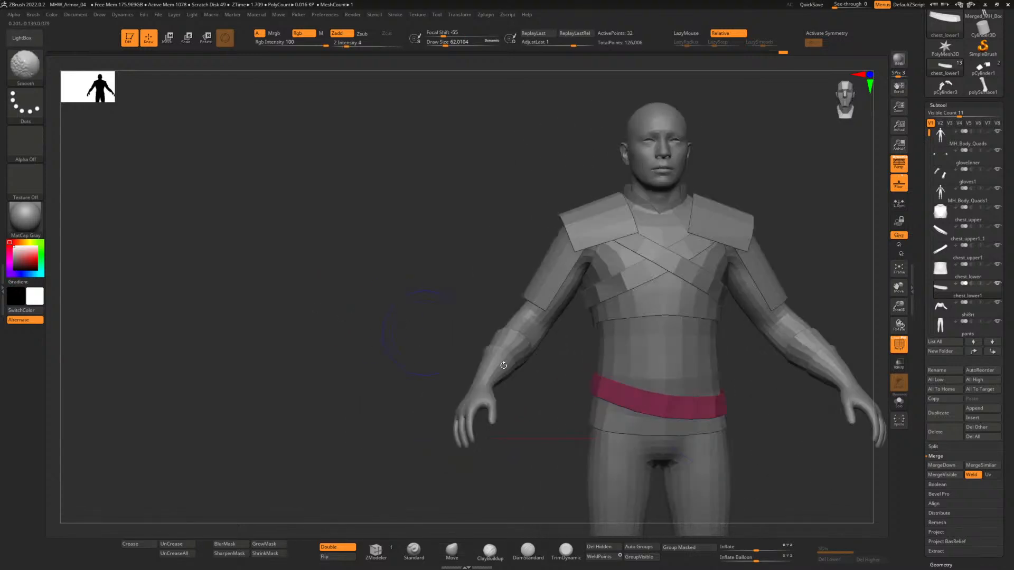
pyautogui.keyDown('alt'); pyautogui.moveTo(763, 426); pyautogui.dragTo(578, 412); pyautogui.keyUp('alt')
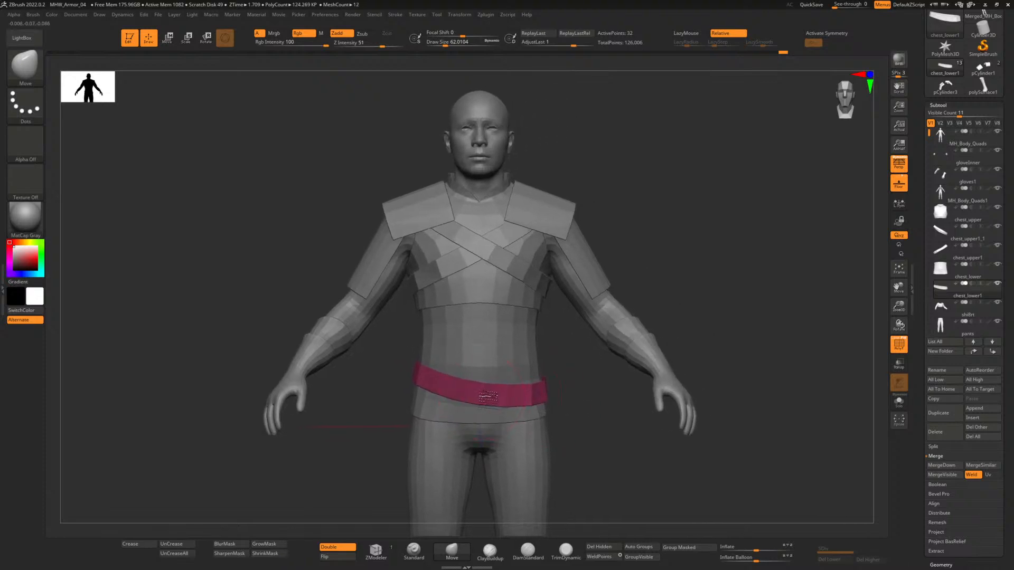
pyautogui.moveTo(511, 404); pyautogui.dragTo(503, 402)
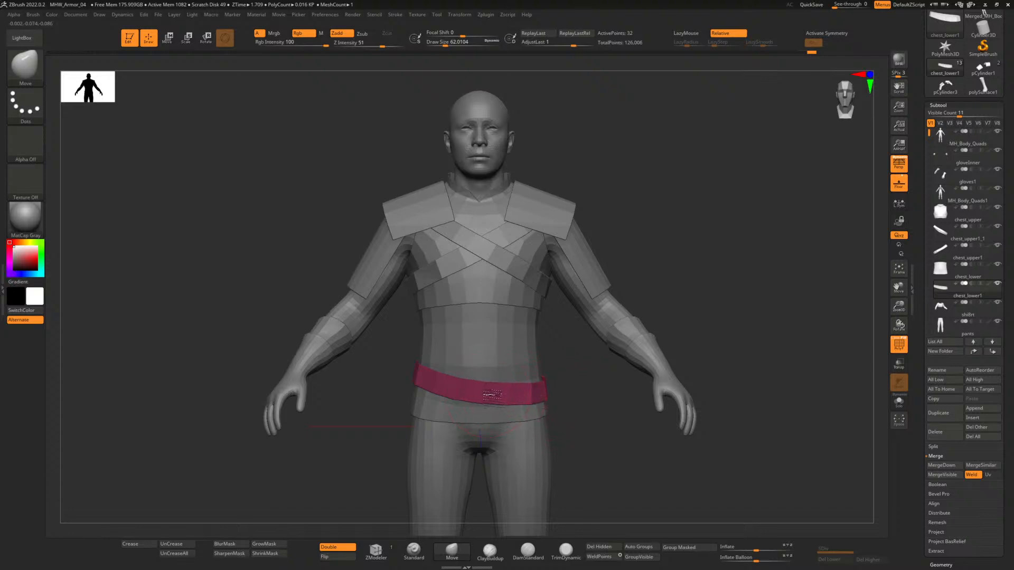
pyautogui.moveTo(606, 403); pyautogui.dragTo(584, 411)
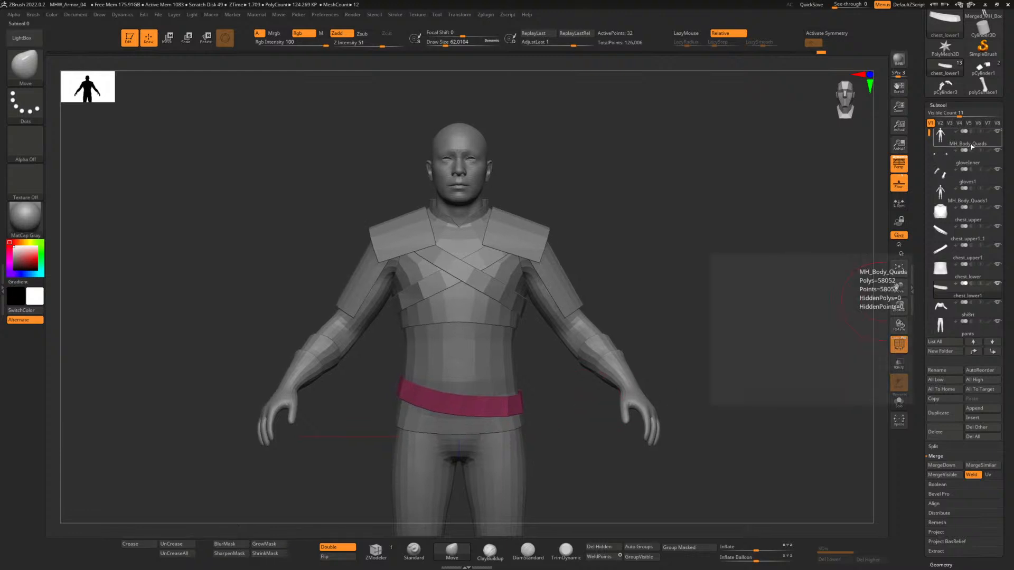
# Make the MH_Body_Quads subtool active and turn off the polyframe display.
pyautogui.click(970, 141)
pyautogui.moveTo(701, 313); pyautogui.dragTo(842, 347)
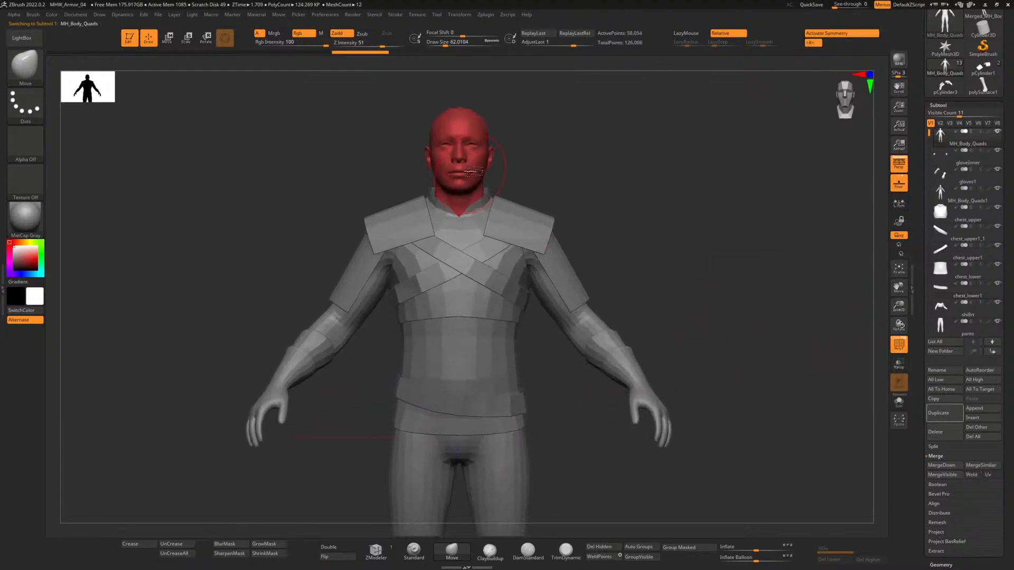
pyautogui.hotkey('shift', 'f')
pyautogui.keyDown('alt'); pyautogui.moveTo(681, 298); pyautogui.dragTo(659, 306); pyautogui.keyUp('alt')
pyautogui.keyDown('alt'); pyautogui.moveTo(628, 413); pyautogui.dragTo(621, 336); pyautogui.keyUp('alt')
pyautogui.moveTo(563, 355); pyautogui.dragTo(582, 353)
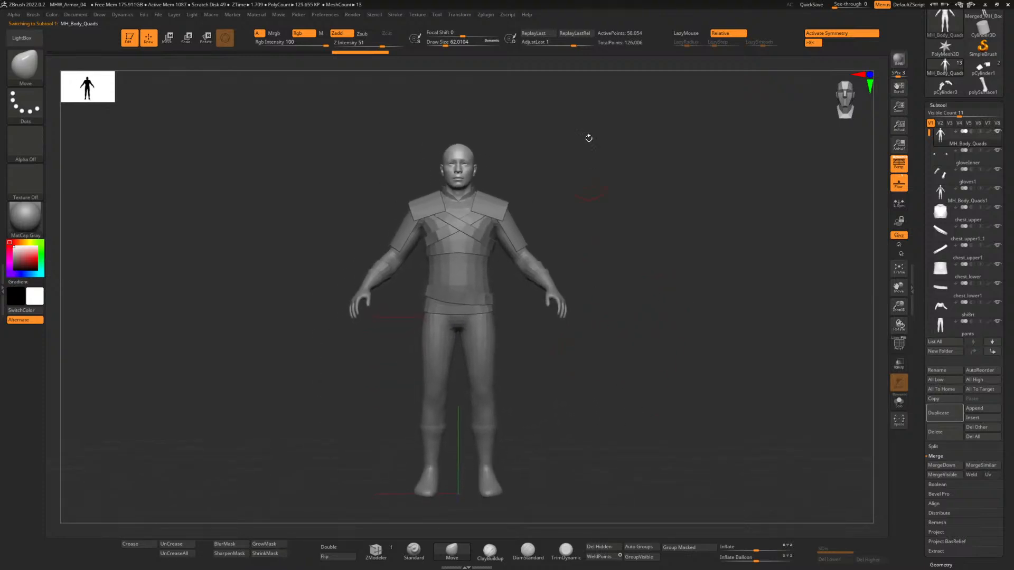
# Quick-save the project and compare the full armor with the Witcher3_StarterArmor_01 reference in Photoshop, then return to ZBrush.
pyautogui.click(818, 6)
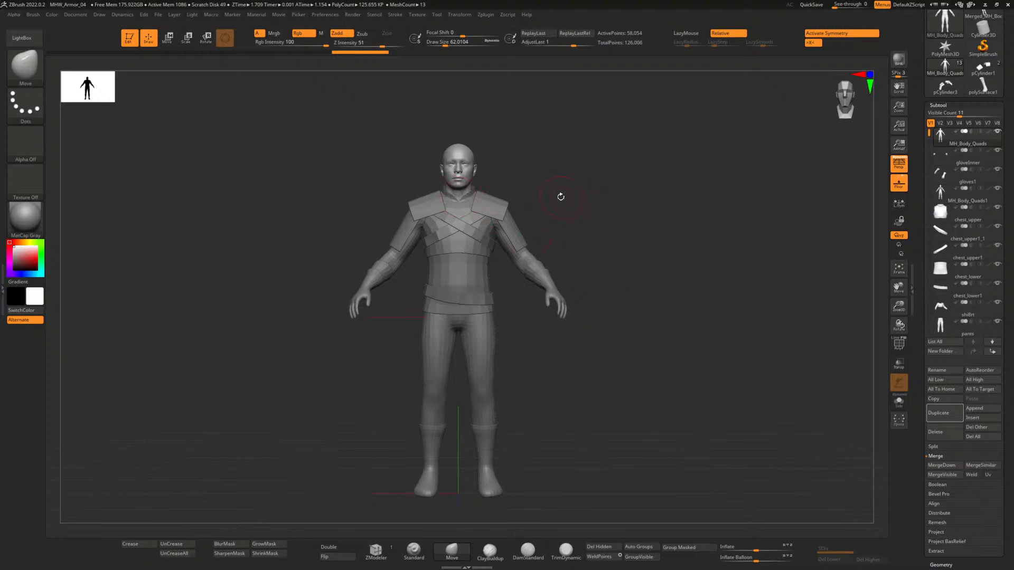
pyautogui.moveTo(555, 191)
pyautogui.keyDown('ctrl'); pyautogui.mouseDown(button='right')
pyautogui.moveTo(581, 274)
pyautogui.moveTo(570, 196)
pyautogui.mouseUp(button='right'); pyautogui.keyUp('ctrl')
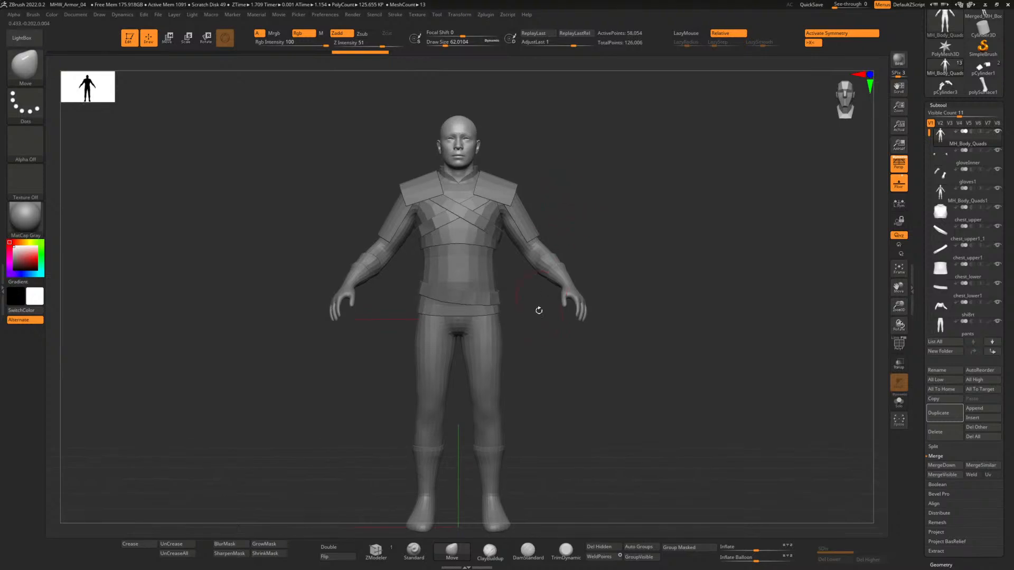
pyautogui.keyDown('alt'); pyautogui.moveTo(539, 310); pyautogui.dragTo(529, 289, button='right'); pyautogui.keyUp('alt')
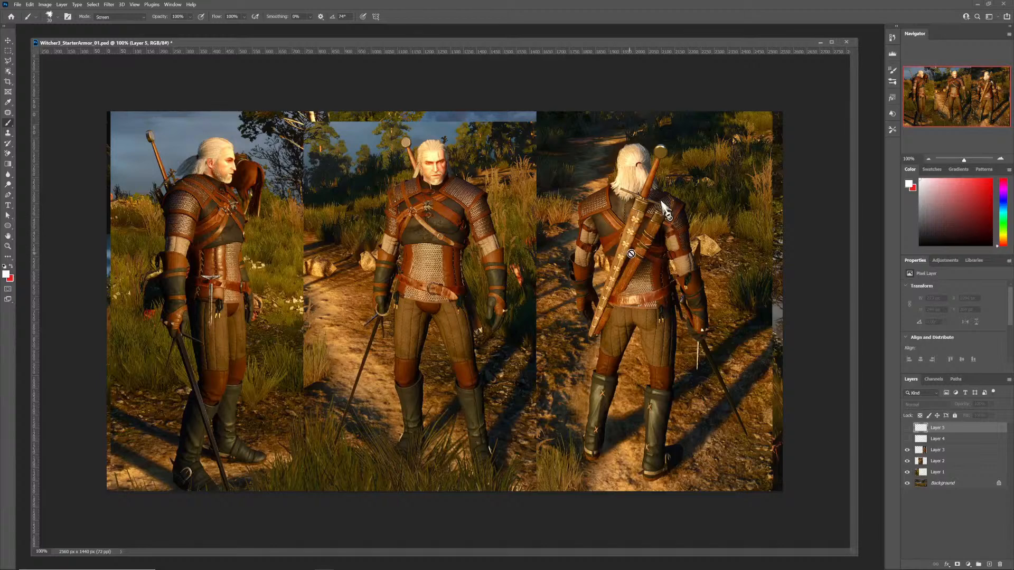
pyautogui.hotkey('alt', 'Tab')
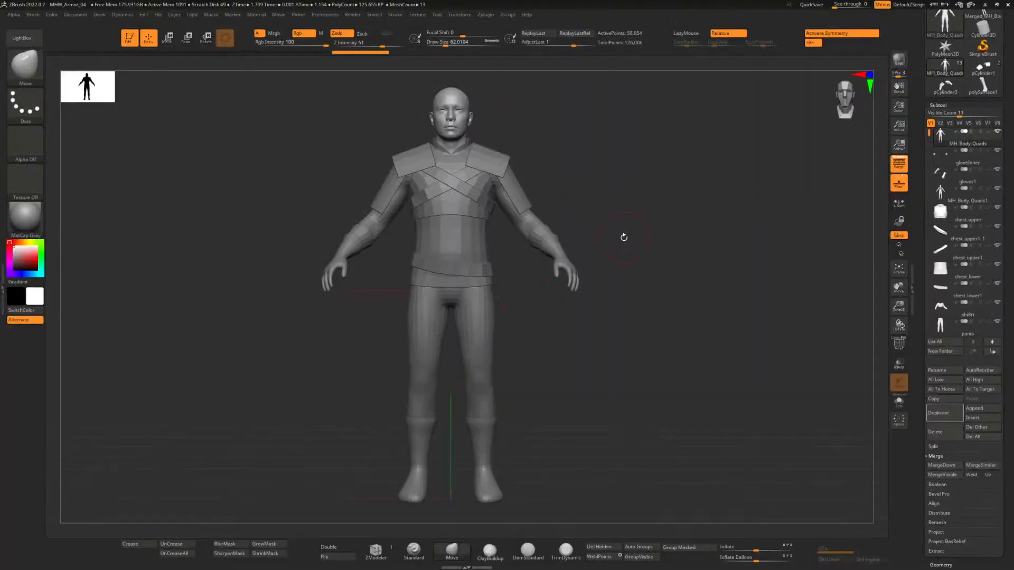
pyautogui.moveTo(616, 206)
pyautogui.mouseDown()
pyautogui.moveTo(600, 224)
pyautogui.moveTo(528, 253)
pyautogui.mouseUp()
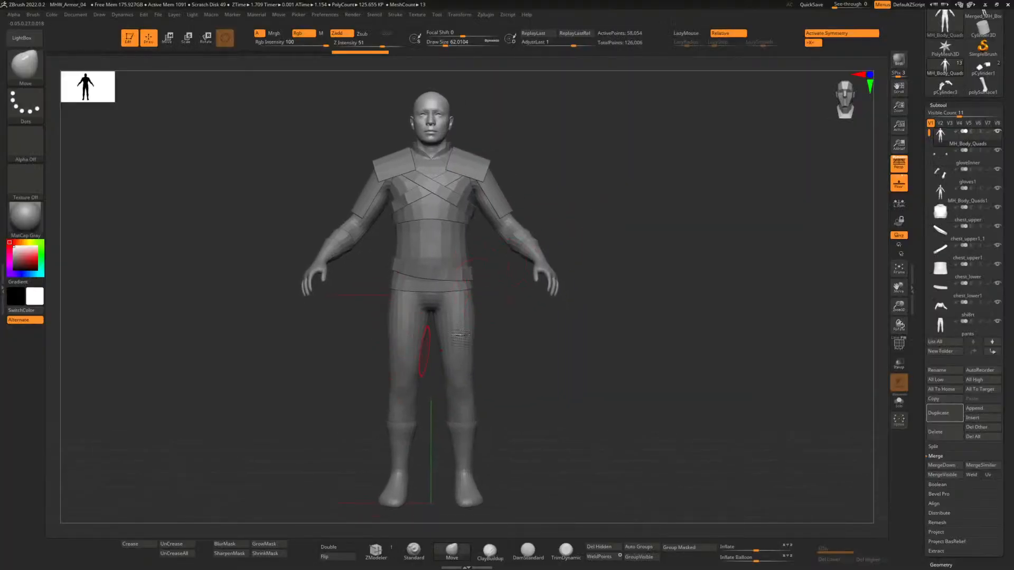
# Make the chest_upper subtool active, turn on its polyframe display and reduce the Move brush's draw size to about 5.
pyautogui.keyDown('alt'); pyautogui.moveTo(582, 203); pyautogui.dragTo(539, 261); pyautogui.keyUp('alt')
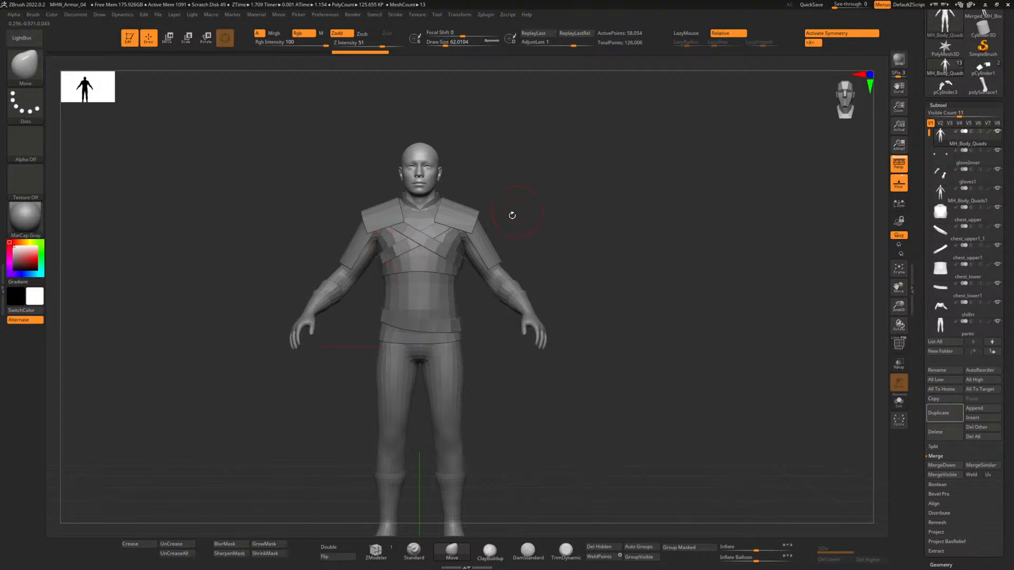
pyautogui.keyDown('alt'); pyautogui.moveTo(540, 217); pyautogui.dragTo(553, 528); pyautogui.keyUp('alt')
pyautogui.keyDown('alt'); pyautogui.moveTo(553, 163); pyautogui.dragTo(529, 222); pyautogui.keyUp('alt')
pyautogui.keyDown('alt'); pyautogui.moveTo(550, 112); pyautogui.dragTo(509, 267); pyautogui.keyUp('alt')
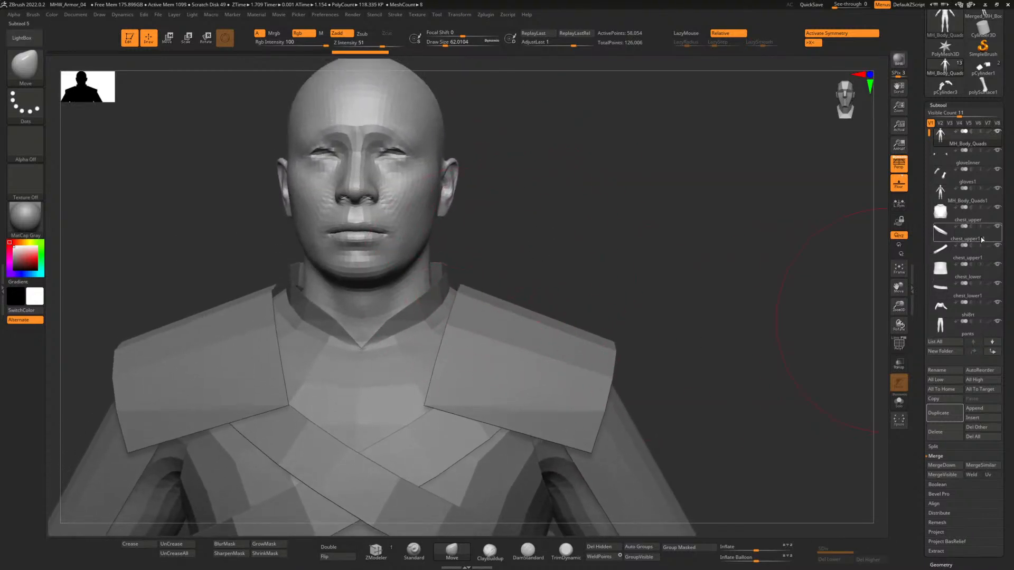
pyautogui.click(976, 223)
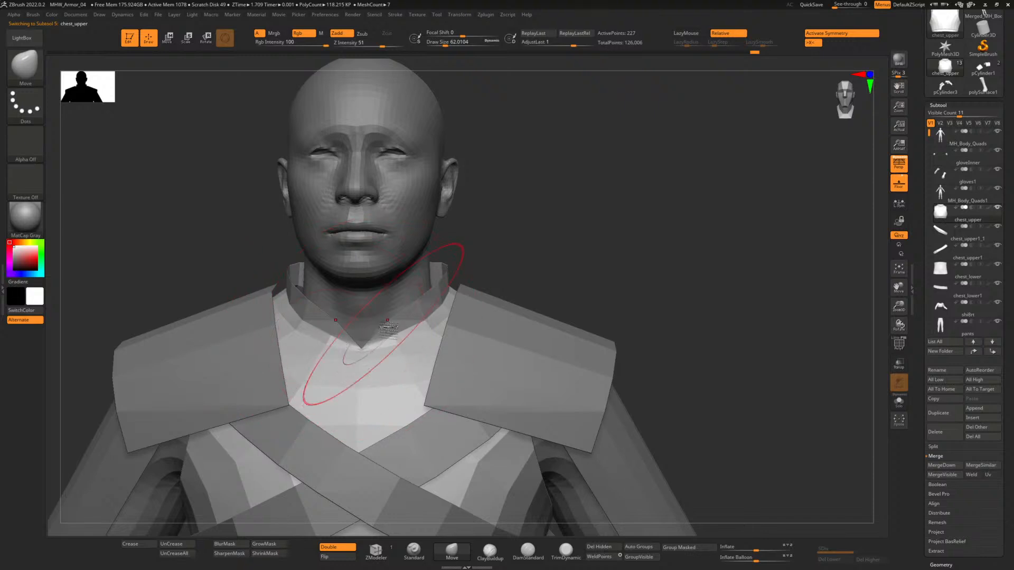
pyautogui.click(899, 345)
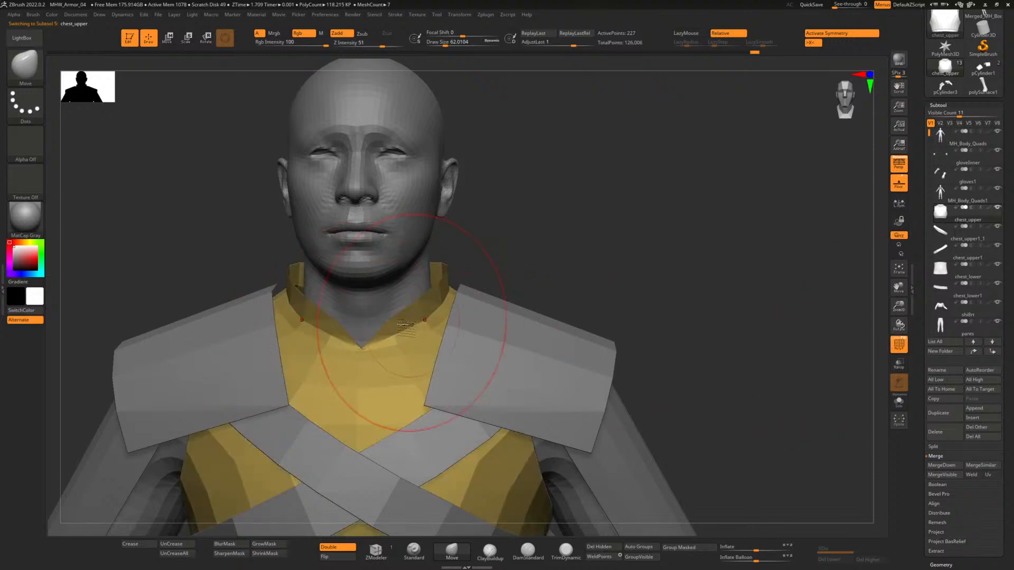
pyautogui.moveTo(445, 46); pyautogui.dragTo(432, 46)
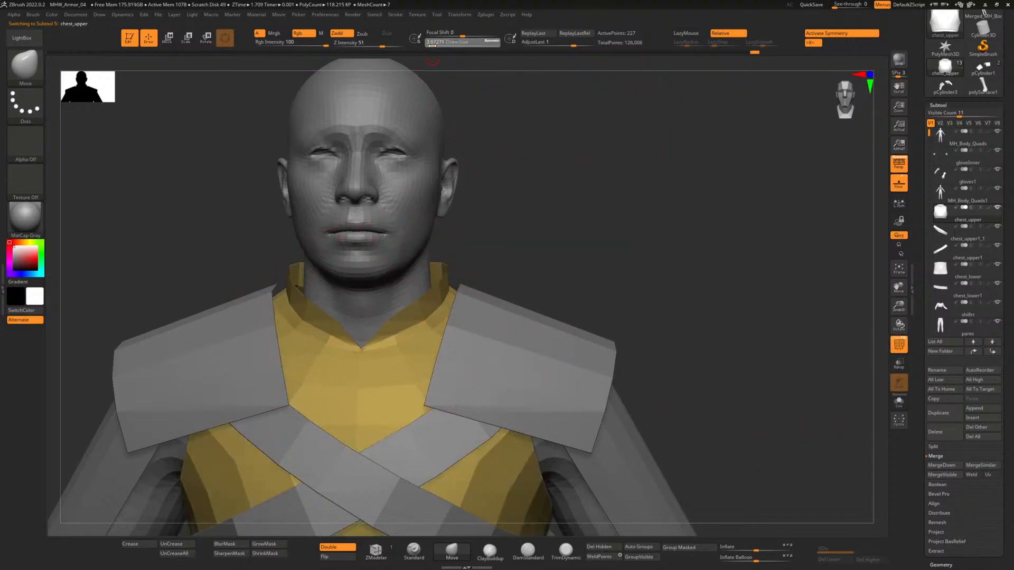
pyautogui.click(432, 45)
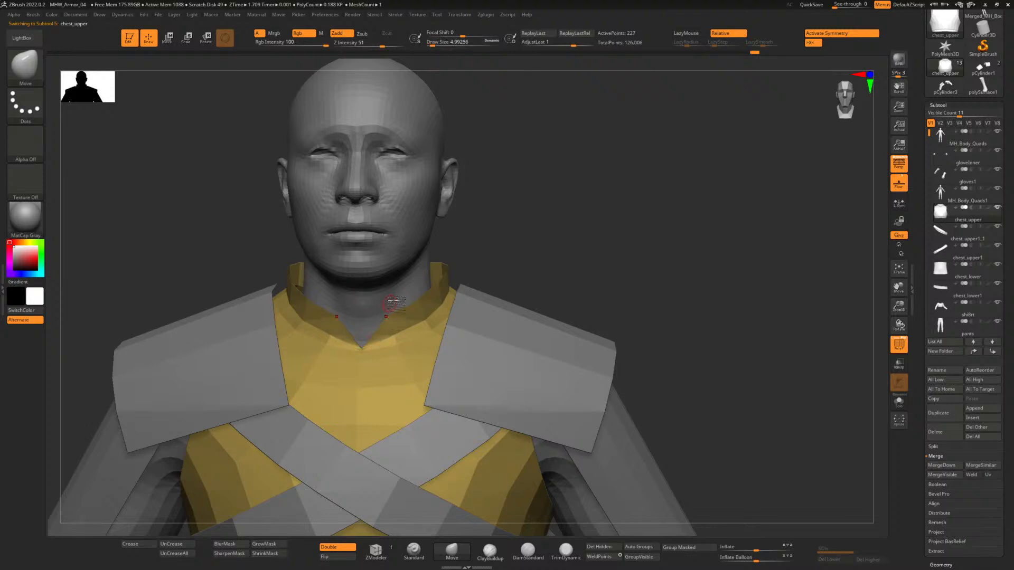
# Reshape the V-neck edge at the front of the chest_upper collar with the small Move brush.
pyautogui.moveTo(534, 243); pyautogui.dragTo(539, 286)
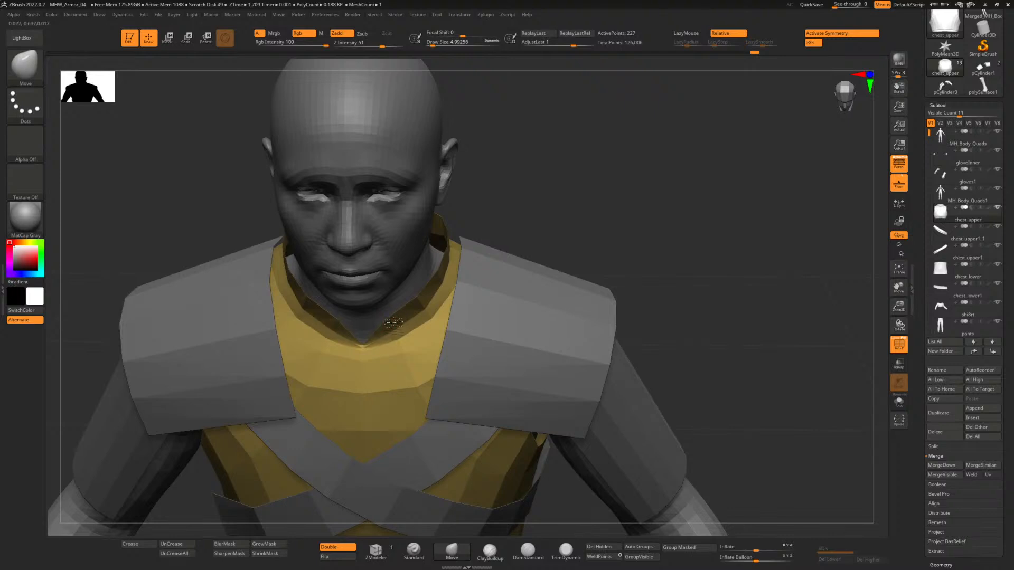
pyautogui.moveTo(544, 229); pyautogui.dragTo(544, 171)
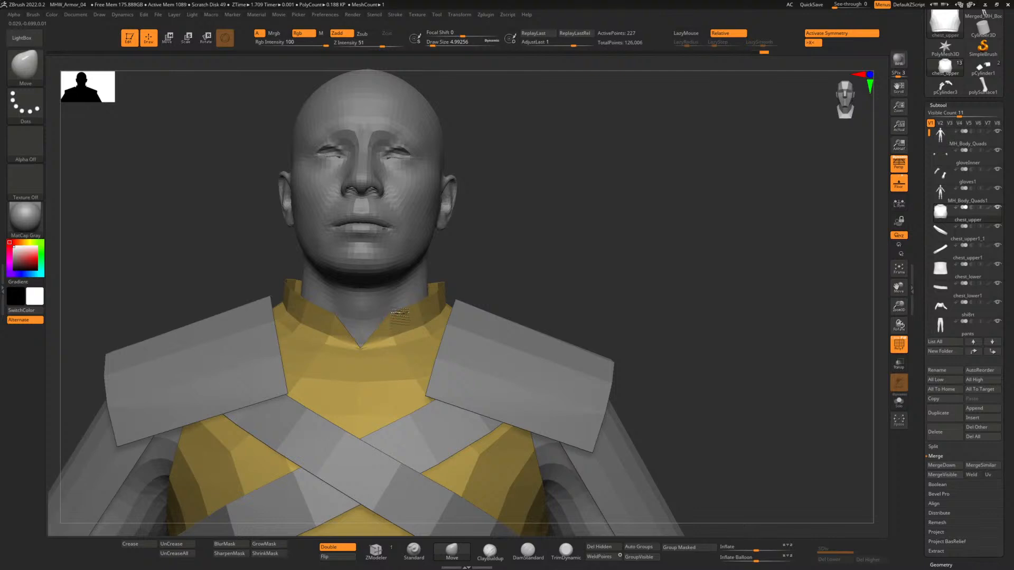
pyautogui.moveTo(489, 278)
pyautogui.mouseDown()
pyautogui.moveTo(496, 285)
pyautogui.moveTo(460, 296)
pyautogui.moveTo(490, 302)
pyautogui.moveTo(498, 268)
pyautogui.mouseUp()
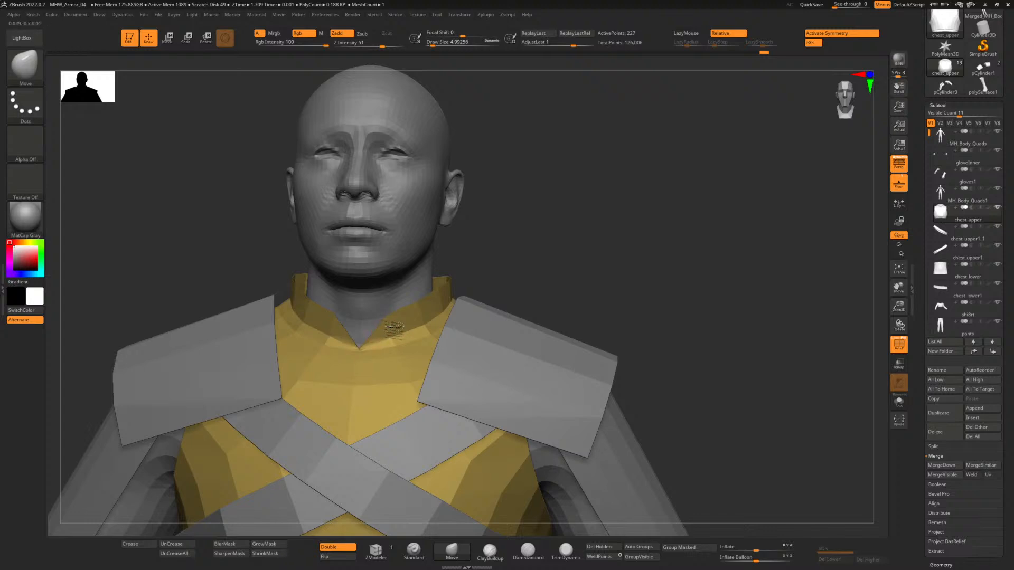
pyautogui.moveTo(528, 267); pyautogui.dragTo(477, 302)
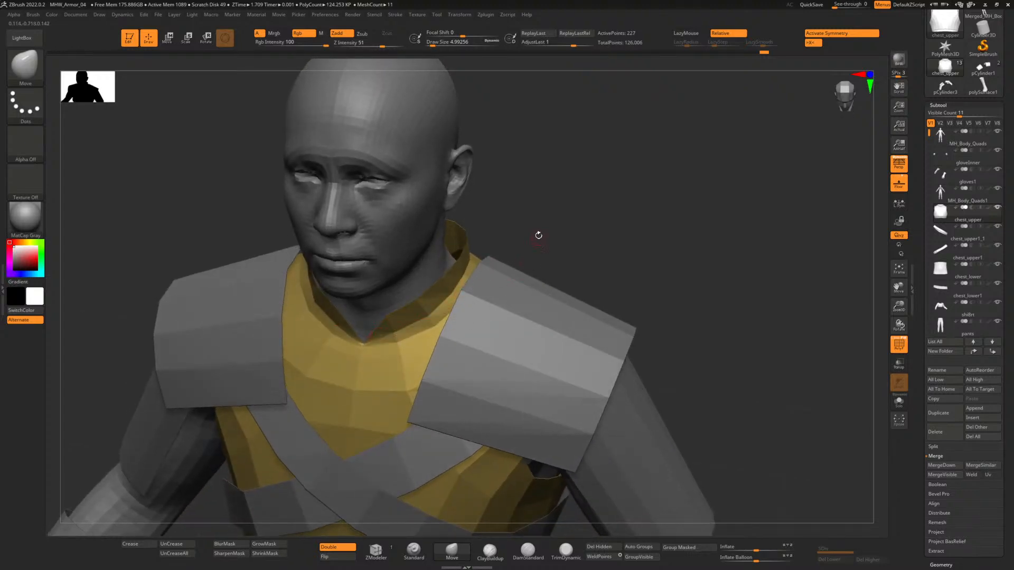
# Refine the back and sides of the chest_upper collar around the neck with the Move brush.
pyautogui.moveTo(539, 233)
pyautogui.mouseDown()
pyautogui.moveTo(507, 269)
pyautogui.moveTo(465, 261)
pyautogui.mouseUp()
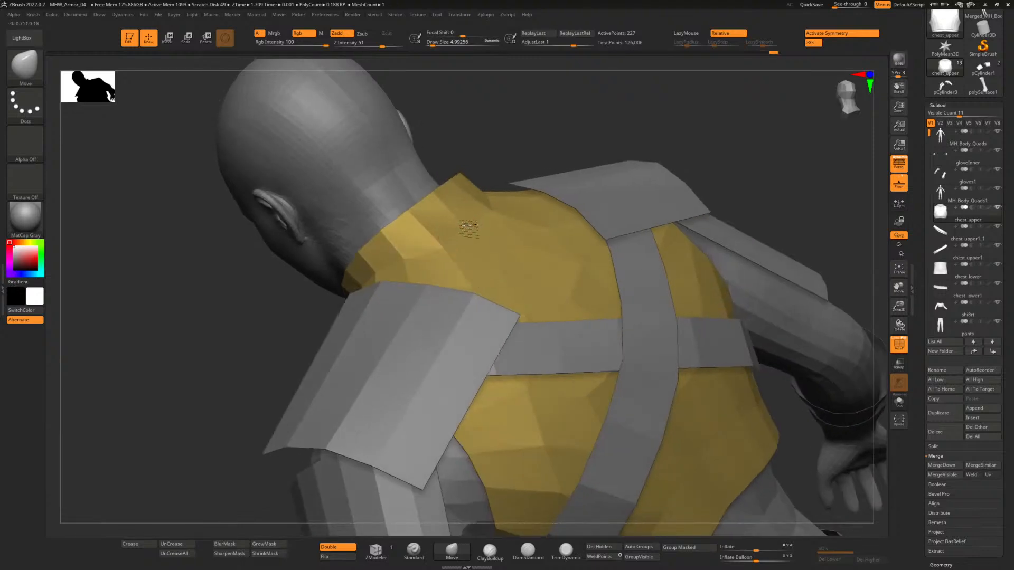
pyautogui.moveTo(490, 168); pyautogui.dragTo(502, 201)
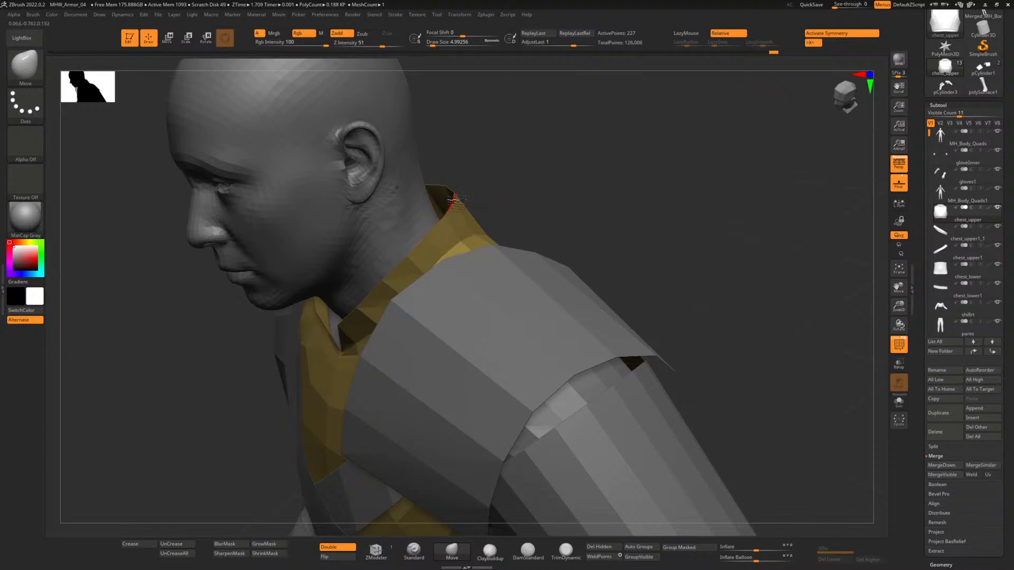
pyautogui.moveTo(476, 181); pyautogui.dragTo(451, 187)
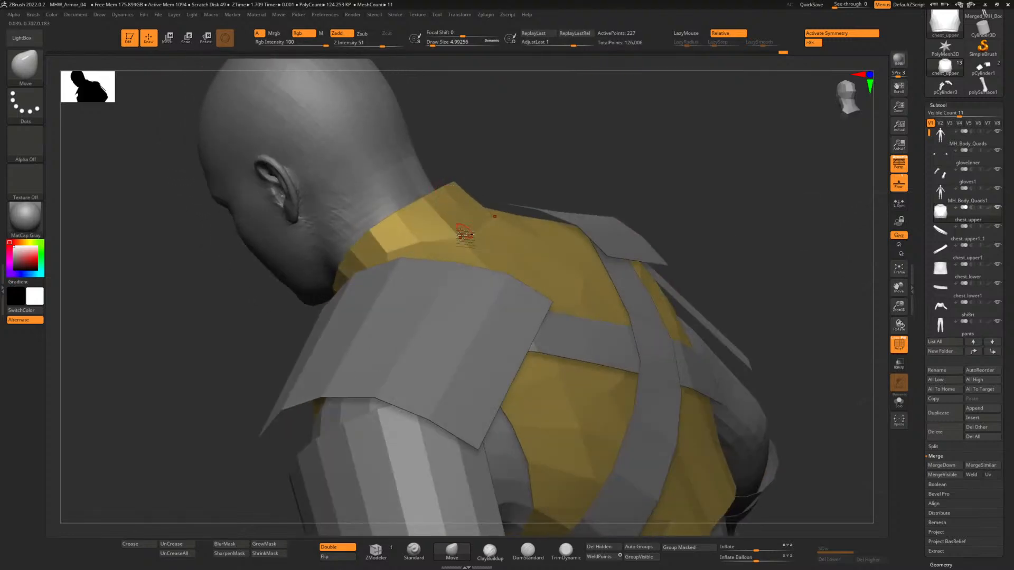
pyautogui.keyDown('shift'); pyautogui.moveTo(656, 181); pyautogui.dragTo(628, 193); pyautogui.keyUp('shift')
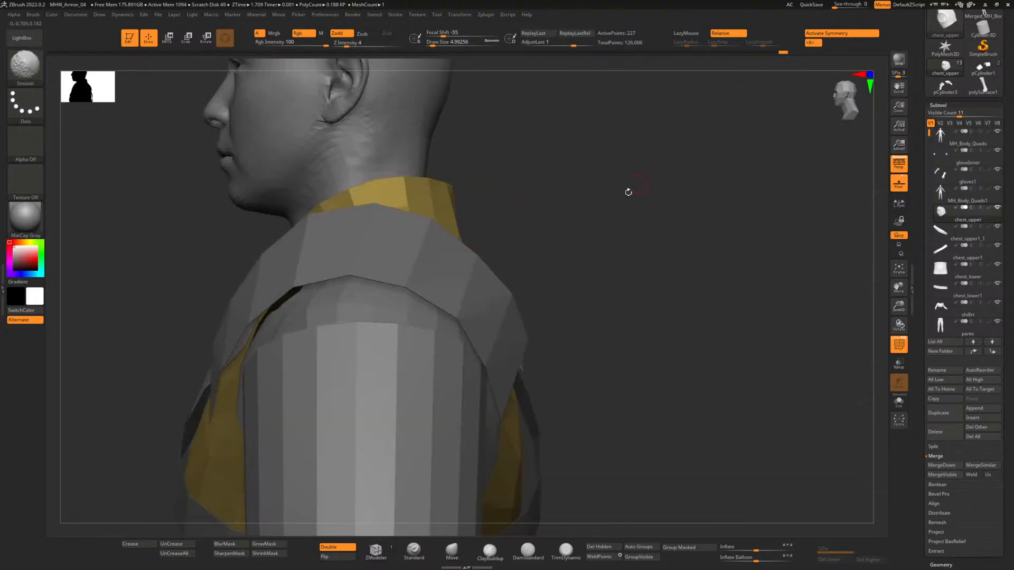
pyautogui.moveTo(480, 199); pyautogui.dragTo(586, 206)
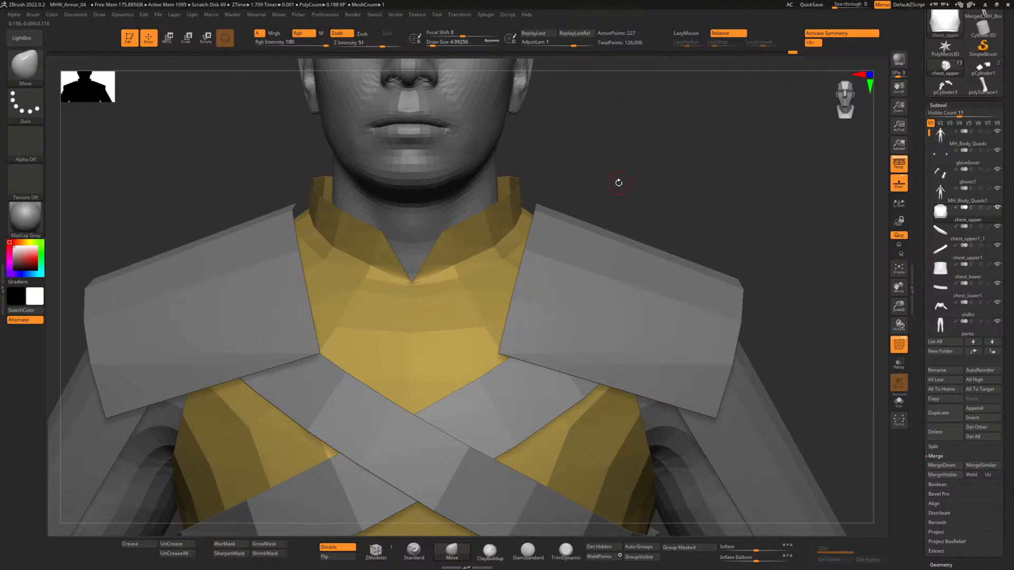
# Remove the Stroke palette from the tray and quick-save the project.
pyautogui.keyDown('alt'); pyautogui.moveTo(618, 182); pyautogui.dragTo(563, 93); pyautogui.keyUp('alt')
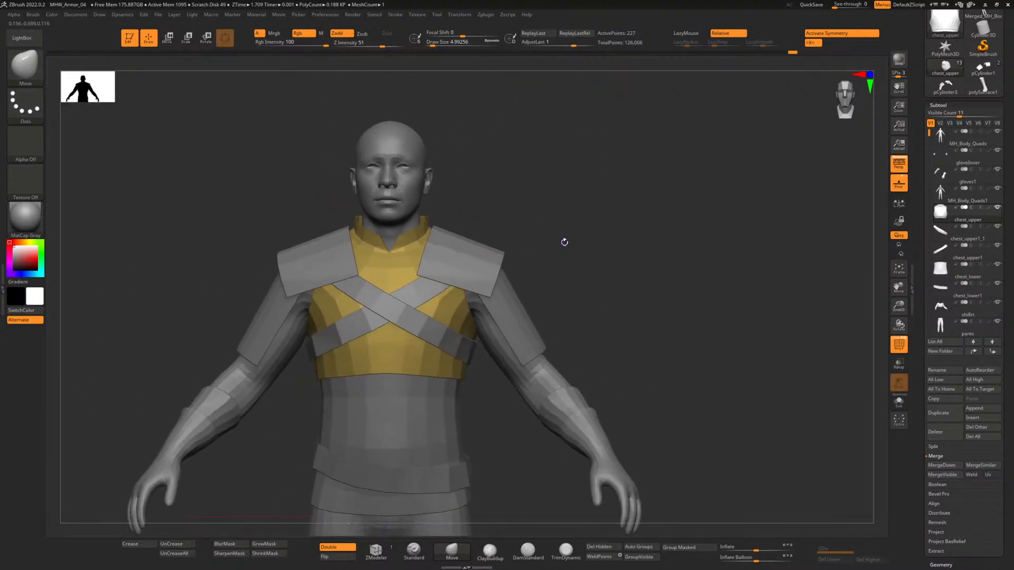
pyautogui.scroll(8, 50, 107)
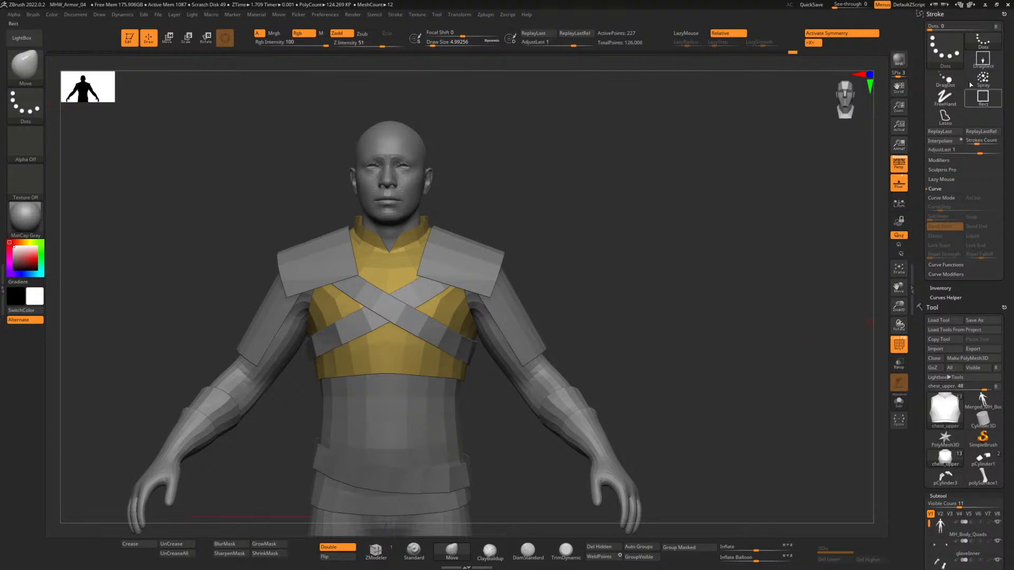
pyautogui.click(1004, 14)
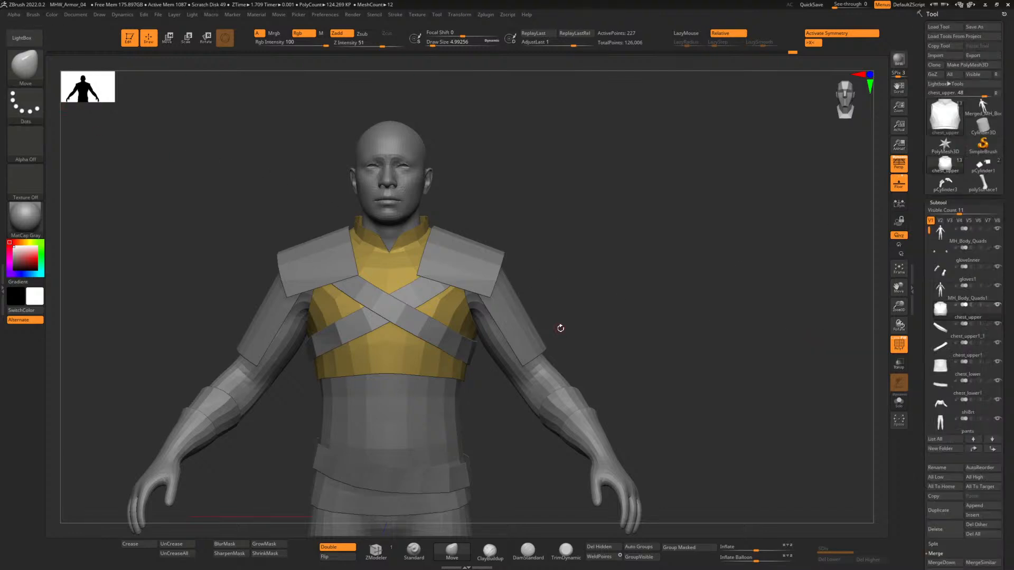
pyautogui.keyDown('alt'); pyautogui.moveTo(566, 258); pyautogui.dragTo(646, 271); pyautogui.keyUp('alt')
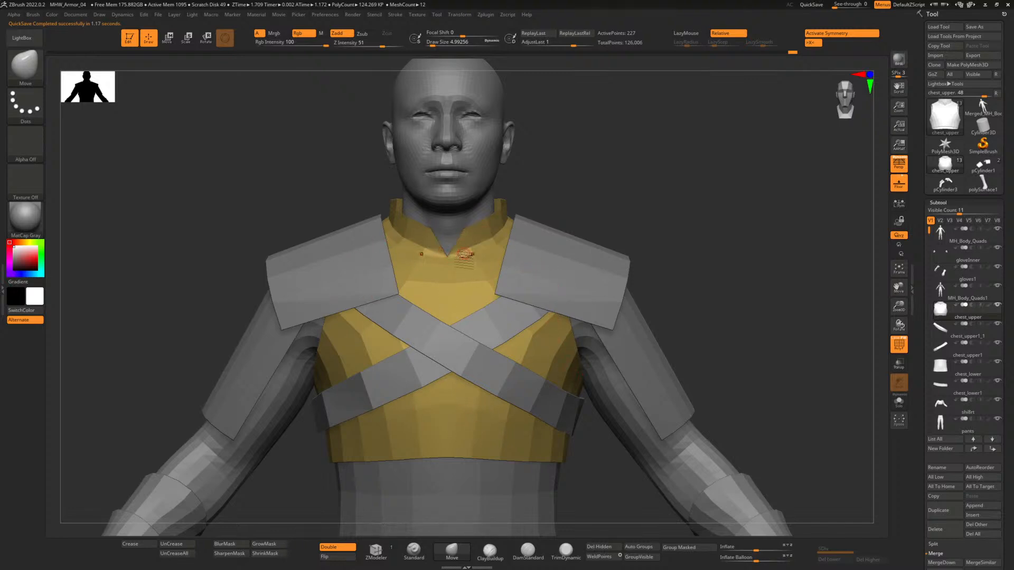
# Save the project as a new version named MHW_Armor_05.ZPR in the Zbrush folder.
pyautogui.click(158, 14)
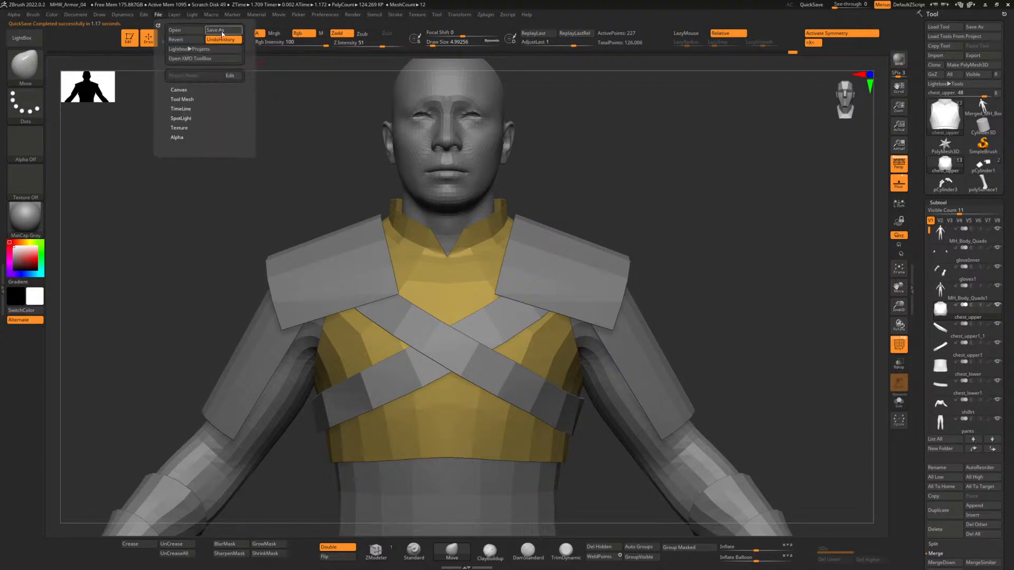
pyautogui.click(425, 223)
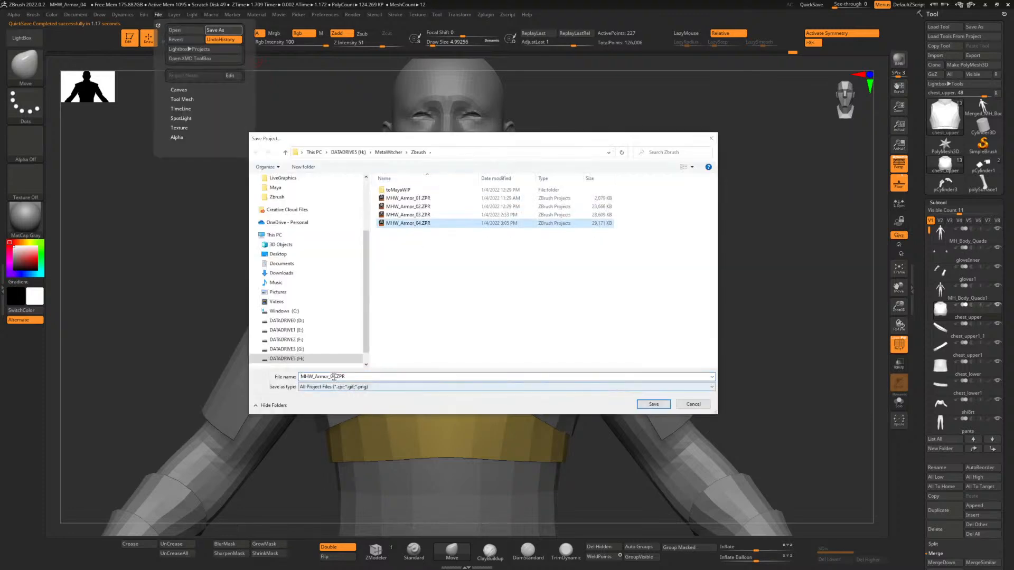
pyautogui.click(334, 377)
pyautogui.press('Right')
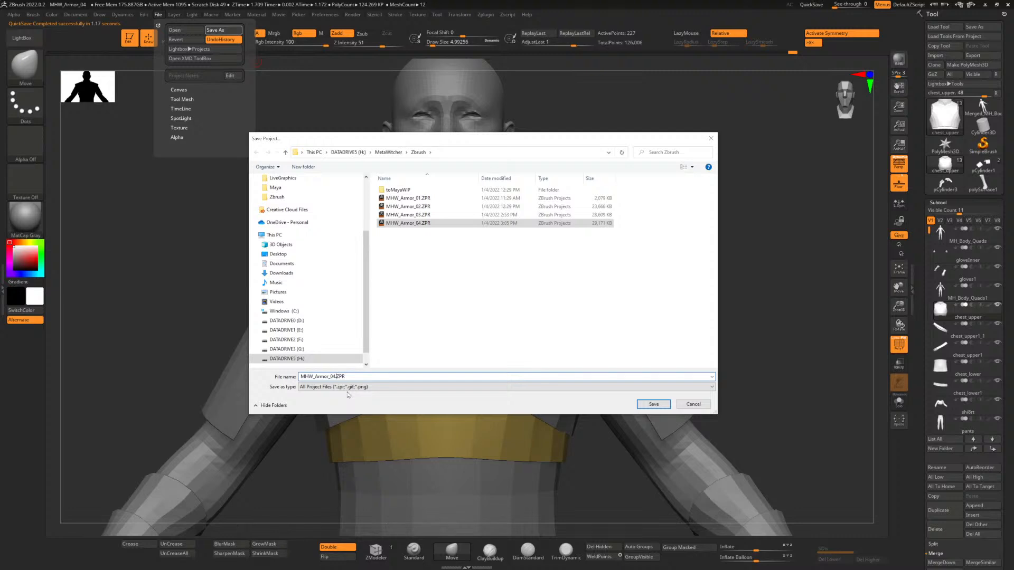
pyautogui.press('Delete')
pyautogui.write('5')
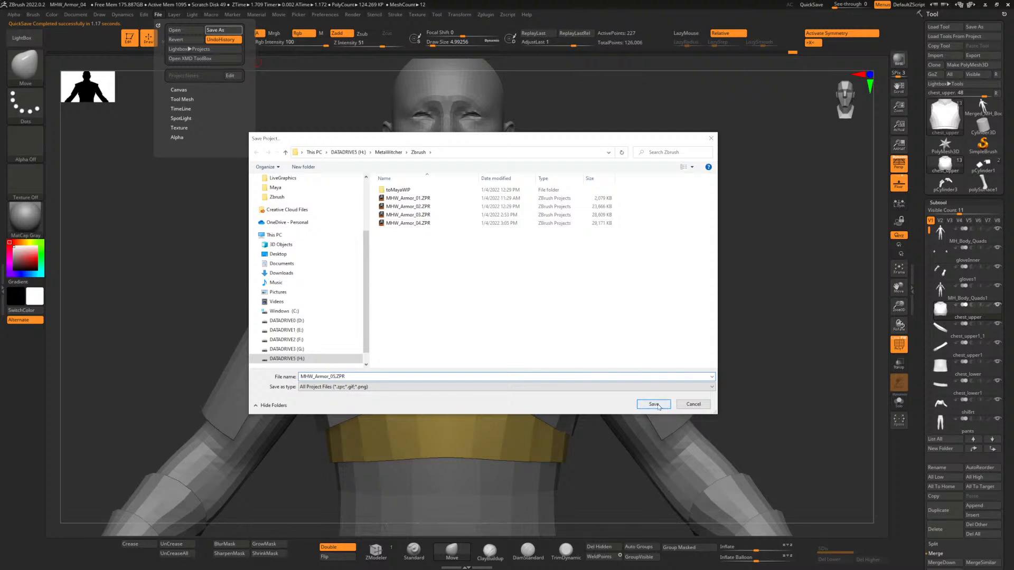
pyautogui.click(653, 404)
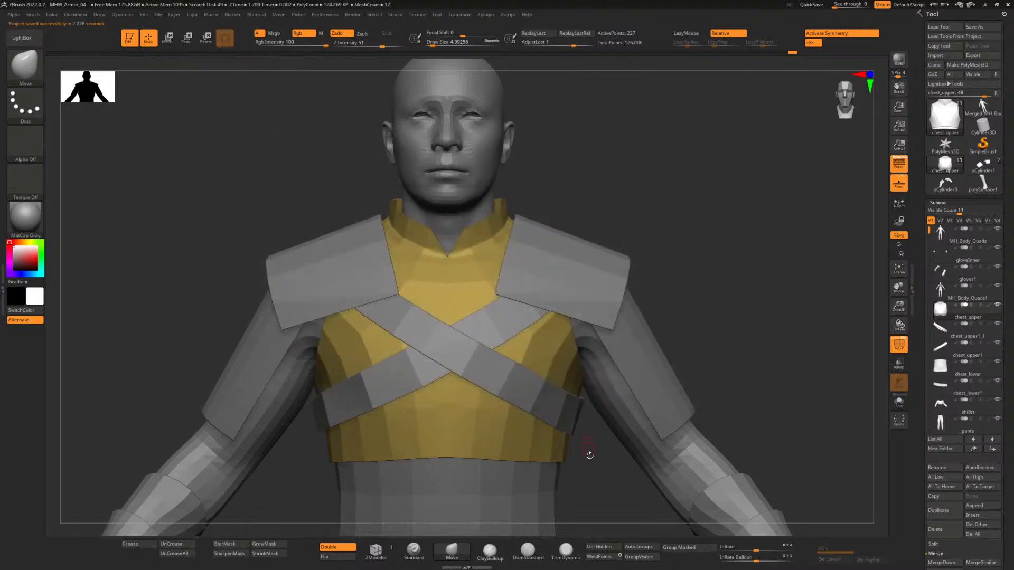
# Review the full armor on the character and turn off the polyframe display.
pyautogui.keyDown('alt'); pyautogui.moveTo(600, 476); pyautogui.dragTo(528, 373); pyautogui.keyUp('alt')
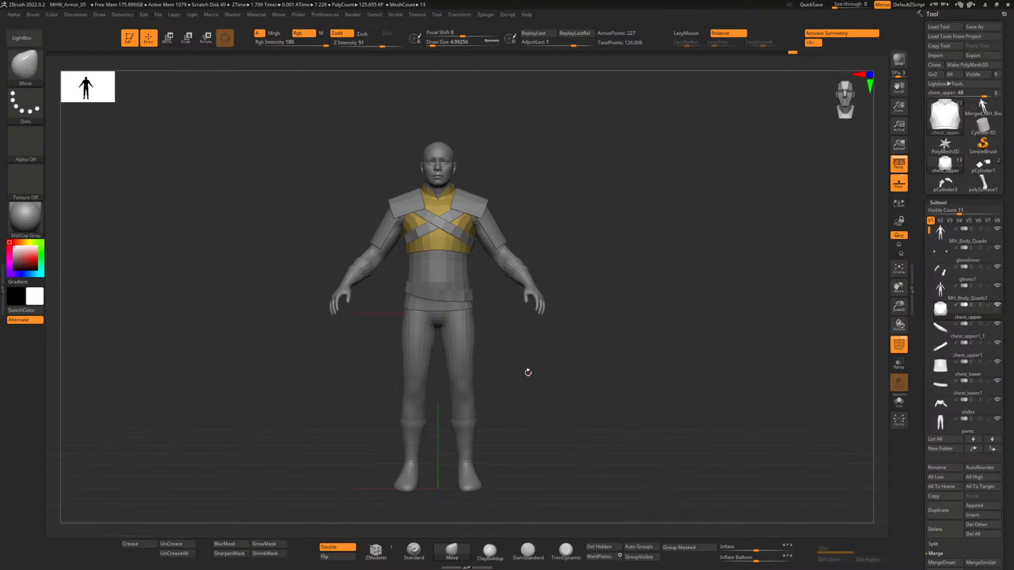
pyautogui.keyDown('alt'); pyautogui.moveTo(495, 294); pyautogui.dragTo(556, 379); pyautogui.keyUp('alt')
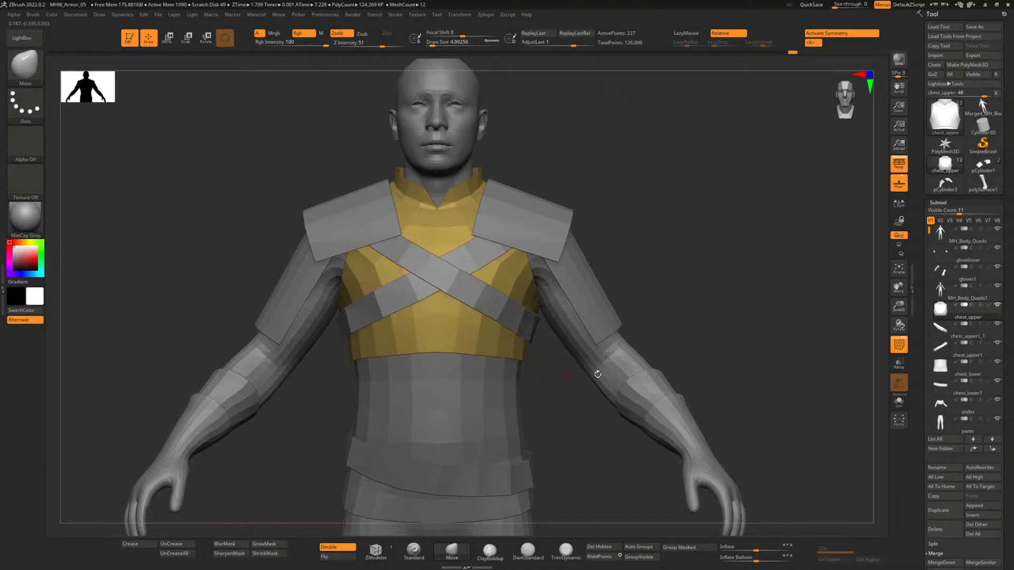
pyautogui.click(898, 345)
pyautogui.click(897, 347)
pyautogui.click(897, 347)
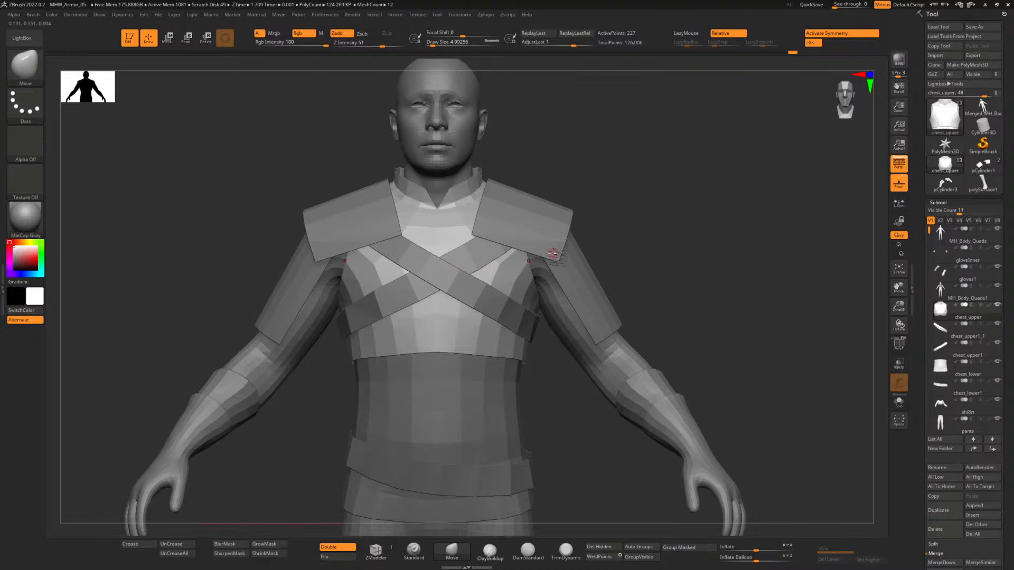
# Merge all visible subtools into a single new tool with MergeVisible.
pyautogui.keyDown('alt'); pyautogui.moveTo(570, 427); pyautogui.dragTo(518, 303); pyautogui.keyUp('alt')
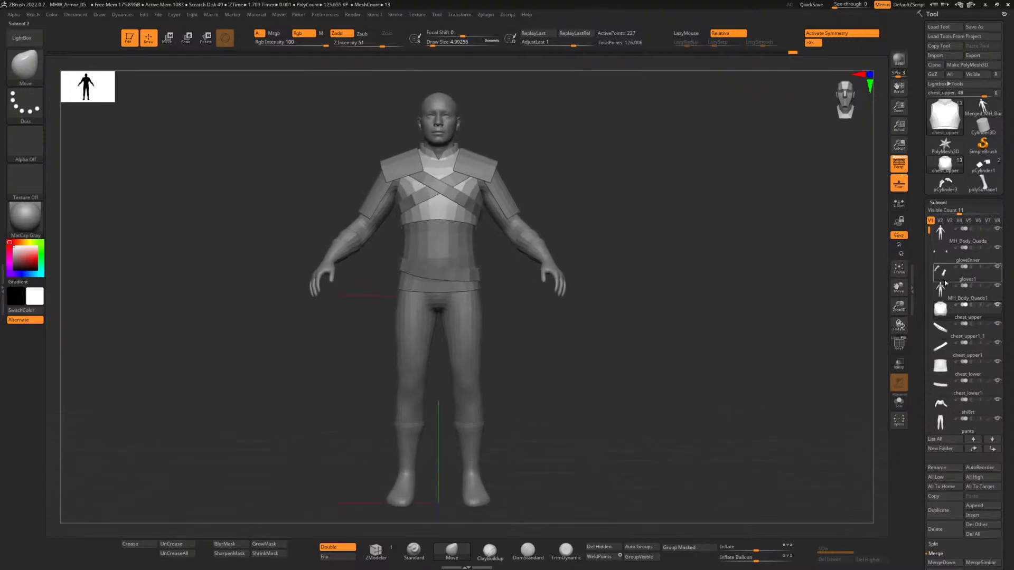
pyautogui.scroll(-7, 964, 439)
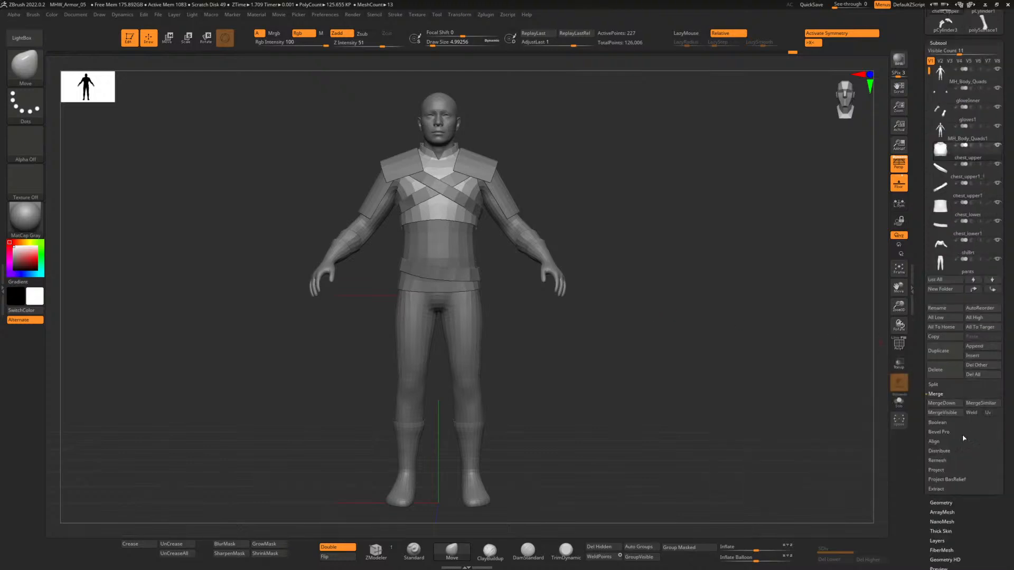
pyautogui.scroll(-2, 963, 439)
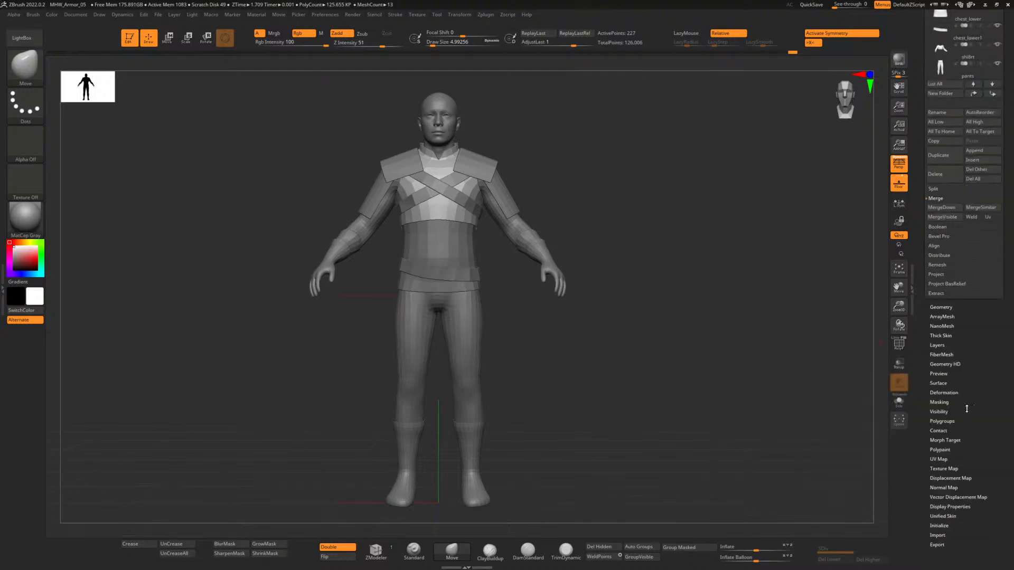
pyautogui.scroll(2, 966, 407)
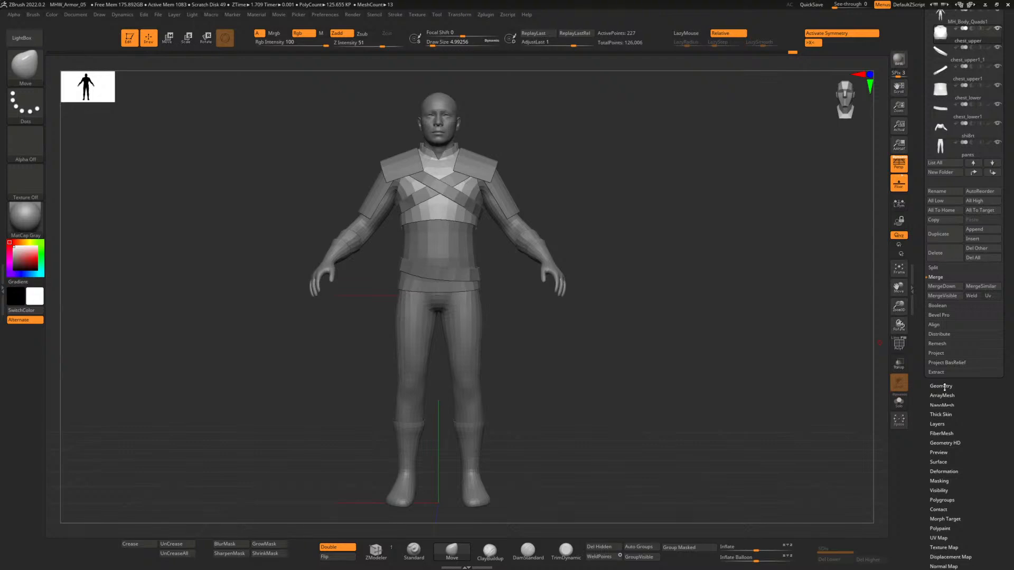
pyautogui.scroll(2, 944, 387)
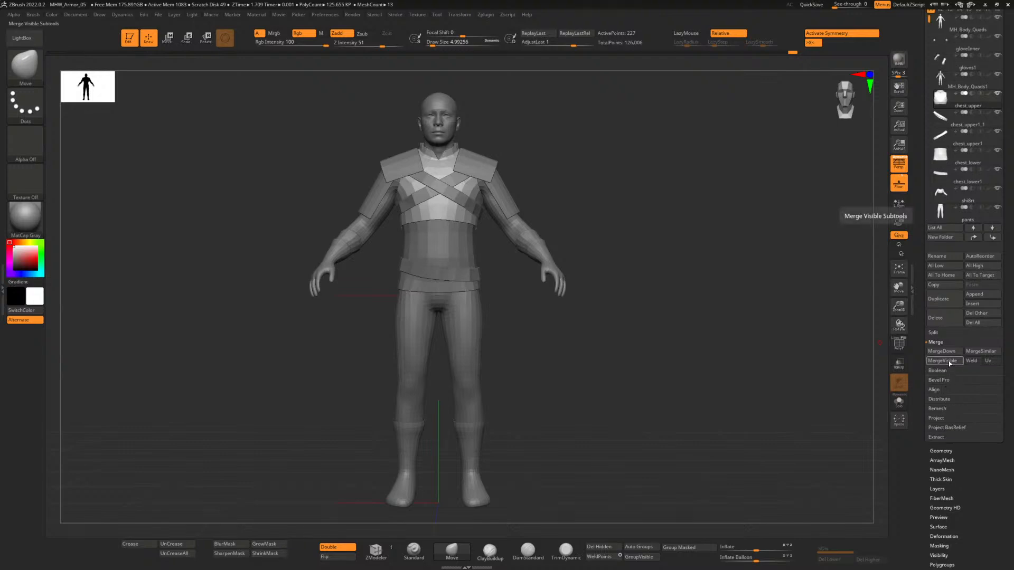
pyautogui.click(949, 360)
pyautogui.scroll(6, 963, 105)
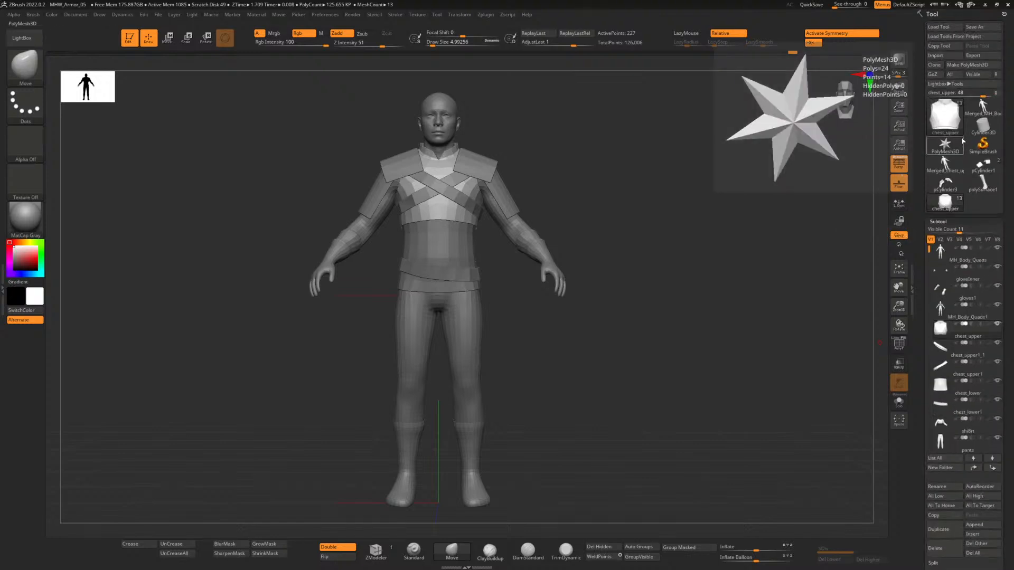
# Switch to the newly merged full-character tool as the active tool.
pyautogui.moveTo(981, 109)
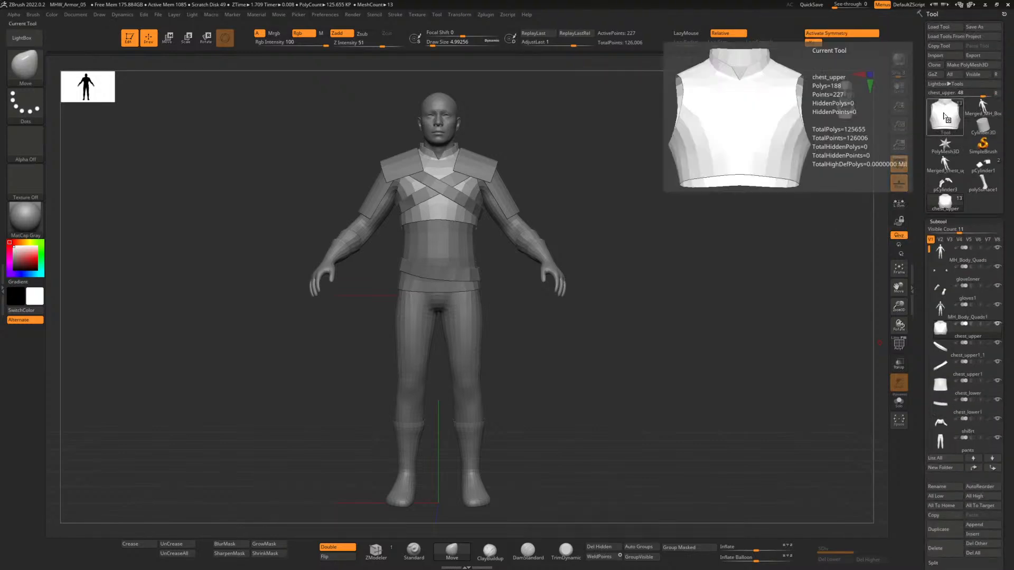
pyautogui.click(945, 113)
pyautogui.click(904, 120)
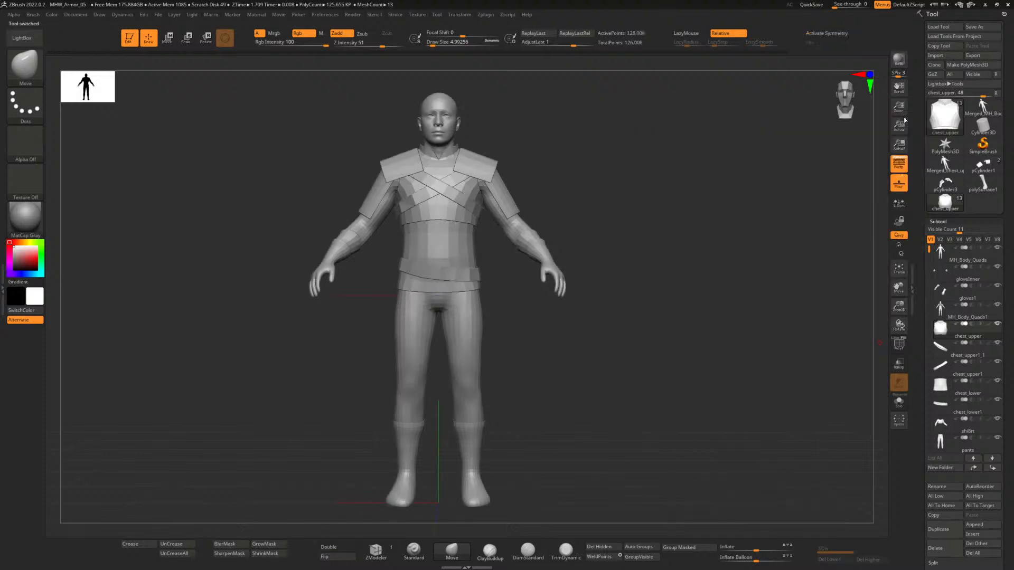
# Export the merged character tool as MHW_blockout_01_fromZbrush.obj into the toMayaWIP folder.
pyautogui.moveTo(662, 204); pyautogui.dragTo(681, 201)
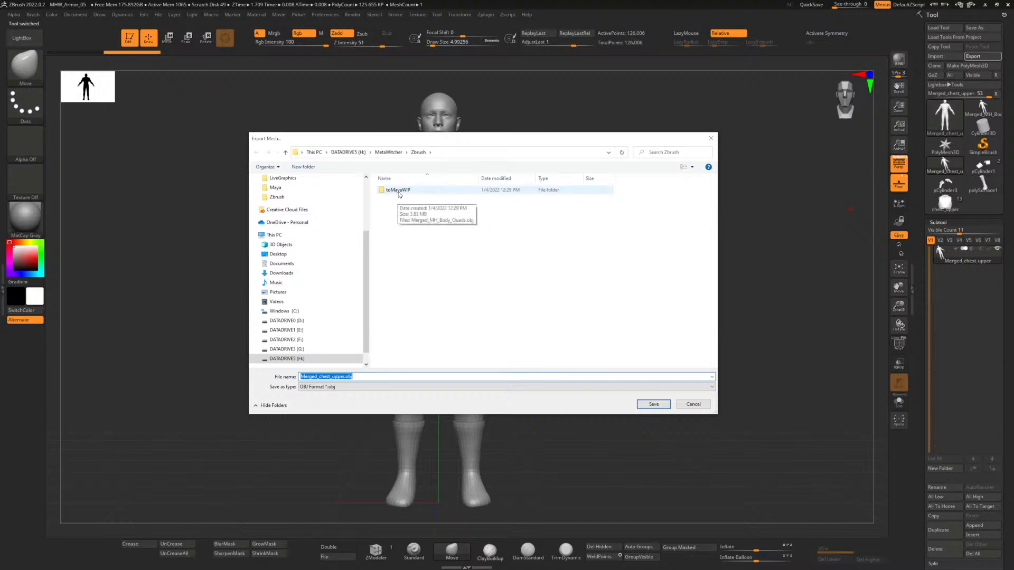
pyautogui.doubleClick(398, 190)
pyautogui.click(328, 377)
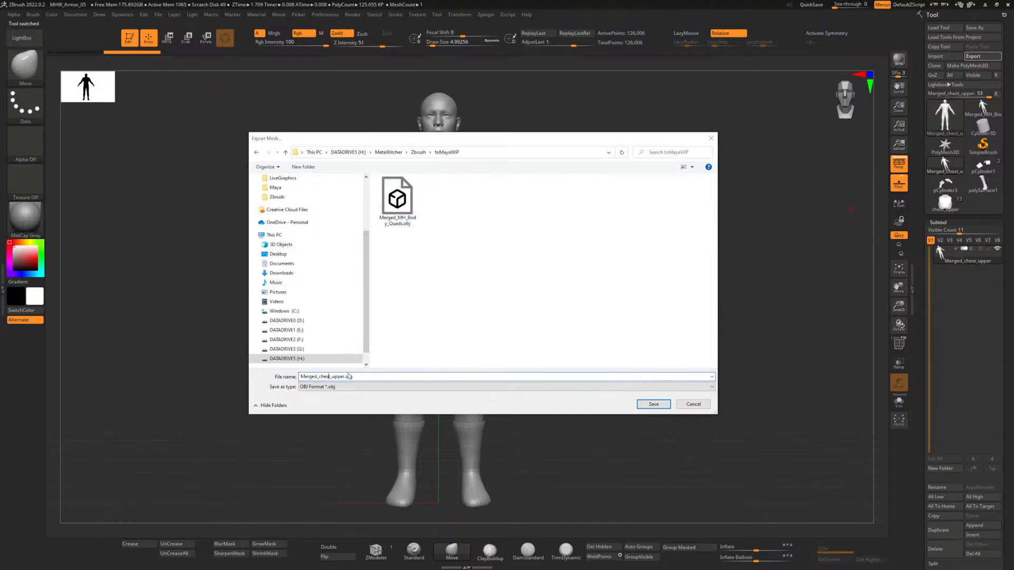
pyautogui.click(397, 200)
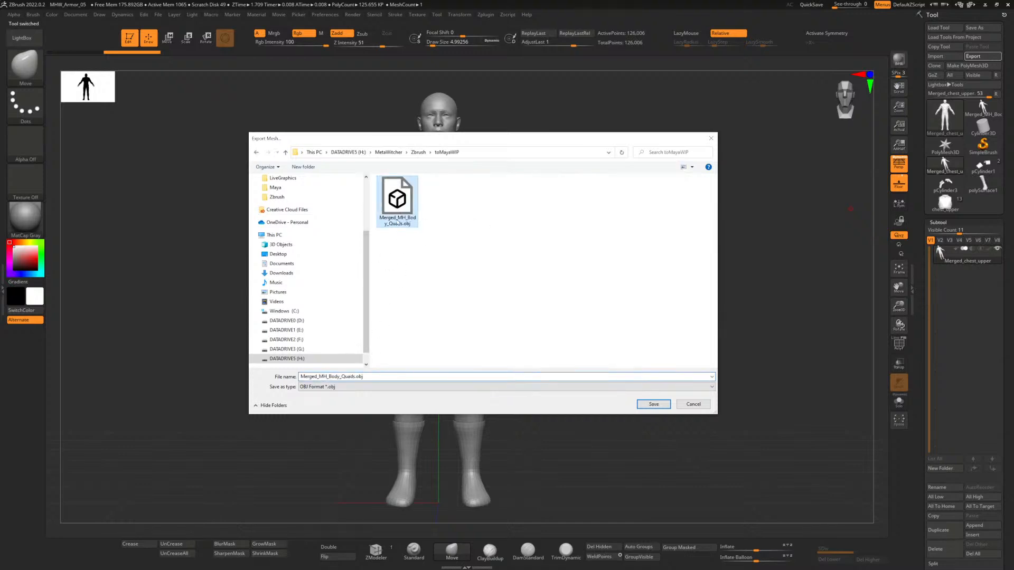
pyautogui.click(347, 377)
pyautogui.click(347, 377)
pyautogui.moveTo(355, 376); pyautogui.dragTo(272, 370)
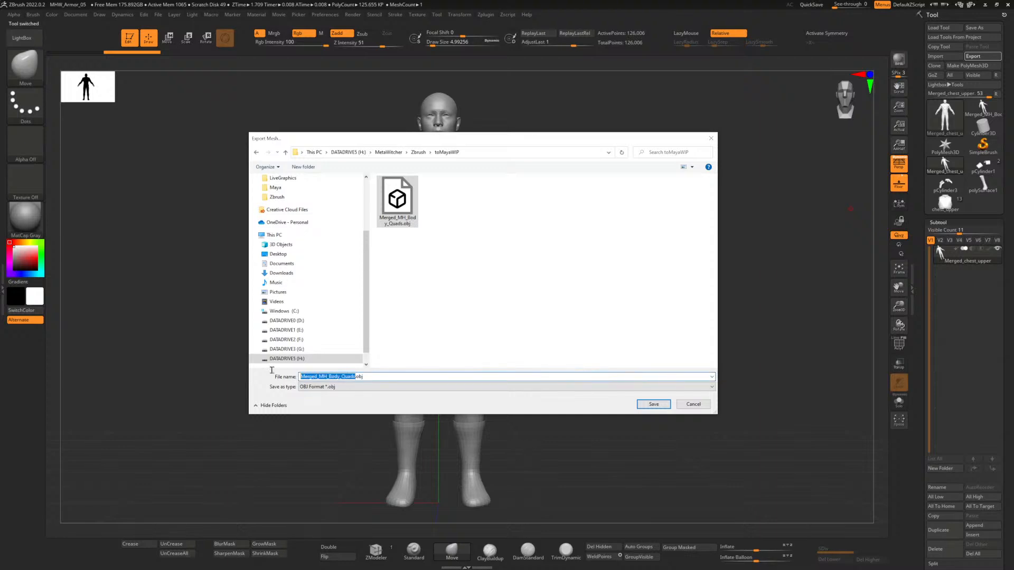
pyautogui.write('MHW_blockout_01_fromZbrush')
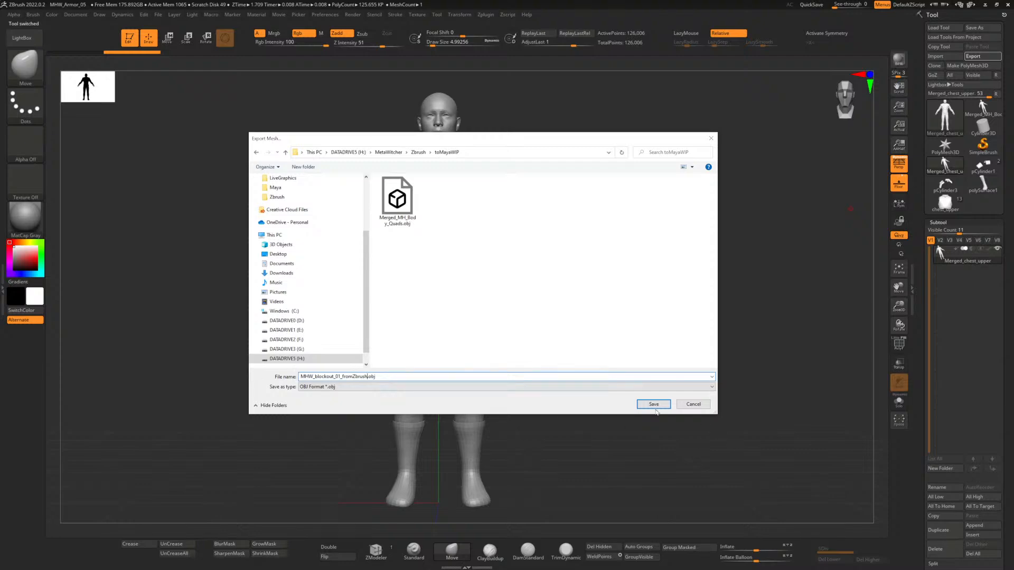
pyautogui.click(654, 405)
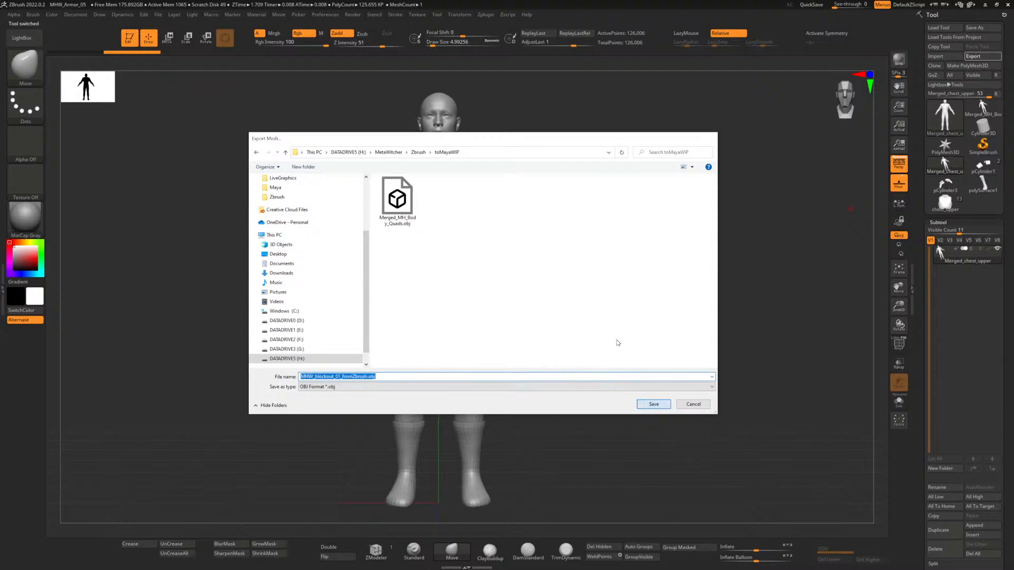
# Switch to Maya with the MHW_Armor_01 scene and frame the existing character.
pyautogui.hotkey('alt', 'Tab')
pyautogui.hotkey('alt', 'Tab')
pyautogui.hotkey('alt', 'Tab')
pyautogui.hotkey('alt', 'Tab')
pyautogui.hotkey('alt', 'Tab')
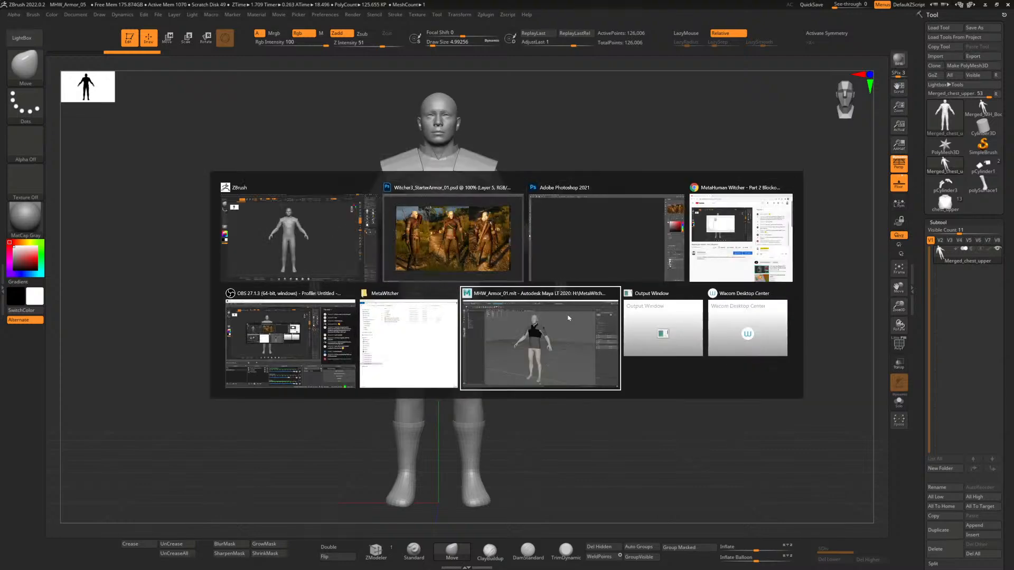
pyautogui.scroll(3, 513, 284)
pyautogui.scroll(-1, 513, 284)
pyautogui.keyDown('alt'); pyautogui.moveTo(513, 284); pyautogui.dragTo(501, 290); pyautogui.keyUp('alt')
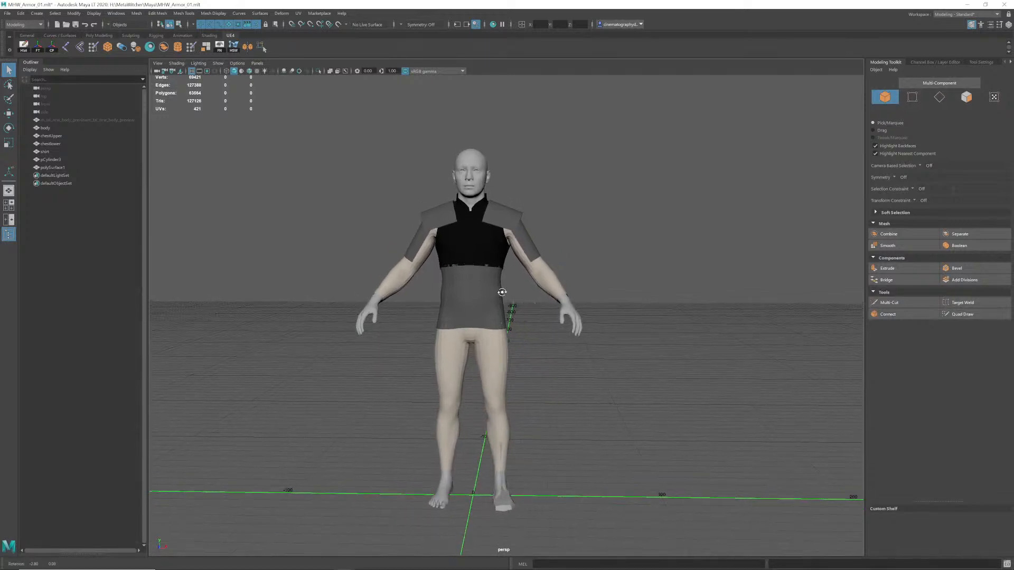
# Group all existing body and armor meshes in the scene and hide the group.
pyautogui.moveTo(82, 167); pyautogui.dragTo(67, 124)
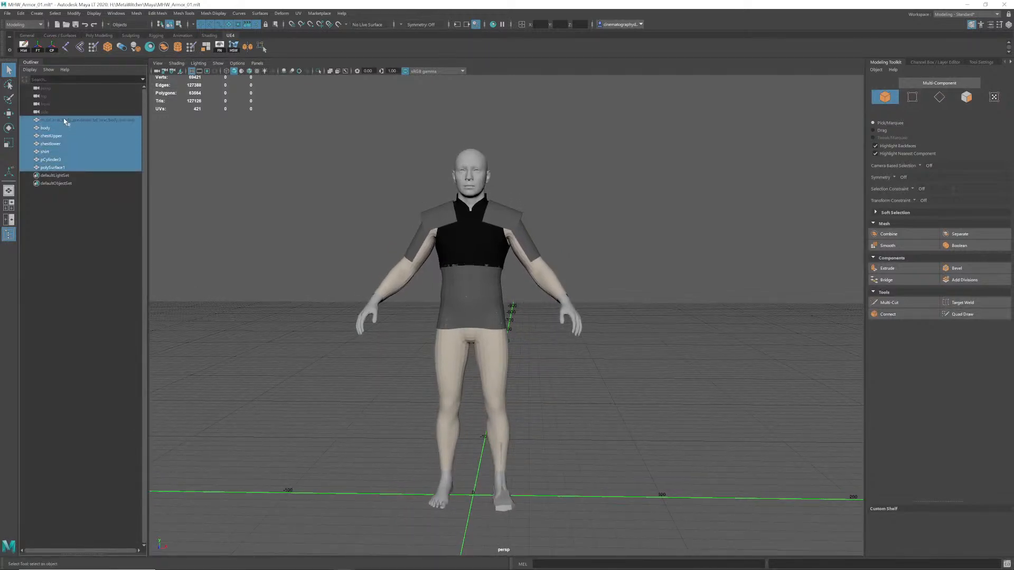
pyautogui.hotkey('ctrl', 'g')
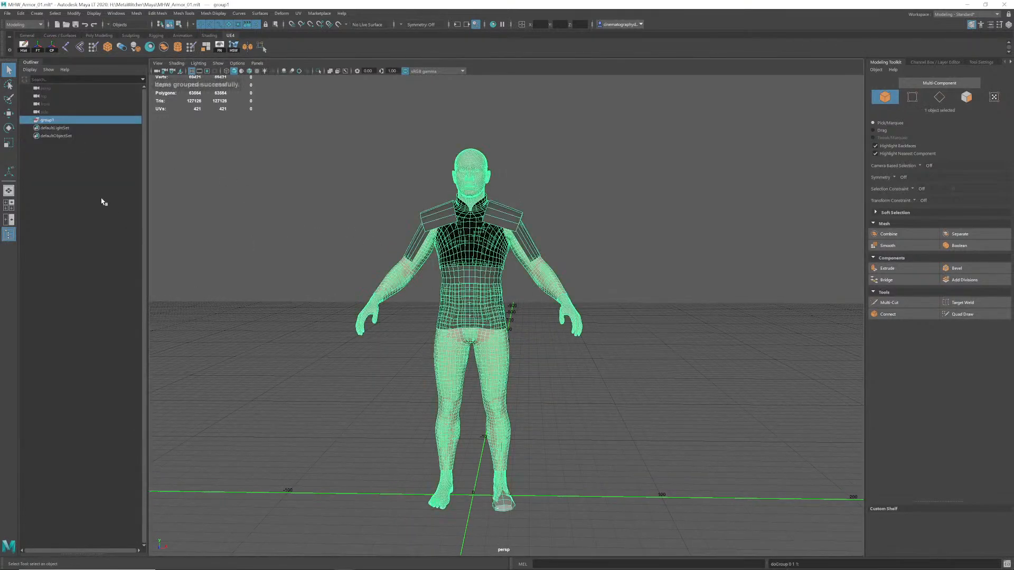
pyautogui.click(103, 202)
pyautogui.click(57, 120)
pyautogui.hotkey('ctrl', 'h')
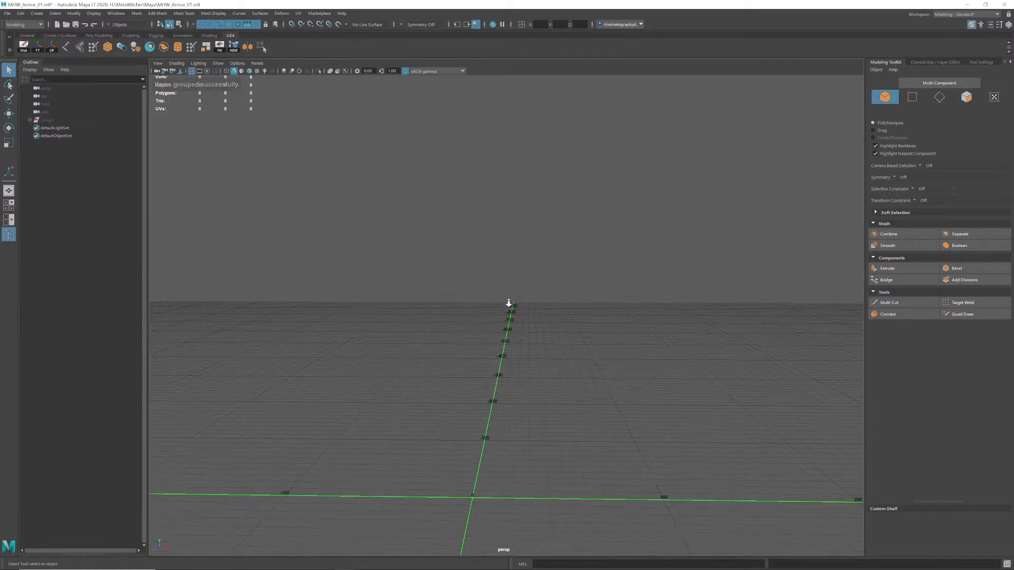
# Save the scene and import MHW_blockout_01_fromZbrush.obj from the toMayaWIP folder.
pyautogui.keyDown('alt'); pyautogui.moveTo(508, 303); pyautogui.dragTo(518, 288); pyautogui.keyUp('alt')
pyautogui.hotkey('ctrl', 's')
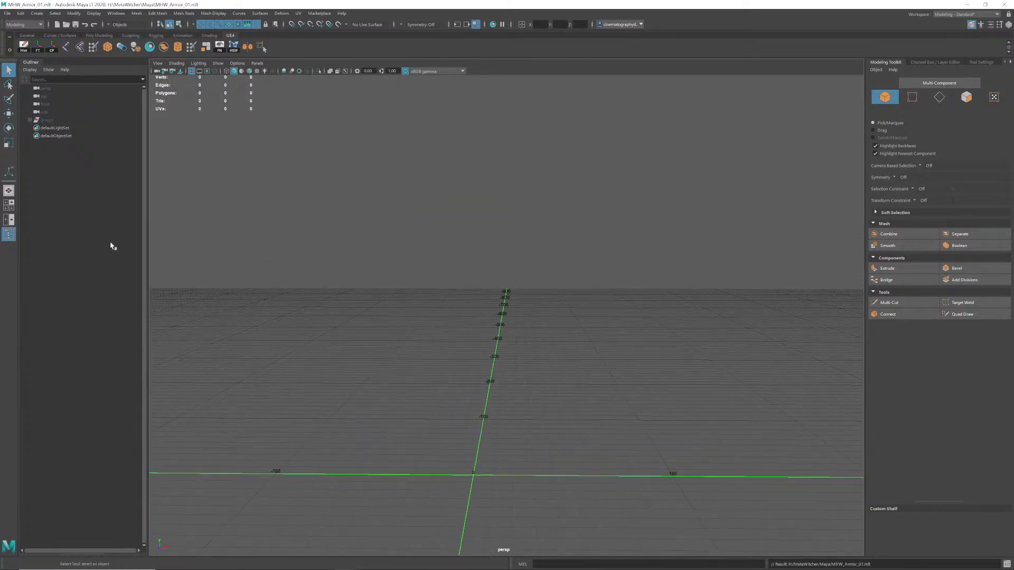
pyautogui.click(7, 13)
pyautogui.click(37, 94)
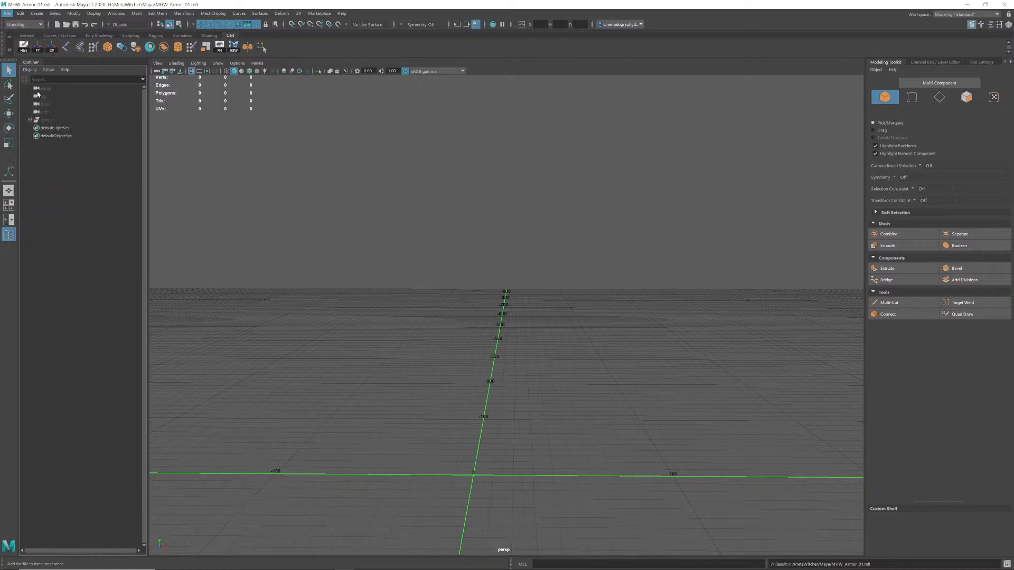
pyautogui.click(305, 182)
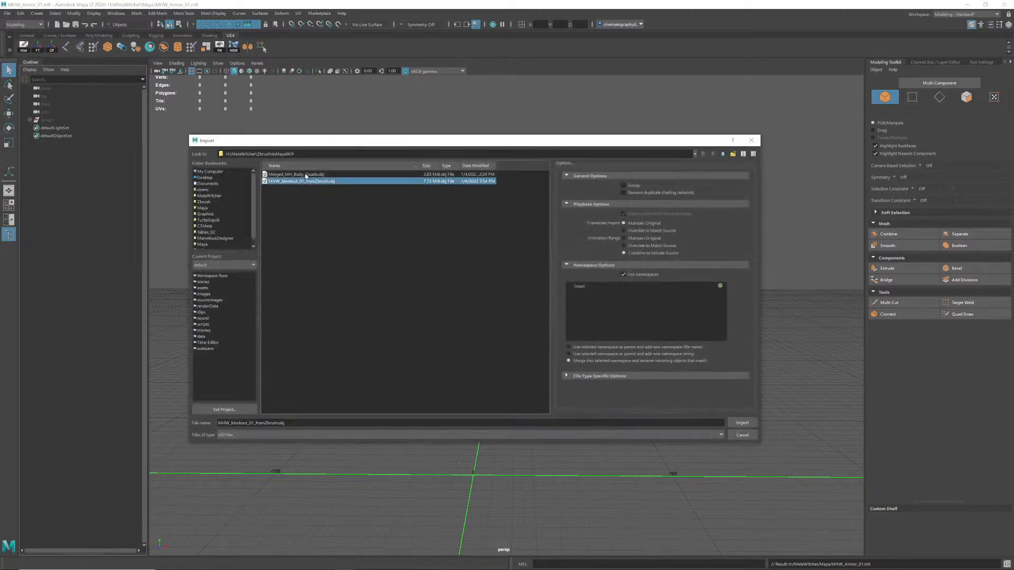
pyautogui.doubleClick(292, 182)
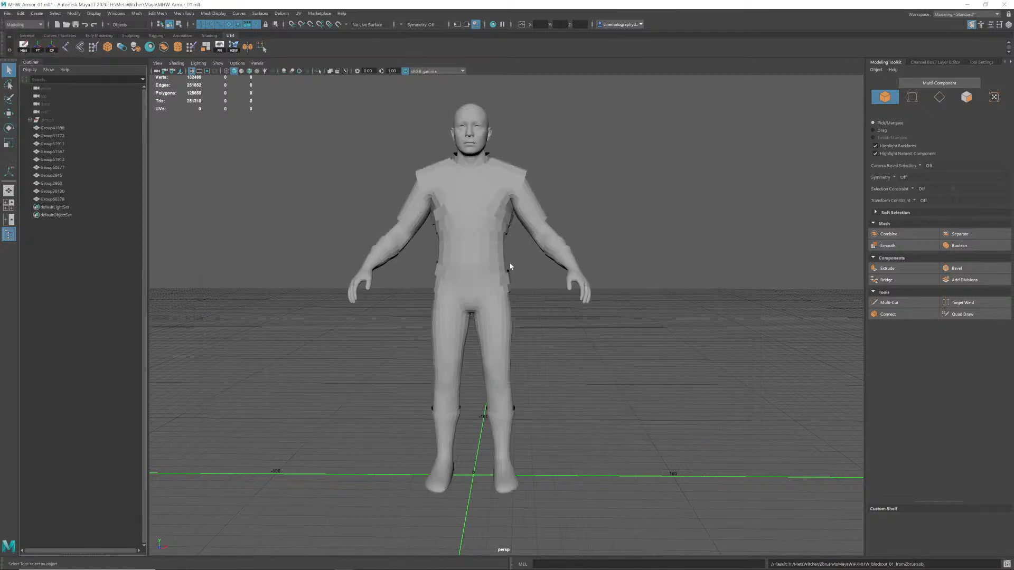
# Examine the imported armor blockout on the character's torso, shoulders and arms from several angles.
pyautogui.keyDown('alt'); pyautogui.moveTo(510, 267); pyautogui.dragTo(426, 266); pyautogui.keyUp('alt')
pyautogui.keyDown('alt'); pyautogui.moveTo(426, 266); pyautogui.dragTo(454, 272, button='right'); pyautogui.keyUp('alt')
pyautogui.keyDown('alt'); pyautogui.moveTo(455, 272); pyautogui.dragTo(456, 296, button='middle'); pyautogui.keyUp('alt')
pyautogui.keyDown('alt'); pyautogui.moveTo(456, 296); pyautogui.dragTo(572, 312, button='right'); pyautogui.keyUp('alt')
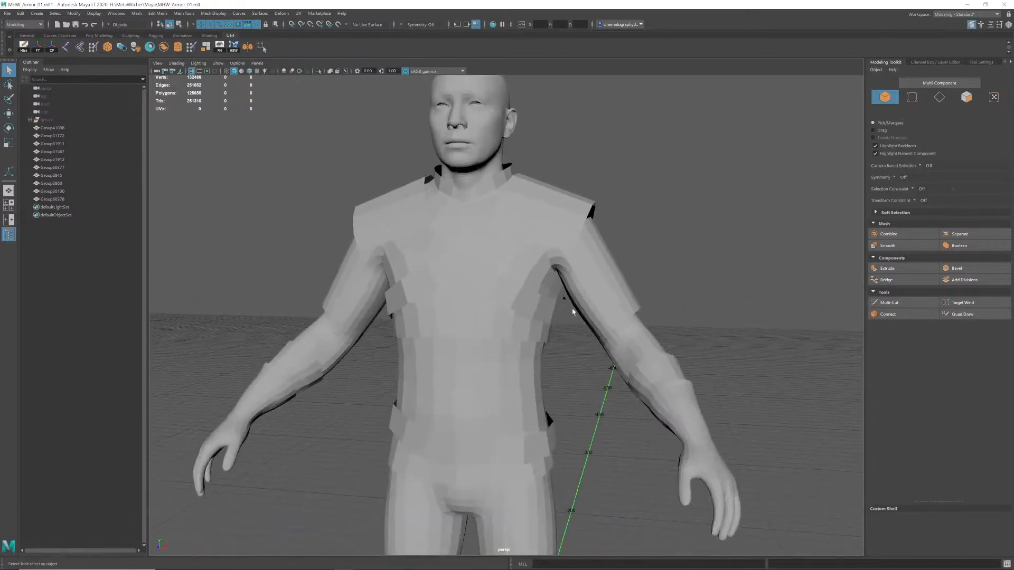
pyautogui.keyDown('alt'); pyautogui.moveTo(449, 275); pyautogui.dragTo(507, 280); pyautogui.keyUp('alt')
pyautogui.keyDown('alt'); pyautogui.moveTo(507, 279); pyautogui.dragTo(514, 328, button='middle'); pyautogui.keyUp('alt')
pyautogui.keyDown('alt'); pyautogui.moveTo(475, 285); pyautogui.dragTo(570, 264, button='right'); pyautogui.keyUp('alt')
pyautogui.keyDown('alt'); pyautogui.moveTo(480, 242); pyautogui.dragTo(546, 271, button='middle'); pyautogui.keyUp('alt')
pyautogui.keyDown('alt'); pyautogui.moveTo(545, 270); pyautogui.dragTo(465, 253); pyautogui.keyUp('alt')
# Select the upper chest mesh and examine its collar and V-shaped neckline up close.
pyautogui.click(608, 143)
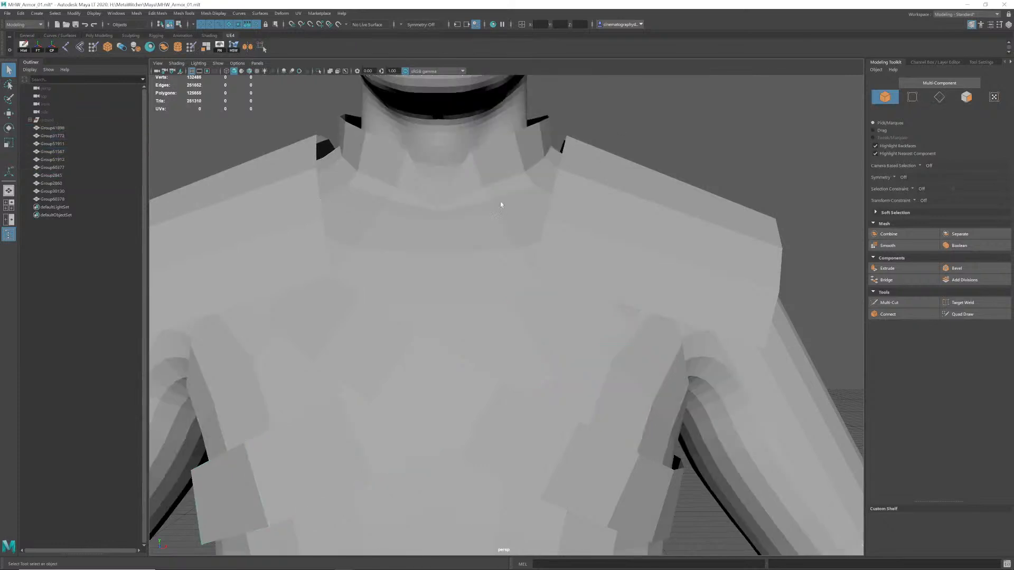
pyautogui.click(451, 217)
pyautogui.keyDown('alt'); pyautogui.moveTo(430, 210); pyautogui.dragTo(448, 177, button='right'); pyautogui.keyUp('alt')
pyautogui.keyDown('alt'); pyautogui.moveTo(447, 176); pyautogui.dragTo(545, 339, button='middle'); pyautogui.keyUp('alt')
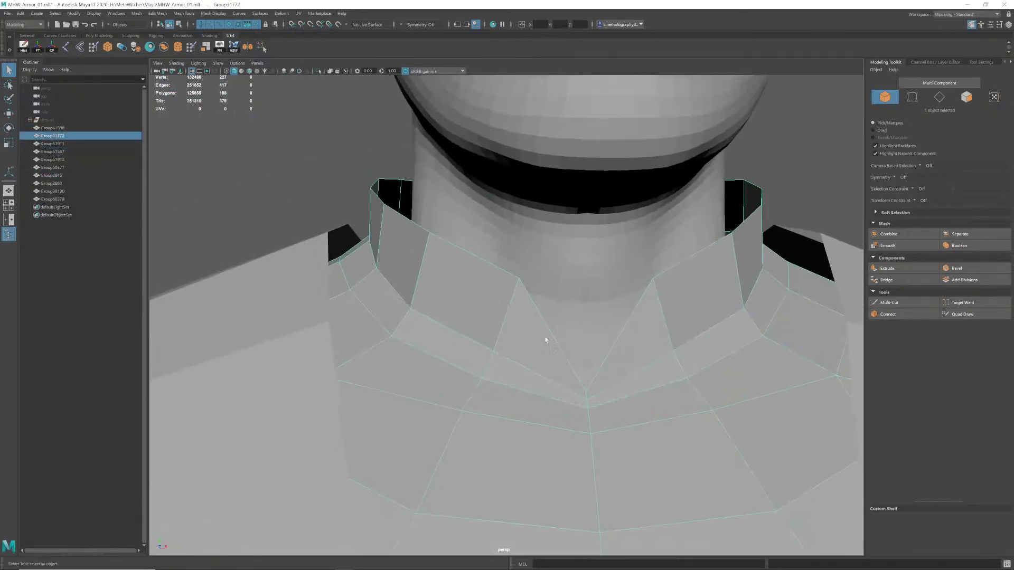
pyautogui.keyDown('alt'); pyautogui.moveTo(545, 340); pyautogui.dragTo(575, 385, button='right'); pyautogui.keyUp('alt')
pyautogui.keyDown('alt'); pyautogui.moveTo(576, 386); pyautogui.dragTo(506, 363, button='middle'); pyautogui.keyUp('alt')
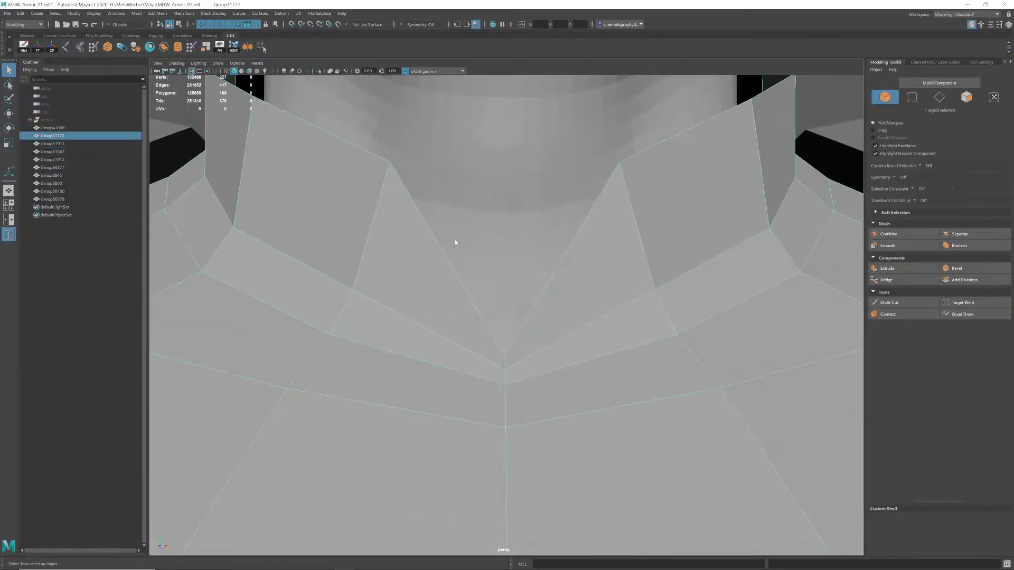
pyautogui.keyDown('alt'); pyautogui.moveTo(505, 365); pyautogui.dragTo(348, 348, button='right'); pyautogui.keyUp('alt')
pyautogui.keyDown('alt'); pyautogui.moveTo(470, 330); pyautogui.dragTo(495, 304); pyautogui.keyUp('alt')
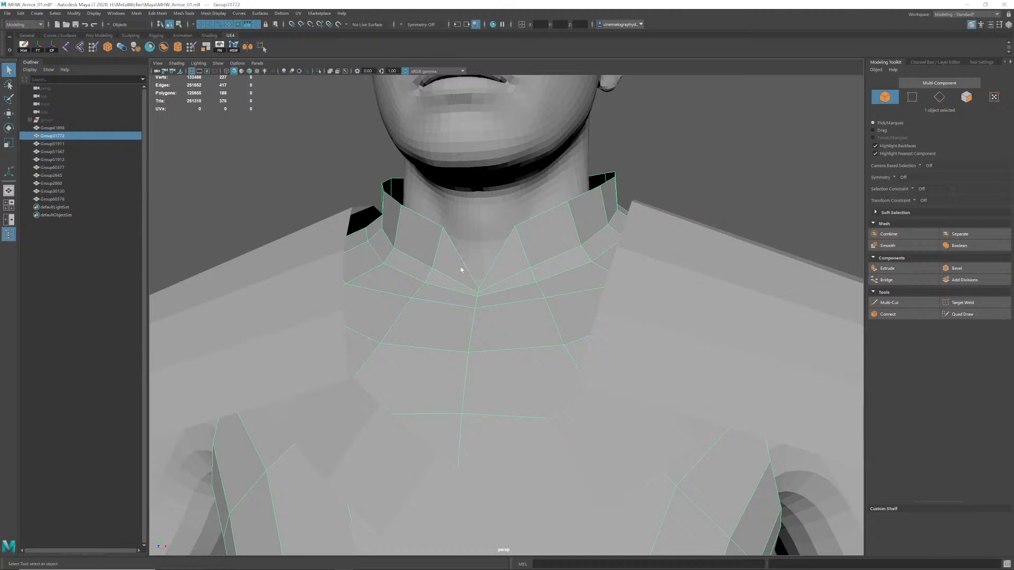
# Compare the upper chest mesh's smooth preview with its unsmoothed display.
pyautogui.press('3')
pyautogui.press('1')
pyautogui.press('3')
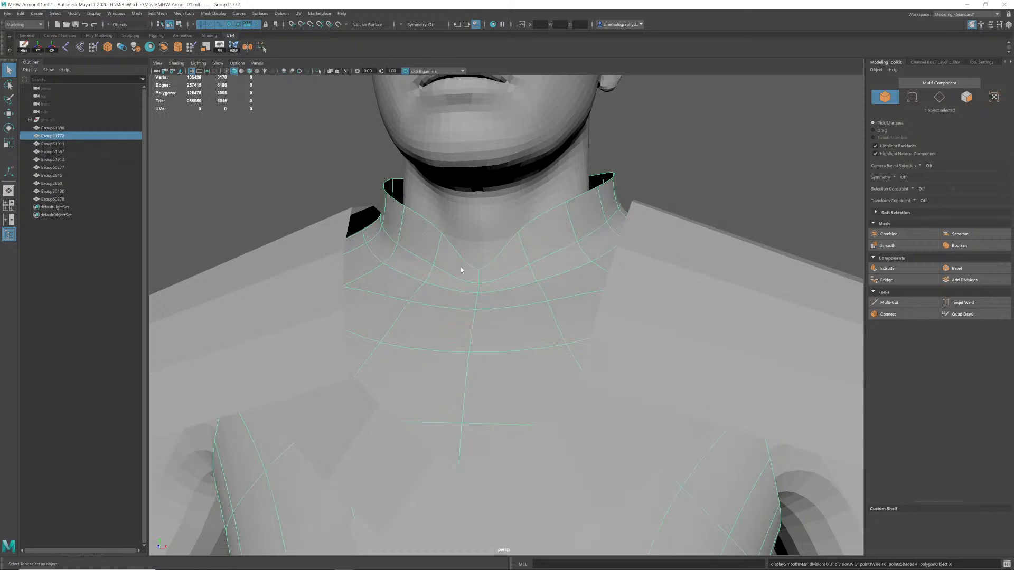
pyautogui.press('1')
pyautogui.press('3')
pyautogui.press('1')
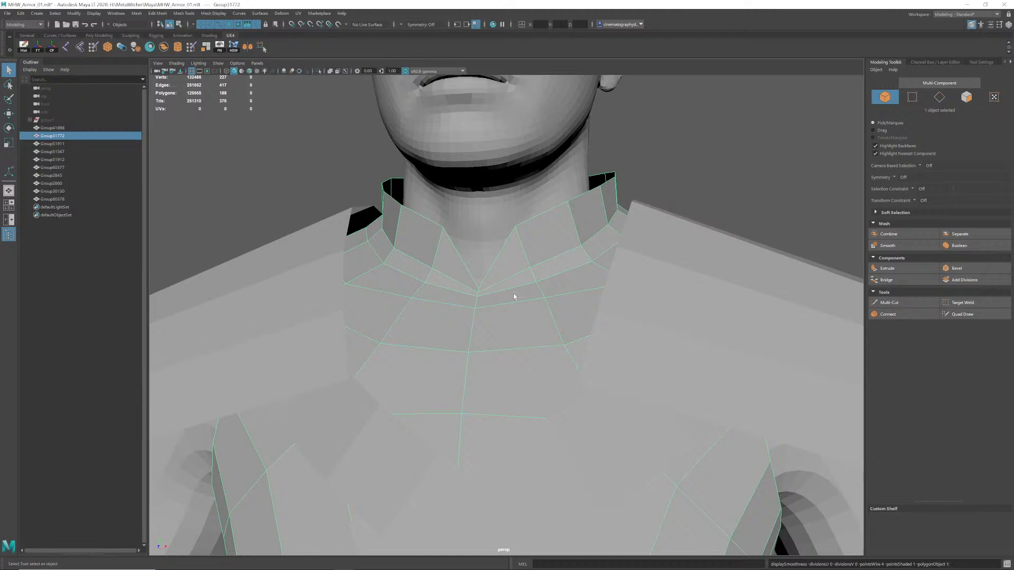
# Isolate the upper chest mesh in the viewport.
pyautogui.keyDown('alt'); pyautogui.moveTo(515, 297); pyautogui.dragTo(392, 348, button='right'); pyautogui.keyUp('alt')
pyautogui.keyDown('alt'); pyautogui.moveTo(392, 349); pyautogui.dragTo(455, 252, button='middle'); pyautogui.keyUp('alt')
pyautogui.keyDown('alt'); pyautogui.moveTo(455, 253); pyautogui.dragTo(363, 250); pyautogui.keyUp('alt')
pyautogui.hotkey('ctrl', '1')
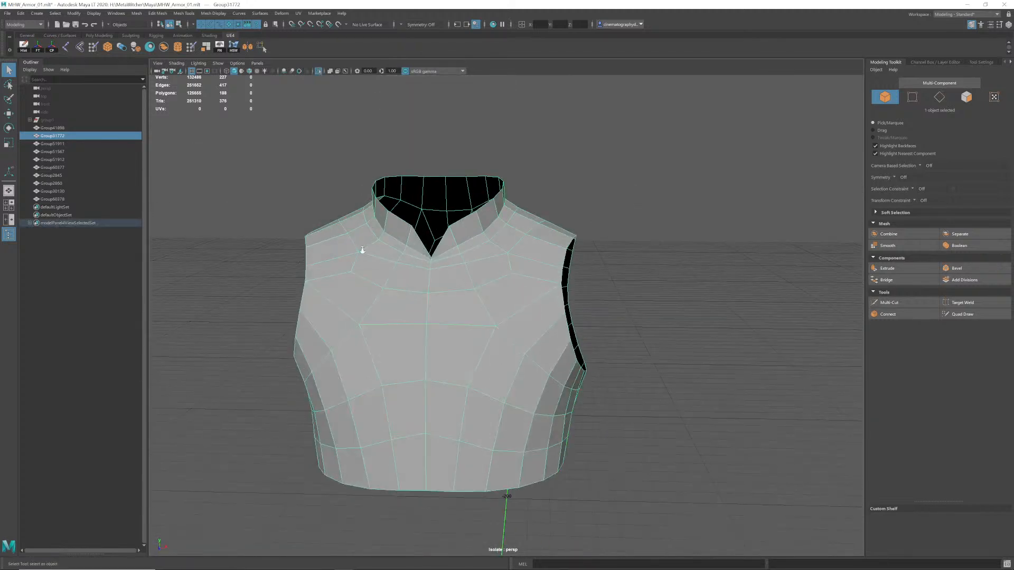
# Examine the isolated upper chest mesh's edge flow around the collar, armholes, front and lower edge.
pyautogui.keyDown('alt'); pyautogui.moveTo(363, 250); pyautogui.dragTo(453, 250, button='right'); pyautogui.keyUp('alt')
pyautogui.keyDown('alt'); pyautogui.moveTo(453, 251); pyautogui.dragTo(430, 249); pyautogui.keyUp('alt')
pyautogui.keyDown('alt'); pyautogui.moveTo(430, 249); pyautogui.dragTo(445, 242, button='right'); pyautogui.keyUp('alt')
pyautogui.keyDown('alt'); pyautogui.moveTo(445, 242); pyautogui.dragTo(455, 250, button='middle'); pyautogui.keyUp('alt')
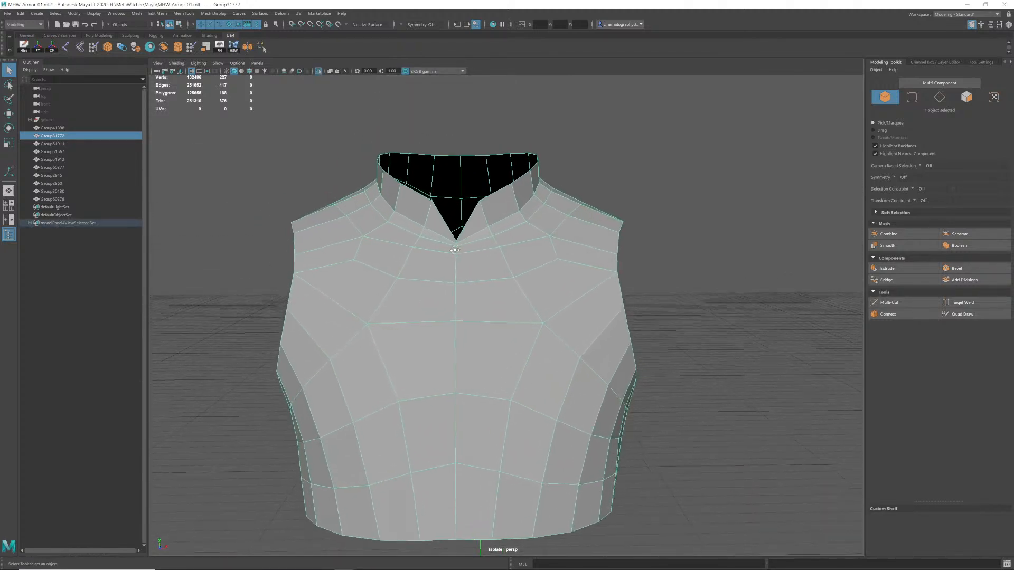
pyautogui.keyDown('alt'); pyautogui.moveTo(454, 250); pyautogui.dragTo(421, 246); pyautogui.keyUp('alt')
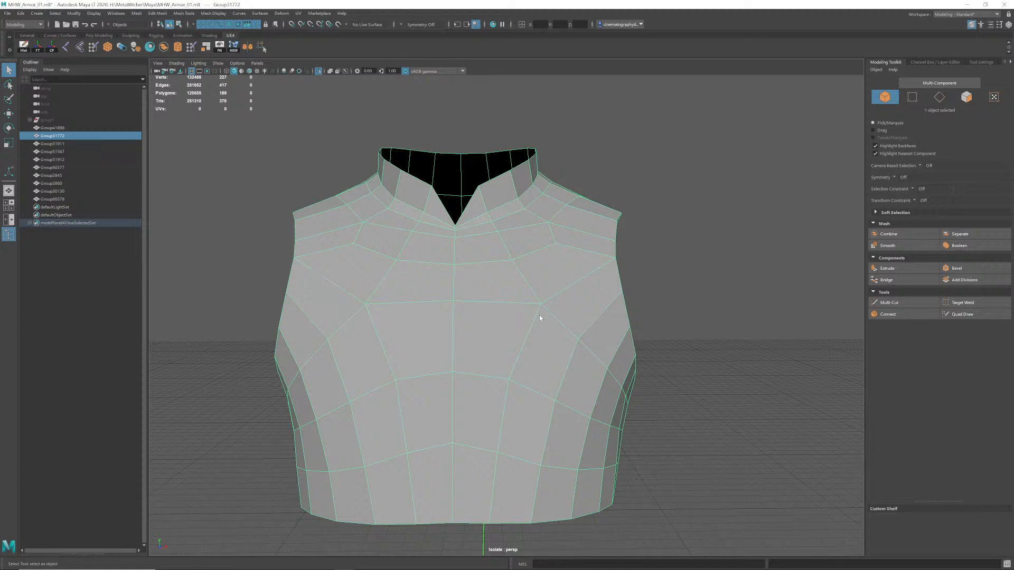
pyautogui.keyDown('alt'); pyautogui.moveTo(539, 315); pyautogui.dragTo(423, 236); pyautogui.keyUp('alt')
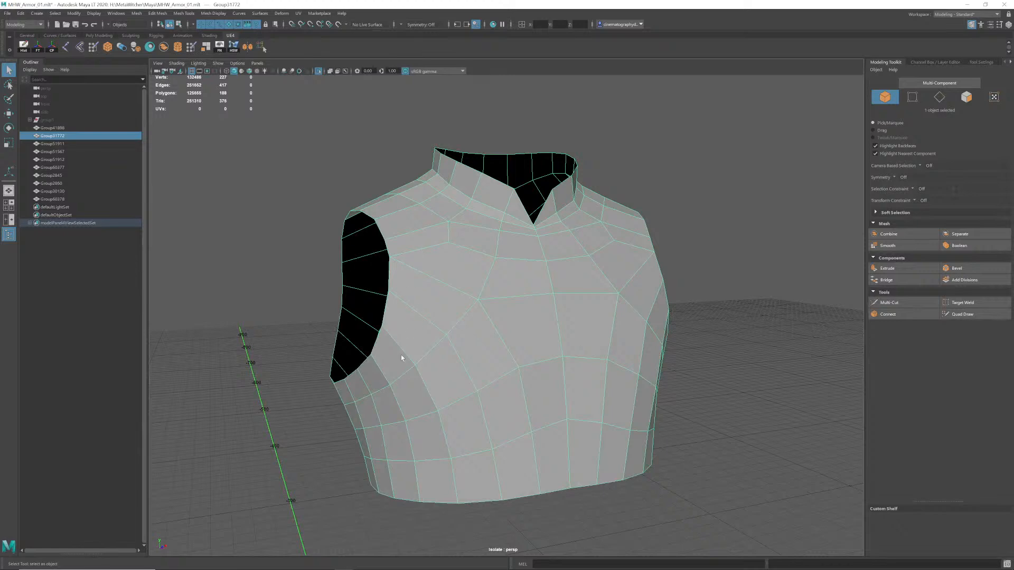
pyautogui.keyDown('alt'); pyautogui.moveTo(463, 239); pyautogui.dragTo(398, 241); pyautogui.keyUp('alt')
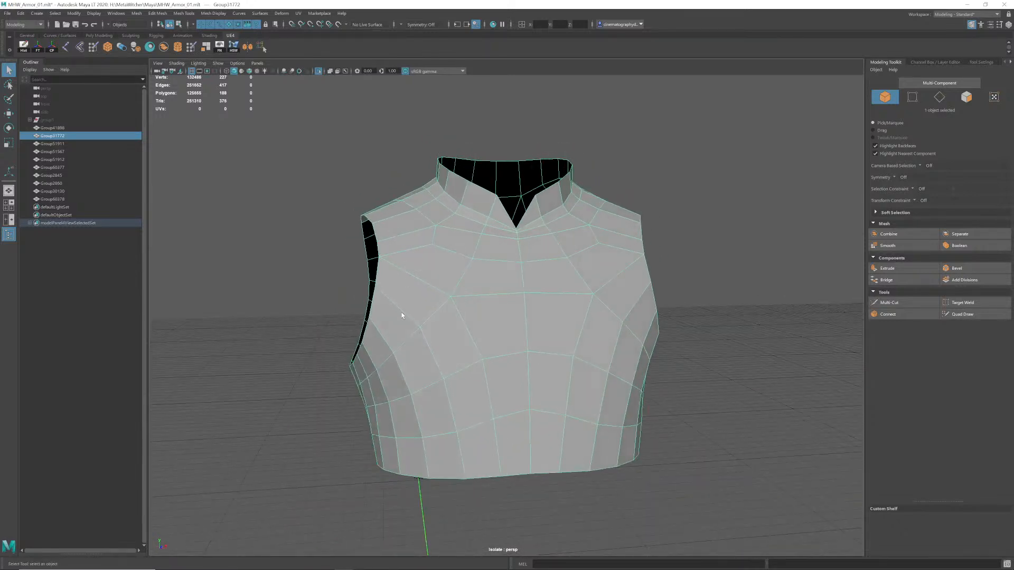
pyautogui.scroll(2, 481, 220)
pyautogui.keyDown('alt'); pyautogui.moveTo(481, 221); pyautogui.dragTo(478, 244, button='middle'); pyautogui.keyUp('alt')
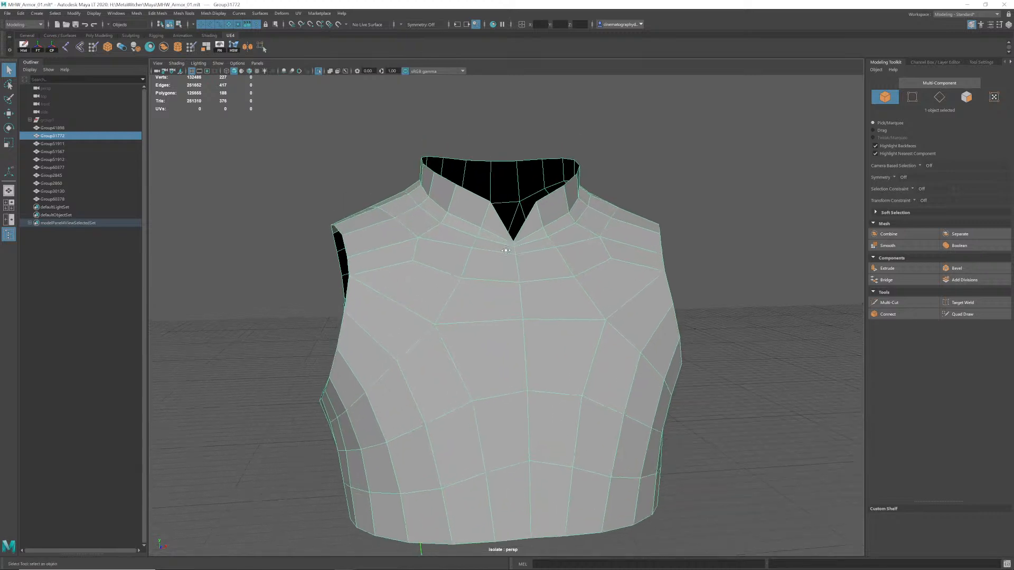
pyautogui.scroll(2, 525, 238)
pyautogui.keyDown('alt'); pyautogui.moveTo(478, 244); pyautogui.dragTo(496, 253); pyautogui.keyUp('alt')
pyautogui.keyDown('alt'); pyautogui.moveTo(496, 253); pyautogui.dragTo(501, 239, button='middle'); pyautogui.keyUp('alt')
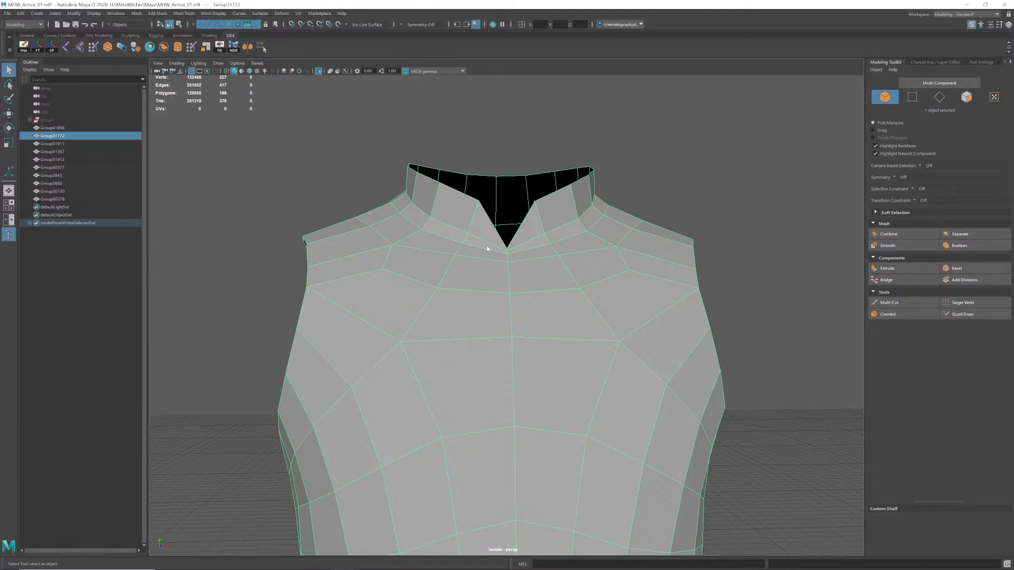
pyautogui.scroll(-2, 475, 277)
pyautogui.keyDown('alt'); pyautogui.moveTo(475, 276); pyautogui.dragTo(447, 299); pyautogui.keyUp('alt')
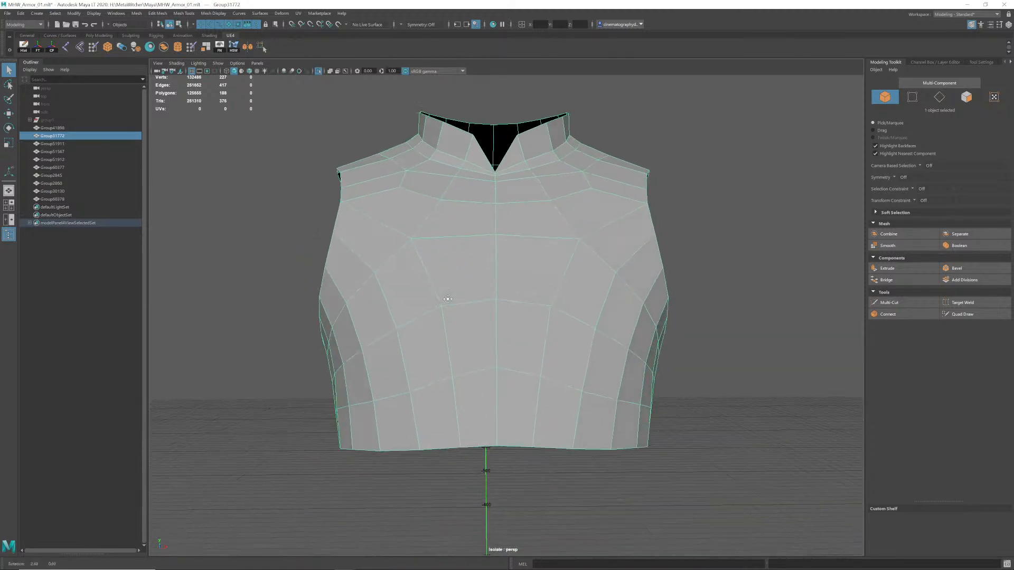
pyautogui.keyDown('alt'); pyautogui.moveTo(457, 363); pyautogui.dragTo(489, 234); pyautogui.keyUp('alt')
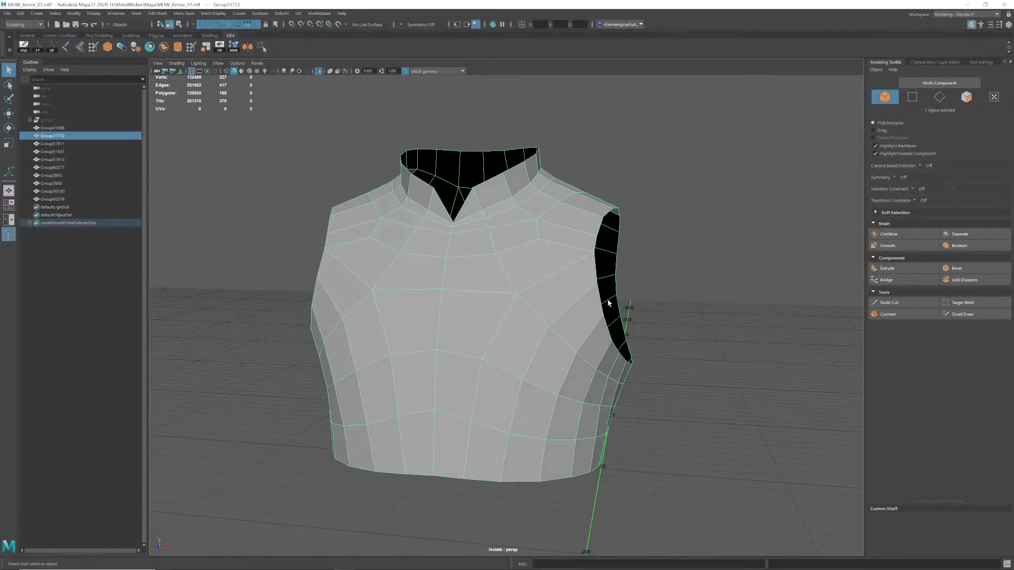
pyautogui.keyDown('alt'); pyautogui.moveTo(609, 303); pyautogui.dragTo(502, 272); pyautogui.keyUp('alt')
pyautogui.keyDown('alt'); pyautogui.moveTo(582, 379); pyautogui.dragTo(540, 328); pyautogui.keyUp('alt')
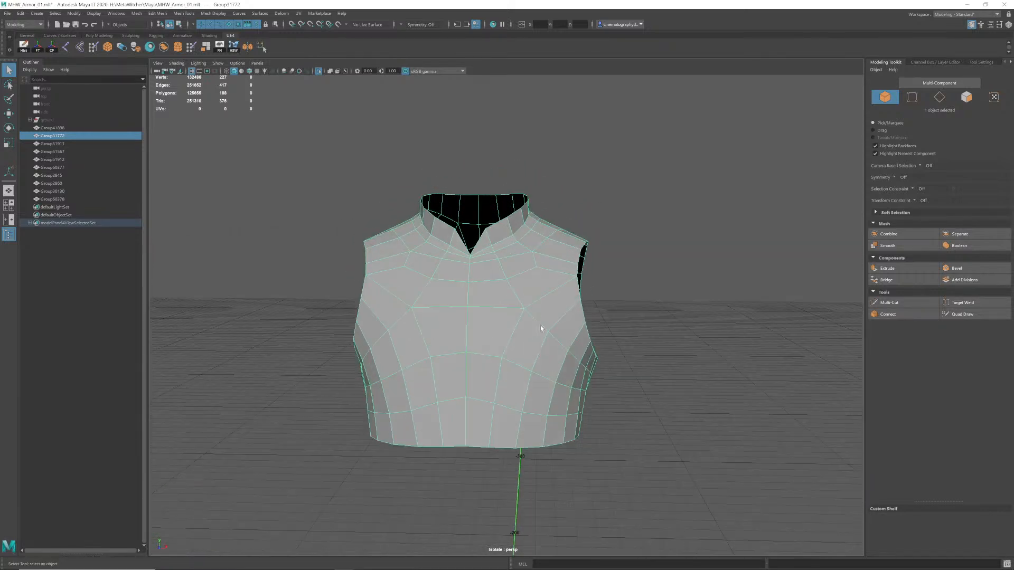
pyautogui.keyDown('alt'); pyautogui.moveTo(534, 257); pyautogui.dragTo(565, 234); pyautogui.keyUp('alt')
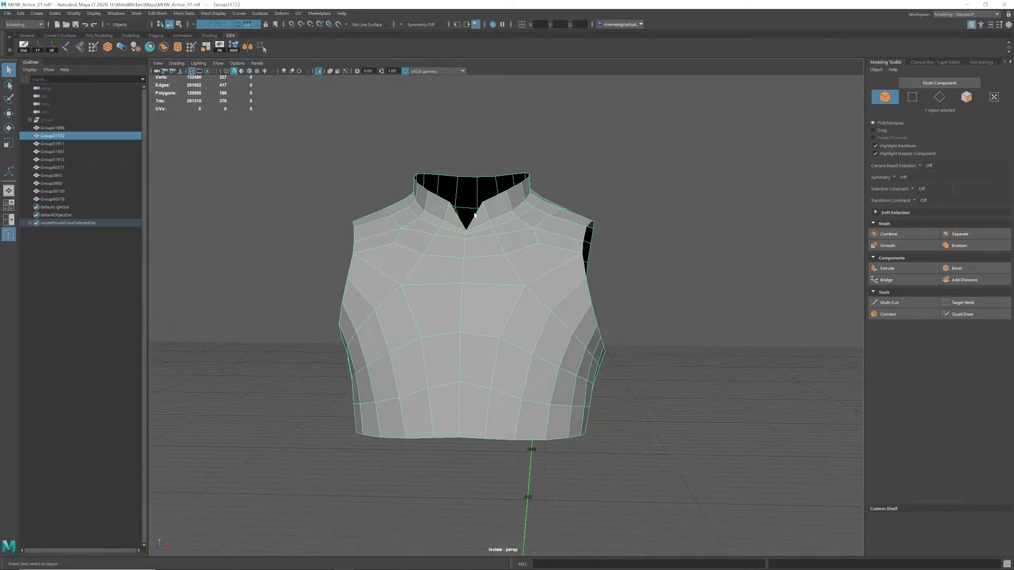
pyautogui.scroll(-2, 531, 288)
pyautogui.scroll(3, 505, 293)
pyautogui.keyDown('alt'); pyautogui.moveTo(530, 289); pyautogui.dragTo(497, 296); pyautogui.keyUp('alt')
# Exit the isolated view and select the mesh with the shoulder pads and upper sleeves.
pyautogui.hotkey('ctrl', '1')
pyautogui.click(632, 196)
pyautogui.scroll(-3, 623, 200)
pyautogui.keyDown('alt'); pyautogui.moveTo(591, 214); pyautogui.dragTo(551, 238); pyautogui.keyUp('alt')
pyautogui.click(570, 228)
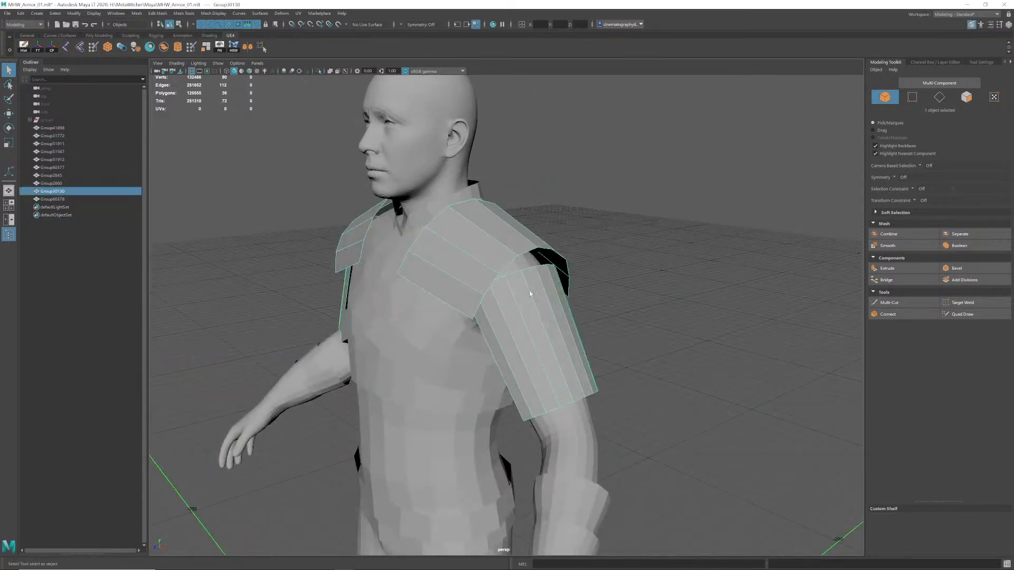
pyautogui.keyDown('alt'); pyautogui.moveTo(531, 293); pyautogui.dragTo(533, 234); pyautogui.keyUp('alt')
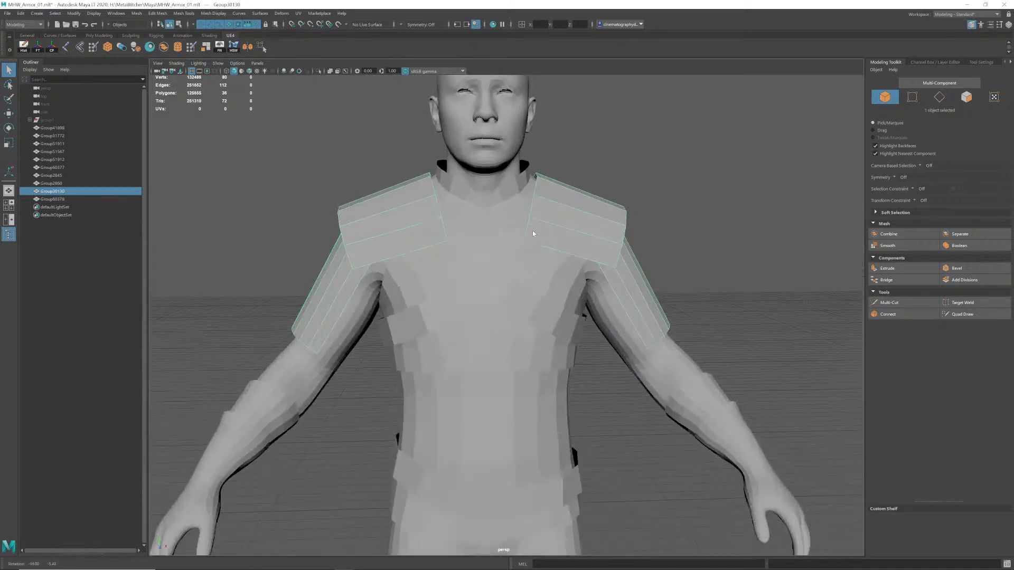
# Pick through the chest pieces, then select all the body and armor meshes to show their wireframes together.
pyautogui.keyDown('alt'); pyautogui.moveTo(527, 271); pyautogui.dragTo(515, 246); pyautogui.keyUp('alt')
pyautogui.scroll(-3, 498, 212)
pyautogui.click(499, 221)
pyautogui.click(476, 242)
pyautogui.click(469, 228)
pyautogui.click(414, 239)
pyautogui.keyDown('shift'); pyautogui.click(475, 207); pyautogui.keyUp('shift')
pyautogui.keyDown('alt'); pyautogui.moveTo(515, 246); pyautogui.dragTo(370, 242, button='right'); pyautogui.keyUp('alt')
pyautogui.click(297, 128)
pyautogui.moveTo(297, 128); pyautogui.dragTo(717, 519)
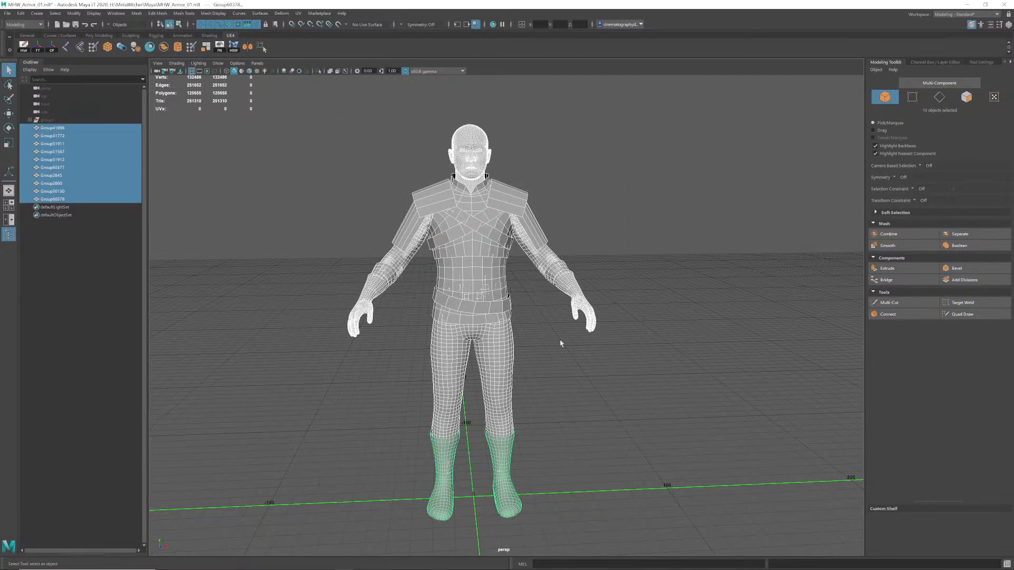
# Examine the wireframes of all selected meshes from the full figure to the chest, shoulders and collar.
pyautogui.keyDown('alt'); pyautogui.moveTo(561, 344); pyautogui.dragTo(491, 279); pyautogui.keyUp('alt')
pyautogui.keyDown('alt'); pyautogui.moveTo(491, 280); pyautogui.dragTo(495, 283, button='middle'); pyautogui.keyUp('alt')
pyautogui.keyDown('alt'); pyautogui.moveTo(495, 283); pyautogui.dragTo(484, 304); pyautogui.keyUp('alt')
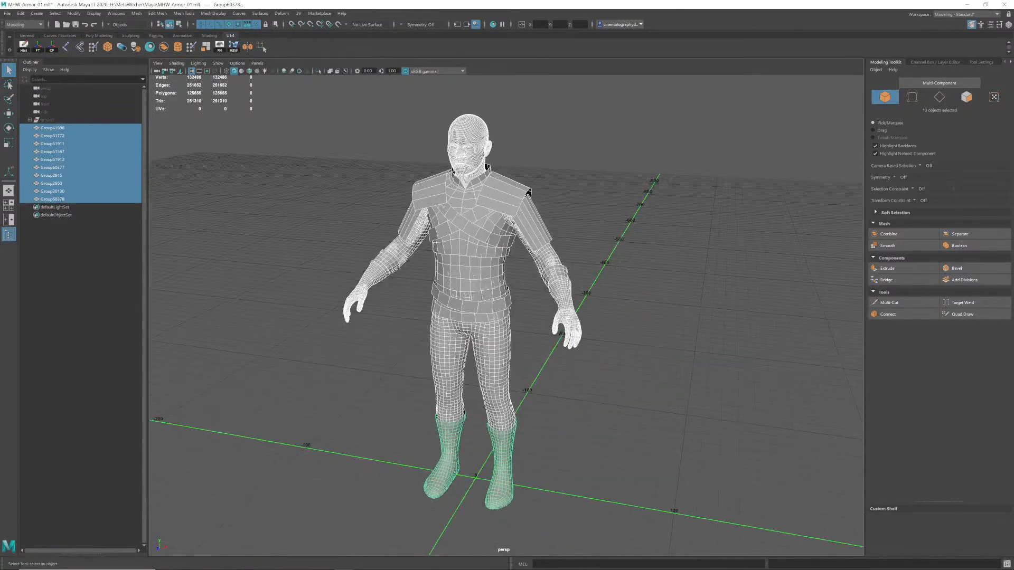
pyautogui.keyDown('alt'); pyautogui.moveTo(483, 304); pyautogui.dragTo(543, 296, button='right'); pyautogui.keyUp('alt')
pyautogui.keyDown('alt'); pyautogui.moveTo(544, 296); pyautogui.dragTo(528, 280); pyautogui.keyUp('alt')
pyautogui.keyDown('alt'); pyautogui.moveTo(528, 280); pyautogui.dragTo(523, 346, button='middle'); pyautogui.keyUp('alt')
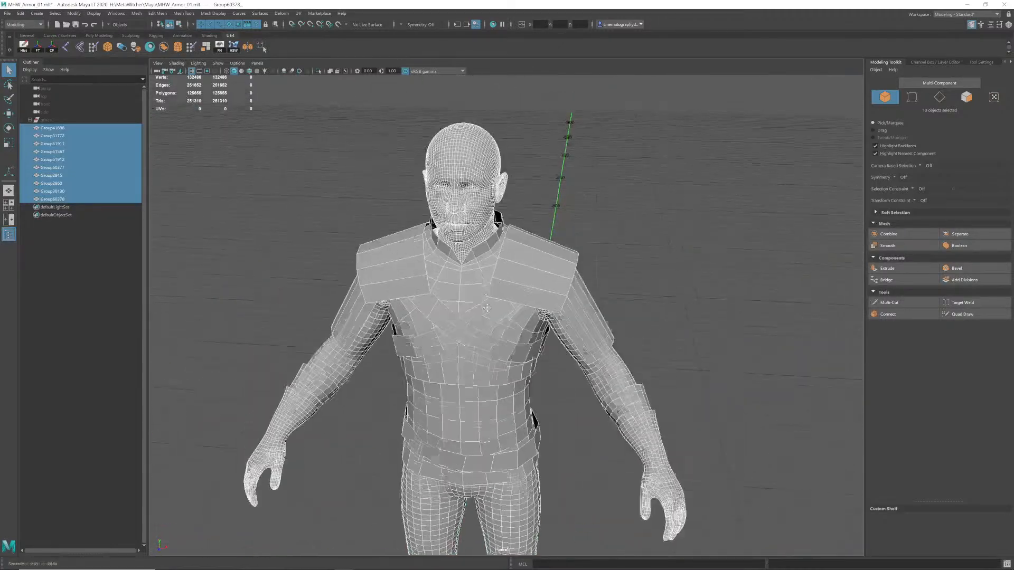
pyautogui.keyDown('alt'); pyautogui.moveTo(465, 275); pyautogui.dragTo(454, 243); pyautogui.keyUp('alt')
pyautogui.keyDown('alt'); pyautogui.moveTo(338, 238); pyautogui.dragTo(507, 243, button='right'); pyautogui.keyUp('alt')
pyautogui.keyDown('alt'); pyautogui.moveTo(507, 243); pyautogui.dragTo(533, 333, button='middle'); pyautogui.keyUp('alt')
pyautogui.scroll(5, 533, 333)
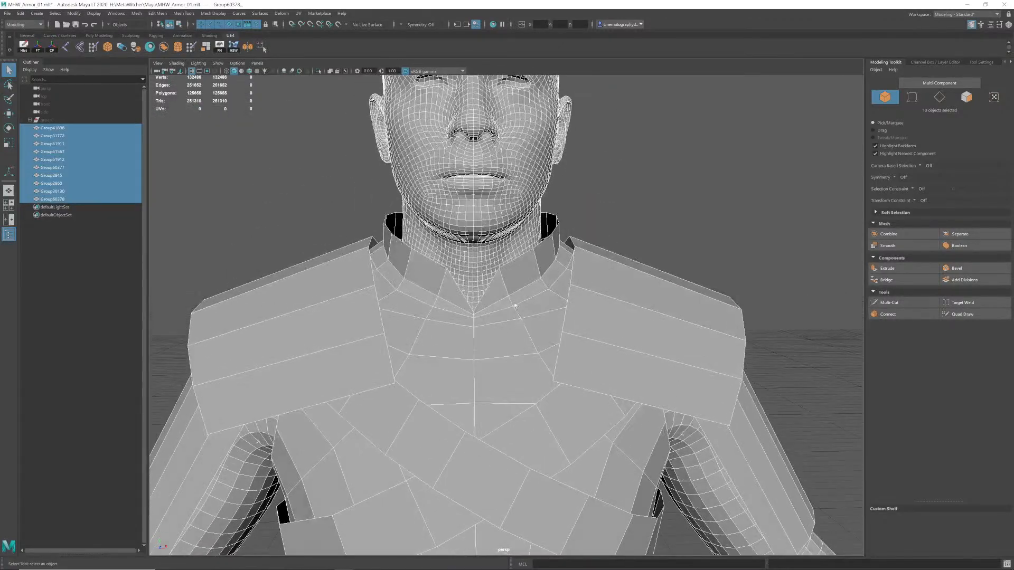
# Try inserting an edge loop around the collar of the upper chest mesh, then undo it and return to object selection.
pyautogui.click(491, 296)
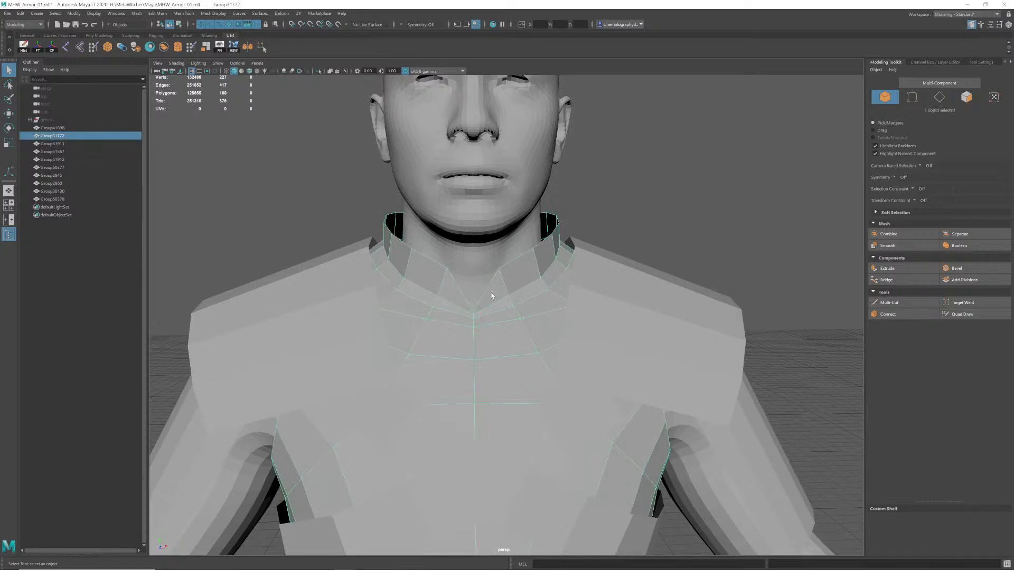
pyautogui.rightClick(492, 295)
pyautogui.keyDown('shift'); pyautogui.rightClick(491, 296); pyautogui.keyUp('shift')
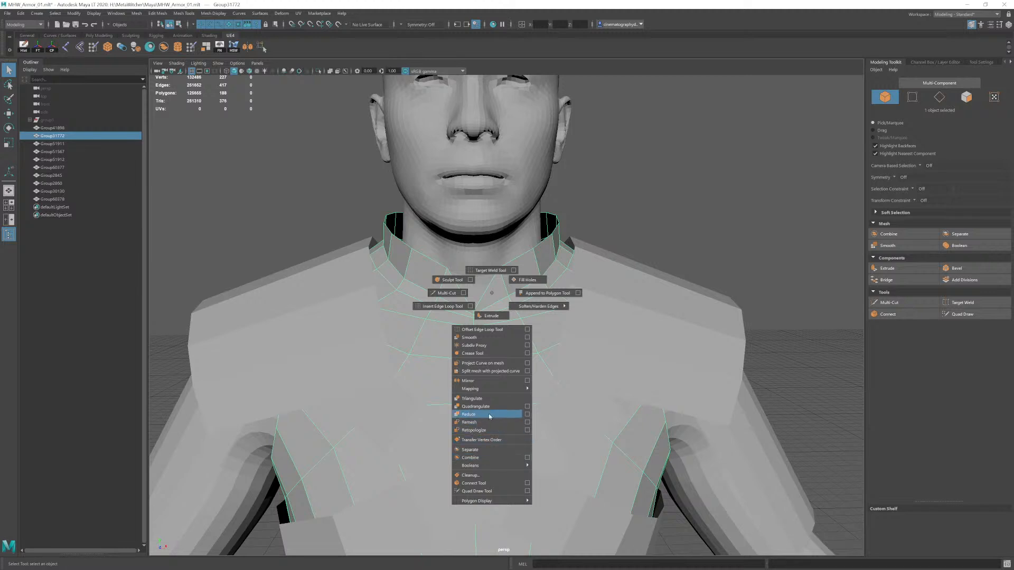
pyautogui.click(444, 307)
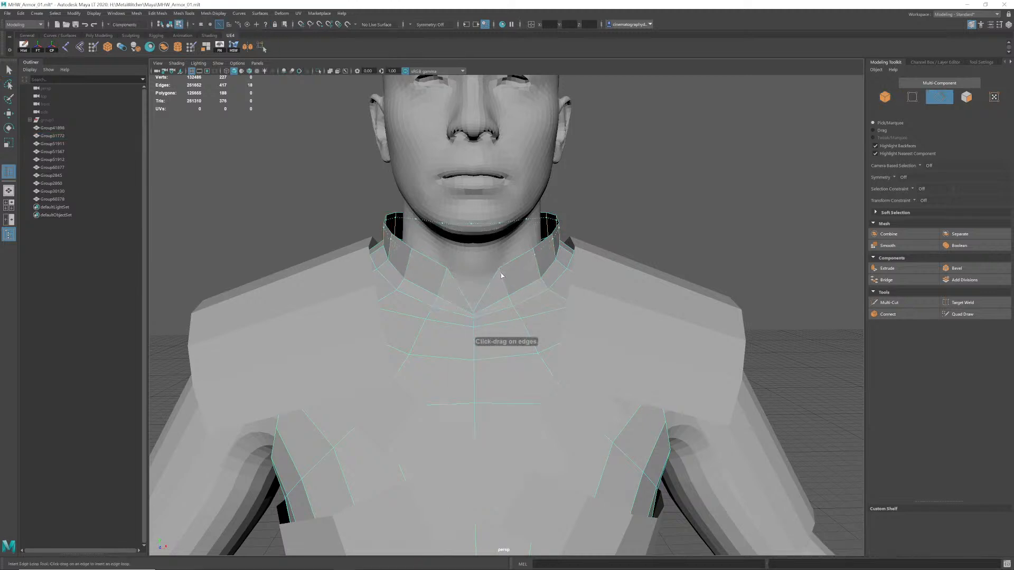
pyautogui.click(479, 317)
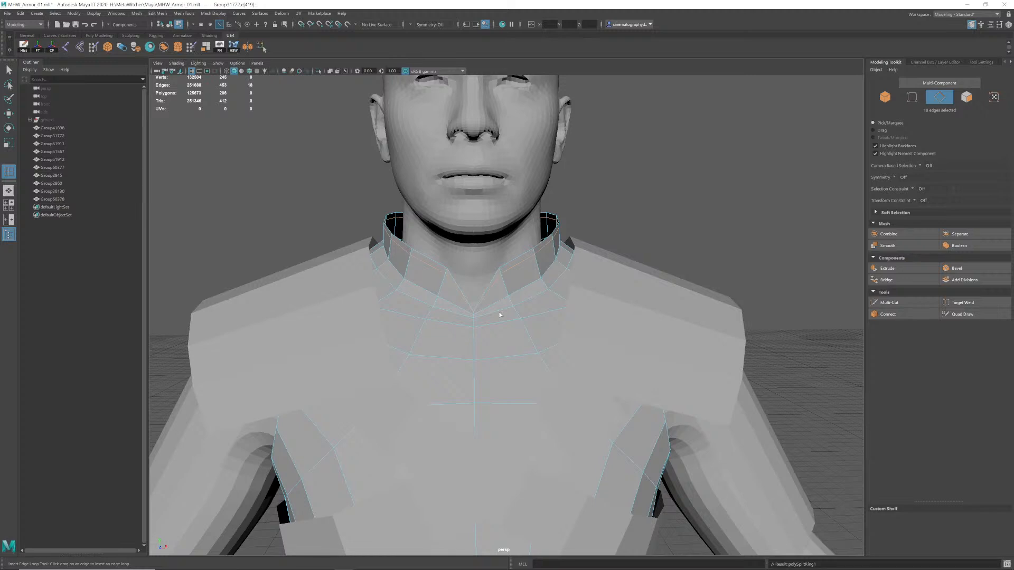
pyautogui.press('q')
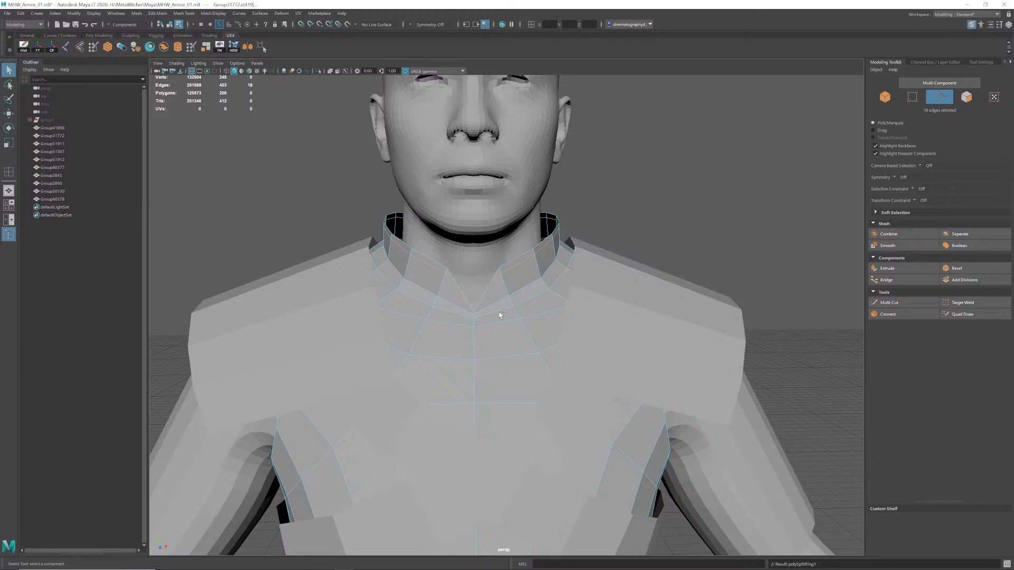
pyautogui.hotkey('ctrl', 'z')
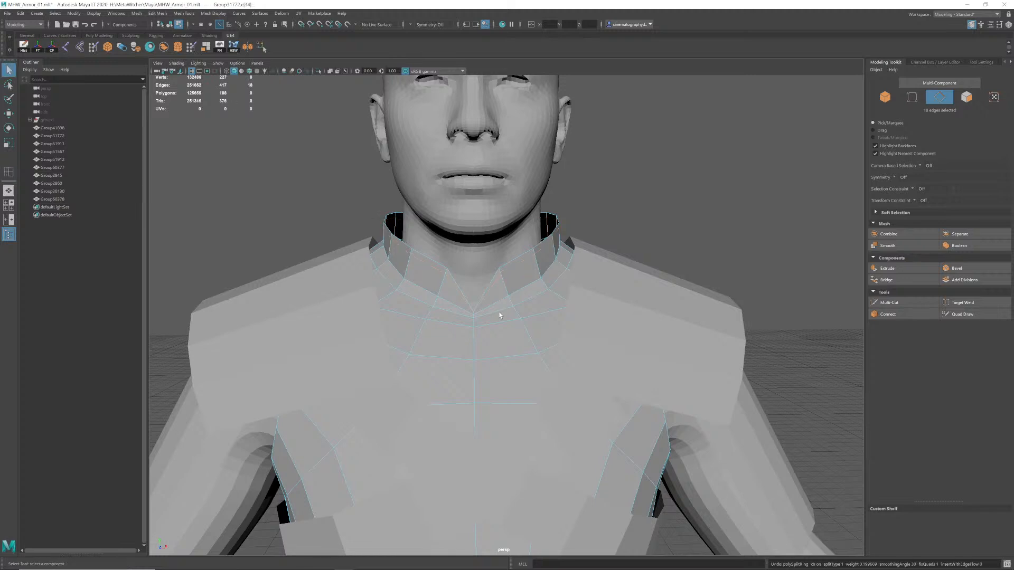
pyautogui.moveTo(516, 272); pyautogui.dragTo(585, 221, button='right')
# Examine the selected upper chest mesh on the body, both up close and within the full figure.
pyautogui.press('f')
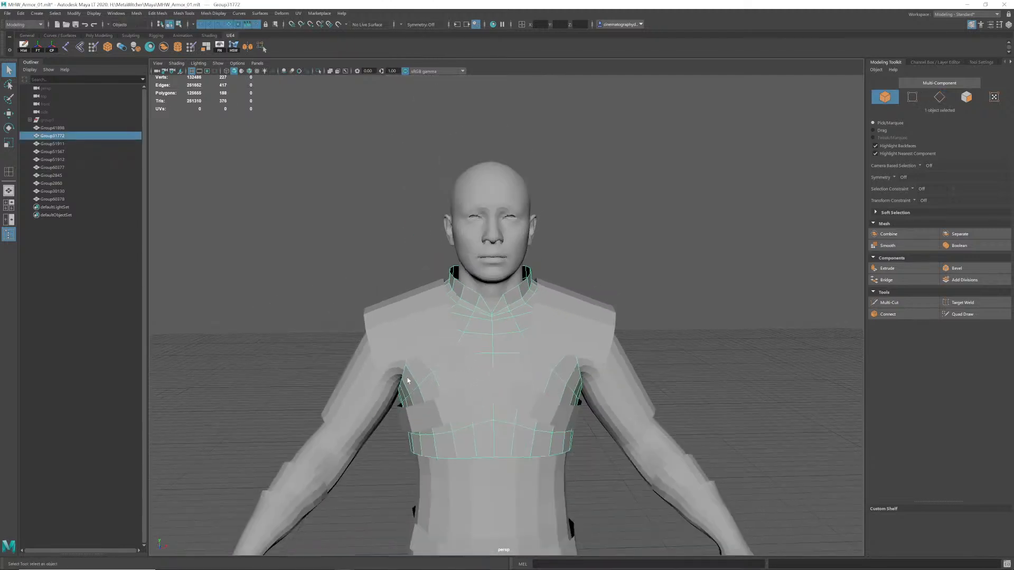
pyautogui.keyDown('alt'); pyautogui.moveTo(524, 388); pyautogui.dragTo(520, 282, button='middle'); pyautogui.keyUp('alt')
pyautogui.keyDown('alt'); pyautogui.moveTo(519, 282); pyautogui.dragTo(515, 259, button='right'); pyautogui.keyUp('alt')
pyautogui.keyDown('alt'); pyautogui.moveTo(515, 259); pyautogui.dragTo(506, 306, button='middle'); pyautogui.keyUp('alt')
pyautogui.keyDown('alt'); pyautogui.moveTo(506, 307); pyautogui.dragTo(503, 296, button='right'); pyautogui.keyUp('alt')
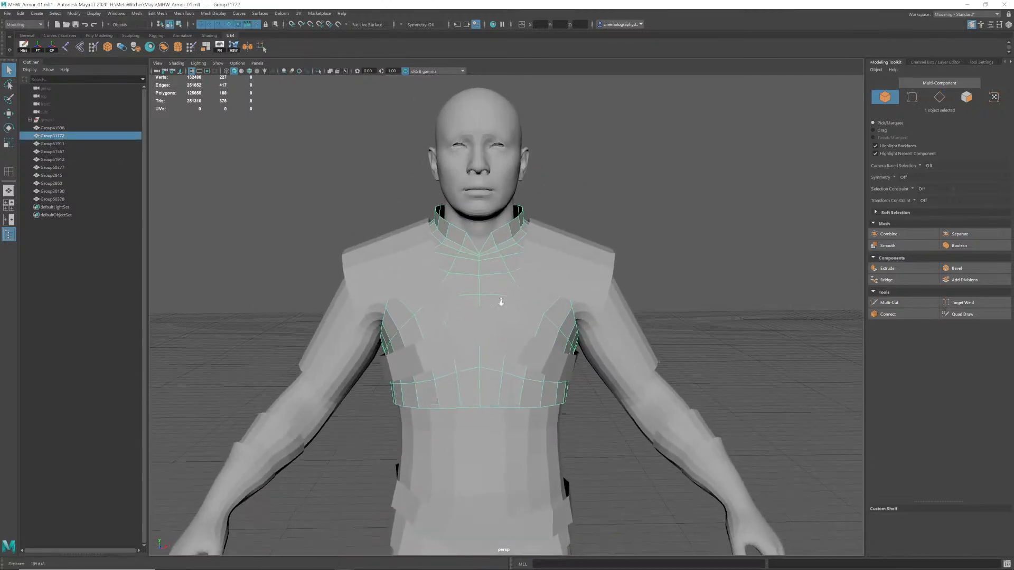
pyautogui.keyDown('alt'); pyautogui.moveTo(502, 296); pyautogui.dragTo(502, 303, button='middle'); pyautogui.keyUp('alt')
pyautogui.moveTo(502, 303)
pyautogui.keyDown('alt'); pyautogui.mouseDown()
pyautogui.moveTo(492, 301)
pyautogui.moveTo(514, 310)
pyautogui.mouseUp(); pyautogui.keyUp('alt')
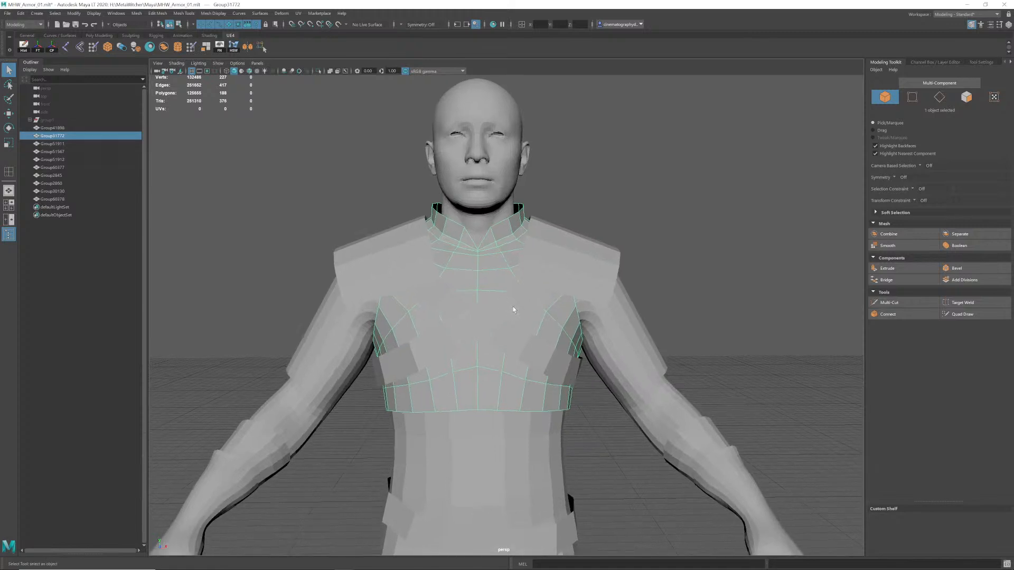
pyautogui.scroll(-10, 513, 310)
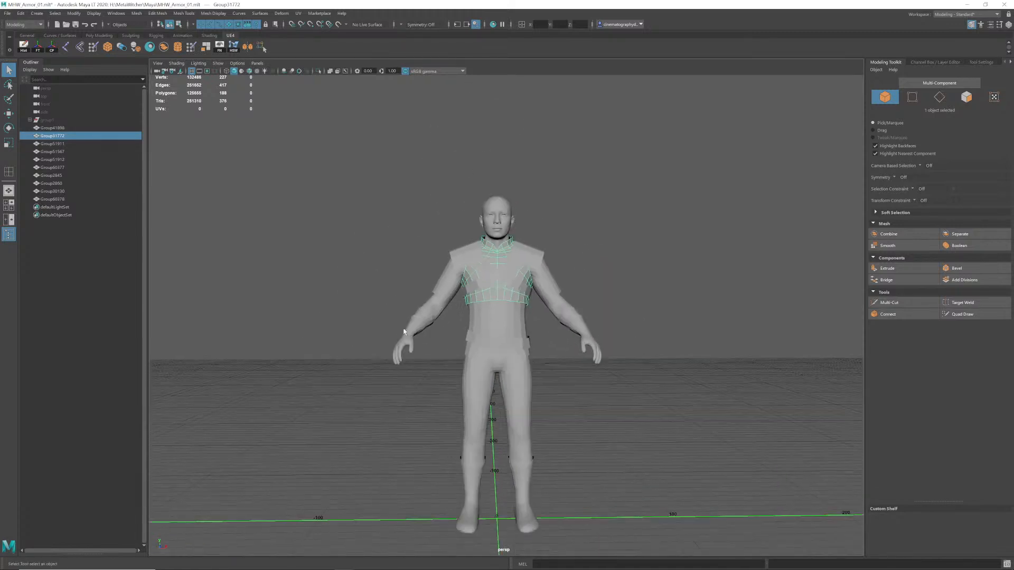
pyautogui.scroll(-2, 404, 331)
pyautogui.keyDown('alt'); pyautogui.moveTo(508, 293); pyautogui.dragTo(485, 278, button='middle'); pyautogui.keyUp('alt')
pyautogui.scroll(1, 500, 312)
pyautogui.scroll(1, 494, 279)
pyautogui.scroll(-1, 495, 278)
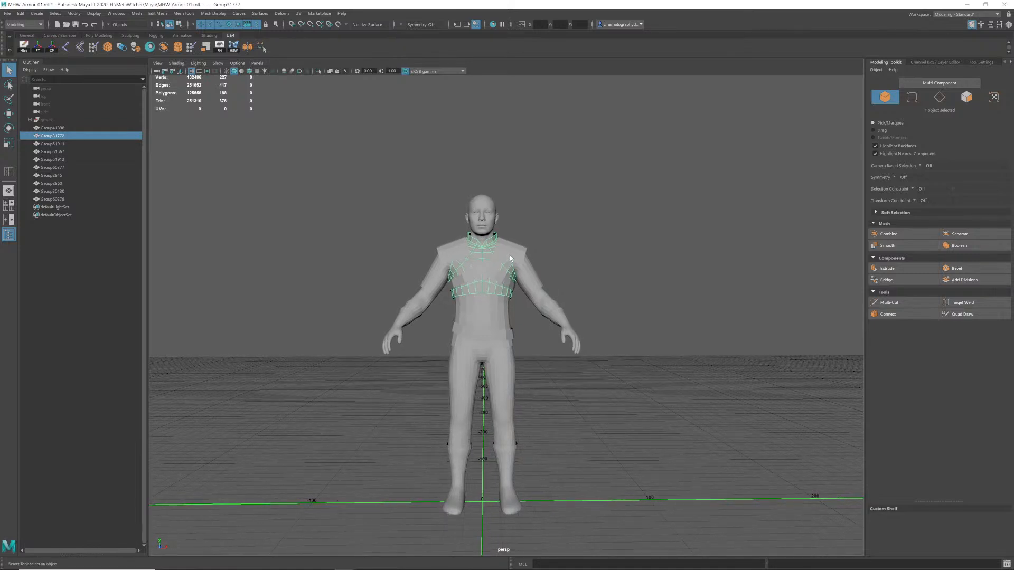
# Compare the diagonal chest strap, the shoulder pads and the upper chest mesh by selecting each, ending on the upper chest.
pyautogui.click(510, 259)
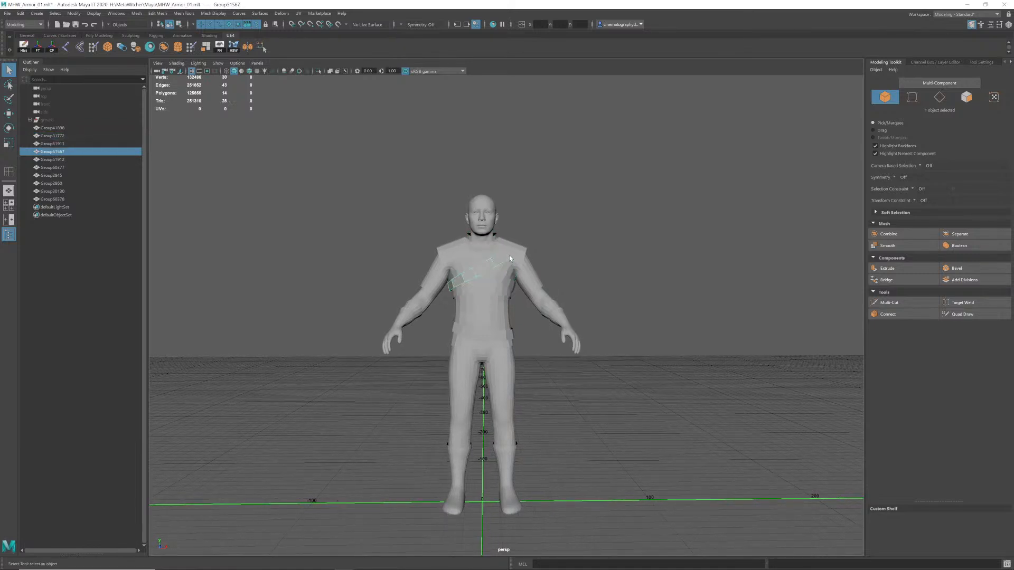
pyautogui.click(528, 275)
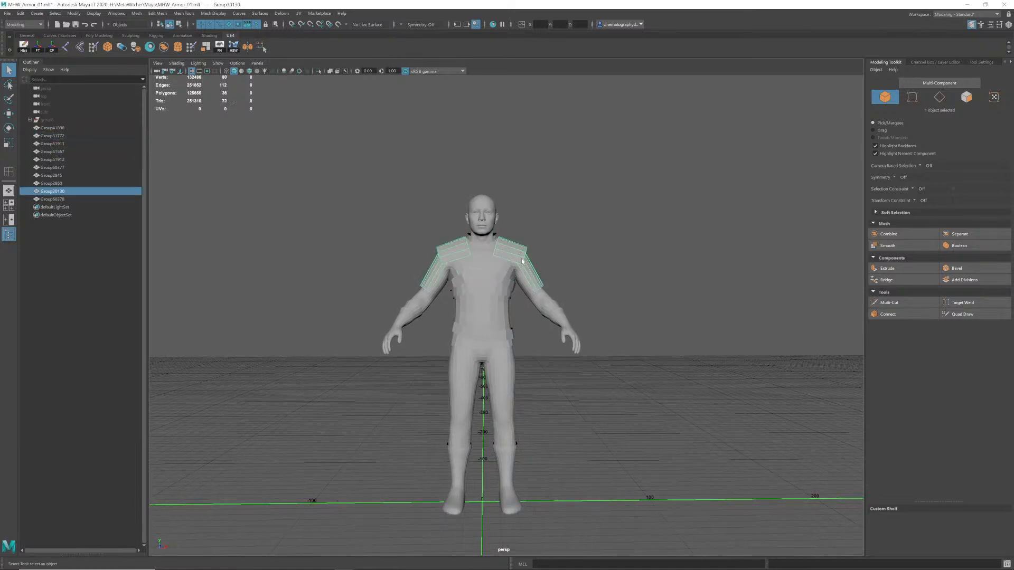
pyautogui.click(485, 259)
pyautogui.click(480, 250)
pyautogui.click(485, 247)
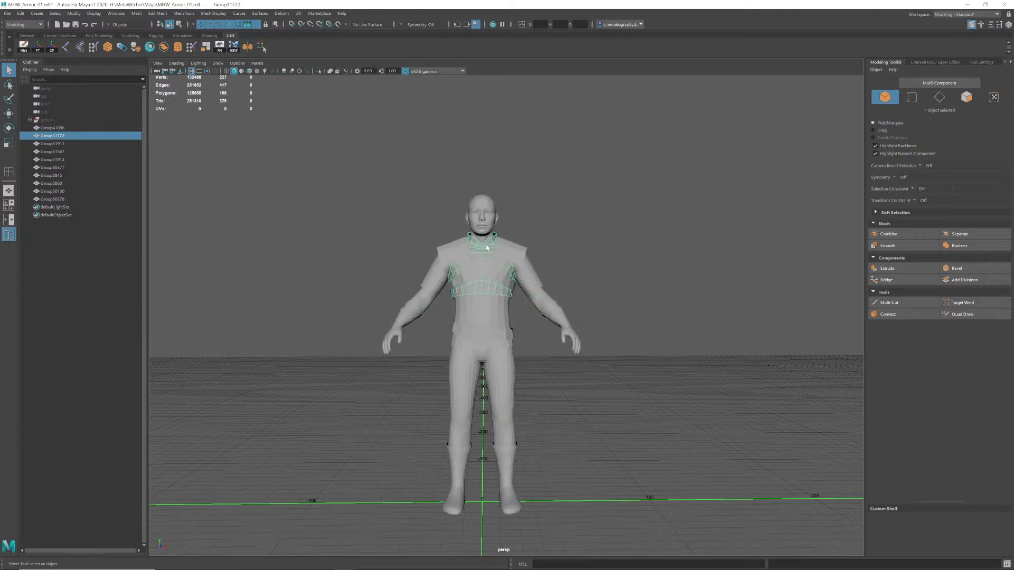
pyautogui.keyDown('alt'); pyautogui.moveTo(486, 245); pyautogui.dragTo(573, 244, button='right'); pyautogui.keyUp('alt')
pyautogui.keyDown('alt'); pyautogui.moveTo(573, 244); pyautogui.dragTo(587, 370, button='middle'); pyautogui.keyUp('alt')
pyautogui.keyDown('alt'); pyautogui.moveTo(486, 376); pyautogui.dragTo(552, 381, button='right'); pyautogui.keyUp('alt')
pyautogui.keyDown('alt'); pyautogui.moveTo(552, 381); pyautogui.dragTo(564, 294, button='middle'); pyautogui.keyUp('alt')
pyautogui.keyDown('alt'); pyautogui.moveTo(441, 297); pyautogui.dragTo(529, 272, button='right'); pyautogui.keyUp('alt')
pyautogui.keyDown('alt'); pyautogui.moveTo(528, 272); pyautogui.dragTo(516, 335, button='middle'); pyautogui.keyUp('alt')
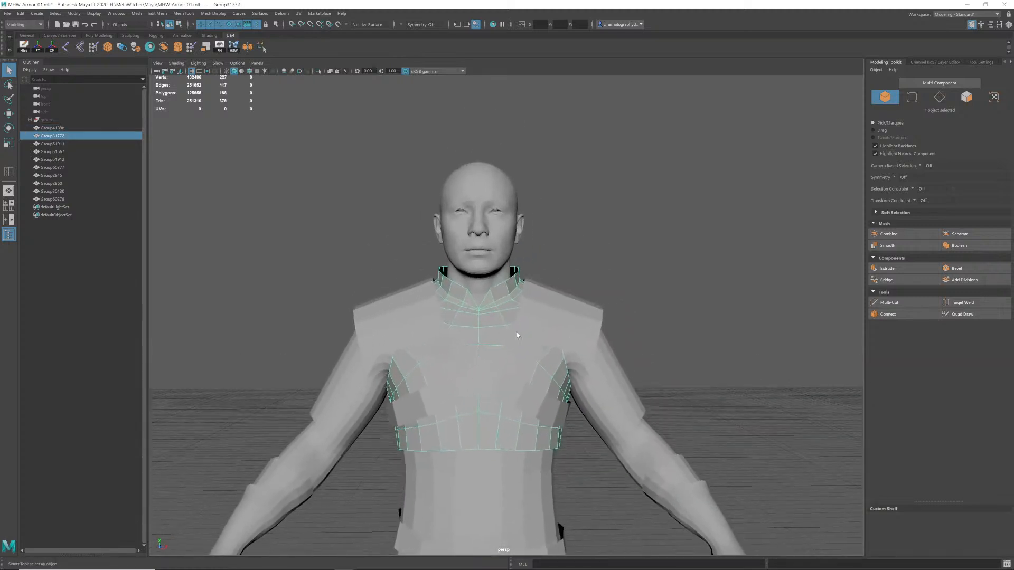
pyautogui.keyDown('alt'); pyautogui.moveTo(486, 341); pyautogui.dragTo(513, 343, button='right'); pyautogui.keyUp('alt')
pyautogui.keyDown('alt'); pyautogui.moveTo(513, 344); pyautogui.dragTo(512, 326, button='middle'); pyautogui.keyUp('alt')
pyautogui.keyDown('alt'); pyautogui.moveTo(512, 326); pyautogui.dragTo(508, 322); pyautogui.keyUp('alt')
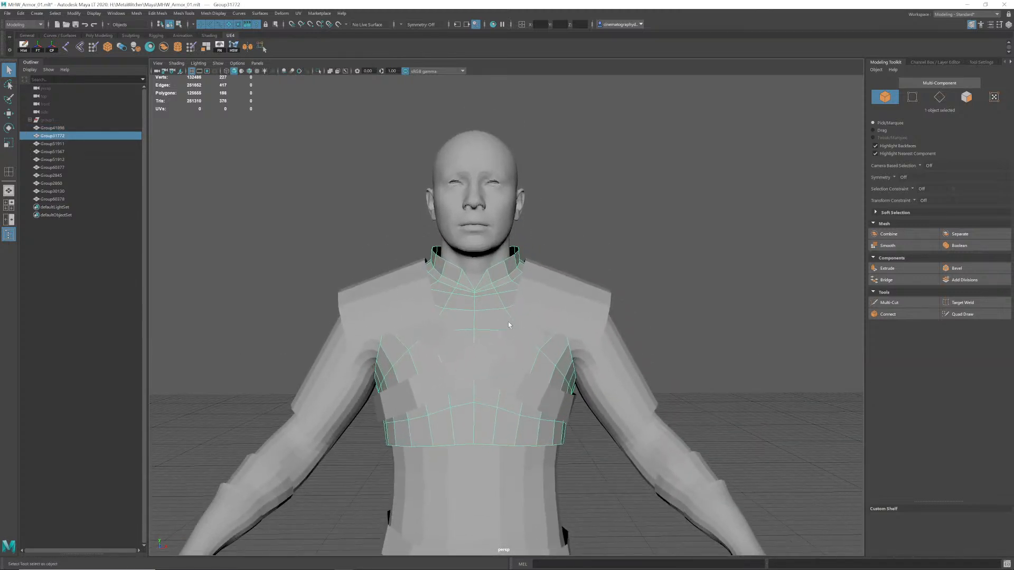
# Save the scene, then save a new version of it as MHW_Armor_02 in the same folder.
pyautogui.hotkey('ctrl', 's')
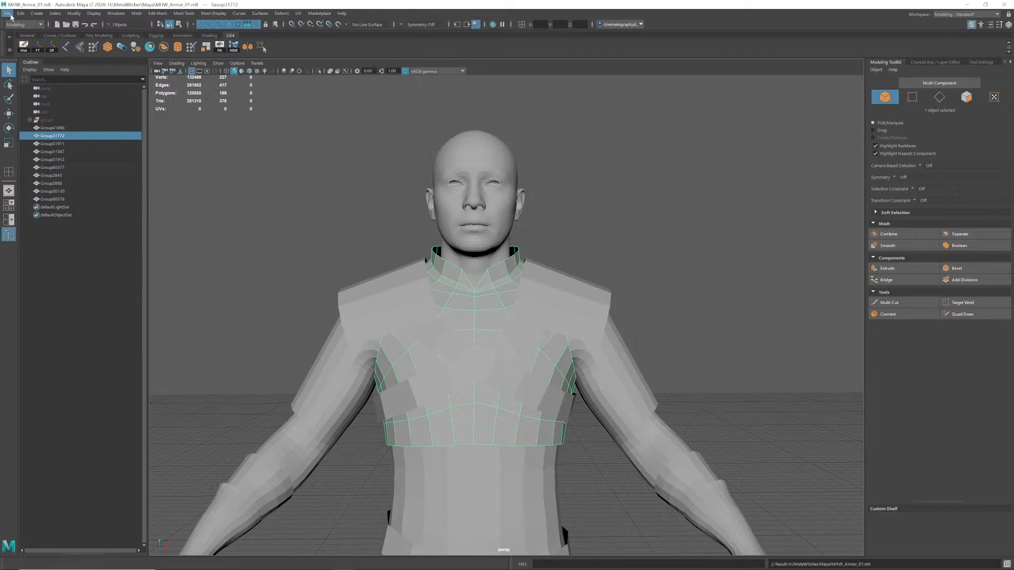
pyautogui.click(9, 14)
pyautogui.click(31, 55)
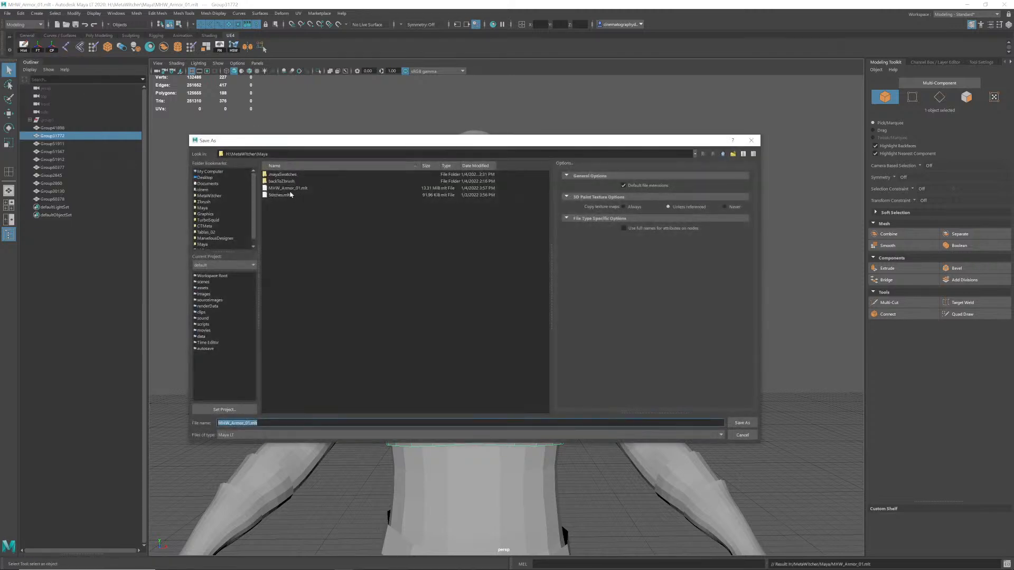
pyautogui.click(293, 188)
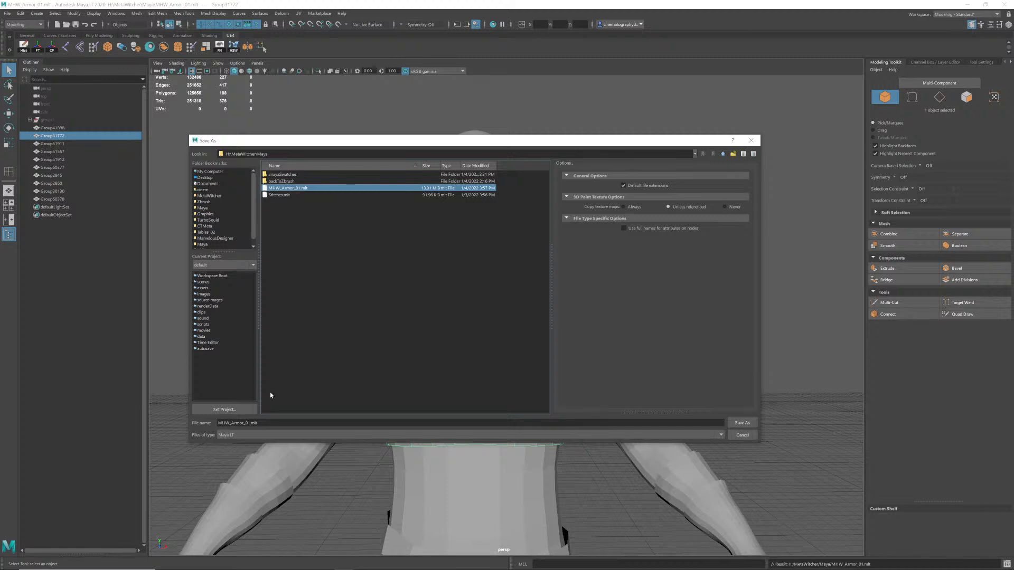
pyautogui.click(247, 423)
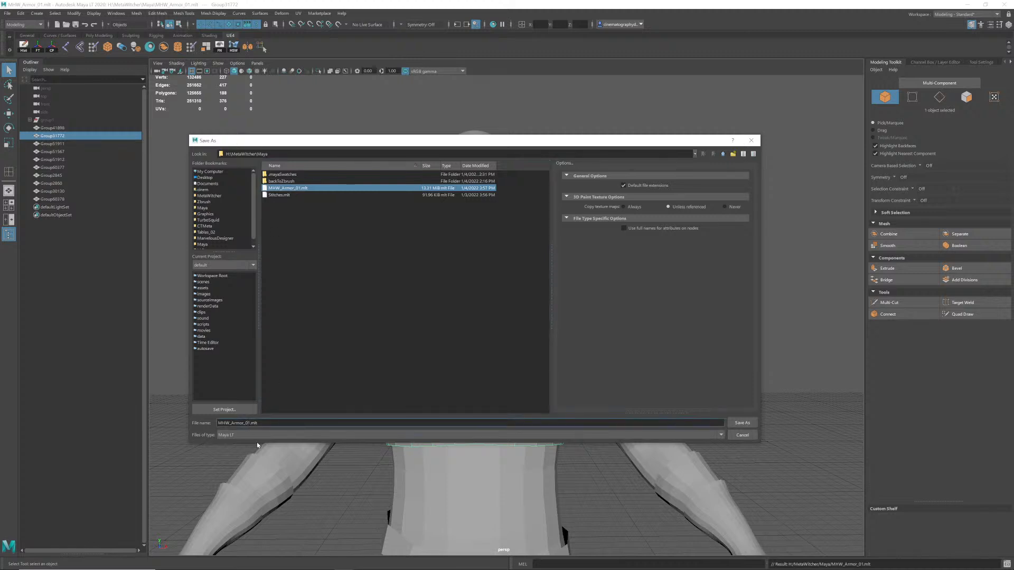
pyautogui.press('BackSpace')
pyautogui.write('2')
pyautogui.press('Return')
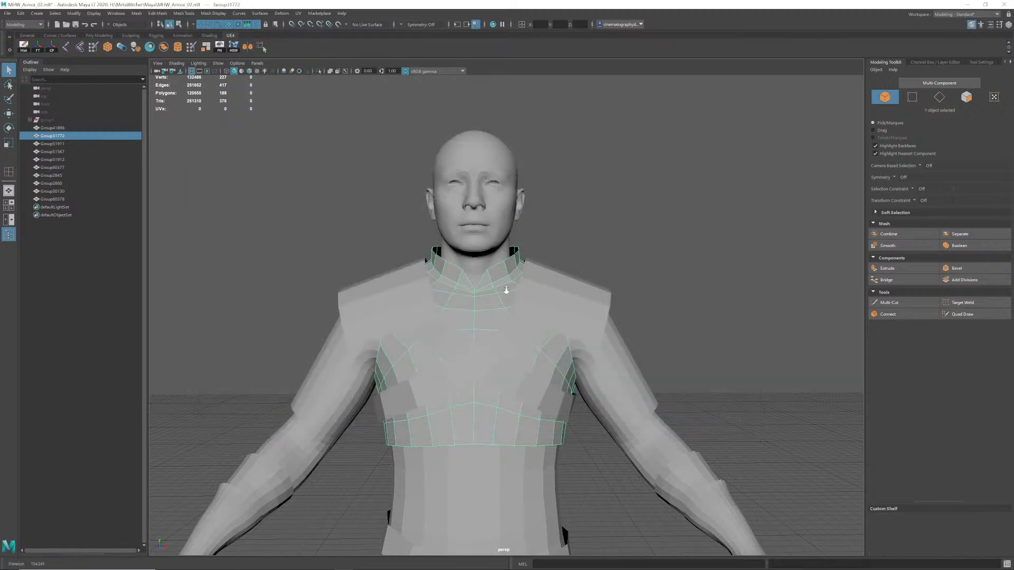
# Isolate the upper chest mesh in the viewport and frame it from the front.
pyautogui.scroll(2, 517, 290)
pyautogui.hotkey('ctrl', '1')
pyautogui.keyDown('alt'); pyautogui.moveTo(516, 296); pyautogui.dragTo(494, 284); pyautogui.keyUp('alt')
pyautogui.scroll(2, 504, 305)
pyautogui.scroll(3, 504, 305)
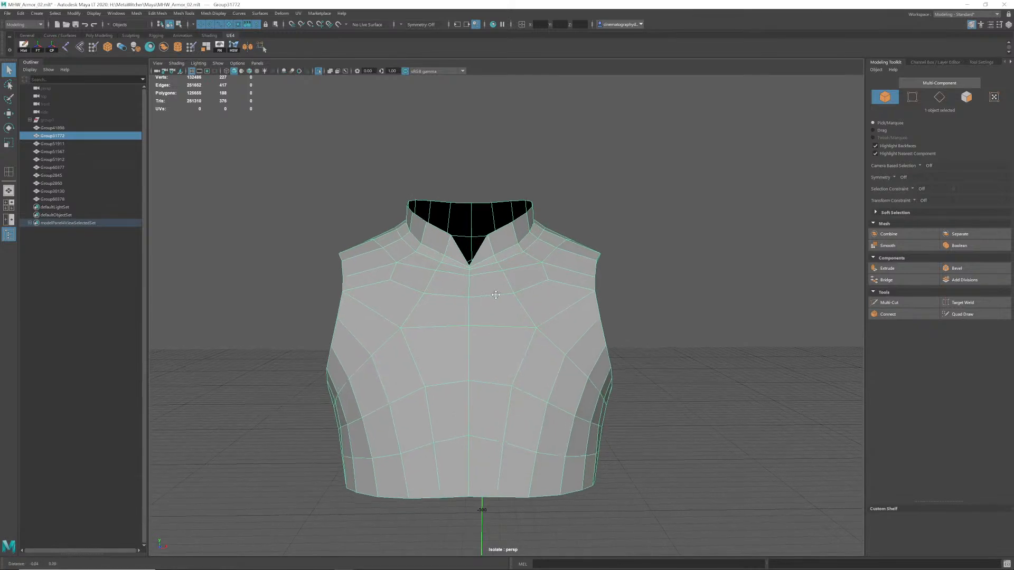
pyautogui.keyDown('alt'); pyautogui.moveTo(521, 289); pyautogui.dragTo(504, 269, button='middle'); pyautogui.keyUp('alt')
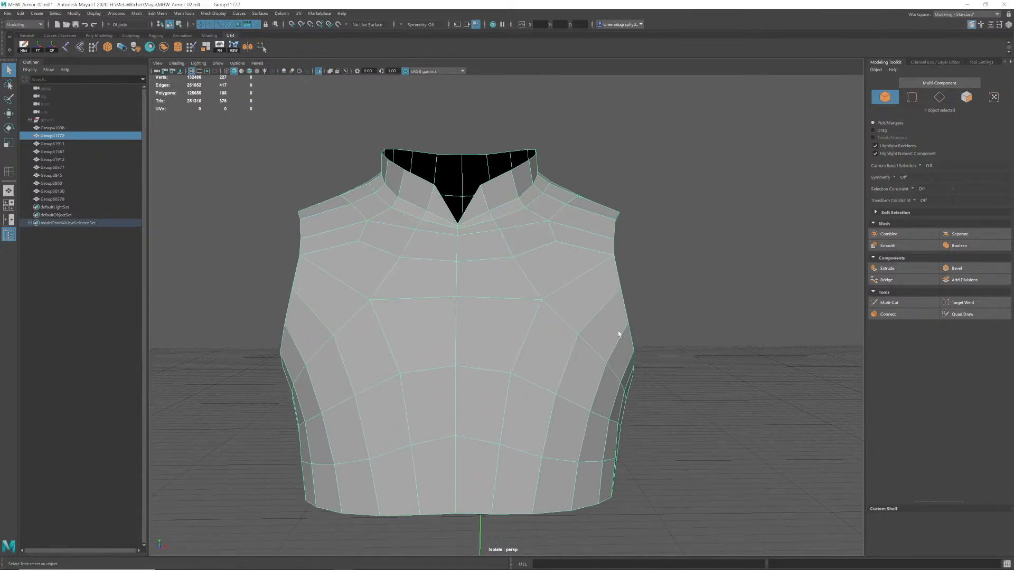
# Make the upper chest mesh a live surface and Quad Draw a first quad beside the center line at its lower front edge.
pyautogui.moveTo(496, 278); pyautogui.dragTo(517, 358, button='right')
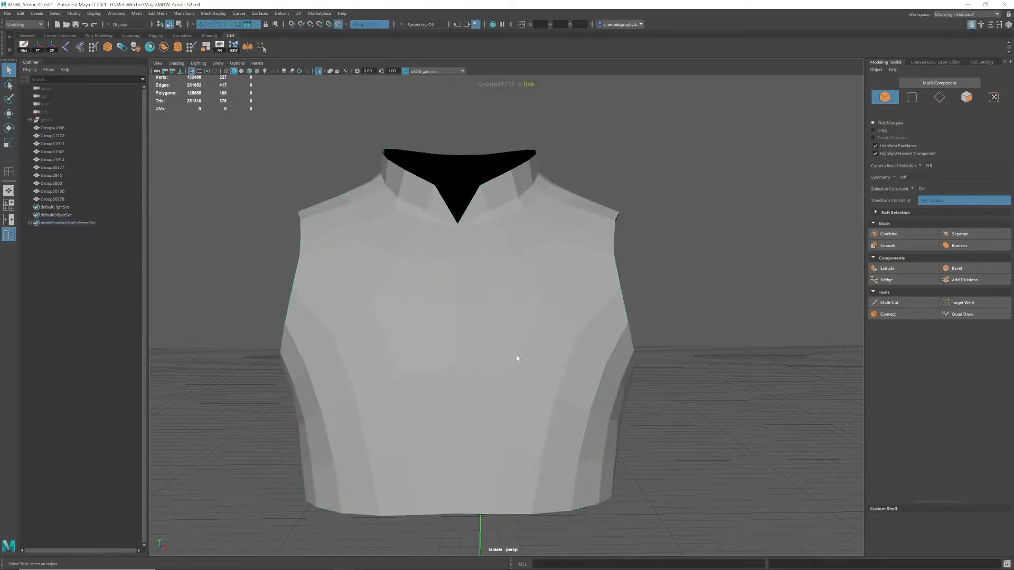
pyautogui.click(962, 314)
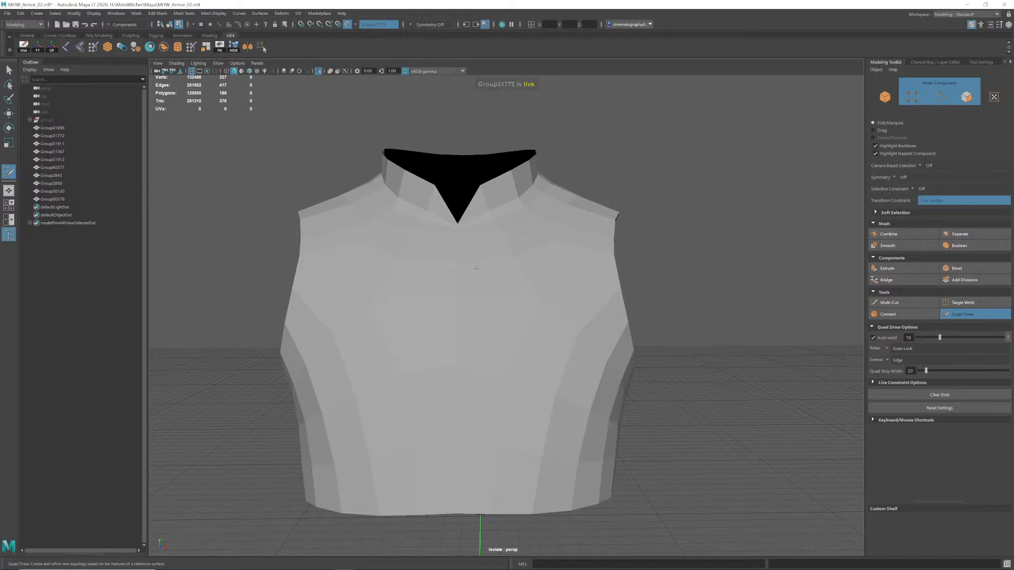
pyautogui.keyDown('alt'); pyautogui.moveTo(435, 318); pyautogui.dragTo(449, 343); pyautogui.keyUp('alt')
pyautogui.press('space')
pyautogui.scroll(3, 511, 427)
pyautogui.keyDown('alt'); pyautogui.moveTo(512, 427); pyautogui.dragTo(436, 324, button='middle'); pyautogui.keyUp('alt')
pyautogui.scroll(1, 464, 311)
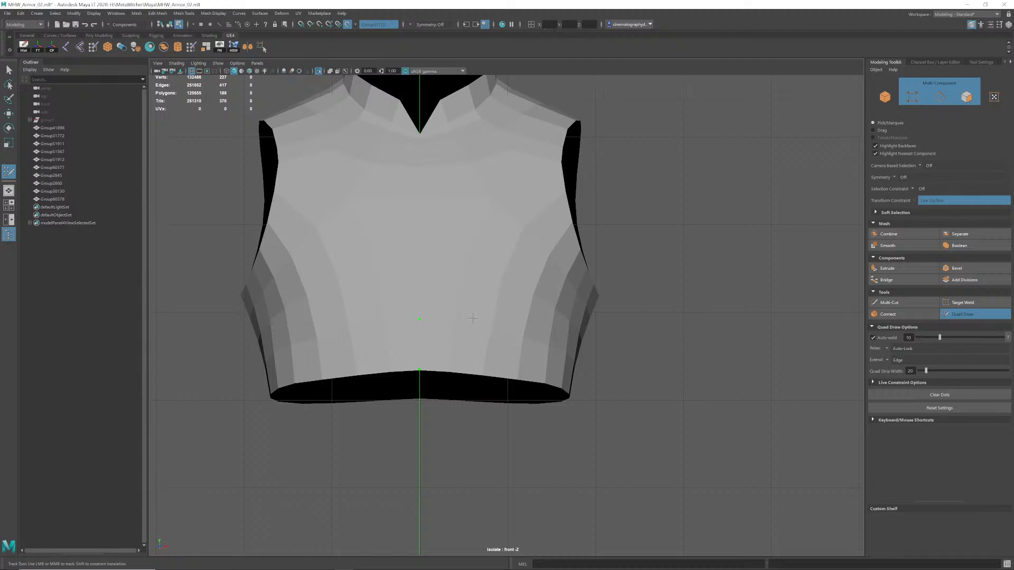
pyautogui.click(472, 373)
pyautogui.keyDown('shift'); pyautogui.click(459, 355); pyautogui.keyUp('shift')
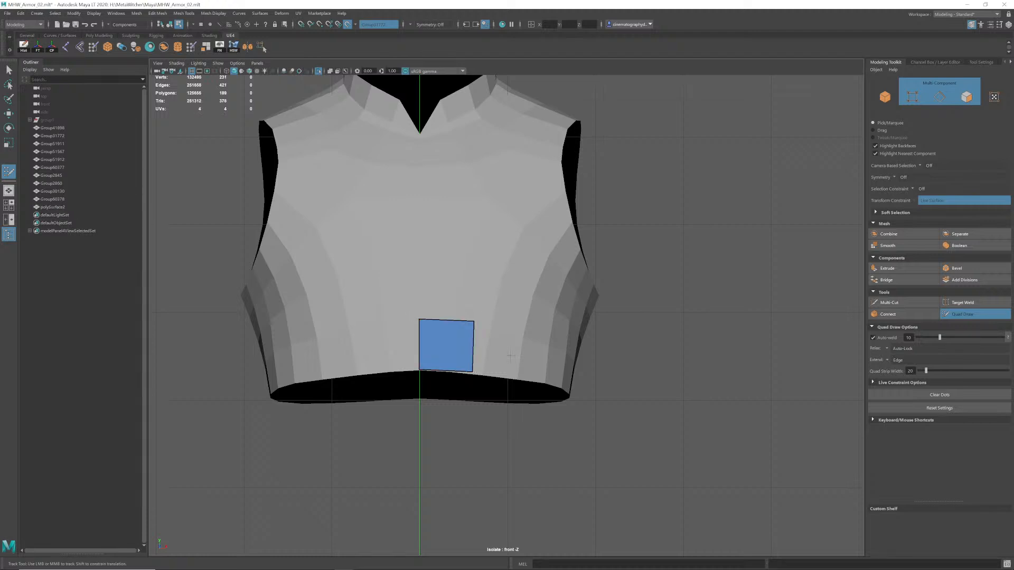
# Quad Draw two more quads along the lower front edge, extending the strip from the center line toward the side.
pyautogui.keyDown('alt'); pyautogui.moveTo(510, 328); pyautogui.dragTo(443, 321, button='middle'); pyautogui.keyUp('alt')
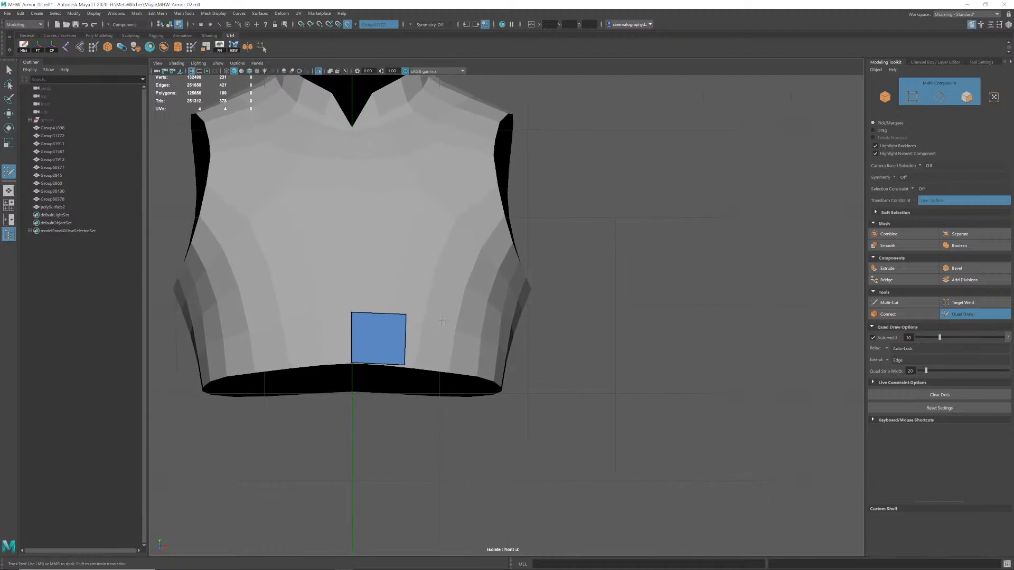
pyautogui.keyDown('shift'); pyautogui.click(452, 355); pyautogui.keyUp('shift')
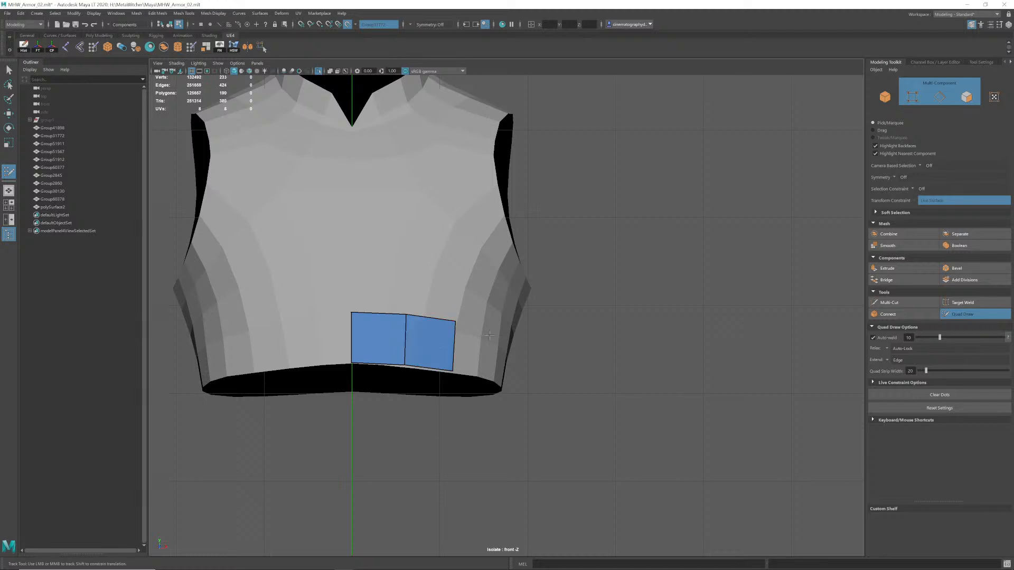
pyautogui.click(487, 376)
pyautogui.keyDown('shift'); pyautogui.click(469, 357); pyautogui.keyUp('shift')
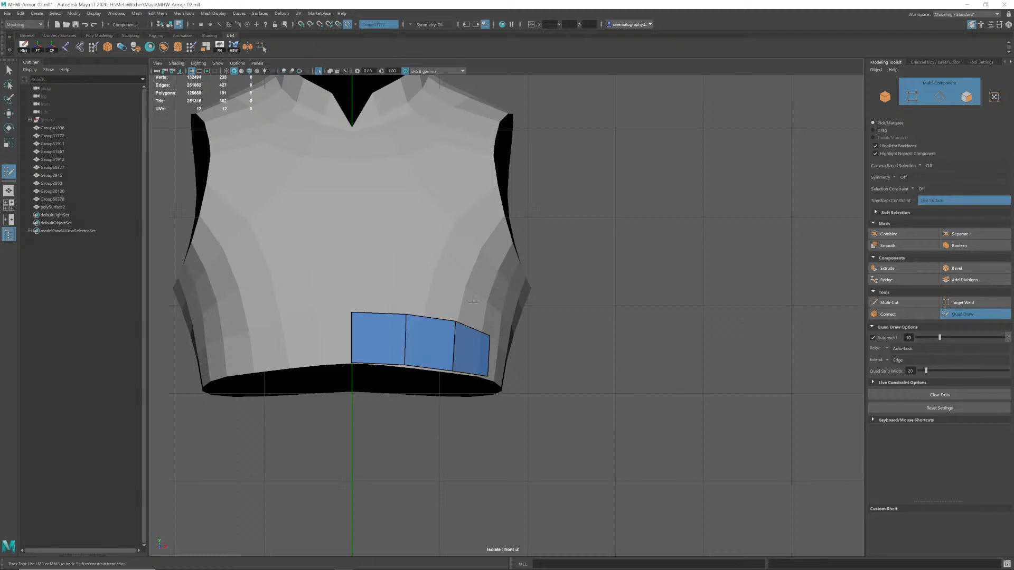
# Continue the lower-edge quad strip around the side of the chest piece and across its back.
pyautogui.press('space')
pyautogui.moveTo(471, 303); pyautogui.dragTo(435, 318)
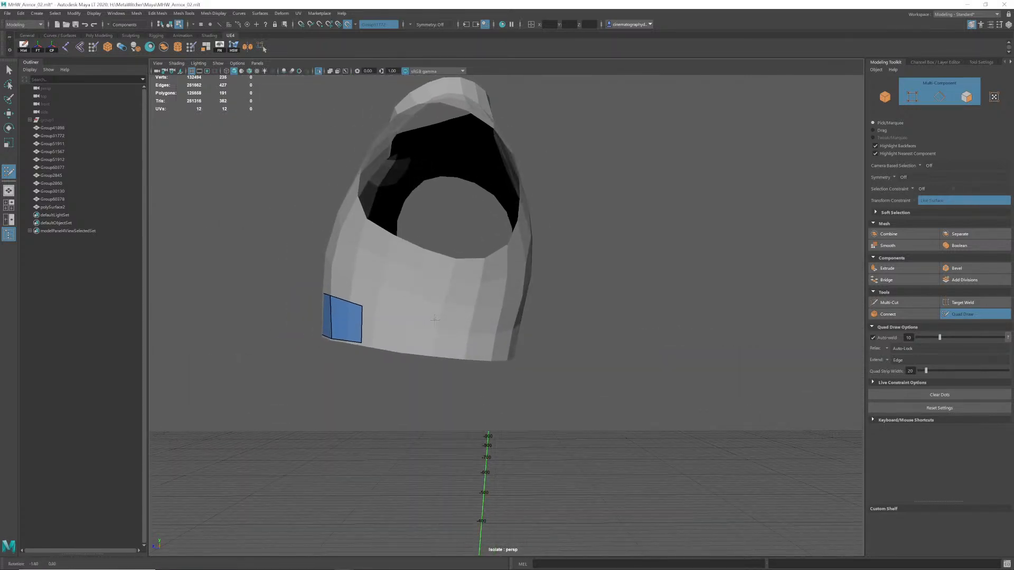
pyautogui.keyDown('shift'); pyautogui.click(379, 333); pyautogui.keyUp('shift')
pyautogui.keyDown('alt'); pyautogui.moveTo(379, 333); pyautogui.dragTo(449, 328); pyautogui.keyUp('alt')
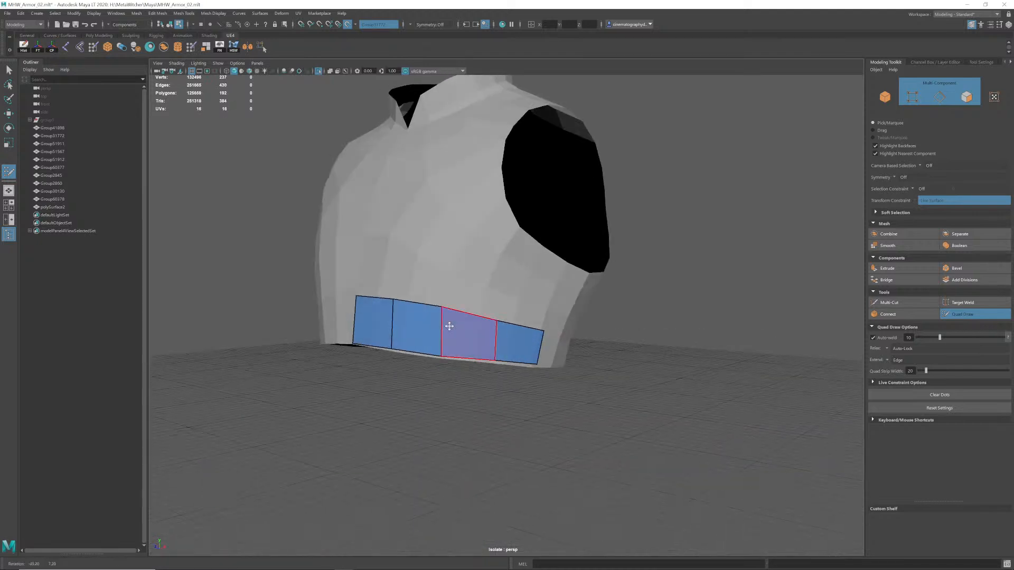
pyautogui.keyDown('alt'); pyautogui.moveTo(510, 319); pyautogui.dragTo(494, 336); pyautogui.keyUp('alt')
pyautogui.keyDown('shift'); pyautogui.click(463, 342); pyautogui.keyUp('shift')
pyautogui.keyDown('shift'); pyautogui.click(464, 334); pyautogui.keyUp('shift')
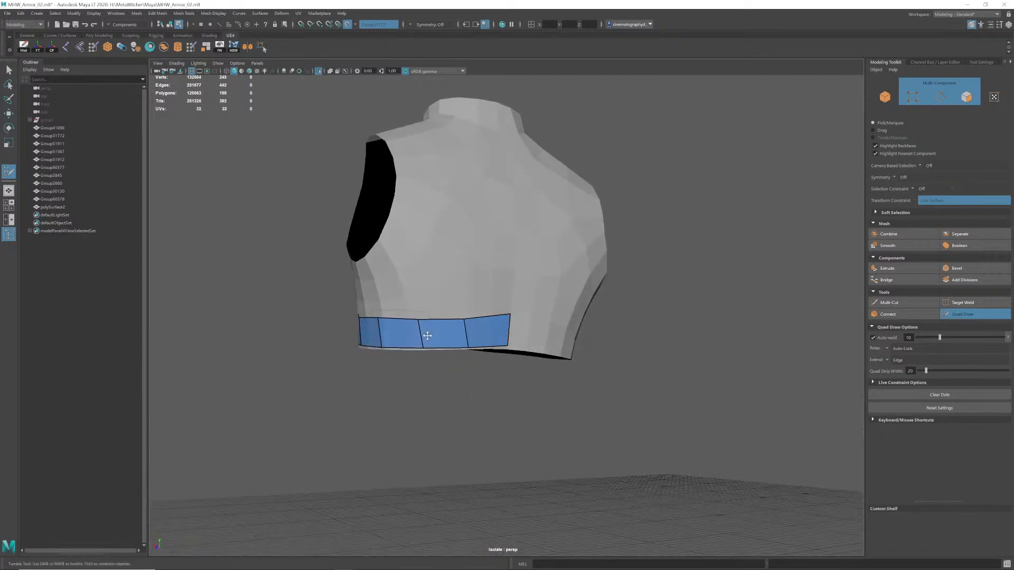
pyautogui.moveTo(421, 334)
pyautogui.keyDown('alt'); pyautogui.mouseDown()
pyautogui.moveTo(418, 367)
pyautogui.moveTo(411, 332)
pyautogui.mouseUp(); pyautogui.keyUp('alt')
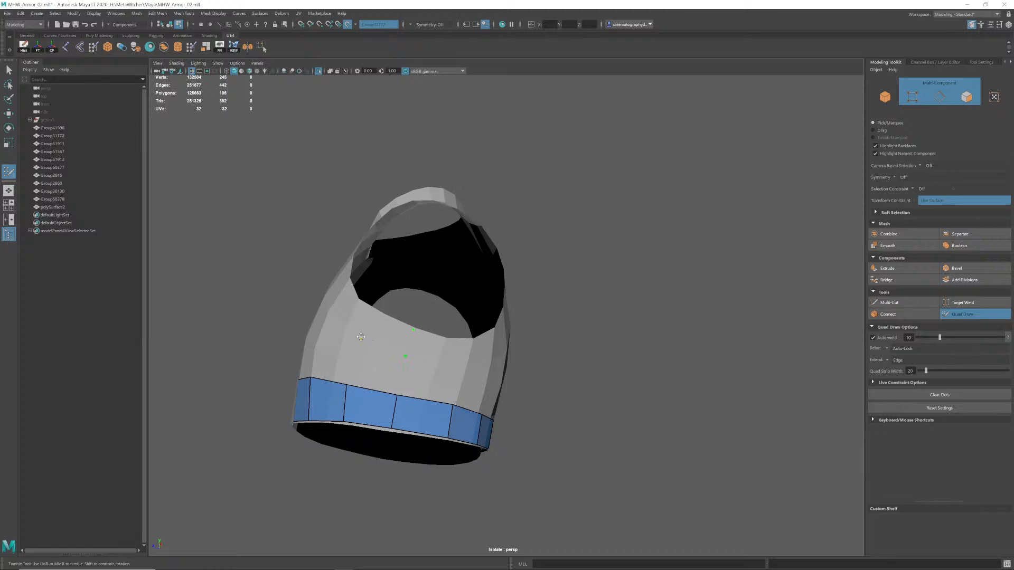
# Quad Draw a strip along the armhole rim, from beneath the opening up the front side to the shoulder.
pyautogui.keyDown('shift'); pyautogui.click(392, 339); pyautogui.keyUp('shift')
pyautogui.moveTo(392, 338)
pyautogui.keyDown('alt'); pyautogui.mouseDown()
pyautogui.moveTo(415, 351)
pyautogui.moveTo(401, 363)
pyautogui.moveTo(439, 357)
pyautogui.moveTo(447, 373)
pyautogui.mouseUp(); pyautogui.keyUp('alt')
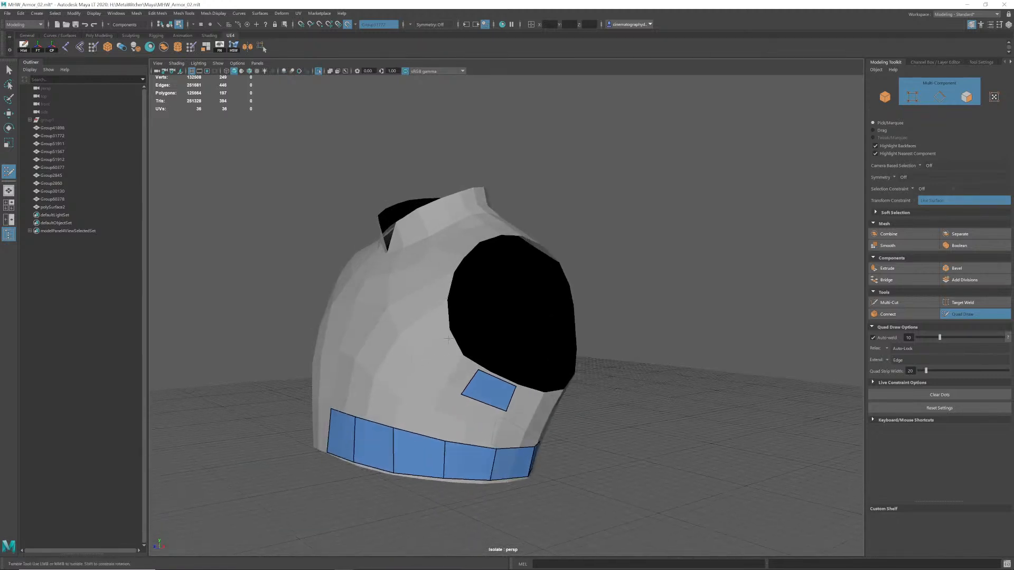
pyautogui.keyDown('shift'); pyautogui.click(455, 370); pyautogui.keyUp('shift')
pyautogui.moveTo(455, 370)
pyautogui.keyDown('alt'); pyautogui.mouseDown()
pyautogui.moveTo(429, 333)
pyautogui.moveTo(450, 329)
pyautogui.mouseUp(); pyautogui.keyUp('alt')
pyautogui.keyDown('shift'); pyautogui.click(430, 364); pyautogui.keyUp('shift')
pyautogui.keyDown('shift'); pyautogui.click(390, 351); pyautogui.keyUp('shift')
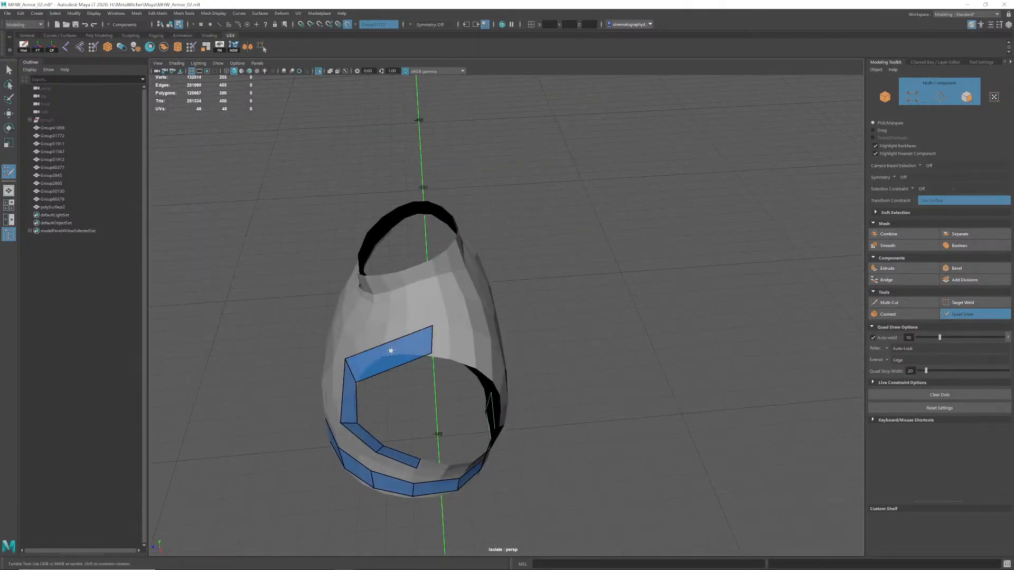
# Split the long quads along the front of the armhole with inserted edges and fit their vertices to the rim.
pyautogui.moveTo(389, 350)
pyautogui.keyDown('alt'); pyautogui.mouseDown()
pyautogui.moveTo(410, 334)
pyautogui.moveTo(402, 315)
pyautogui.mouseUp(); pyautogui.keyUp('alt')
pyautogui.moveTo(398, 394); pyautogui.dragTo(393, 381)
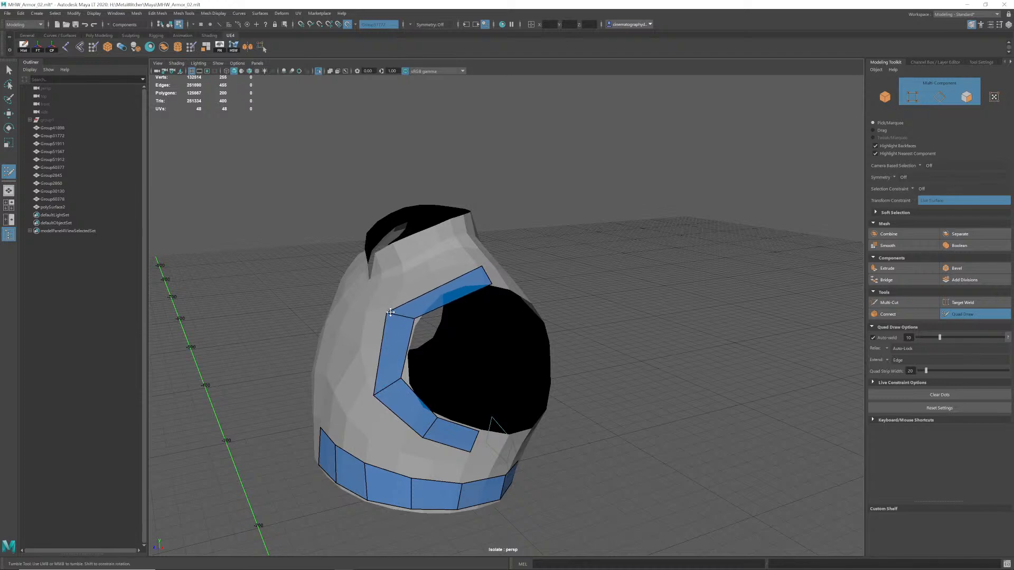
pyautogui.moveTo(414, 323)
pyautogui.keyDown('alt'); pyautogui.mouseDown()
pyautogui.moveTo(503, 342)
pyautogui.moveTo(441, 301)
pyautogui.moveTo(399, 309)
pyautogui.moveTo(423, 308)
pyautogui.moveTo(435, 355)
pyautogui.moveTo(444, 296)
pyautogui.moveTo(449, 306)
pyautogui.moveTo(427, 274)
pyautogui.mouseUp(); pyautogui.keyUp('alt')
pyautogui.keyDown('ctrl'); pyautogui.click(449, 306); pyautogui.keyUp('ctrl')
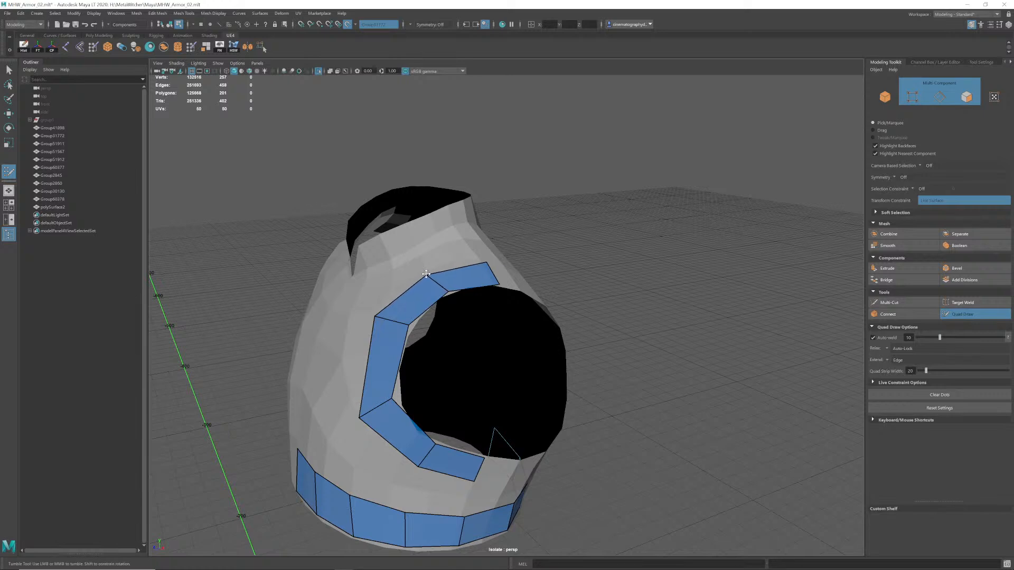
pyautogui.keyDown('alt'); pyautogui.moveTo(406, 332); pyautogui.dragTo(417, 322); pyautogui.keyUp('alt')
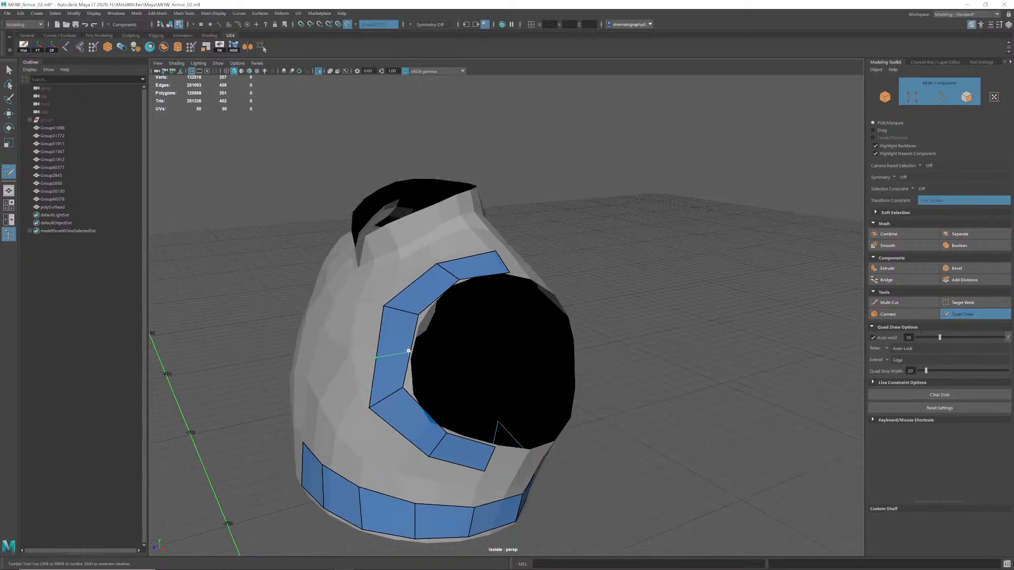
pyautogui.keyDown('ctrl'); pyautogui.click(407, 352); pyautogui.keyUp('ctrl')
pyautogui.keyDown('ctrl'); pyautogui.click(405, 431); pyautogui.keyUp('ctrl')
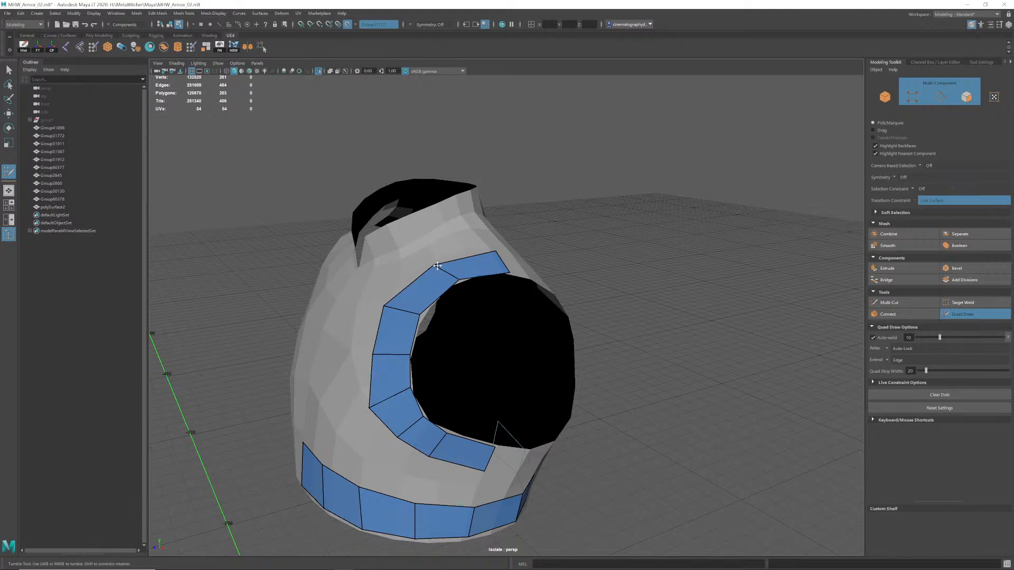
pyautogui.moveTo(397, 306); pyautogui.dragTo(392, 298)
pyautogui.moveTo(446, 274)
pyautogui.keyDown('alt'); pyautogui.mouseDown()
pyautogui.moveTo(403, 379)
pyautogui.moveTo(447, 353)
pyautogui.mouseUp(); pyautogui.keyUp('alt')
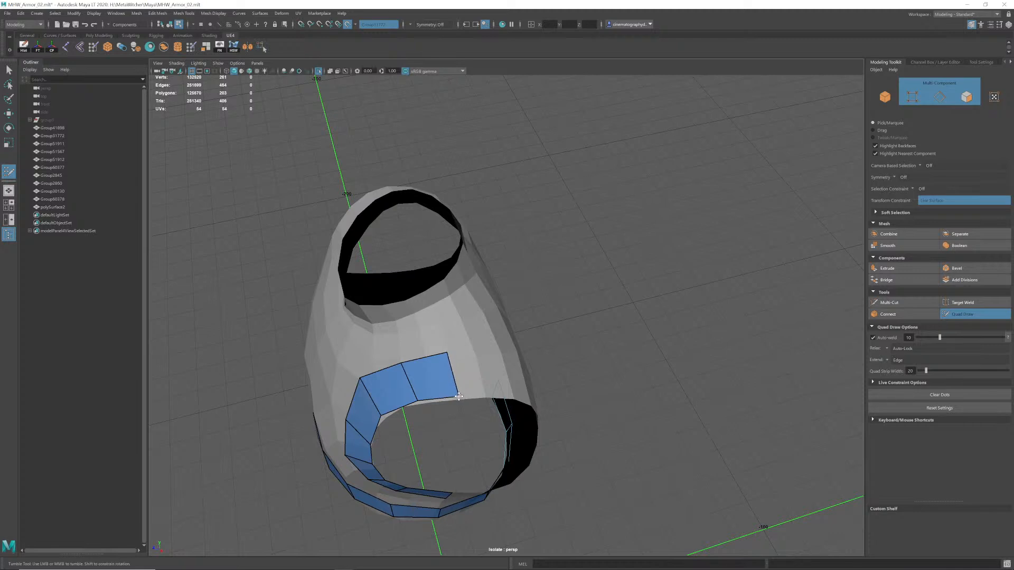
# Extend the armhole strip underneath the opening and up along its back rim.
pyautogui.keyDown('alt'); pyautogui.moveTo(460, 391); pyautogui.dragTo(434, 339); pyautogui.keyUp('alt')
pyautogui.moveTo(462, 379)
pyautogui.mouseDown()
pyautogui.moveTo(452, 389)
pyautogui.moveTo(488, 411)
pyautogui.moveTo(538, 415)
pyautogui.moveTo(527, 403)
pyautogui.moveTo(359, 389)
pyautogui.moveTo(404, 400)
pyautogui.moveTo(401, 387)
pyautogui.moveTo(407, 419)
pyautogui.moveTo(425, 390)
pyautogui.moveTo(462, 379)
pyautogui.moveTo(419, 395)
pyautogui.moveTo(434, 364)
pyautogui.moveTo(393, 400)
pyautogui.moveTo(415, 429)
pyautogui.mouseUp()
pyautogui.moveTo(423, 393); pyautogui.dragTo(436, 391)
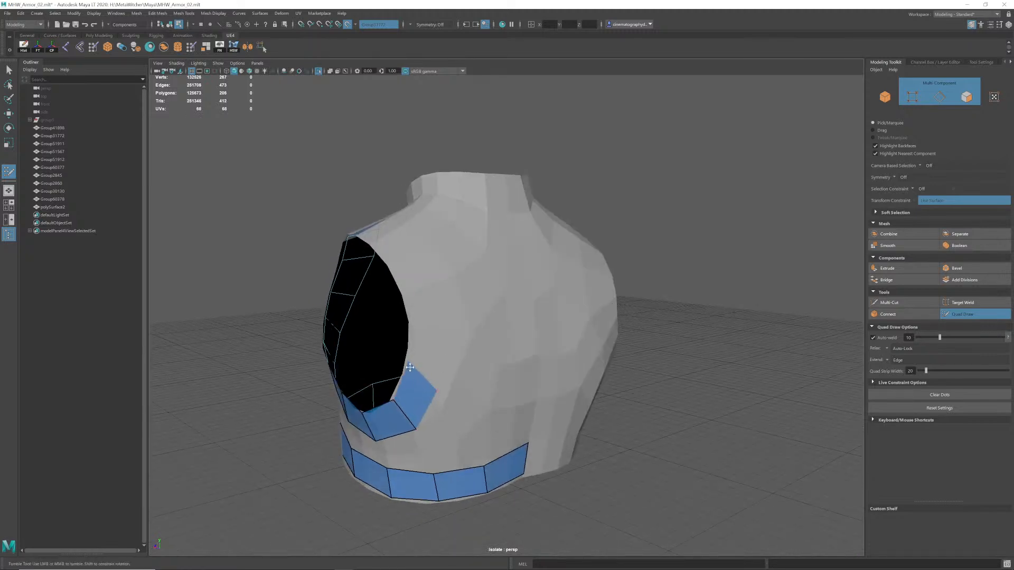
pyautogui.keyDown('alt'); pyautogui.moveTo(428, 352); pyautogui.dragTo(451, 358); pyautogui.keyUp('alt')
pyautogui.moveTo(431, 353)
pyautogui.keyDown('alt'); pyautogui.mouseDown()
pyautogui.moveTo(439, 376)
pyautogui.moveTo(421, 342)
pyautogui.mouseUp(); pyautogui.keyUp('alt')
pyautogui.keyDown('alt'); pyautogui.moveTo(421, 342); pyautogui.dragTo(442, 370, button='middle'); pyautogui.keyUp('alt')
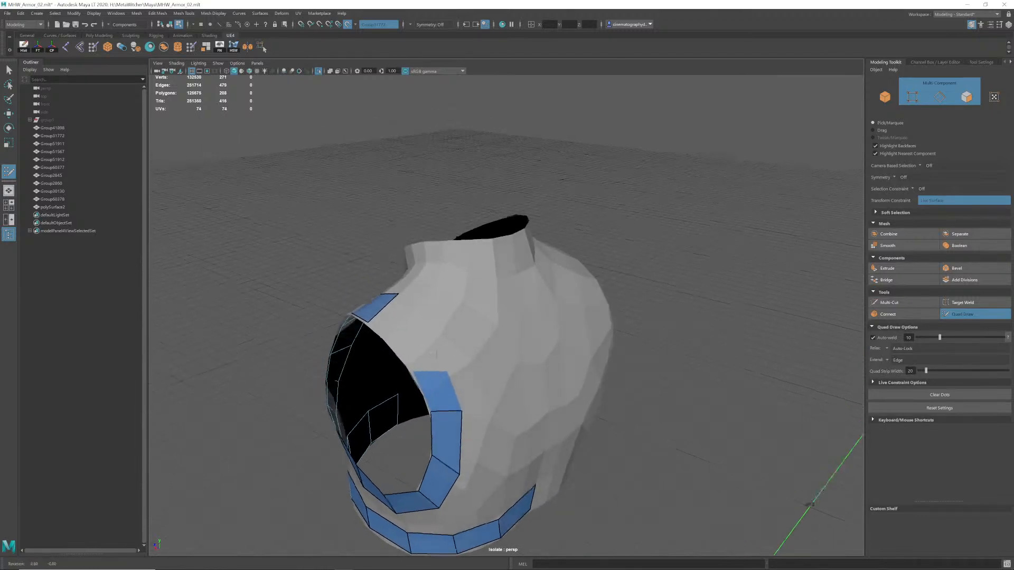
# Close the armhole strip over the back of the shoulder and move its vertices to follow the rim.
pyautogui.keyDown('alt'); pyautogui.moveTo(442, 370); pyautogui.dragTo(419, 334); pyautogui.keyUp('alt')
pyautogui.moveTo(436, 375); pyautogui.dragTo(415, 335)
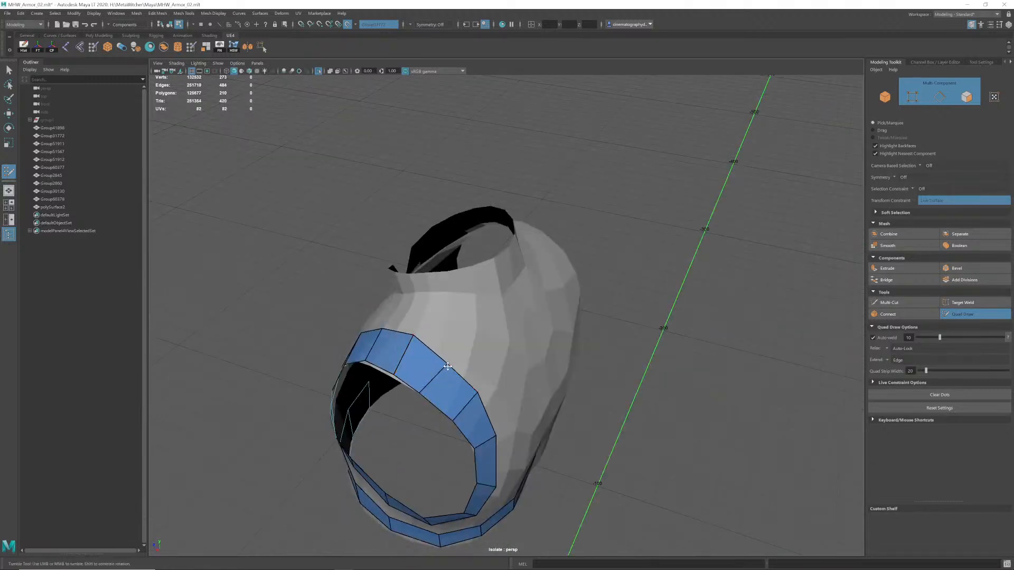
pyautogui.moveTo(447, 366); pyautogui.dragTo(453, 360)
pyautogui.moveTo(422, 391); pyautogui.dragTo(479, 390)
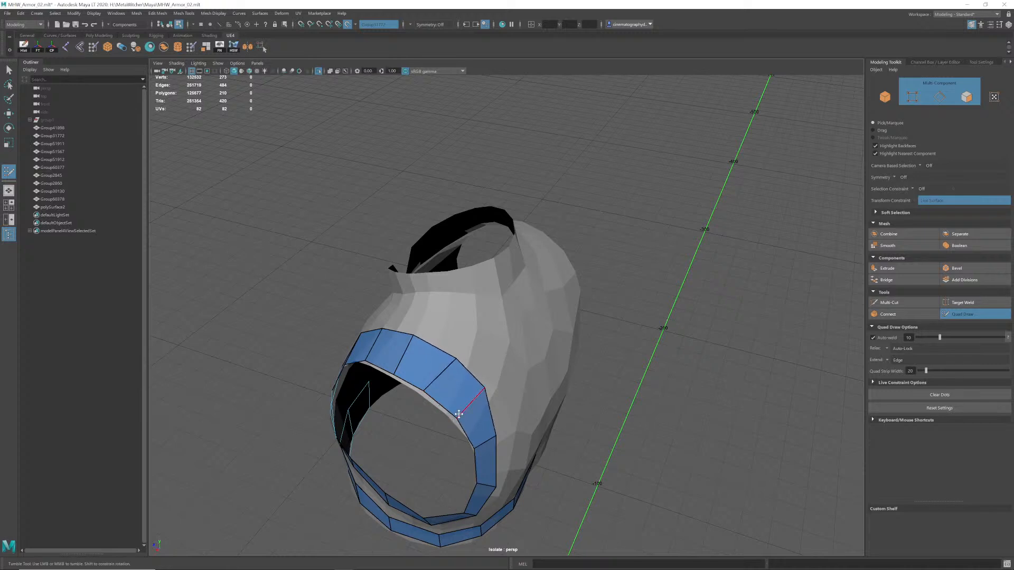
# Quad Draw quads across the top of the shoulder, between the armhole strip and the neck base.
pyautogui.moveTo(406, 358)
pyautogui.keyDown('alt'); pyautogui.mouseDown()
pyautogui.moveTo(458, 369)
pyautogui.moveTo(457, 382)
pyautogui.moveTo(453, 368)
pyautogui.mouseUp(); pyautogui.keyUp('alt')
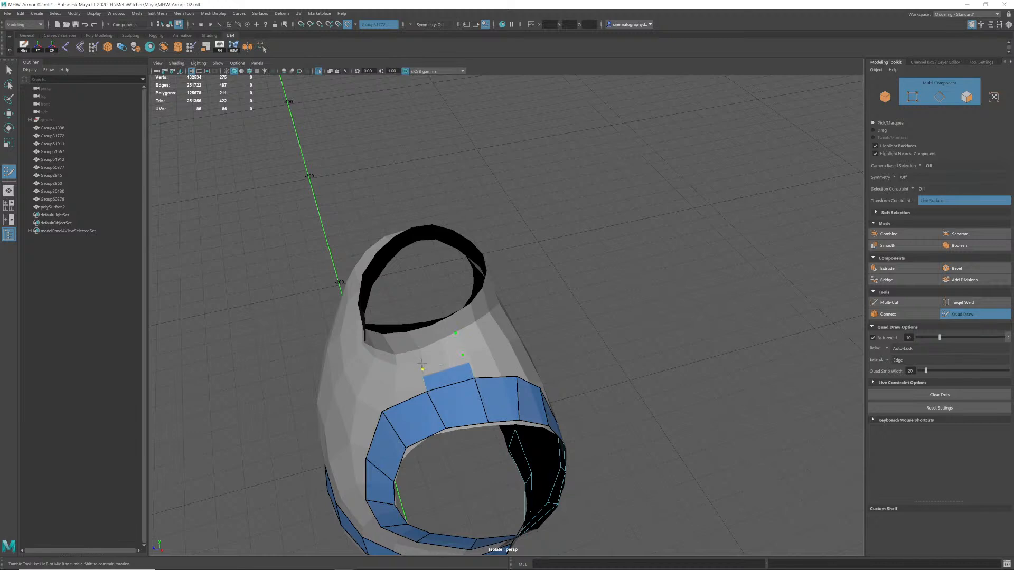
pyautogui.keyDown('shift'); pyautogui.click(443, 353); pyautogui.keyUp('shift')
pyautogui.hotkey('ctrl', 'z')
pyautogui.keyDown('shift'); pyautogui.click(440, 348); pyautogui.keyUp('shift')
pyautogui.keyDown('shift'); pyautogui.click(437, 349); pyautogui.keyUp('shift')
# Fill the gap between the shoulder quads and extend them down the front neck base, joining them to the armhole strip.
pyautogui.keyDown('alt'); pyautogui.moveTo(437, 348); pyautogui.dragTo(510, 313); pyautogui.keyUp('alt')
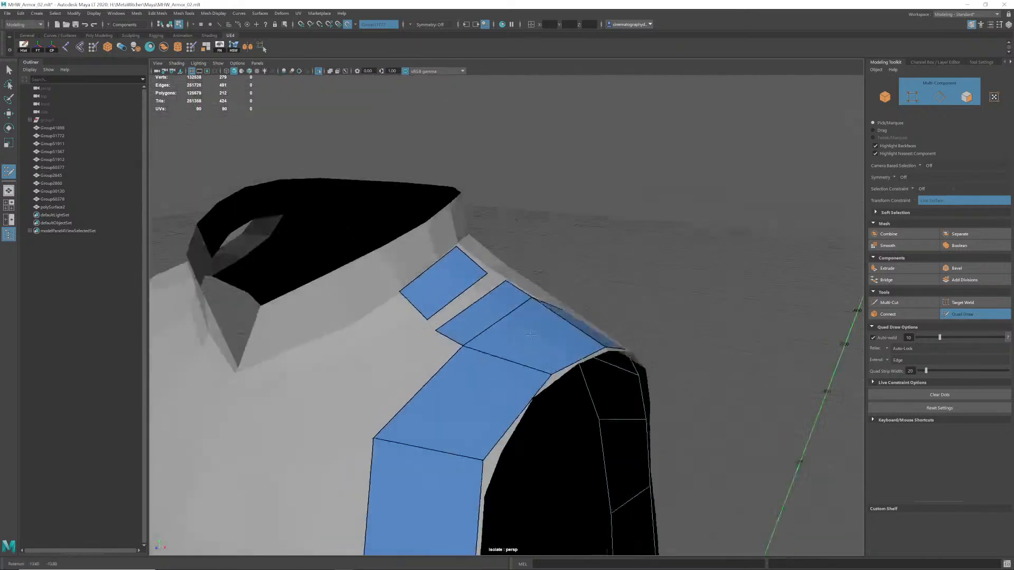
pyautogui.keyDown('alt'); pyautogui.moveTo(510, 313); pyautogui.dragTo(446, 336, button='right'); pyautogui.keyUp('alt')
pyautogui.keyDown('alt'); pyautogui.moveTo(446, 337); pyautogui.dragTo(470, 330, button='middle'); pyautogui.keyUp('alt')
pyautogui.keyDown('alt'); pyautogui.moveTo(470, 330); pyautogui.dragTo(511, 306); pyautogui.keyUp('alt')
pyautogui.moveTo(522, 269)
pyautogui.mouseDown()
pyautogui.moveTo(495, 291)
pyautogui.moveTo(503, 303)
pyautogui.moveTo(530, 313)
pyautogui.moveTo(558, 287)
pyautogui.mouseUp()
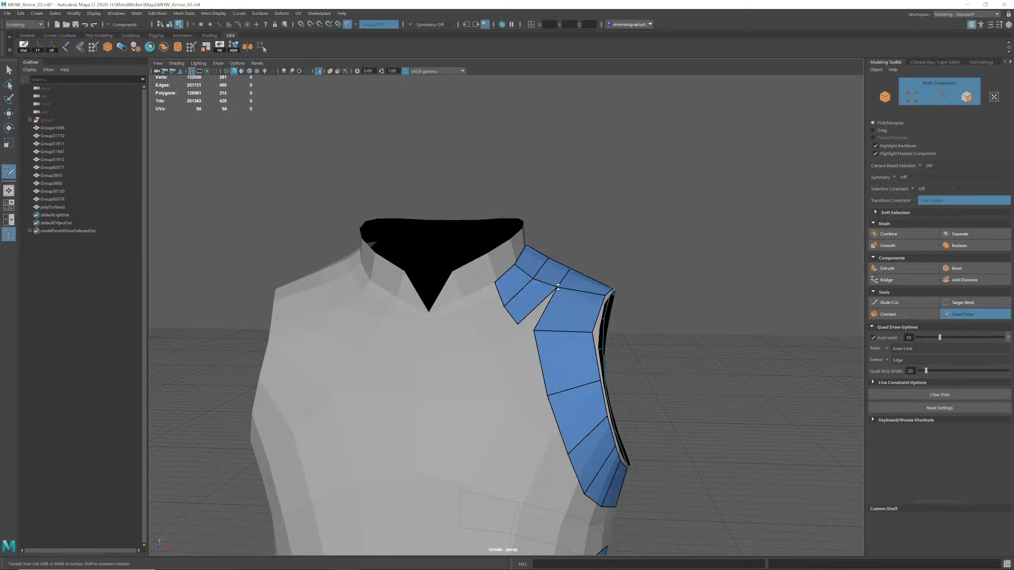
pyautogui.moveTo(513, 320)
pyautogui.mouseDown()
pyautogui.moveTo(505, 306)
pyautogui.moveTo(467, 316)
pyautogui.moveTo(513, 343)
pyautogui.moveTo(539, 330)
pyautogui.mouseUp()
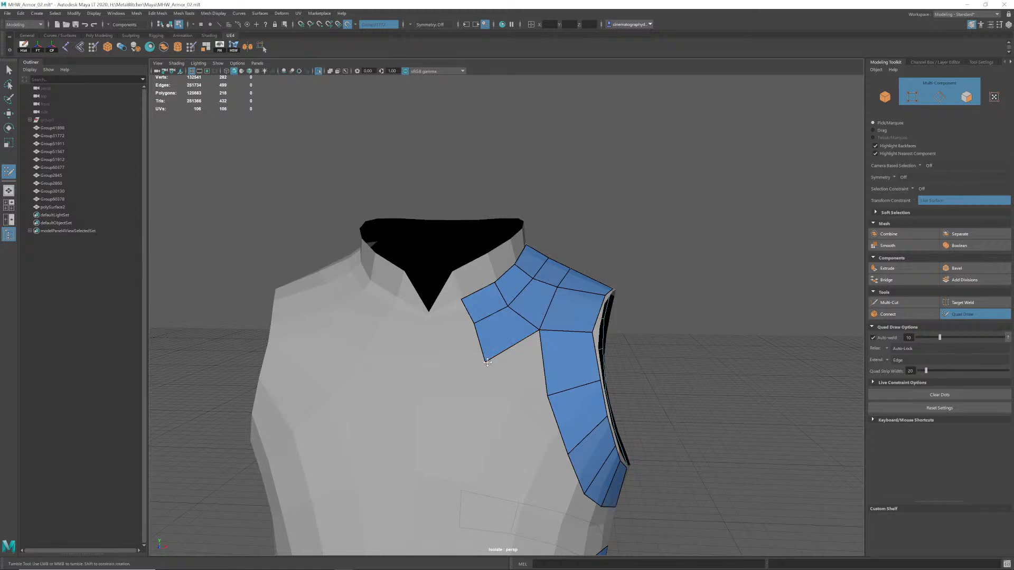
pyautogui.moveTo(487, 363); pyautogui.dragTo(499, 360)
# Extrude the top edge of the front center quad upward into a column of quads along the center of the chest.
pyautogui.scroll(-3, 500, 361)
pyautogui.keyDown('alt'); pyautogui.moveTo(508, 409); pyautogui.dragTo(521, 362, button='middle'); pyautogui.keyUp('alt')
pyautogui.keyDown('alt'); pyautogui.moveTo(521, 361); pyautogui.dragTo(470, 365); pyautogui.keyUp('alt')
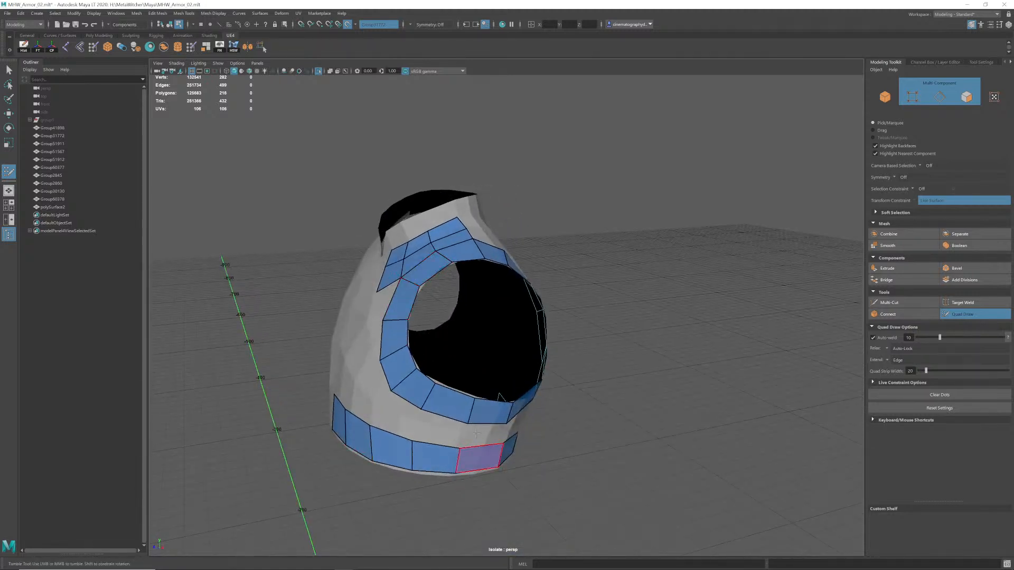
pyautogui.keyDown('alt'); pyautogui.moveTo(476, 433); pyautogui.dragTo(467, 446); pyautogui.keyUp('alt')
pyautogui.keyDown('alt'); pyautogui.moveTo(467, 446); pyautogui.dragTo(469, 450, button='middle'); pyautogui.keyUp('alt')
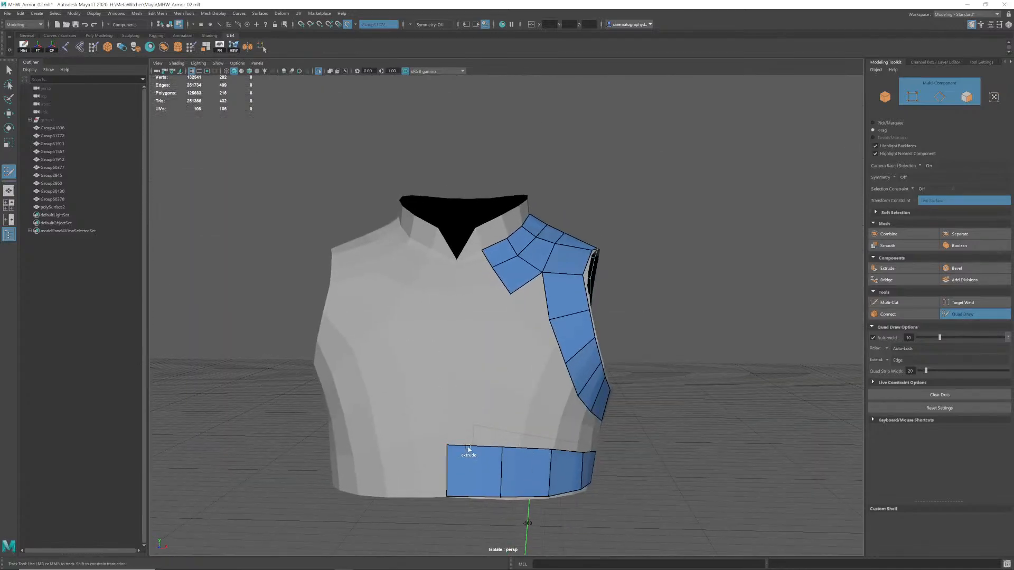
pyautogui.moveTo(468, 450); pyautogui.dragTo(472, 331)
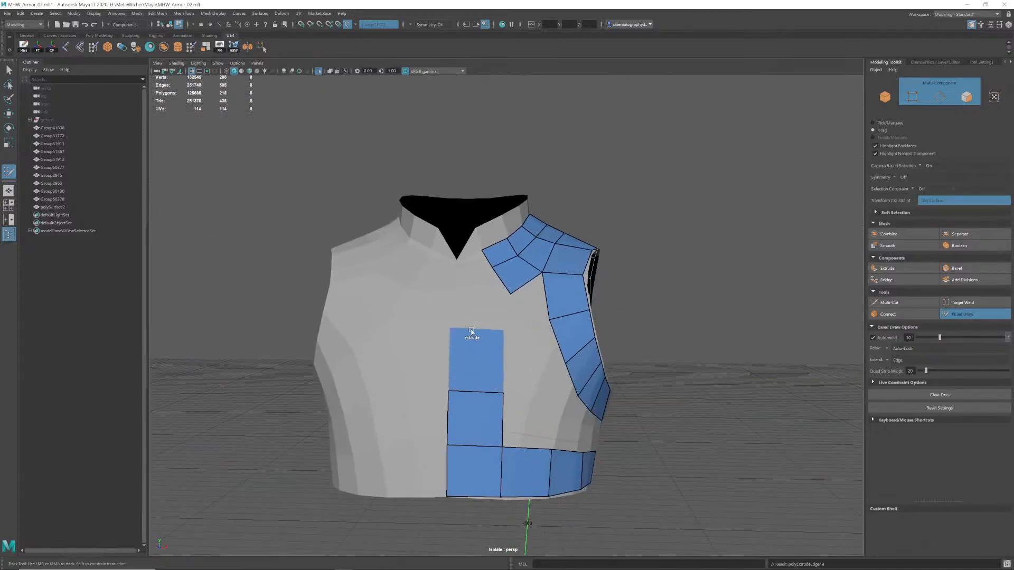
pyautogui.keyDown('alt'); pyautogui.moveTo(481, 307); pyautogui.dragTo(471, 362, button='middle'); pyautogui.keyUp('alt')
pyautogui.keyDown('alt'); pyautogui.moveTo(471, 363); pyautogui.dragTo(479, 369, button='right'); pyautogui.keyUp('alt')
pyautogui.moveTo(479, 391); pyautogui.dragTo(477, 363)
# Quad Draw faces around one side of the V-neck notch and connect them to the shoulder quads.
pyautogui.keyDown('alt'); pyautogui.moveTo(468, 281); pyautogui.dragTo(448, 353, button='middle'); pyautogui.keyUp('alt')
pyautogui.keyDown('alt'); pyautogui.moveTo(448, 353); pyautogui.dragTo(465, 365, button='right'); pyautogui.keyUp('alt')
pyautogui.keyDown('alt'); pyautogui.moveTo(466, 364); pyautogui.dragTo(523, 349, button='middle'); pyautogui.keyUp('alt')
pyautogui.keyDown('alt'); pyautogui.moveTo(522, 348); pyautogui.dragTo(528, 372, button='right'); pyautogui.keyUp('alt')
pyautogui.keyDown('alt'); pyautogui.moveTo(523, 377); pyautogui.dragTo(513, 368); pyautogui.keyUp('alt')
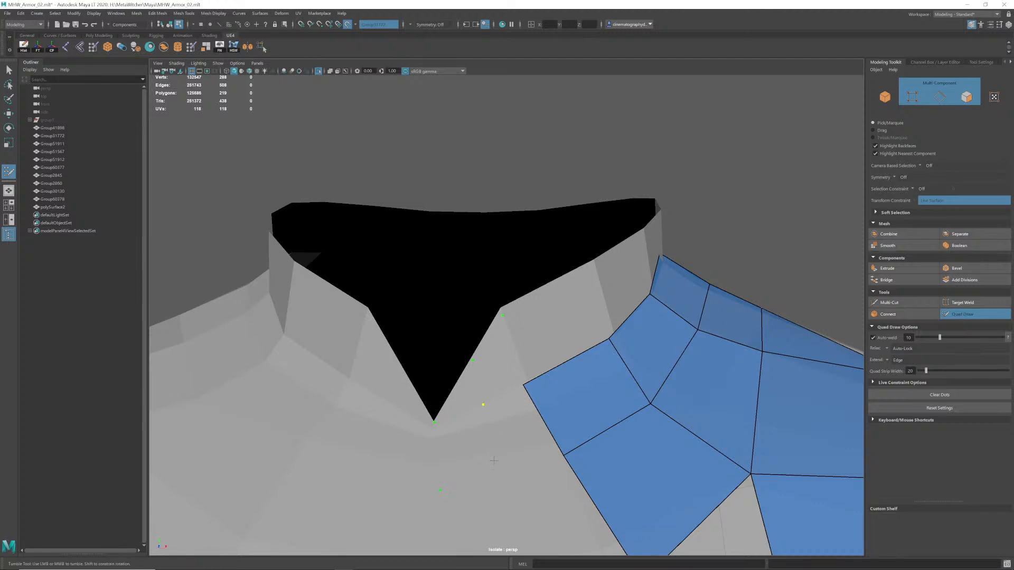
pyautogui.keyDown('shift'); pyautogui.click(456, 396); pyautogui.keyUp('shift')
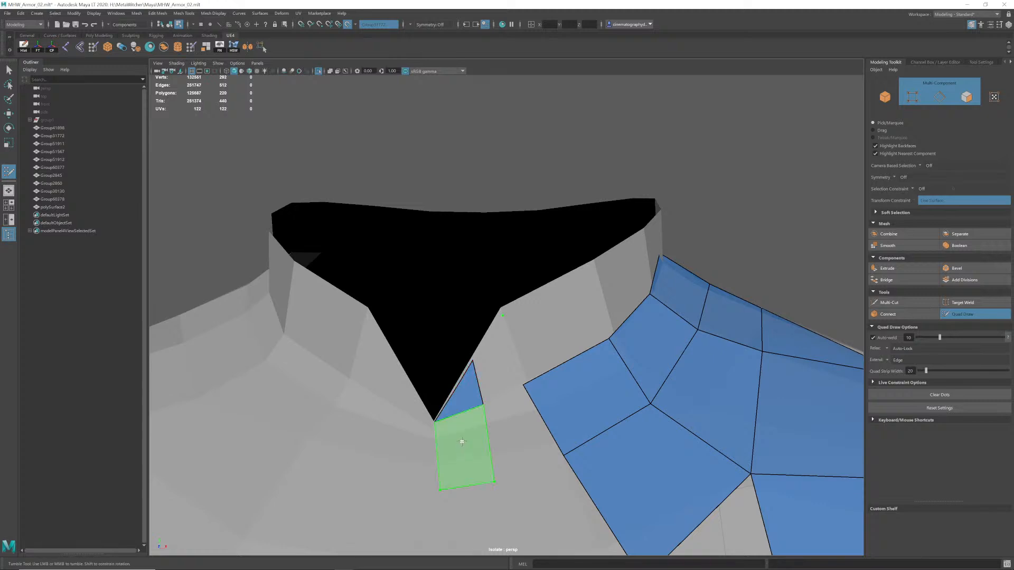
pyautogui.keyDown('shift'); pyautogui.click(463, 445); pyautogui.keyUp('shift')
pyautogui.keyDown('shift'); pyautogui.click(516, 435); pyautogui.keyUp('shift')
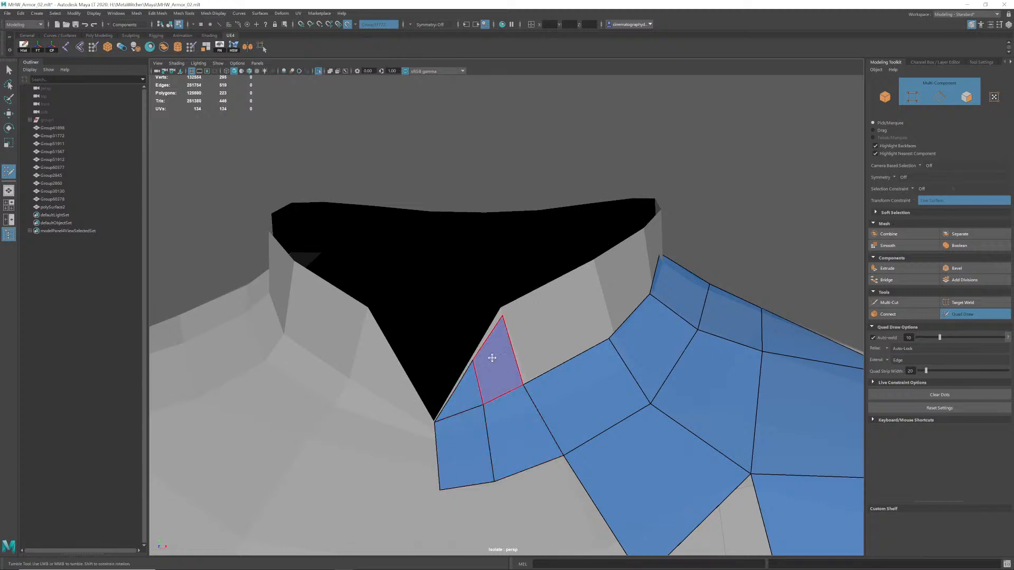
pyautogui.keyDown('shift'); pyautogui.click(489, 355); pyautogui.keyUp('shift')
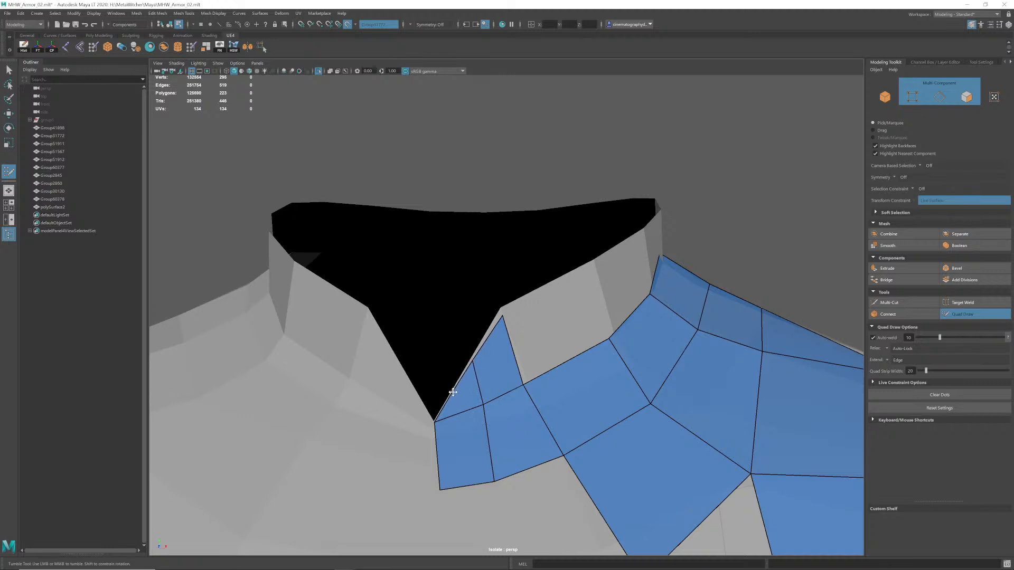
# Fit the upper notch vertex to the collar's edge and add a quad along the front of the collar.
pyautogui.moveTo(497, 315); pyautogui.dragTo(500, 313)
pyautogui.moveTo(513, 352)
pyautogui.mouseDown()
pyautogui.moveTo(573, 317)
pyautogui.moveTo(609, 338)
pyautogui.mouseUp()
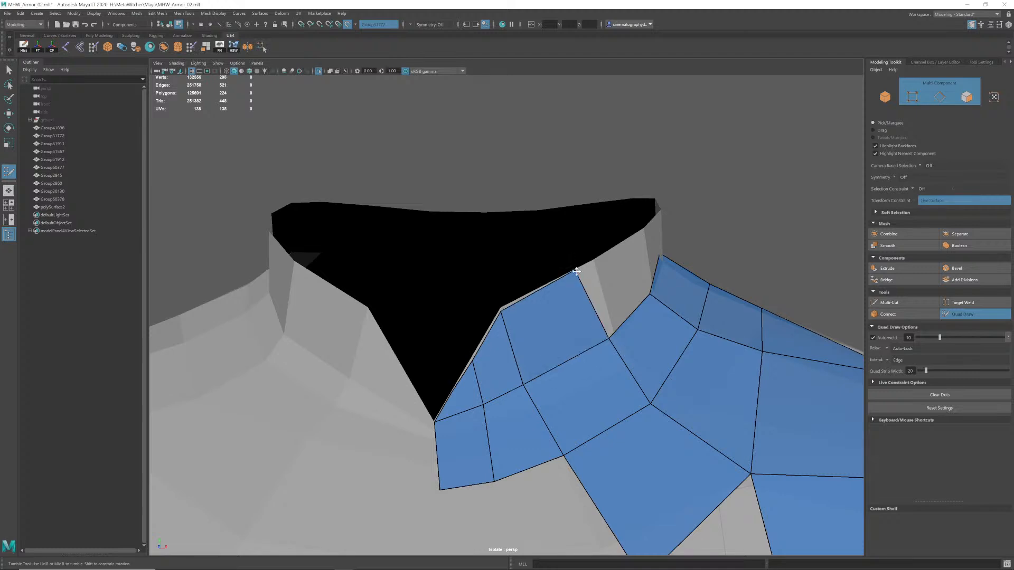
pyautogui.moveTo(575, 272); pyautogui.dragTo(591, 264)
# Try an edge loop through the quads beside the V-neck notch.
pyautogui.scroll(-5, 591, 265)
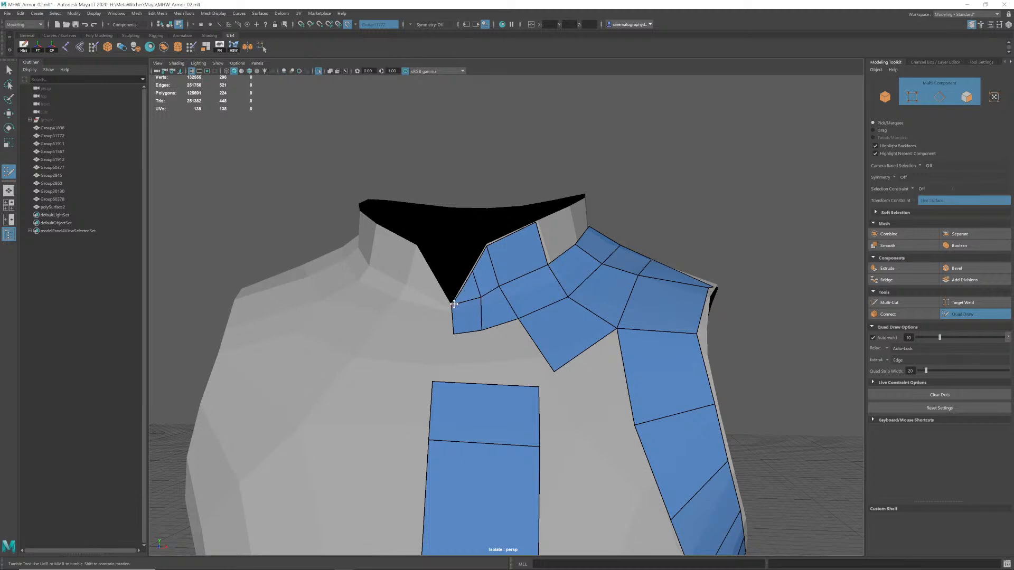
pyautogui.scroll(3, 455, 305)
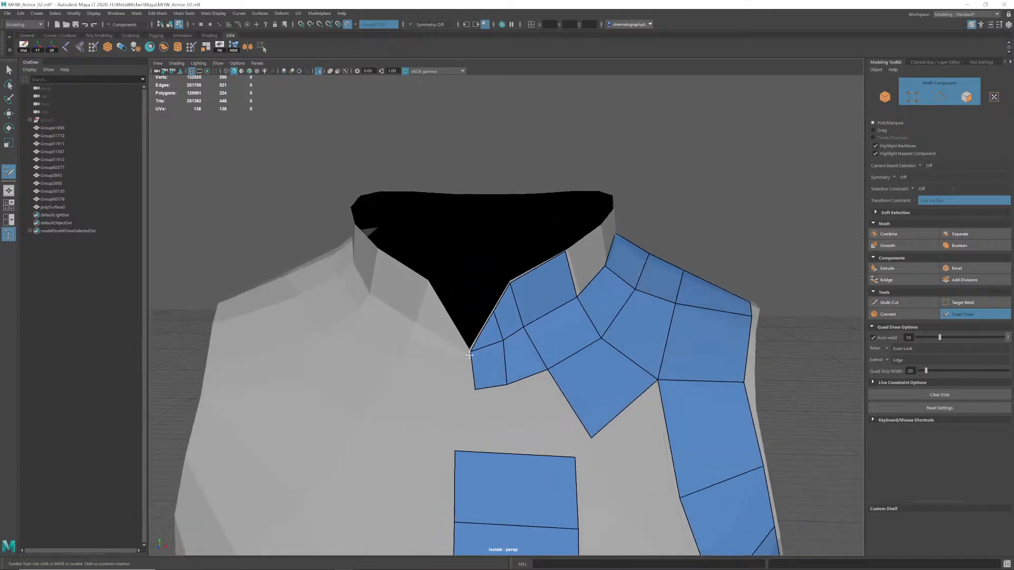
pyautogui.moveTo(477, 389); pyautogui.dragTo(470, 354)
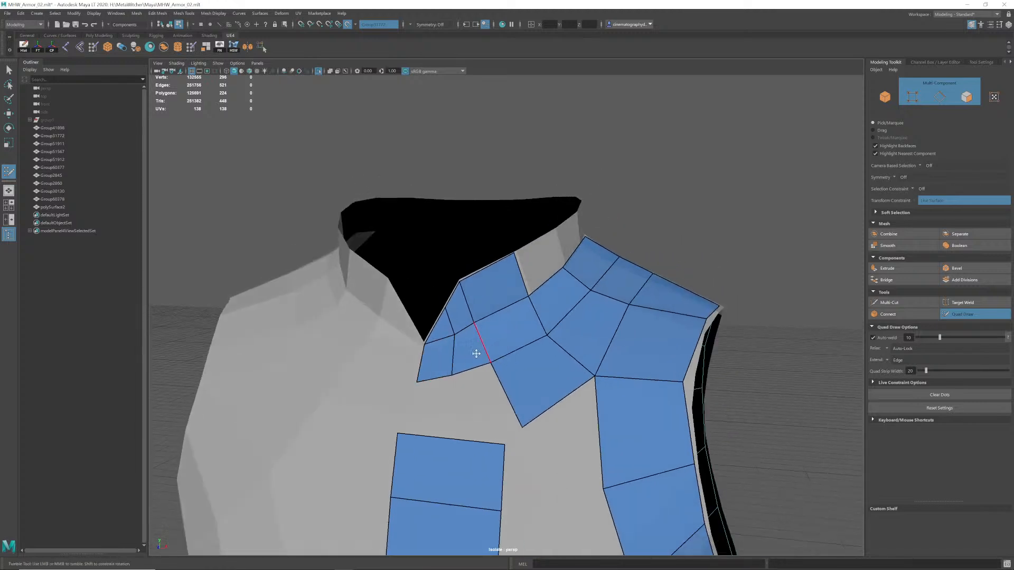
pyautogui.scroll(1, 473, 349)
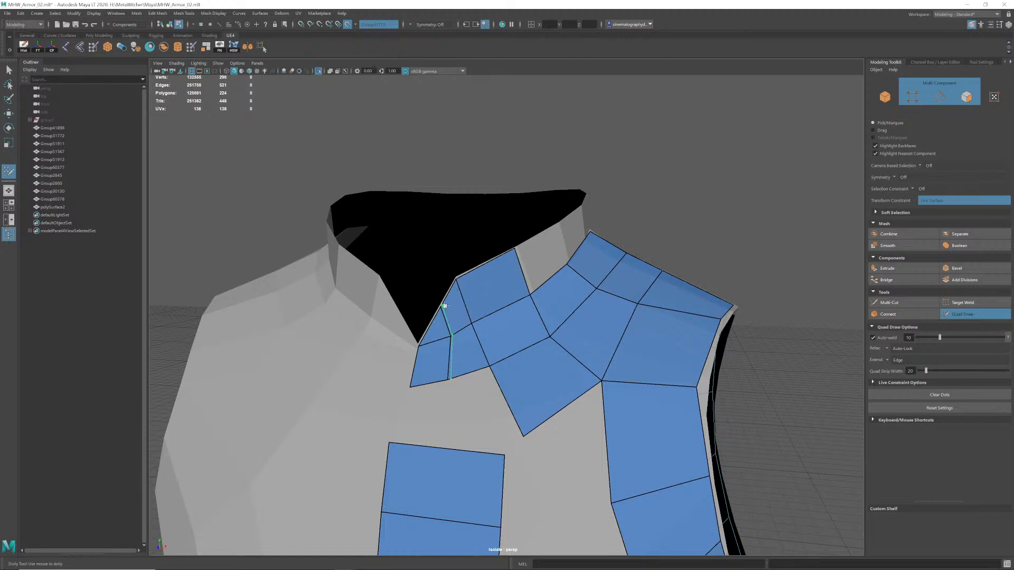
pyautogui.keyDown('ctrl'); pyautogui.click(445, 307); pyautogui.keyUp('ctrl')
pyautogui.keyDown('alt'); pyautogui.moveTo(449, 344); pyautogui.dragTo(528, 306); pyautogui.keyUp('alt')
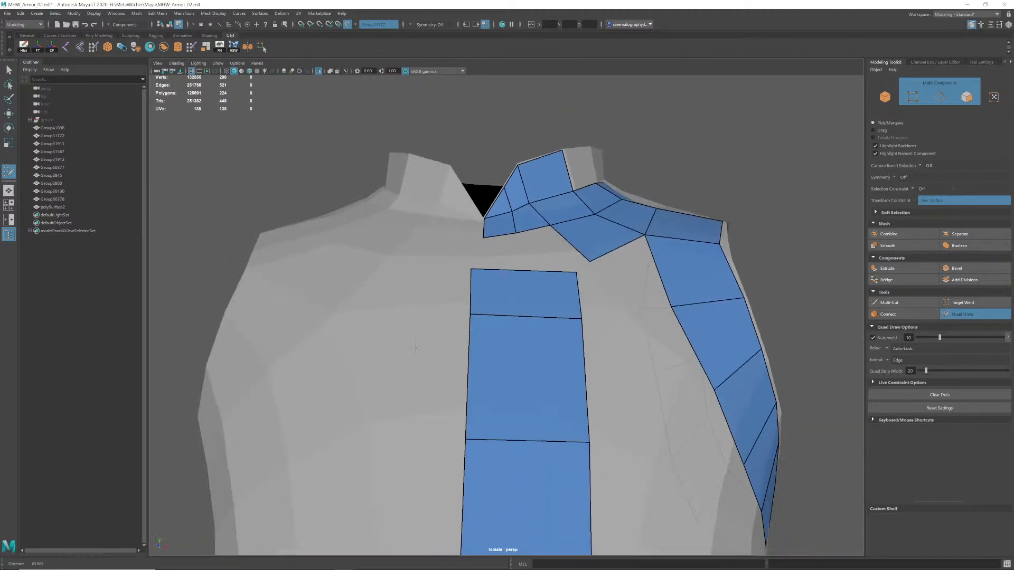
# Narrow the center chest column at its lower corner and extend the V-neck quads down to join its top.
pyautogui.keyDown('alt'); pyautogui.moveTo(591, 311); pyautogui.dragTo(536, 315, button='right'); pyautogui.keyUp('alt')
pyautogui.keyDown('alt'); pyautogui.moveTo(537, 315); pyautogui.dragTo(504, 331); pyautogui.keyUp('alt')
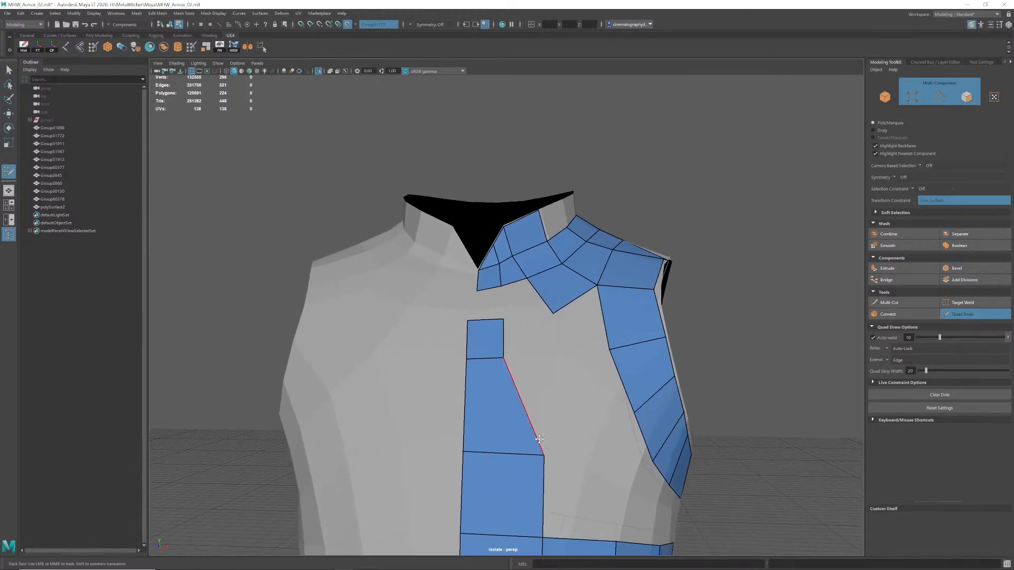
pyautogui.moveTo(544, 456); pyautogui.dragTo(512, 456)
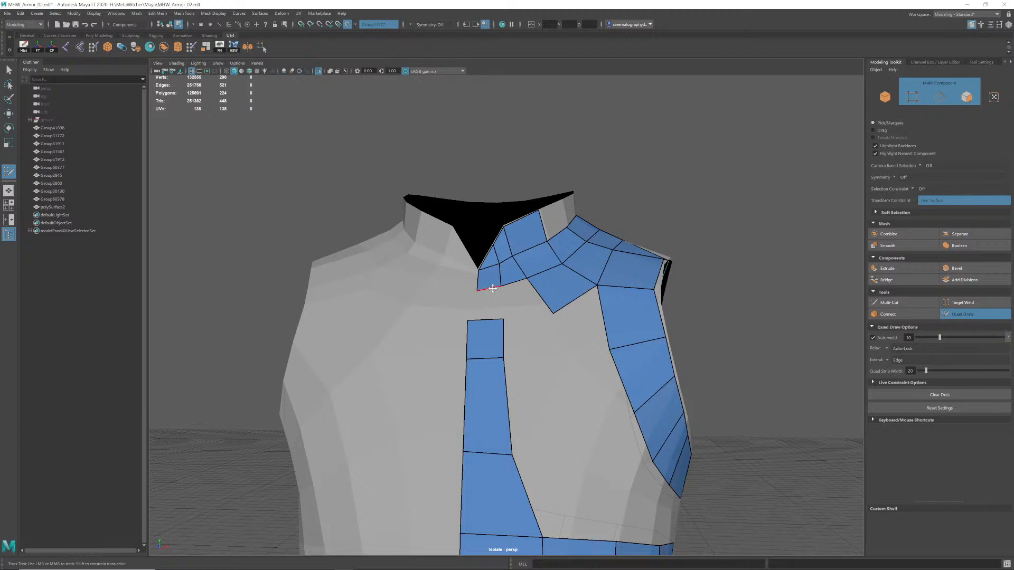
pyautogui.moveTo(493, 290); pyautogui.dragTo(533, 322)
pyautogui.keyDown('alt'); pyautogui.moveTo(528, 339); pyautogui.dragTo(484, 338); pyautogui.keyUp('alt')
pyautogui.keyDown('alt'); pyautogui.moveTo(482, 329); pyautogui.dragTo(495, 320, button='right'); pyautogui.keyUp('alt')
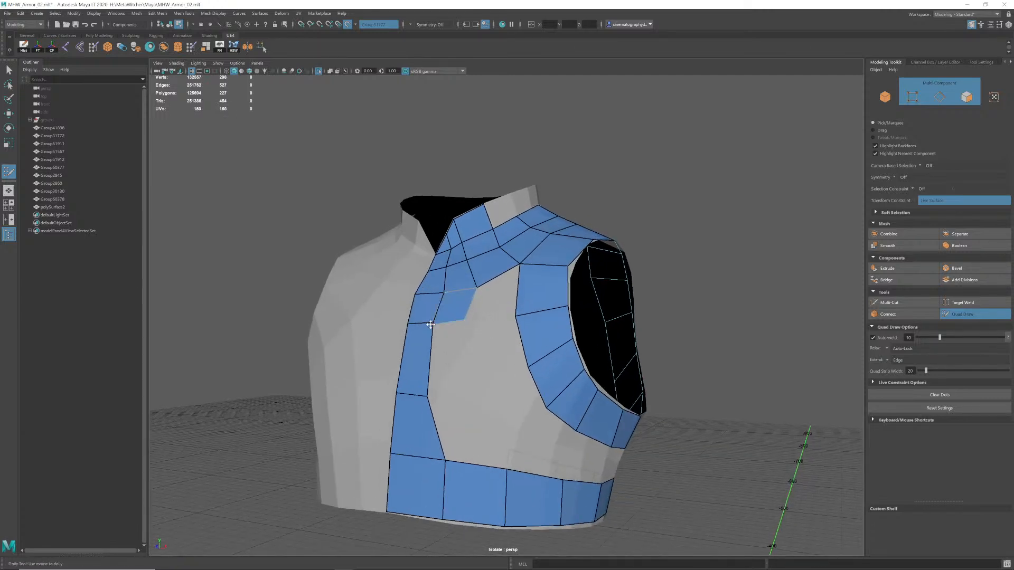
# Fill the upper chest with Quad Draw faces between the center column, the shoulder quads and the armhole strip.
pyautogui.moveTo(431, 324); pyautogui.dragTo(434, 323)
pyautogui.keyDown('shift'); pyautogui.click(499, 299); pyautogui.keyUp('shift')
pyautogui.keyDown('alt'); pyautogui.moveTo(499, 298); pyautogui.dragTo(526, 328); pyautogui.keyUp('alt')
pyautogui.keyDown('shift'); pyautogui.click(520, 307); pyautogui.keyUp('shift')
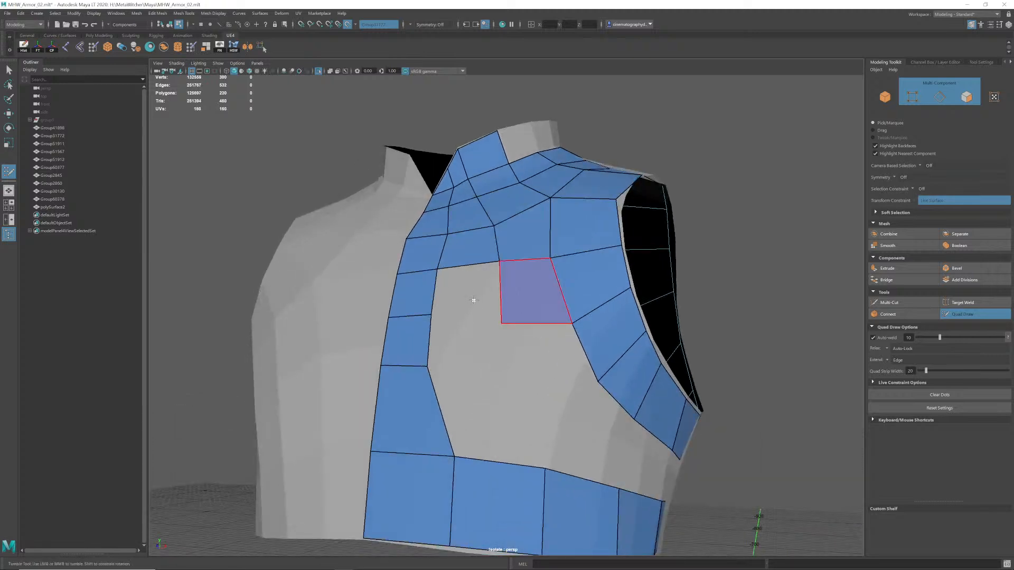
pyautogui.keyDown('shift'); pyautogui.click(467, 297); pyautogui.keyUp('shift')
pyautogui.click(503, 377)
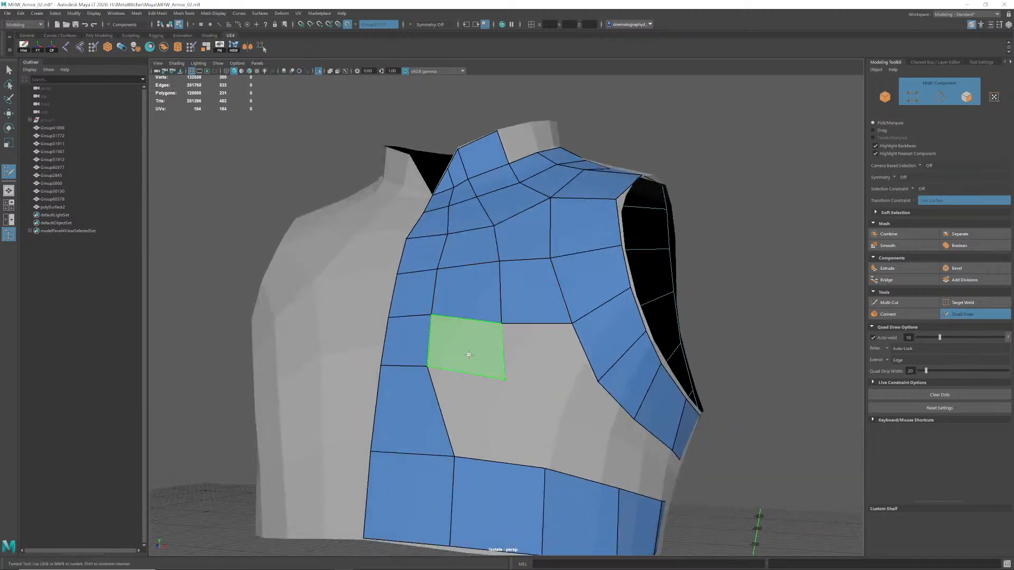
pyautogui.keyDown('shift'); pyautogui.click(469, 354); pyautogui.keyUp('shift')
pyautogui.keyDown('shift'); pyautogui.click(550, 364); pyautogui.keyUp('shift')
# Narrow the lower end of the center column and insert an edge loop through the wide quad beside it.
pyautogui.keyDown('alt'); pyautogui.moveTo(560, 396); pyautogui.dragTo(547, 366, button='middle'); pyautogui.keyUp('alt')
pyautogui.keyDown('alt'); pyautogui.moveTo(550, 383); pyautogui.dragTo(511, 380); pyautogui.keyUp('alt')
pyautogui.moveTo(477, 415); pyautogui.dragTo(445, 412)
pyautogui.moveTo(456, 491); pyautogui.dragTo(437, 490)
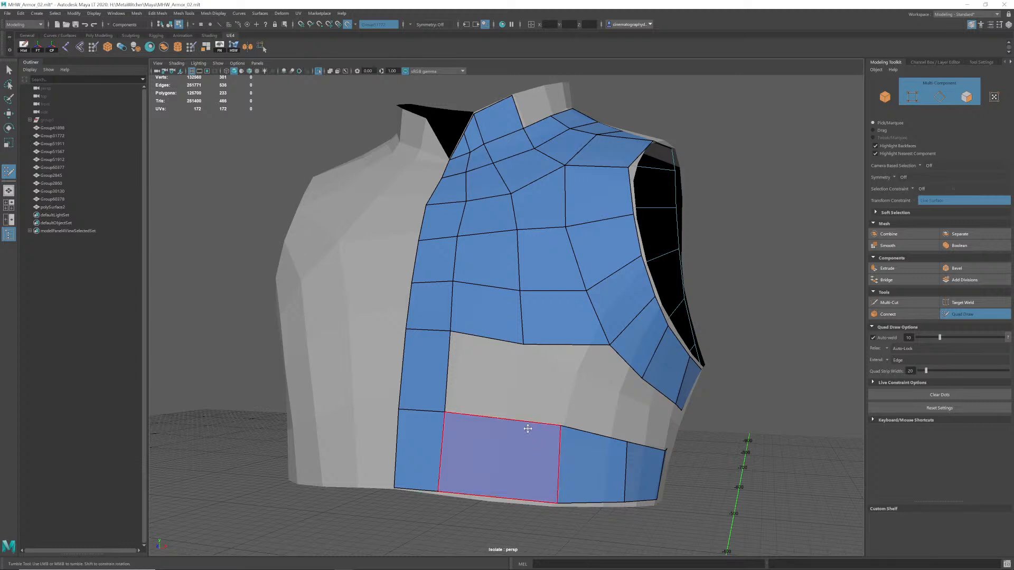
pyautogui.keyDown('alt'); pyautogui.moveTo(528, 429); pyautogui.dragTo(516, 421); pyautogui.keyUp('alt')
pyautogui.keyDown('ctrl'); pyautogui.click(500, 418); pyautogui.keyUp('ctrl')
# Fill the gap between the chest, the armhole strip and the lower border with quads around the side.
pyautogui.keyDown('alt'); pyautogui.moveTo(534, 391); pyautogui.dragTo(527, 376, button='middle'); pyautogui.keyUp('alt')
pyautogui.moveTo(527, 376)
pyautogui.keyDown('alt'); pyautogui.mouseDown()
pyautogui.moveTo(524, 395)
pyautogui.moveTo(484, 396)
pyautogui.moveTo(455, 352)
pyautogui.moveTo(498, 343)
pyautogui.moveTo(552, 381)
pyautogui.moveTo(499, 343)
pyautogui.moveTo(396, 337)
pyautogui.mouseUp(); pyautogui.keyUp('alt')
pyautogui.keyDown('shift'); pyautogui.click(473, 400); pyautogui.keyUp('shift')
pyautogui.keyDown('shift'); pyautogui.click(455, 352); pyautogui.keyUp('shift')
pyautogui.keyDown('shift'); pyautogui.click(383, 336); pyautogui.keyUp('shift')
pyautogui.keyDown('shift'); pyautogui.click(430, 352); pyautogui.keyUp('shift')
pyautogui.keyDown('shift'); pyautogui.click(497, 366); pyautogui.keyUp('shift')
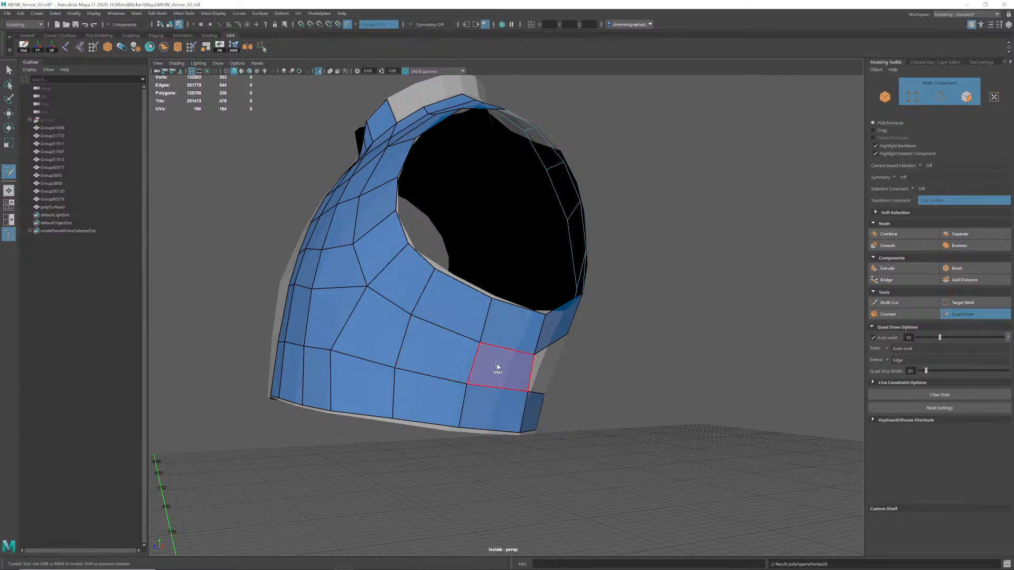
pyautogui.keyDown('alt'); pyautogui.moveTo(560, 364); pyautogui.dragTo(445, 351); pyautogui.keyUp('alt')
pyautogui.keyDown('shift'); pyautogui.click(429, 364); pyautogui.keyUp('shift')
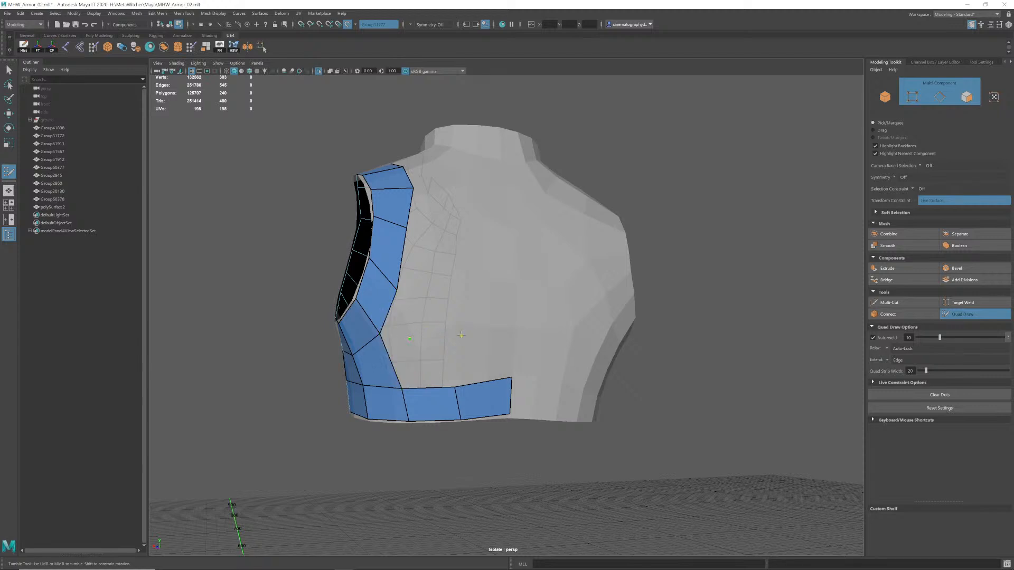
# Quad Draw a row of faces above the lower border of the back, joined to the side quads.
pyautogui.keyDown('alt'); pyautogui.moveTo(511, 341); pyautogui.dragTo(477, 349); pyautogui.keyUp('alt')
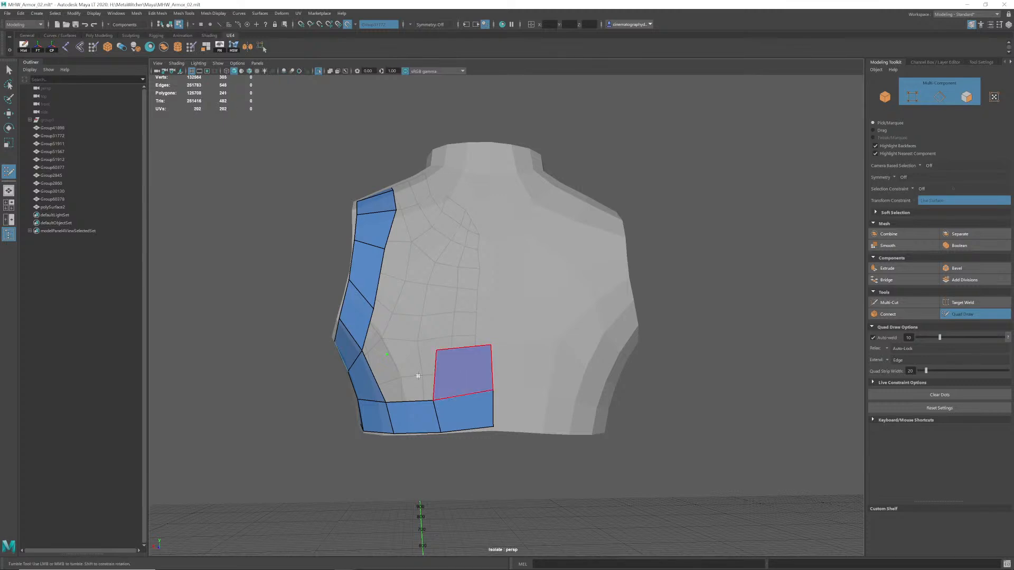
pyautogui.keyDown('shift'); pyautogui.click(463, 369); pyautogui.keyUp('shift')
pyautogui.keyDown('shift'); pyautogui.click(411, 376); pyautogui.keyUp('shift')
pyautogui.moveTo(411, 376)
pyautogui.keyDown('alt'); pyautogui.mouseDown()
pyautogui.moveTo(395, 356)
pyautogui.moveTo(417, 301)
pyautogui.mouseUp(); pyautogui.keyUp('alt')
pyautogui.keyDown('shift'); pyautogui.click(390, 364); pyautogui.keyUp('shift')
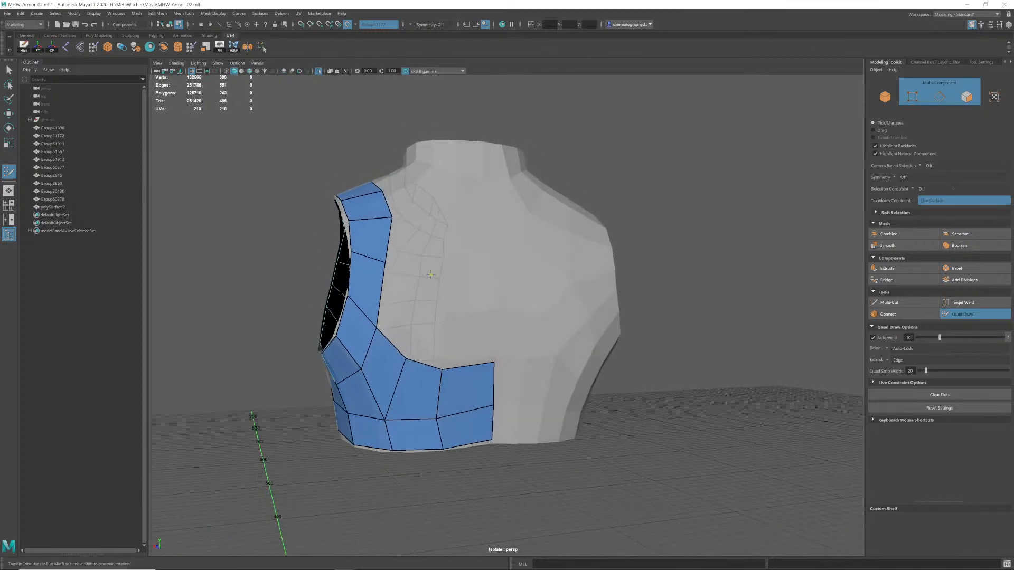
# Add a row of tall quads across the middle of the back from the center line to the armhole strip.
pyautogui.keyDown('shift'); pyautogui.click(474, 326); pyautogui.keyUp('shift')
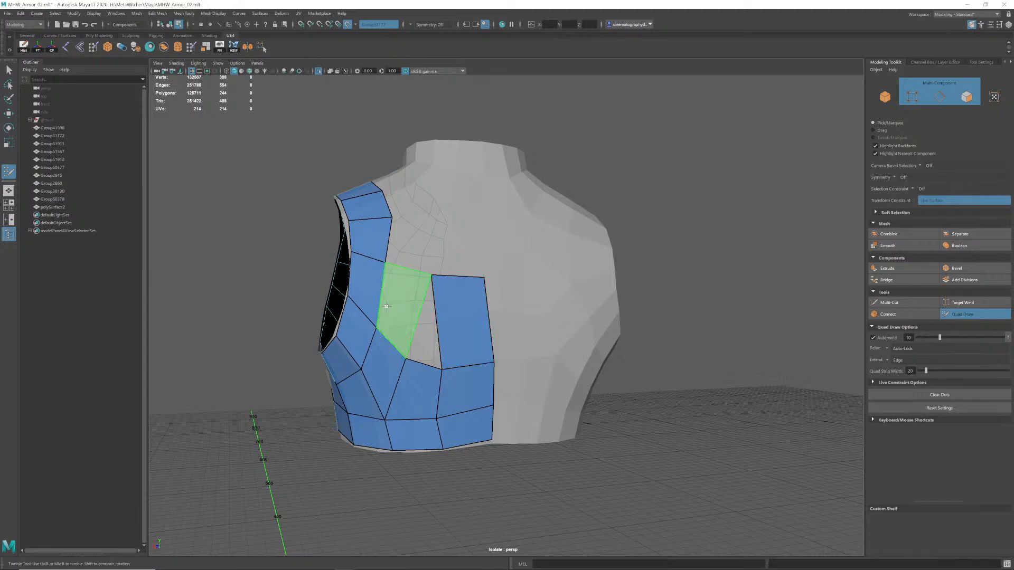
pyautogui.click(410, 275)
pyautogui.keyDown('shift'); pyautogui.click(423, 316); pyautogui.keyUp('shift')
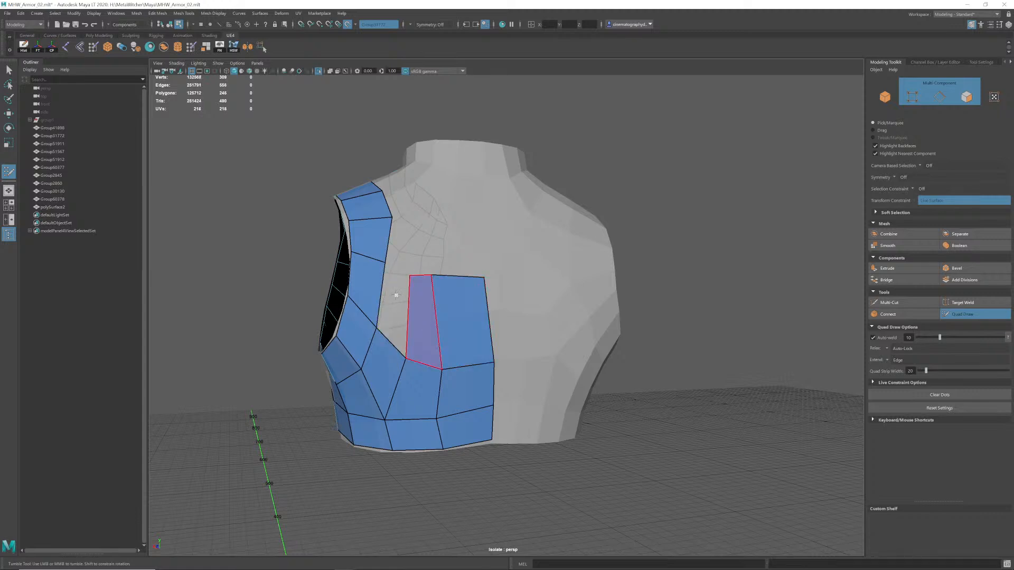
pyautogui.keyDown('shift'); pyautogui.click(391, 293); pyautogui.keyUp('shift')
pyautogui.keyDown('alt'); pyautogui.moveTo(391, 294); pyautogui.dragTo(423, 290); pyautogui.keyUp('alt')
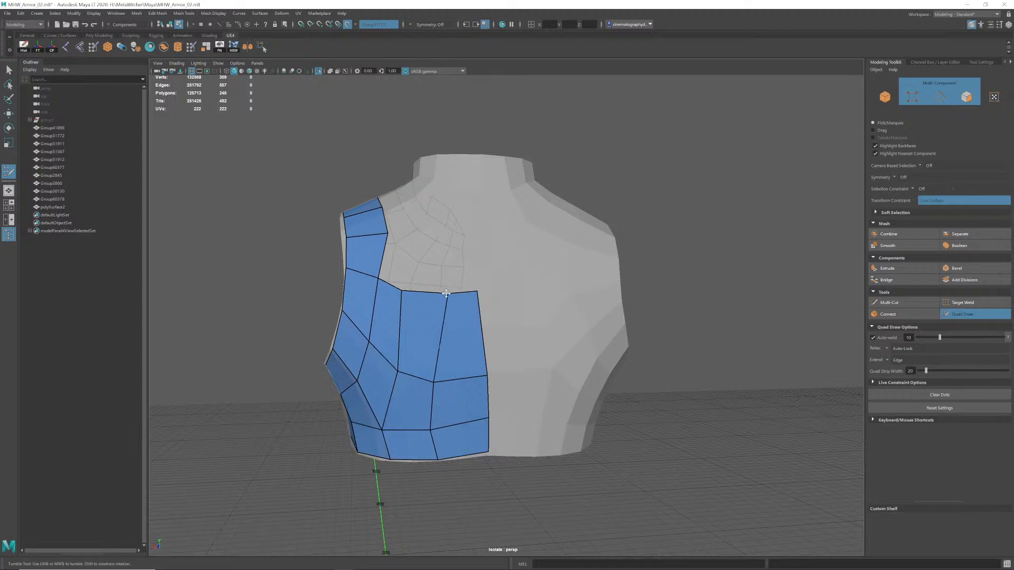
# Continue the back quads upward with another row between the center line and the armhole strip.
pyautogui.keyDown('alt'); pyautogui.moveTo(434, 376); pyautogui.dragTo(412, 290); pyautogui.keyUp('alt')
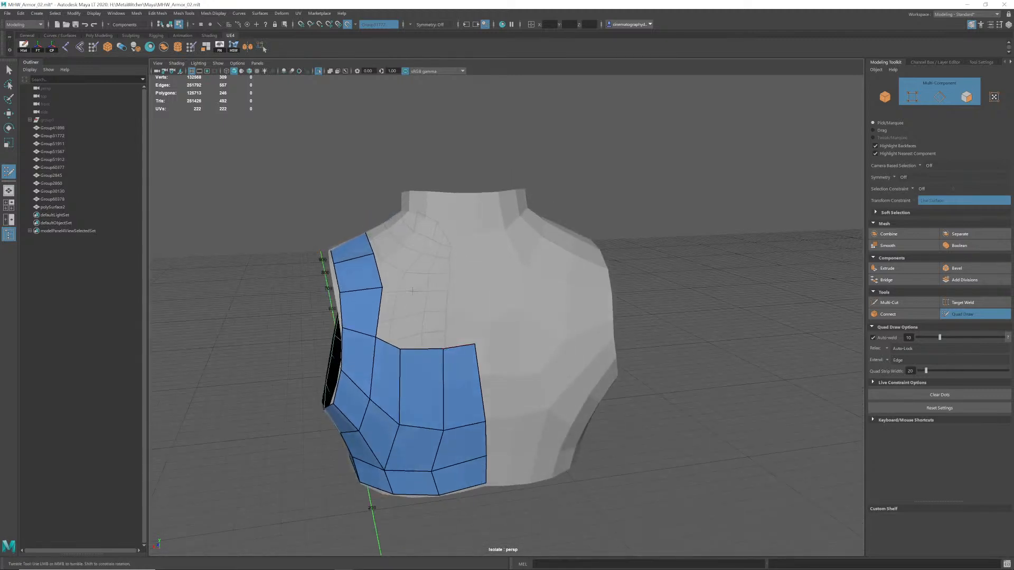
pyautogui.keyDown('shift'); pyautogui.click(454, 312); pyautogui.keyUp('shift')
pyautogui.keyDown('shift'); pyautogui.click(421, 318); pyautogui.keyUp('shift')
pyautogui.keyDown('shift'); pyautogui.click(397, 314); pyautogui.keyUp('shift')
# Extend a strip of quads from the shoulder along the back collar base and fill the shoulder blade area below.
pyautogui.keyDown('alt'); pyautogui.moveTo(416, 259); pyautogui.dragTo(463, 306); pyautogui.keyUp('alt')
pyautogui.keyDown('alt'); pyautogui.moveTo(427, 277); pyautogui.dragTo(469, 291); pyautogui.keyUp('alt')
pyautogui.moveTo(402, 280); pyautogui.dragTo(486, 304)
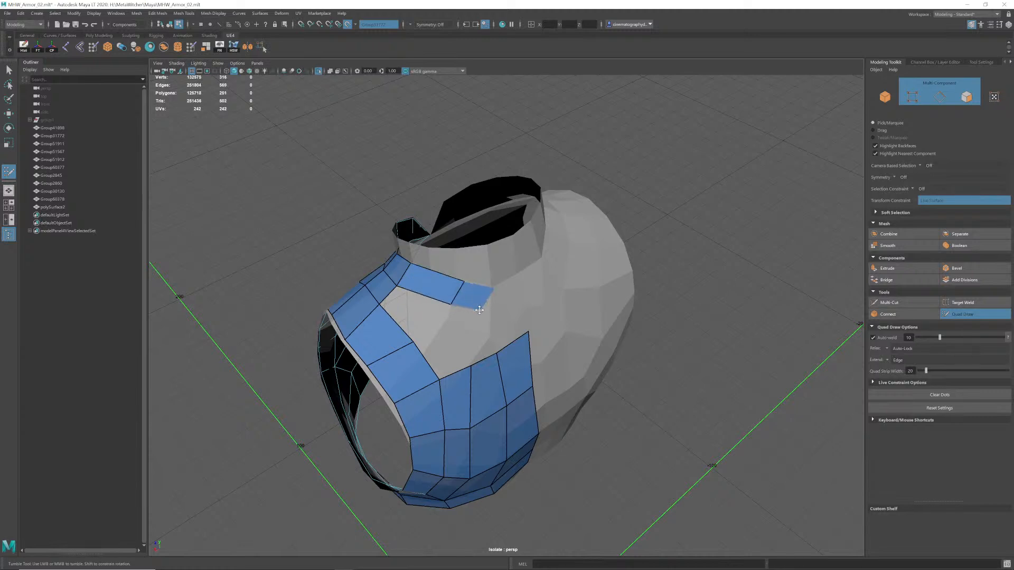
pyautogui.keyDown('shift'); pyautogui.click(417, 316); pyautogui.keyUp('shift')
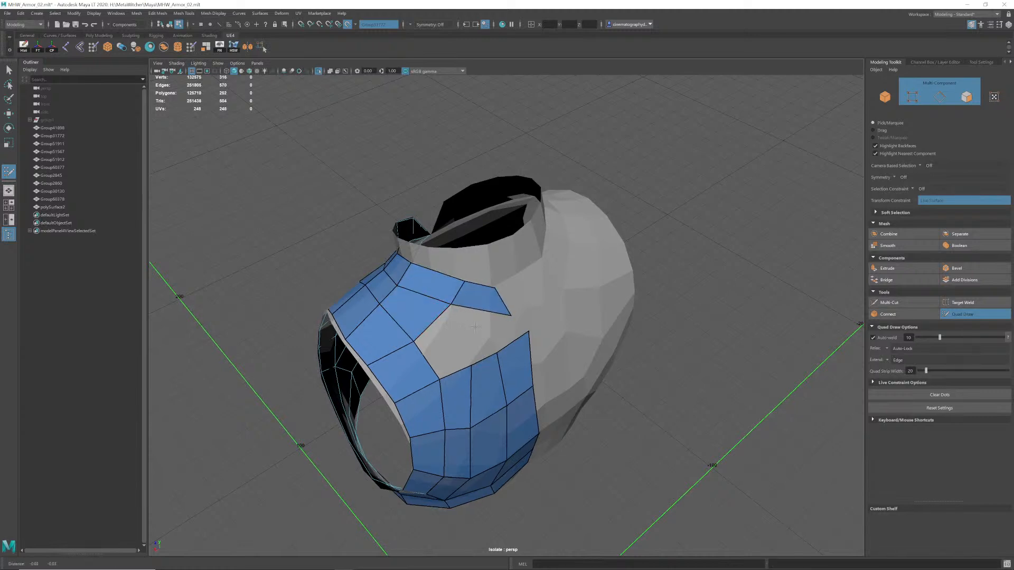
pyautogui.moveTo(417, 316)
pyautogui.keyDown('alt'); pyautogui.mouseDown()
pyautogui.moveTo(478, 310)
pyautogui.moveTo(481, 278)
pyautogui.moveTo(513, 294)
pyautogui.mouseUp(); pyautogui.keyUp('alt')
pyautogui.moveTo(407, 283)
pyautogui.keyDown('alt'); pyautogui.mouseDown()
pyautogui.moveTo(448, 296)
pyautogui.moveTo(474, 283)
pyautogui.mouseUp(); pyautogui.keyUp('alt')
pyautogui.keyDown('shift'); pyautogui.click(422, 306); pyautogui.keyUp('shift')
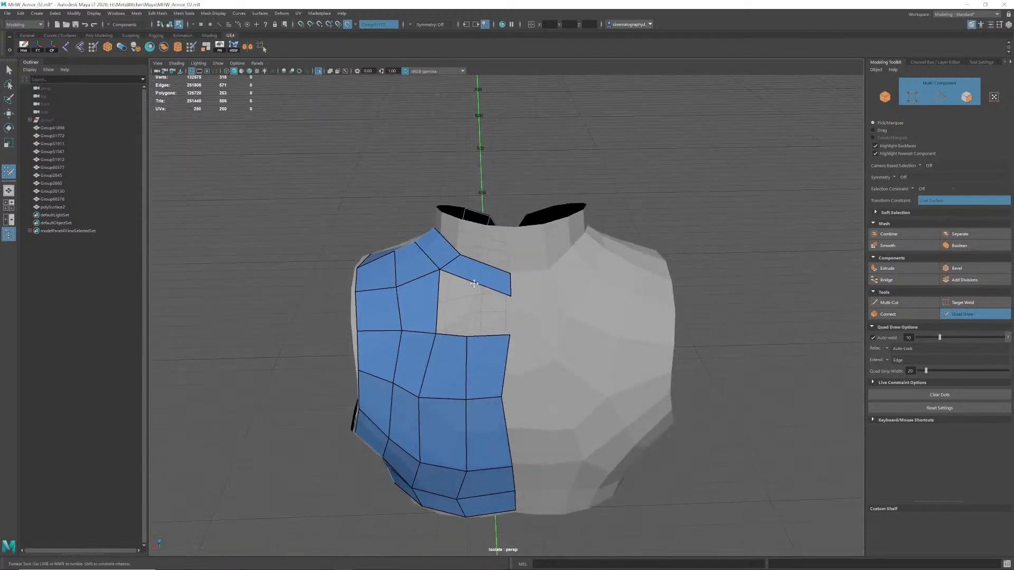
# Insert an edge loop in the strip below the back collar and fill the remaining upper back hole with quads.
pyautogui.keyDown('ctrl'); pyautogui.click(475, 283); pyautogui.keyUp('ctrl')
pyautogui.keyDown('shift'); pyautogui.click(458, 310); pyautogui.keyUp('shift')
pyautogui.keyDown('shift'); pyautogui.click(491, 318); pyautogui.keyUp('shift')
# Cover the back half of the collar with quads from its base up to its rim.
pyautogui.keyDown('alt'); pyautogui.moveTo(474, 332); pyautogui.dragTo(465, 309); pyautogui.keyUp('alt')
pyautogui.keyDown('alt'); pyautogui.moveTo(465, 309); pyautogui.dragTo(468, 386, button='middle'); pyautogui.keyUp('alt')
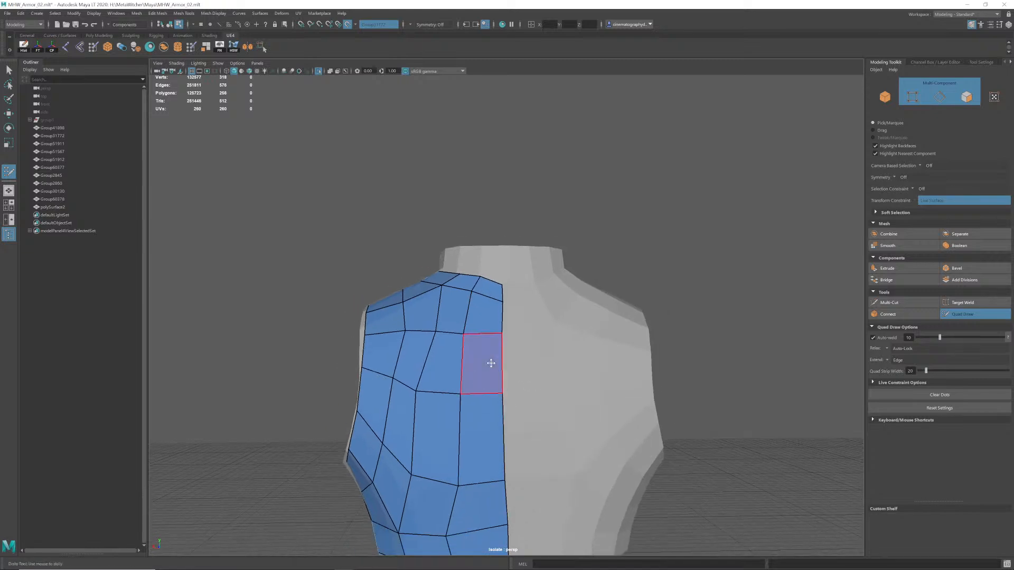
pyautogui.keyDown('alt'); pyautogui.moveTo(468, 386); pyautogui.dragTo(508, 385, button='right'); pyautogui.keyUp('alt')
pyautogui.moveTo(505, 379)
pyautogui.keyDown('alt'); pyautogui.mouseDown()
pyautogui.moveTo(419, 401)
pyautogui.moveTo(463, 371)
pyautogui.moveTo(497, 366)
pyautogui.moveTo(447, 373)
pyautogui.moveTo(473, 378)
pyautogui.moveTo(491, 372)
pyautogui.moveTo(413, 371)
pyautogui.moveTo(462, 352)
pyautogui.moveTo(465, 362)
pyautogui.moveTo(486, 360)
pyautogui.moveTo(451, 361)
pyautogui.mouseUp(); pyautogui.keyUp('alt')
pyautogui.moveTo(471, 361); pyautogui.dragTo(505, 360)
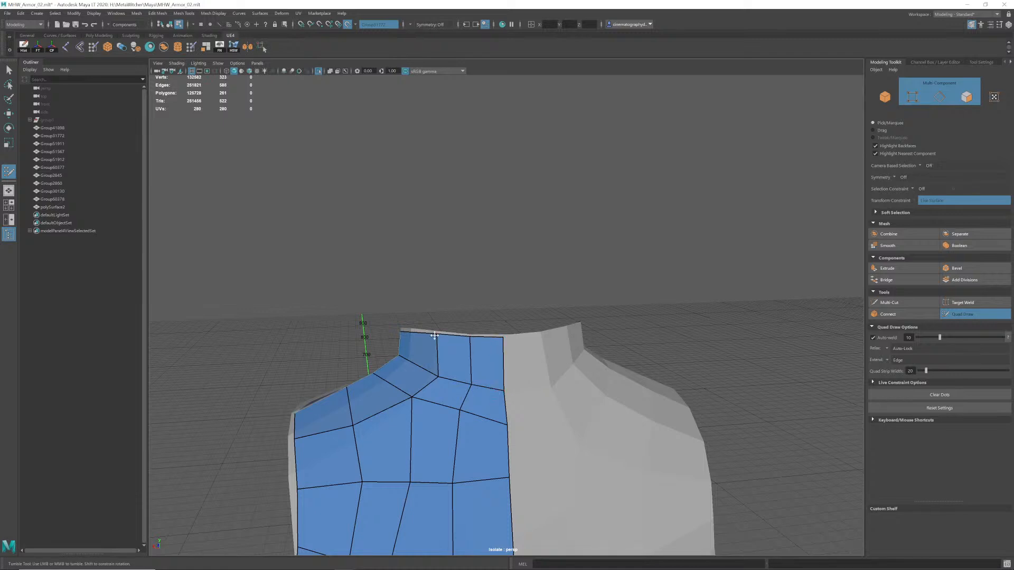
# Reposition the chest vertices beside the armhole for more even spacing and relax the front quads.
pyautogui.keyDown('alt'); pyautogui.moveTo(434, 336); pyautogui.dragTo(500, 414); pyautogui.keyUp('alt')
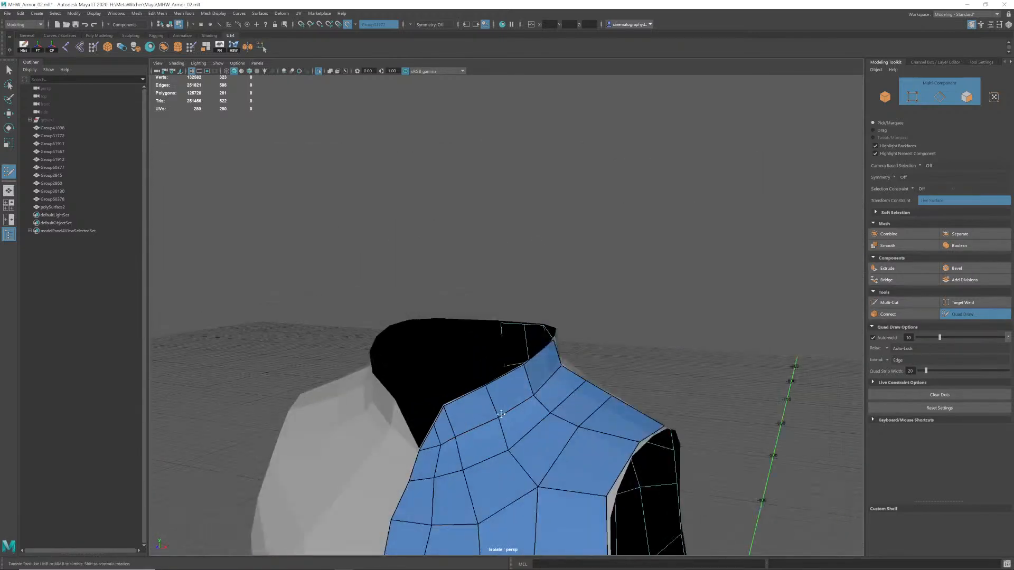
pyautogui.keyDown('alt'); pyautogui.moveTo(500, 414); pyautogui.dragTo(509, 383, button='middle'); pyautogui.keyUp('alt')
pyautogui.scroll(-4, 509, 383)
pyautogui.keyDown('alt'); pyautogui.moveTo(510, 383); pyautogui.dragTo(538, 373); pyautogui.keyUp('alt')
pyautogui.scroll(2, 516, 340)
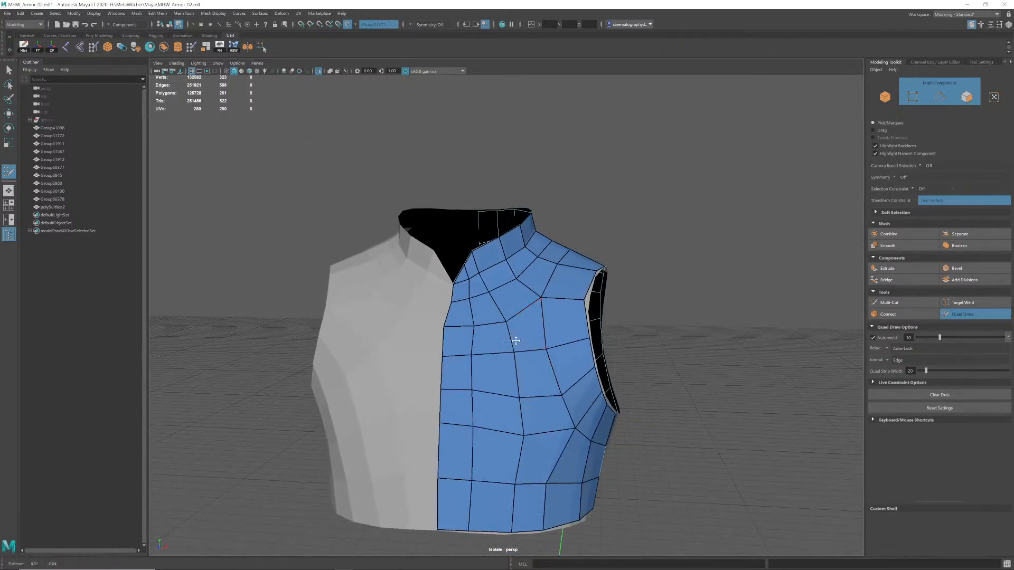
pyautogui.keyDown('alt'); pyautogui.moveTo(516, 341); pyautogui.dragTo(497, 286, button='middle'); pyautogui.keyUp('alt')
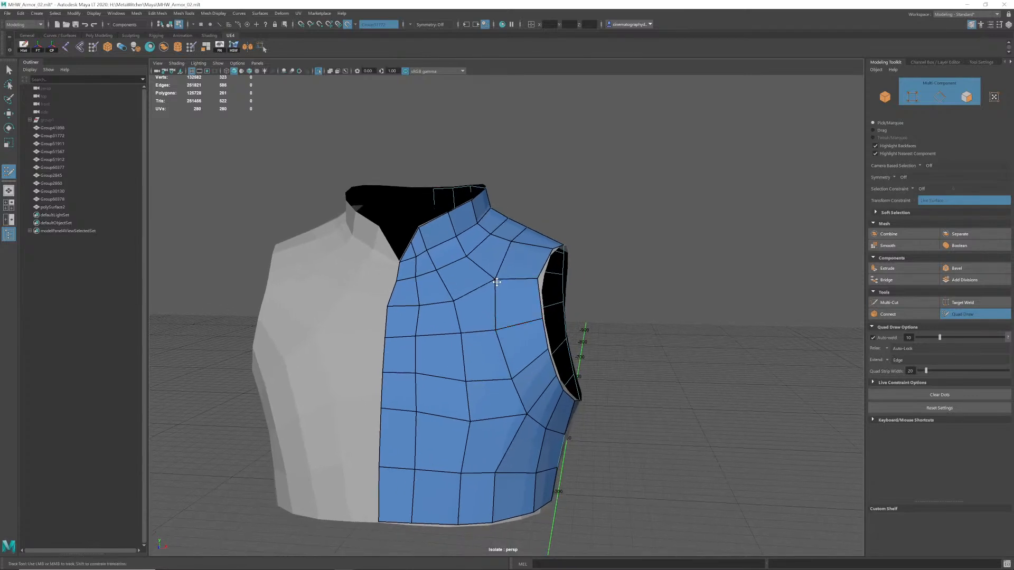
pyautogui.moveTo(497, 282); pyautogui.dragTo(499, 285)
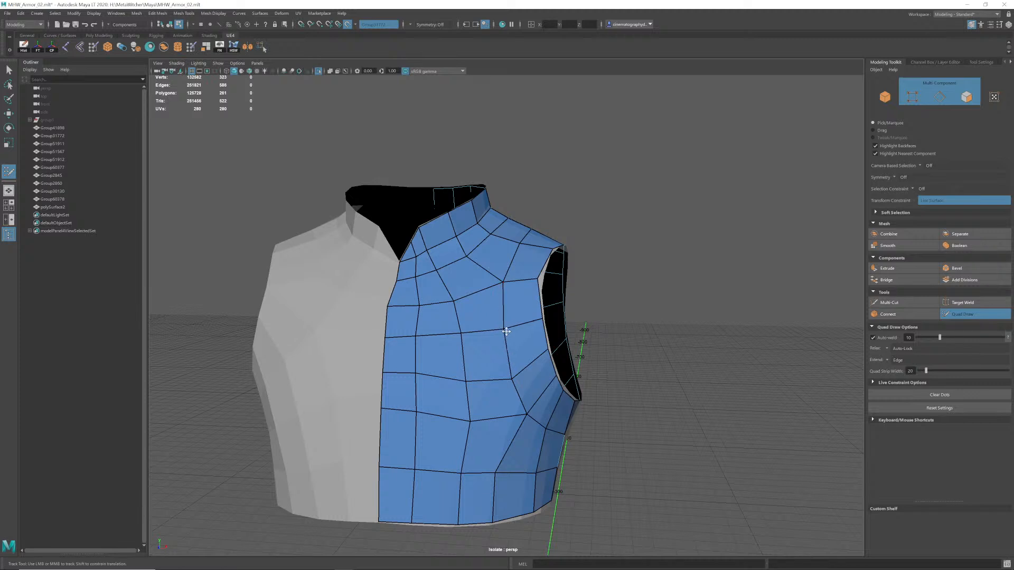
pyautogui.moveTo(506, 332); pyautogui.dragTo(510, 331)
pyautogui.moveTo(511, 379); pyautogui.dragTo(515, 377)
pyautogui.moveTo(527, 414); pyautogui.dragTo(511, 417)
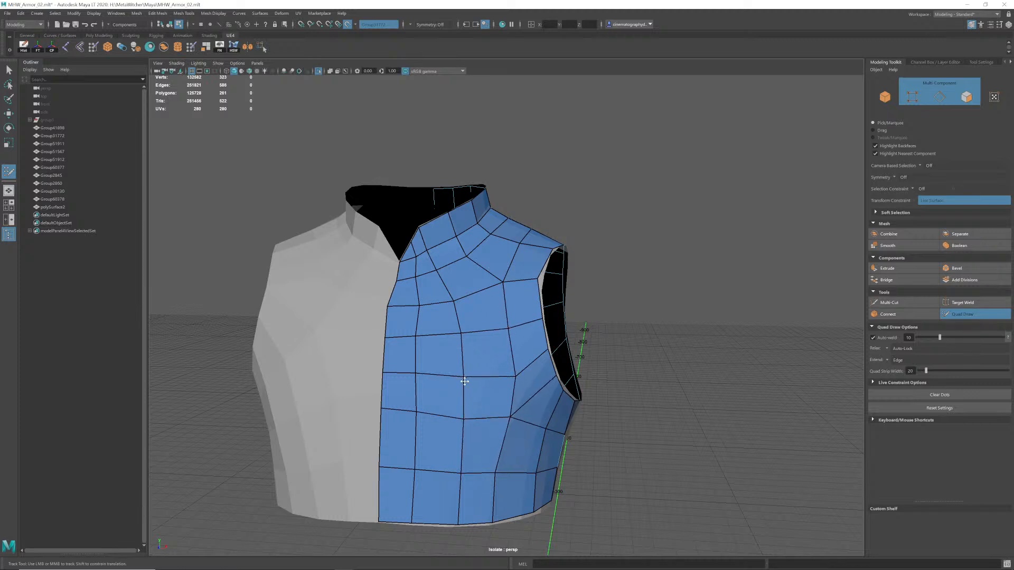
pyautogui.moveTo(464, 380)
pyautogui.keyDown('shift'); pyautogui.mouseDown()
pyautogui.moveTo(459, 414)
pyautogui.moveTo(462, 294)
pyautogui.moveTo(489, 453)
pyautogui.moveTo(432, 466)
pyautogui.moveTo(527, 468)
pyautogui.moveTo(545, 421)
pyautogui.moveTo(408, 476)
pyautogui.mouseUp(); pyautogui.keyUp('shift')
# Inspect the retopologized half from the side, back, front, collar and underside for uneven quads.
pyautogui.keyDown('alt'); pyautogui.moveTo(534, 413); pyautogui.dragTo(401, 385); pyautogui.keyUp('alt')
pyautogui.moveTo(515, 416)
pyautogui.keyDown('alt'); pyautogui.mouseDown()
pyautogui.moveTo(478, 414)
pyautogui.moveTo(512, 385)
pyautogui.moveTo(531, 422)
pyautogui.mouseUp(); pyautogui.keyUp('alt')
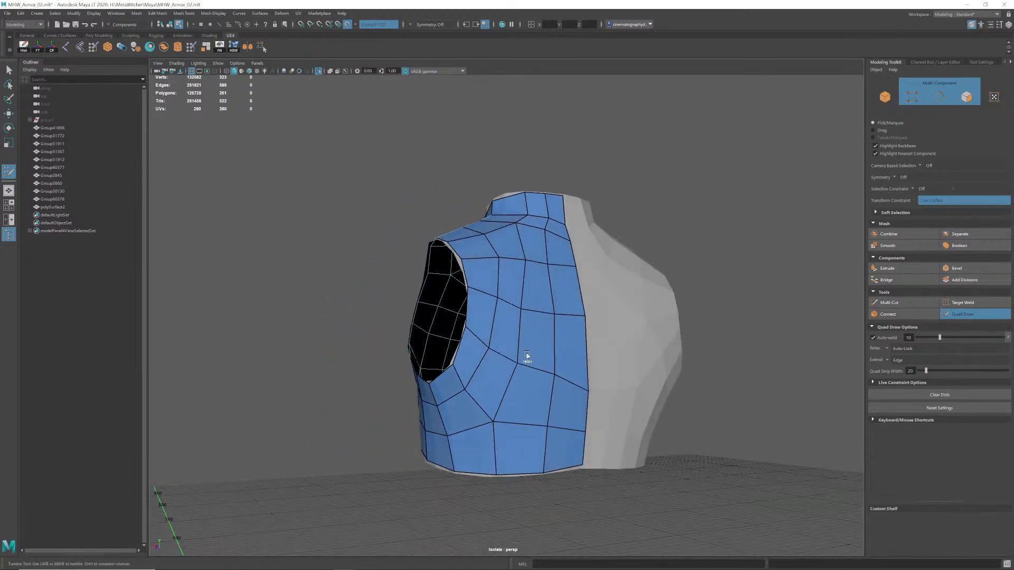
pyautogui.moveTo(525, 358)
pyautogui.keyDown('alt'); pyautogui.mouseDown()
pyautogui.moveTo(535, 335)
pyautogui.moveTo(521, 352)
pyautogui.mouseUp(); pyautogui.keyUp('alt')
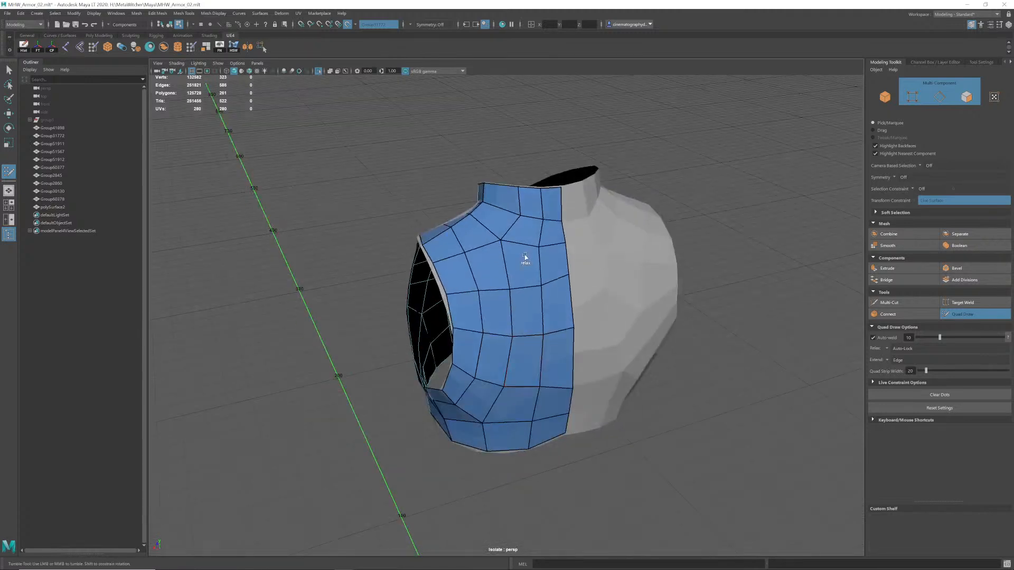
pyautogui.moveTo(525, 257)
pyautogui.keyDown('alt'); pyautogui.mouseDown()
pyautogui.moveTo(525, 335)
pyautogui.moveTo(525, 319)
pyautogui.mouseUp(); pyautogui.keyUp('alt')
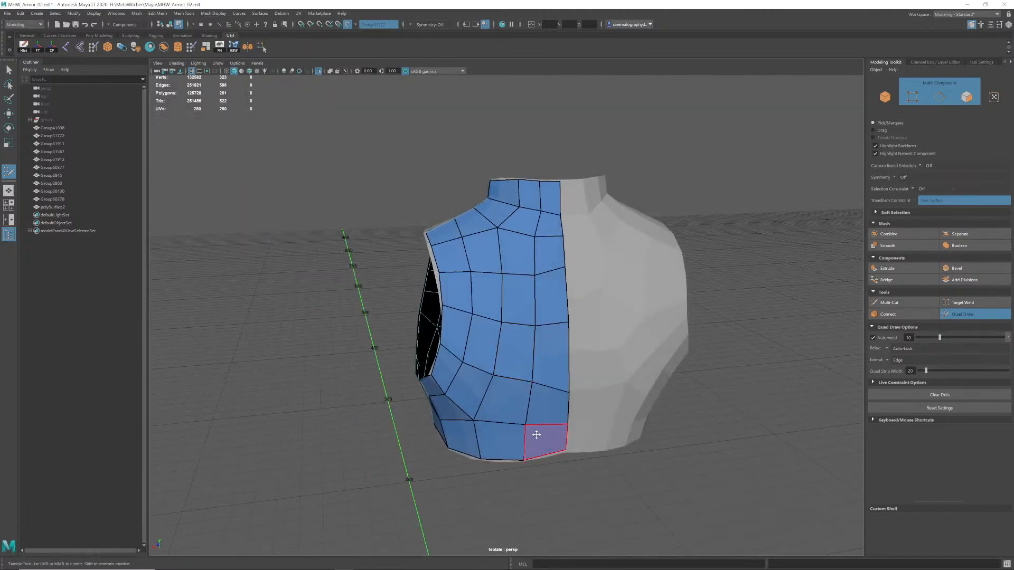
pyautogui.keyDown('alt'); pyautogui.moveTo(537, 434); pyautogui.dragTo(509, 443); pyautogui.keyUp('alt')
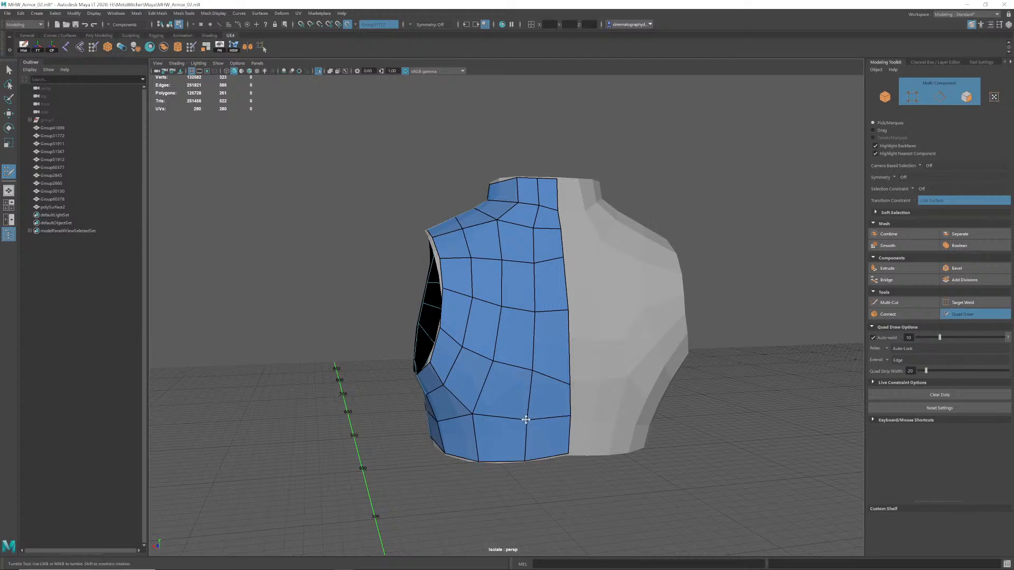
pyautogui.keyDown('alt'); pyautogui.moveTo(472, 417); pyautogui.dragTo(453, 287); pyautogui.keyUp('alt')
pyautogui.keyDown('alt'); pyautogui.moveTo(434, 382); pyautogui.dragTo(412, 370); pyautogui.keyUp('alt')
pyautogui.keyDown('alt'); pyautogui.moveTo(412, 370); pyautogui.dragTo(454, 377, button='middle'); pyautogui.keyUp('alt')
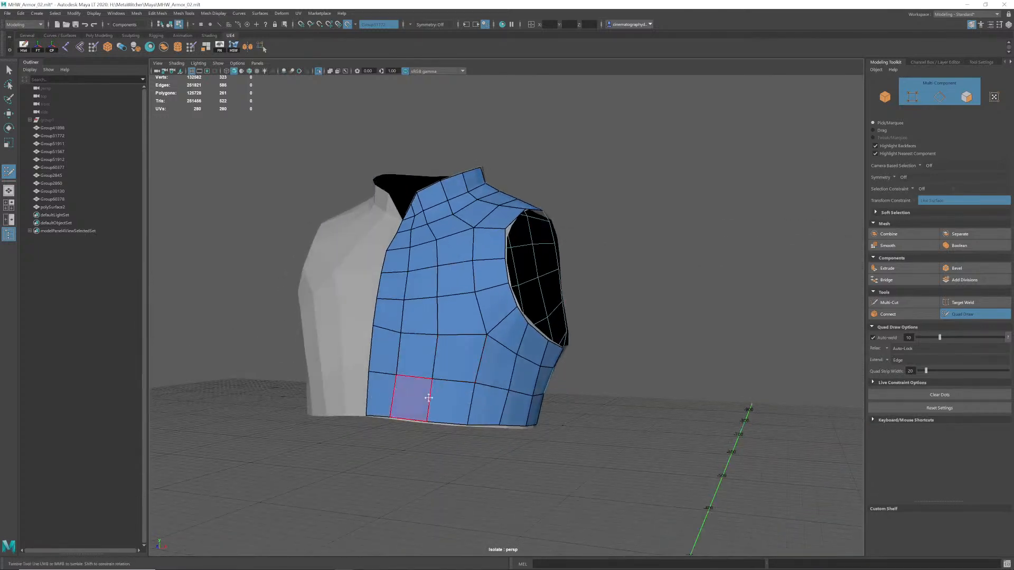
pyautogui.keyDown('alt'); pyautogui.moveTo(407, 389); pyautogui.dragTo(489, 396); pyautogui.keyUp('alt')
pyautogui.scroll(-1, 421, 268)
pyautogui.scroll(1, 428, 259)
pyautogui.keyDown('alt'); pyautogui.moveTo(462, 228); pyautogui.dragTo(497, 375, button='middle'); pyautogui.keyUp('alt')
pyautogui.keyDown('alt'); pyautogui.moveTo(497, 376); pyautogui.dragTo(311, 440); pyautogui.keyUp('alt')
pyautogui.keyDown('alt'); pyautogui.moveTo(495, 371); pyautogui.dragTo(480, 395); pyautogui.keyUp('alt')
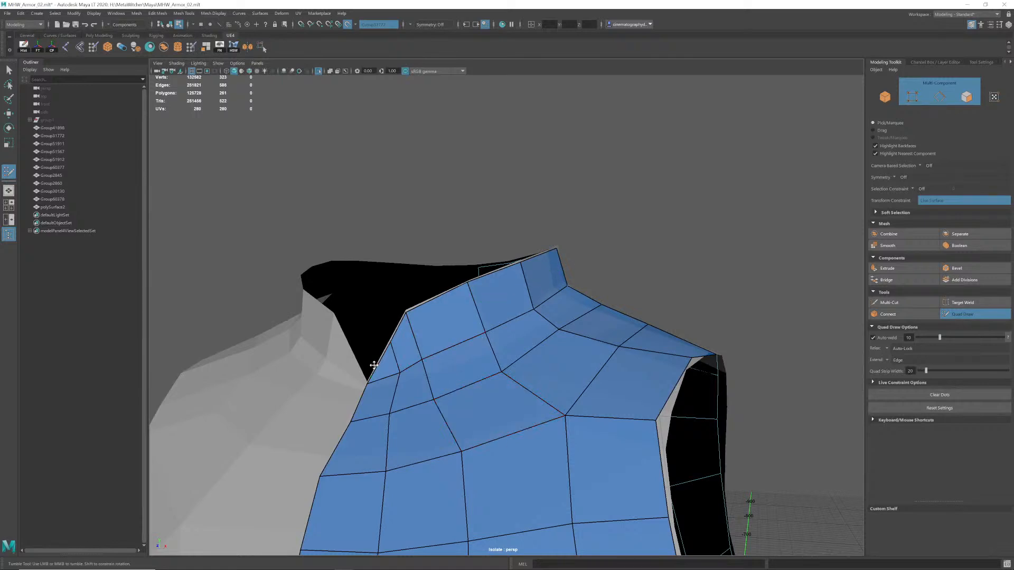
pyautogui.keyDown('alt'); pyautogui.moveTo(377, 363); pyautogui.dragTo(367, 335); pyautogui.keyUp('alt')
pyautogui.keyDown('alt'); pyautogui.moveTo(367, 334); pyautogui.dragTo(592, 375, button='right'); pyautogui.keyUp('alt')
pyautogui.keyDown('alt'); pyautogui.moveTo(592, 374); pyautogui.dragTo(543, 382); pyautogui.keyUp('alt')
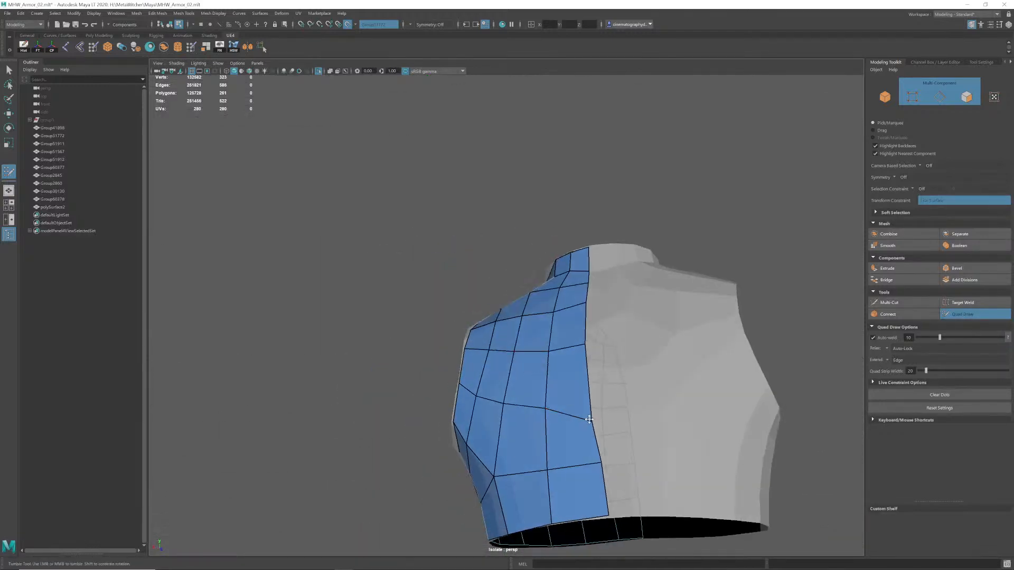
pyautogui.keyDown('alt'); pyautogui.moveTo(589, 420); pyautogui.dragTo(553, 335); pyautogui.keyUp('alt')
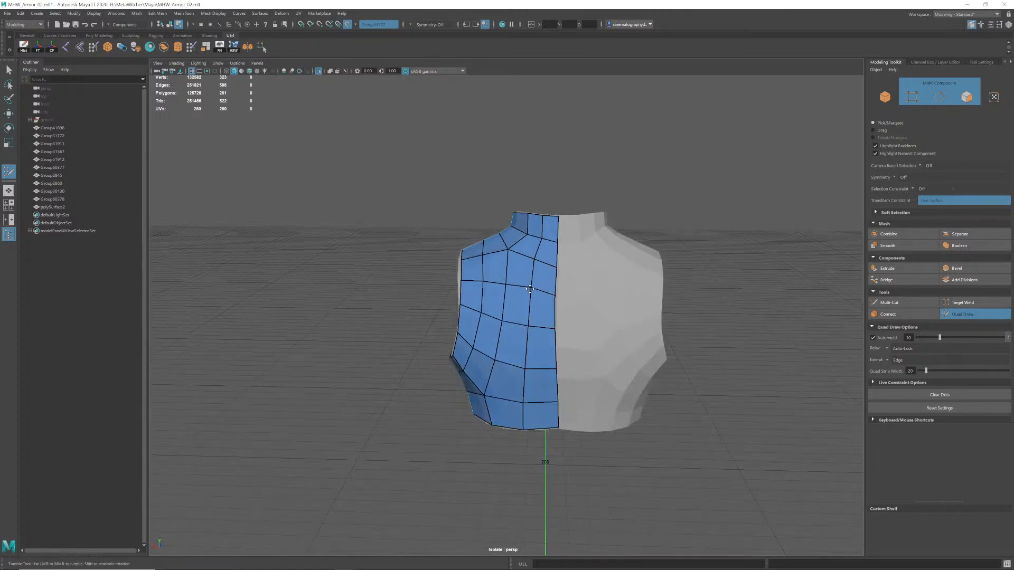
# Relax the quads across the back to even out their spacing.
pyautogui.keyDown('shift'); pyautogui.moveTo(537, 272); pyautogui.dragTo(512, 272); pyautogui.keyUp('shift')
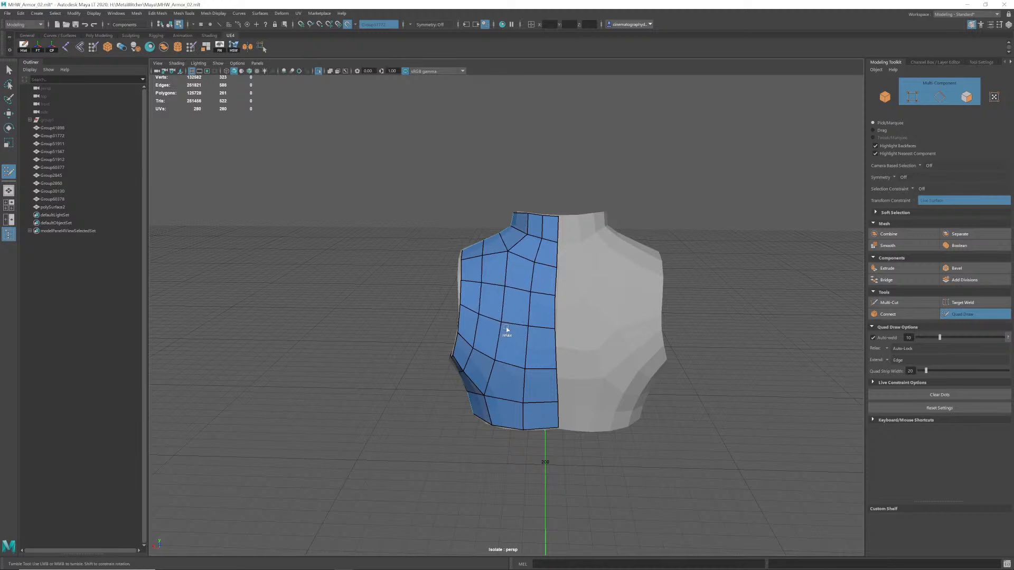
pyautogui.moveTo(507, 328)
pyautogui.keyDown('shift'); pyautogui.mouseDown()
pyautogui.moveTo(519, 374)
pyautogui.moveTo(482, 389)
pyautogui.moveTo(507, 364)
pyautogui.moveTo(438, 414)
pyautogui.moveTo(443, 389)
pyautogui.mouseUp(); pyautogui.keyUp('shift')
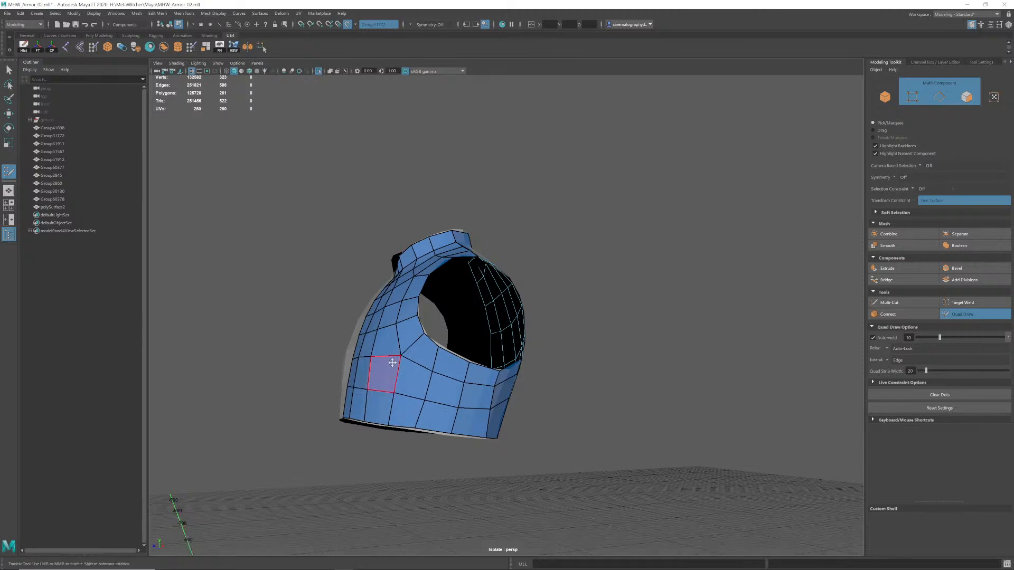
pyautogui.keyDown('alt'); pyautogui.moveTo(392, 362); pyautogui.dragTo(441, 346); pyautogui.keyUp('alt')
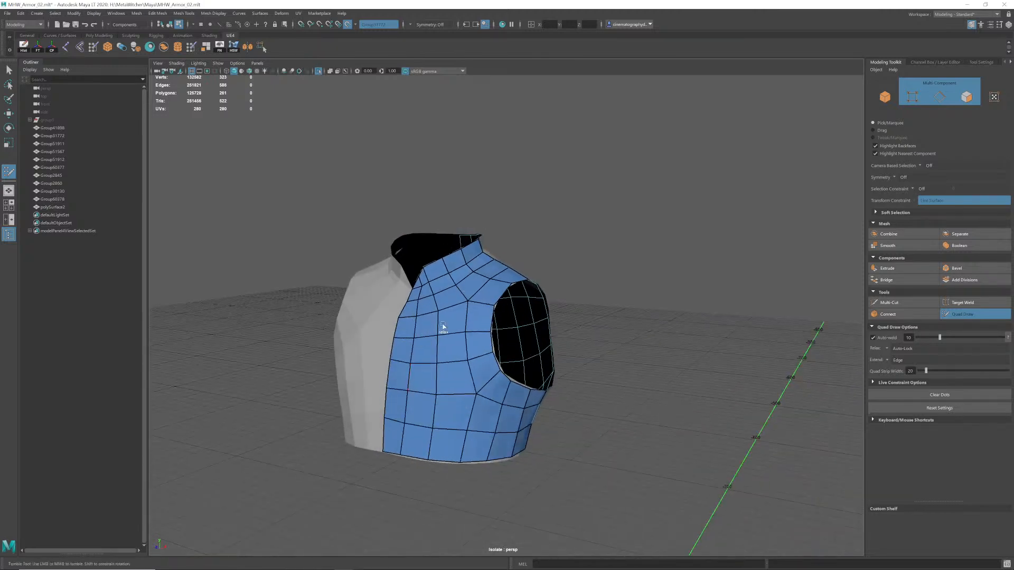
# Inspect the retopologized half from the front, side, back and above for uneven quads and gaps.
pyautogui.keyDown('alt'); pyautogui.moveTo(432, 382); pyautogui.dragTo(467, 393); pyautogui.keyUp('alt')
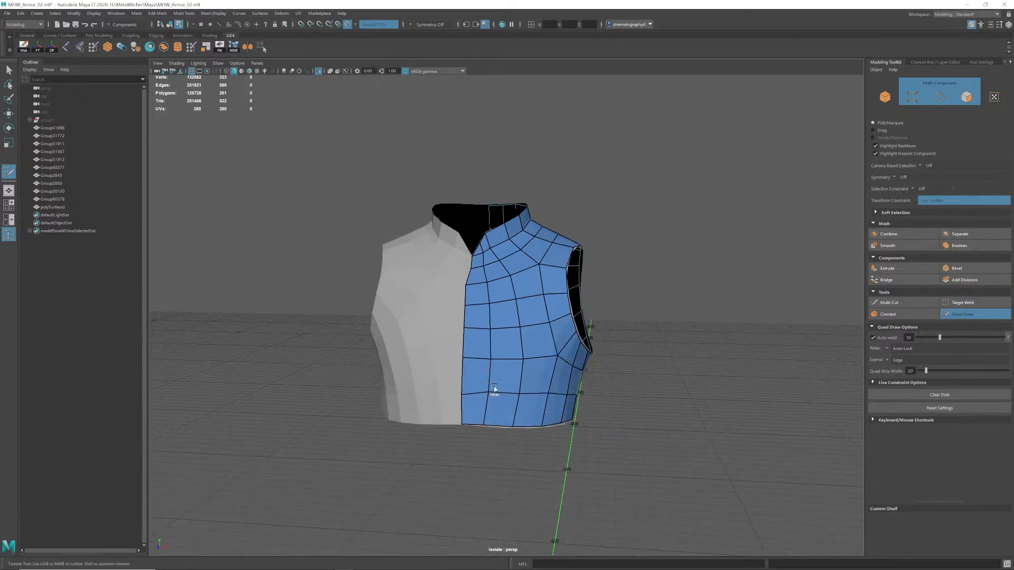
pyautogui.keyDown('alt'); pyautogui.moveTo(526, 302); pyautogui.dragTo(499, 331); pyautogui.keyUp('alt')
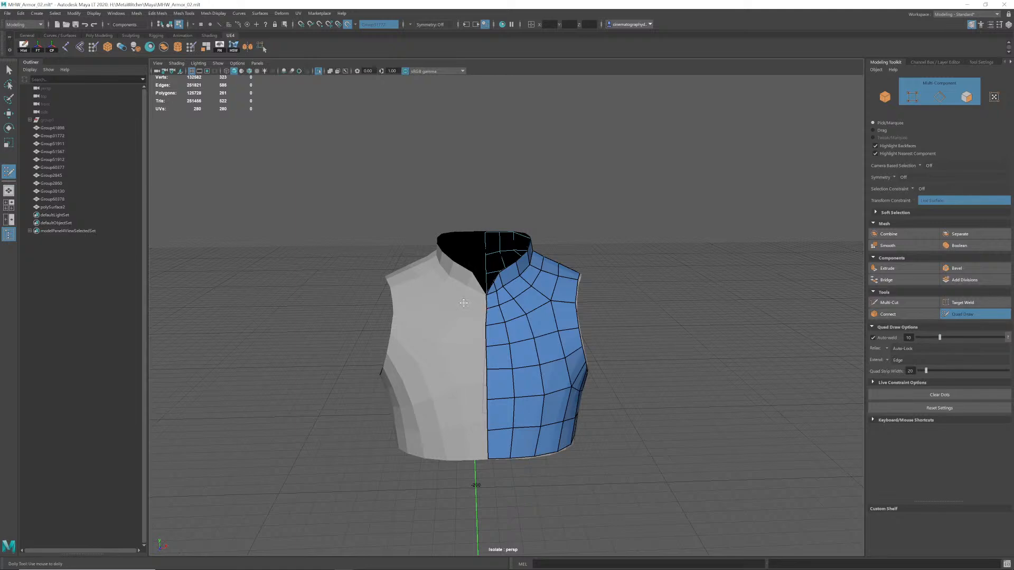
pyautogui.keyDown('alt'); pyautogui.moveTo(463, 303); pyautogui.dragTo(511, 320, button='right'); pyautogui.keyUp('alt')
pyautogui.keyDown('alt'); pyautogui.moveTo(511, 320); pyautogui.dragTo(489, 302); pyautogui.keyUp('alt')
pyautogui.keyDown('alt'); pyautogui.moveTo(490, 302); pyautogui.dragTo(511, 296, button='right'); pyautogui.keyUp('alt')
pyautogui.keyDown('alt'); pyautogui.moveTo(511, 296); pyautogui.dragTo(494, 309); pyautogui.keyUp('alt')
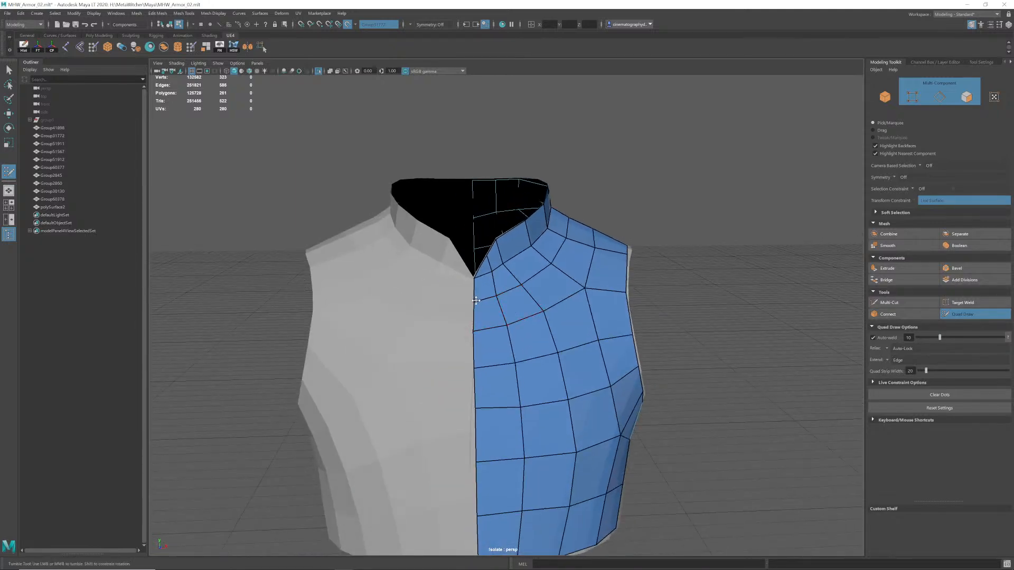
pyautogui.keyDown('alt'); pyautogui.moveTo(476, 301); pyautogui.dragTo(478, 312, button='right'); pyautogui.keyUp('alt')
pyautogui.keyDown('alt'); pyautogui.moveTo(478, 311); pyautogui.dragTo(460, 327); pyautogui.keyUp('alt')
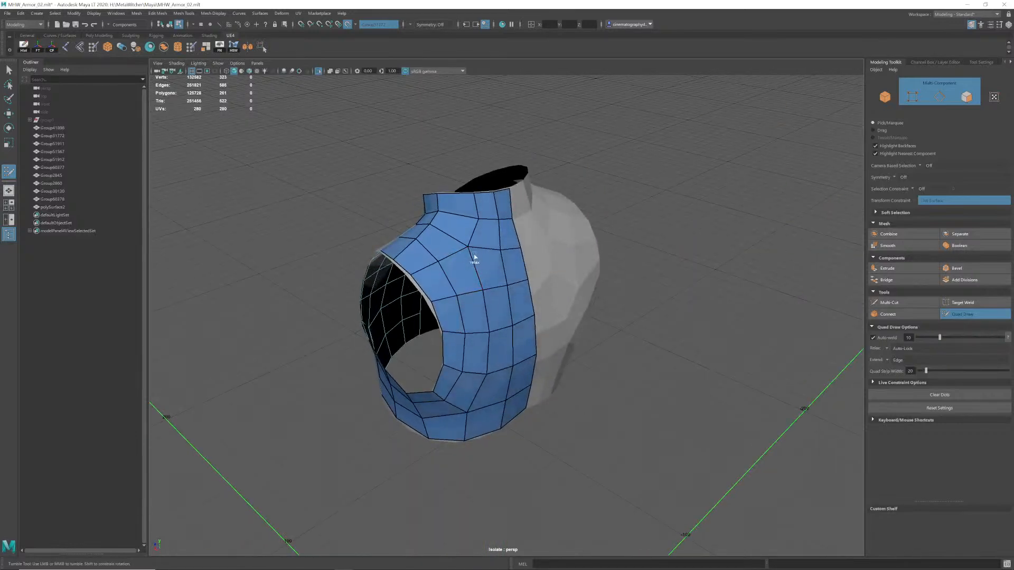
pyautogui.keyDown('alt'); pyautogui.moveTo(481, 395); pyautogui.dragTo(421, 392); pyautogui.keyUp('alt')
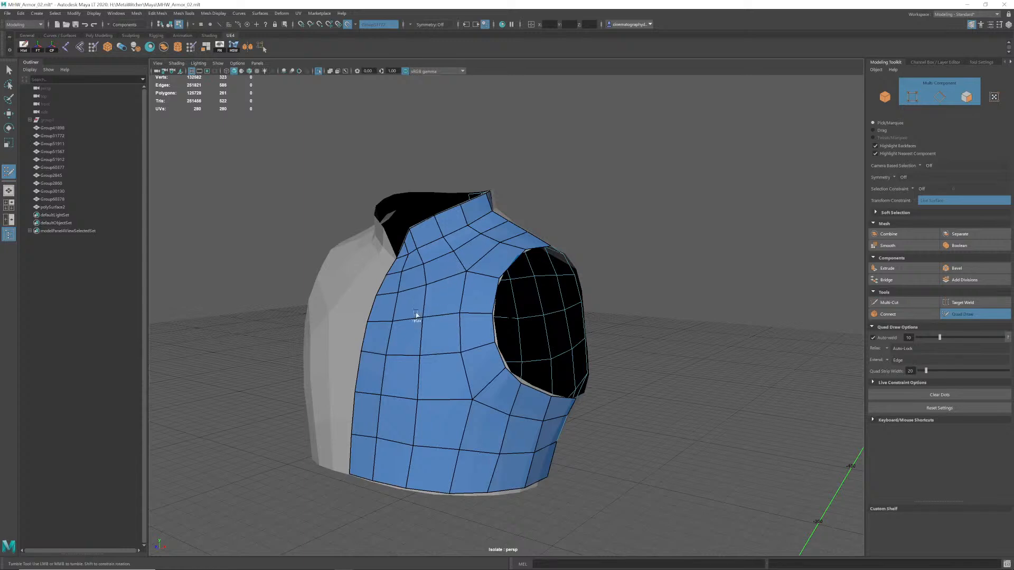
pyautogui.keyDown('alt'); pyautogui.moveTo(416, 315); pyautogui.dragTo(444, 407); pyautogui.keyUp('alt')
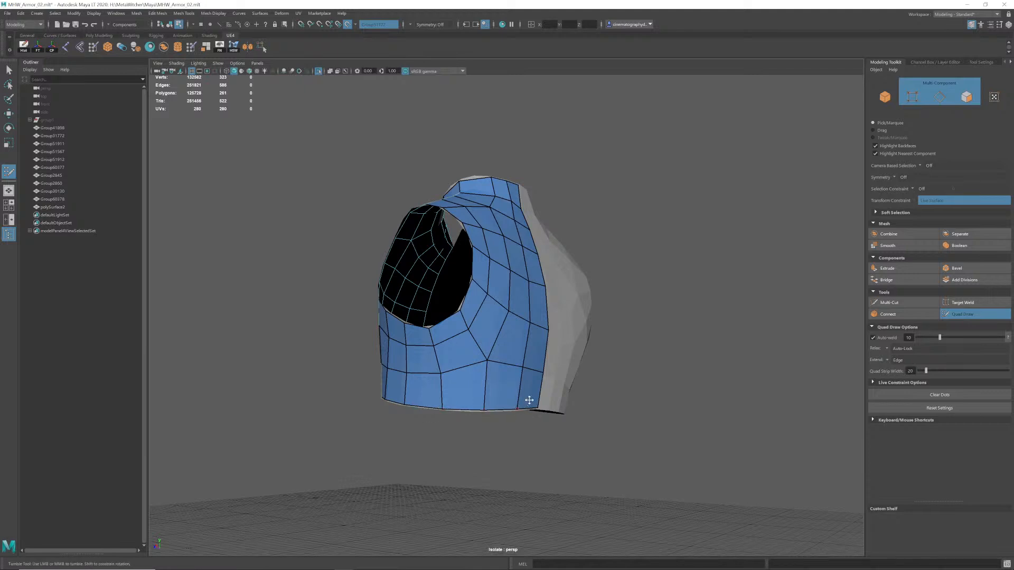
pyautogui.keyDown('alt'); pyautogui.moveTo(530, 400); pyautogui.dragTo(552, 408); pyautogui.keyUp('alt')
pyautogui.keyDown('alt'); pyautogui.moveTo(494, 354); pyautogui.dragTo(602, 378); pyautogui.keyUp('alt')
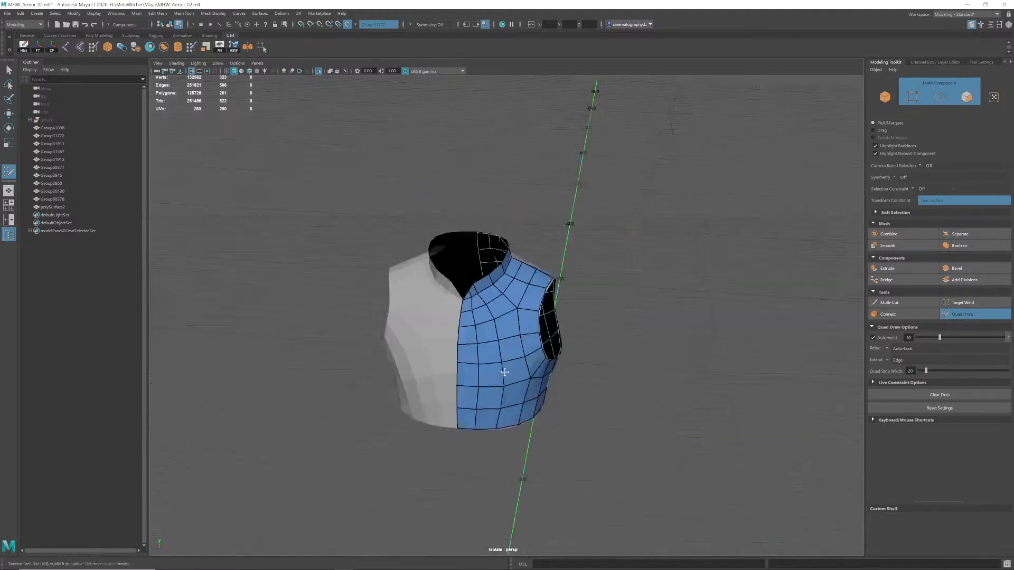
pyautogui.moveTo(502, 373)
pyautogui.keyDown('alt'); pyautogui.mouseDown()
pyautogui.moveTo(500, 359)
pyautogui.moveTo(512, 362)
pyautogui.moveTo(496, 358)
pyautogui.mouseUp(); pyautogui.keyUp('alt')
pyautogui.keyDown('alt'); pyautogui.moveTo(496, 358); pyautogui.dragTo(502, 379, button='middle'); pyautogui.keyUp('alt')
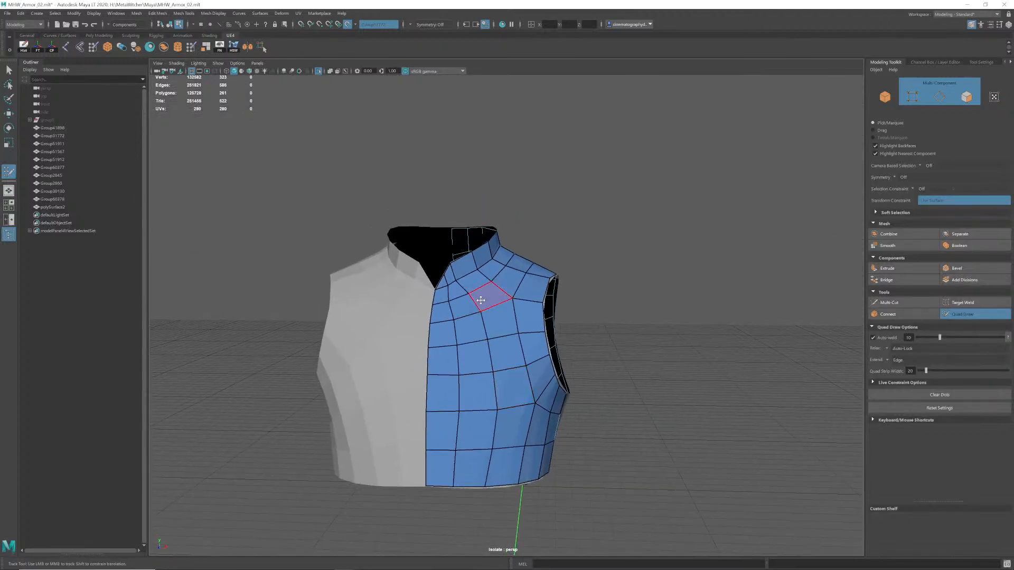
pyautogui.keyDown('alt'); pyautogui.moveTo(476, 376); pyautogui.dragTo(490, 346, button='middle'); pyautogui.keyUp('alt')
pyautogui.keyDown('alt'); pyautogui.moveTo(489, 346); pyautogui.dragTo(486, 313, button='right'); pyautogui.keyUp('alt')
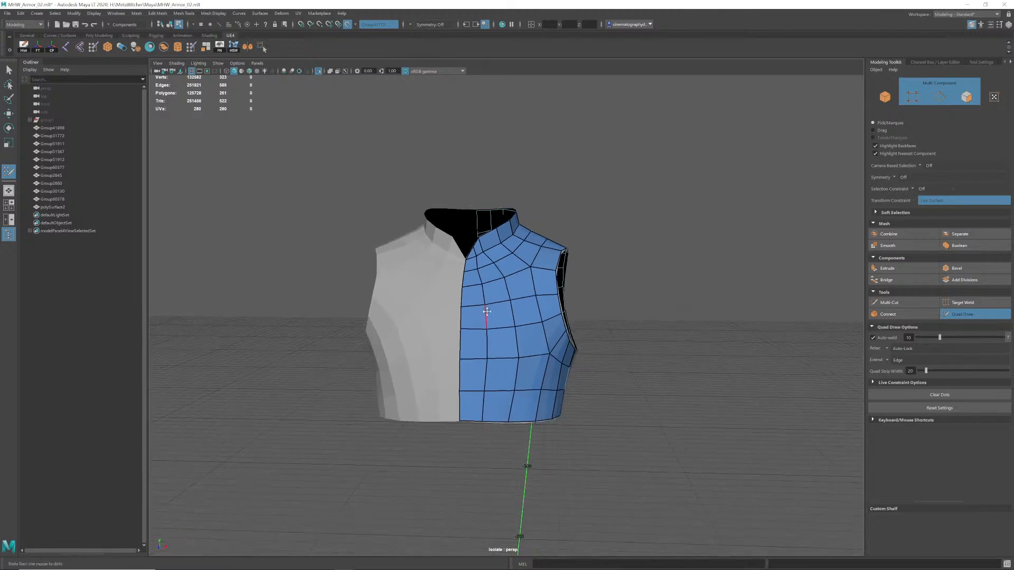
pyautogui.keyDown('alt'); pyautogui.moveTo(486, 312); pyautogui.dragTo(452, 361, button='middle'); pyautogui.keyUp('alt')
# Exit Quad Draw, disable the live surface and hide the original chest mesh.
pyautogui.click(9, 71)
pyautogui.keyDown('alt'); pyautogui.moveTo(395, 312); pyautogui.dragTo(416, 317, button='right'); pyautogui.keyUp('alt')
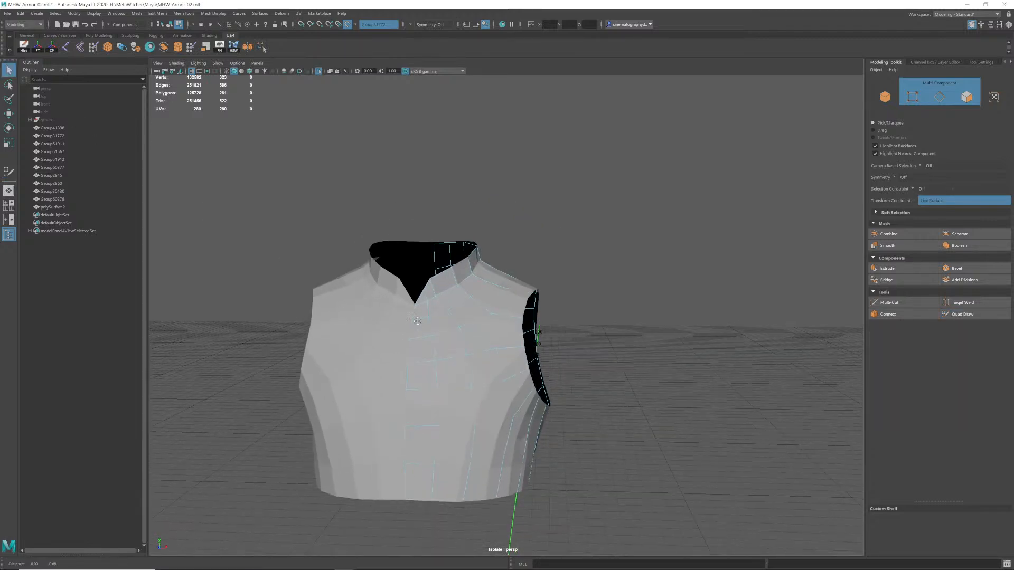
pyautogui.keyDown('alt'); pyautogui.moveTo(416, 317); pyautogui.dragTo(417, 308); pyautogui.keyUp('alt')
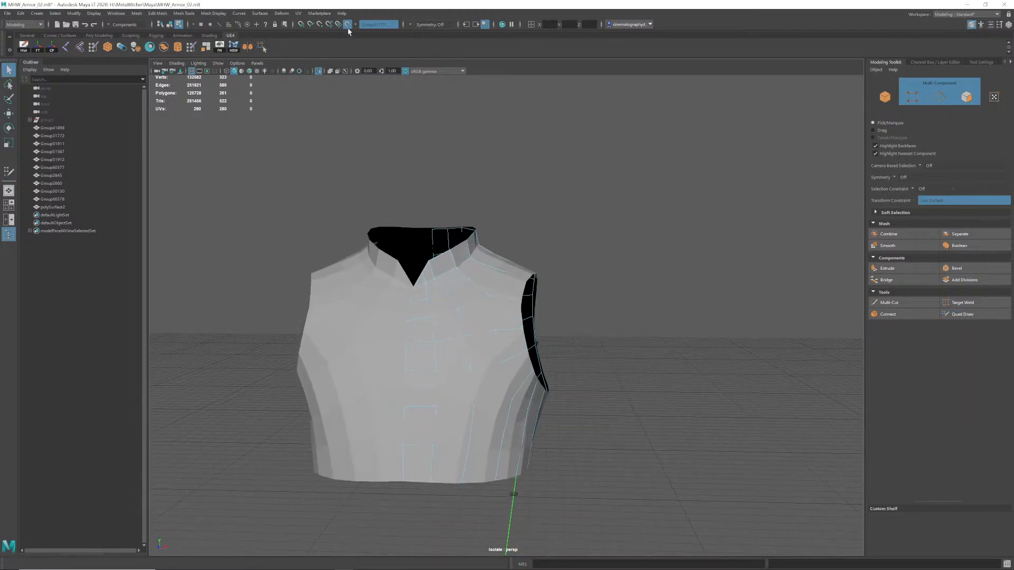
pyautogui.click(348, 26)
pyautogui.doubleClick(364, 335)
pyautogui.hotkey('ctrl', 'h')
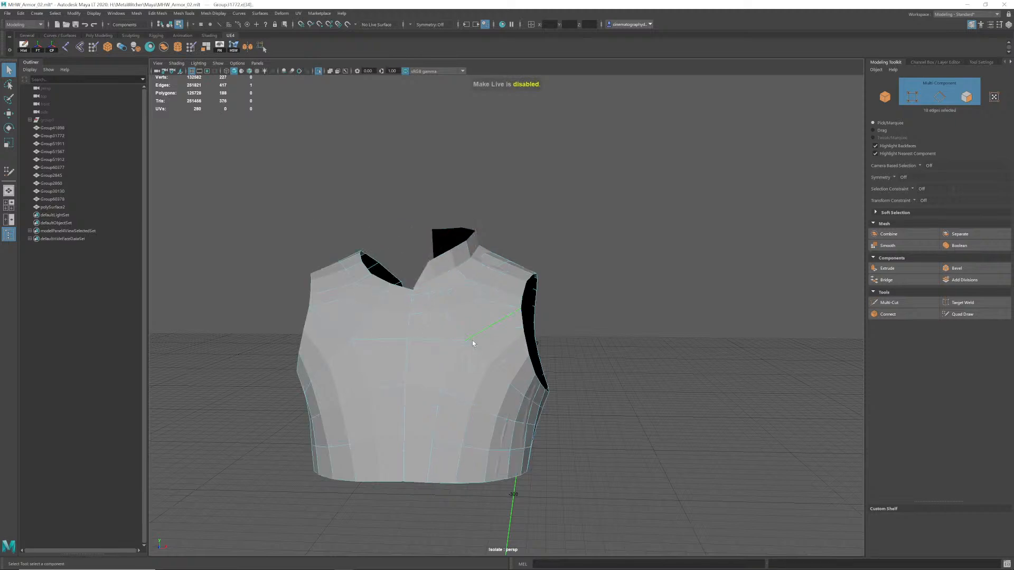
pyautogui.moveTo(386, 335); pyautogui.dragTo(420, 321, button='right')
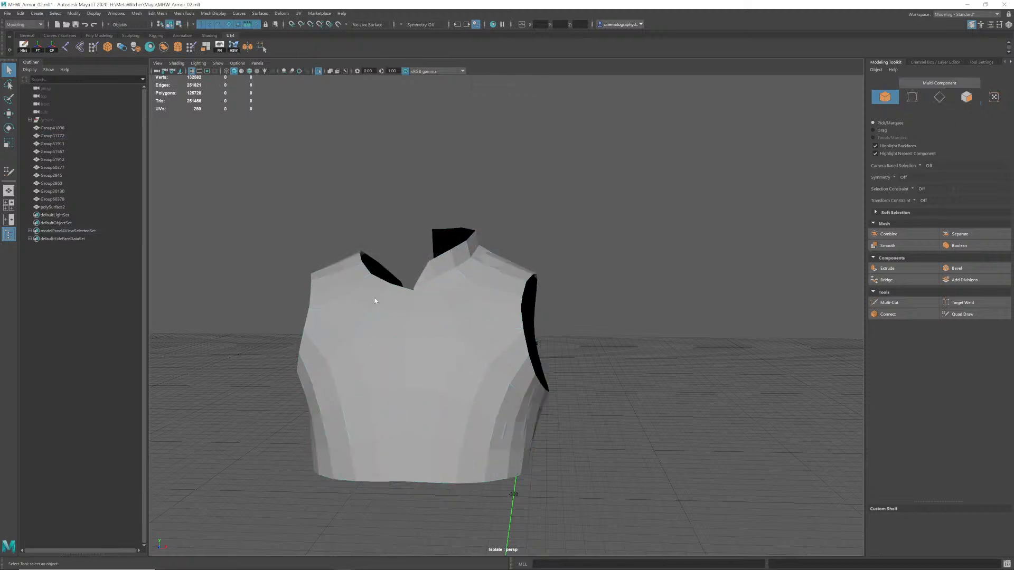
pyautogui.hotkey('ctrl', 'h')
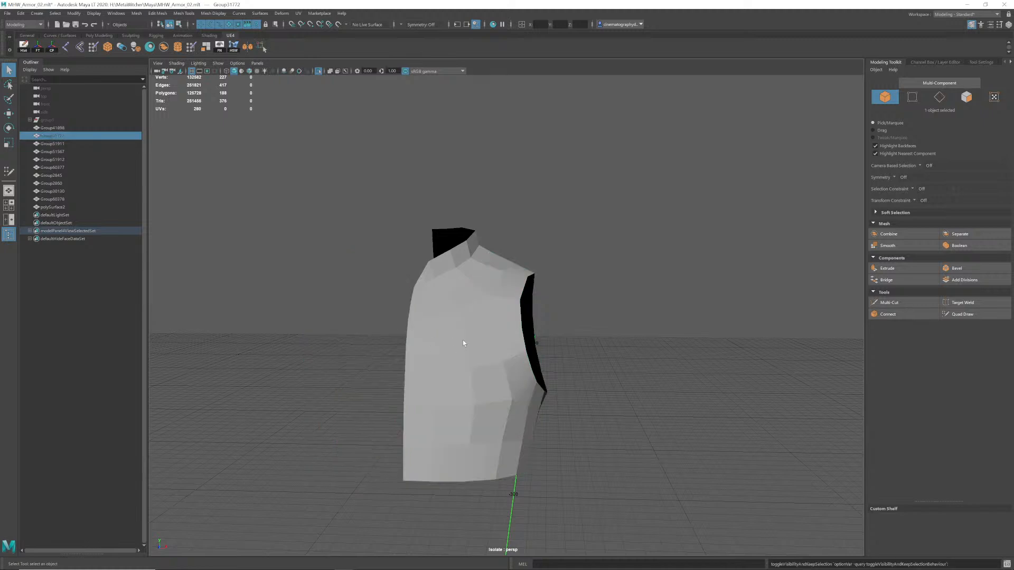
# Select all vertices along the open center edge of the retopologized half, both front and back.
pyautogui.click(463, 340)
pyautogui.keyDown('alt'); pyautogui.moveTo(463, 340); pyautogui.dragTo(440, 323); pyautogui.keyUp('alt')
pyautogui.moveTo(440, 323); pyautogui.dragTo(396, 322, button='right')
pyautogui.keyDown('alt'); pyautogui.moveTo(460, 373); pyautogui.dragTo(422, 305); pyautogui.keyUp('alt')
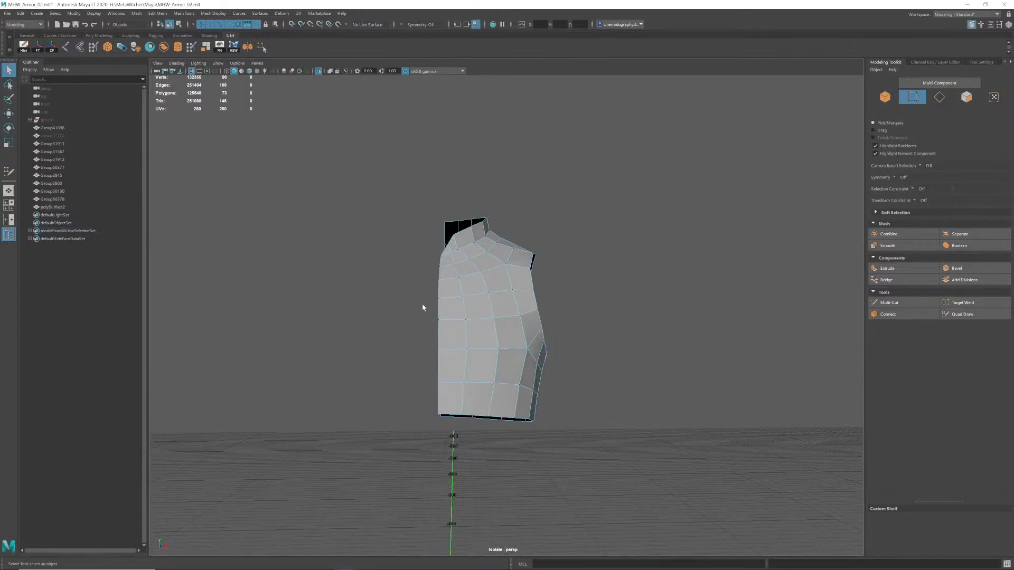
pyautogui.moveTo(444, 440); pyautogui.dragTo(440, 447)
pyautogui.scroll(2, 391, 322)
pyautogui.keyDown('alt'); pyautogui.moveTo(414, 240); pyautogui.dragTo(438, 332, button='middle'); pyautogui.keyUp('alt')
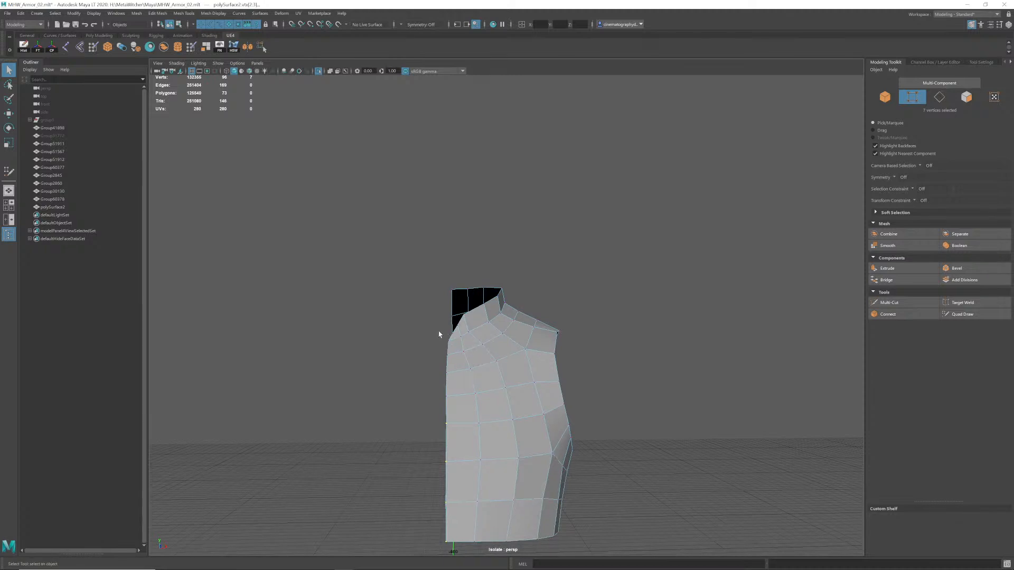
pyautogui.keyDown('shift'); pyautogui.moveTo(449, 409); pyautogui.dragTo(448, 408); pyautogui.keyUp('shift')
pyautogui.keyDown('alt'); pyautogui.moveTo(449, 408); pyautogui.dragTo(468, 349); pyautogui.keyUp('alt')
pyautogui.keyDown('shift'); pyautogui.moveTo(430, 254); pyautogui.dragTo(466, 526); pyautogui.keyUp('shift')
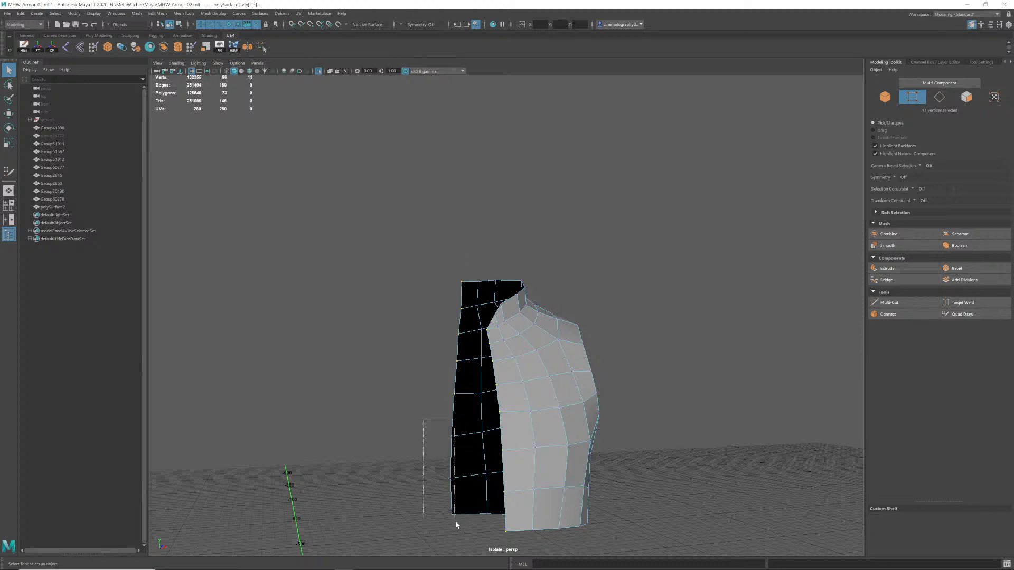
# Flatten the selected center-edge vertices along X in the front view and move them onto the world center line.
pyautogui.scroll(-2, 507, 423)
pyautogui.keyDown('alt'); pyautogui.moveTo(510, 406); pyautogui.dragTo(485, 409); pyautogui.keyUp('alt')
pyautogui.scroll(-2, 478, 407)
pyautogui.press('space')
pyautogui.scroll(-3, 496, 374)
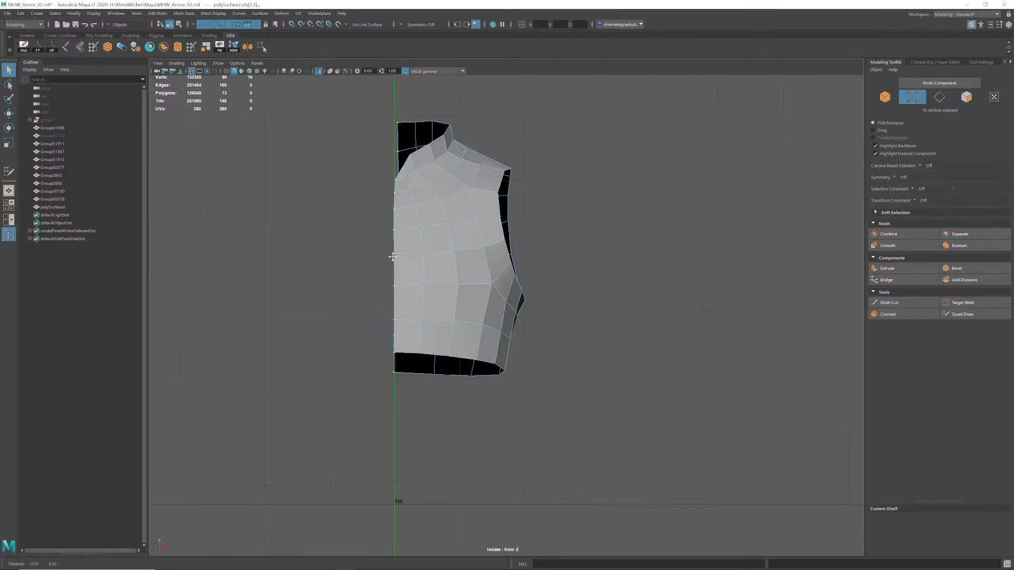
pyautogui.scroll(2, 476, 357)
pyautogui.keyDown('alt'); pyautogui.moveTo(461, 286); pyautogui.dragTo(498, 340, button='middle'); pyautogui.keyUp('alt')
pyautogui.press('e')
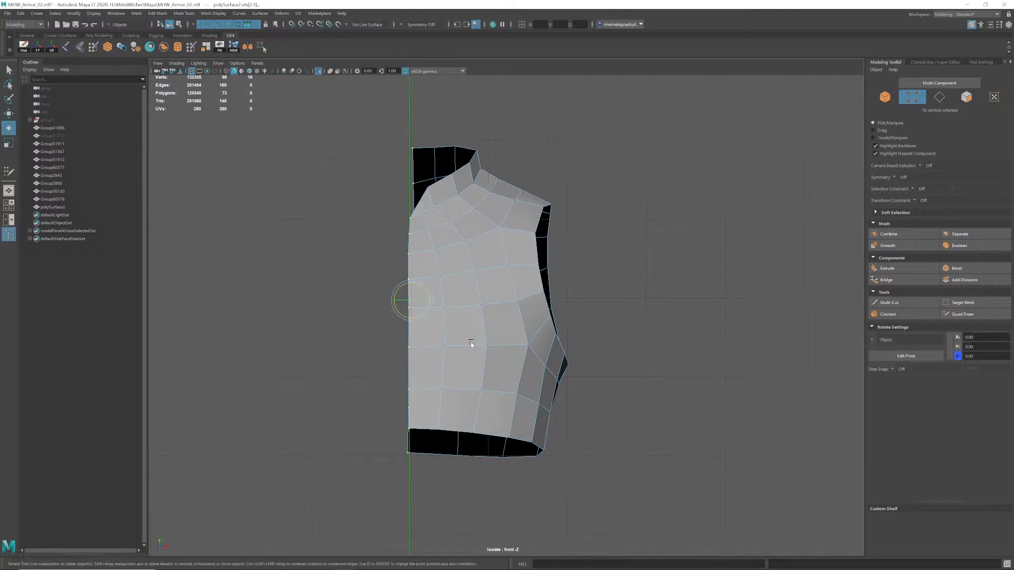
pyautogui.press('t')
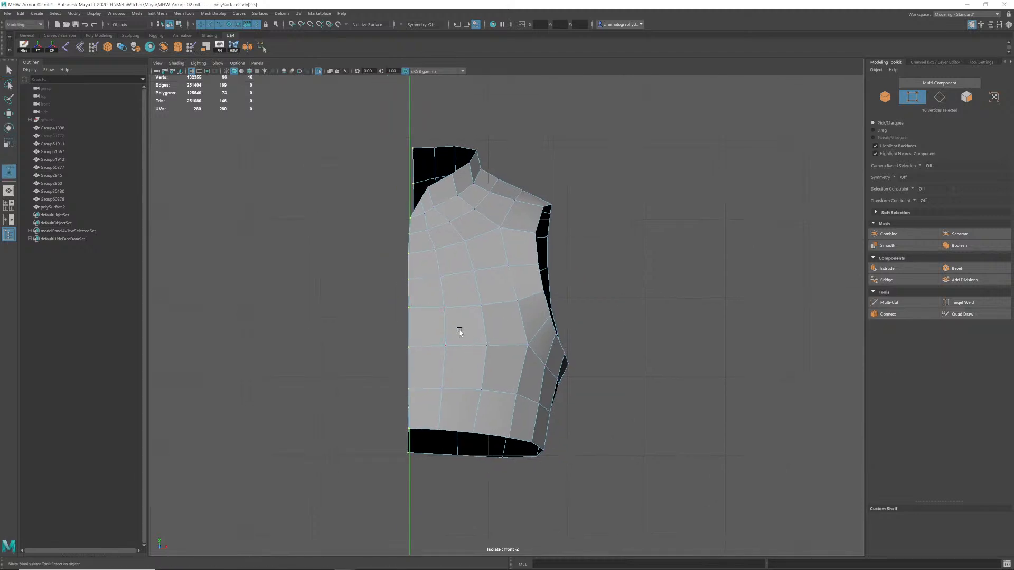
pyautogui.press('e')
pyautogui.press('r')
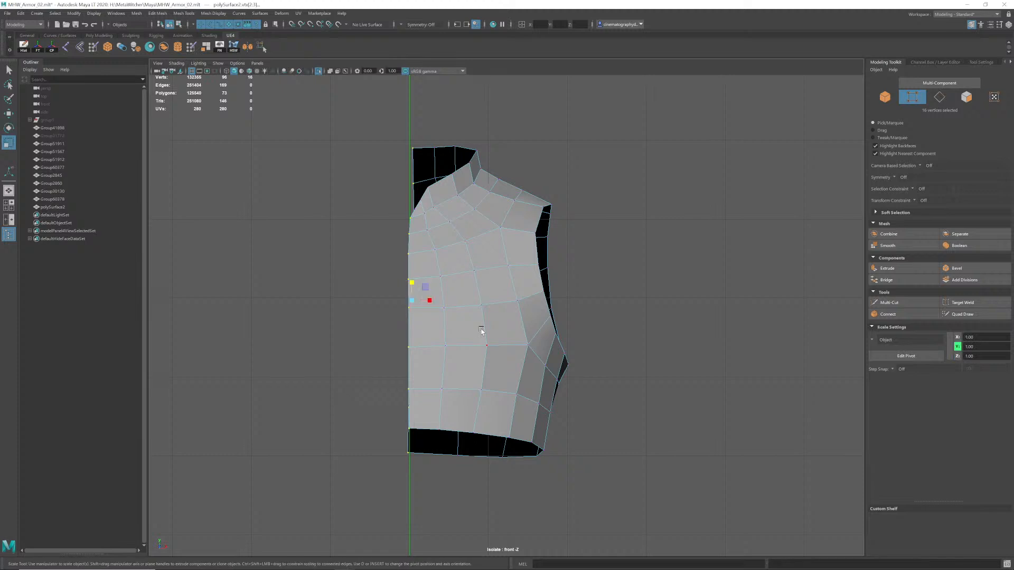
pyautogui.moveTo(430, 300); pyautogui.dragTo(344, 301)
pyautogui.press('w')
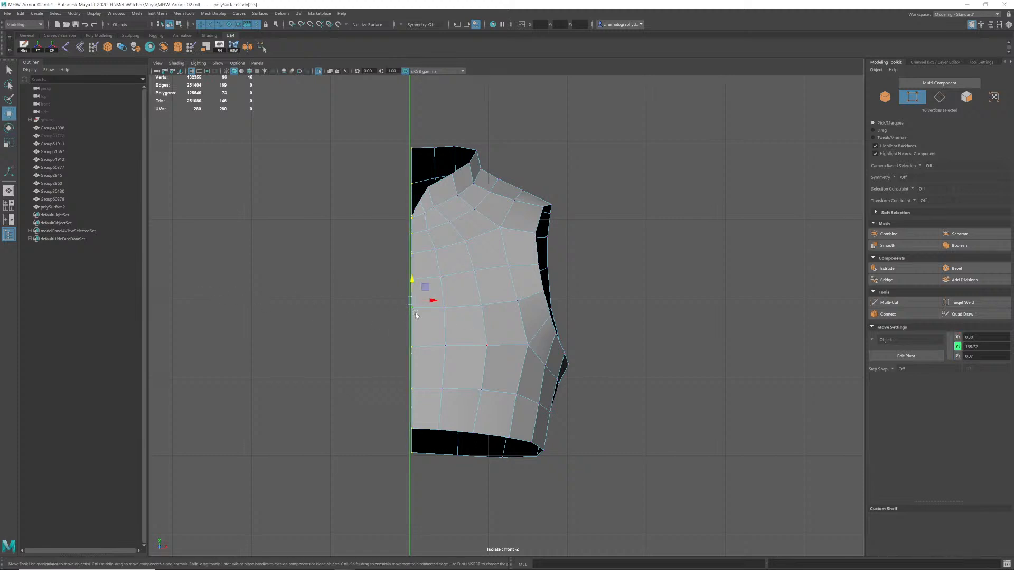
pyautogui.moveTo(434, 304); pyautogui.dragTo(429, 304)
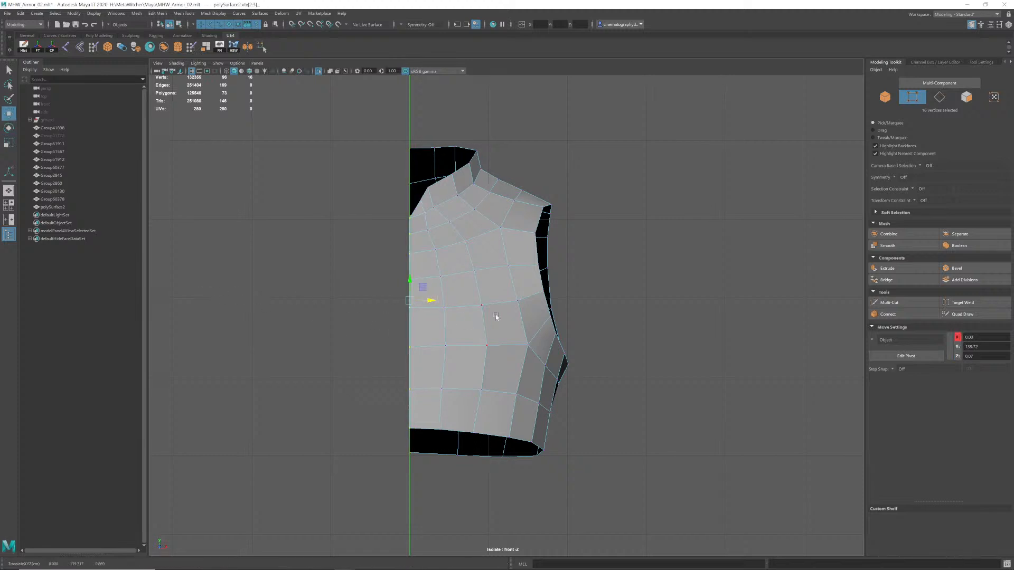
# Mirror the half chest mesh across the world X axis, combined with the original and with borders not merged.
pyautogui.keyDown('alt'); pyautogui.moveTo(496, 317); pyautogui.dragTo(463, 315, button='right'); pyautogui.keyUp('alt')
pyautogui.keyDown('alt'); pyautogui.moveTo(463, 315); pyautogui.dragTo(467, 337, button='middle'); pyautogui.keyUp('alt')
pyautogui.keyDown('alt'); pyautogui.moveTo(467, 338); pyautogui.dragTo(475, 329, button='right'); pyautogui.keyUp('alt')
pyautogui.moveTo(471, 291)
pyautogui.mouseDown(button='right')
pyautogui.moveTo(513, 277)
pyautogui.moveTo(465, 303)
pyautogui.mouseUp(button='right')
pyautogui.click(523, 197)
pyautogui.click(495, 285)
pyautogui.keyDown('alt'); pyautogui.moveTo(466, 303); pyautogui.dragTo(469, 290, button='middle'); pyautogui.keyUp('alt')
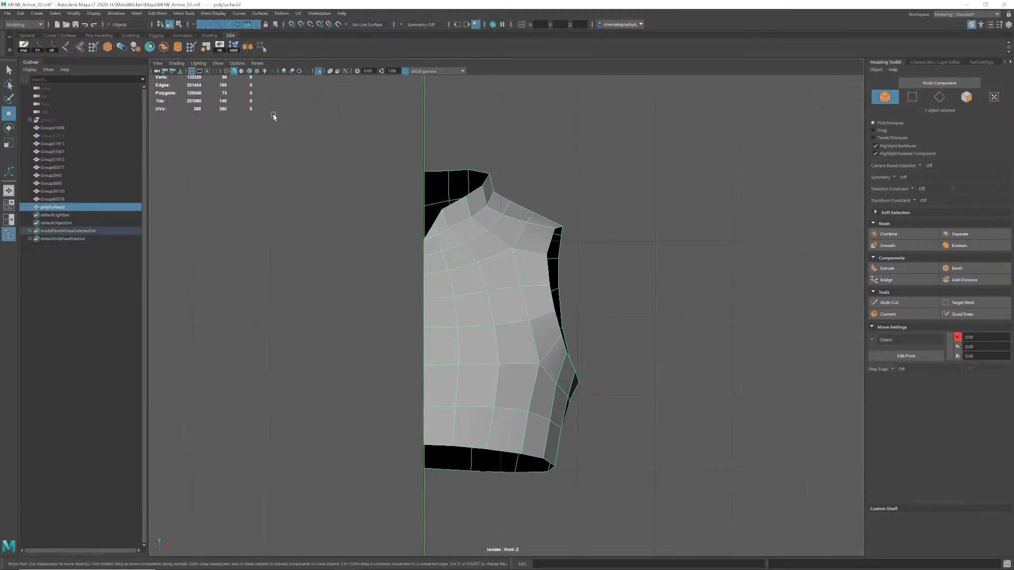
pyautogui.doubleClick(248, 47)
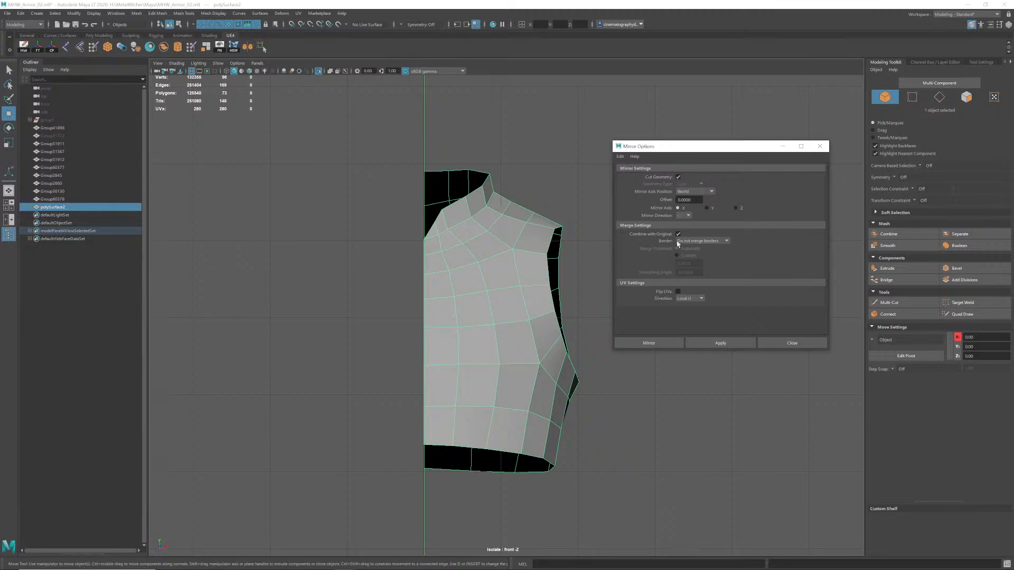
pyautogui.click(720, 344)
pyautogui.click(790, 343)
pyautogui.click(687, 339)
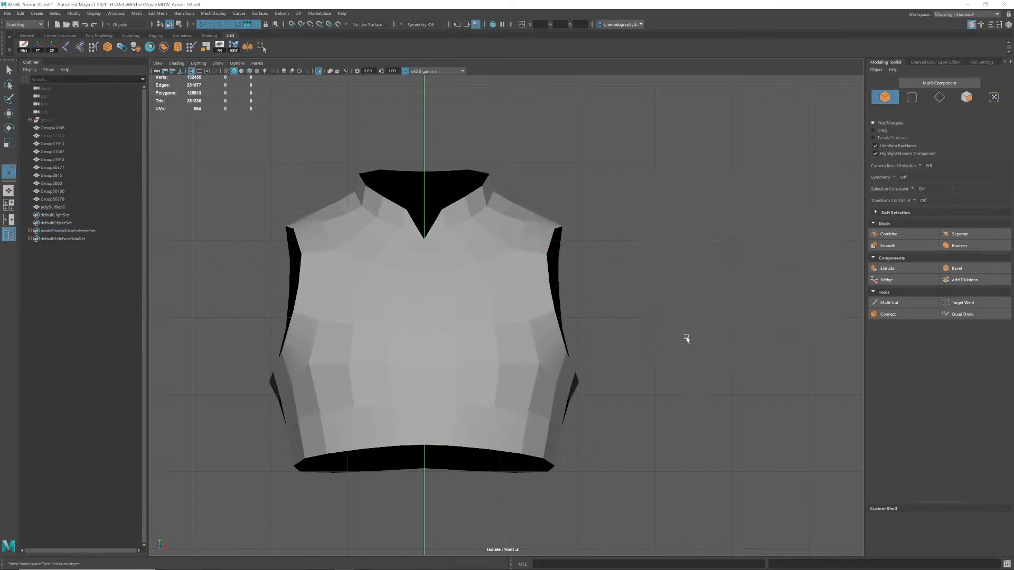
# Merge all vertices of the mirrored chest mesh with a 0.01 distance threshold and return to object mode.
pyautogui.keyDown('alt'); pyautogui.moveTo(587, 339); pyautogui.dragTo(545, 337, button='right'); pyautogui.keyUp('alt')
pyautogui.keyDown('alt'); pyautogui.moveTo(544, 337); pyautogui.dragTo(559, 324, button='middle'); pyautogui.keyUp('alt')
pyautogui.click(509, 321)
pyautogui.keyDown('alt'); pyautogui.moveTo(476, 310); pyautogui.dragTo(472, 301, button='middle'); pyautogui.keyUp('alt')
pyautogui.moveTo(455, 303); pyautogui.dragTo(433, 297, button='right')
pyautogui.moveTo(248, 133); pyautogui.dragTo(664, 419)
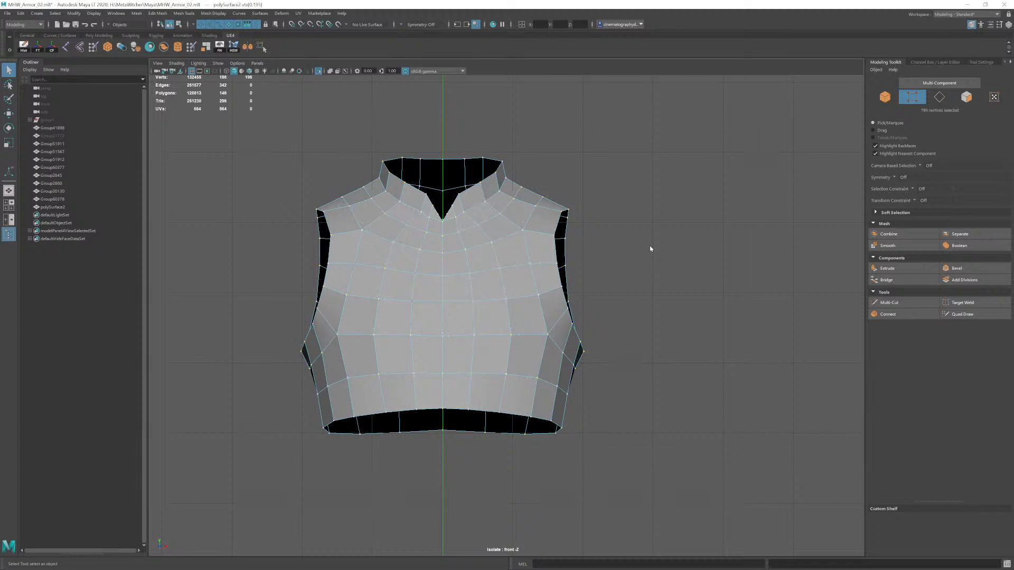
pyautogui.keyDown('shift'); pyautogui.moveTo(649, 246); pyautogui.dragTo(691, 210, button='right'); pyautogui.keyUp('shift')
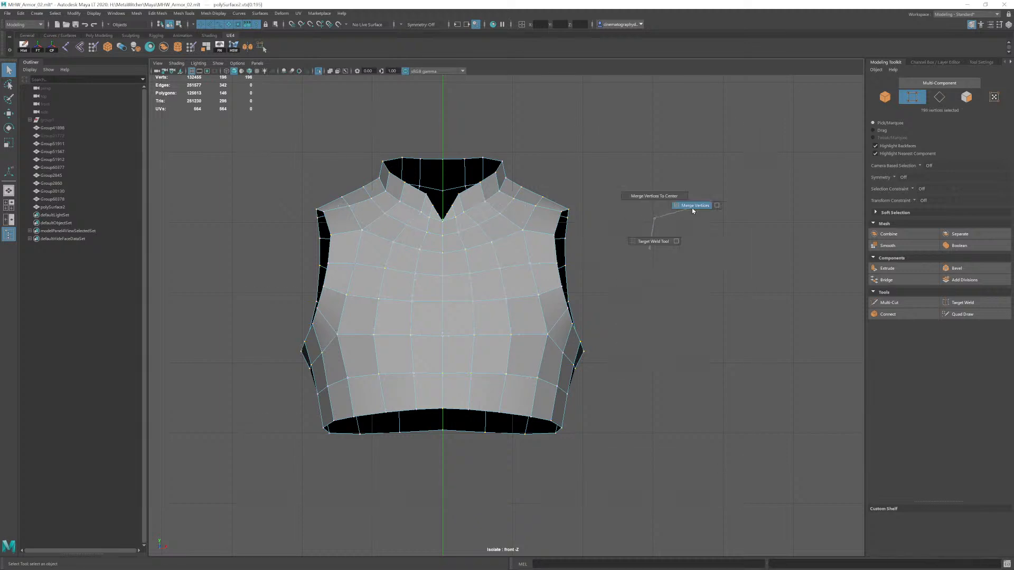
pyautogui.keyDown('shift'); pyautogui.moveTo(692, 208); pyautogui.dragTo(691, 211, button='right'); pyautogui.keyUp('shift')
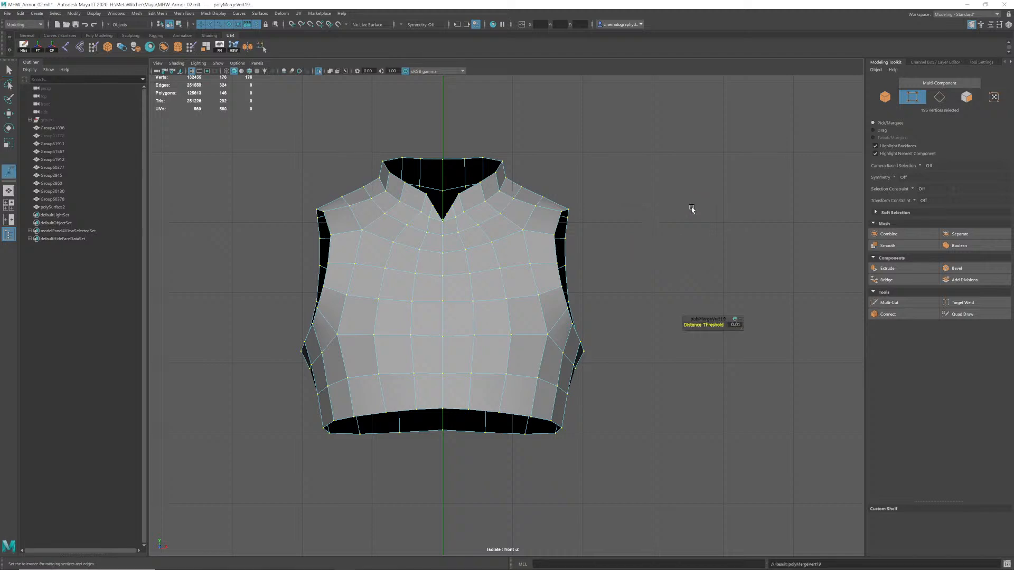
pyautogui.moveTo(470, 233); pyautogui.dragTo(533, 195, button='right')
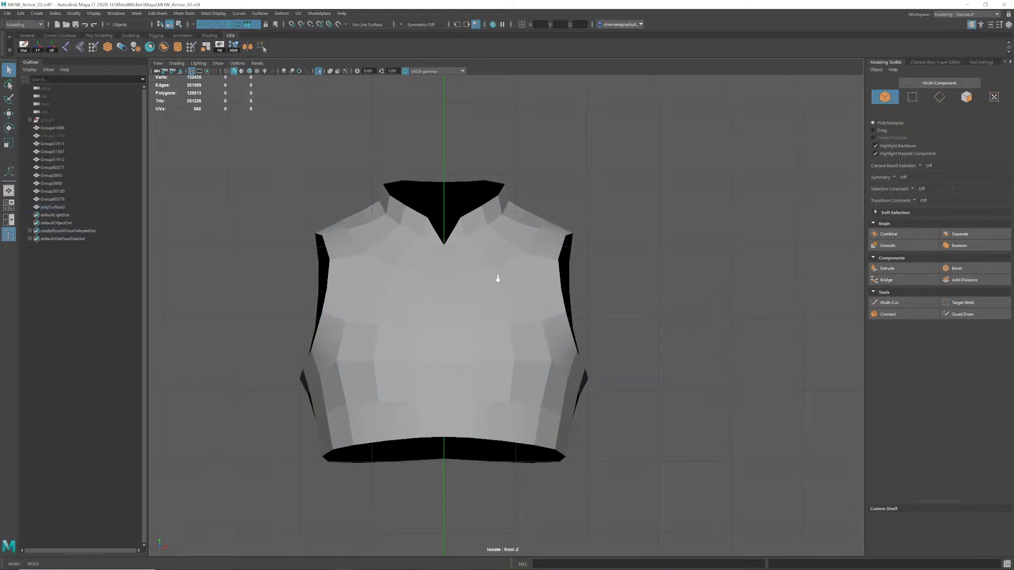
# Switch back to the perspective view and turn off isolation of the chest mesh to show the whole character.
pyautogui.click(475, 286)
pyautogui.scroll(1, 472, 280)
pyautogui.press('space')
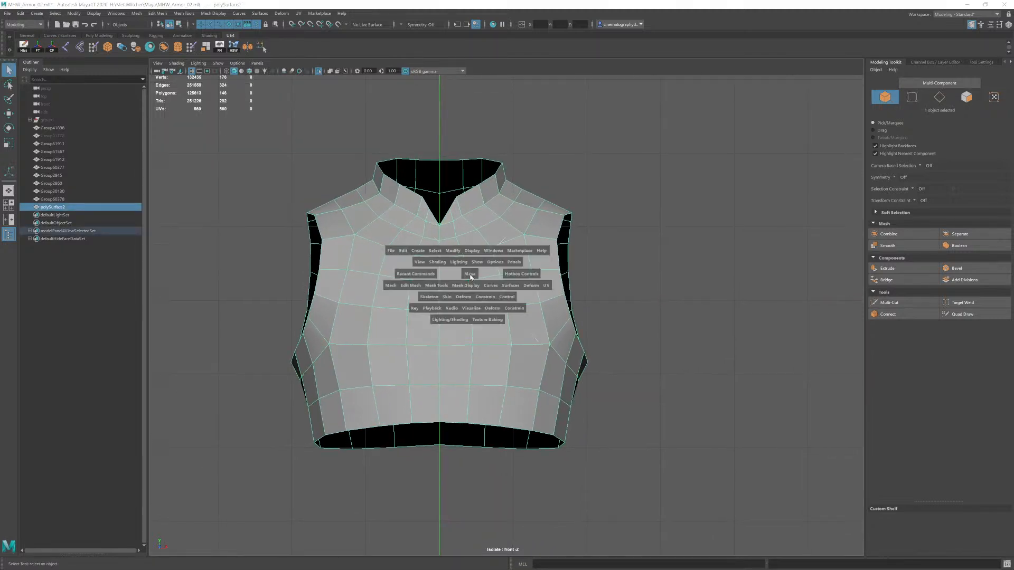
pyautogui.moveTo(470, 271); pyautogui.dragTo(470, 262)
pyautogui.keyDown('alt'); pyautogui.moveTo(534, 285); pyautogui.dragTo(479, 274); pyautogui.keyUp('alt')
pyautogui.keyDown('alt'); pyautogui.moveTo(479, 273); pyautogui.dragTo(496, 306, button='right'); pyautogui.keyUp('alt')
pyautogui.keyDown('alt'); pyautogui.moveTo(497, 306); pyautogui.dragTo(497, 293, button='middle'); pyautogui.keyUp('alt')
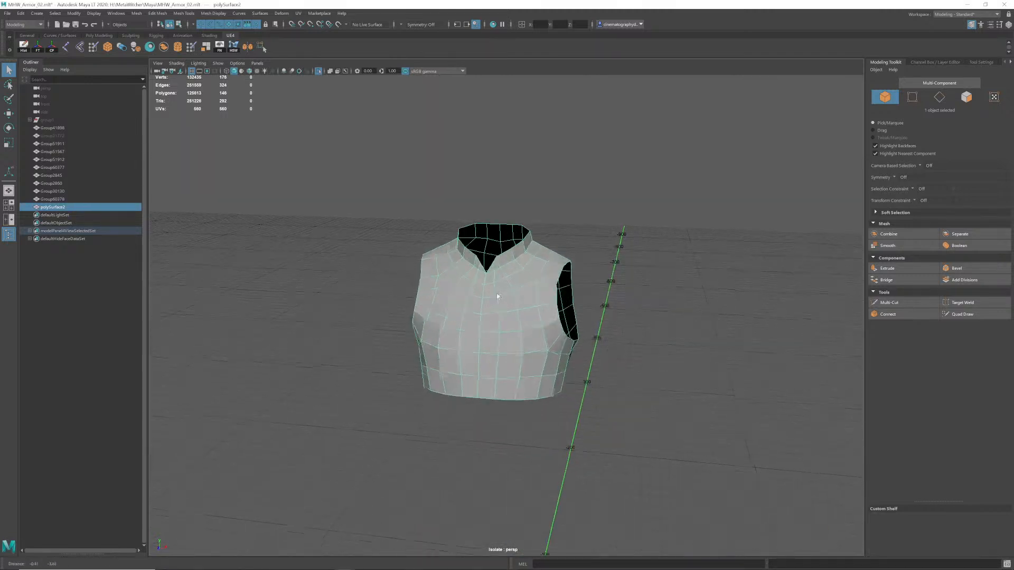
pyautogui.keyDown('alt'); pyautogui.moveTo(497, 293); pyautogui.dragTo(498, 280); pyautogui.keyUp('alt')
pyautogui.hotkey('ctrl', '1')
pyautogui.click(373, 270)
pyautogui.keyDown('alt'); pyautogui.moveTo(471, 271); pyautogui.dragTo(486, 285, button='right'); pyautogui.keyUp('alt')
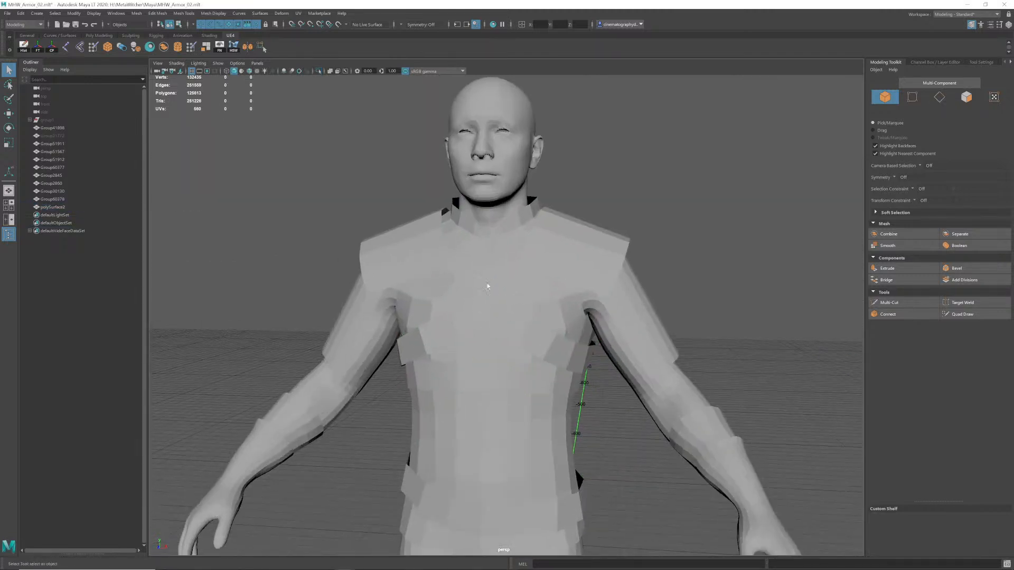
# Select the mirrored upper chest mesh and rename it chestUpper_retopo.
pyautogui.keyDown('alt'); pyautogui.moveTo(486, 285); pyautogui.dragTo(501, 274); pyautogui.keyUp('alt')
pyautogui.click(503, 274)
pyautogui.keyDown('alt'); pyautogui.moveTo(512, 274); pyautogui.dragTo(523, 288, button='right'); pyautogui.keyUp('alt')
pyautogui.keyDown('alt'); pyautogui.moveTo(523, 289); pyautogui.dragTo(524, 290, button='middle'); pyautogui.keyUp('alt')
pyautogui.keyDown('alt'); pyautogui.moveTo(524, 290); pyautogui.dragTo(543, 272); pyautogui.keyUp('alt')
pyautogui.press('[')
pyautogui.press('[')
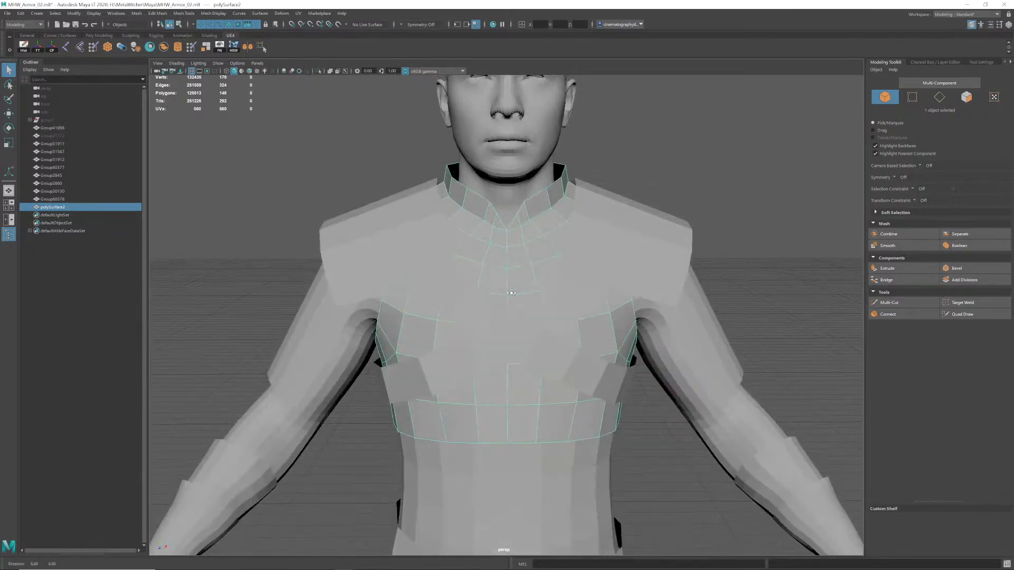
pyautogui.doubleClick(61, 207)
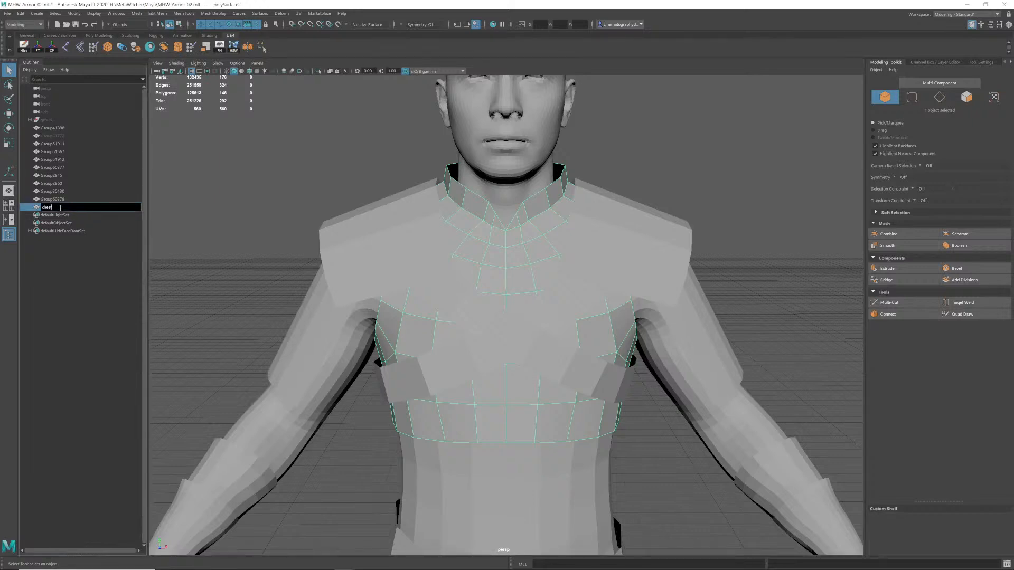
pyautogui.write('chestUpper_')
pyautogui.press('Return')
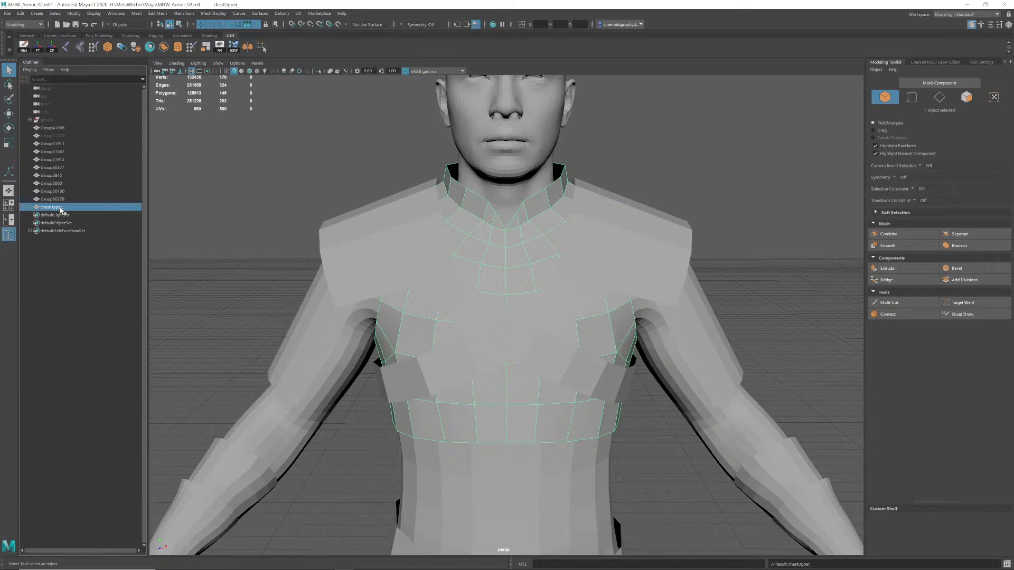
pyautogui.doubleClick(61, 208)
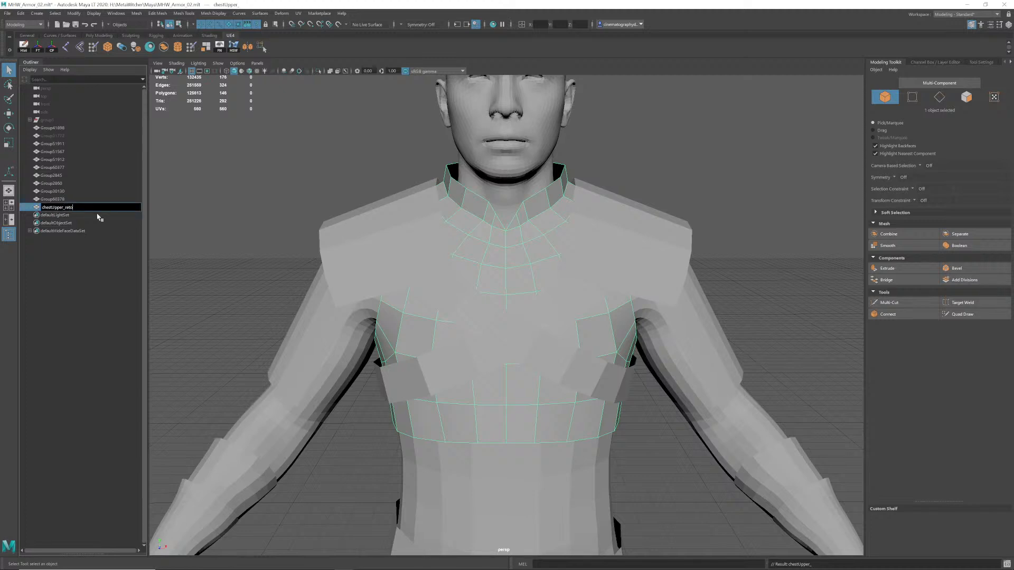
pyautogui.press('Return')
# Save the scene with the renamed chest mesh.
pyautogui.click(272, 158)
pyautogui.keyDown('alt'); pyautogui.moveTo(272, 159); pyautogui.dragTo(522, 264, button='right'); pyautogui.keyUp('alt')
pyautogui.click(522, 265)
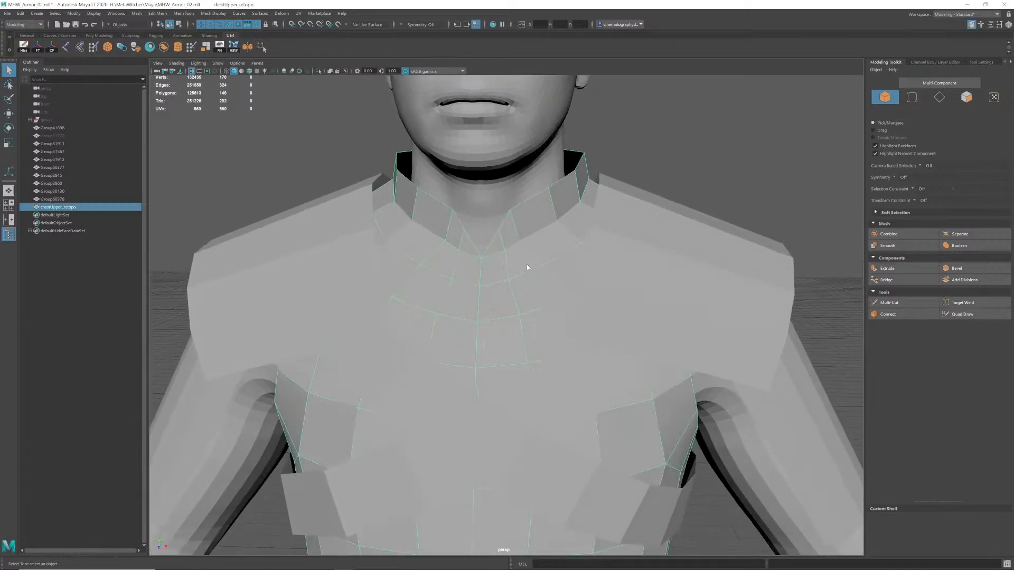
pyautogui.keyDown('alt'); pyautogui.moveTo(518, 277); pyautogui.dragTo(518, 279, button='middle'); pyautogui.keyUp('alt')
pyautogui.hotkey('ctrl', 's')
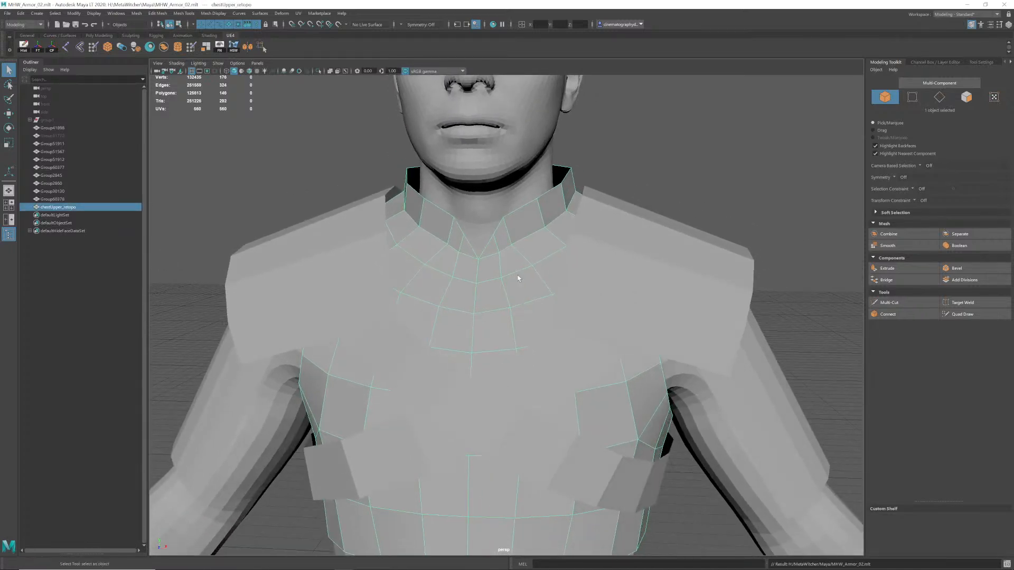
# Duplicate the chestUpper_retopo mesh, hide the original, and isolate the copy.
pyautogui.hotkey('ctrl', 'd')
pyautogui.press('h')
pyautogui.click(63, 215)
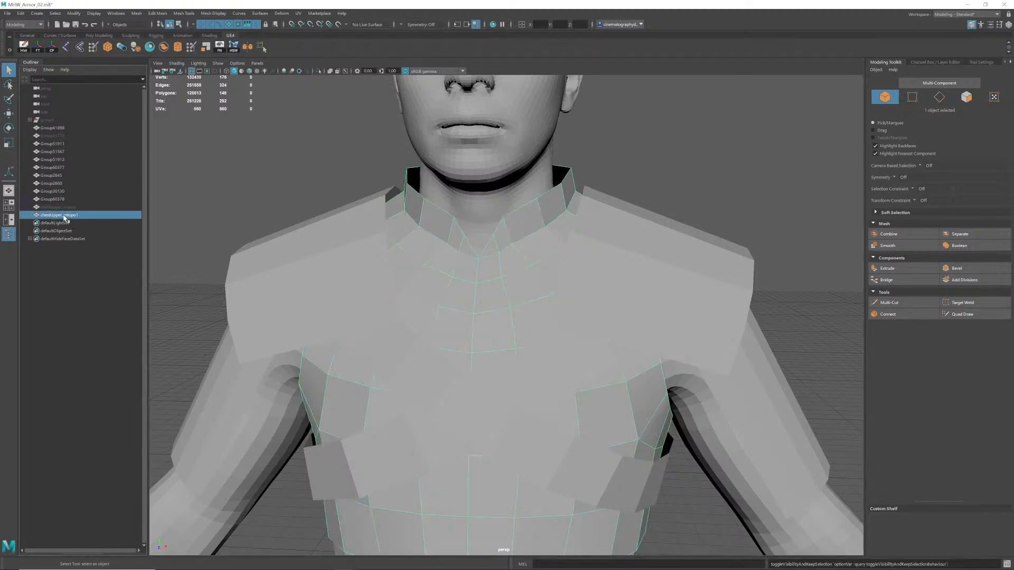
pyautogui.hotkey('ctrl', '1')
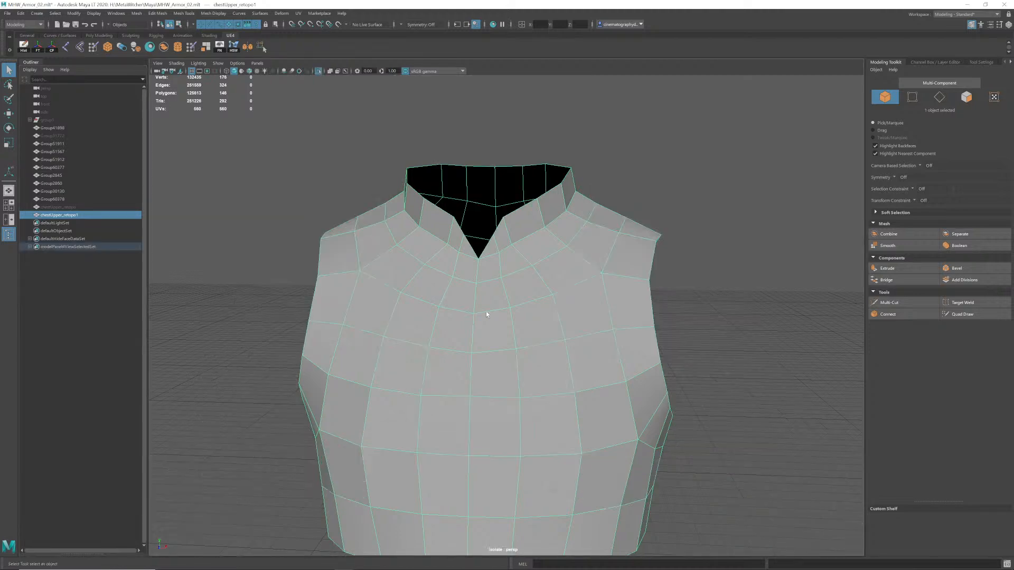
# Insert supporting edge loops close to the borders of both armholes with the Insert Edge Loop tool.
pyautogui.scroll(2, 485, 287)
pyautogui.keyDown('alt'); pyautogui.moveTo(485, 285); pyautogui.dragTo(508, 256); pyautogui.keyUp('alt')
pyautogui.keyDown('alt'); pyautogui.moveTo(508, 256); pyautogui.dragTo(556, 273, button='right'); pyautogui.keyUp('alt')
pyautogui.keyDown('shift'); pyautogui.rightClick(558, 270); pyautogui.keyUp('shift')
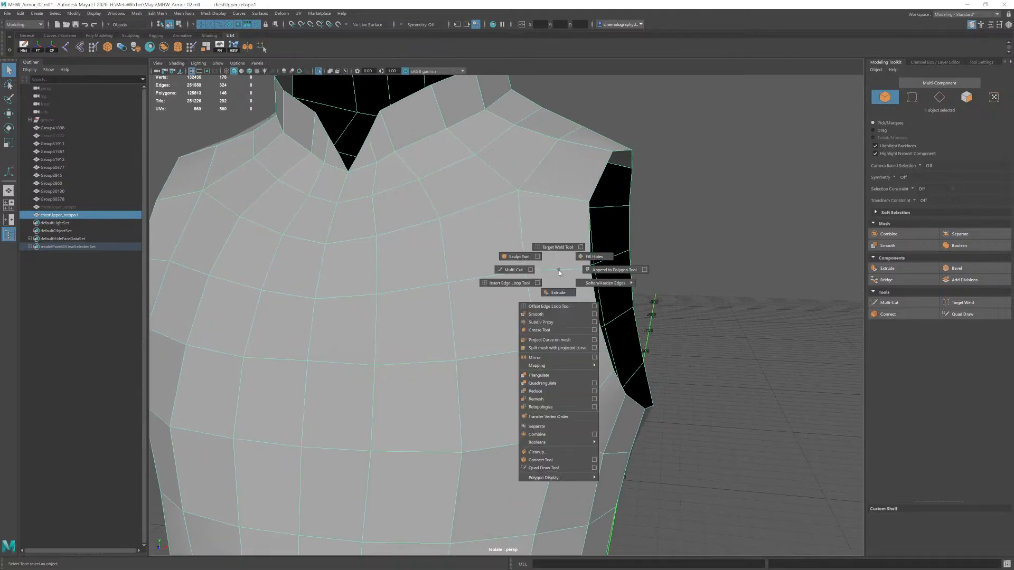
pyautogui.click(530, 284)
pyautogui.moveTo(573, 271); pyautogui.dragTo(573, 272)
pyautogui.keyDown('alt'); pyautogui.moveTo(573, 272); pyautogui.dragTo(372, 261); pyautogui.keyUp('alt')
pyautogui.keyDown('alt'); pyautogui.moveTo(445, 237); pyautogui.dragTo(507, 259, button='right'); pyautogui.keyUp('alt')
pyautogui.keyDown('alt'); pyautogui.moveTo(547, 270); pyautogui.dragTo(502, 274); pyautogui.keyUp('alt')
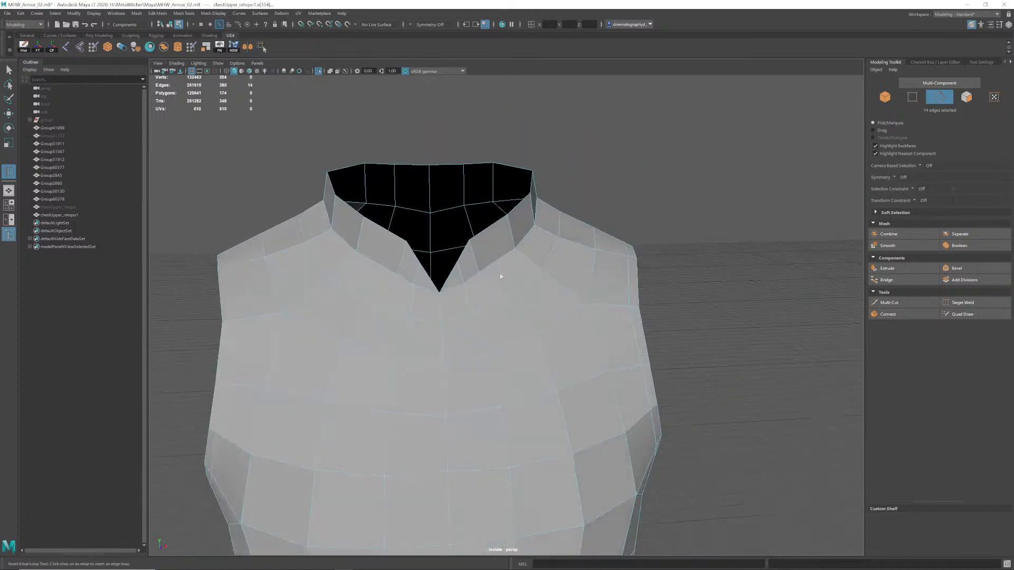
# Insert supporting edge loops just inside the collar's upper border and just above its base.
pyautogui.keyDown('alt'); pyautogui.moveTo(436, 242); pyautogui.dragTo(572, 272, button='right'); pyautogui.keyUp('alt')
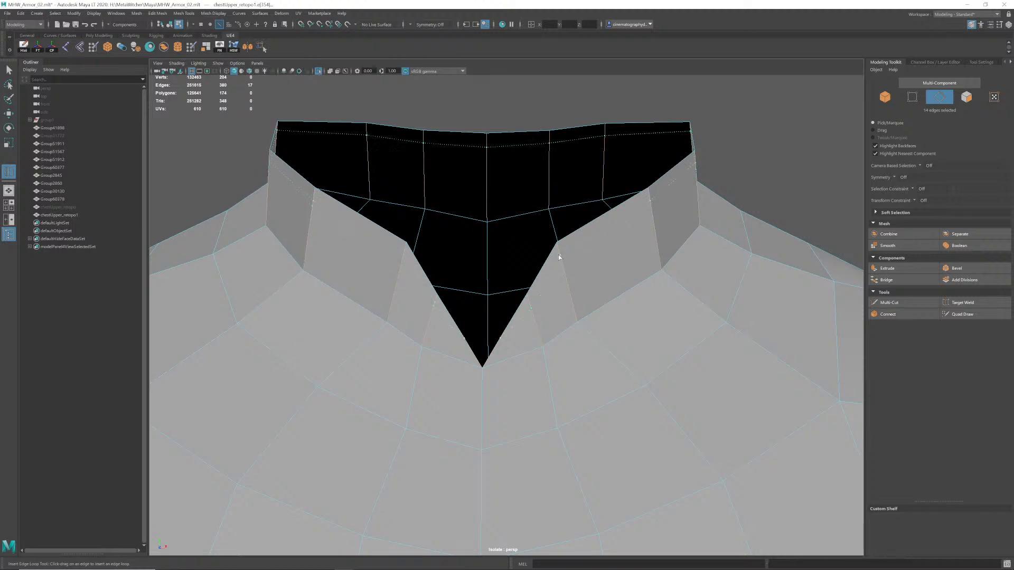
pyautogui.moveTo(560, 257); pyautogui.dragTo(561, 263)
pyautogui.moveTo(575, 312); pyautogui.dragTo(573, 307)
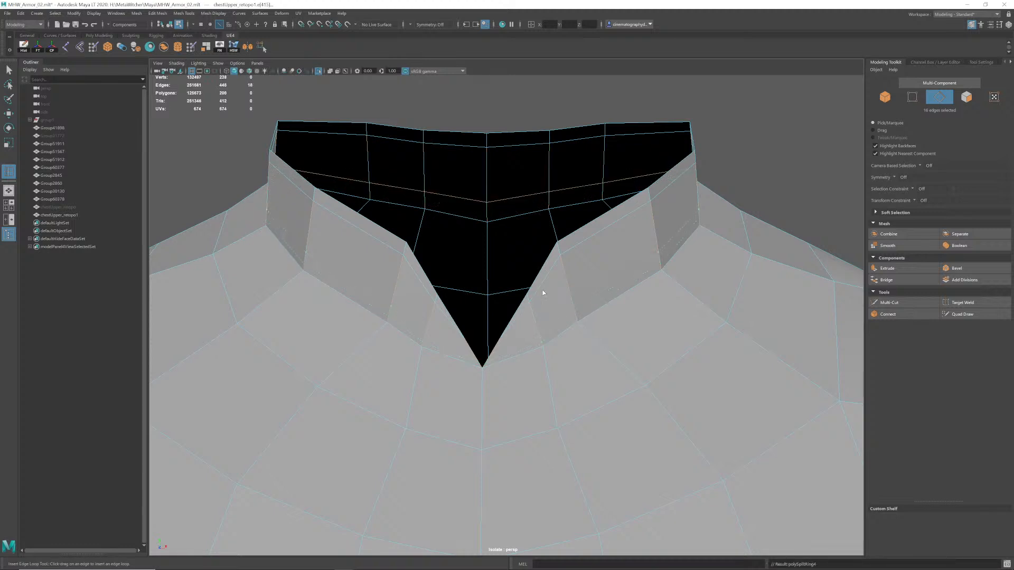
# Insert supporting edge loops just below the collar's base and close to the chest piece's lower hem.
pyautogui.keyDown('alt'); pyautogui.moveTo(528, 362); pyautogui.dragTo(396, 346, button='right'); pyautogui.keyUp('alt')
pyautogui.keyDown('alt'); pyautogui.moveTo(396, 347); pyautogui.dragTo(522, 331); pyautogui.keyUp('alt')
pyautogui.keyDown('alt'); pyautogui.moveTo(522, 331); pyautogui.dragTo(448, 425, button='right'); pyautogui.keyUp('alt')
pyautogui.keyDown('alt'); pyautogui.moveTo(448, 425); pyautogui.dragTo(397, 397); pyautogui.keyUp('alt')
pyautogui.keyDown('alt'); pyautogui.moveTo(397, 397); pyautogui.dragTo(481, 410, button='right'); pyautogui.keyUp('alt')
pyautogui.keyDown('alt'); pyautogui.moveTo(482, 410); pyautogui.dragTo(474, 369, button='middle'); pyautogui.keyUp('alt')
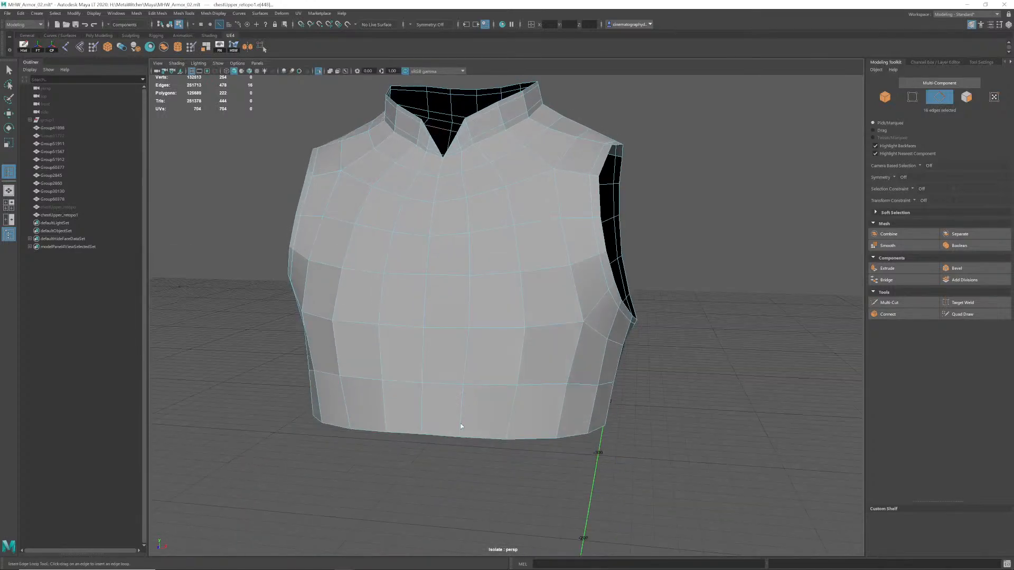
pyautogui.keyDown('alt'); pyautogui.moveTo(508, 349); pyautogui.dragTo(458, 323, button='right'); pyautogui.keyUp('alt')
pyautogui.keyDown('alt'); pyautogui.moveTo(458, 322); pyautogui.dragTo(470, 280); pyautogui.keyUp('alt')
pyautogui.keyDown('alt'); pyautogui.moveTo(470, 280); pyautogui.dragTo(491, 254, button='right'); pyautogui.keyUp('alt')
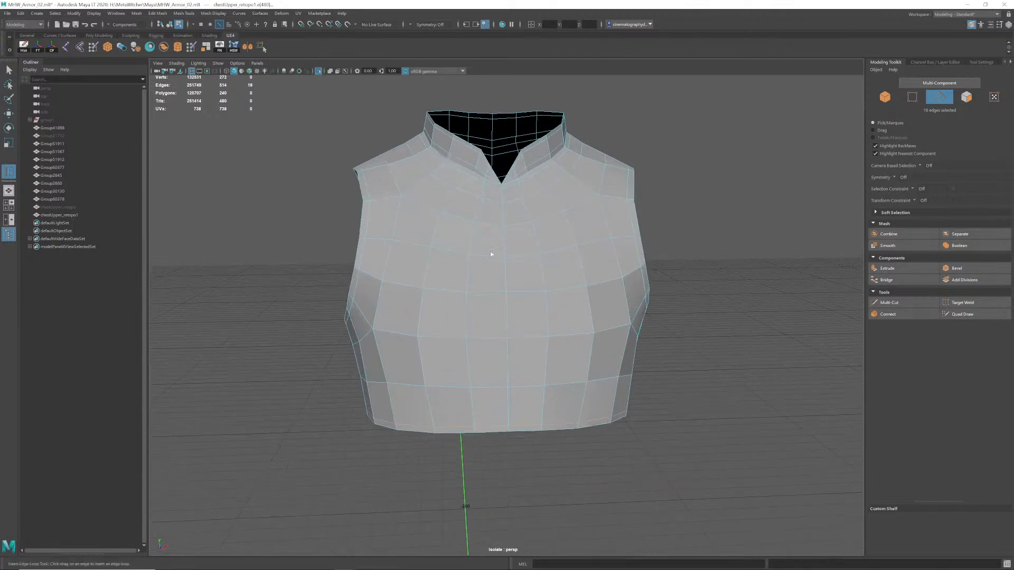
# Preview the chest mesh smoothed, return to object mode, and check the smoothed surface without its wireframe.
pyautogui.keyDown('alt'); pyautogui.moveTo(491, 254); pyautogui.dragTo(466, 268); pyautogui.keyUp('alt')
pyautogui.press('3')
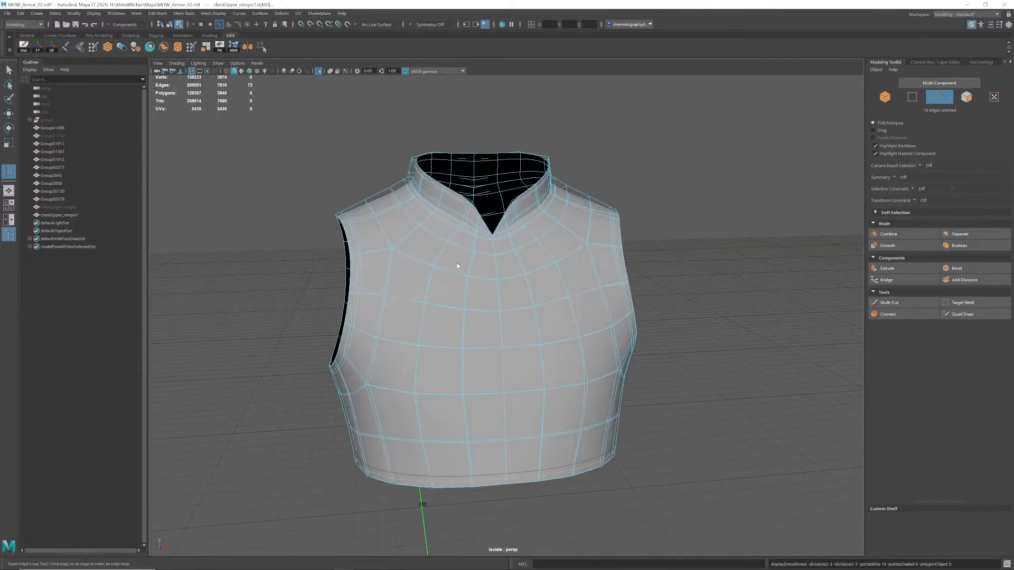
pyautogui.press('1')
pyautogui.moveTo(457, 263); pyautogui.dragTo(483, 258, button='right')
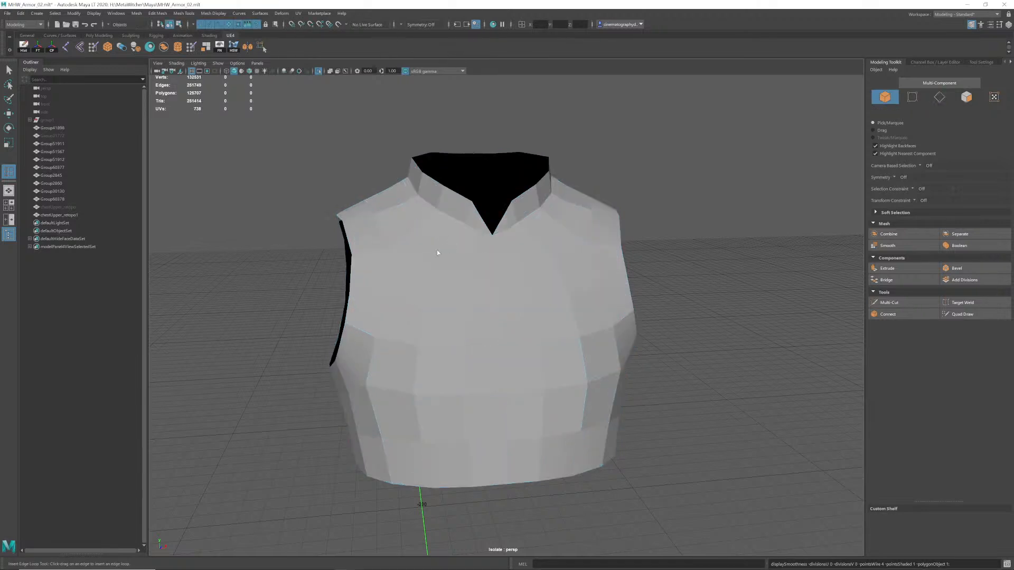
pyautogui.press('q')
pyautogui.click(436, 259)
pyautogui.press('3')
pyautogui.click(331, 174)
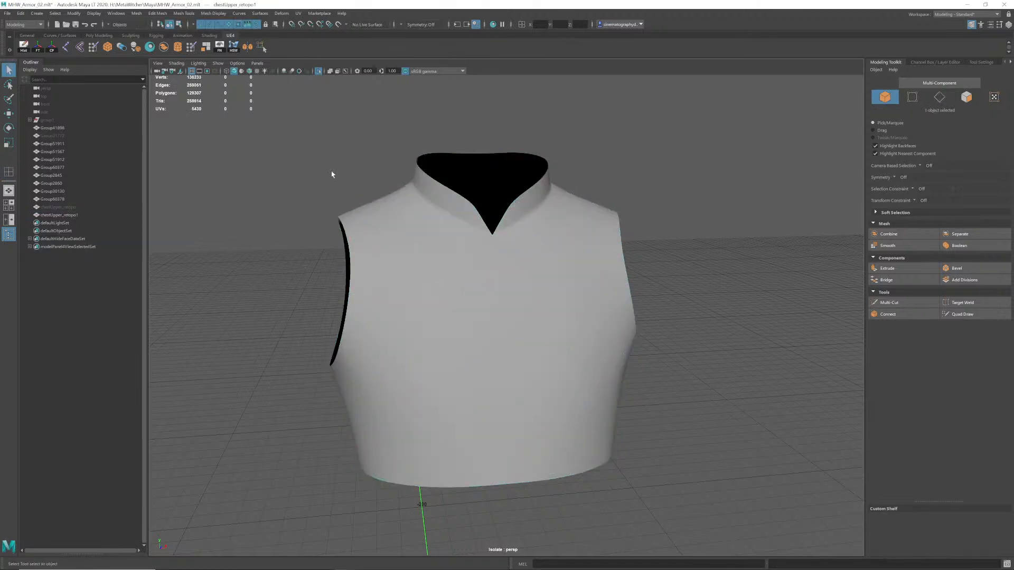
# Examine the smoothed armhole and collar notch, then turn off the smooth preview.
pyautogui.keyDown('alt'); pyautogui.moveTo(533, 238); pyautogui.dragTo(479, 242); pyautogui.keyUp('alt')
pyautogui.scroll(4, 470, 238)
pyautogui.keyDown('alt'); pyautogui.moveTo(441, 211); pyautogui.dragTo(458, 236); pyautogui.keyUp('alt')
pyautogui.click(537, 288)
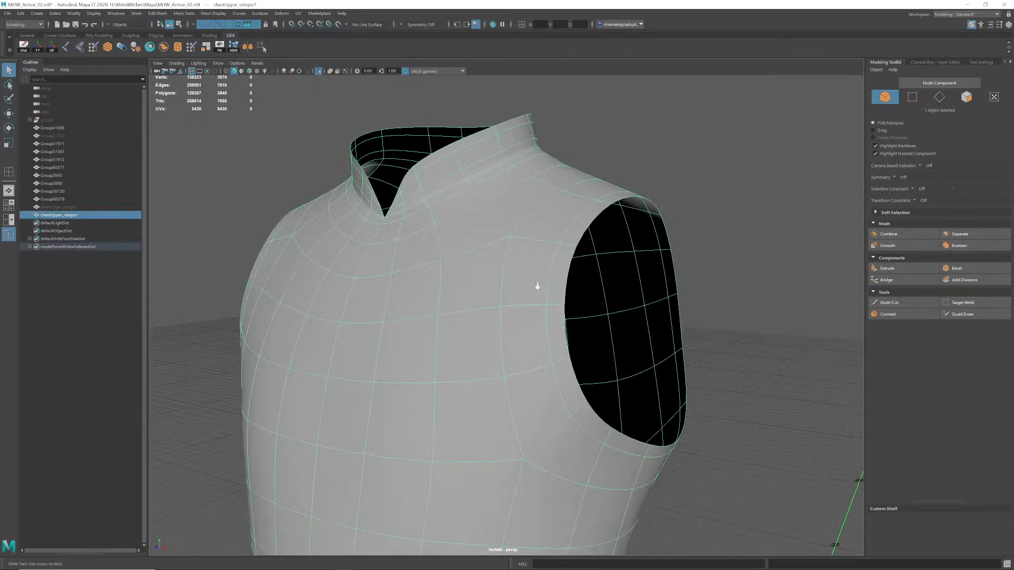
pyautogui.press('f')
pyautogui.keyDown('alt'); pyautogui.moveTo(437, 501); pyautogui.dragTo(520, 486); pyautogui.keyUp('alt')
pyautogui.scroll(4, 572, 227)
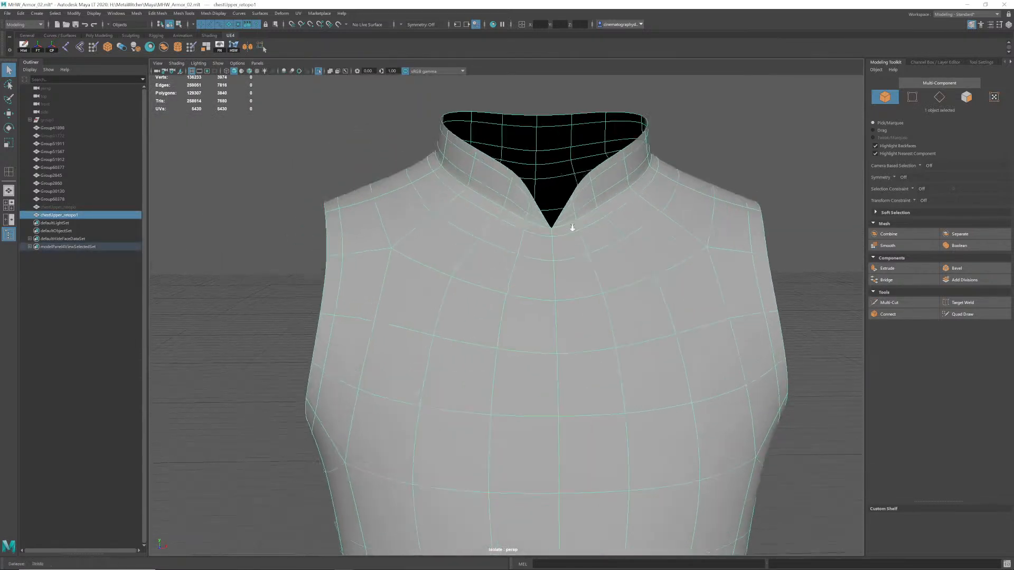
pyautogui.keyDown('alt'); pyautogui.moveTo(572, 226); pyautogui.dragTo(541, 317, button='middle'); pyautogui.keyUp('alt')
pyautogui.scroll(2, 528, 315)
pyautogui.scroll(2, 493, 311)
pyautogui.keyDown('alt'); pyautogui.moveTo(497, 327); pyautogui.dragTo(499, 313); pyautogui.keyUp('alt')
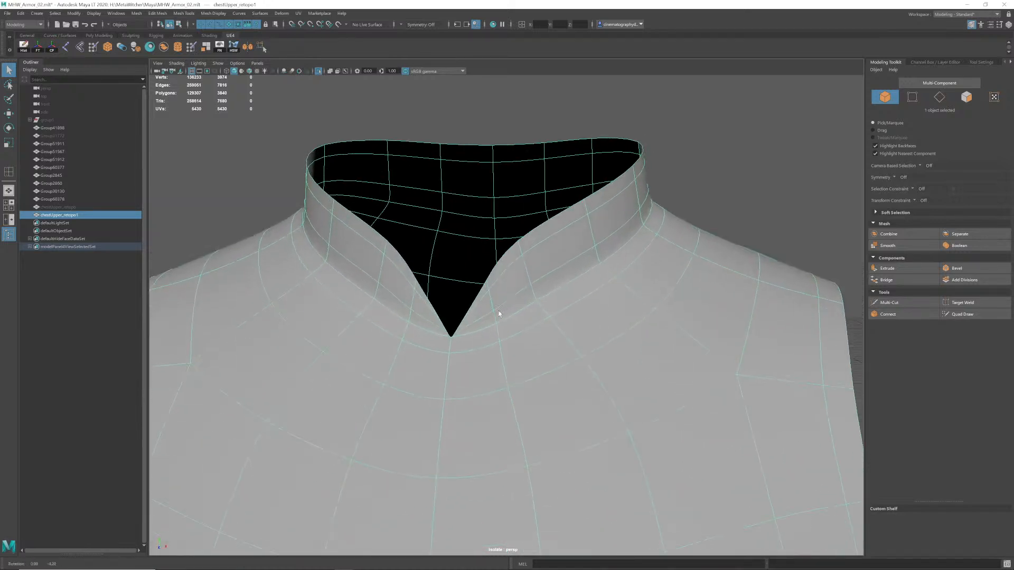
pyautogui.press('1')
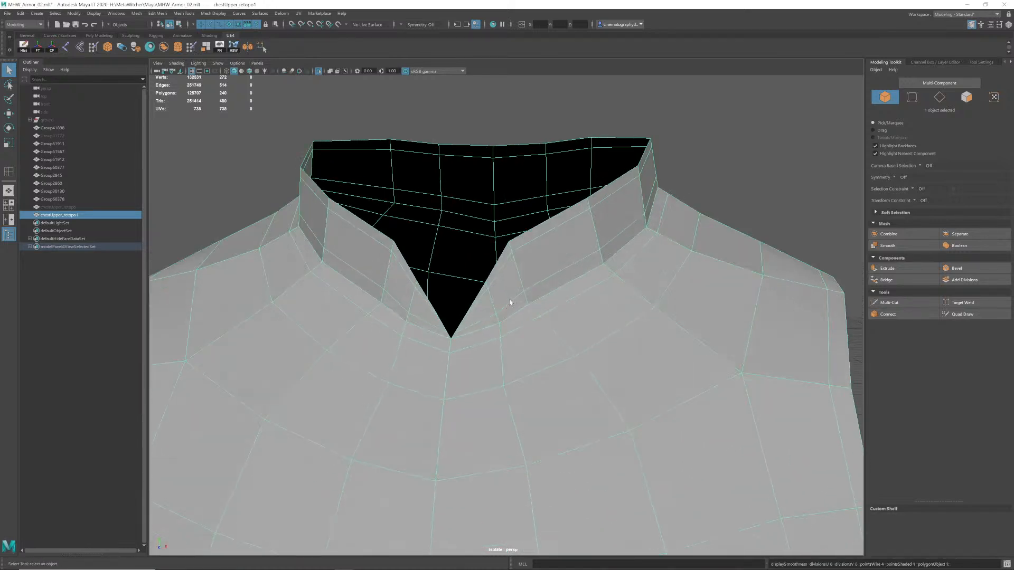
# In the front view, select all faces on one side of the center line and delete that half.
pyautogui.scroll(-8, 510, 303)
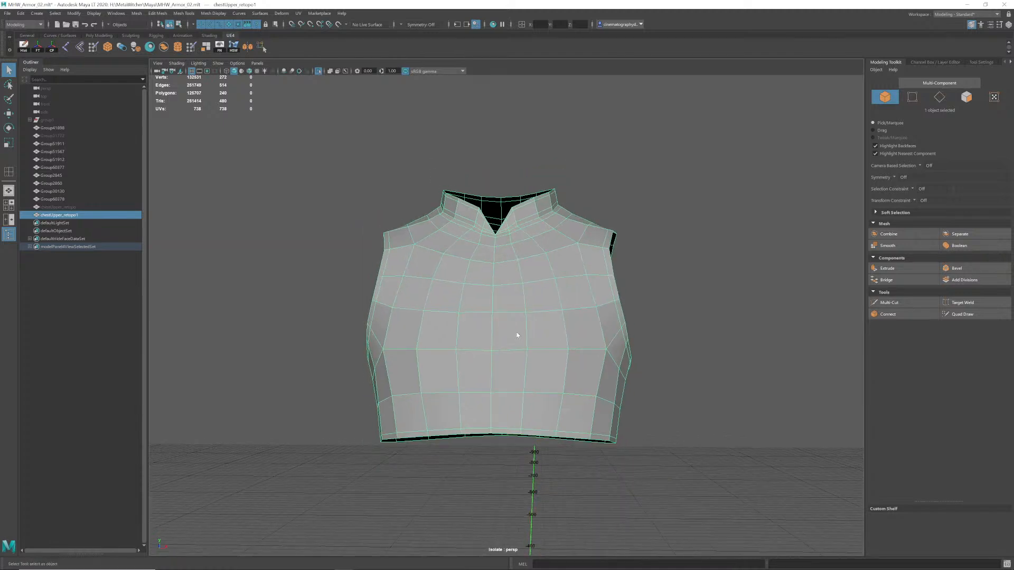
pyautogui.keyDown('alt'); pyautogui.moveTo(517, 334); pyautogui.dragTo(521, 358); pyautogui.keyUp('alt')
pyautogui.press('space')
pyautogui.scroll(-2, 500, 337)
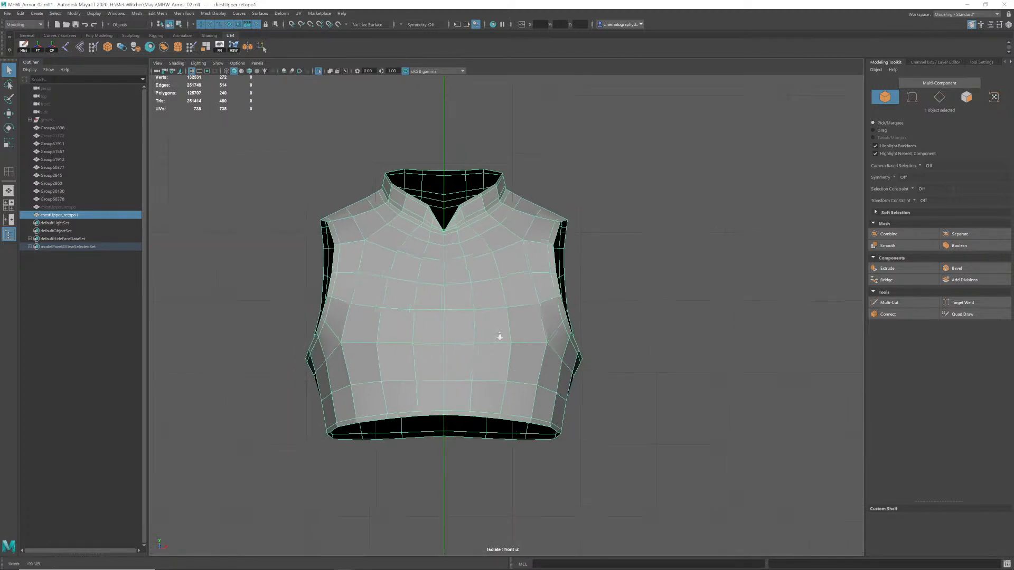
pyautogui.keyDown('alt'); pyautogui.moveTo(499, 336); pyautogui.dragTo(438, 320, button='right'); pyautogui.keyUp('alt')
pyautogui.keyDown('alt'); pyautogui.moveTo(438, 320); pyautogui.dragTo(456, 345, button='middle'); pyautogui.keyUp('alt')
pyautogui.moveTo(404, 305); pyautogui.dragTo(403, 330, button='right')
pyautogui.moveTo(228, 119); pyautogui.dragTo(455, 520)
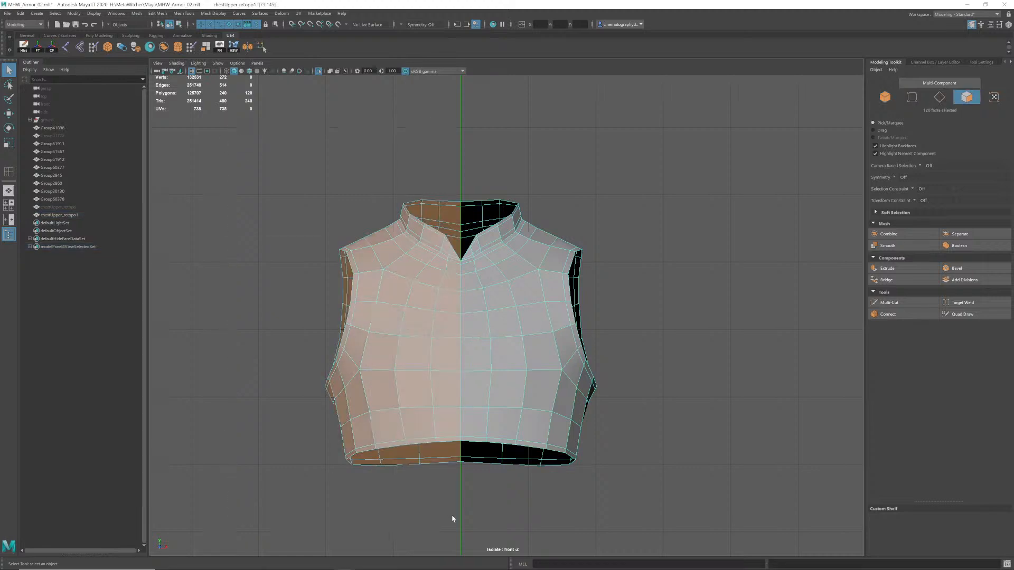
pyautogui.press('Delete')
# Move the border vertices near the tip of the collar's V notch to reshape its opening in the front view.
pyautogui.moveTo(412, 283)
pyautogui.keyDown('alt'); pyautogui.mouseDown(button='right')
pyautogui.moveTo(412, 330)
pyautogui.moveTo(541, 303)
pyautogui.moveTo(408, 292)
pyautogui.mouseUp(button='right'); pyautogui.keyUp('alt')
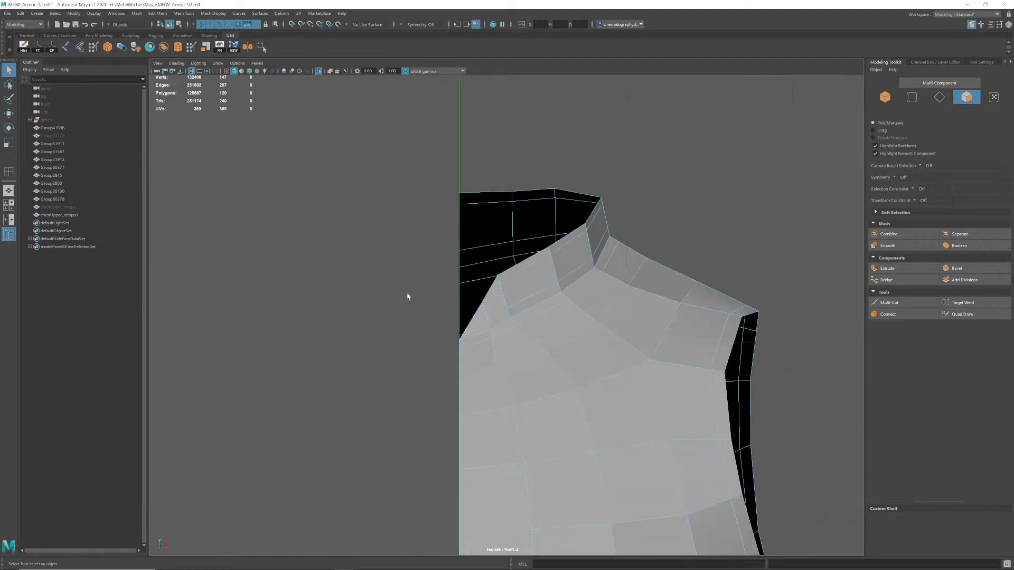
pyautogui.keyDown('alt'); pyautogui.moveTo(478, 289); pyautogui.dragTo(611, 294, button='right'); pyautogui.keyUp('alt')
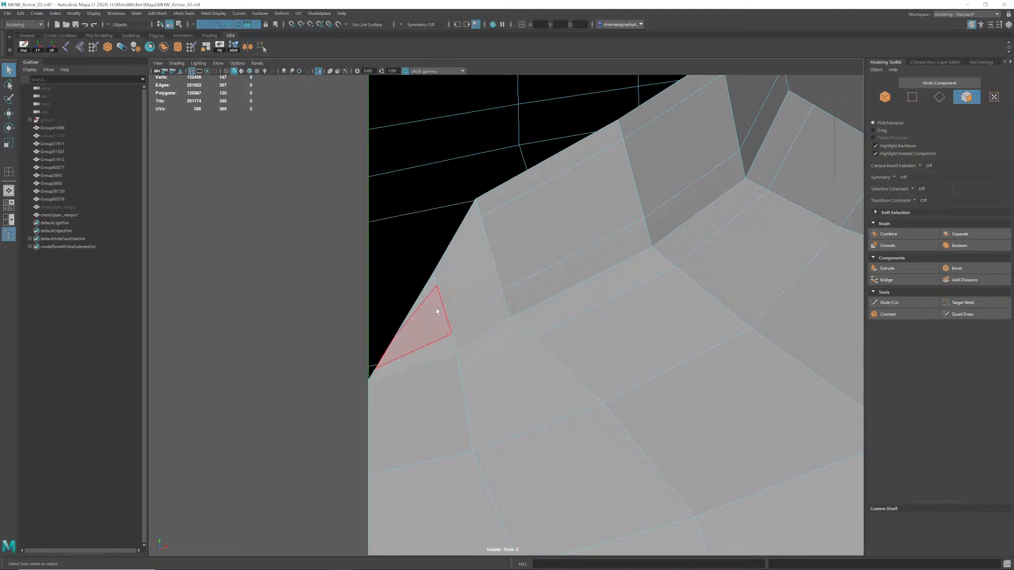
pyautogui.moveTo(411, 327); pyautogui.dragTo(382, 327, button='right')
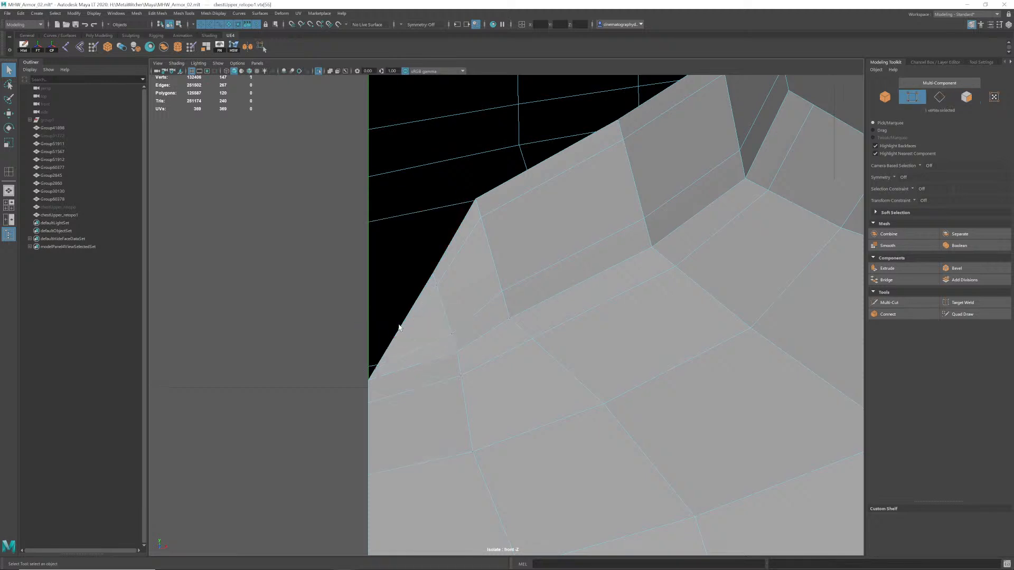
pyautogui.press('w')
pyautogui.click(407, 324)
pyautogui.moveTo(407, 323); pyautogui.dragTo(399, 296)
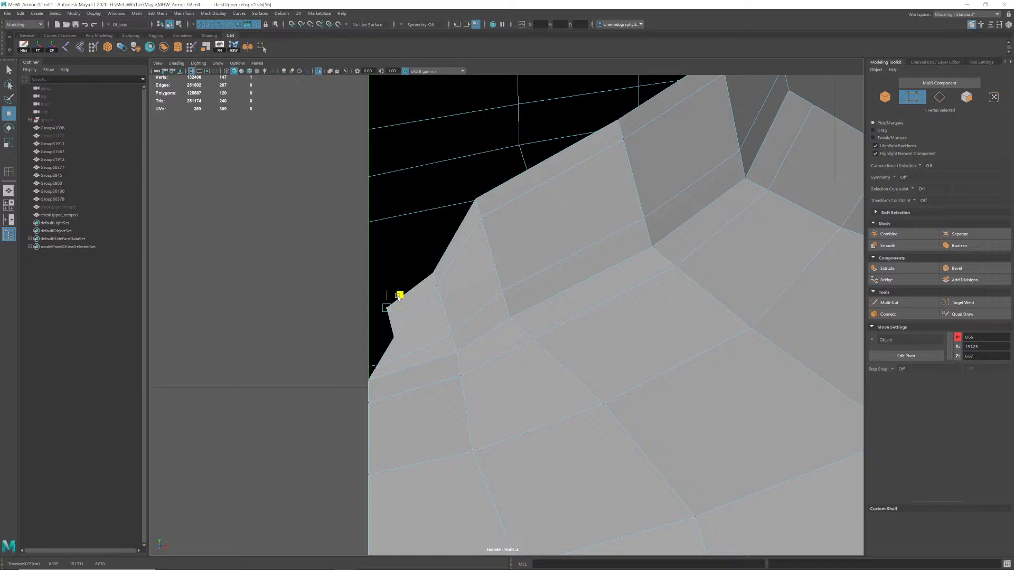
pyautogui.click(395, 324)
pyautogui.keyDown('alt'); pyautogui.moveTo(400, 318); pyautogui.dragTo(456, 317); pyautogui.keyUp('alt')
pyautogui.moveTo(418, 363); pyautogui.dragTo(420, 349)
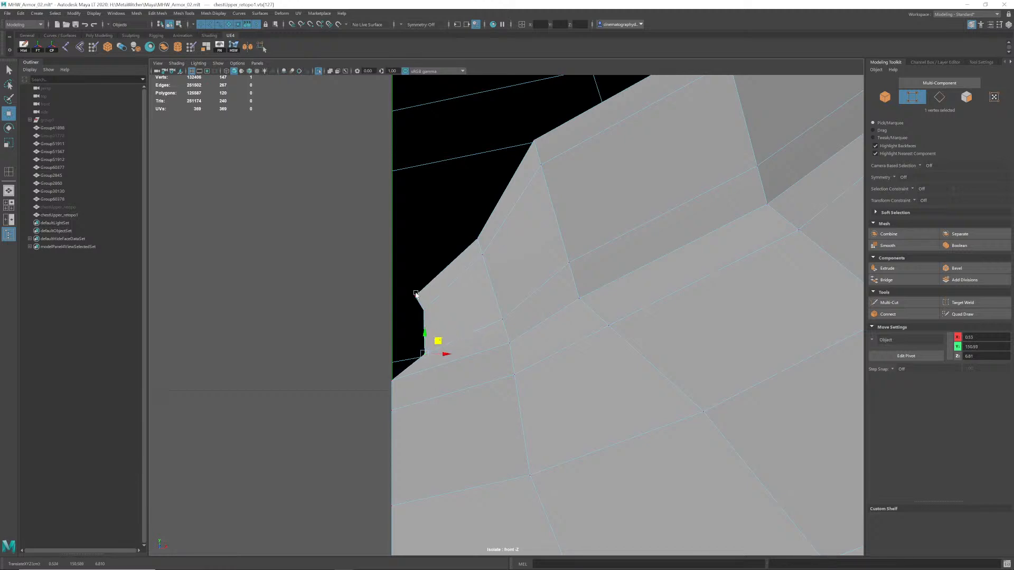
pyautogui.keyDown('alt'); pyautogui.moveTo(402, 342); pyautogui.dragTo(423, 330, button='right'); pyautogui.keyUp('alt')
# Extrude the short edge at the notch border downward and merge its end vertices with the neighbouring border vertices.
pyautogui.moveTo(424, 290); pyautogui.dragTo(426, 269, button='right')
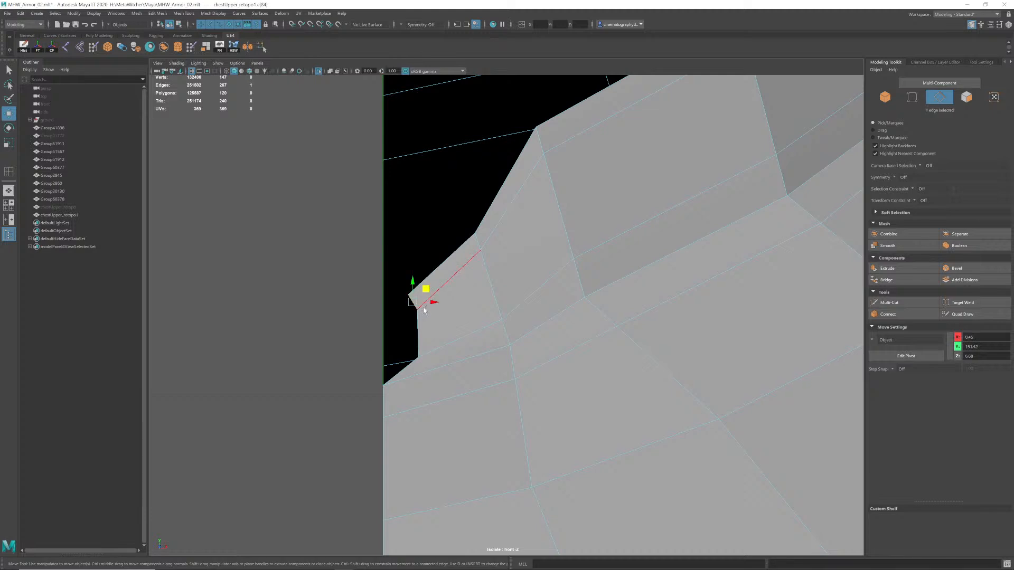
pyautogui.keyDown('shift'); pyautogui.moveTo(426, 290); pyautogui.dragTo(417, 307); pyautogui.keyUp('shift')
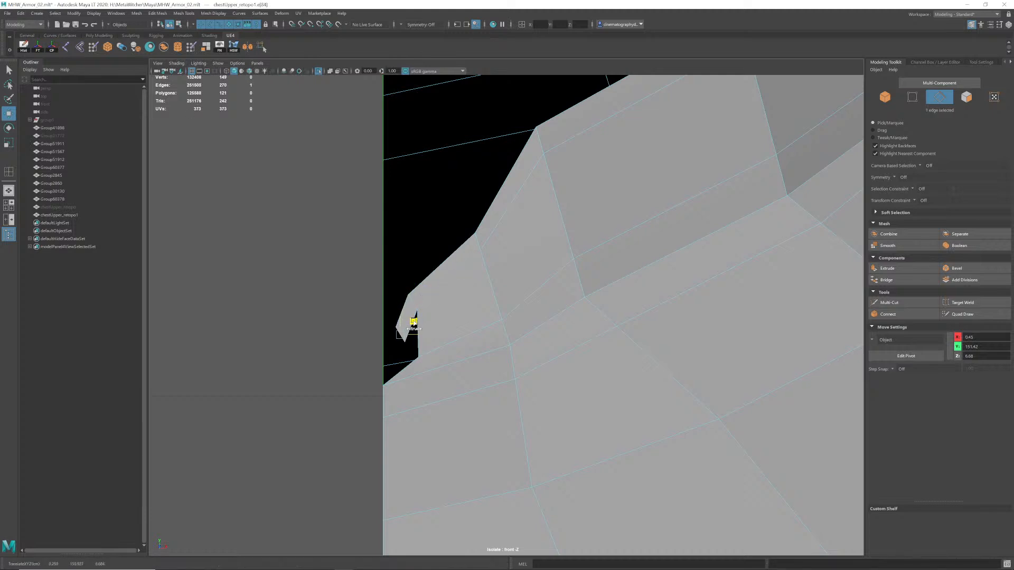
pyautogui.moveTo(407, 325); pyautogui.dragTo(408, 346, button='right')
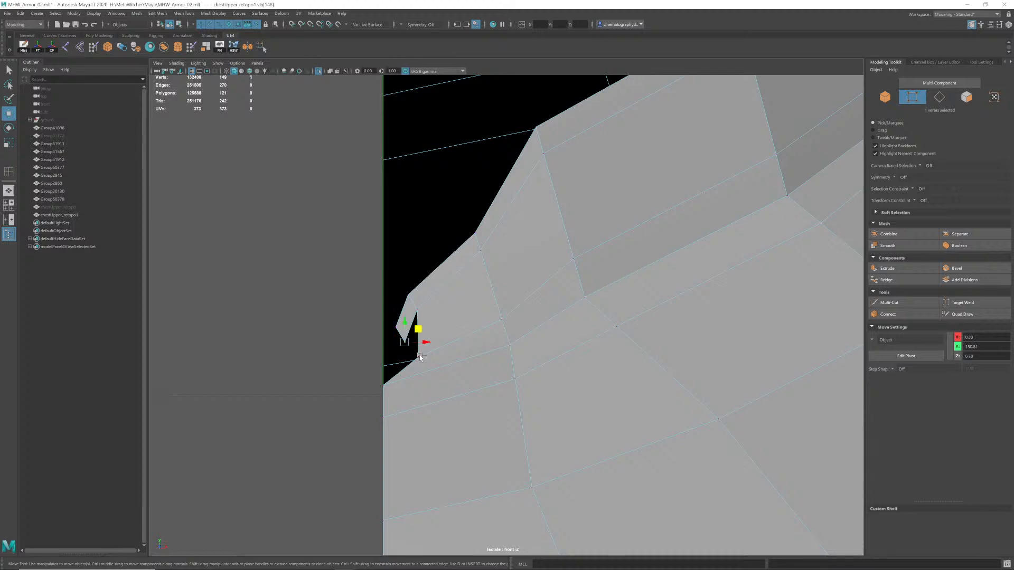
pyautogui.keyDown('shift'); pyautogui.click(419, 356); pyautogui.keyUp('shift')
pyautogui.keyDown('shift'); pyautogui.moveTo(442, 317); pyautogui.dragTo(451, 278, button='right'); pyautogui.keyUp('shift')
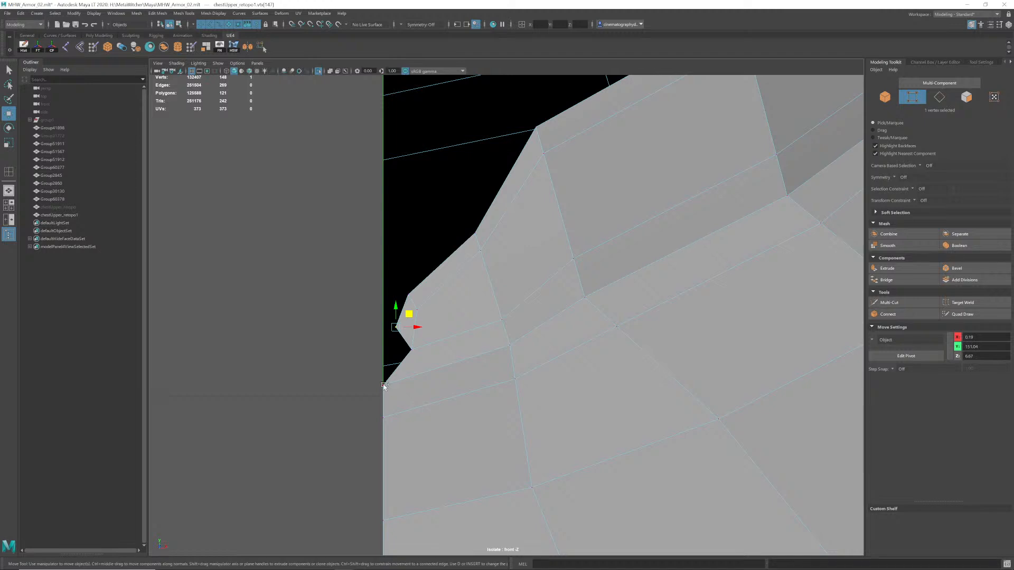
pyautogui.keyDown('shift'); pyautogui.moveTo(438, 328); pyautogui.dragTo(430, 275, button='right'); pyautogui.keyUp('shift')
# Move the merged notch vertex onto the center line at X 0 and adjust the vertices beside it.
pyautogui.moveTo(410, 360); pyautogui.dragTo(404, 360)
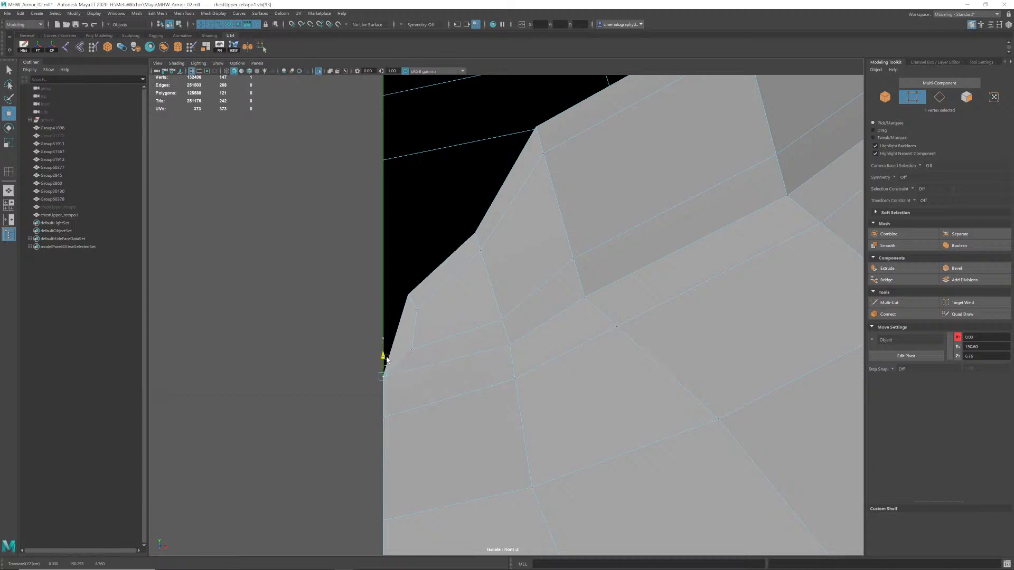
pyautogui.moveTo(413, 354); pyautogui.dragTo(427, 337)
pyautogui.click(417, 310)
pyautogui.moveTo(430, 298); pyautogui.dragTo(434, 296)
pyautogui.scroll(-5, 539, 292)
pyautogui.keyDown('alt'); pyautogui.moveTo(539, 292); pyautogui.dragTo(517, 311, button='middle'); pyautogui.keyUp('alt')
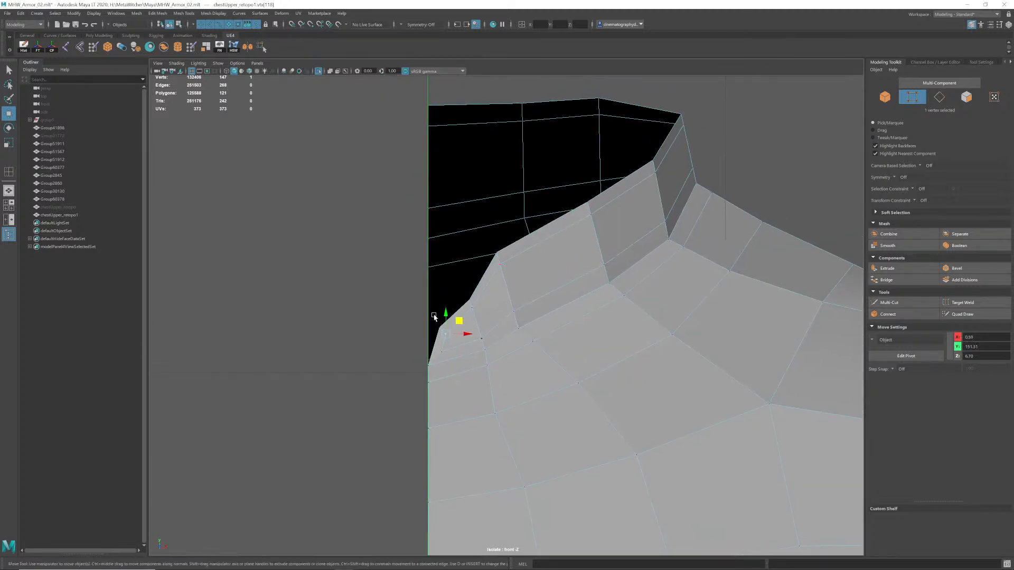
# Reposition the border and inner vertices along the collar's V notch in the front view to form a smooth curve down to the center line.
pyautogui.scroll(1, 456, 312)
pyautogui.moveTo(476, 295)
pyautogui.mouseDown()
pyautogui.moveTo(467, 277)
pyautogui.moveTo(473, 287)
pyautogui.mouseUp()
pyautogui.click(471, 312)
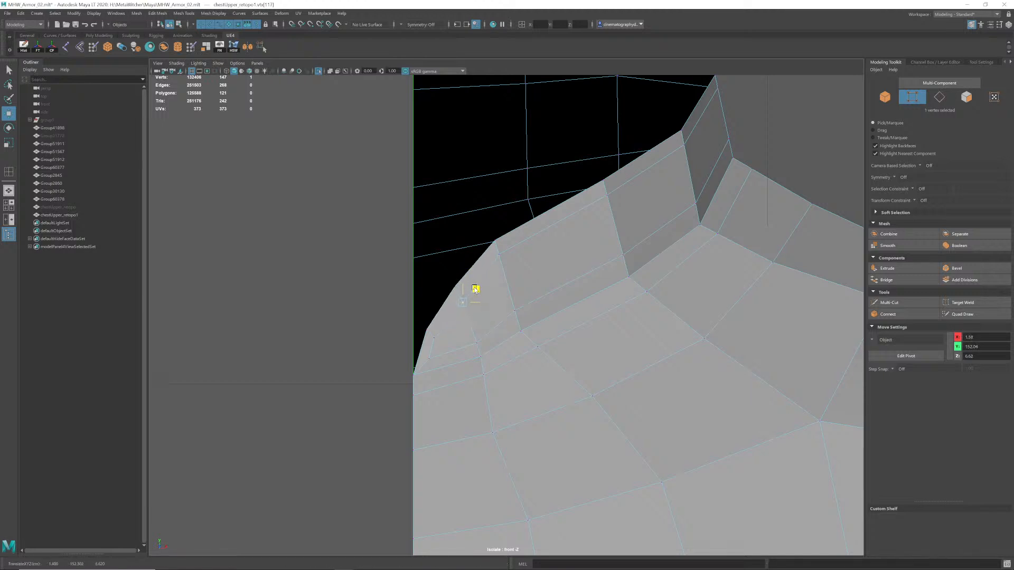
pyautogui.moveTo(448, 324); pyautogui.dragTo(444, 348)
pyautogui.click(429, 359)
pyautogui.click(426, 334)
pyautogui.click(427, 330)
pyautogui.moveTo(439, 316); pyautogui.dragTo(441, 319)
pyautogui.click(465, 305)
pyautogui.moveTo(477, 291); pyautogui.dragTo(448, 347)
pyautogui.click(436, 338)
pyautogui.click(496, 237)
pyautogui.keyDown('alt'); pyautogui.moveTo(528, 288); pyautogui.dragTo(477, 345); pyautogui.keyUp('alt')
pyautogui.click(464, 358)
# Try inserting an extra horizontal edge loop through the collar faces beside the notch, at different positions, and undo each one.
pyautogui.moveTo(521, 290); pyautogui.dragTo(552, 274, button='right')
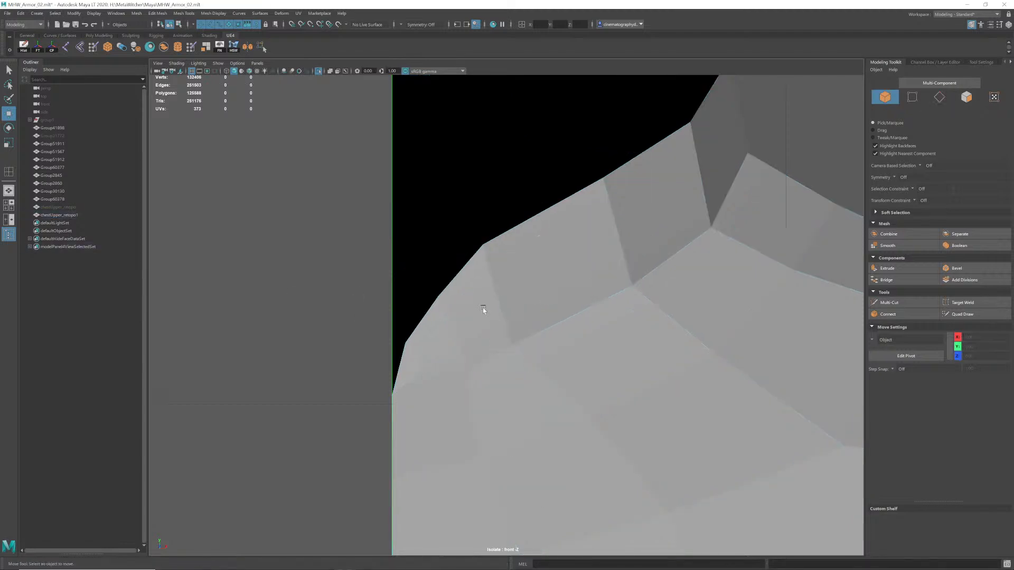
pyautogui.click(483, 309)
pyautogui.keyDown('shift'); pyautogui.moveTo(485, 315); pyautogui.dragTo(445, 328, button='right'); pyautogui.keyUp('shift')
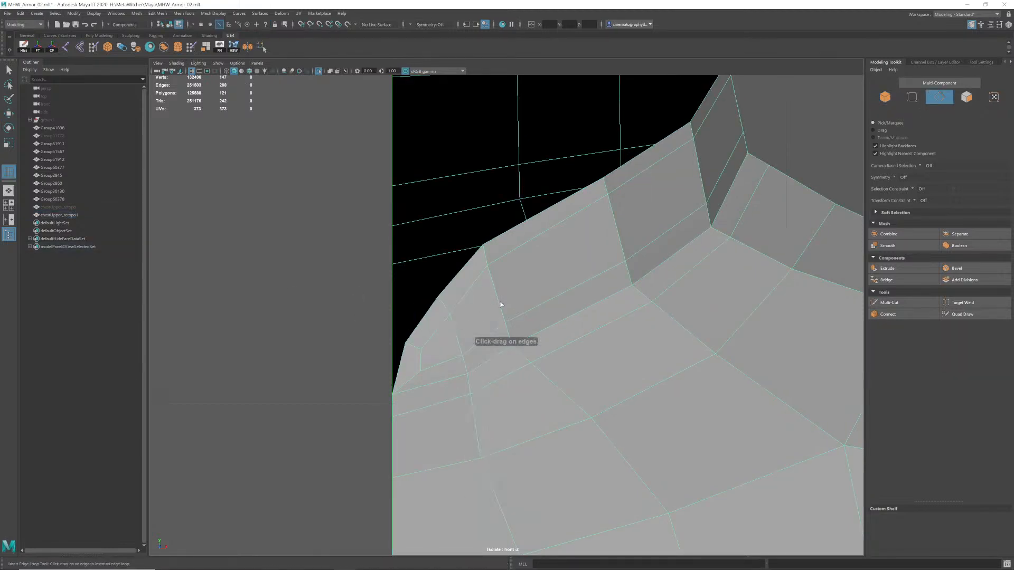
pyautogui.moveTo(498, 298); pyautogui.dragTo(497, 297)
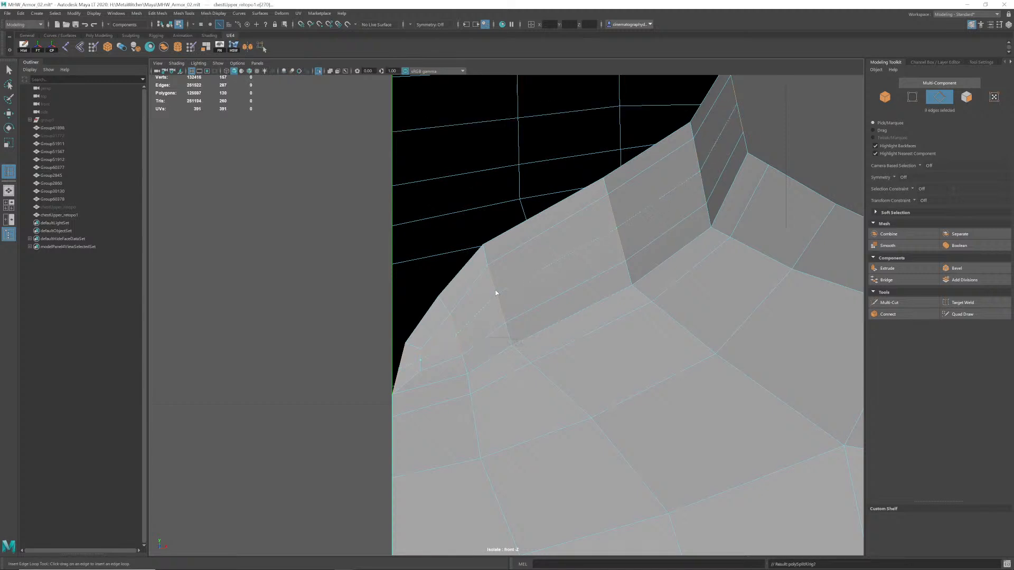
pyautogui.hotkey('ctrl', 'z')
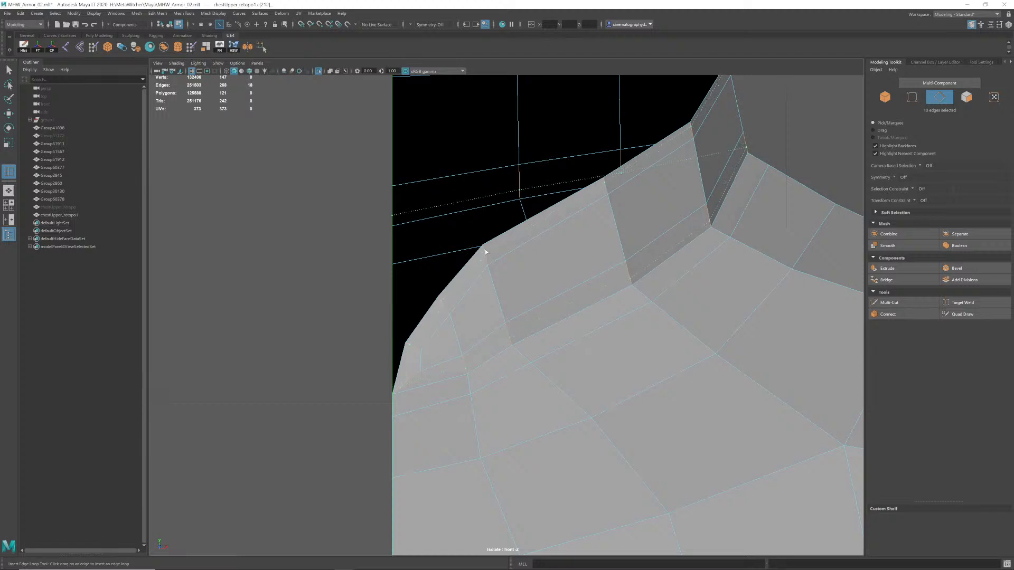
pyautogui.moveTo(484, 248); pyautogui.dragTo(485, 254)
pyautogui.hotkey('ctrl', 'z')
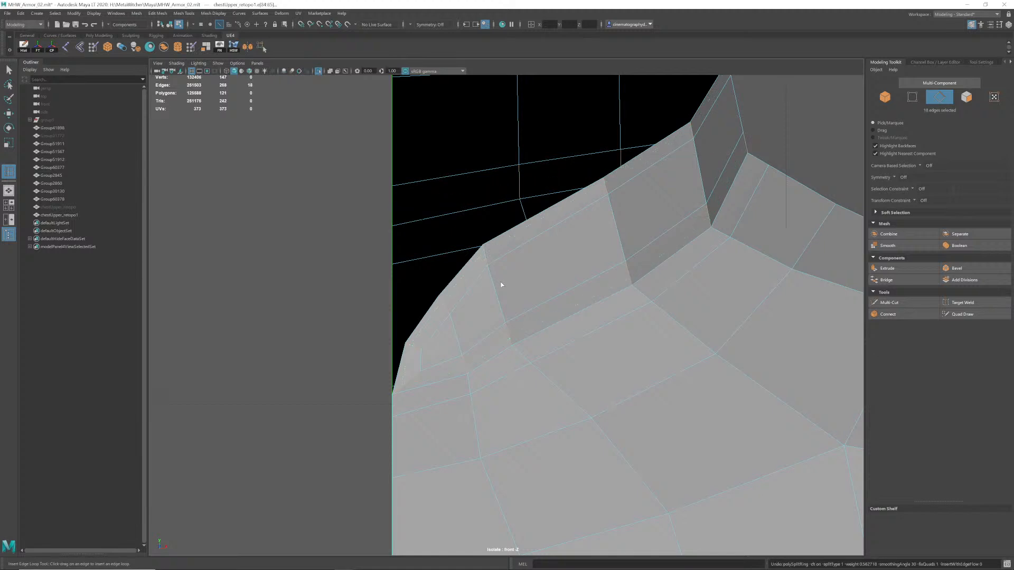
pyautogui.scroll(-5, 501, 285)
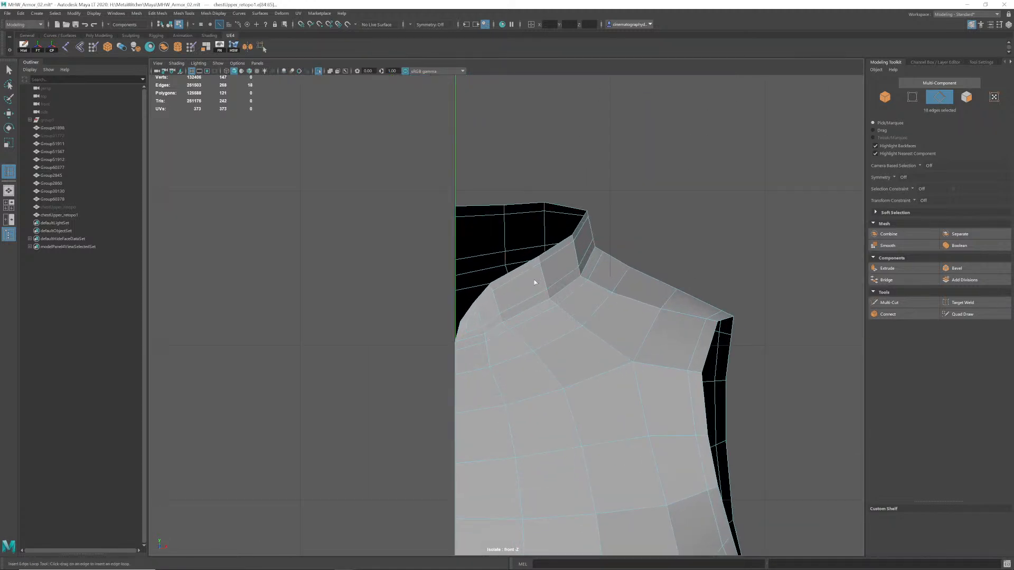
# Inspect the half chest mesh in perspective with the smooth preview and return it to the unsmoothed display.
pyautogui.press('q')
pyautogui.moveTo(530, 288); pyautogui.dragTo(560, 275, button='right')
pyautogui.keyDown('alt'); pyautogui.moveTo(535, 309); pyautogui.dragTo(533, 300, button='middle'); pyautogui.keyUp('alt')
pyautogui.keyDown('alt'); pyautogui.moveTo(533, 300); pyautogui.dragTo(532, 286); pyautogui.keyUp('alt')
pyautogui.press('space')
pyautogui.keyDown('alt'); pyautogui.moveTo(532, 287); pyautogui.dragTo(724, 268); pyautogui.keyUp('alt')
pyautogui.keyDown('alt'); pyautogui.moveTo(723, 268); pyautogui.dragTo(731, 271, button='right'); pyautogui.keyUp('alt')
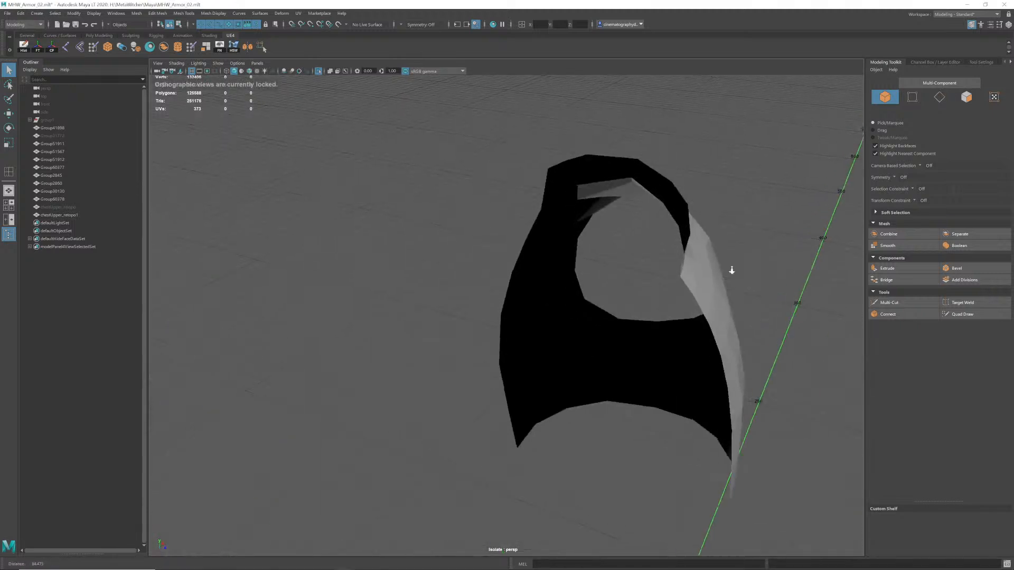
pyautogui.keyDown('alt'); pyautogui.moveTo(732, 271); pyautogui.dragTo(486, 294); pyautogui.keyUp('alt')
pyautogui.click(387, 283)
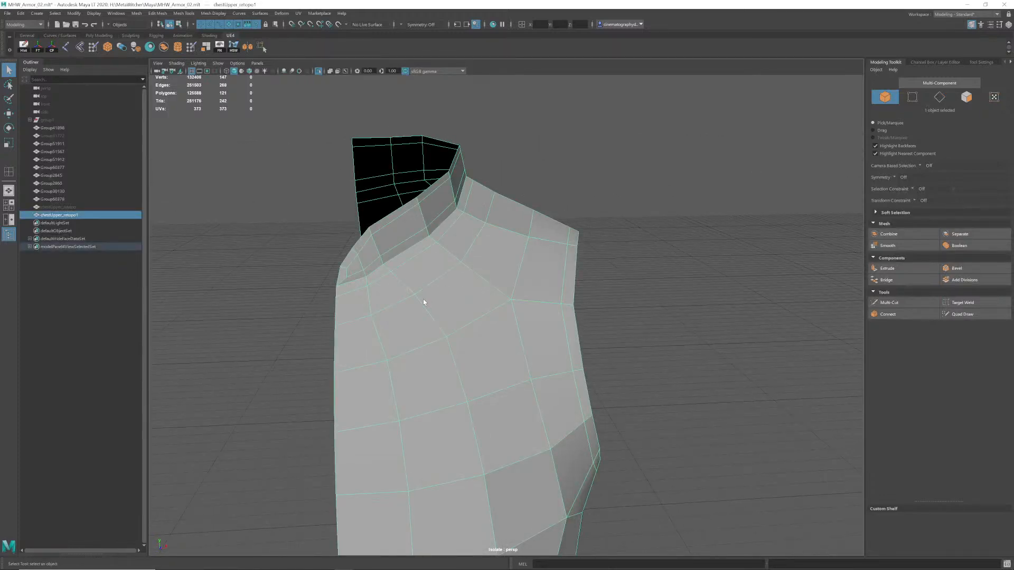
pyautogui.press('3')
pyautogui.keyDown('alt'); pyautogui.moveTo(423, 299); pyautogui.dragTo(423, 235); pyautogui.keyUp('alt')
pyautogui.keyDown('alt'); pyautogui.moveTo(413, 274); pyautogui.dragTo(464, 327); pyautogui.keyUp('alt')
pyautogui.keyDown('alt'); pyautogui.moveTo(465, 327); pyautogui.dragTo(553, 263, button='right'); pyautogui.keyUp('alt')
pyautogui.keyDown('alt'); pyautogui.moveTo(553, 263); pyautogui.dragTo(489, 310); pyautogui.keyUp('alt')
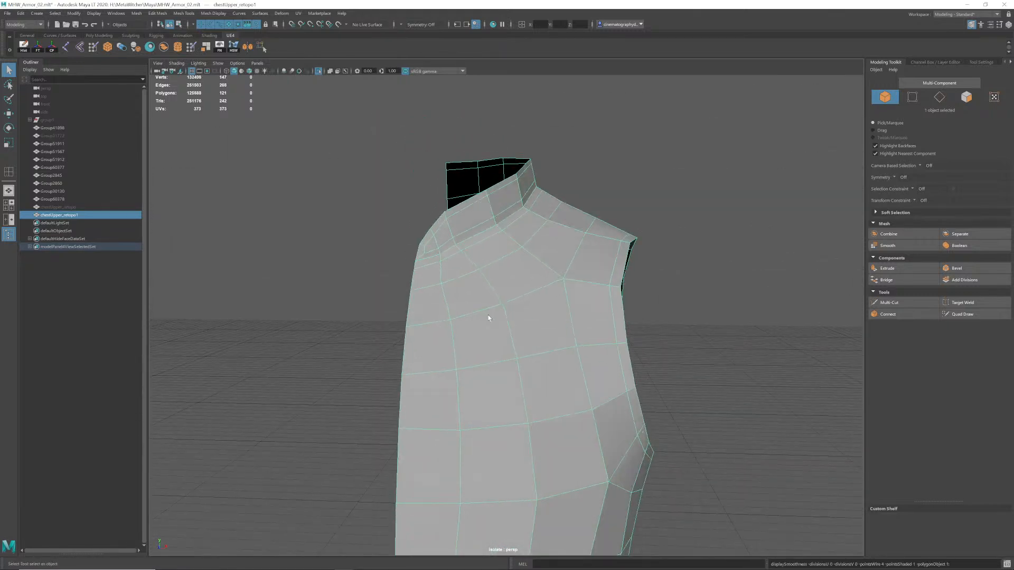
pyautogui.press('1')
pyautogui.keyDown('alt'); pyautogui.moveTo(489, 315); pyautogui.dragTo(464, 309, button='right'); pyautogui.keyUp('alt')
pyautogui.keyDown('alt'); pyautogui.moveTo(465, 308); pyautogui.dragTo(518, 309); pyautogui.keyUp('alt')
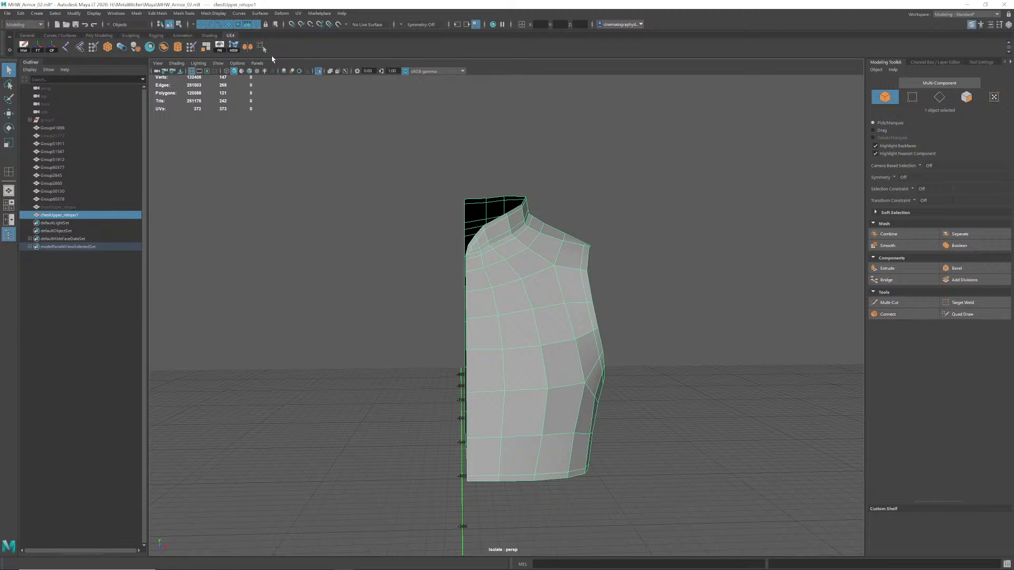
# Examine the notch and center-line border of the half mesh as a wireframe in the front view.
pyautogui.press('space')
pyautogui.moveTo(511, 309)
pyautogui.mouseDown()
pyautogui.moveTo(470, 306)
pyautogui.moveTo(511, 325)
pyautogui.mouseUp()
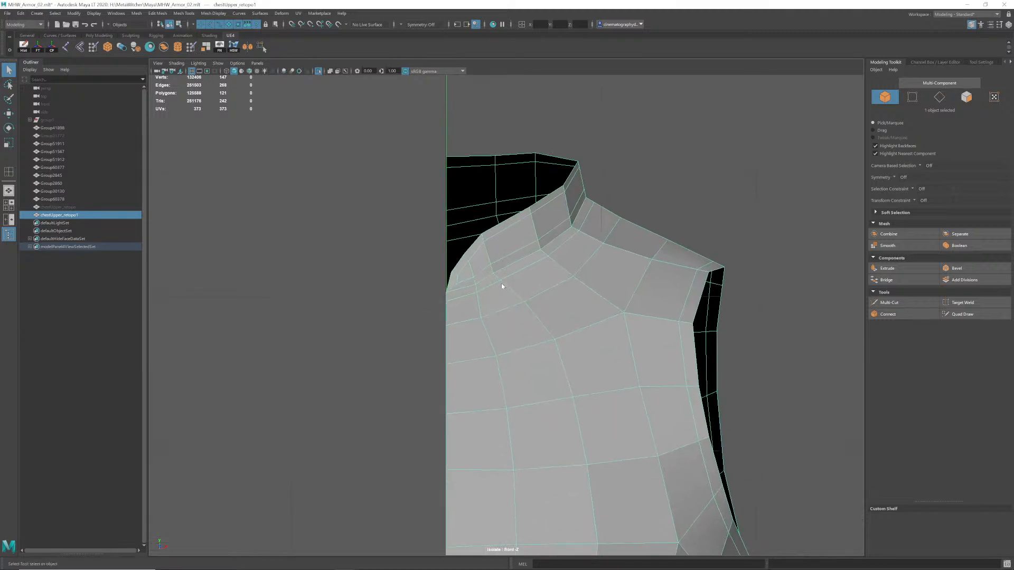
pyautogui.press('4')
pyautogui.scroll(3, 442, 298)
pyautogui.scroll(5, 624, 265)
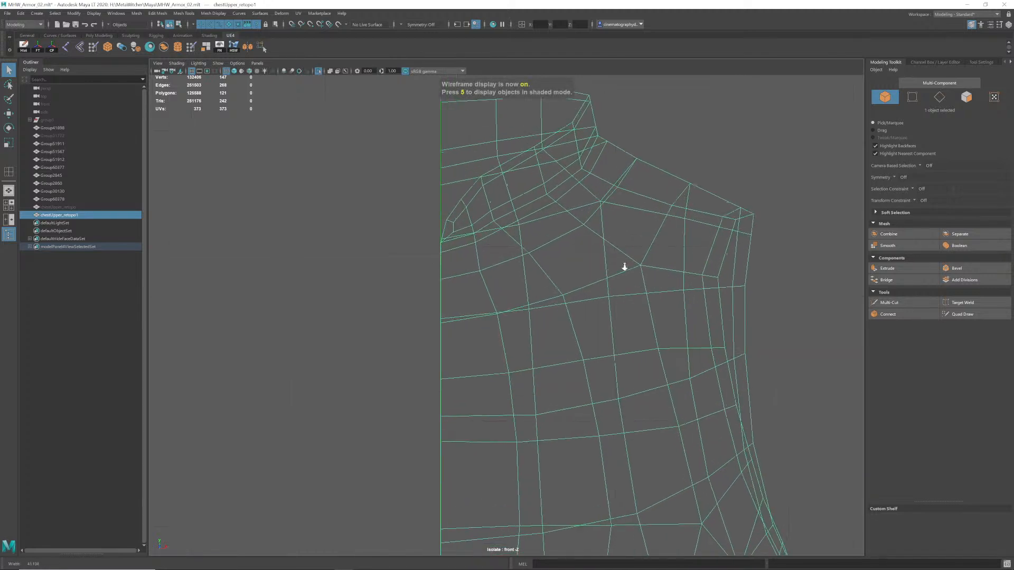
pyautogui.keyDown('alt'); pyautogui.moveTo(471, 233); pyautogui.dragTo(486, 339, button='middle'); pyautogui.keyUp('alt')
pyautogui.keyDown('alt'); pyautogui.moveTo(486, 339); pyautogui.dragTo(519, 311, button='right'); pyautogui.keyUp('alt')
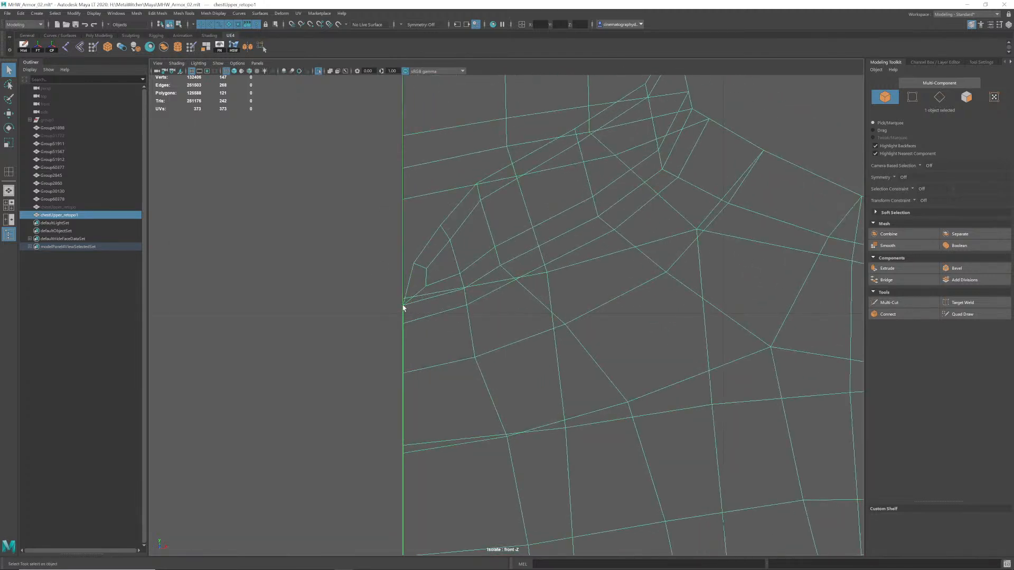
pyautogui.keyDown('alt'); pyautogui.moveTo(415, 309); pyautogui.dragTo(235, 343, button='right'); pyautogui.keyUp('alt')
pyautogui.keyDown('alt'); pyautogui.moveTo(537, 380); pyautogui.dragTo(530, 306, button='middle'); pyautogui.keyUp('alt')
pyautogui.keyDown('alt'); pyautogui.moveTo(394, 315); pyautogui.dragTo(312, 328, button='right'); pyautogui.keyUp('alt')
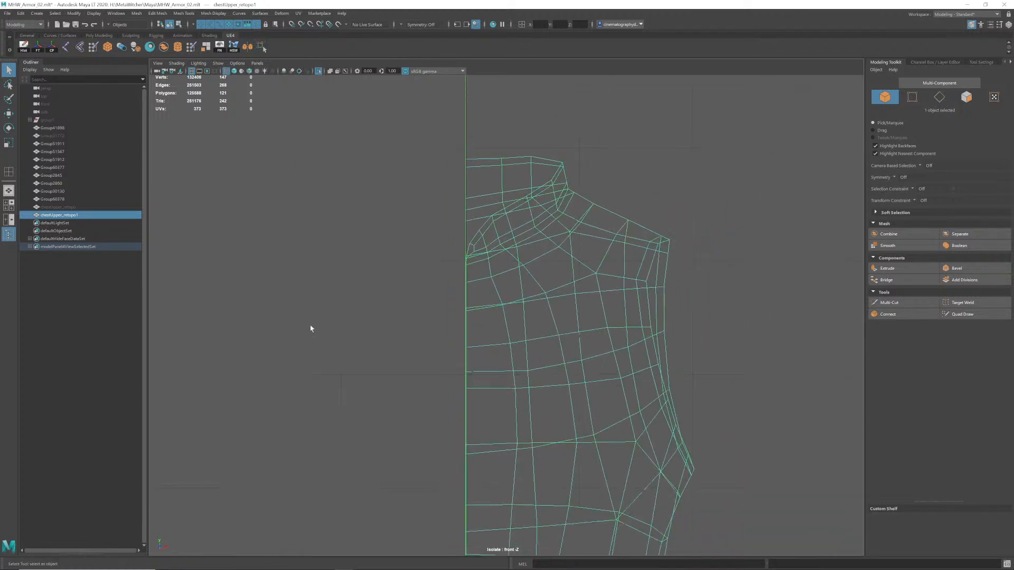
pyautogui.keyDown('alt'); pyautogui.moveTo(508, 328); pyautogui.dragTo(455, 243, button='middle'); pyautogui.keyUp('alt')
pyautogui.keyDown('alt'); pyautogui.moveTo(387, 262); pyautogui.dragTo(328, 279, button='right'); pyautogui.keyUp('alt')
pyautogui.keyDown('alt'); pyautogui.moveTo(455, 284); pyautogui.dragTo(456, 296, button='middle'); pyautogui.keyUp('alt')
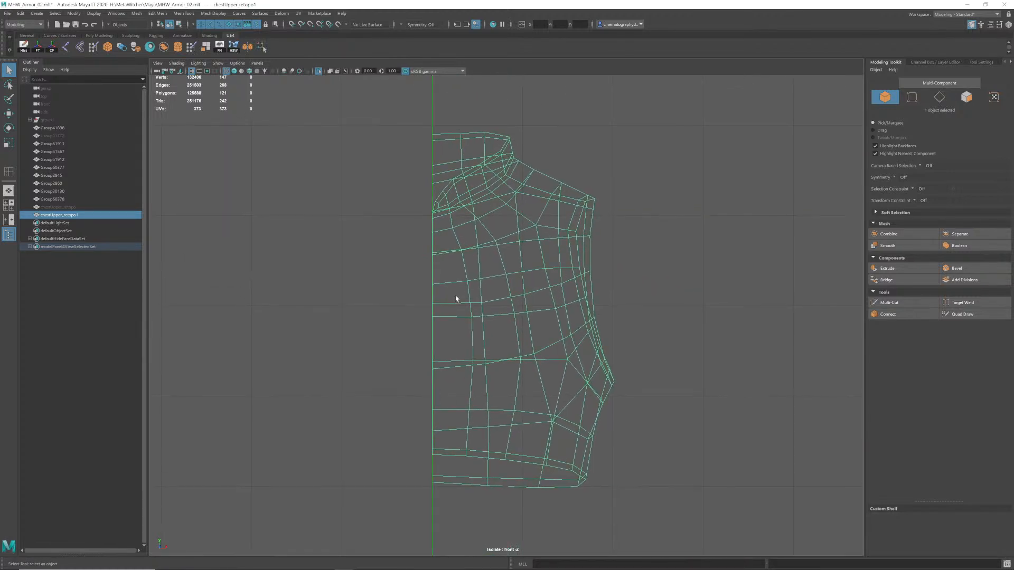
# Mirror the half chest mesh across the world X axis, combined with the original and without merging borders.
pyautogui.moveTo(473, 259); pyautogui.dragTo(501, 248, button='right')
pyautogui.moveTo(354, 234); pyautogui.dragTo(503, 273)
pyautogui.keyDown('alt'); pyautogui.moveTo(509, 263); pyautogui.dragTo(510, 269, button='middle'); pyautogui.keyUp('alt')
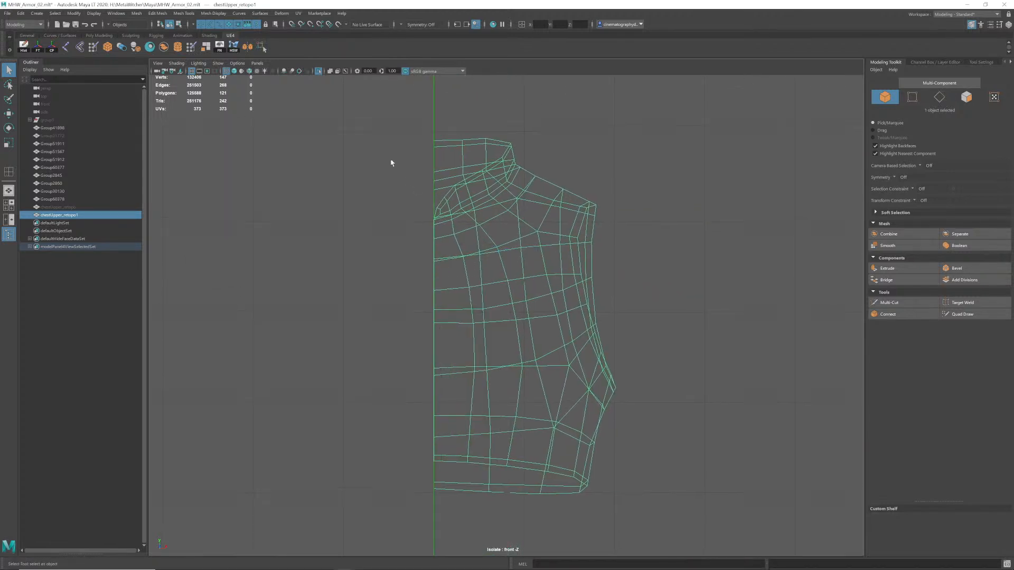
pyautogui.click(248, 47)
pyautogui.click(677, 344)
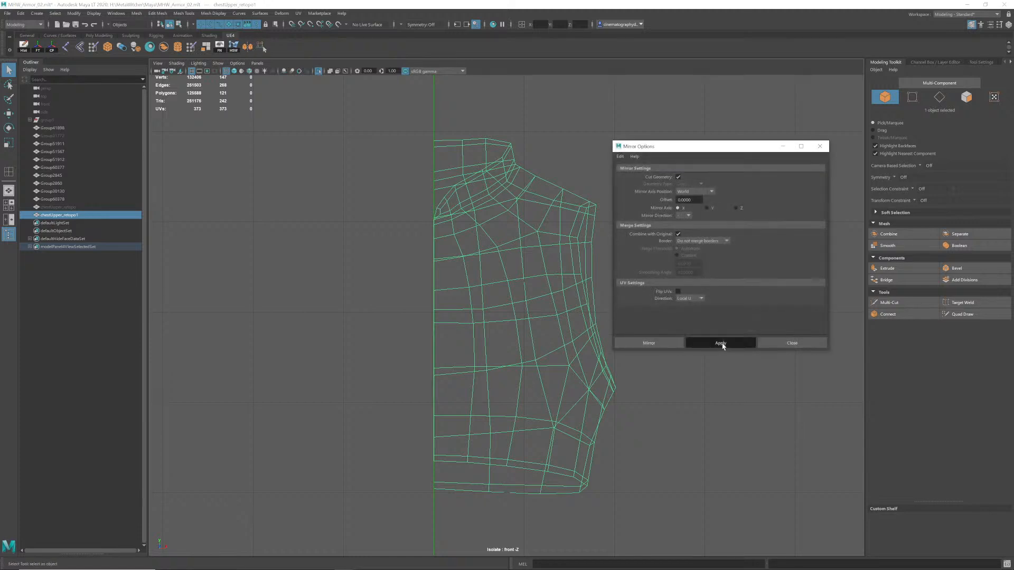
# Select all vertices of the mirrored mesh, merge them with a distance threshold of 0.01, and return to object mode.
pyautogui.rightClick(473, 280)
pyautogui.click(444, 281)
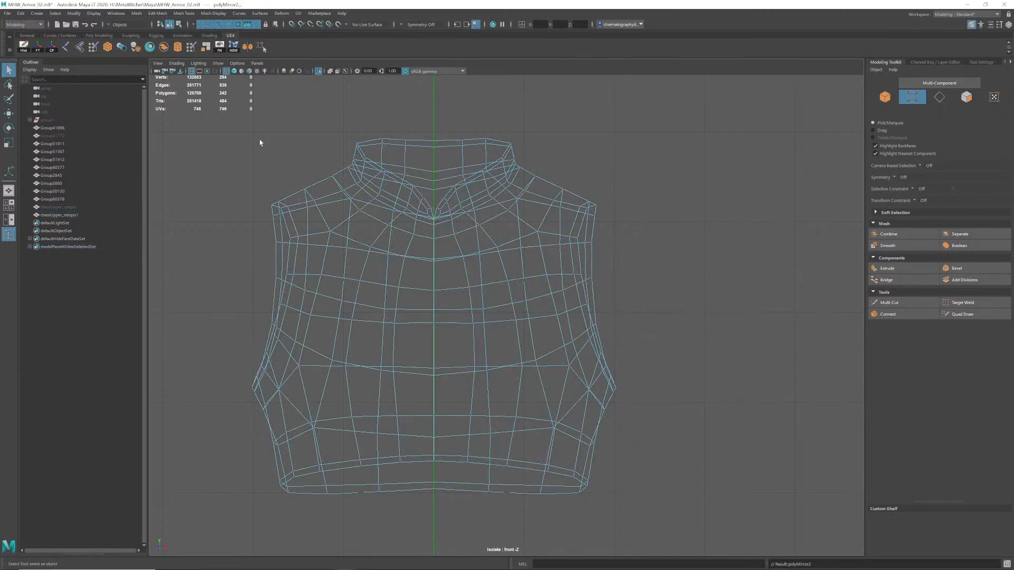
pyautogui.moveTo(225, 117); pyautogui.dragTo(766, 542)
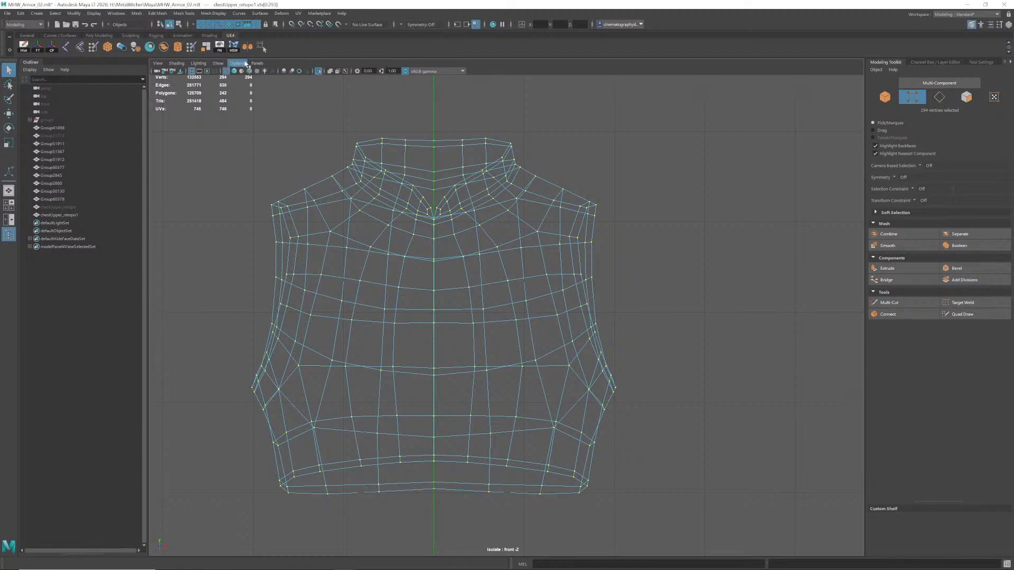
pyautogui.keyDown('shift'); pyautogui.moveTo(355, 109); pyautogui.dragTo(396, 72, button='right'); pyautogui.keyUp('shift')
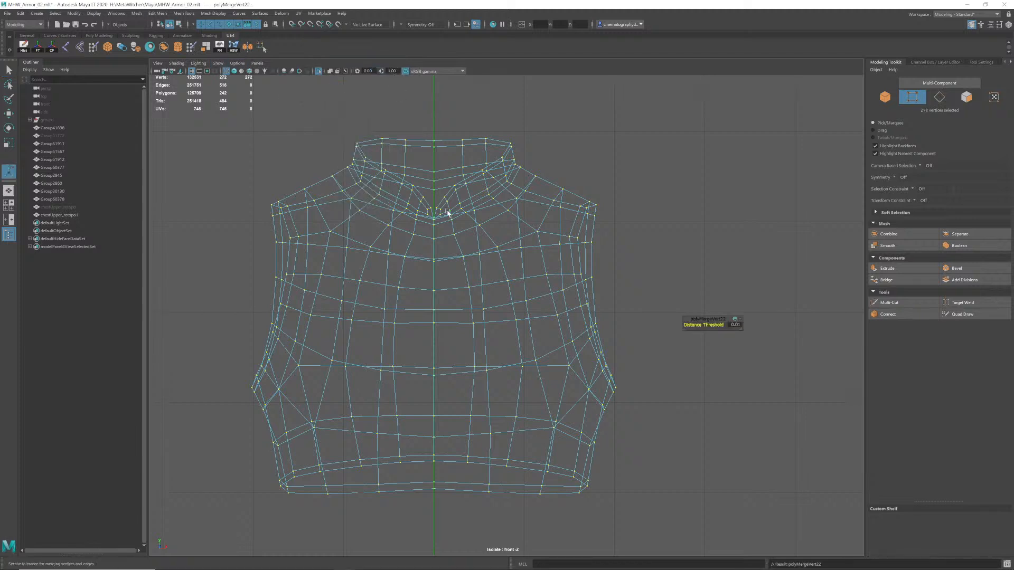
pyautogui.moveTo(447, 213); pyautogui.dragTo(554, 153, button='right')
pyautogui.click(459, 248)
# Examine the mirrored chest mesh and its collar notch shaded in the perspective view.
pyautogui.press('space')
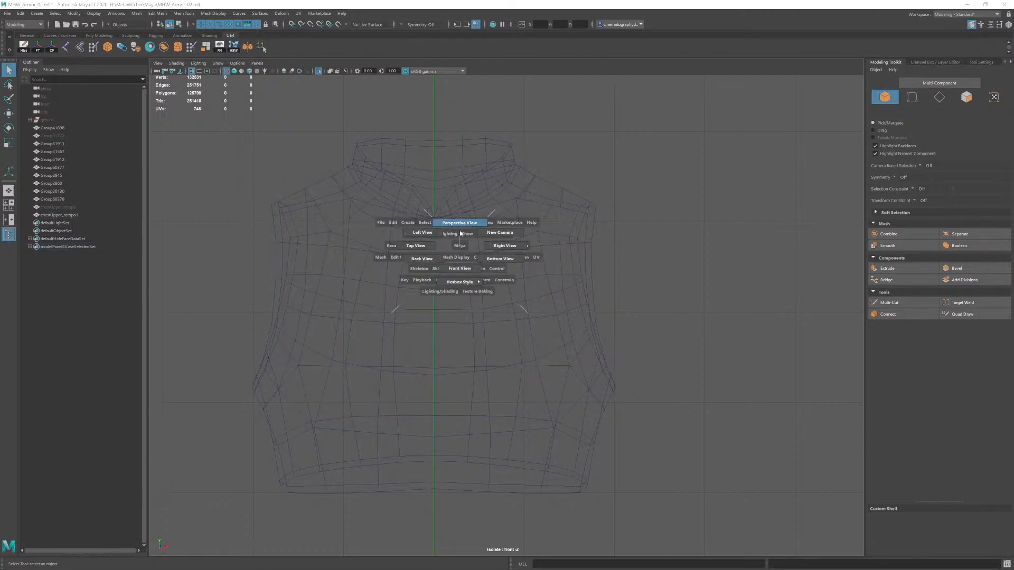
pyautogui.moveTo(460, 234); pyautogui.dragTo(462, 239)
pyautogui.press('5')
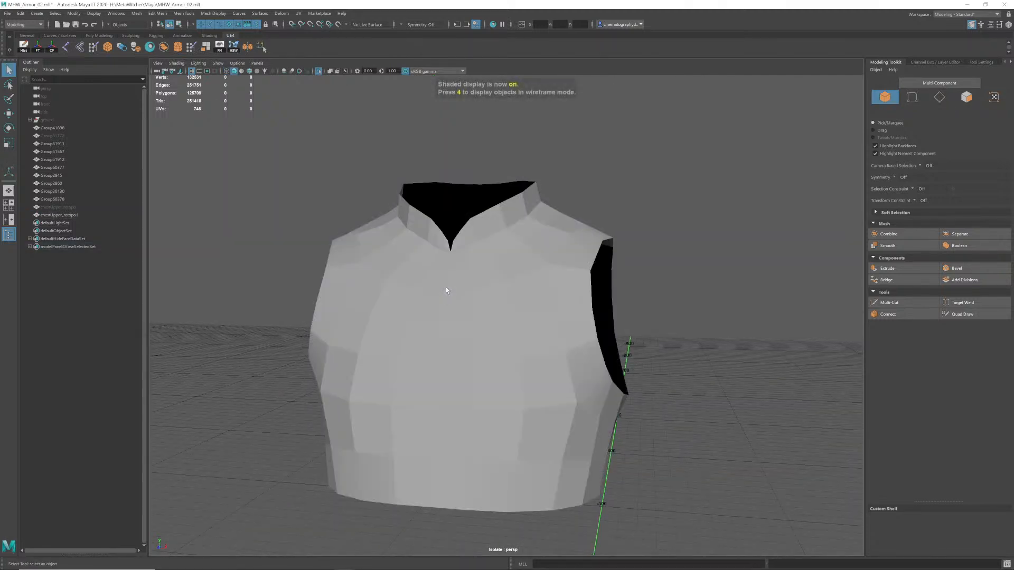
pyautogui.scroll(2, 446, 290)
pyautogui.click(465, 280)
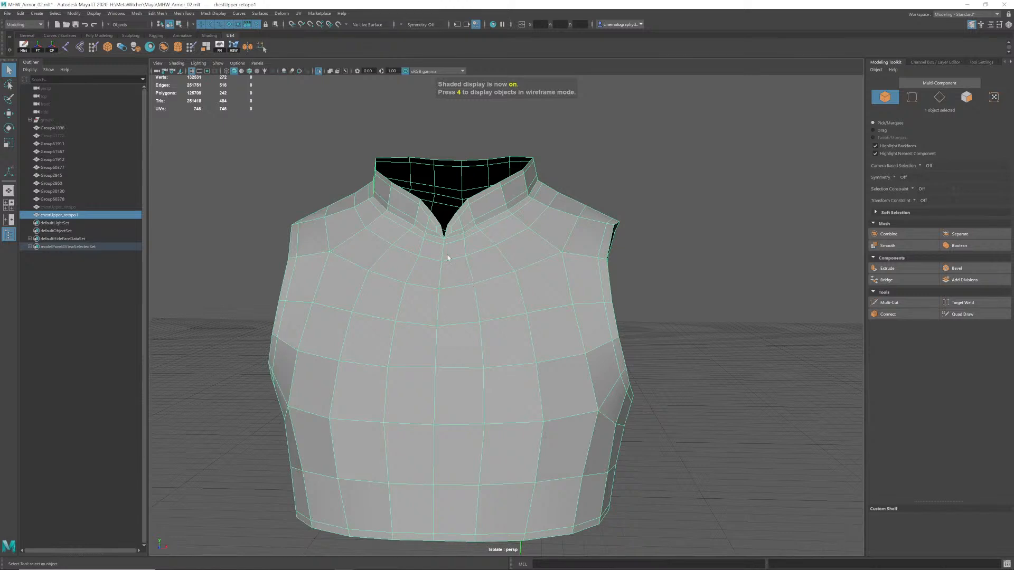
pyautogui.scroll(5, 448, 258)
pyautogui.keyDown('alt'); pyautogui.moveTo(450, 211); pyautogui.dragTo(571, 407, button='middle'); pyautogui.keyUp('alt')
pyautogui.scroll(3, 570, 407)
pyautogui.keyDown('alt'); pyautogui.moveTo(496, 322); pyautogui.dragTo(495, 311); pyautogui.keyUp('alt')
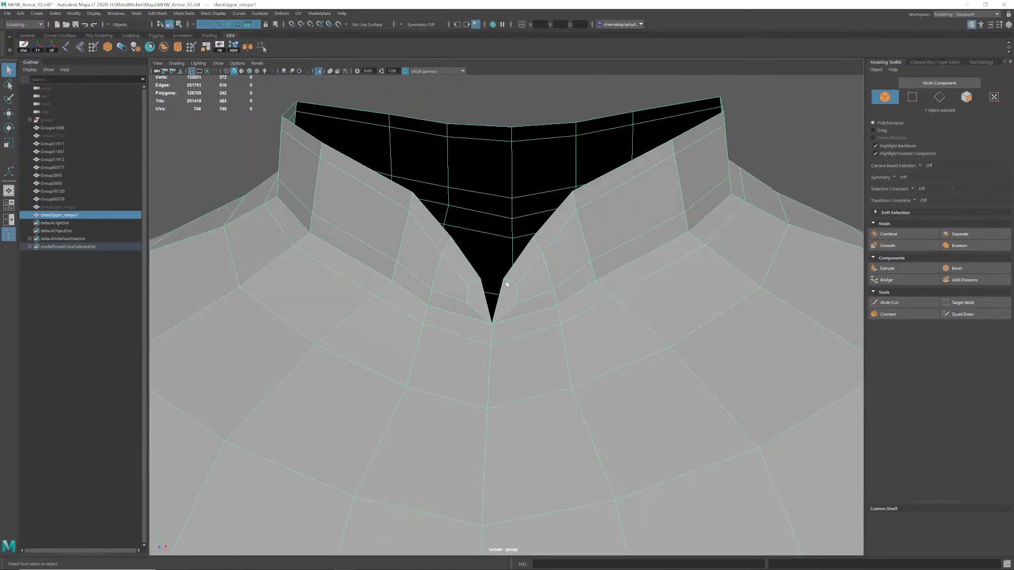
pyautogui.keyDown('alt'); pyautogui.moveTo(542, 252); pyautogui.dragTo(528, 322); pyautogui.keyUp('alt')
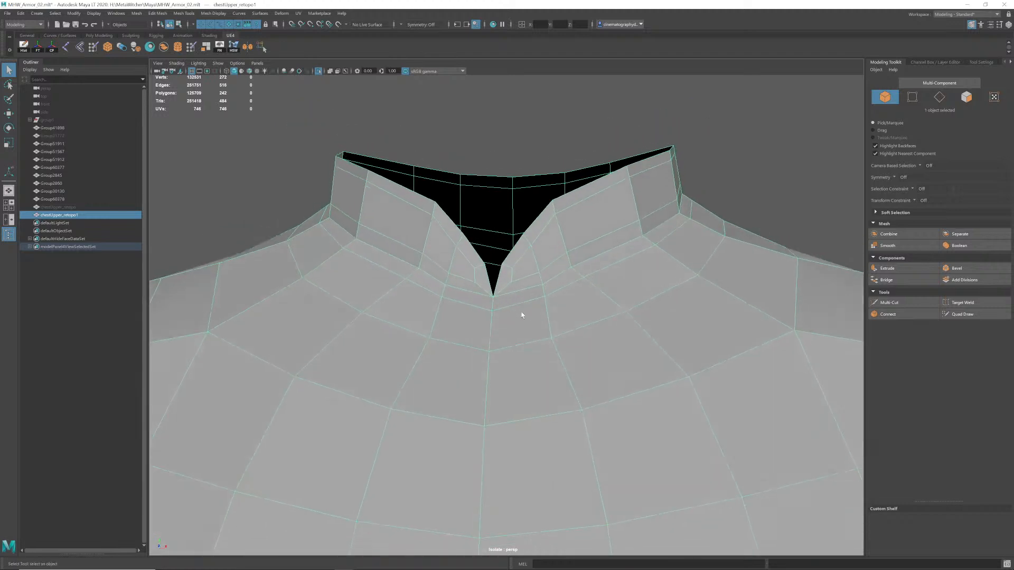
# Check the full chest mesh from several angles in smooth preview and restore the unsmoothed display.
pyautogui.press('3')
pyautogui.scroll(-6, 502, 306)
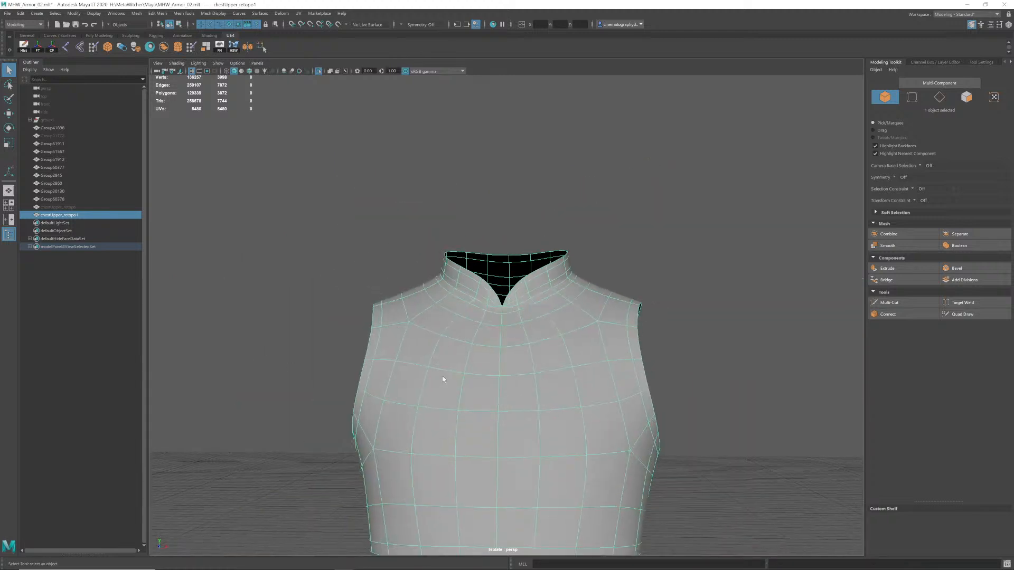
pyautogui.click(325, 378)
pyautogui.keyDown('alt'); pyautogui.moveTo(523, 351); pyautogui.dragTo(459, 315); pyautogui.keyUp('alt')
pyautogui.click(488, 375)
pyautogui.keyDown('alt'); pyautogui.moveTo(488, 374); pyautogui.dragTo(461, 258); pyautogui.keyUp('alt')
pyautogui.keyDown('alt'); pyautogui.moveTo(498, 299); pyautogui.dragTo(446, 299); pyautogui.keyUp('alt')
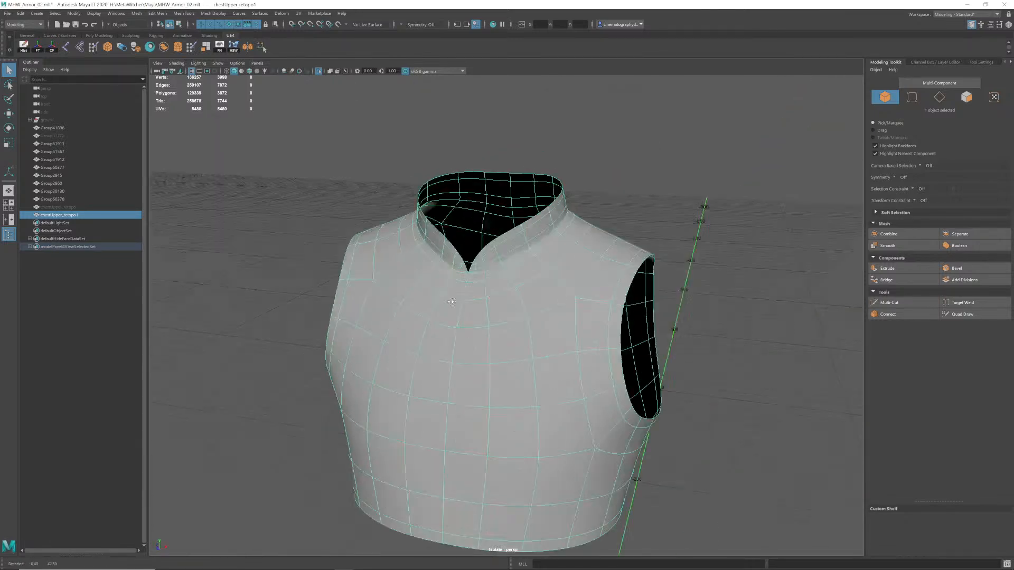
pyautogui.keyDown('alt'); pyautogui.moveTo(447, 299); pyautogui.dragTo(457, 302, button='right'); pyautogui.keyUp('alt')
pyautogui.keyDown('alt'); pyautogui.moveTo(457, 302); pyautogui.dragTo(425, 301); pyautogui.keyUp('alt')
pyautogui.press('1')
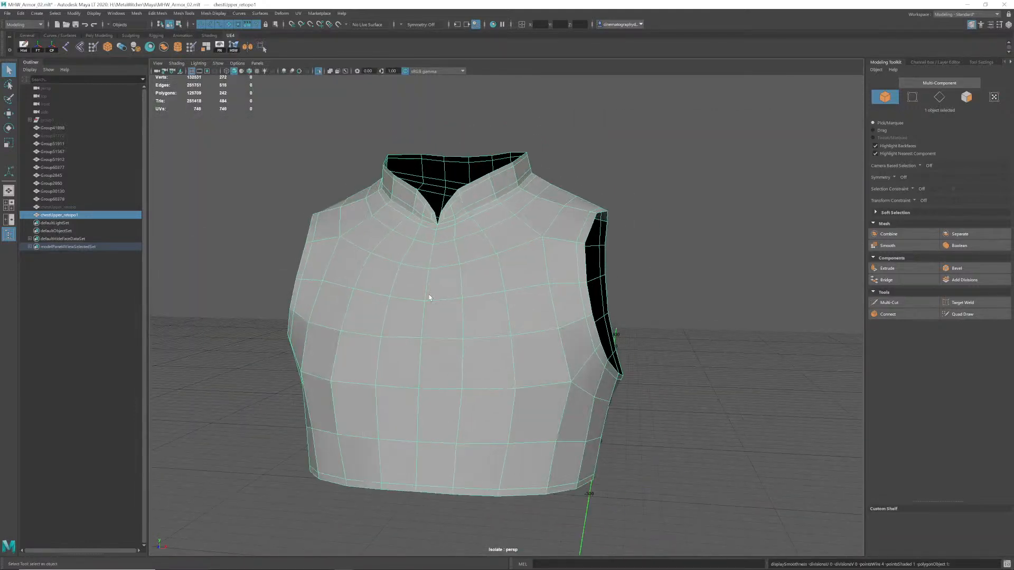
# Take the chest mesh out of isolation and examine how it fits with the full character and armor.
pyautogui.click(324, 150)
pyautogui.keyDown('alt'); pyautogui.moveTo(464, 255); pyautogui.dragTo(444, 295); pyautogui.keyUp('alt')
pyautogui.click(525, 327)
pyautogui.click(429, 312)
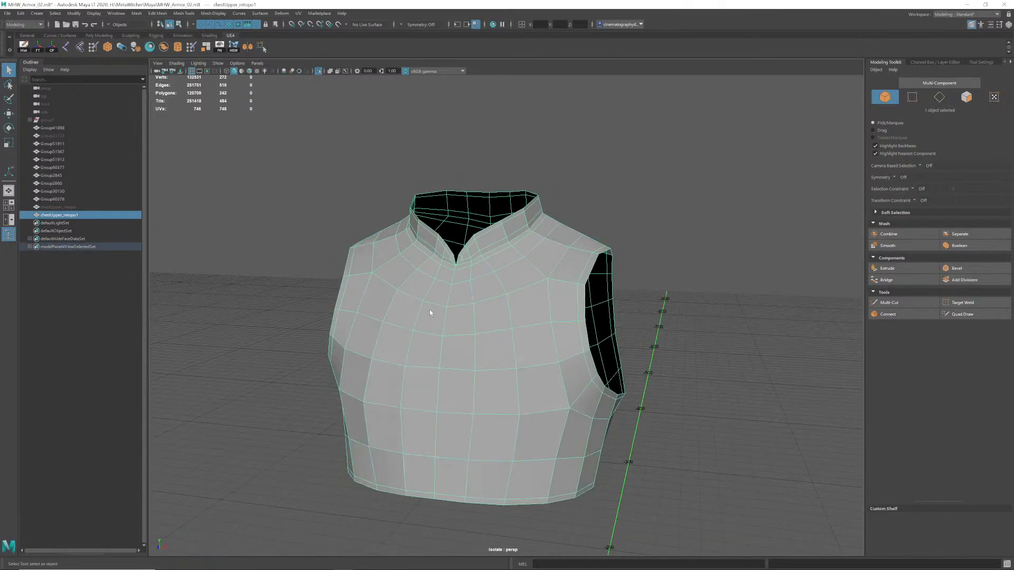
pyautogui.hotkey('ctrl', '1')
pyautogui.click(564, 296)
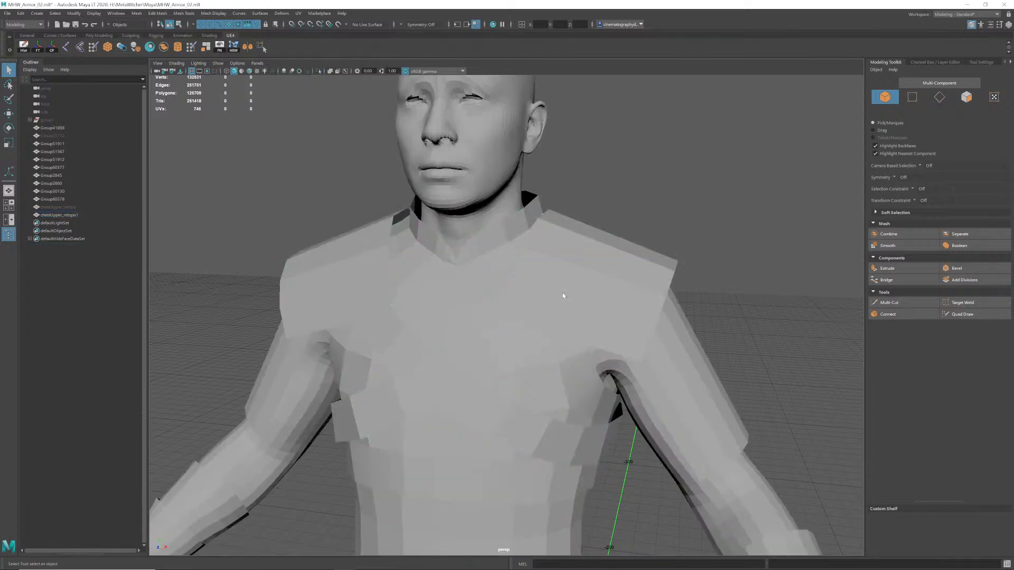
pyautogui.keyDown('alt'); pyautogui.moveTo(564, 297); pyautogui.dragTo(446, 304, button='right'); pyautogui.keyUp('alt')
pyautogui.keyDown('alt'); pyautogui.moveTo(446, 304); pyautogui.dragTo(514, 317); pyautogui.keyUp('alt')
pyautogui.click(505, 280)
pyautogui.keyDown('alt'); pyautogui.moveTo(514, 317); pyautogui.dragTo(496, 322, button='right'); pyautogui.keyUp('alt')
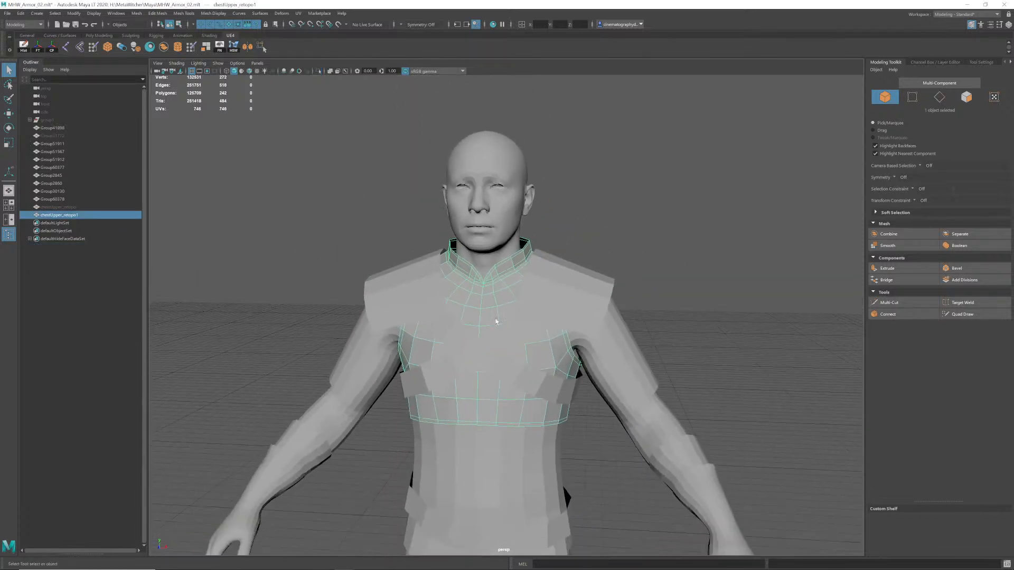
pyautogui.keyDown('alt'); pyautogui.moveTo(496, 321); pyautogui.dragTo(467, 304); pyautogui.keyUp('alt')
pyautogui.keyDown('alt'); pyautogui.moveTo(466, 303); pyautogui.dragTo(500, 299, button='right'); pyautogui.keyUp('alt')
pyautogui.keyDown('alt'); pyautogui.moveTo(501, 299); pyautogui.dragTo(502, 289, button='middle'); pyautogui.keyUp('alt')
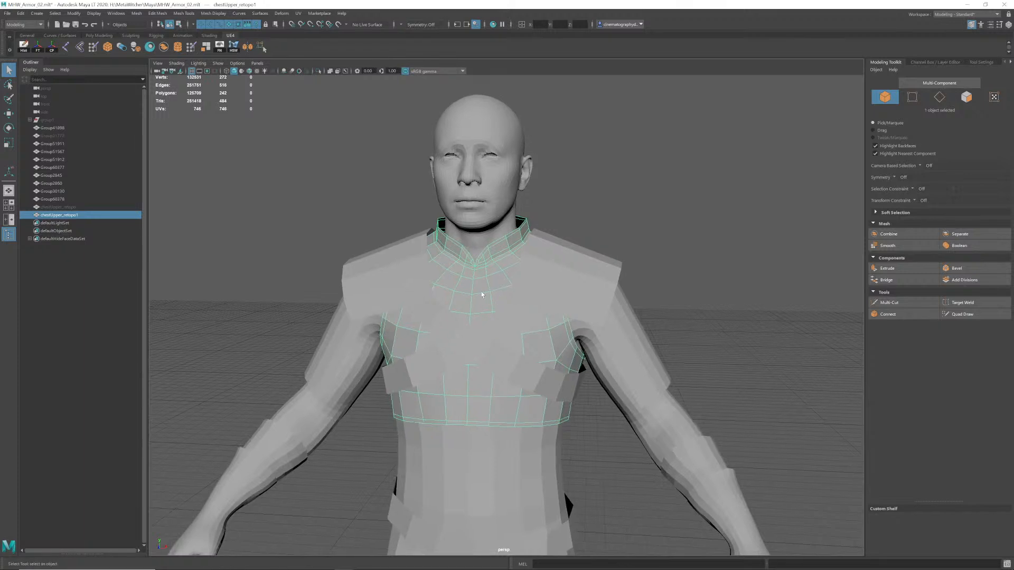
# Select the refined copy chestUpper_retopo1 and examine its collar notch against the character's neck.
pyautogui.click(274, 217)
pyautogui.click(77, 215)
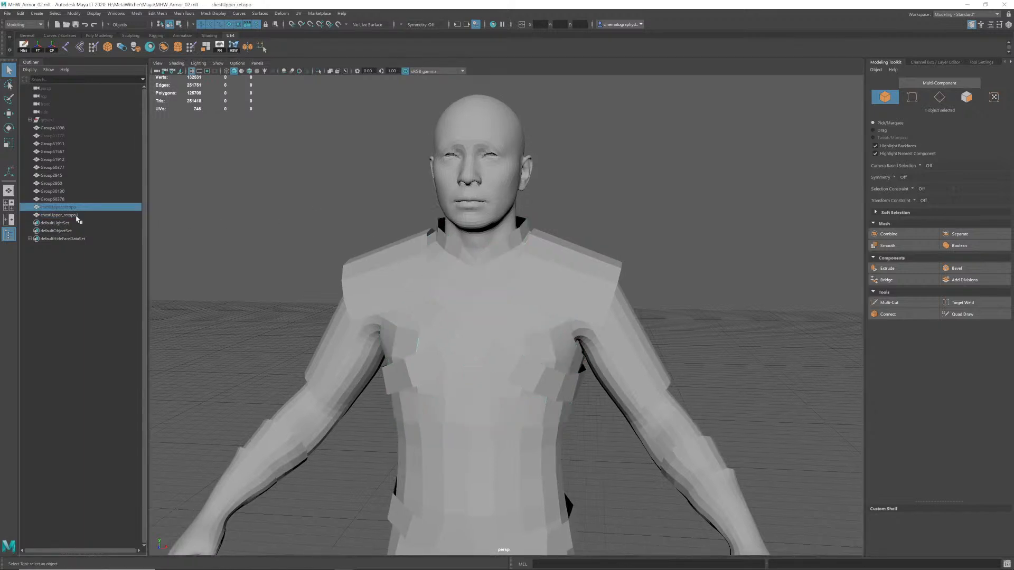
pyautogui.keyDown('alt'); pyautogui.moveTo(582, 307); pyautogui.dragTo(593, 256, button='right'); pyautogui.keyUp('alt')
pyautogui.keyDown('alt'); pyautogui.moveTo(593, 255); pyautogui.dragTo(590, 391, button='middle'); pyautogui.keyUp('alt')
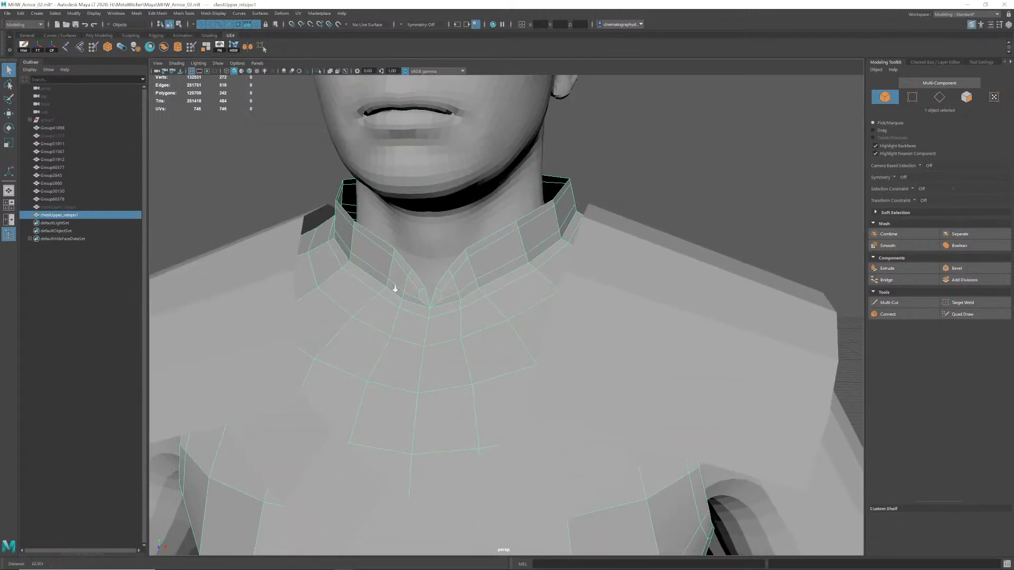
# Clear the chest mesh selection and turn on Wireframe on Shaded for the full character.
pyautogui.keyDown('alt'); pyautogui.moveTo(394, 287); pyautogui.dragTo(411, 260, button='right'); pyautogui.keyUp('alt')
pyautogui.keyDown('alt'); pyautogui.moveTo(548, 288); pyautogui.dragTo(335, 354, button='right'); pyautogui.keyUp('alt')
pyautogui.keyDown('alt'); pyautogui.moveTo(612, 398); pyautogui.dragTo(561, 256, button='middle'); pyautogui.keyUp('alt')
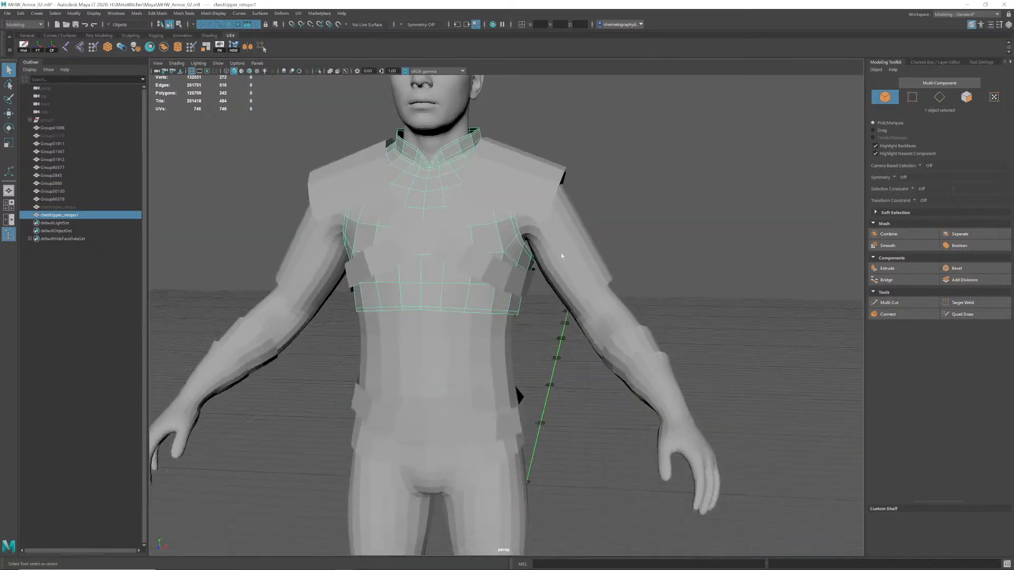
pyautogui.keyDown('alt'); pyautogui.moveTo(562, 255); pyautogui.dragTo(426, 256, button='right'); pyautogui.keyUp('alt')
pyautogui.click(491, 151)
pyautogui.keyDown('alt'); pyautogui.moveTo(429, 193); pyautogui.dragTo(453, 241, button='middle'); pyautogui.keyUp('alt')
pyautogui.click(177, 63)
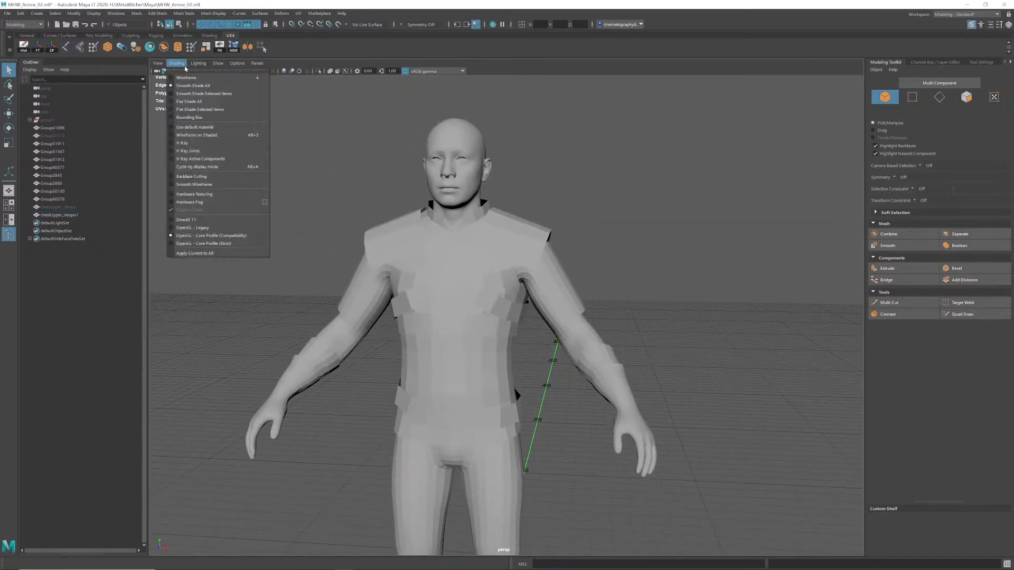
pyautogui.click(195, 135)
# Highlight the sleeves, chestUpper_retopo1 and a chest strap in turn to compare their wireframes, and clear the selection.
pyautogui.keyDown('alt'); pyautogui.moveTo(476, 227); pyautogui.dragTo(407, 258, button='right'); pyautogui.keyUp('alt')
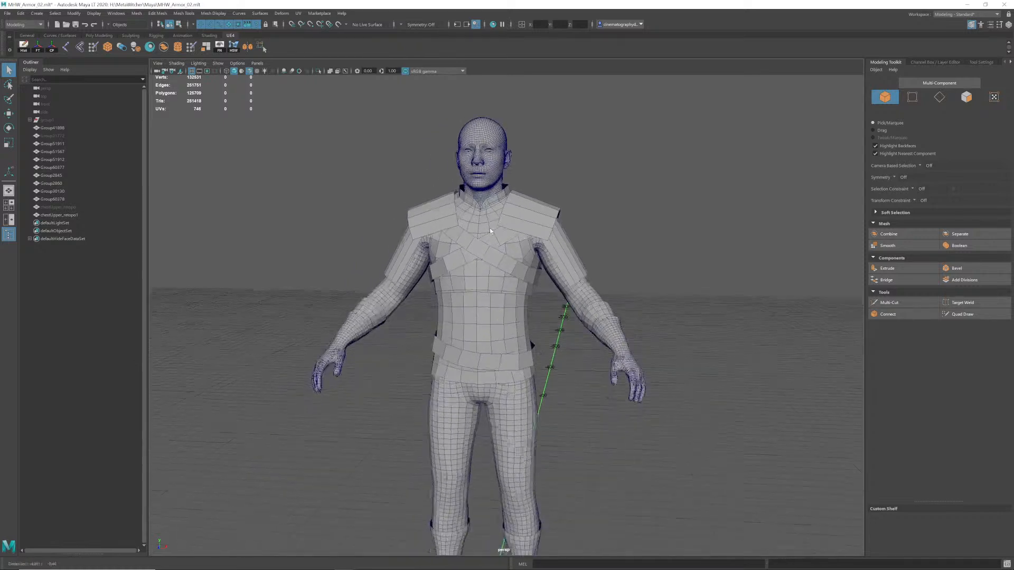
pyautogui.keyDown('alt'); pyautogui.moveTo(407, 259); pyautogui.dragTo(437, 278); pyautogui.keyUp('alt')
pyautogui.keyDown('alt'); pyautogui.moveTo(437, 278); pyautogui.dragTo(436, 210, button='middle'); pyautogui.keyUp('alt')
pyautogui.keyDown('alt'); pyautogui.moveTo(436, 211); pyautogui.dragTo(477, 242); pyautogui.keyUp('alt')
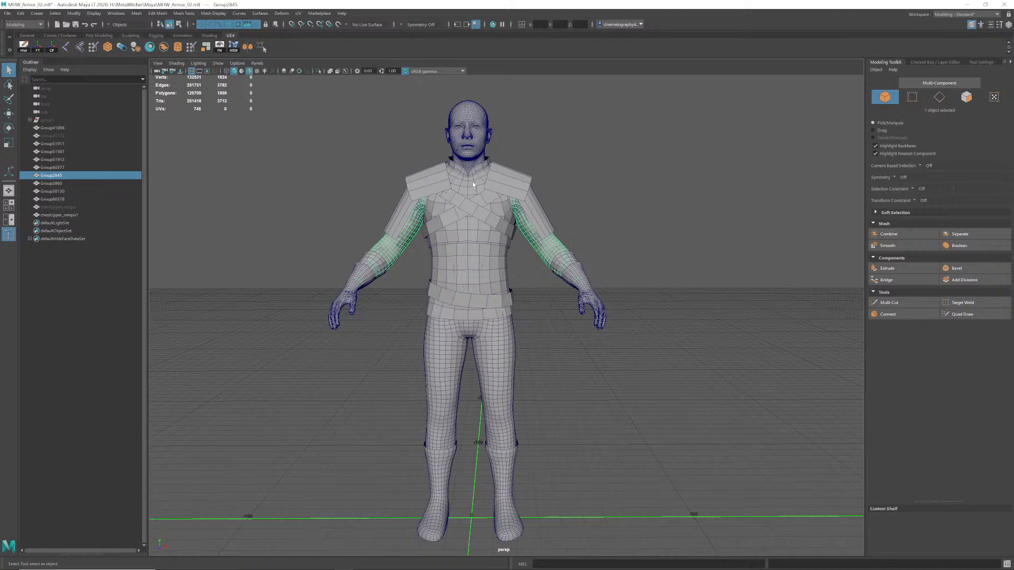
pyautogui.click(521, 149)
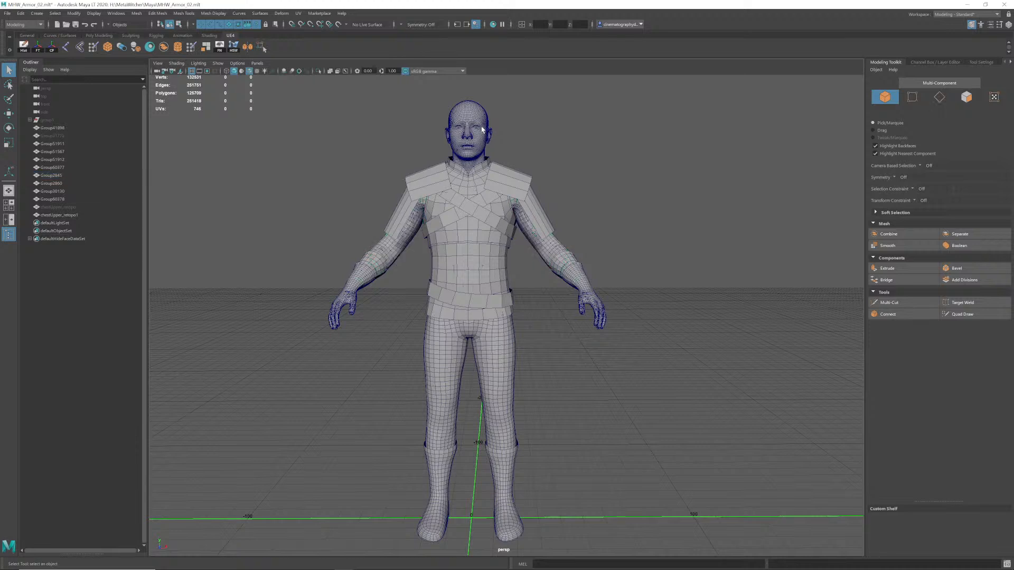
pyautogui.click(480, 184)
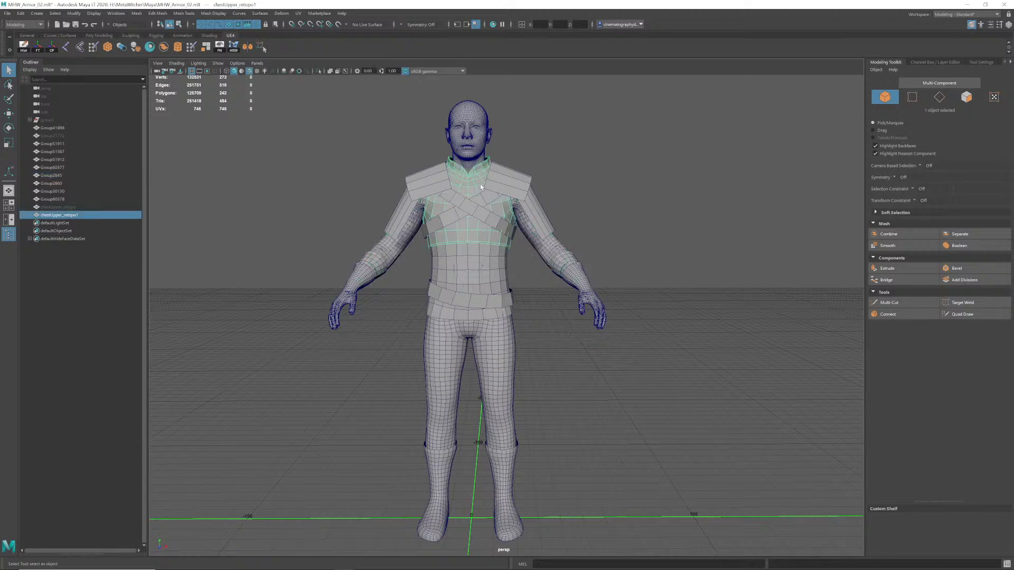
pyautogui.click(482, 208)
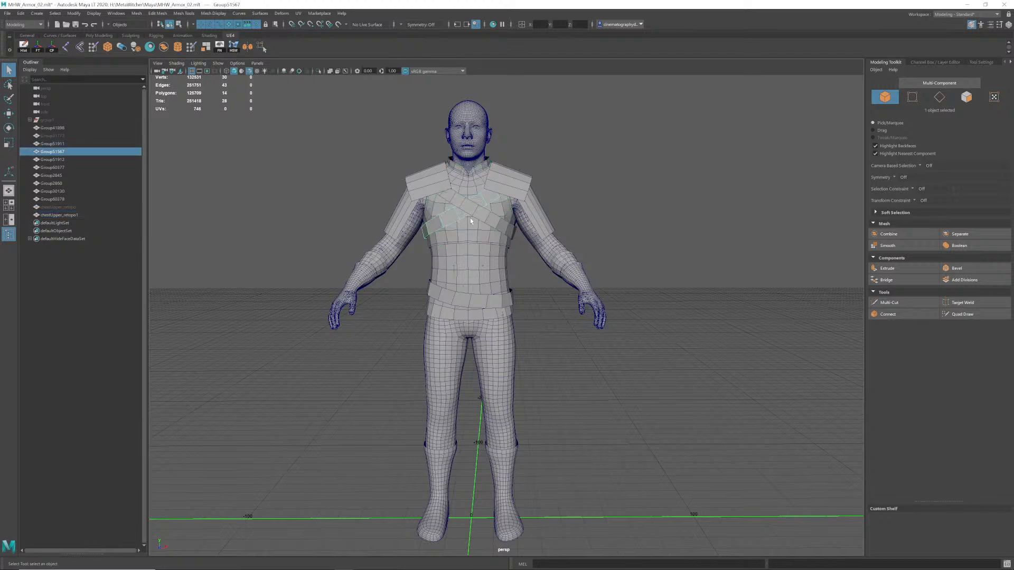
pyautogui.click(446, 185)
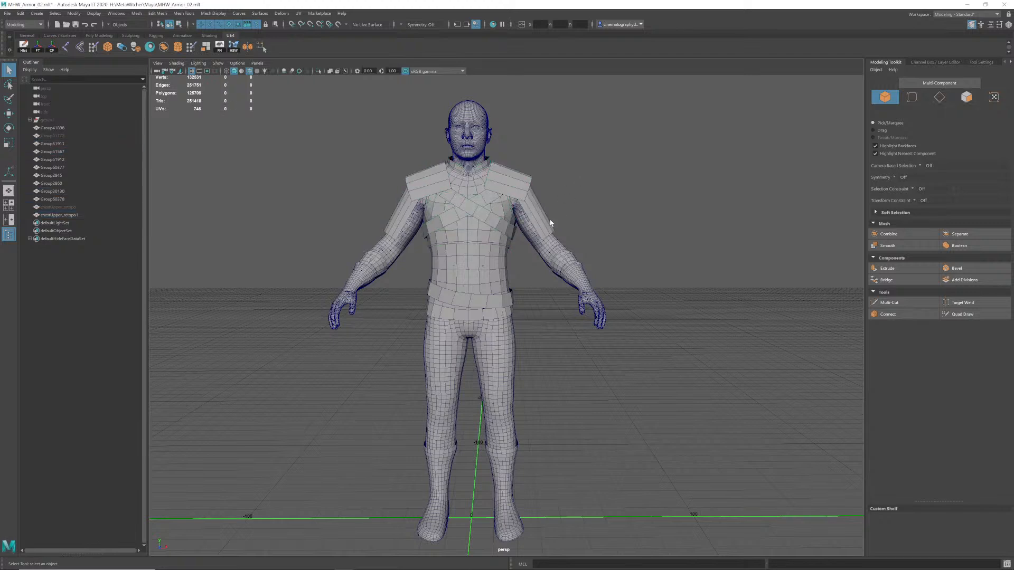
pyautogui.click(483, 294)
pyautogui.click(540, 334)
# Examine the character's overall wireframe from the front and the mesh density of the hand and fingers up close.
pyautogui.keyDown('alt'); pyautogui.moveTo(560, 323); pyautogui.dragTo(487, 288); pyautogui.keyUp('alt')
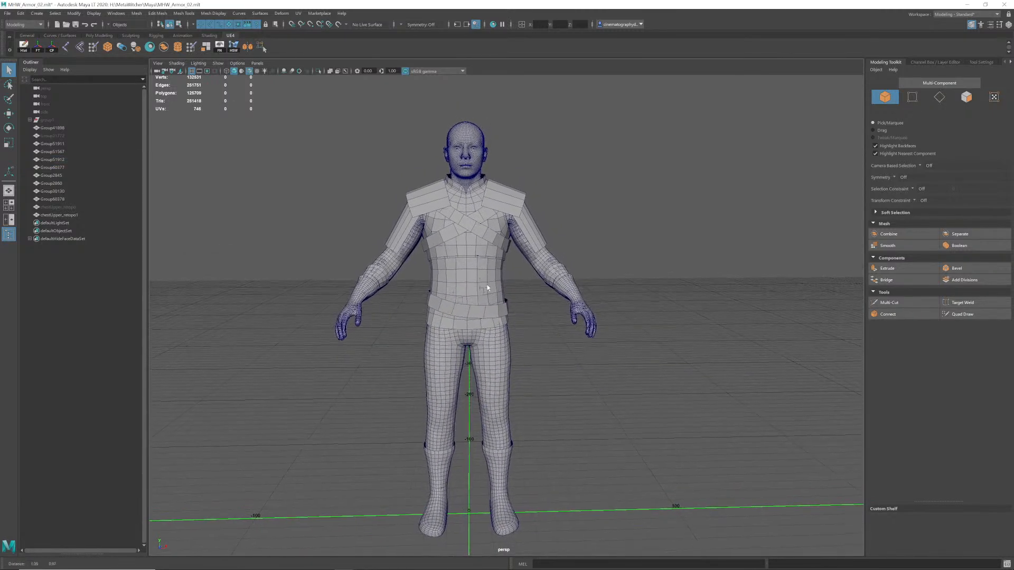
pyautogui.keyDown('alt'); pyautogui.moveTo(486, 287); pyautogui.dragTo(486, 284, button='right'); pyautogui.keyUp('alt')
pyautogui.keyDown('alt'); pyautogui.moveTo(485, 284); pyautogui.dragTo(492, 272); pyautogui.keyUp('alt')
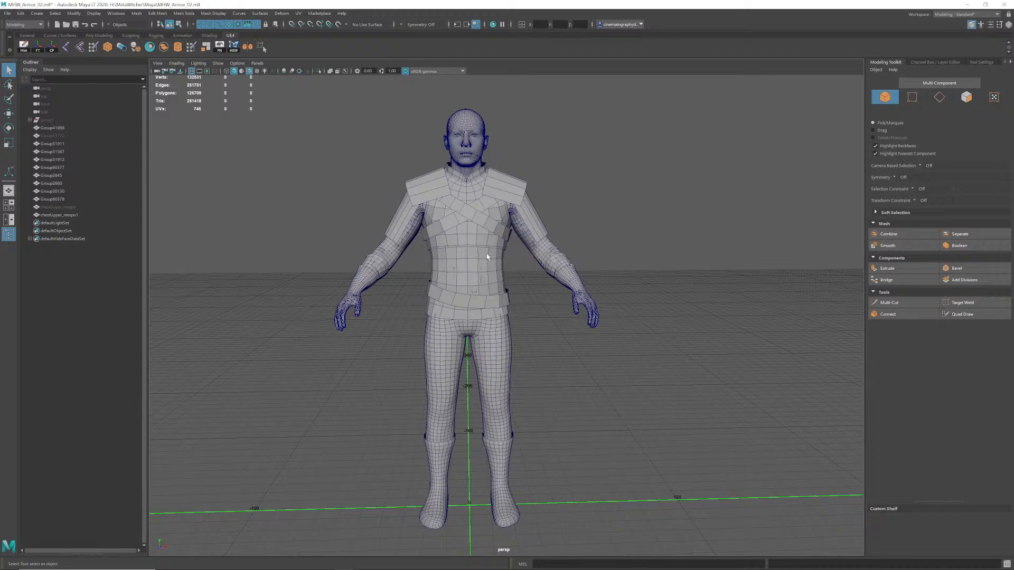
pyautogui.keyDown('alt'); pyautogui.moveTo(472, 256); pyautogui.dragTo(466, 261, button='middle'); pyautogui.keyUp('alt')
pyautogui.keyDown('alt'); pyautogui.moveTo(467, 264); pyautogui.dragTo(573, 272); pyautogui.keyUp('alt')
pyautogui.keyDown('alt'); pyautogui.moveTo(338, 307); pyautogui.dragTo(388, 317, button='right'); pyautogui.keyUp('alt')
pyautogui.keyDown('alt'); pyautogui.moveTo(388, 316); pyautogui.dragTo(478, 275, button='middle'); pyautogui.keyUp('alt')
pyautogui.keyDown('alt'); pyautogui.moveTo(478, 274); pyautogui.dragTo(539, 295, button='right'); pyautogui.keyUp('alt')
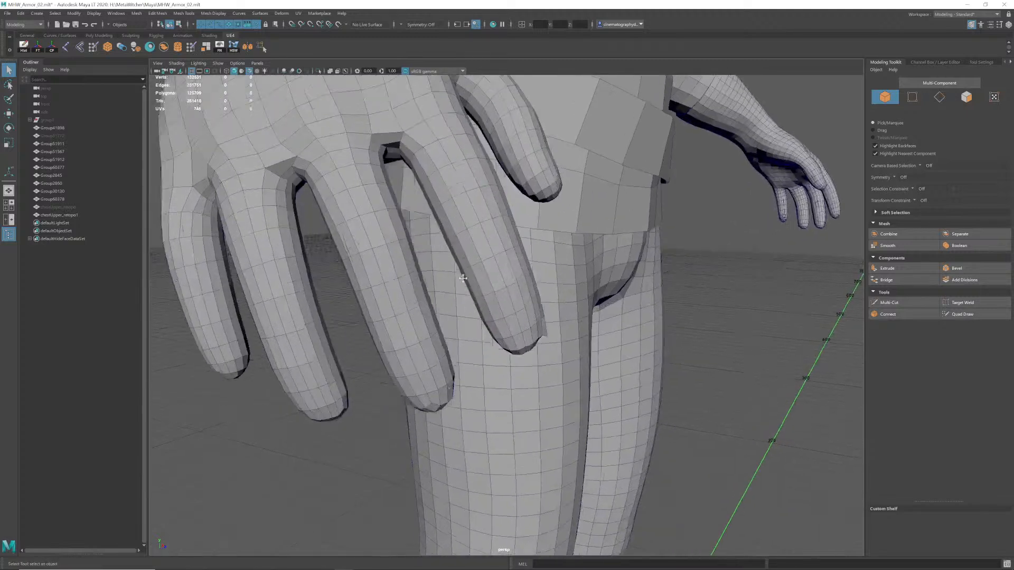
pyautogui.keyDown('alt'); pyautogui.moveTo(486, 264); pyautogui.dragTo(533, 253); pyautogui.keyUp('alt')
pyautogui.keyDown('alt'); pyautogui.moveTo(533, 253); pyautogui.dragTo(504, 289, button='middle'); pyautogui.keyUp('alt')
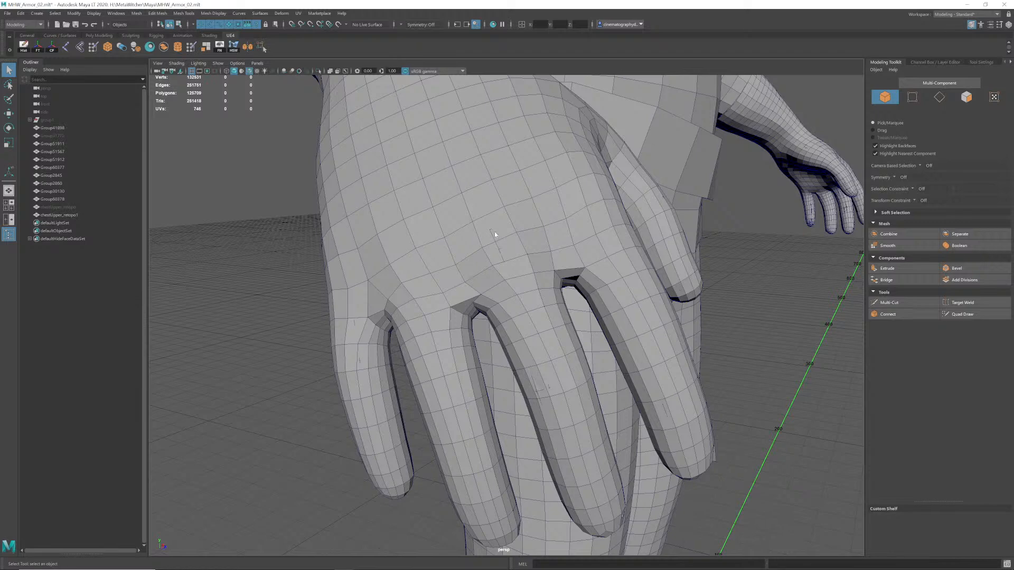
pyautogui.keyDown('alt'); pyautogui.moveTo(566, 279); pyautogui.dragTo(528, 254, button='right'); pyautogui.keyUp('alt')
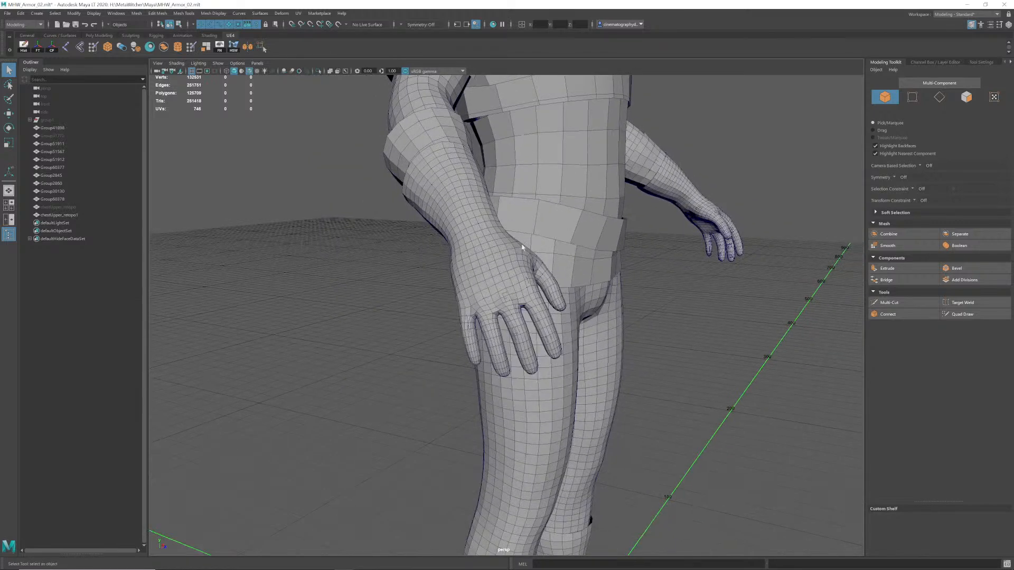
# Compare the armor's topology with the body around the collar, upper chest and shoulders, and across the full figure.
pyautogui.keyDown('alt'); pyautogui.moveTo(529, 254); pyautogui.dragTo(491, 244); pyautogui.keyUp('alt')
pyautogui.keyDown('alt'); pyautogui.moveTo(491, 243); pyautogui.dragTo(472, 240, button='right'); pyautogui.keyUp('alt')
pyautogui.moveTo(472, 240)
pyautogui.keyDown('alt'); pyautogui.mouseDown()
pyautogui.moveTo(467, 233)
pyautogui.moveTo(486, 236)
pyautogui.mouseUp(); pyautogui.keyUp('alt')
pyautogui.keyDown('alt'); pyautogui.moveTo(486, 235); pyautogui.dragTo(477, 237, button='right'); pyautogui.keyUp('alt')
pyautogui.keyDown('alt'); pyautogui.moveTo(477, 237); pyautogui.dragTo(505, 254); pyautogui.keyUp('alt')
pyautogui.keyDown('alt'); pyautogui.moveTo(505, 254); pyautogui.dragTo(485, 244, button='right'); pyautogui.keyUp('alt')
pyautogui.keyDown('alt'); pyautogui.moveTo(486, 244); pyautogui.dragTo(484, 254, button='middle'); pyautogui.keyUp('alt')
pyautogui.moveTo(483, 254)
pyautogui.keyDown('alt'); pyautogui.mouseDown()
pyautogui.moveTo(512, 257)
pyautogui.moveTo(503, 258)
pyautogui.mouseUp(); pyautogui.keyUp('alt')
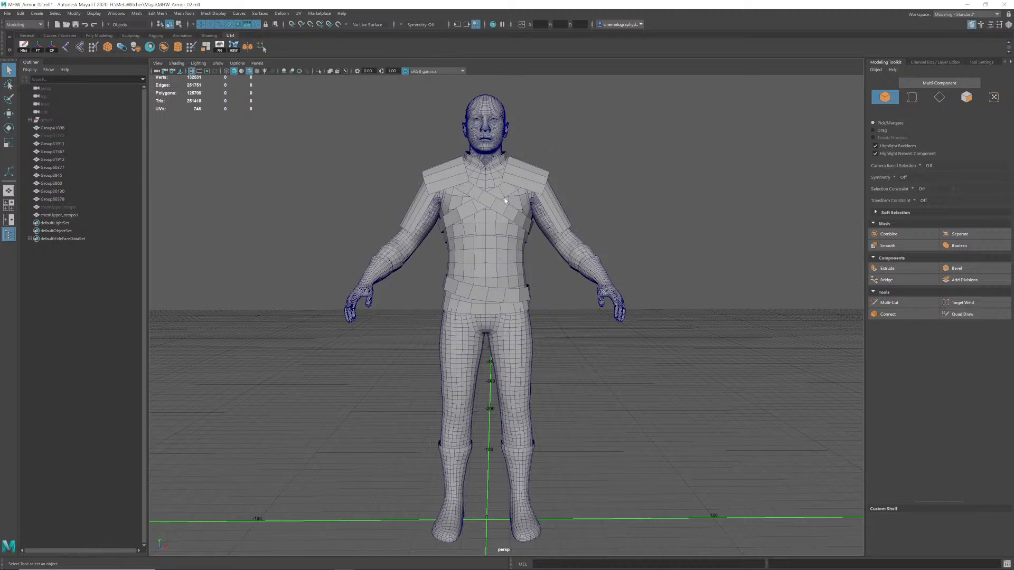
pyautogui.scroll(10, 506, 200)
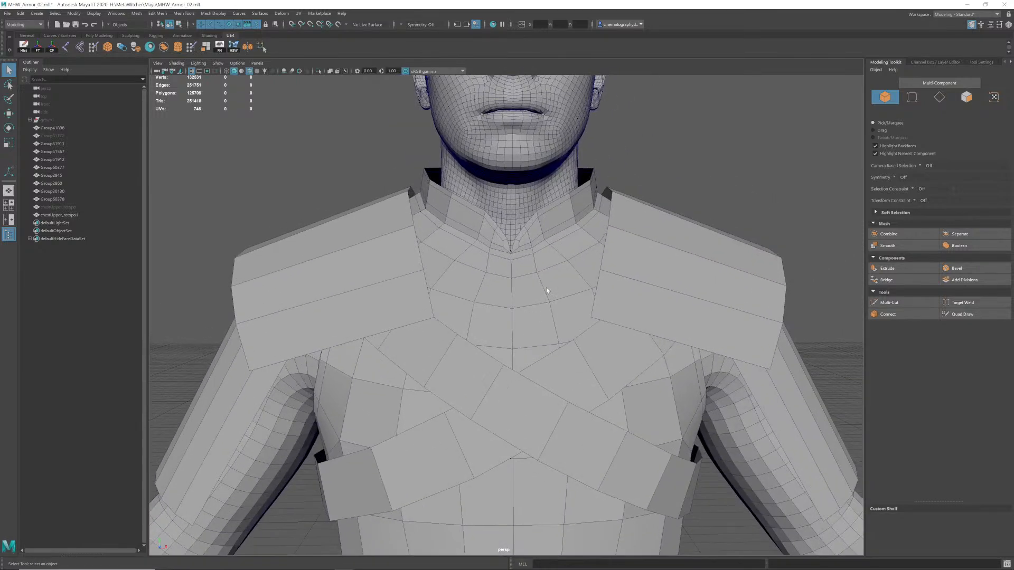
pyautogui.scroll(-11, 642, 298)
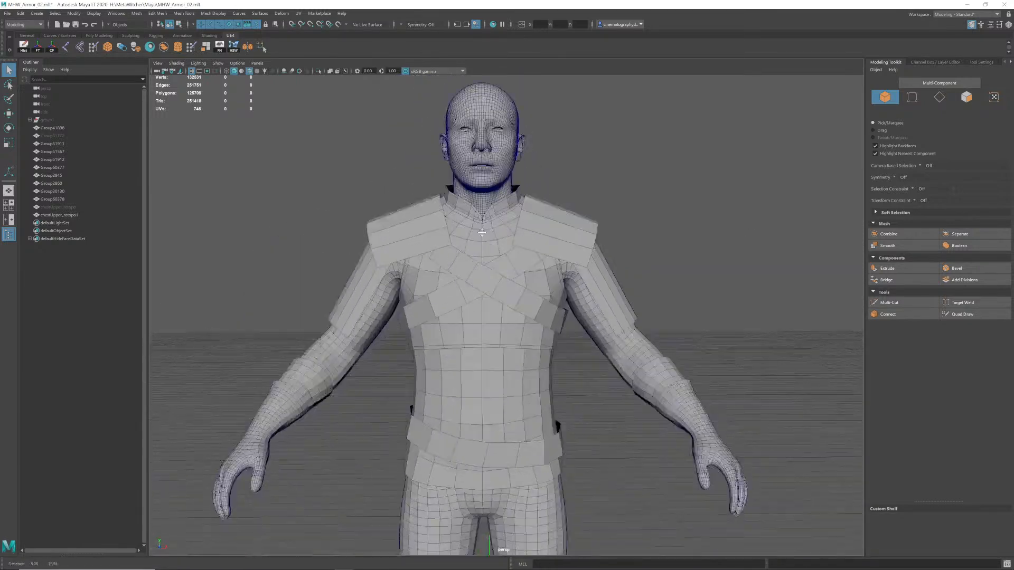
pyautogui.keyDown('alt'); pyautogui.moveTo(642, 299); pyautogui.dragTo(642, 268, button='middle'); pyautogui.keyUp('alt')
pyautogui.keyDown('alt'); pyautogui.moveTo(729, 247); pyautogui.dragTo(459, 253); pyautogui.keyUp('alt')
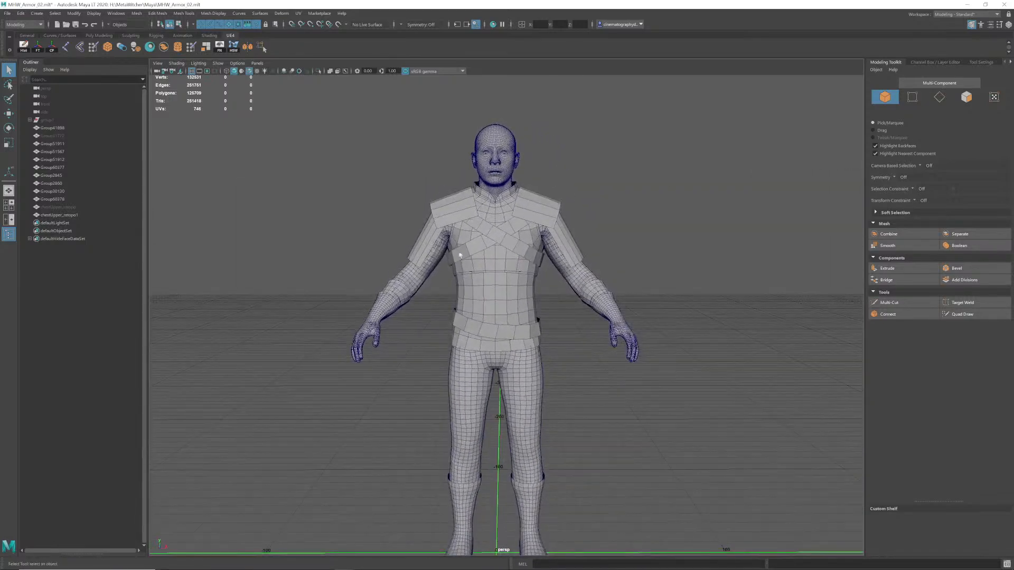
# Highlight the trousers, belt and neighbouring lower-body pieces in turn to inspect their meshes, and clear the selection.
pyautogui.scroll(-1, 460, 254)
pyautogui.keyDown('alt'); pyautogui.moveTo(490, 267); pyautogui.dragTo(495, 247, button='middle'); pyautogui.keyUp('alt')
pyautogui.click(520, 440)
pyautogui.click(525, 432)
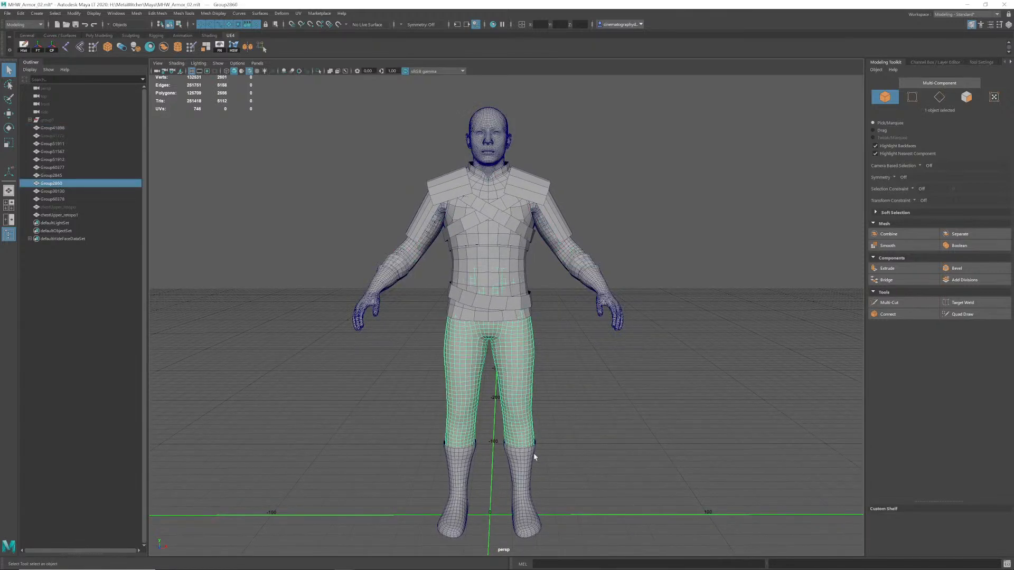
pyautogui.click(532, 455)
pyautogui.click(524, 332)
pyautogui.click(522, 316)
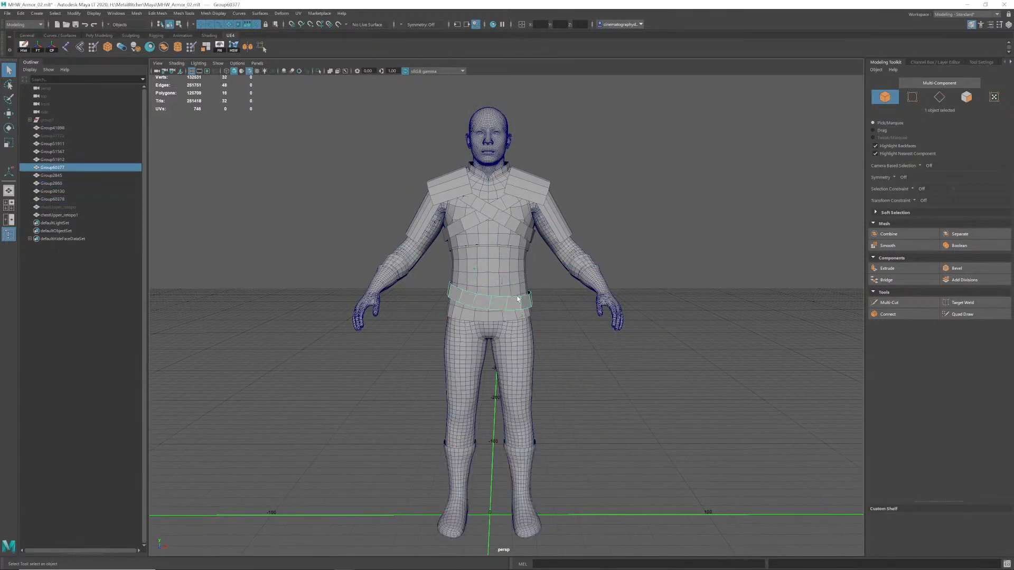
pyautogui.click(520, 330)
pyautogui.click(513, 240)
pyautogui.click(522, 286)
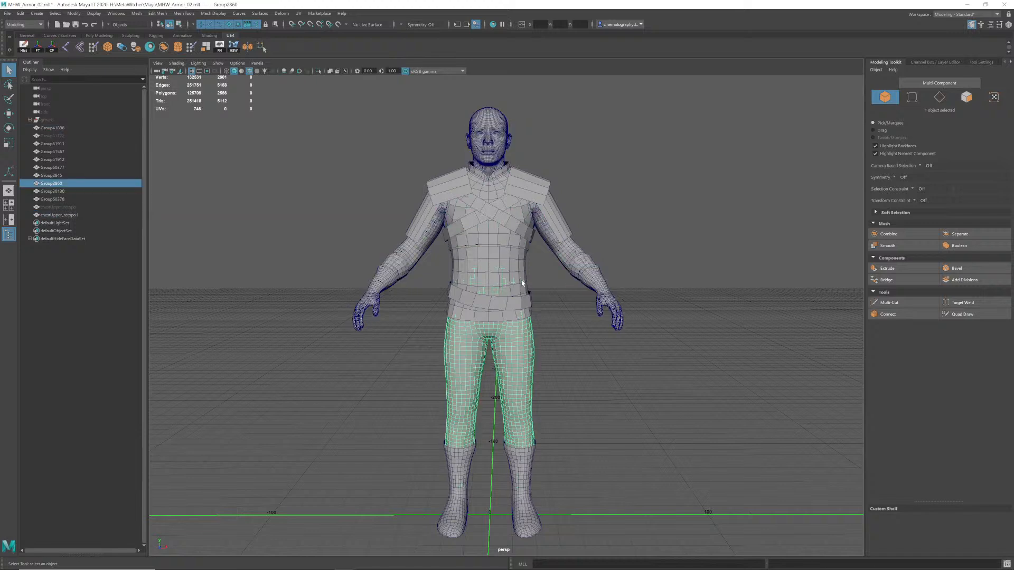
pyautogui.click(527, 292)
pyautogui.click(537, 295)
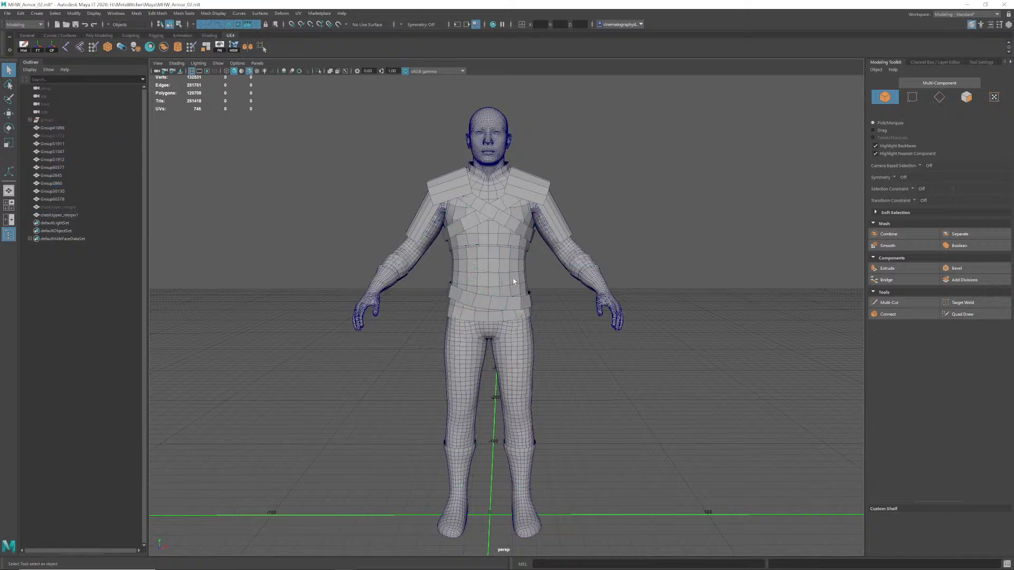